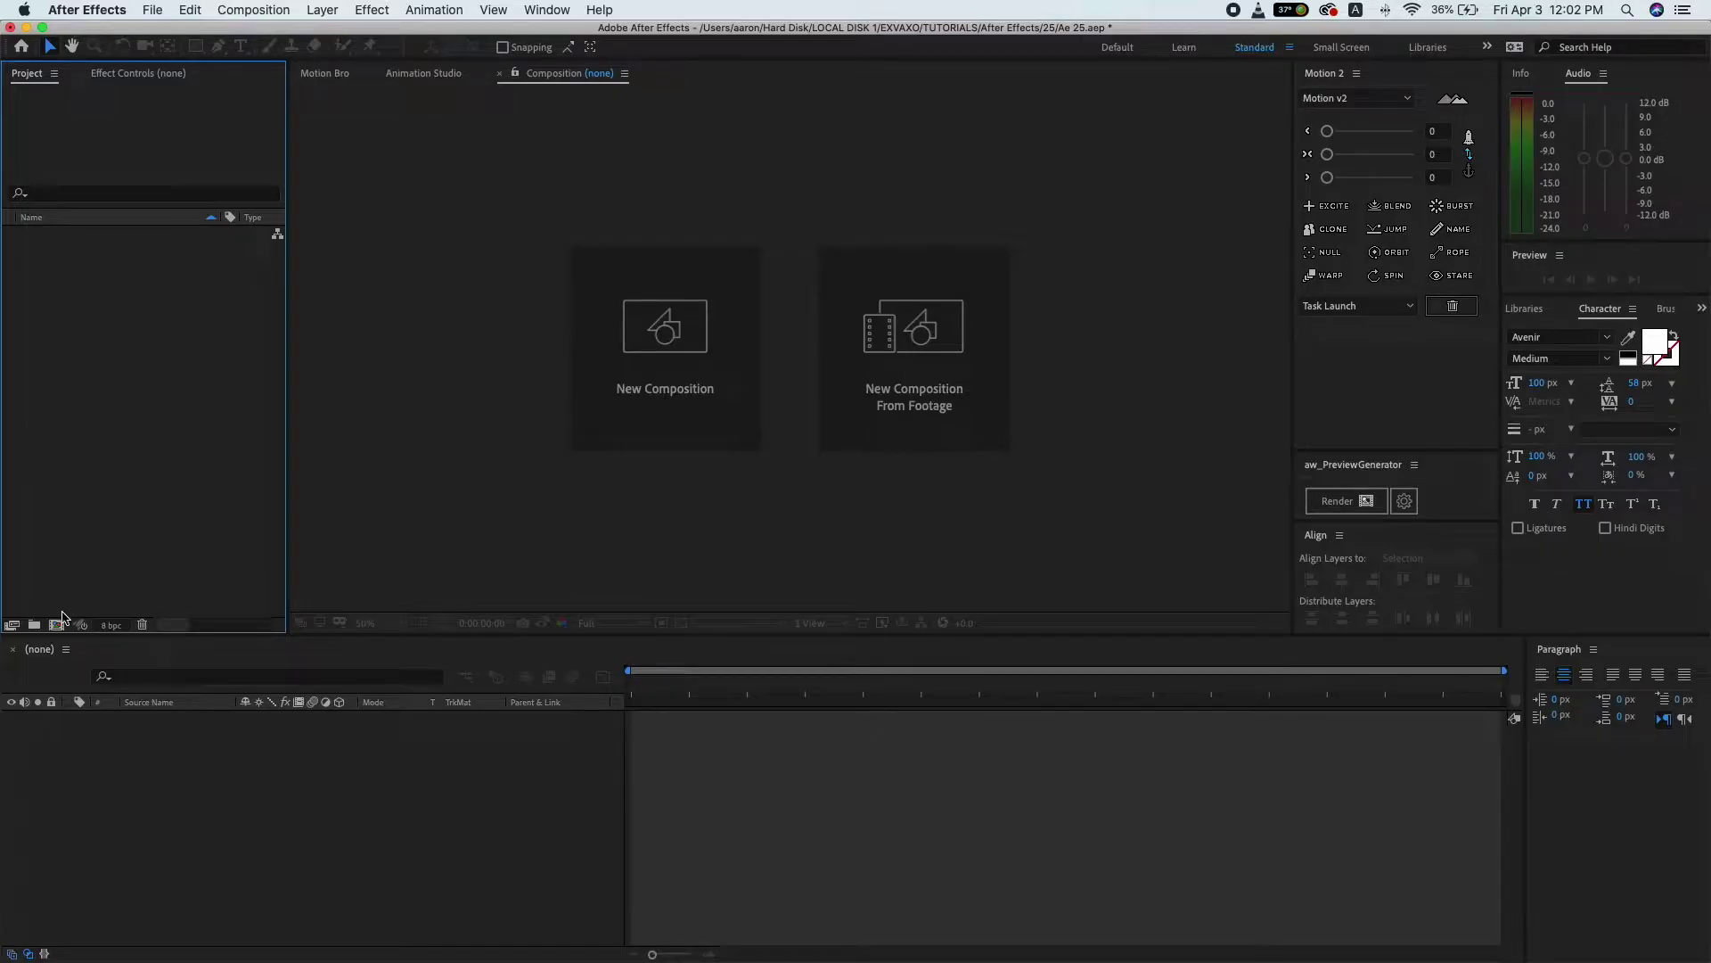
# - Create a new composition 'Main Text' at 1920×1080, 25 fps, 12 seconds from the Project panel
pyautogui.click(56, 625)
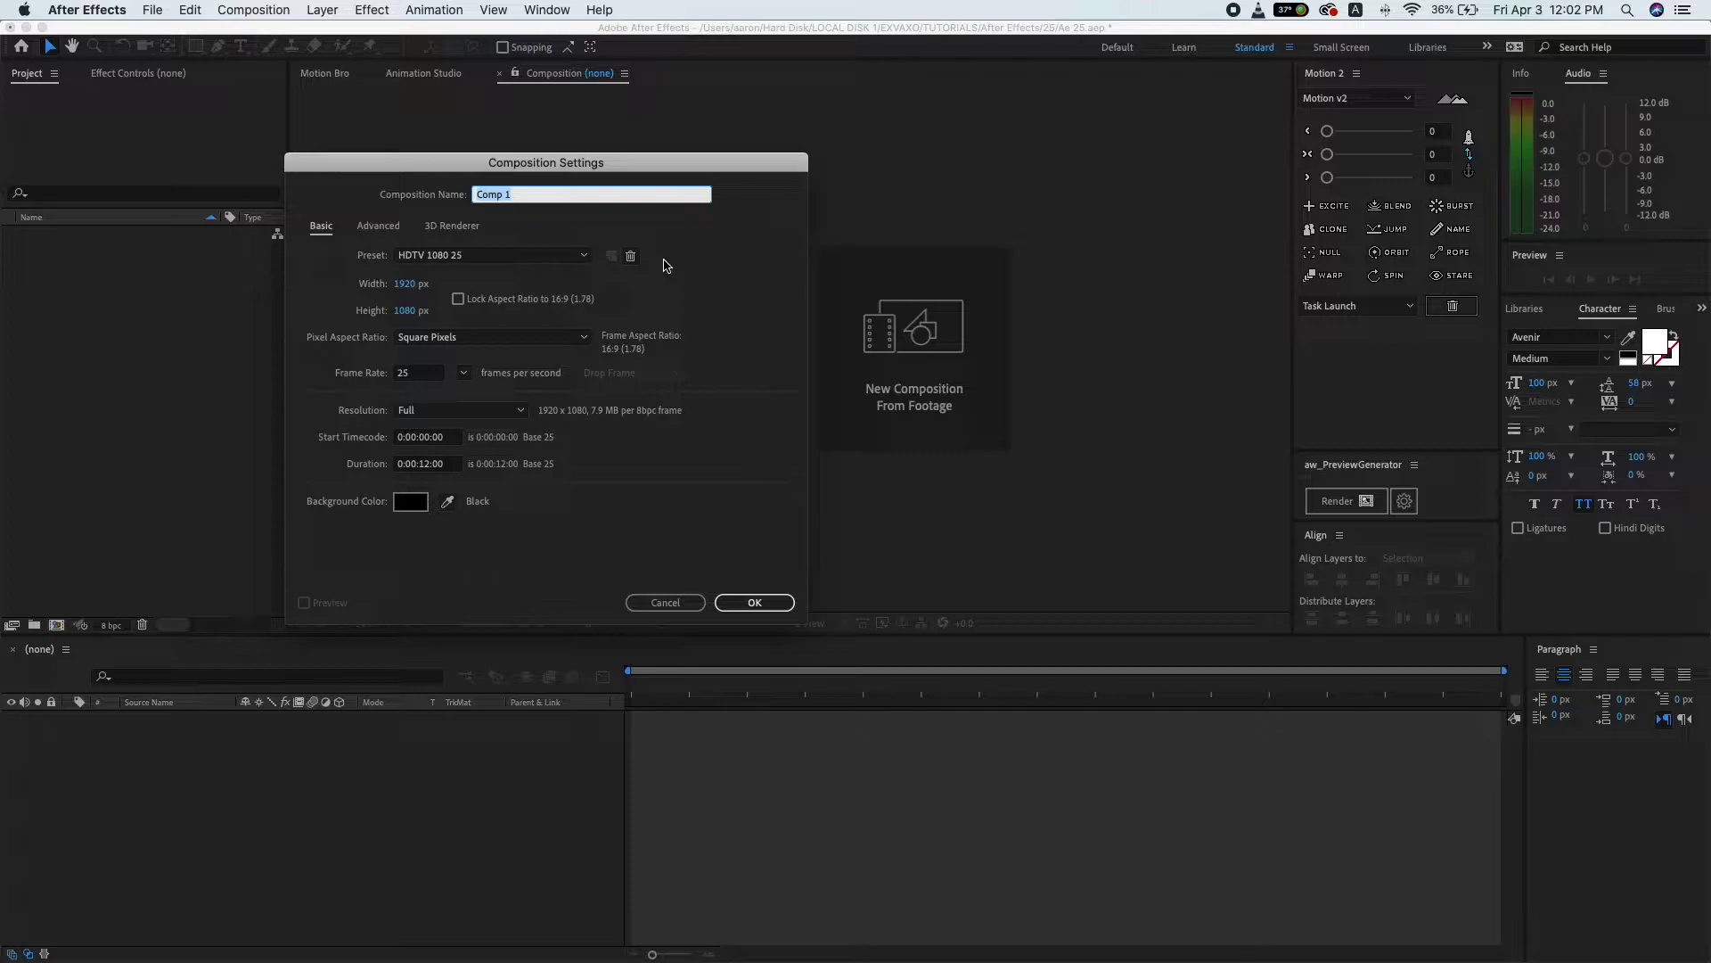
pyautogui.write('Main Text')
pyautogui.click(754, 603)
# - Show title/action safe guides, type 'exvaxo present' as text, and centre it horizontally and vertically
pyautogui.click(426, 624)
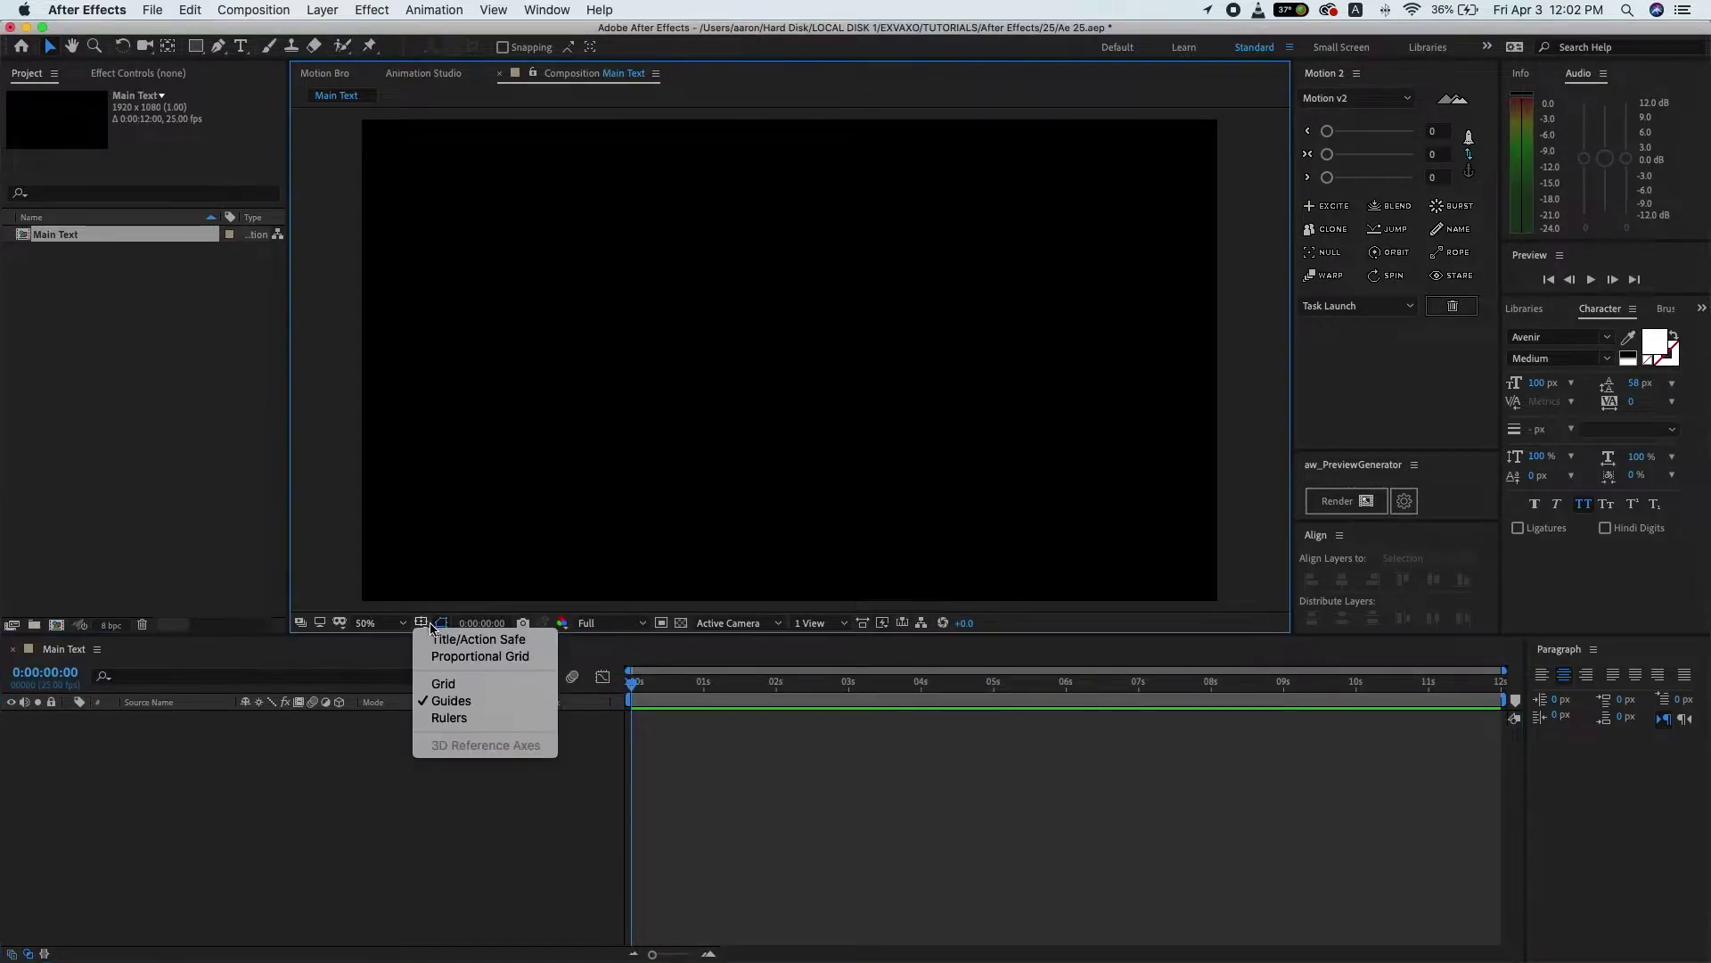
pyautogui.click(433, 638)
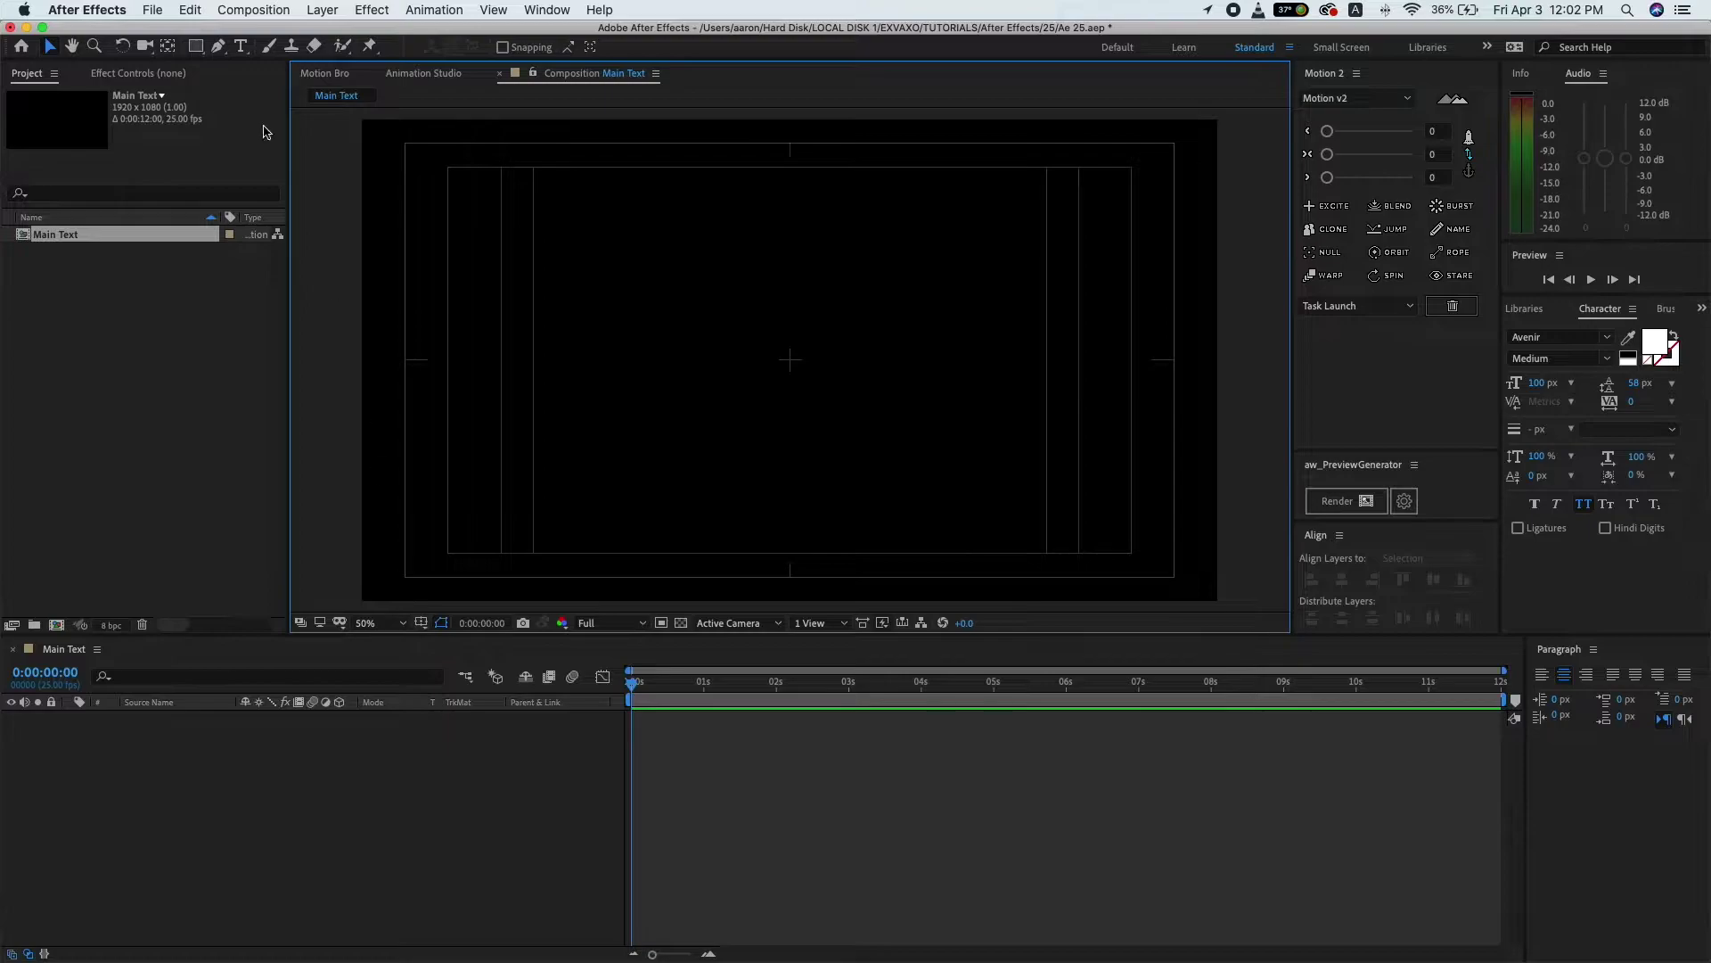
pyautogui.click(241, 45)
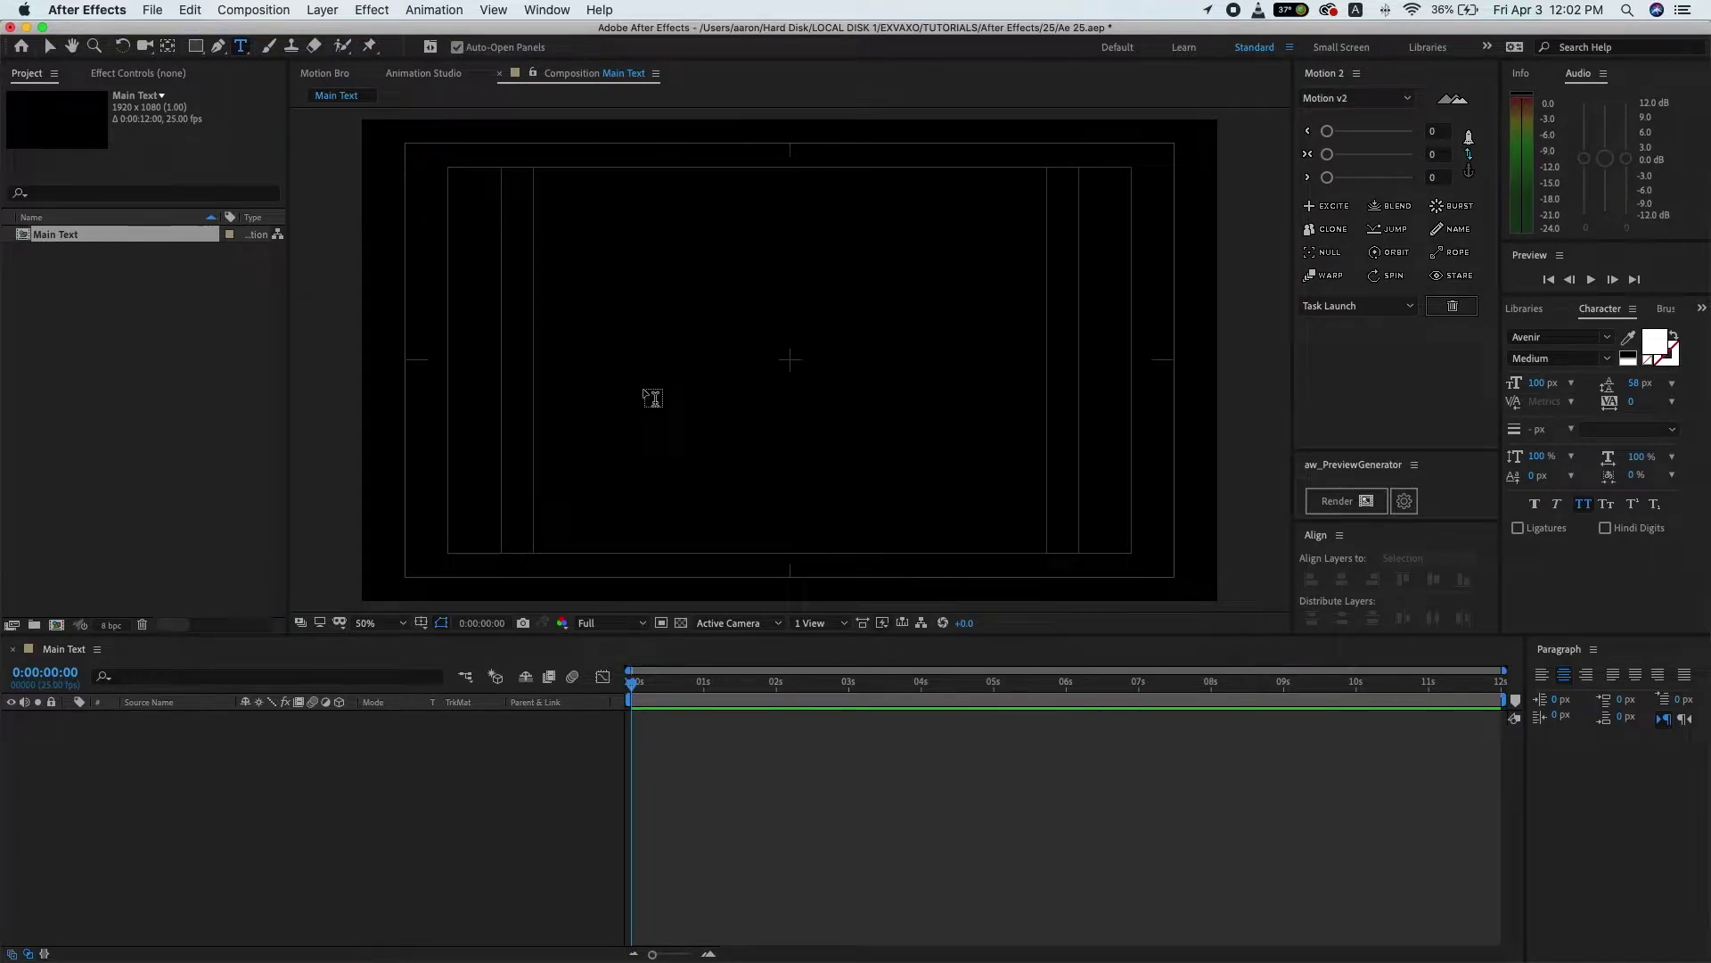
pyautogui.click(643, 399)
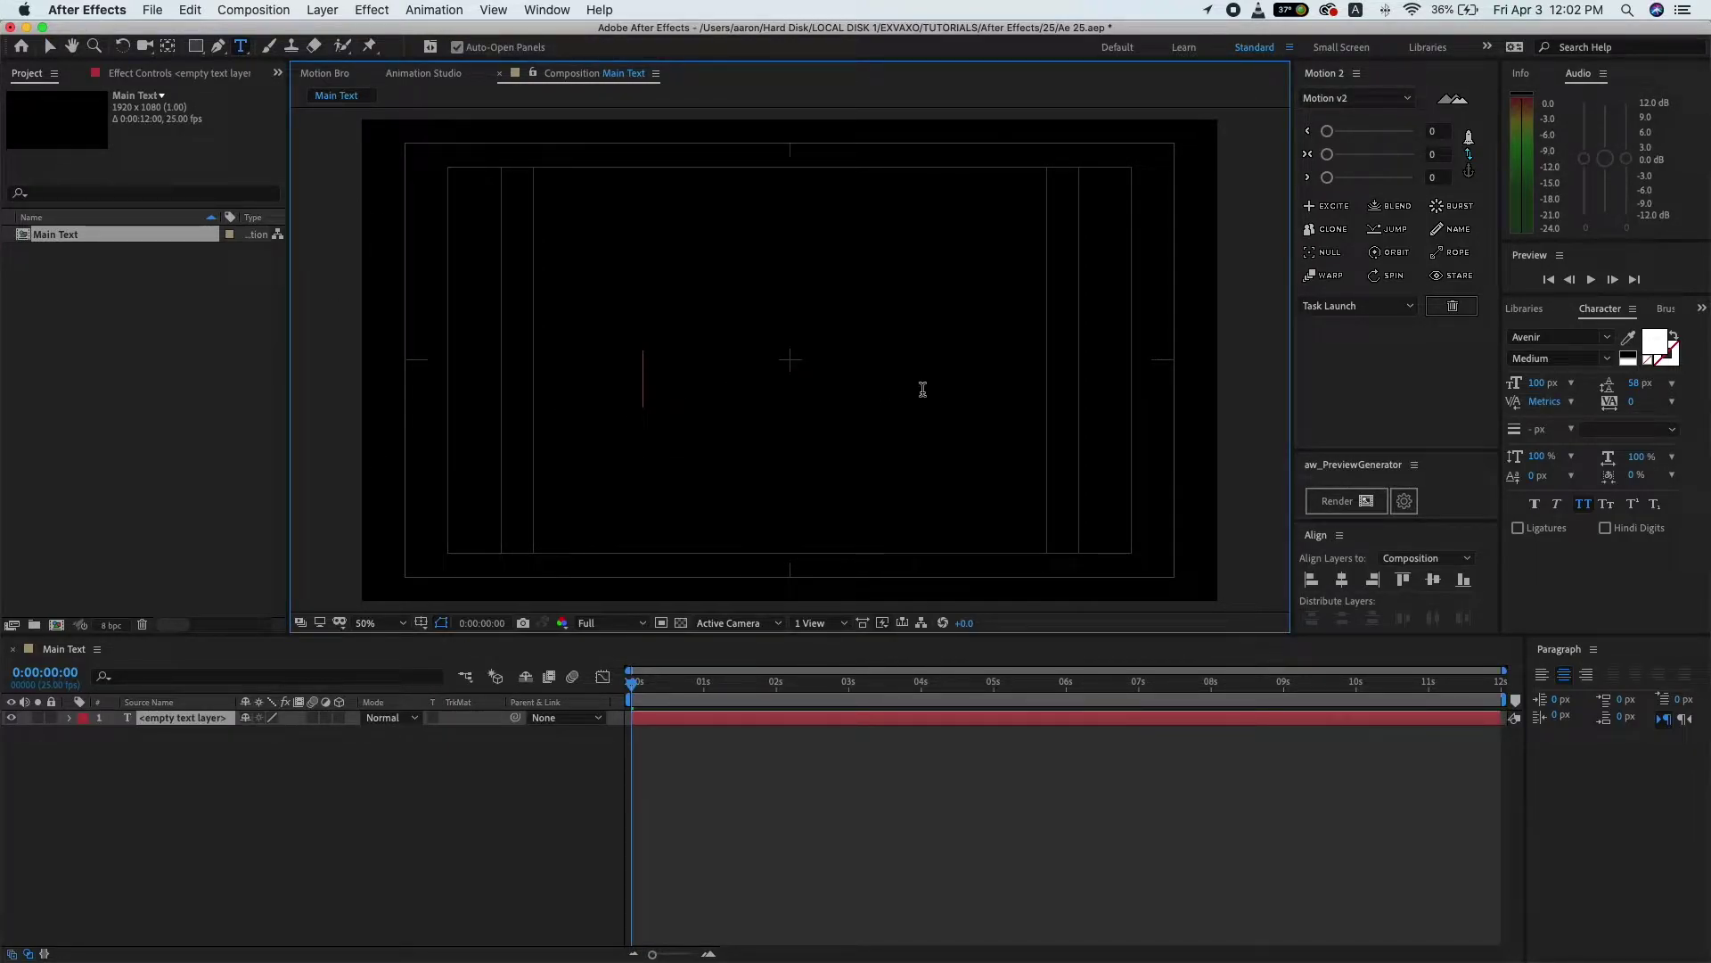
pyautogui.write('ex')
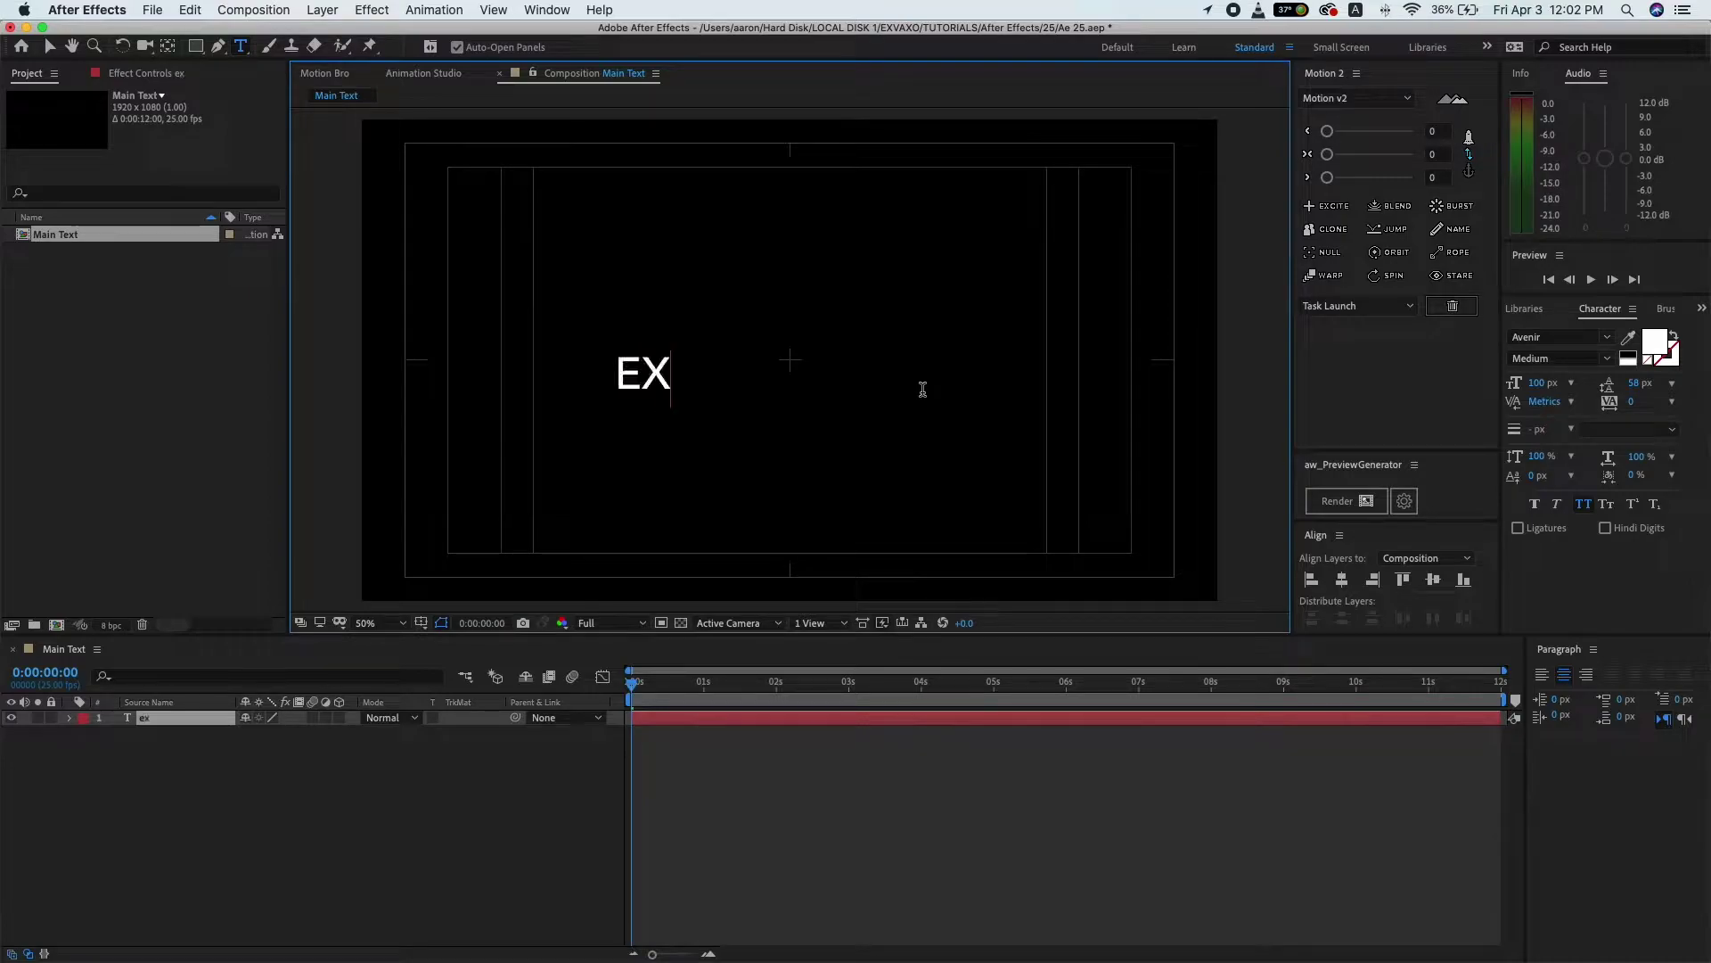
pyautogui.write('vaxo pr')
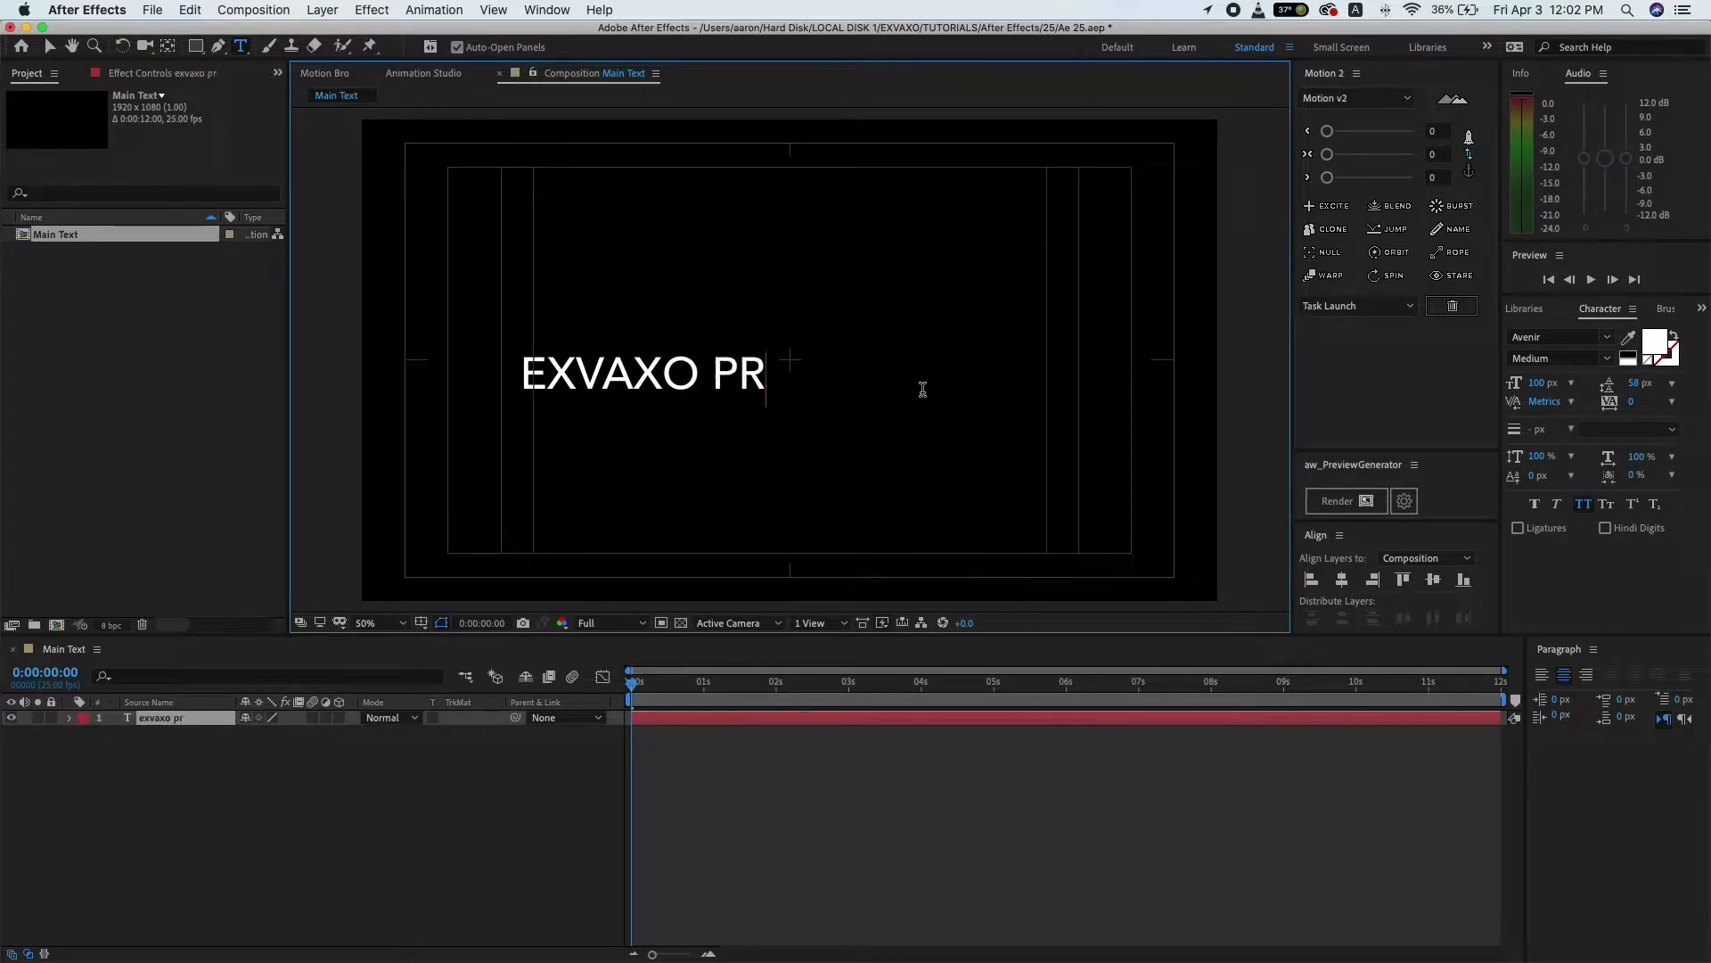
pyautogui.write('esent')
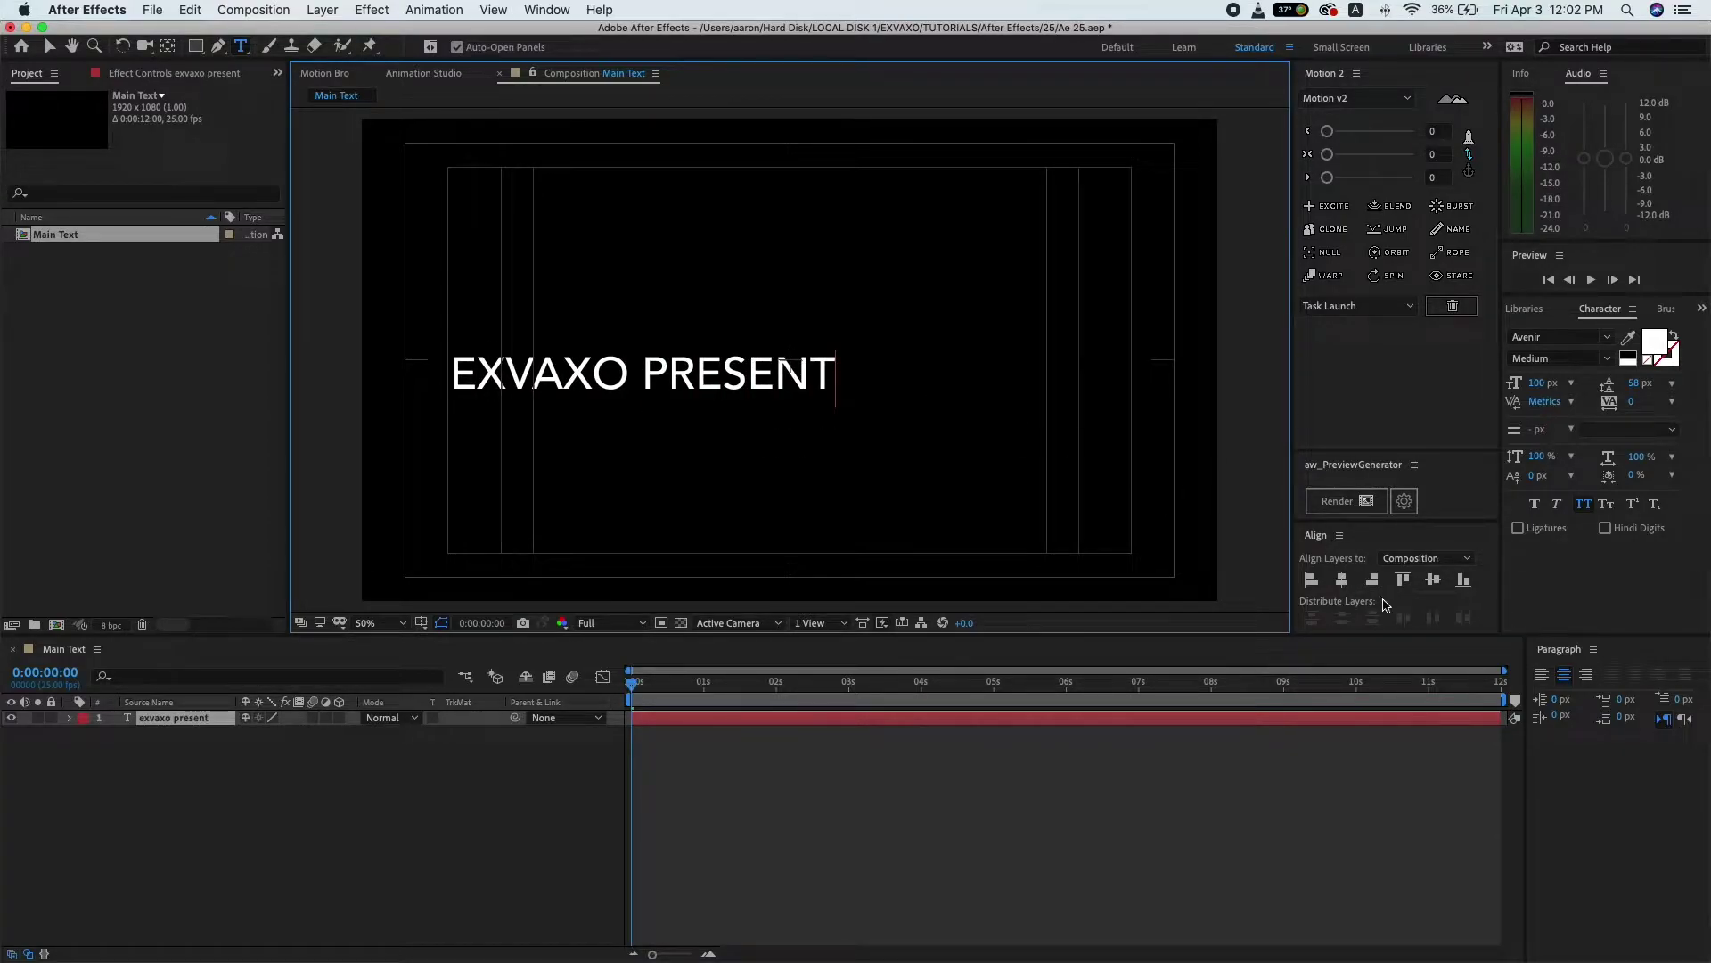
pyautogui.click(1341, 580)
pyautogui.click(1431, 580)
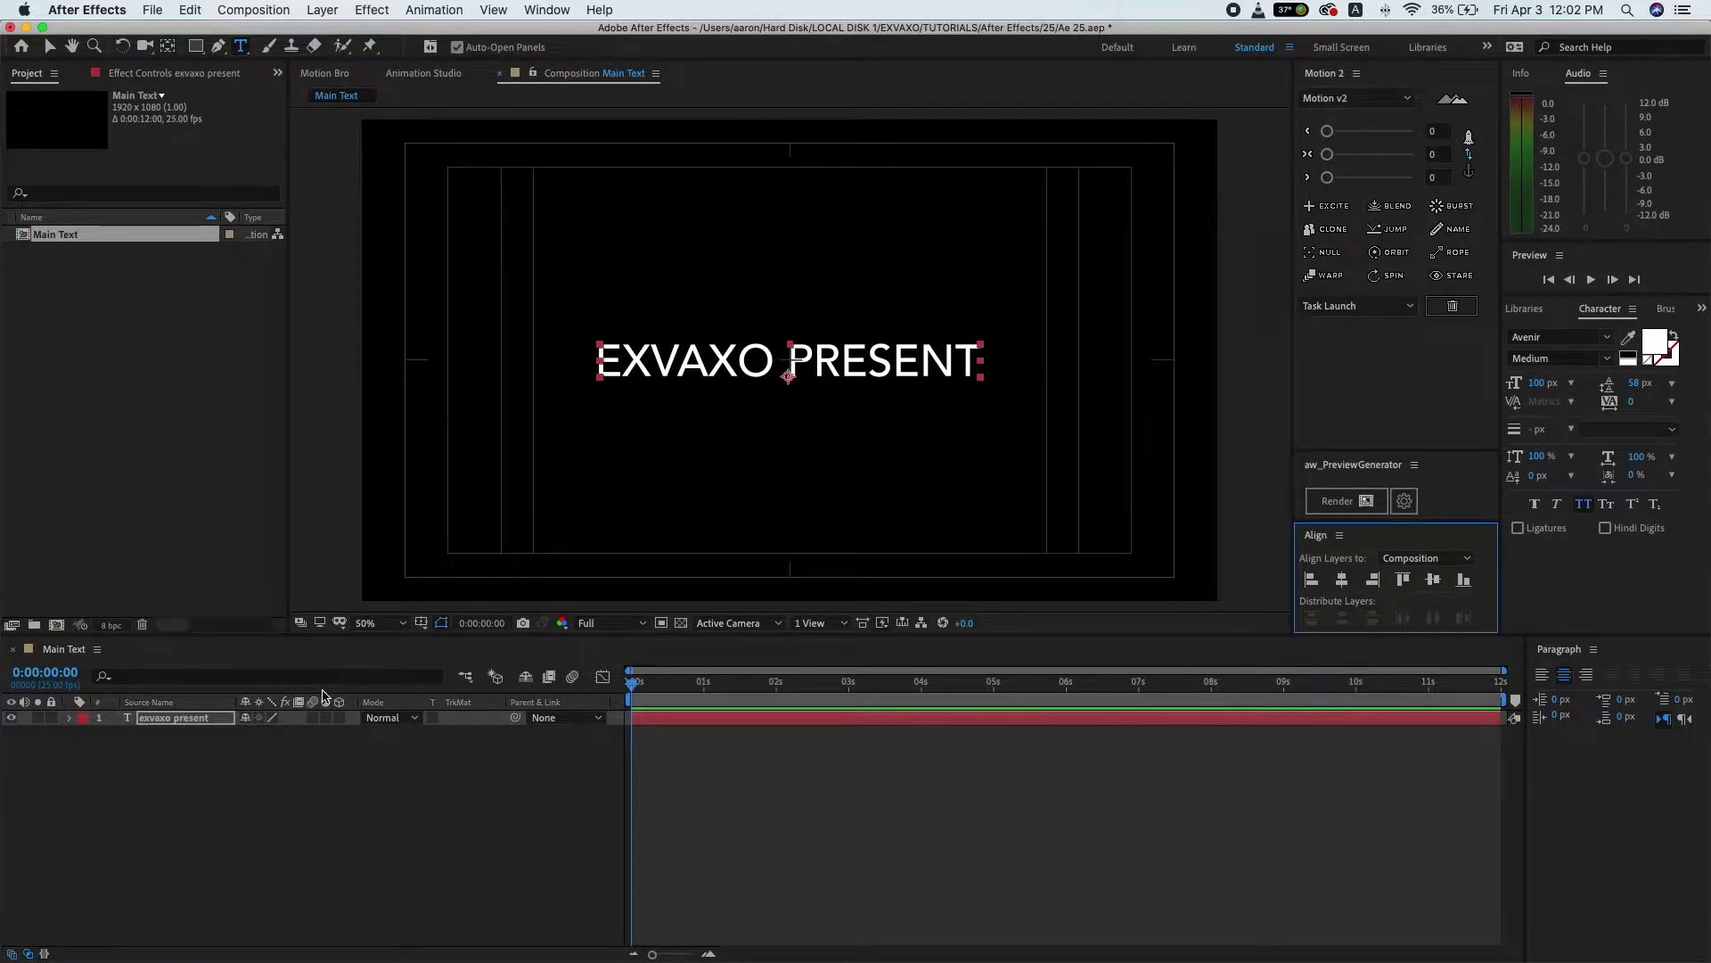
# - Search 'gotha' in the font list and apply the Gotham Narrow font family to the text
pyautogui.click(1570, 336)
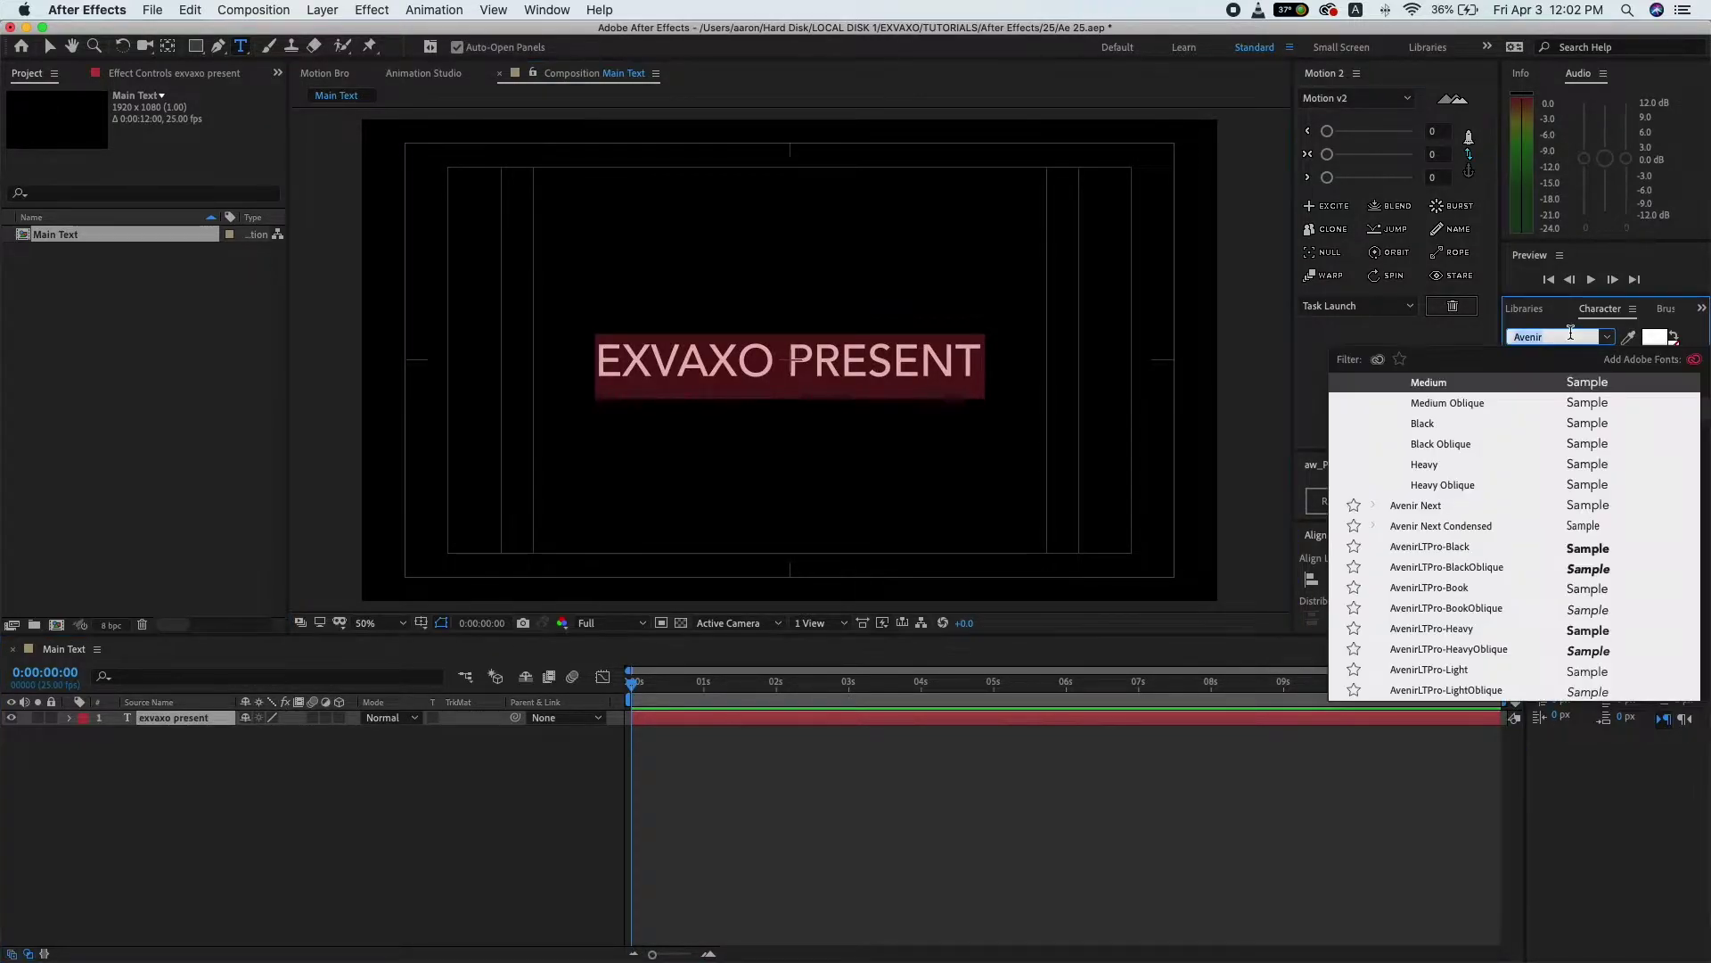
pyautogui.write('goth')
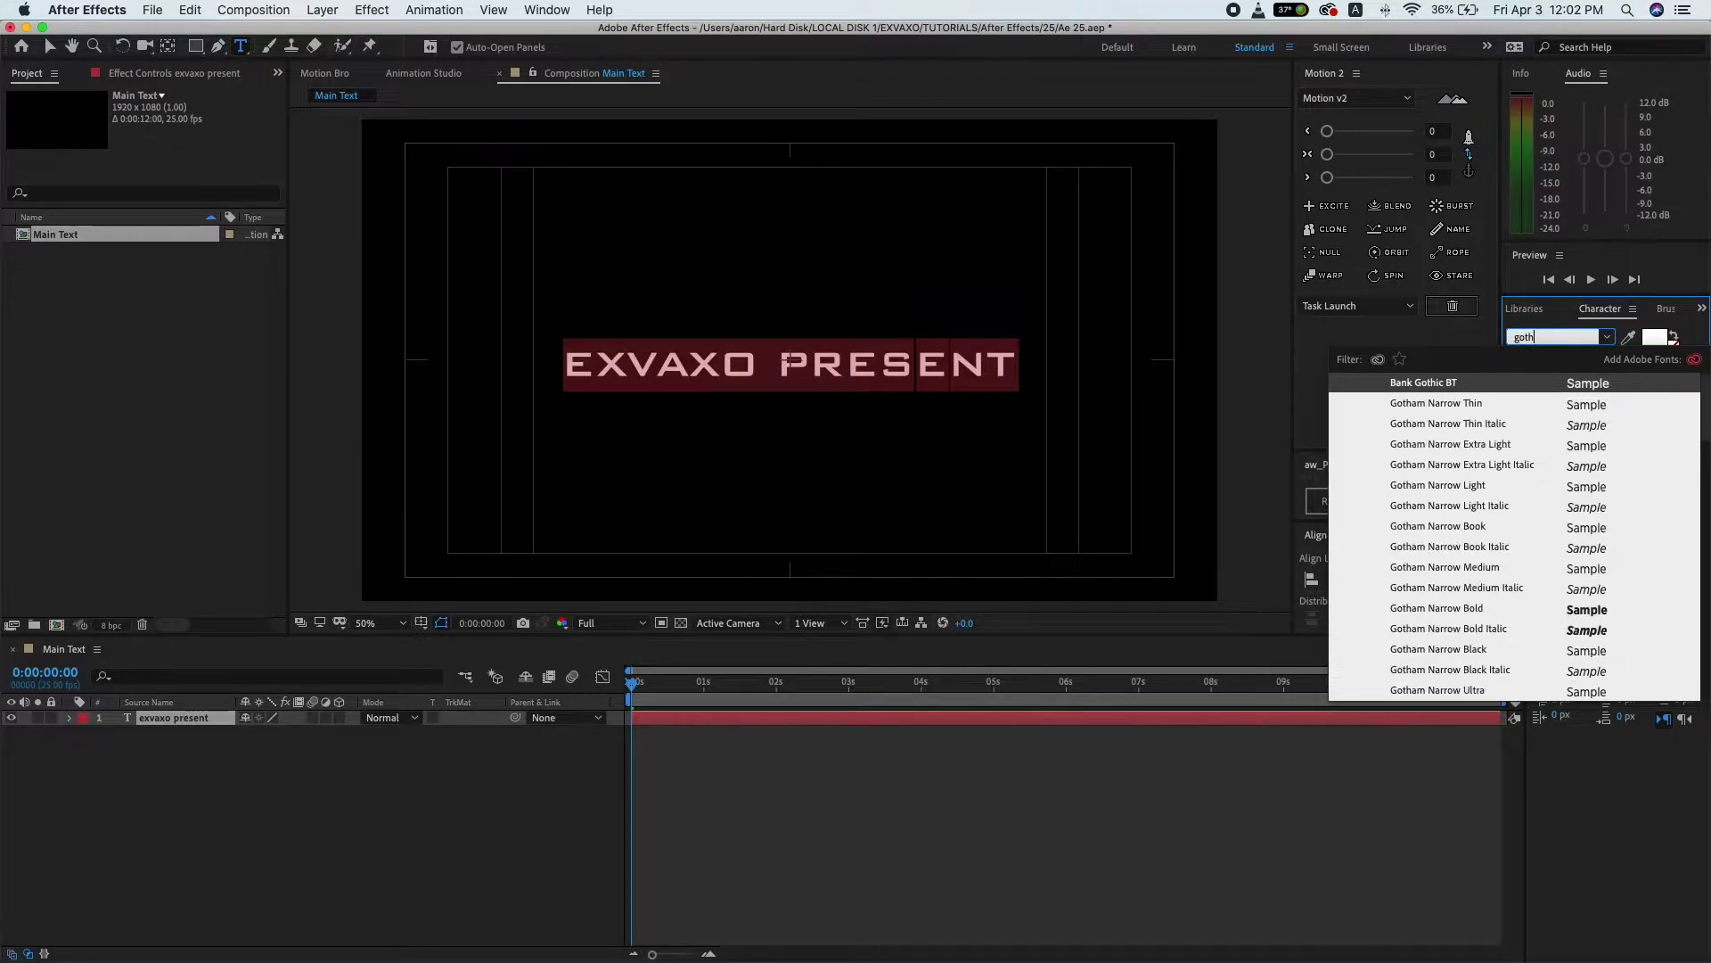
pyautogui.write('am')
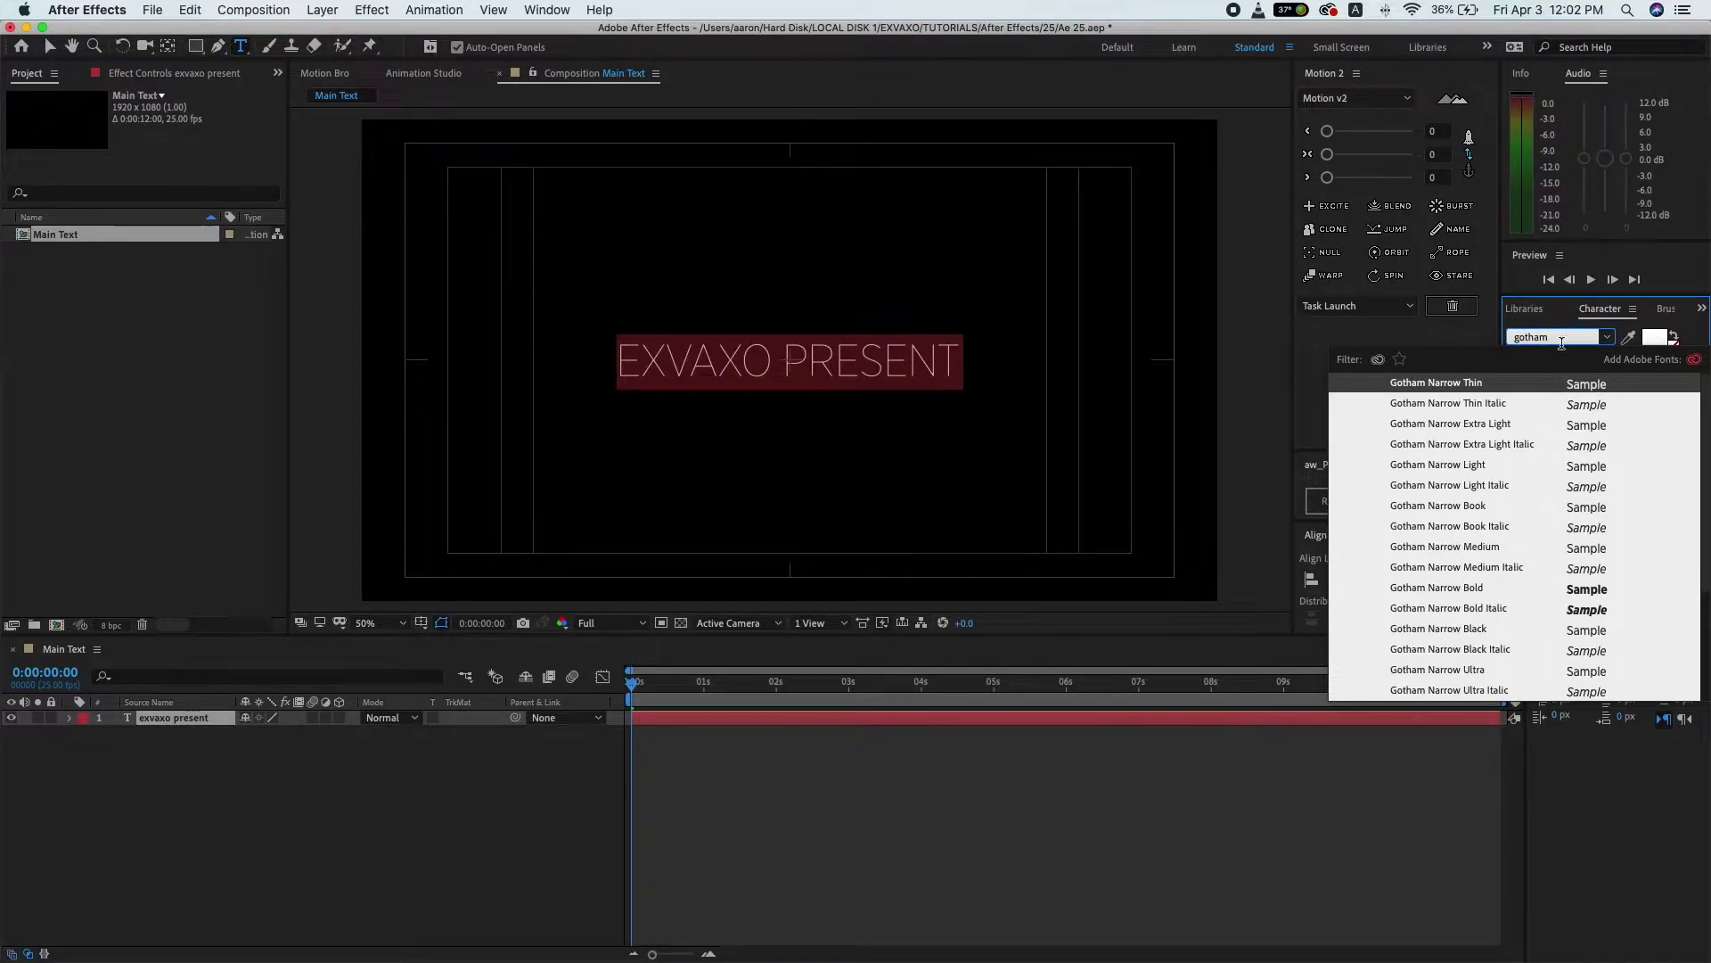
pyautogui.scroll(-3, 1479, 470)
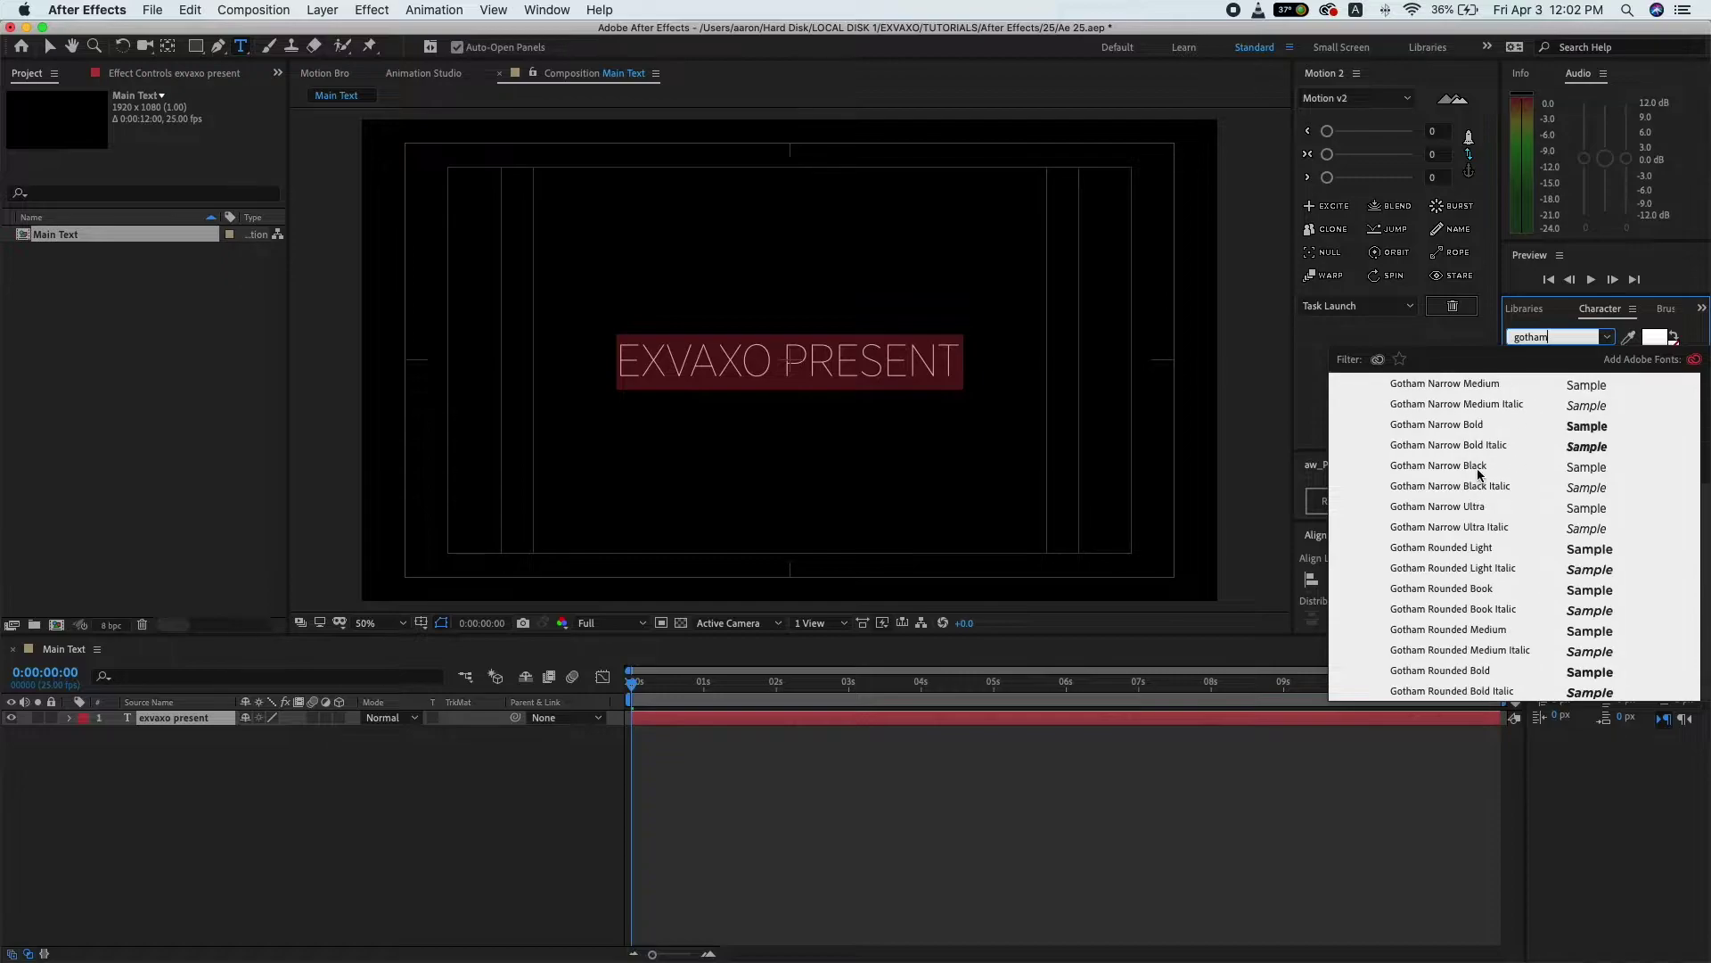
pyautogui.click(1459, 426)
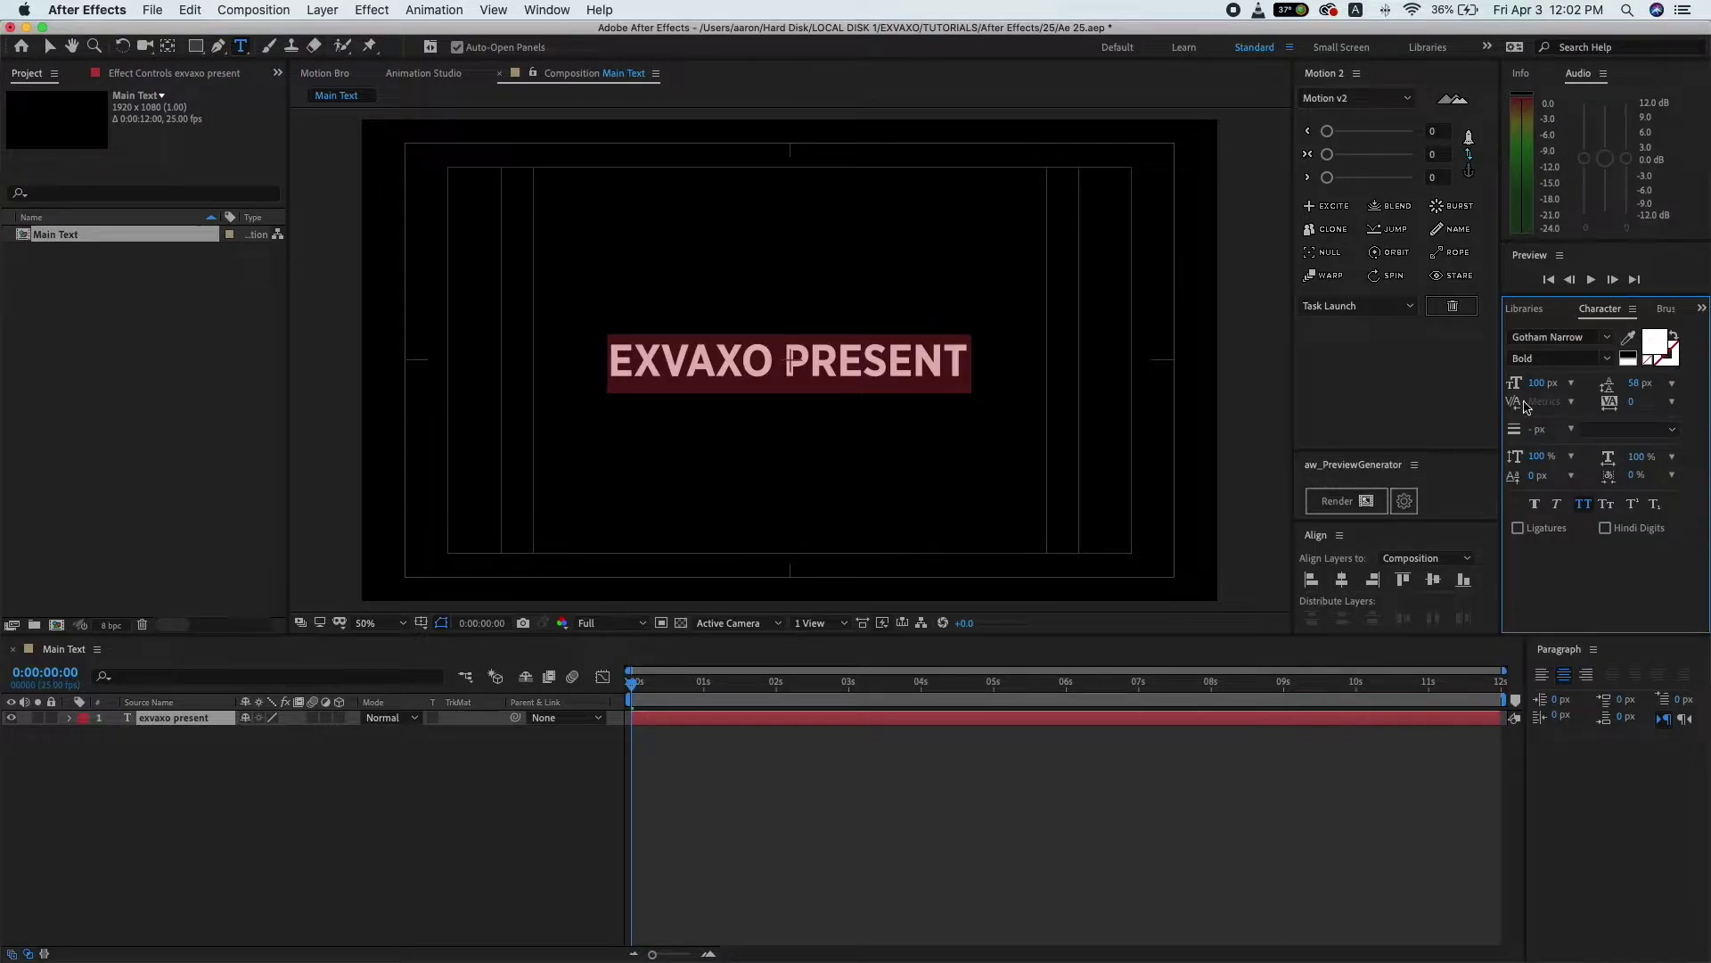
pyautogui.click(1609, 359)
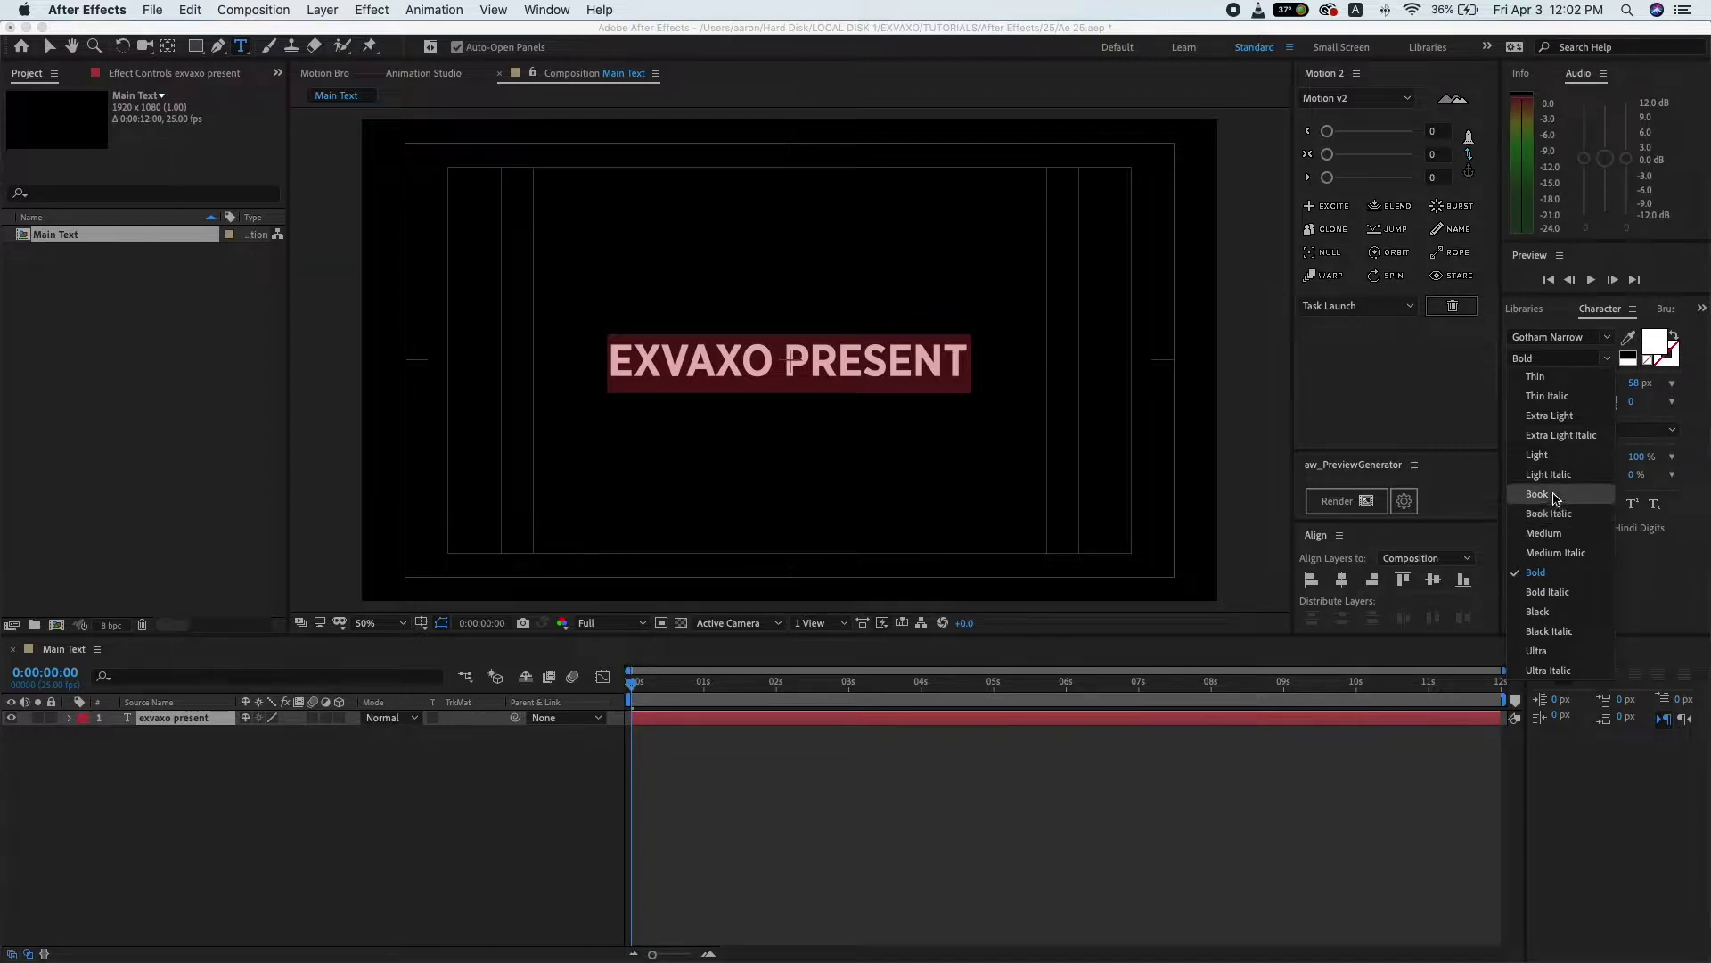
pyautogui.click(1556, 498)
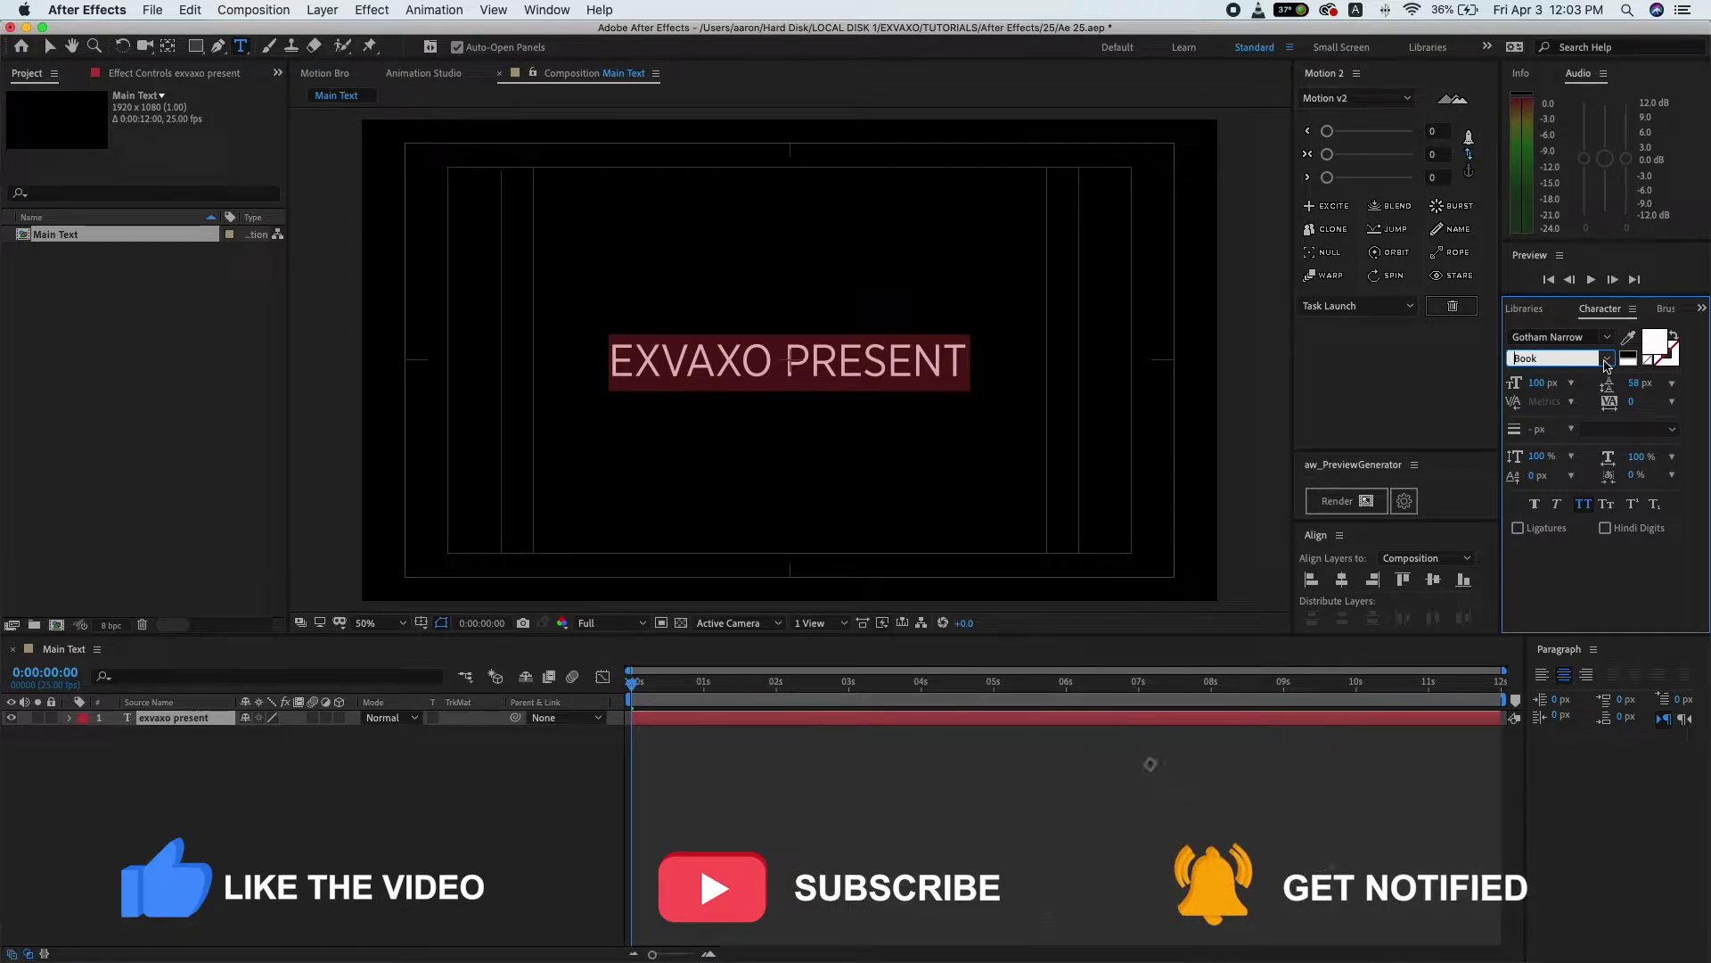
# - Enlarge the text to 131 px, set its weight to Medium, and reselect the text layer
pyautogui.moveTo(1538, 384); pyautogui.dragTo(1562, 381)
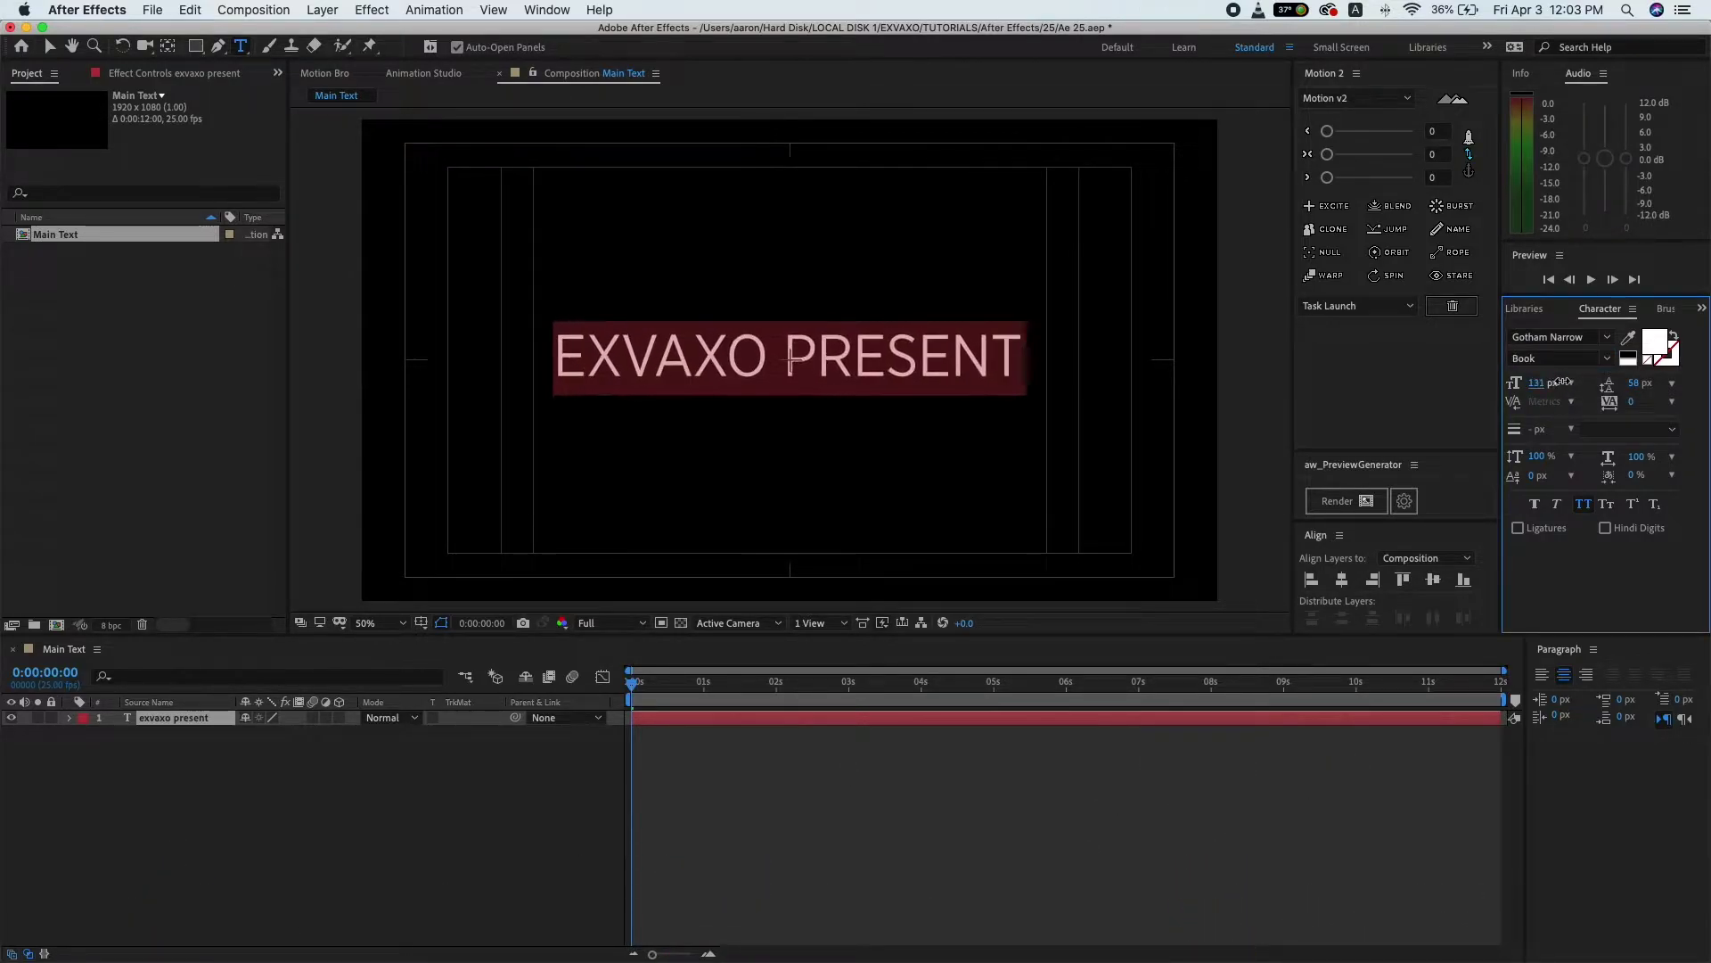
pyautogui.click(1560, 359)
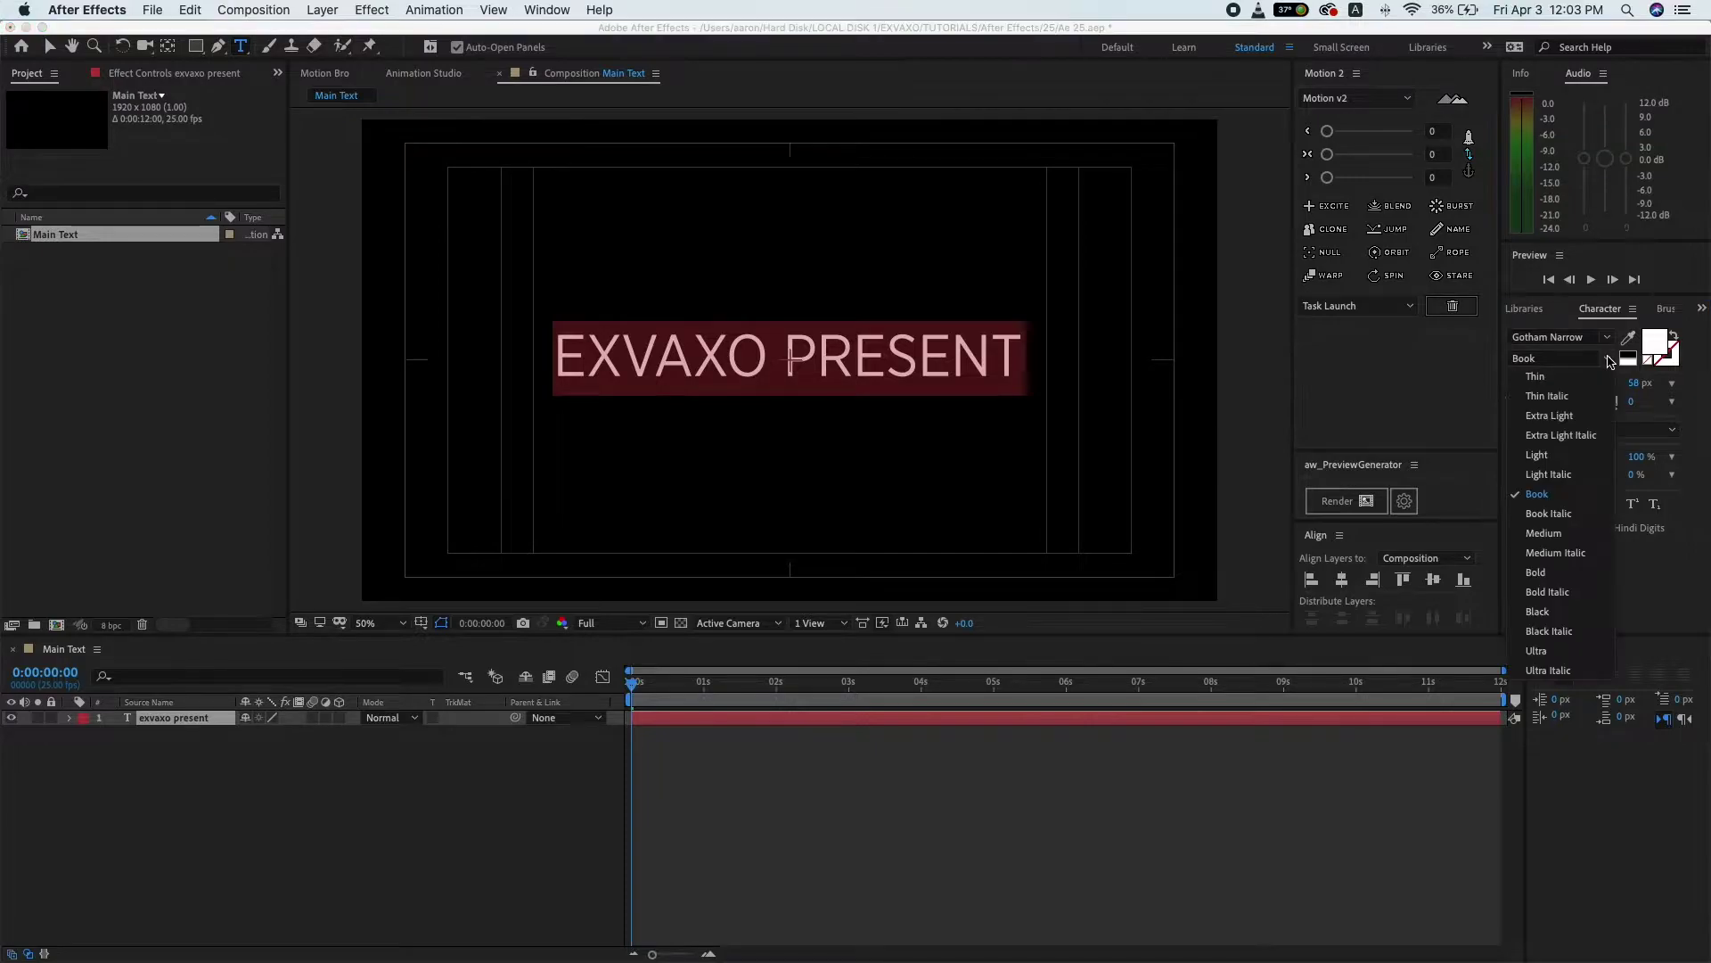
pyautogui.click(1552, 535)
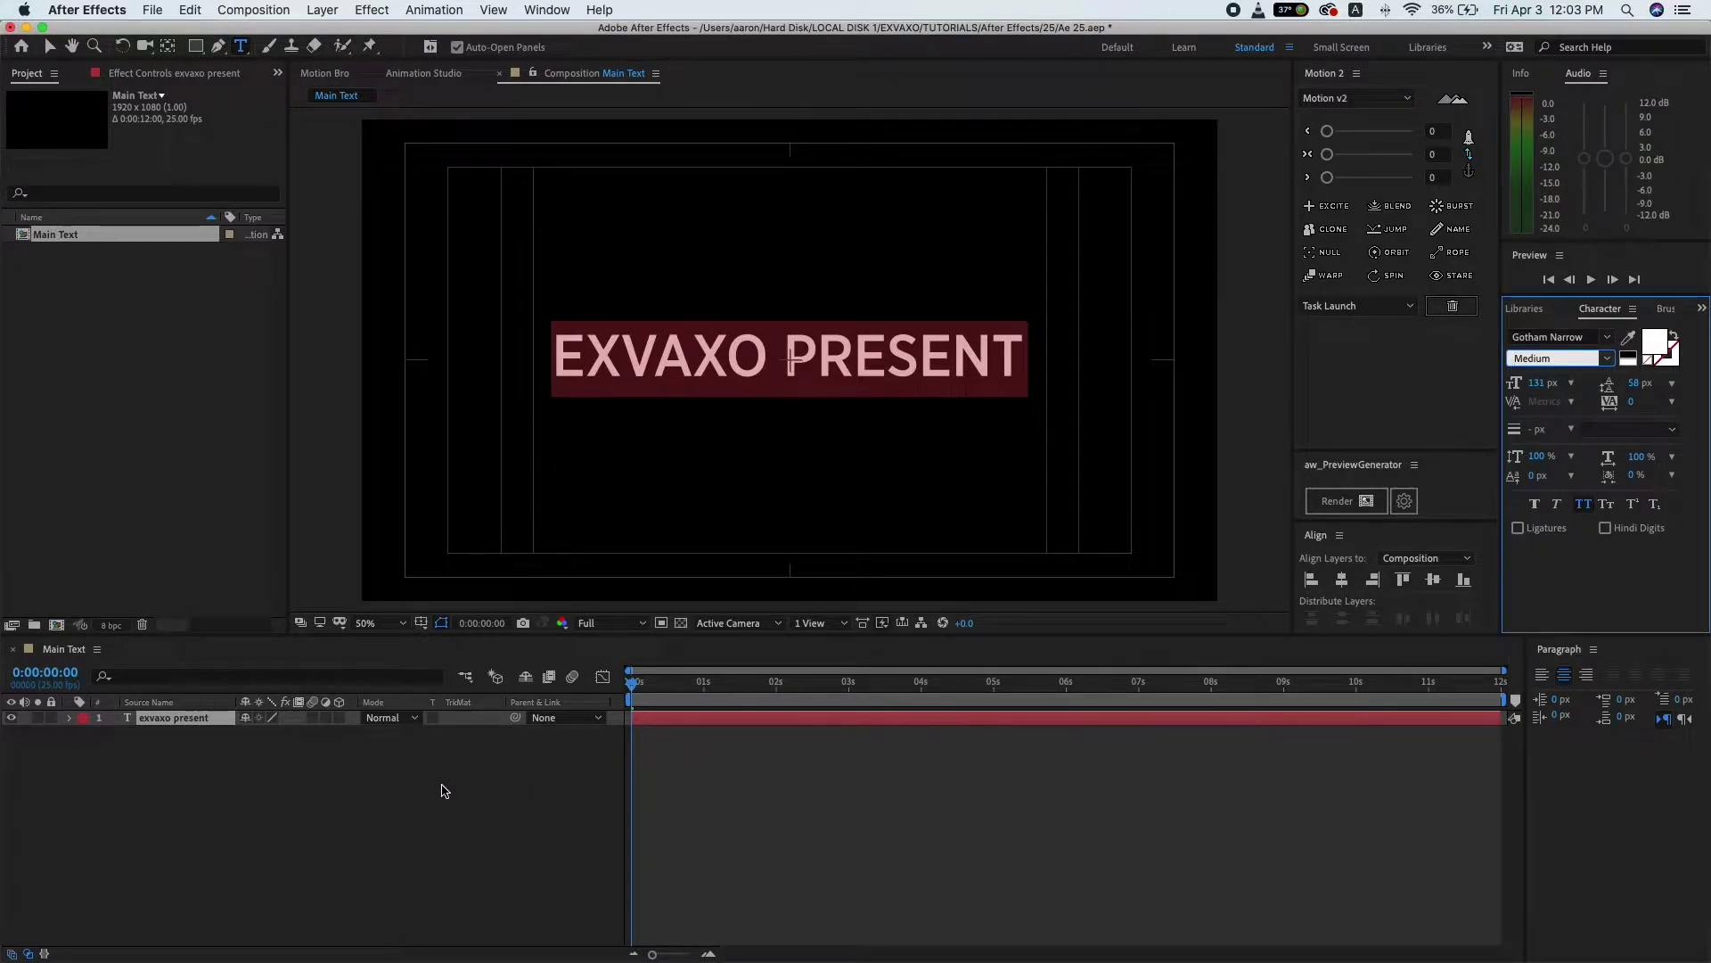
pyautogui.click(353, 760)
pyautogui.click(189, 719)
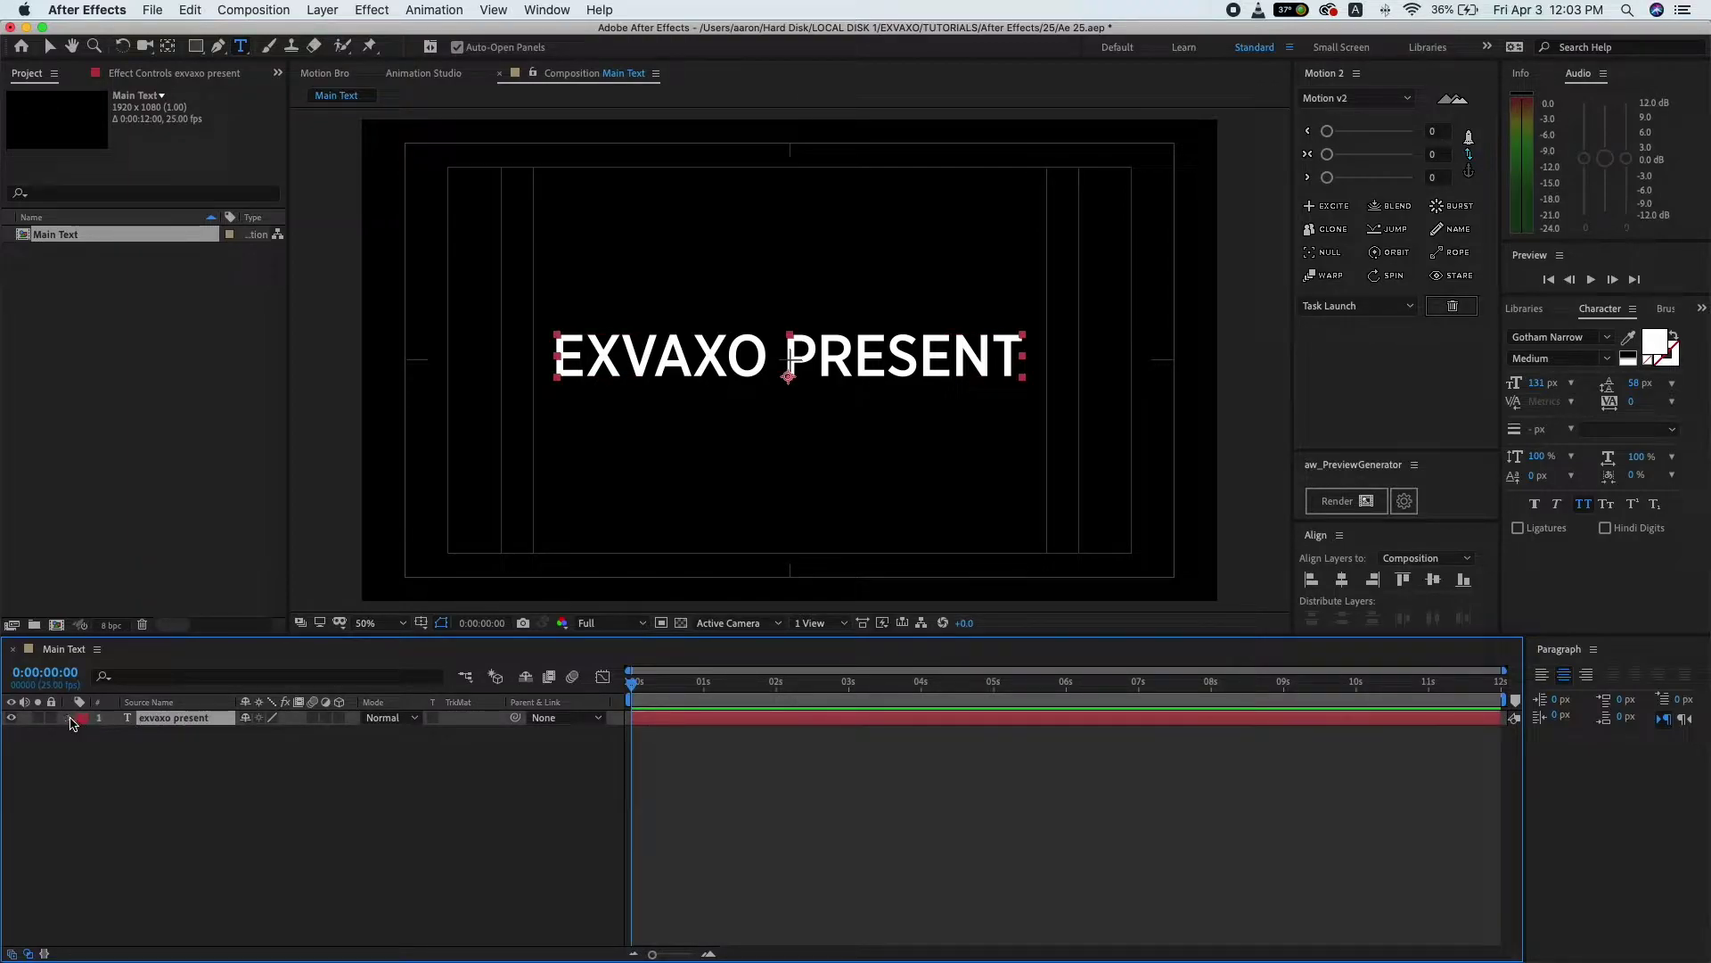
# - Add a Tracking animator and keyframe Tracking Amount from about -13 at the start to 8 at 7 seconds
pyautogui.click(71, 718)
pyautogui.click(347, 734)
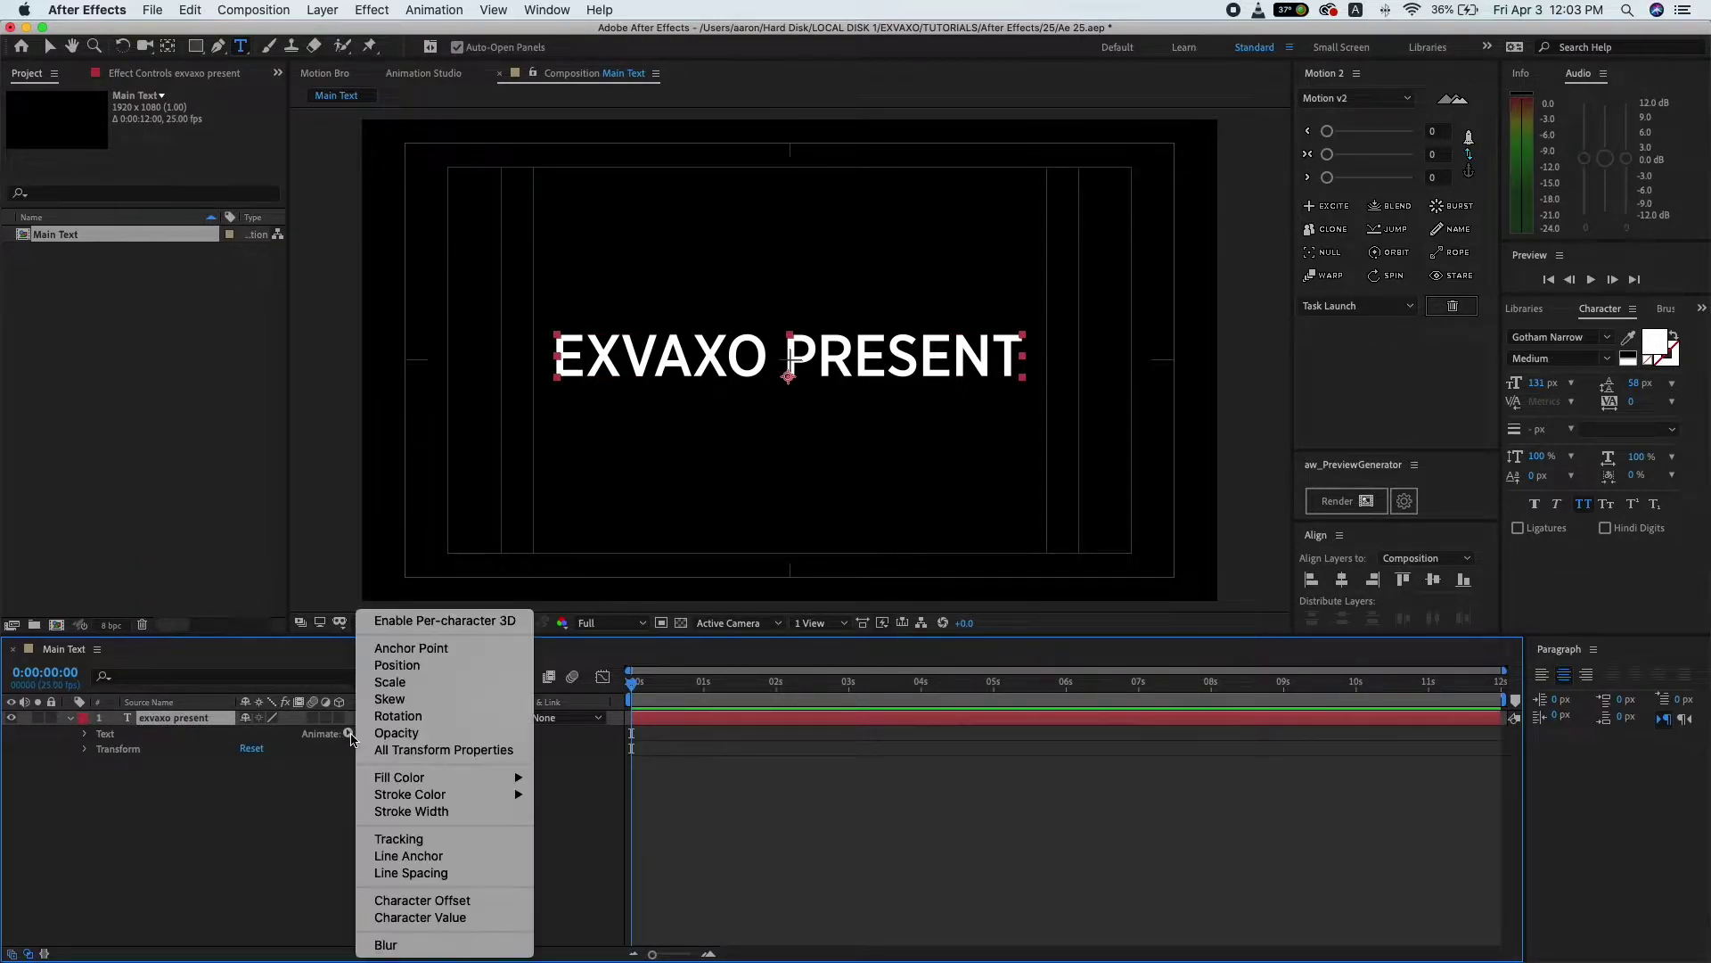
pyautogui.click(398, 839)
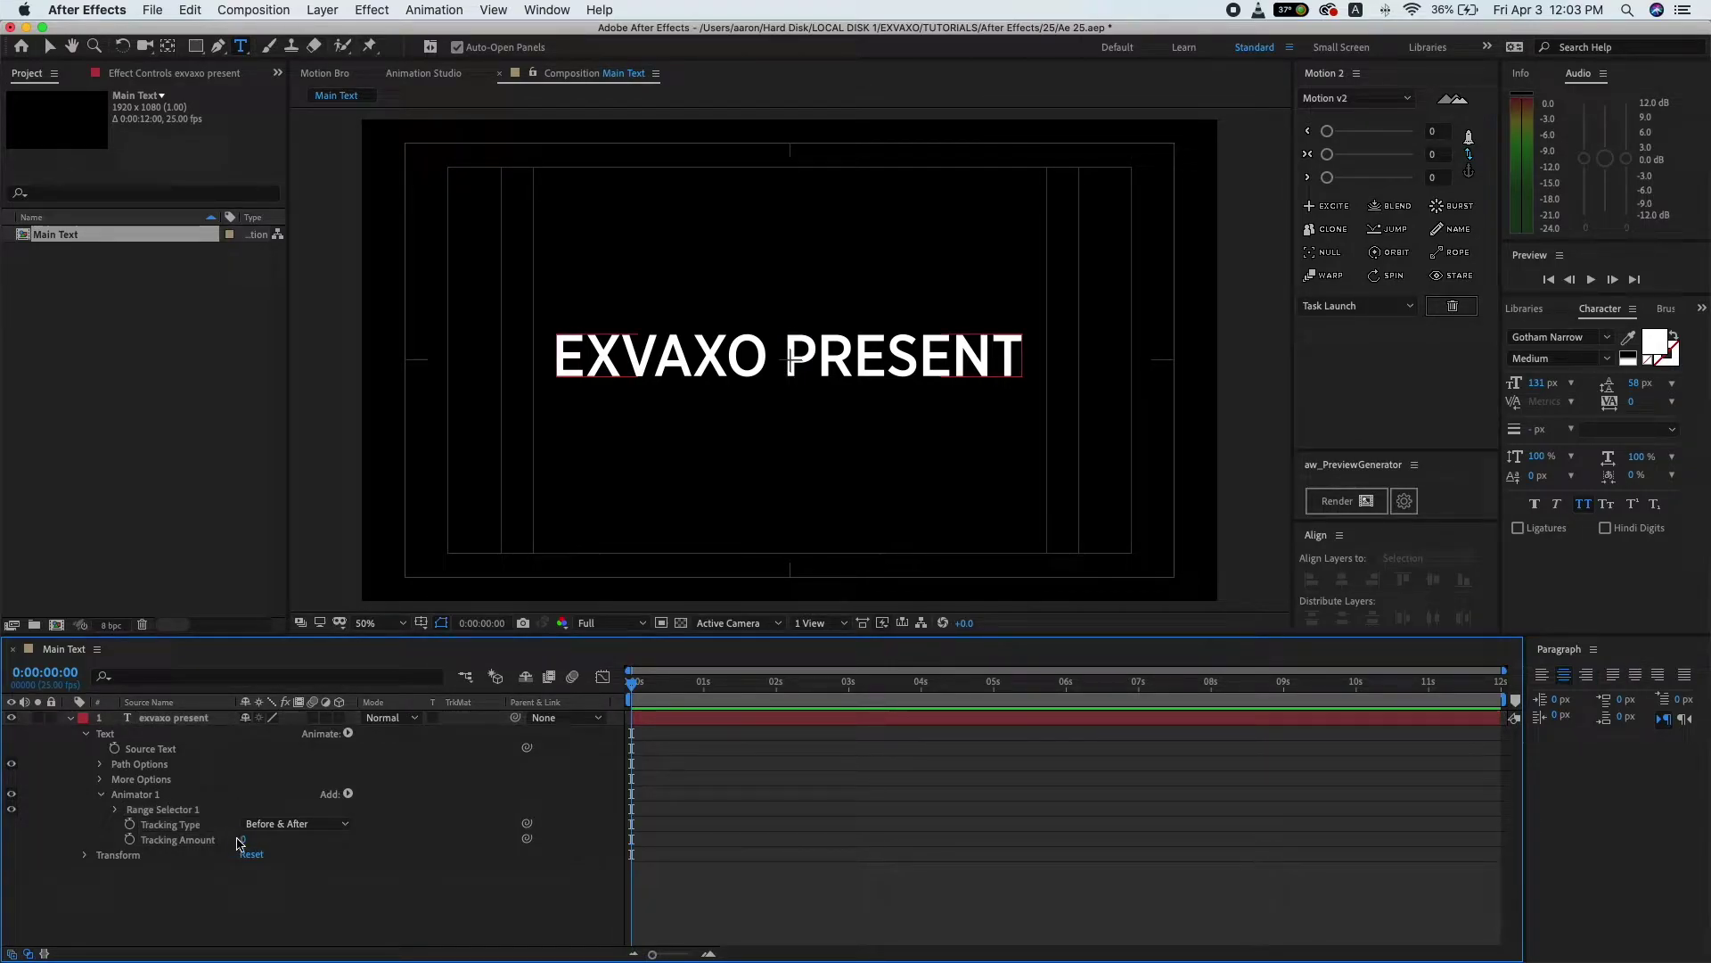
pyautogui.moveTo(241, 840); pyautogui.dragTo(231, 841)
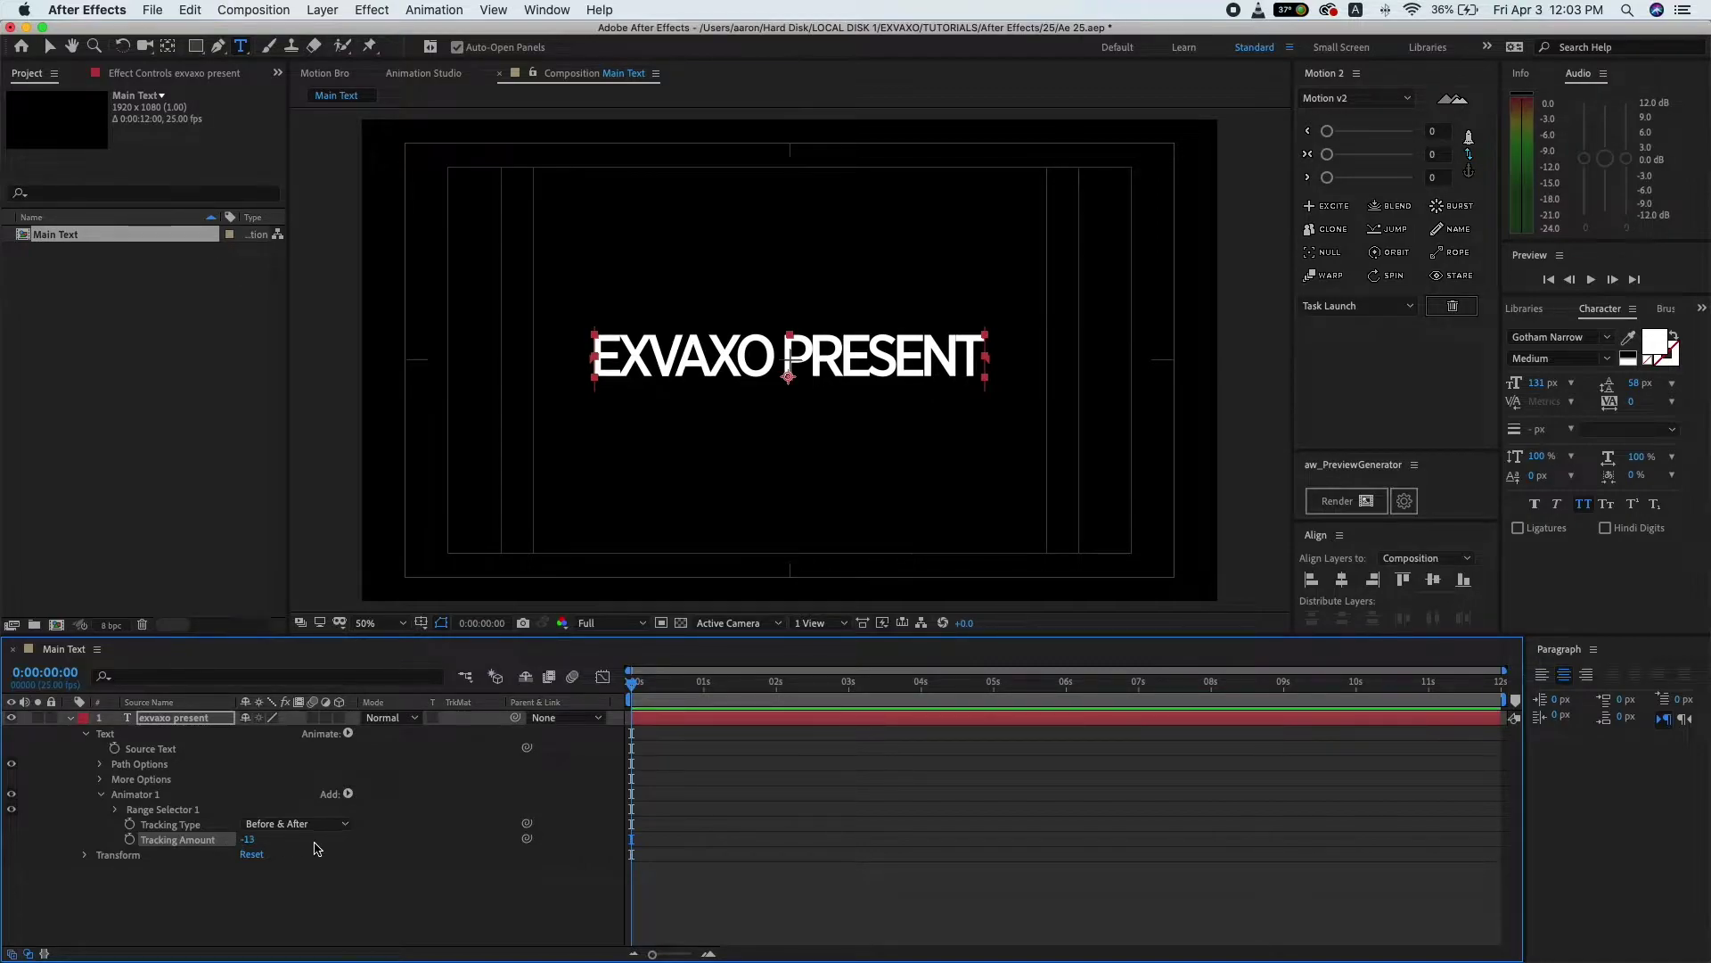
pyautogui.click(130, 840)
pyautogui.moveTo(735, 683); pyautogui.dragTo(1138, 703)
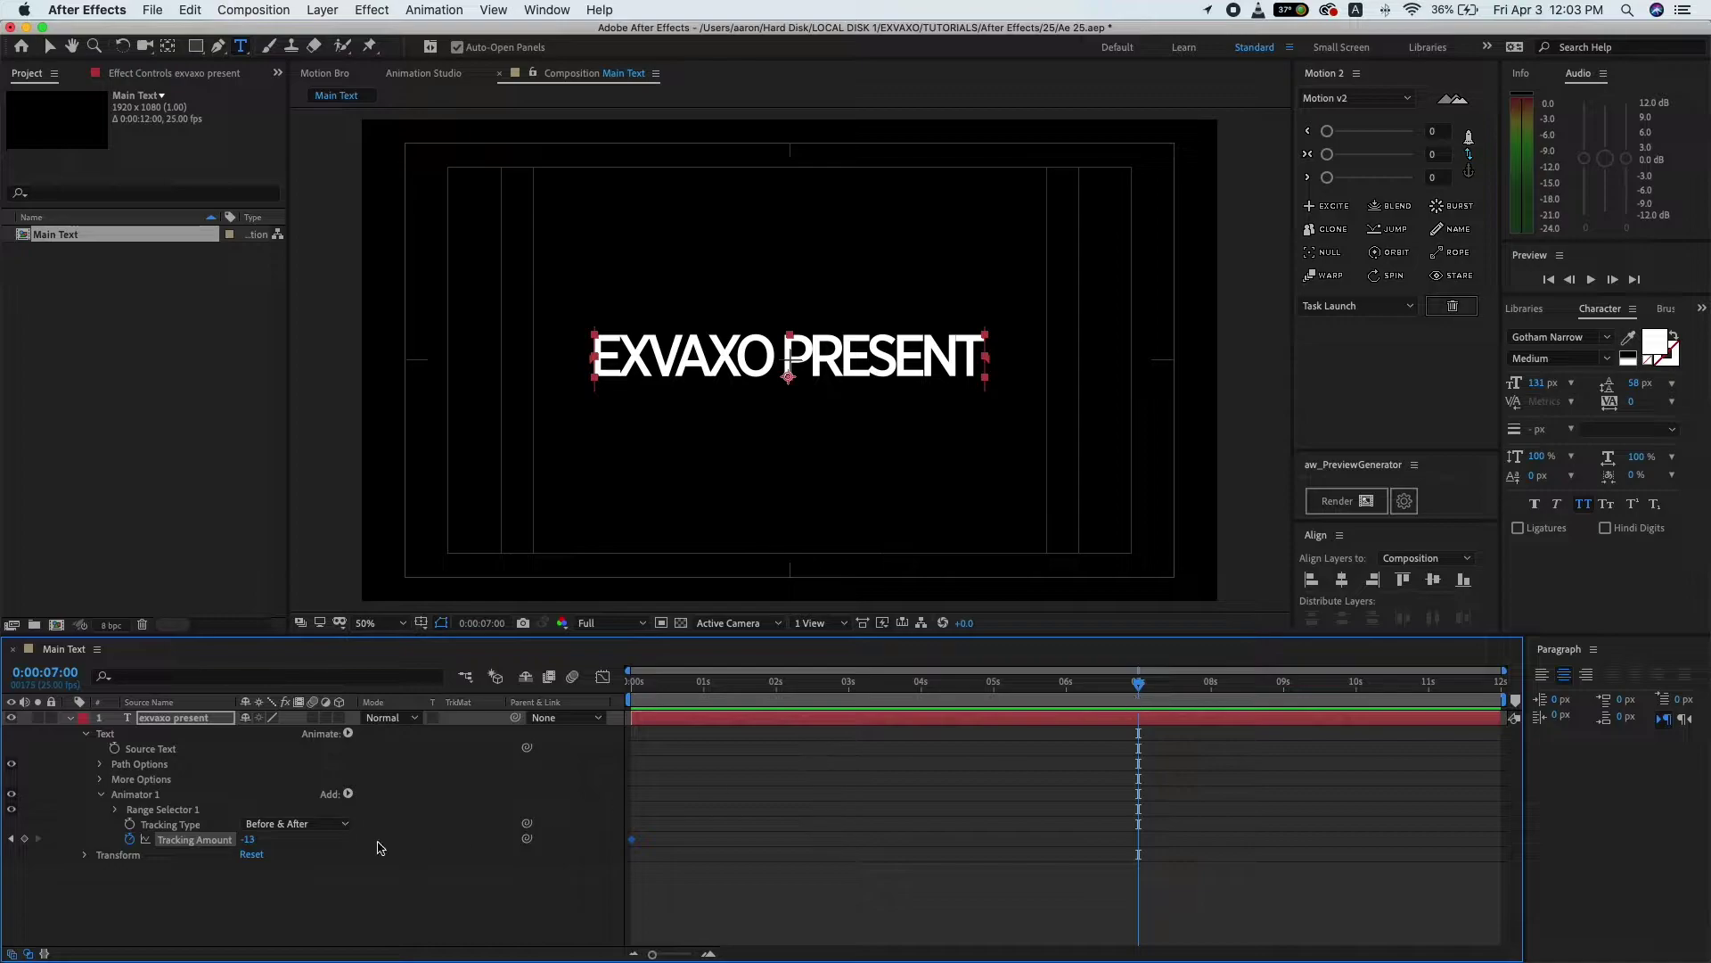
pyautogui.moveTo(248, 839); pyautogui.dragTo(266, 841)
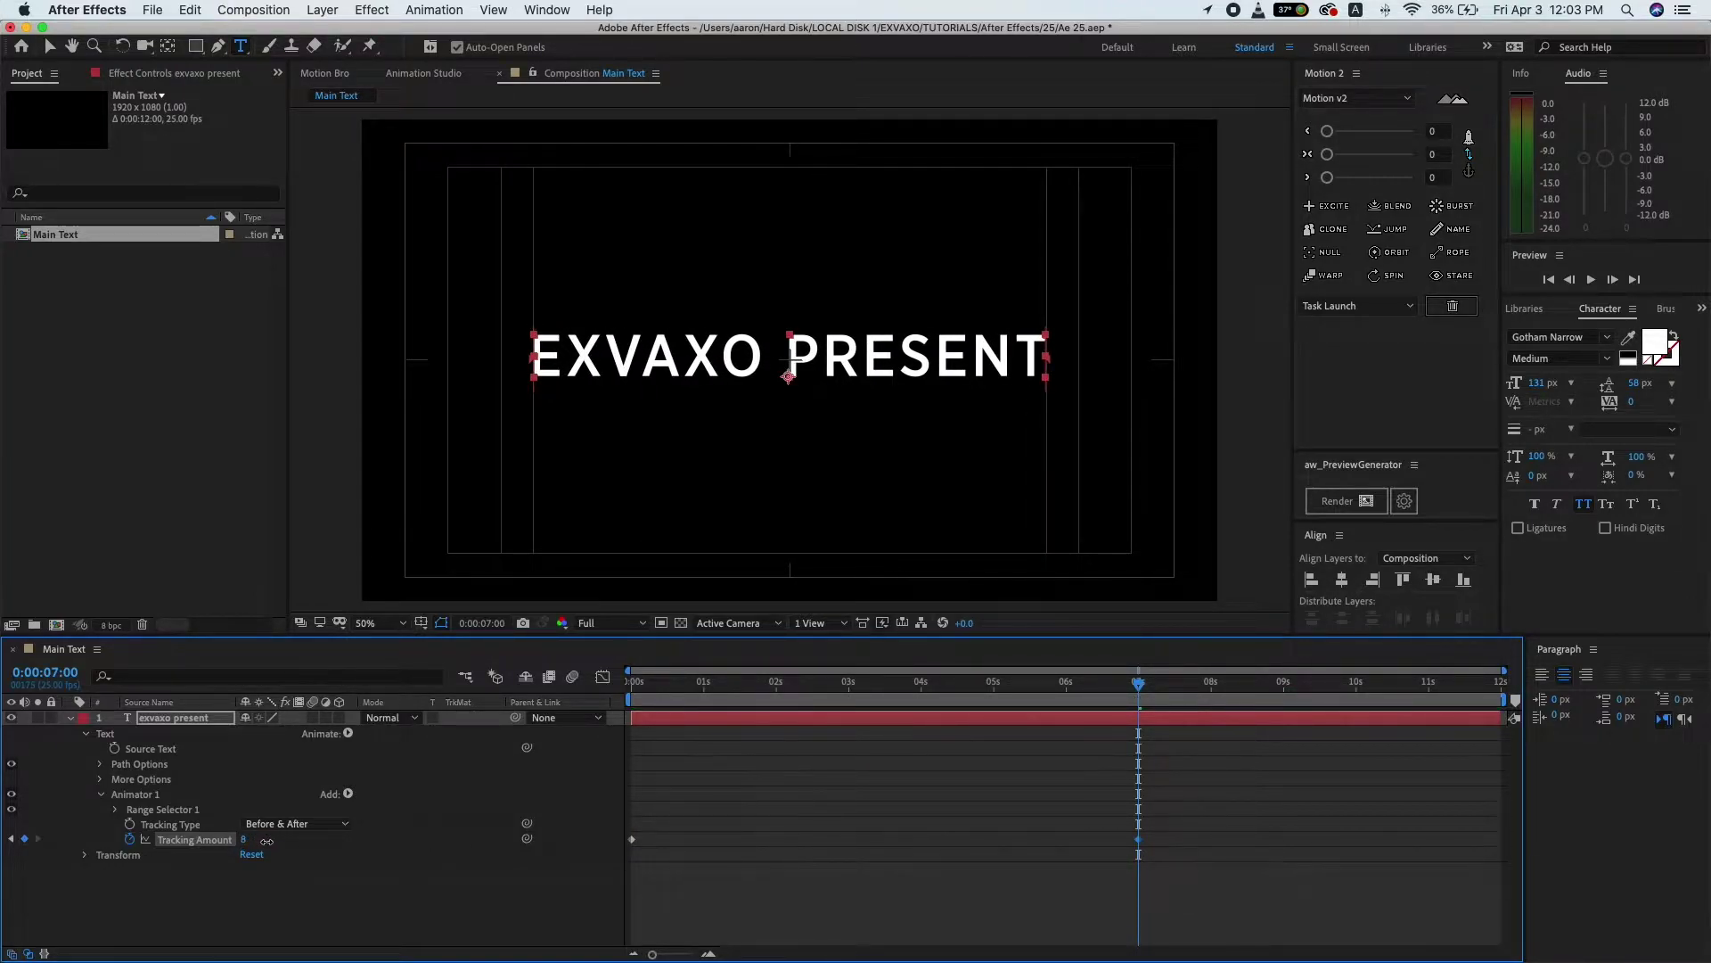
# - Easy Ease both tracking keyframes and reshape the speed curve so it peaks early
pyautogui.moveTo(1139, 850); pyautogui.dragTo(640, 825)
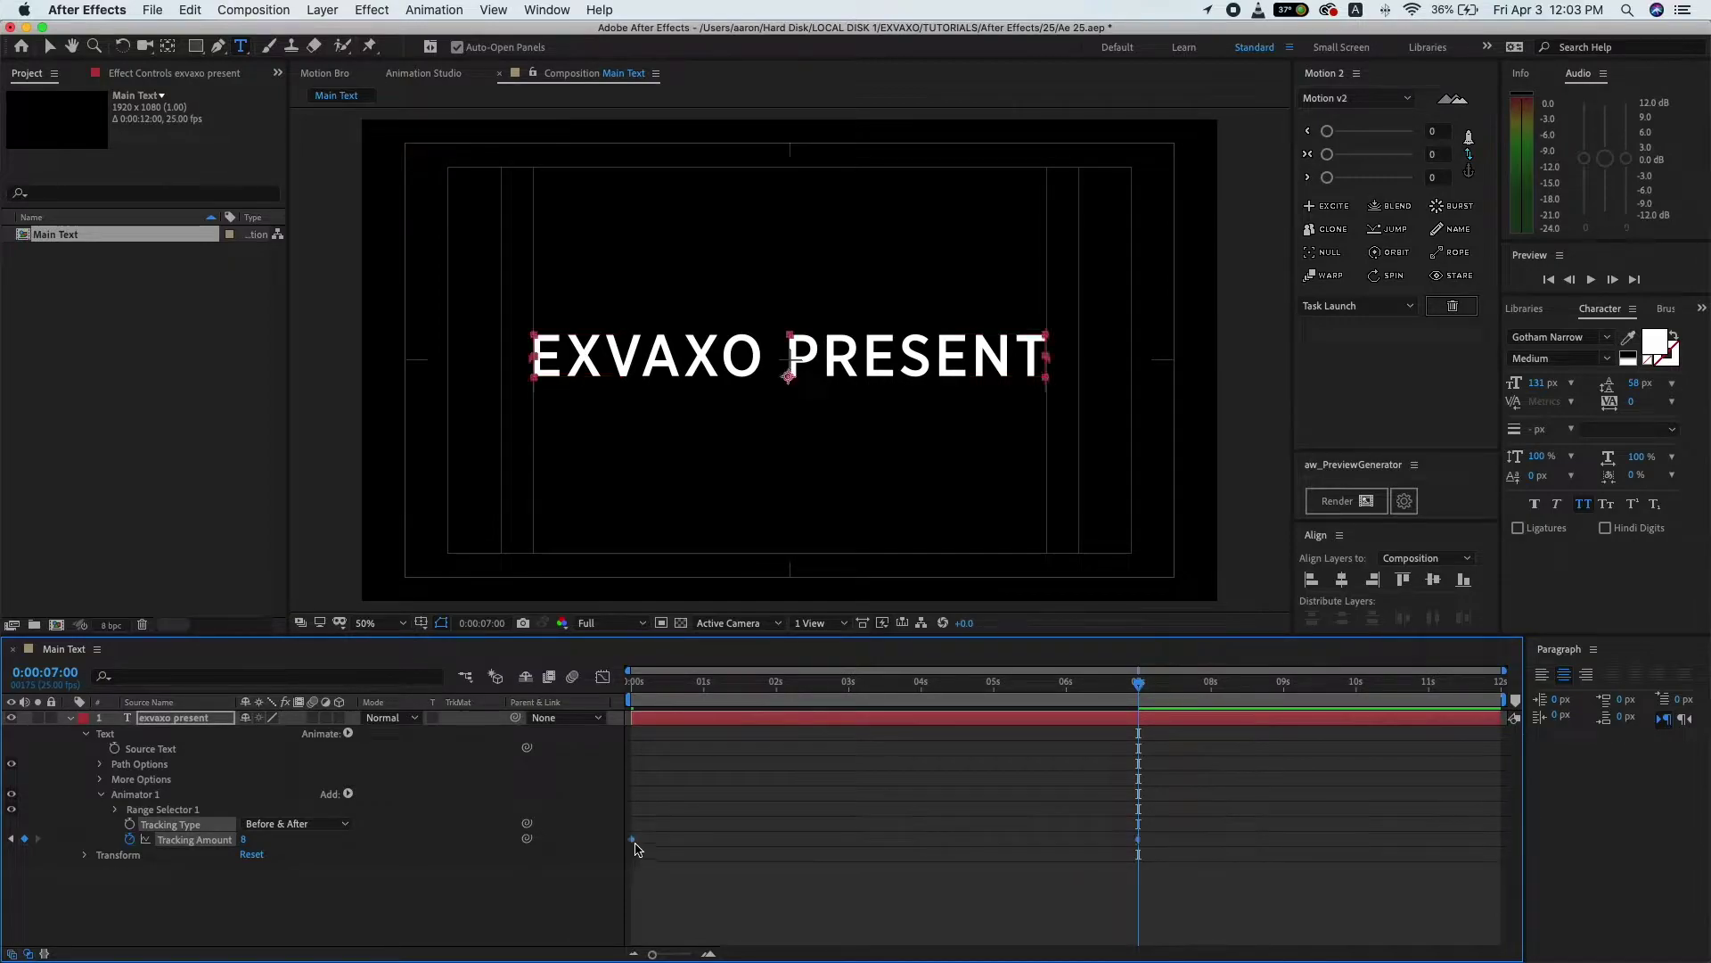
pyautogui.rightClick(632, 839)
pyautogui.moveTo(724, 947)
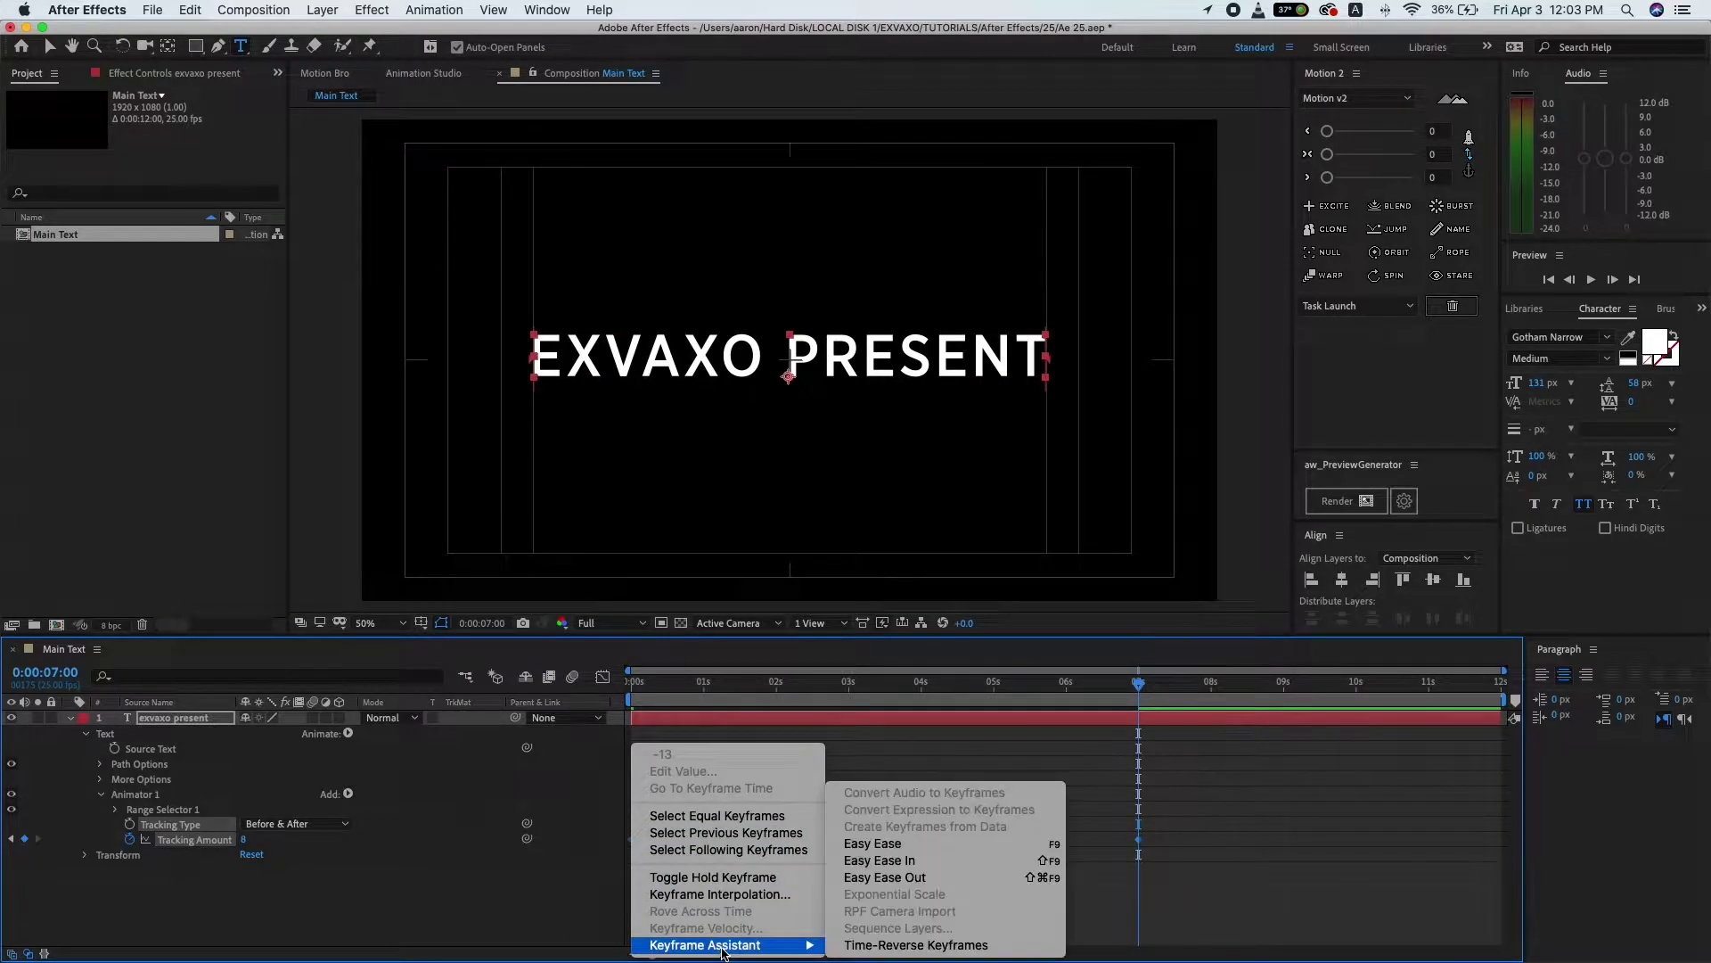
pyautogui.click(882, 844)
pyautogui.click(602, 681)
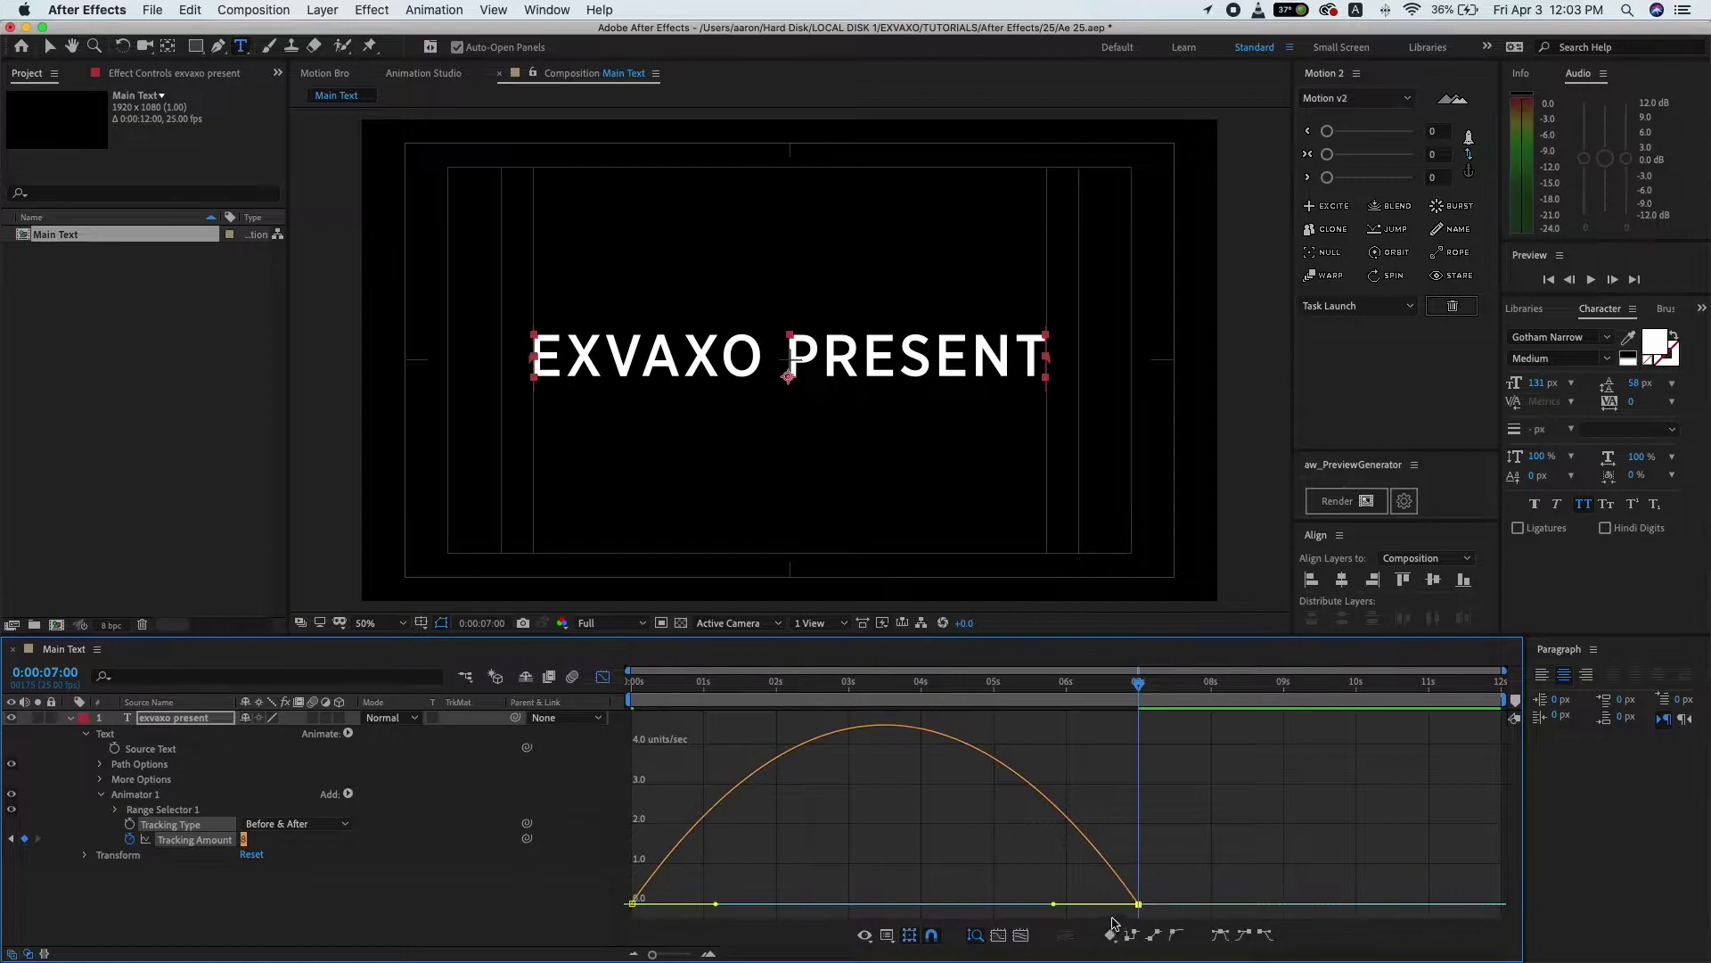
pyautogui.moveTo(1052, 904); pyautogui.dragTo(886, 904)
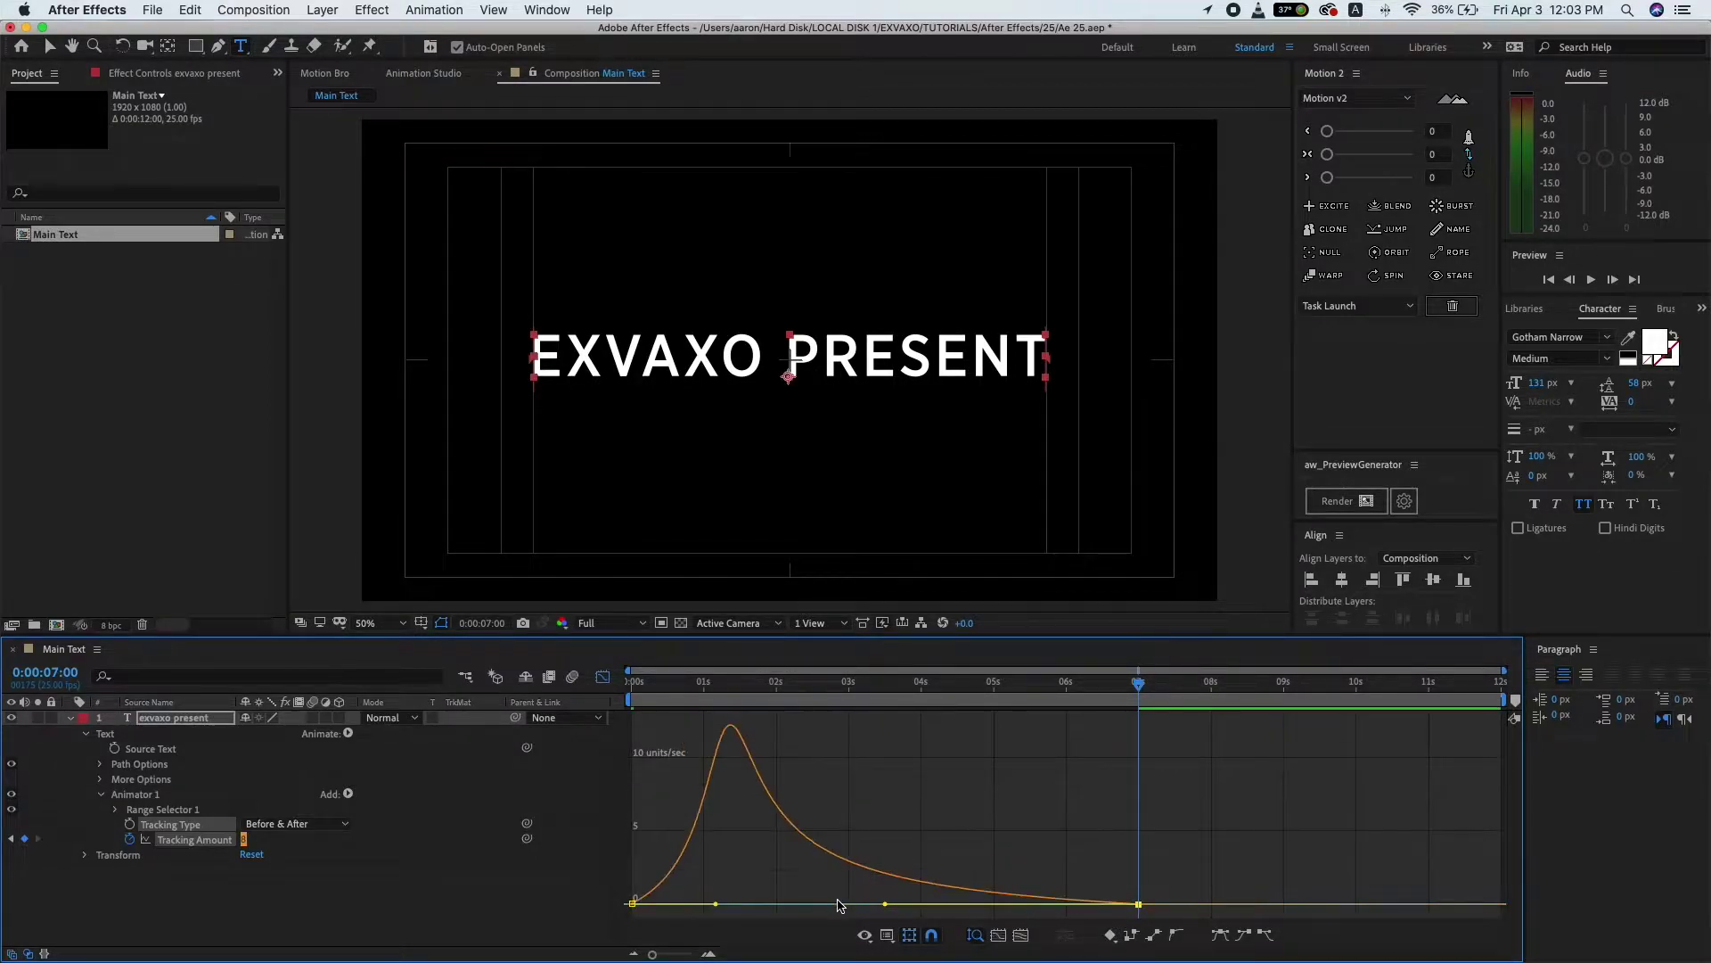
pyautogui.click(603, 681)
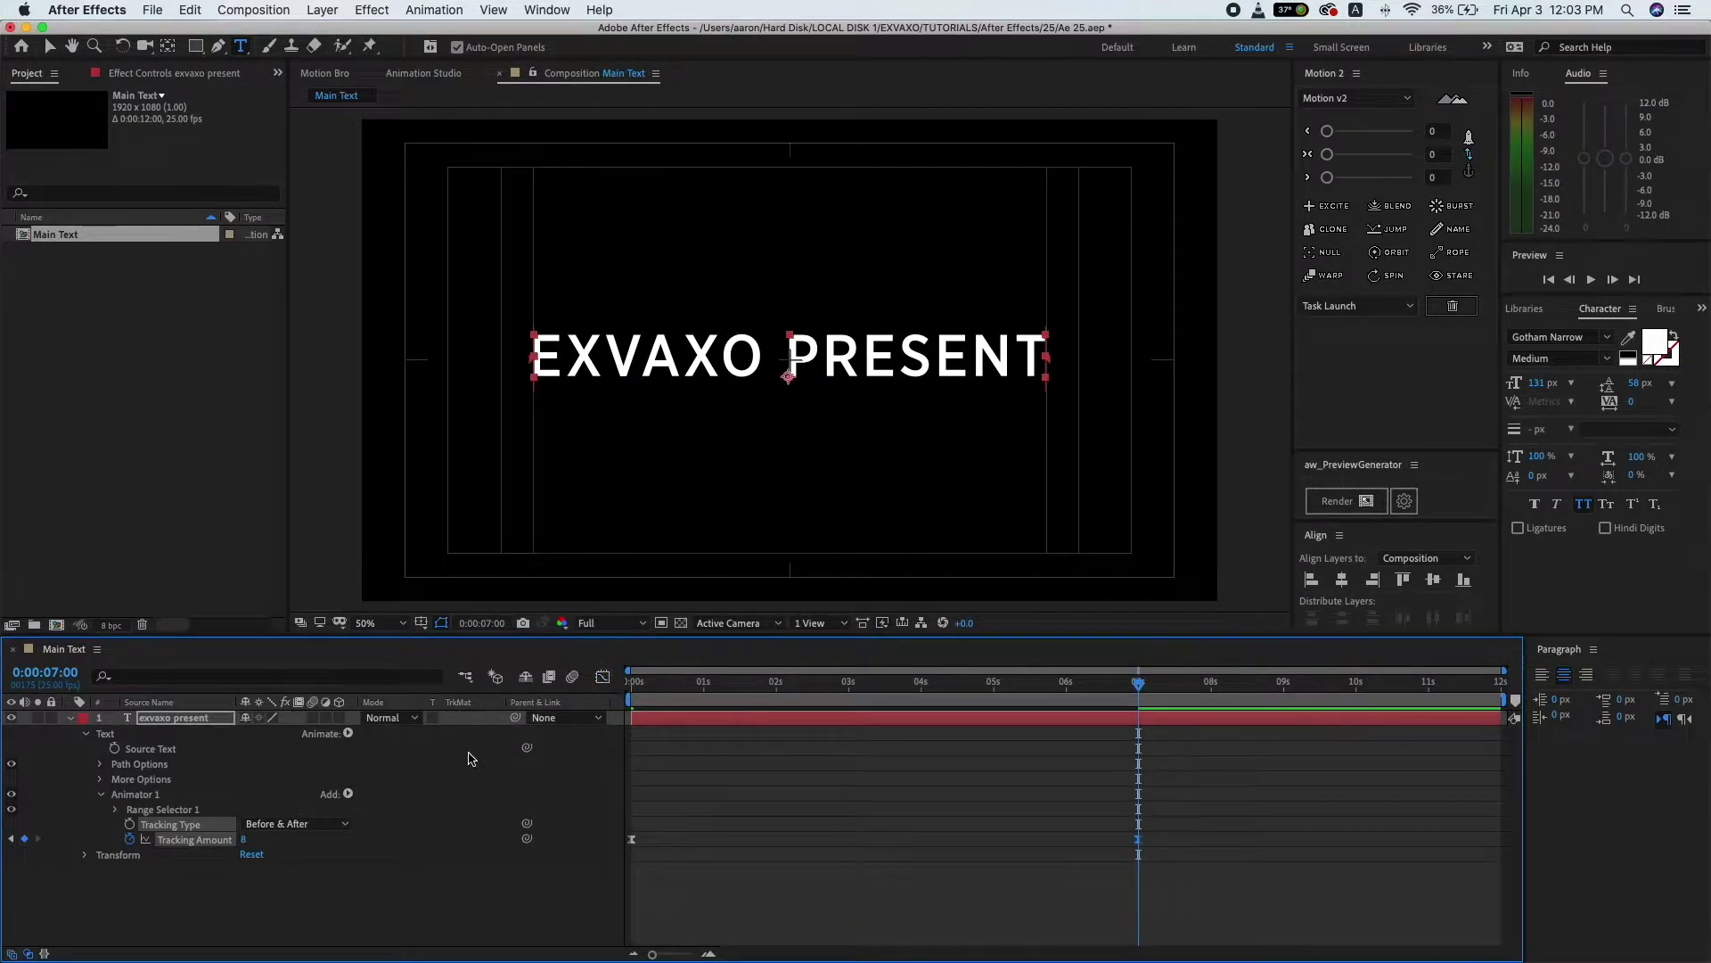
# - Add a second Tracking animator and keyframe its Tracking Amount at 13 at the start
pyautogui.click(218, 724)
pyautogui.click(348, 733)
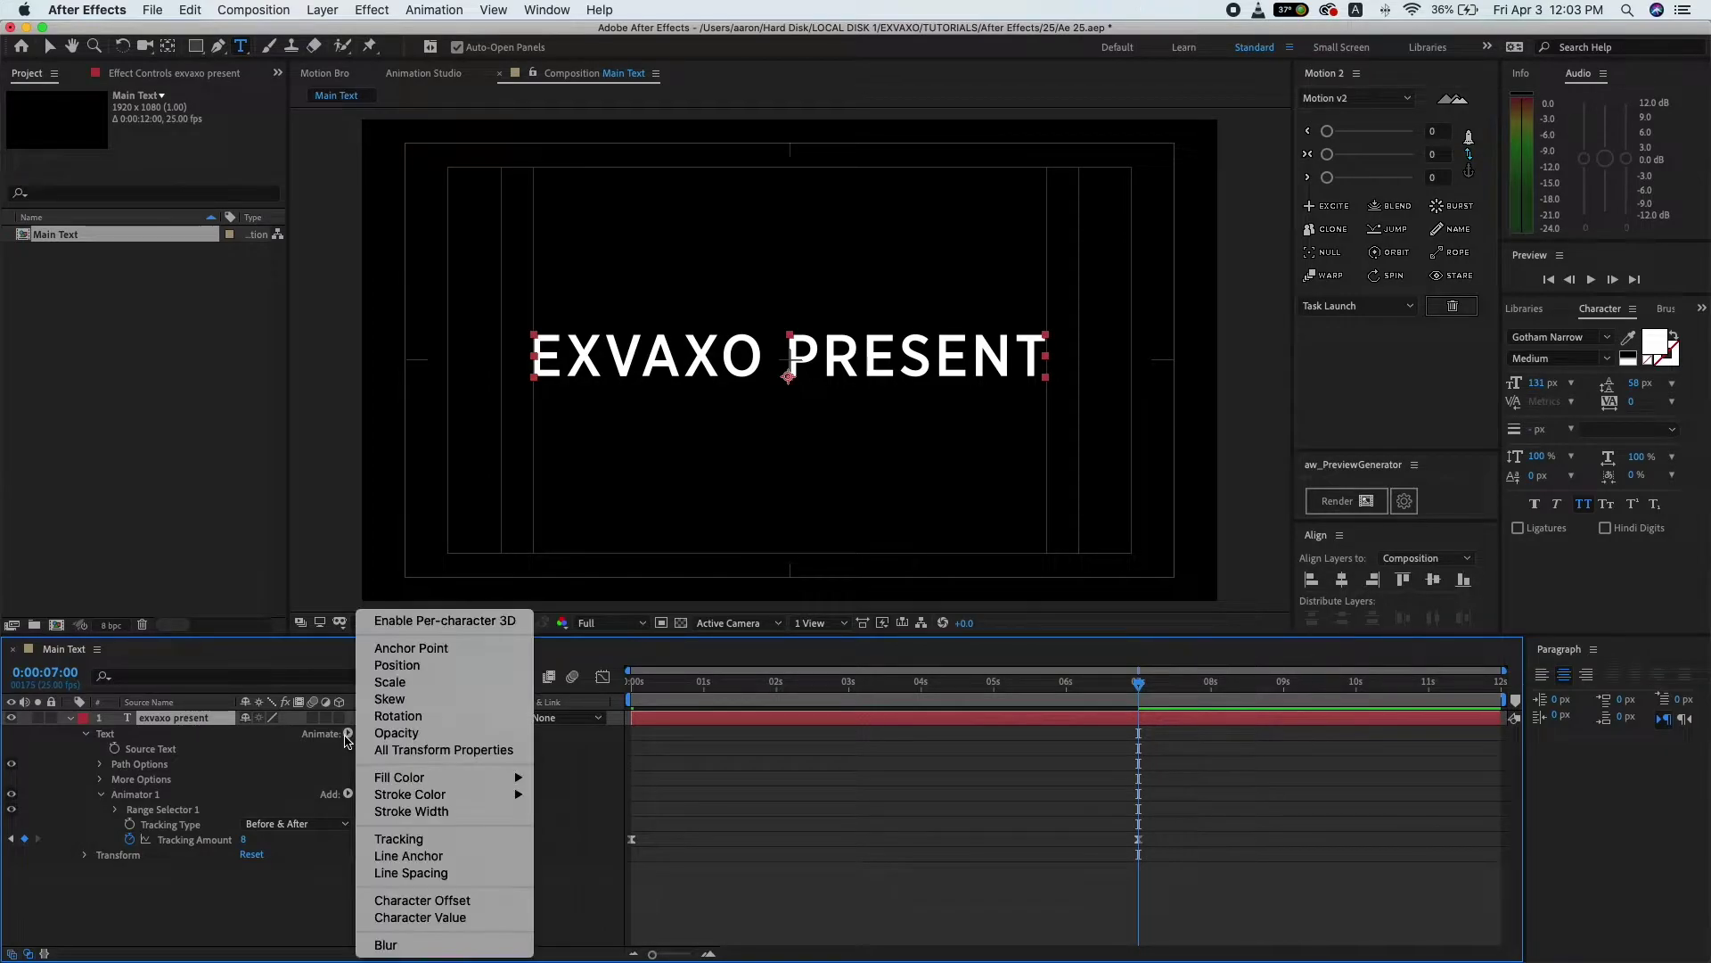
pyautogui.click(405, 845)
pyautogui.press('Home')
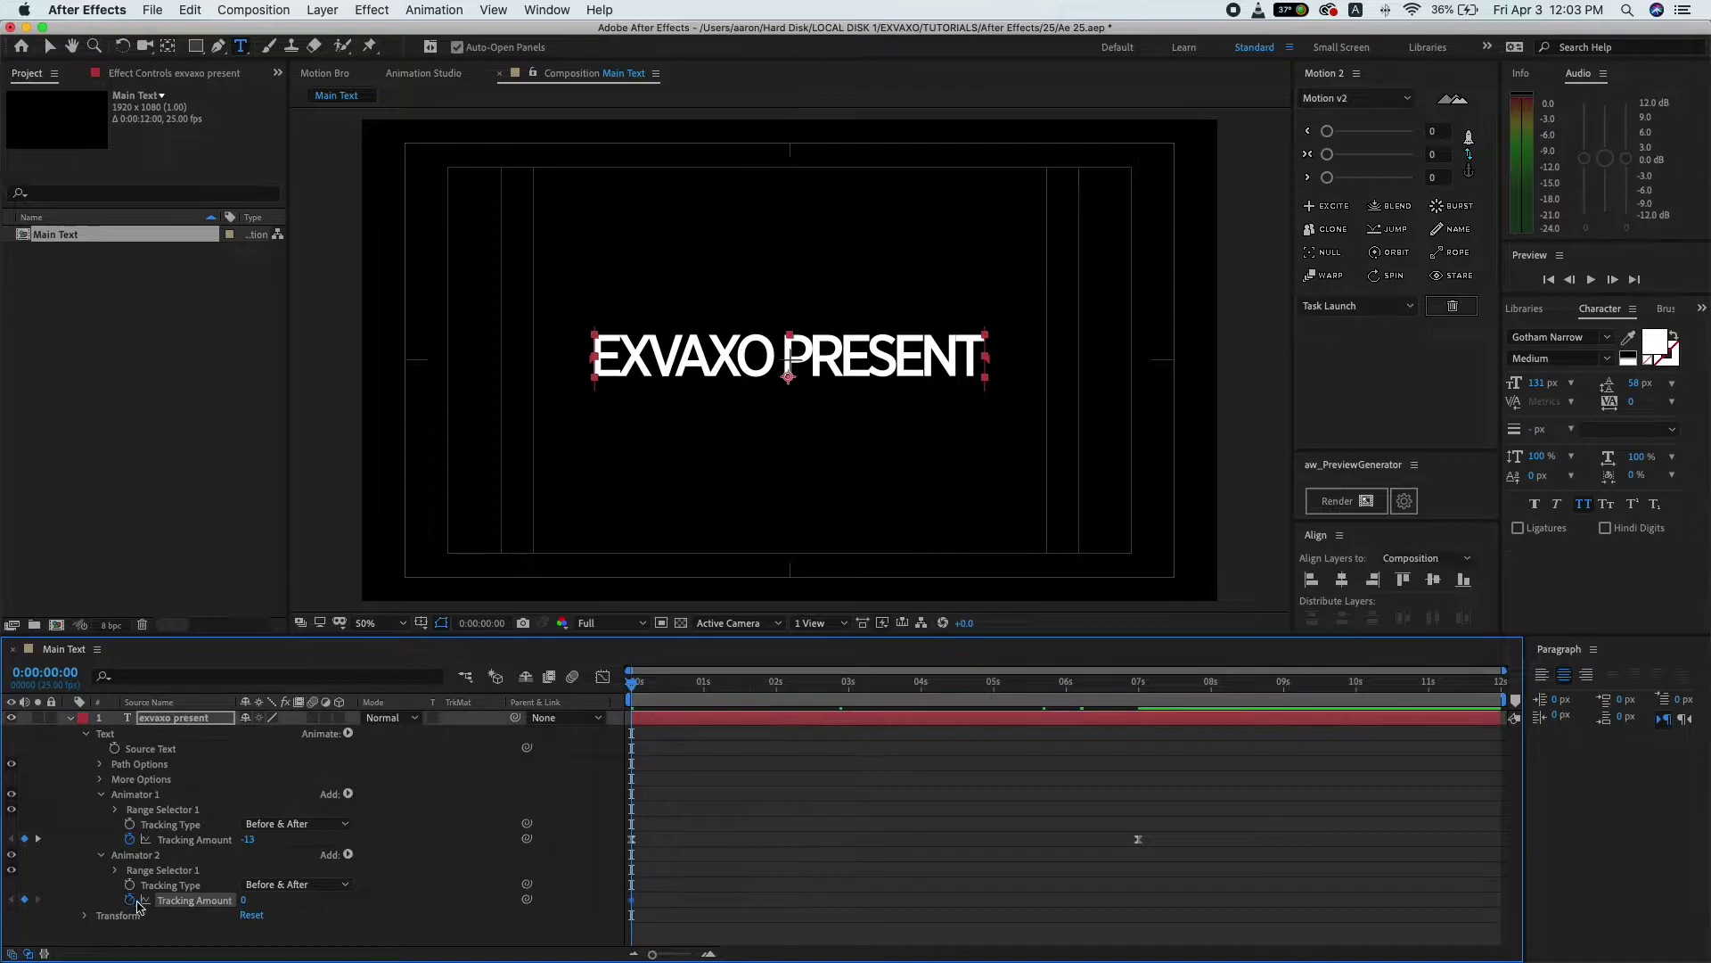
pyautogui.click(130, 899)
pyautogui.moveTo(243, 900); pyautogui.dragTo(255, 901)
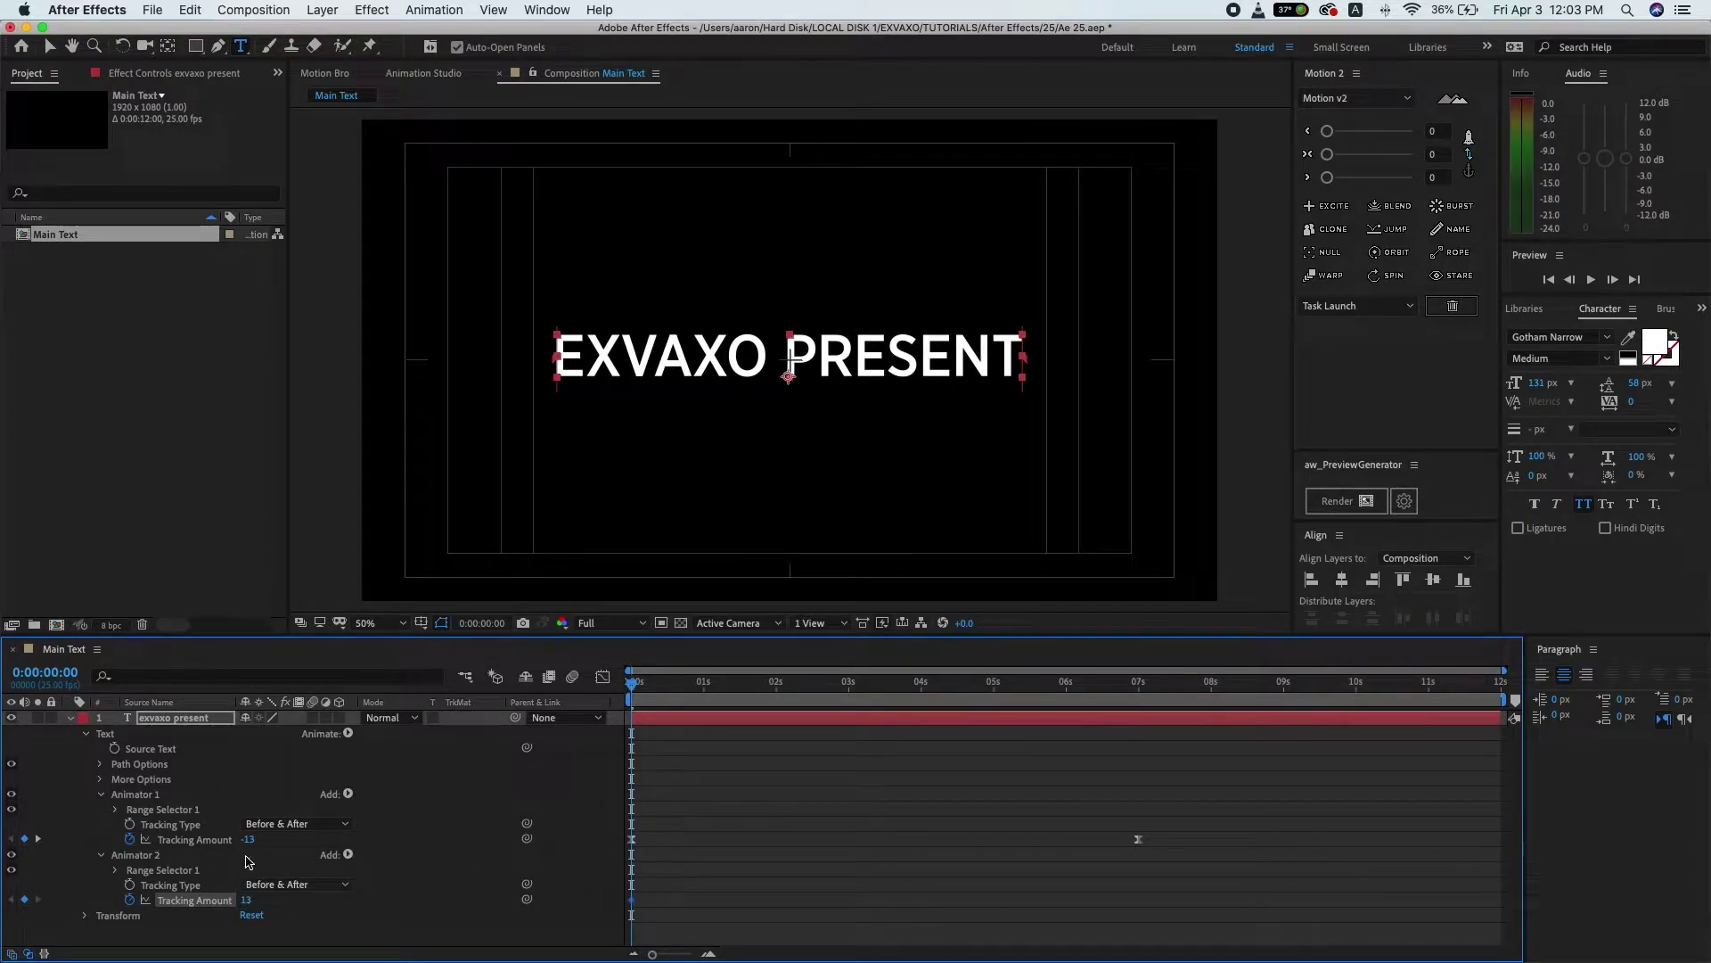
# - Set Animator 1's start to -21, Animator 2's end tracking to 35, and lower Animator 1's 7-second value
pyautogui.moveTo(251, 840); pyautogui.dragTo(246, 841)
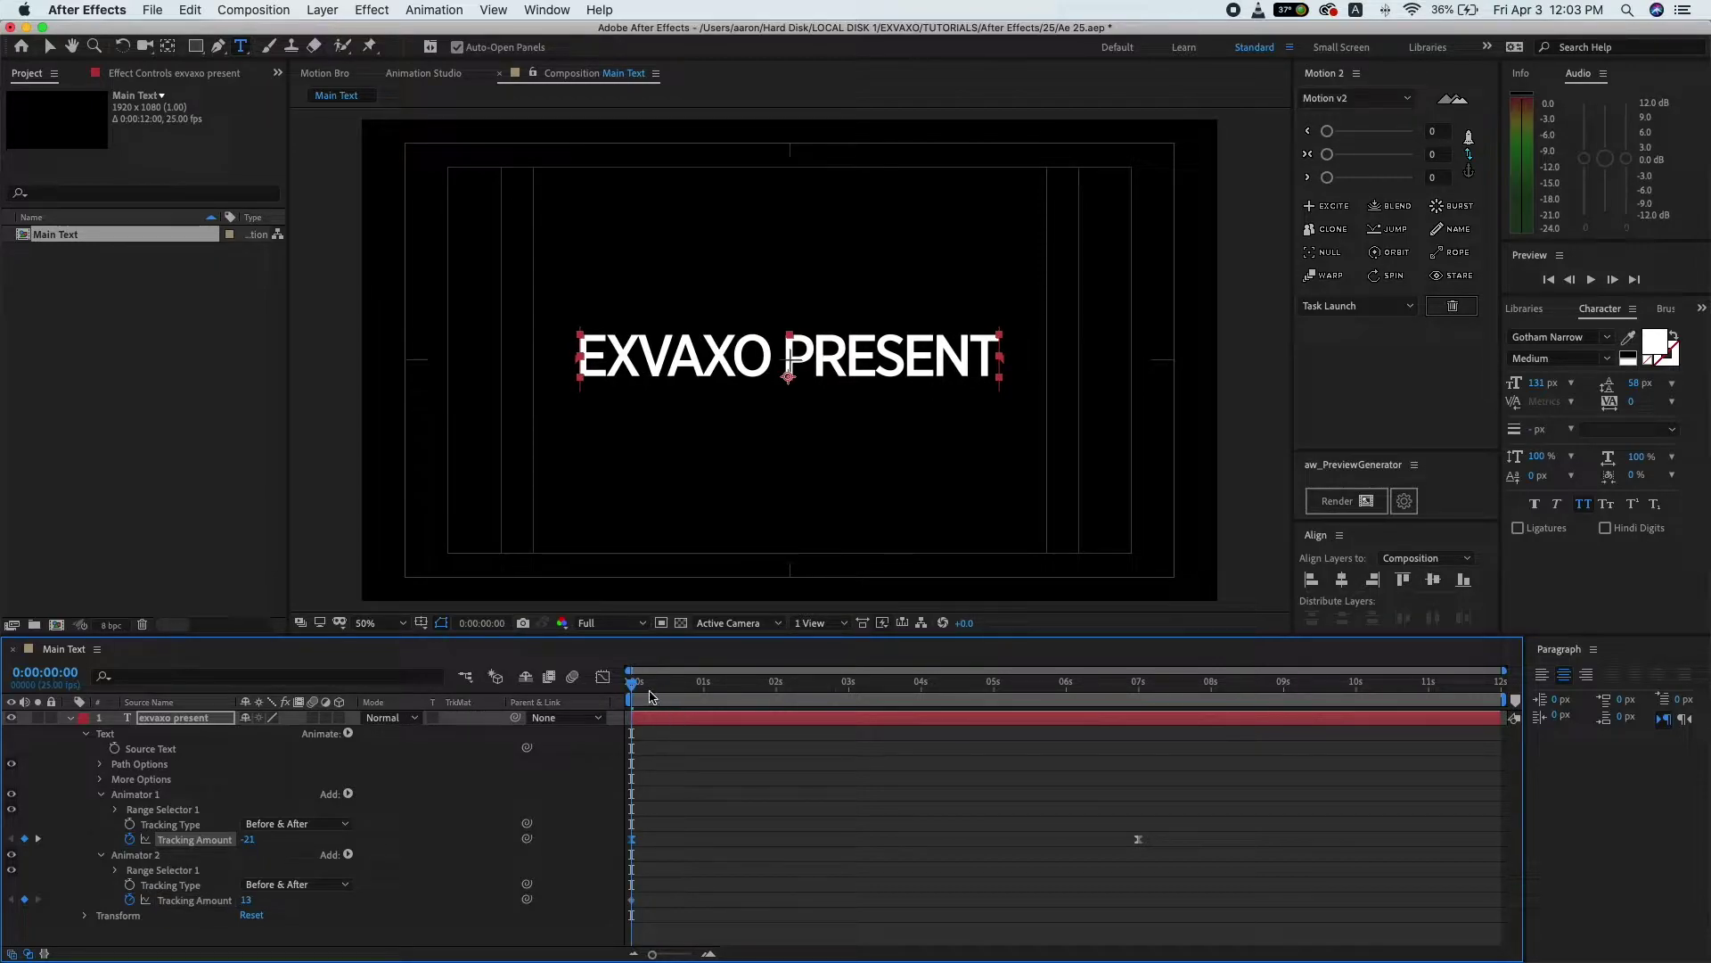
pyautogui.moveTo(651, 696); pyautogui.dragTo(1529, 717)
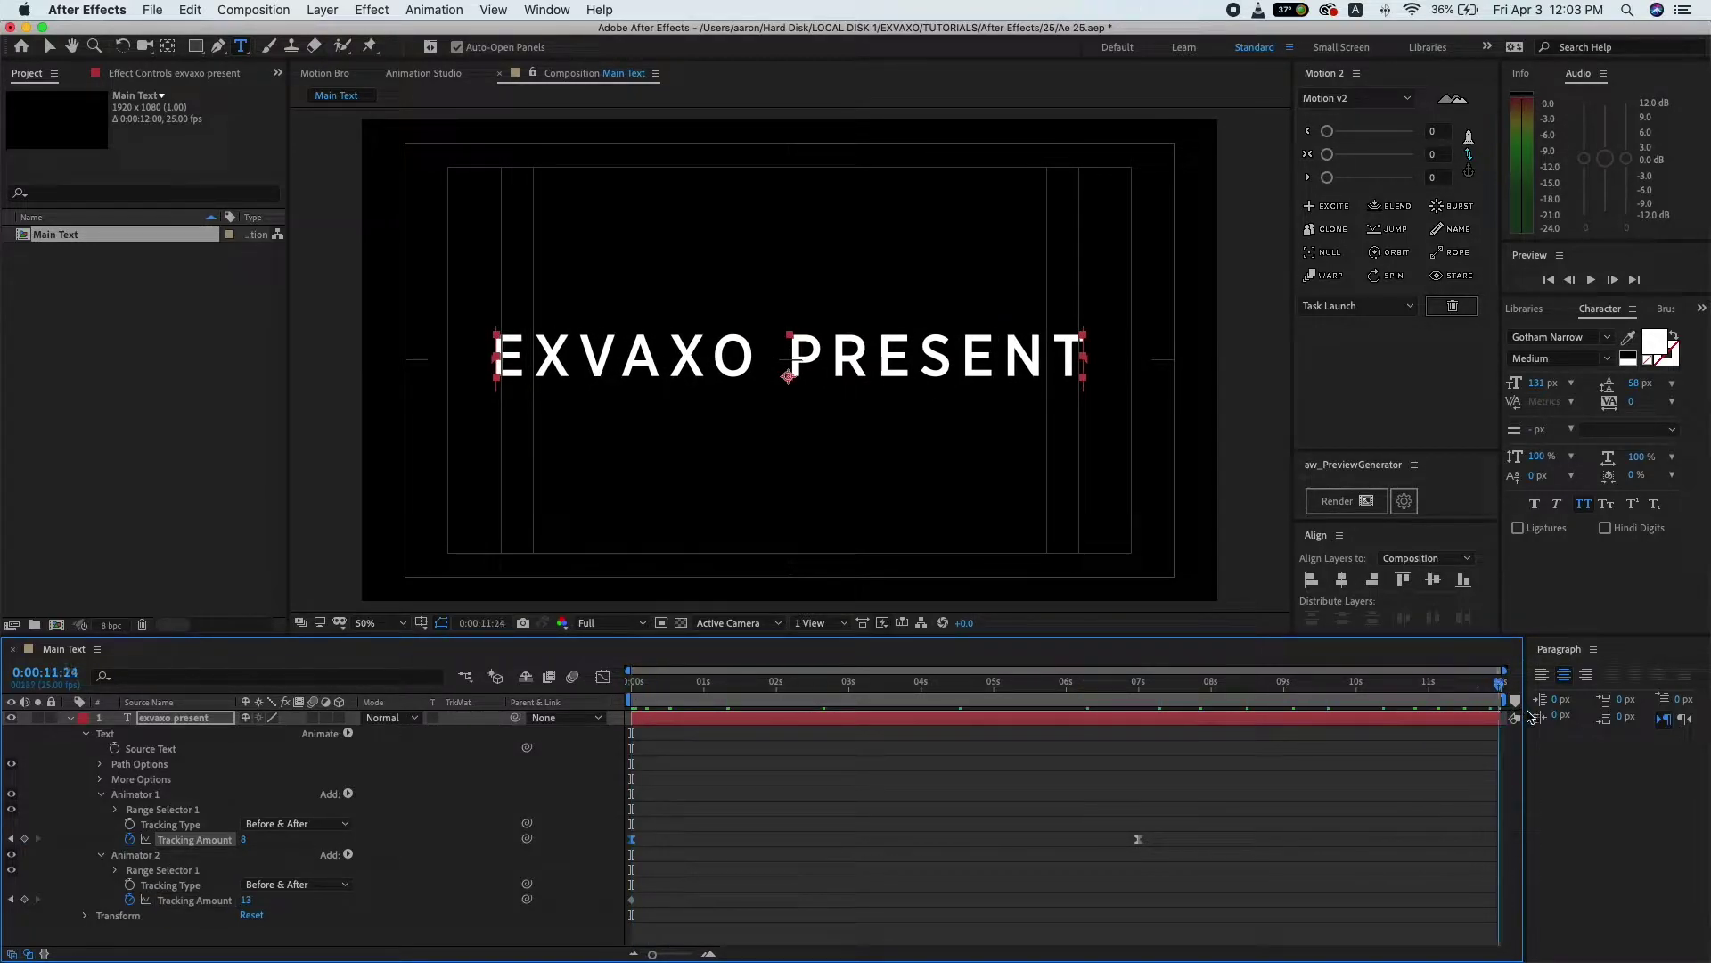
pyautogui.moveTo(244, 902); pyautogui.dragTo(265, 902)
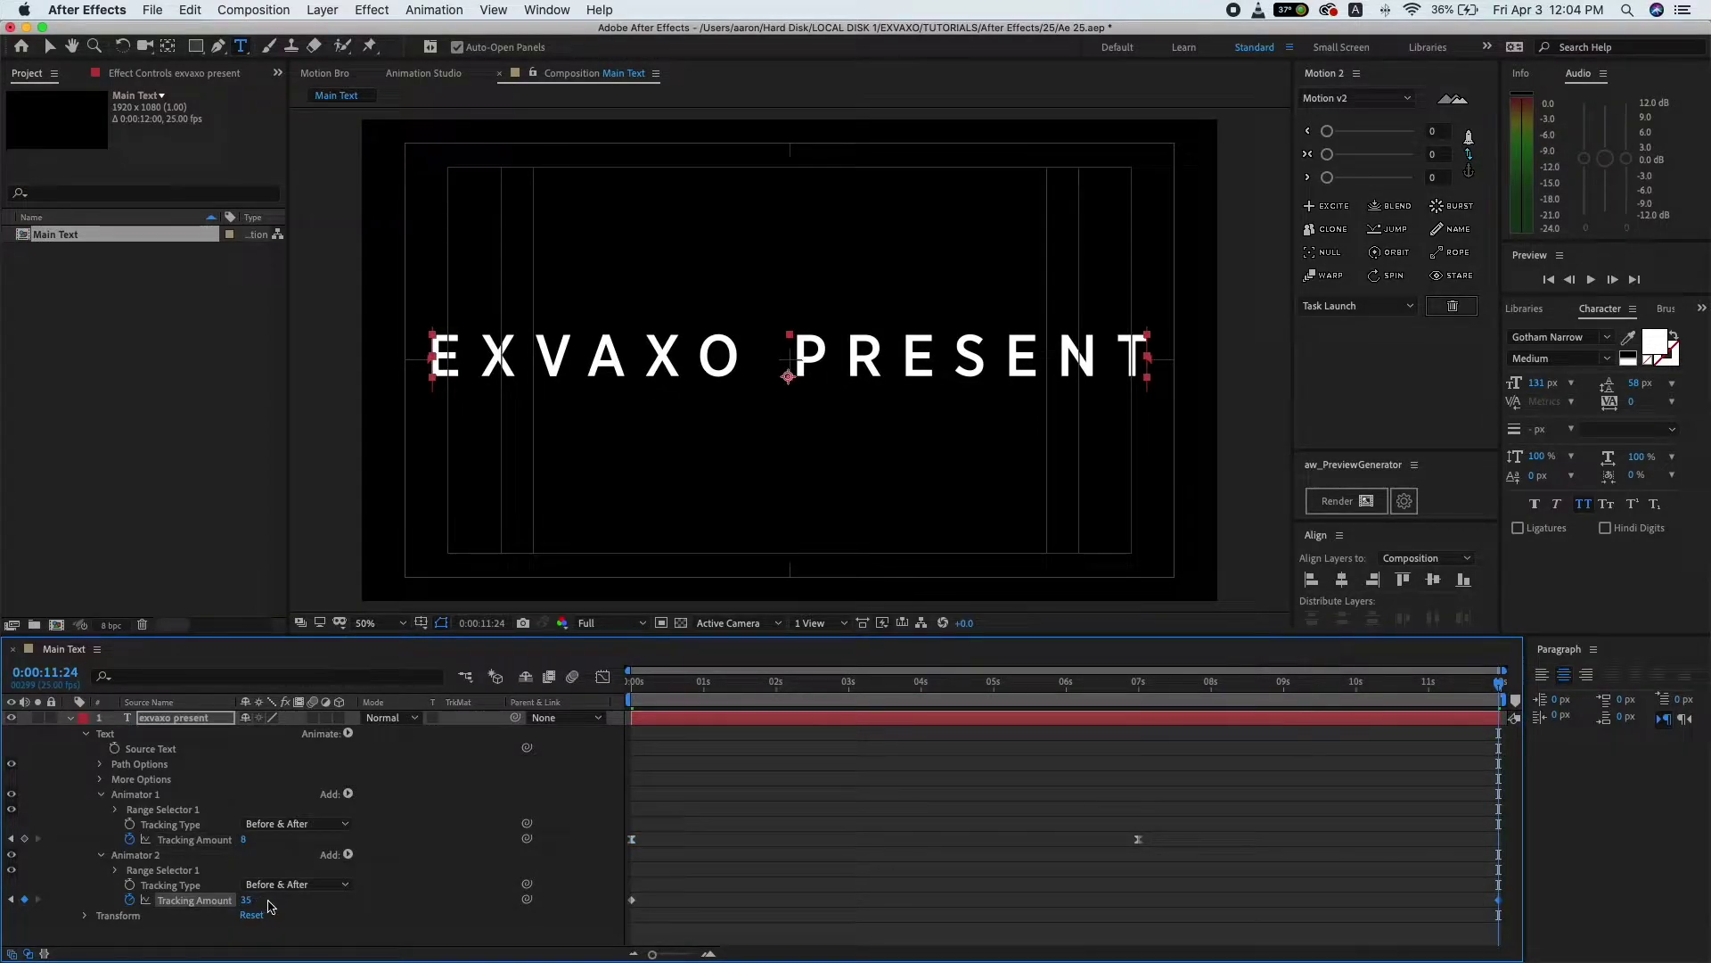
pyautogui.click(9, 841)
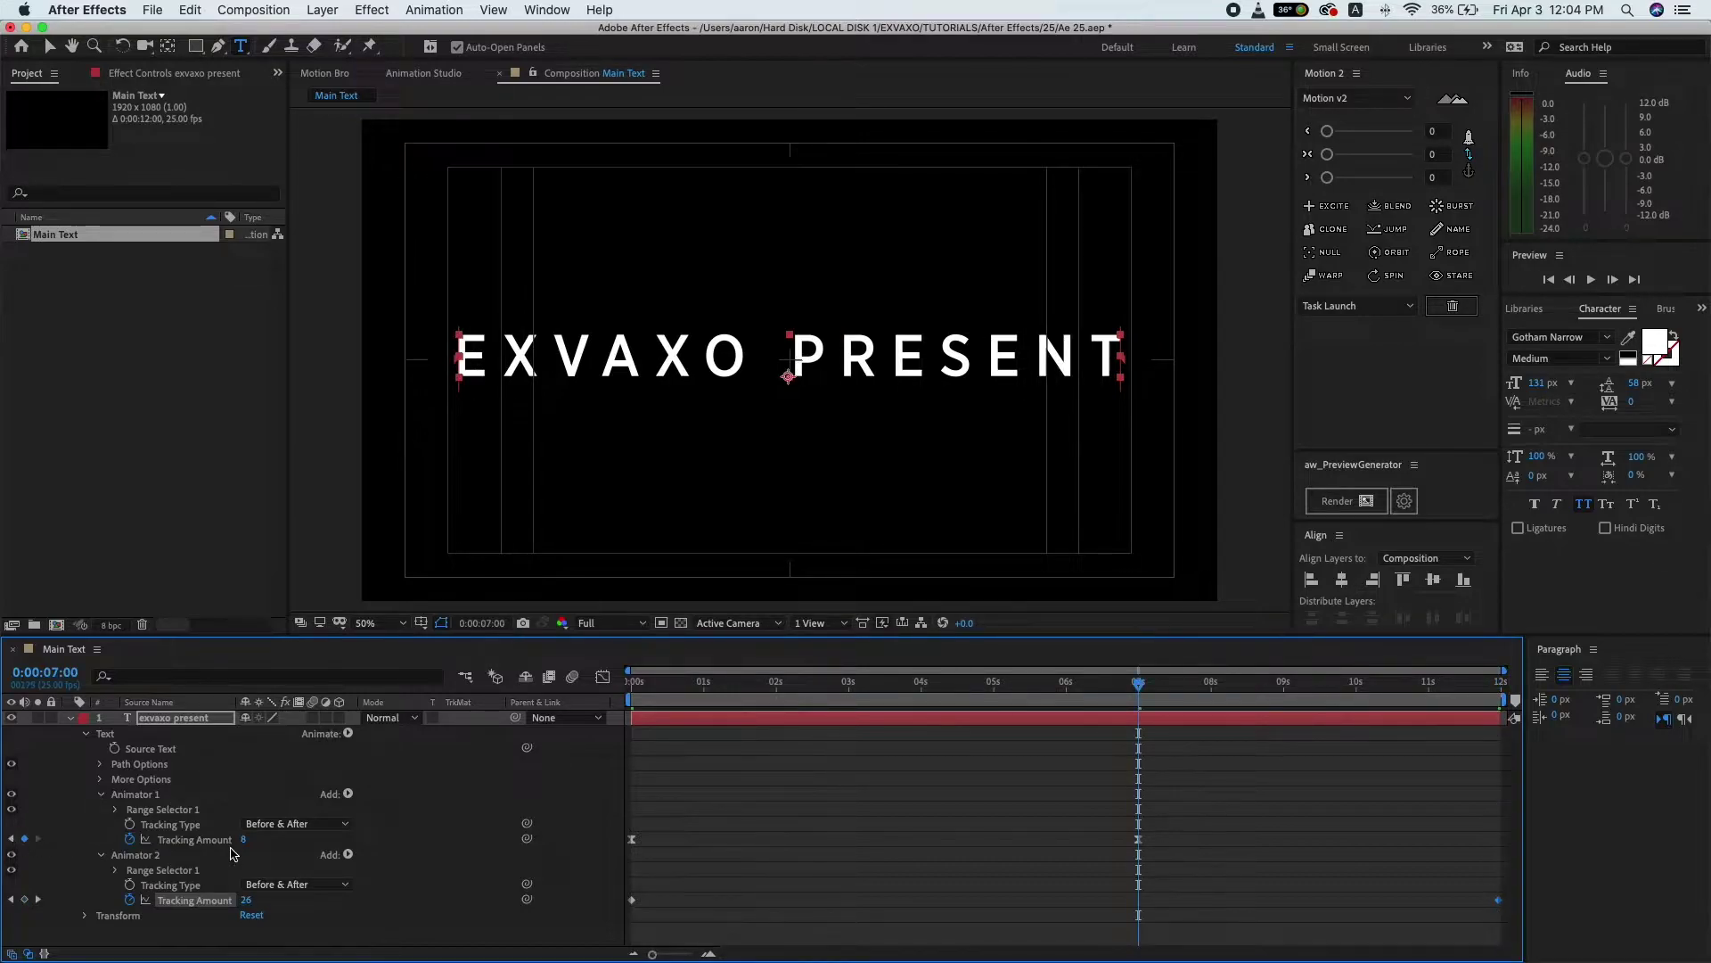
pyautogui.moveTo(247, 841); pyautogui.dragTo(232, 841)
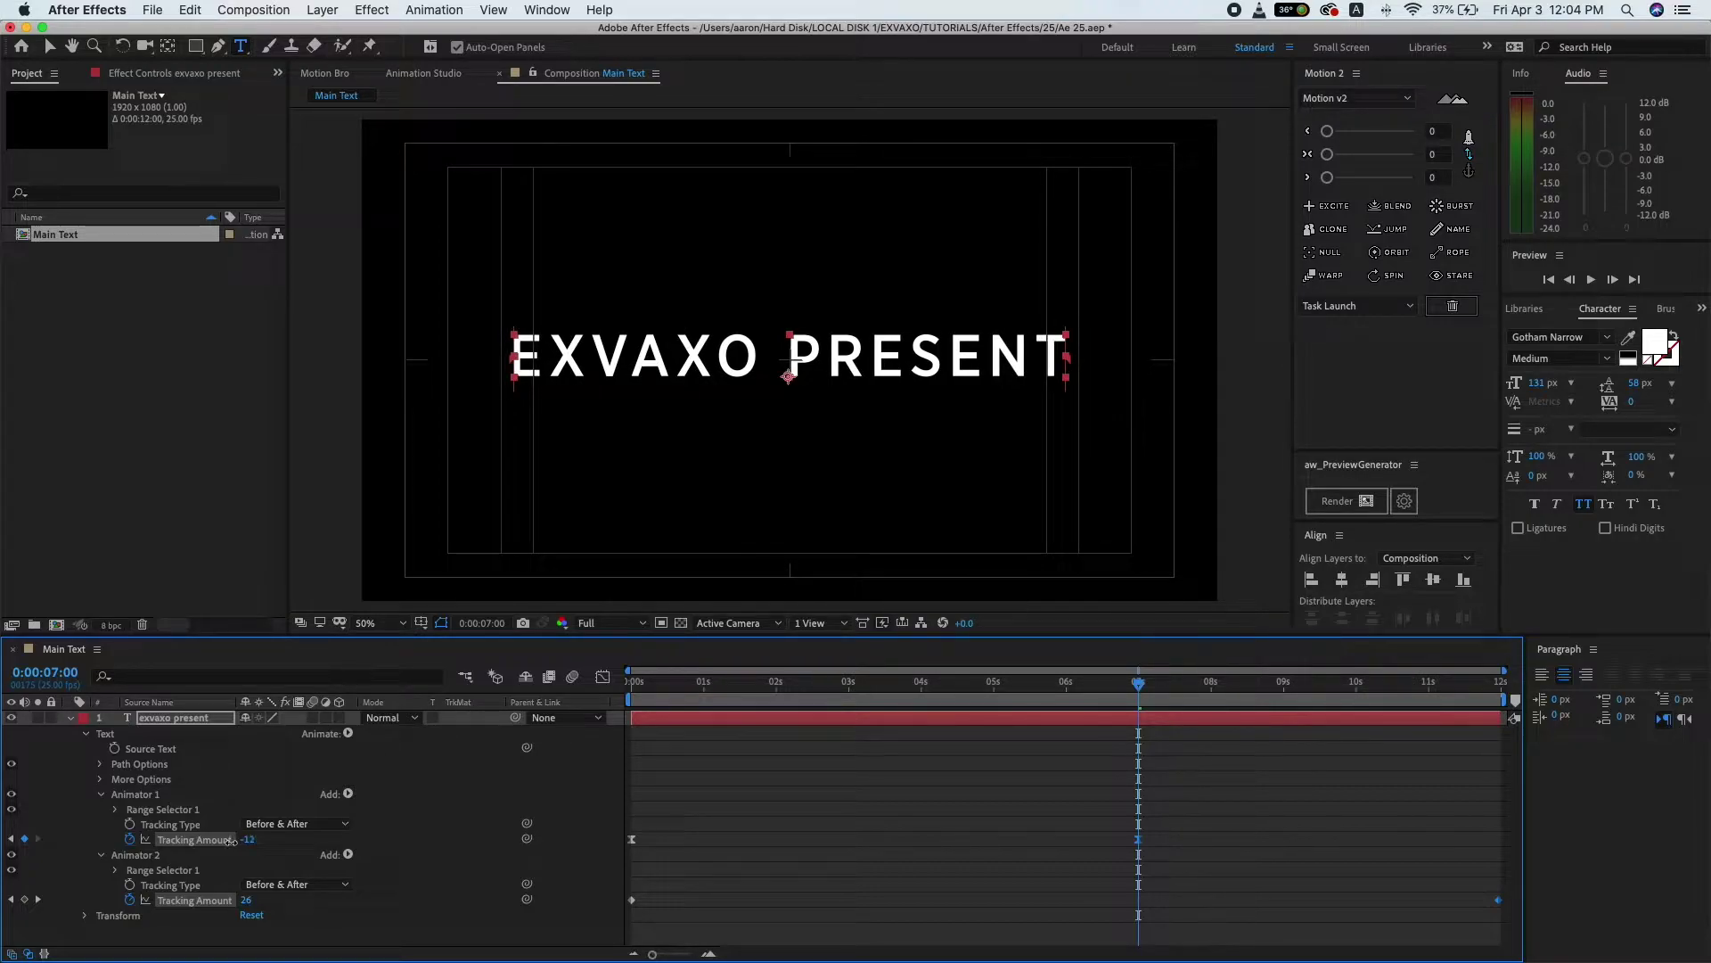
# - Apply Easy Ease In to Animator 2's final keyframe and preview the animation
pyautogui.press('Home')
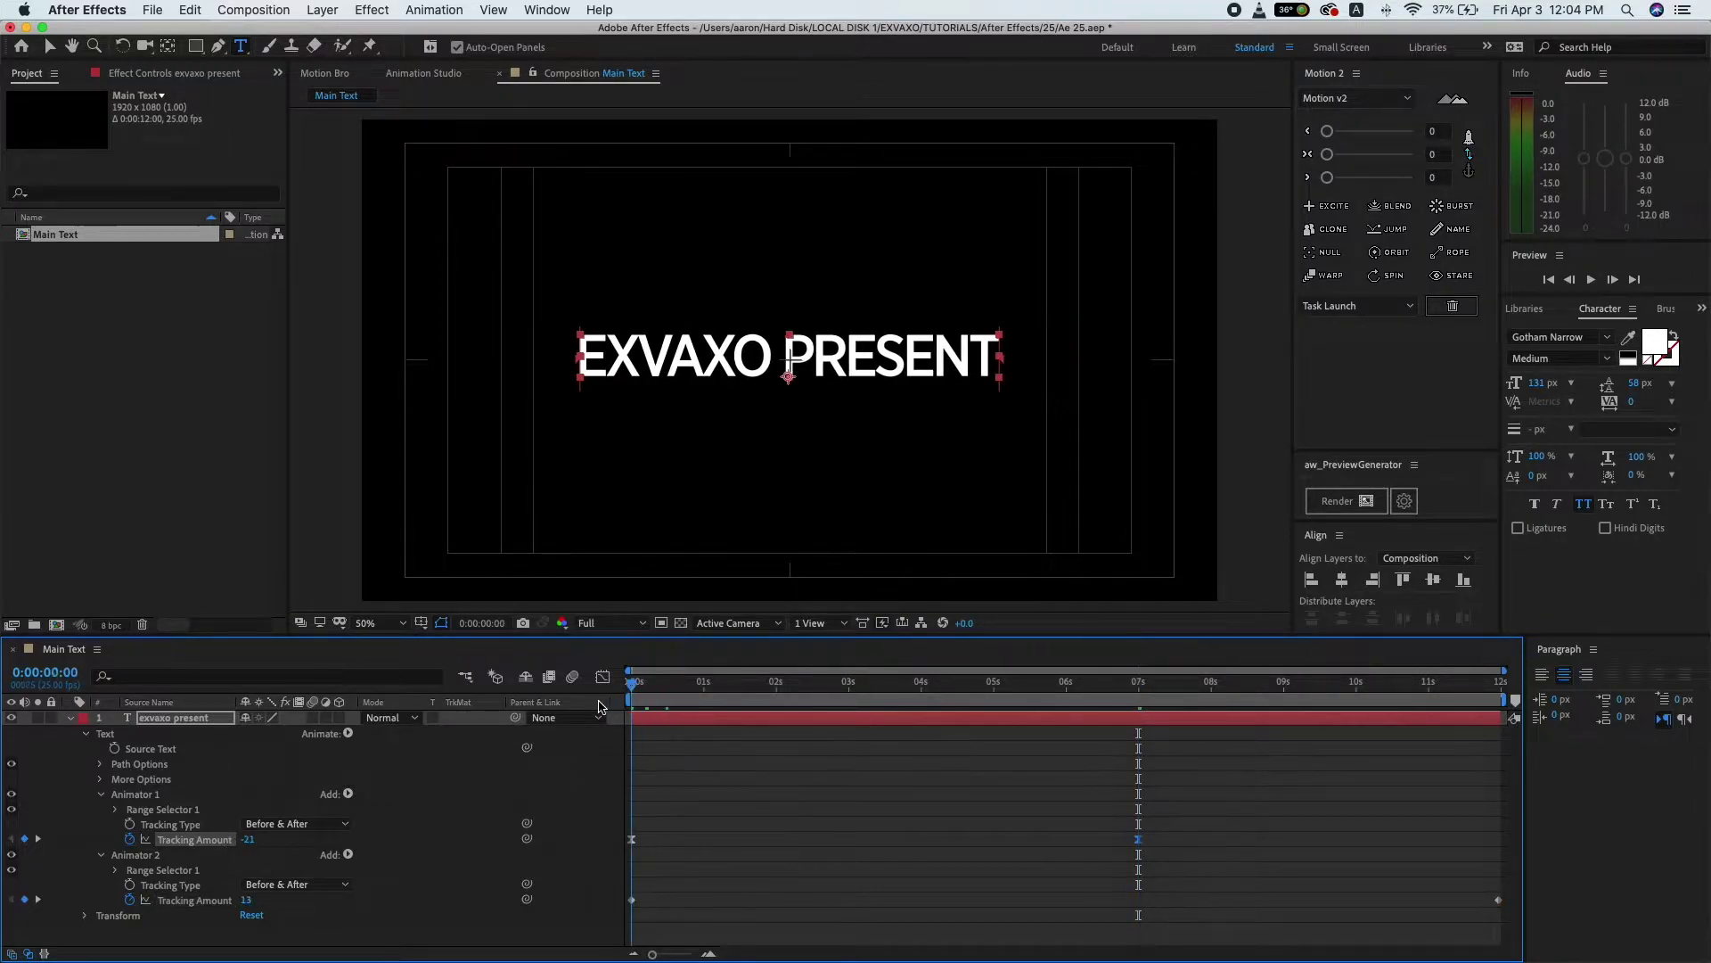
pyautogui.moveTo(1466, 887); pyautogui.dragTo(1506, 911)
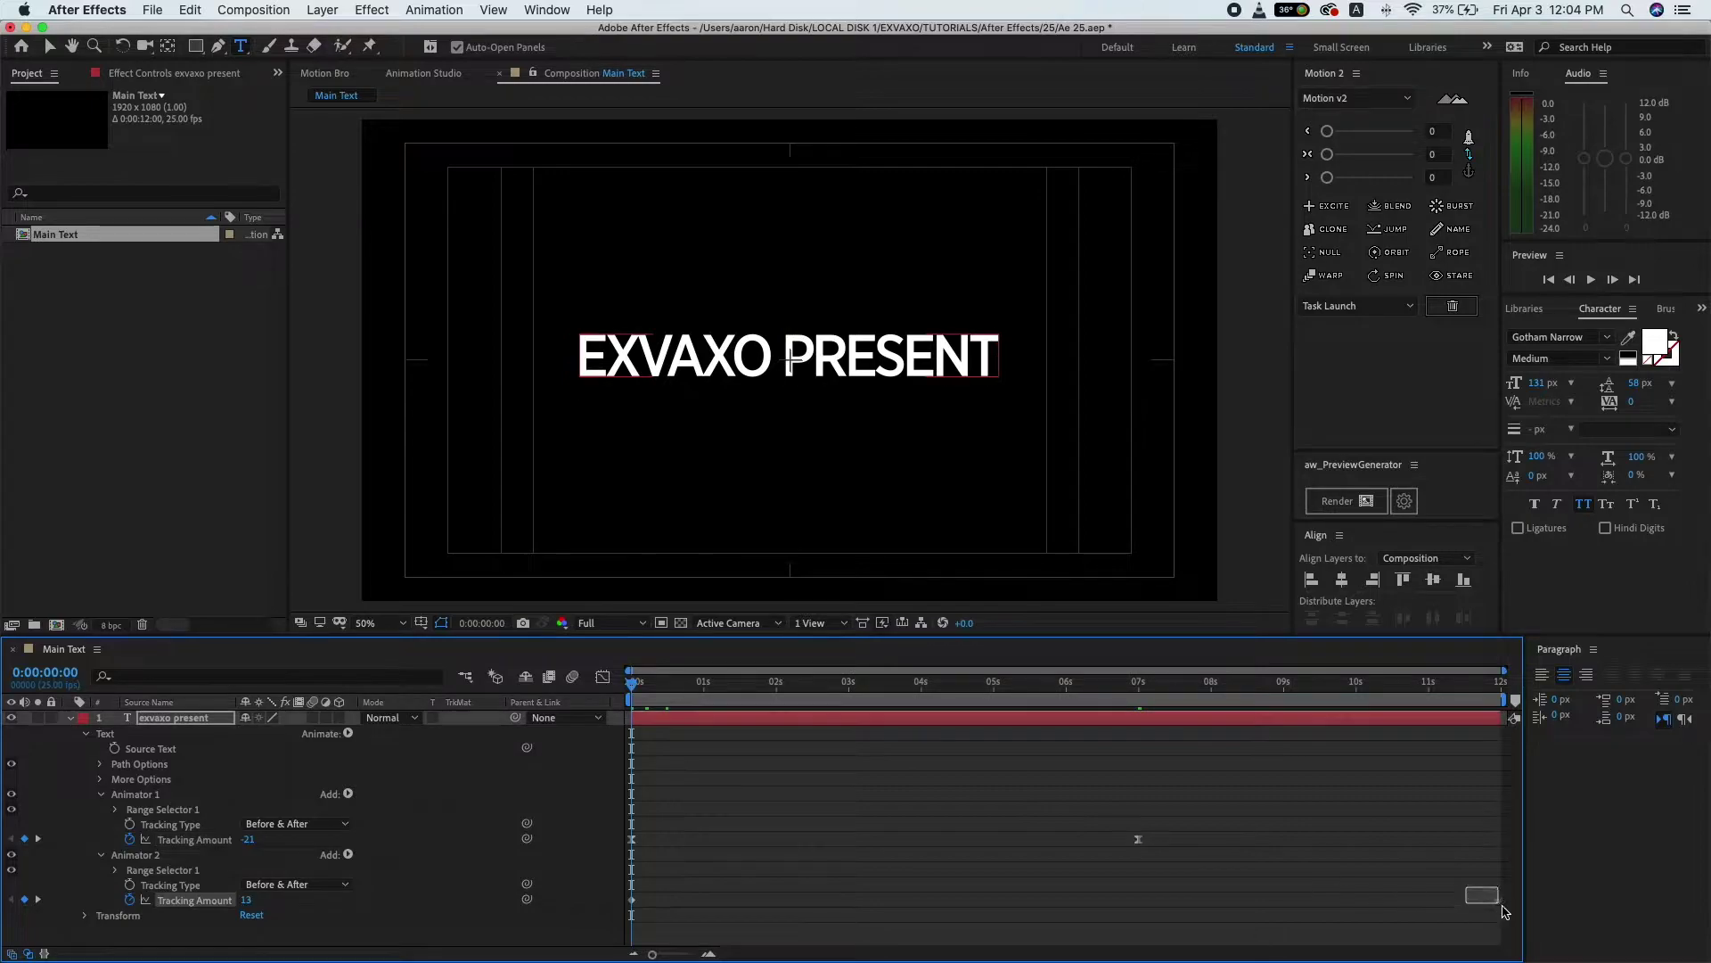
pyautogui.rightClick(1505, 901)
pyautogui.moveTo(1569, 945)
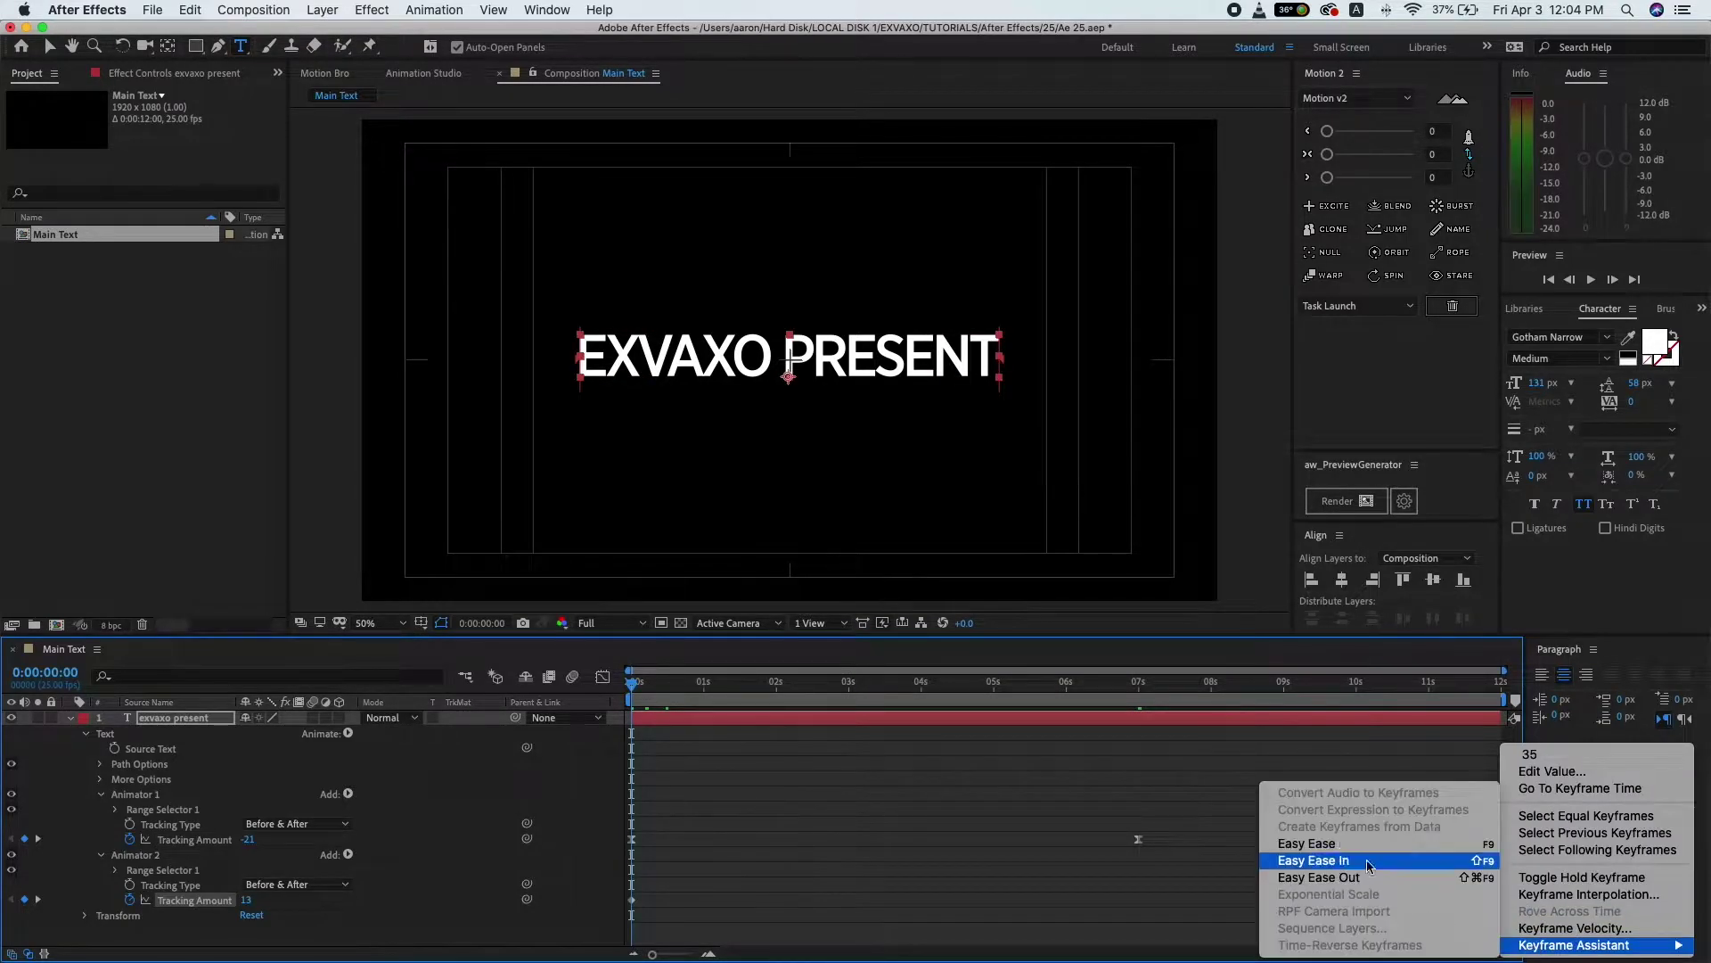
pyautogui.click(1370, 861)
pyautogui.click(905, 768)
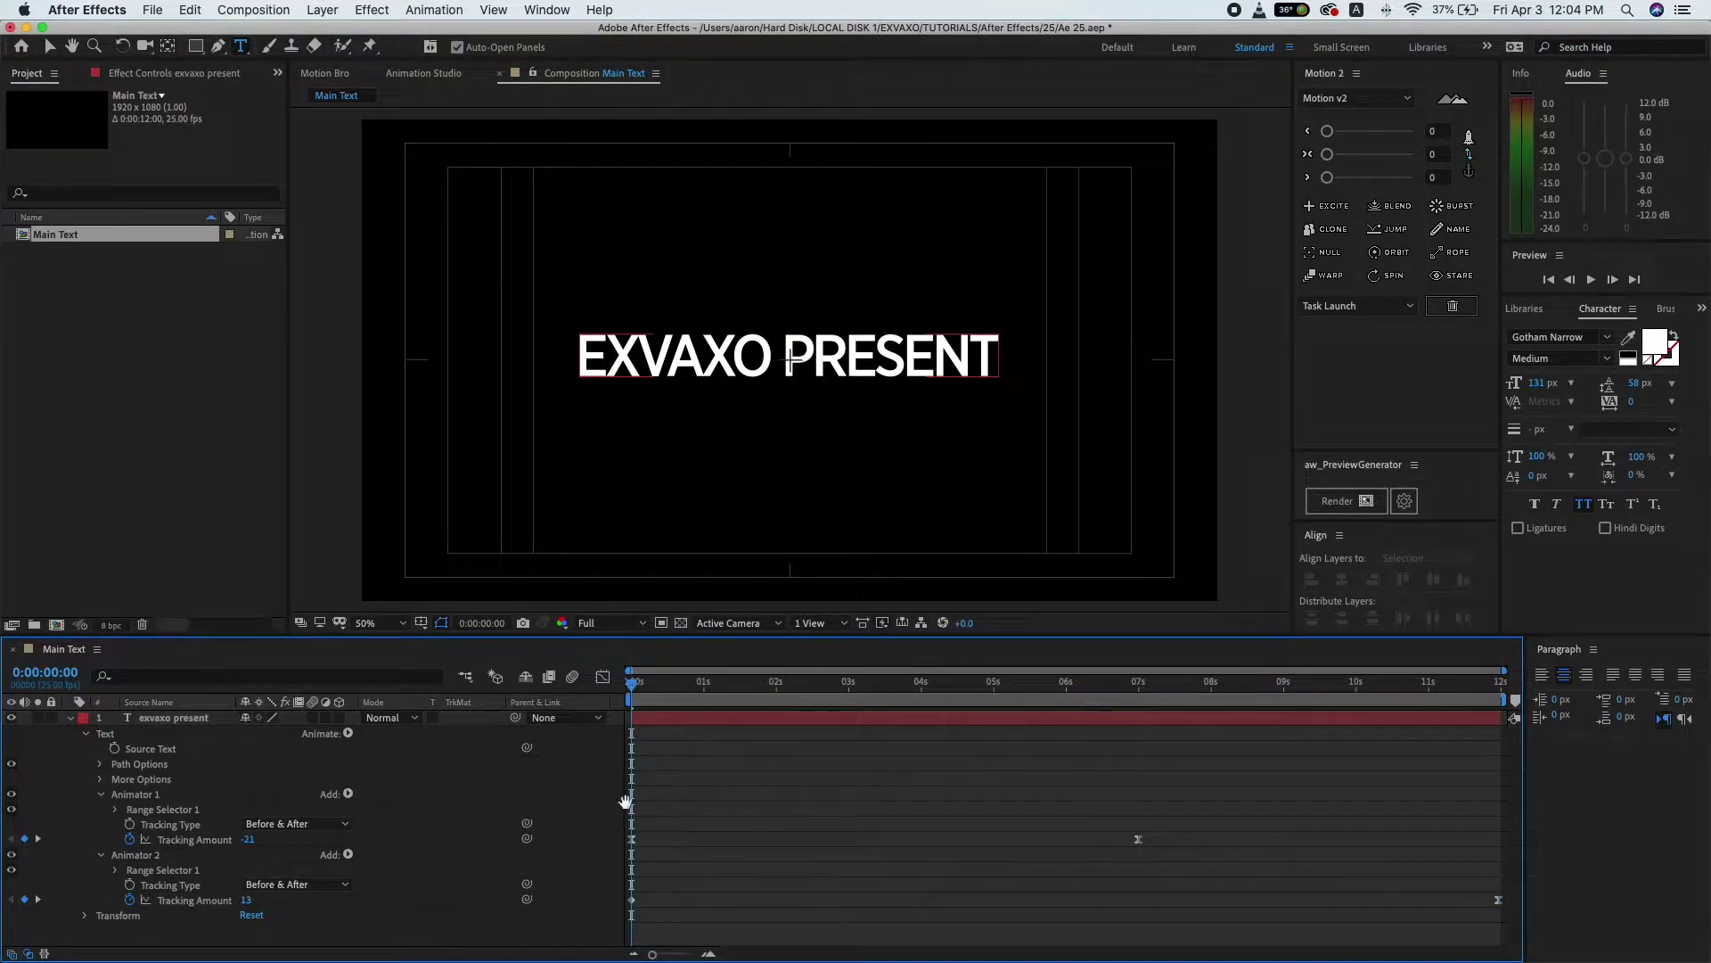
pyautogui.press('space')
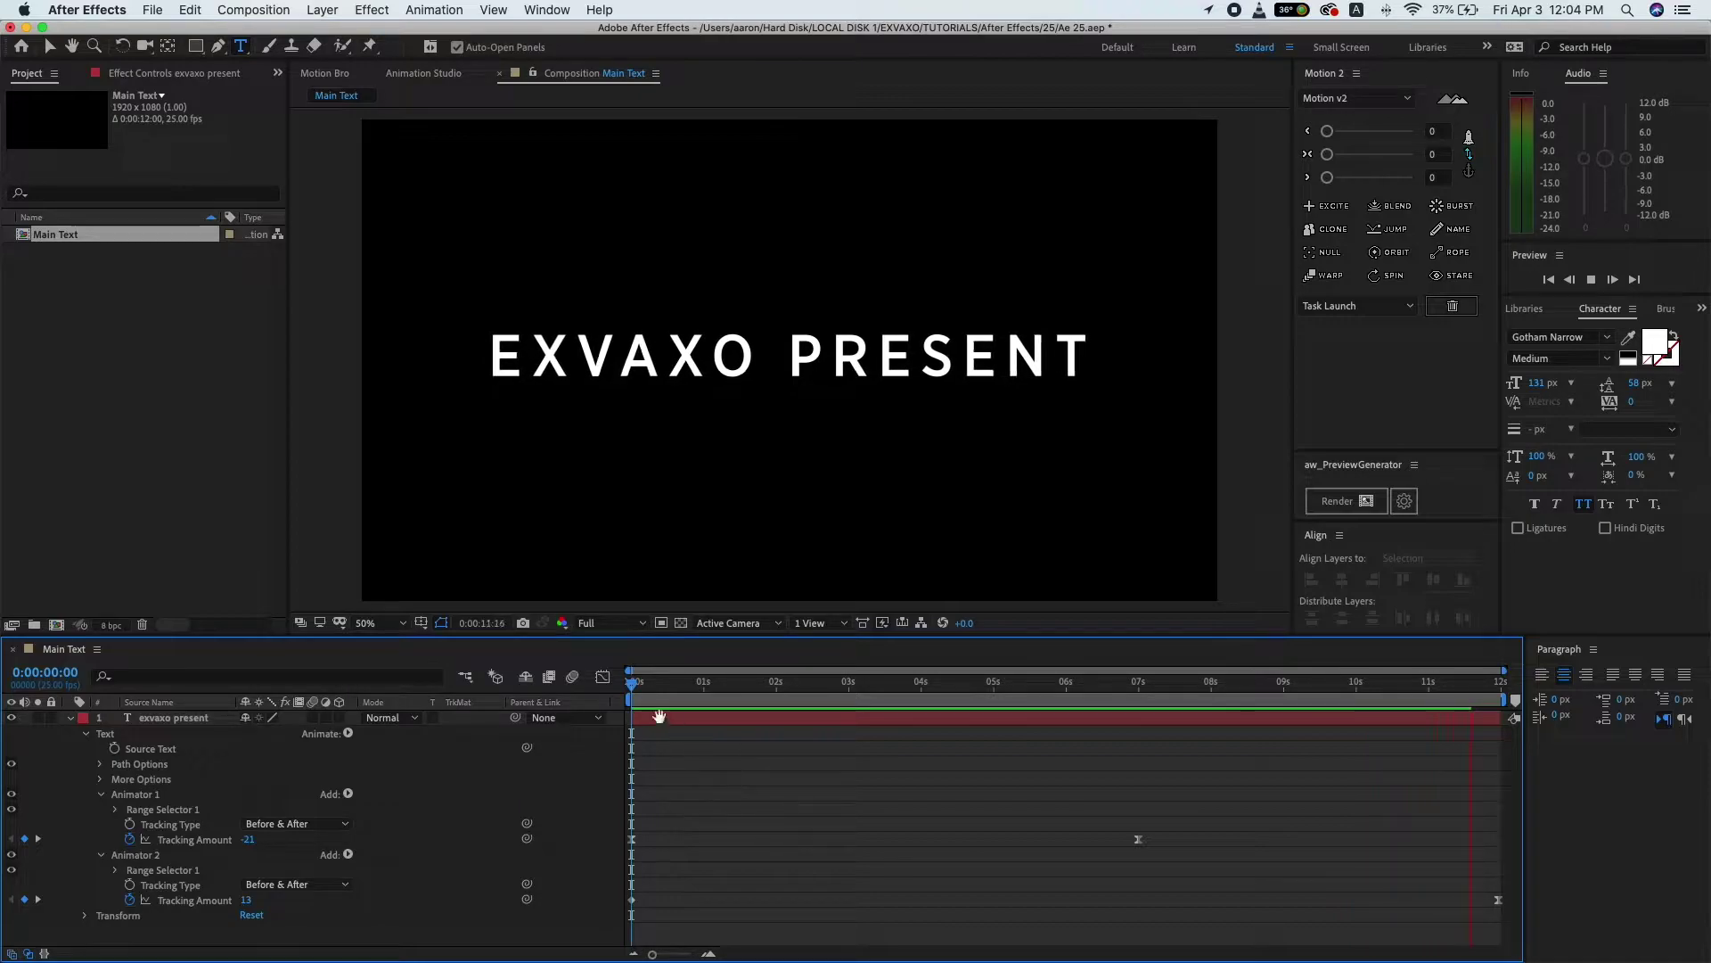
# - Stop the preview, set Animator 1's starting Tracking Amount to -26, then collapse and deselect the text layer
pyautogui.press('space')
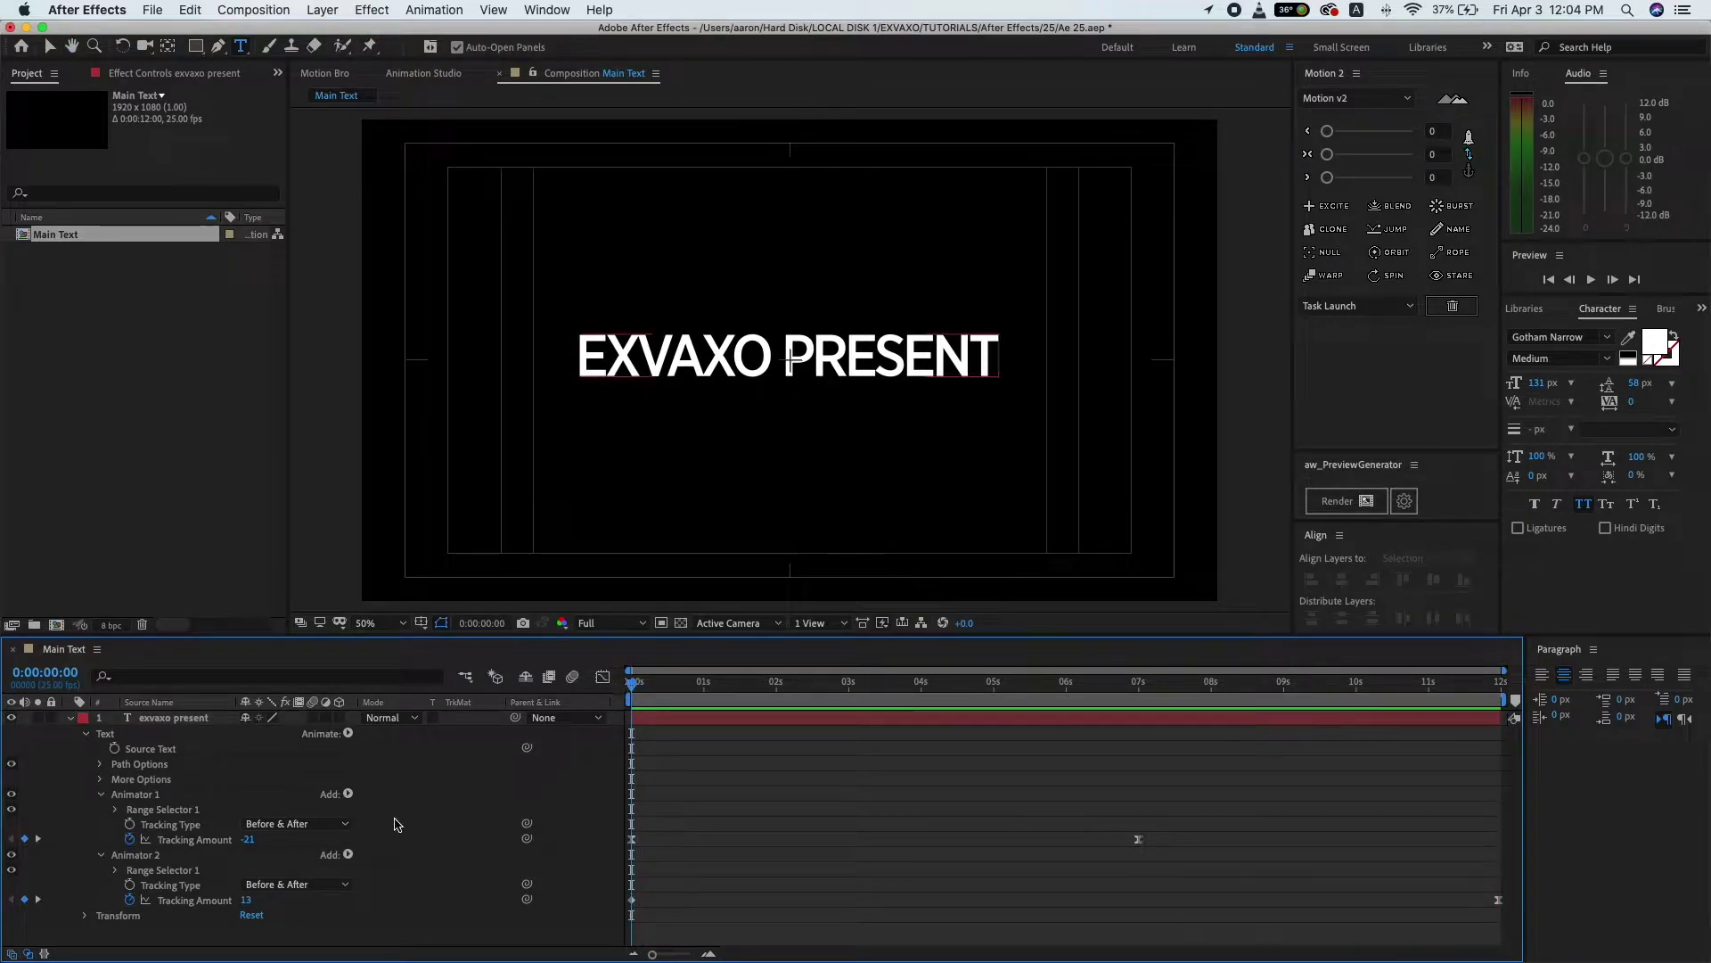
pyautogui.moveTo(249, 839); pyautogui.dragTo(241, 839)
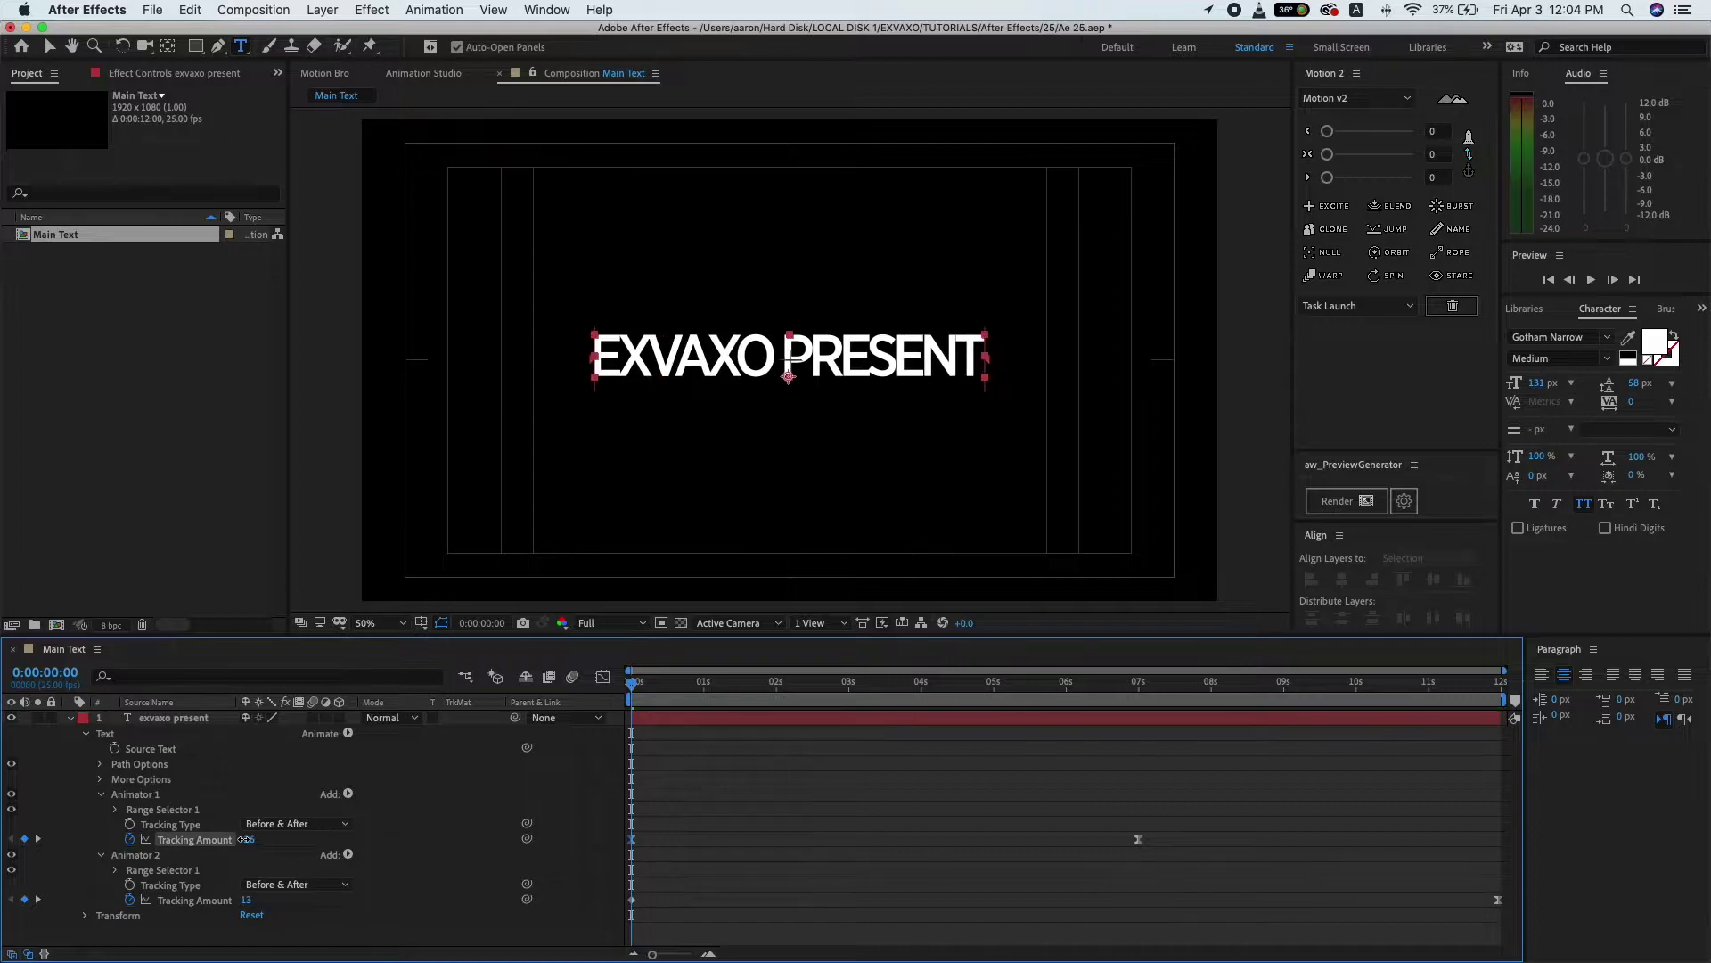
pyautogui.click(417, 827)
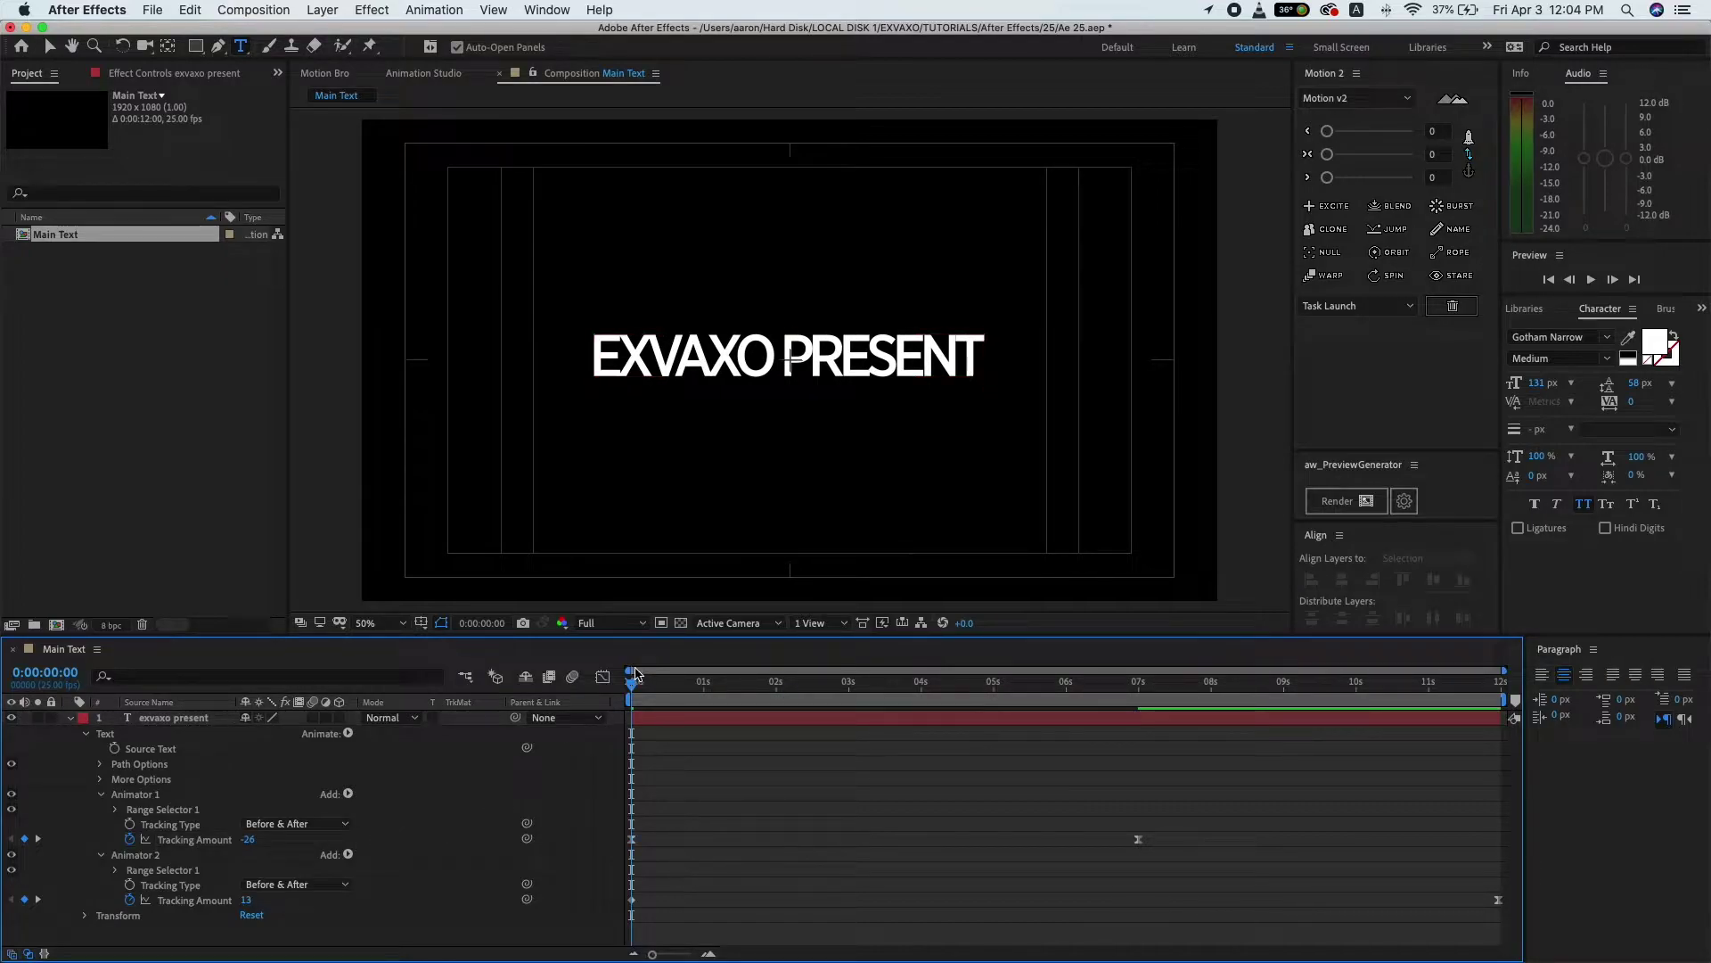
pyautogui.moveTo(635, 684)
pyautogui.mouseDown()
pyautogui.moveTo(1491, 715)
pyautogui.moveTo(632, 715)
pyautogui.mouseUp()
pyautogui.click(423, 772)
pyautogui.click(71, 719)
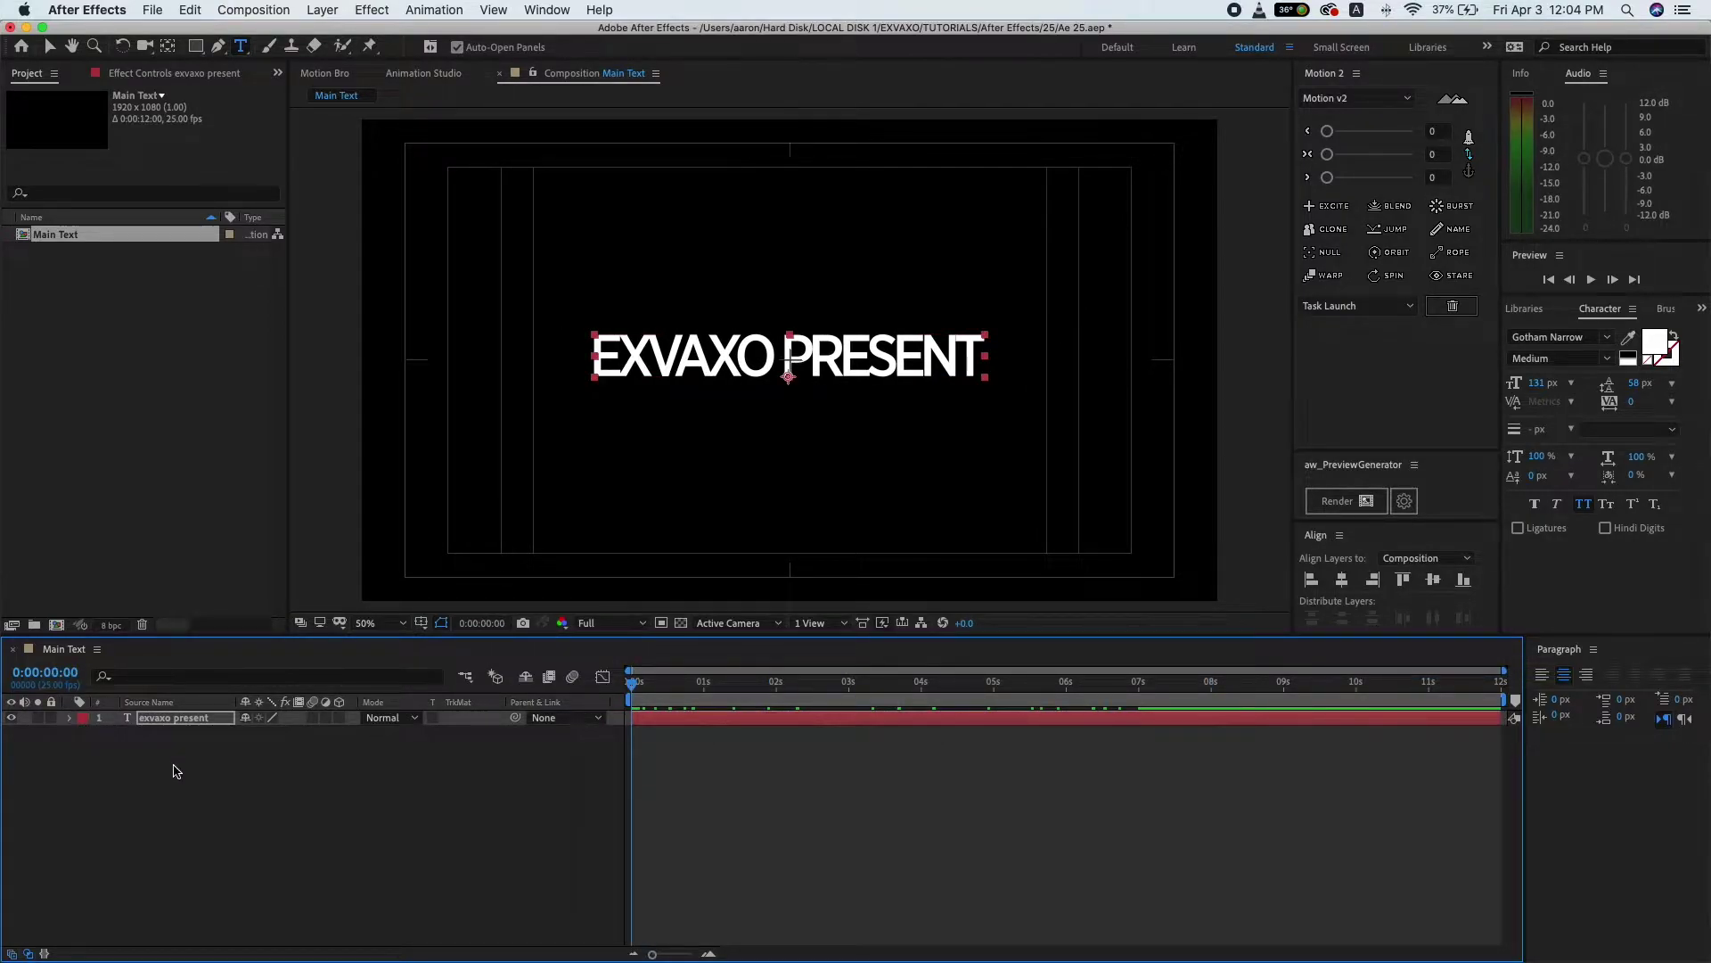
pyautogui.click(176, 772)
pyautogui.write('Texture')
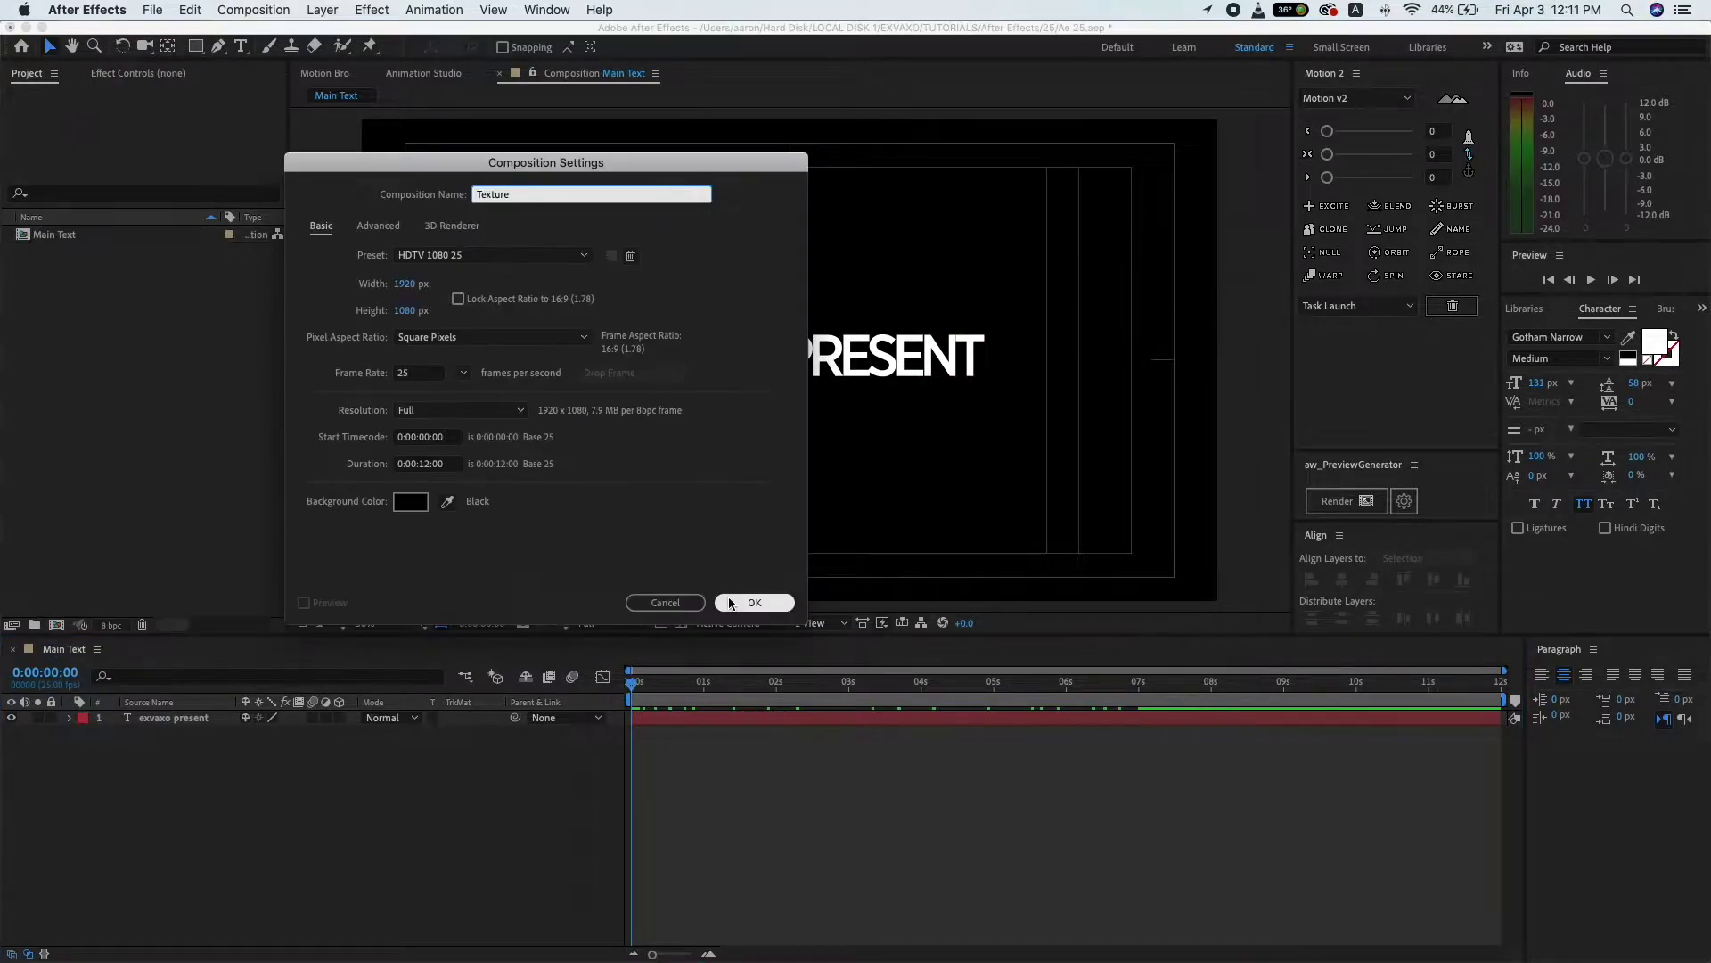
# - Create the Texture composition and start a new solid layer named Fractal
pyautogui.click(731, 603)
pyautogui.rightClick(225, 765)
pyautogui.moveTo(244, 766)
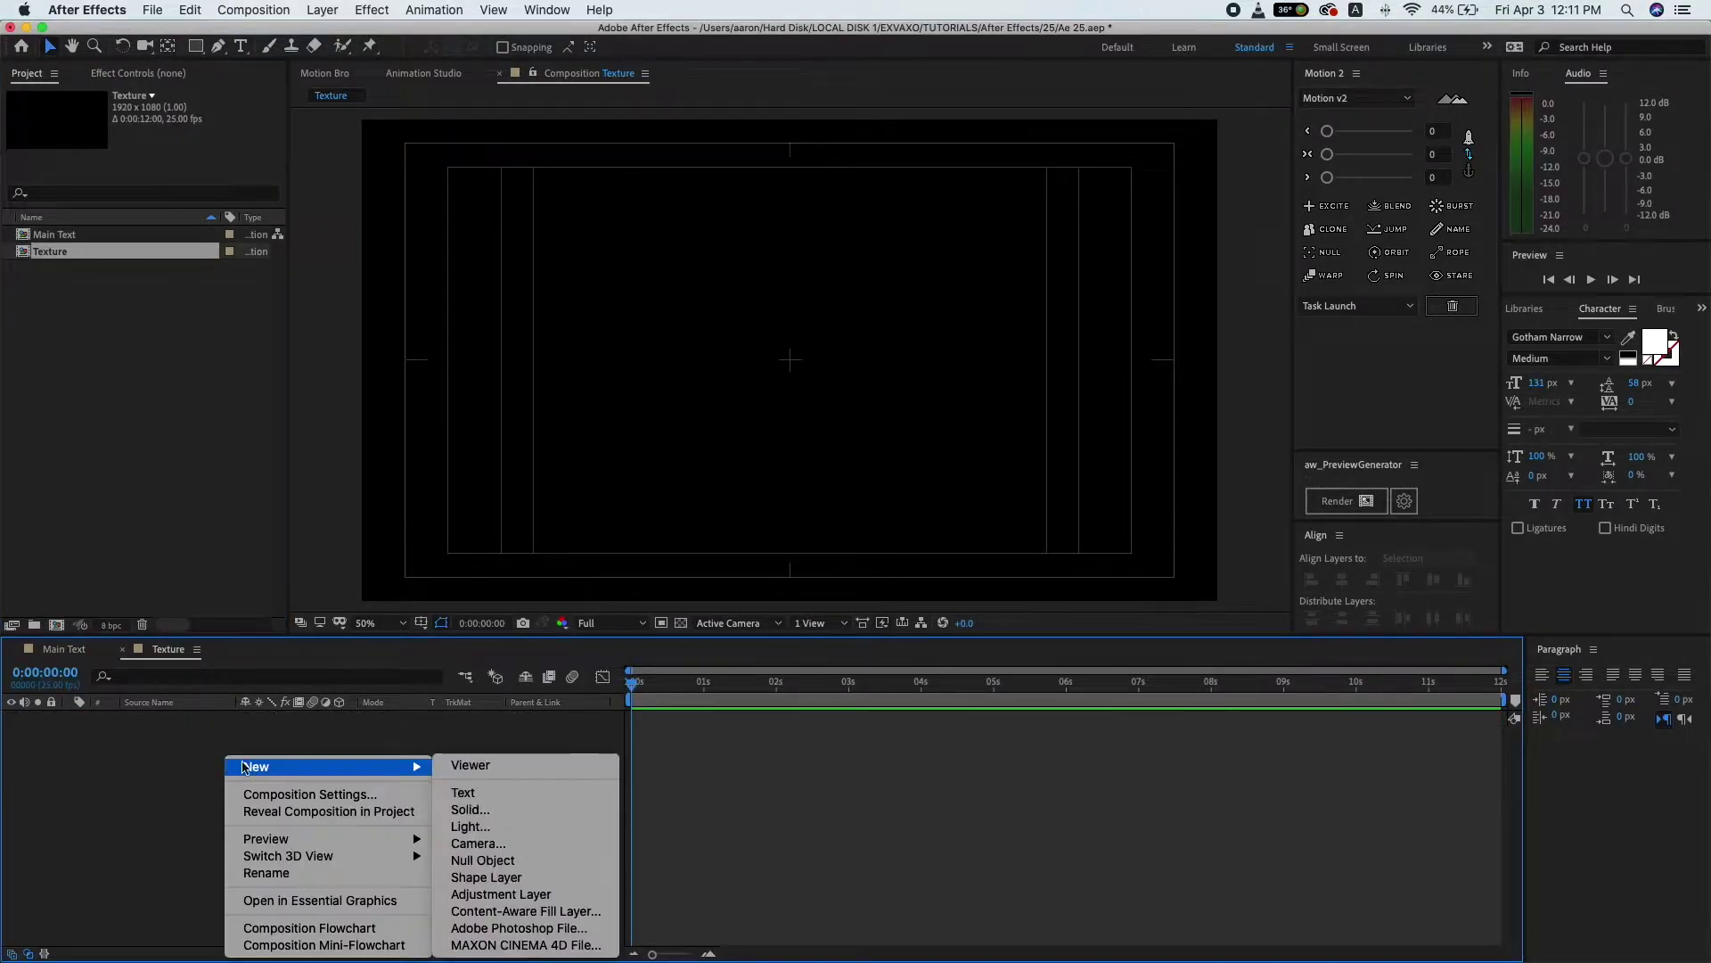
pyautogui.click(496, 810)
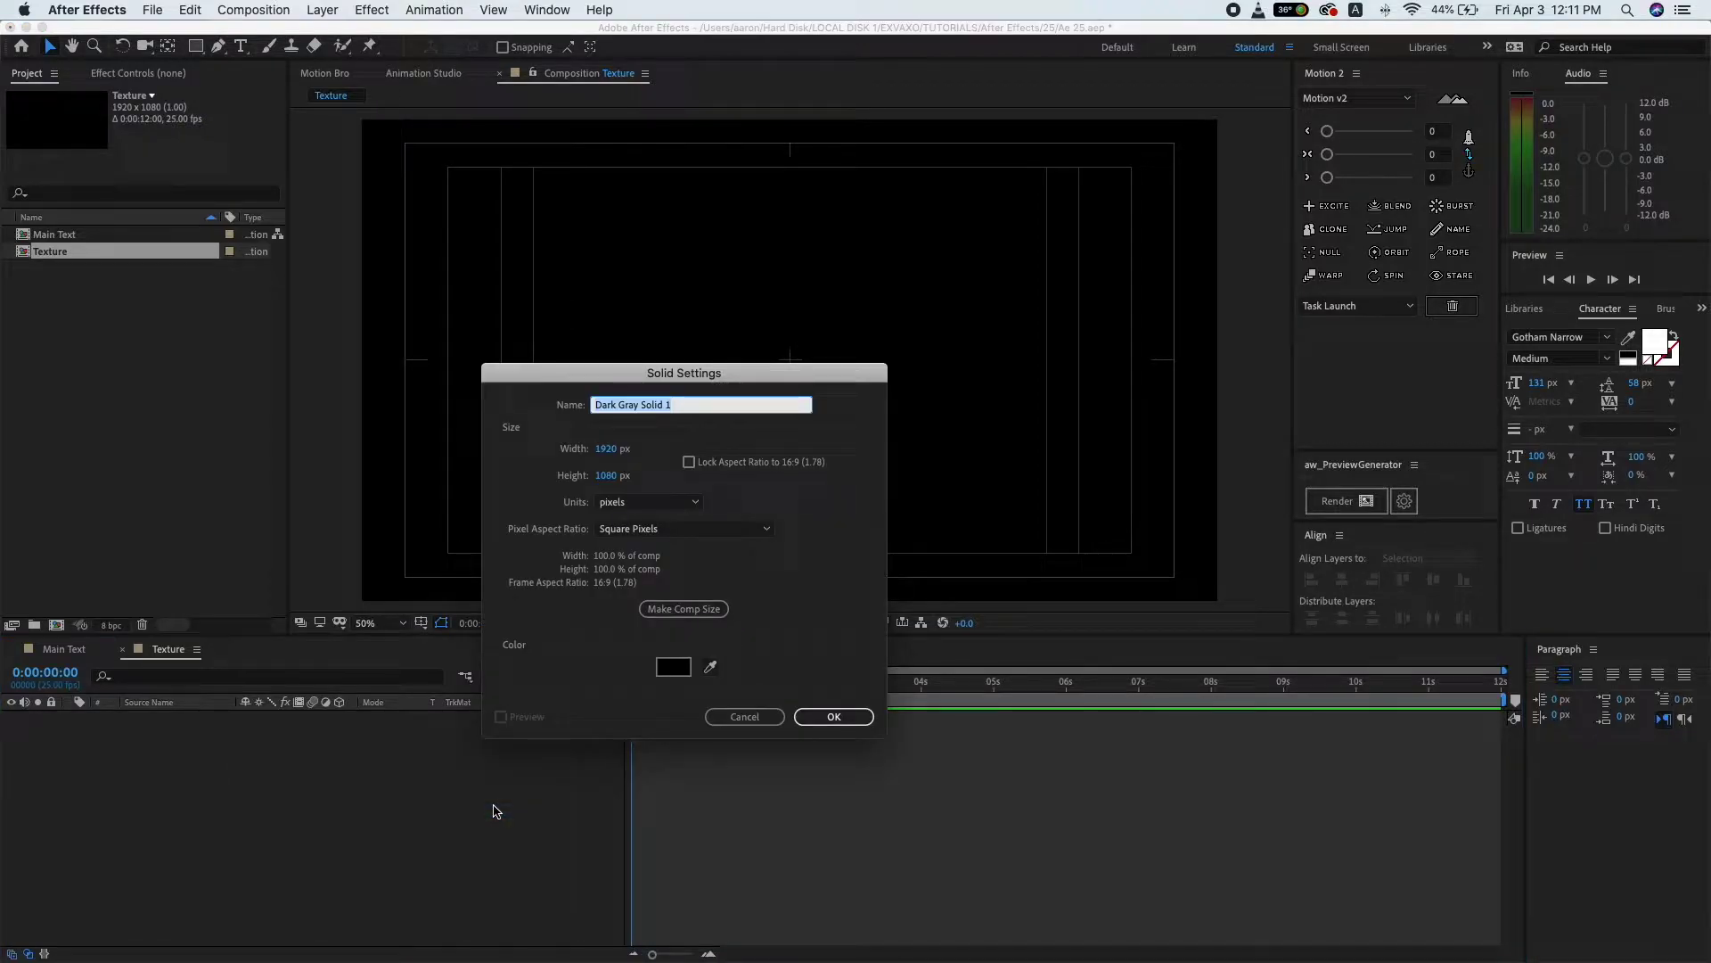
pyautogui.write('Fractal')
# - Lock the aspect ratio, set the solid's width to 3840 px (3840×2160), and create it
pyautogui.click(688, 462)
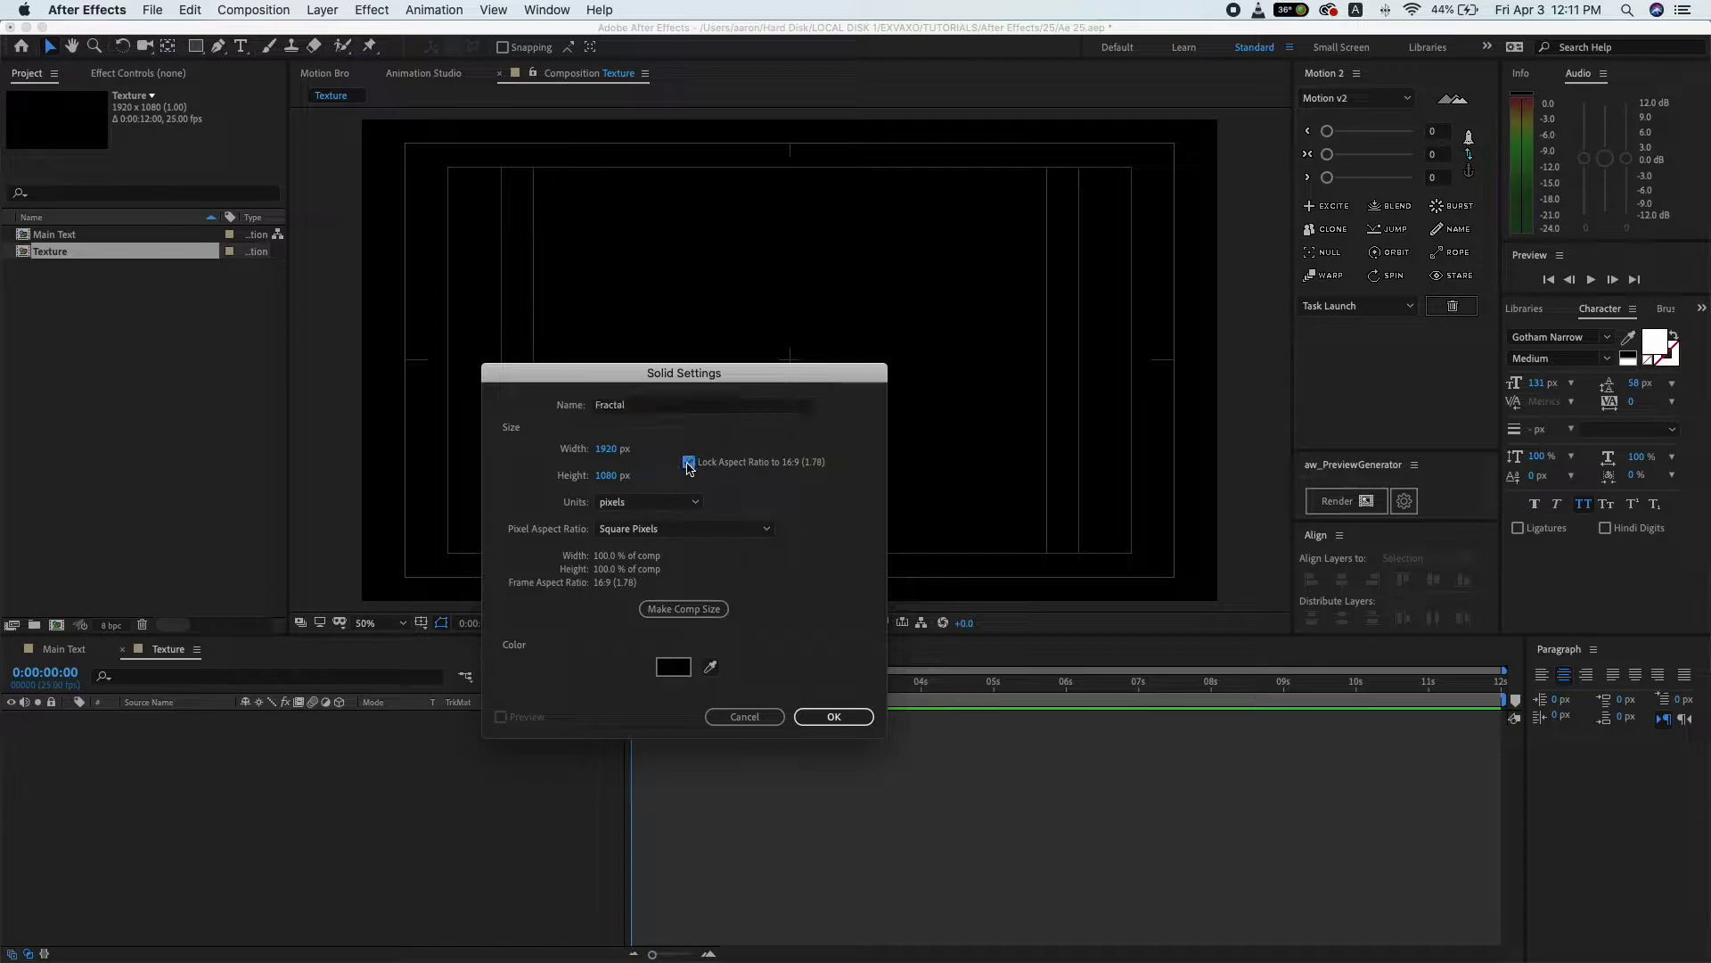
pyautogui.click(608, 448)
pyautogui.write('3')
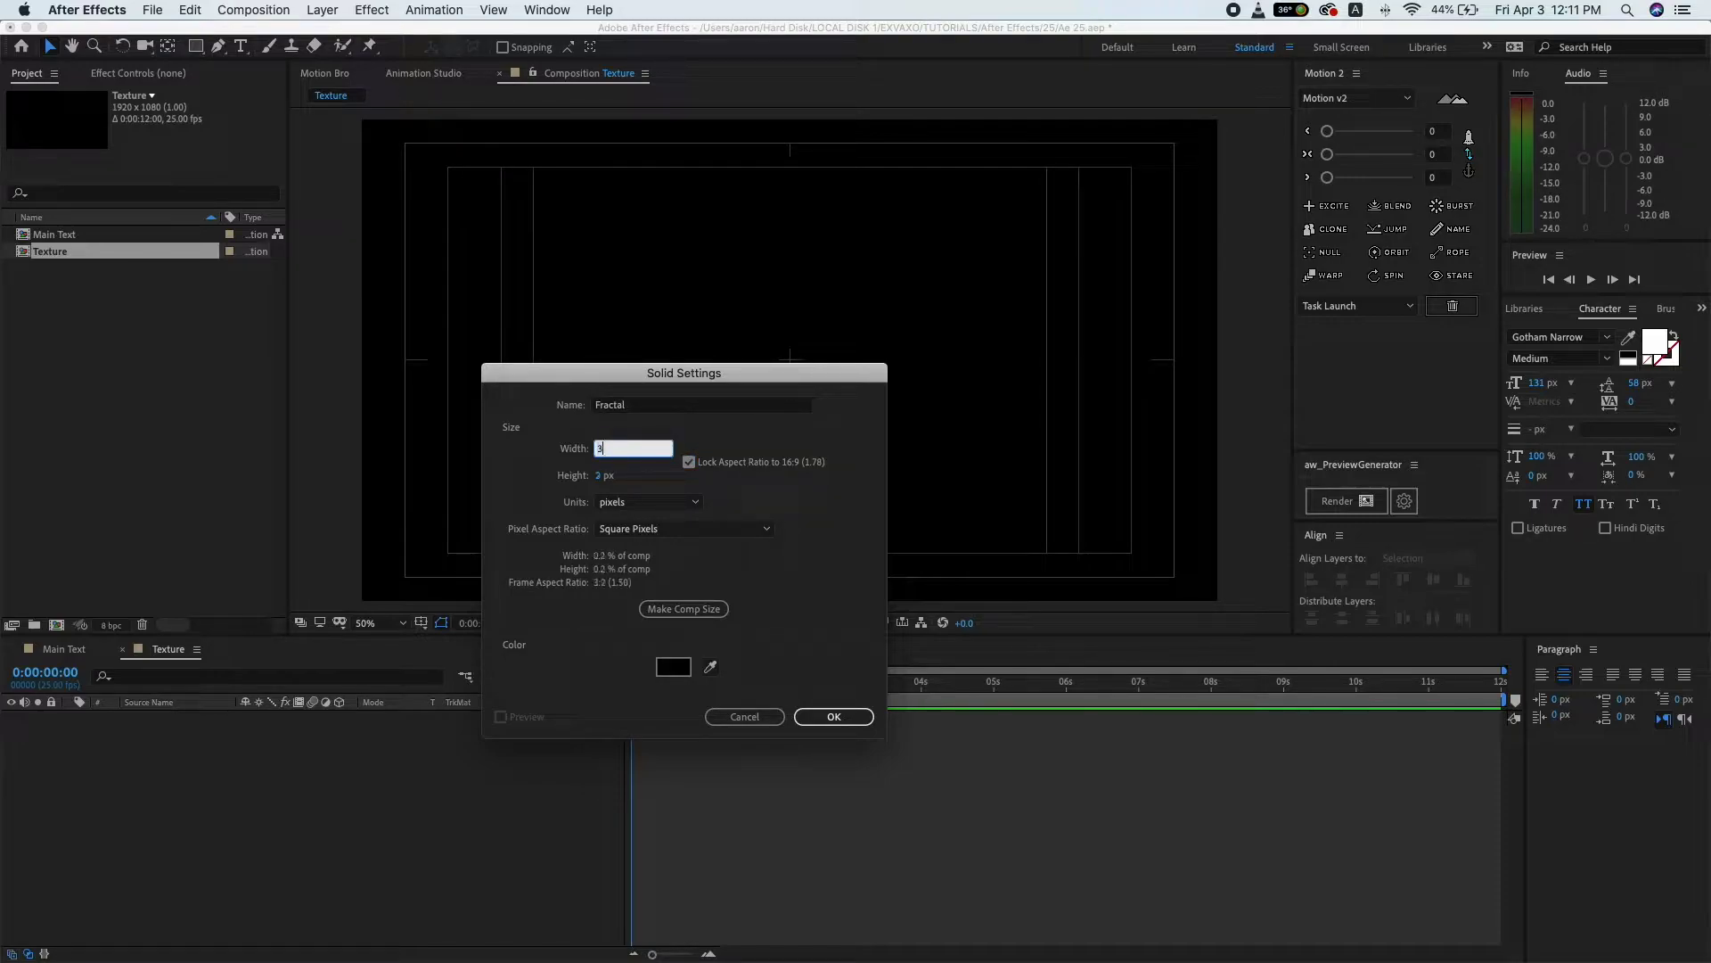
pyautogui.write('840')
pyautogui.click(765, 496)
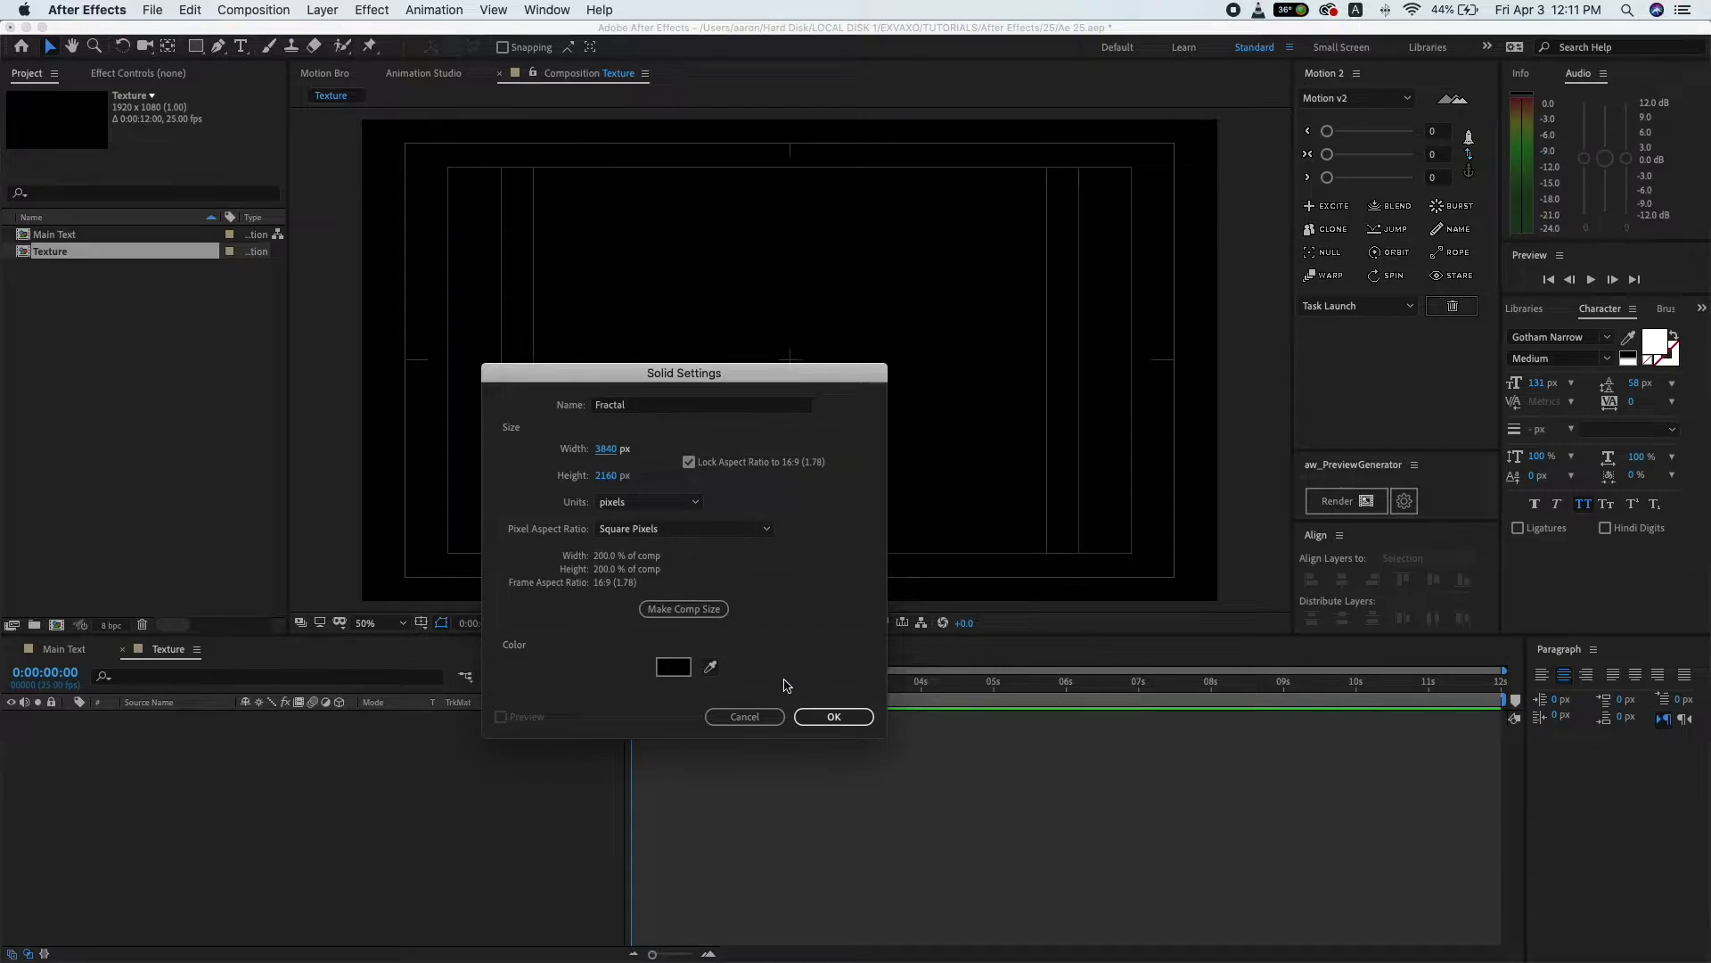
pyautogui.click(815, 715)
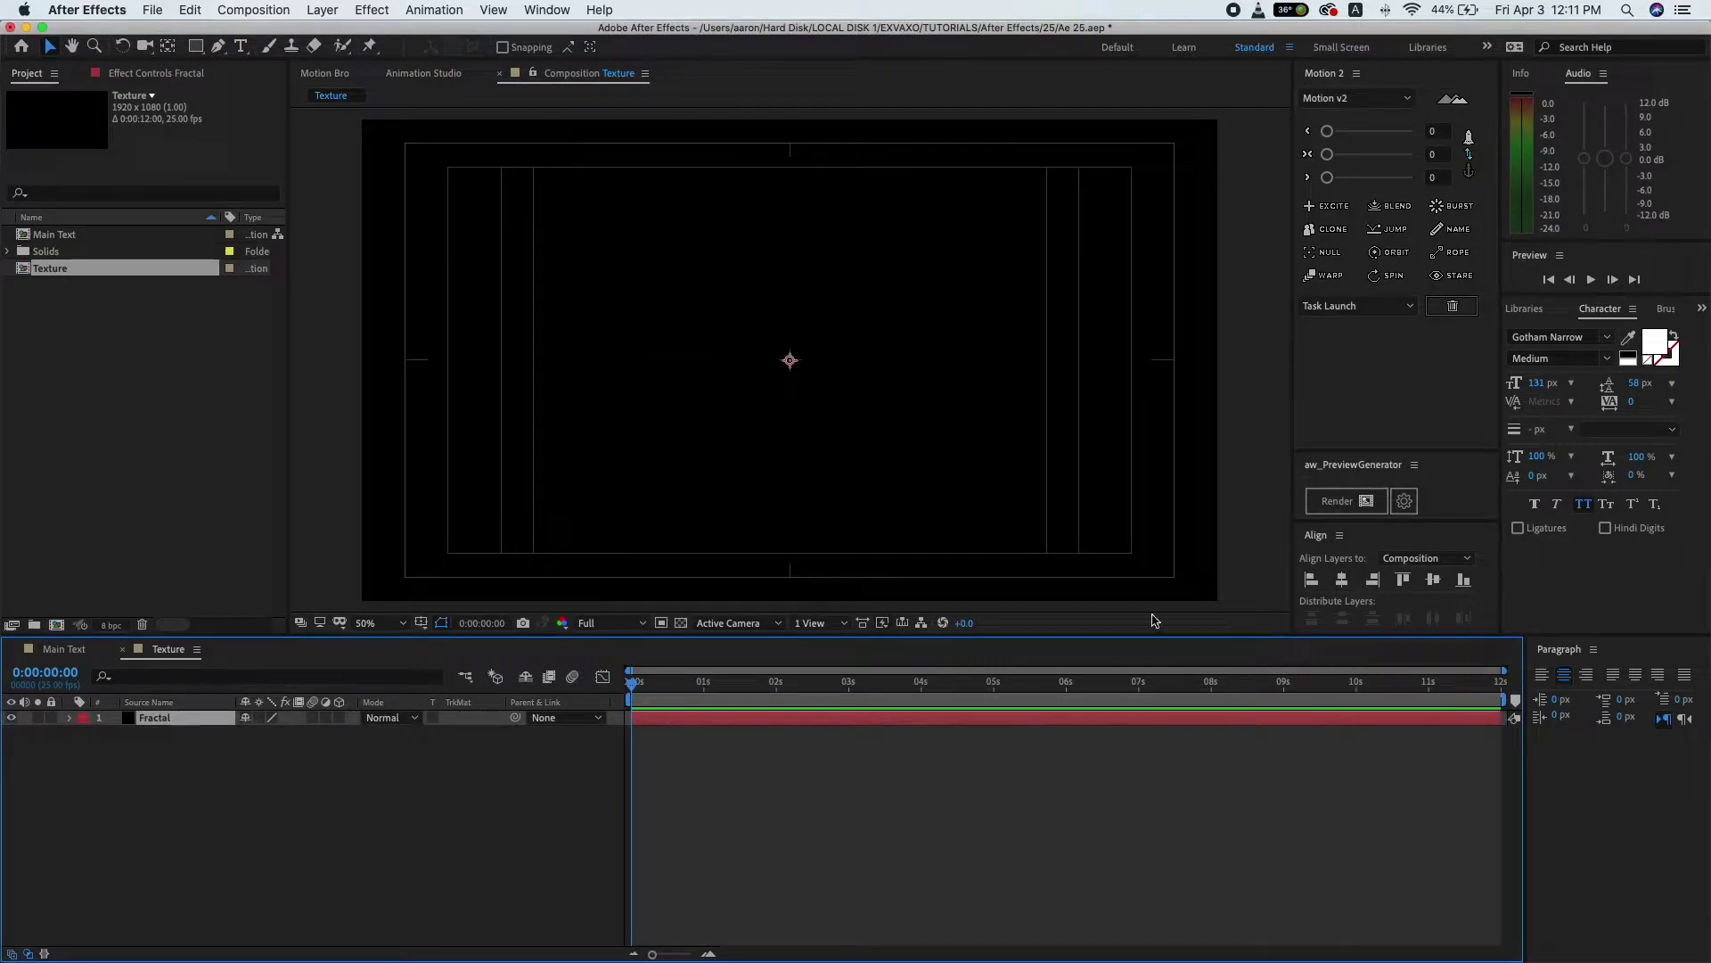
# - Apply Fractal Noise to the Fractal layer with noise scale 312 and contrast 197
pyautogui.hotkey('ctrl', '5')
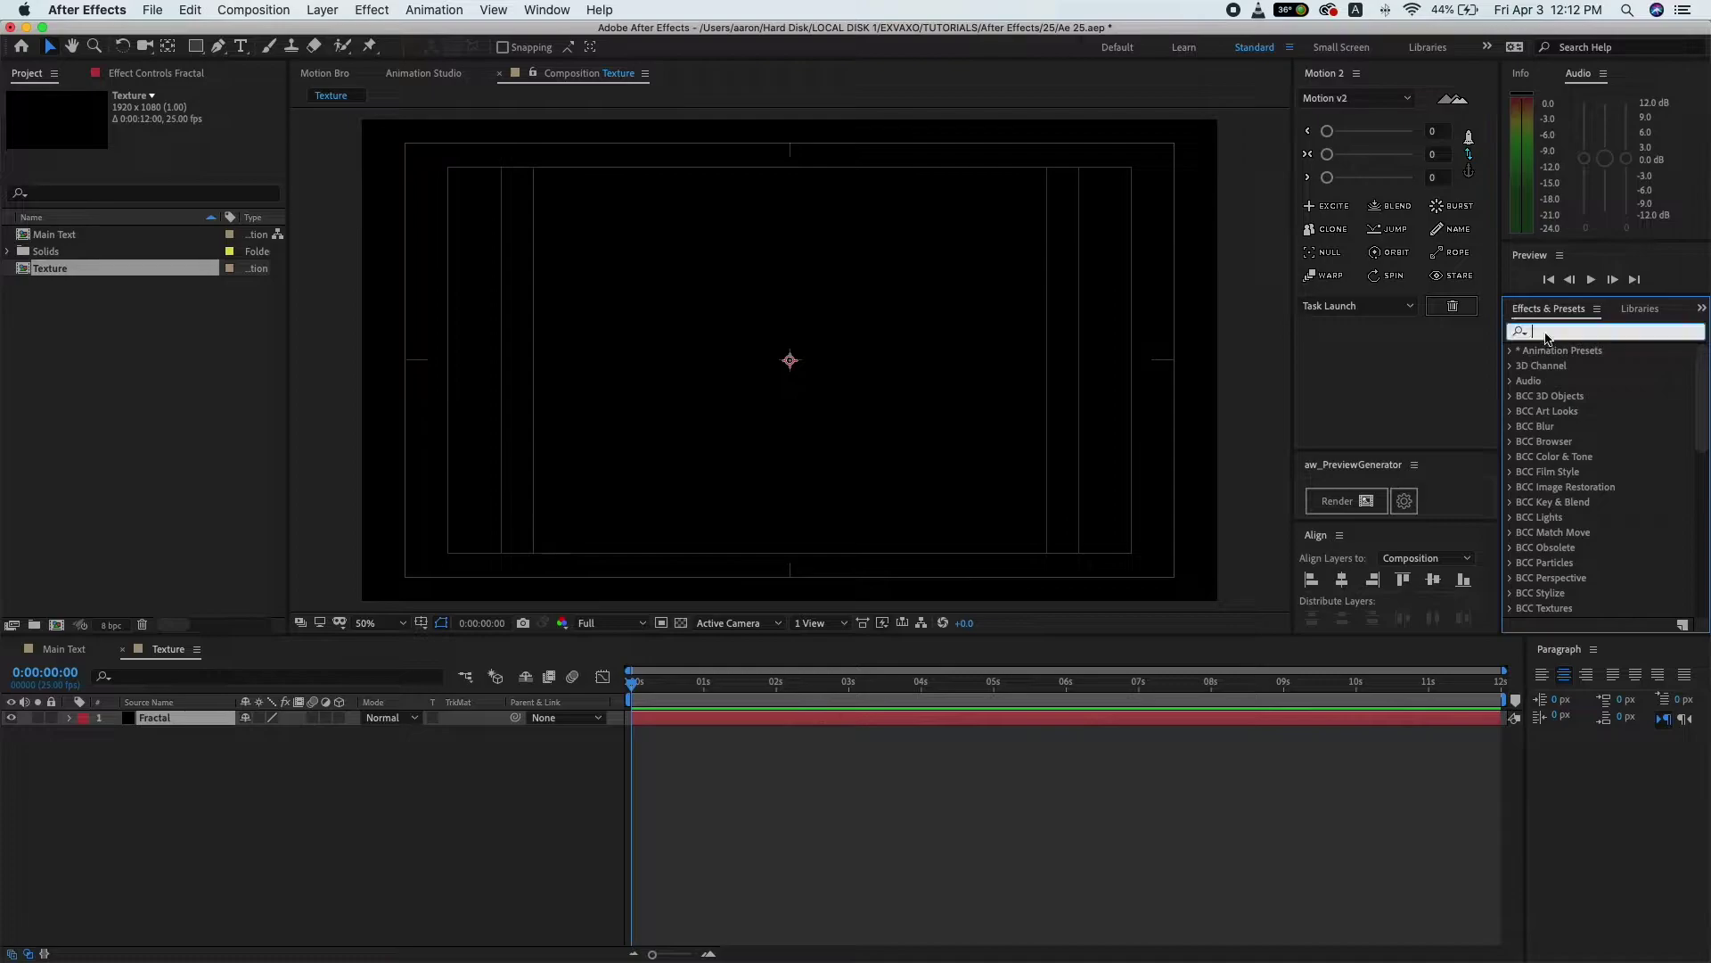
pyautogui.write('fracta')
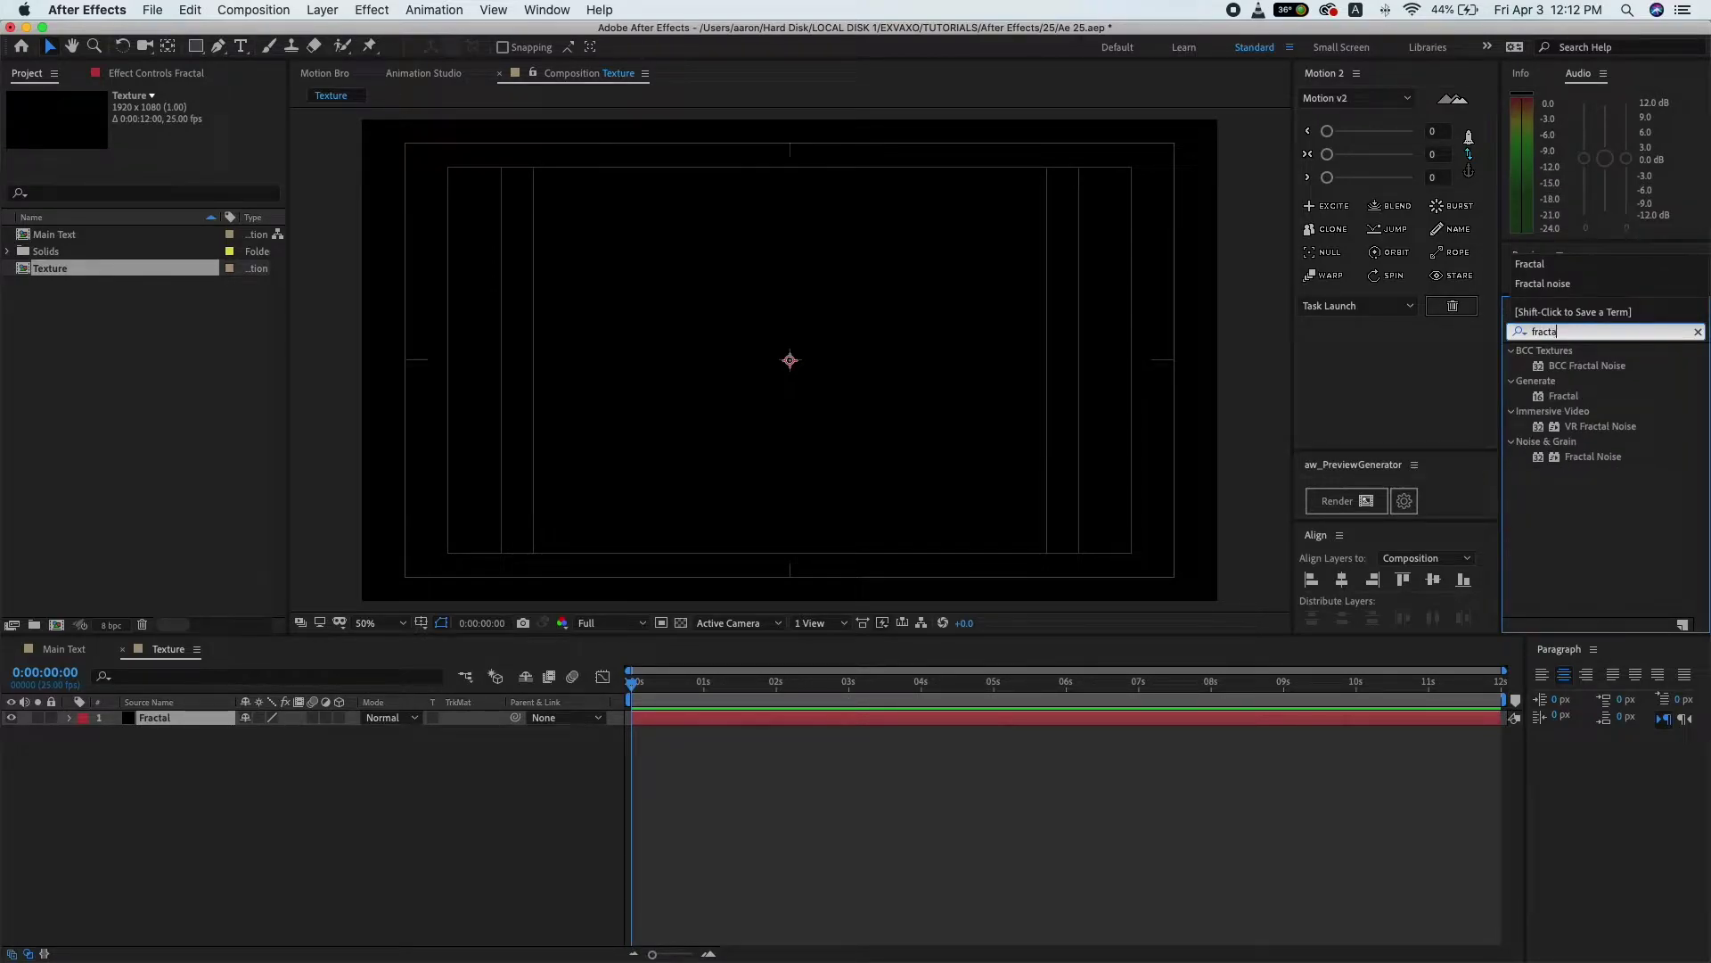
pyautogui.click(1597, 460)
pyautogui.moveTo(1602, 465); pyautogui.dragTo(203, 723)
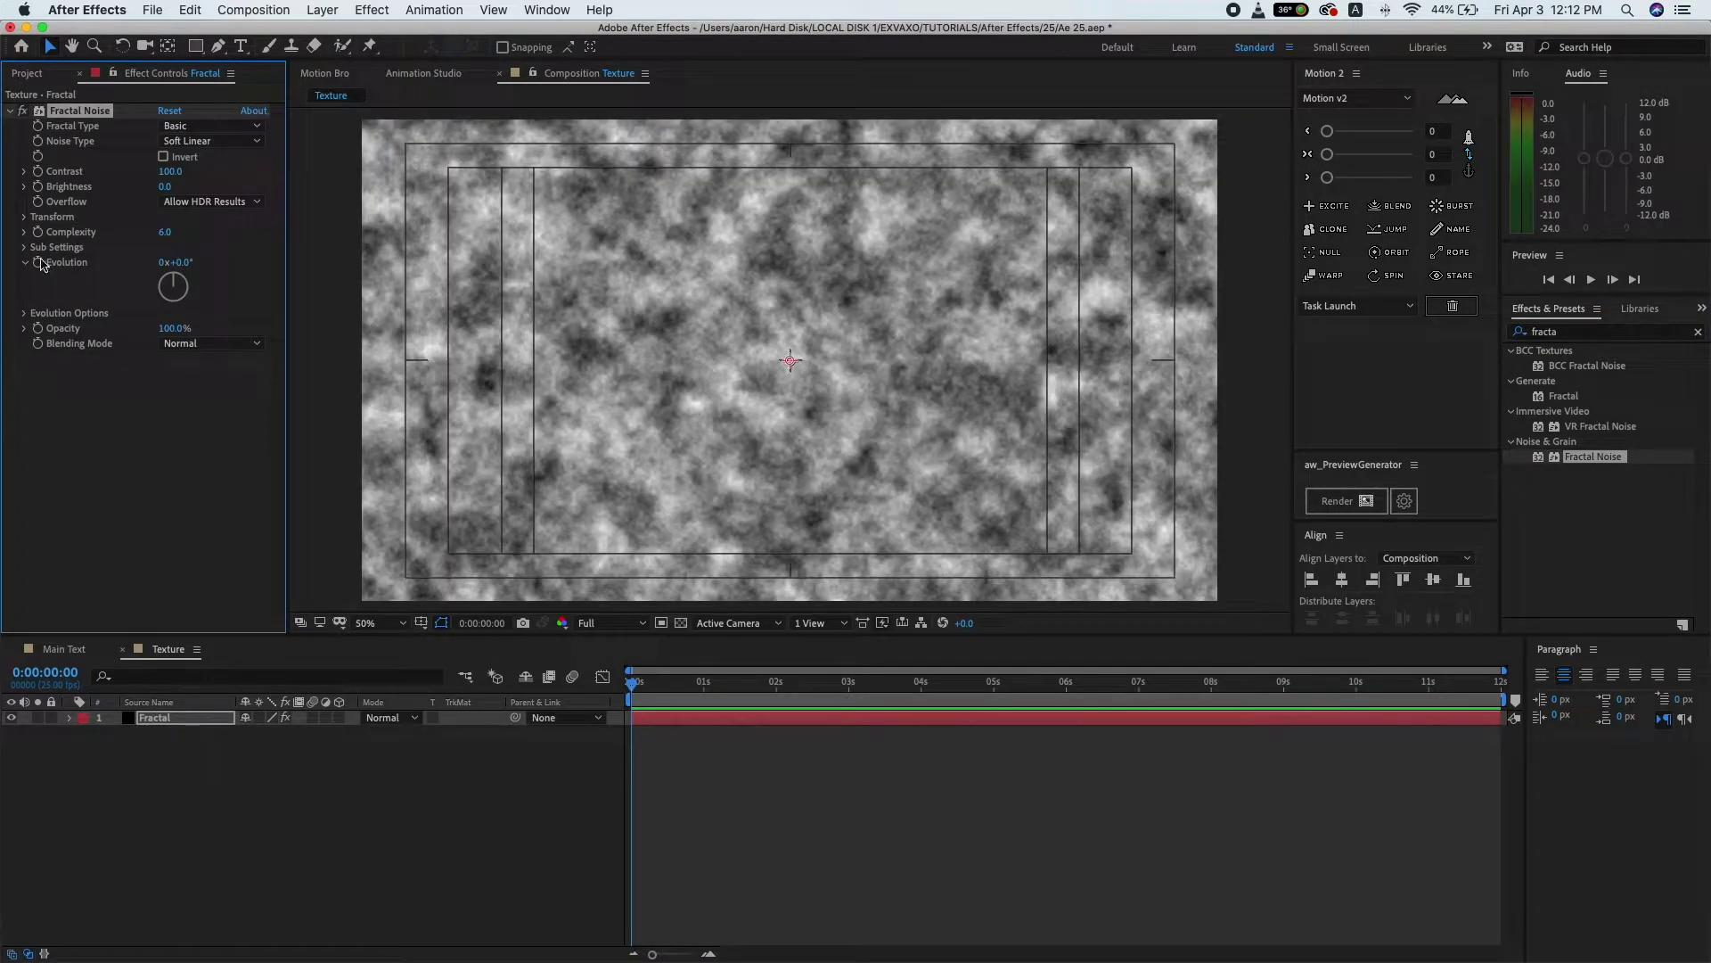
pyautogui.click(22, 216)
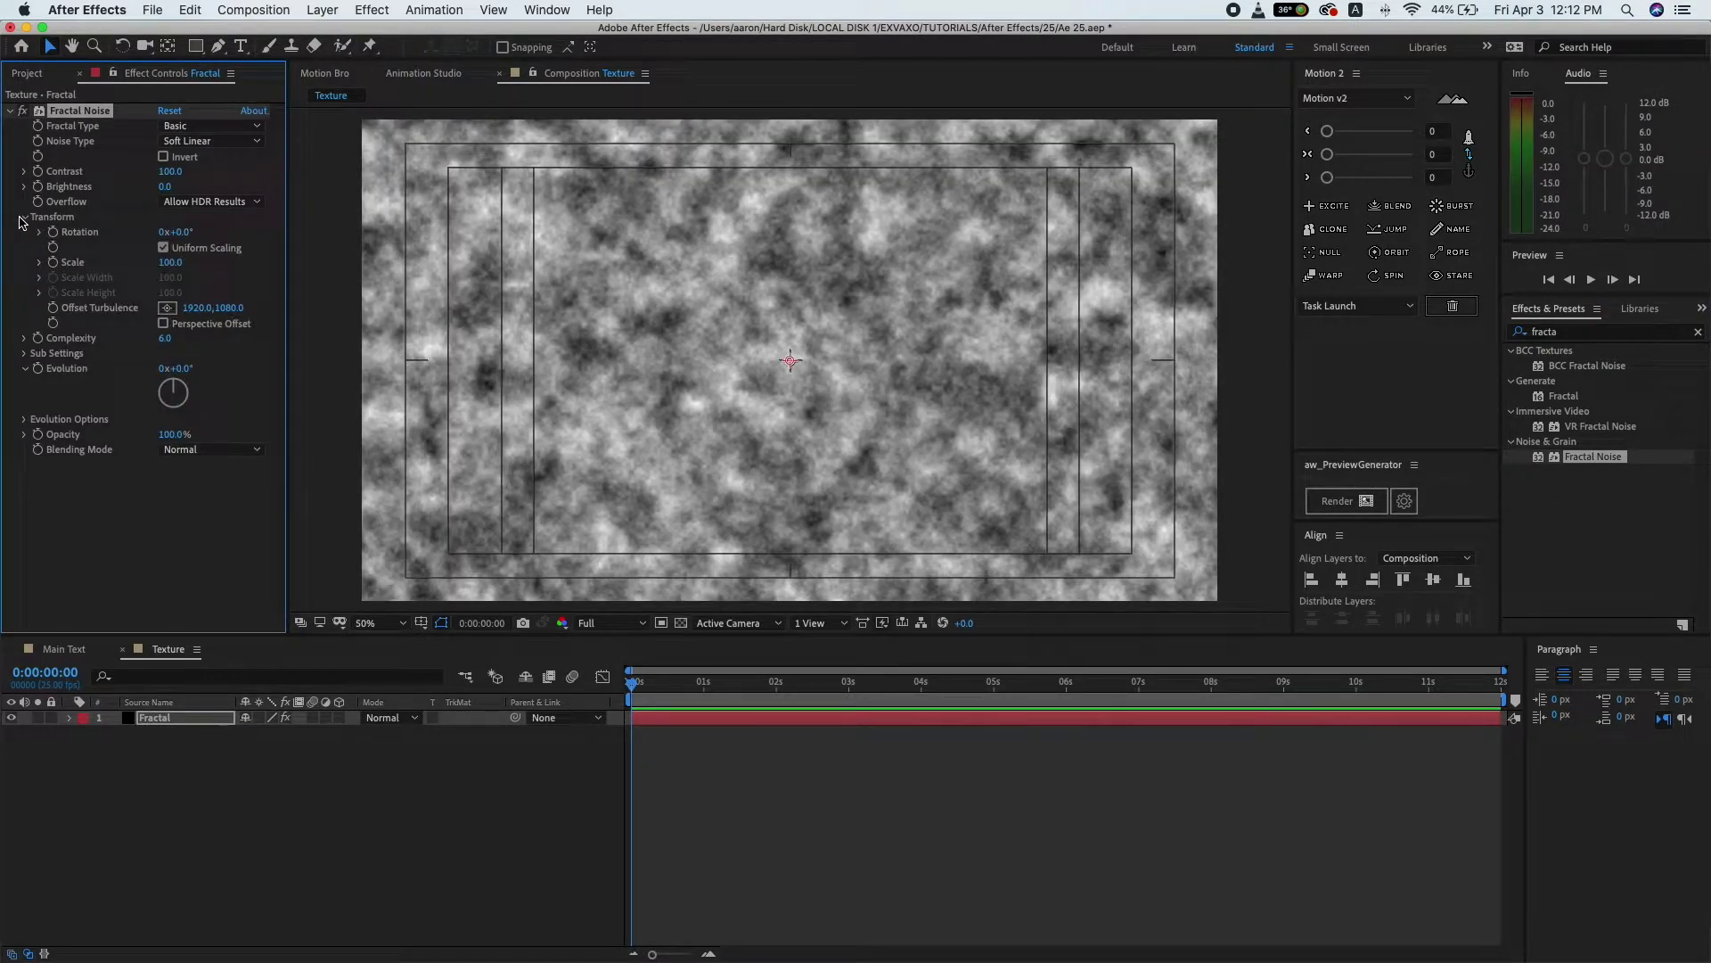
pyautogui.click(163, 262)
pyautogui.write('312')
pyautogui.press('Return')
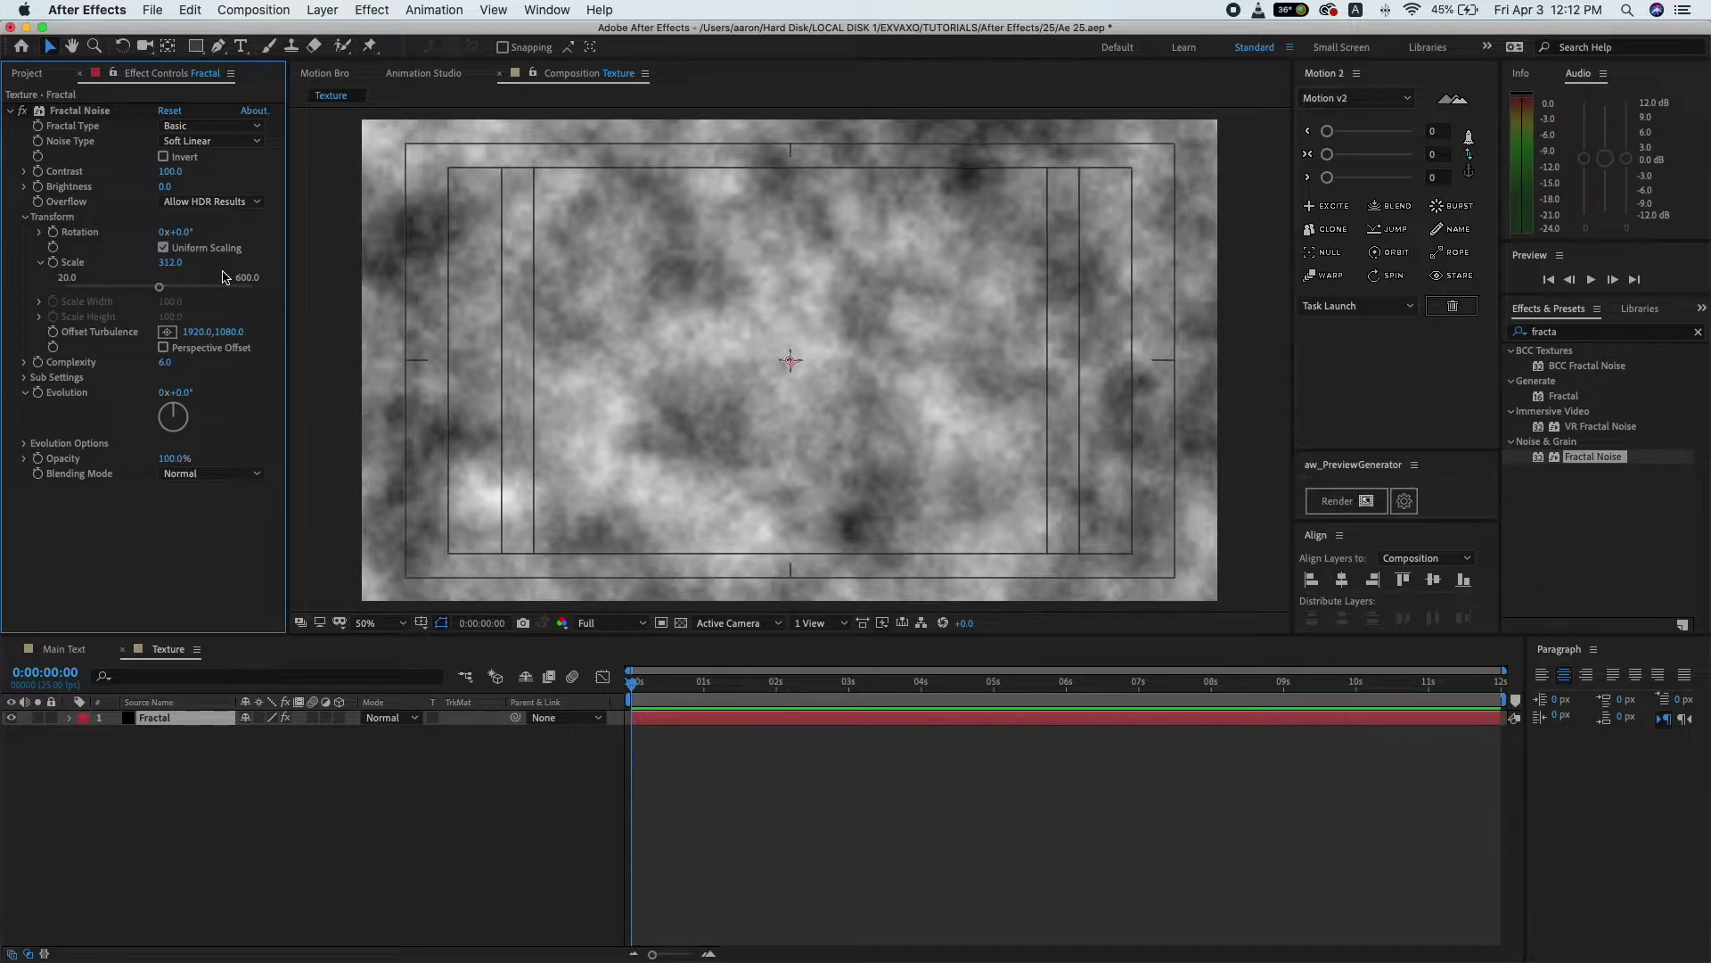
pyautogui.moveTo(172, 170)
pyautogui.mouseDown()
pyautogui.moveTo(267, 169)
pyautogui.moveTo(252, 168)
pyautogui.mouseUp()
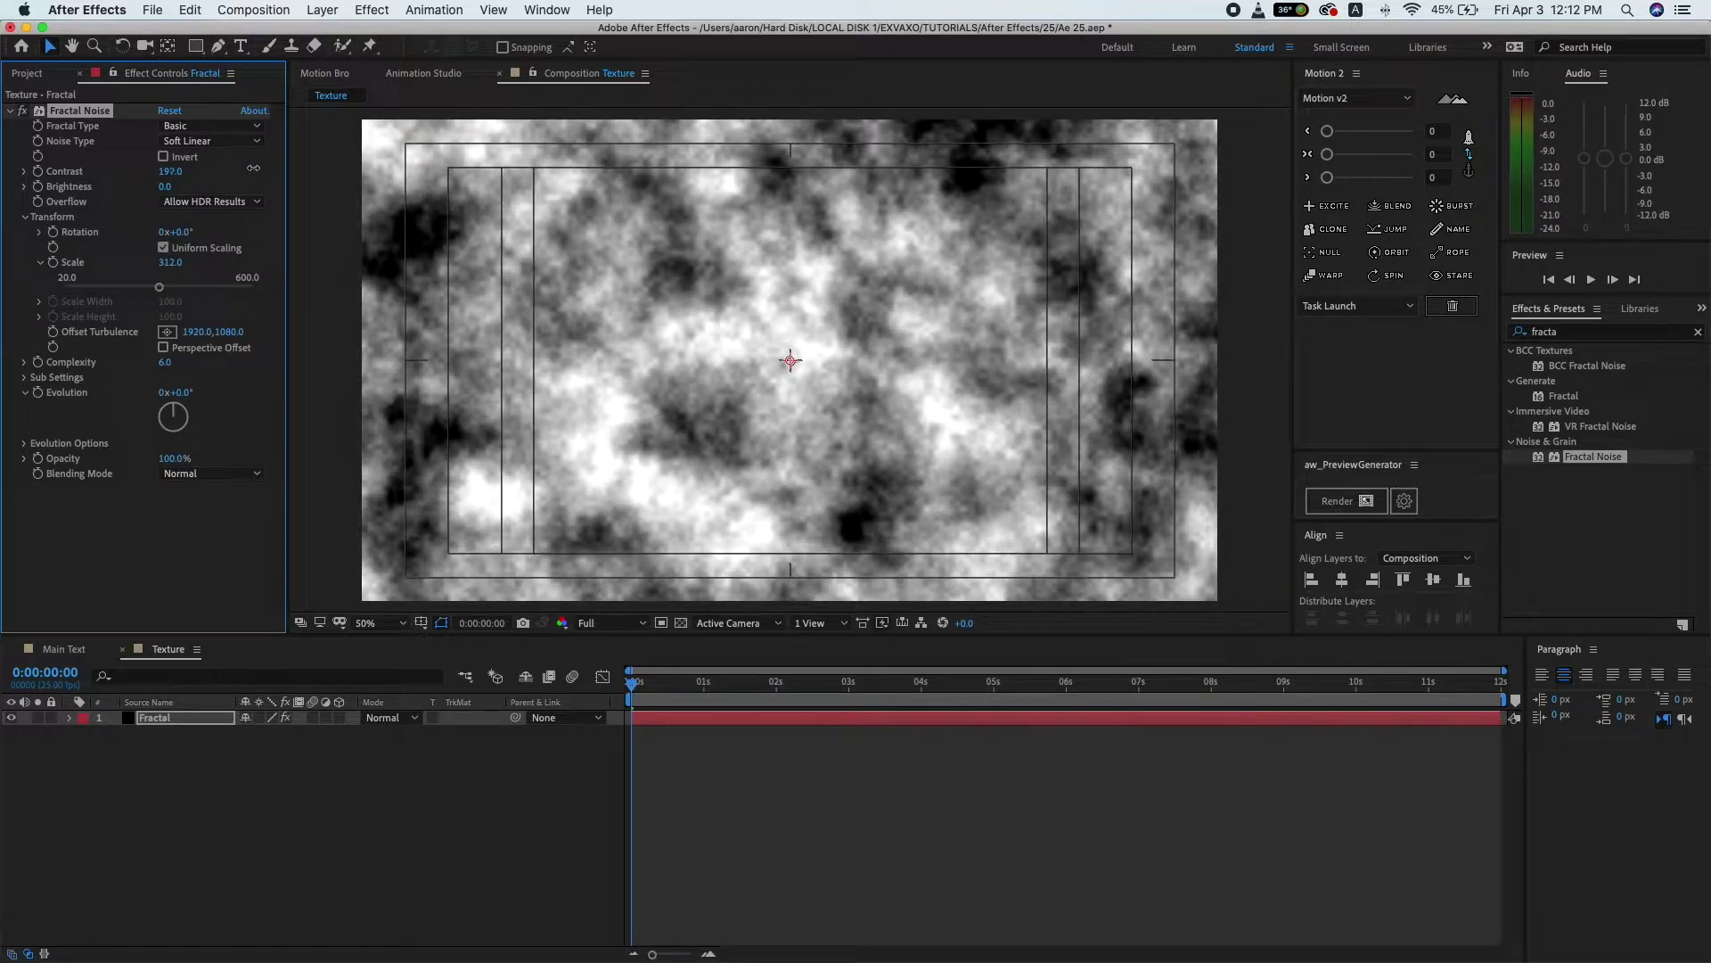
pyautogui.click(167, 548)
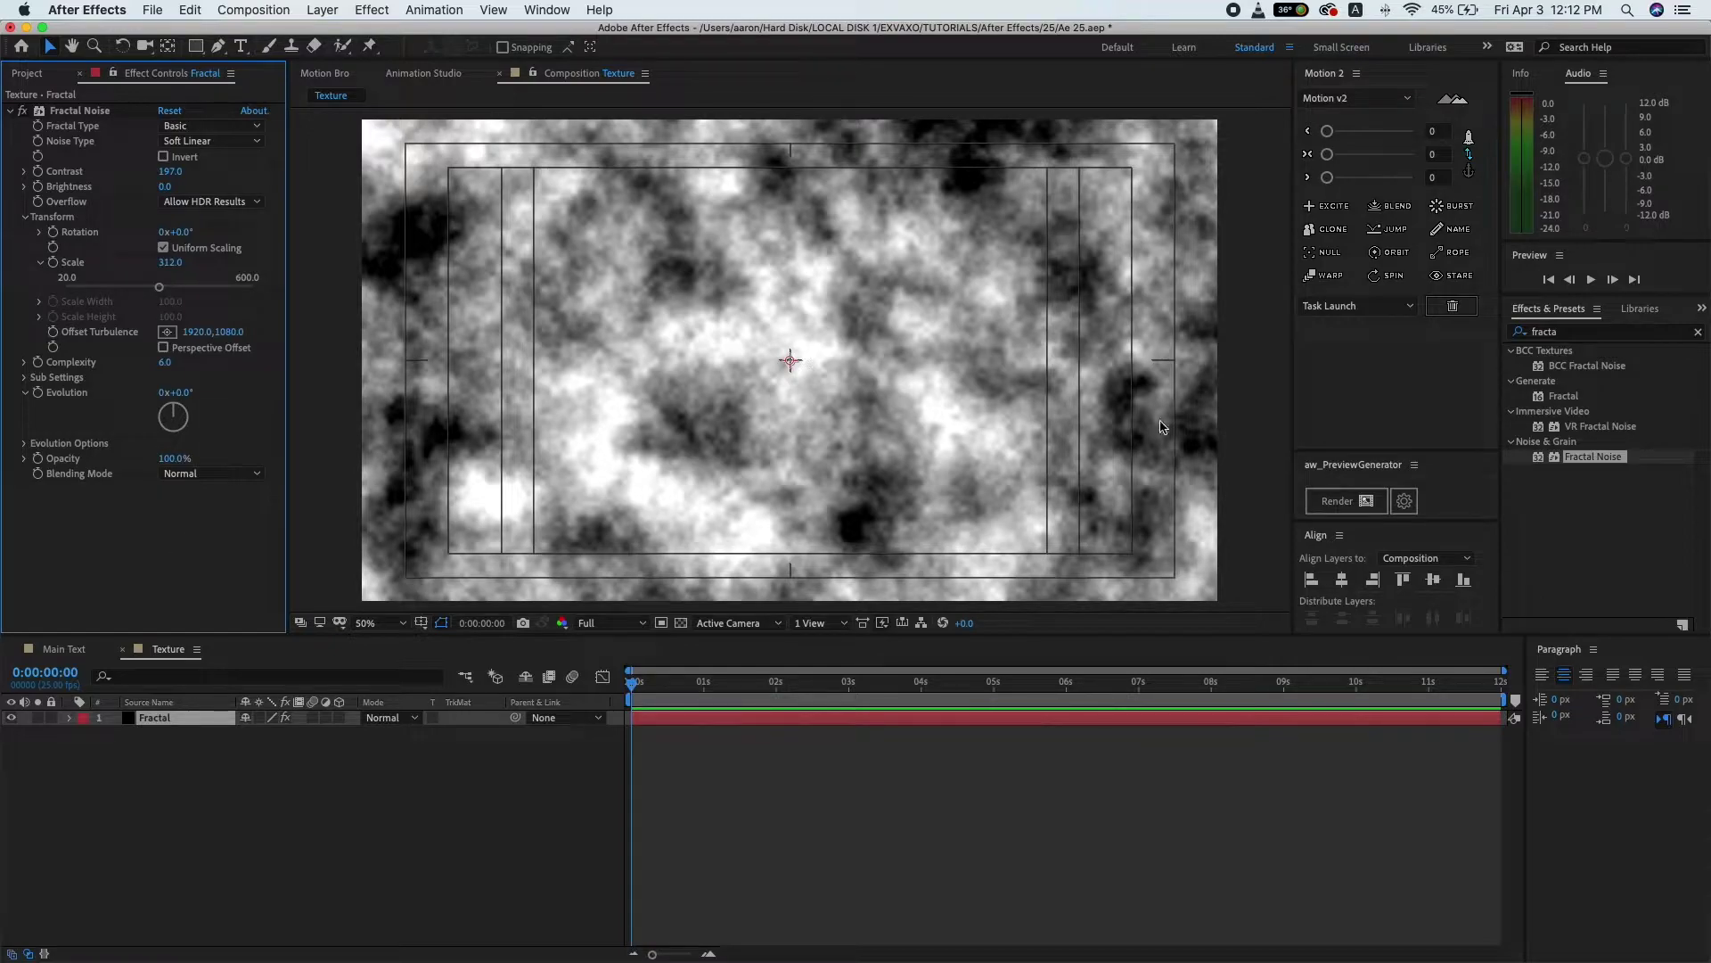
# - Set the Fractal layer's Transform Scale to 50%, then collapse and reselect the layer
pyautogui.click(70, 719)
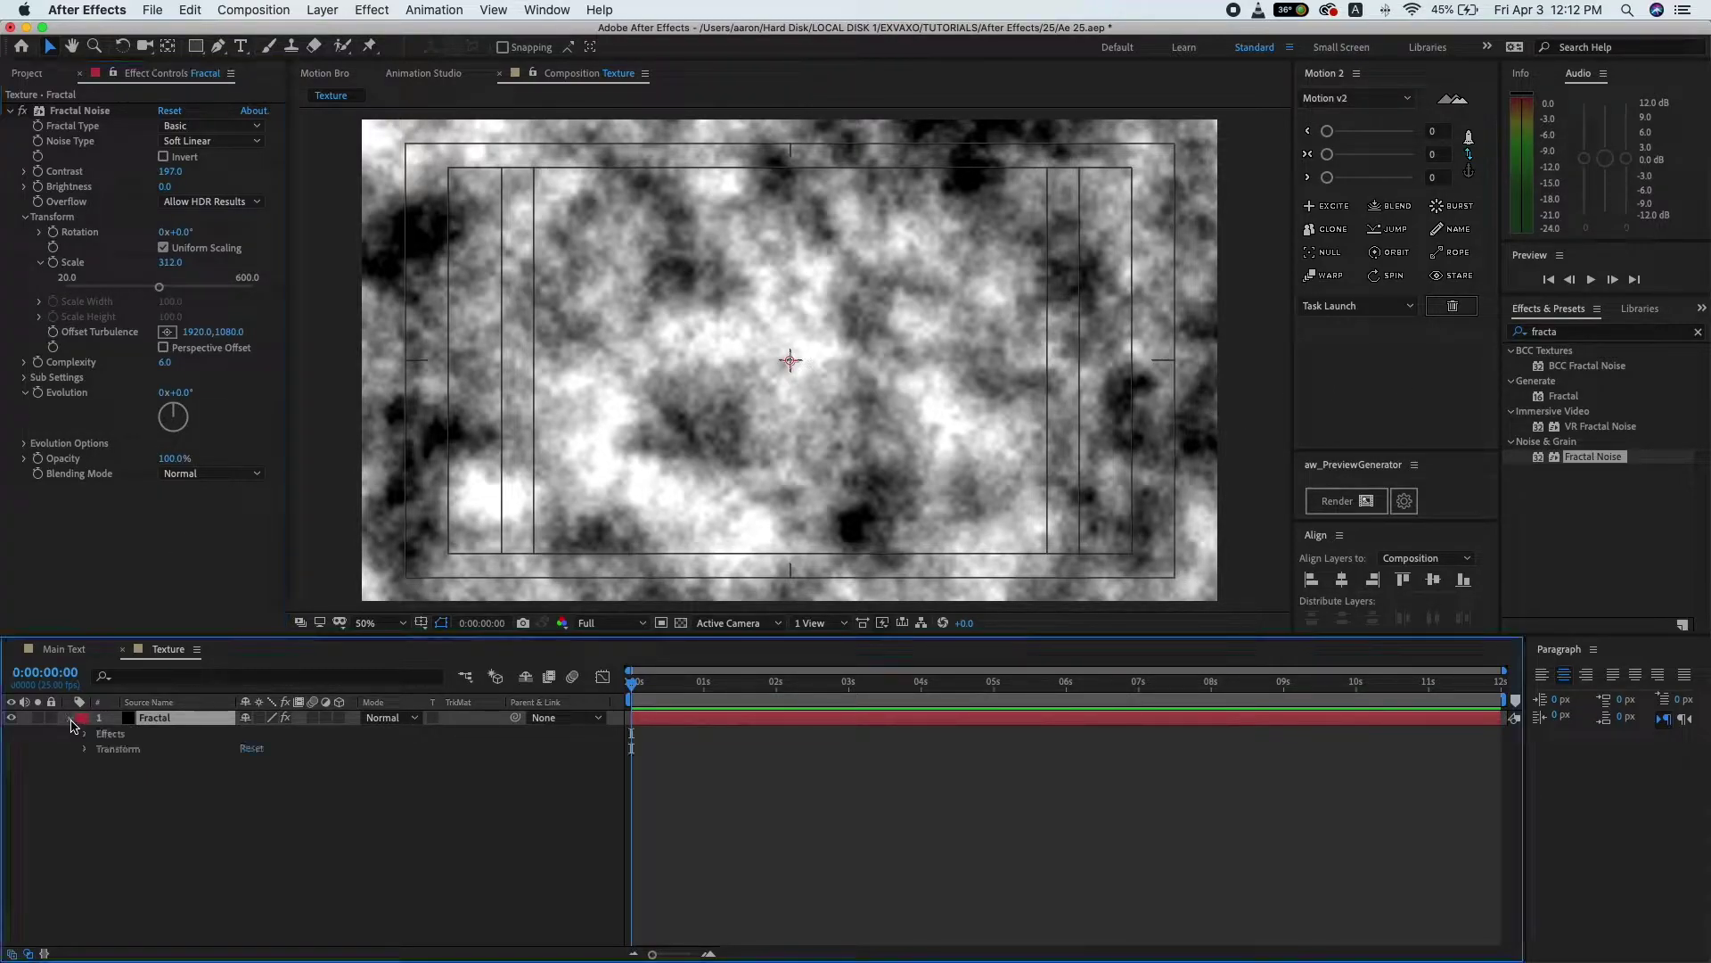
pyautogui.click(87, 749)
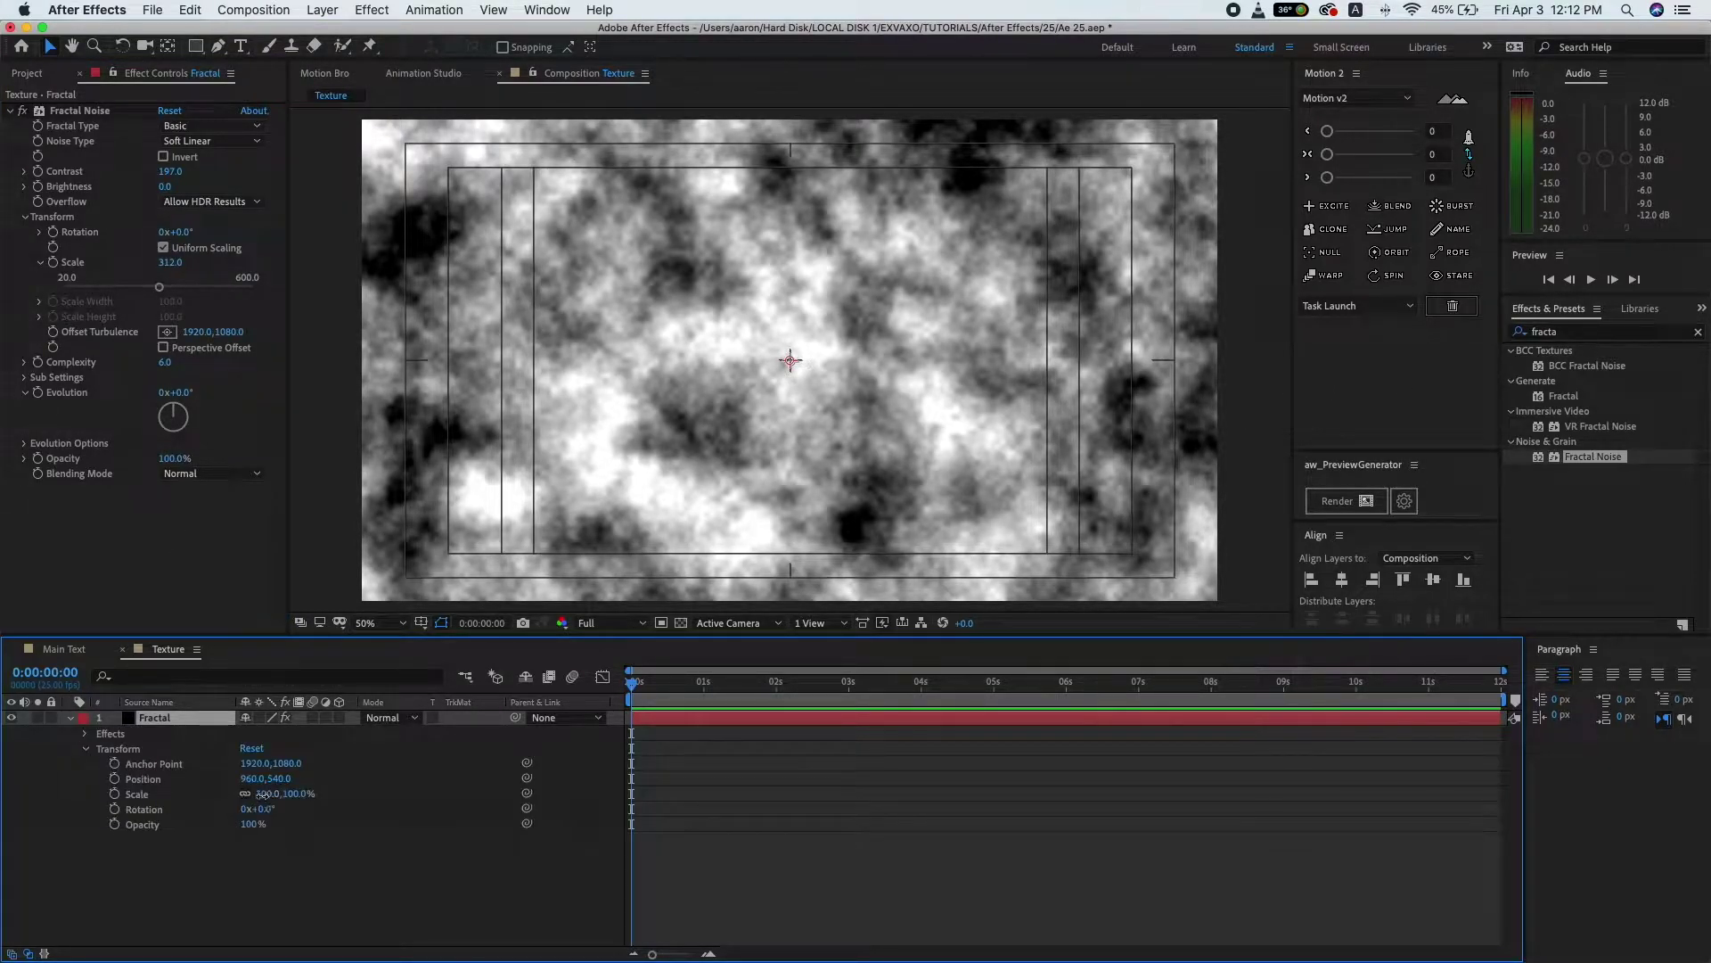
pyautogui.click(263, 795)
pyautogui.click(309, 851)
pyautogui.click(98, 749)
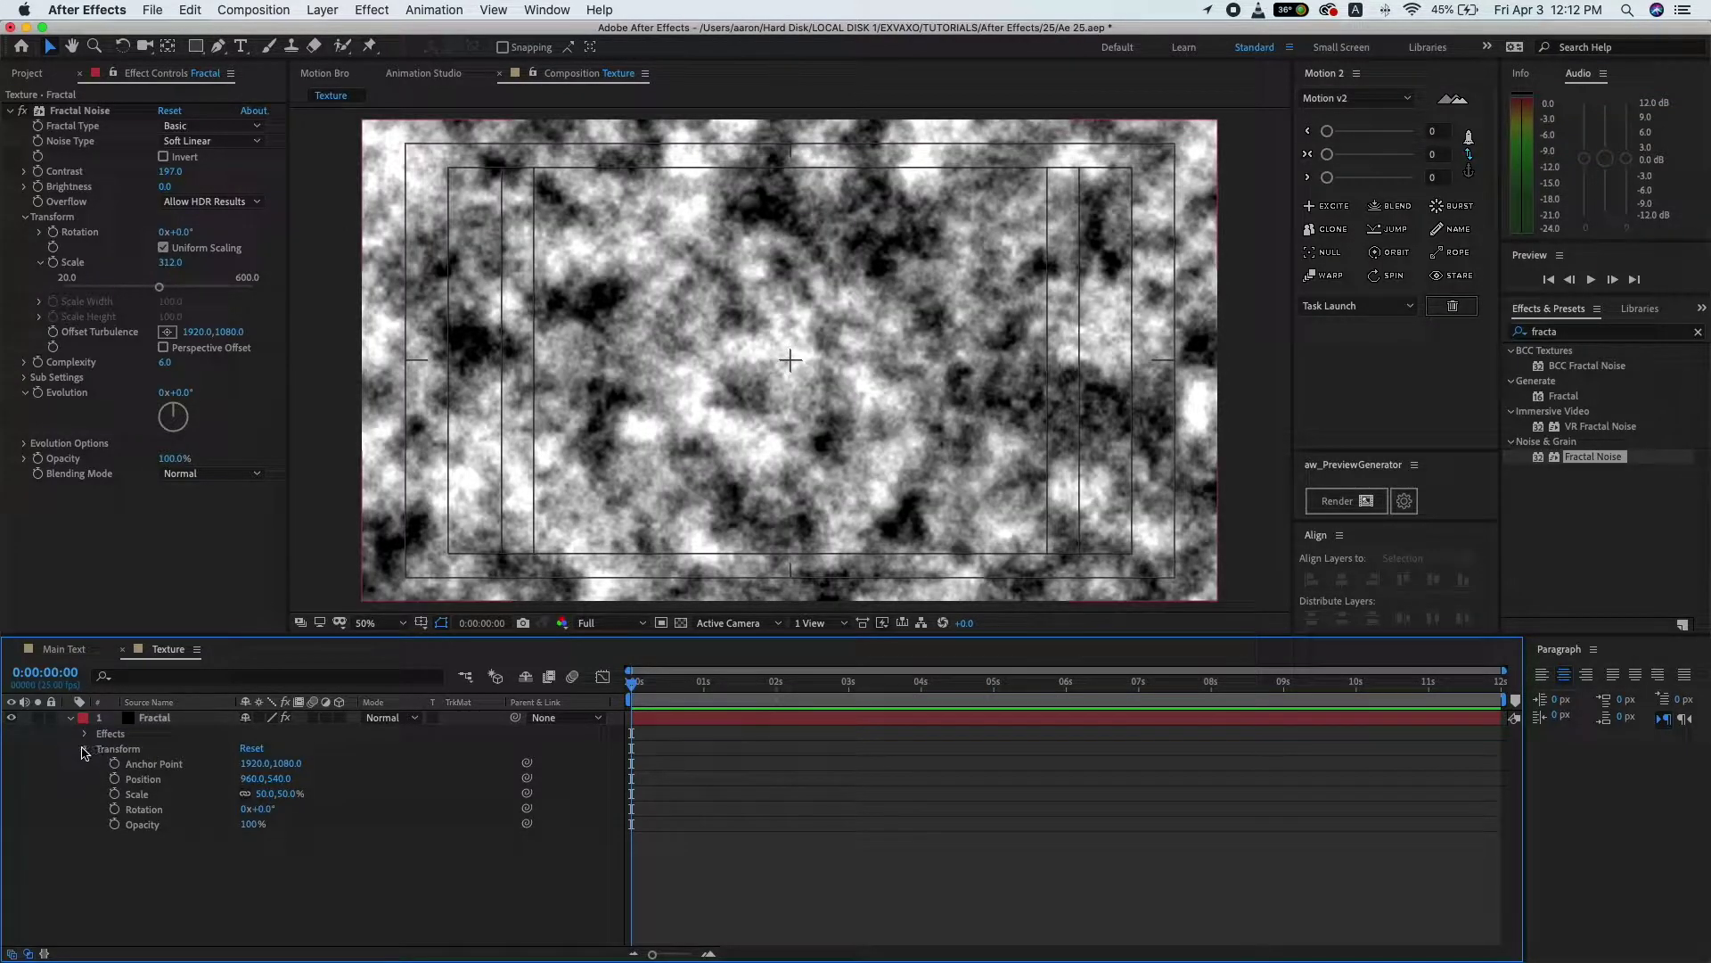
pyautogui.click(84, 750)
pyautogui.click(72, 719)
pyautogui.click(182, 722)
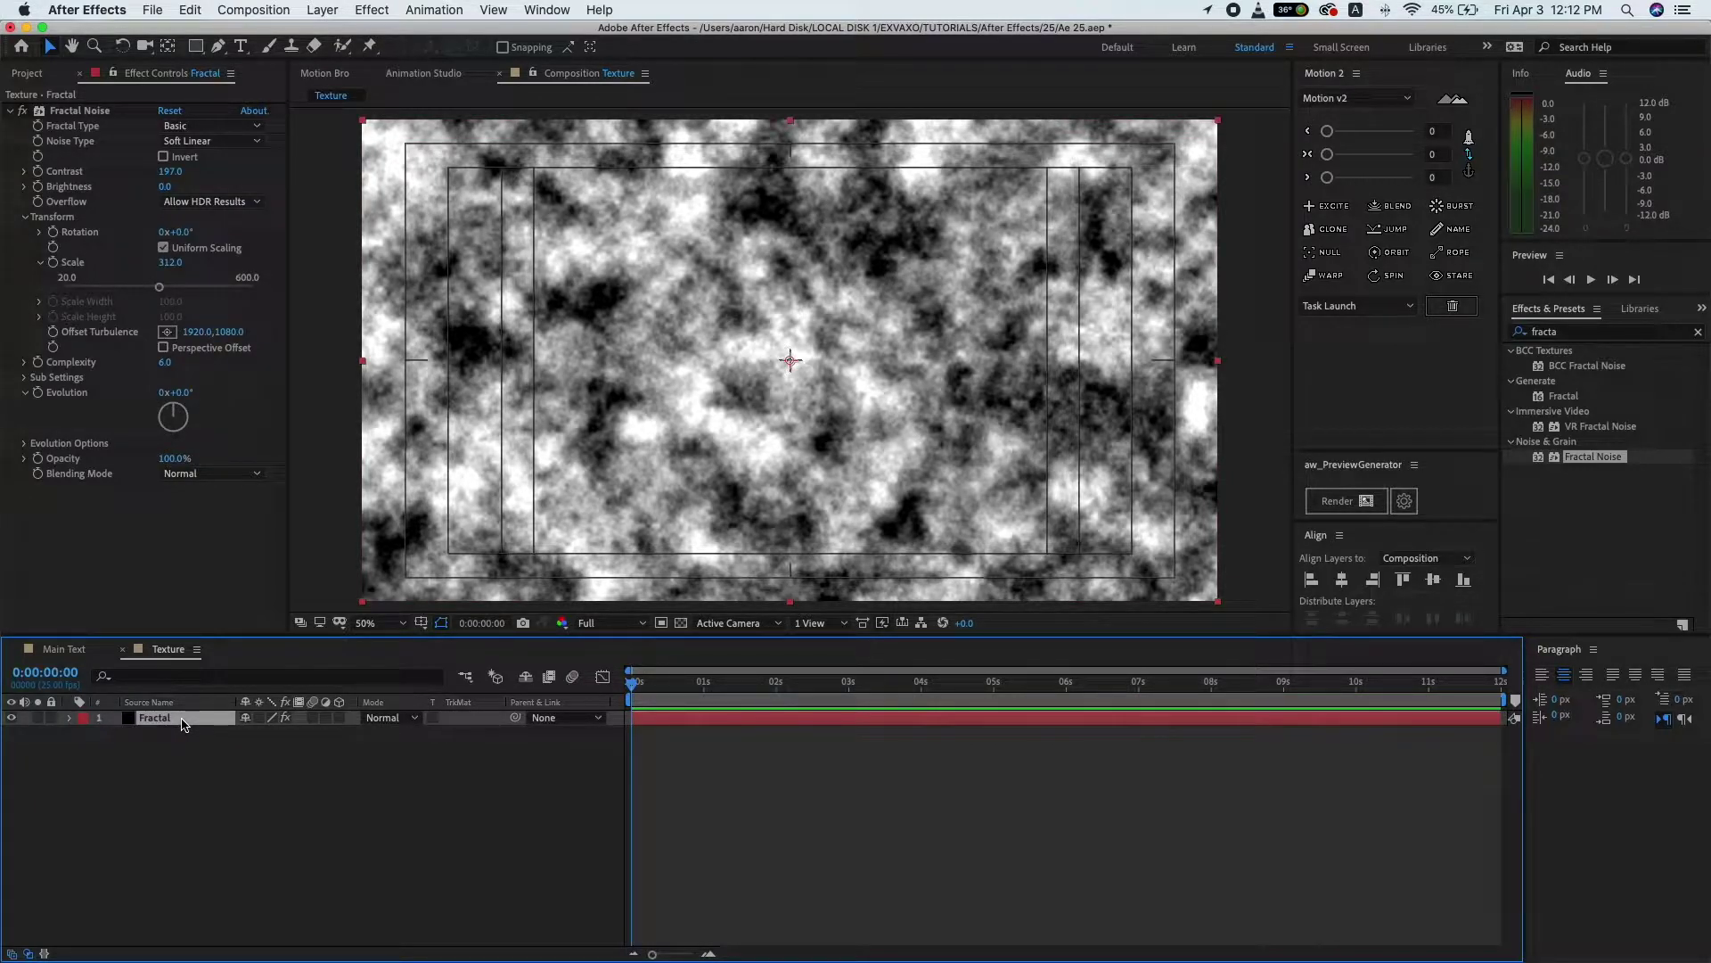
# - Search 'turb', drop Turbulent Displace onto Fractal, and raise Amount to 497 and Size to 164
pyautogui.click(1568, 336)
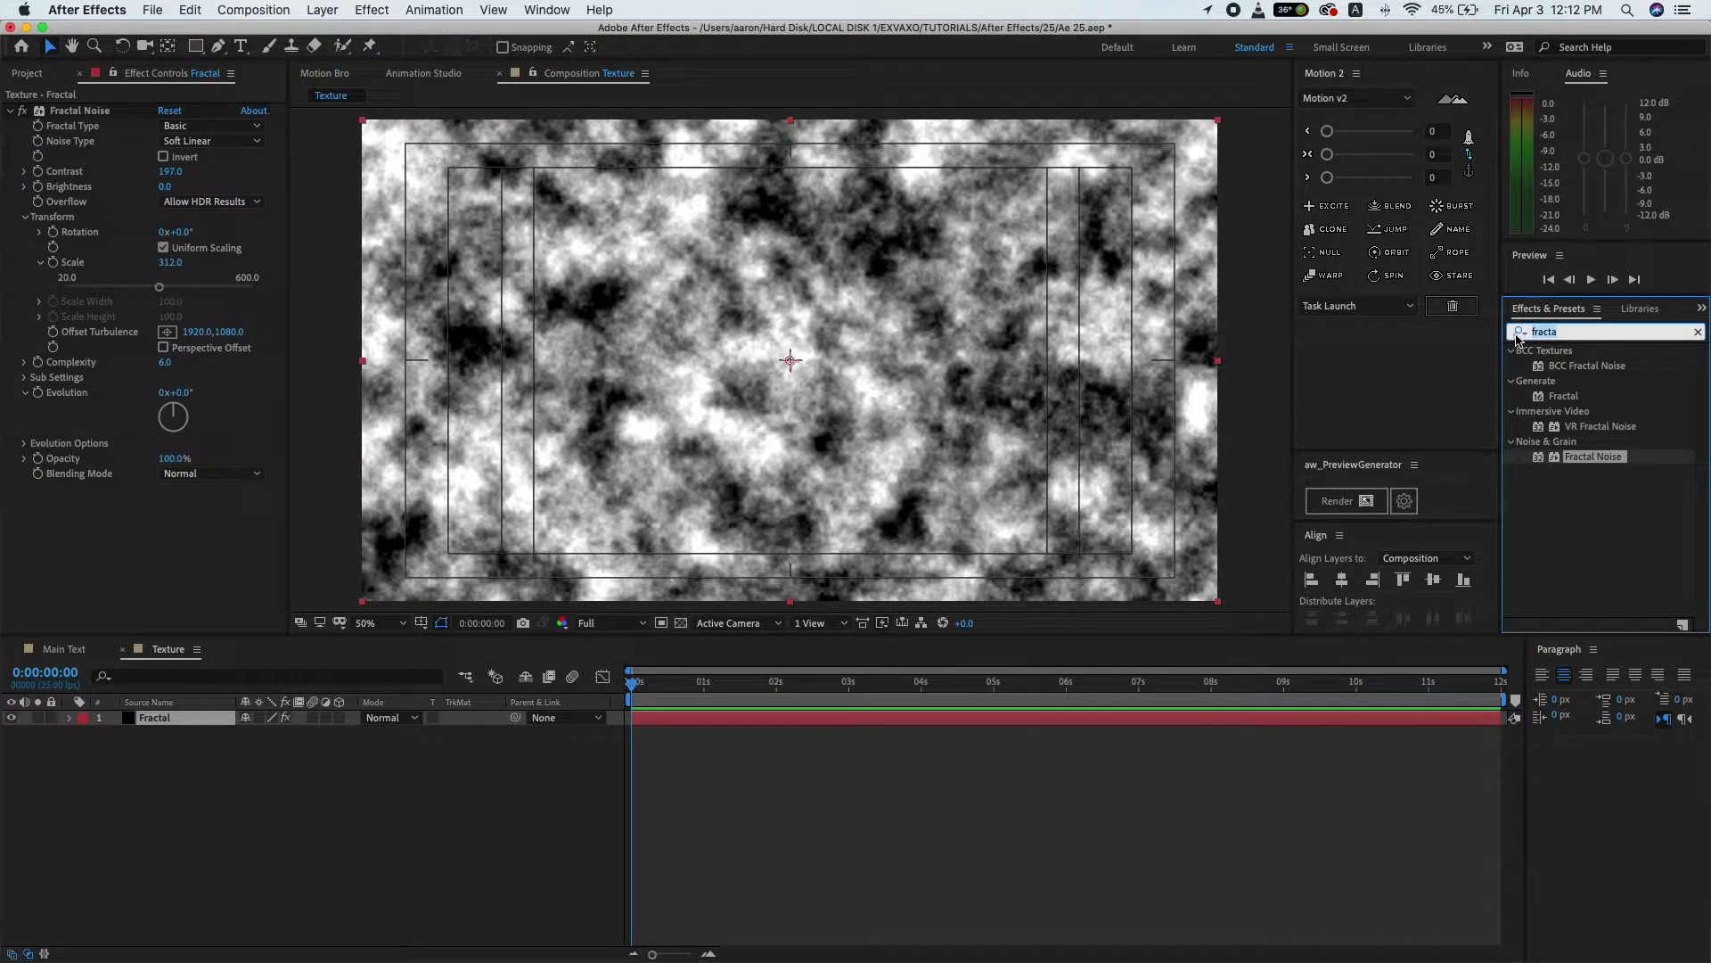
pyautogui.write('tur')
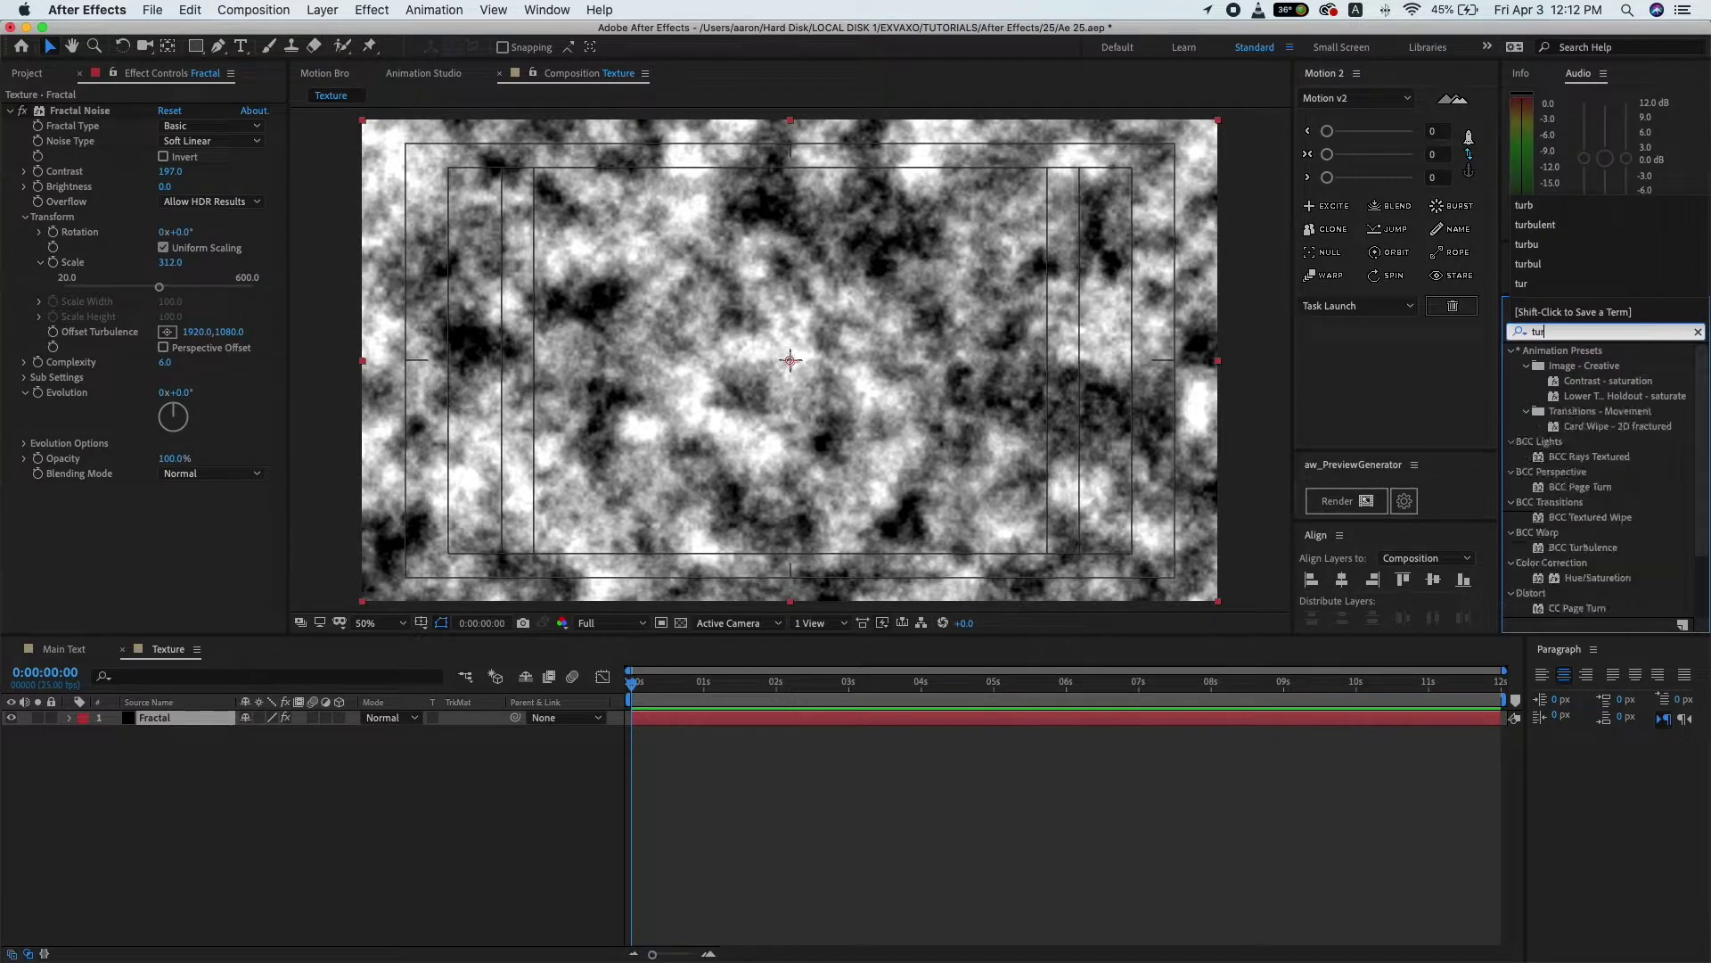
pyautogui.write('b')
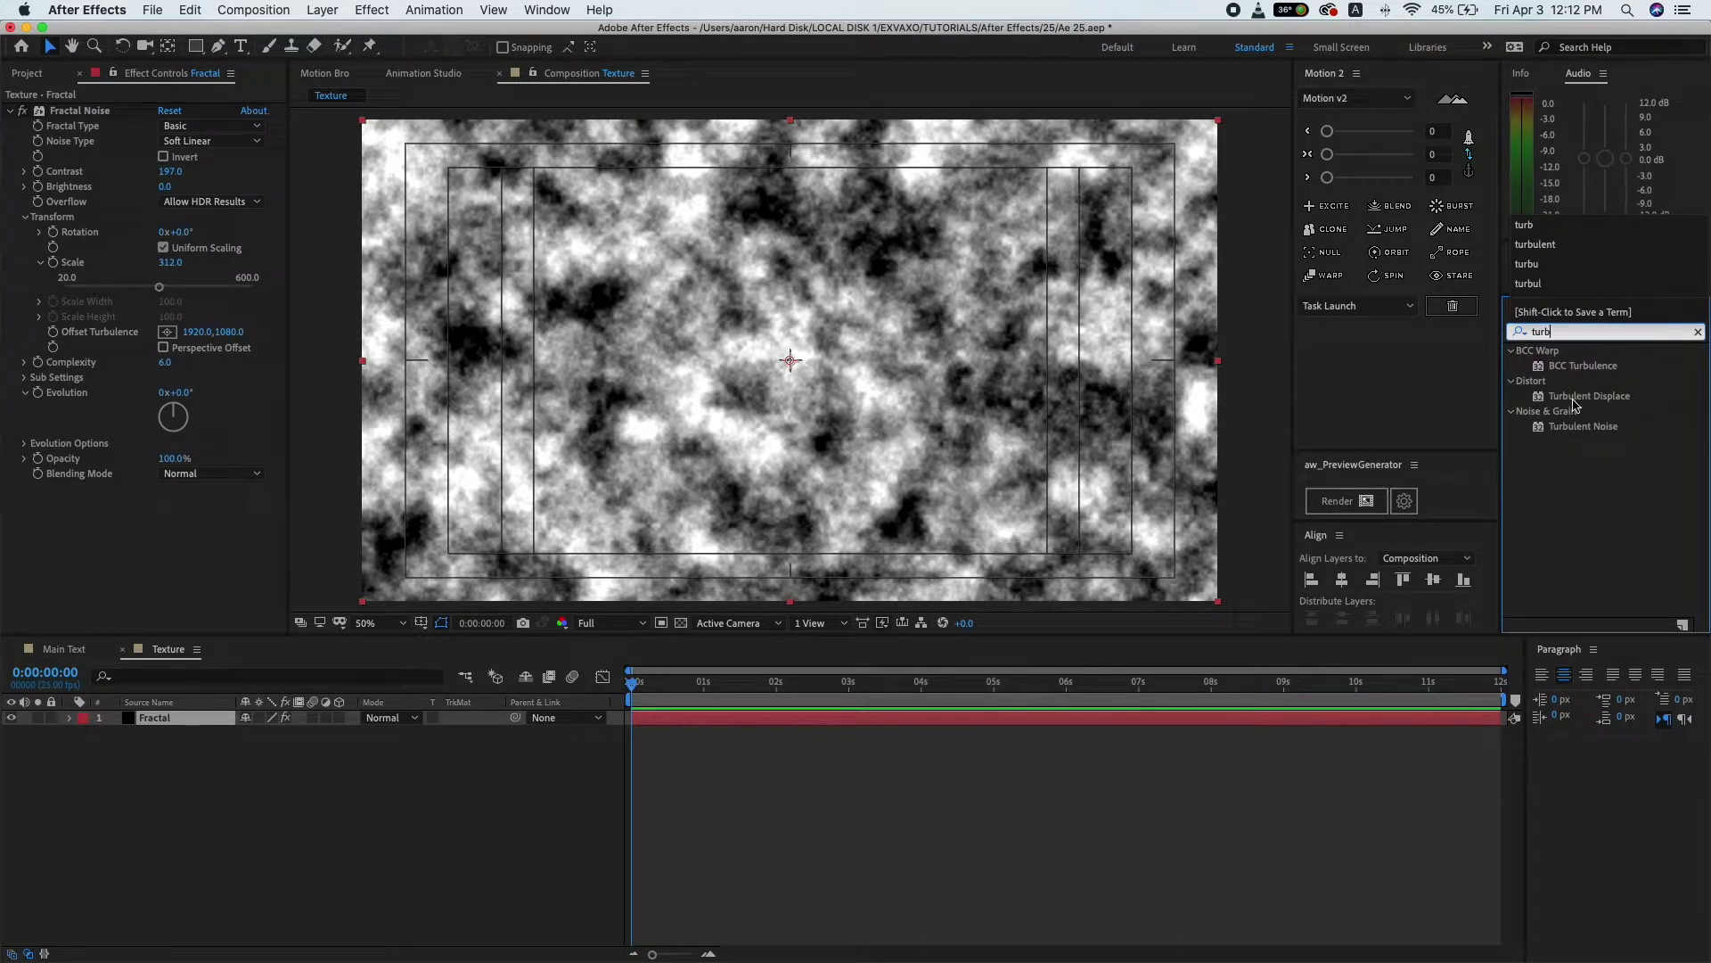
pyautogui.moveTo(1573, 404); pyautogui.dragTo(169, 722)
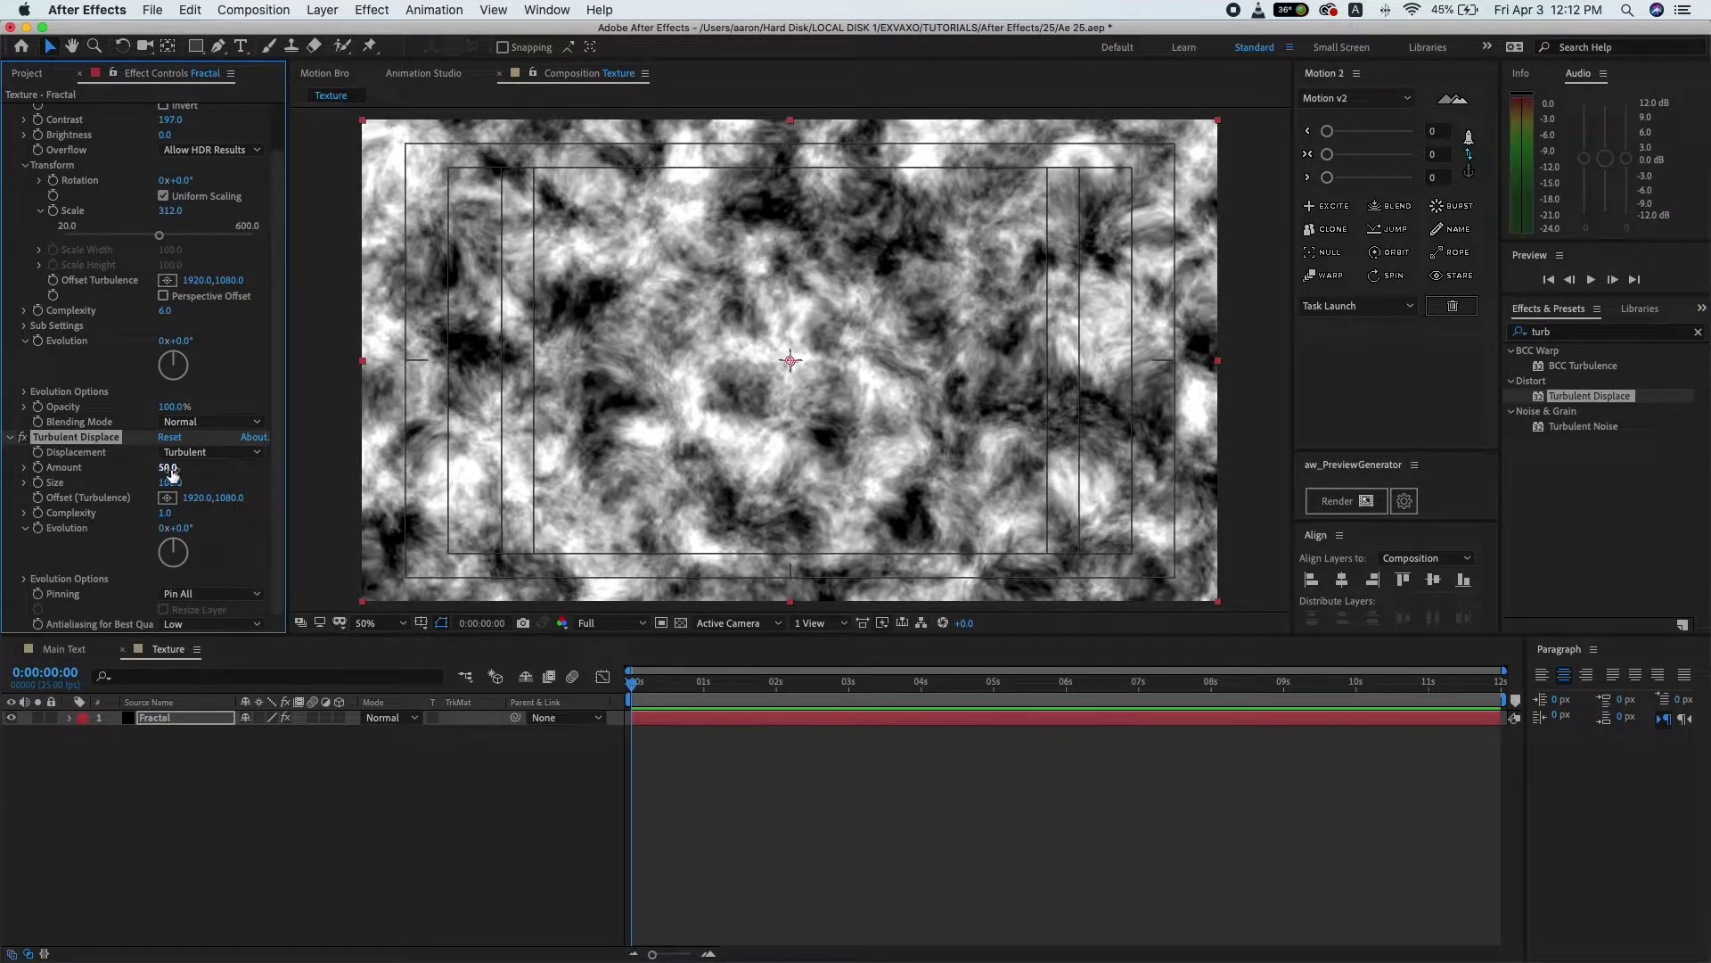
pyautogui.moveTo(167, 468); pyautogui.dragTo(567, 476)
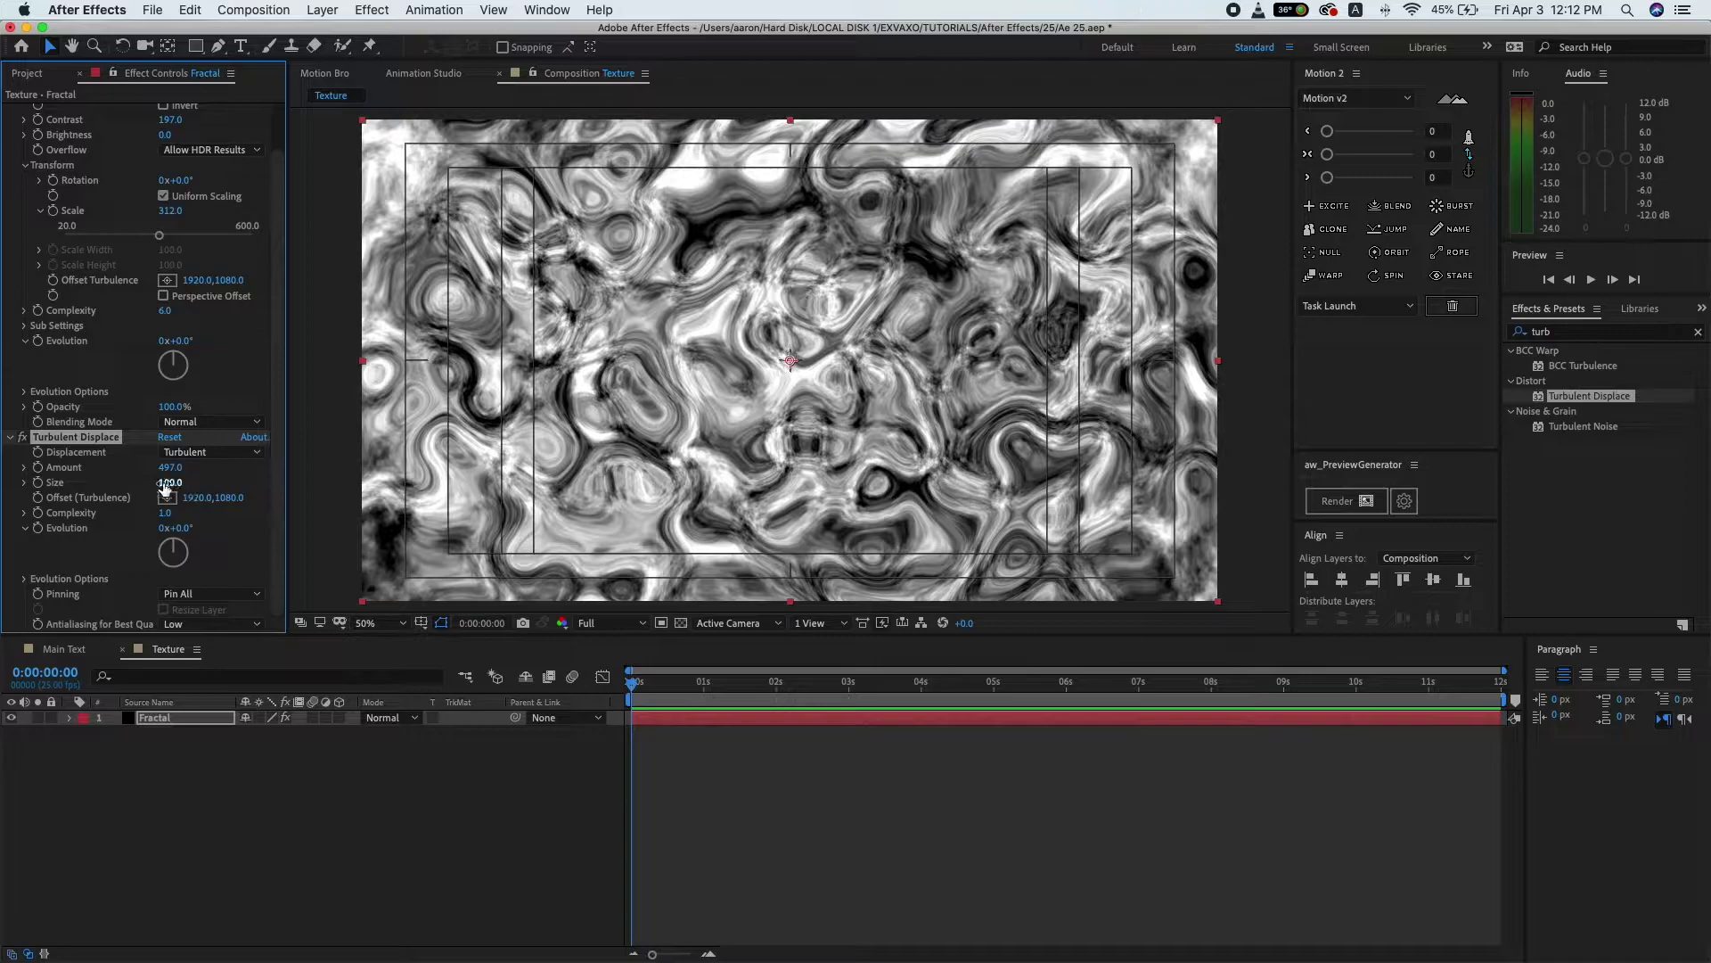
pyautogui.moveTo(170, 482); pyautogui.dragTo(219, 483)
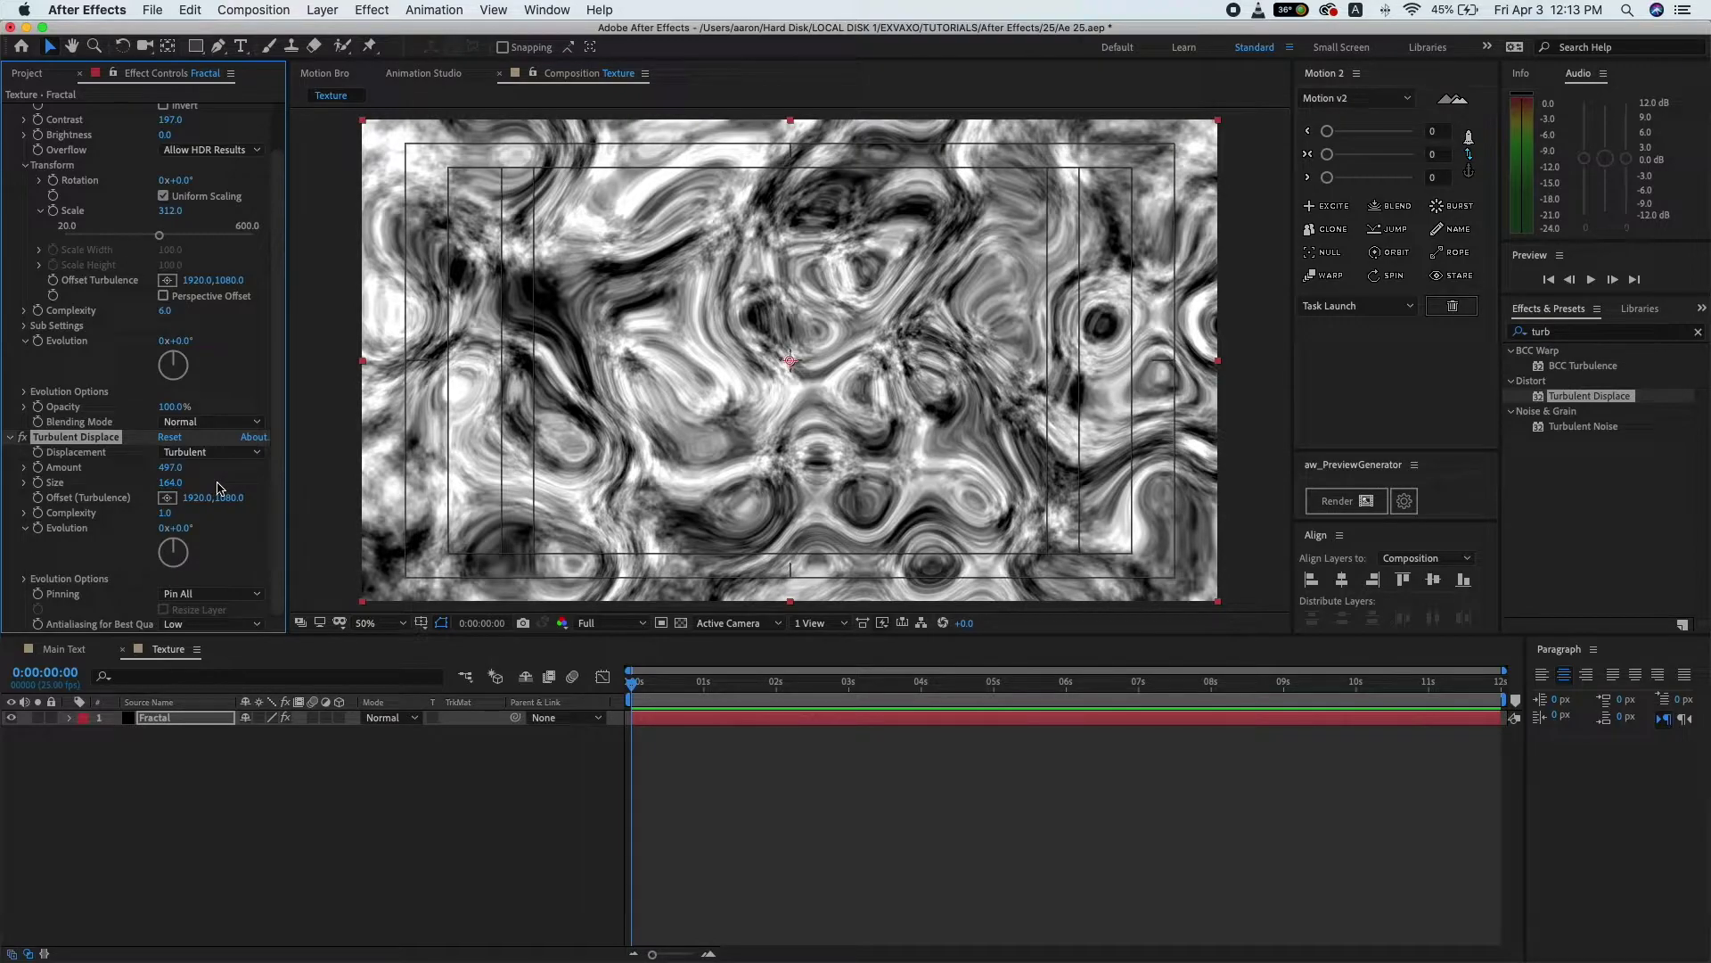
# - Duplicate the Fractal layer using Edit > Duplicate
pyautogui.click(197, 724)
pyautogui.click(190, 9)
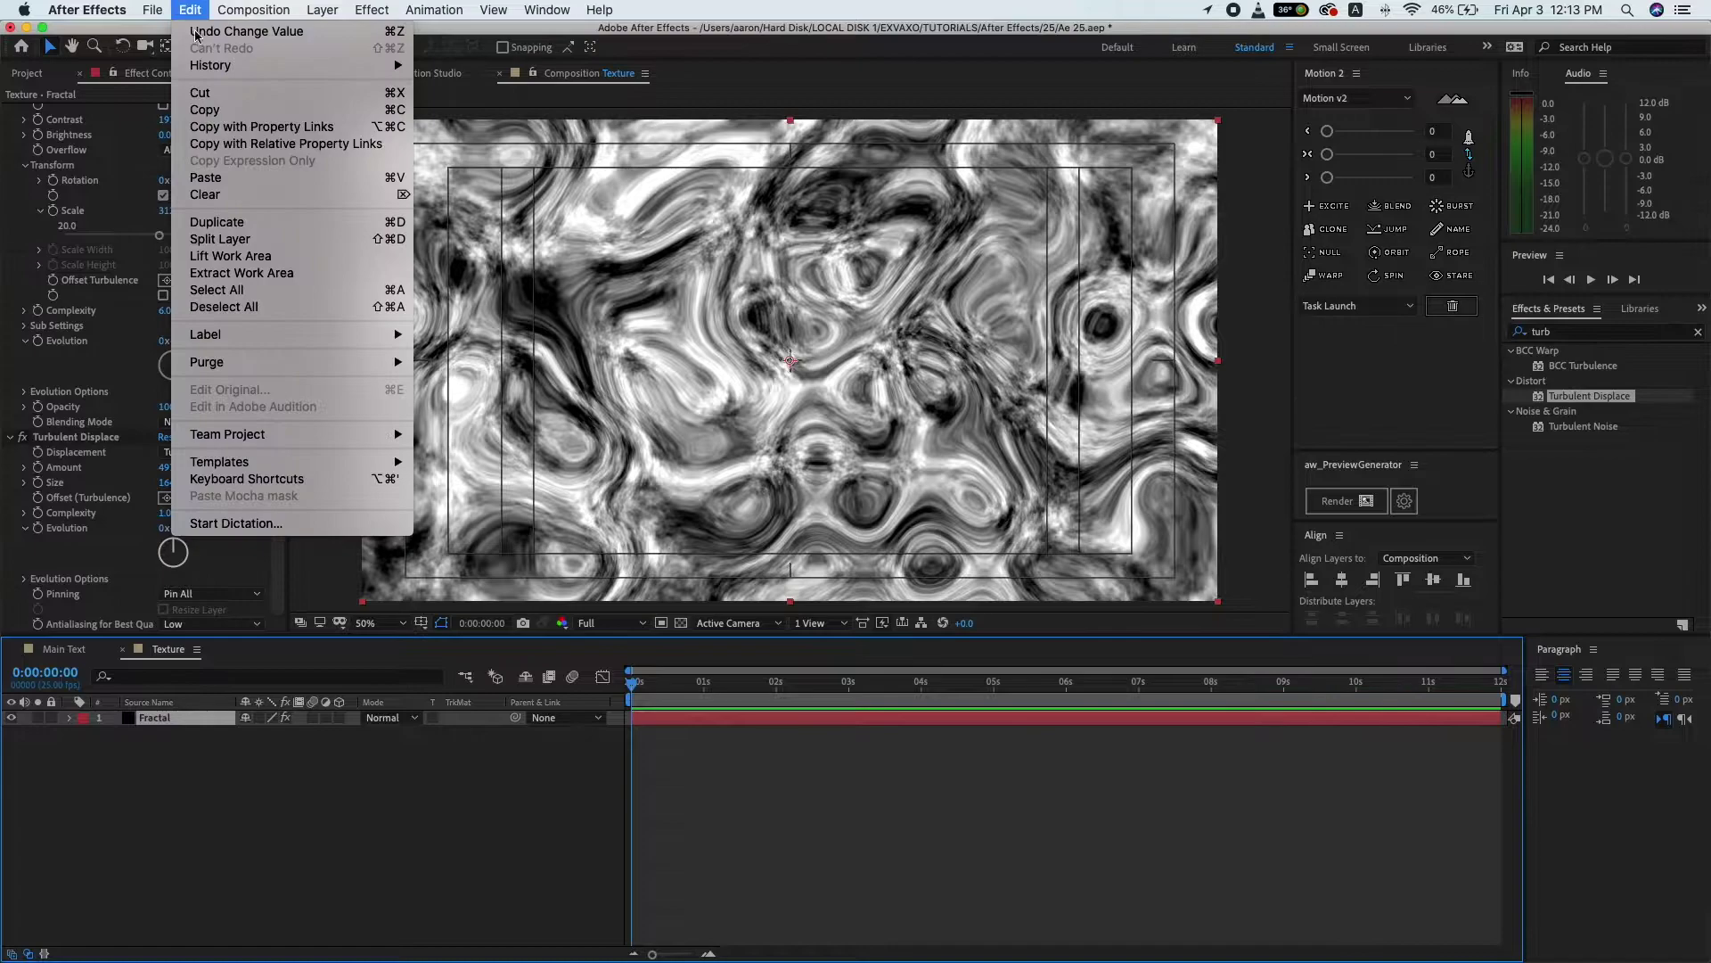
pyautogui.click(253, 229)
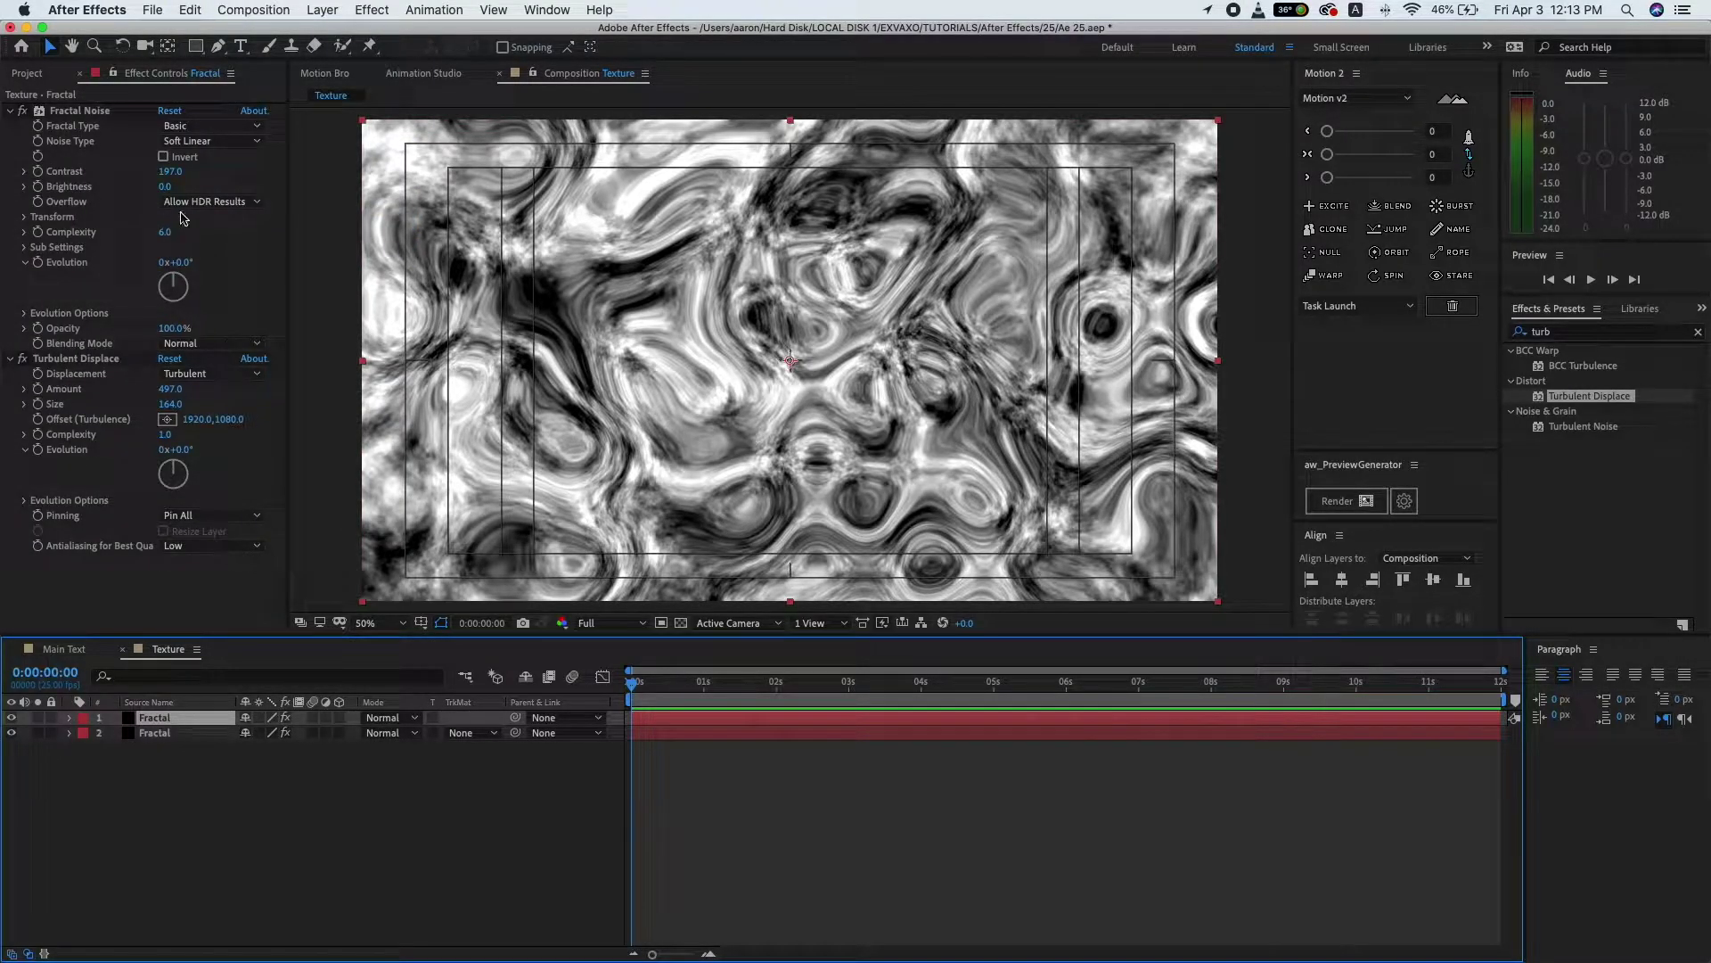
# - Invert the top copy's Fractal Noise with Contrast 893 and Brightness -62
pyautogui.click(163, 158)
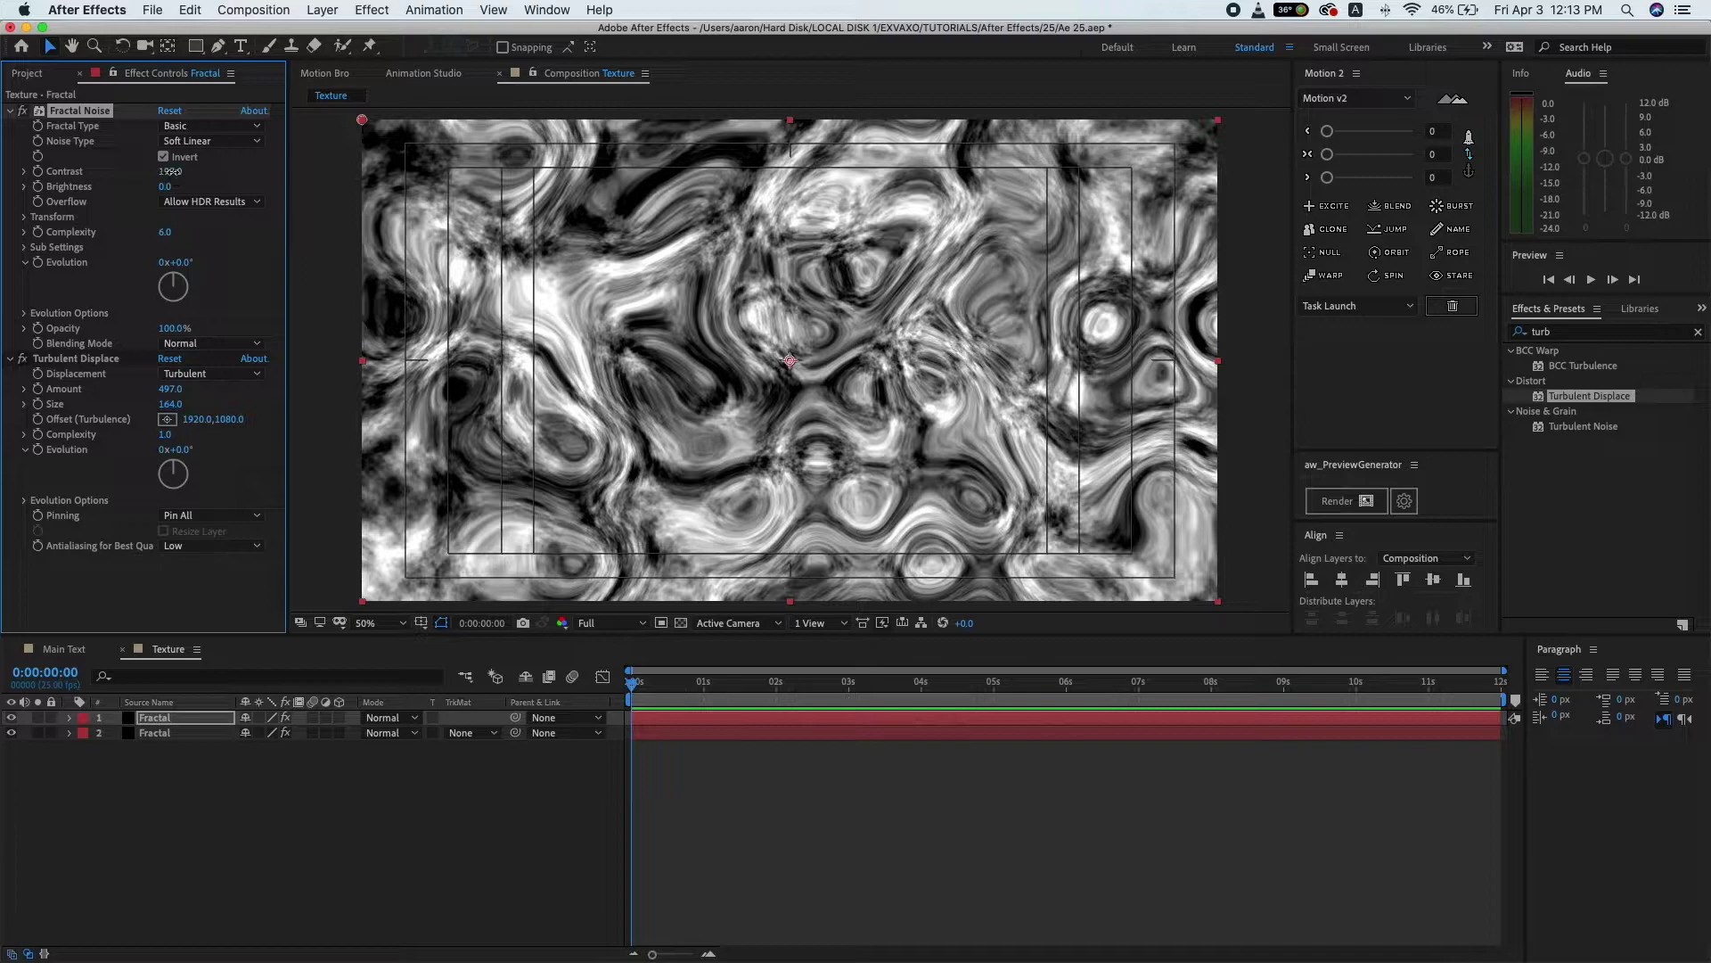
pyautogui.moveTo(513, 177)
pyautogui.mouseDown()
pyautogui.moveTo(855, 196)
pyautogui.moveTo(828, 196)
pyautogui.mouseUp()
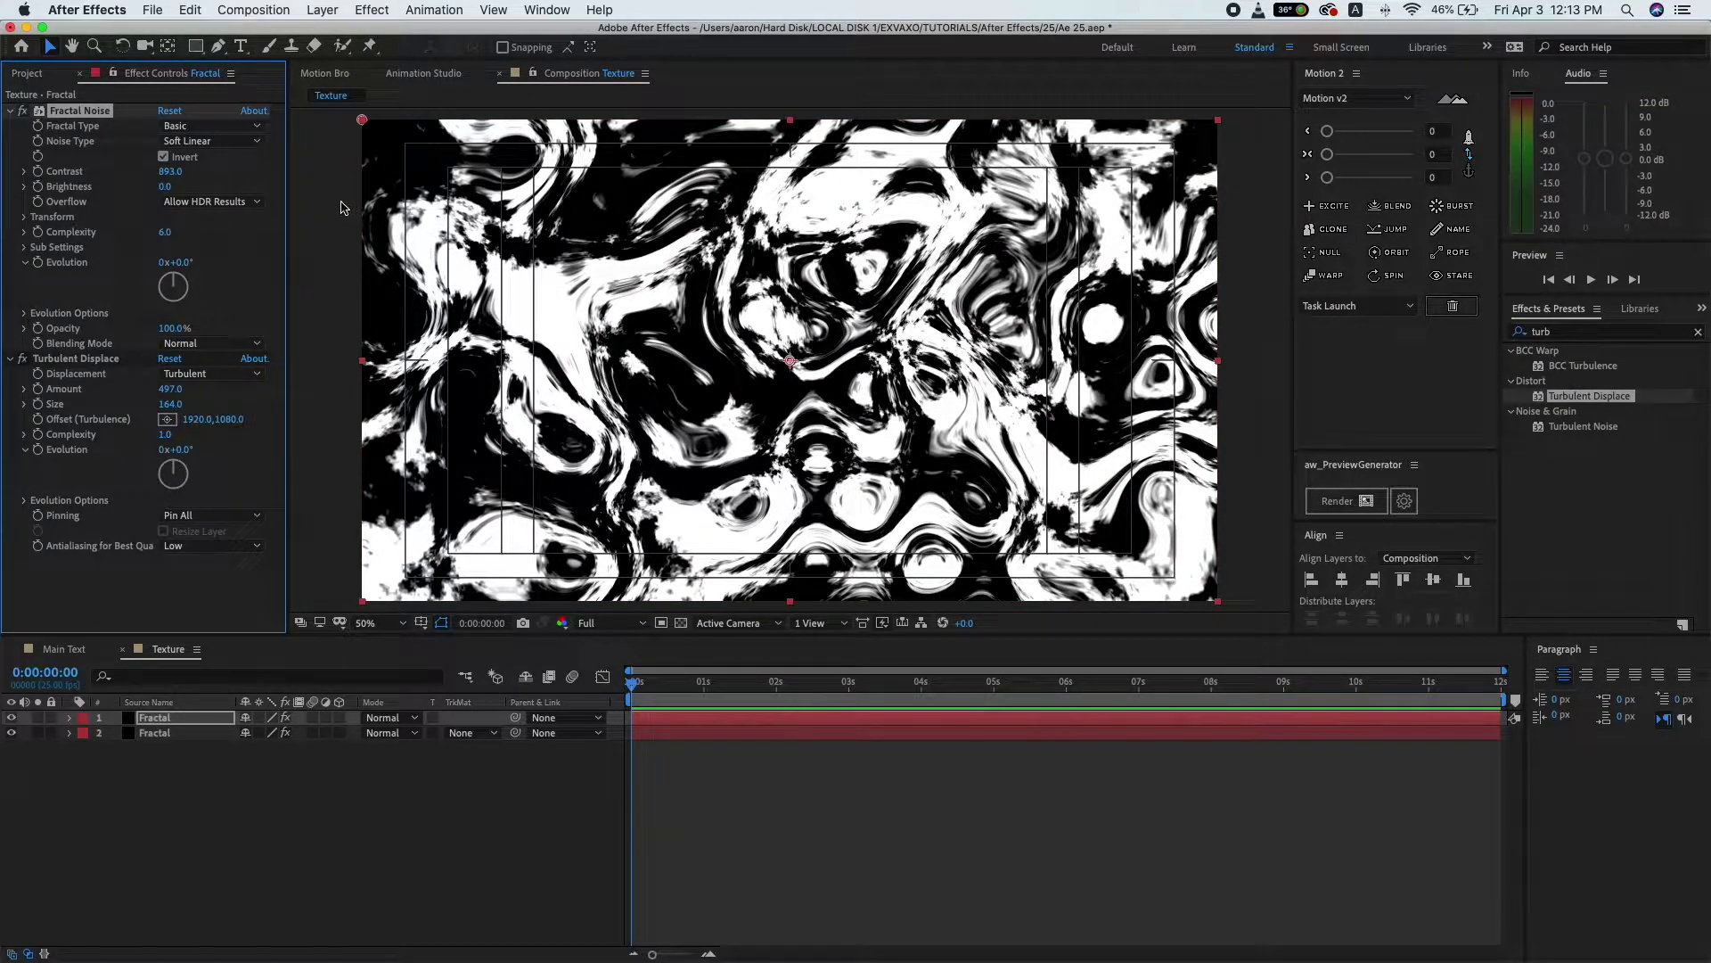
pyautogui.moveTo(162, 187); pyautogui.dragTo(110, 187)
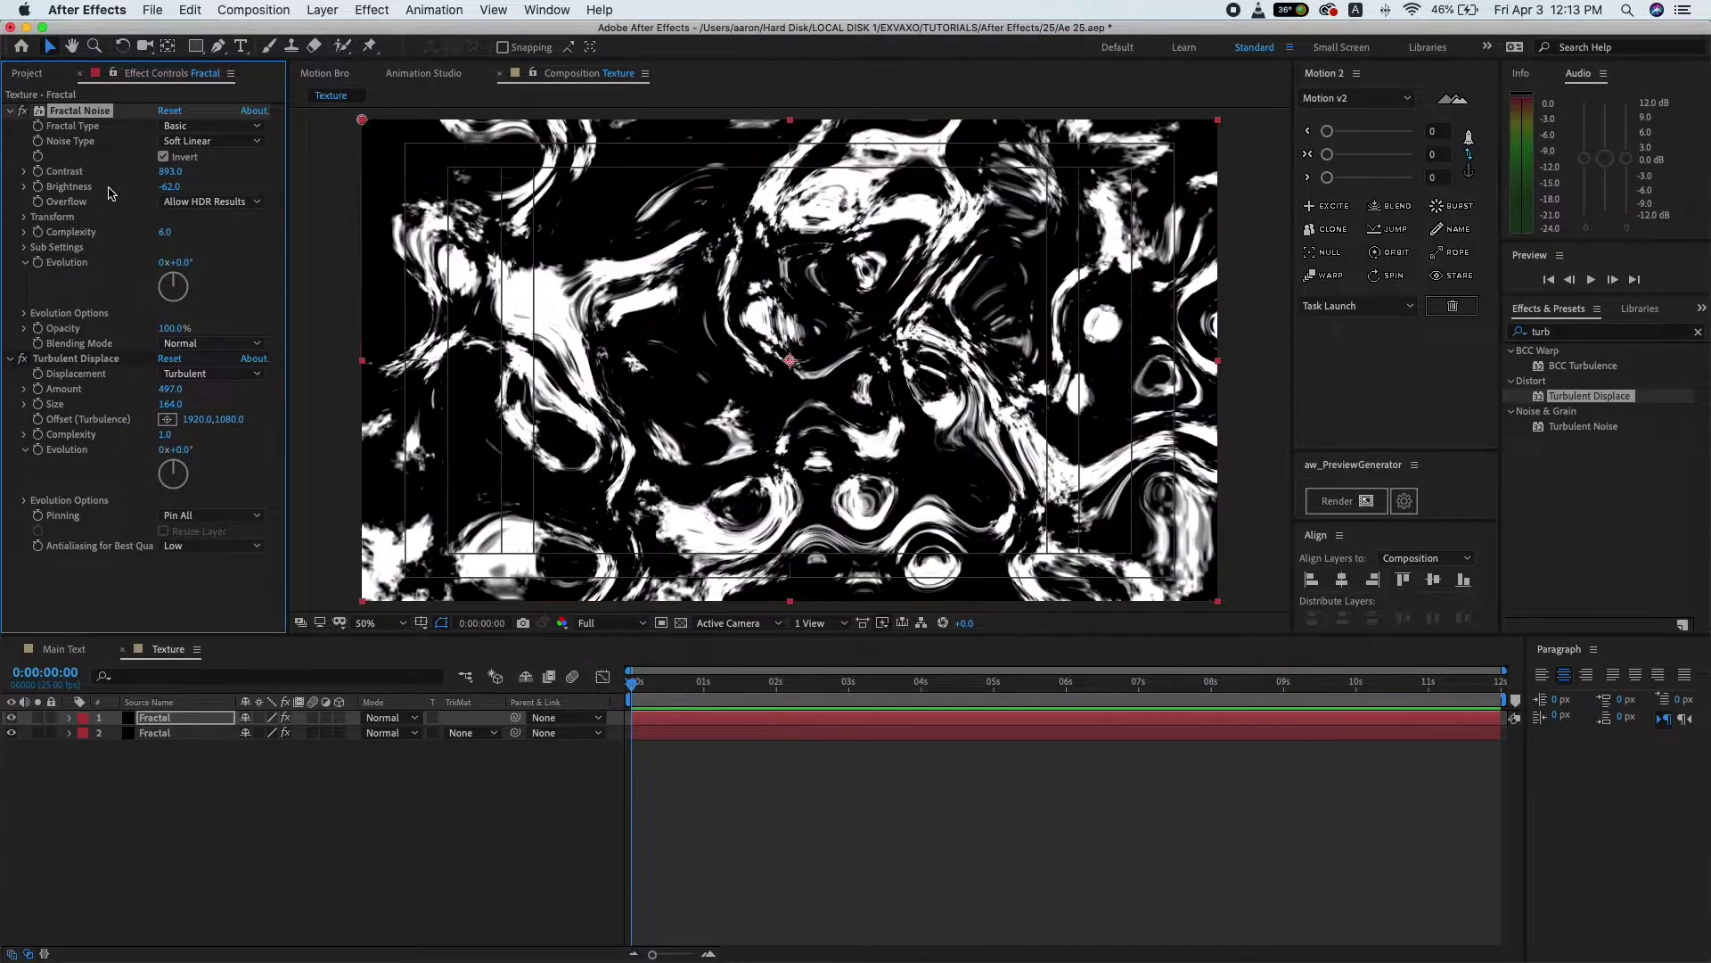
pyautogui.click(24, 217)
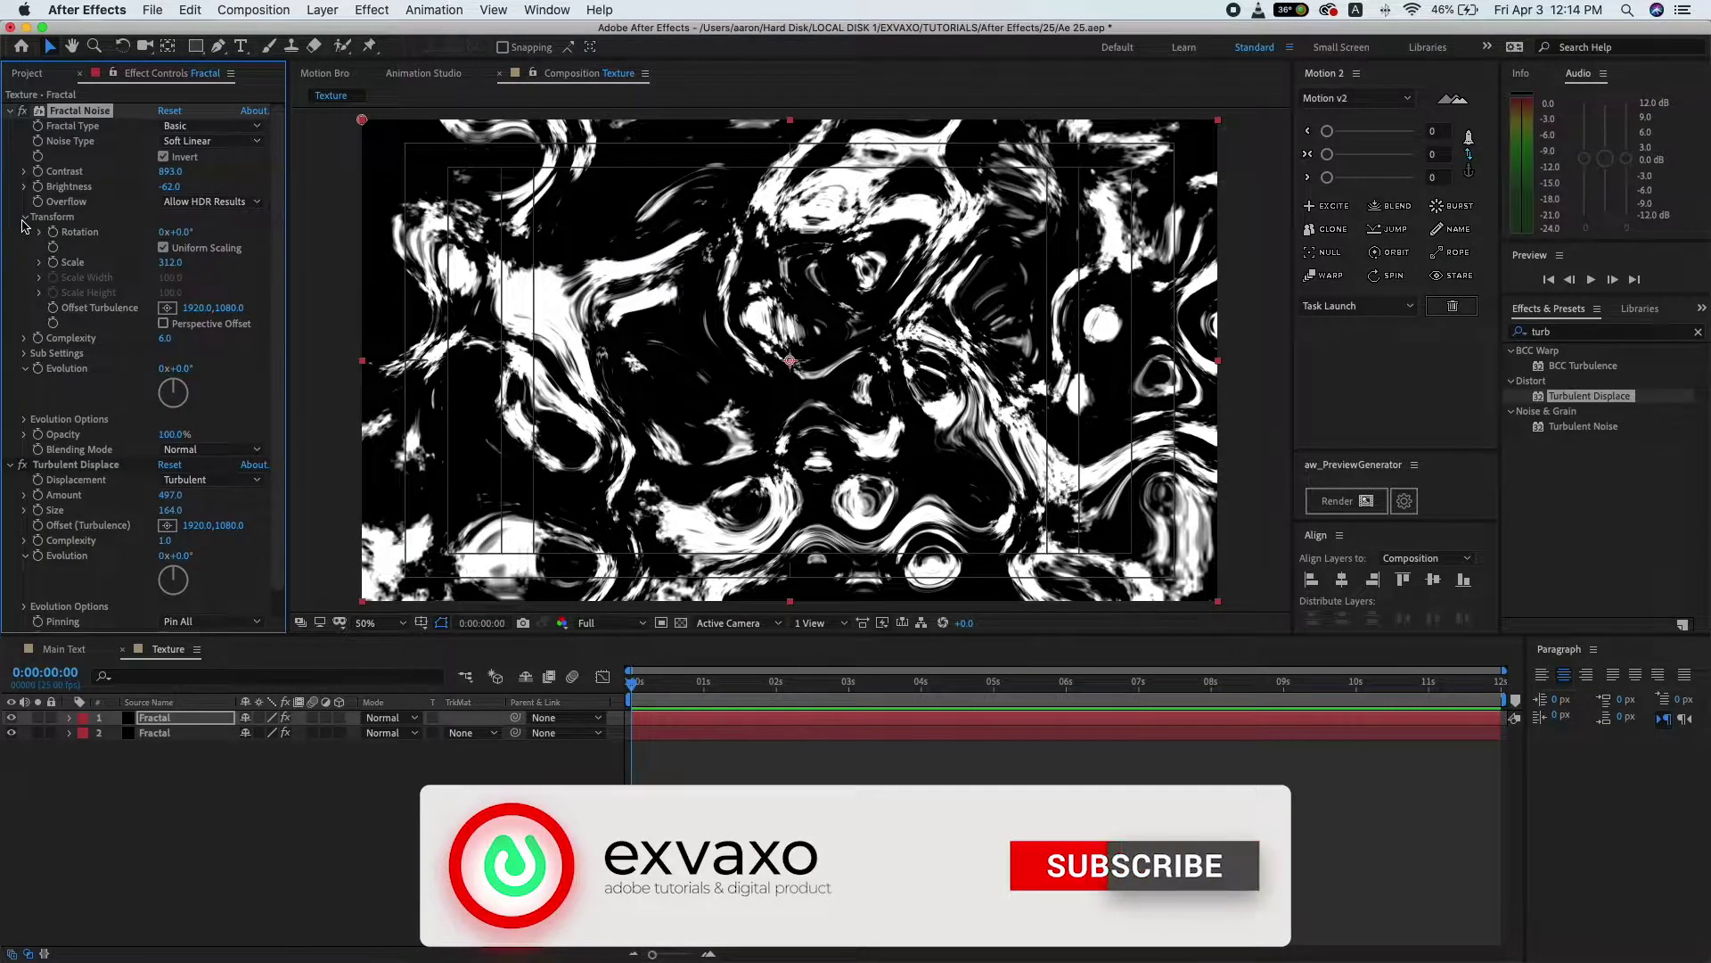
# - Turn off Uniform Scaling, set Scale Width to 434.3 with Height at 100, and expand layer 1's effects
pyautogui.click(164, 248)
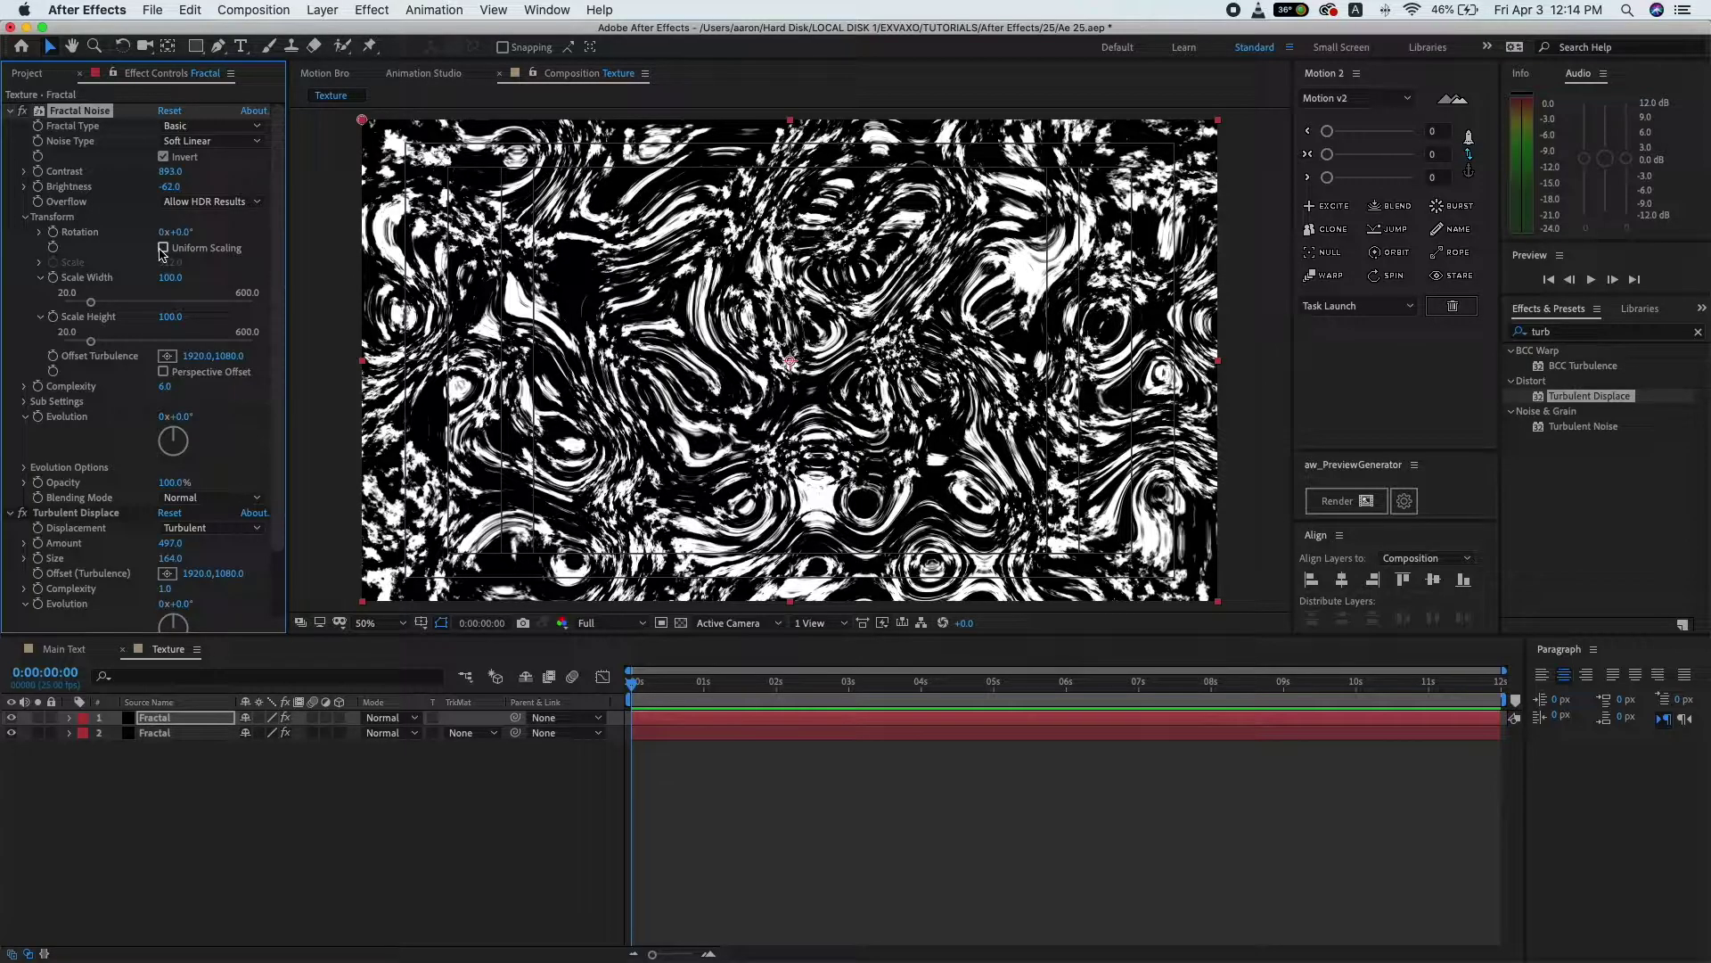
pyautogui.moveTo(176, 308); pyautogui.dragTo(197, 308)
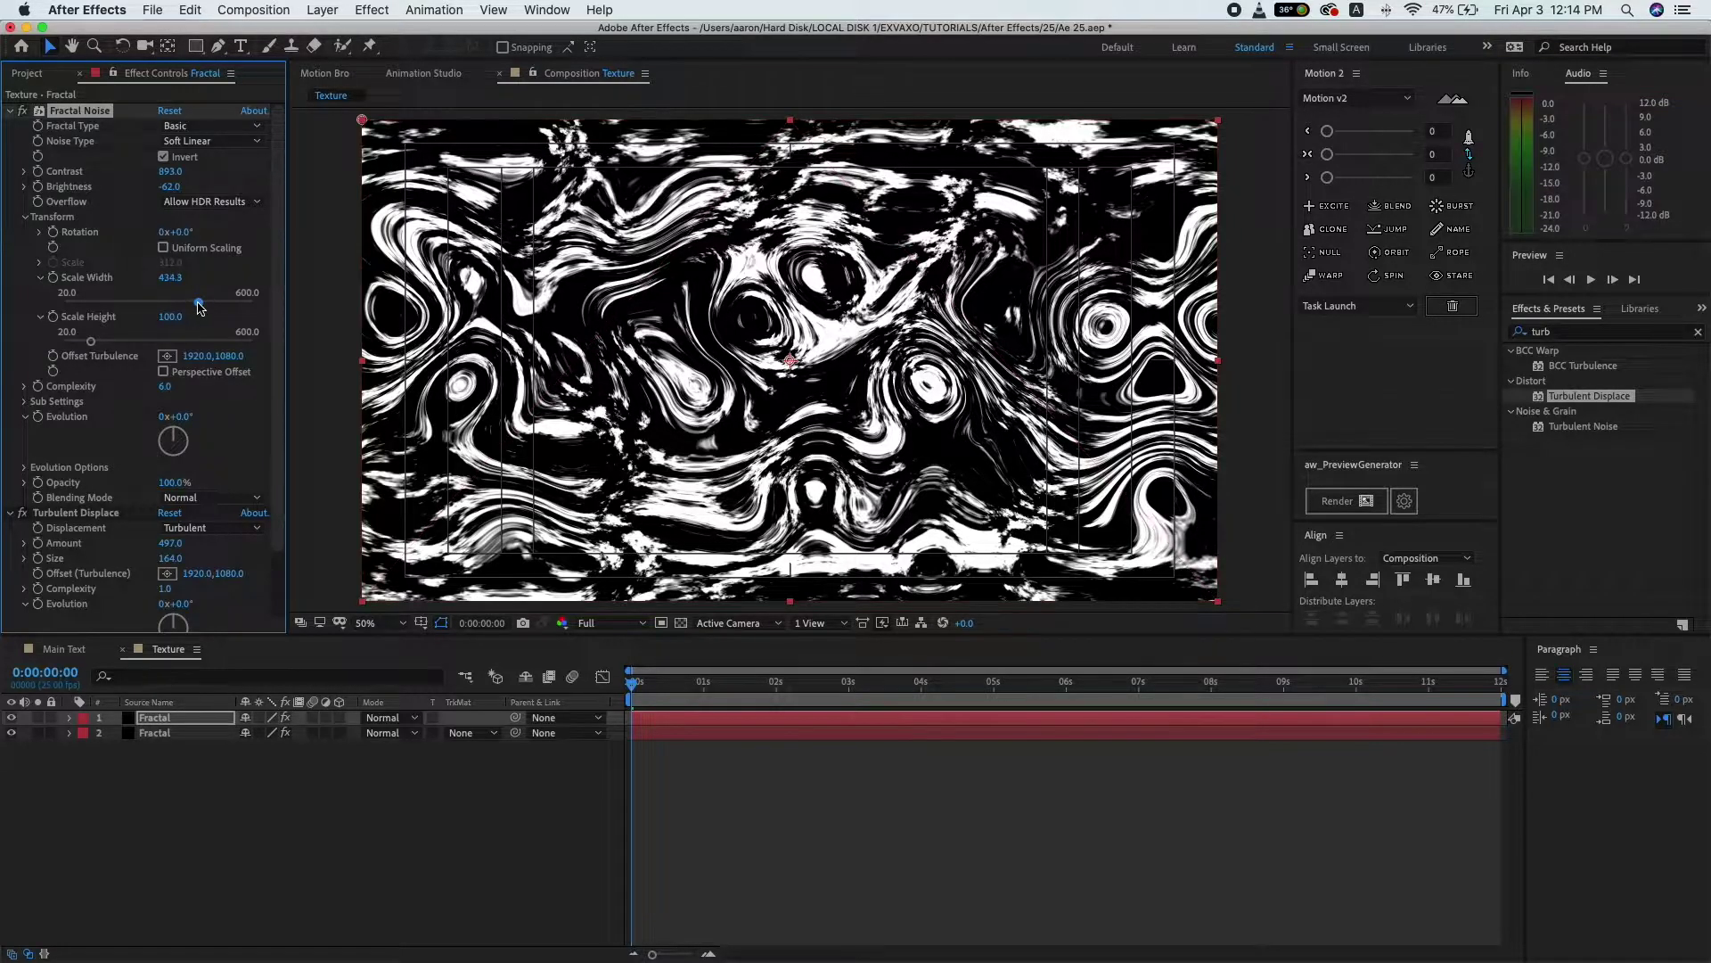
pyautogui.moveTo(197, 309); pyautogui.dragTo(198, 308)
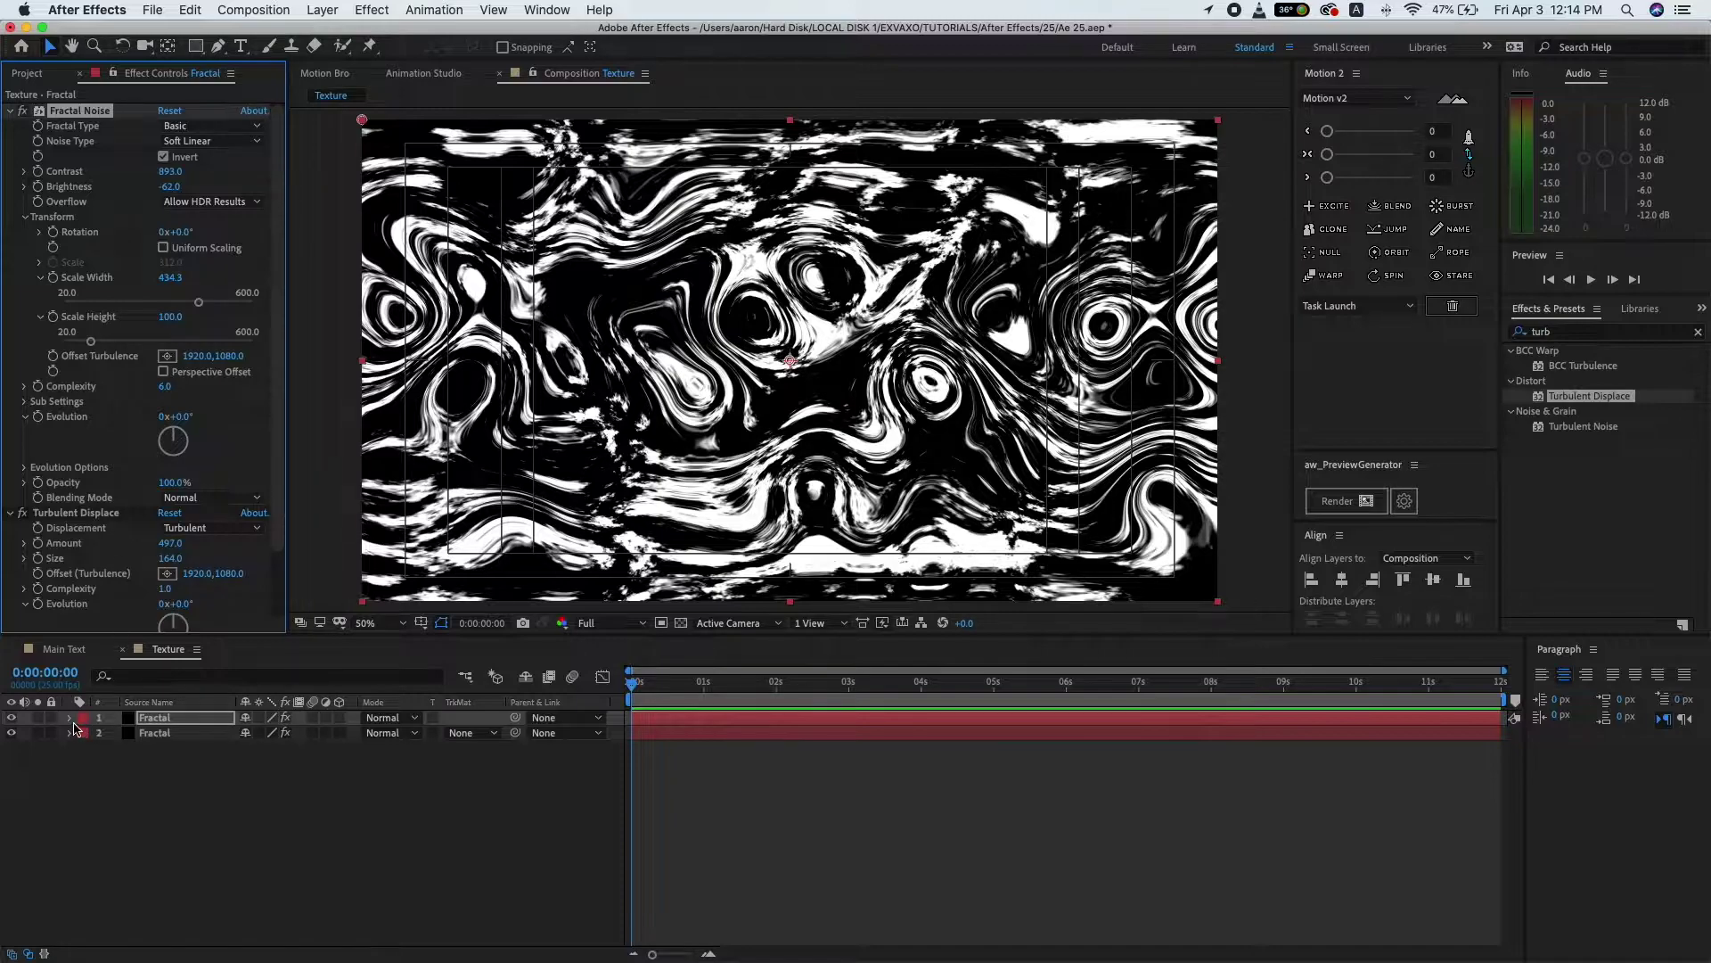
pyautogui.click(69, 718)
pyautogui.click(87, 735)
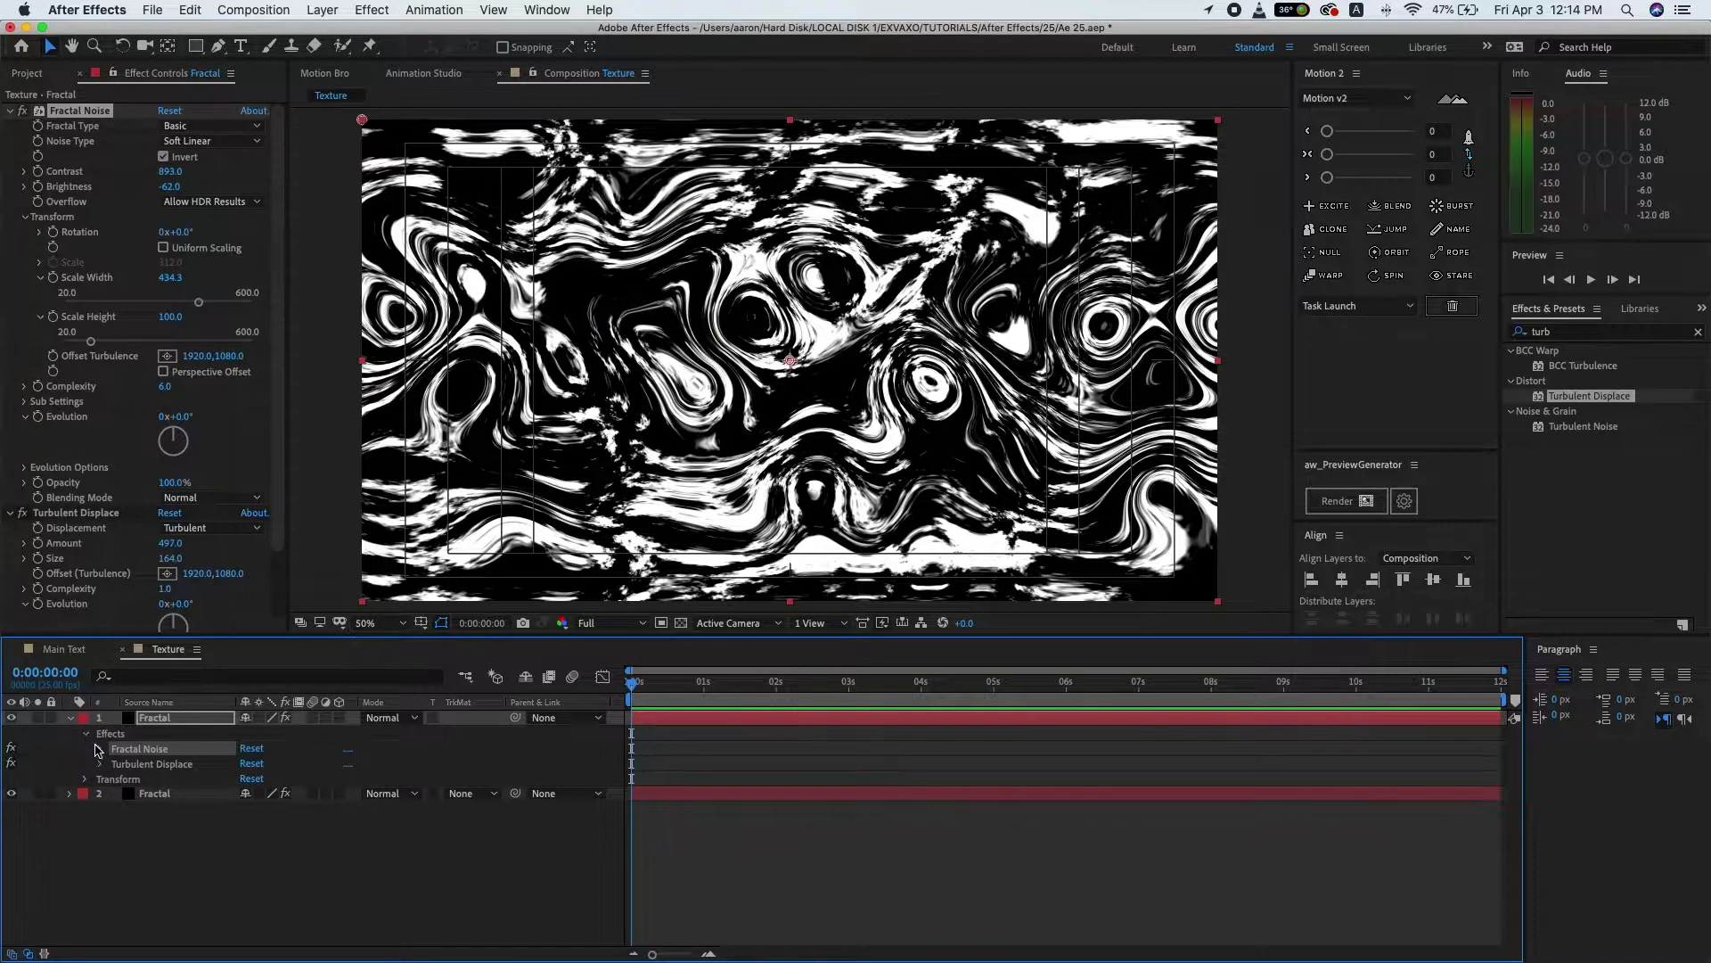
# - Keyframe Offset Turbulence from 1920,1080 at 0s to 2920,1080 at the last frame
pyautogui.click(99, 749)
pyautogui.scroll(-2, 101, 752)
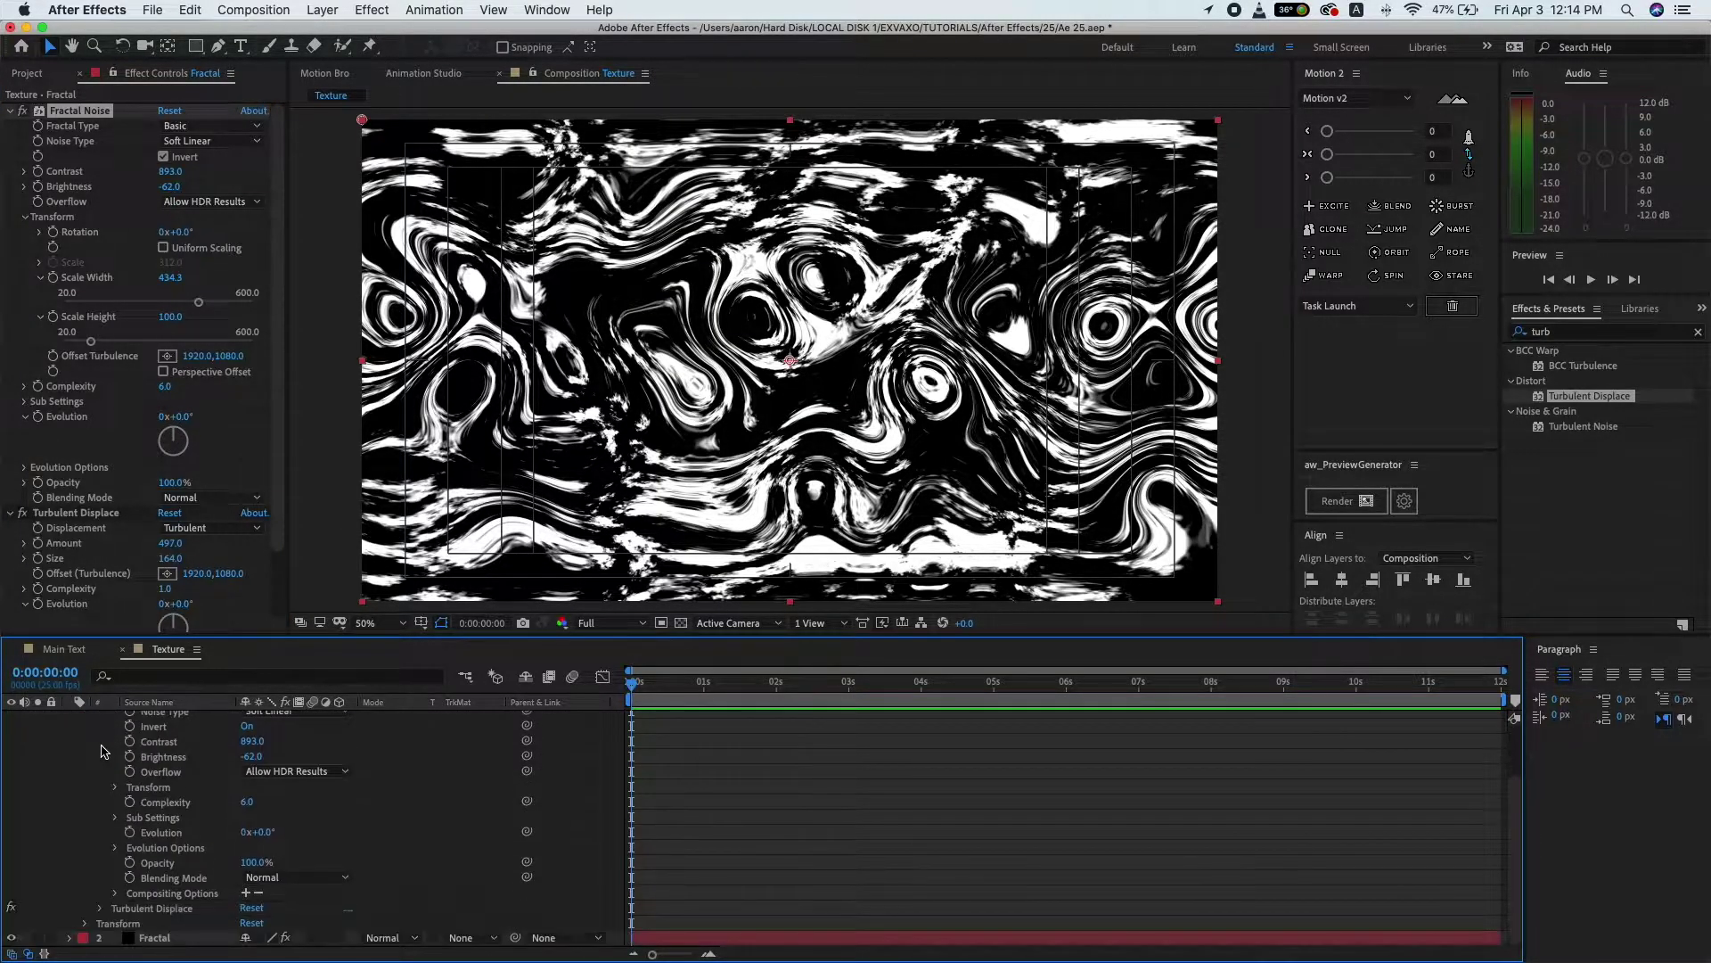
pyautogui.click(115, 788)
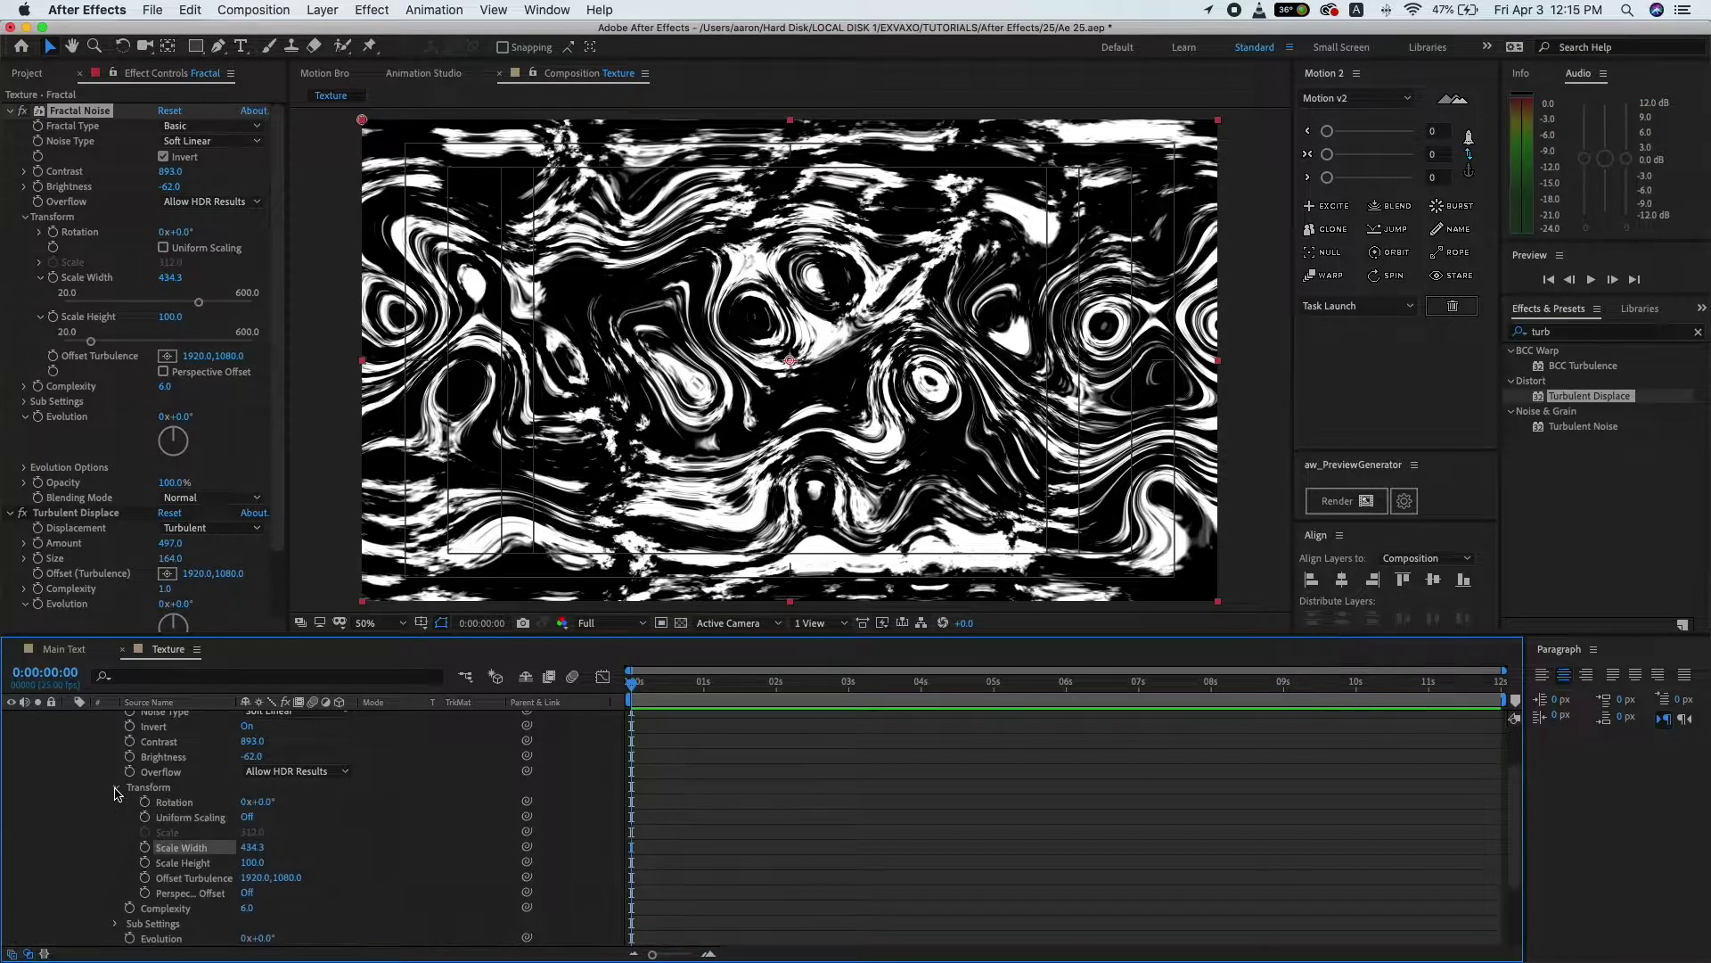
pyautogui.scroll(-2, 111, 804)
pyautogui.click(144, 833)
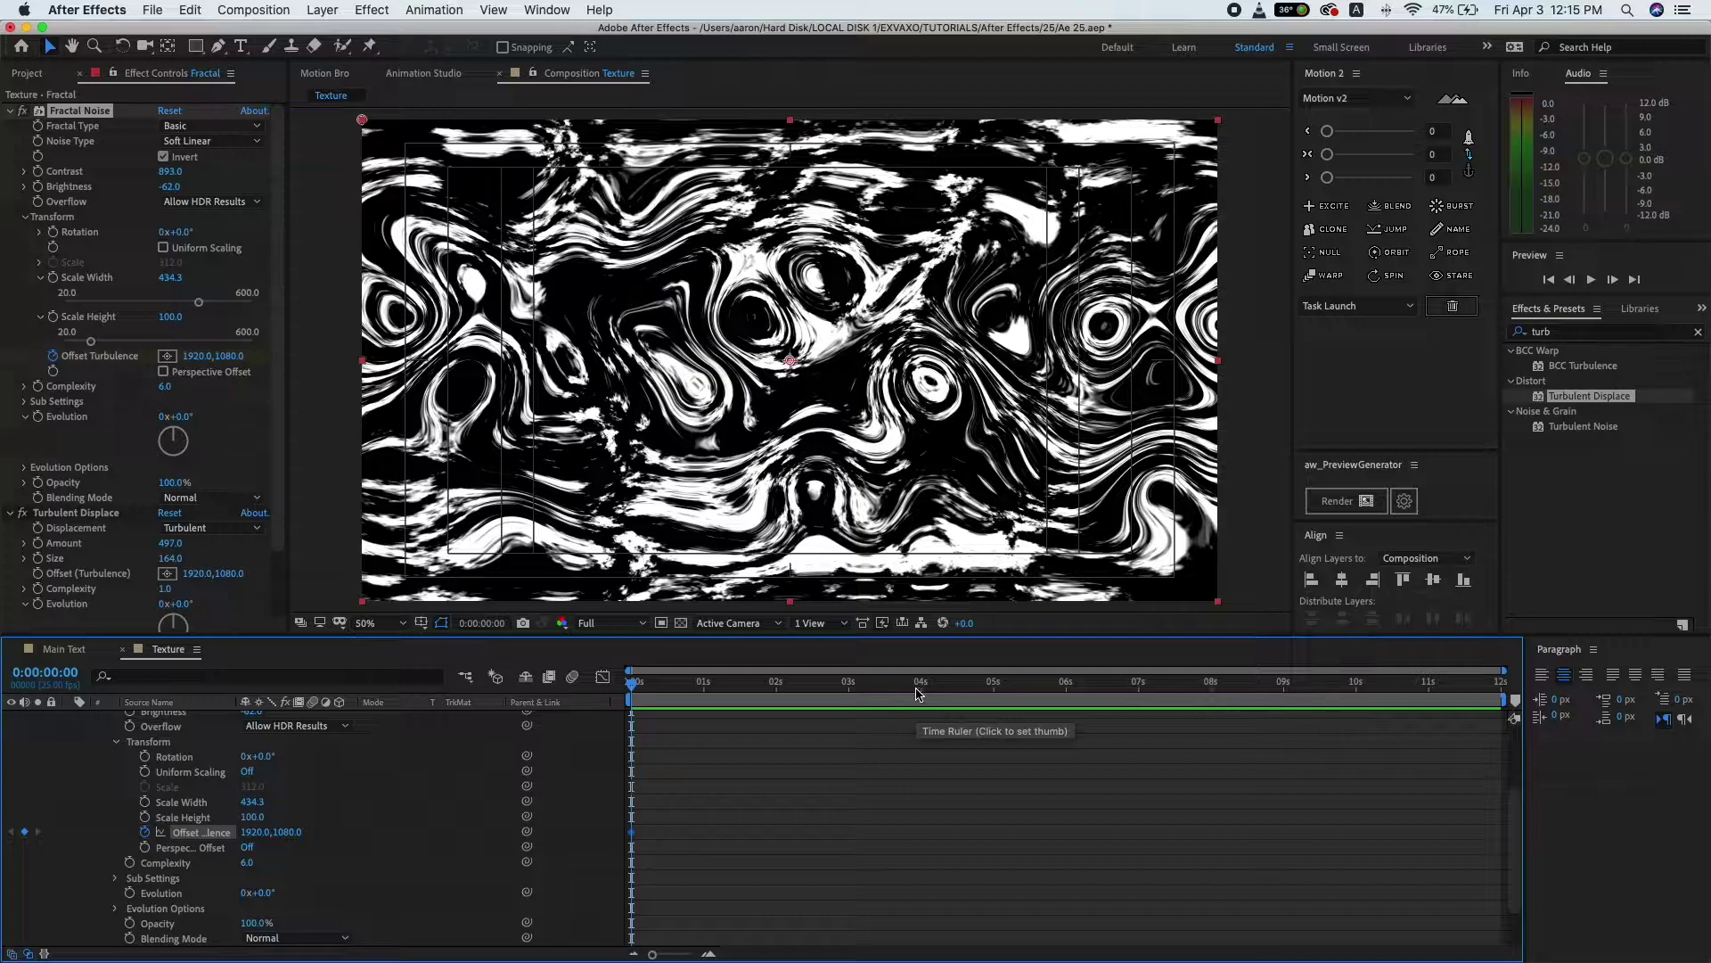
pyautogui.moveTo(901, 689); pyautogui.dragTo(1542, 691)
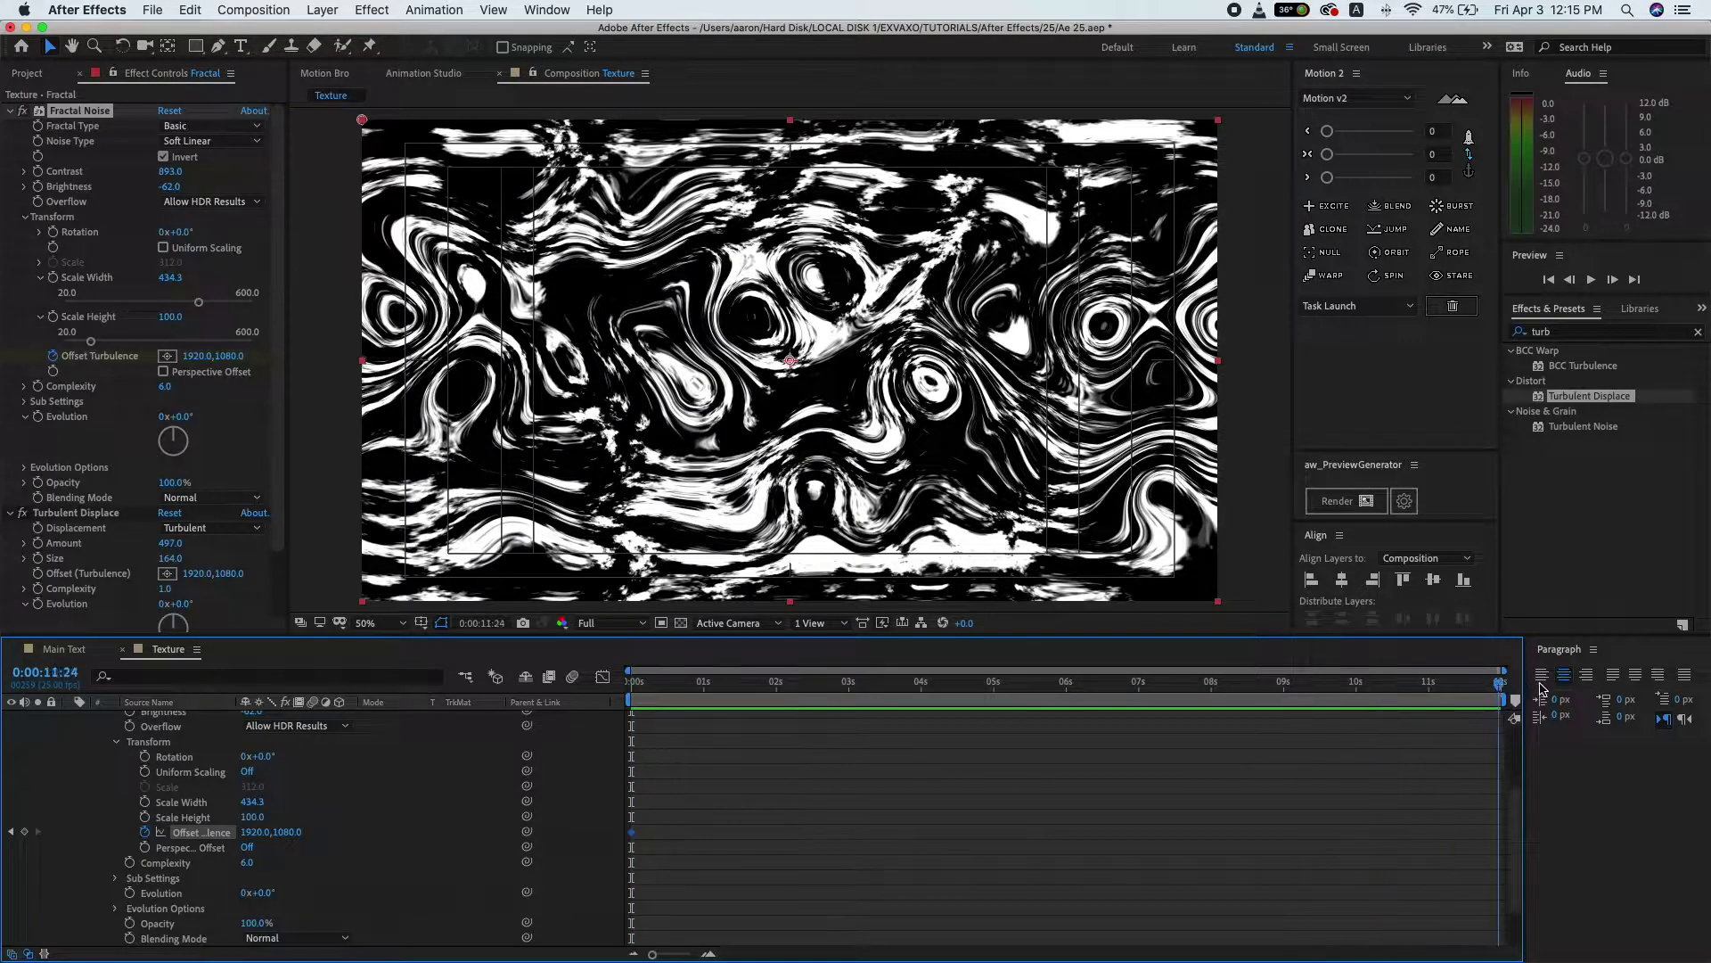
pyautogui.click(255, 832)
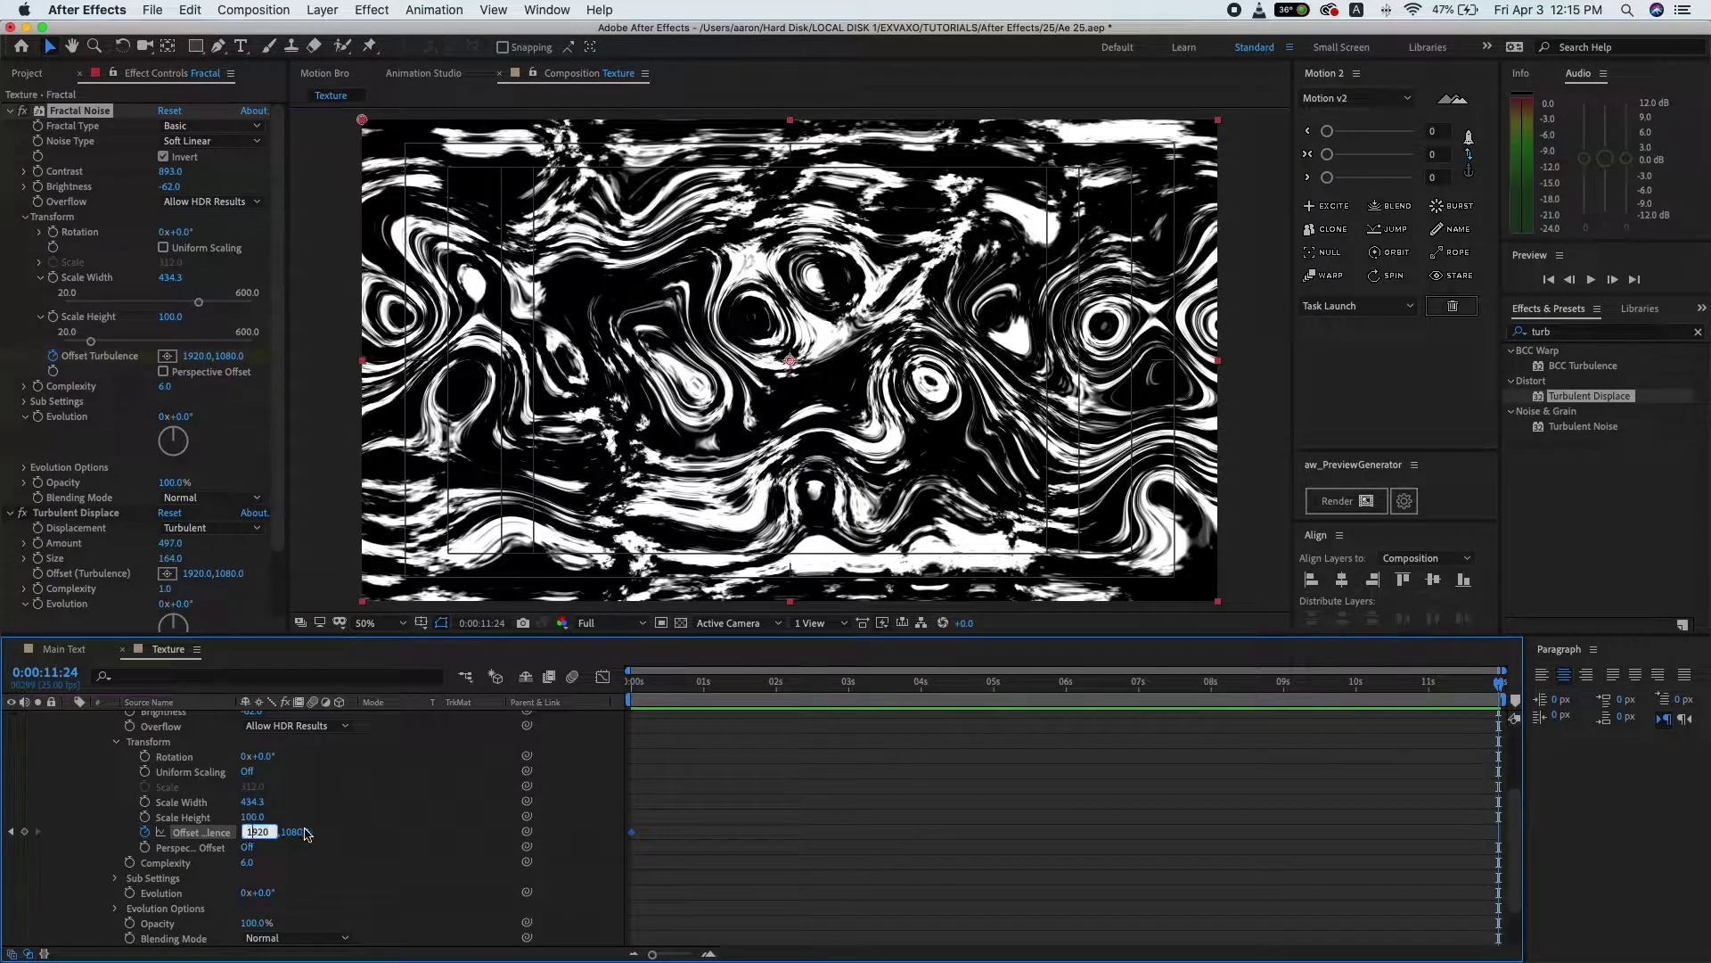
pyautogui.write('920')
pyautogui.write('2920')
pyautogui.press('Return')
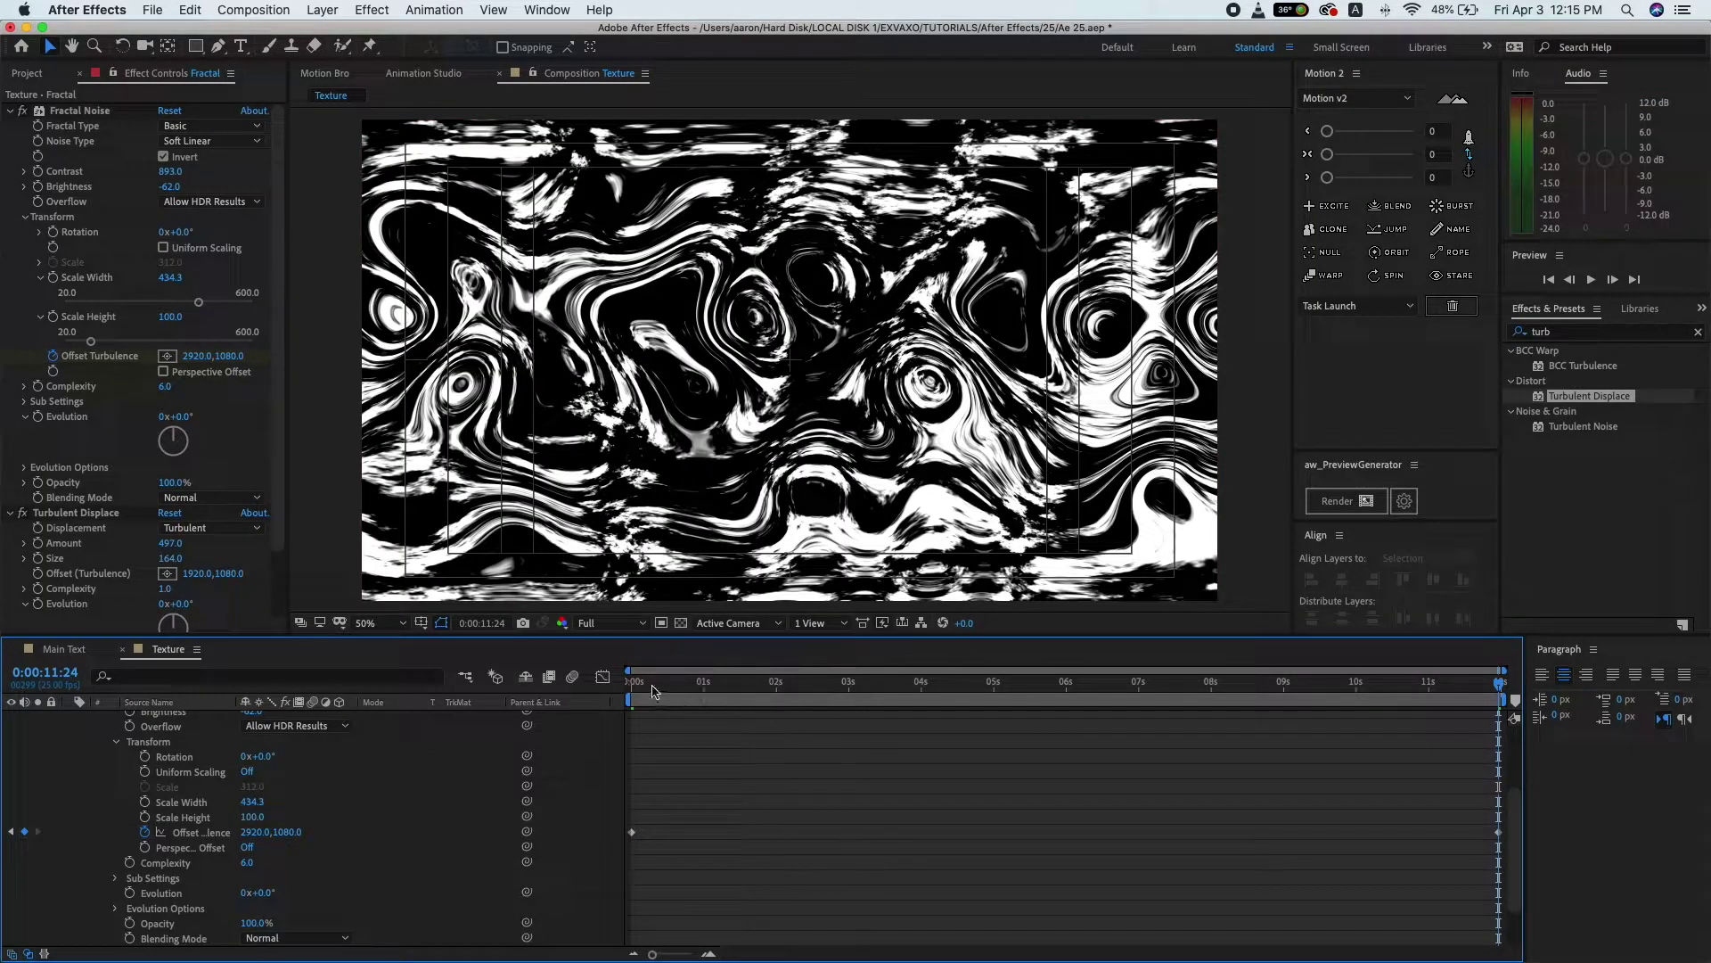
# - Switch the preview resolution to Third and scrub to check the noise drift
pyautogui.click(624, 623)
pyautogui.click(615, 704)
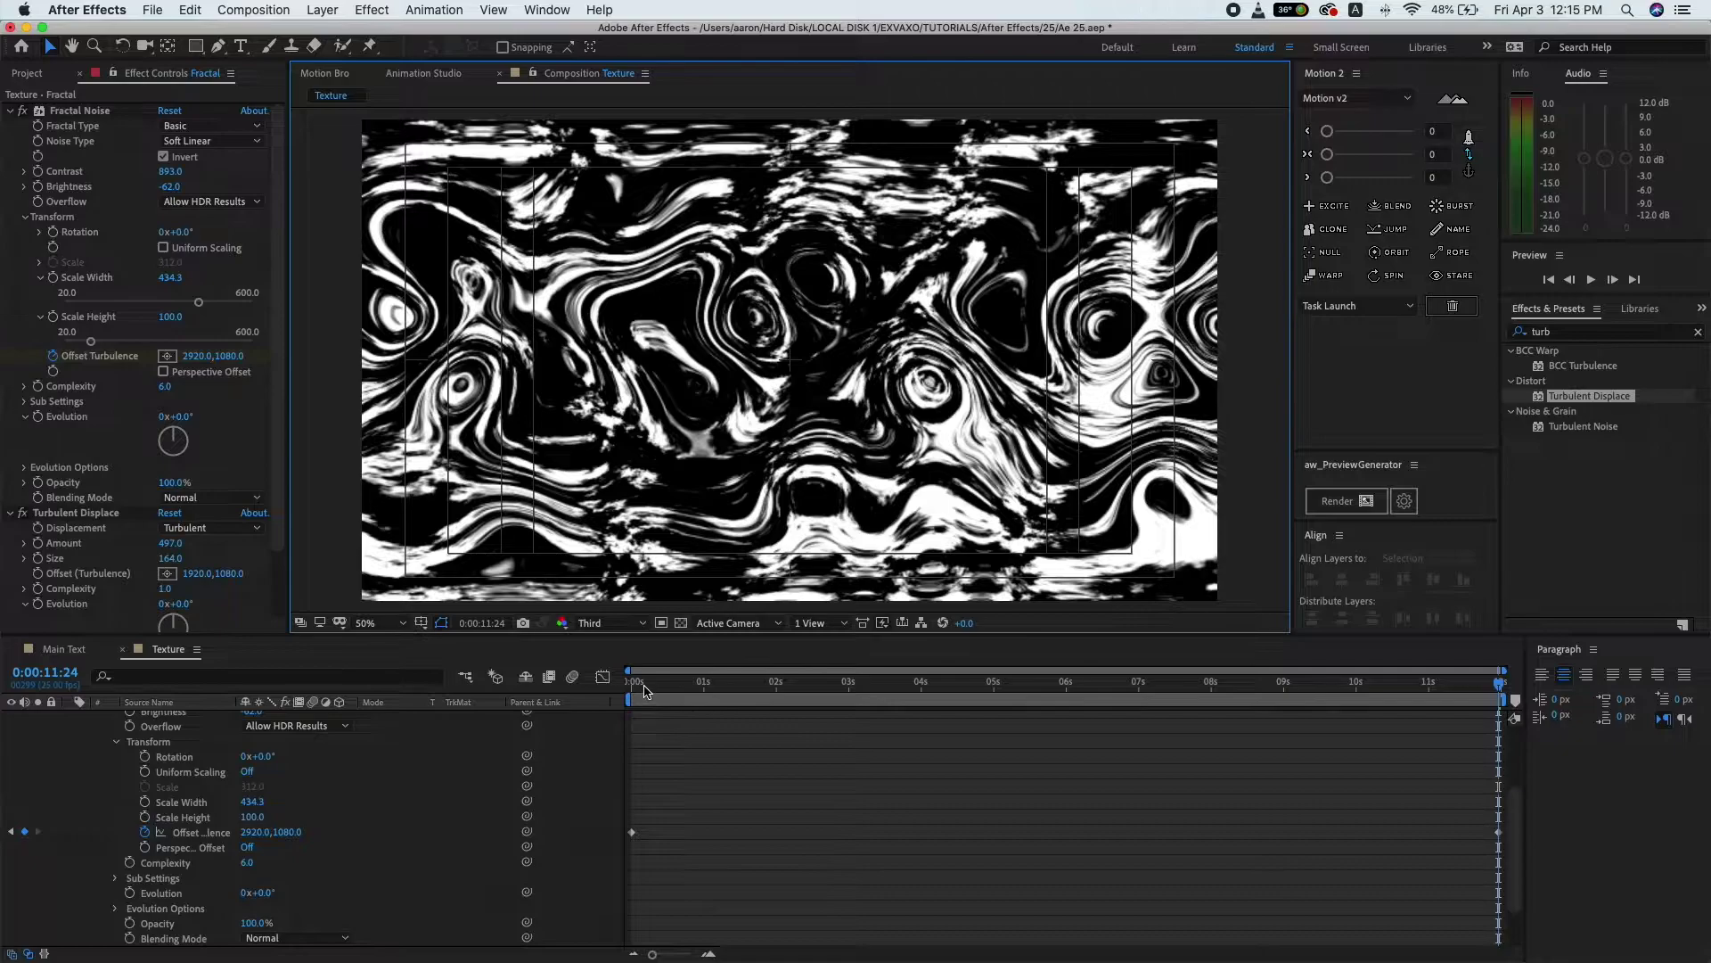
pyautogui.moveTo(645, 691)
pyautogui.mouseDown()
pyautogui.moveTo(1477, 702)
pyautogui.moveTo(923, 710)
pyautogui.mouseUp()
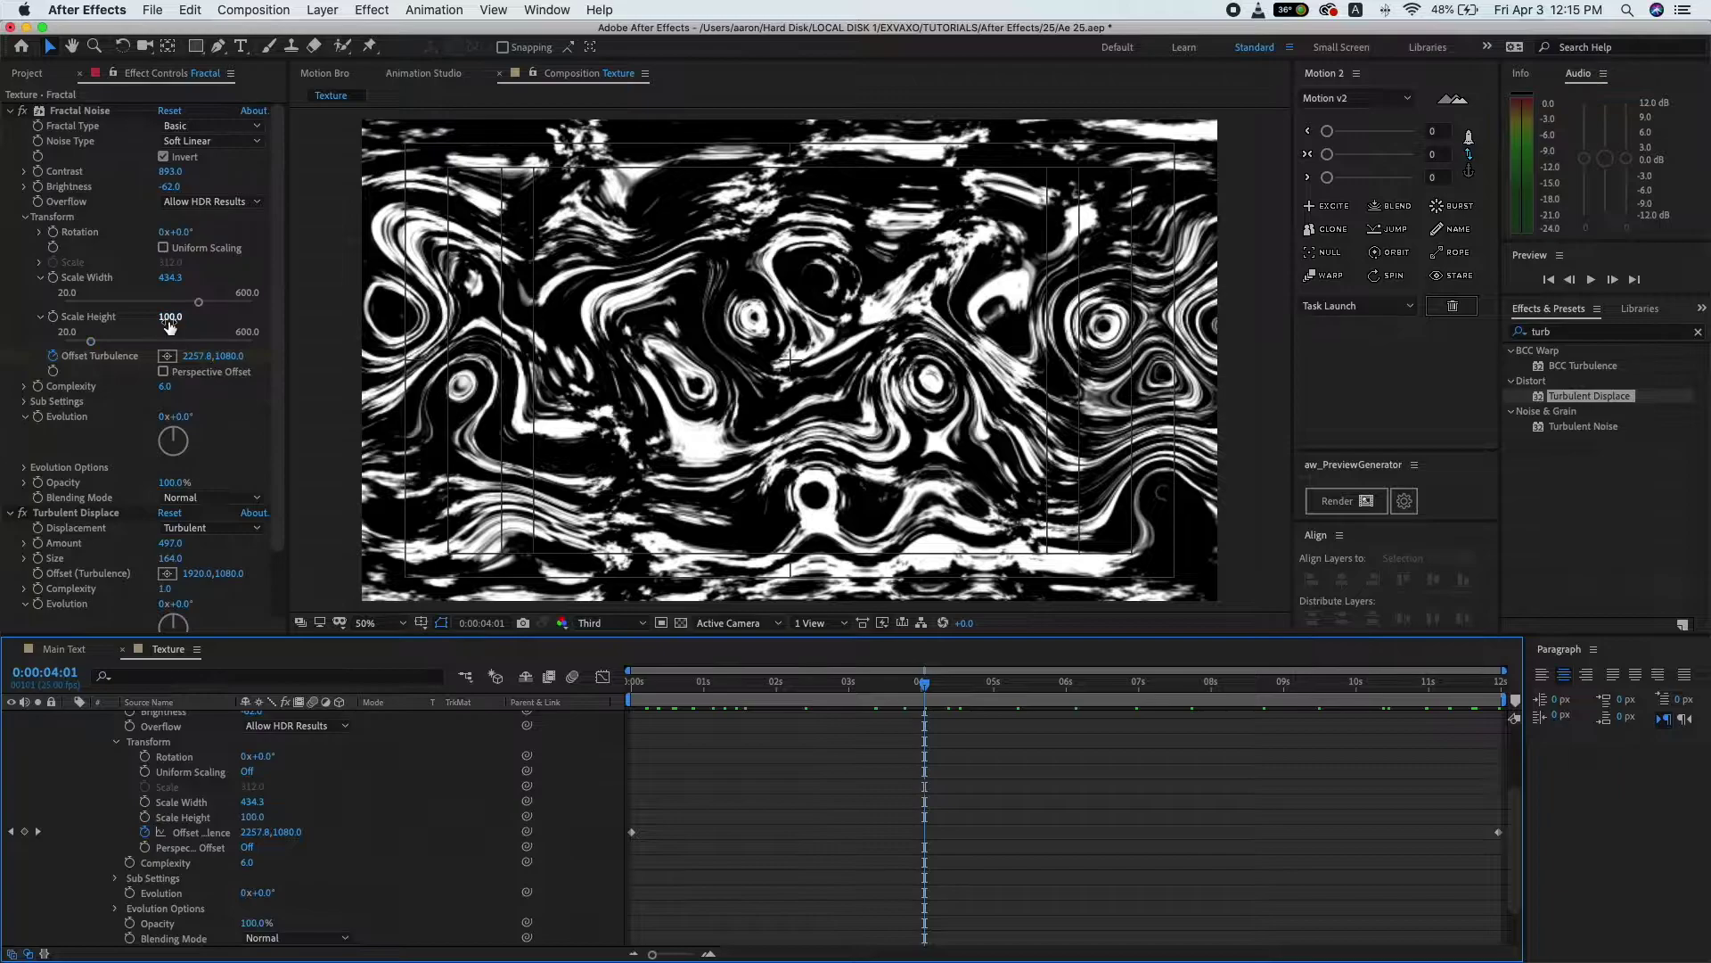
# - Set Fractal Noise Scale Height to 6050 and scrub from the start to check the streaks
pyautogui.moveTo(170, 319); pyautogui.dragTo(980, 339)
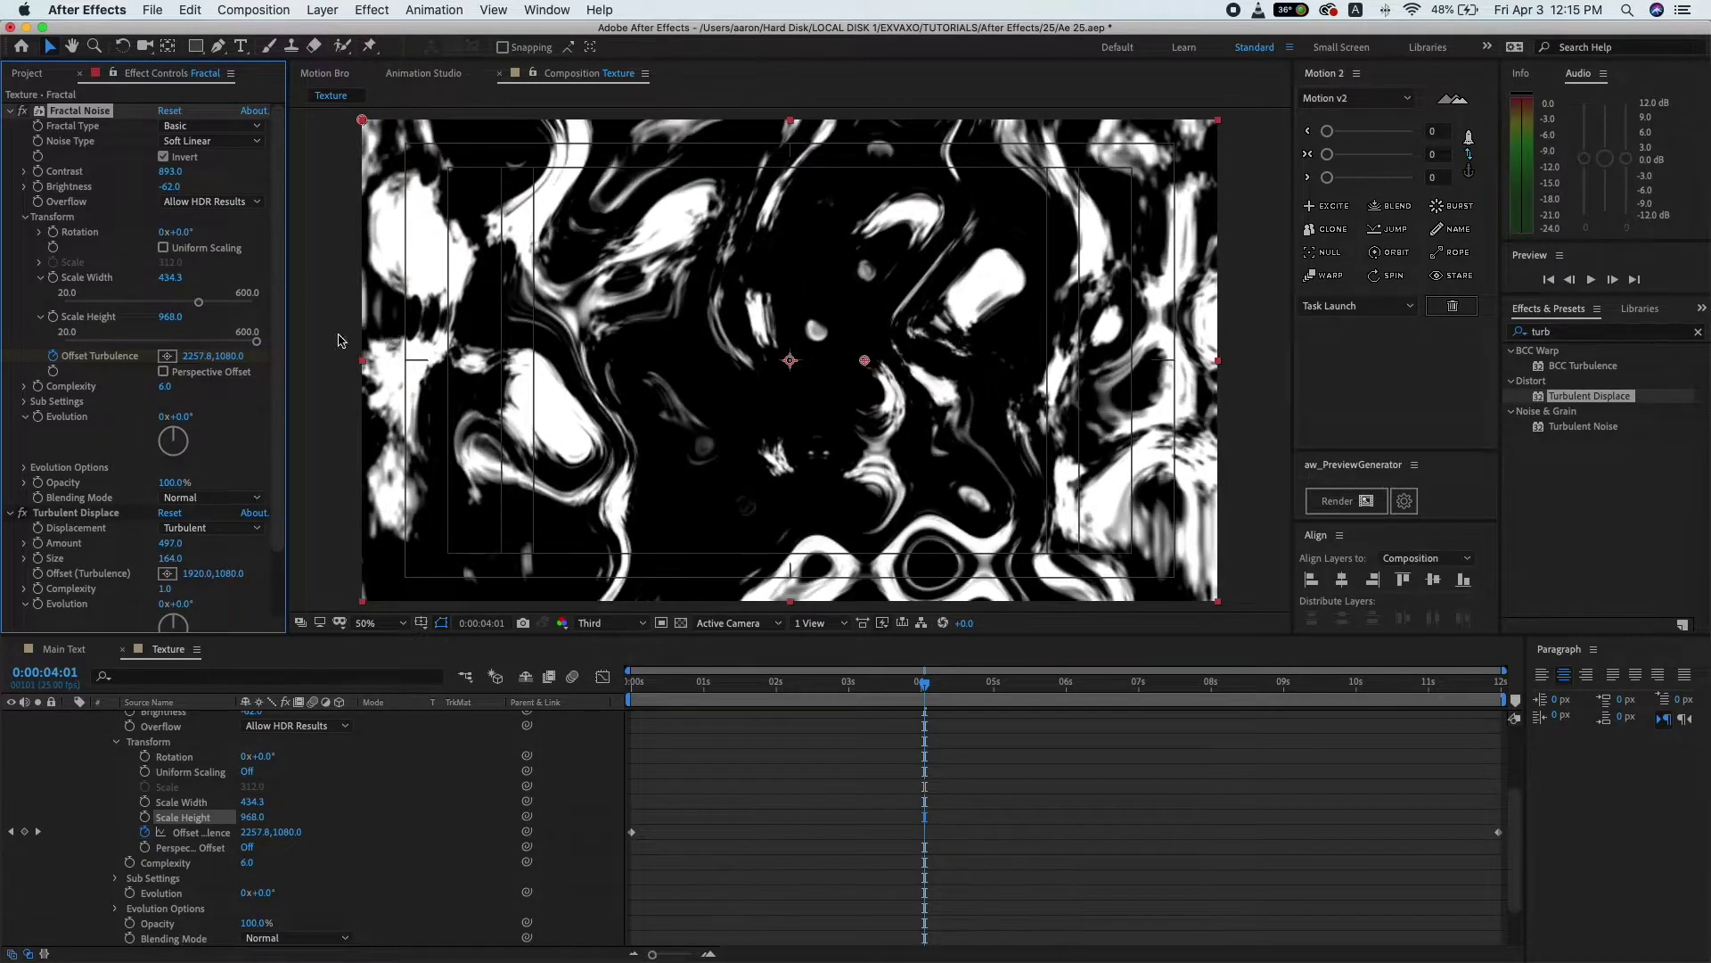
pyautogui.click(176, 321)
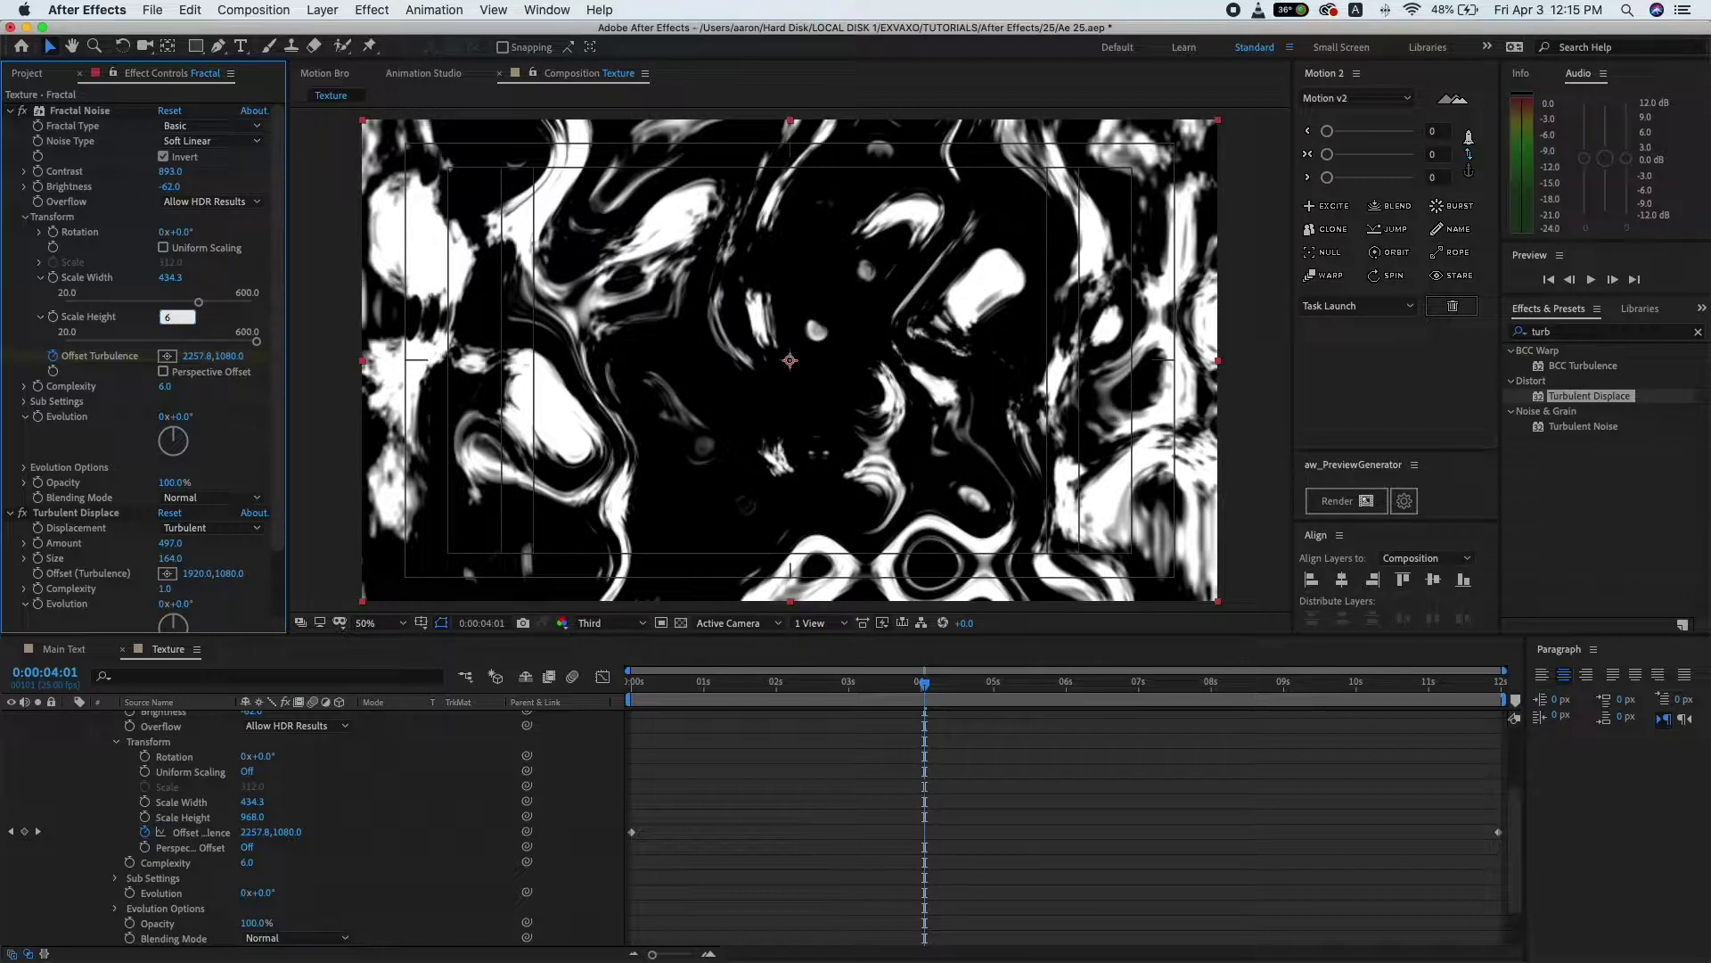
pyautogui.write('050')
pyautogui.press('Return')
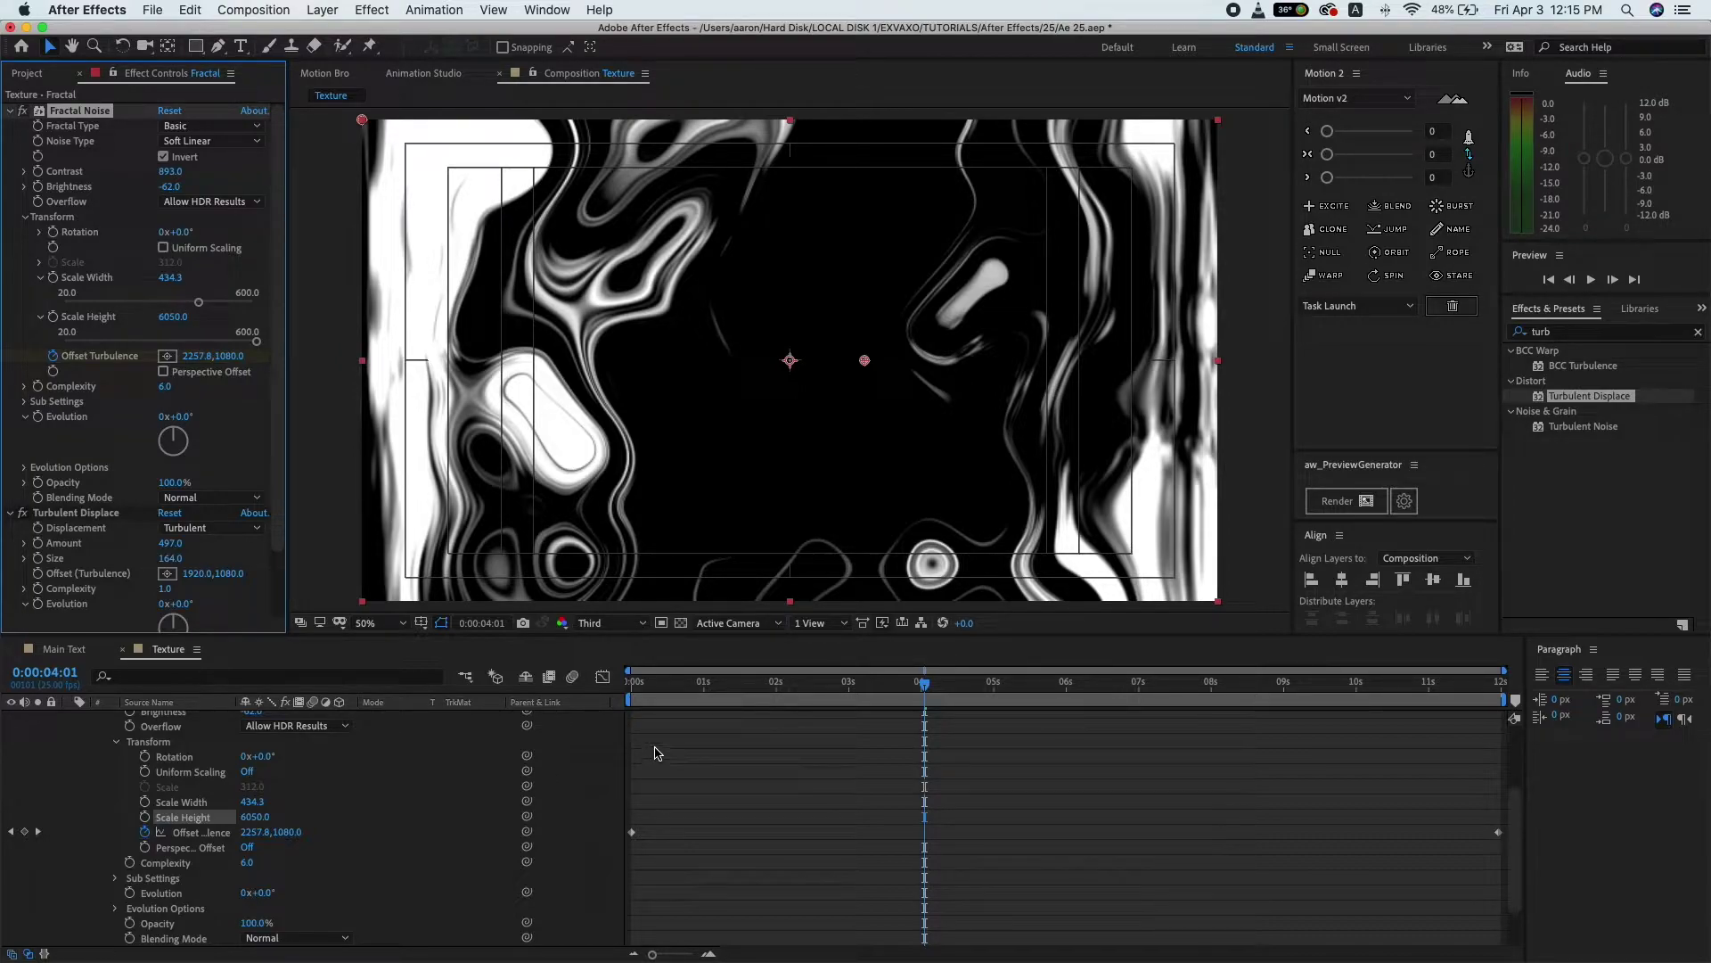
pyautogui.click(626, 697)
pyautogui.moveTo(635, 694)
pyautogui.mouseDown()
pyautogui.moveTo(1437, 714)
pyautogui.moveTo(571, 733)
pyautogui.mouseUp()
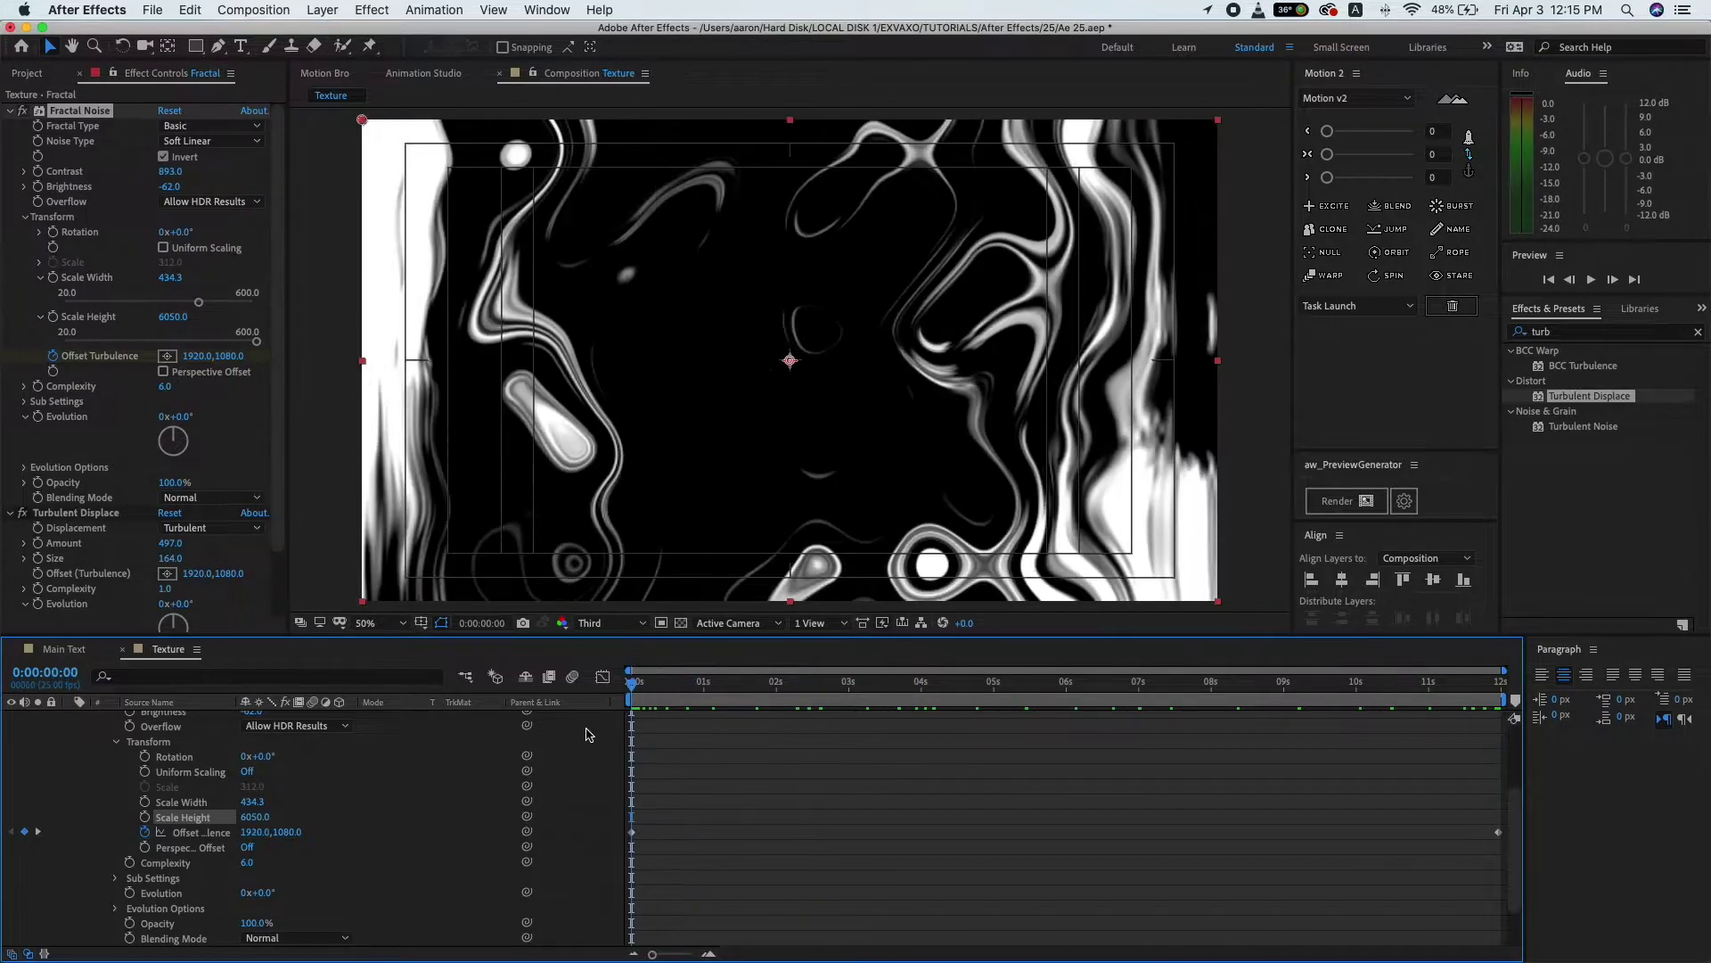
# - Collapse the Fractal layer's effects, duplicate the Fractal layer, and select the top copy
pyautogui.scroll(5, 107, 754)
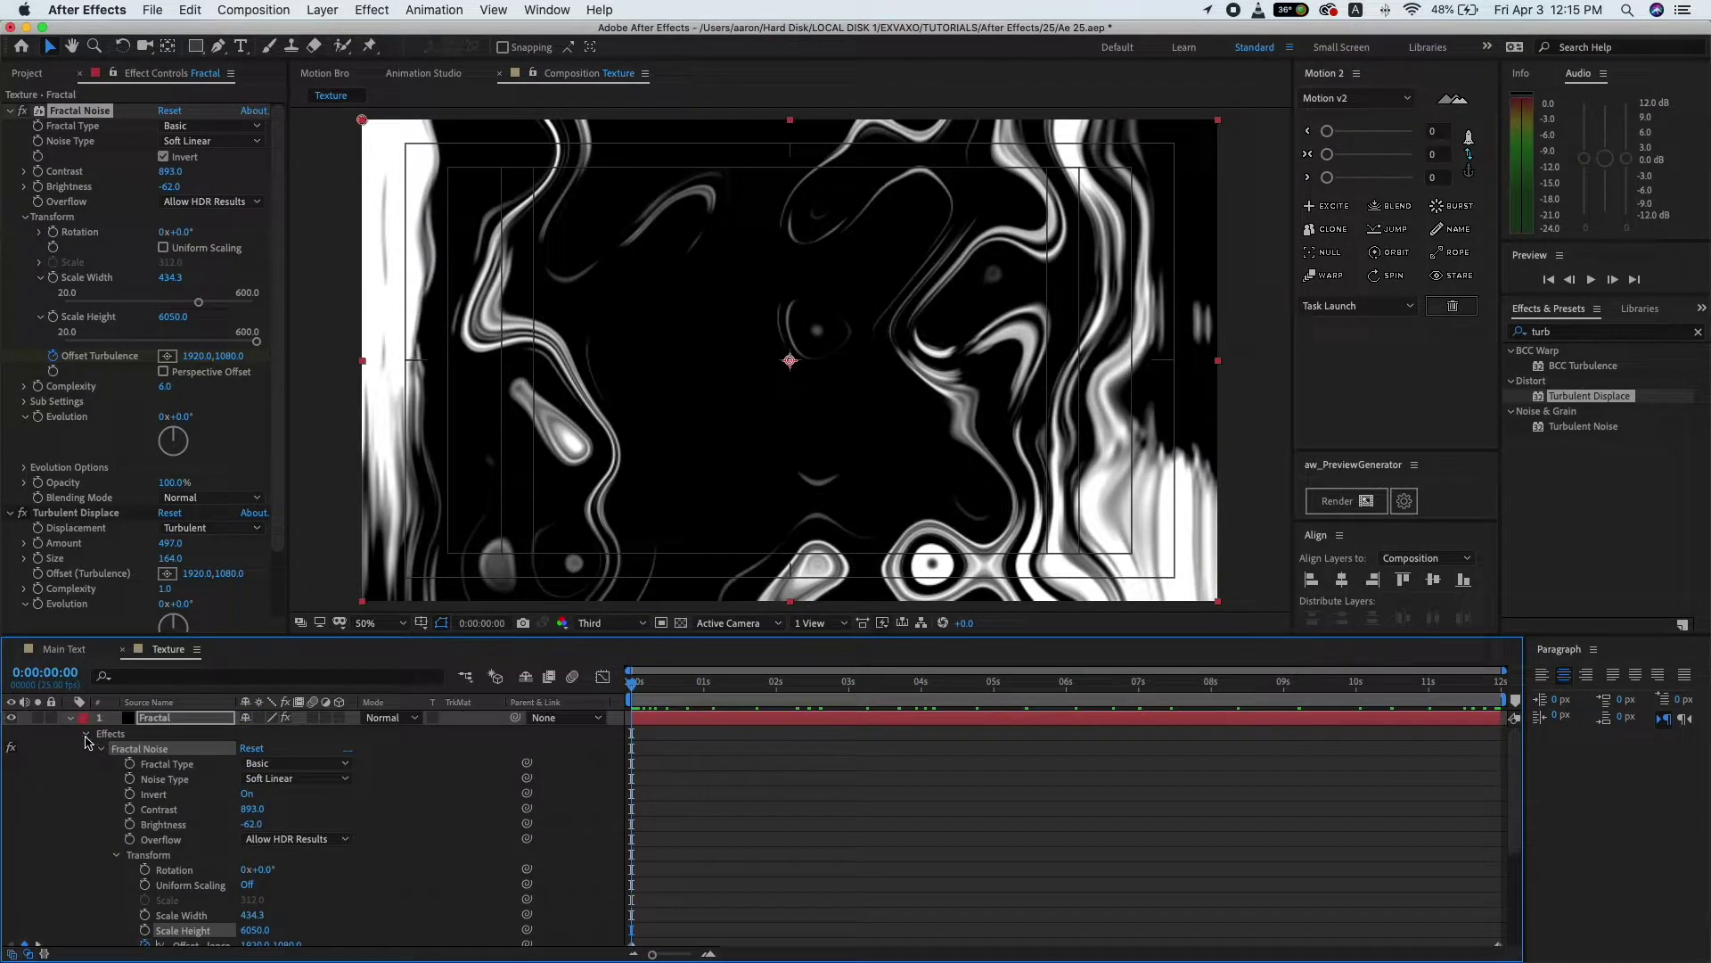
pyautogui.click(85, 734)
pyautogui.click(70, 719)
pyautogui.hotkey('ctrl', 'd')
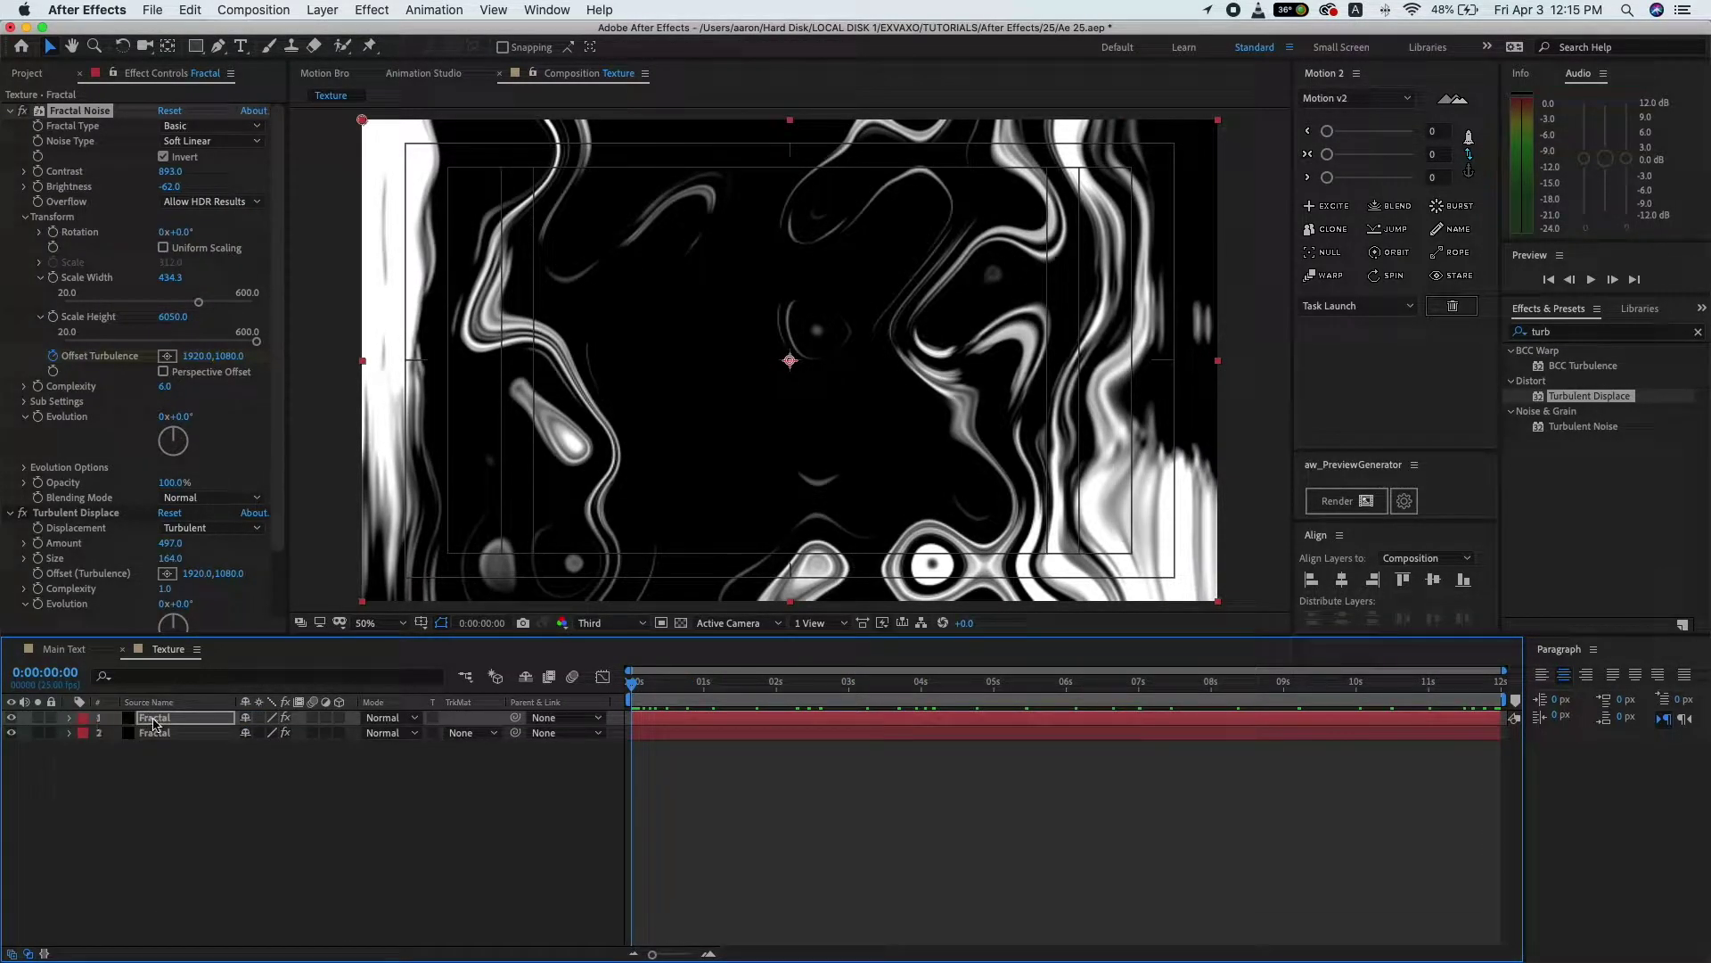
pyautogui.click(153, 721)
pyautogui.click(384, 719)
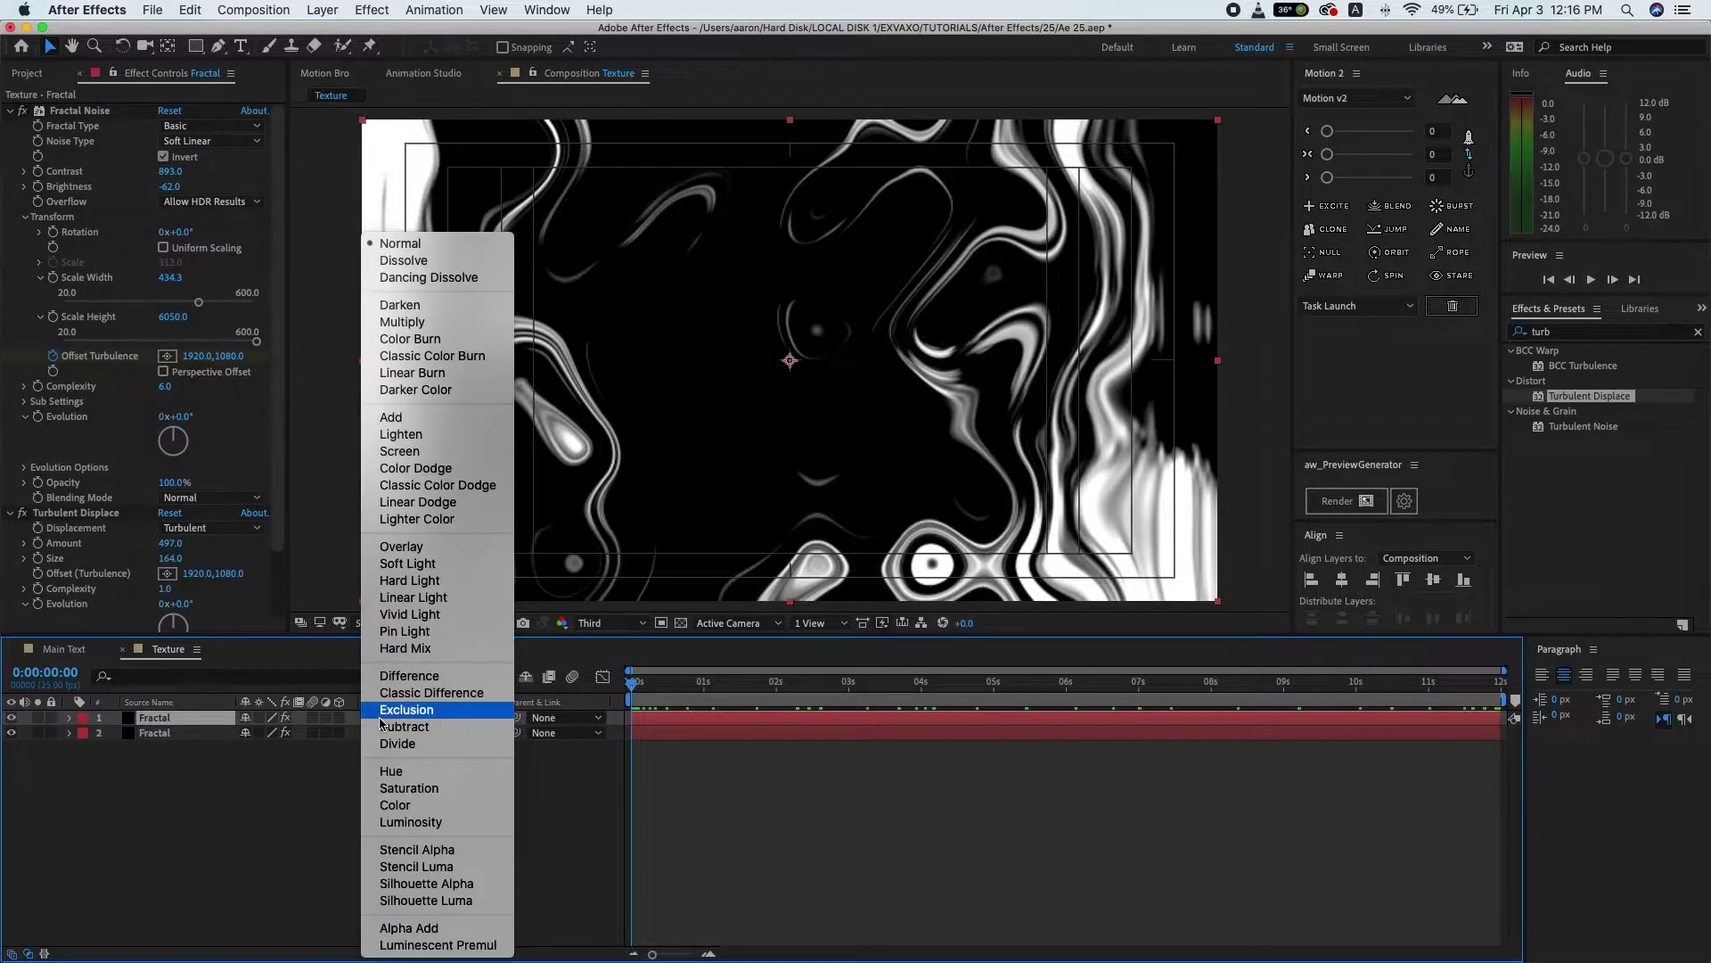
# - Set the top Fractal layer's blending mode to Add and preview the brightened texture
pyautogui.click(413, 419)
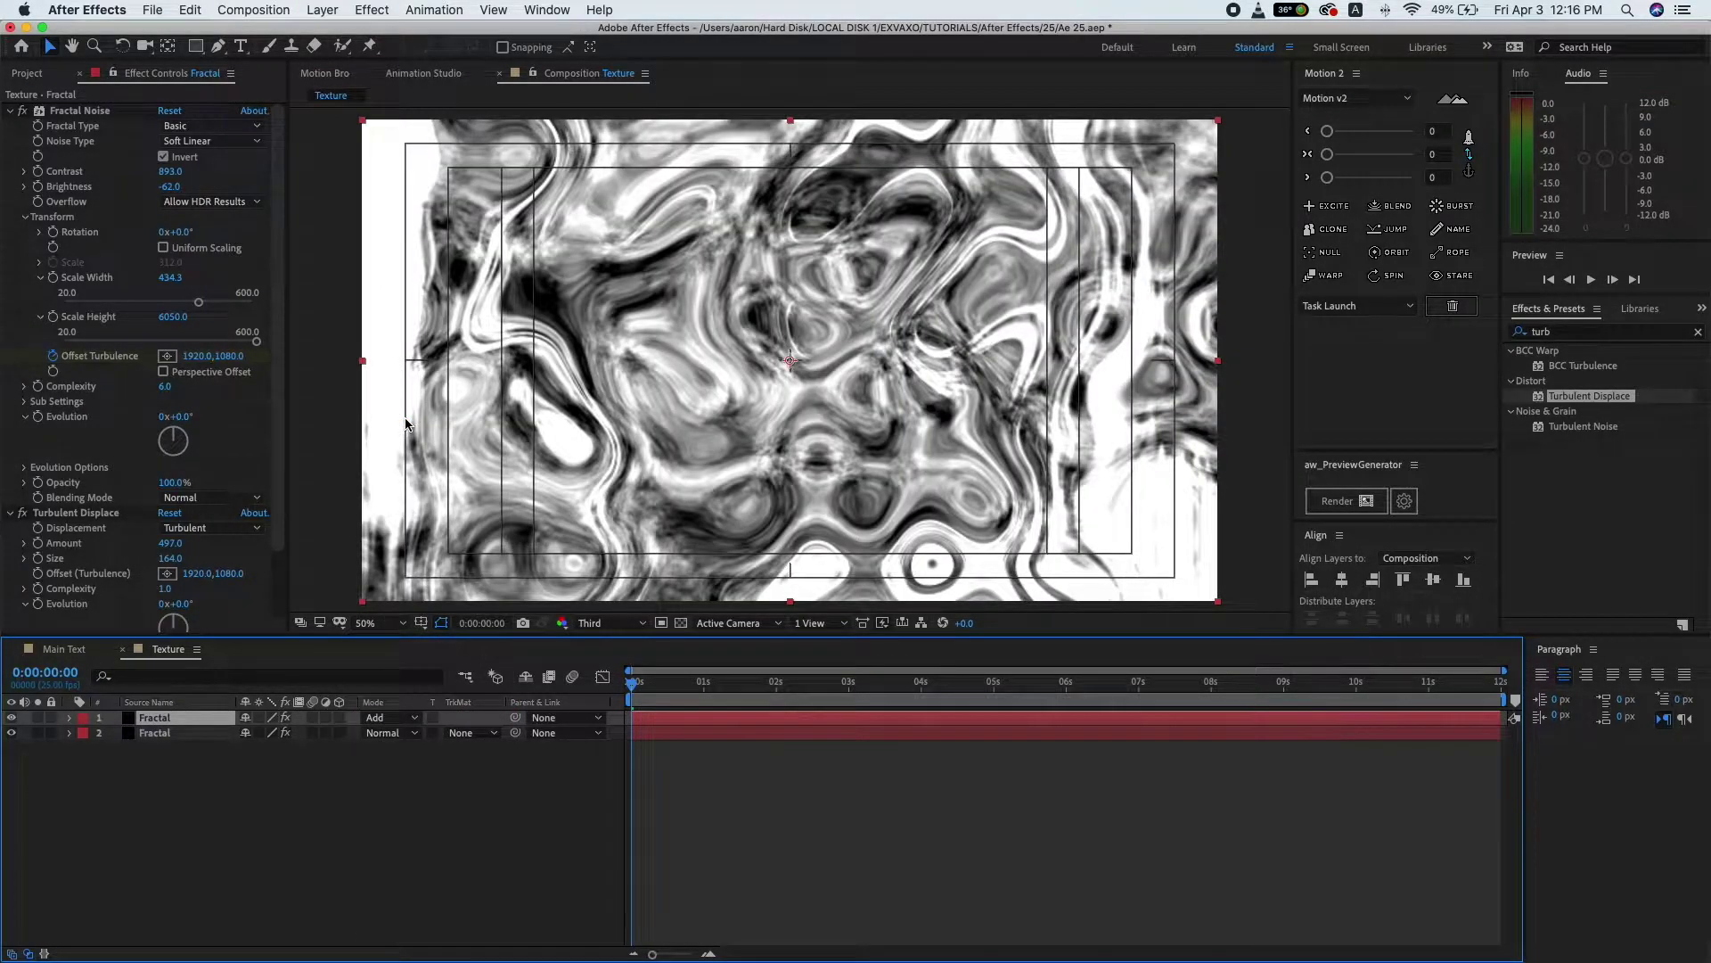
pyautogui.moveTo(696, 697); pyautogui.dragTo(1095, 704)
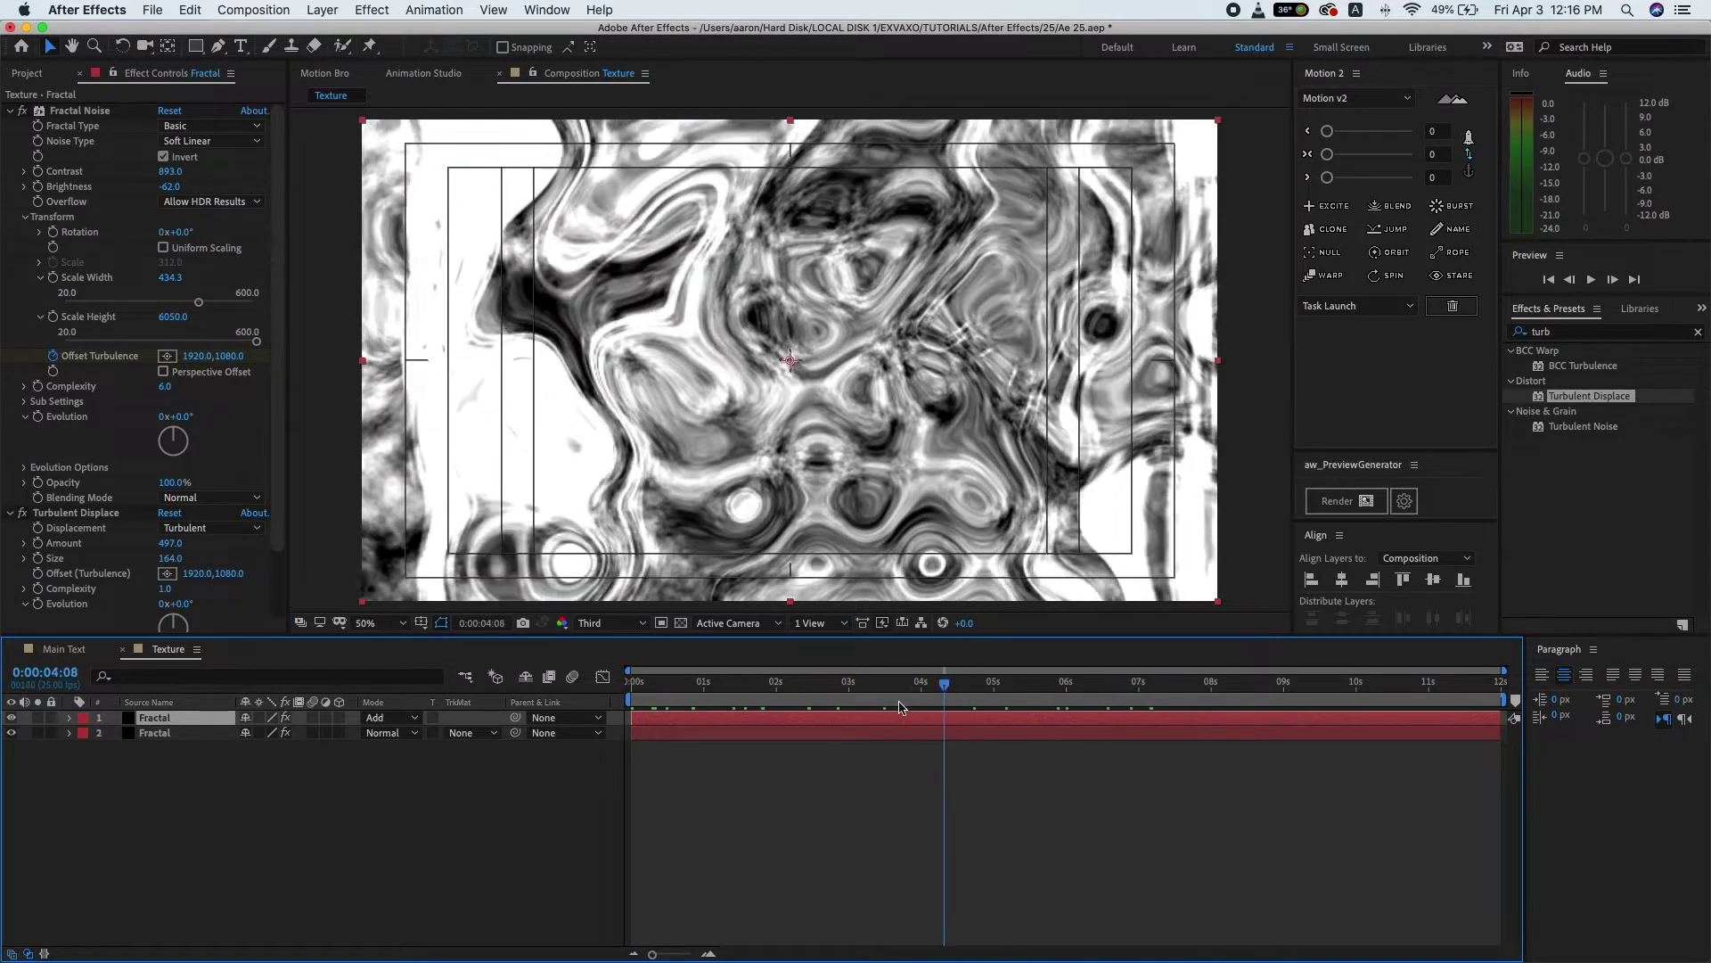
pyautogui.moveTo(1096, 703); pyautogui.dragTo(817, 703)
pyautogui.press('space')
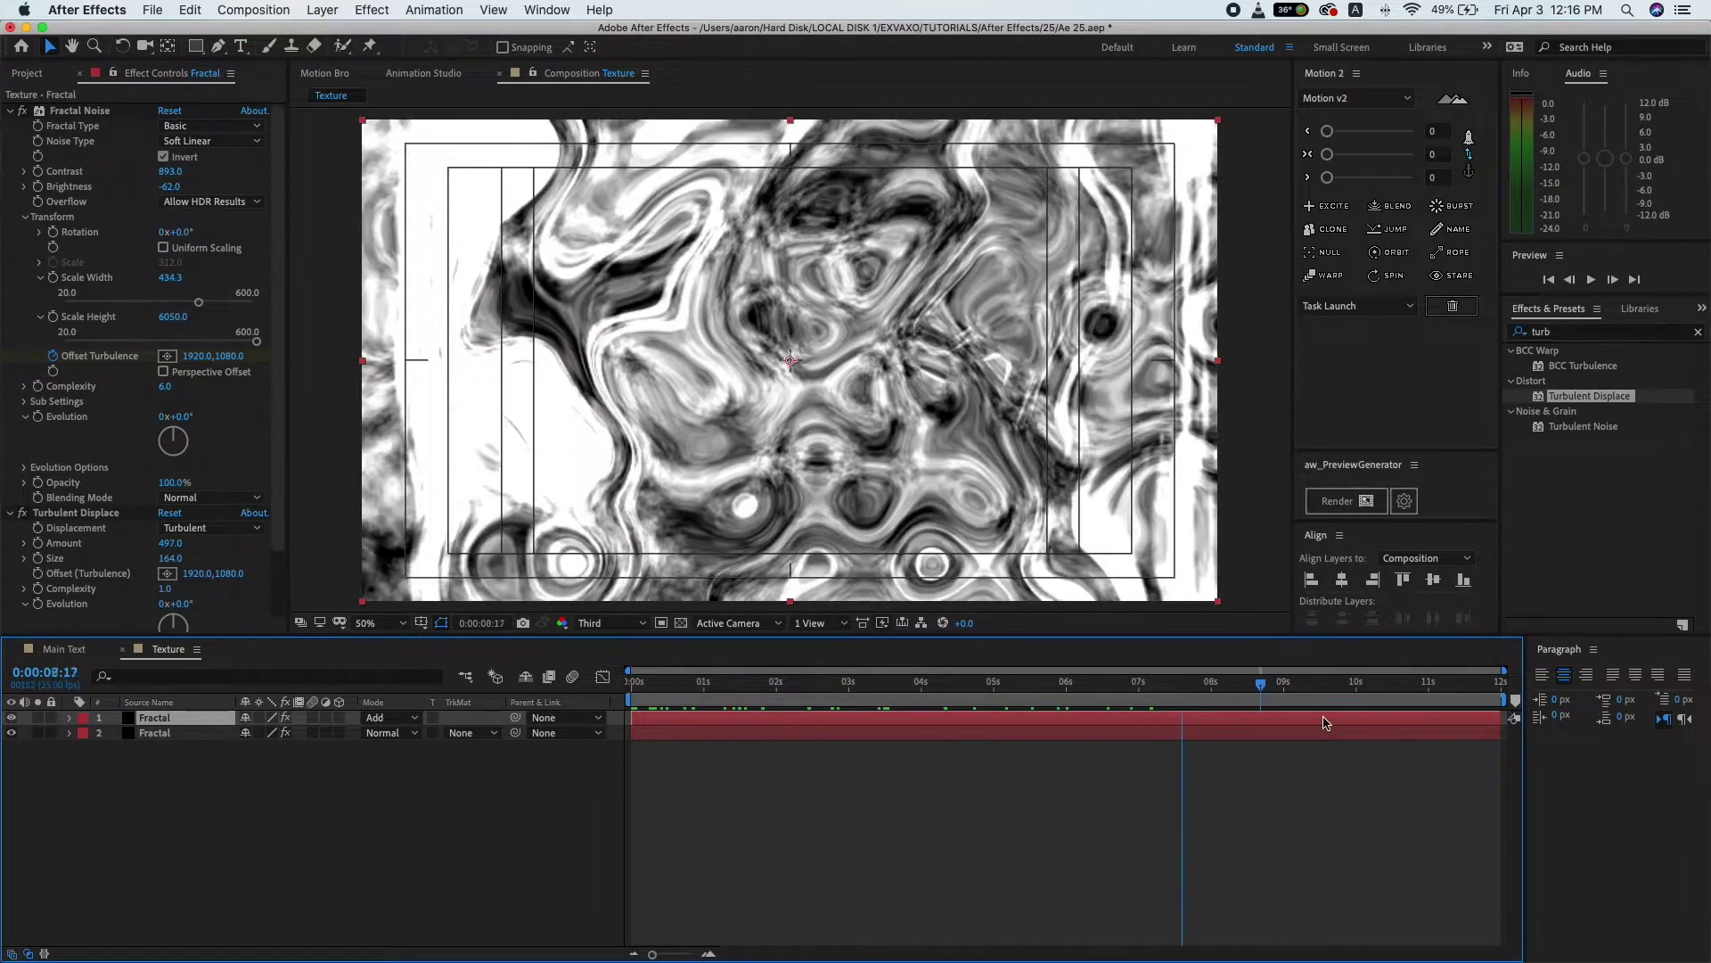
pyautogui.moveTo(836, 724); pyautogui.dragTo(738, 727)
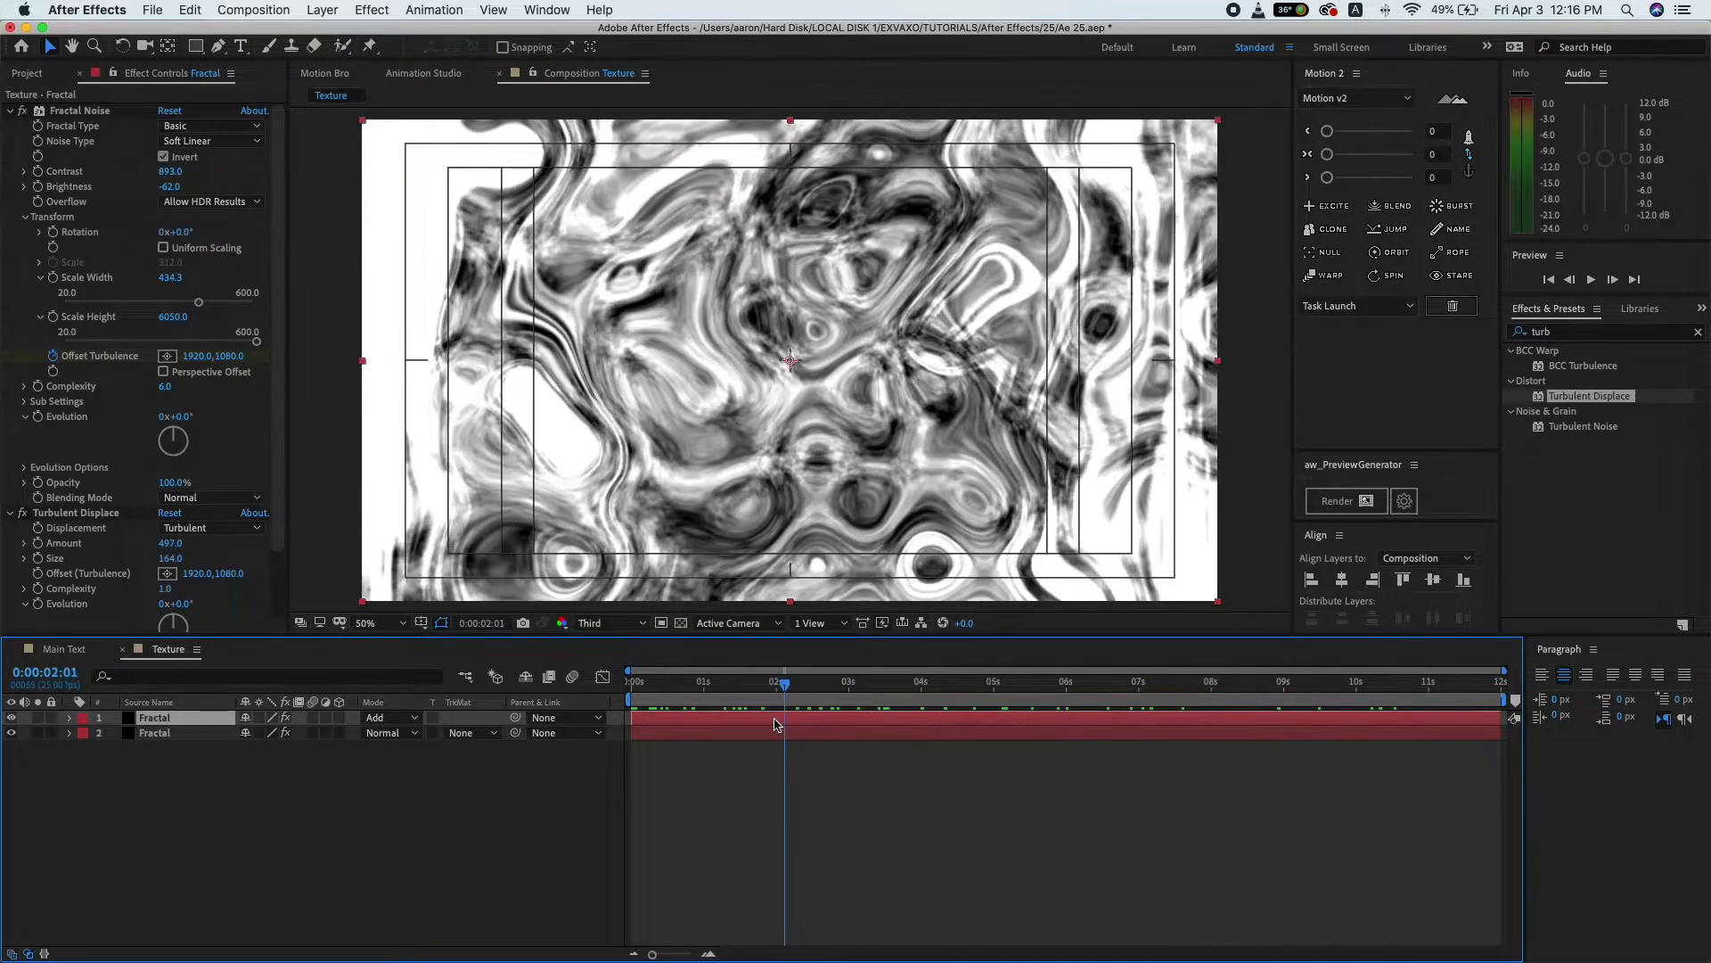
# - Create a new white solid layer, White Solid 1, in the Texture comp
pyautogui.rightClick(298, 786)
pyautogui.moveTo(374, 767)
pyautogui.click(590, 811)
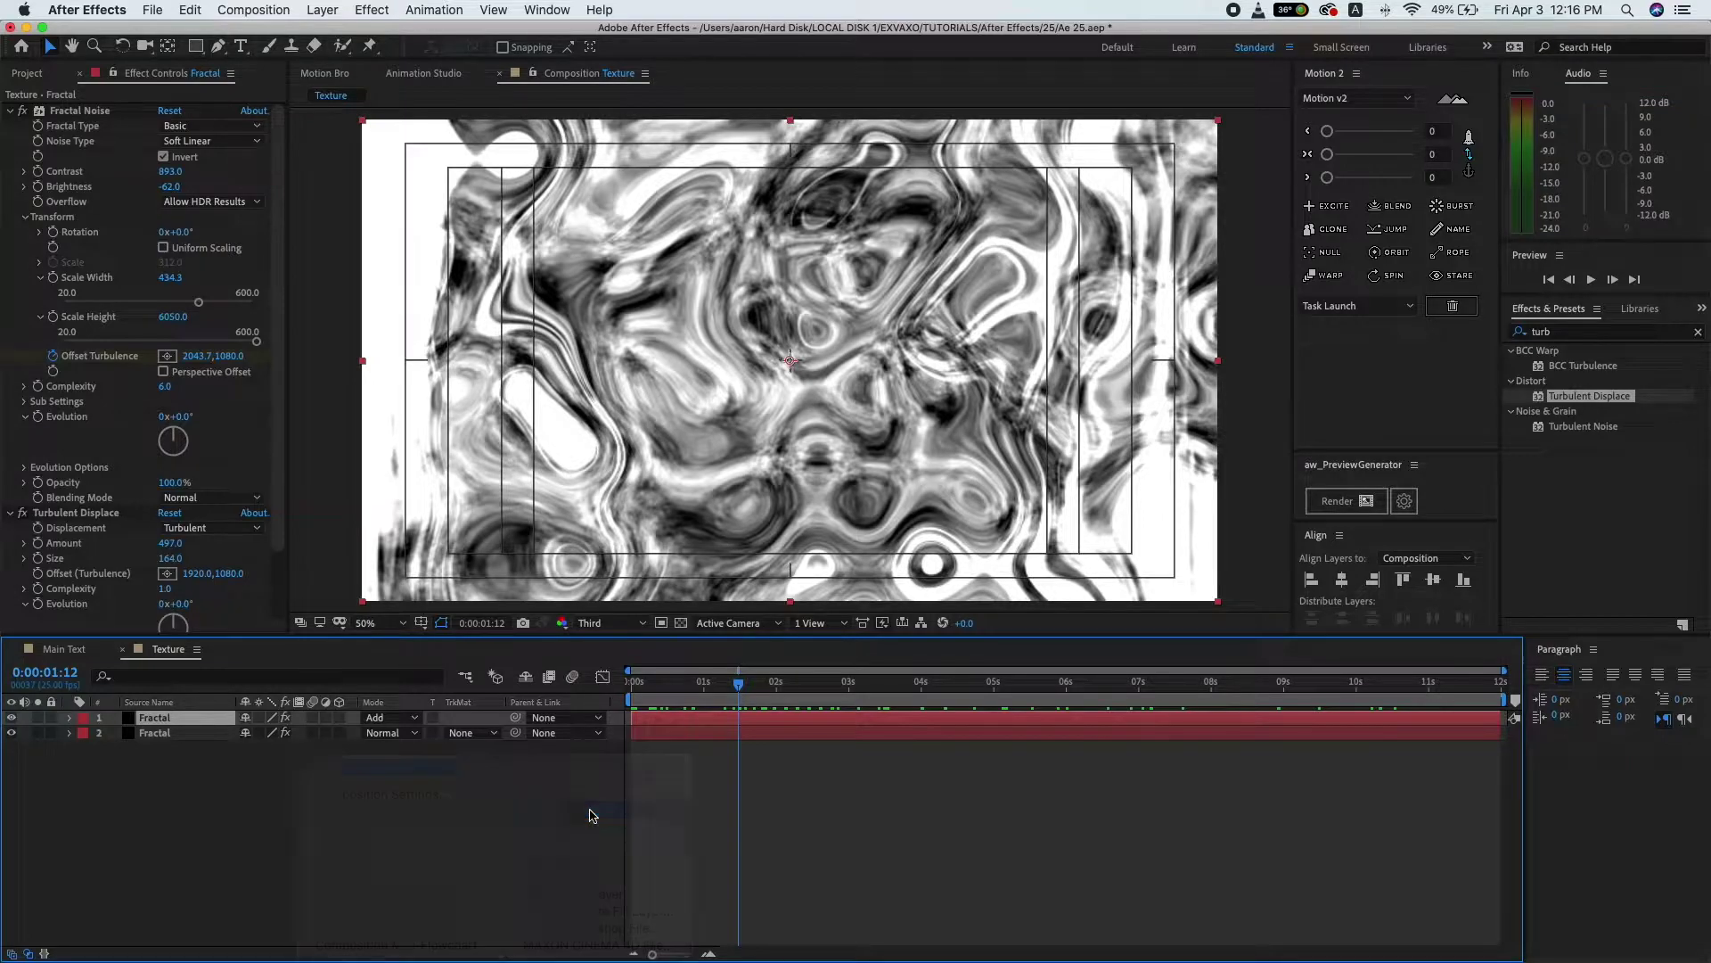
pyautogui.click(673, 666)
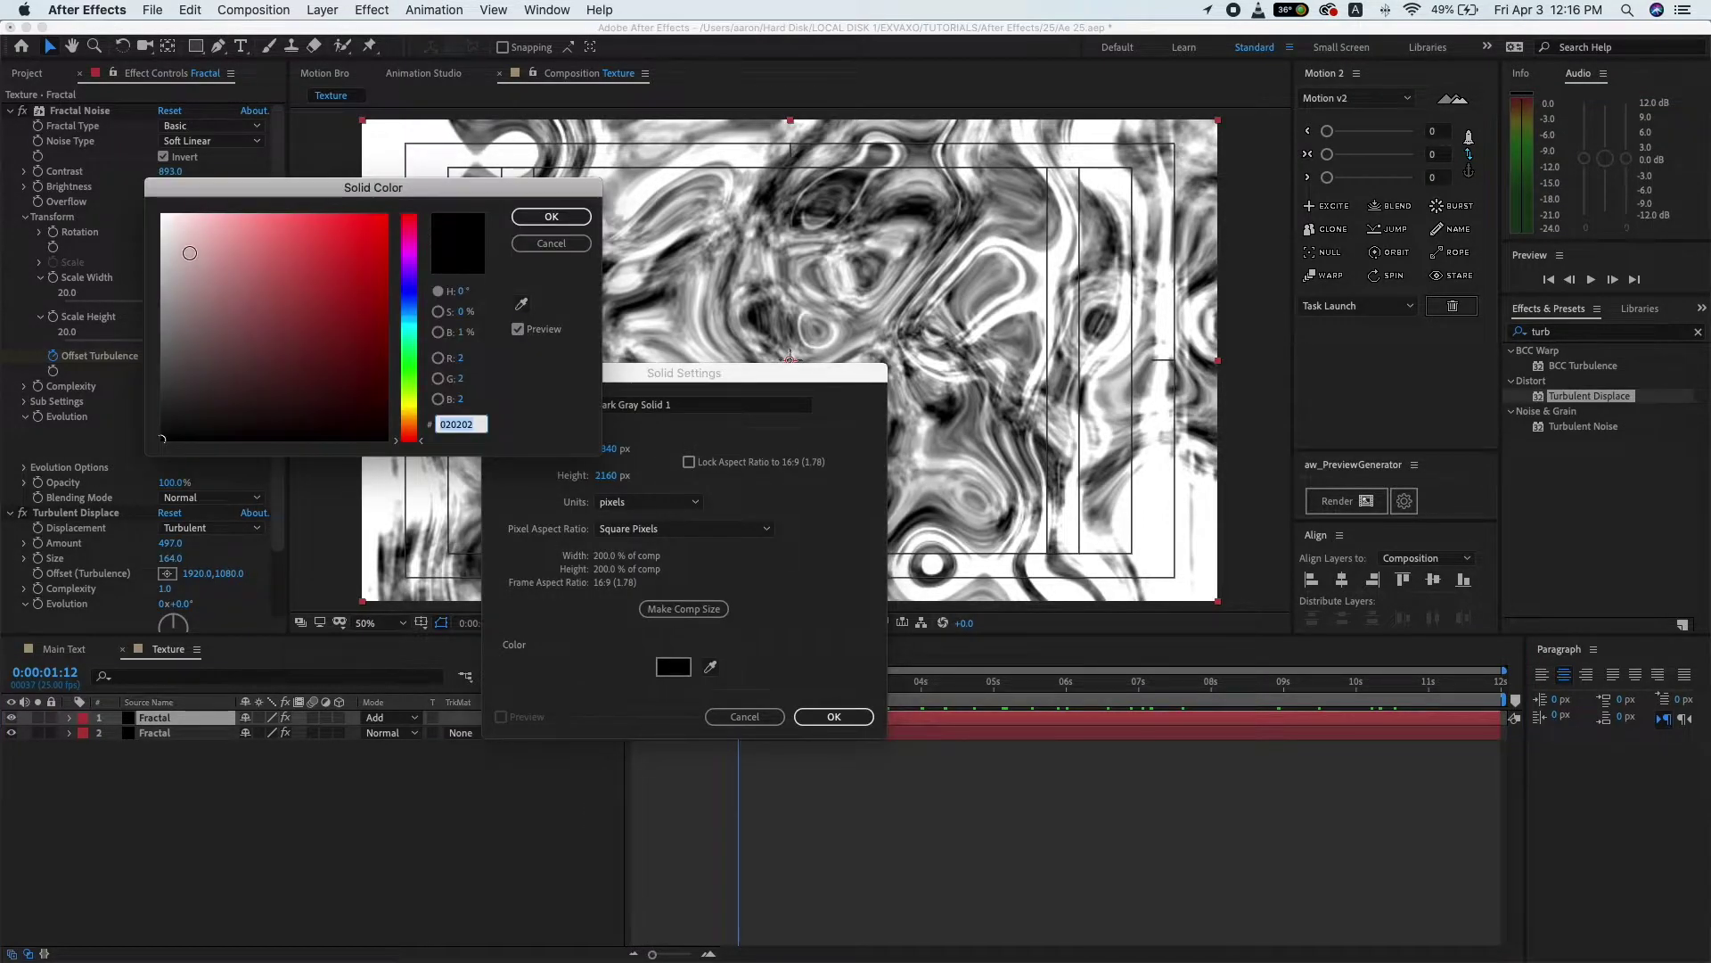
pyautogui.moveTo(190, 253); pyautogui.dragTo(161, 215)
pyautogui.click(552, 217)
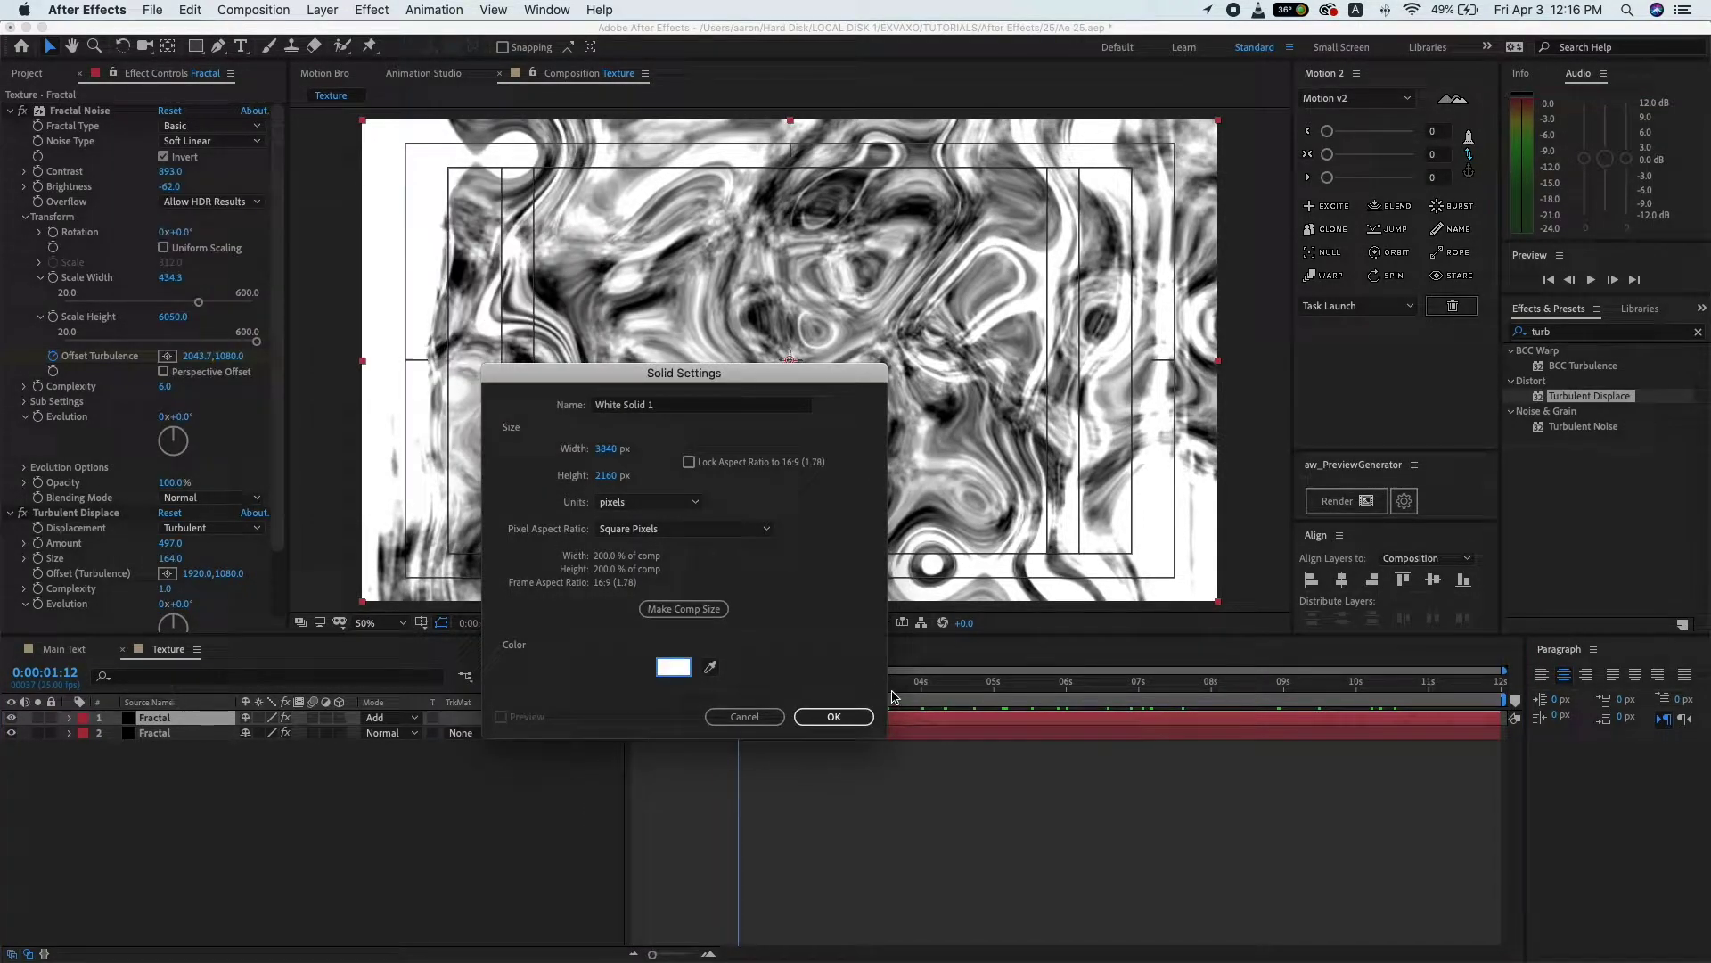
pyautogui.click(826, 718)
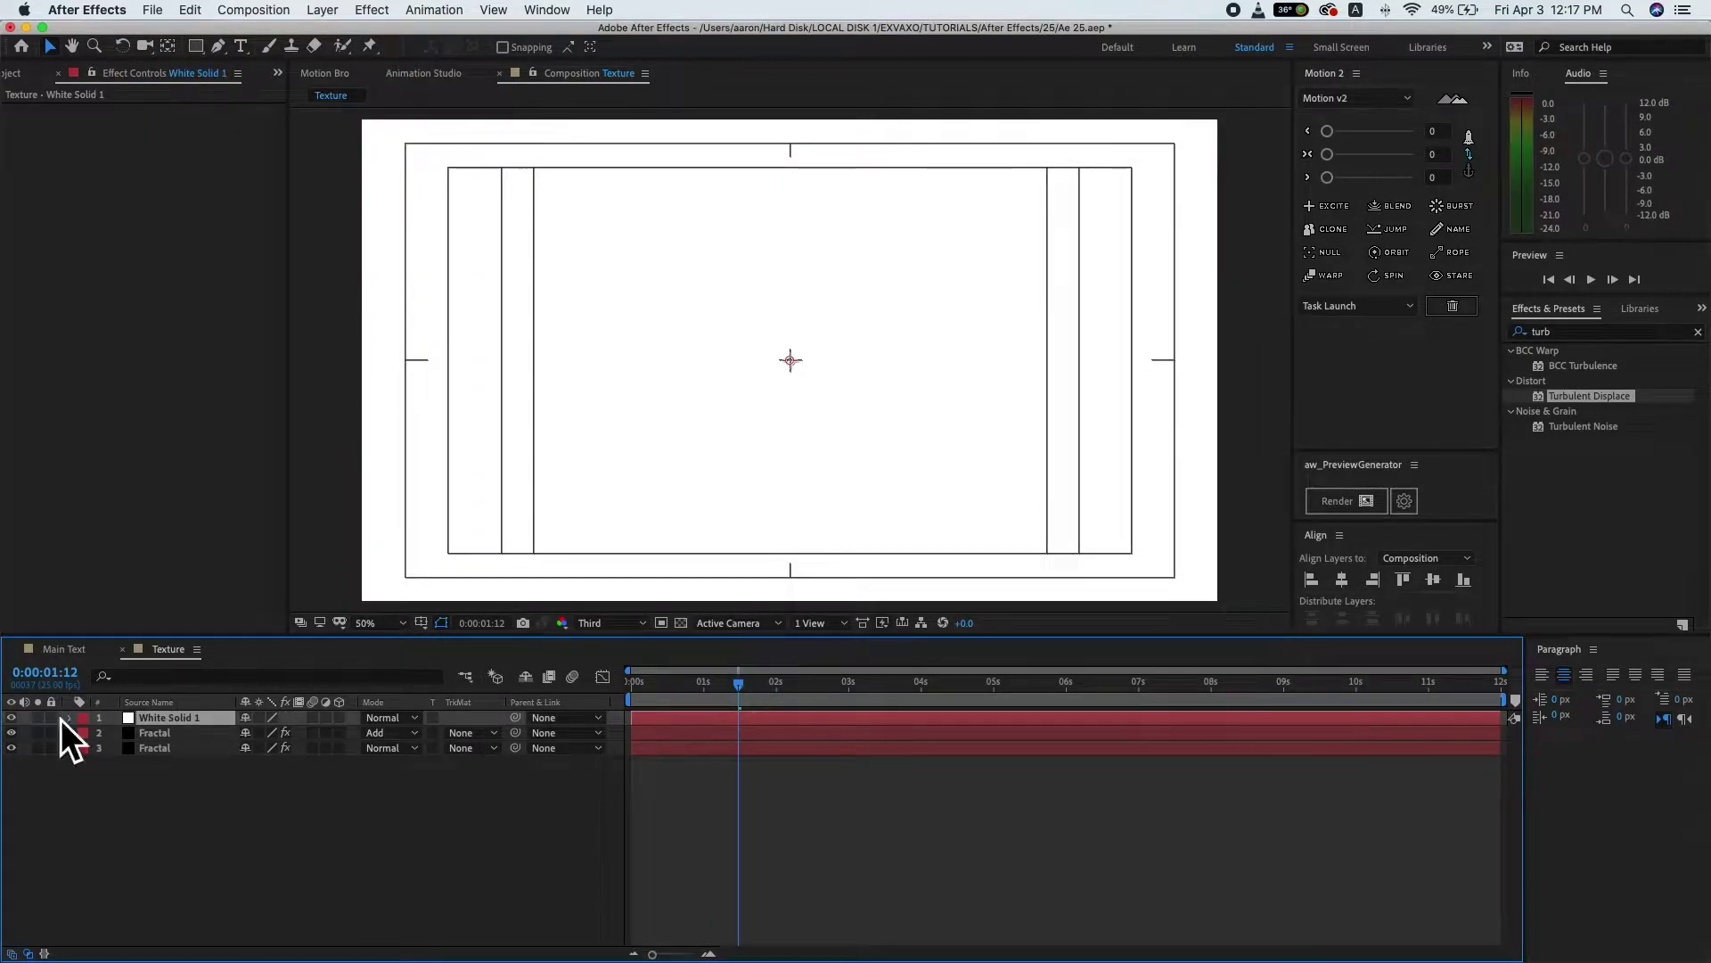
# - Unlink scale, set the solid to 3.0,72.0% and rotate it 21°
pyautogui.click(68, 719)
pyautogui.click(82, 733)
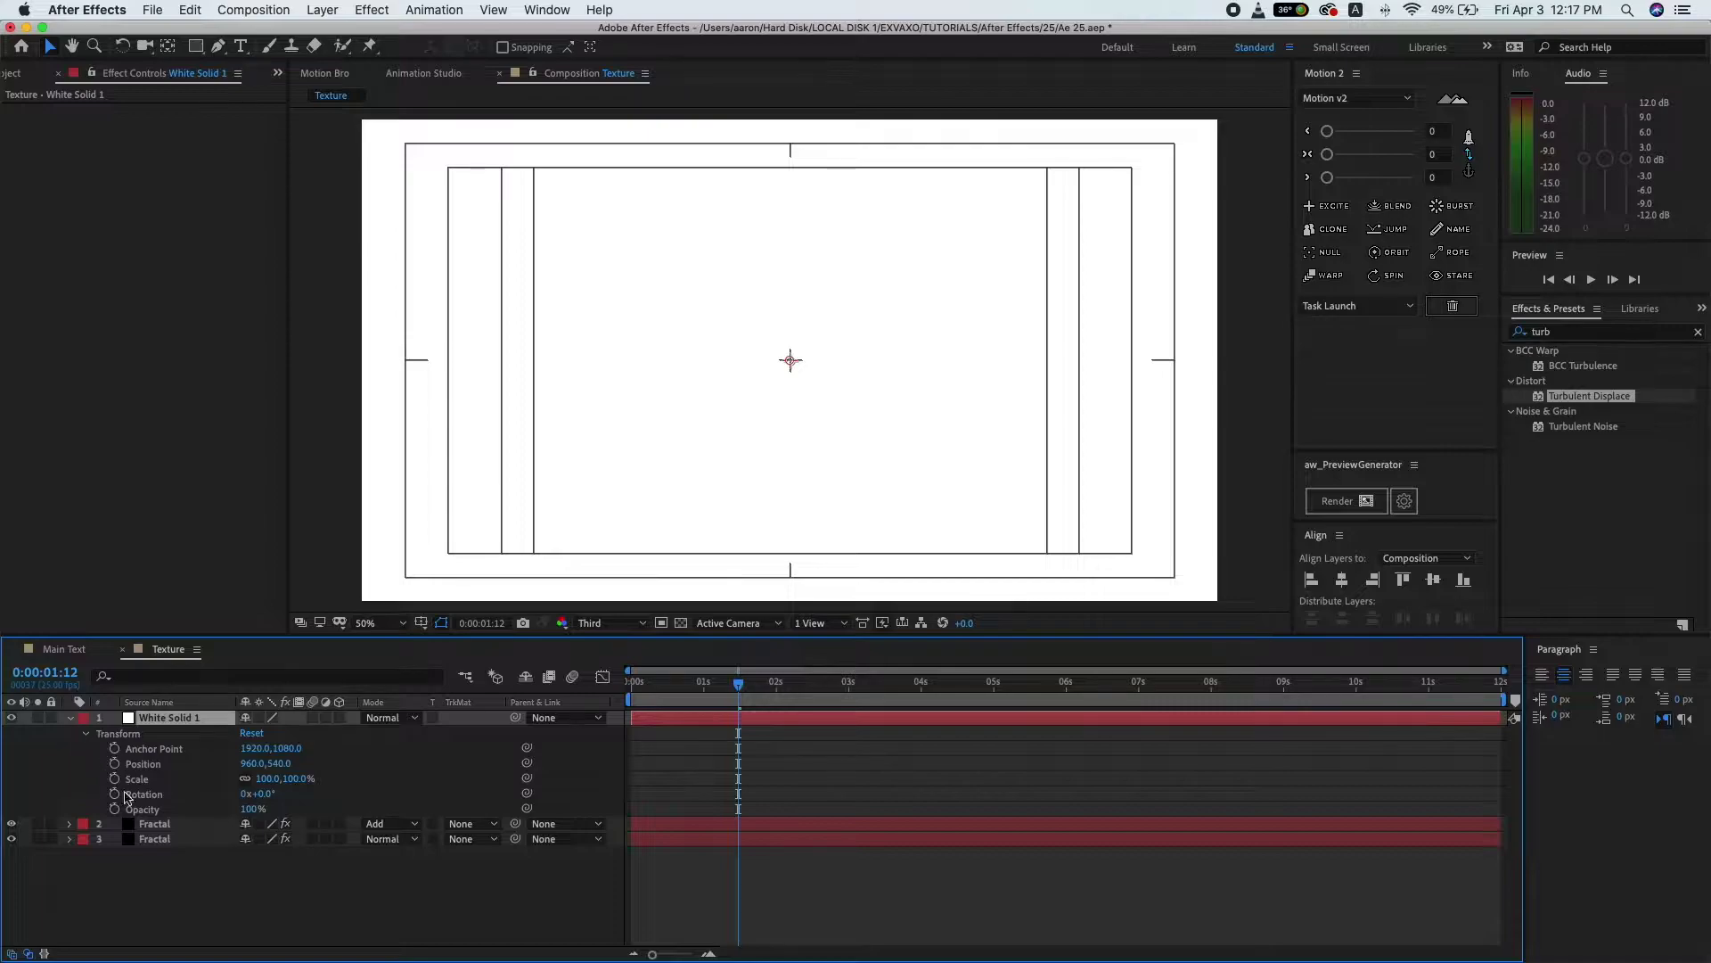
pyautogui.click(246, 779)
pyautogui.moveTo(267, 778); pyautogui.dragTo(188, 786)
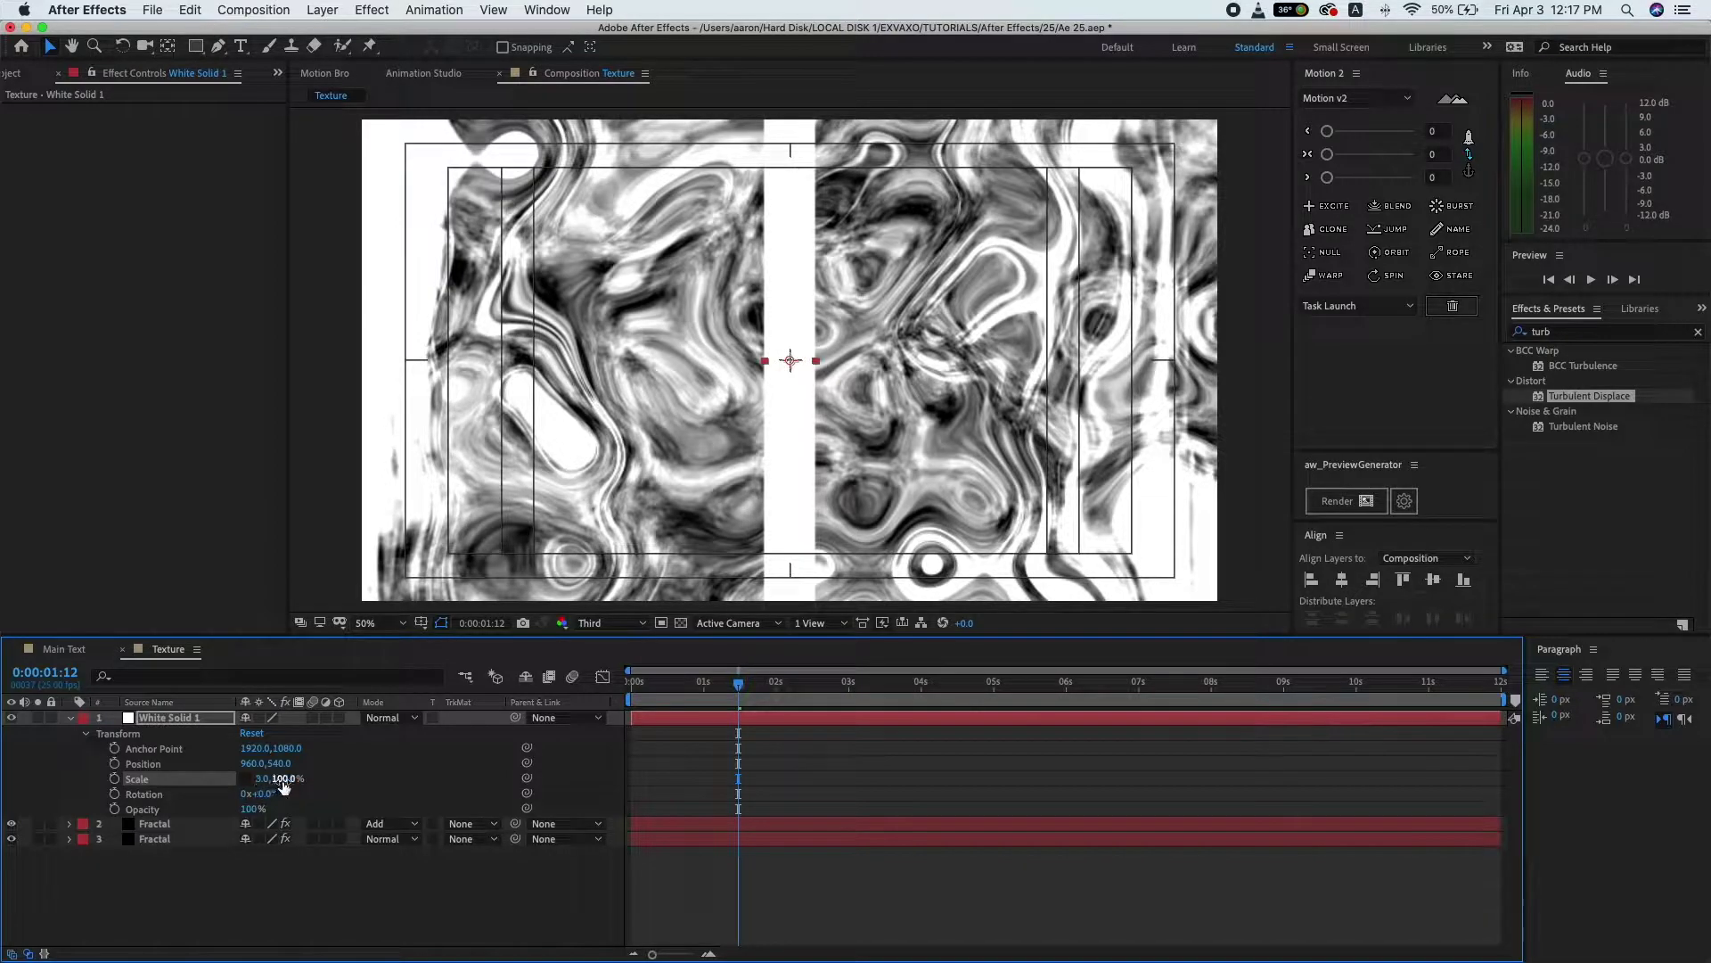
pyautogui.moveTo(285, 784); pyautogui.dragTo(253, 784)
pyautogui.moveTo(264, 795); pyautogui.dragTo(280, 796)
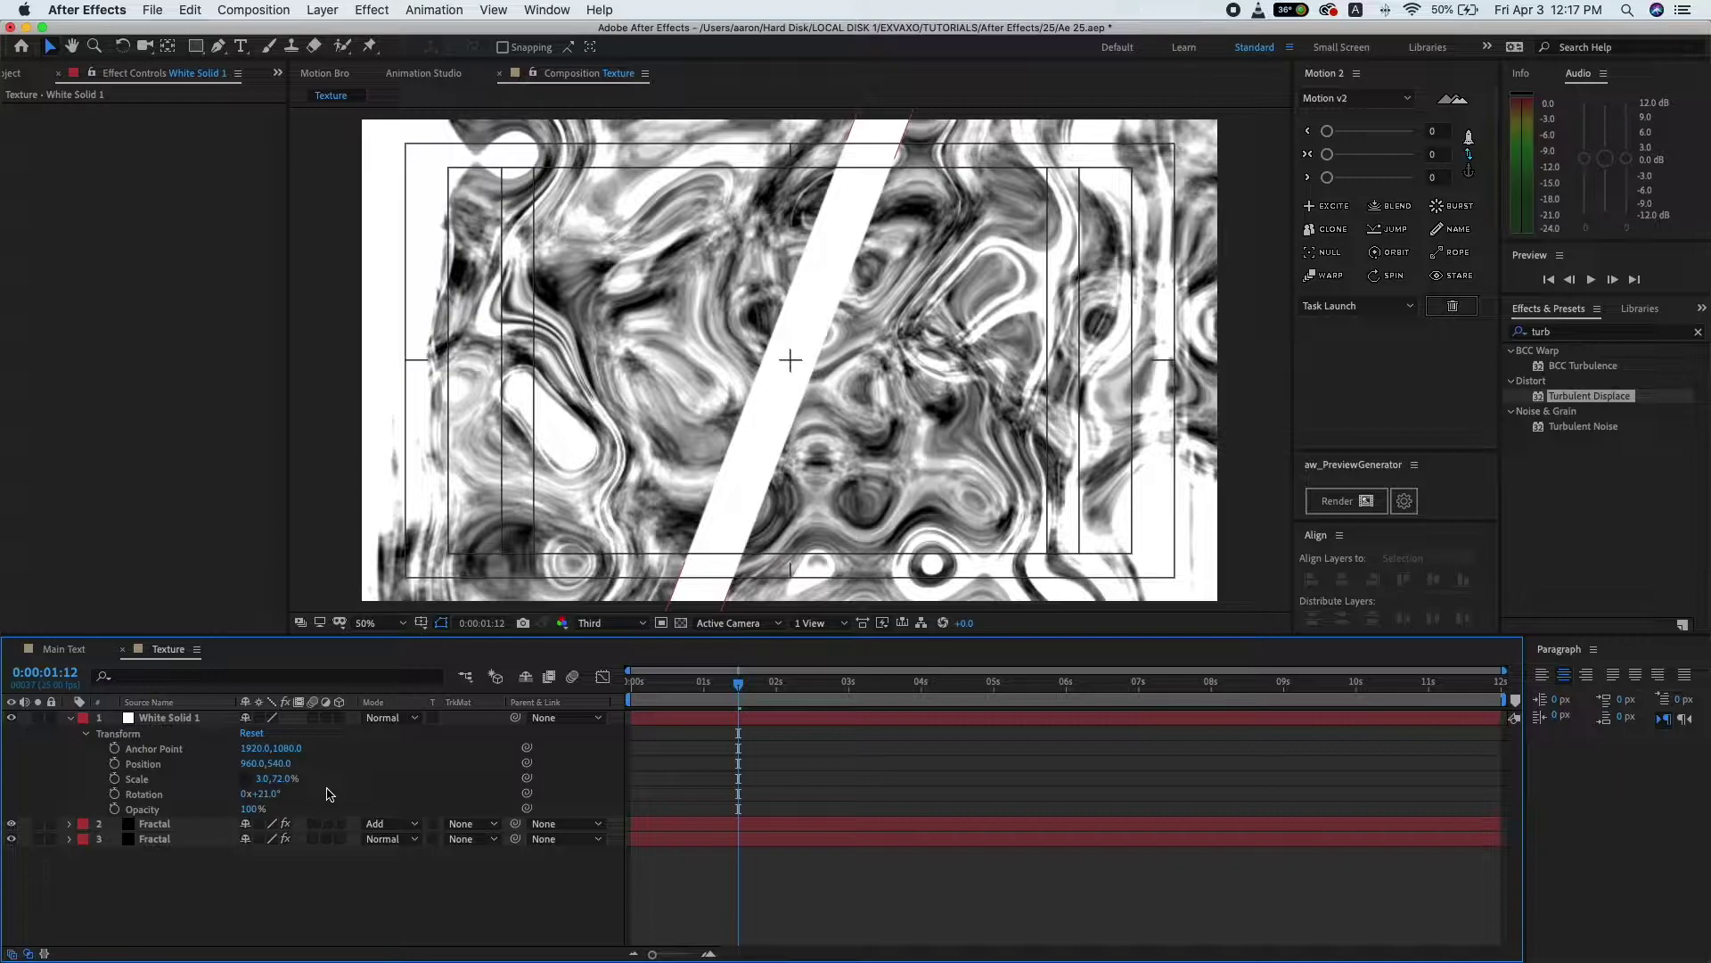
pyautogui.click(633, 683)
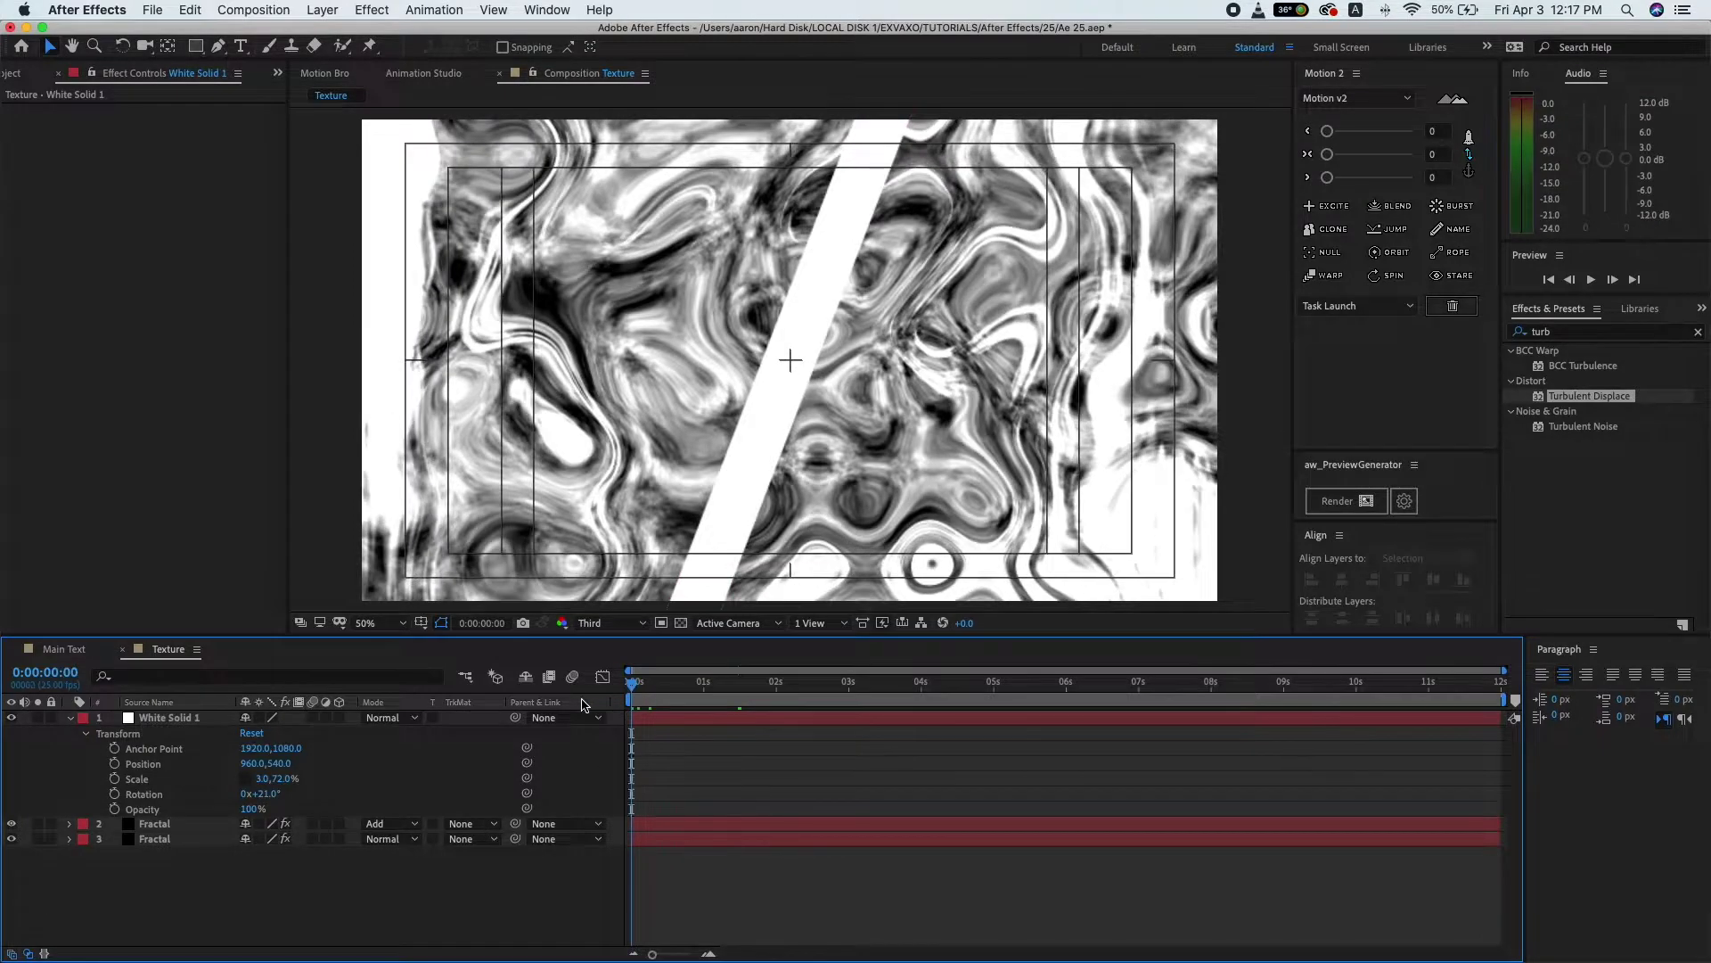
# - Keyframe the strip's Position from X≈109 at 0s to X 1603 at 7s
pyautogui.click(114, 763)
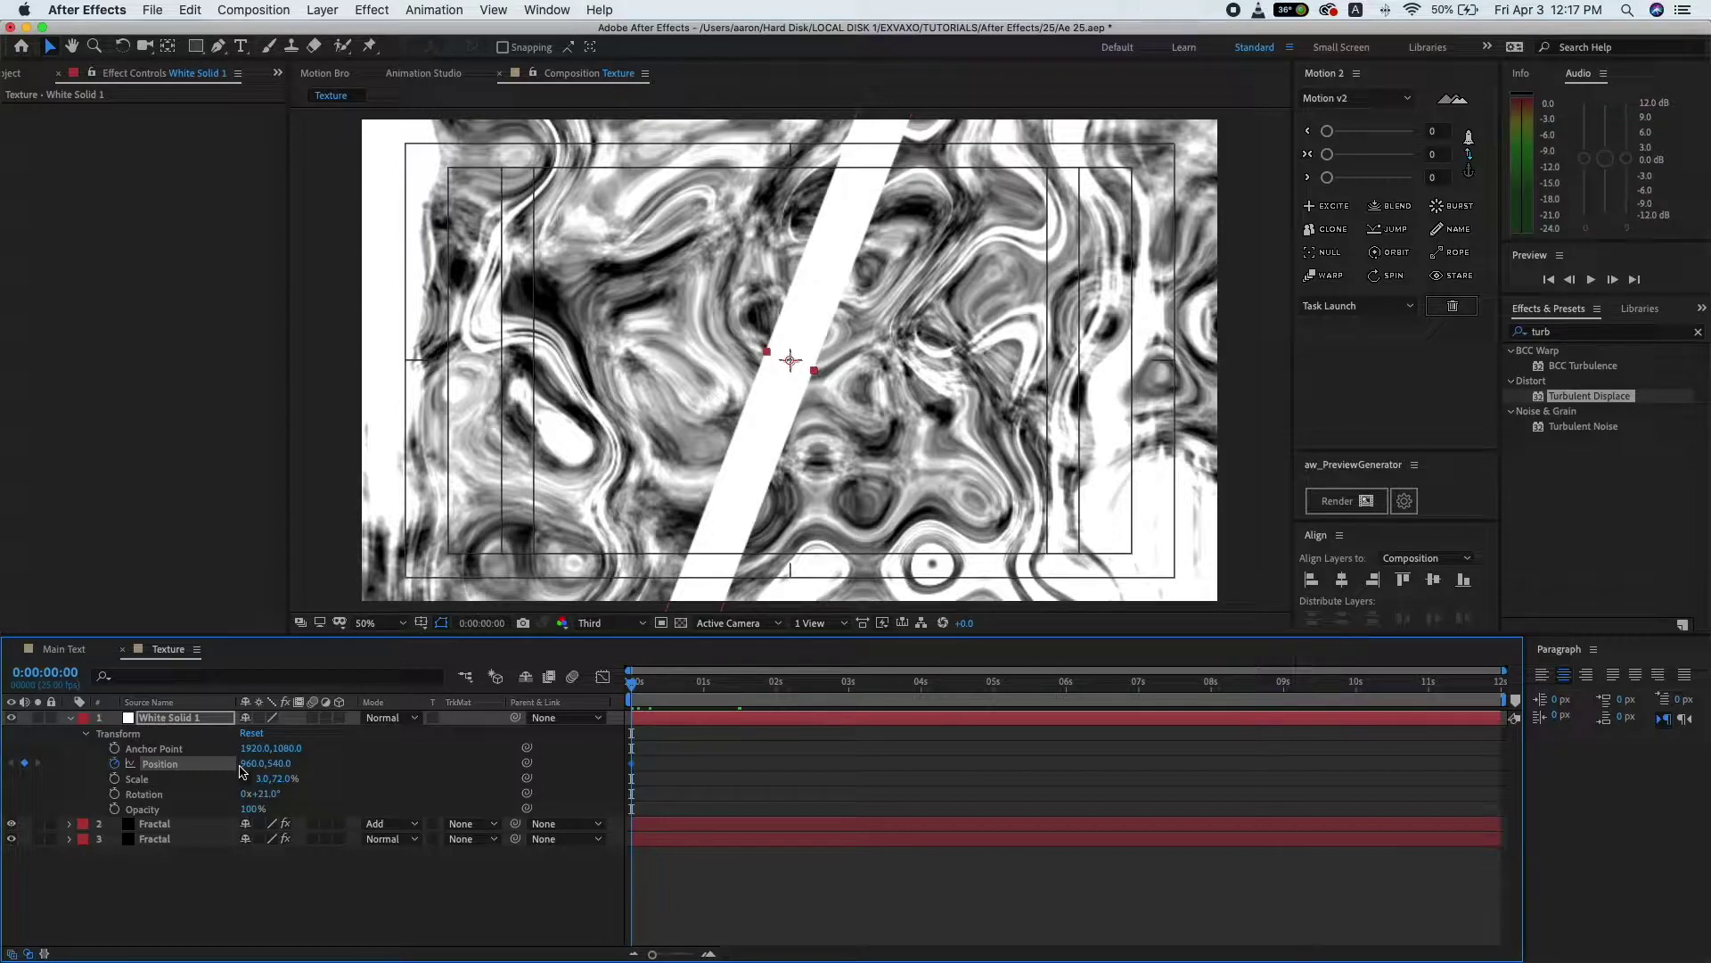
pyautogui.moveTo(242, 764); pyautogui.dragTo(3, 759)
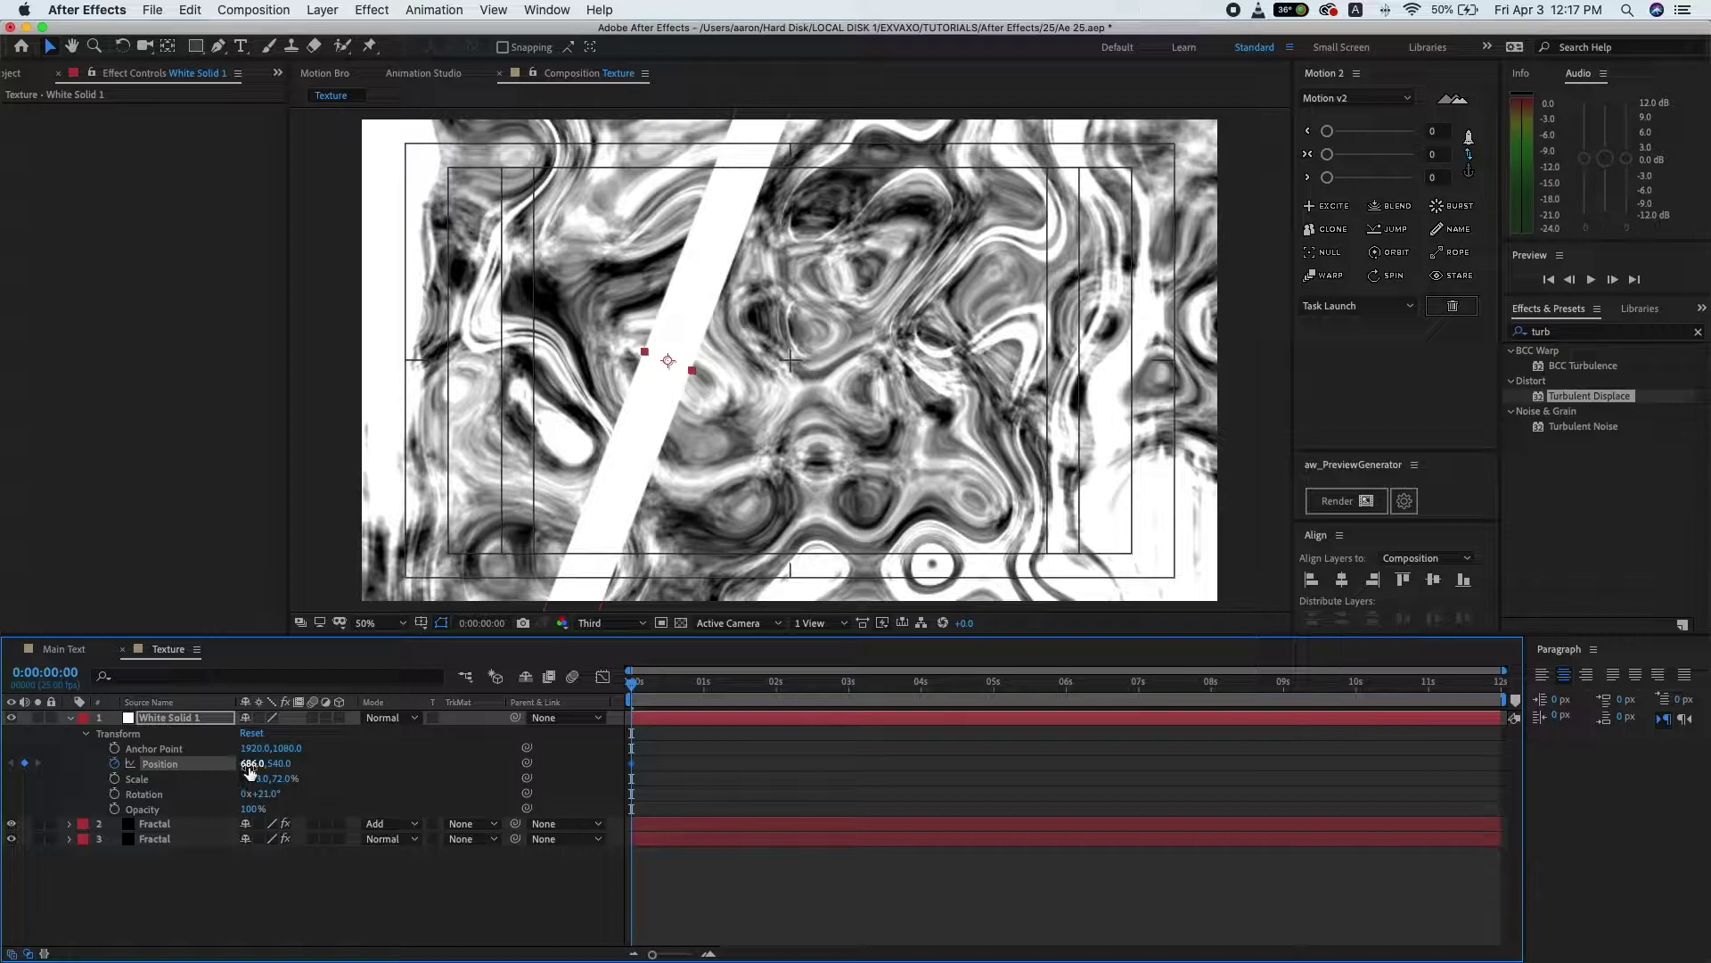
pyautogui.moveTo(254, 764)
pyautogui.mouseDown()
pyautogui.moveTo(183, 768)
pyautogui.moveTo(357, 762)
pyautogui.moveTo(299, 773)
pyautogui.mouseUp()
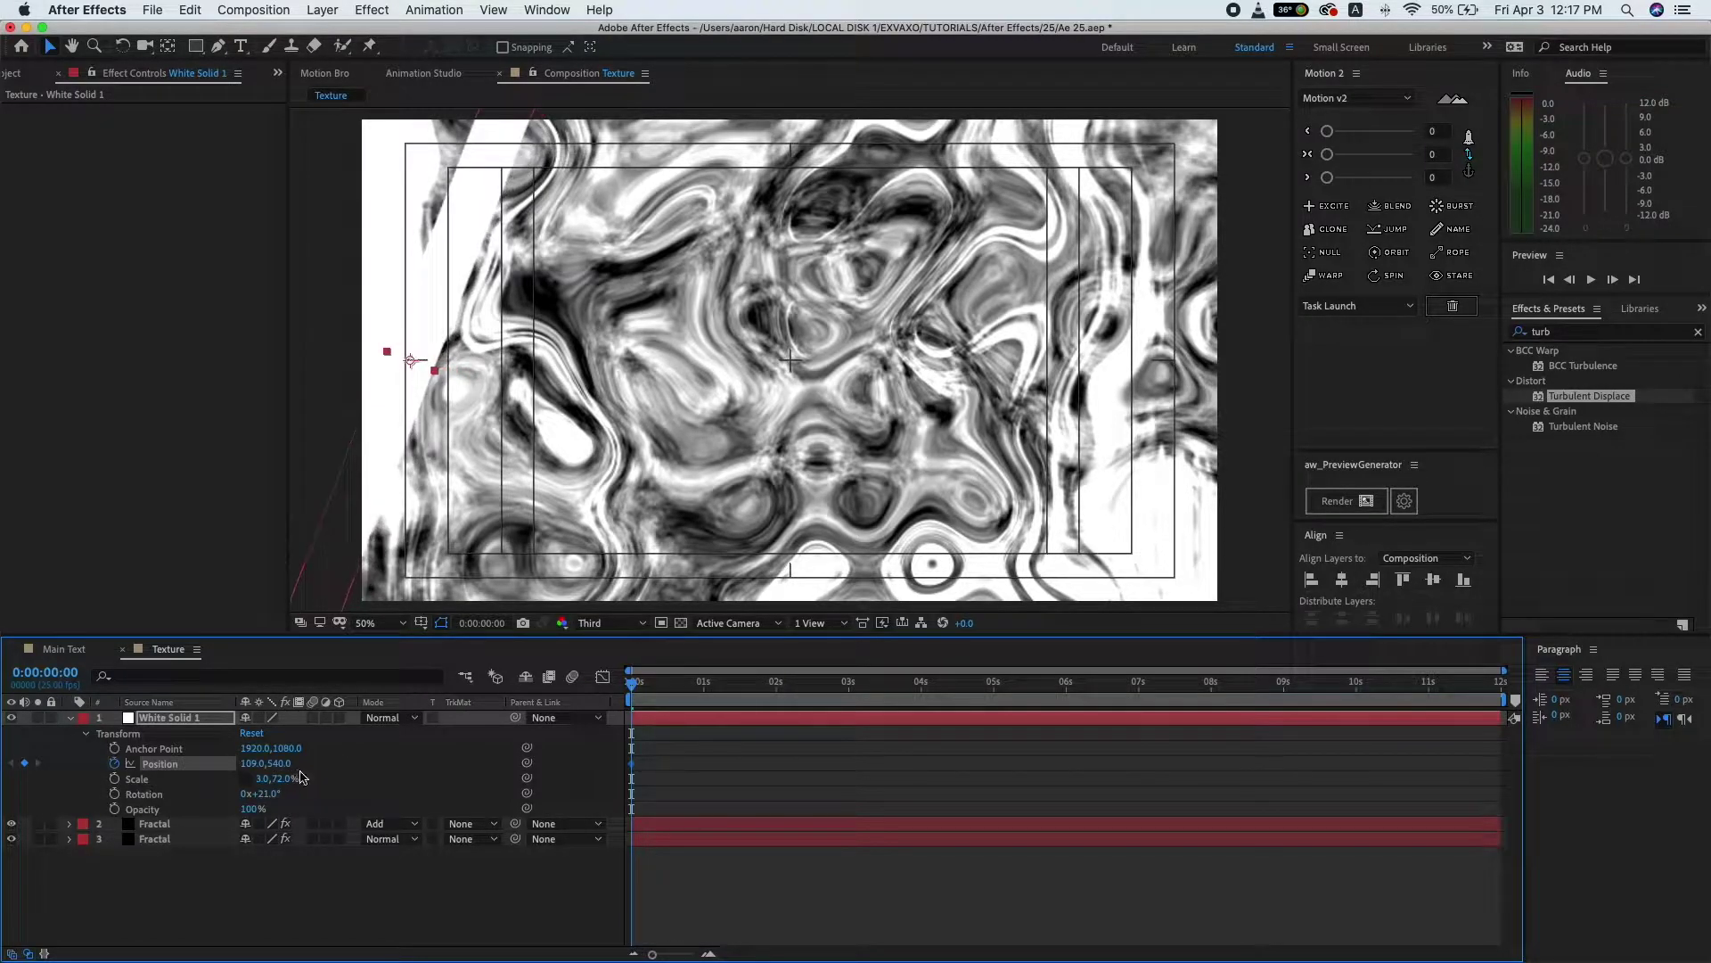
pyautogui.click(1140, 691)
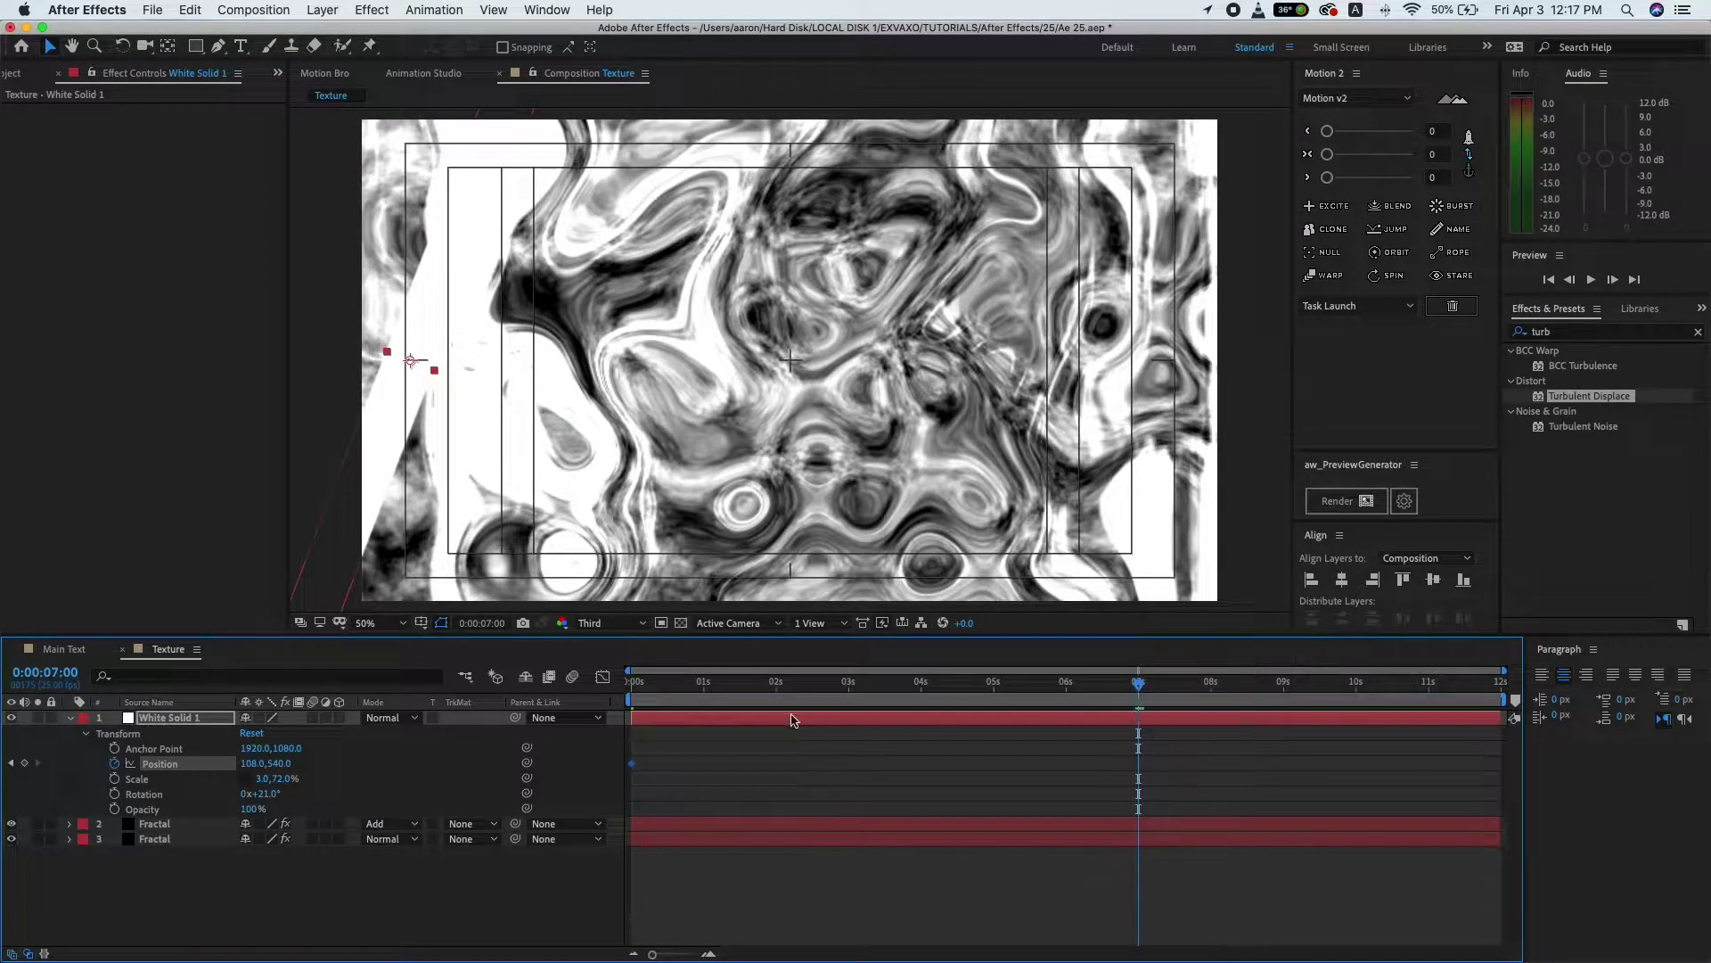
pyautogui.moveTo(248, 764); pyautogui.dragTo(426, 763)
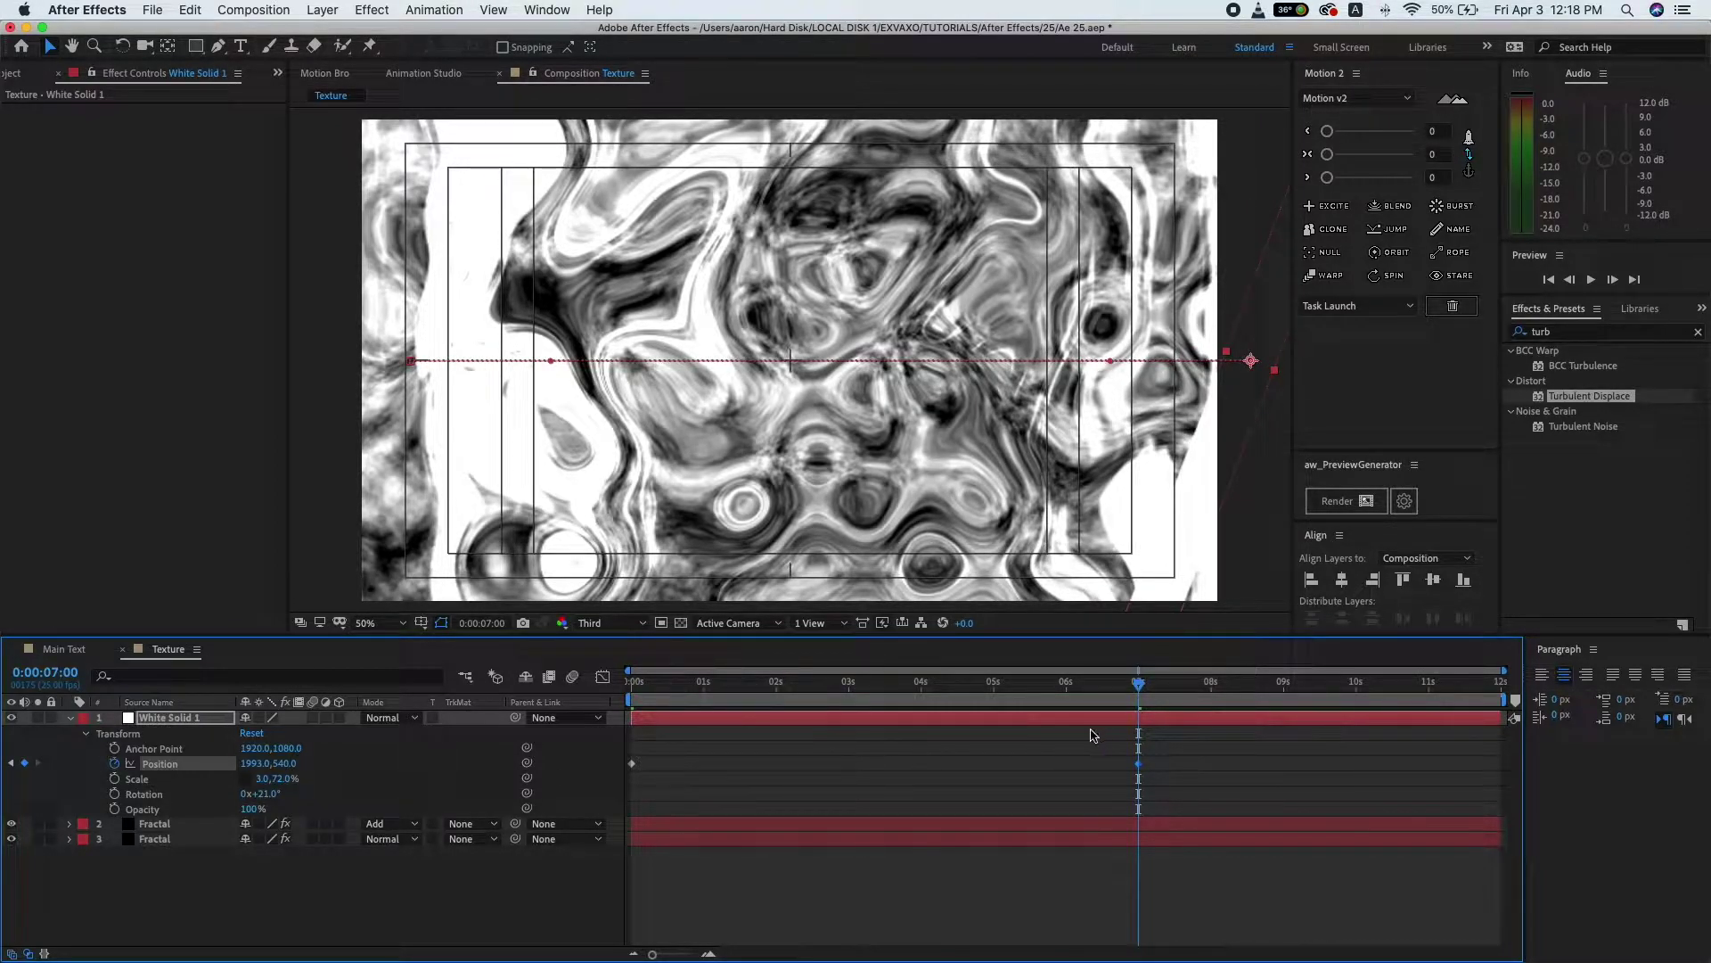
# - Shift the strip layer about one second later and scrub to review its motion
pyautogui.moveTo(691, 717); pyautogui.dragTo(762, 719)
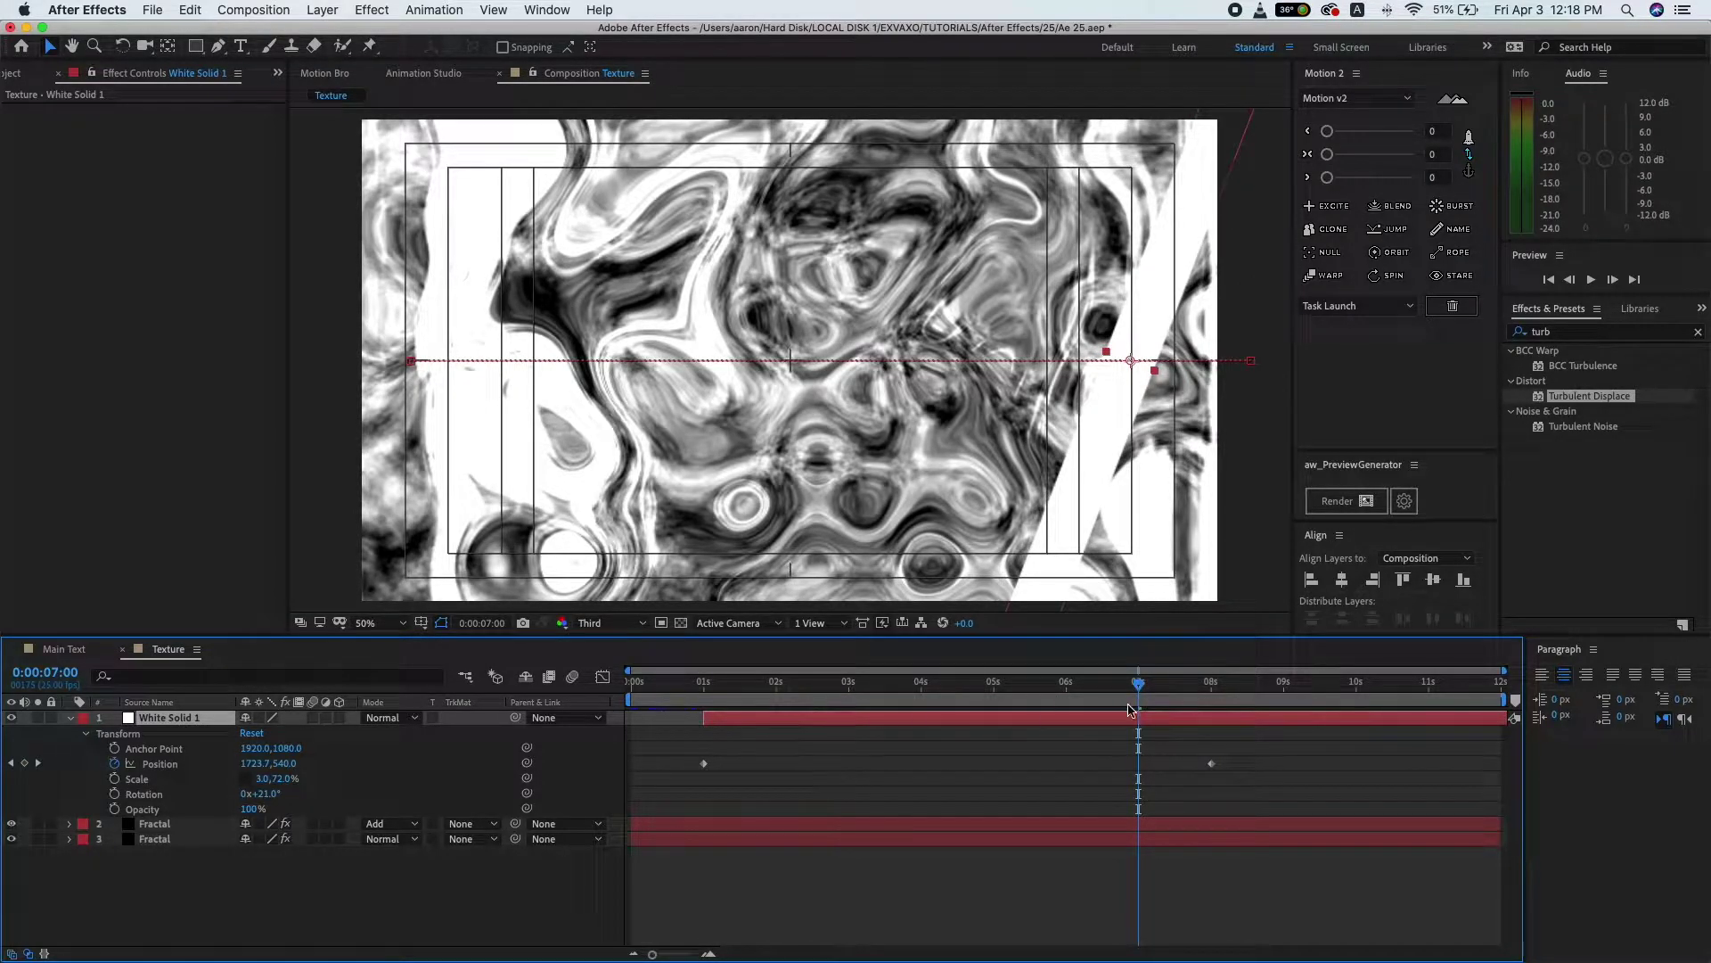
pyautogui.click(1027, 692)
pyautogui.moveTo(1027, 692); pyautogui.dragTo(1144, 694)
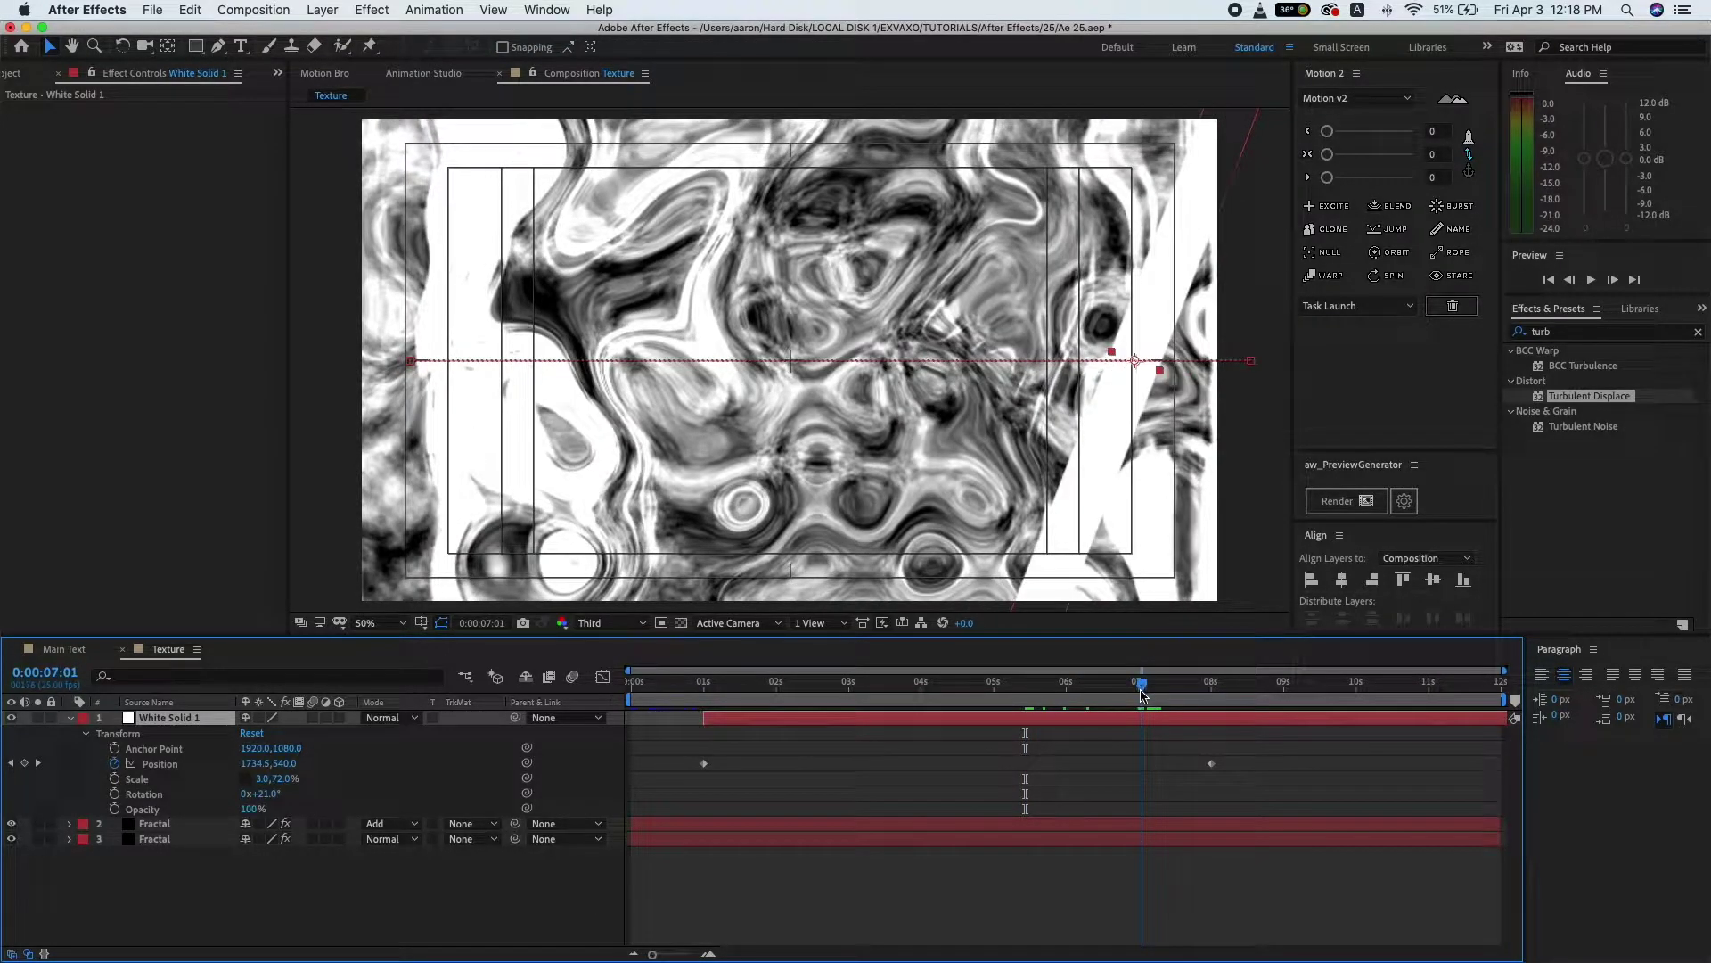
pyautogui.moveTo(1144, 694); pyautogui.dragTo(693, 686)
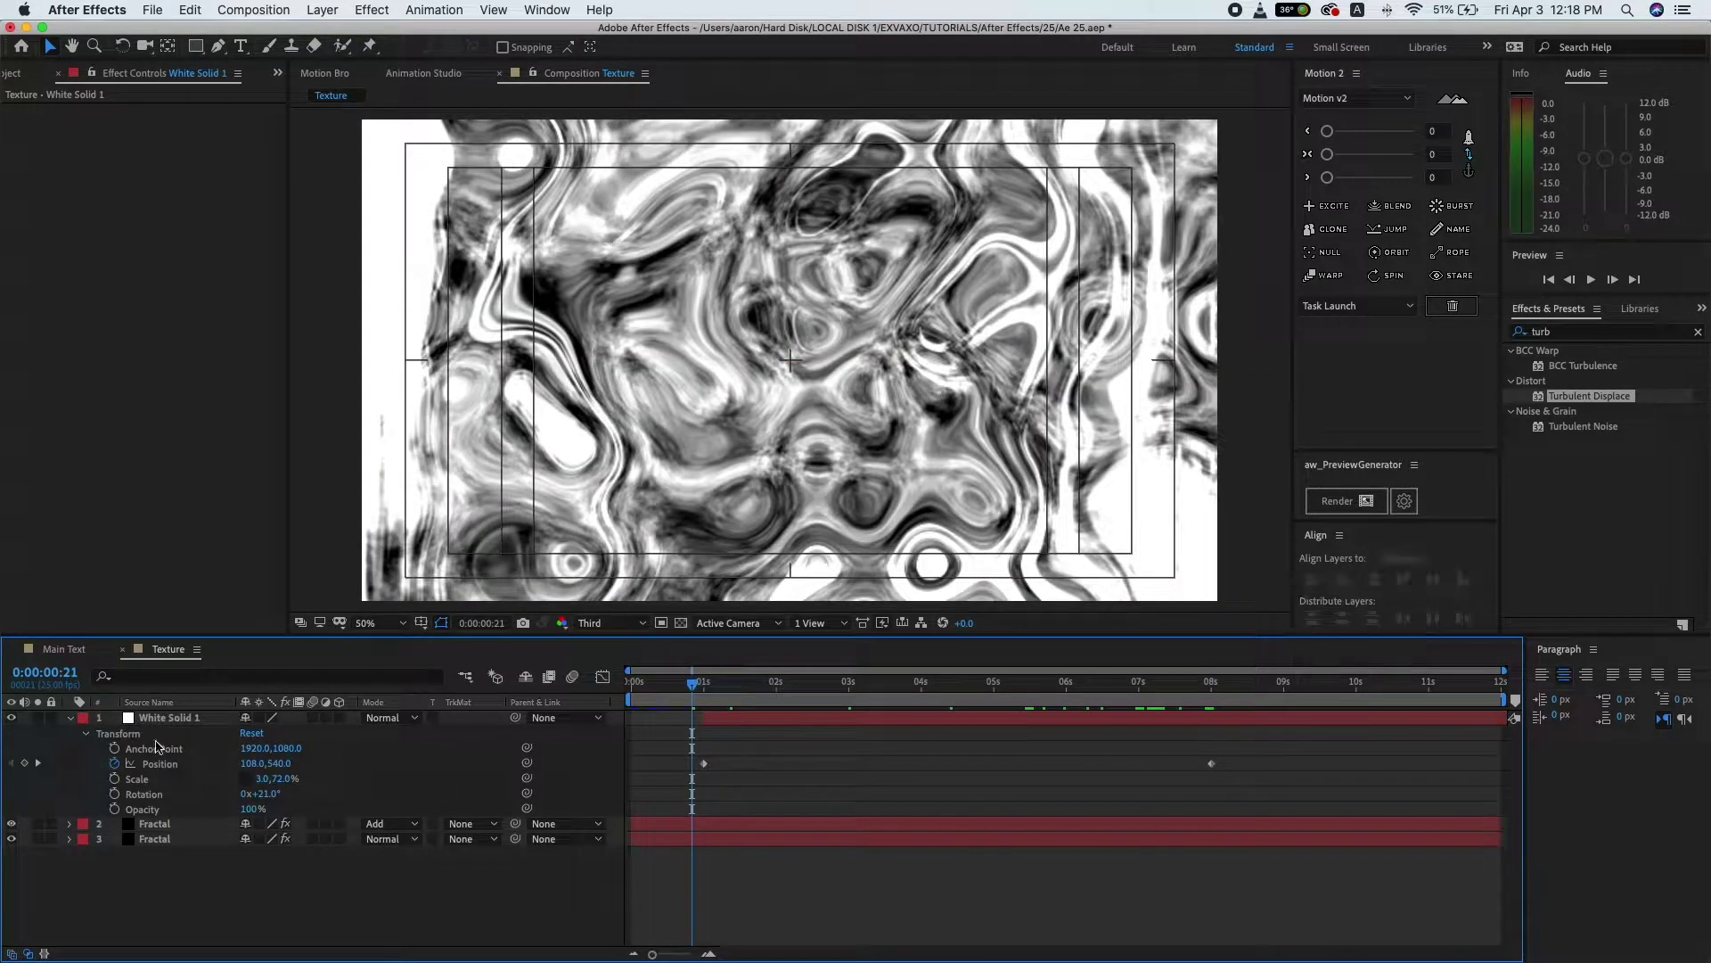
# - Set White Solid 1's blending mode to Add and scrub to check the stripe
pyautogui.click(218, 718)
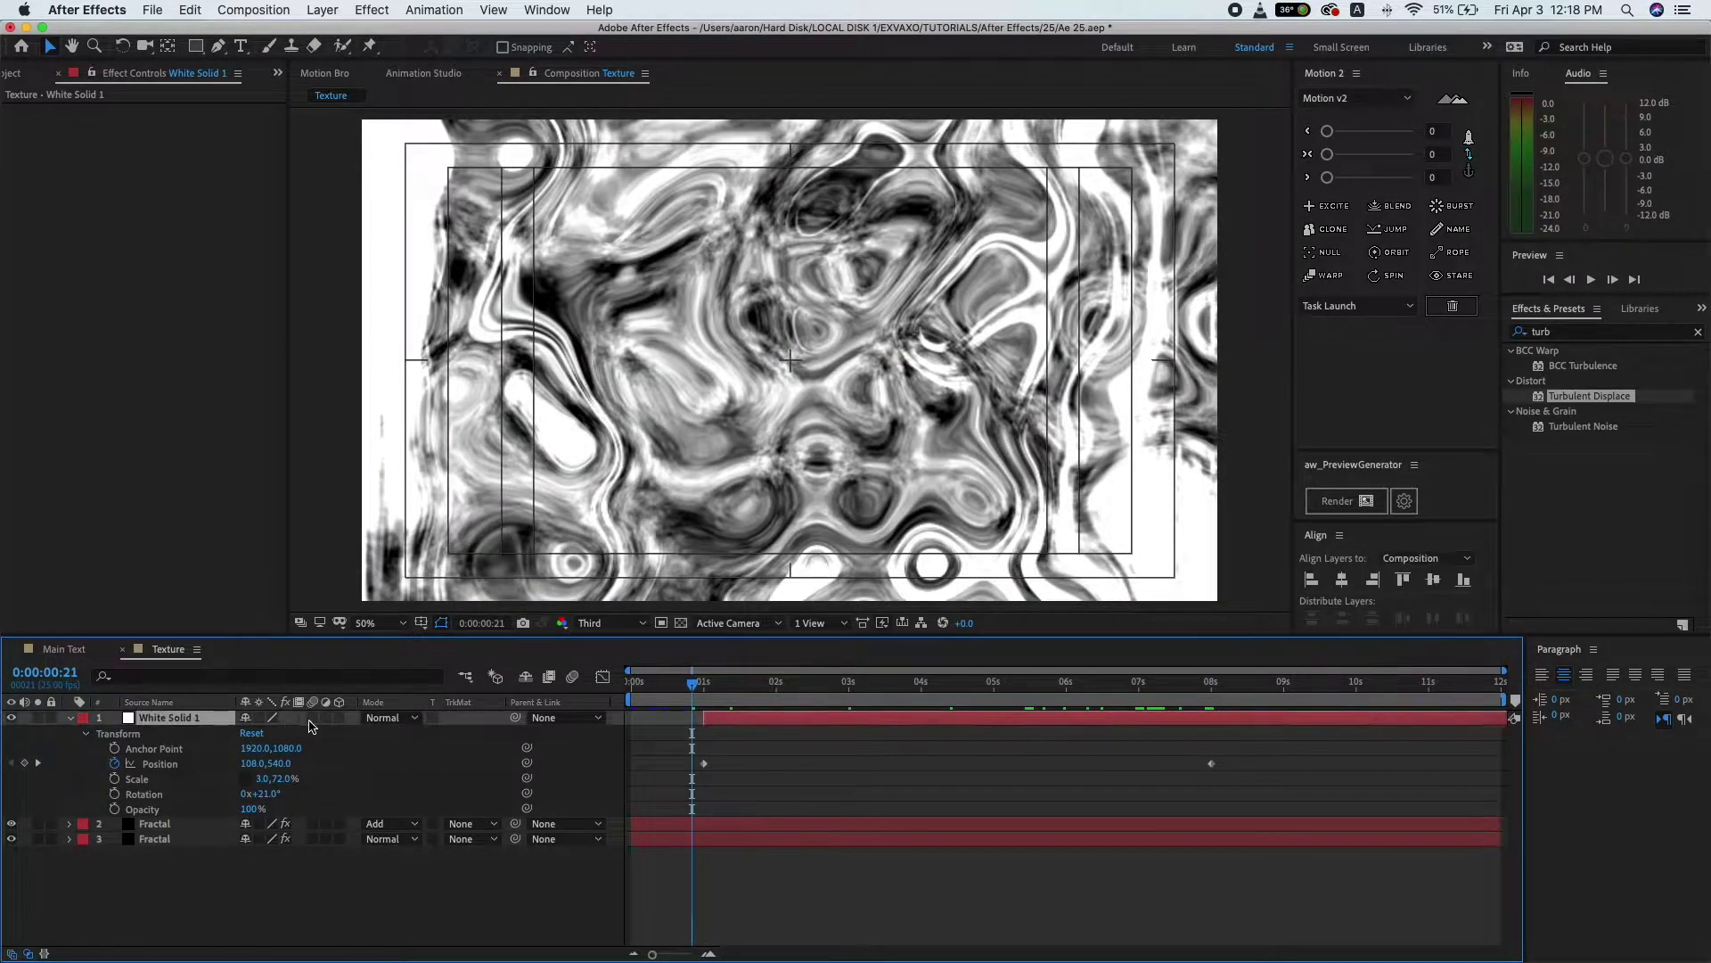
pyautogui.click(390, 718)
pyautogui.click(401, 419)
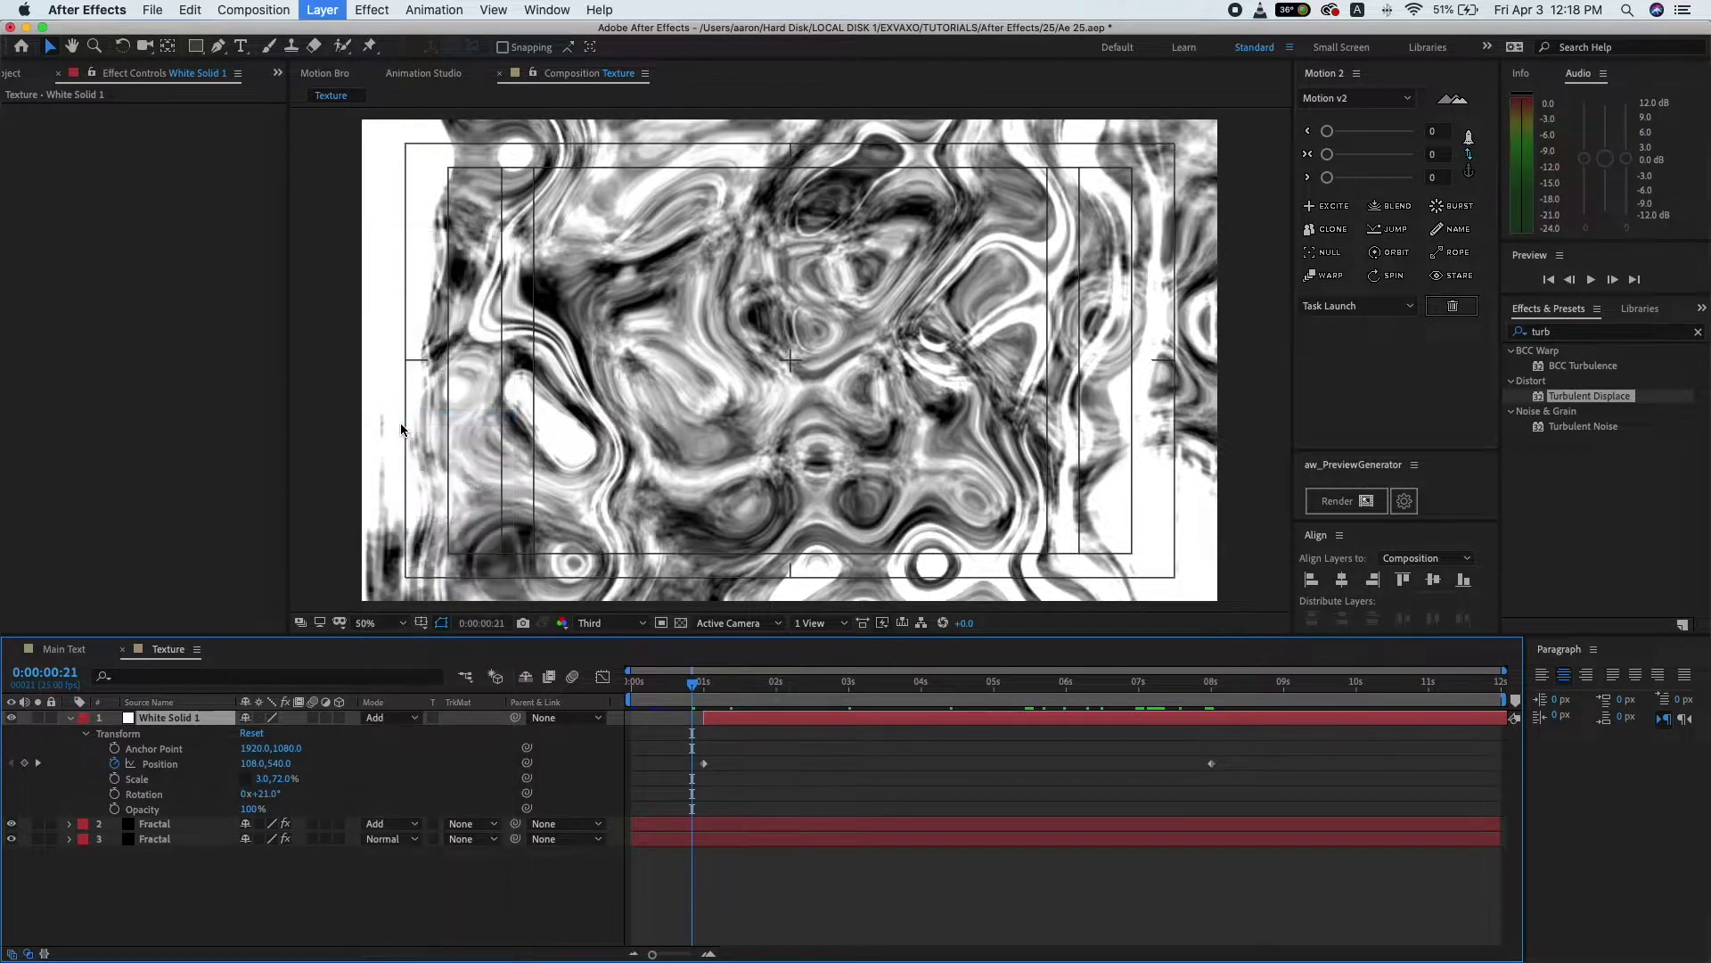
pyautogui.moveTo(692, 686); pyautogui.dragTo(976, 707)
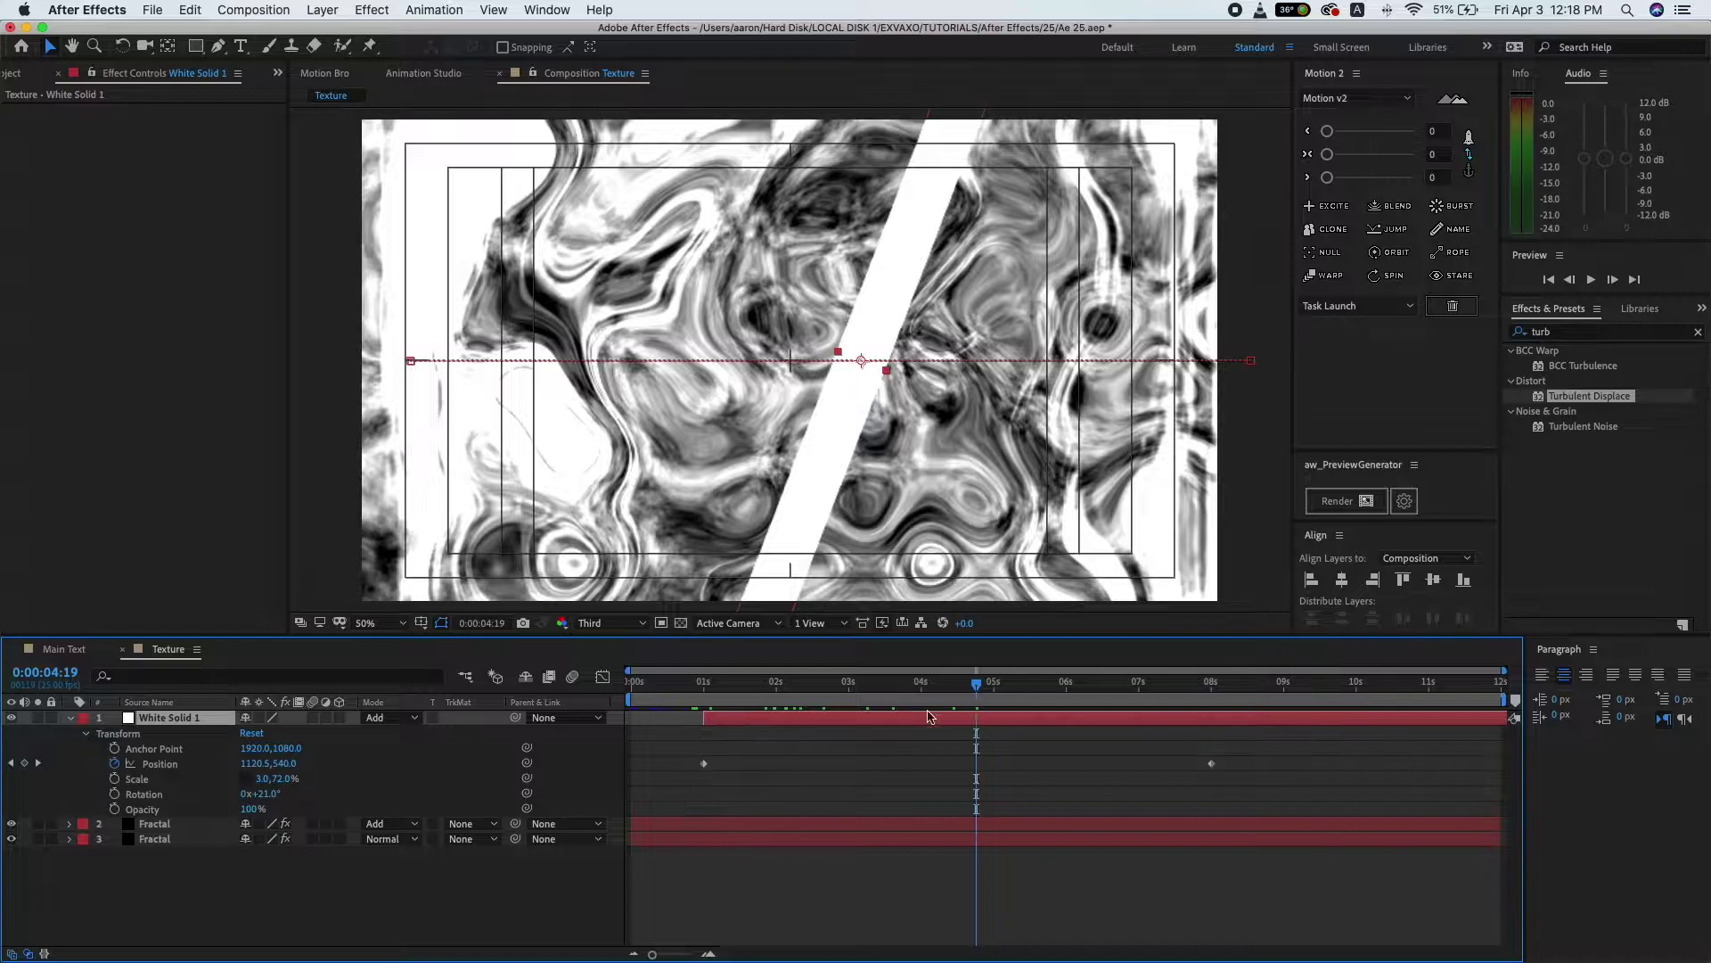
# - Deselect and collapse White Solid 1, then show the Project panel
pyautogui.click(388, 775)
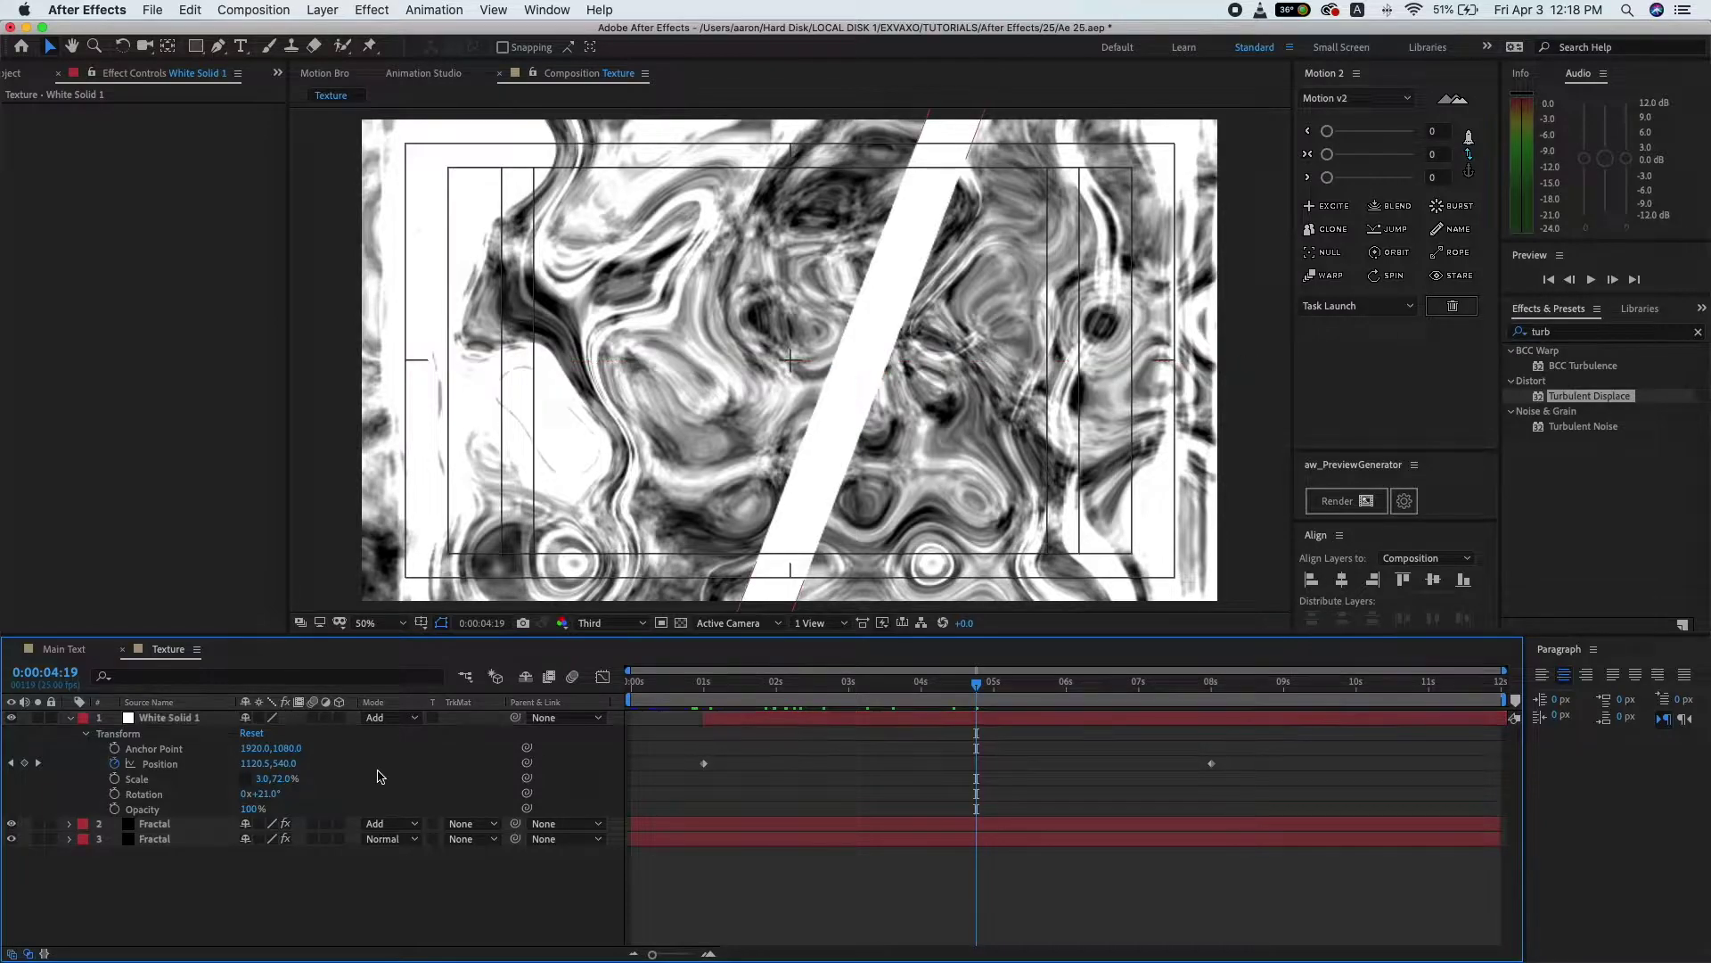
pyautogui.click(69, 719)
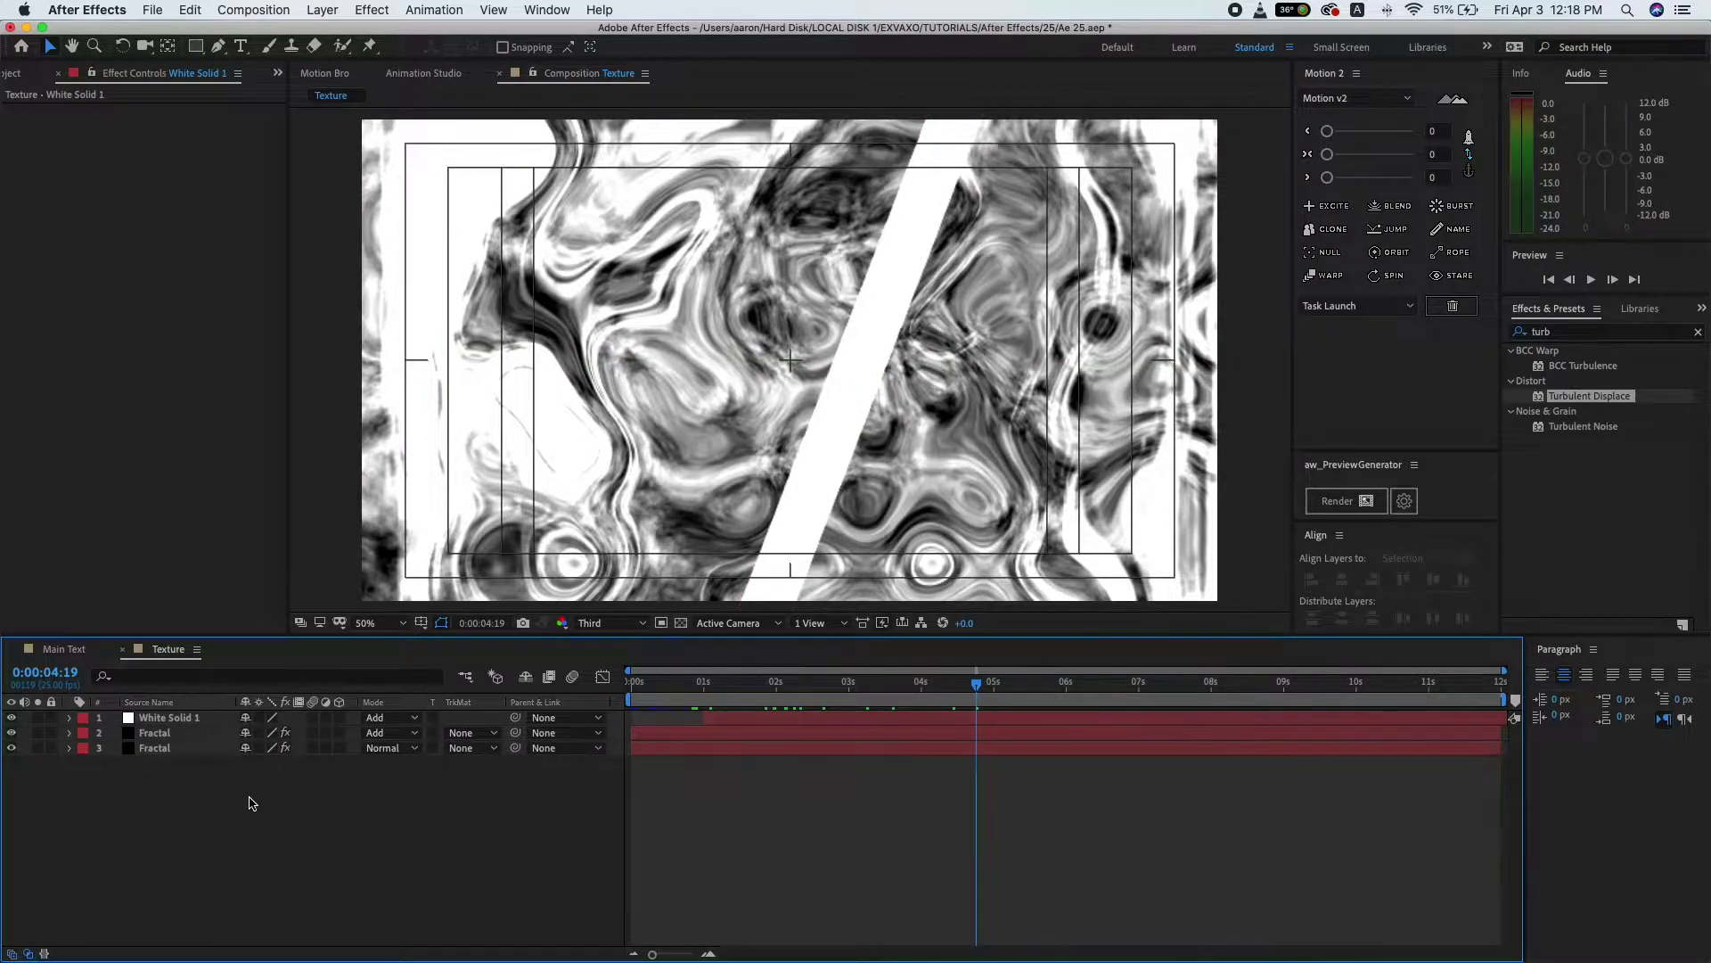
pyautogui.click(15, 78)
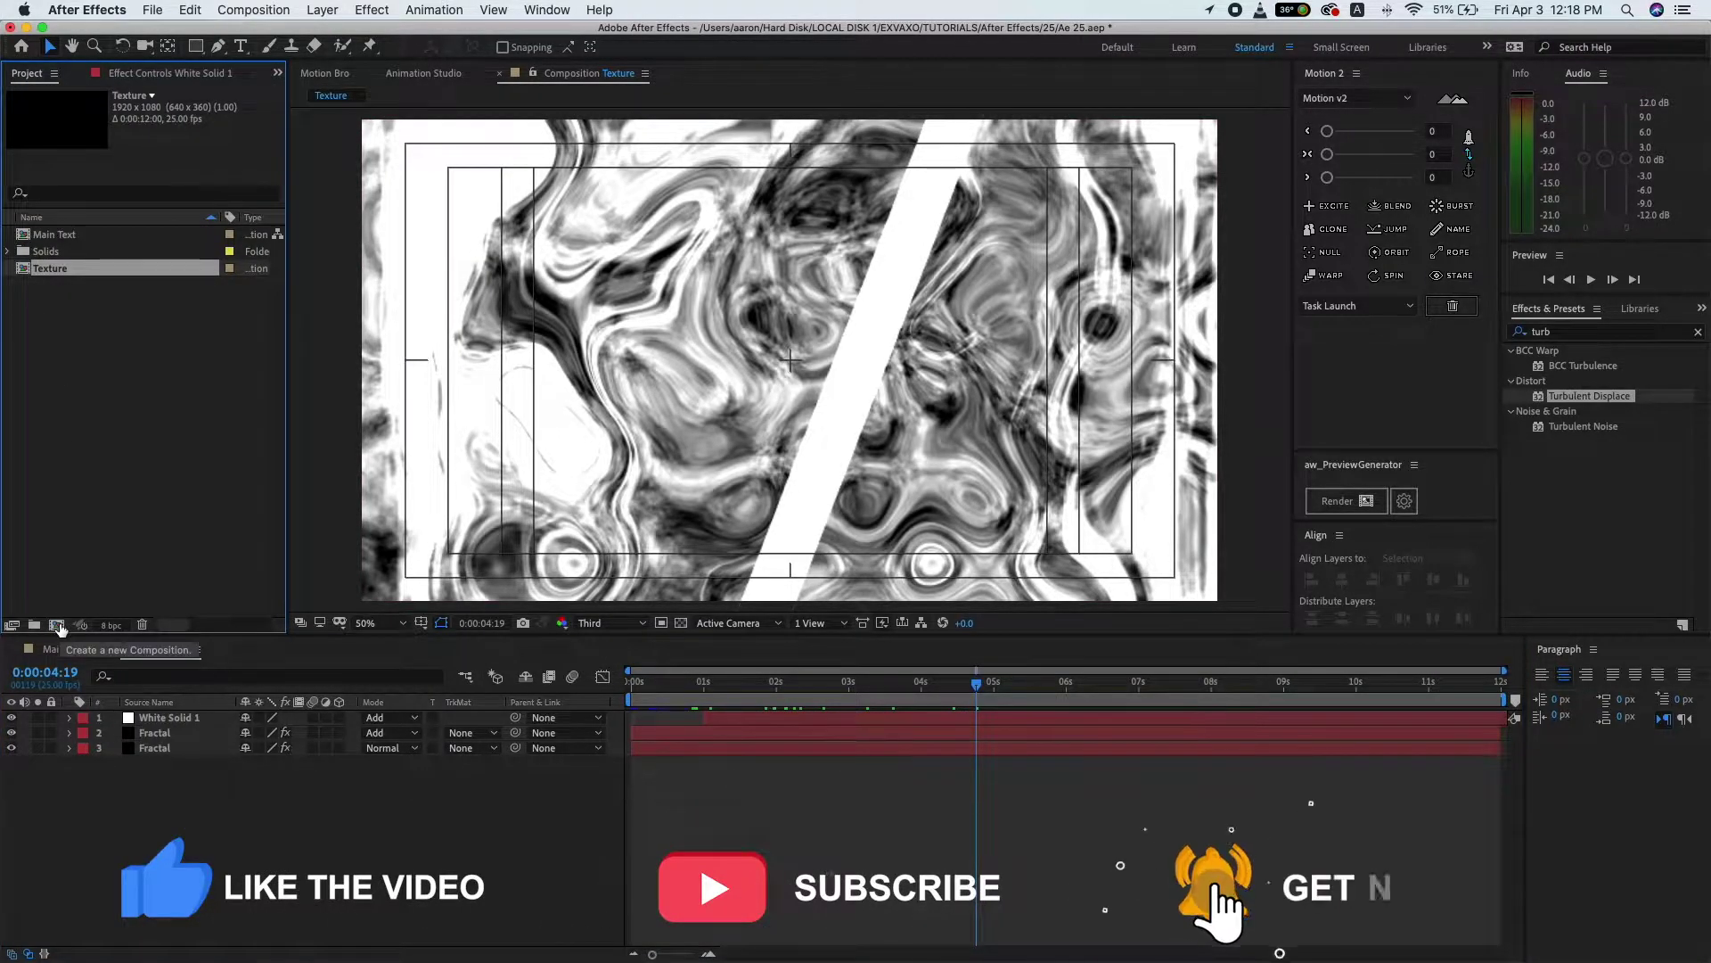
# - Create a new composition named Map
pyautogui.click(59, 629)
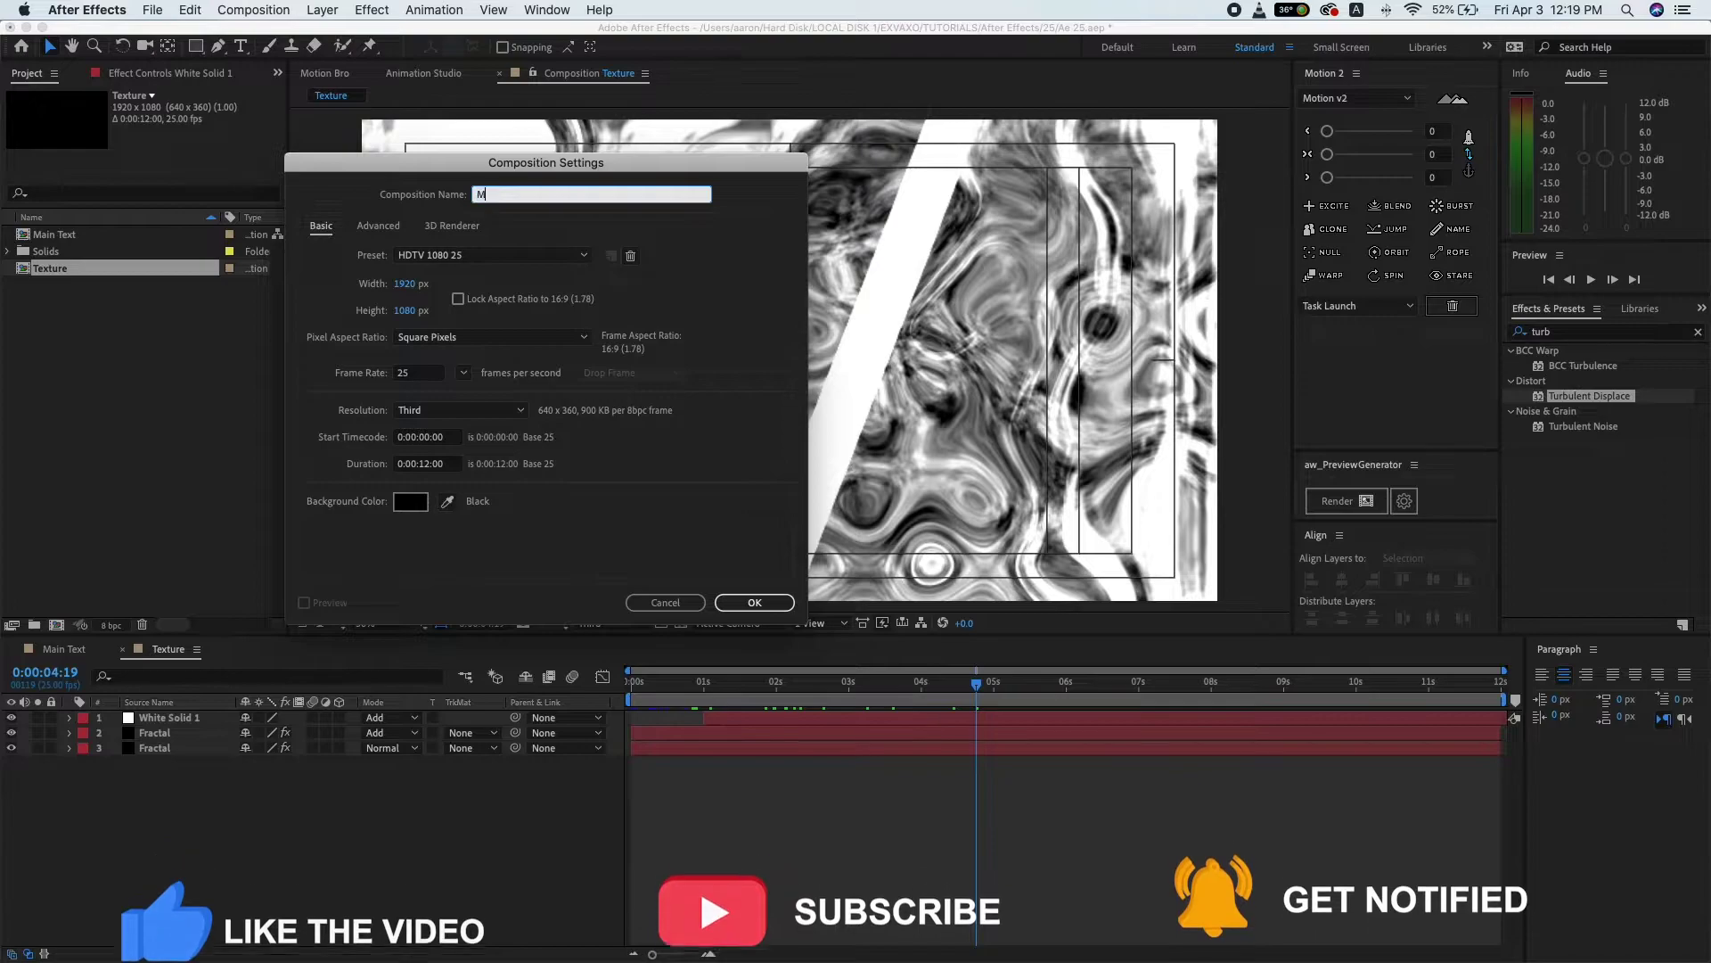
pyautogui.write('M')
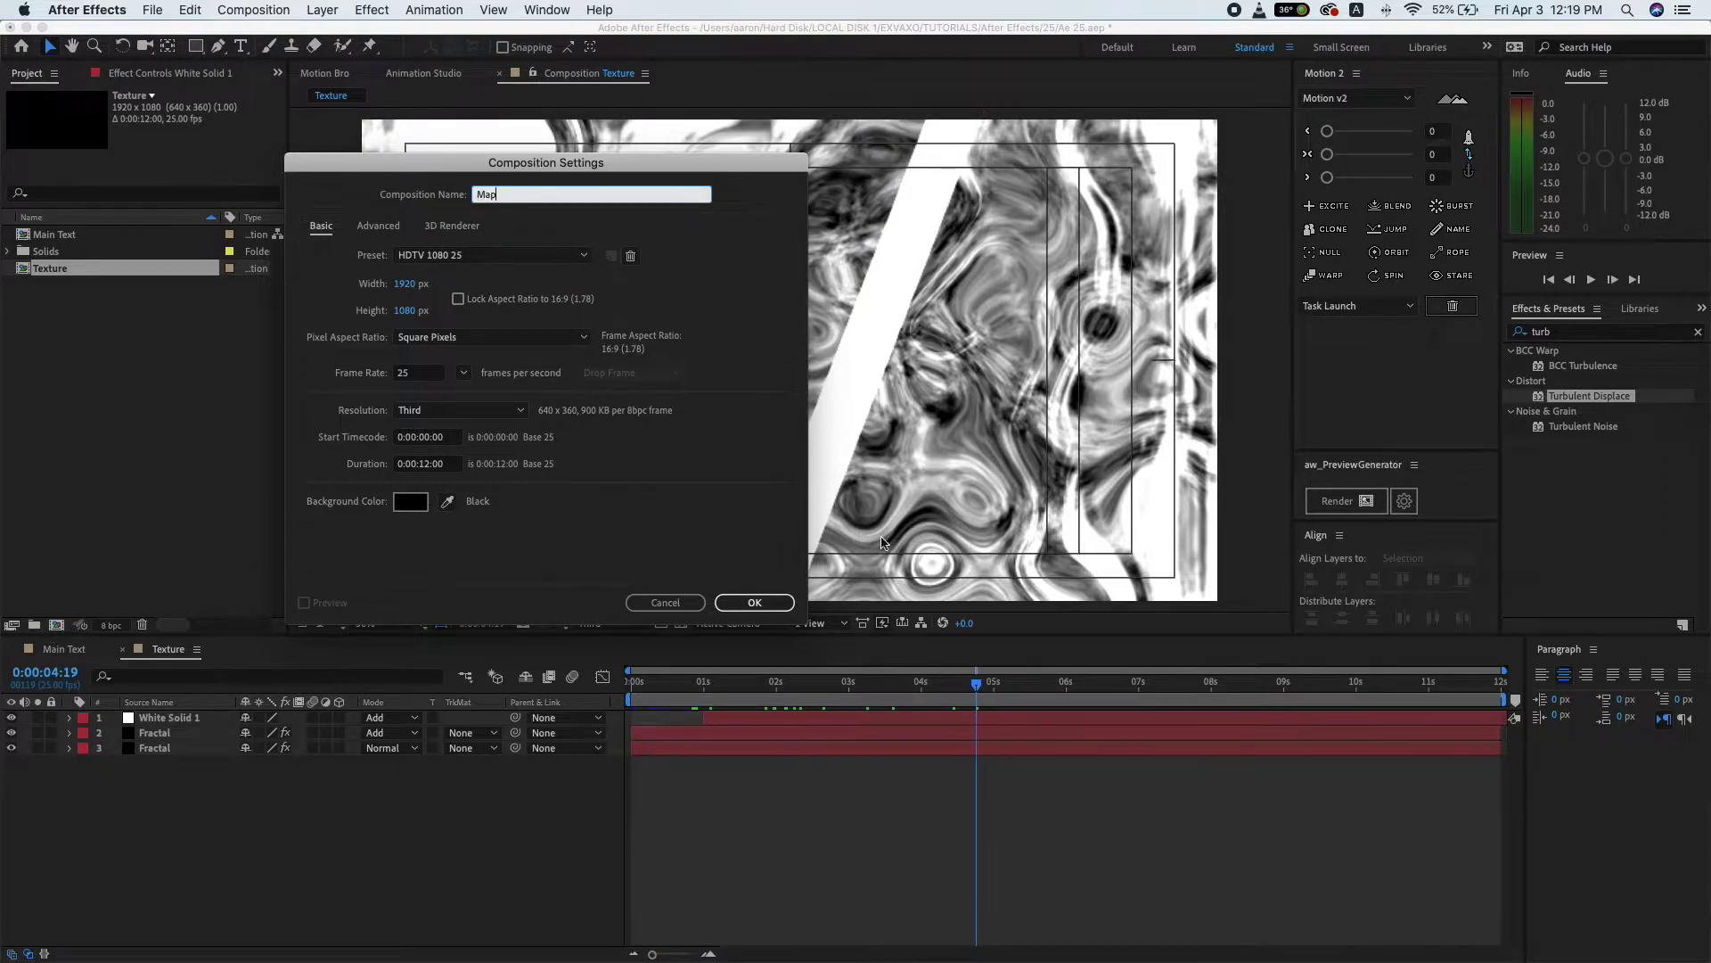
pyautogui.click(754, 603)
# - Add a black solid layer named BG to the Map comp
pyautogui.rightClick(124, 754)
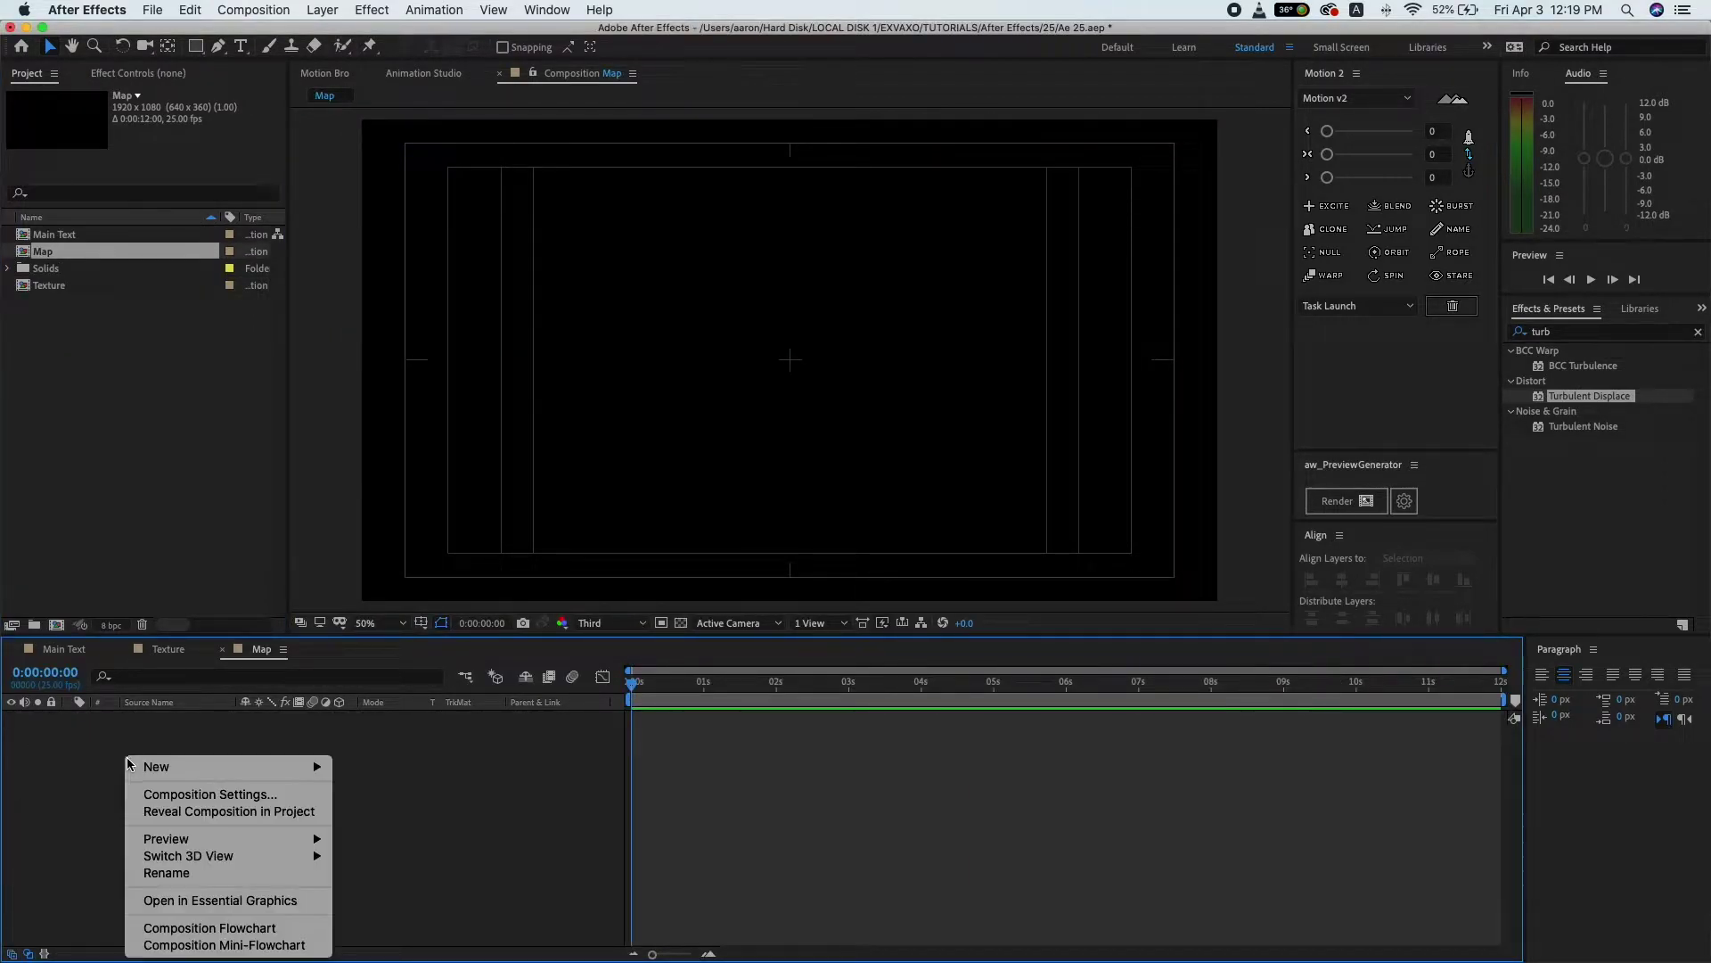
pyautogui.moveTo(161, 760)
pyautogui.click(481, 812)
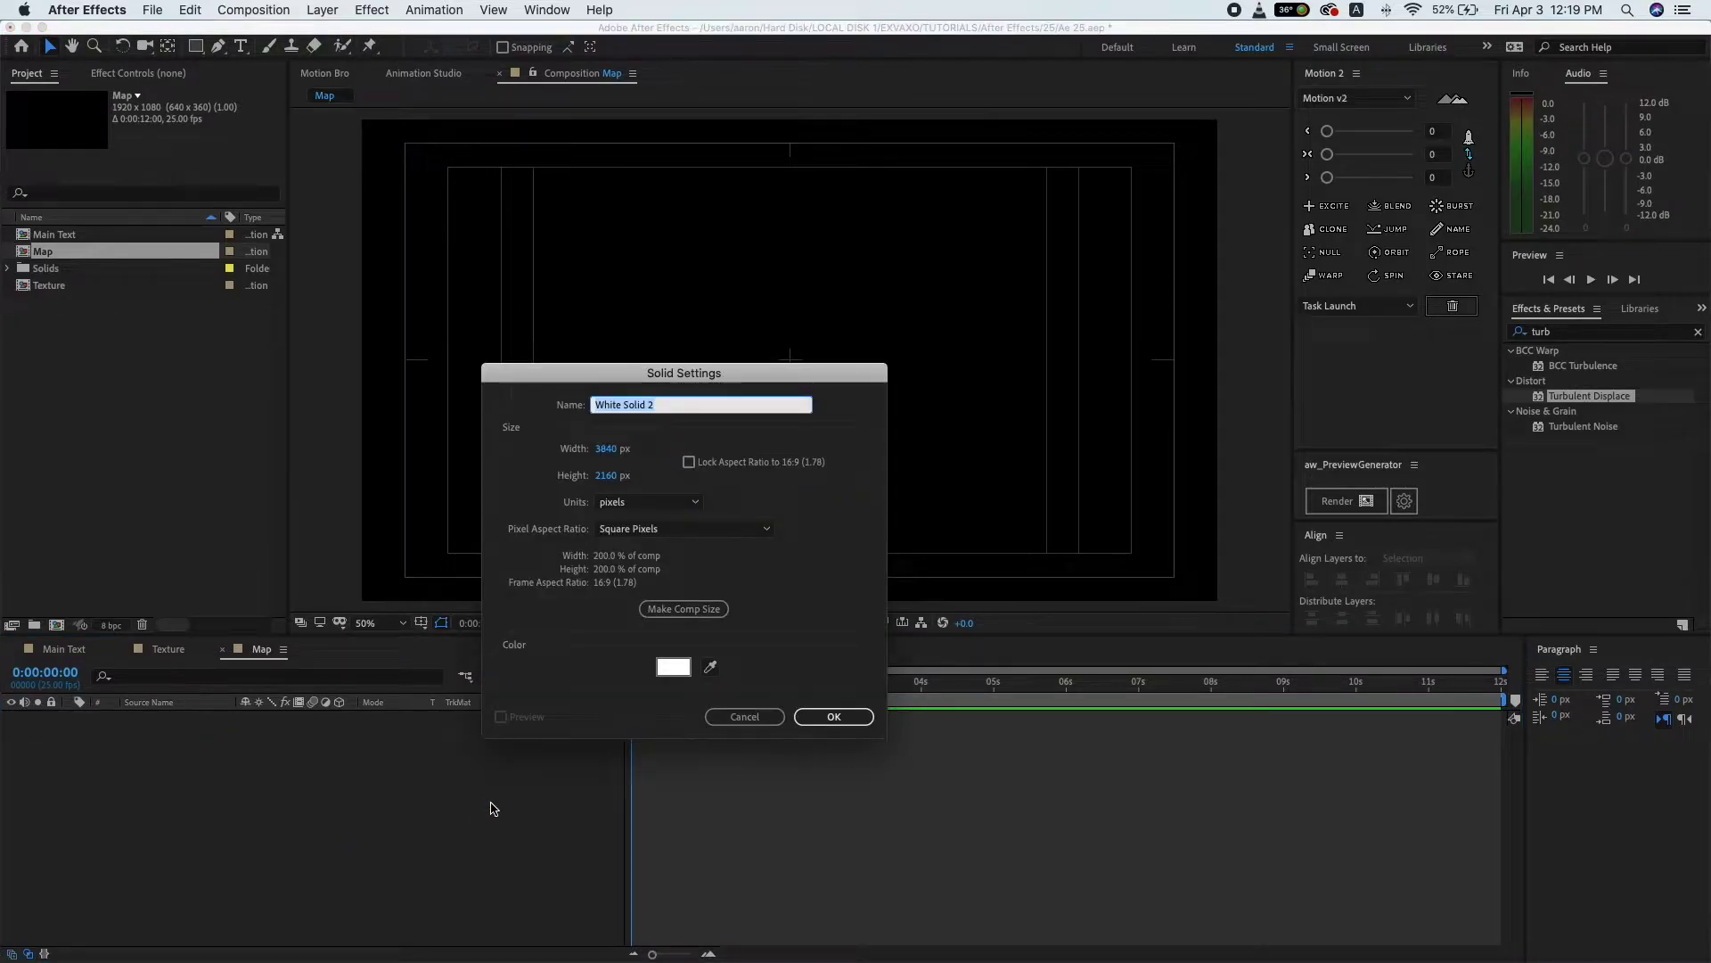
pyautogui.click(673, 667)
pyautogui.moveTo(178, 419); pyautogui.dragTo(153, 453)
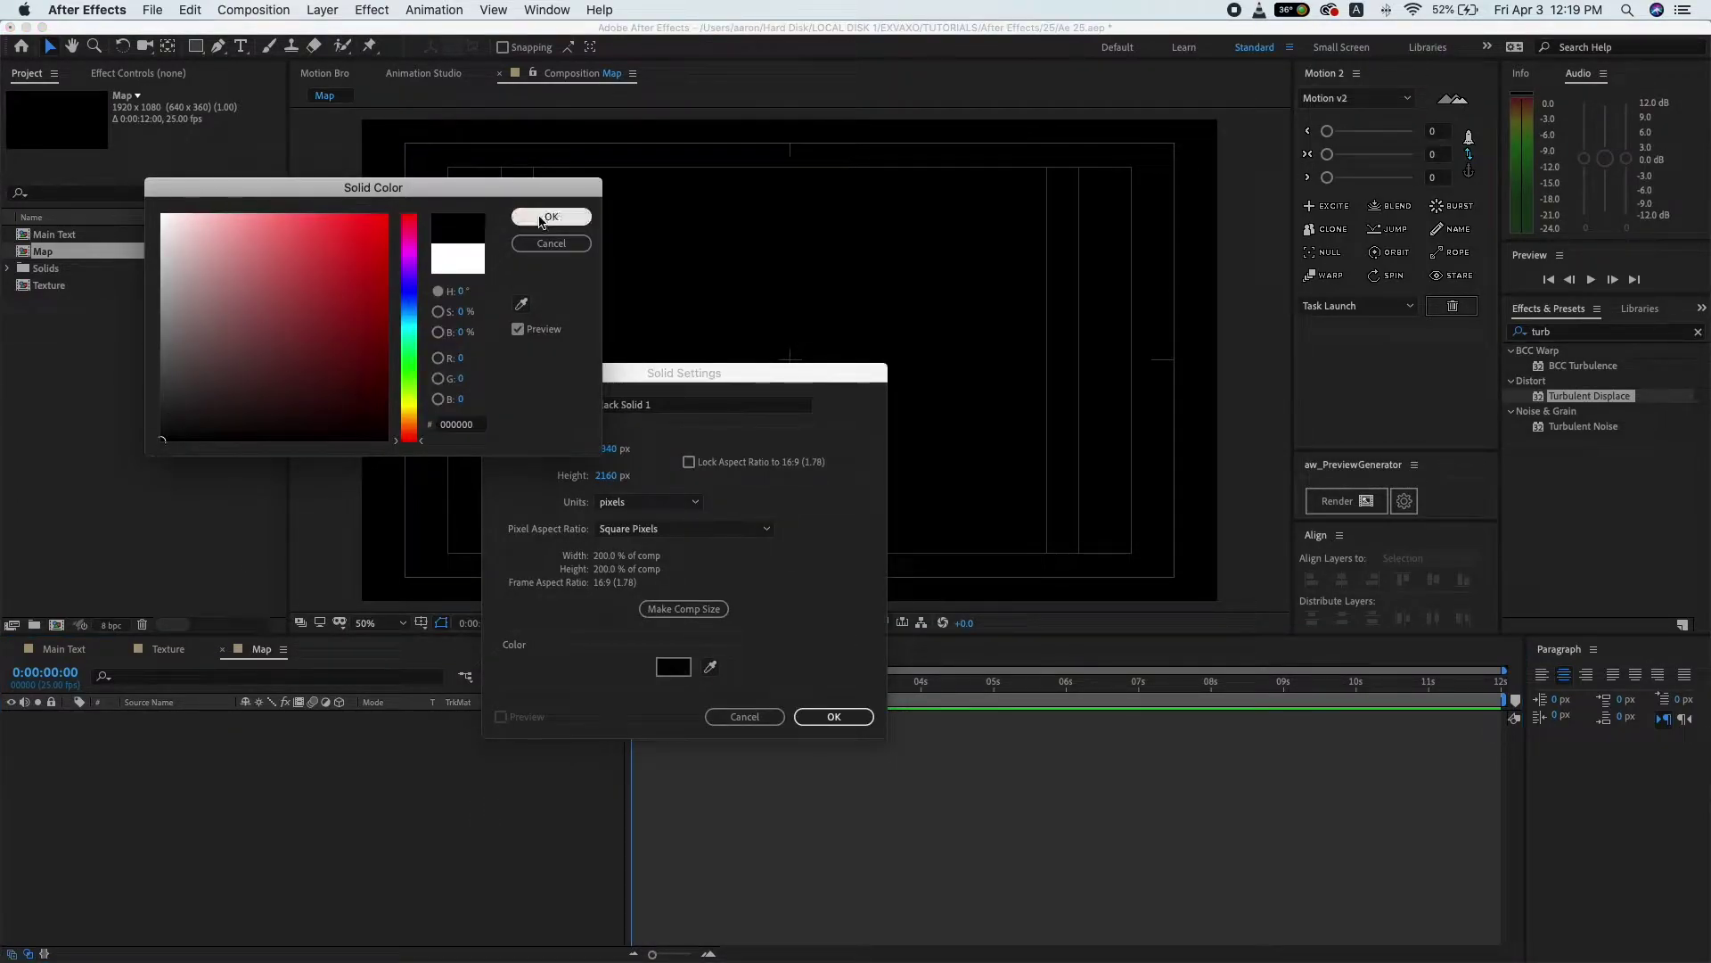
pyautogui.click(552, 217)
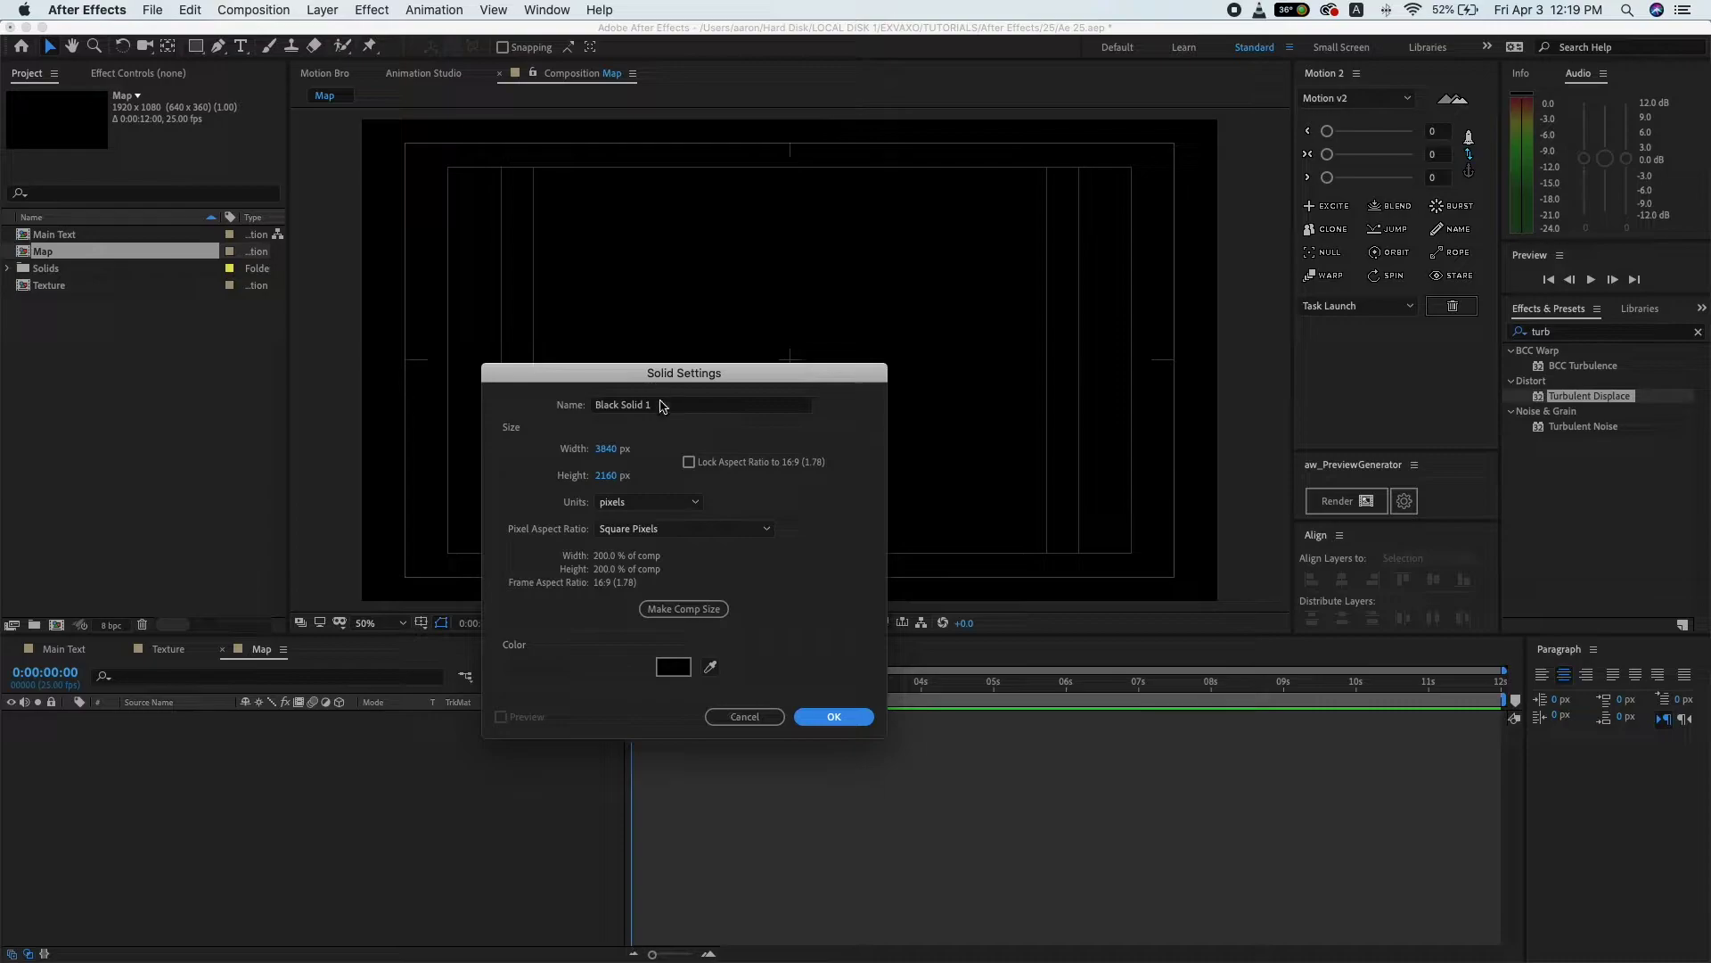
pyautogui.moveTo(664, 406); pyautogui.dragTo(523, 408)
pyautogui.write('BG')
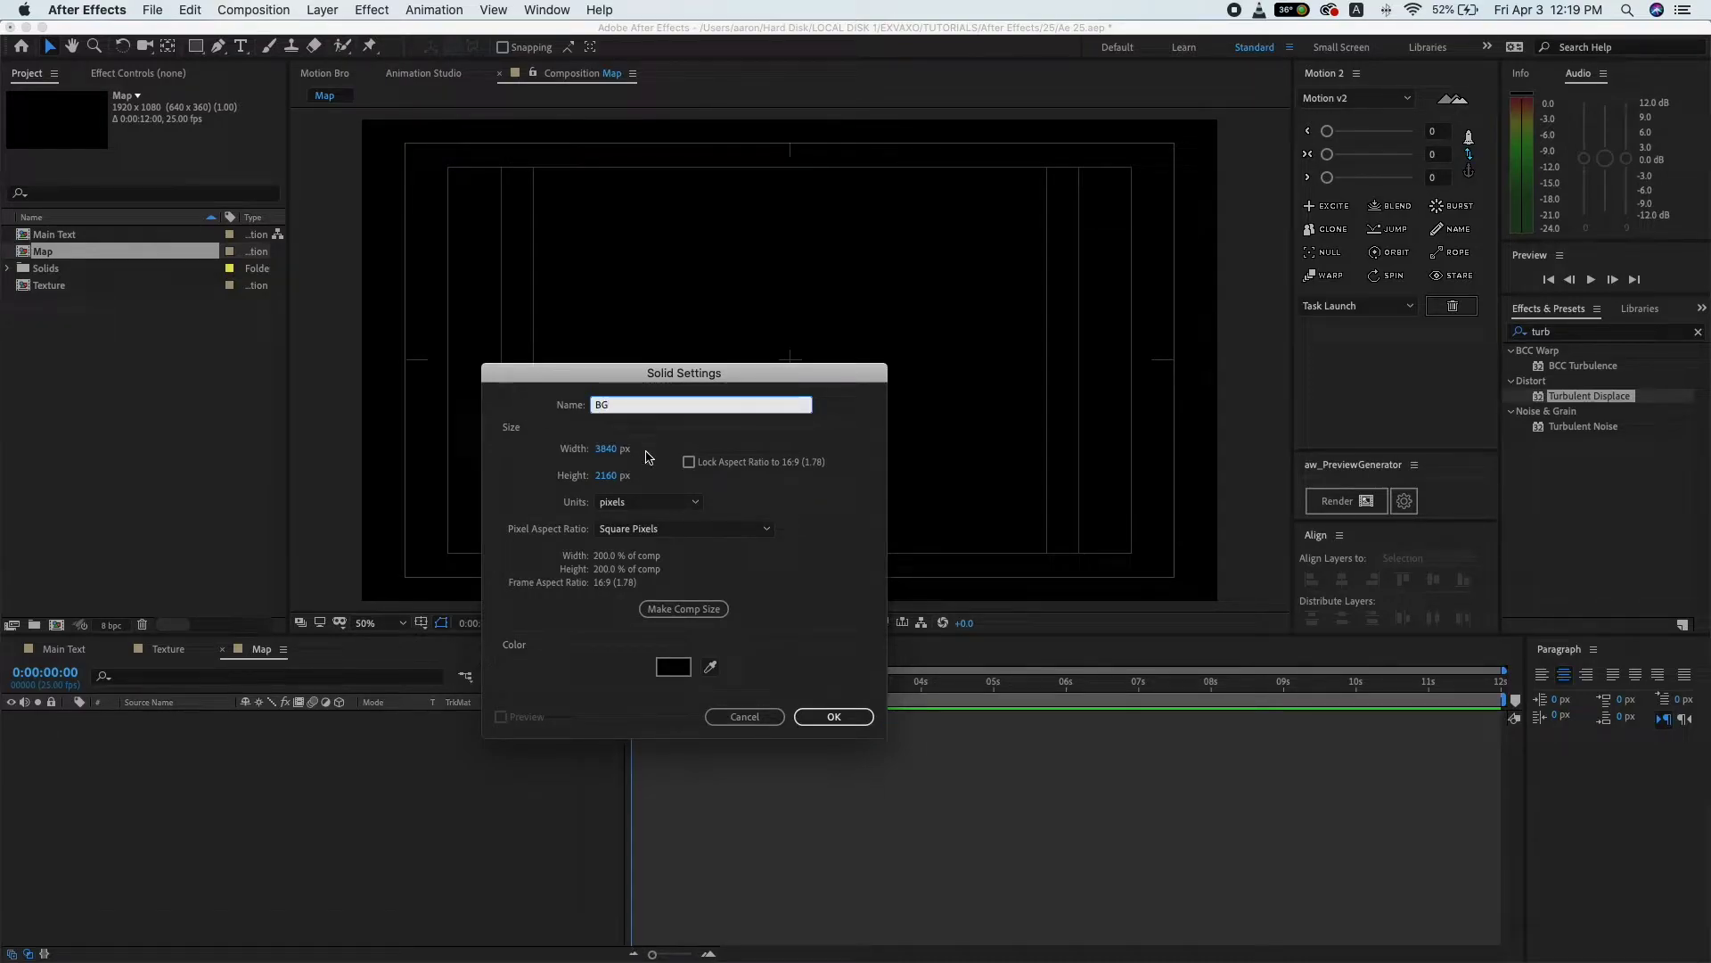
pyautogui.click(833, 717)
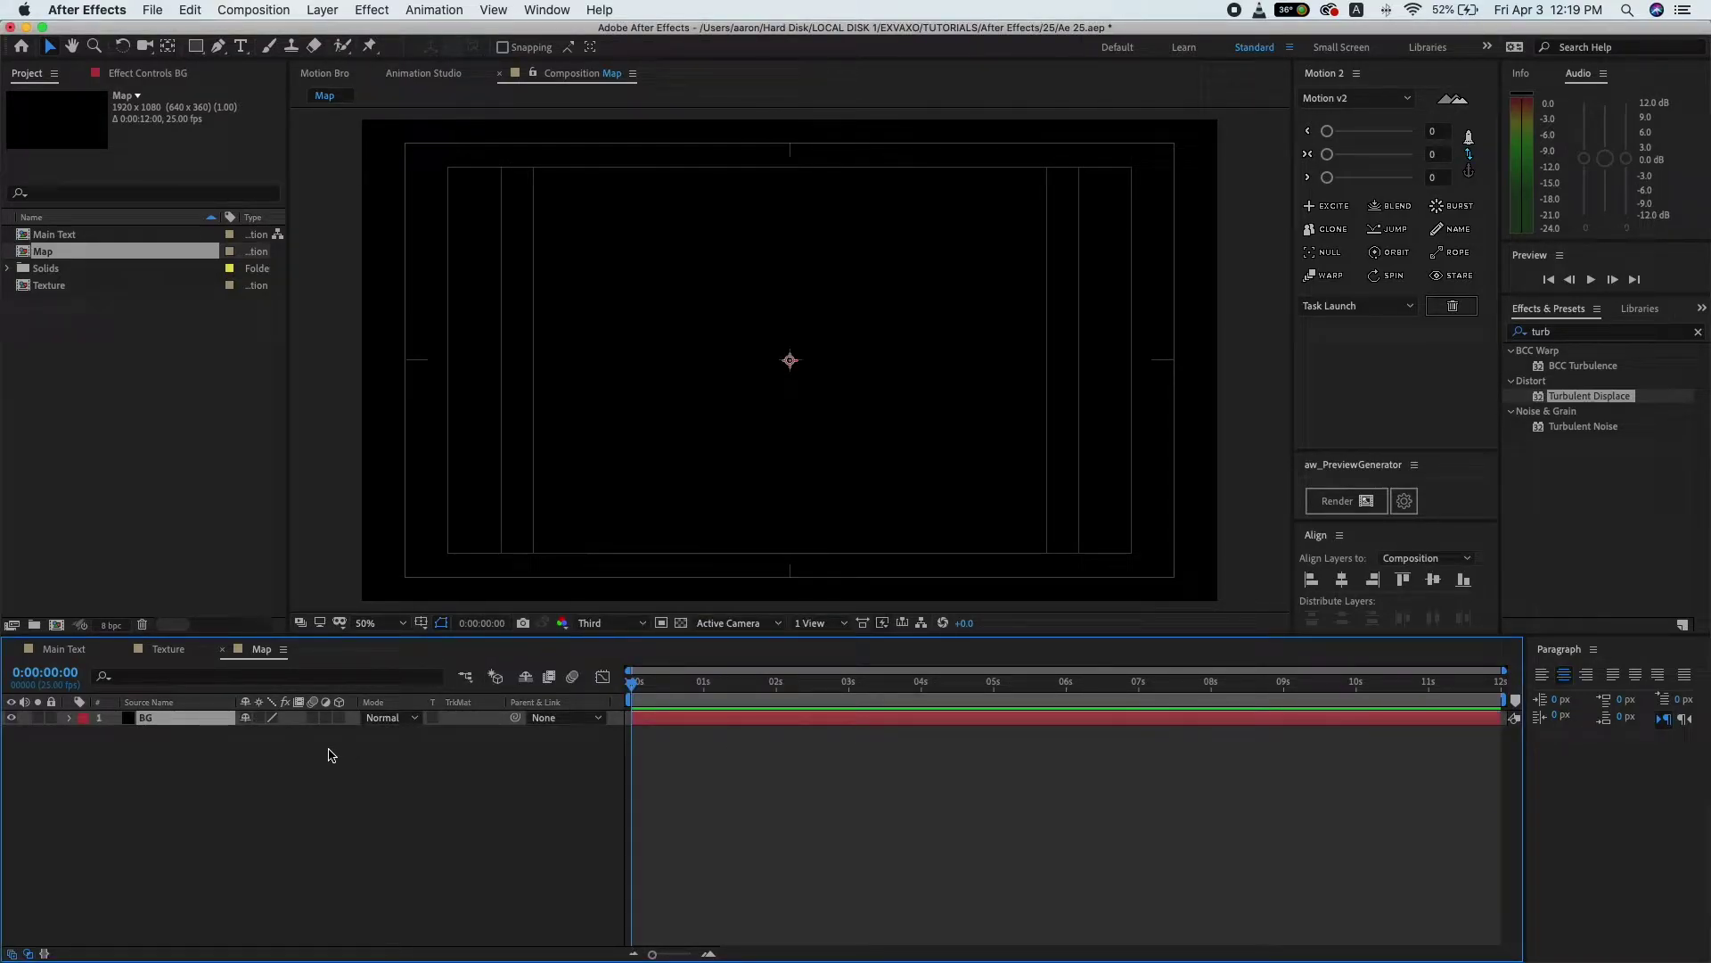
# - Set the BG layer's Scale to 50%
pyautogui.press('s')
pyautogui.click(270, 733)
pyautogui.write('50')
pyautogui.click(290, 769)
pyautogui.press('s')
pyautogui.click(156, 720)
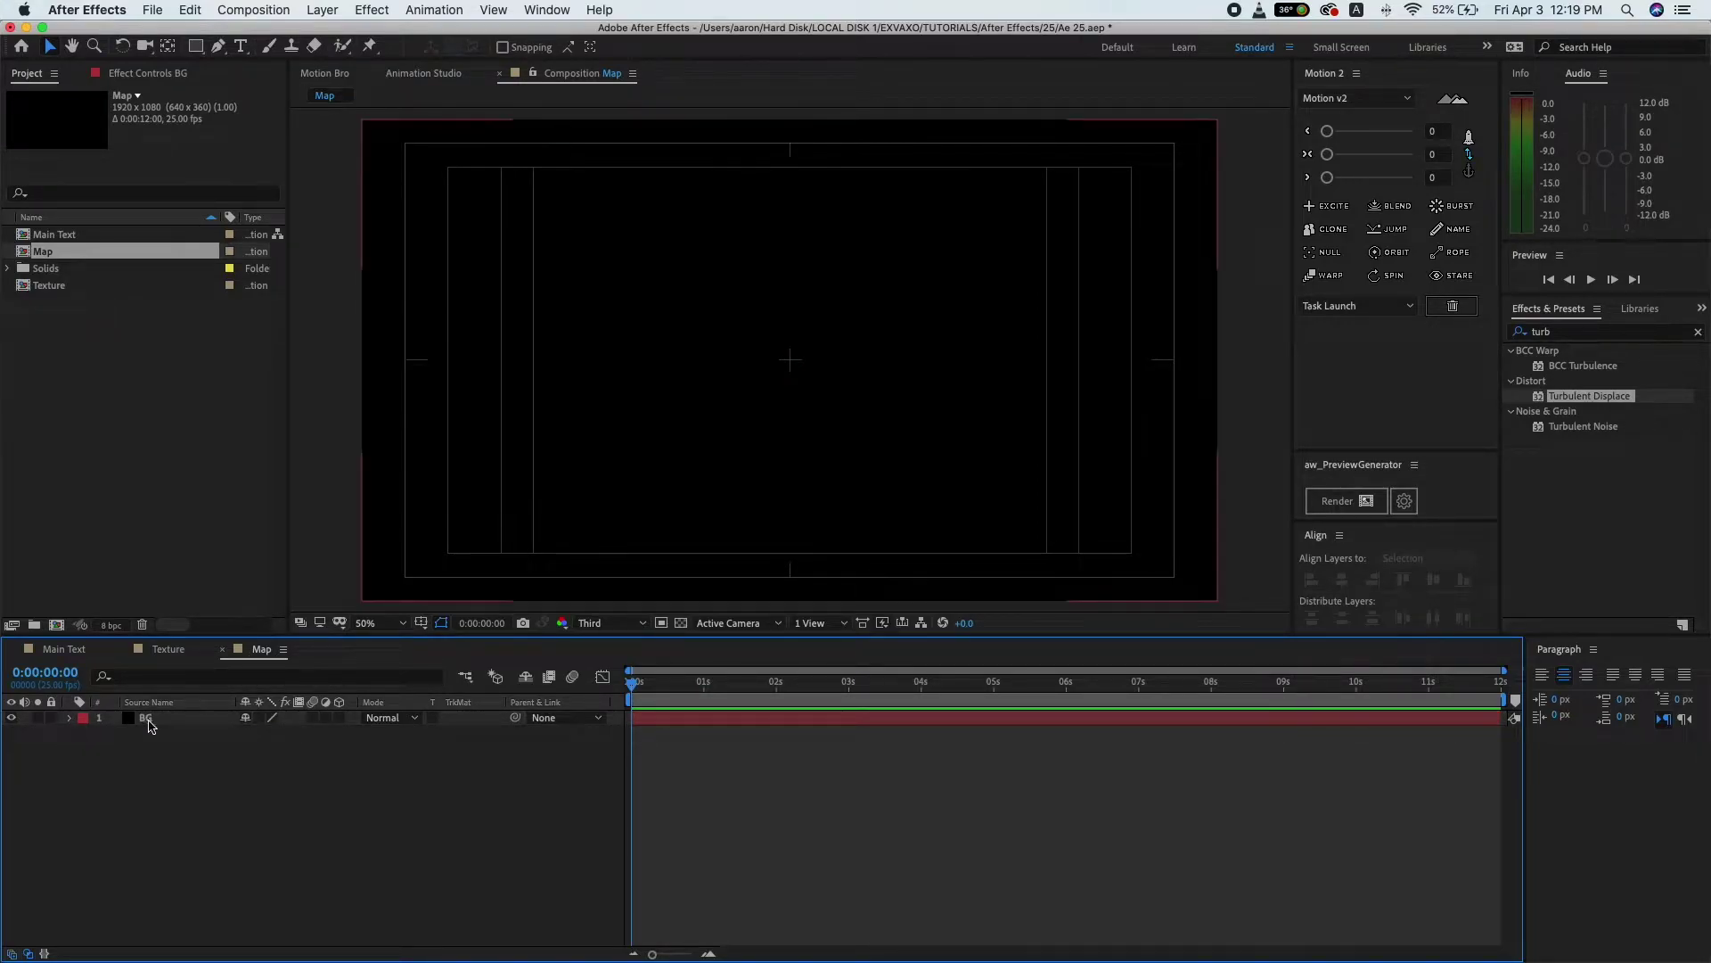
pyautogui.click(226, 780)
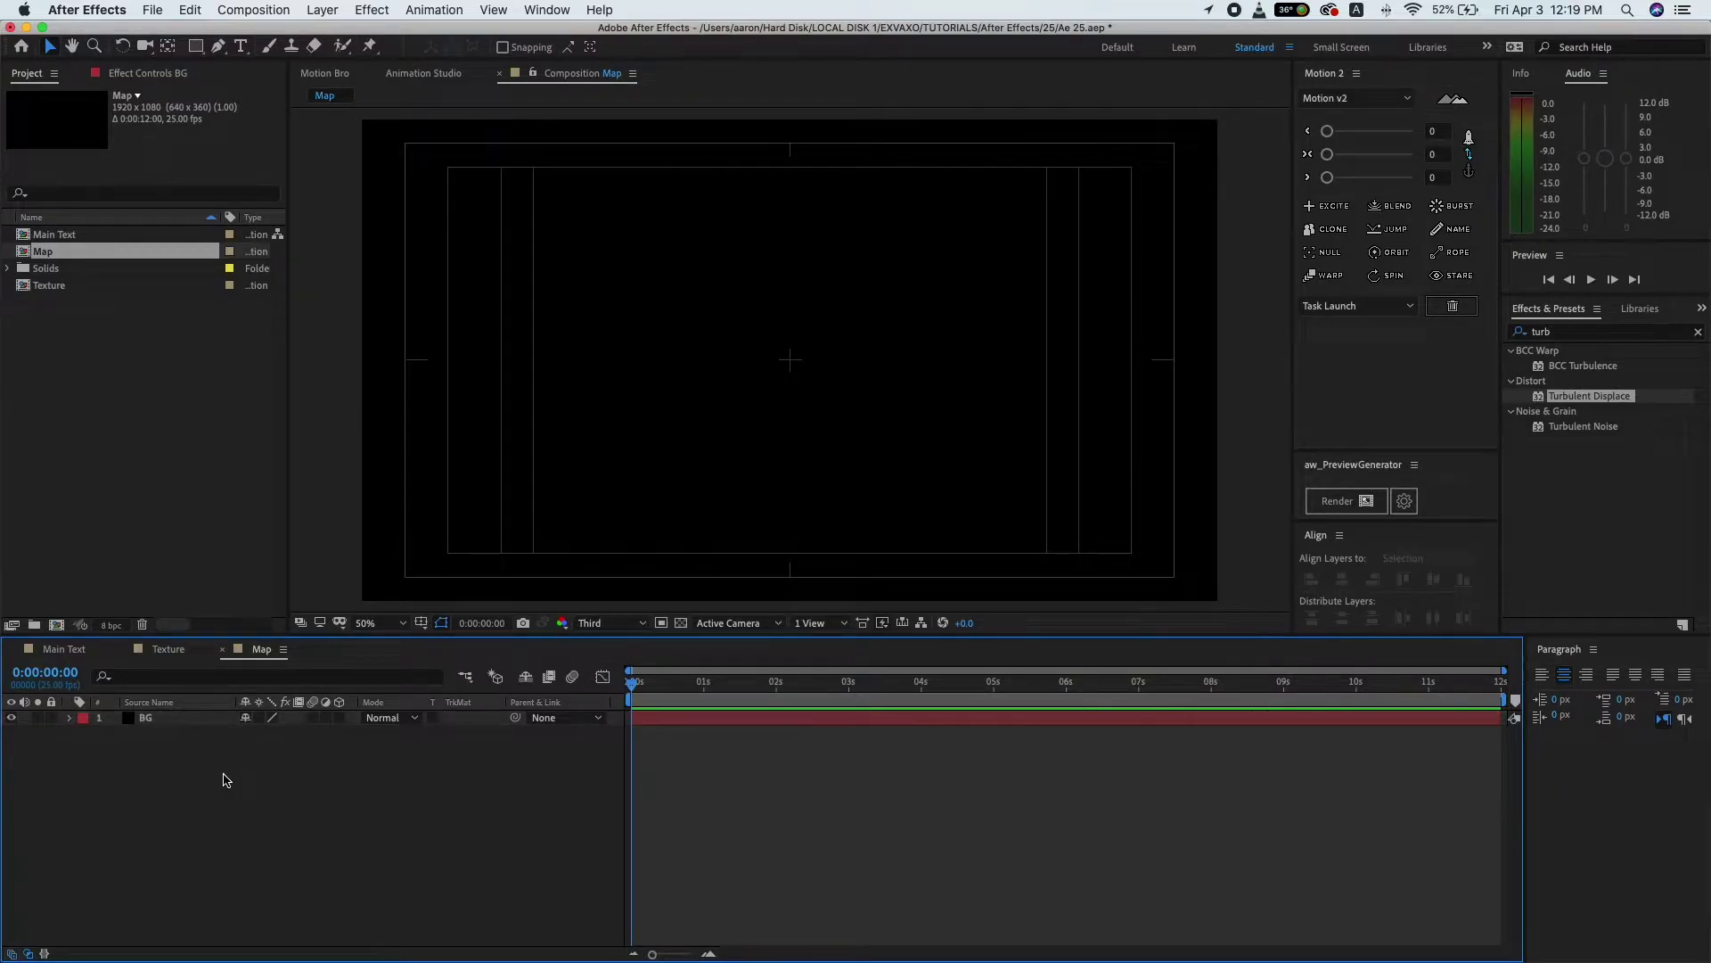
pyautogui.click(71, 718)
pyautogui.click(86, 733)
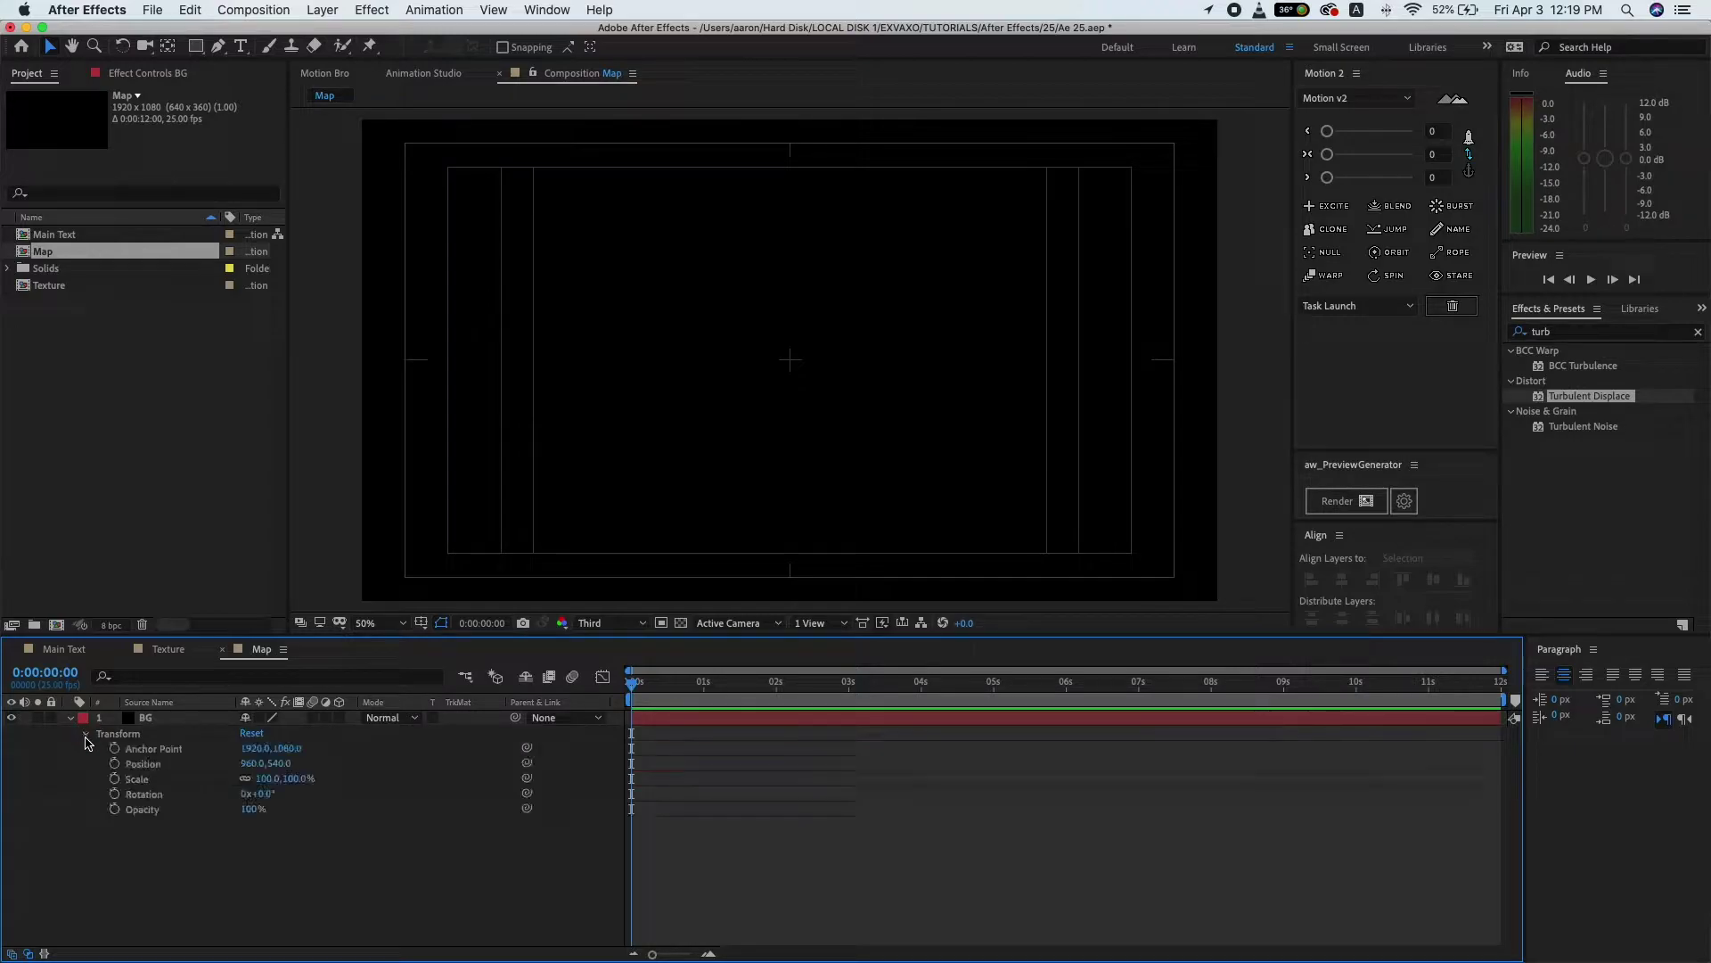
pyautogui.click(261, 779)
pyautogui.write('50')
pyautogui.press('Return')
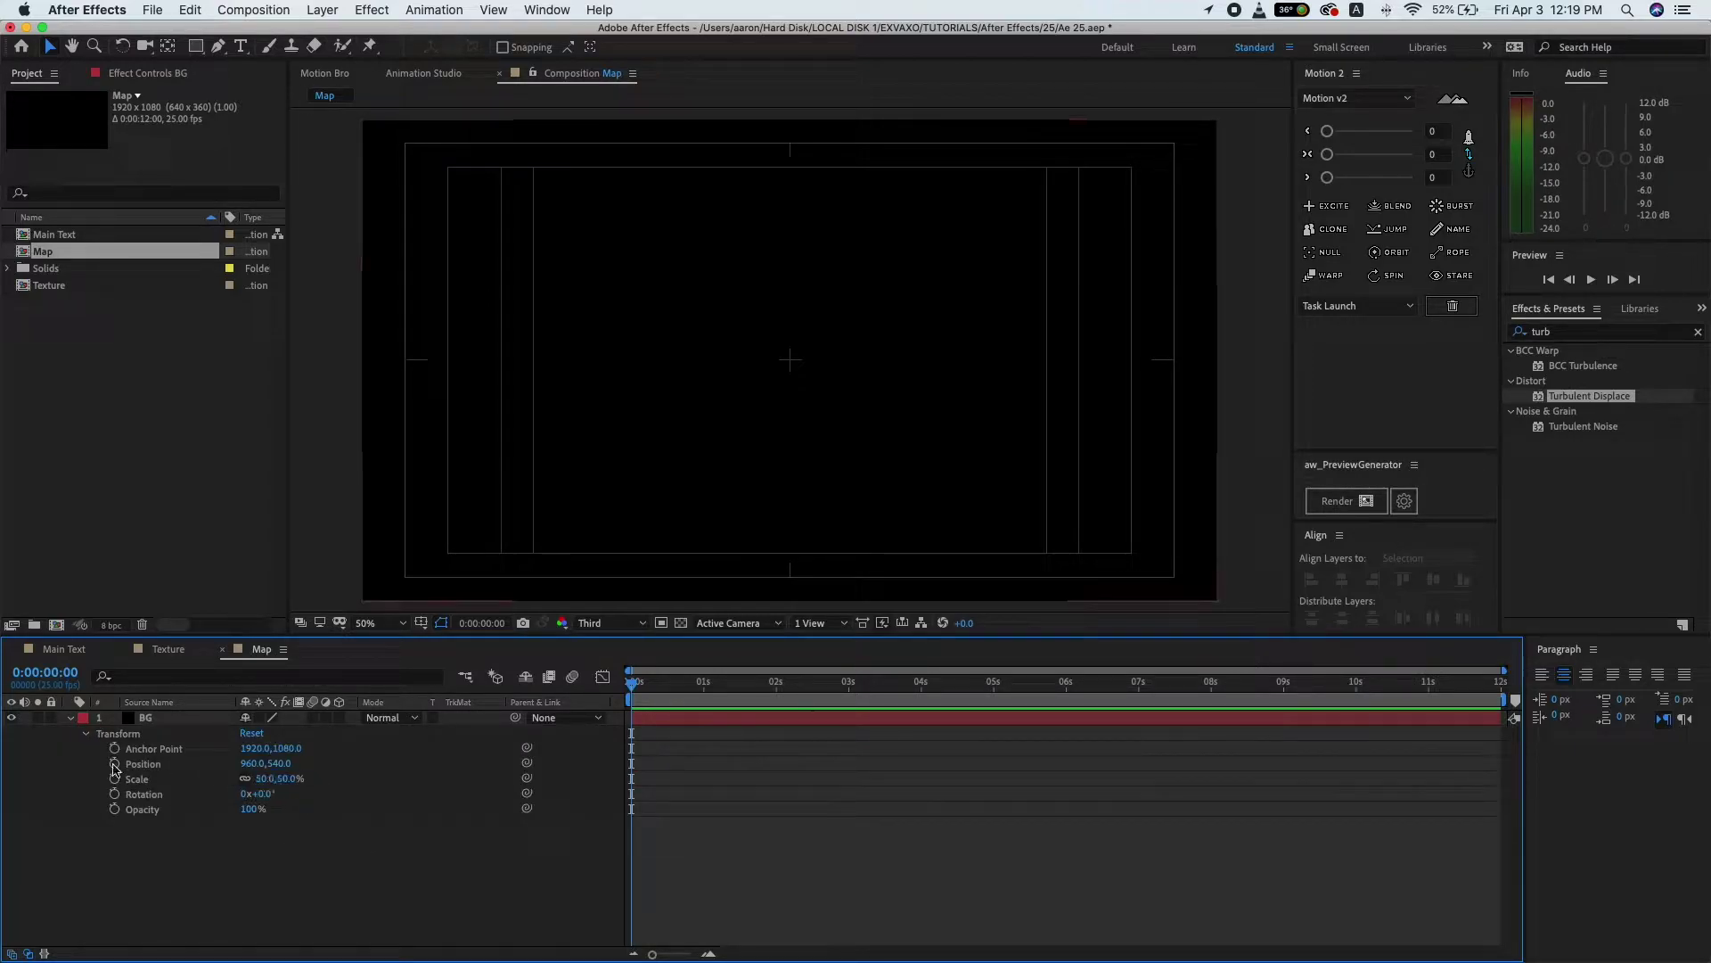
# - Collapse the BG layer and drag the Main Text comp into Map above BG
pyautogui.click(86, 733)
pyautogui.click(70, 719)
pyautogui.click(148, 722)
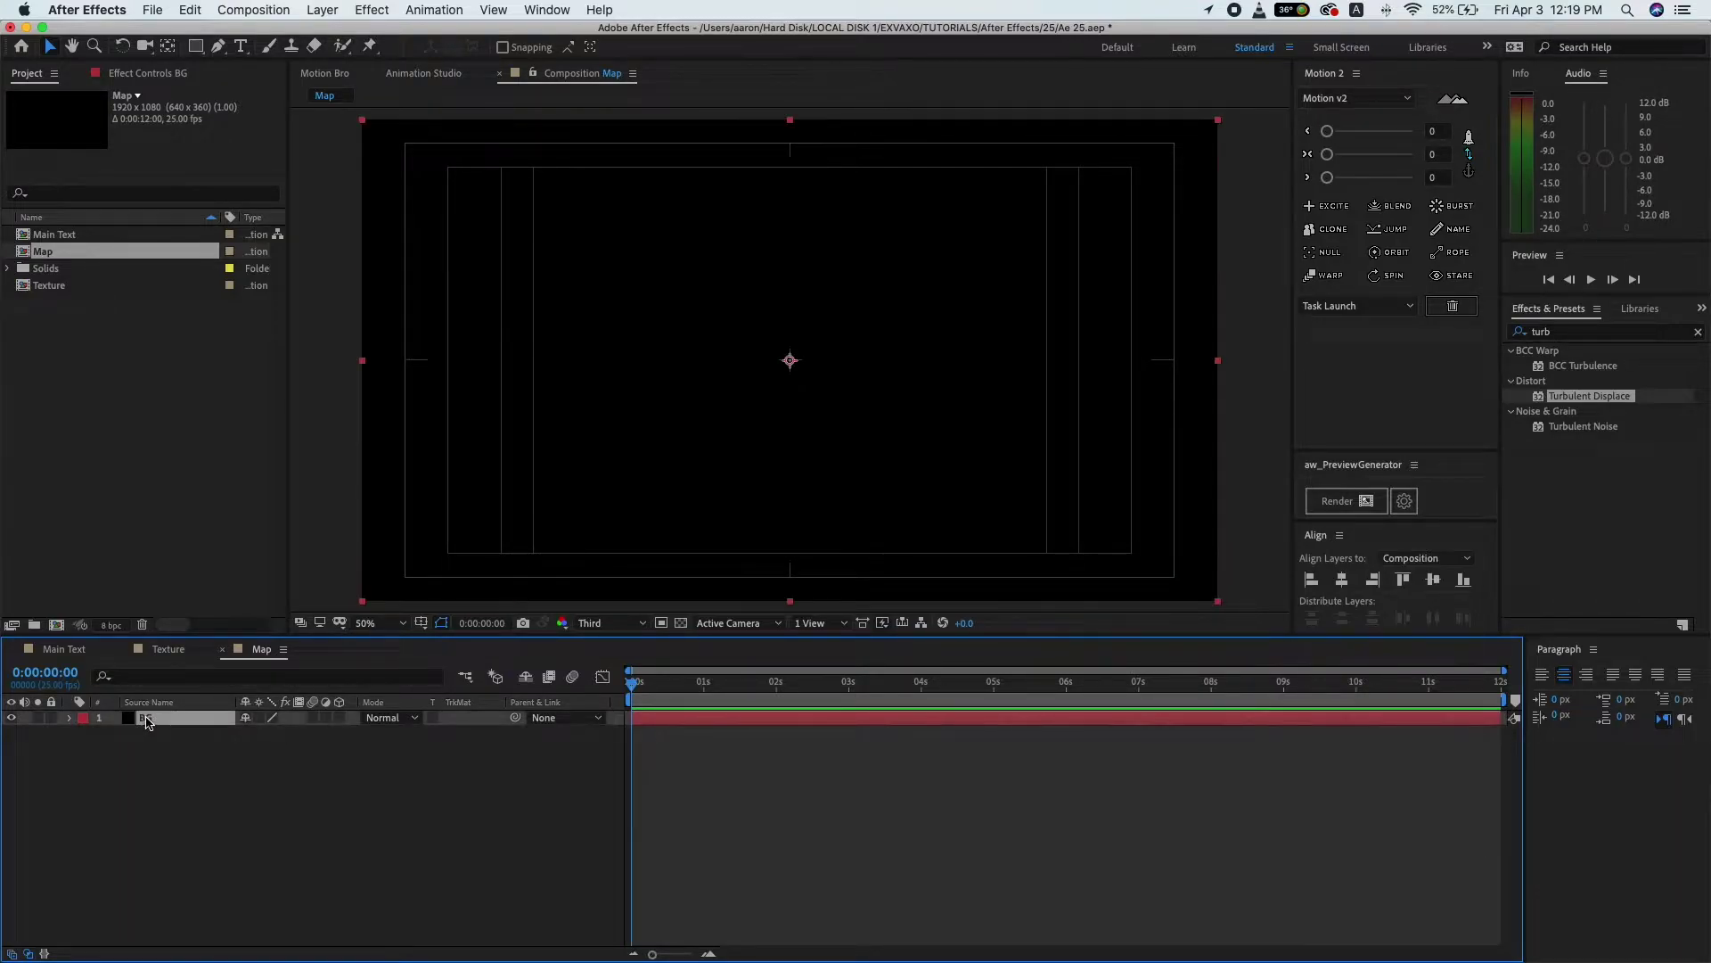
pyautogui.moveTo(59, 235); pyautogui.dragTo(144, 720)
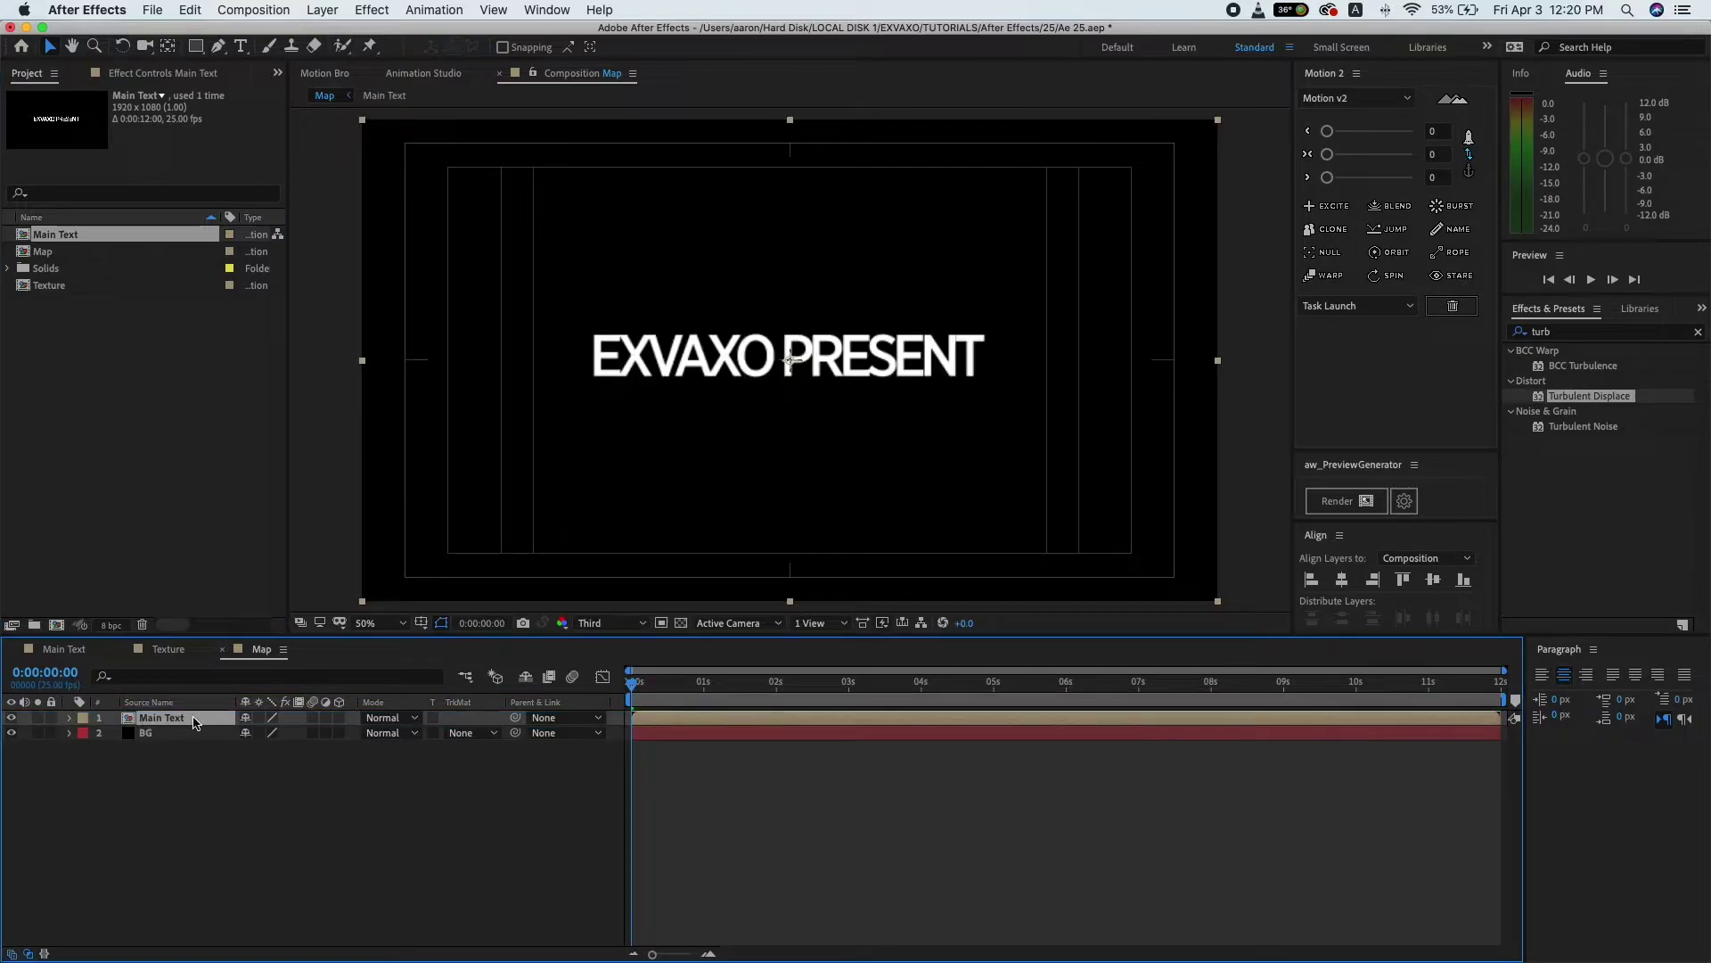
# - Duplicate the Main Text layer and set the top copy's blending mode to Multiply
pyautogui.click(190, 9)
pyautogui.click(234, 223)
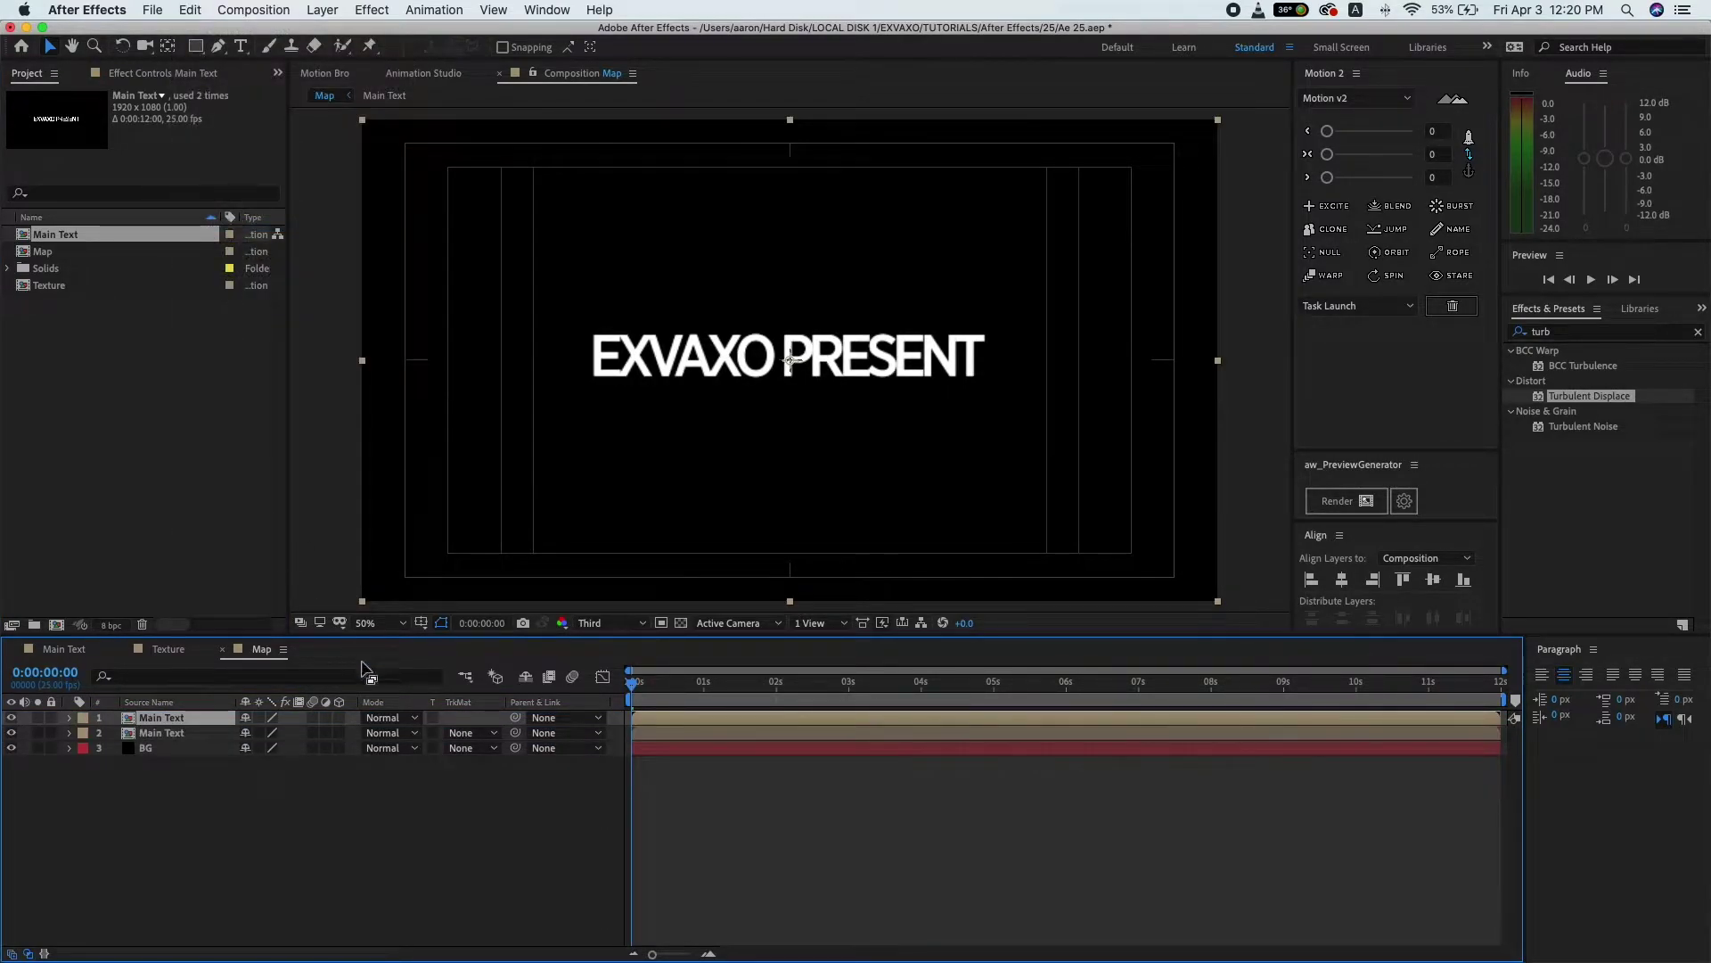
pyautogui.click(389, 719)
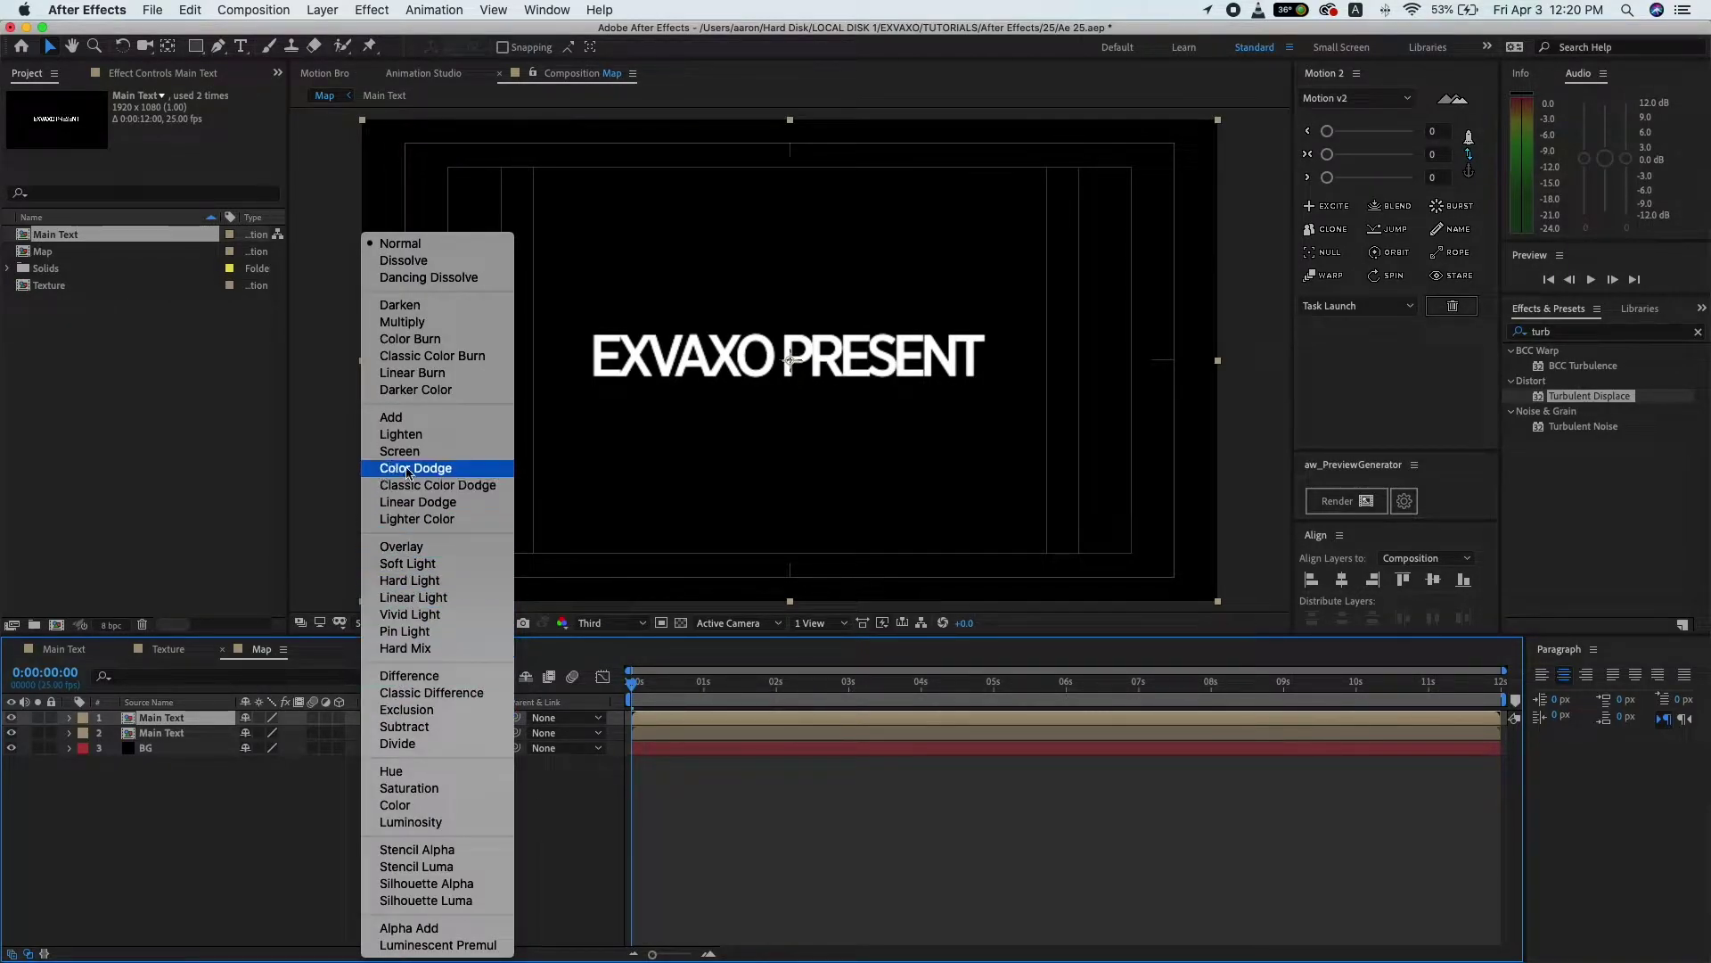
pyautogui.click(397, 323)
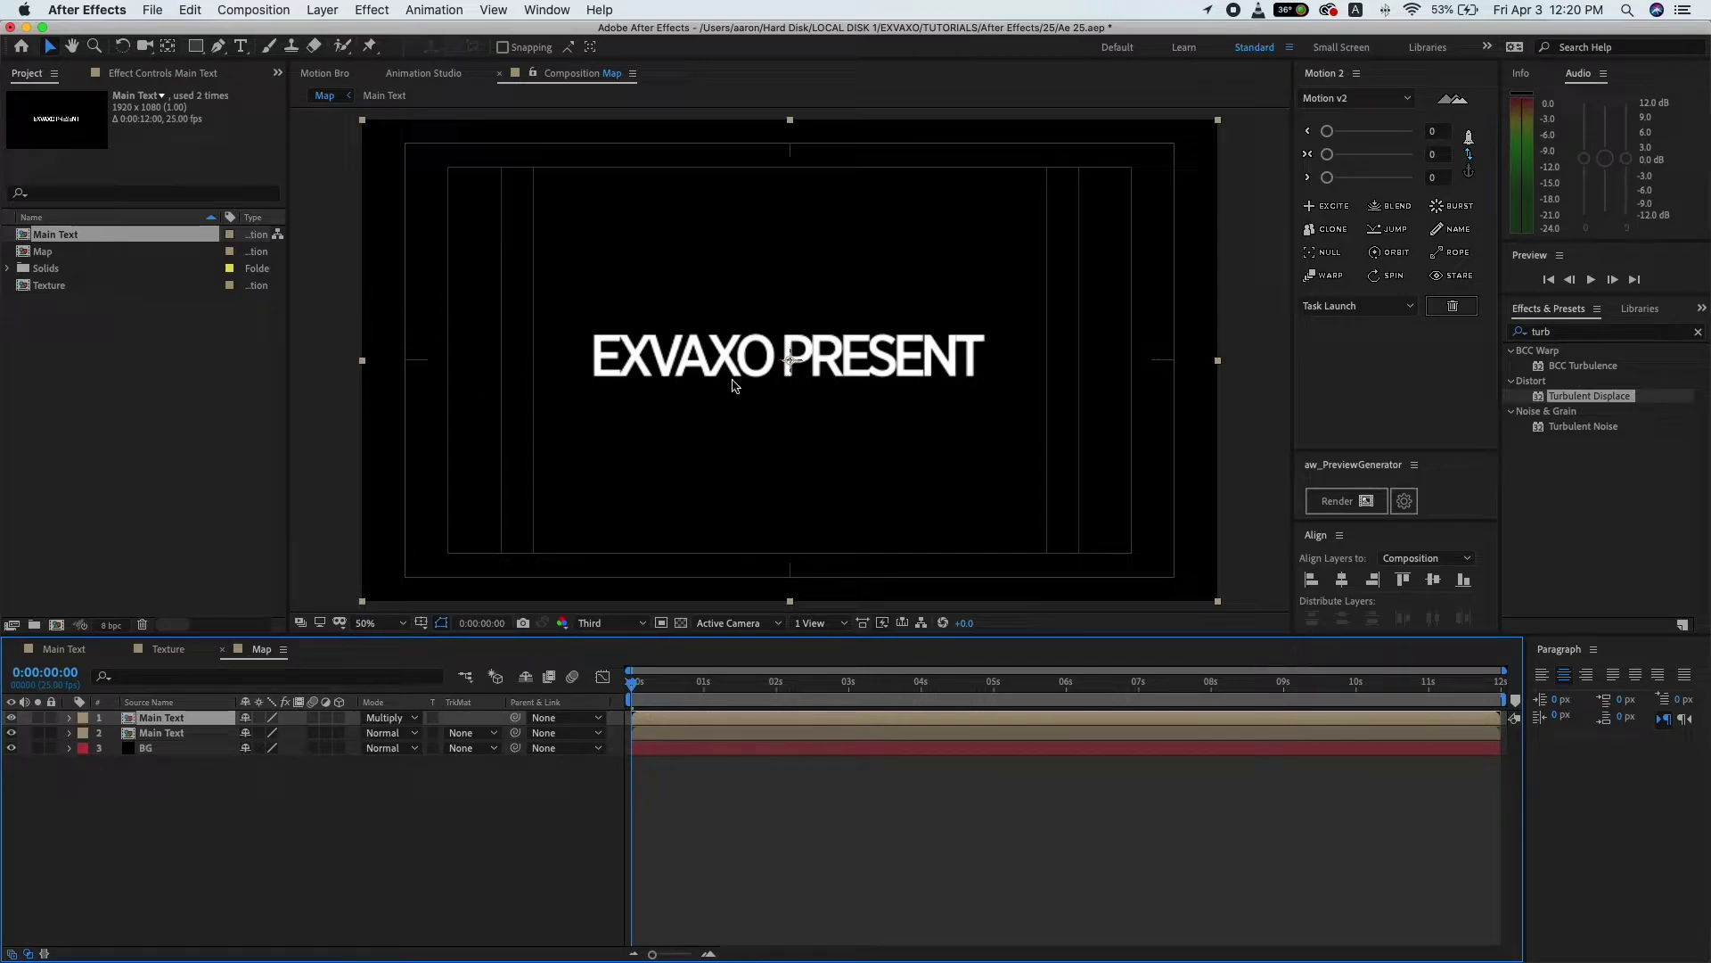
# - Set the viewer resolution to Full and deselect the layer
pyautogui.click(611, 623)
pyautogui.click(612, 664)
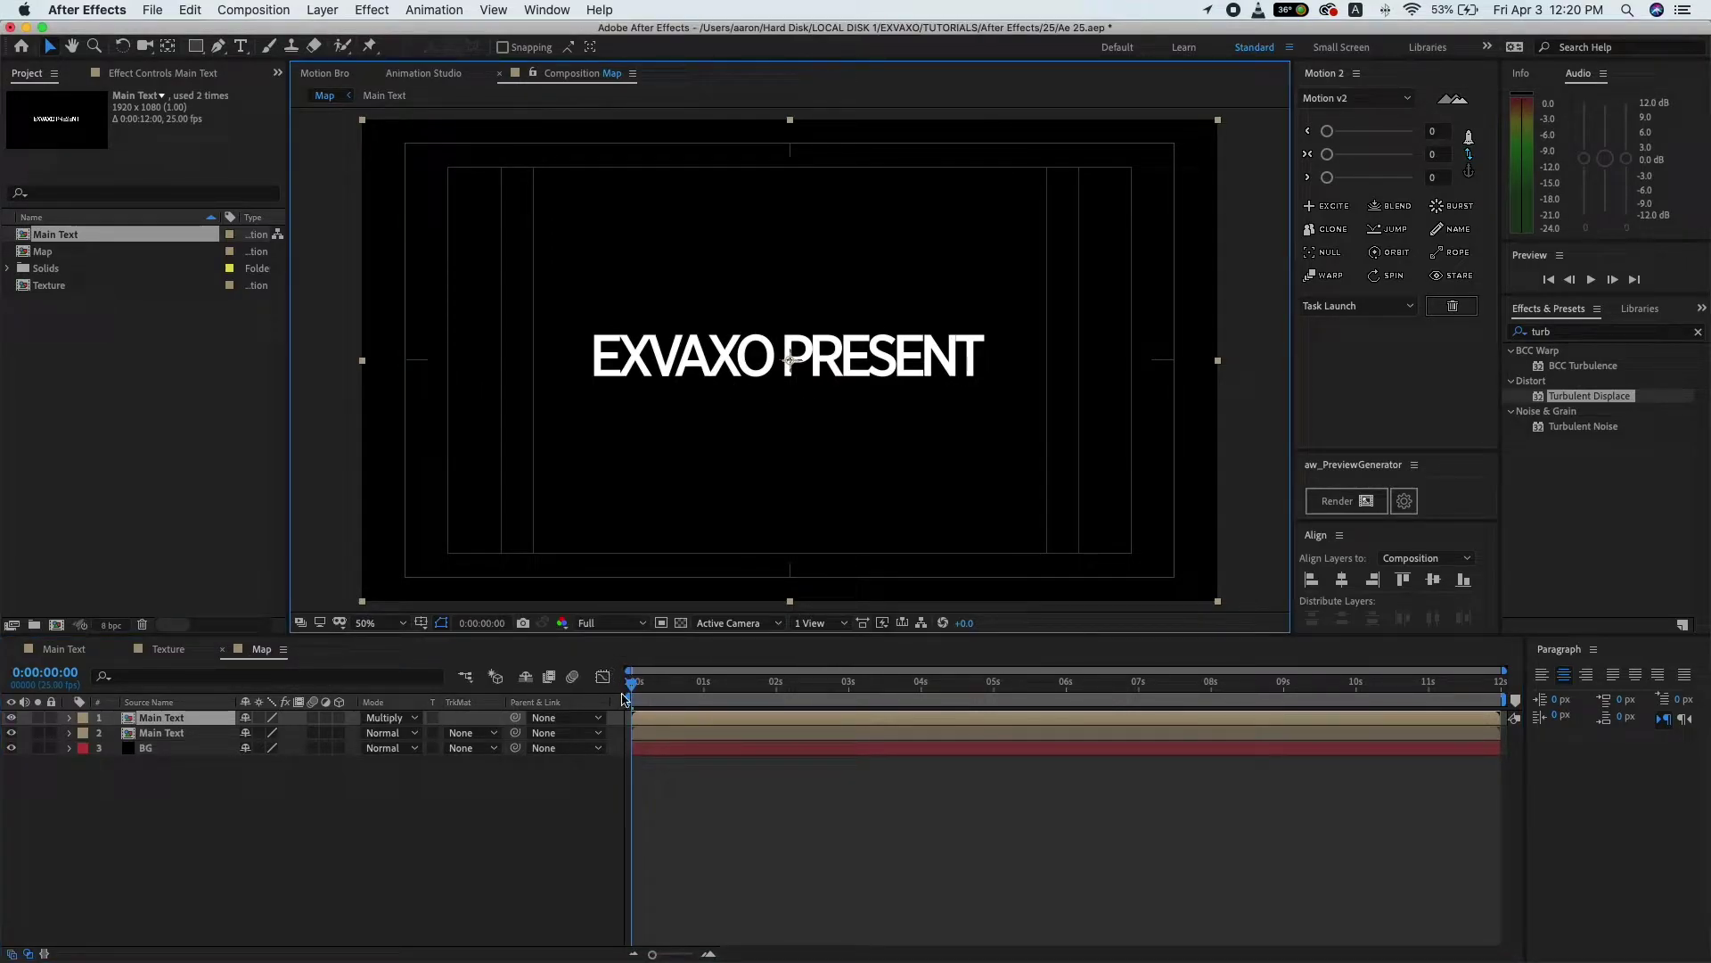
pyautogui.click(581, 921)
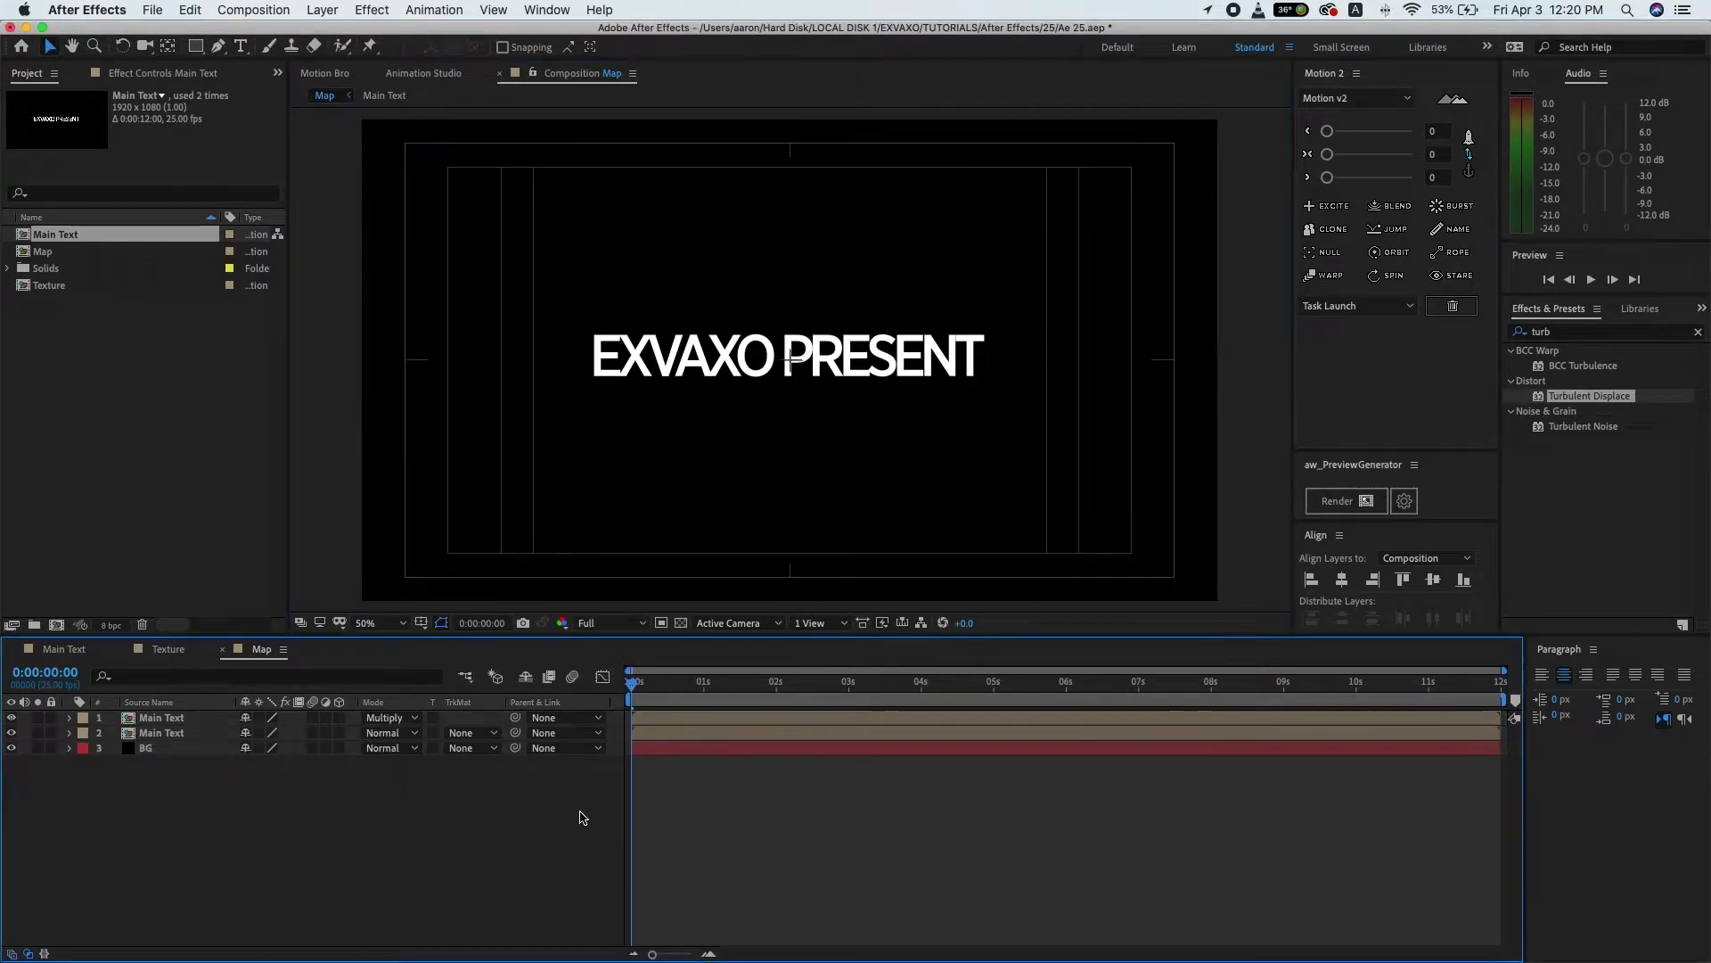
# - Add a new adjustment layer at the top of the Map comp
pyautogui.rightClick(294, 805)
pyautogui.moveTo(446, 767)
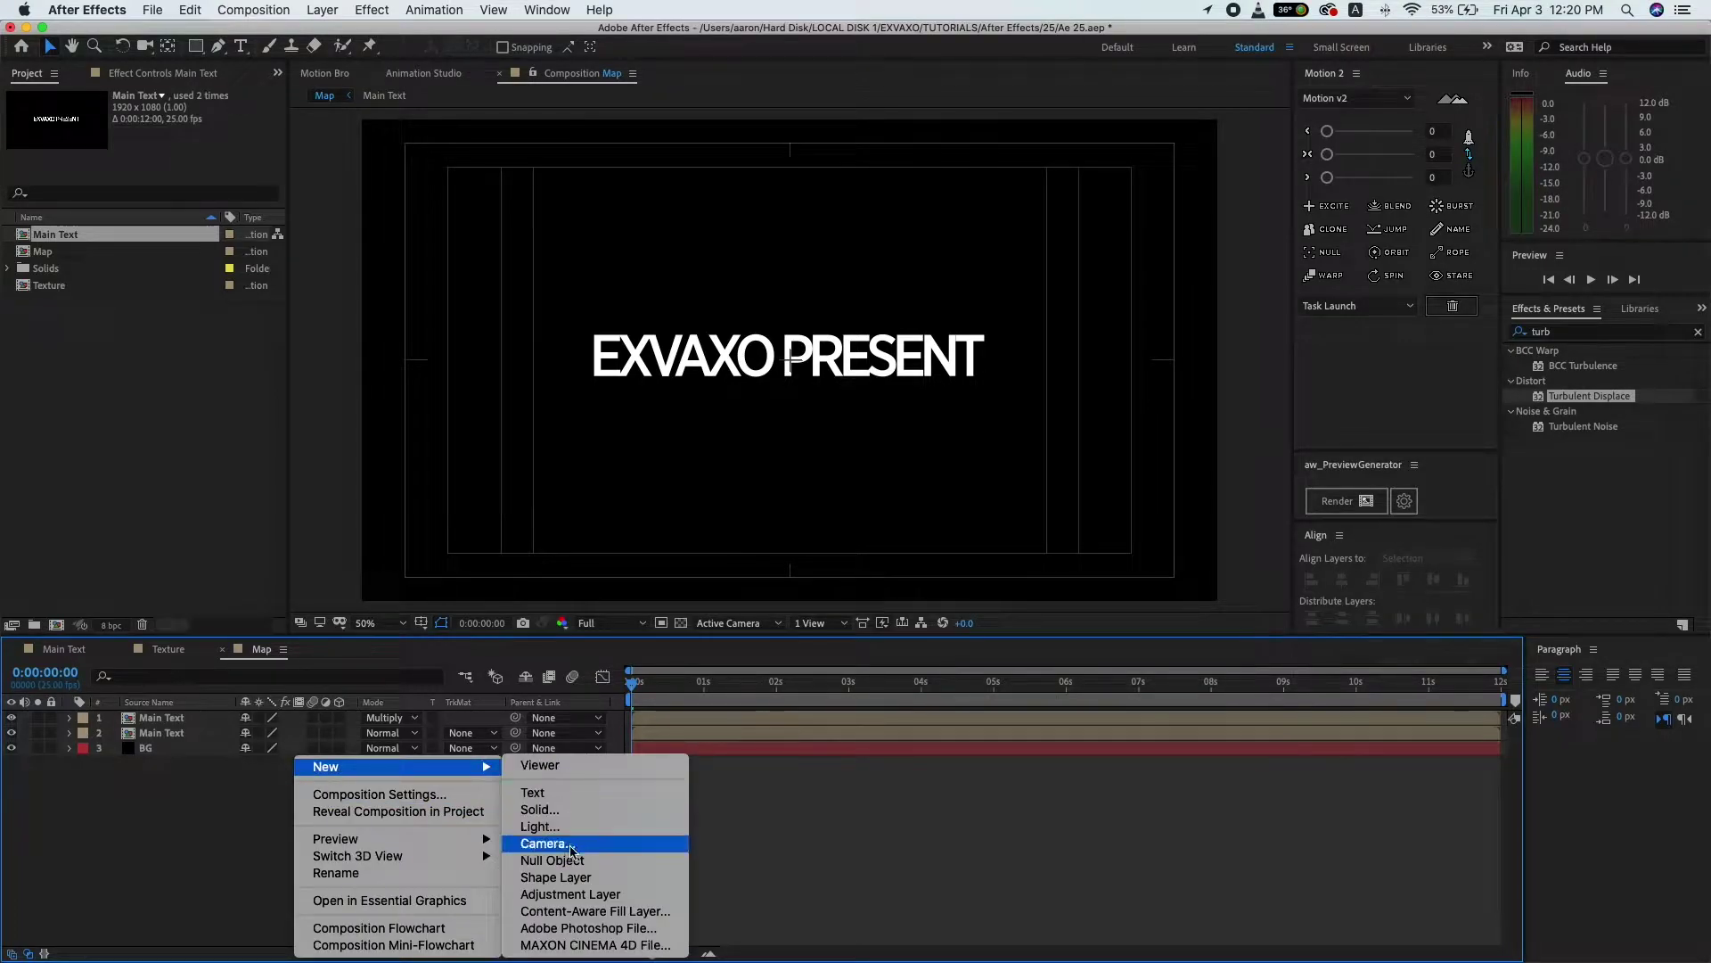
pyautogui.click(566, 894)
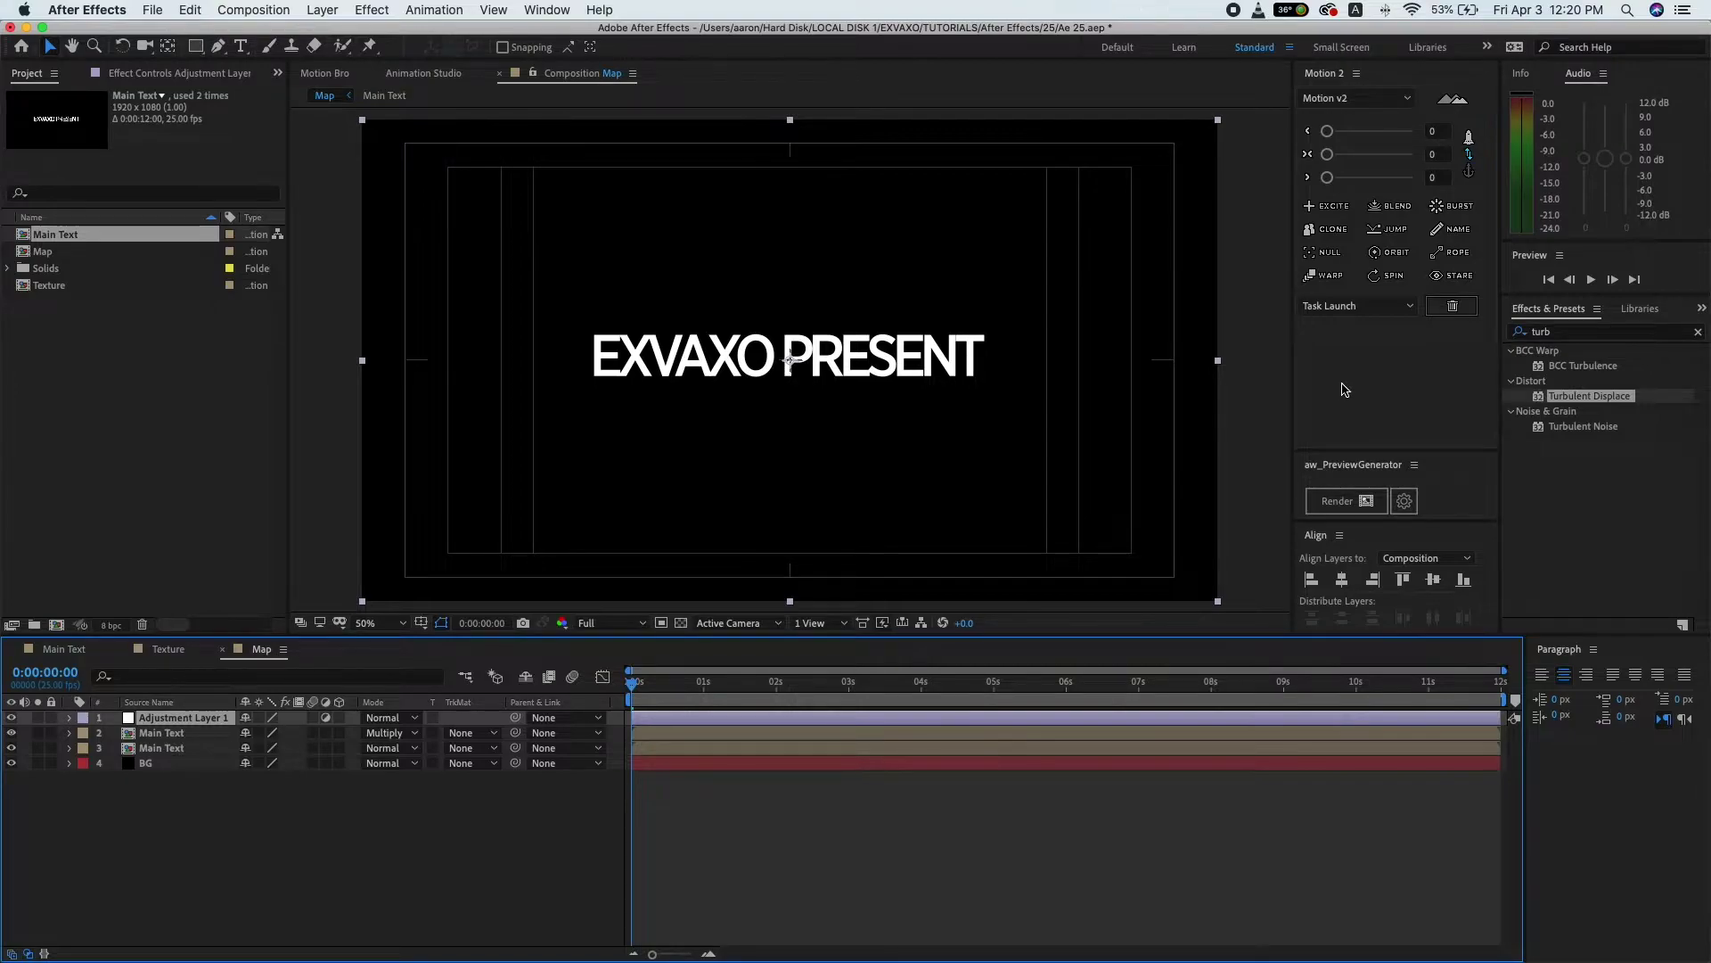
# - Apply Gaussian Blur (Legacy) to Adjustment Layer 1 with Blurriness 10
pyautogui.doubleClick(1576, 331)
pyautogui.write('blur')
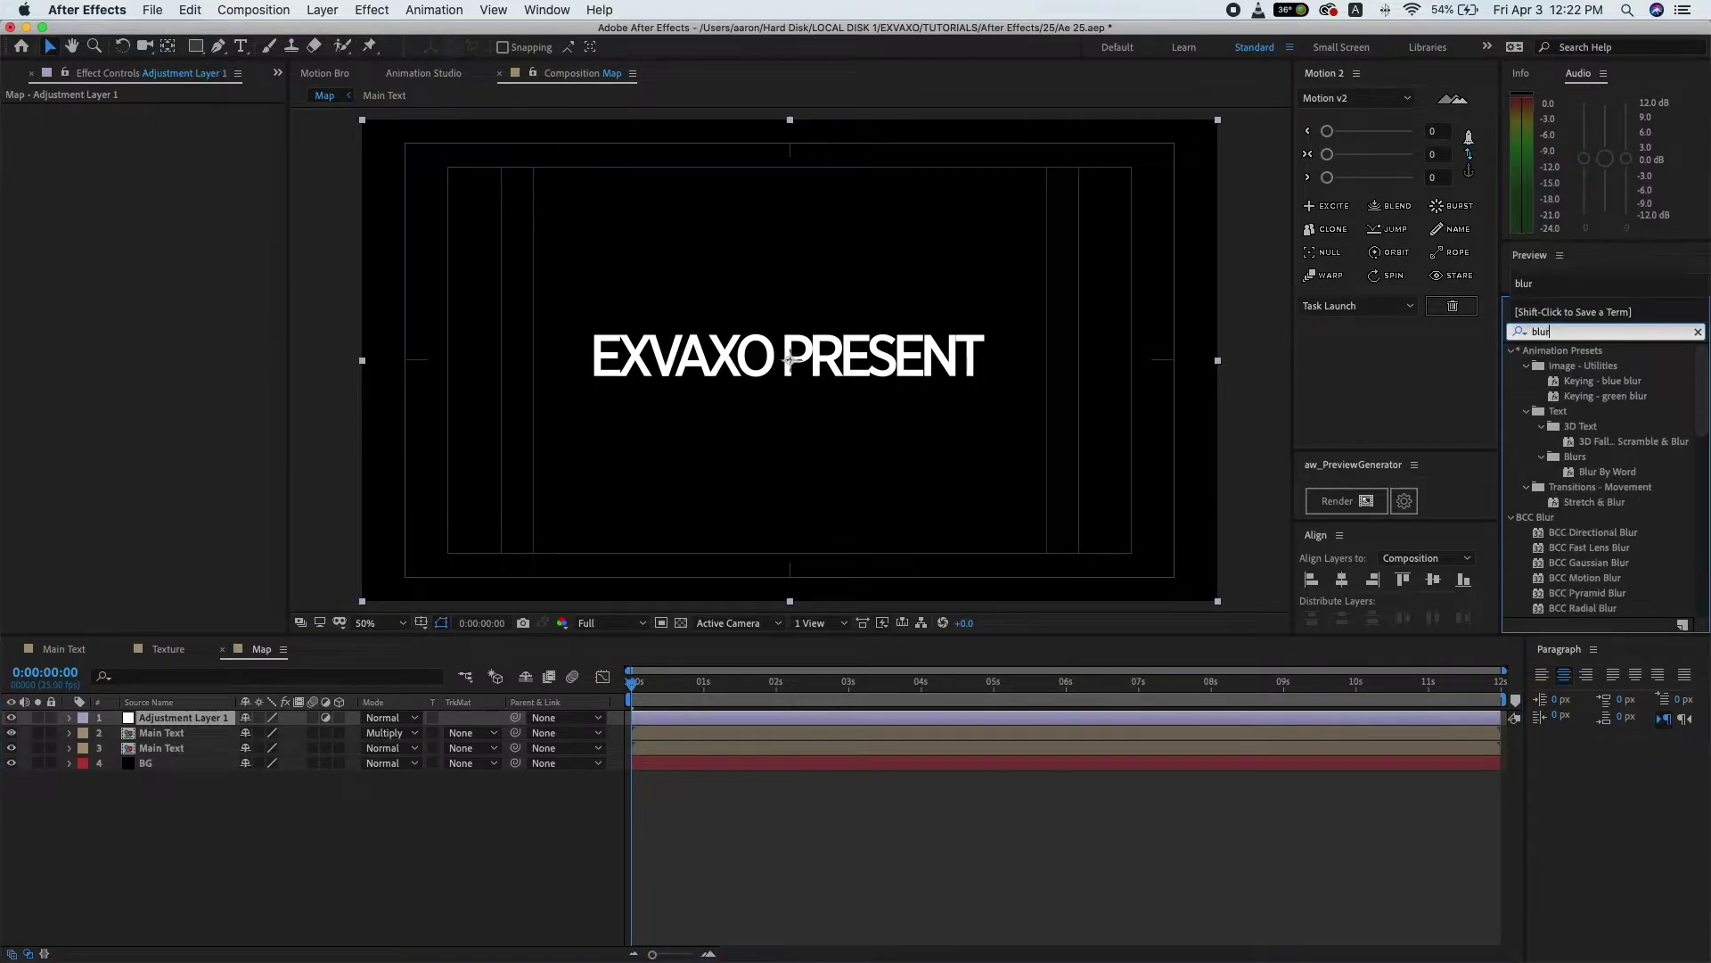
pyautogui.scroll(-3, 1605, 530)
pyautogui.scroll(-8, 1604, 530)
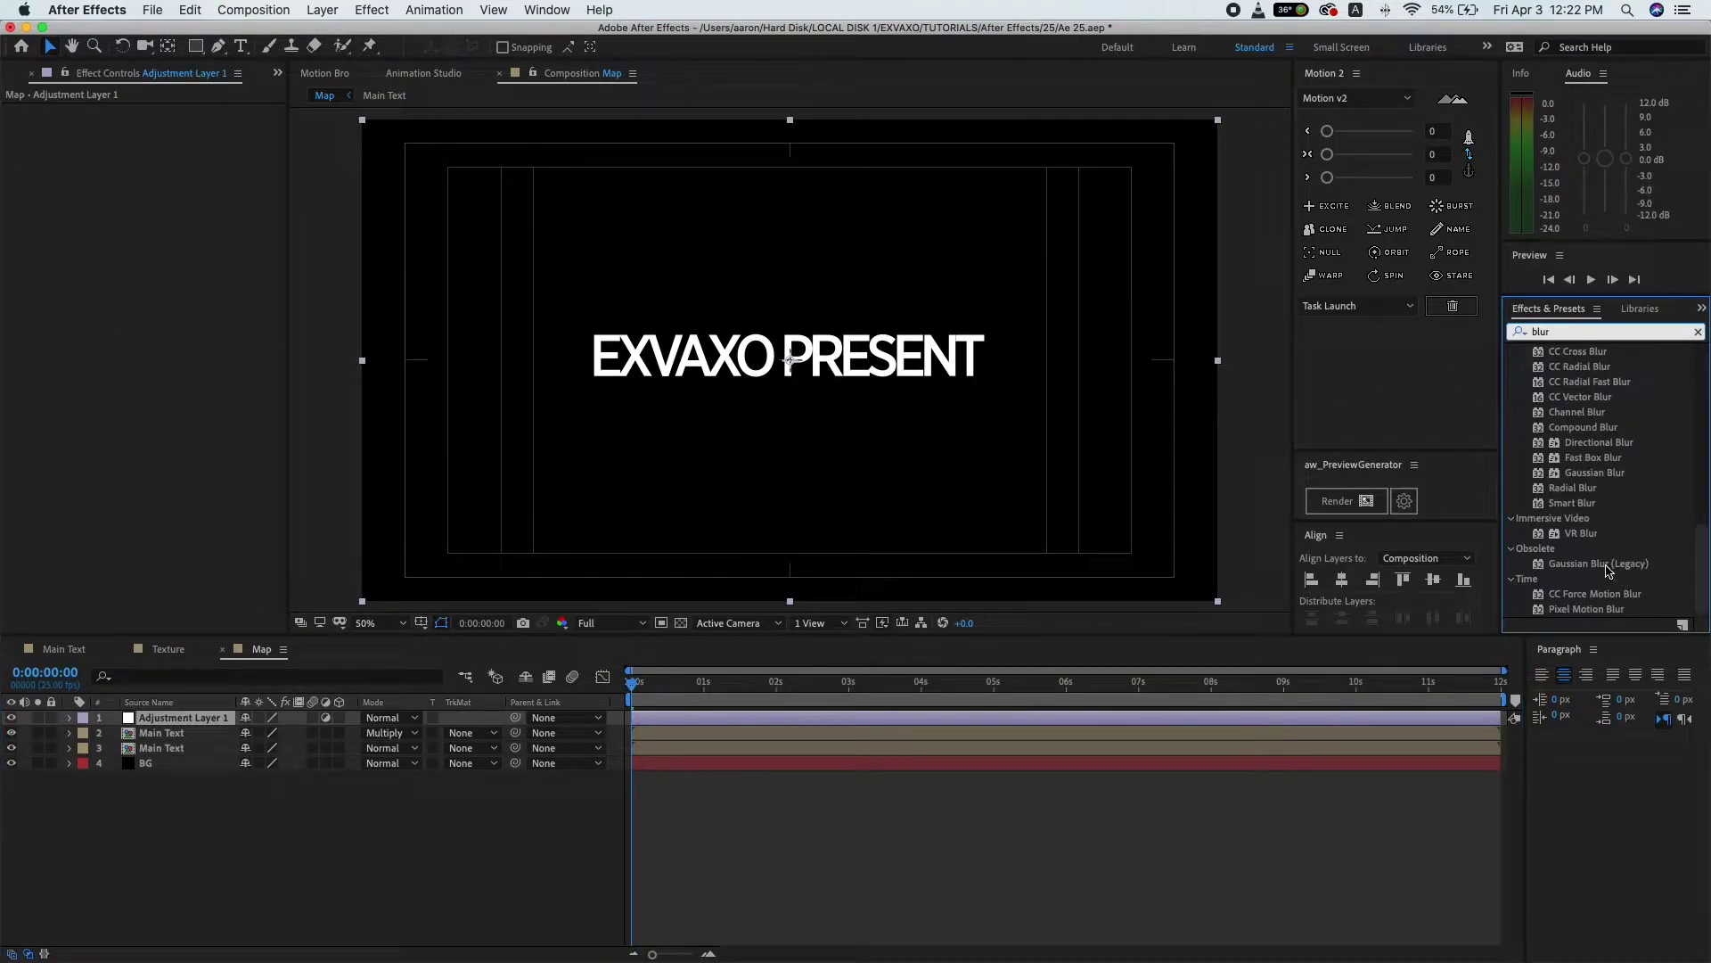
pyautogui.click(1604, 565)
pyautogui.moveTo(1591, 572); pyautogui.dragTo(161, 719)
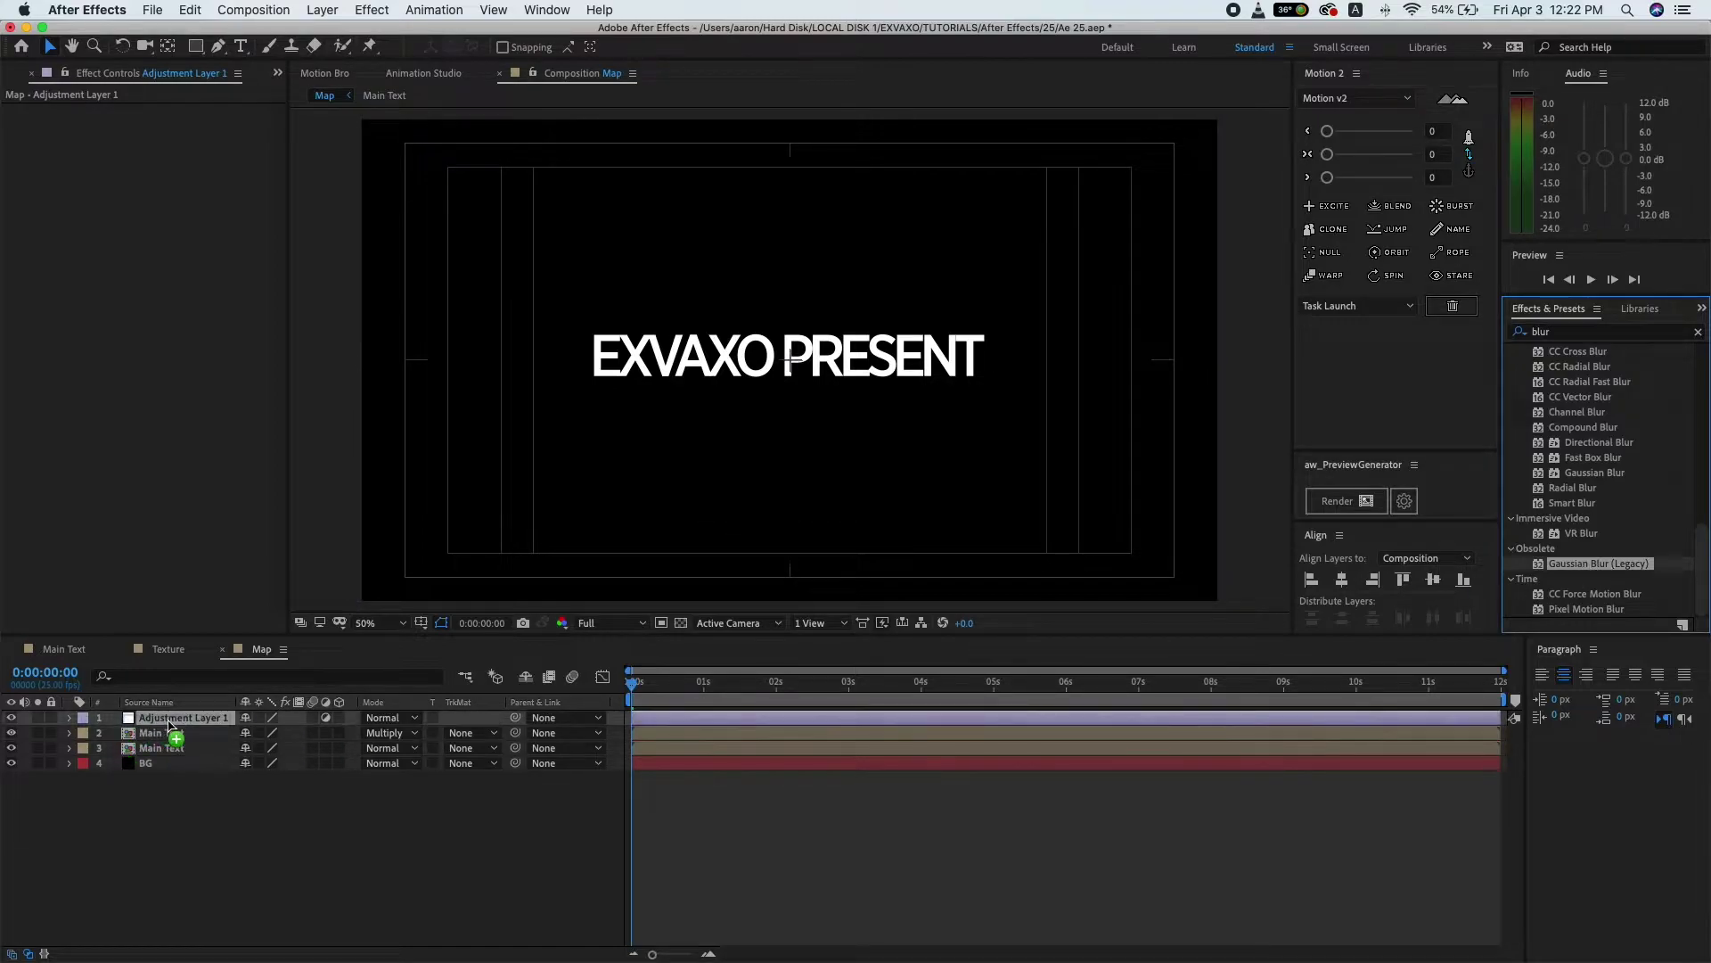
pyautogui.click(167, 127)
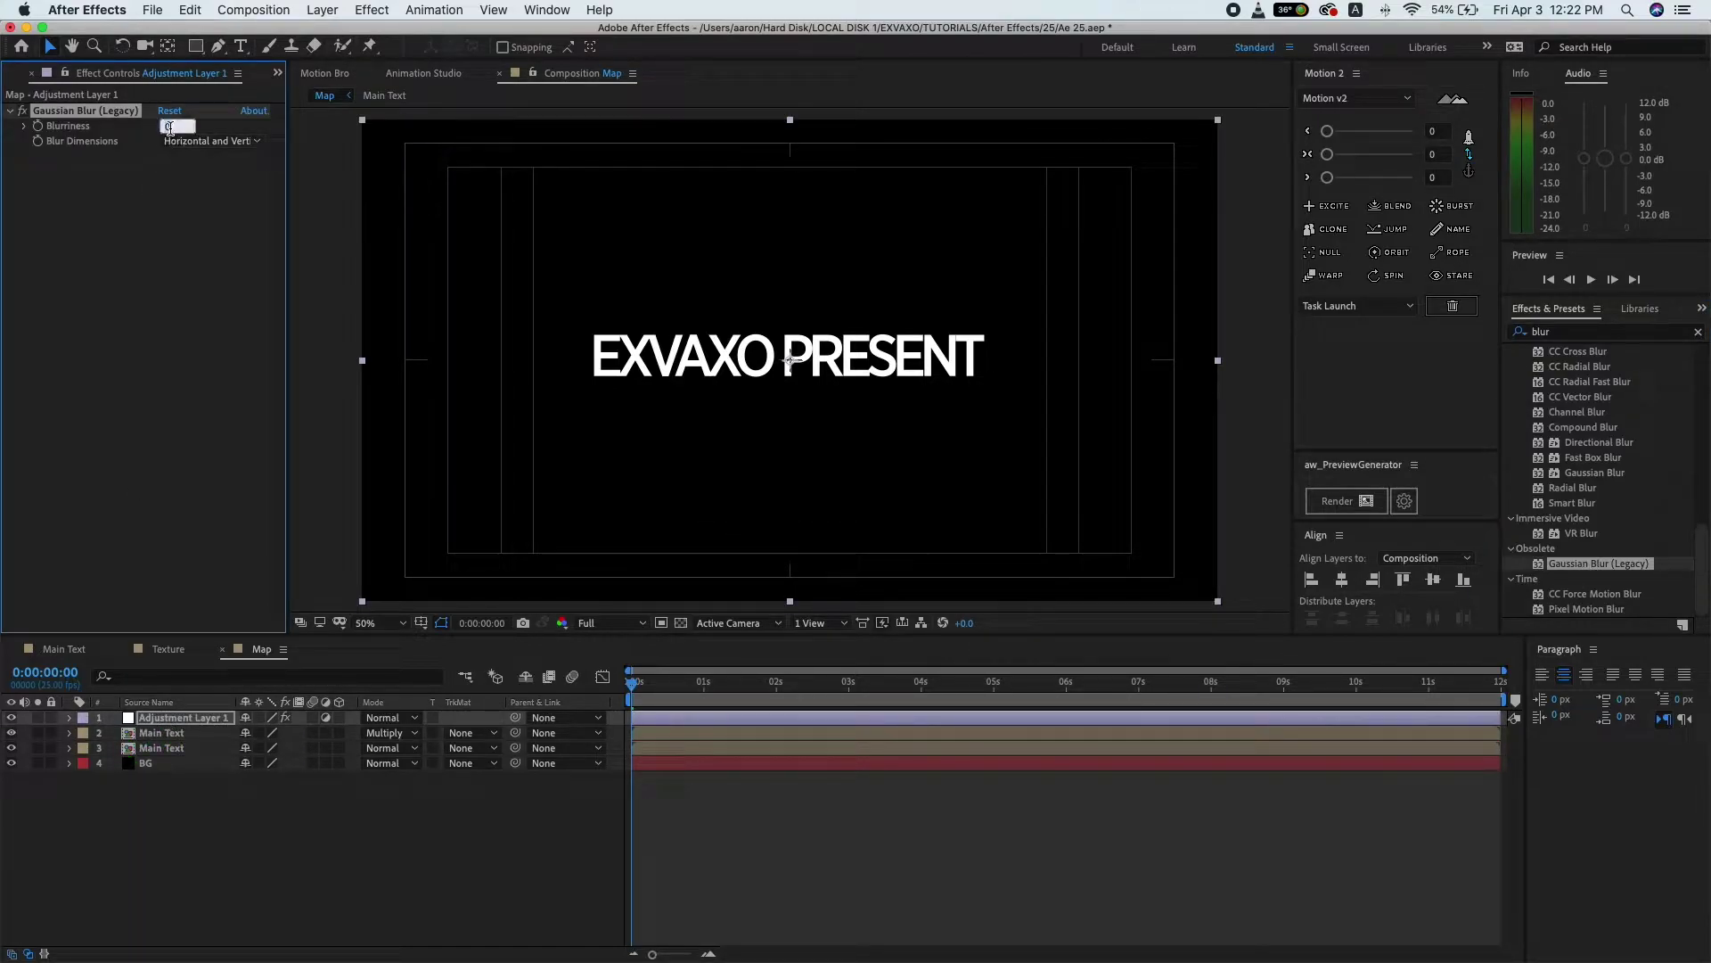
pyautogui.write('10')
pyautogui.press('Return')
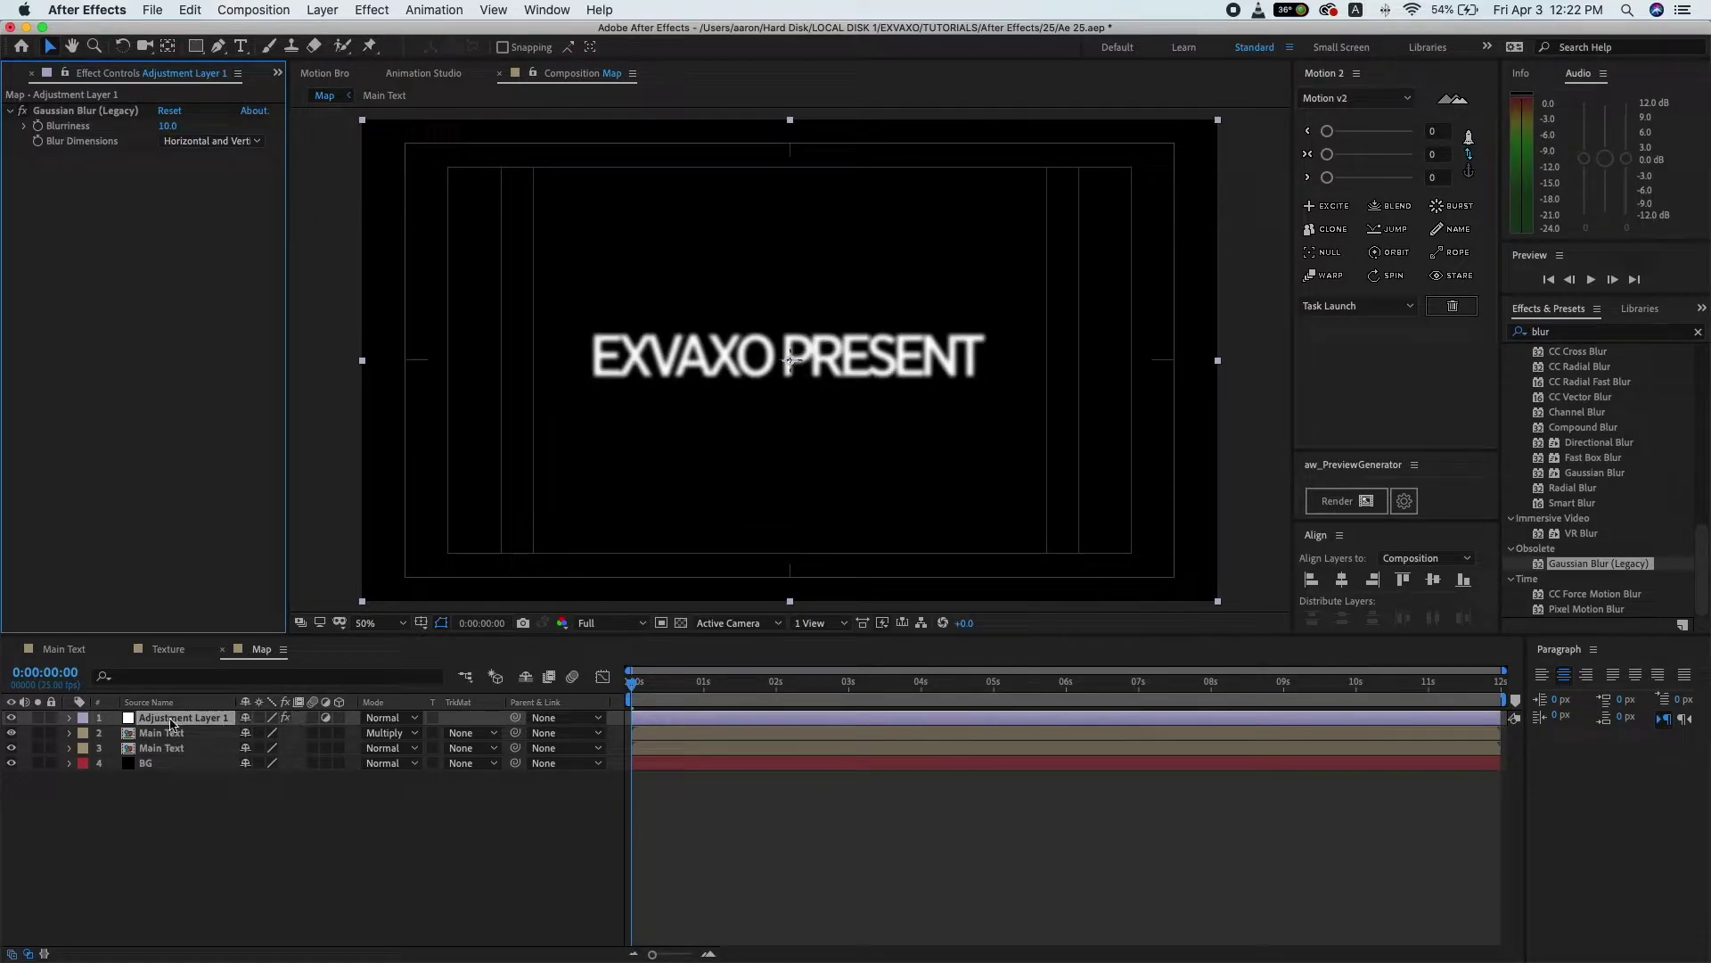
pyautogui.click(14, 72)
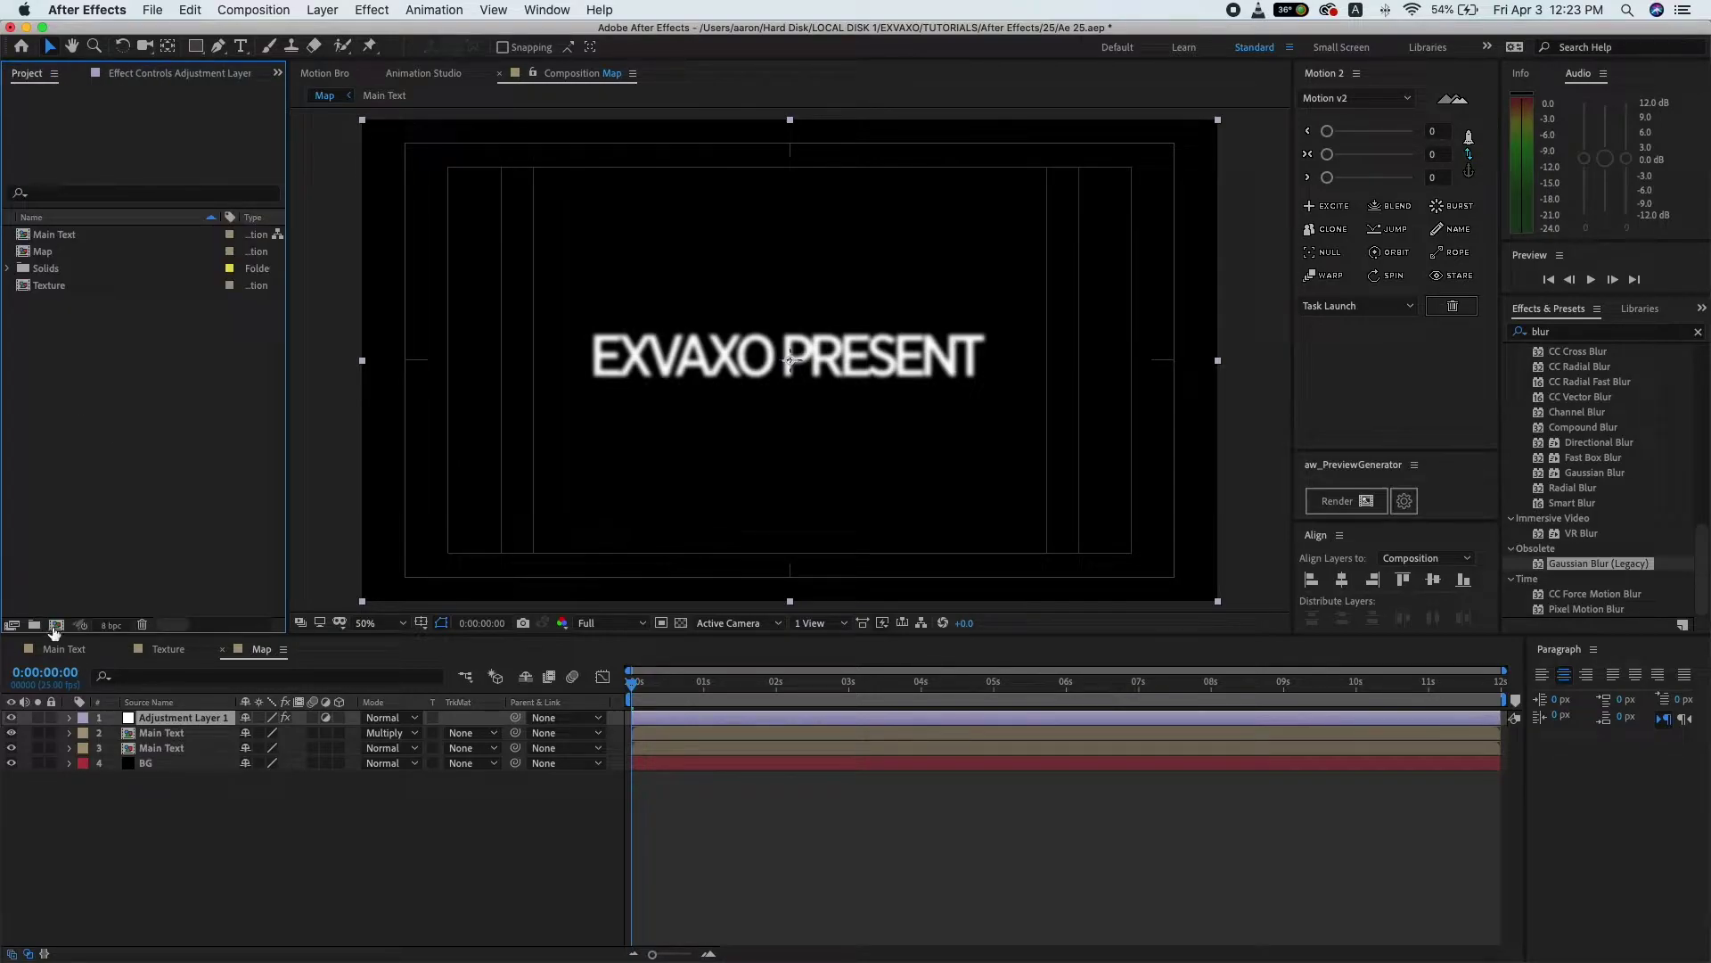
# - Create a new composition named Main_Text_Comp
pyautogui.click(55, 626)
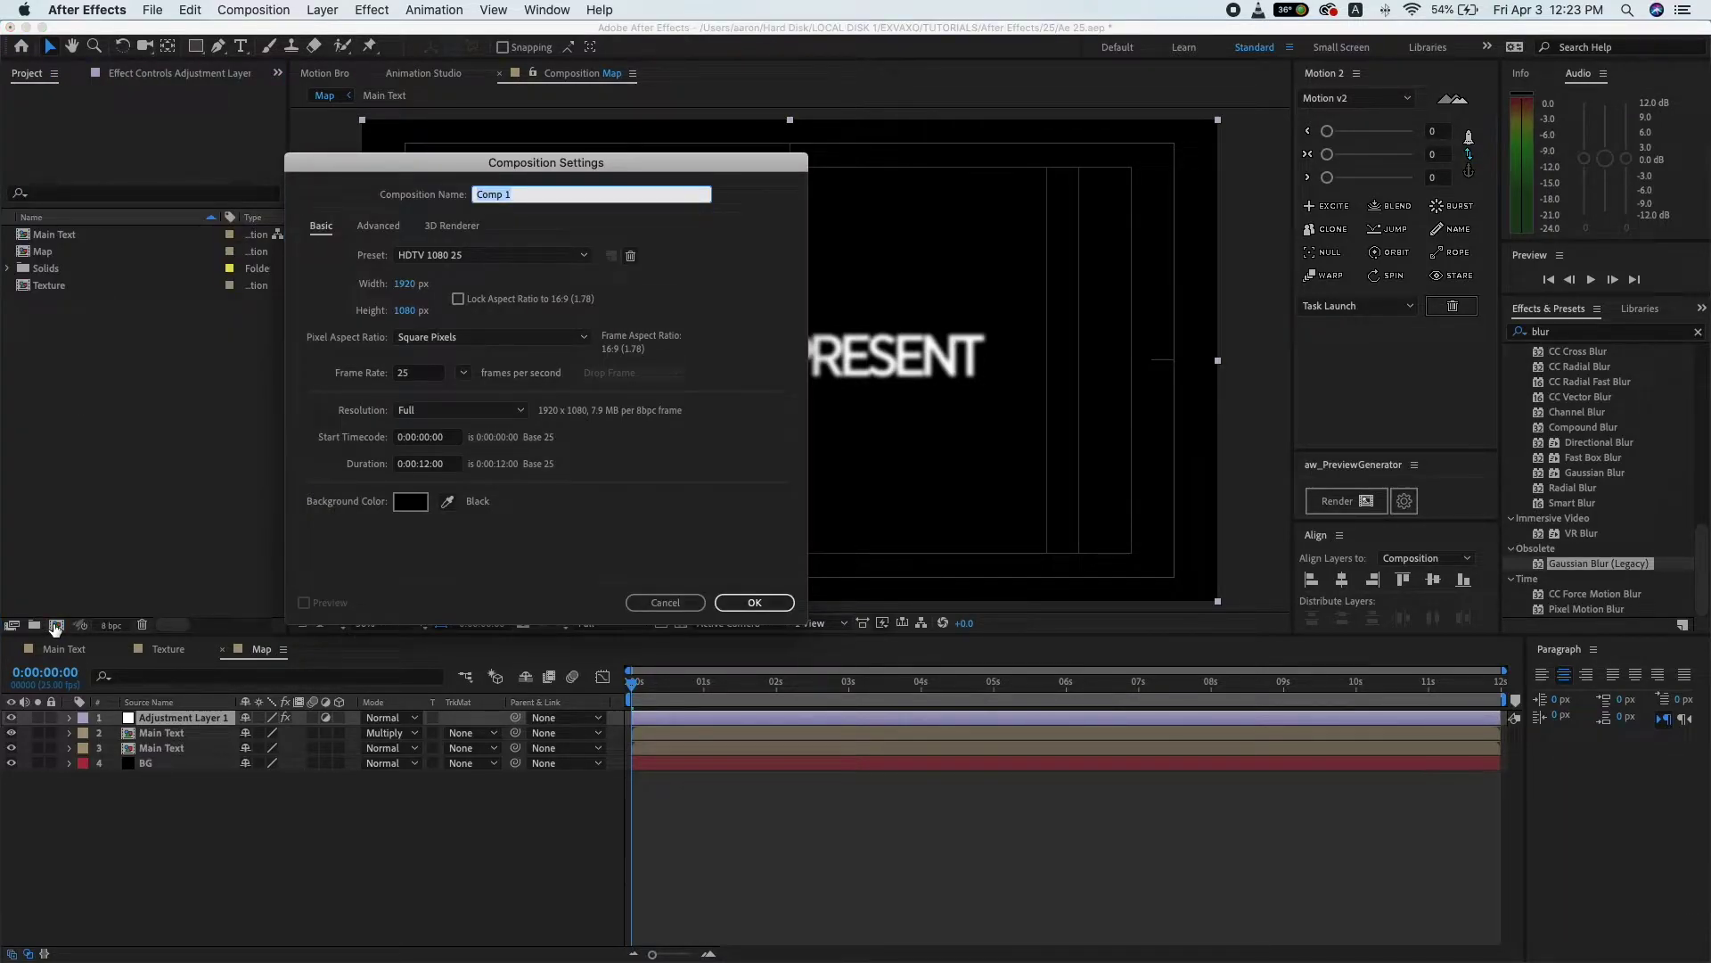
pyautogui.write('Main_')
pyautogui.write('Text_')
pyautogui.click(754, 602)
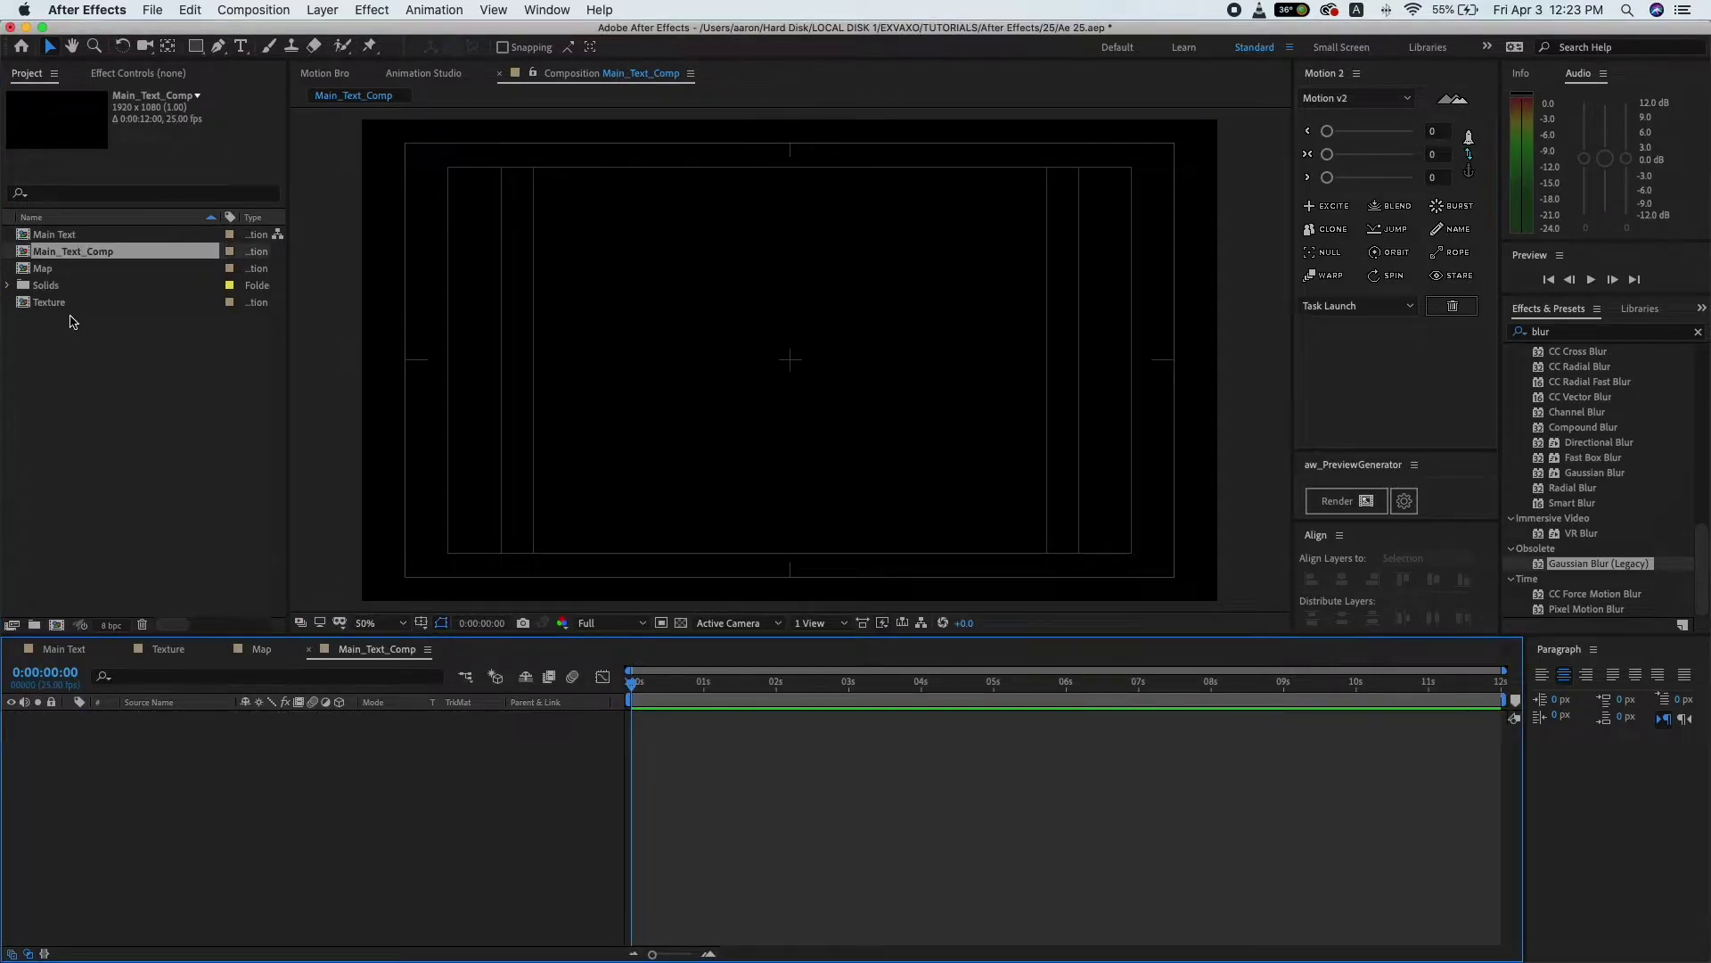
# - Add the Map, Main Text and Texture comps as layers, with Main Text on top
pyautogui.moveTo(41, 268); pyautogui.dragTo(188, 777)
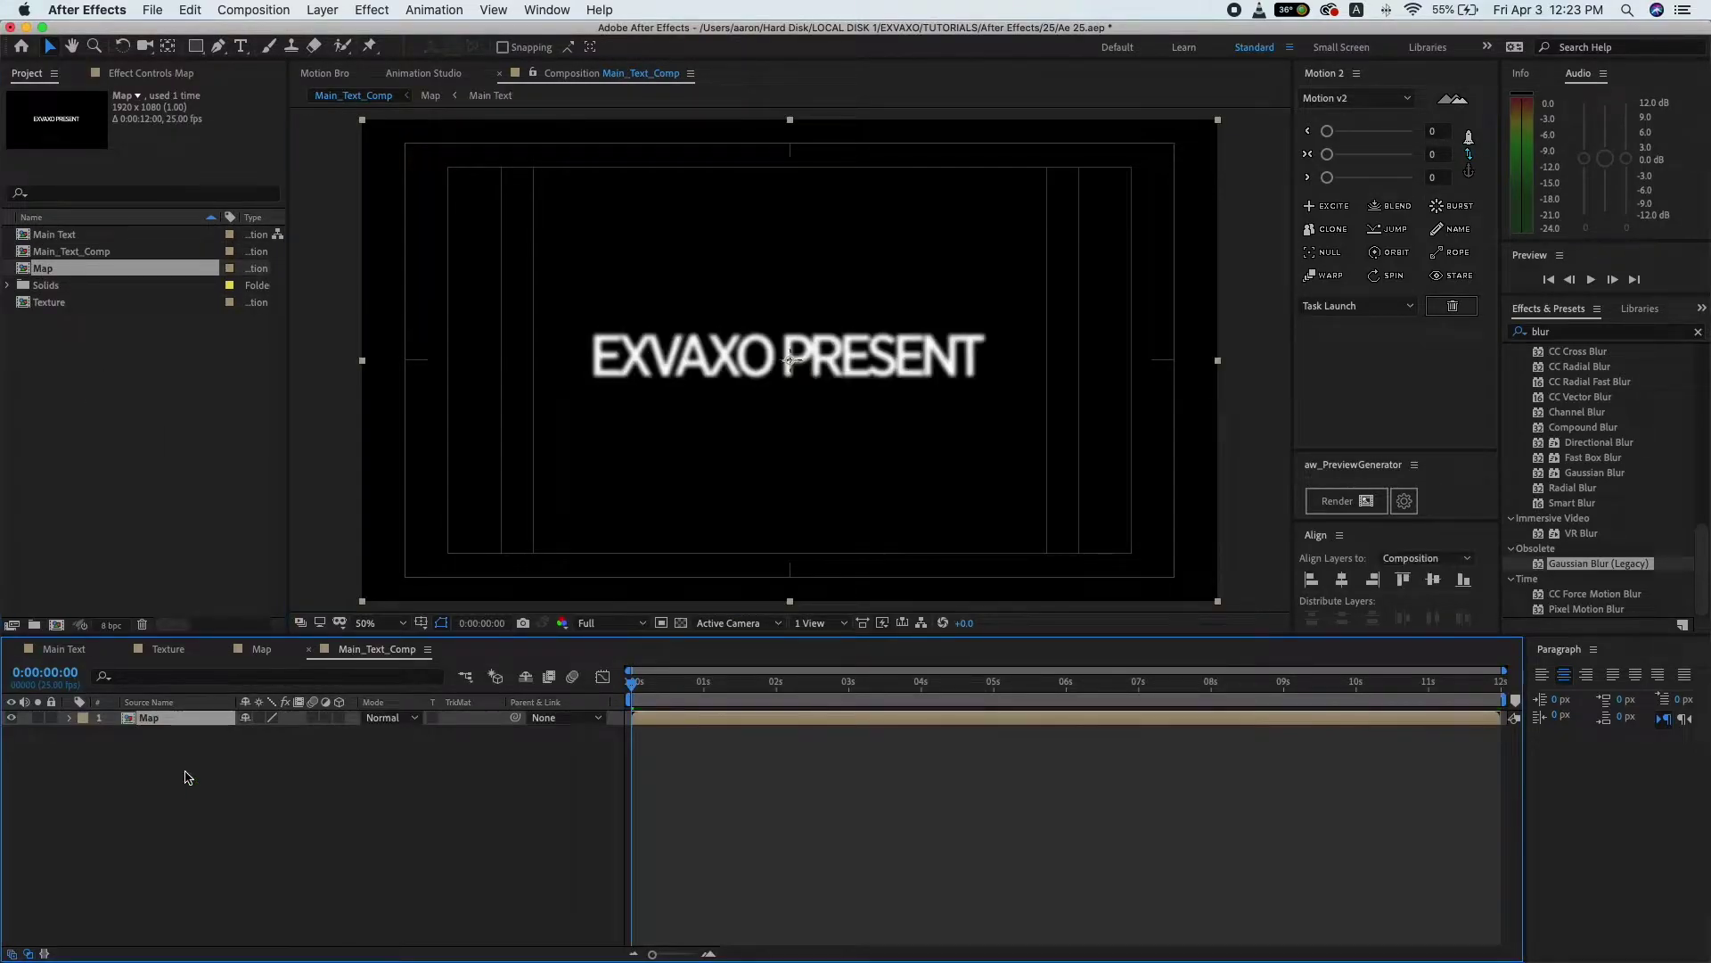
pyautogui.moveTo(55, 235)
pyautogui.mouseDown()
pyautogui.moveTo(181, 518)
pyautogui.moveTo(206, 723)
pyautogui.mouseUp()
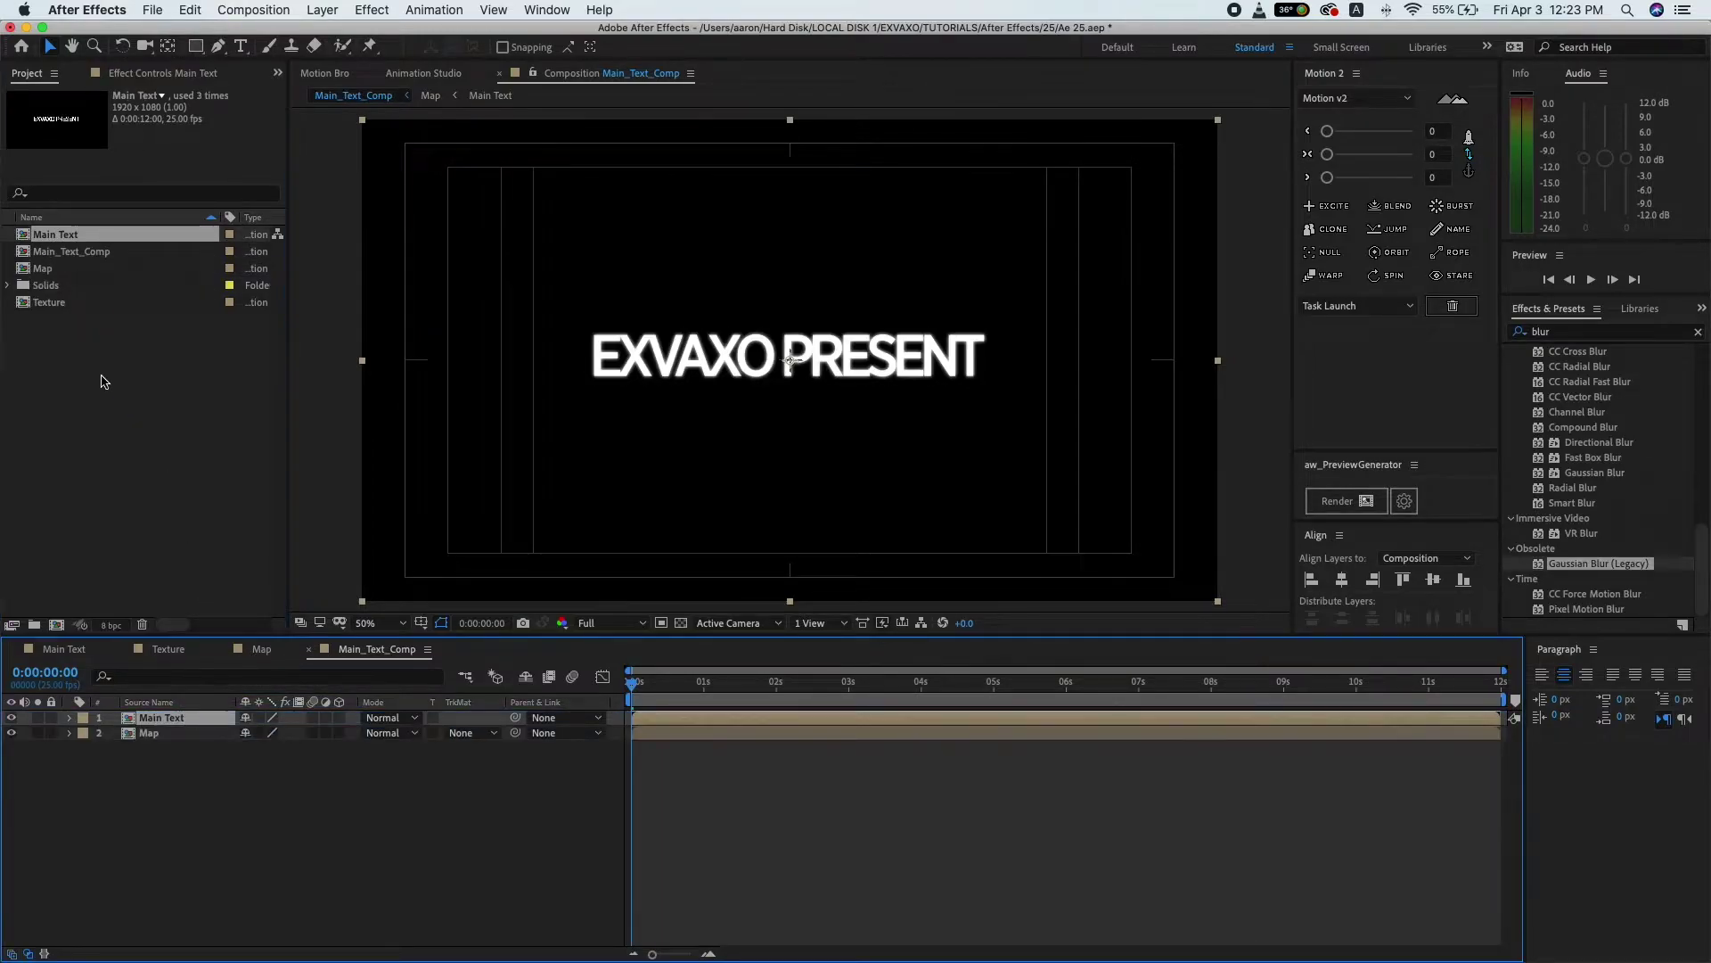
pyautogui.click(65, 305)
pyautogui.moveTo(64, 306); pyautogui.dragTo(182, 732)
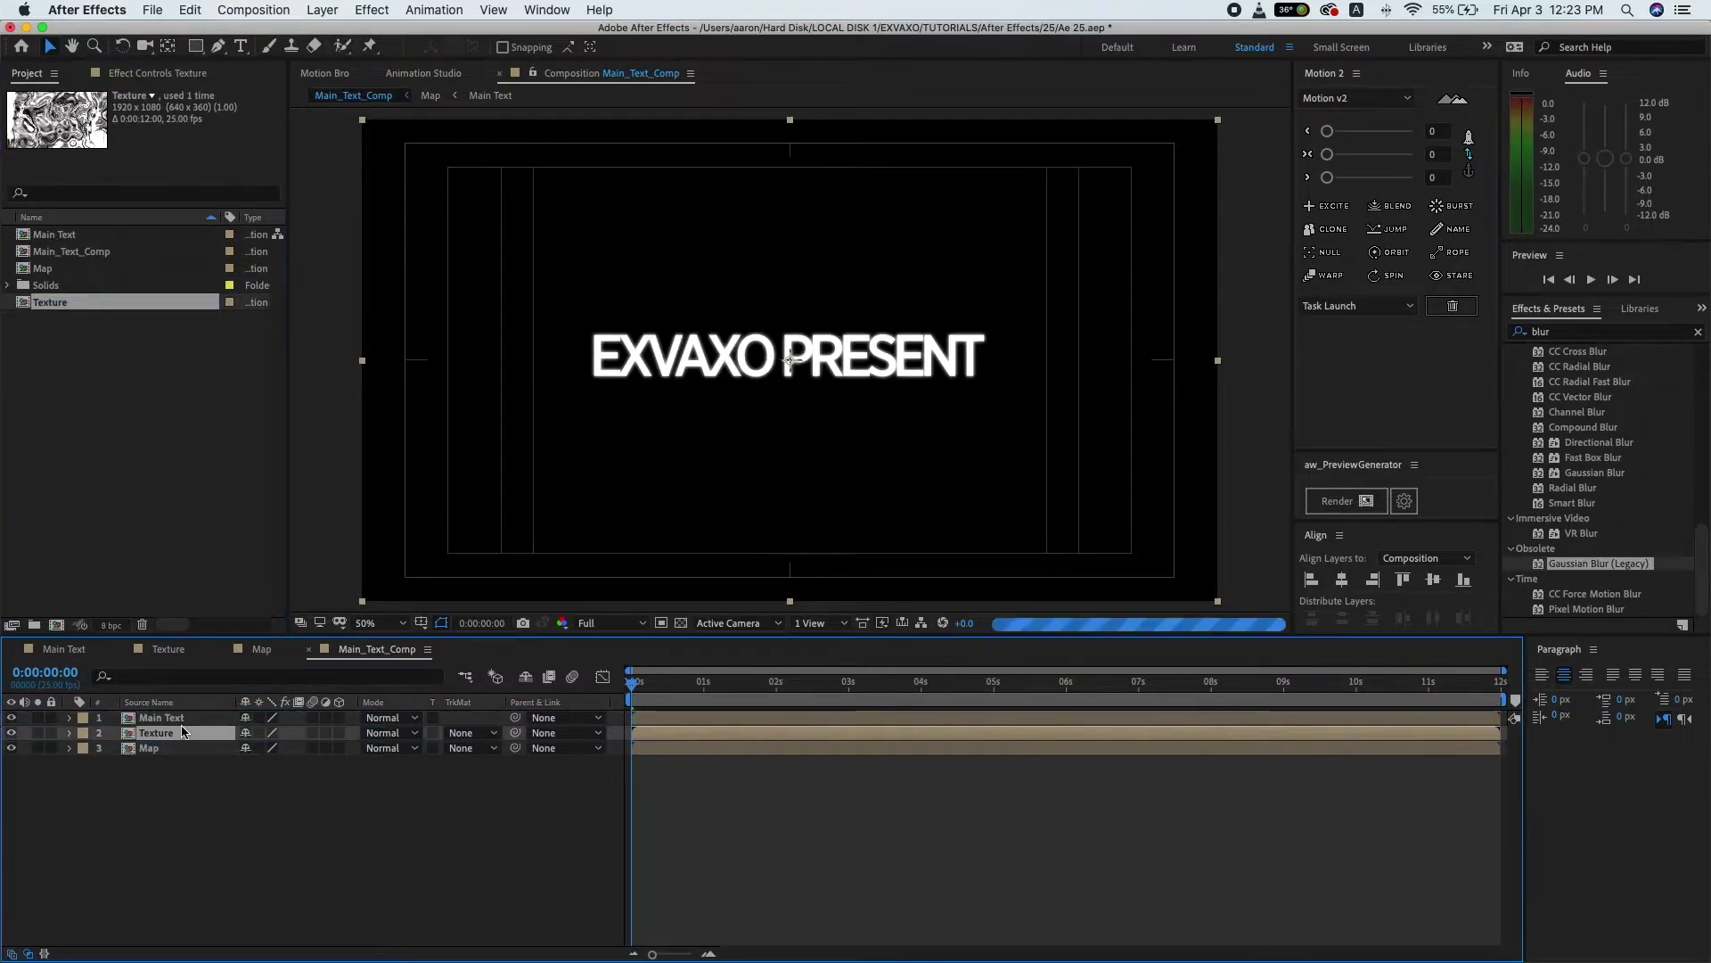
# - Hide the Map layer and apply Simple Choker to Main Text with Choke Matte 2
pyautogui.click(10, 748)
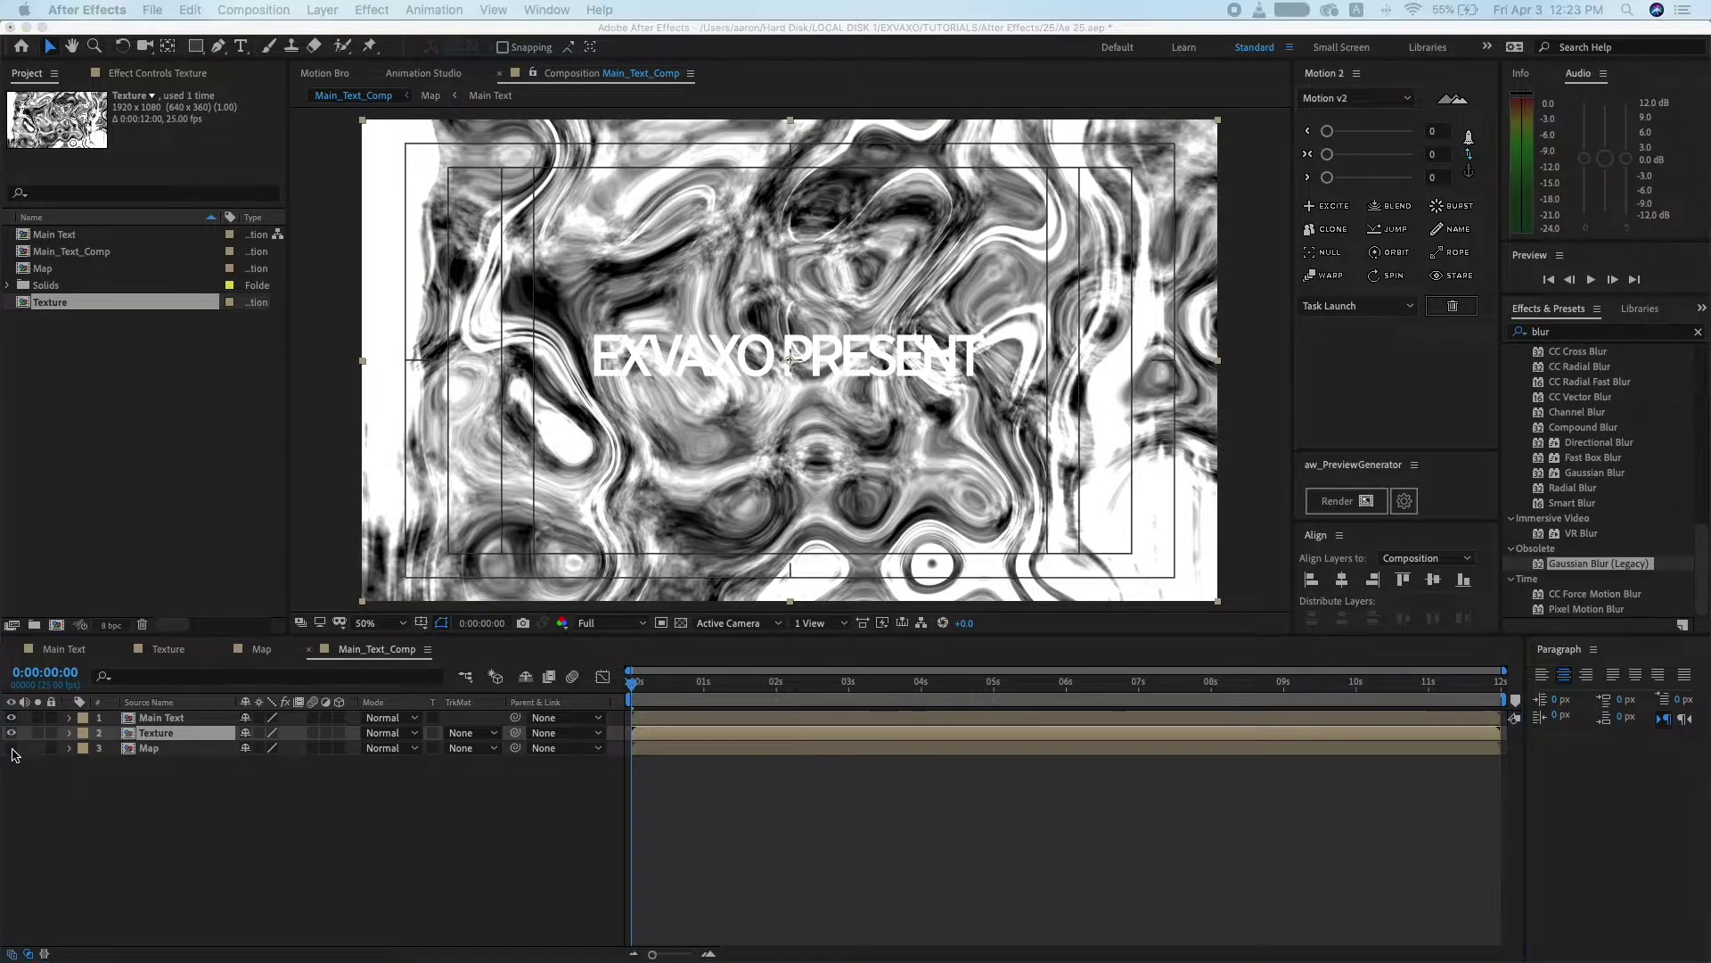
pyautogui.click(177, 720)
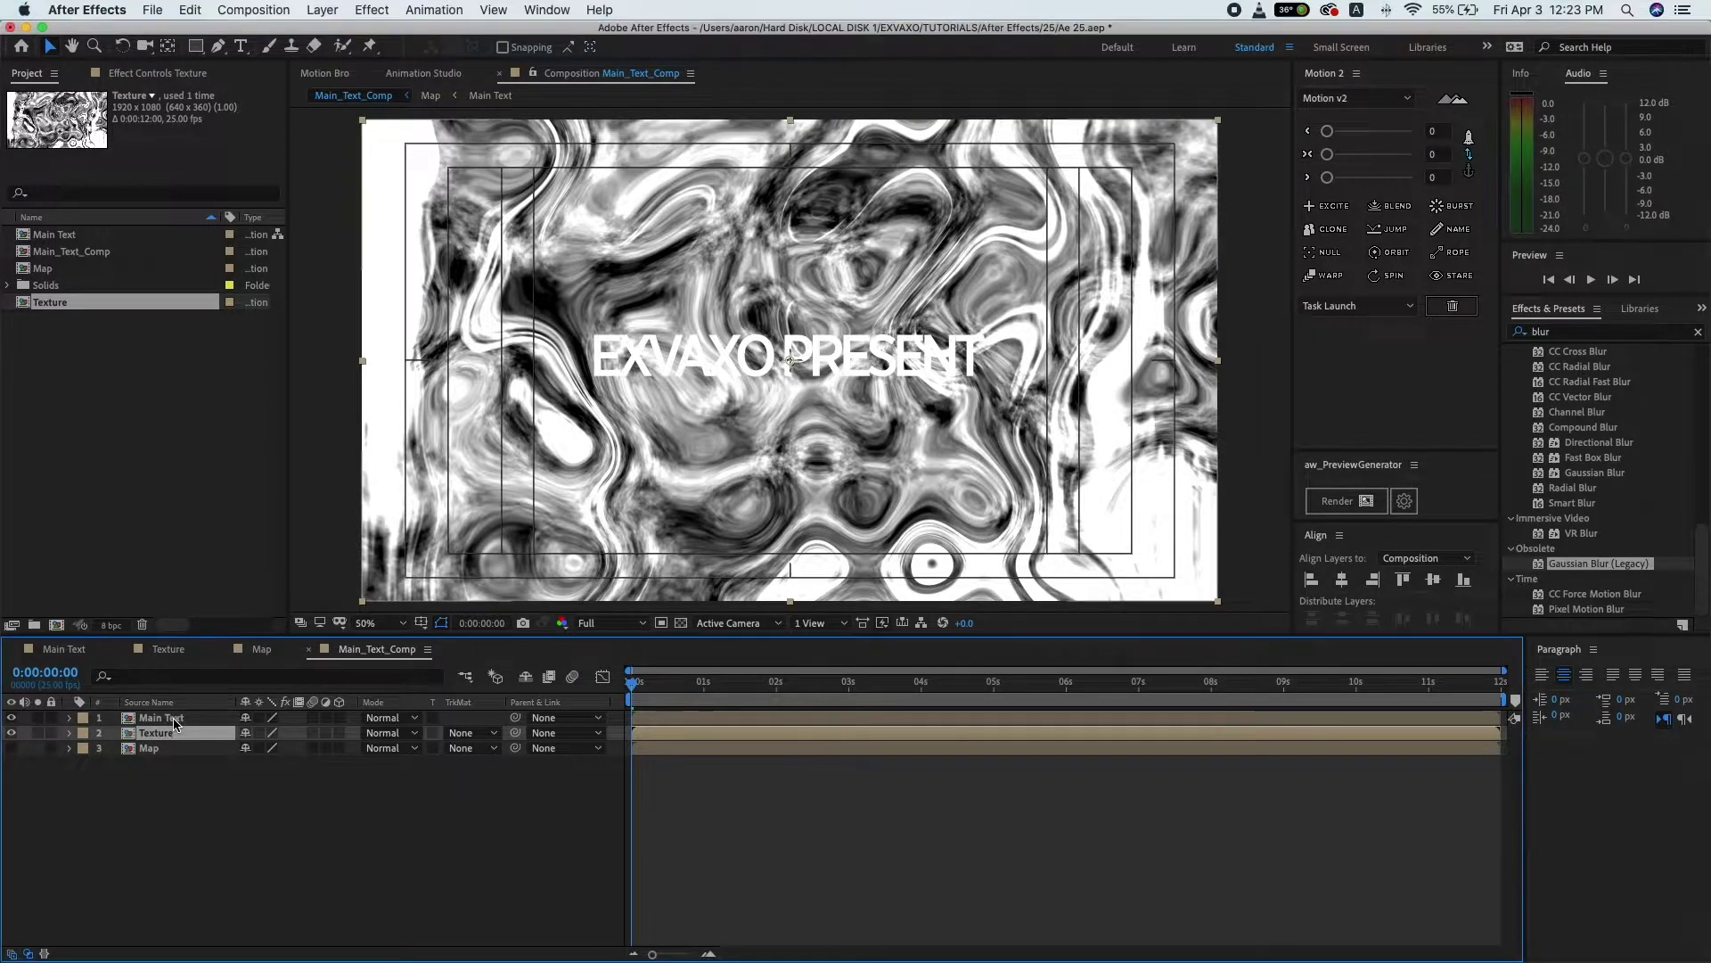
pyautogui.click(1560, 331)
pyautogui.write('simple')
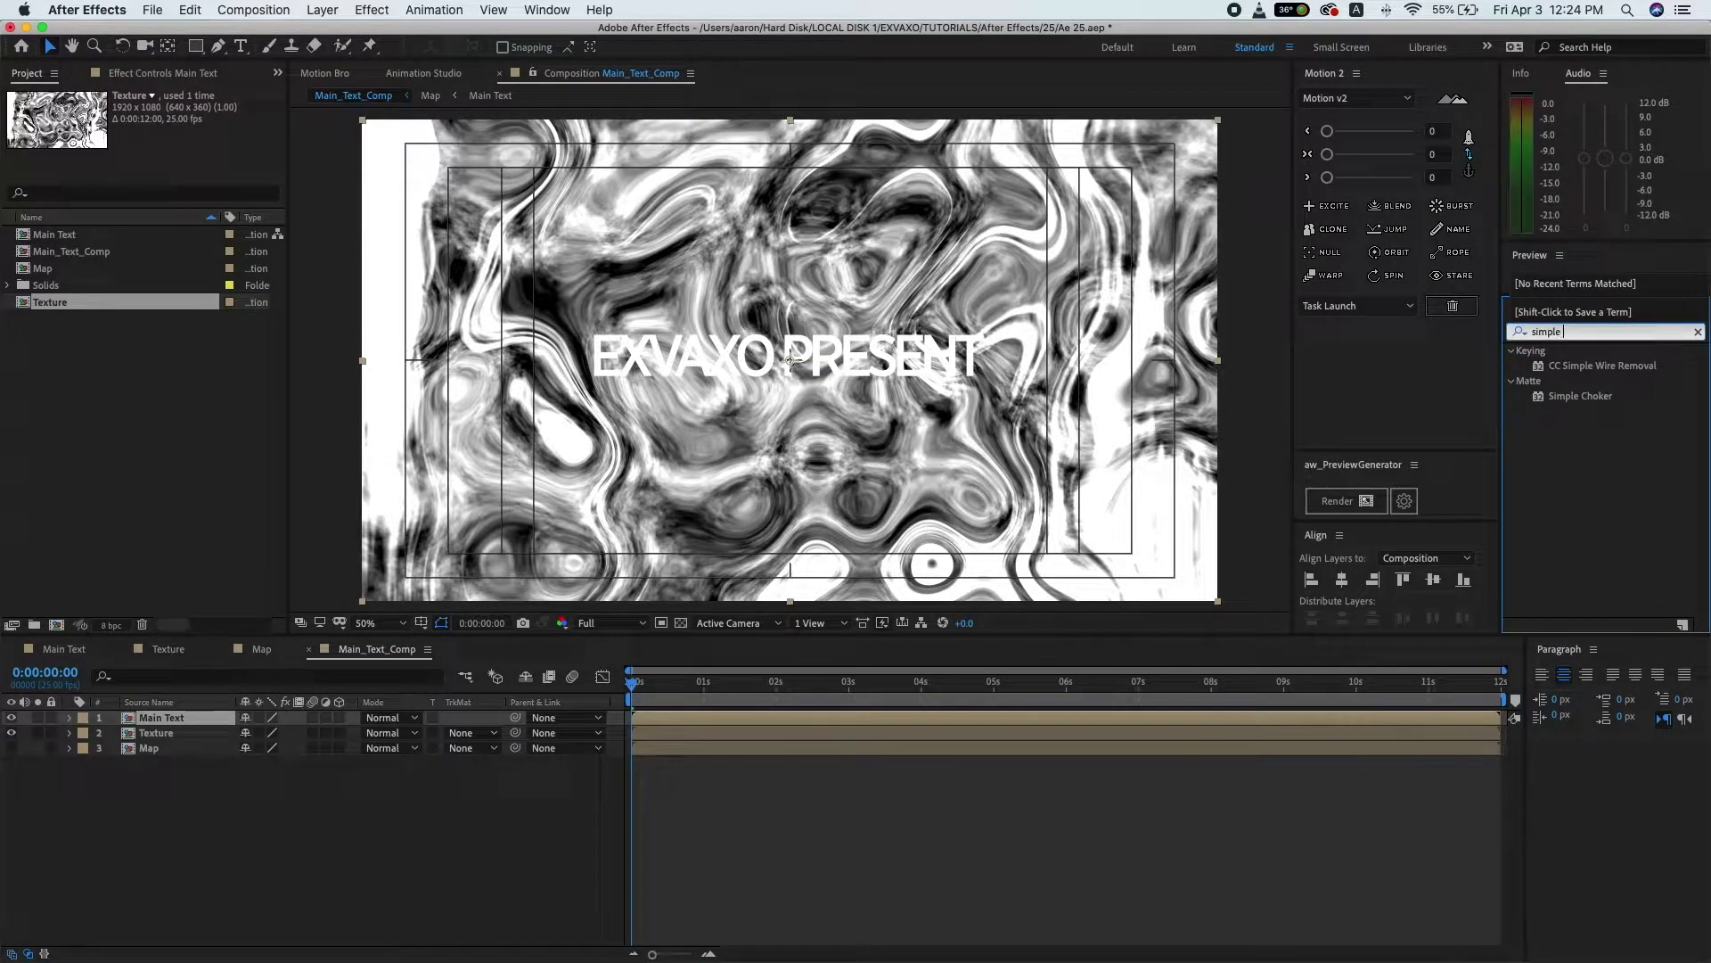
pyautogui.moveTo(1580, 396); pyautogui.dragTo(163, 726)
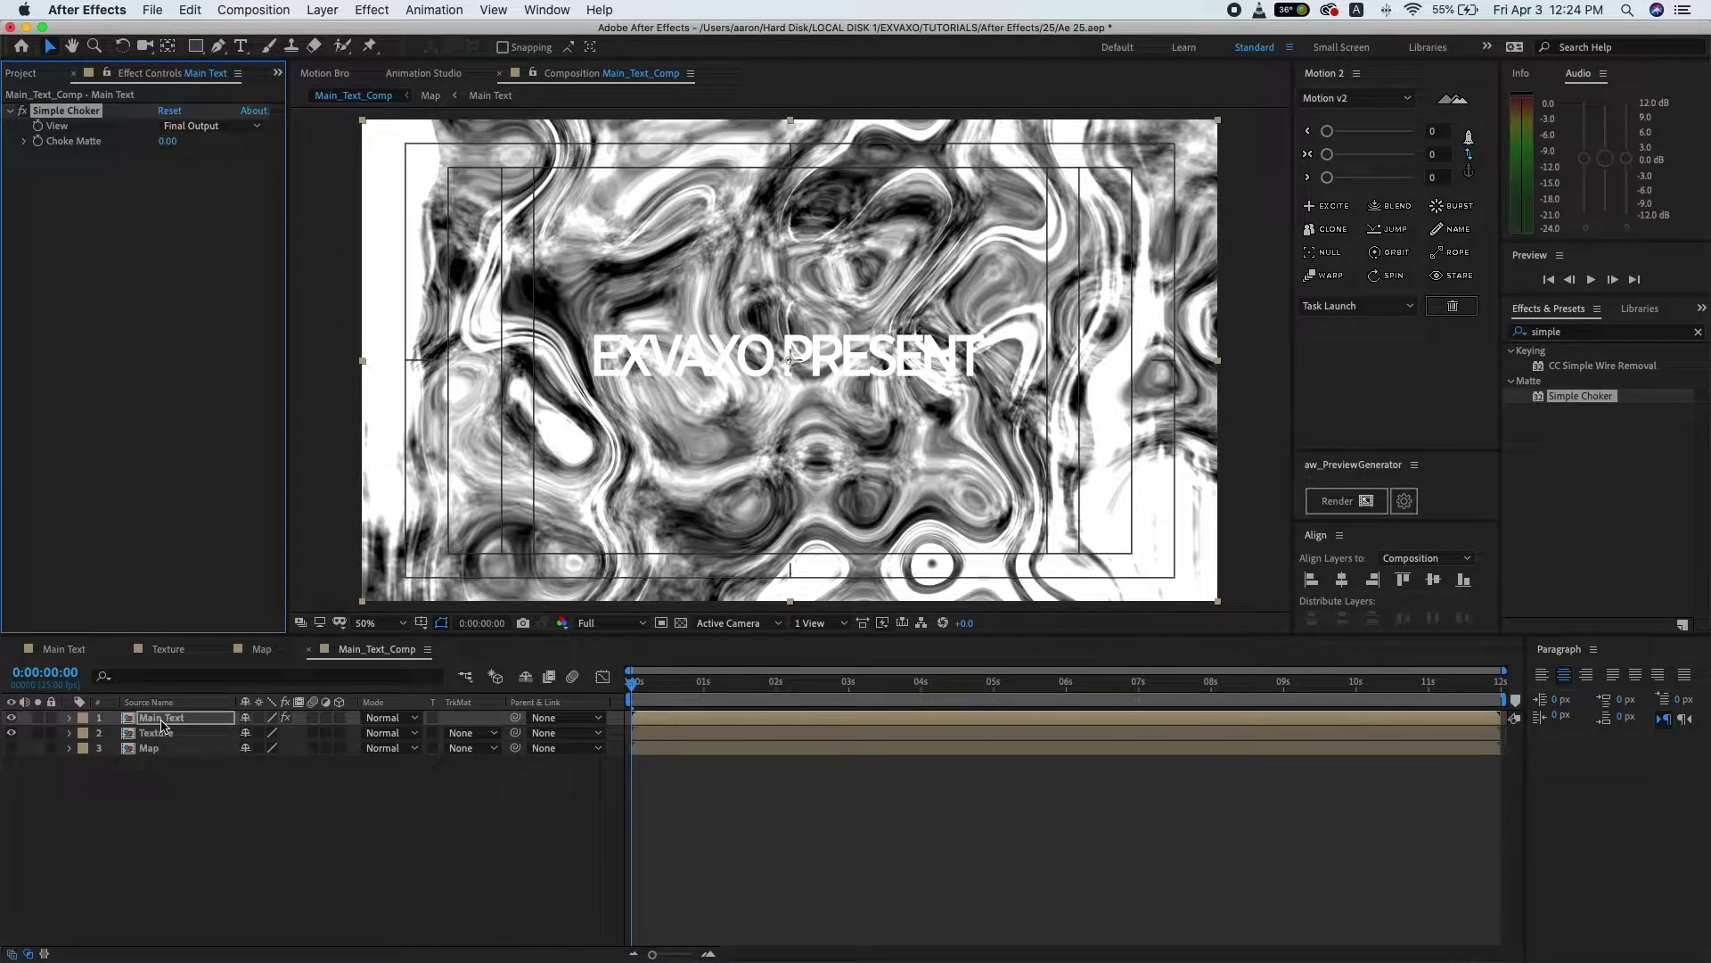
pyautogui.click(166, 140)
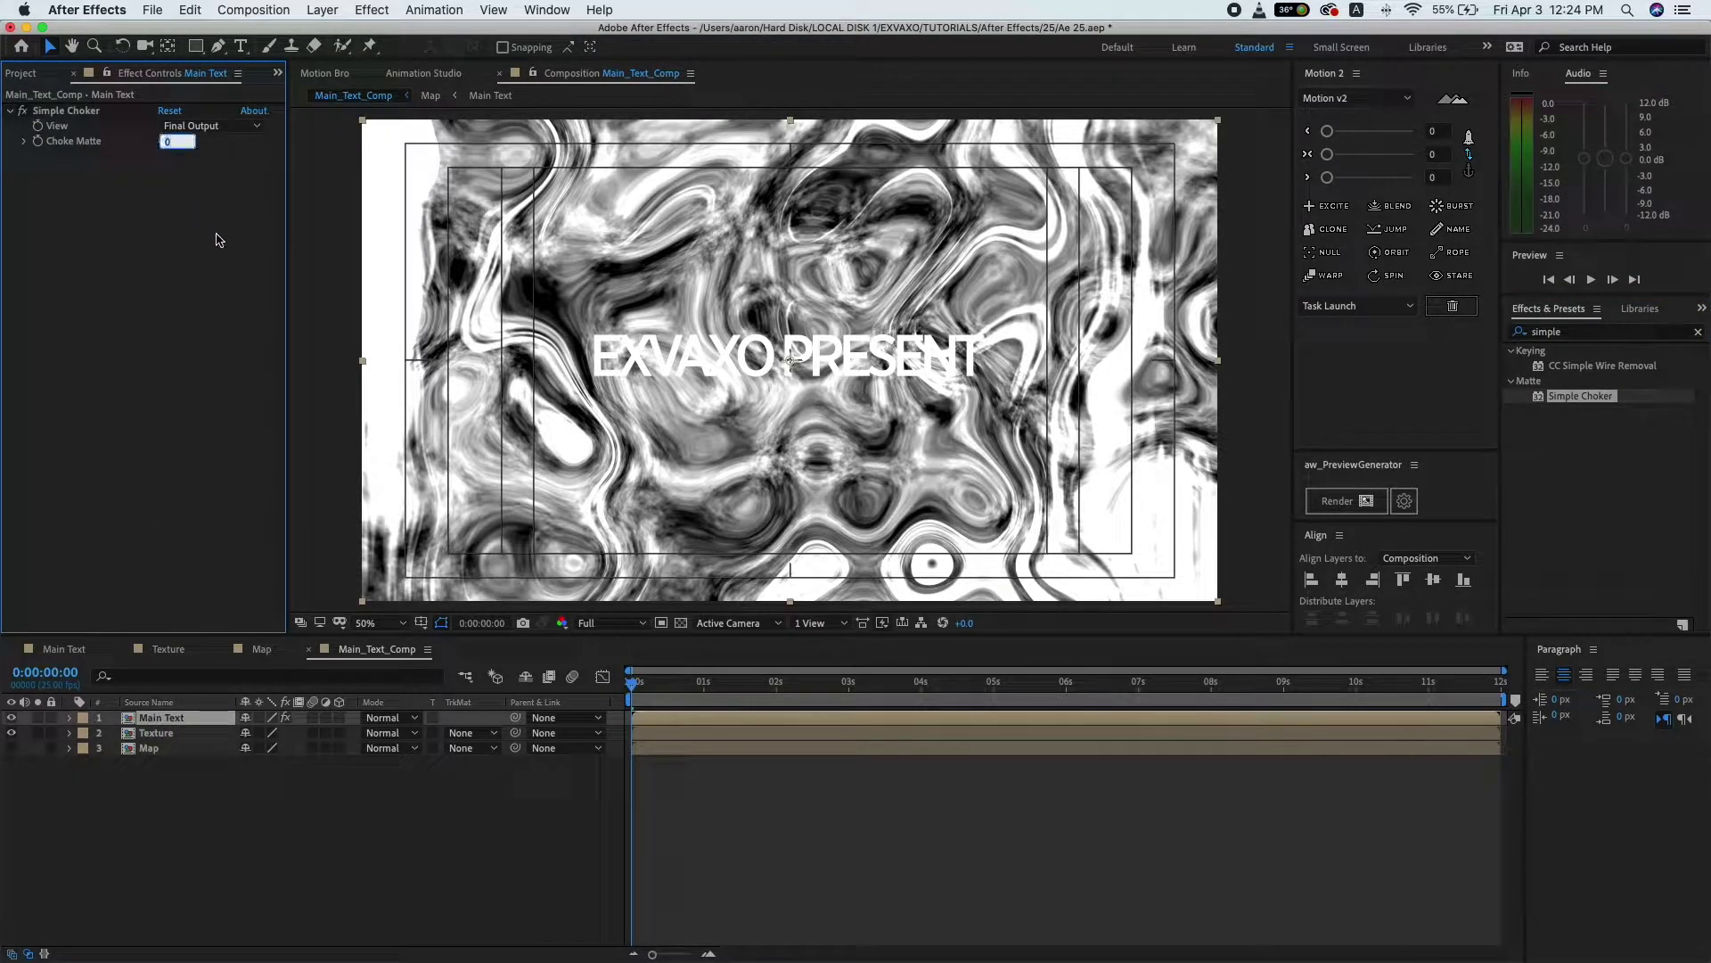
pyautogui.write('2')
pyautogui.press('Return')
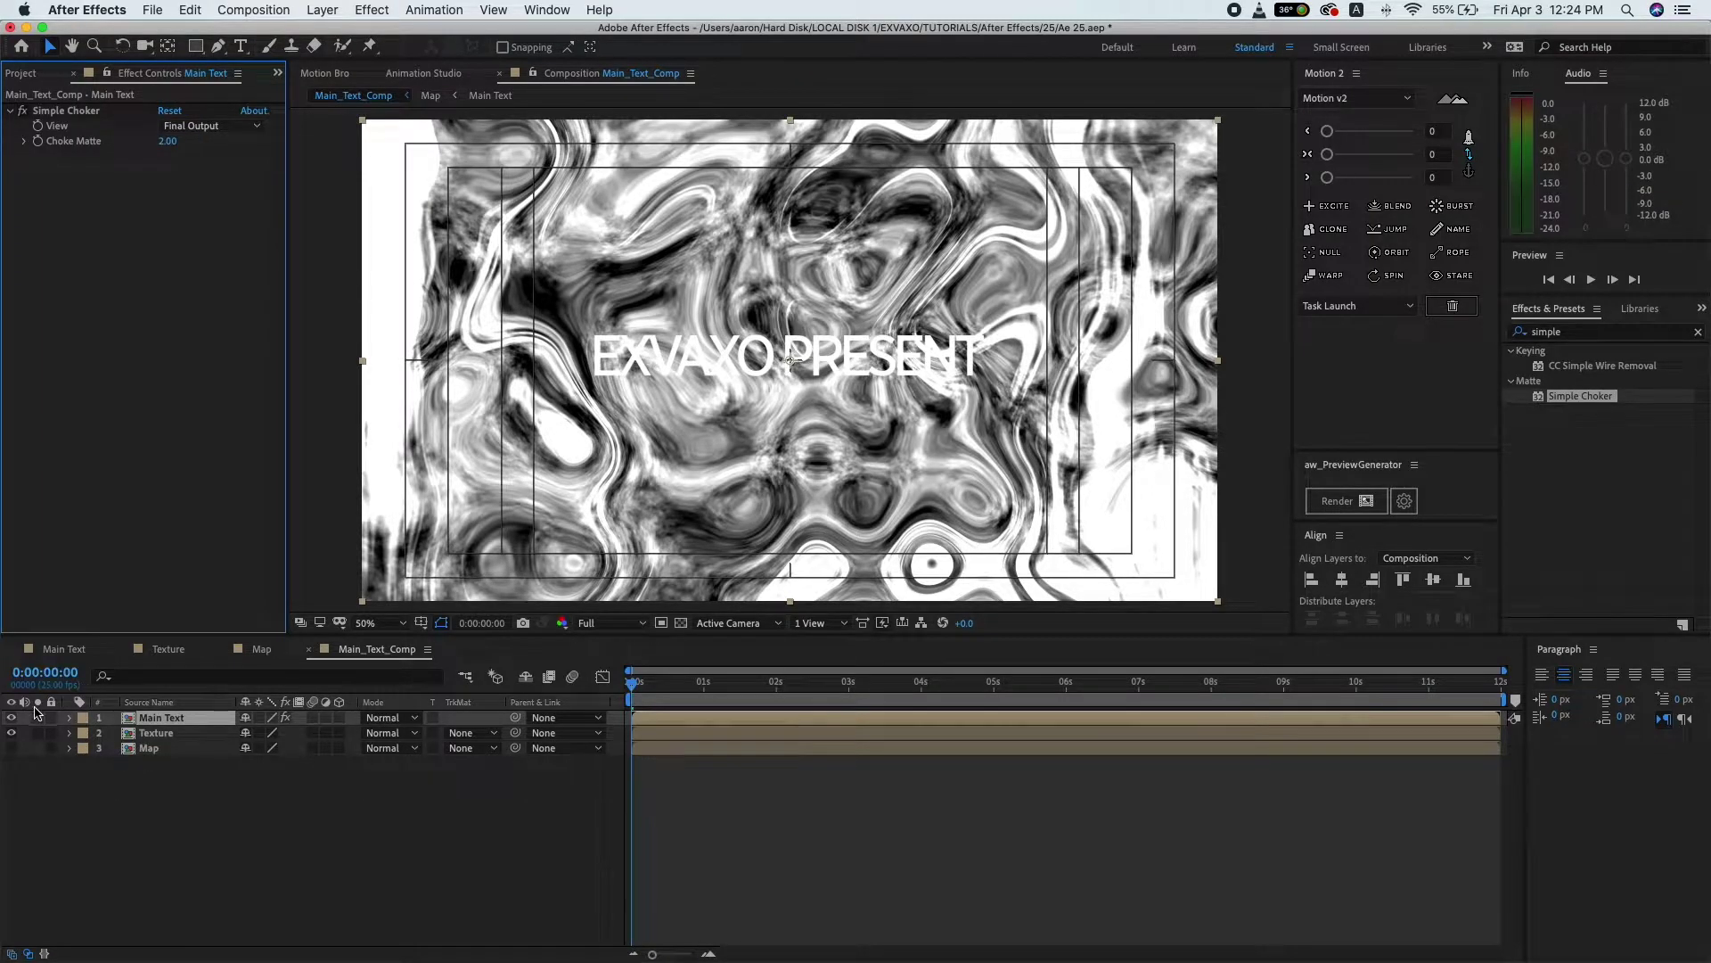
# - Set the Texture layer's Track Matte to Alpha Matte "Main Text"
pyautogui.click(11, 732)
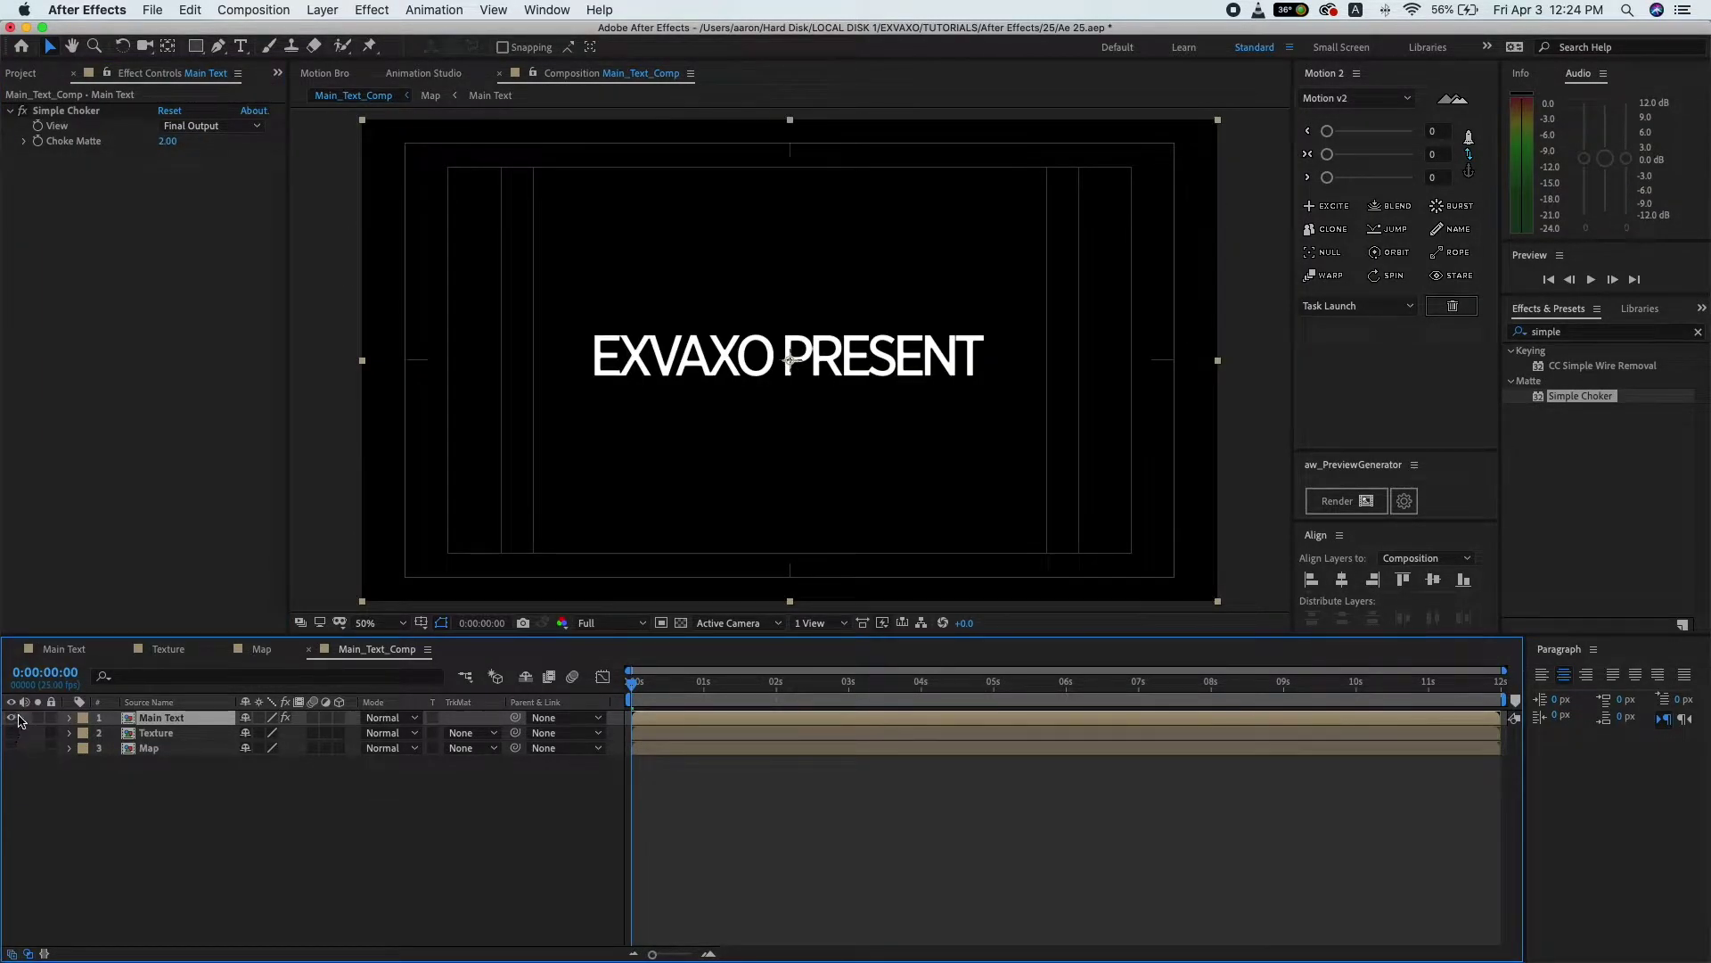
pyautogui.click(11, 733)
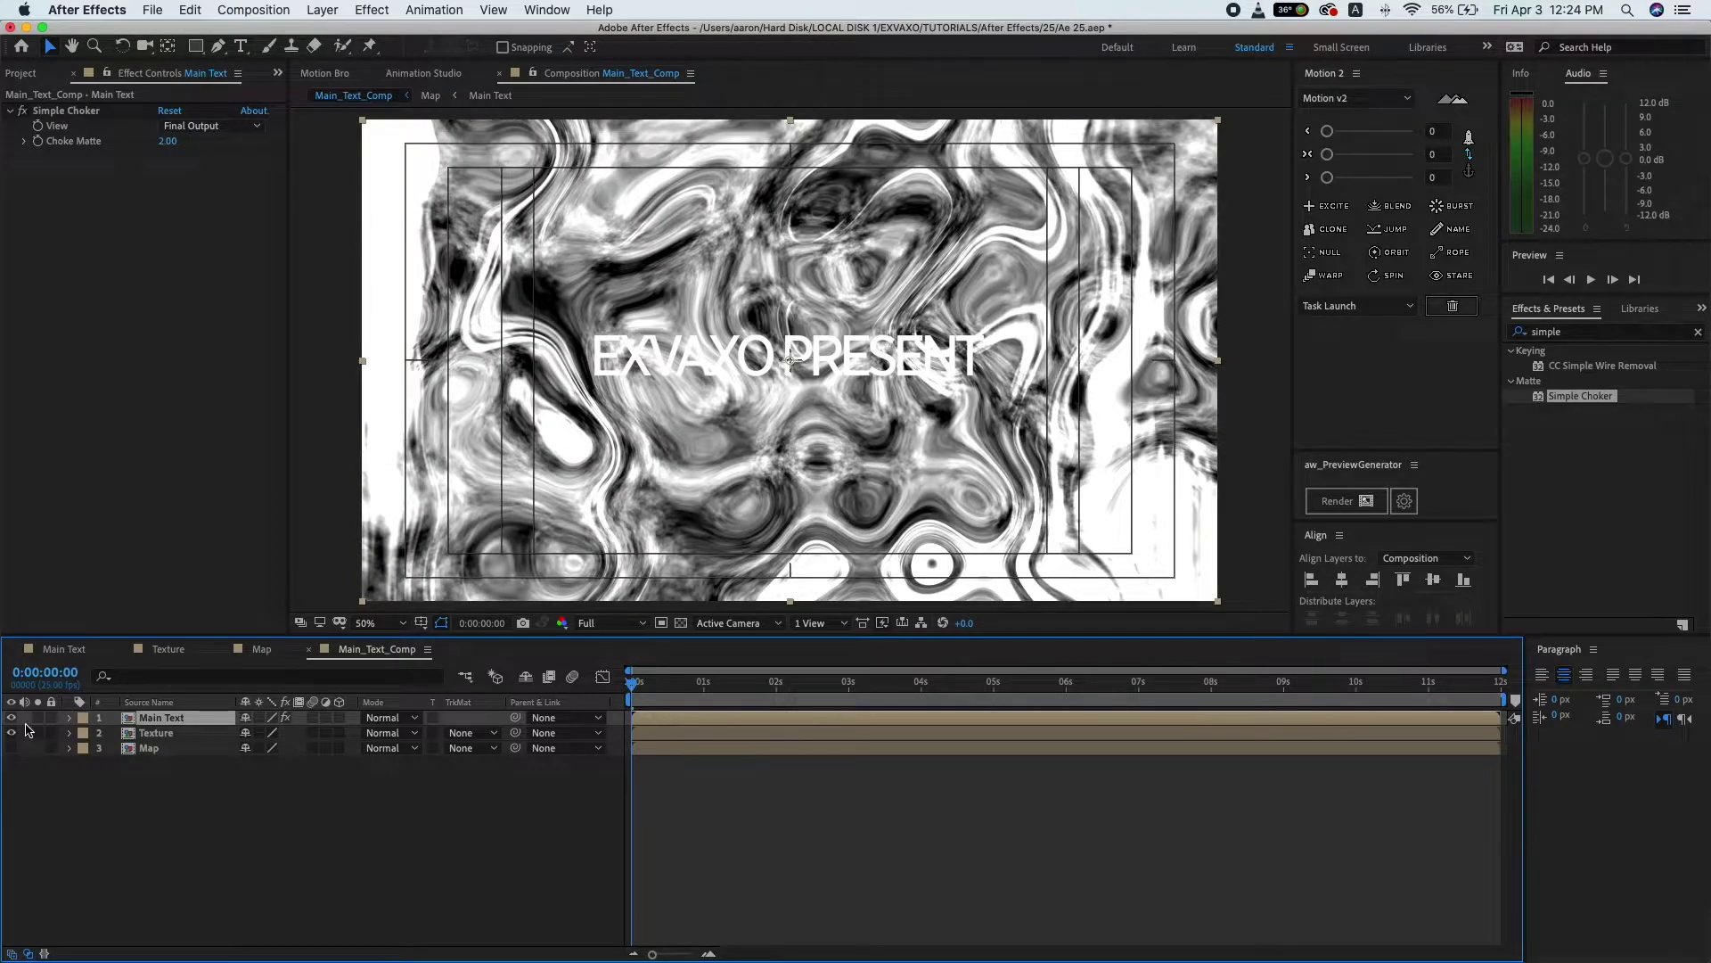
pyautogui.click(160, 733)
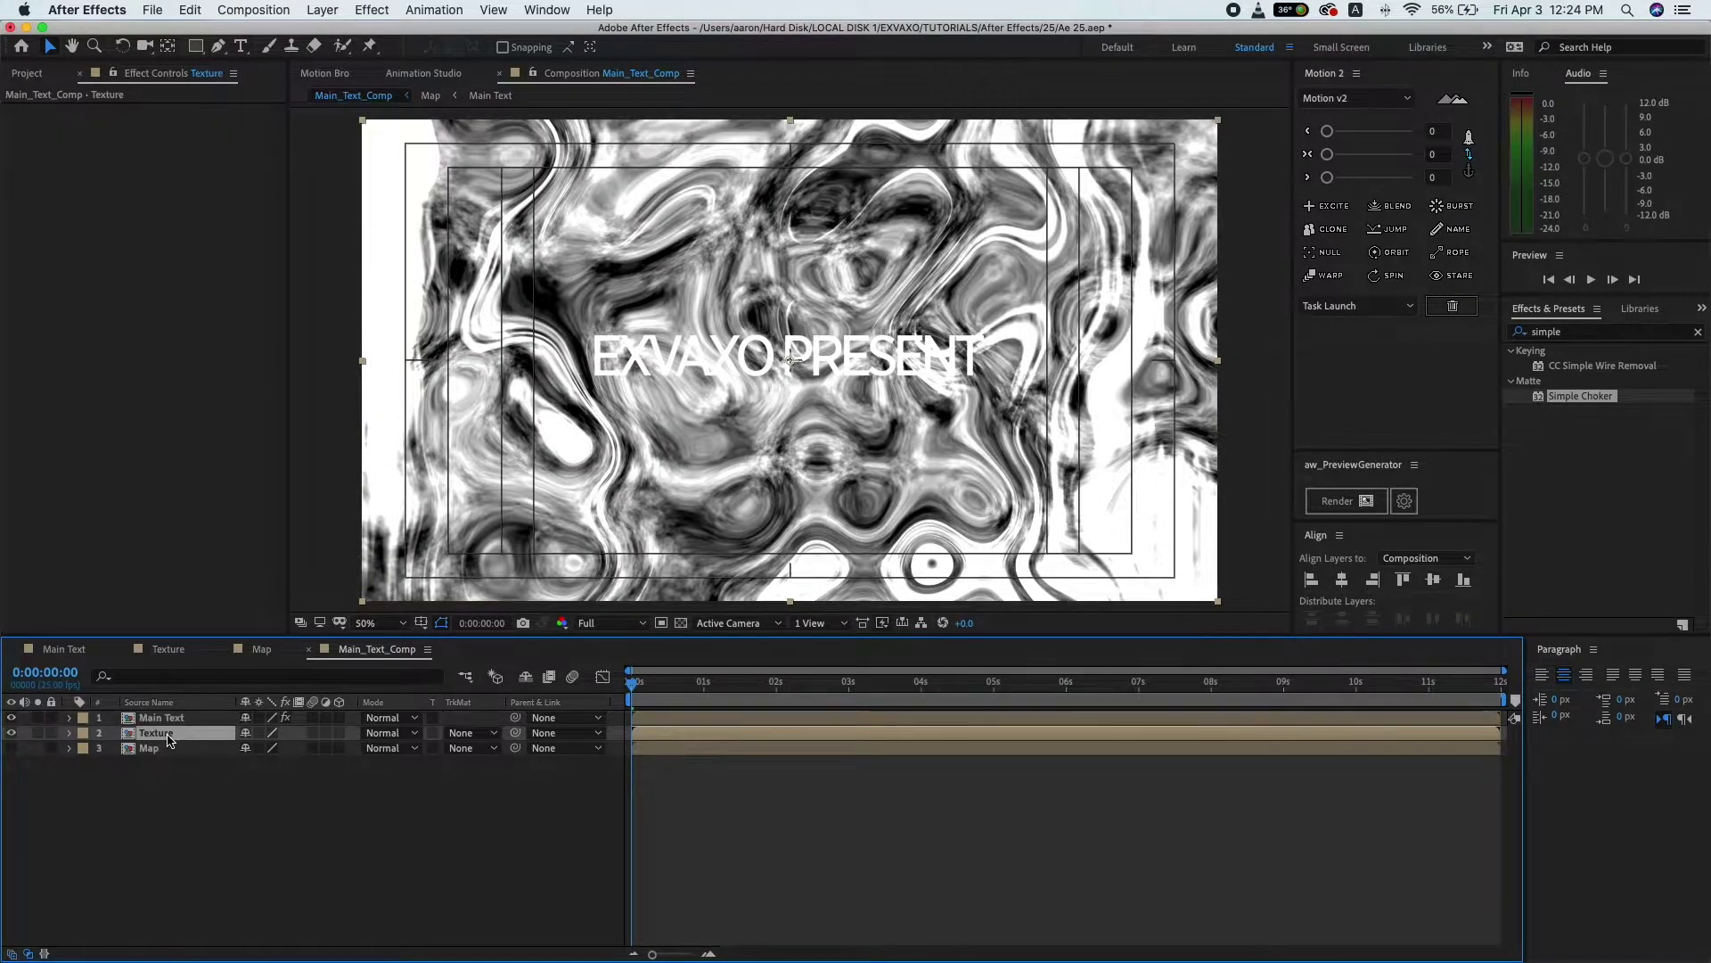
pyautogui.click(462, 733)
pyautogui.click(470, 778)
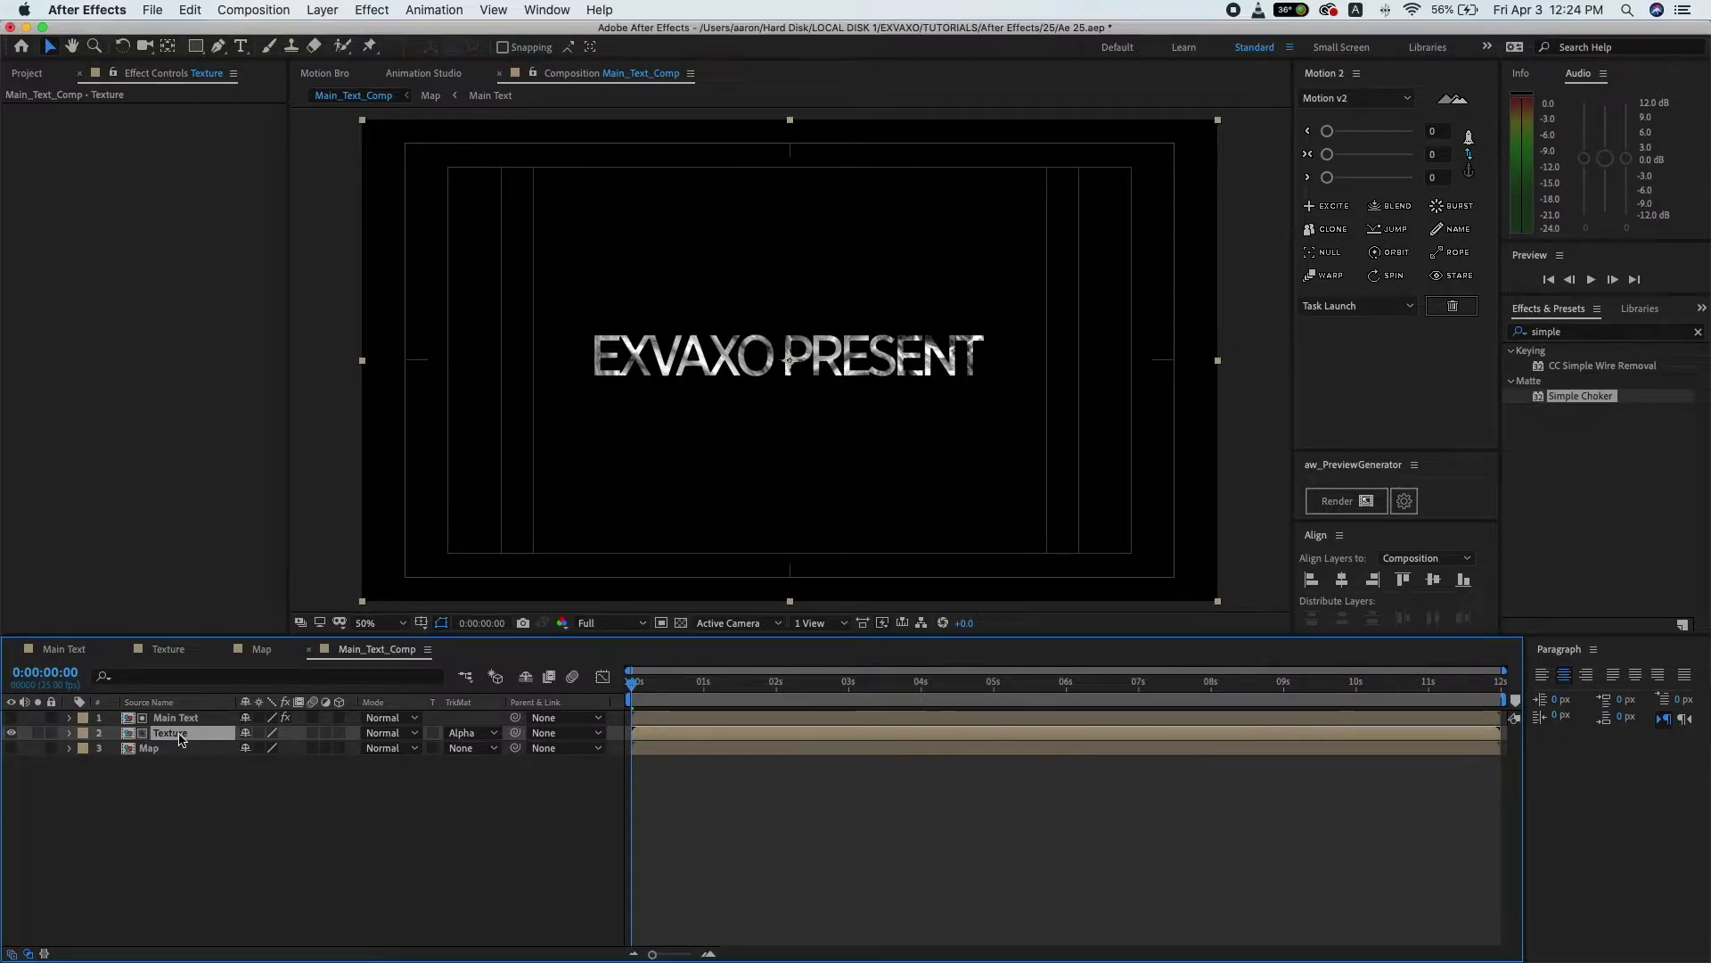
pyautogui.click(1591, 332)
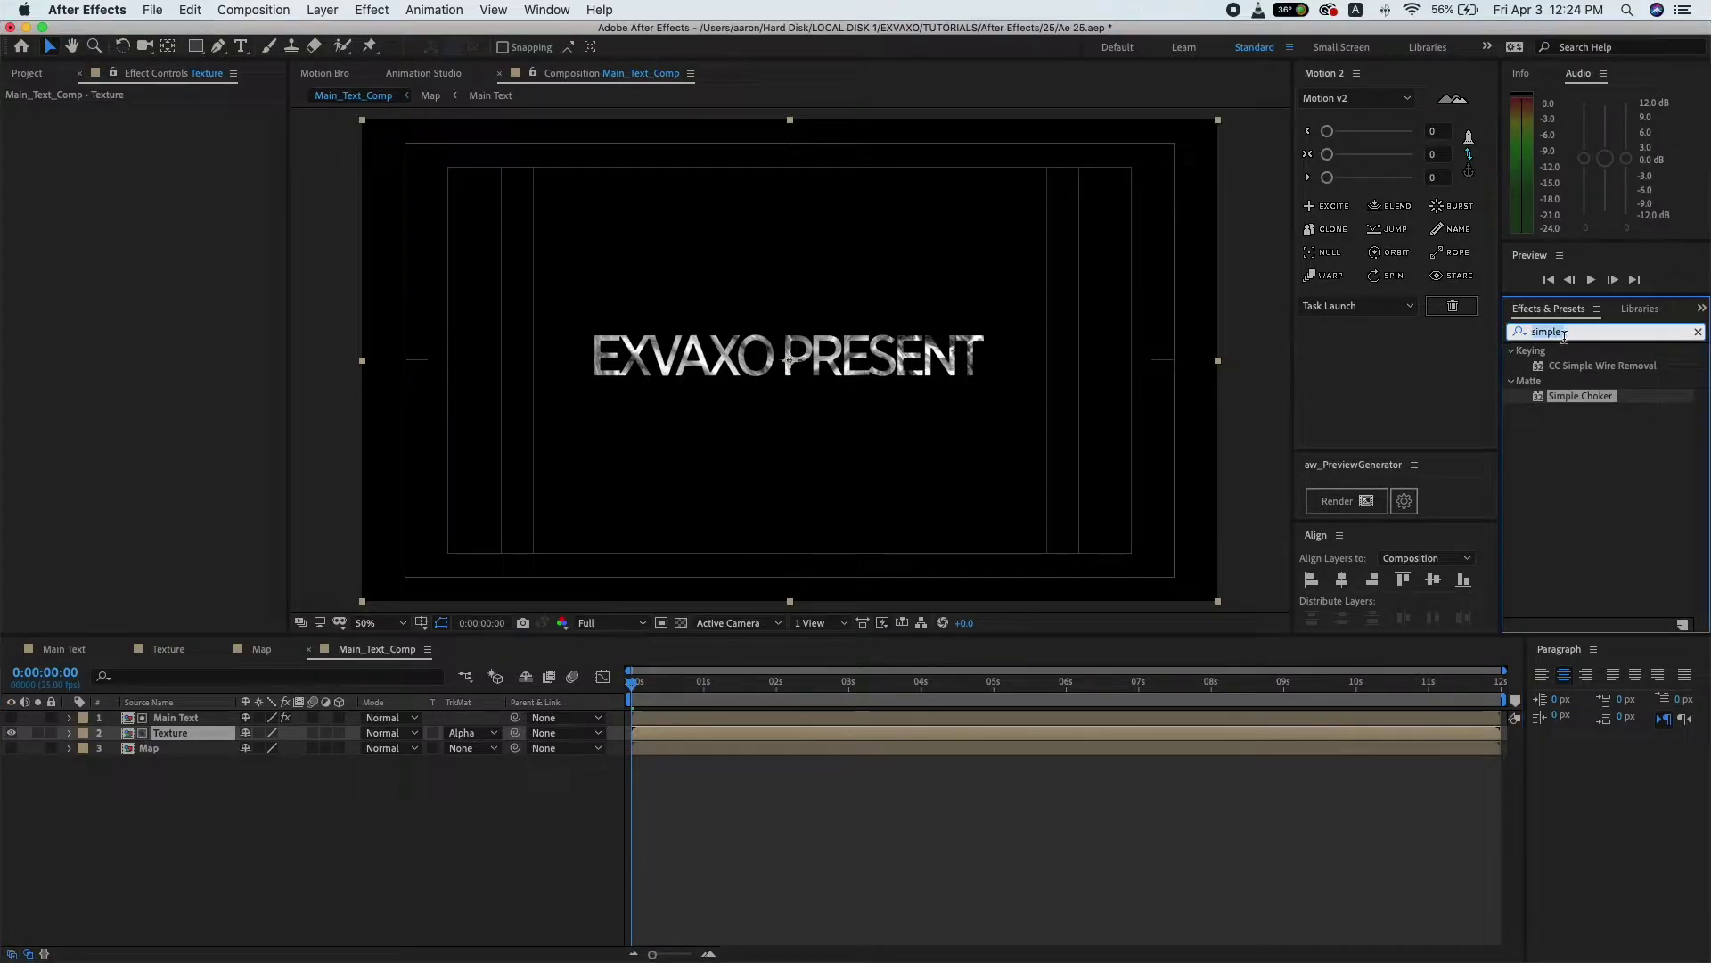
# - Apply Compound Blur to Texture, using Texture as blur layer with Maximum Blur 25
pyautogui.write('comp')
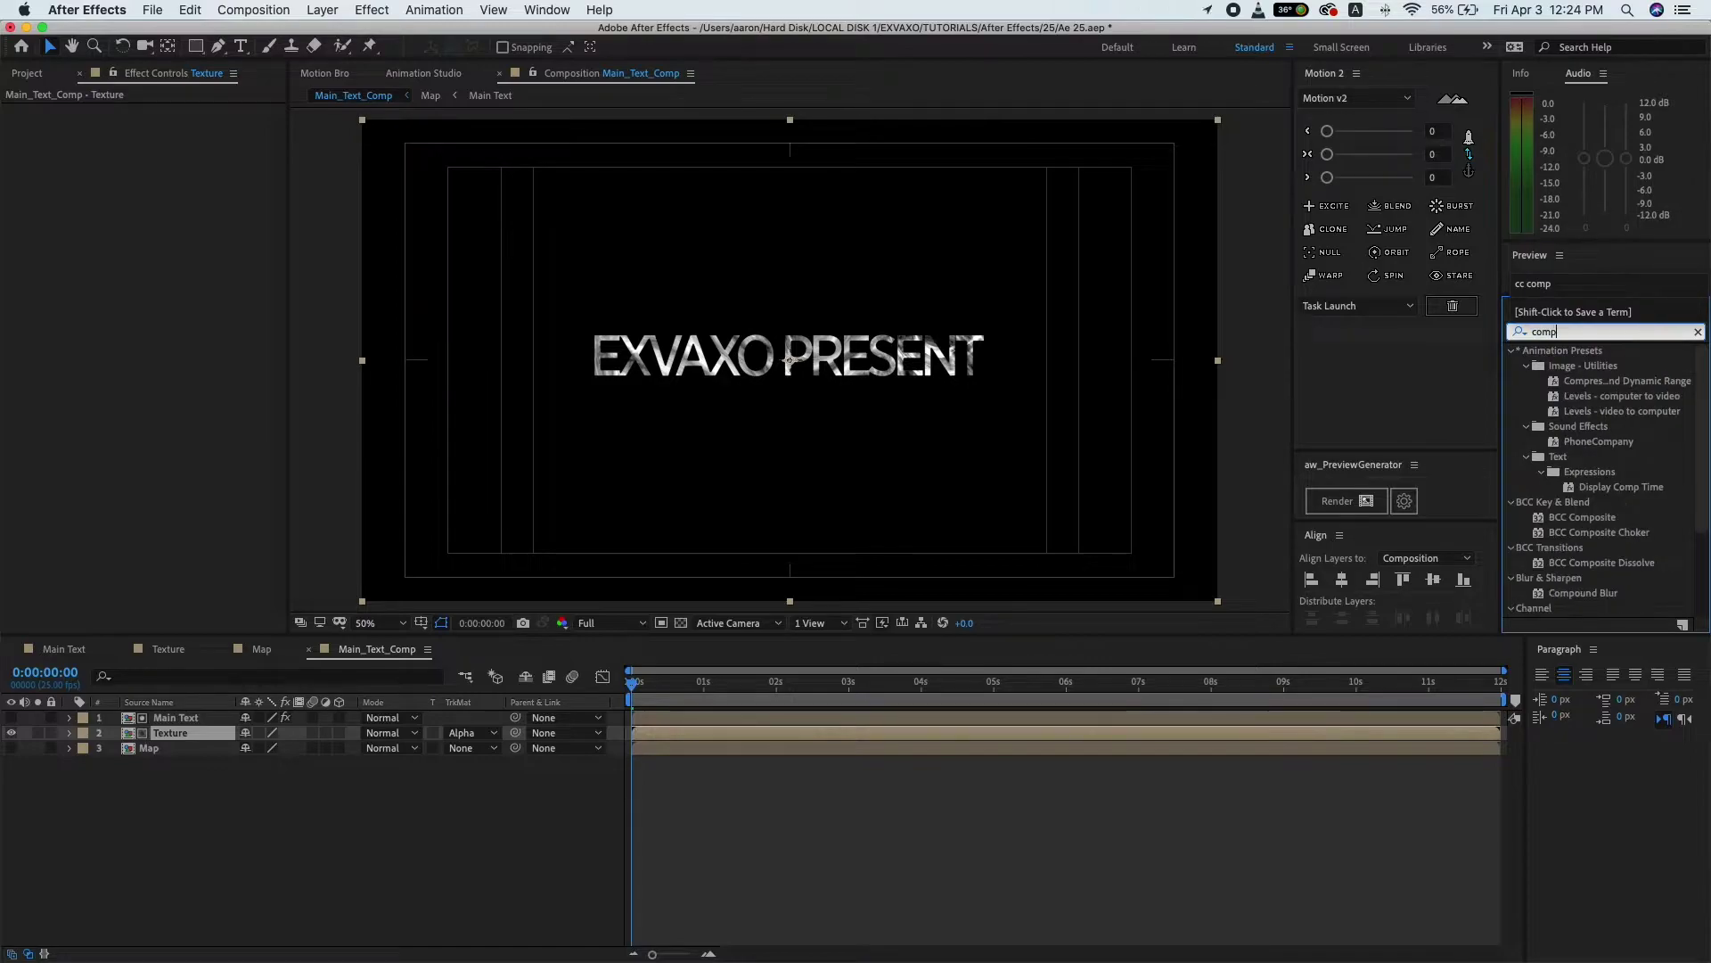
pyautogui.write('ound')
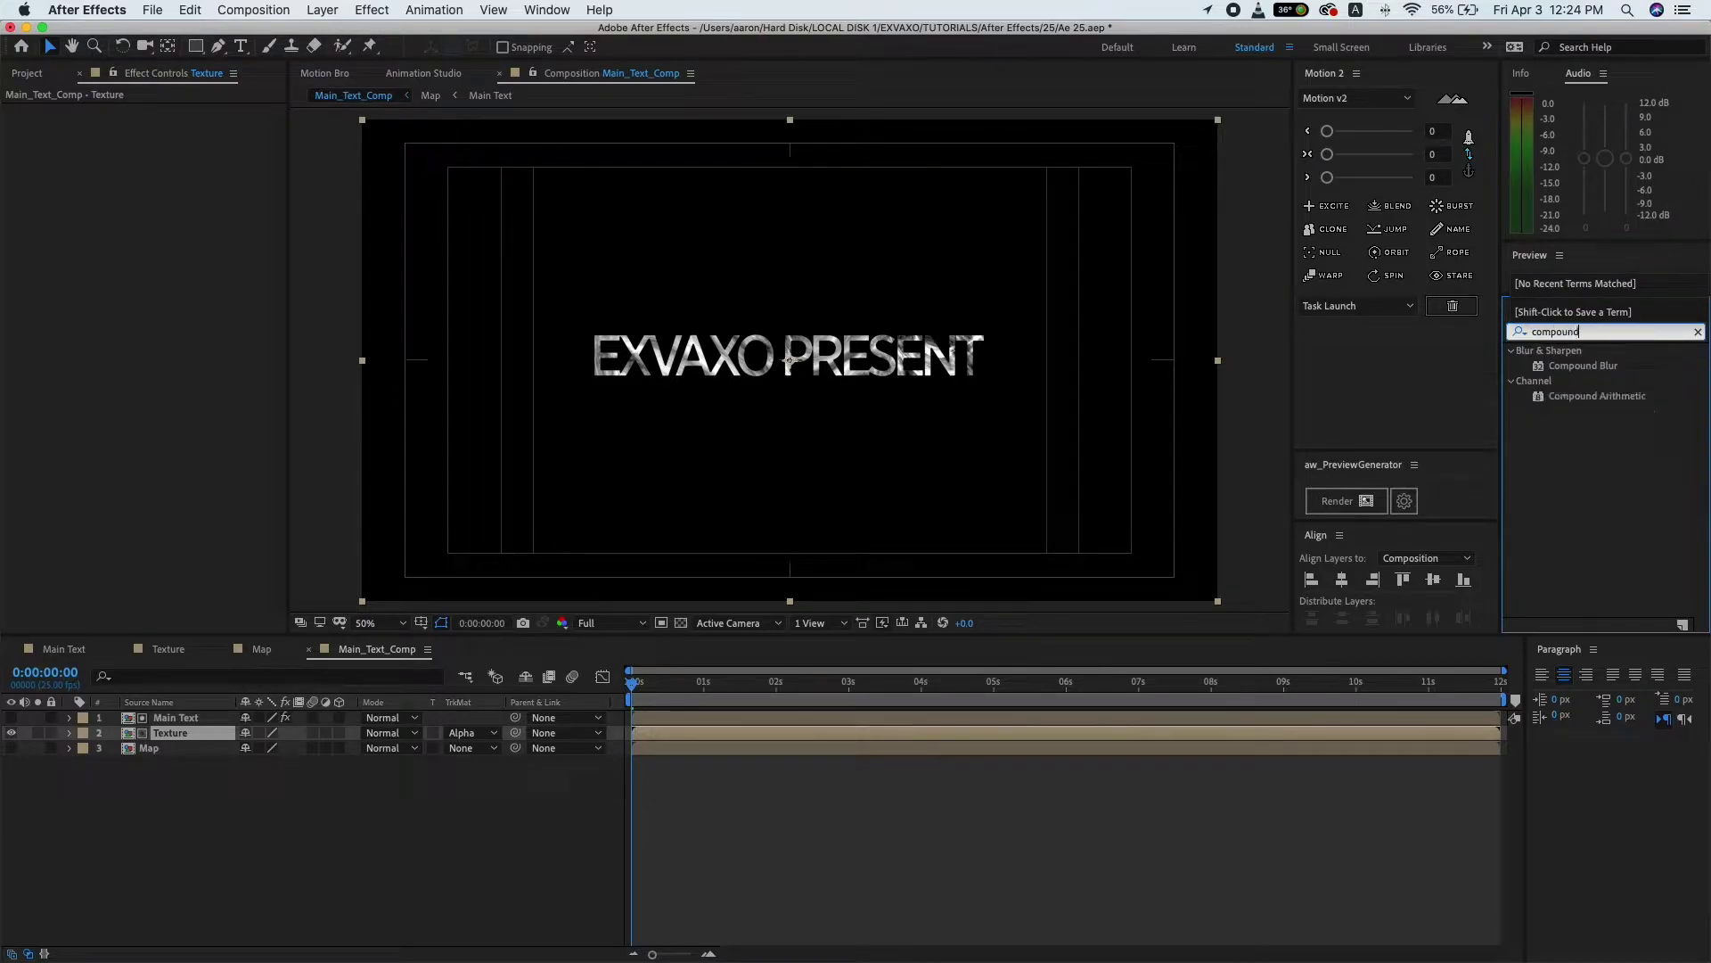
pyautogui.click(1569, 367)
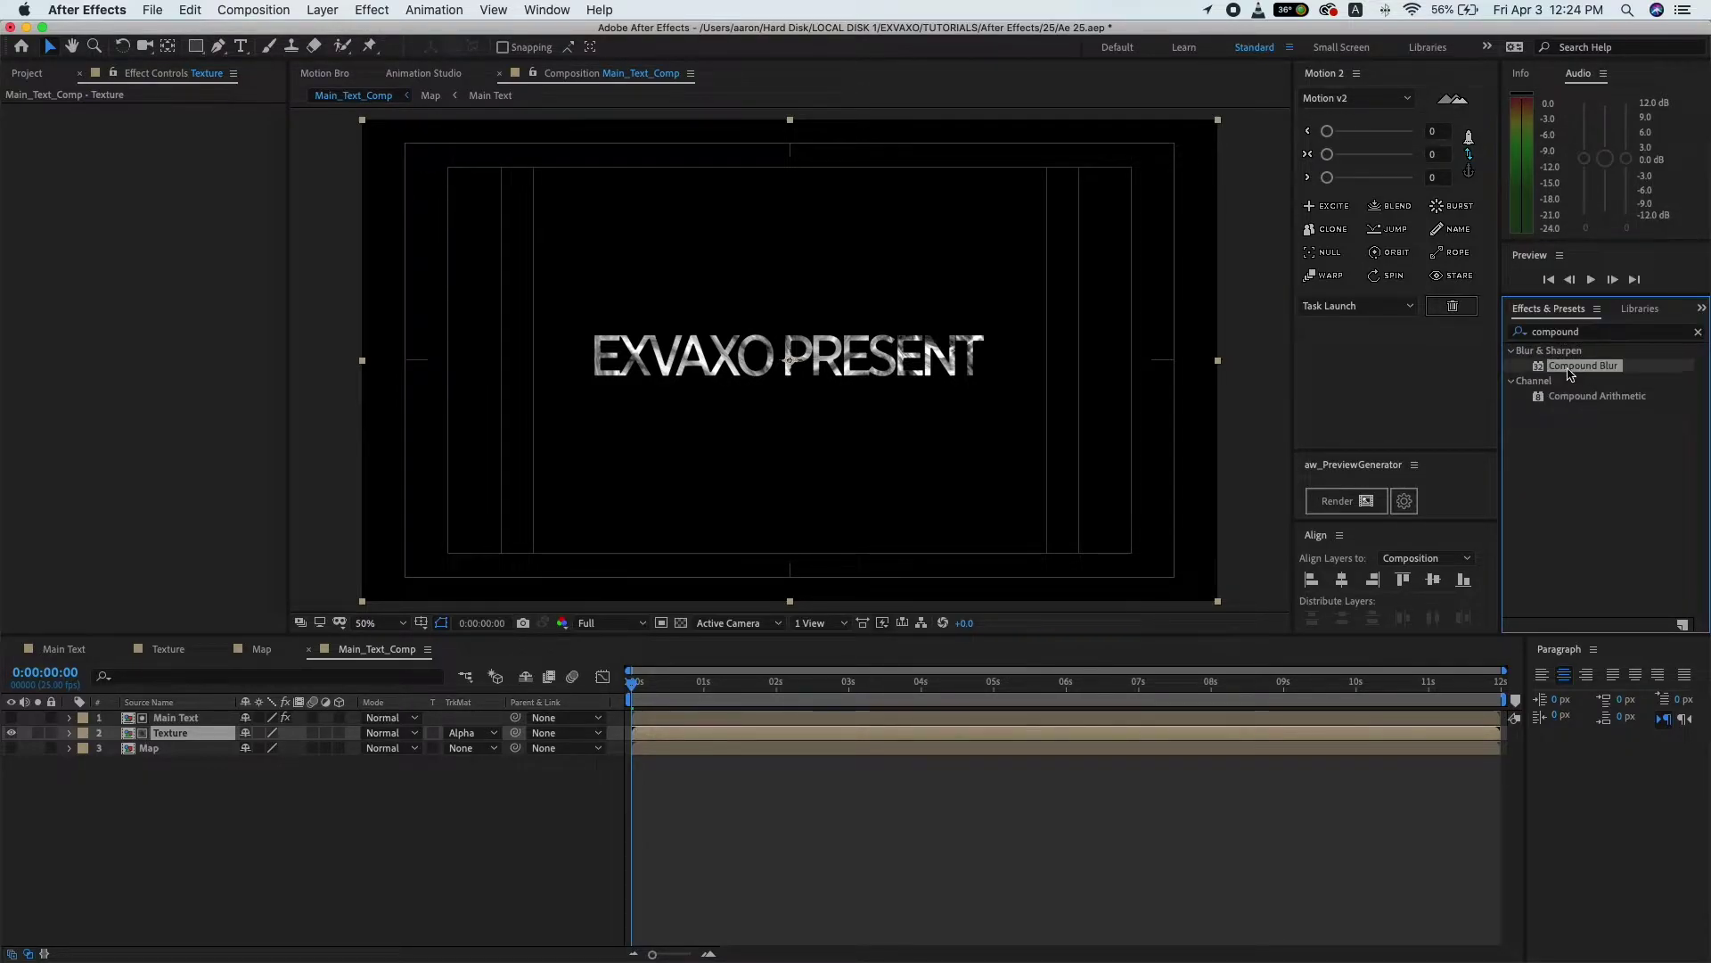
pyautogui.moveTo(1581, 372); pyautogui.dragTo(181, 741)
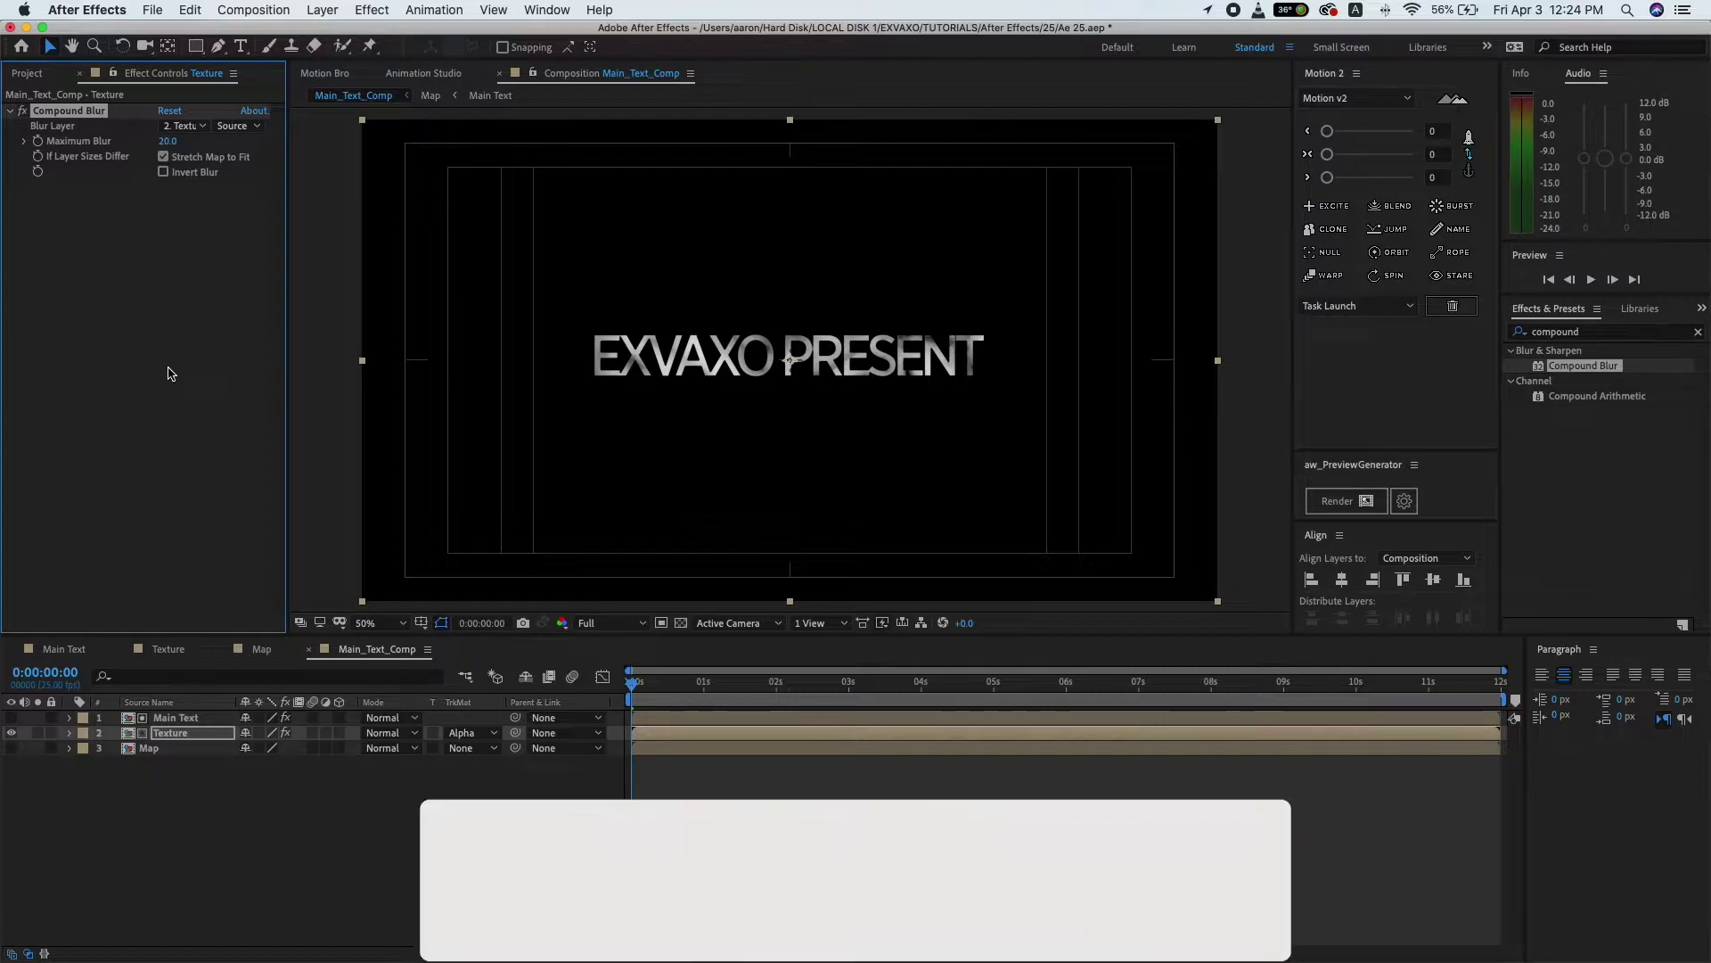
pyautogui.click(196, 125)
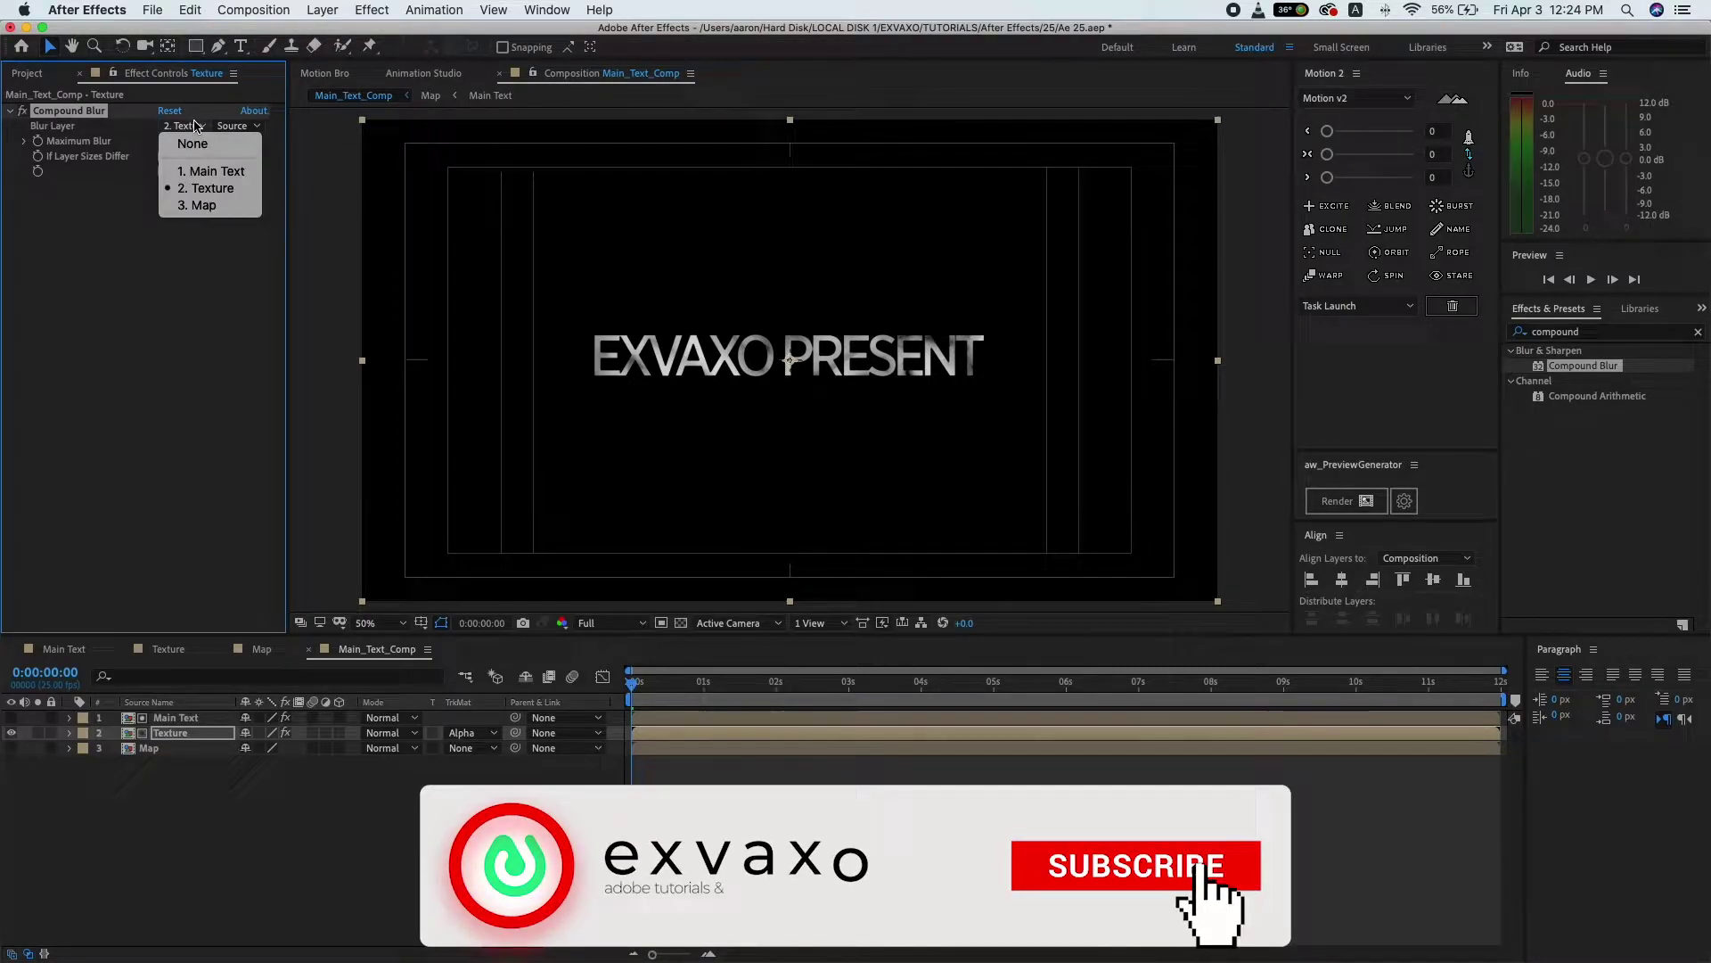
pyautogui.click(198, 189)
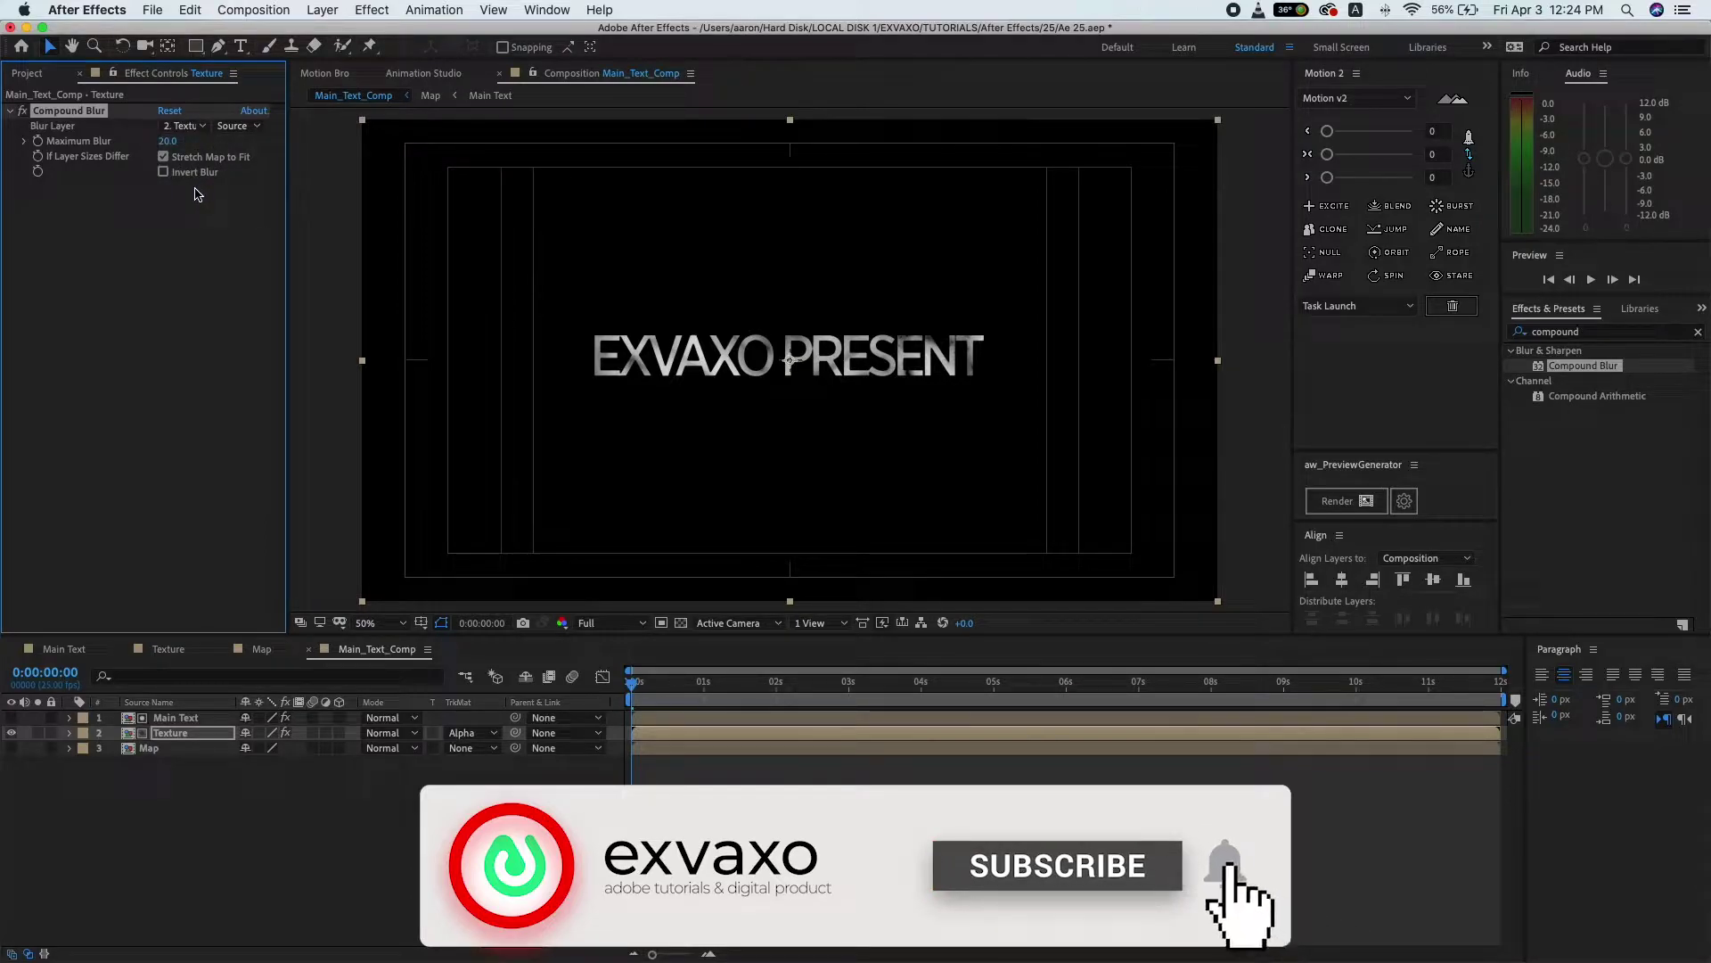
pyautogui.click(167, 141)
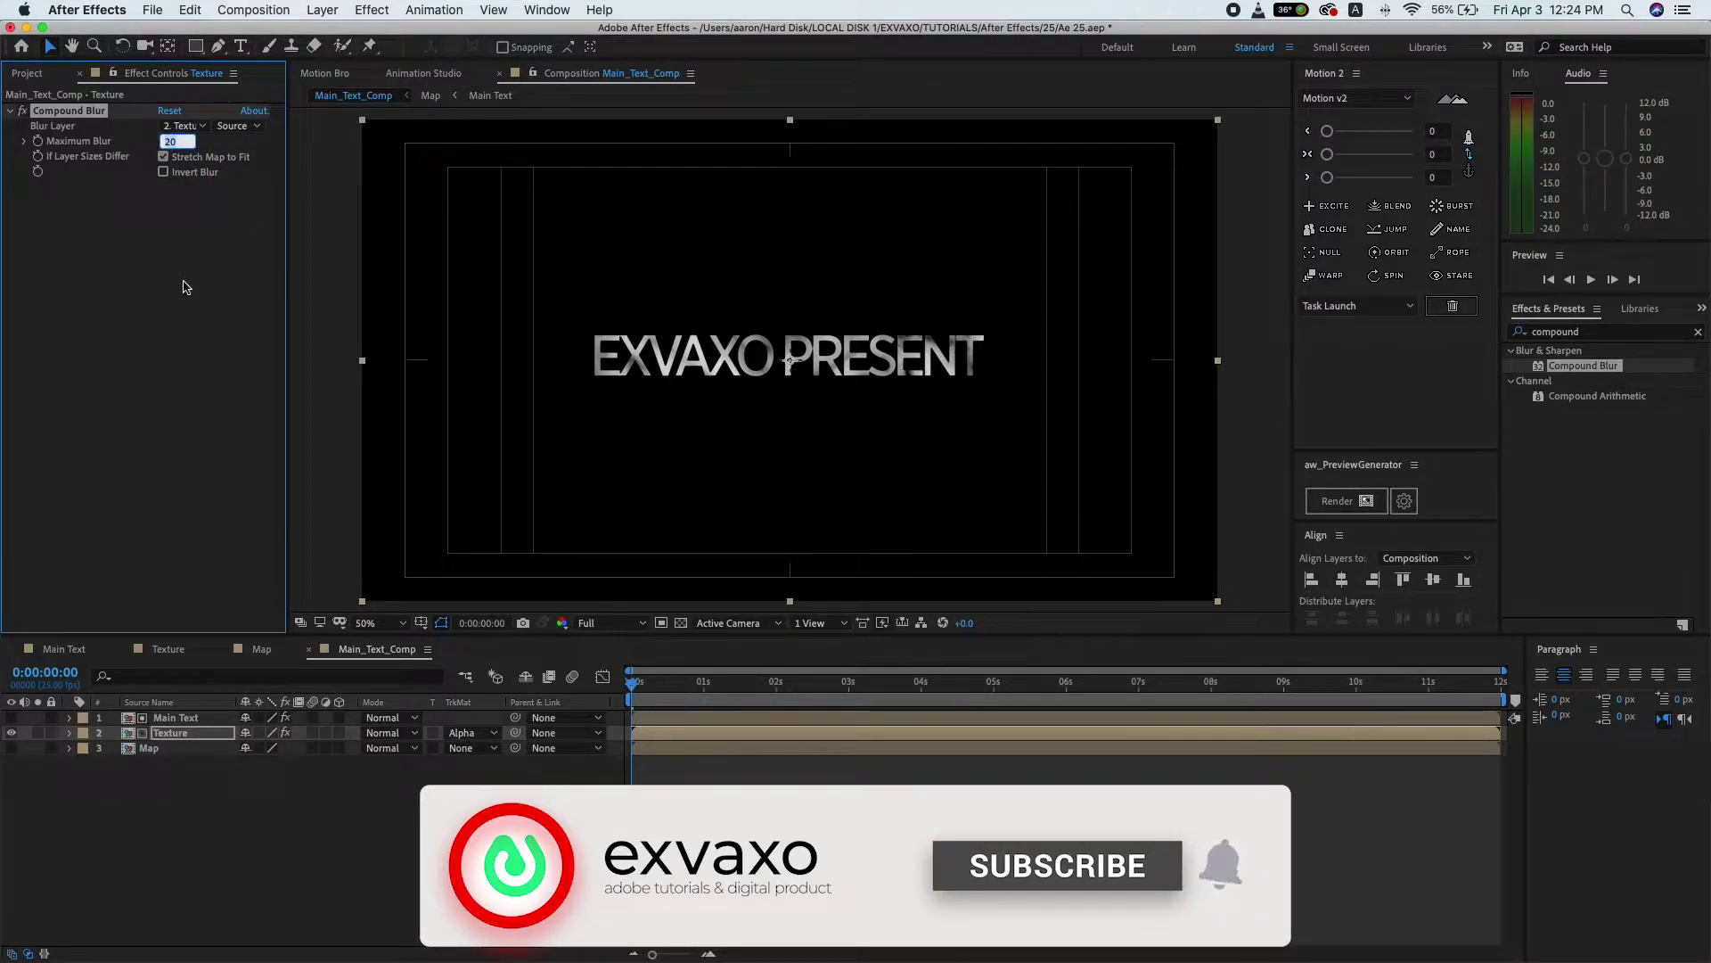
pyautogui.write('25')
pyautogui.click(190, 363)
# - Apply CC Blobbylize to the Texture layer
pyautogui.click(1528, 333)
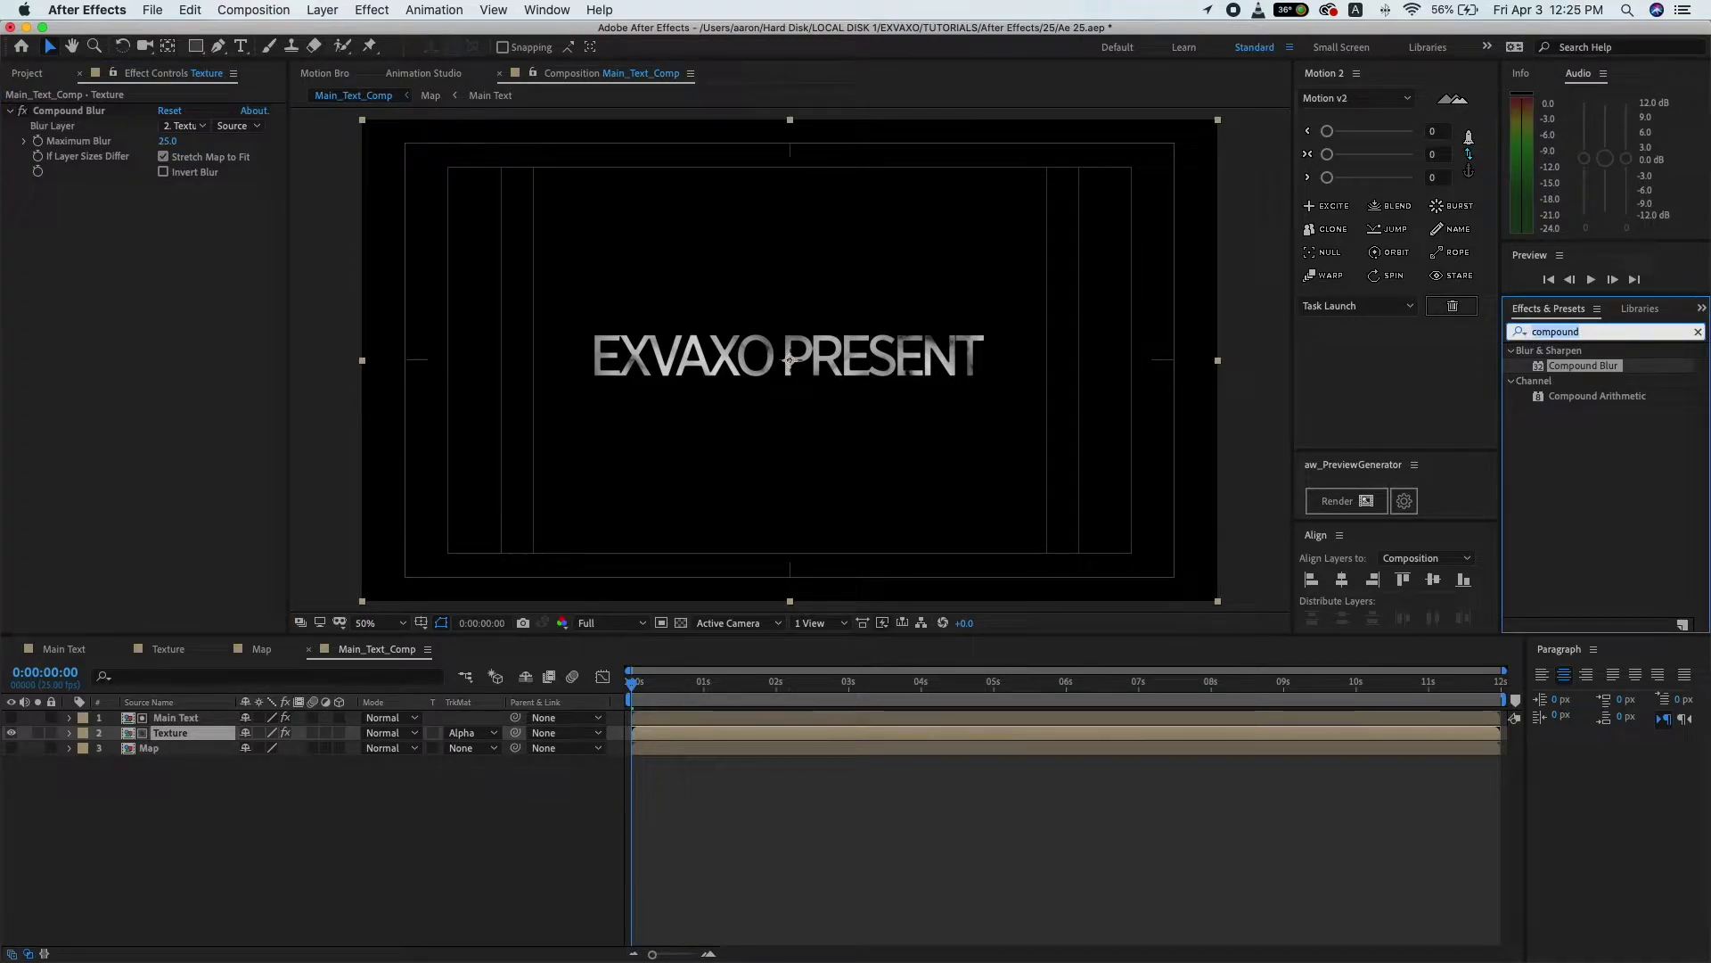
pyautogui.write('cc blob')
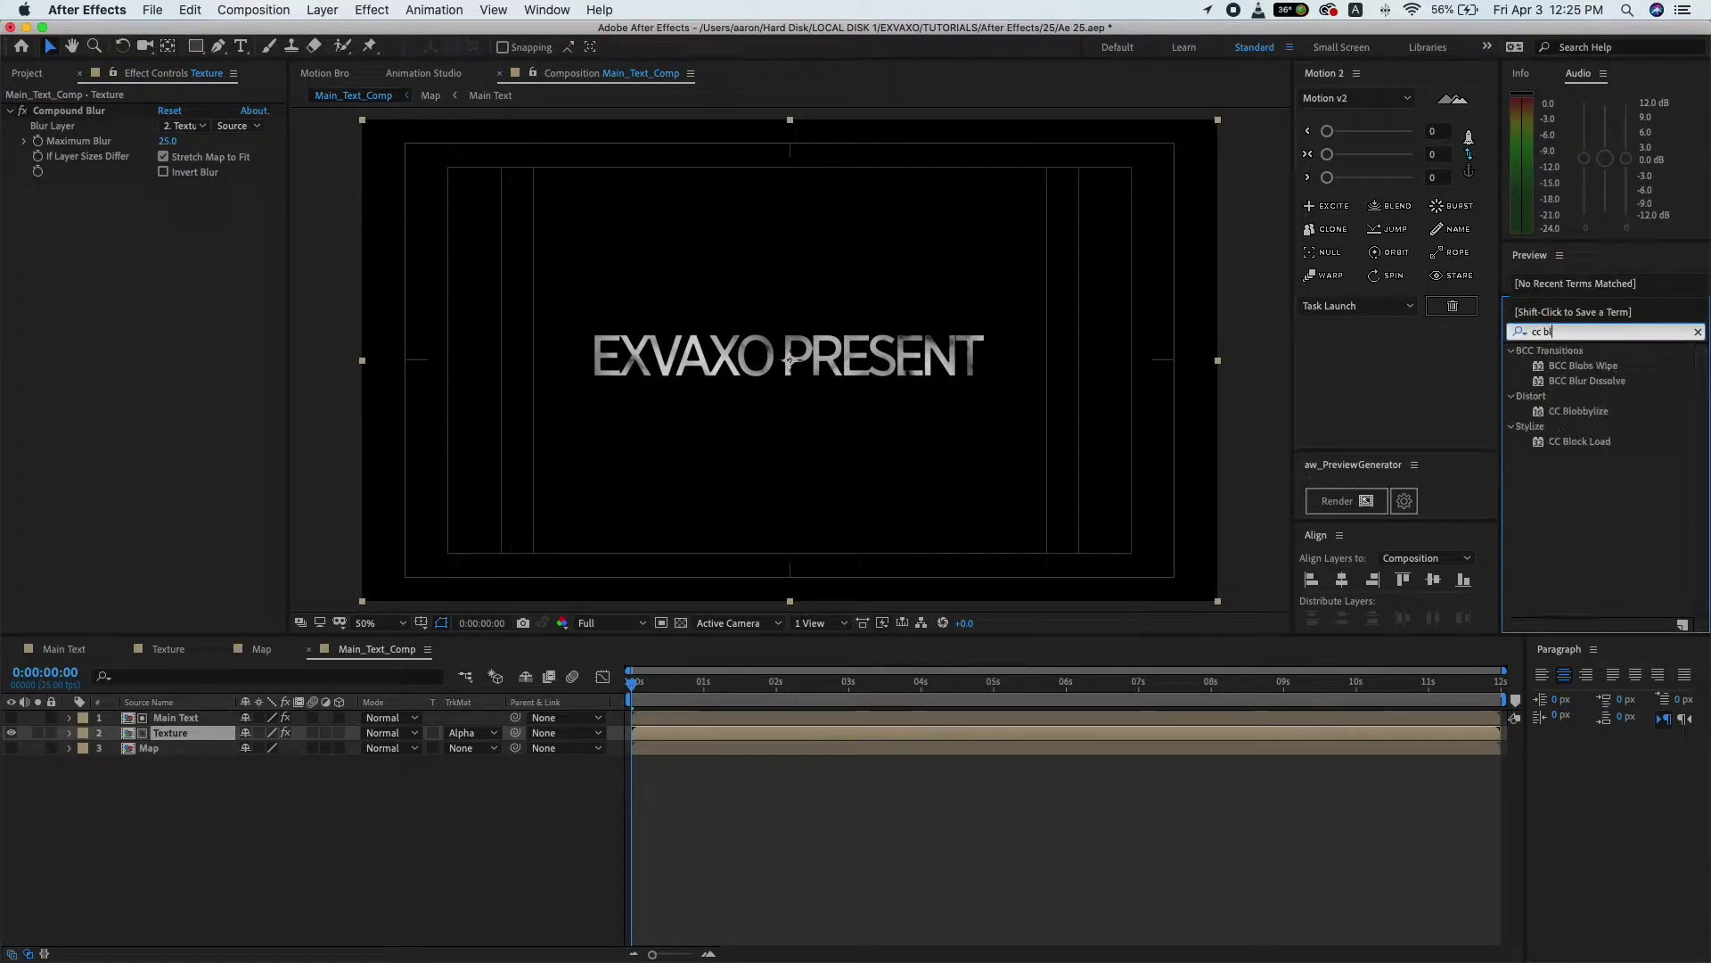
pyautogui.write('b')
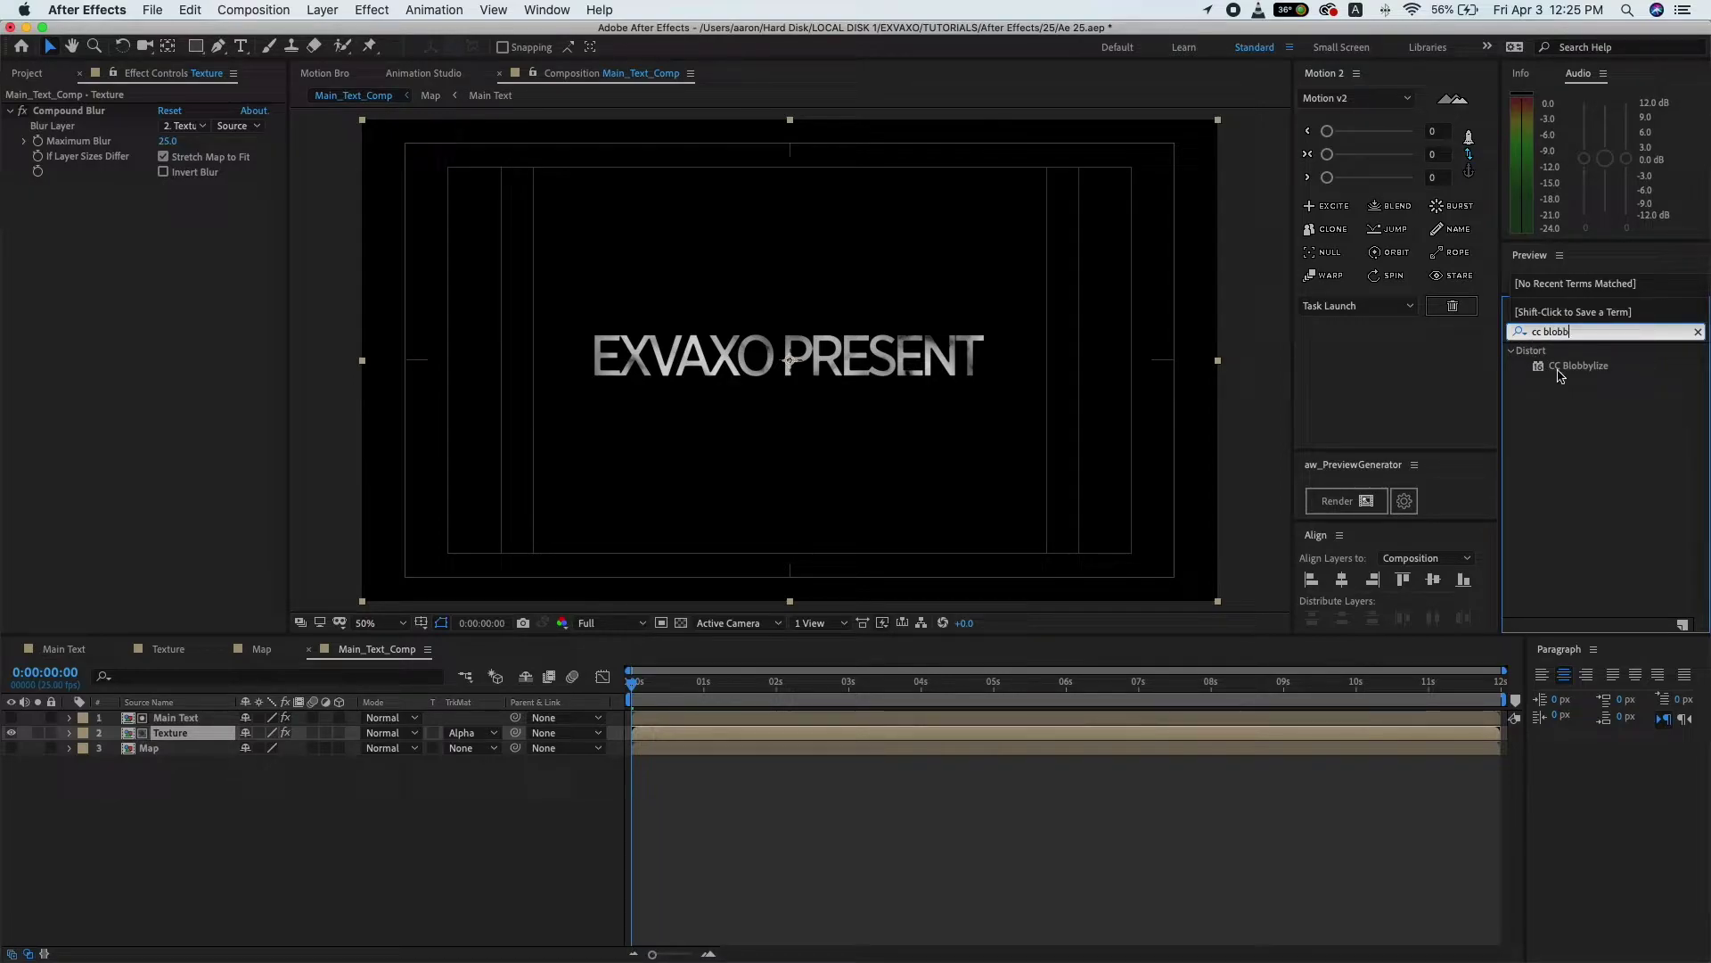
pyautogui.moveTo(1560, 375); pyautogui.dragTo(1425, 422)
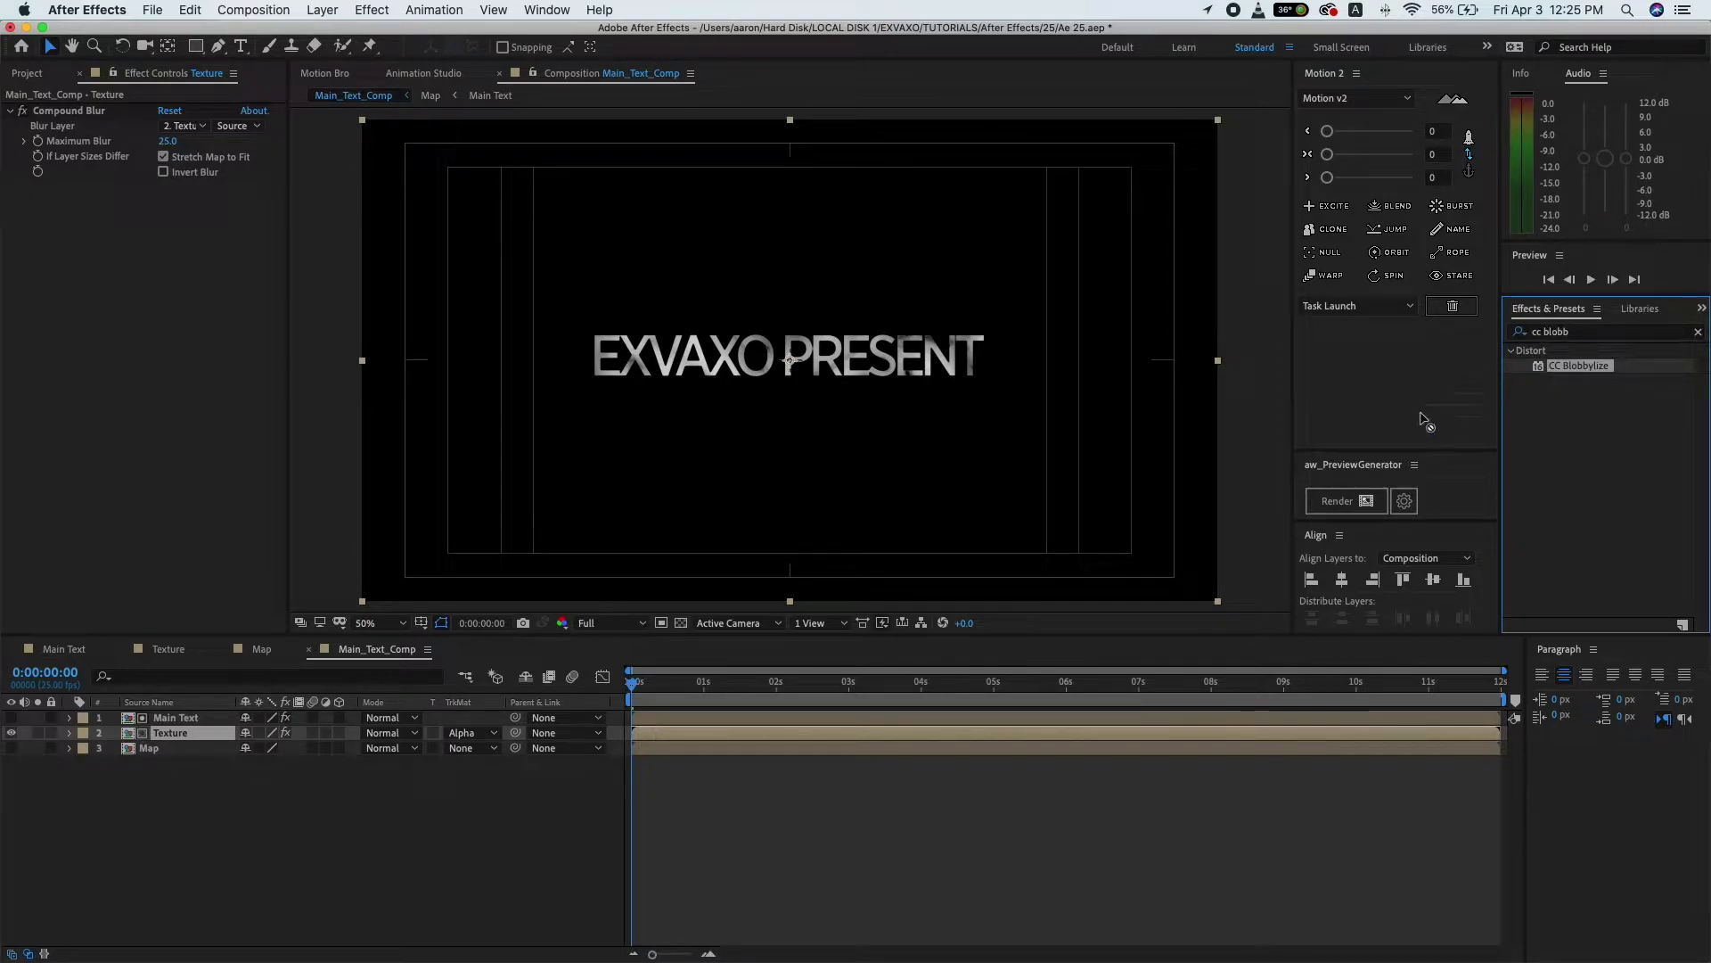
pyautogui.moveTo(1424, 422); pyautogui.dragTo(184, 736)
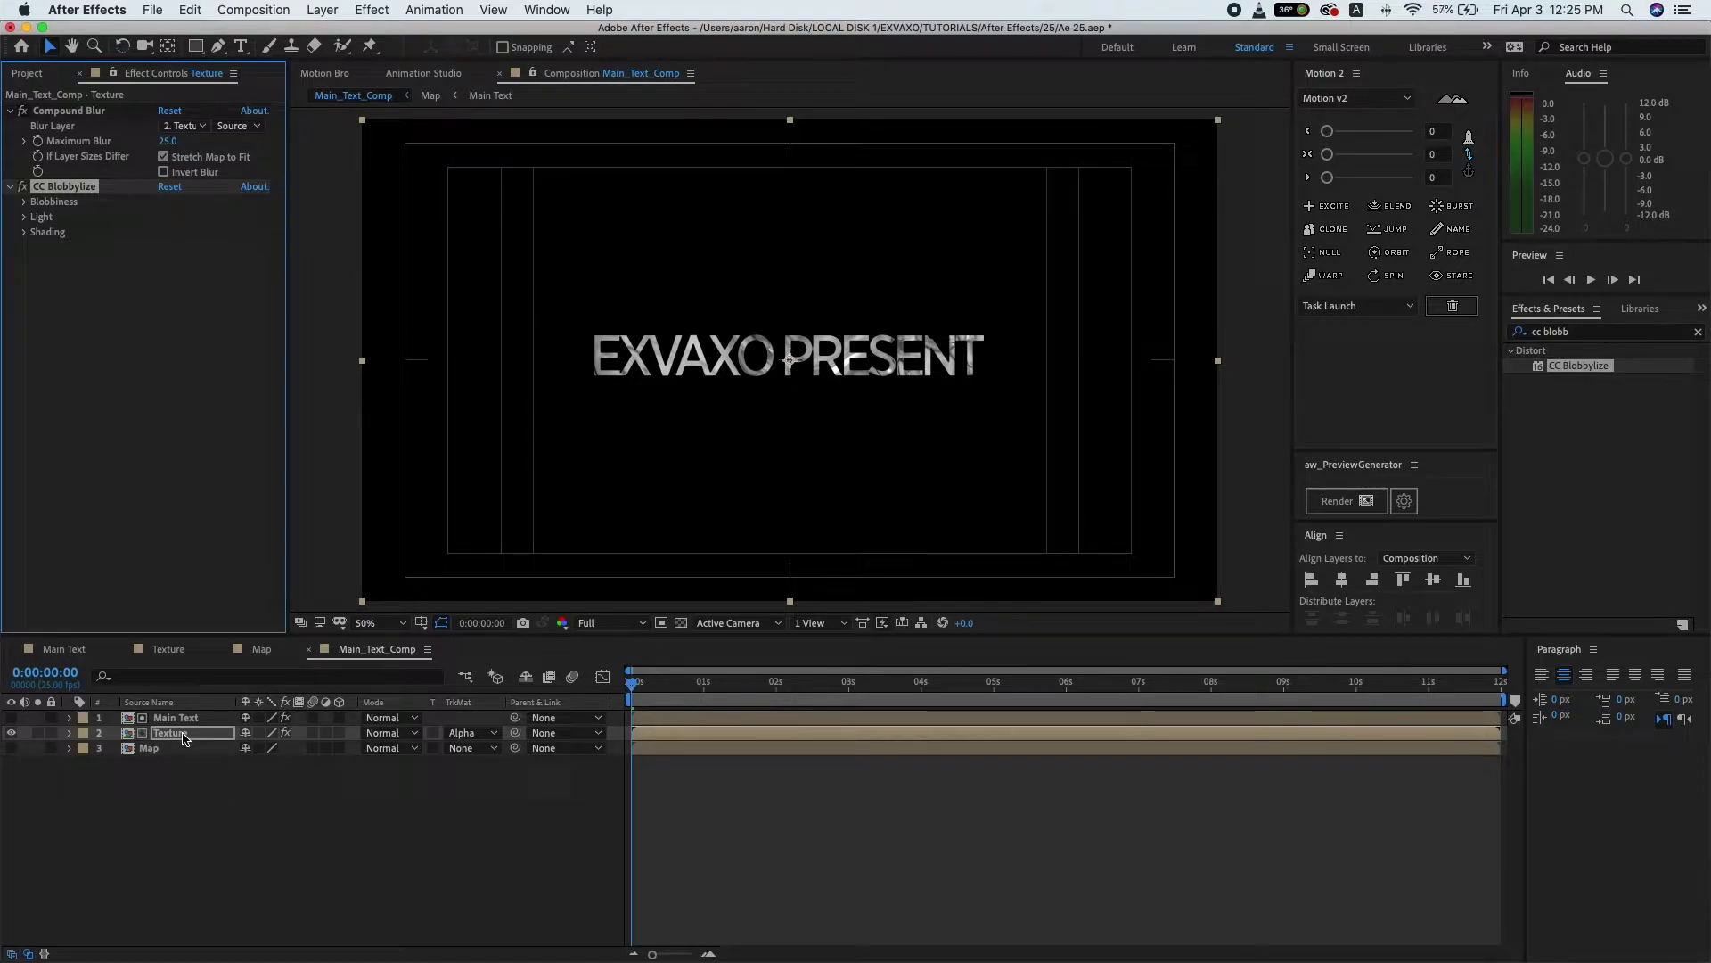
# - Set CC Blobbylize's Blob Layer on Texture to the Map layer
pyautogui.click(185, 736)
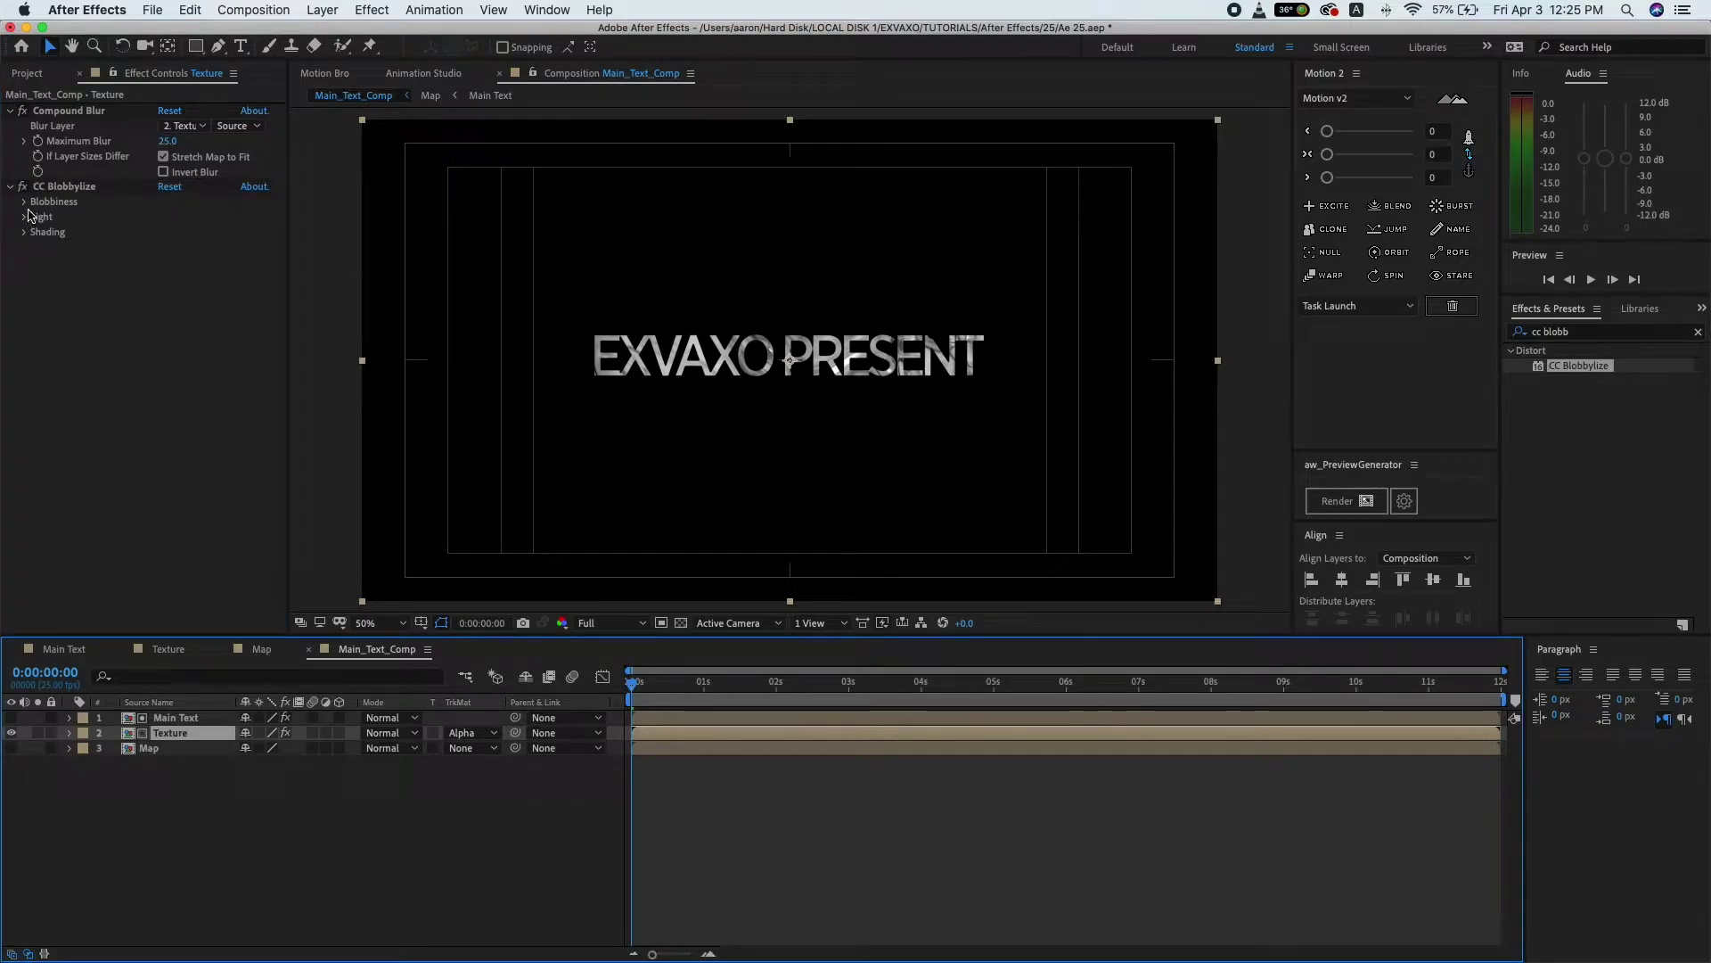
pyautogui.click(24, 202)
pyautogui.click(182, 217)
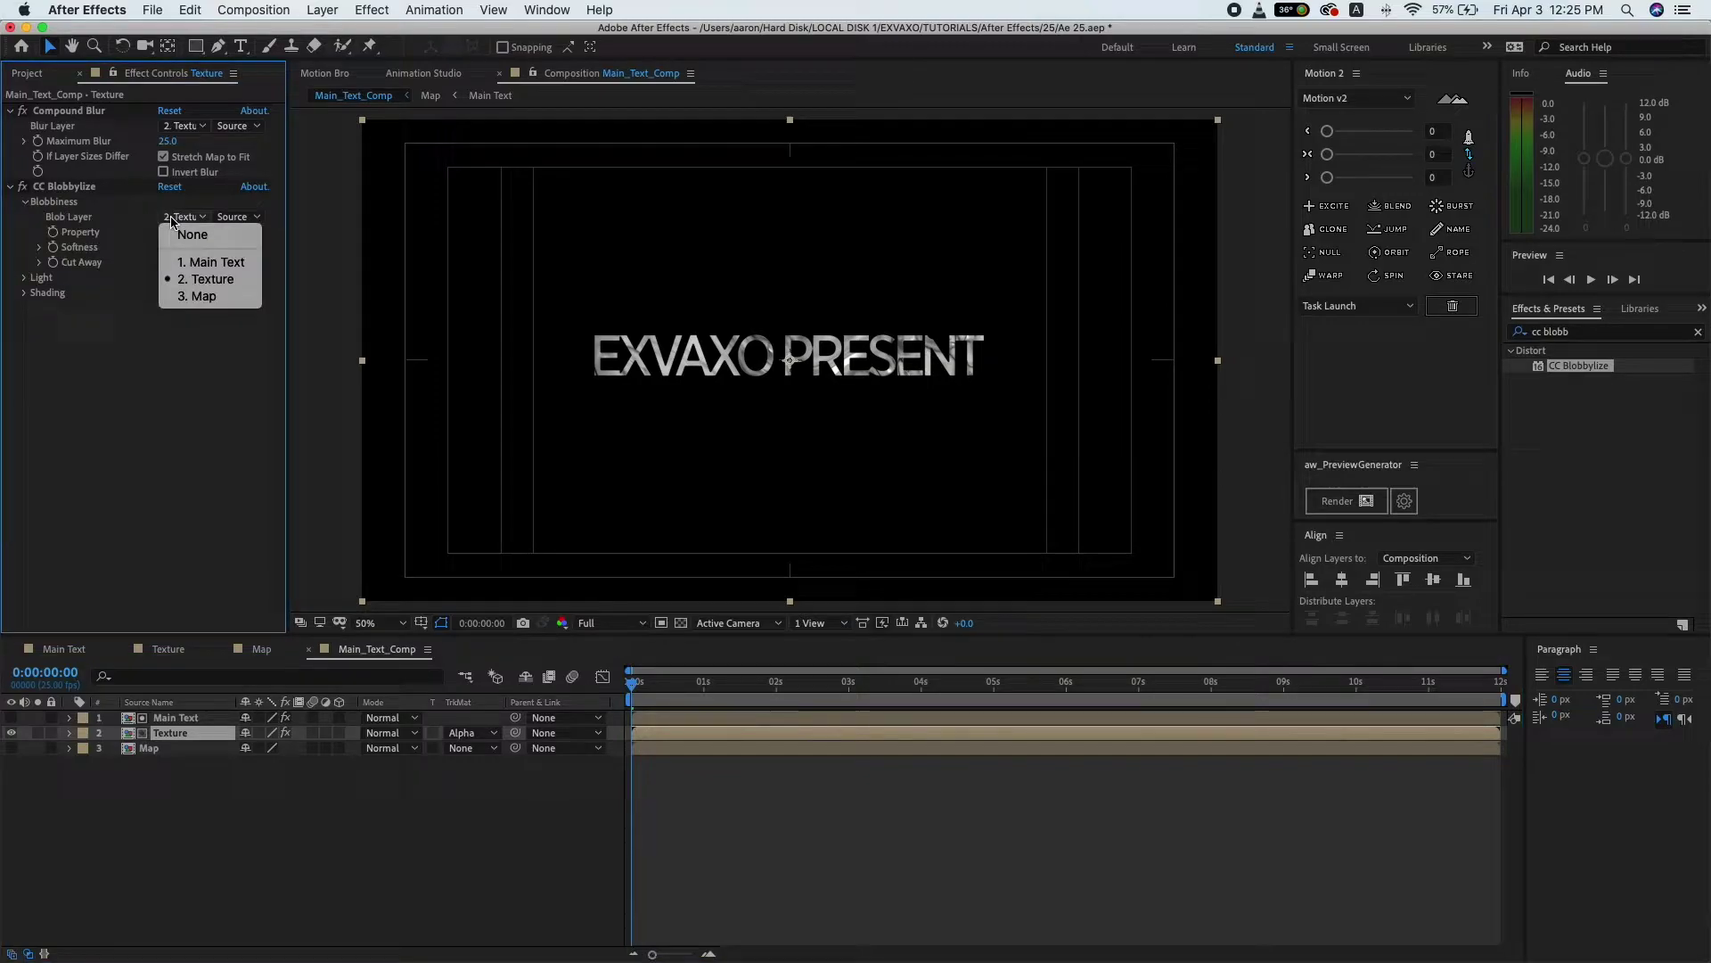
pyautogui.click(187, 301)
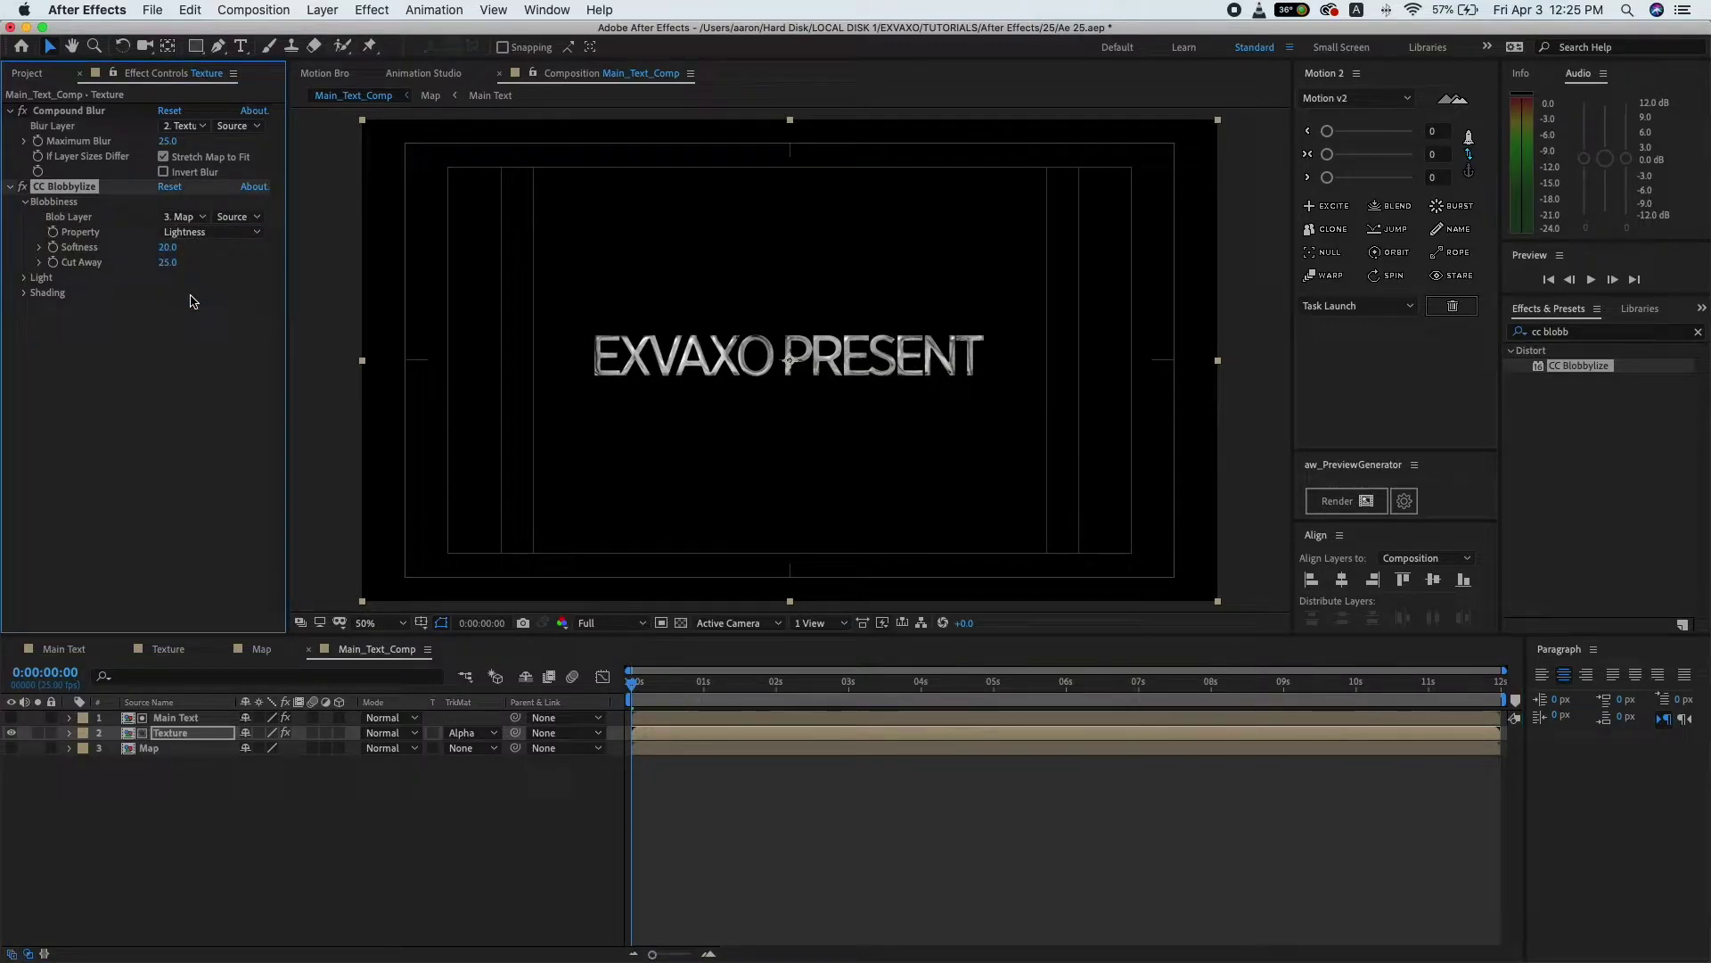
pyautogui.scroll(4, 781, 386)
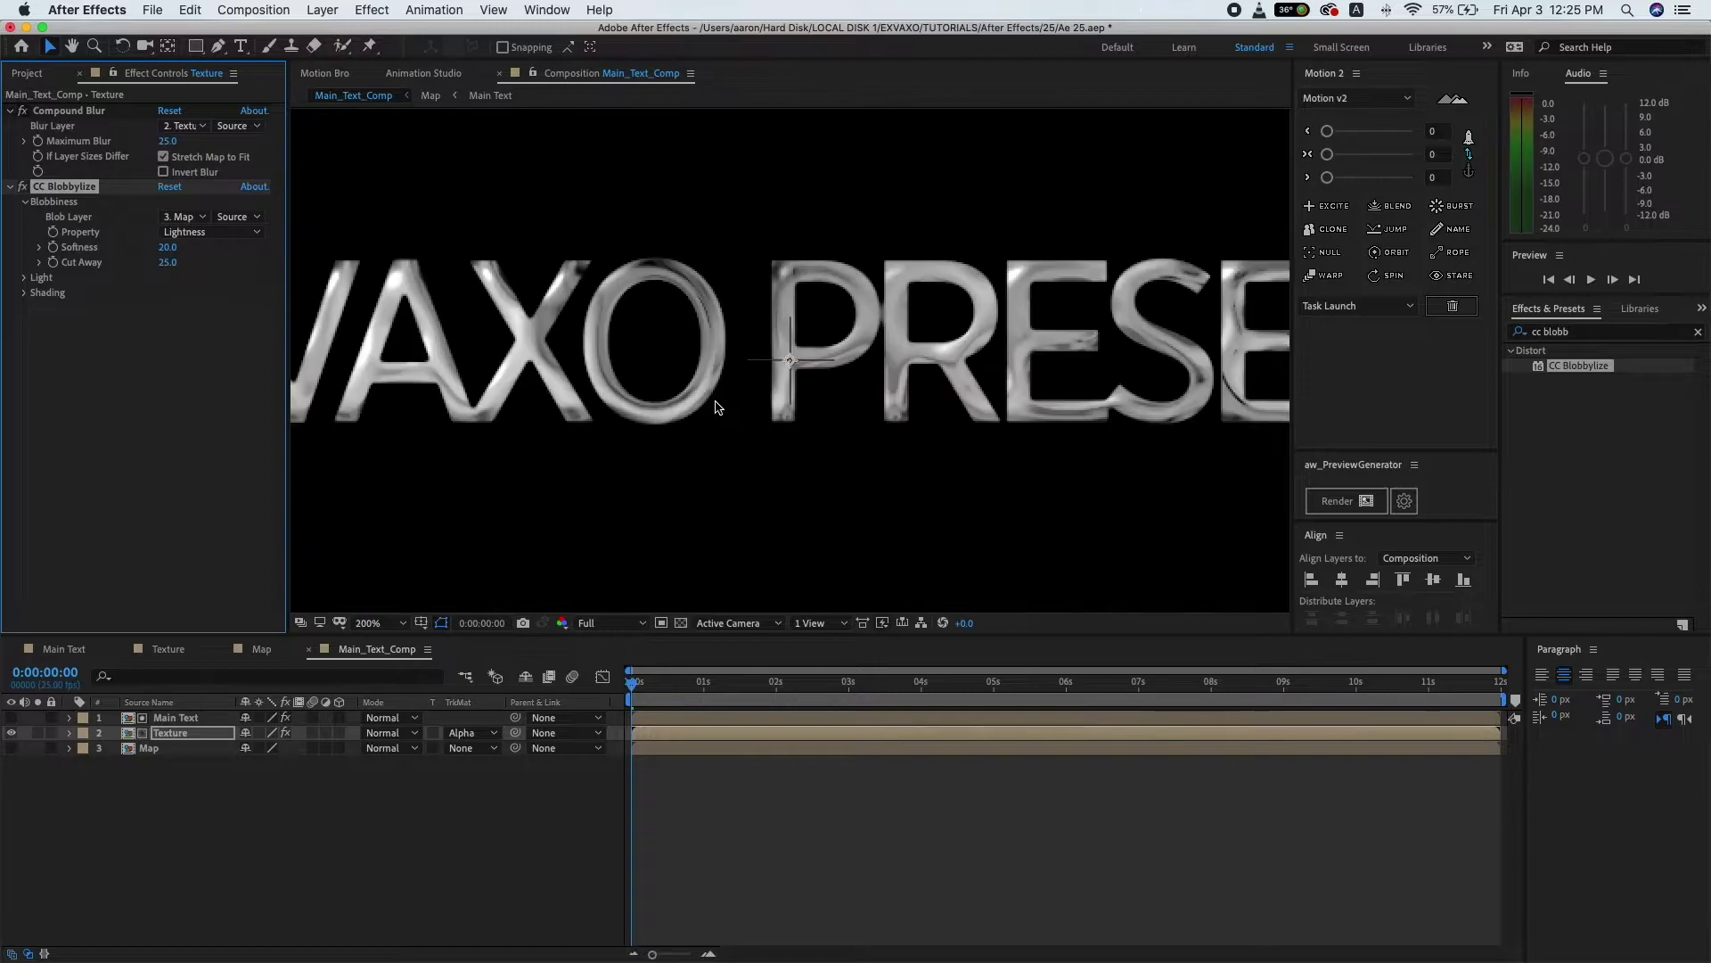
pyautogui.scroll(-2, 781, 386)
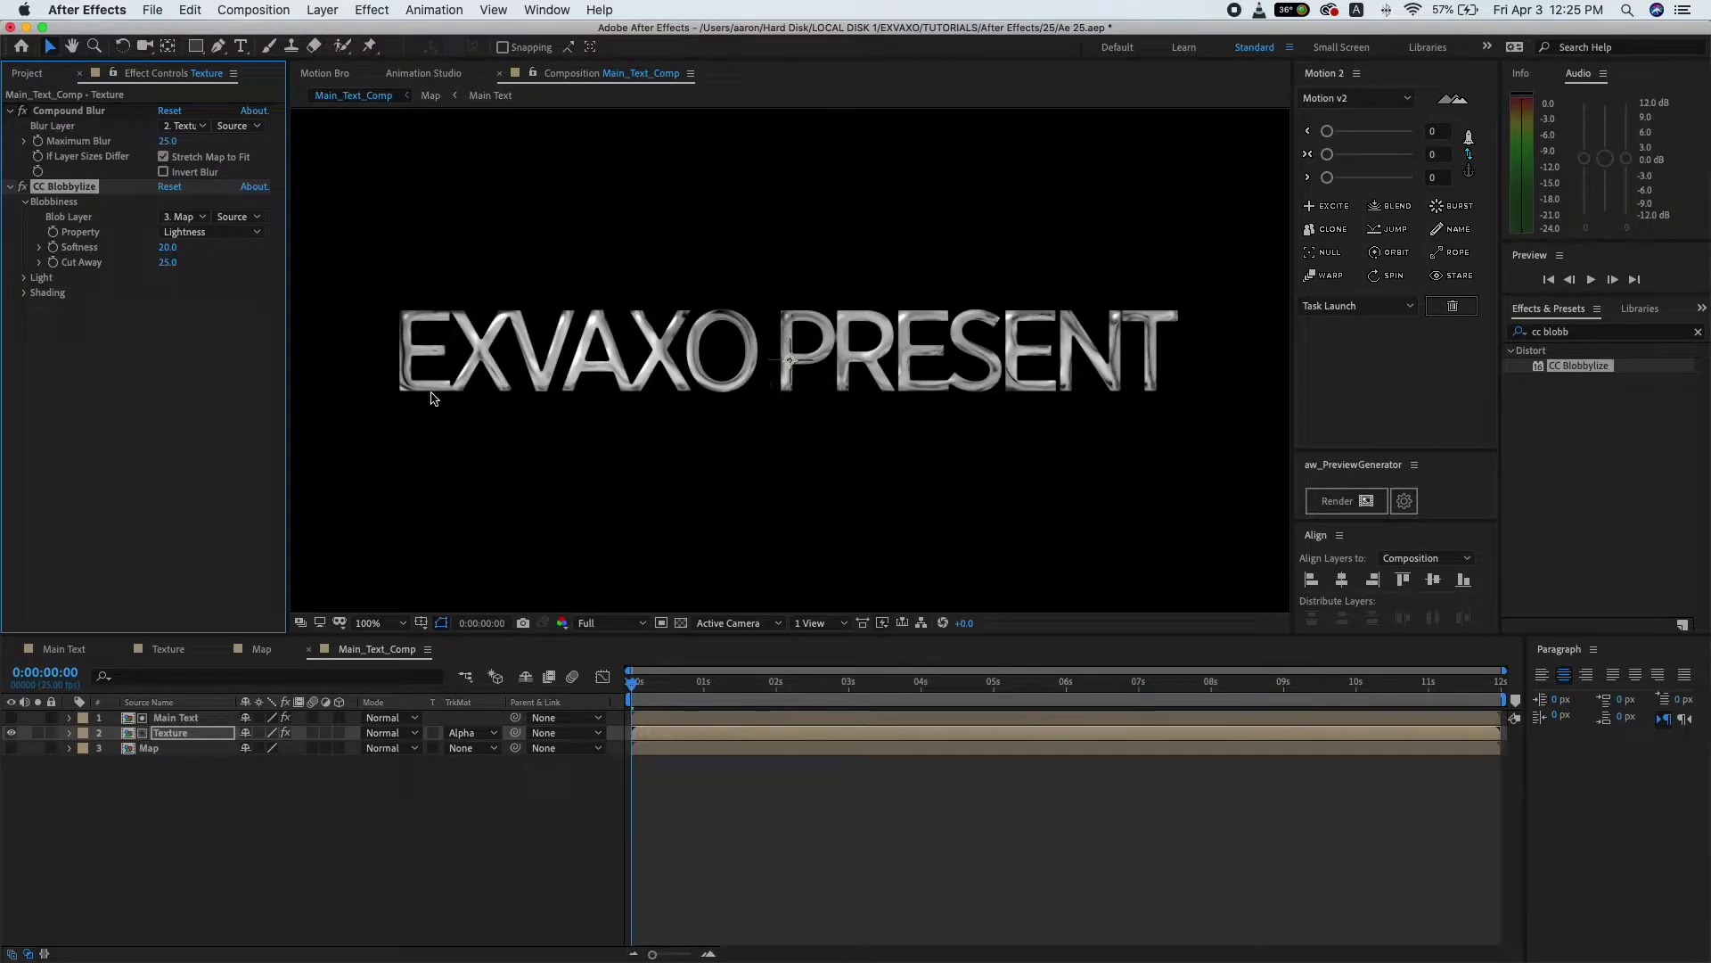
# - Set CC Blobbylize Softness to 0.1 and Cut Away to 5.0
pyautogui.click(167, 247)
pyautogui.write('.1')
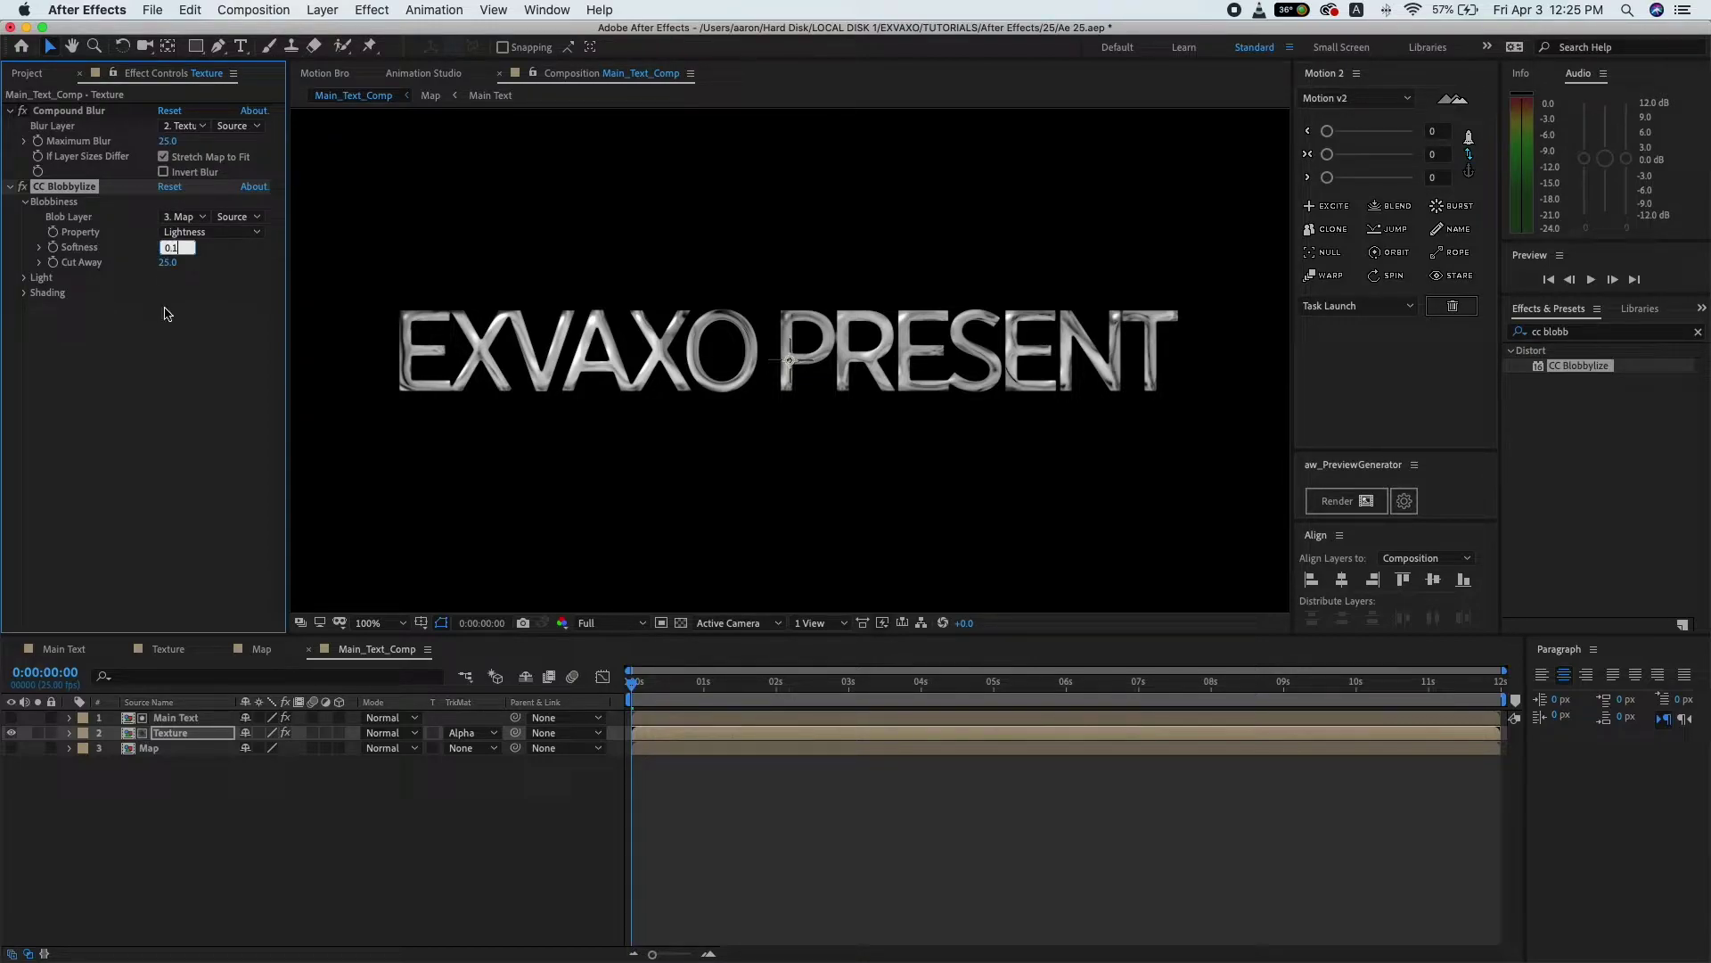
pyautogui.click(169, 314)
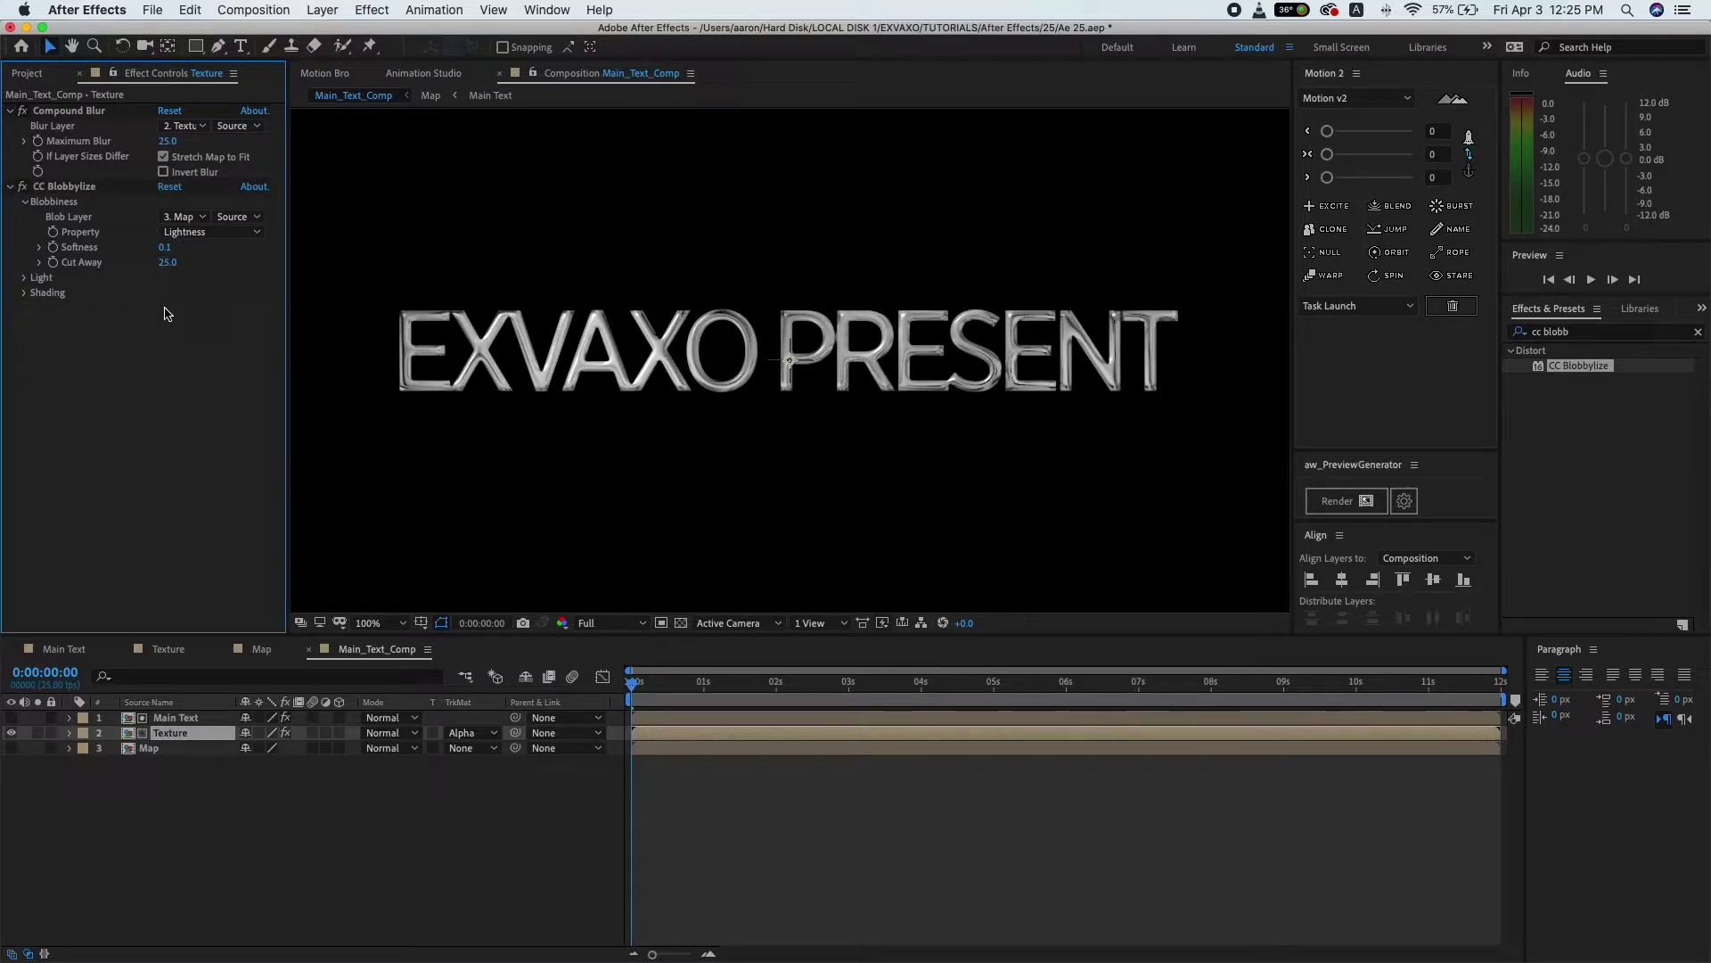
pyautogui.click(168, 264)
pyautogui.write('5')
pyautogui.press('Return')
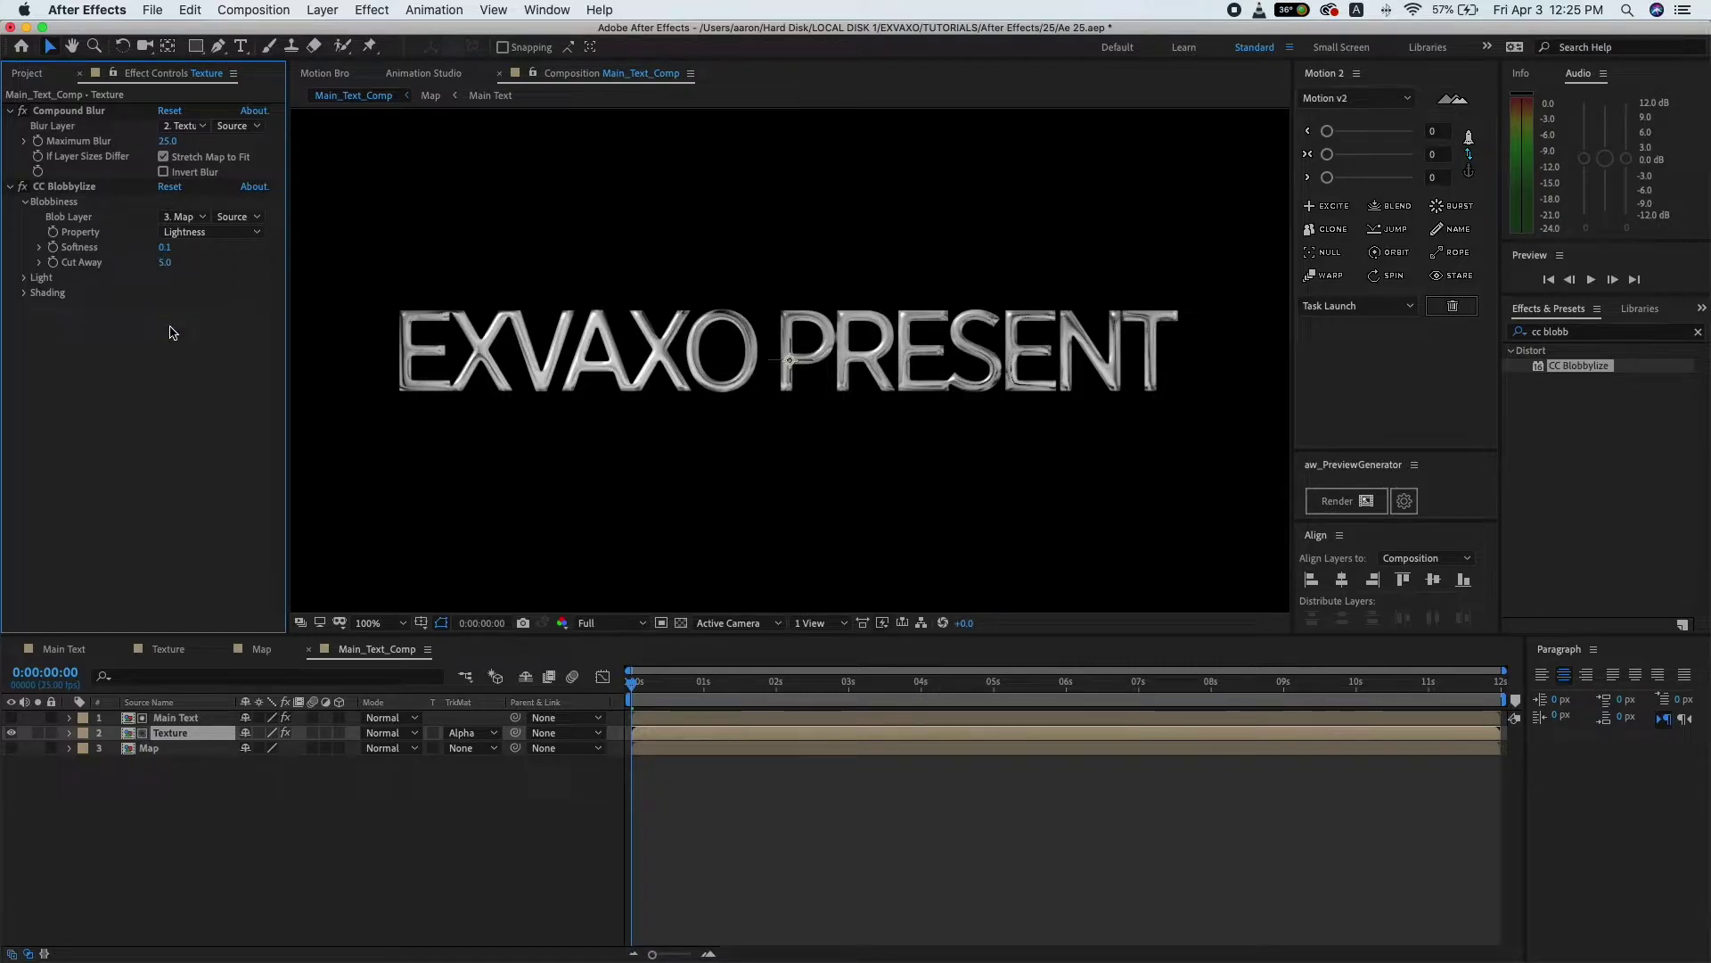
pyautogui.click(25, 282)
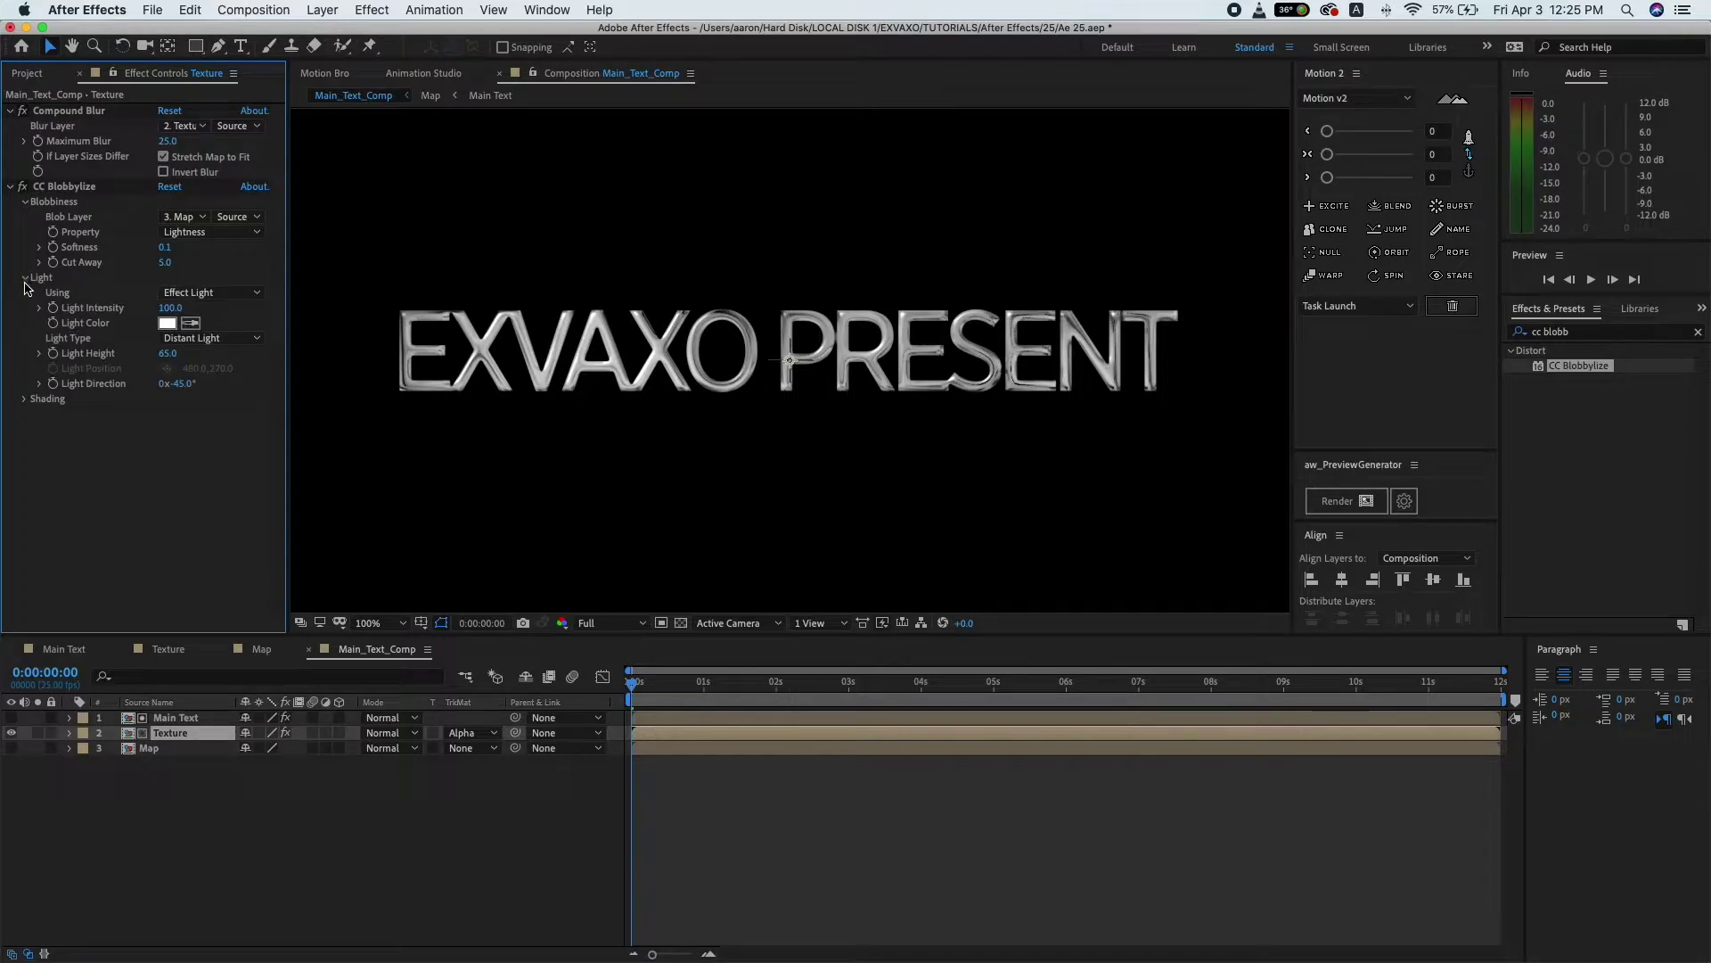
# - Make CC Blobbylize use All Lights and set Ambient shading to 45
pyautogui.click(234, 294)
pyautogui.click(214, 329)
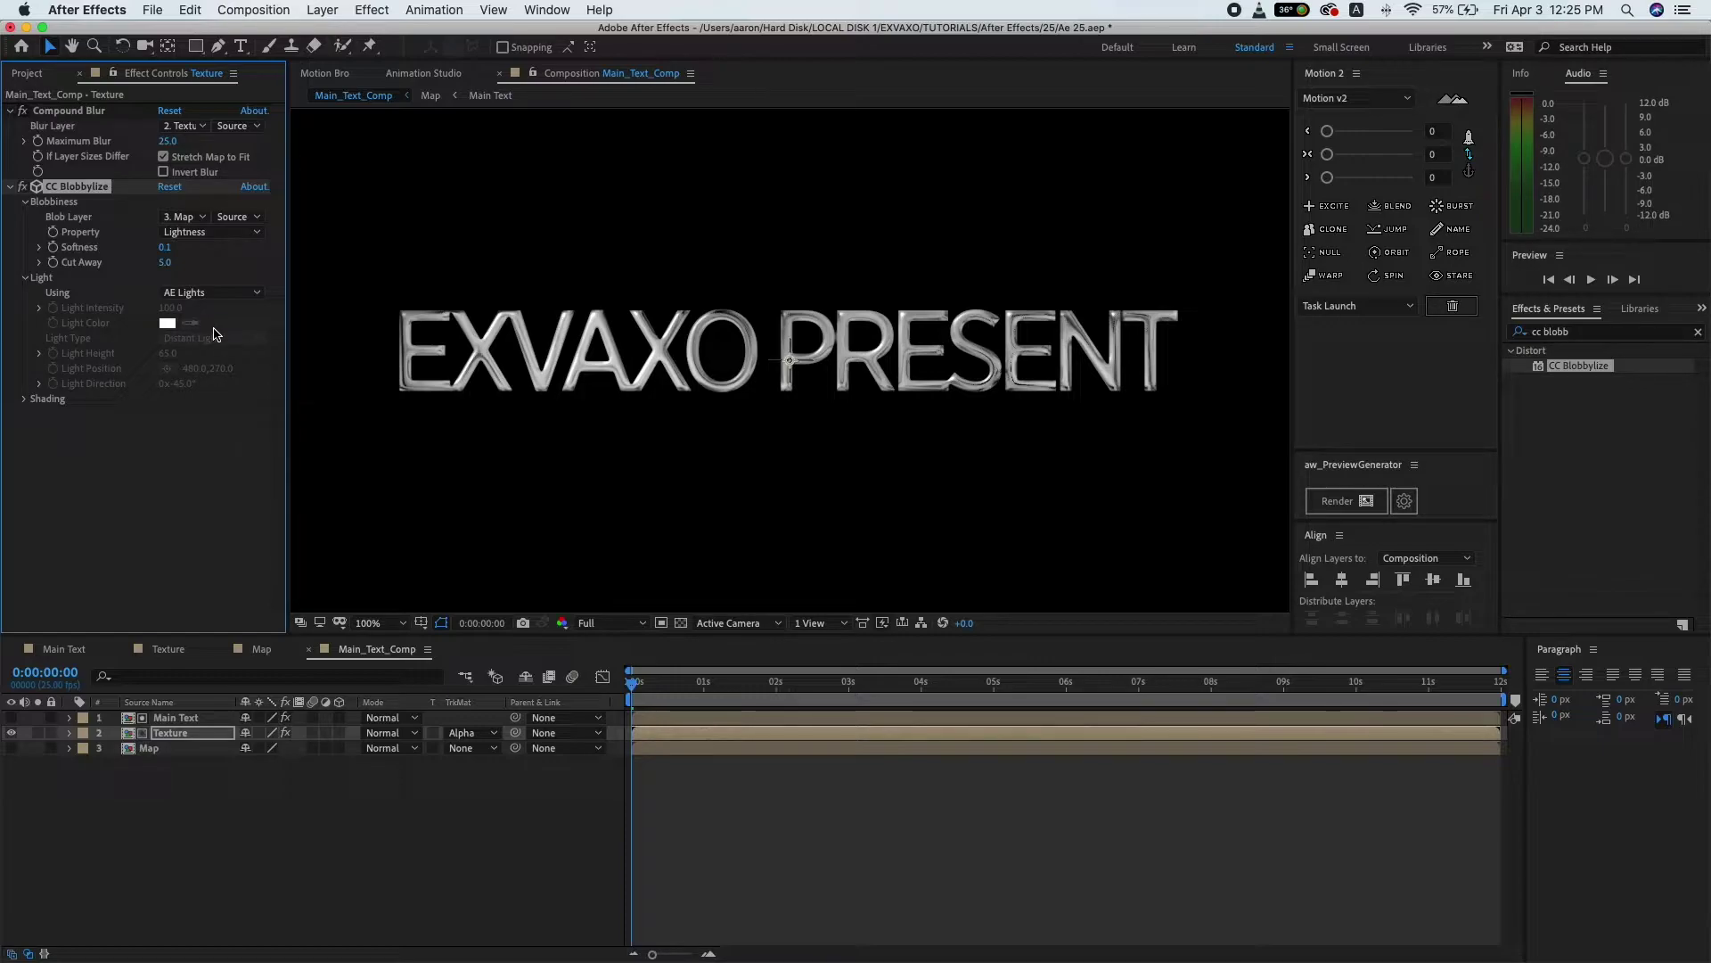
pyautogui.click(23, 399)
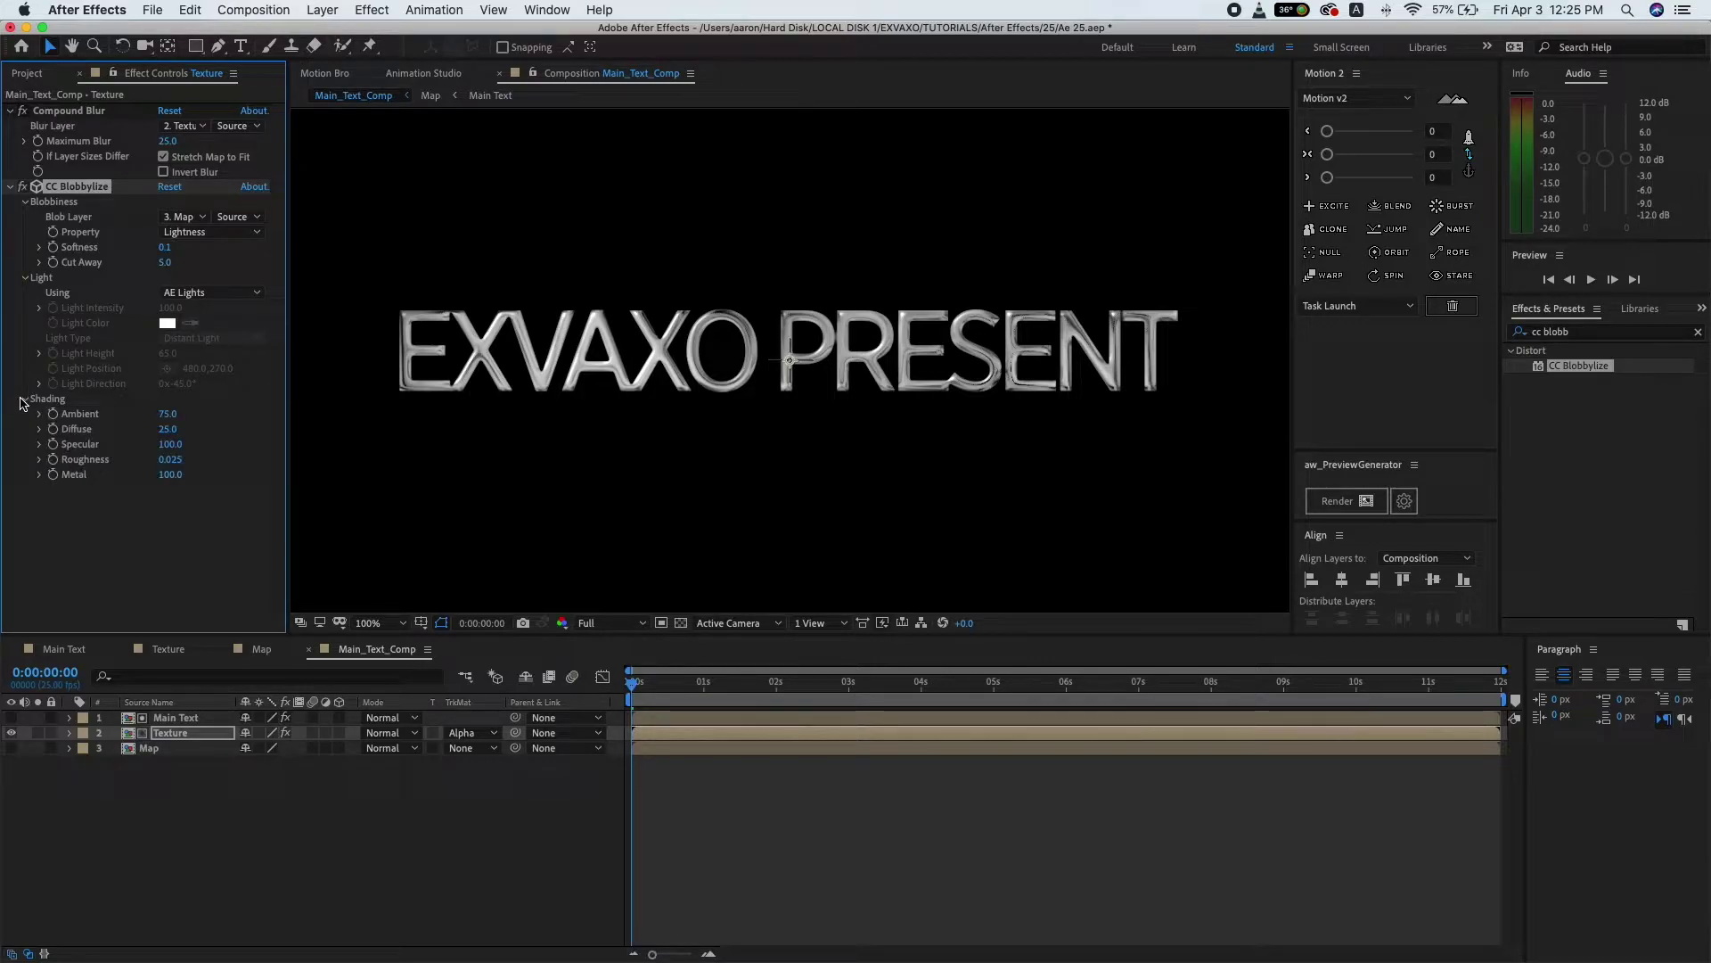
pyautogui.click(168, 414)
pyautogui.write('5')
pyautogui.press('Return')
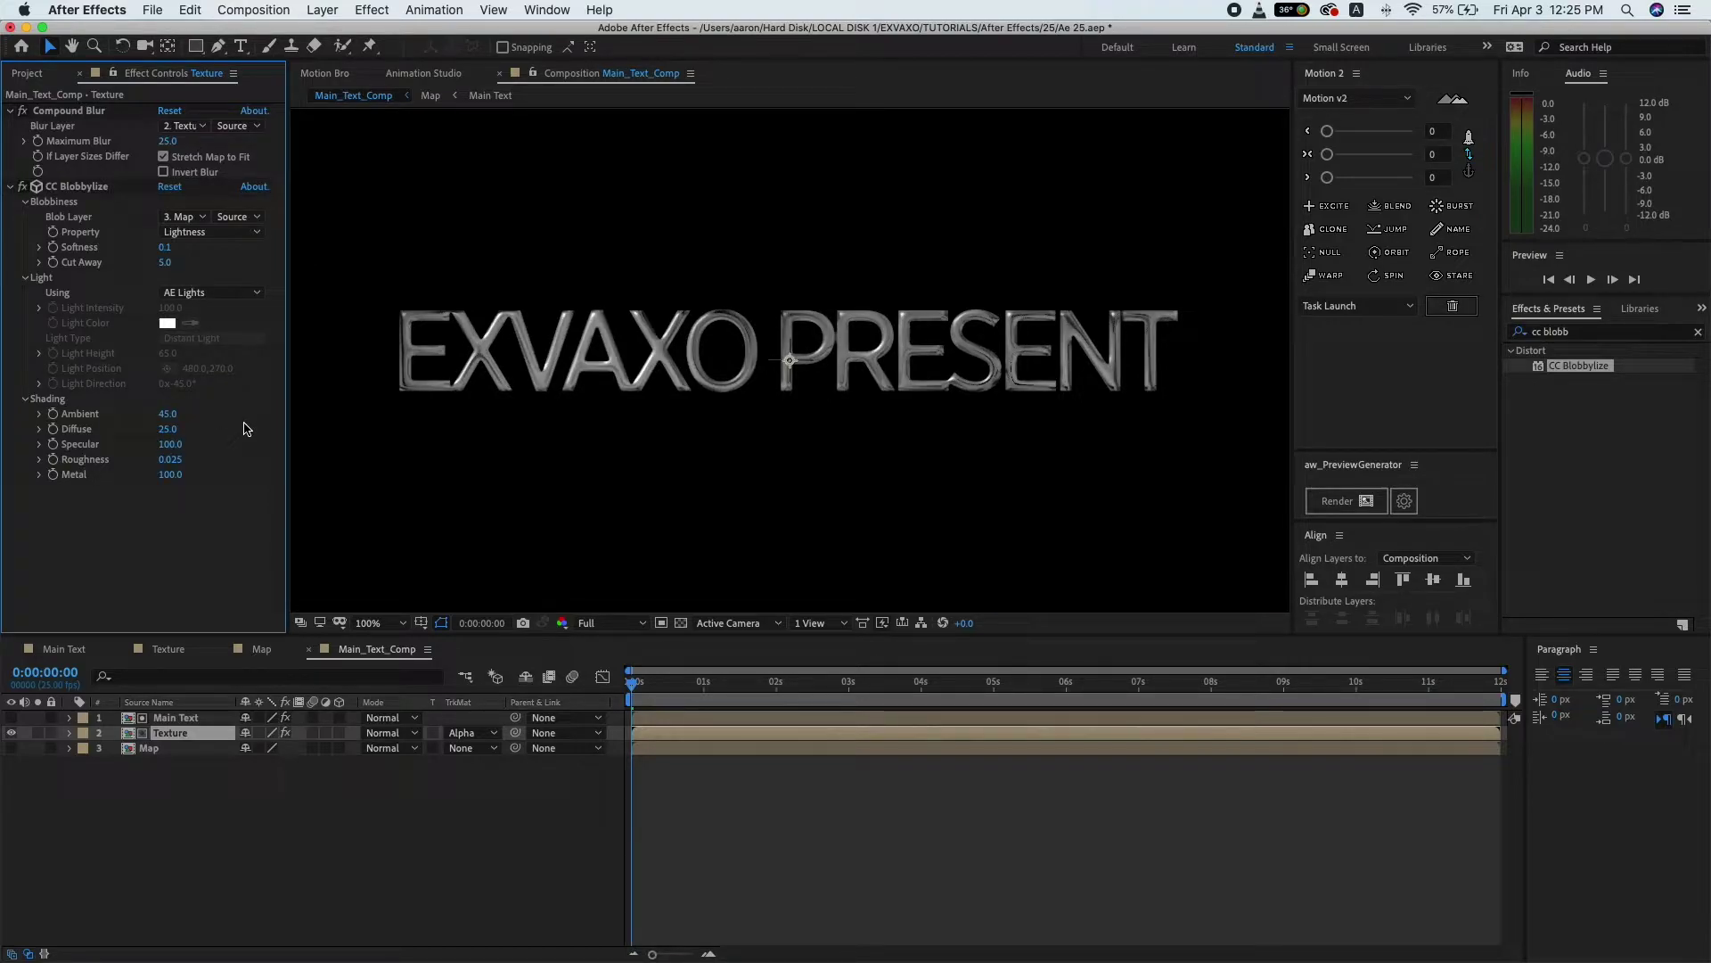
# - Set CC Blobbylize shading to Diffuse 30, Specular 1 and Metal 50
pyautogui.click(168, 429)
pyautogui.write('30')
pyautogui.press('Return')
pyautogui.click(169, 443)
pyautogui.write('1')
pyautogui.press('Return')
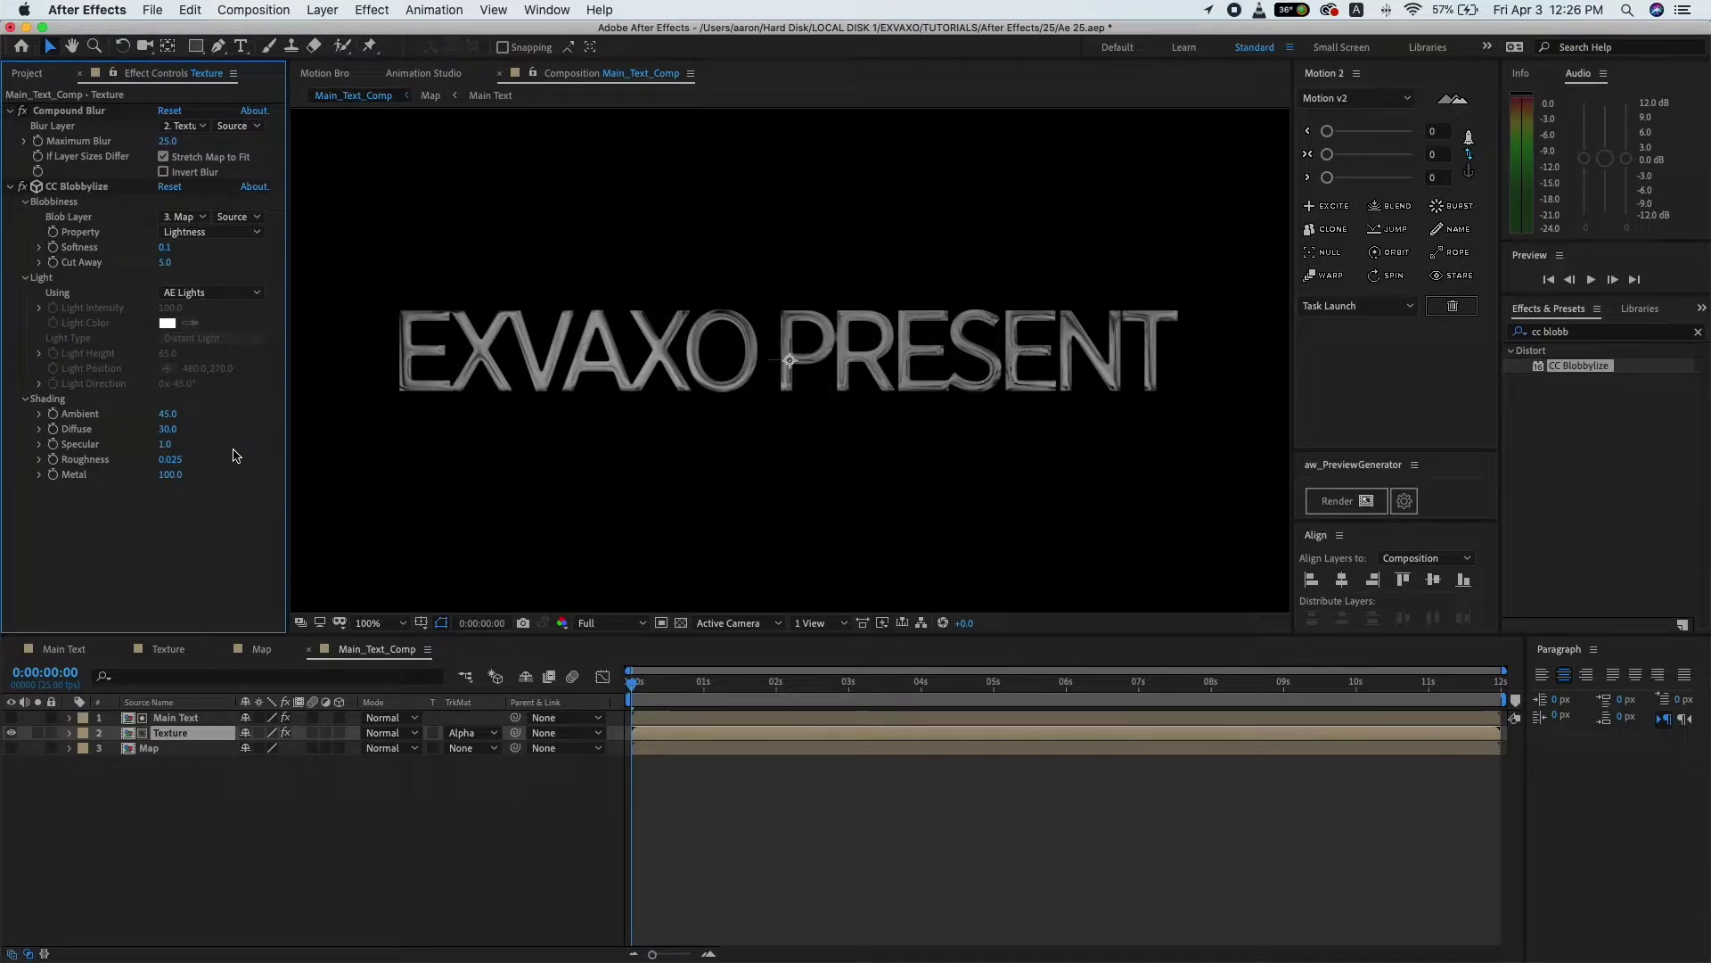
pyautogui.click(170, 475)
pyautogui.write('50')
pyautogui.press('Return')
# - Collapse the Light group and add a new light layer from the timeline
pyautogui.click(26, 278)
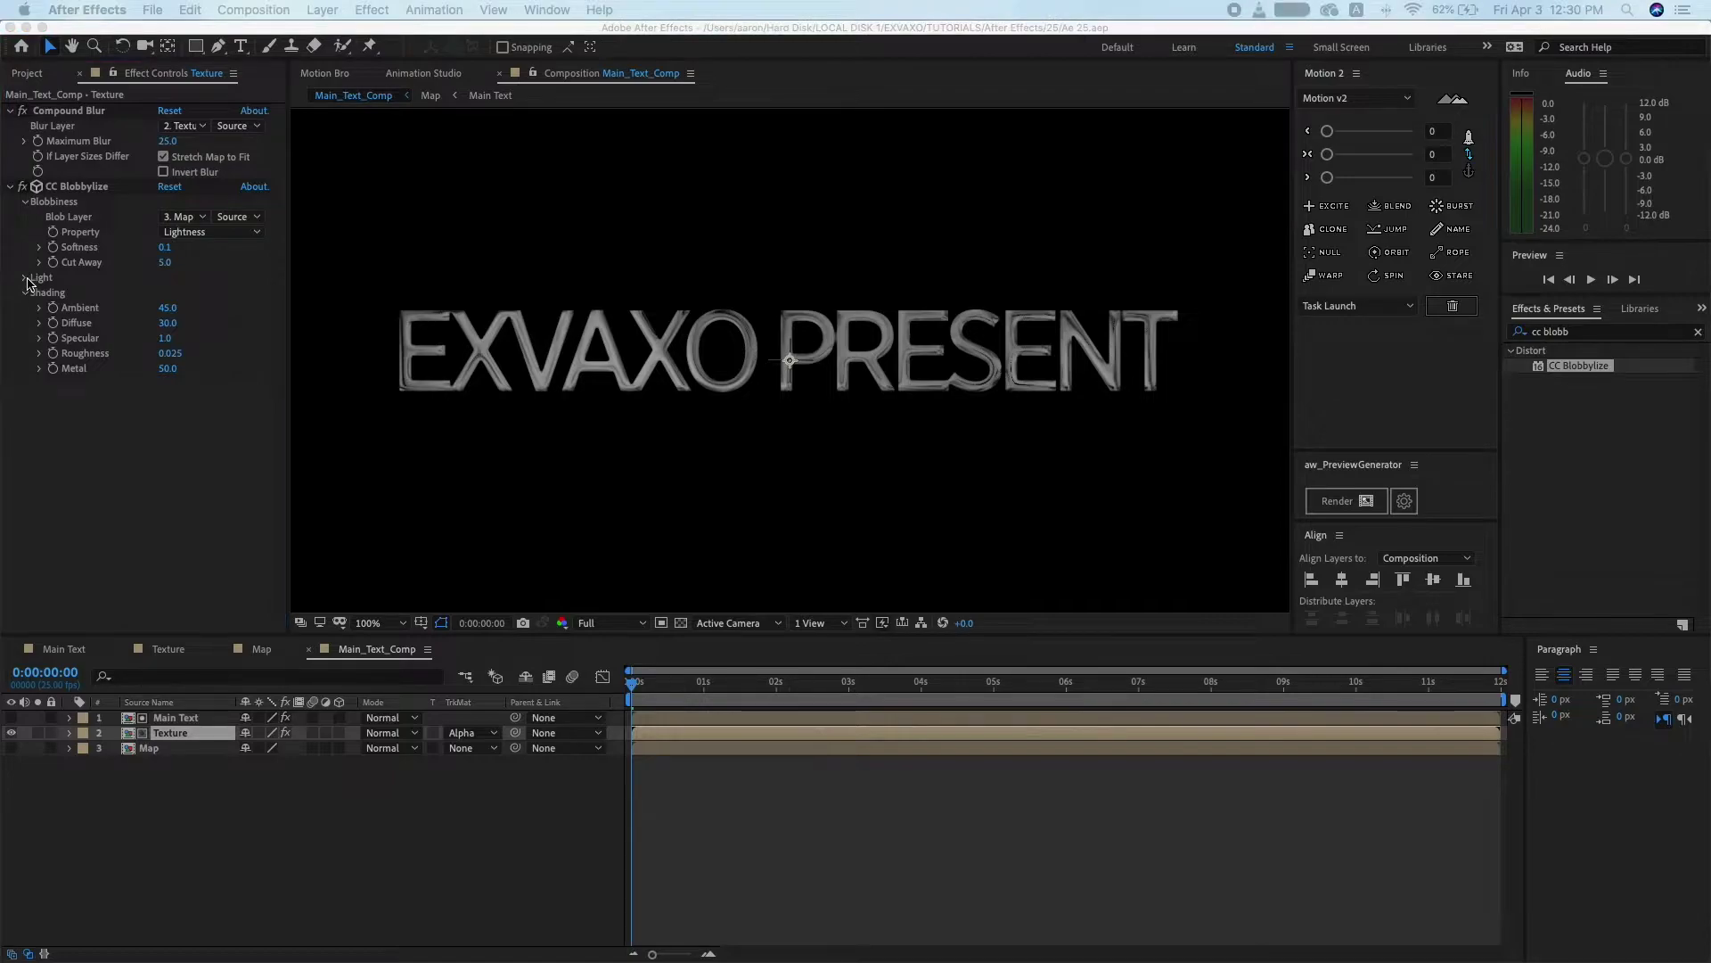
pyautogui.rightClick(288, 834)
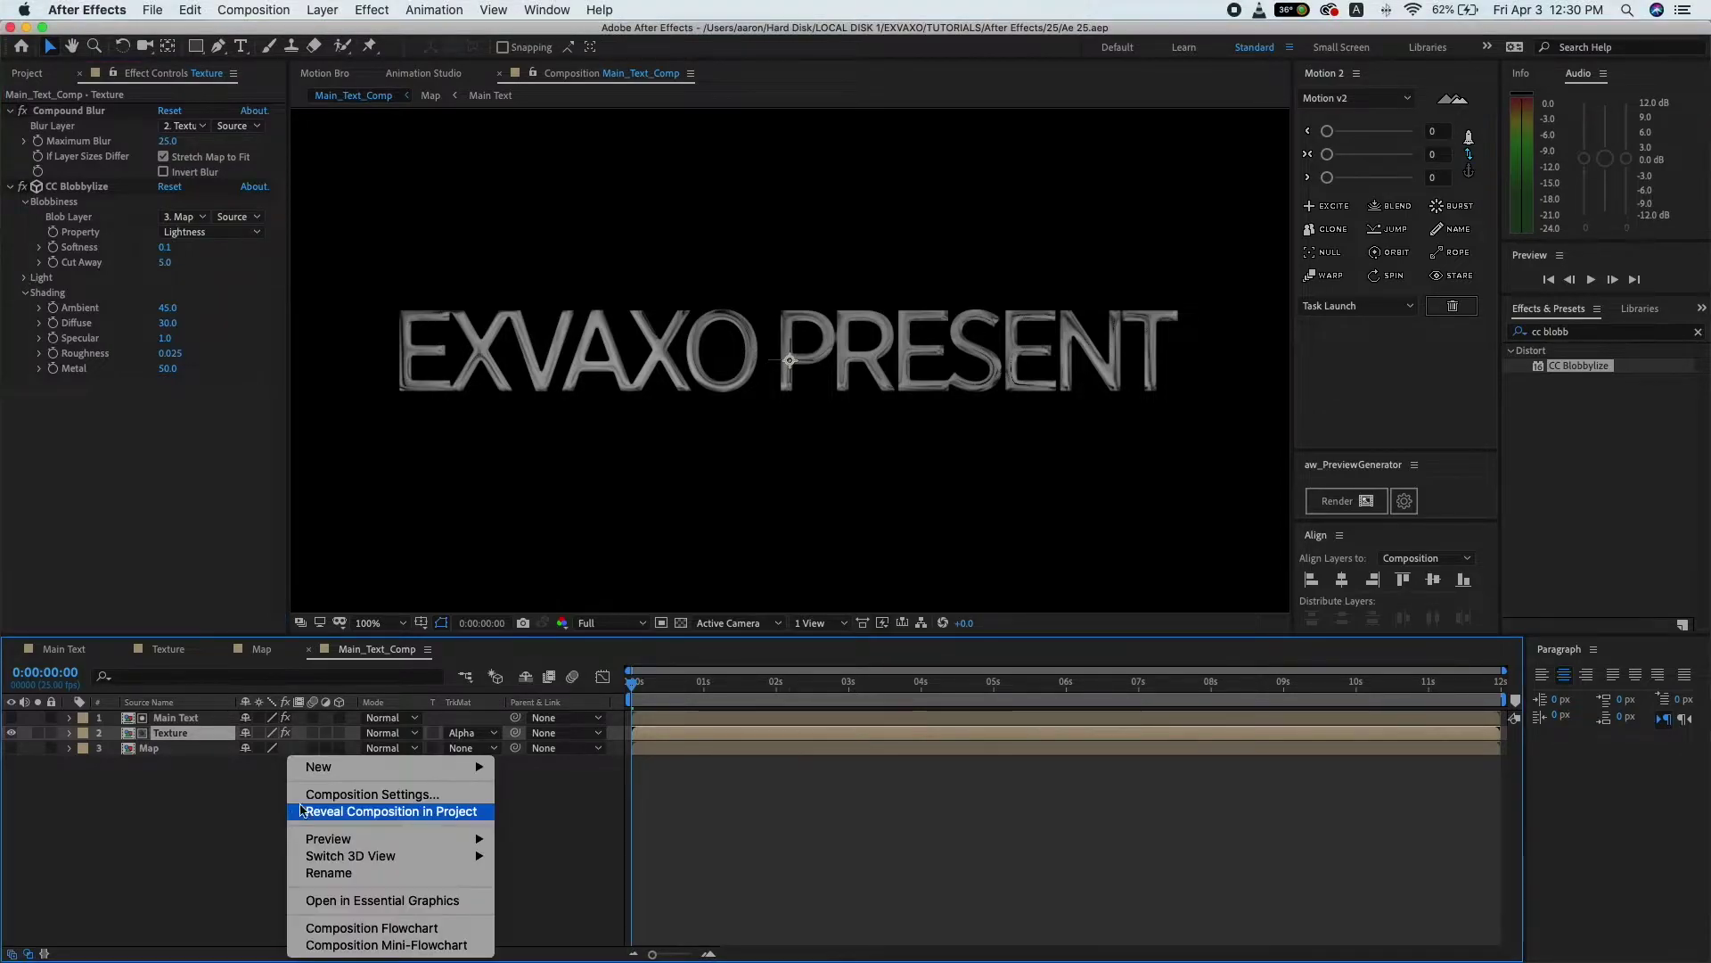
pyautogui.moveTo(321, 767)
pyautogui.click(526, 825)
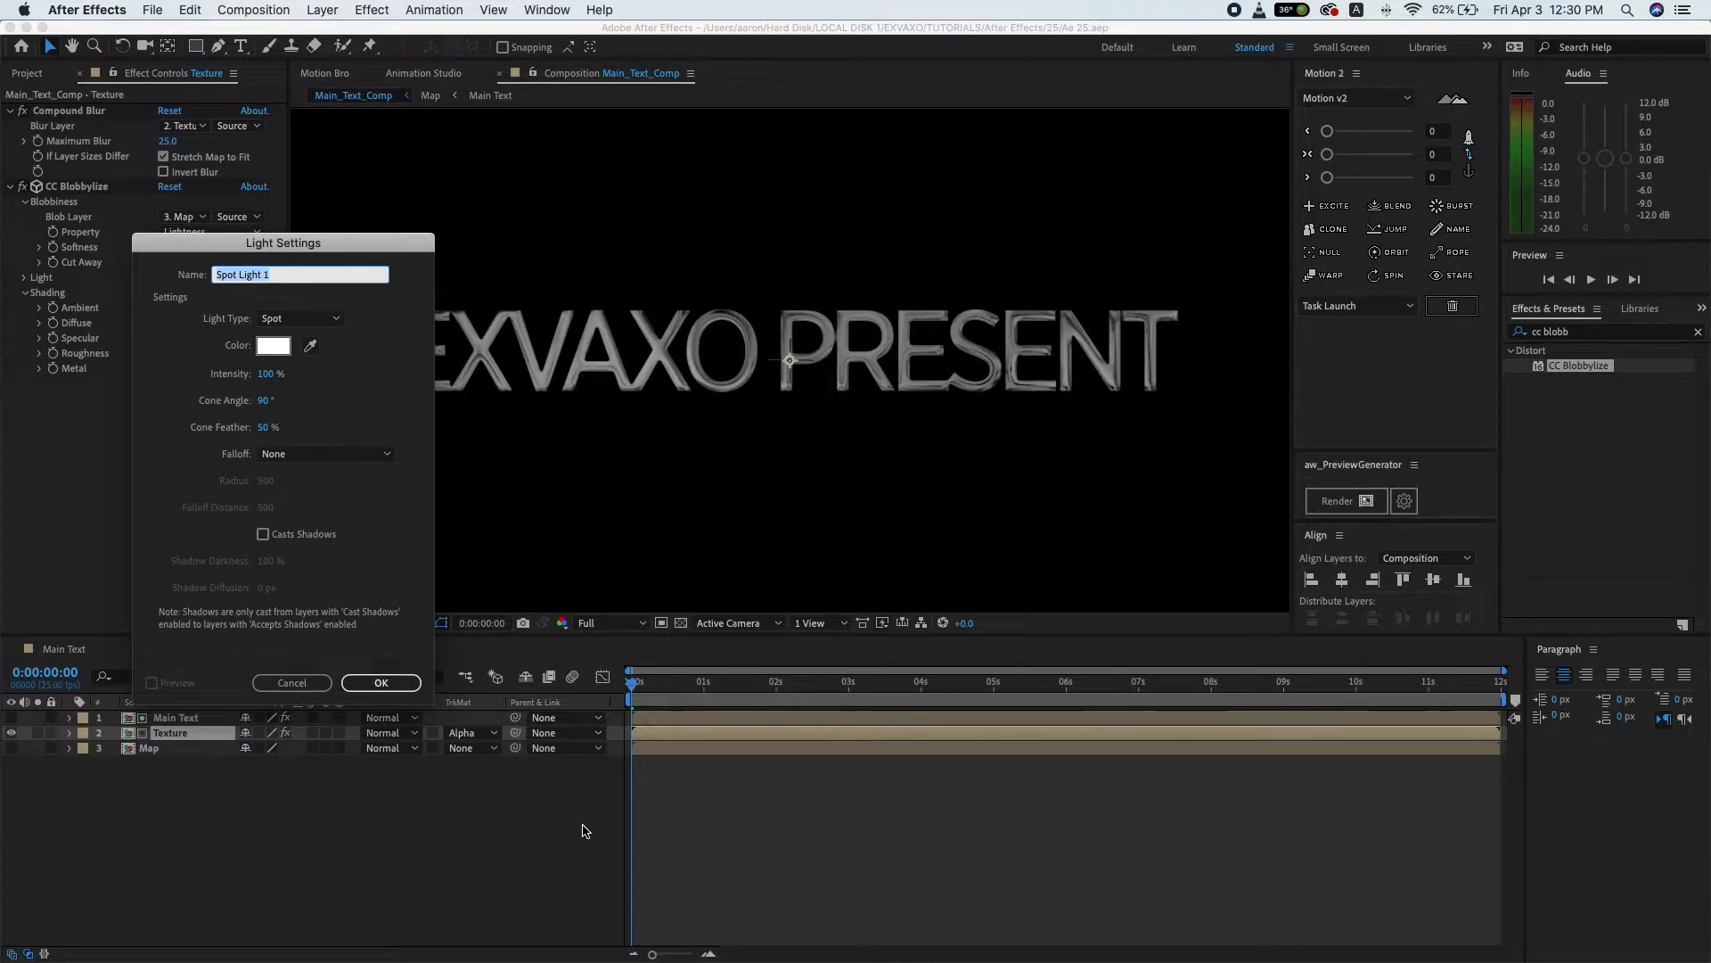
# - Name the new light 'Ambient', set its Light Type to Ambient, and add it
pyautogui.write('Amb')
pyautogui.write('ient')
pyautogui.click(314, 319)
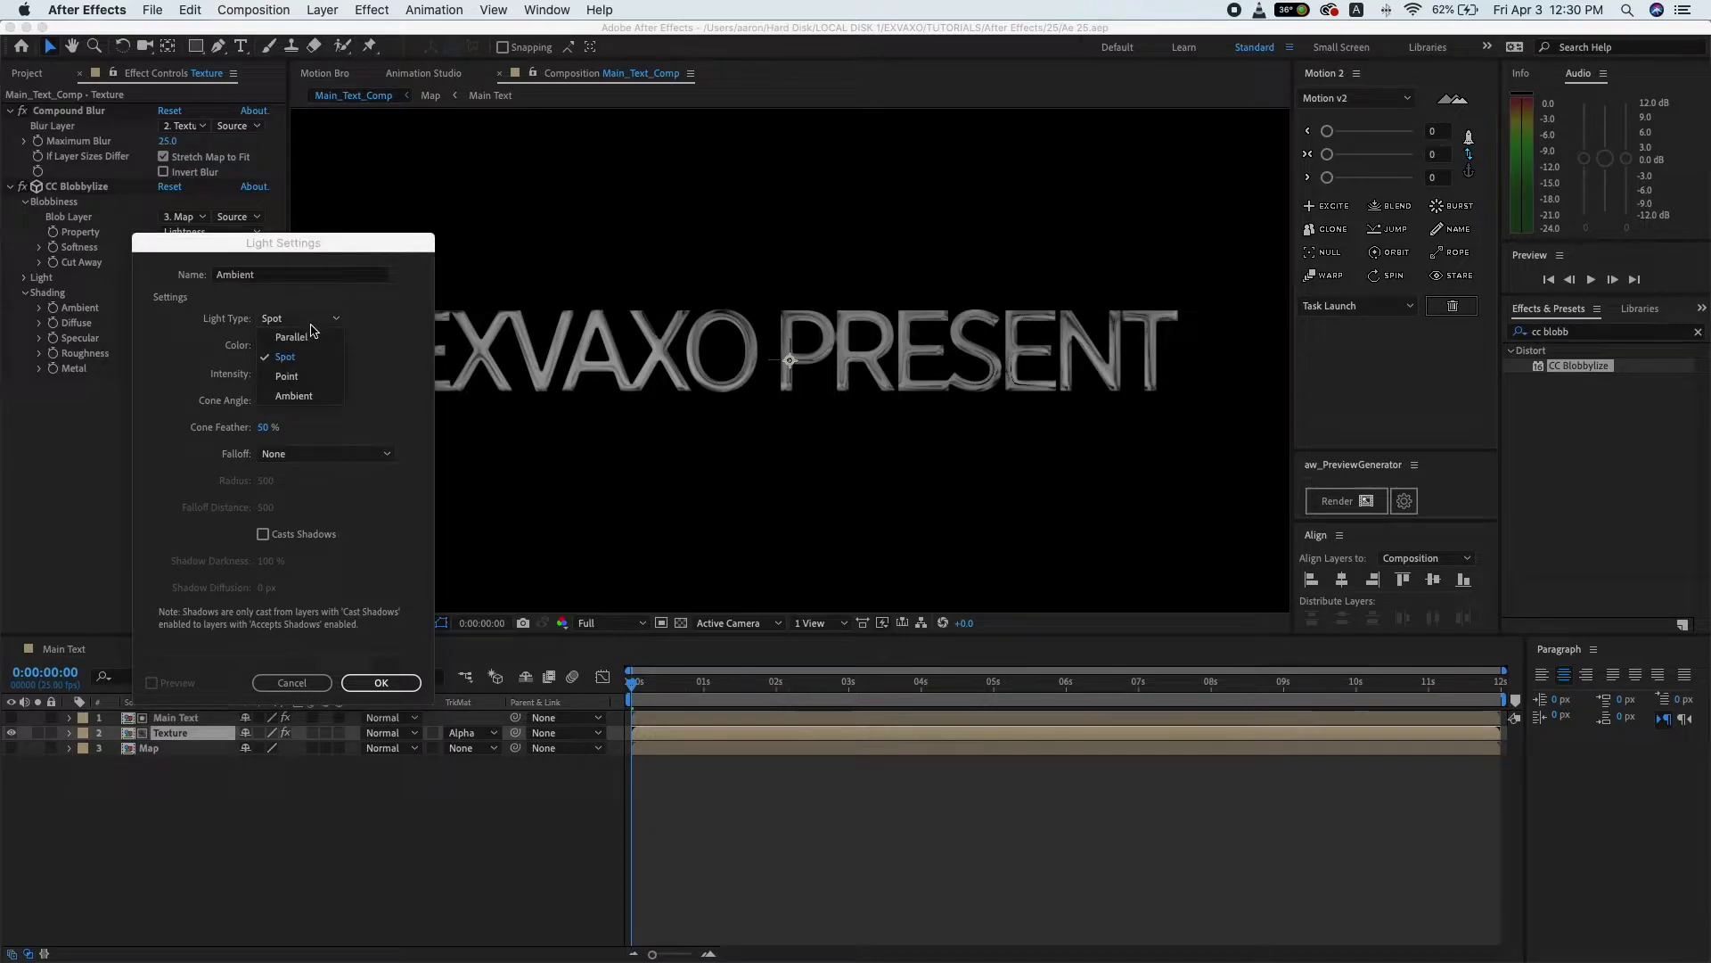
pyautogui.click(298, 398)
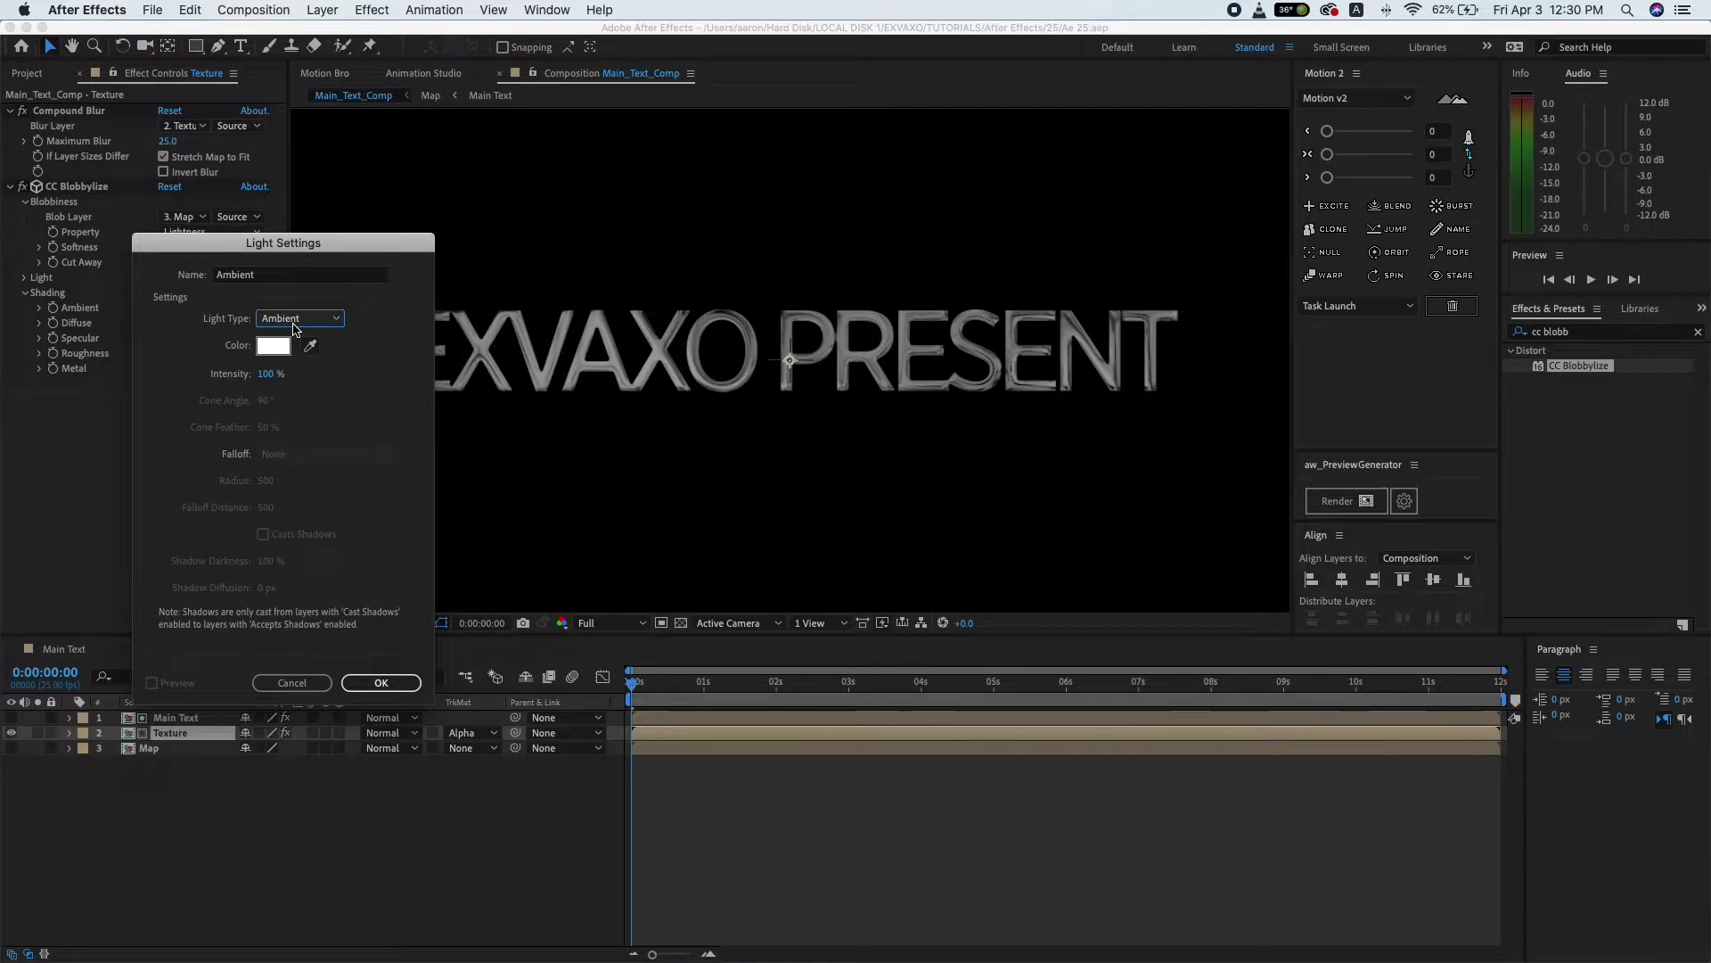
pyautogui.click(372, 679)
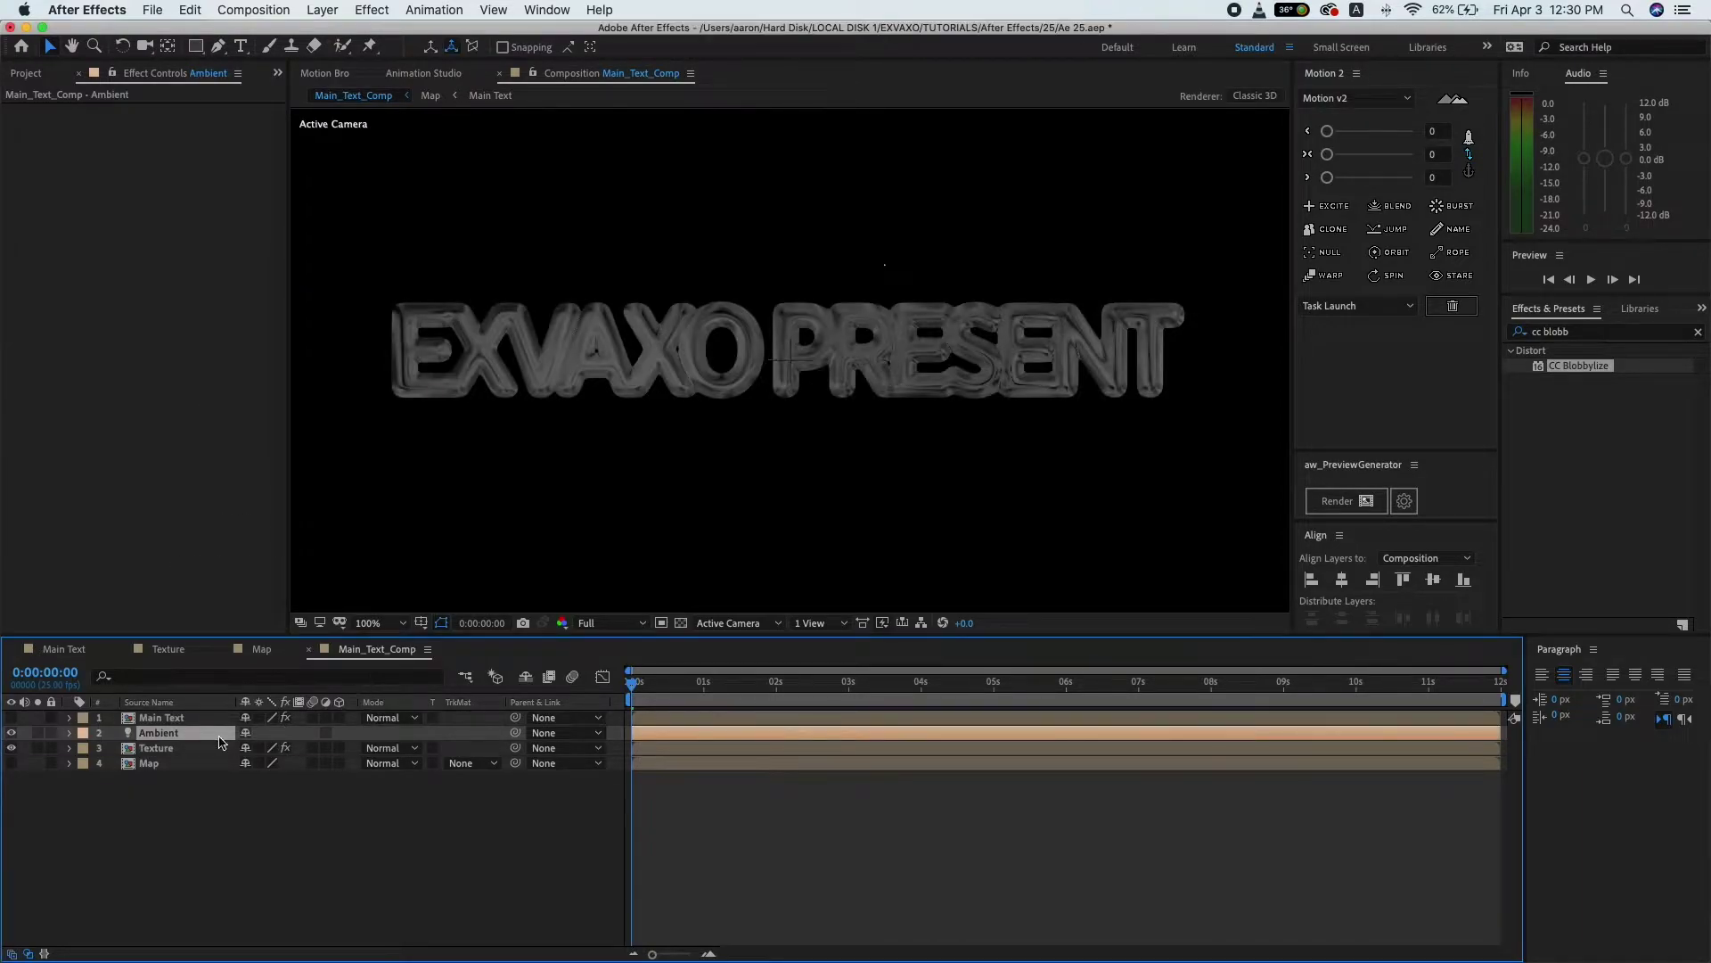
# - Move the Ambient light to the top and keyframe its Intensity at 0% at 22 frames
pyautogui.moveTo(207, 720); pyautogui.dragTo(204, 740)
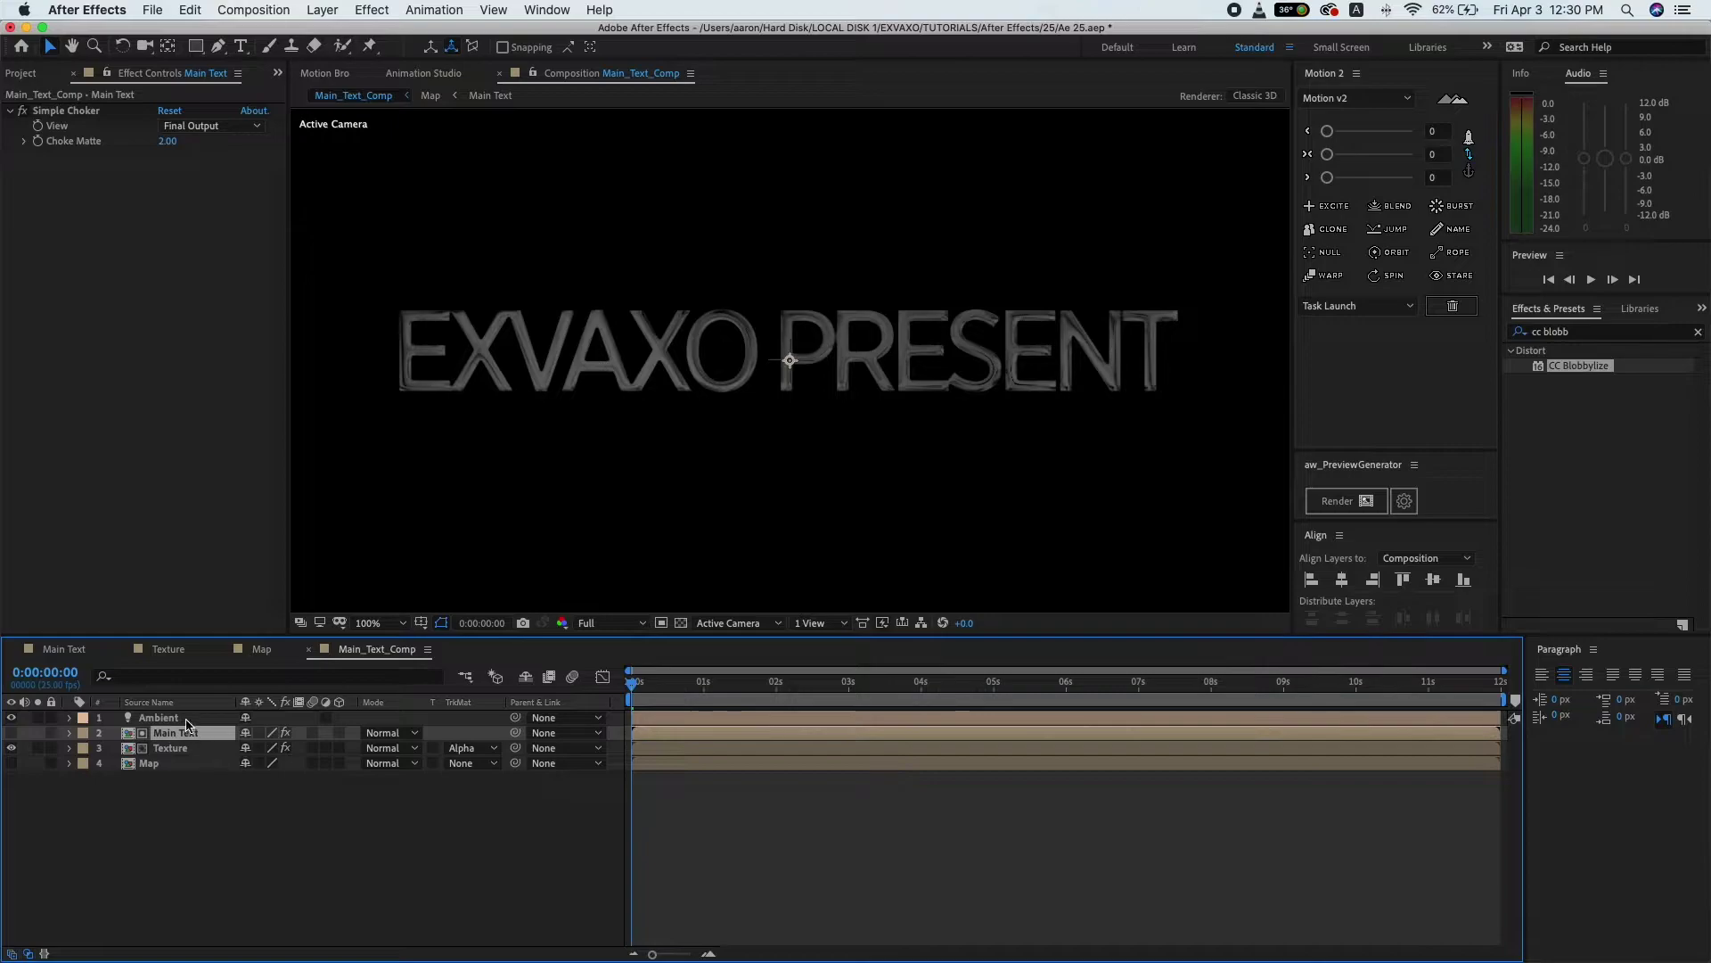
pyautogui.click(197, 722)
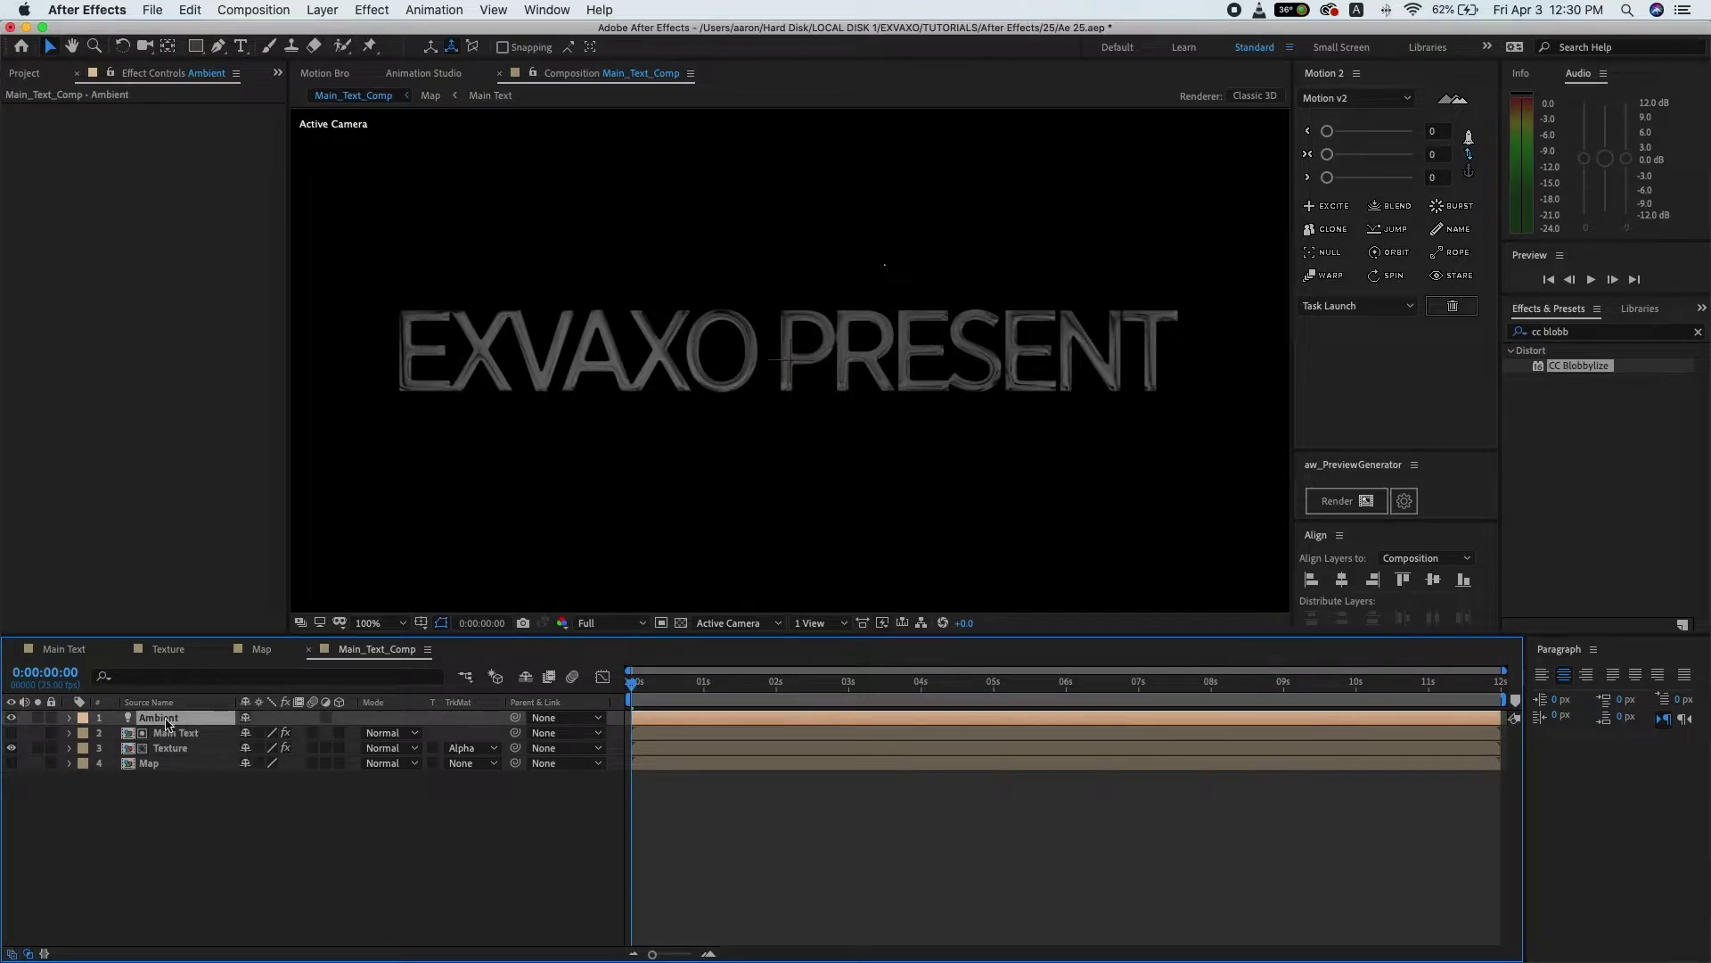
pyautogui.click(68, 719)
pyautogui.click(86, 734)
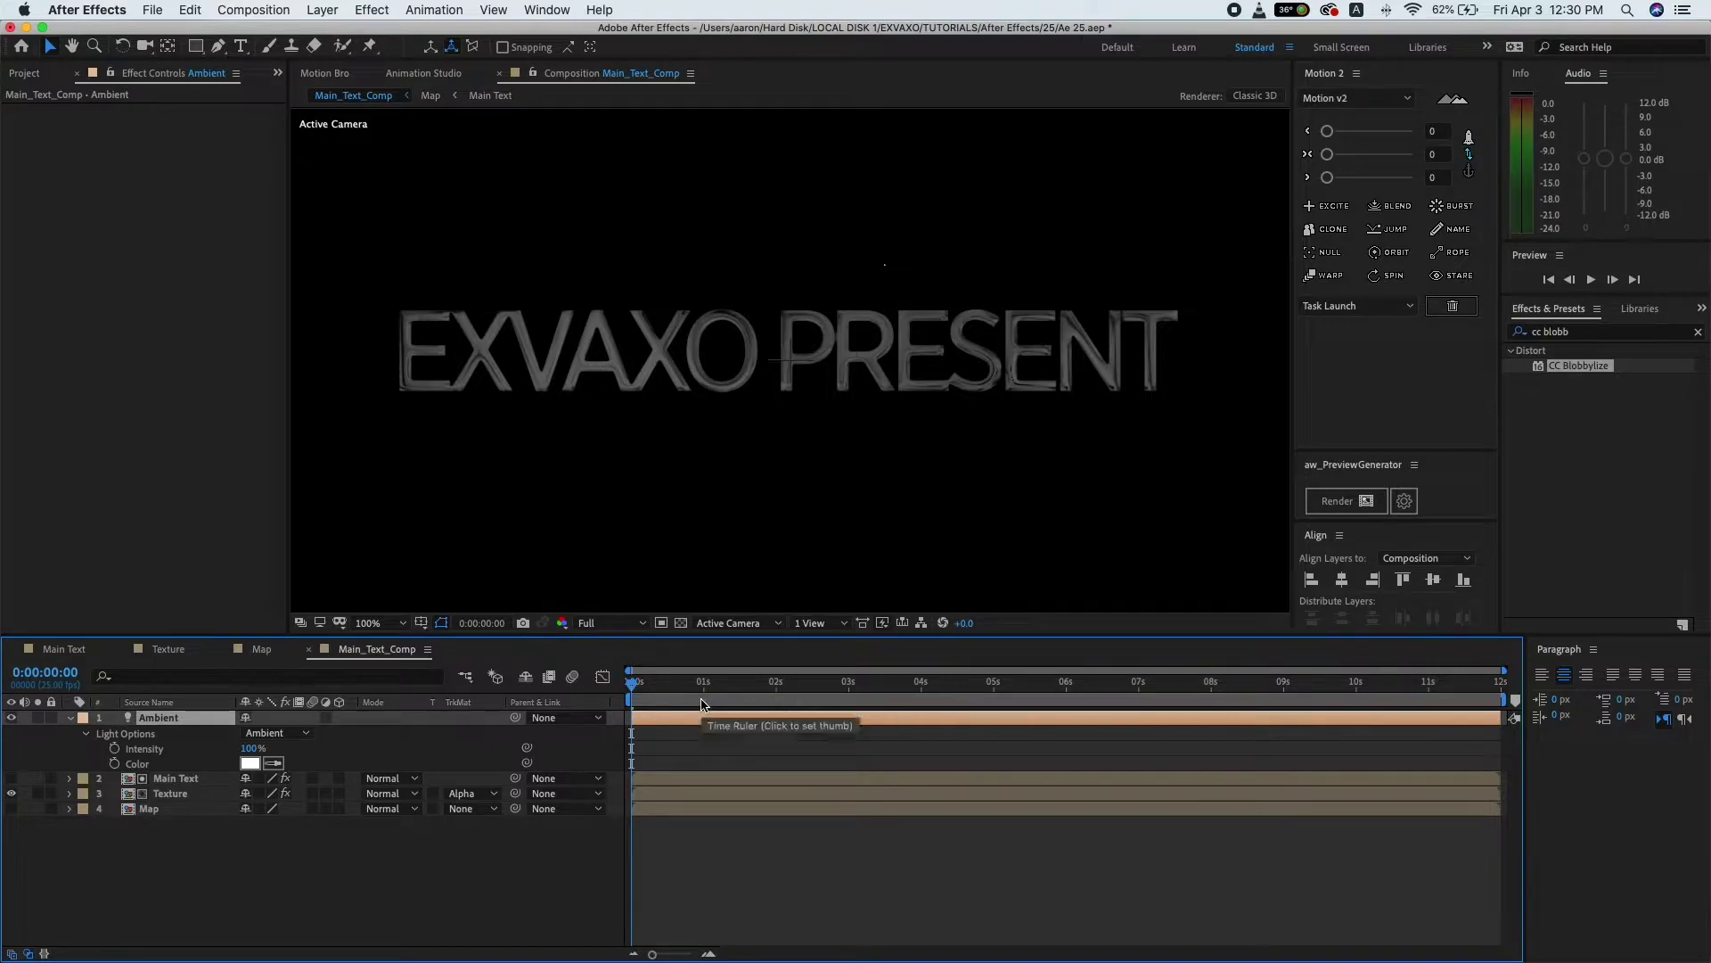
pyautogui.click(696, 705)
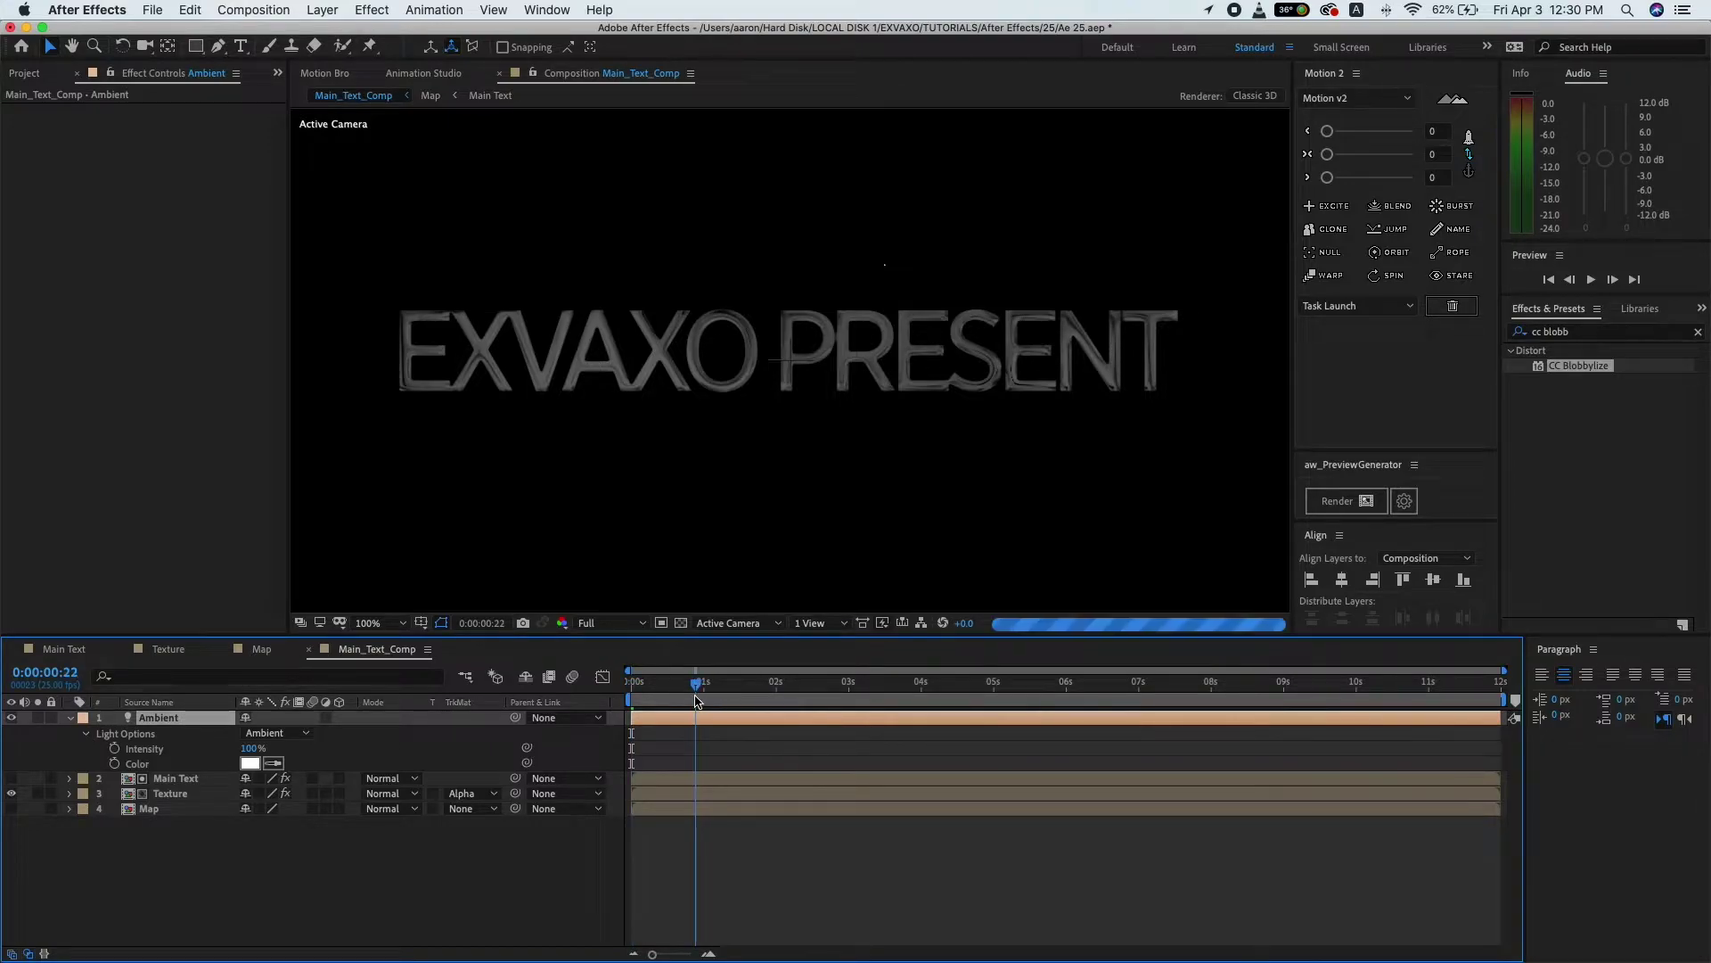
pyautogui.click(115, 749)
pyautogui.click(251, 749)
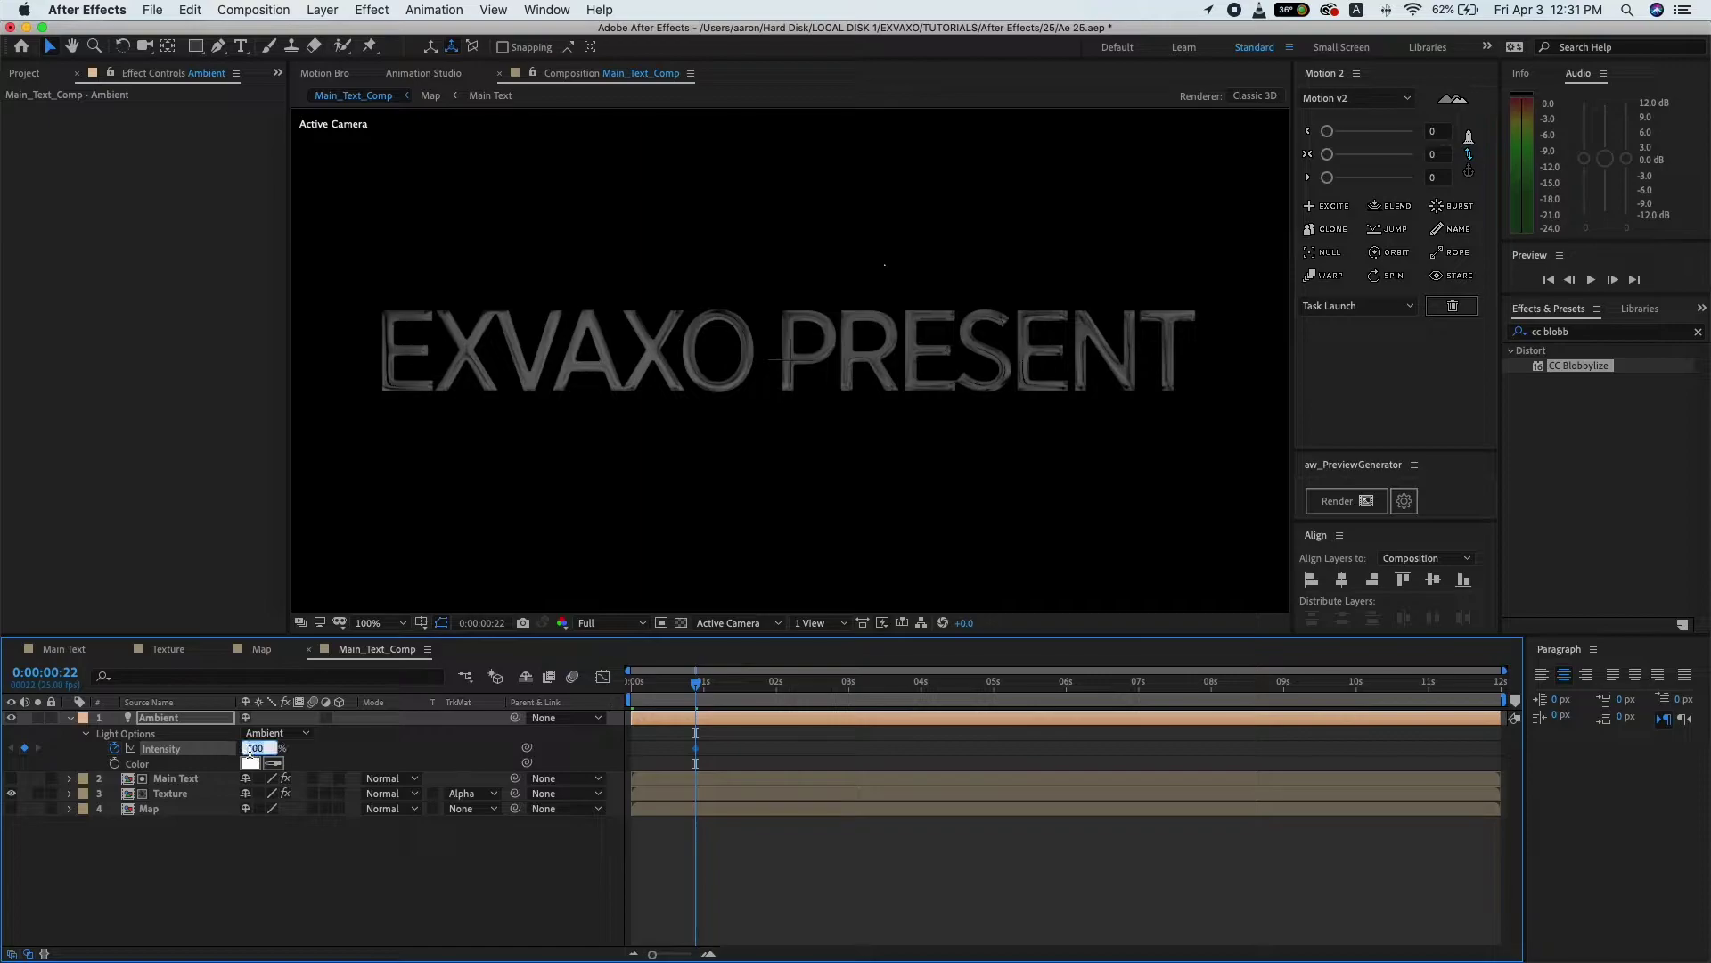
pyautogui.write('0')
pyautogui.click(371, 758)
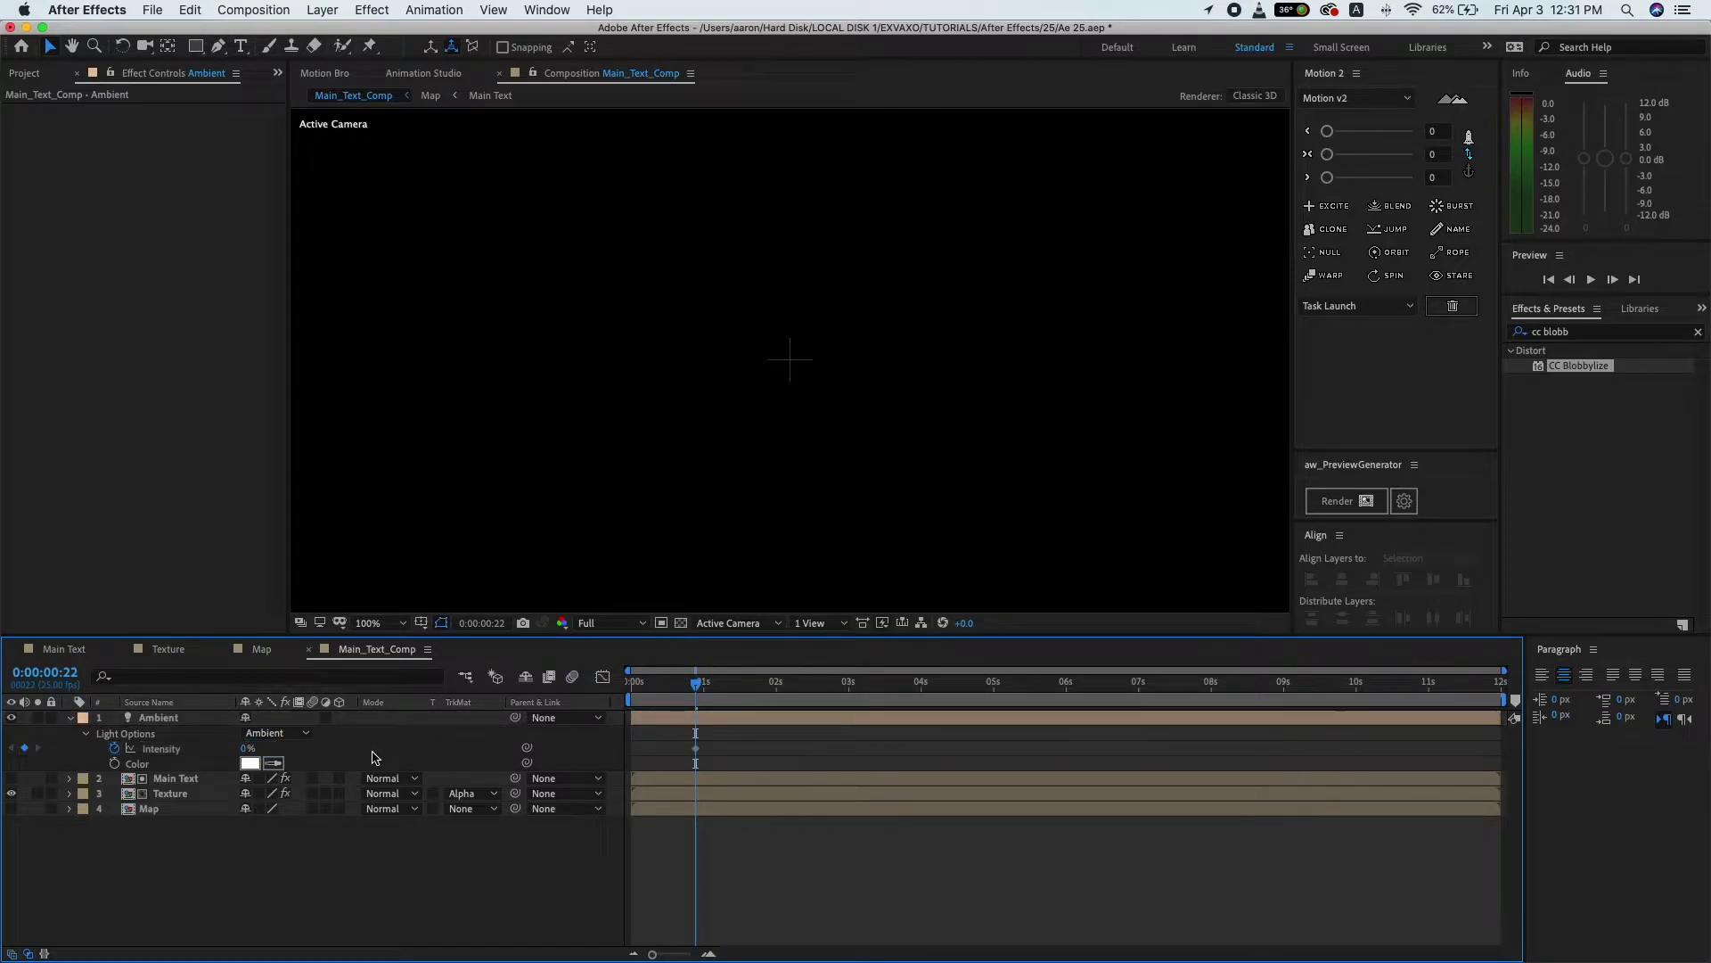
# - Keyframe Ambient Intensity at 70% at 3 seconds and set the viewer to 50%
pyautogui.click(849, 702)
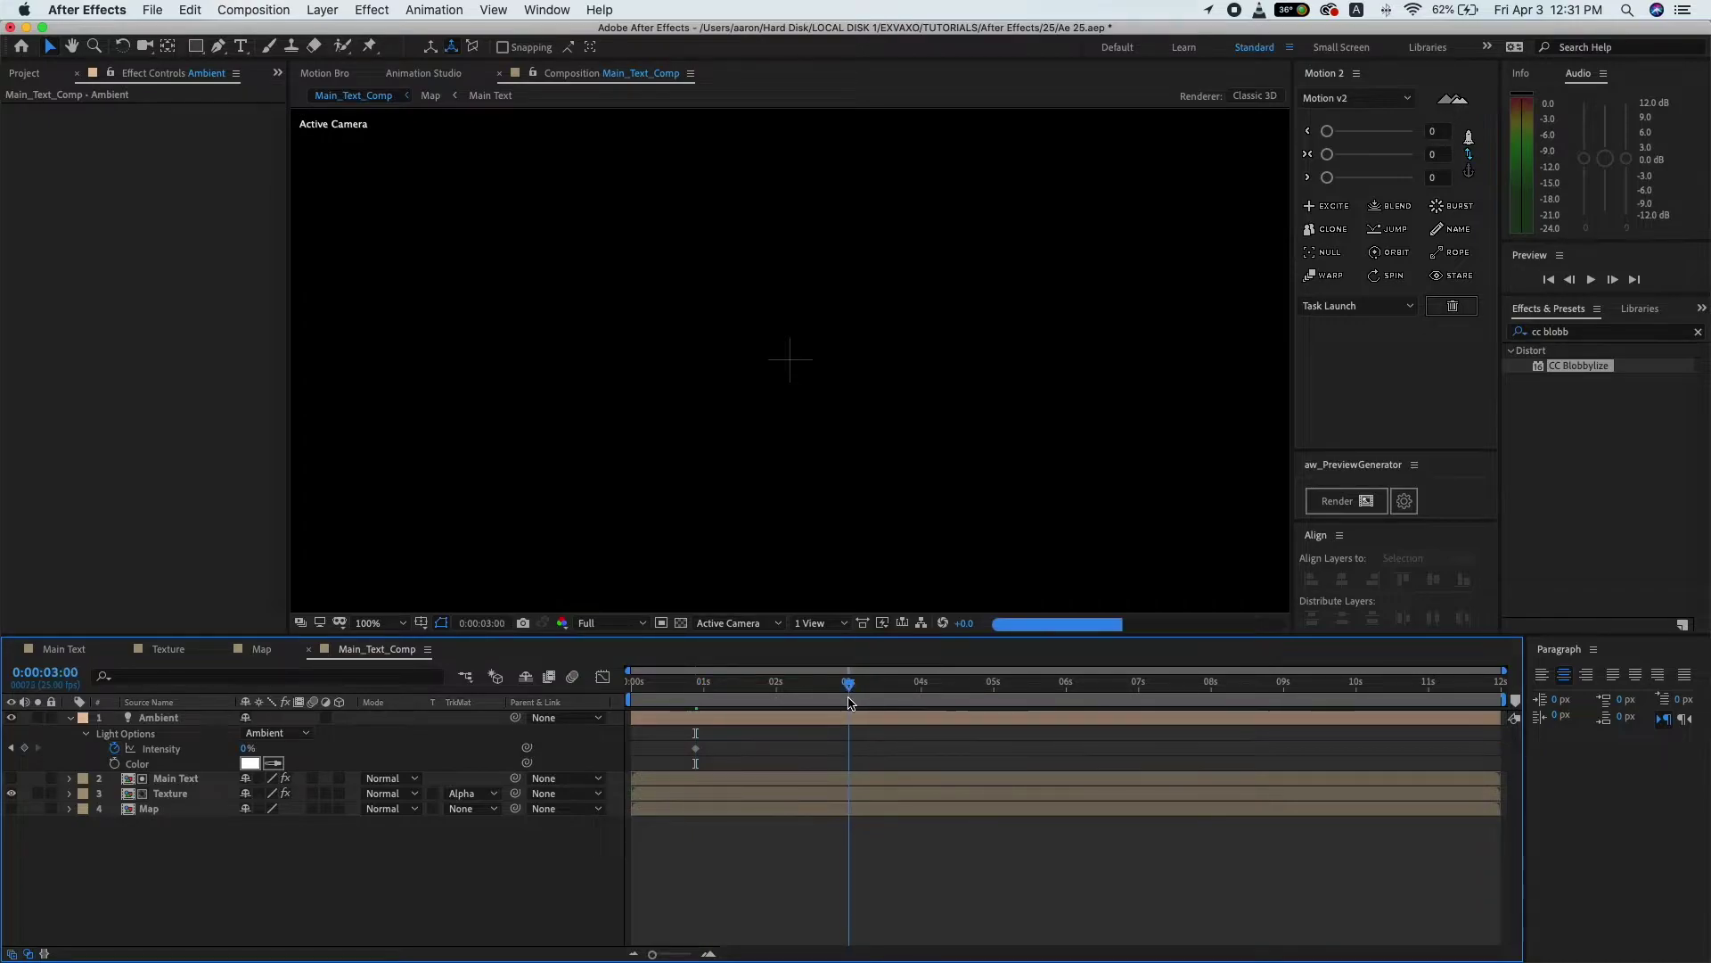
pyautogui.click(248, 749)
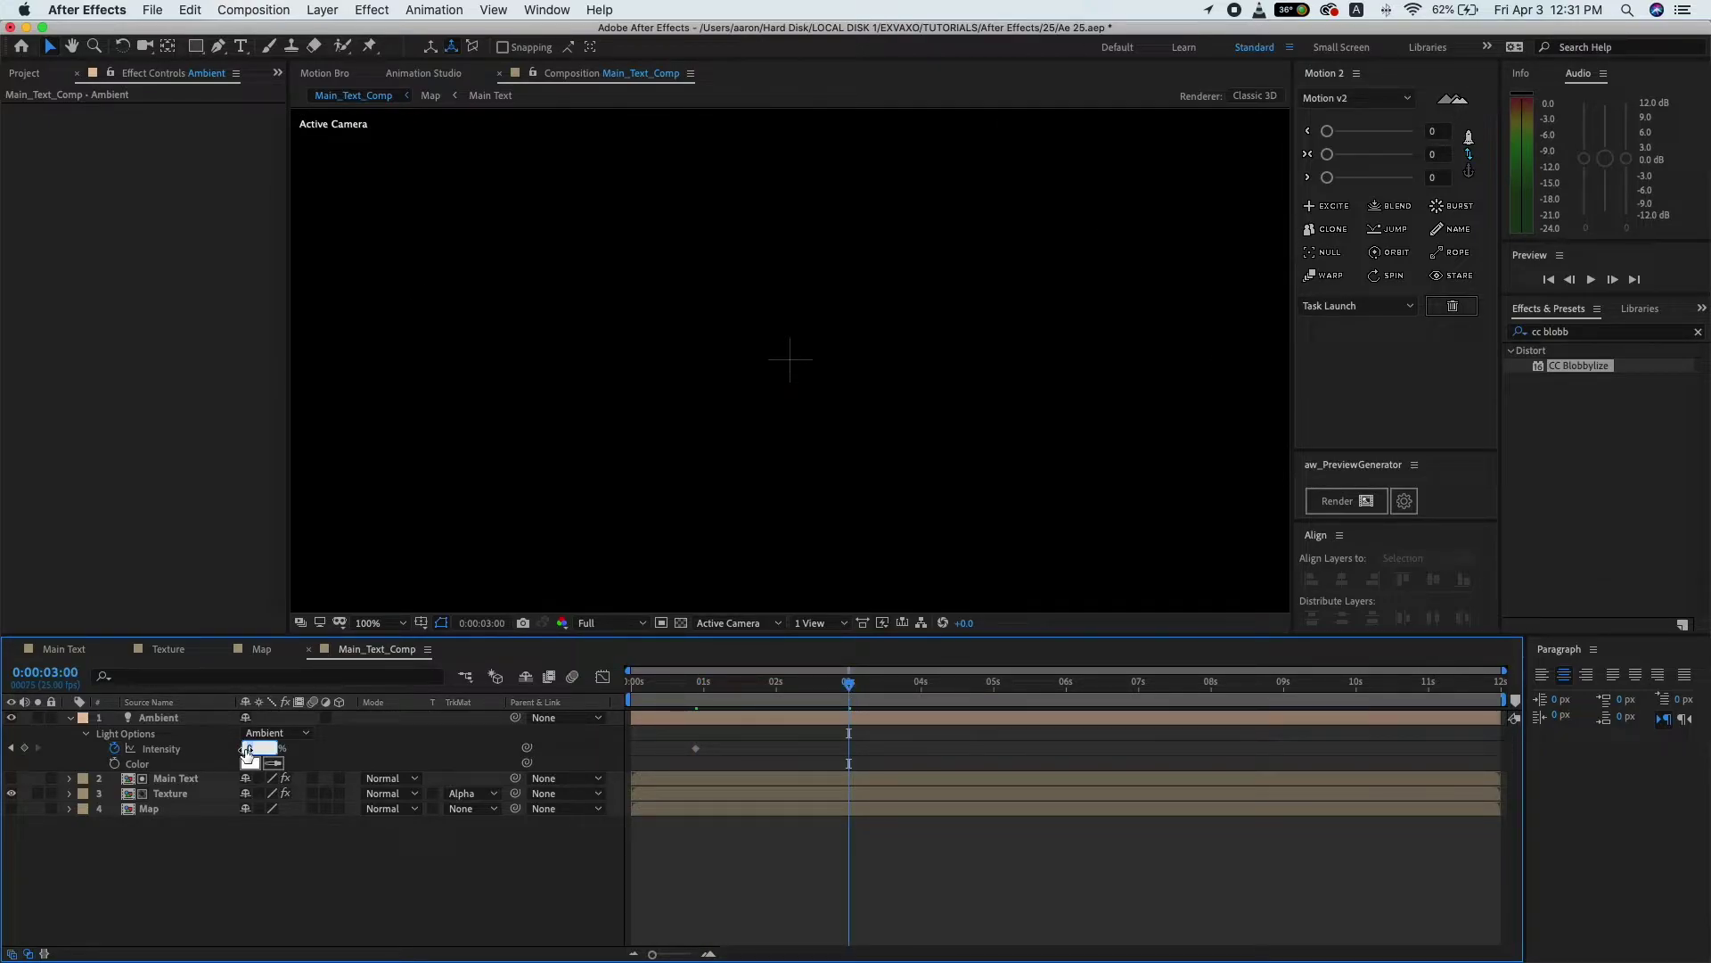
pyautogui.write('70')
pyautogui.press('Return')
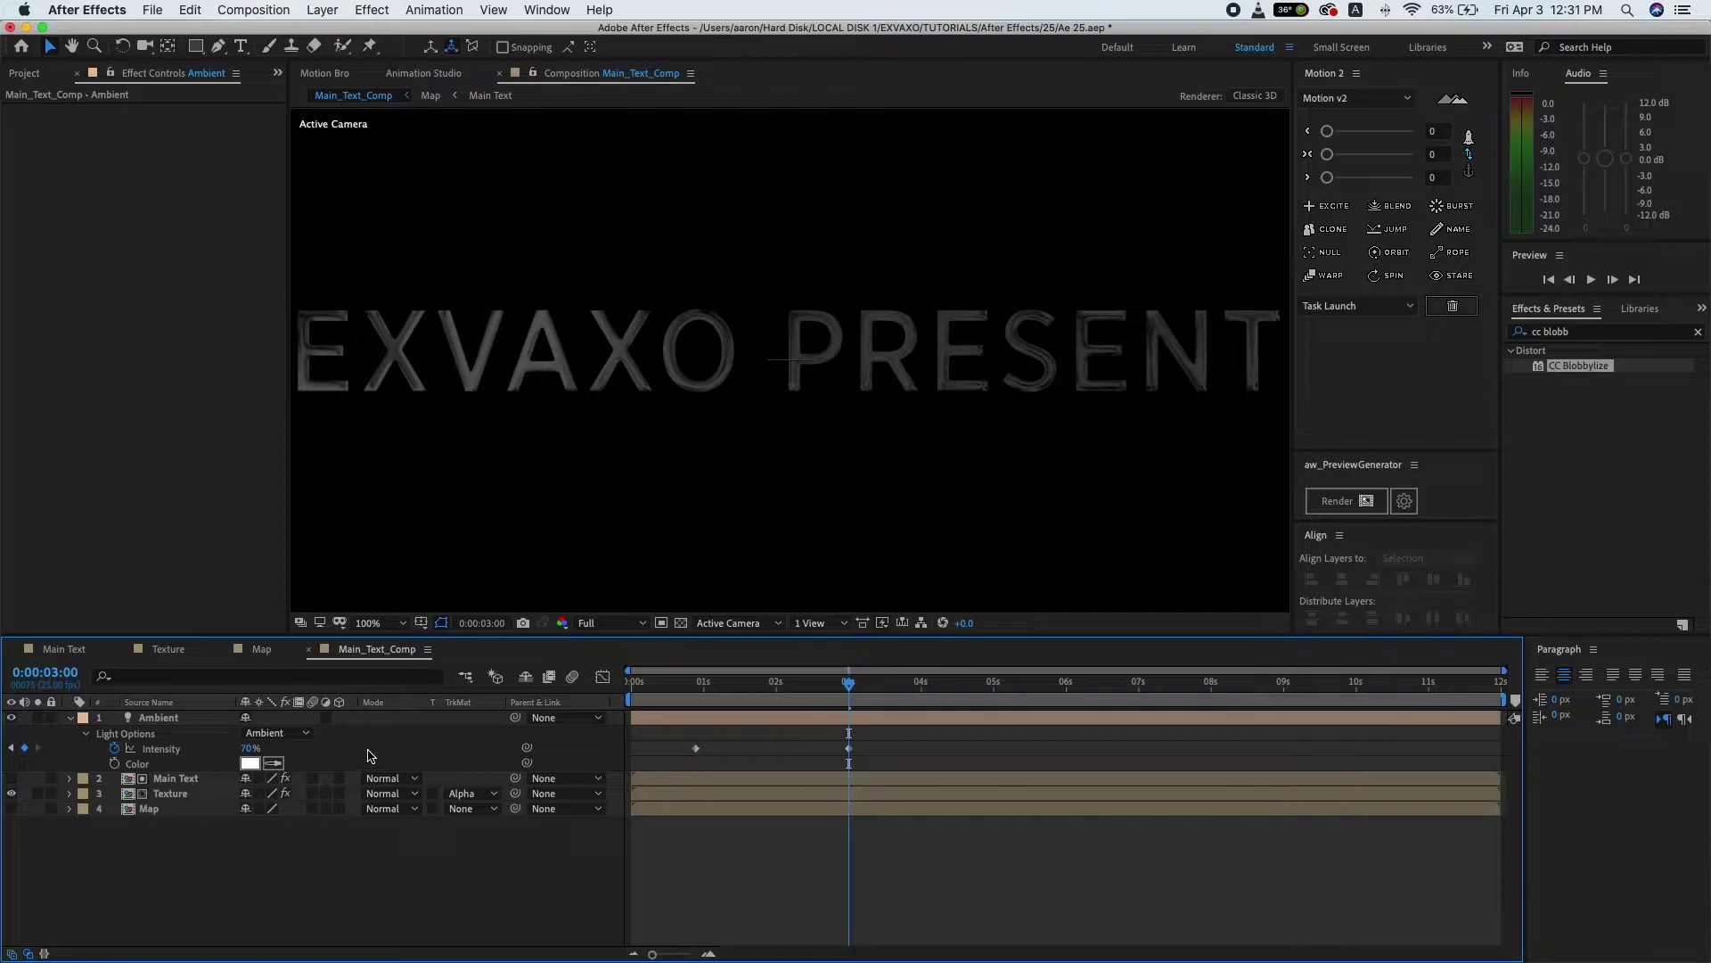
pyautogui.click(397, 623)
pyautogui.click(389, 648)
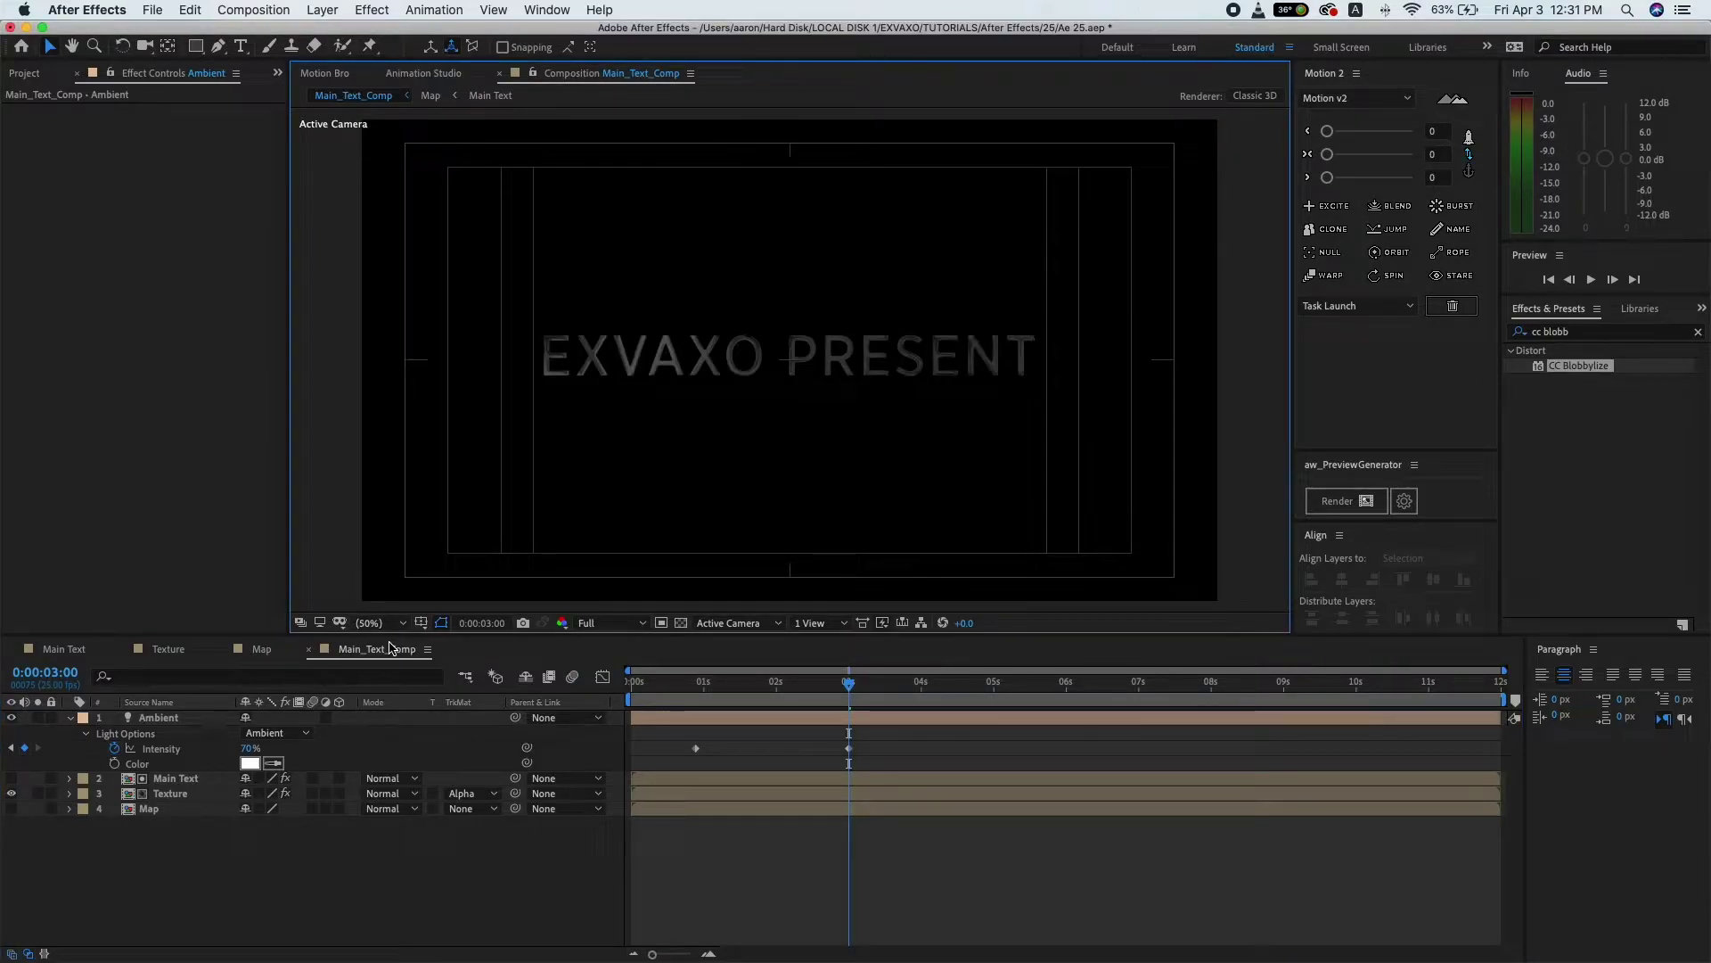
# - Easy-ease both Intensity keyframes and reshape the speed curve for an early peak
pyautogui.moveTo(891, 743); pyautogui.dragTo(693, 754)
pyautogui.rightClick(695, 747)
pyautogui.moveTo(869, 944)
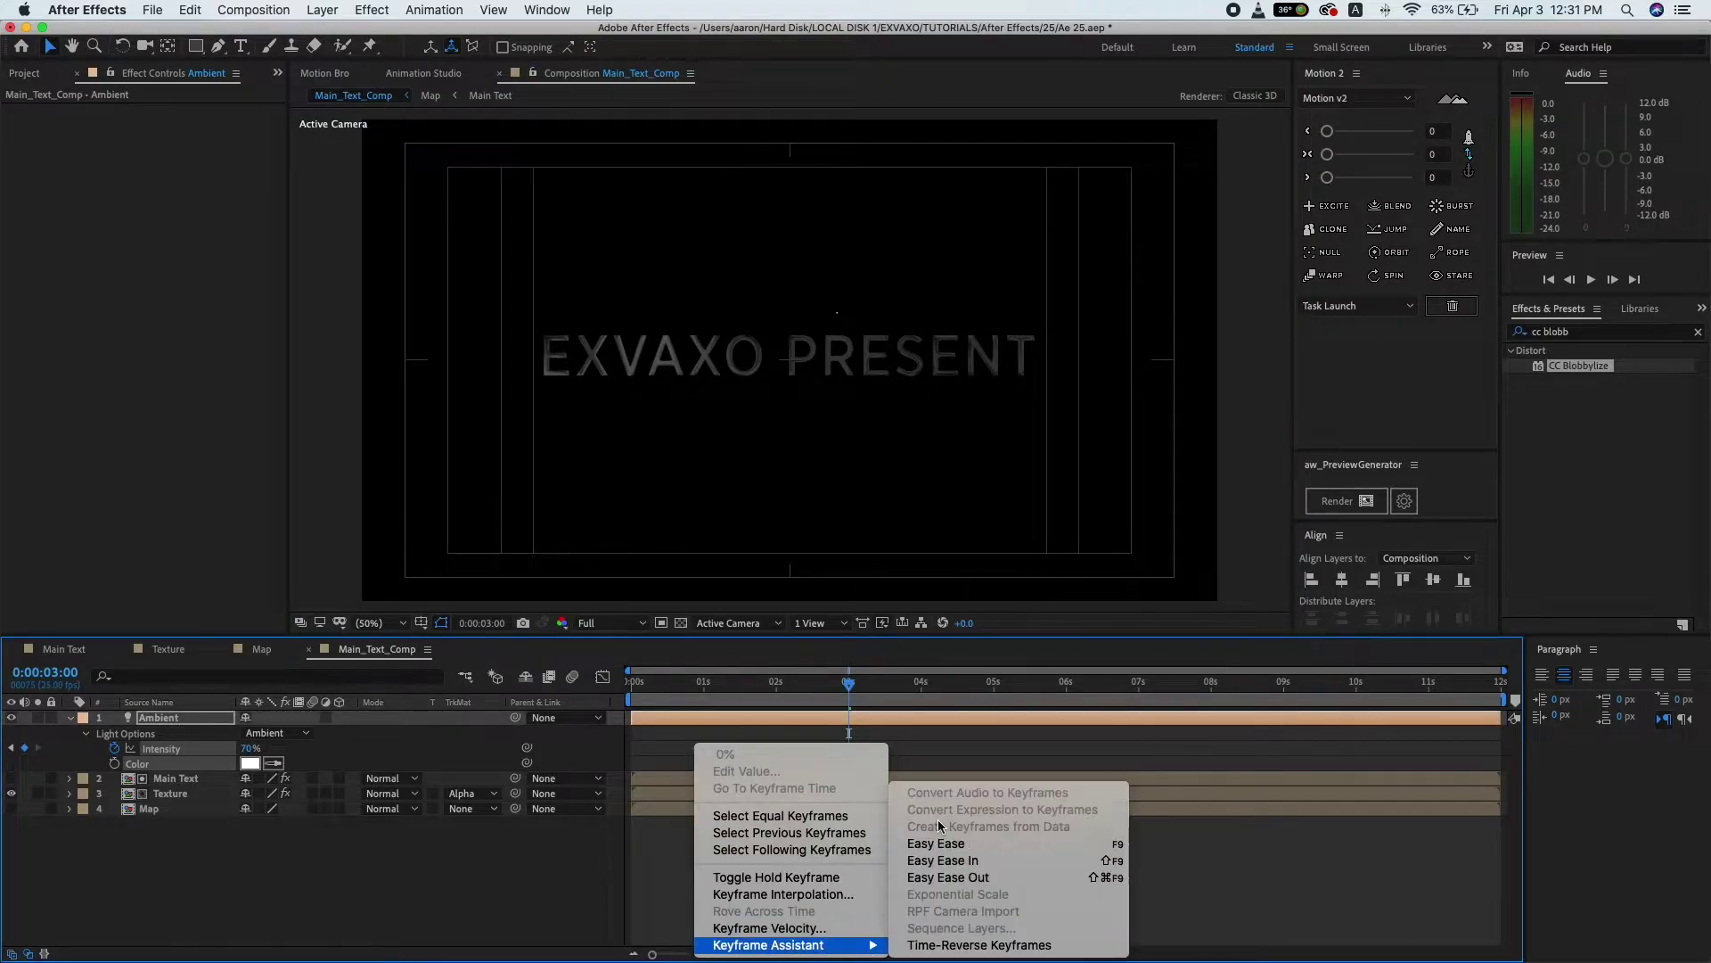
pyautogui.click(936, 843)
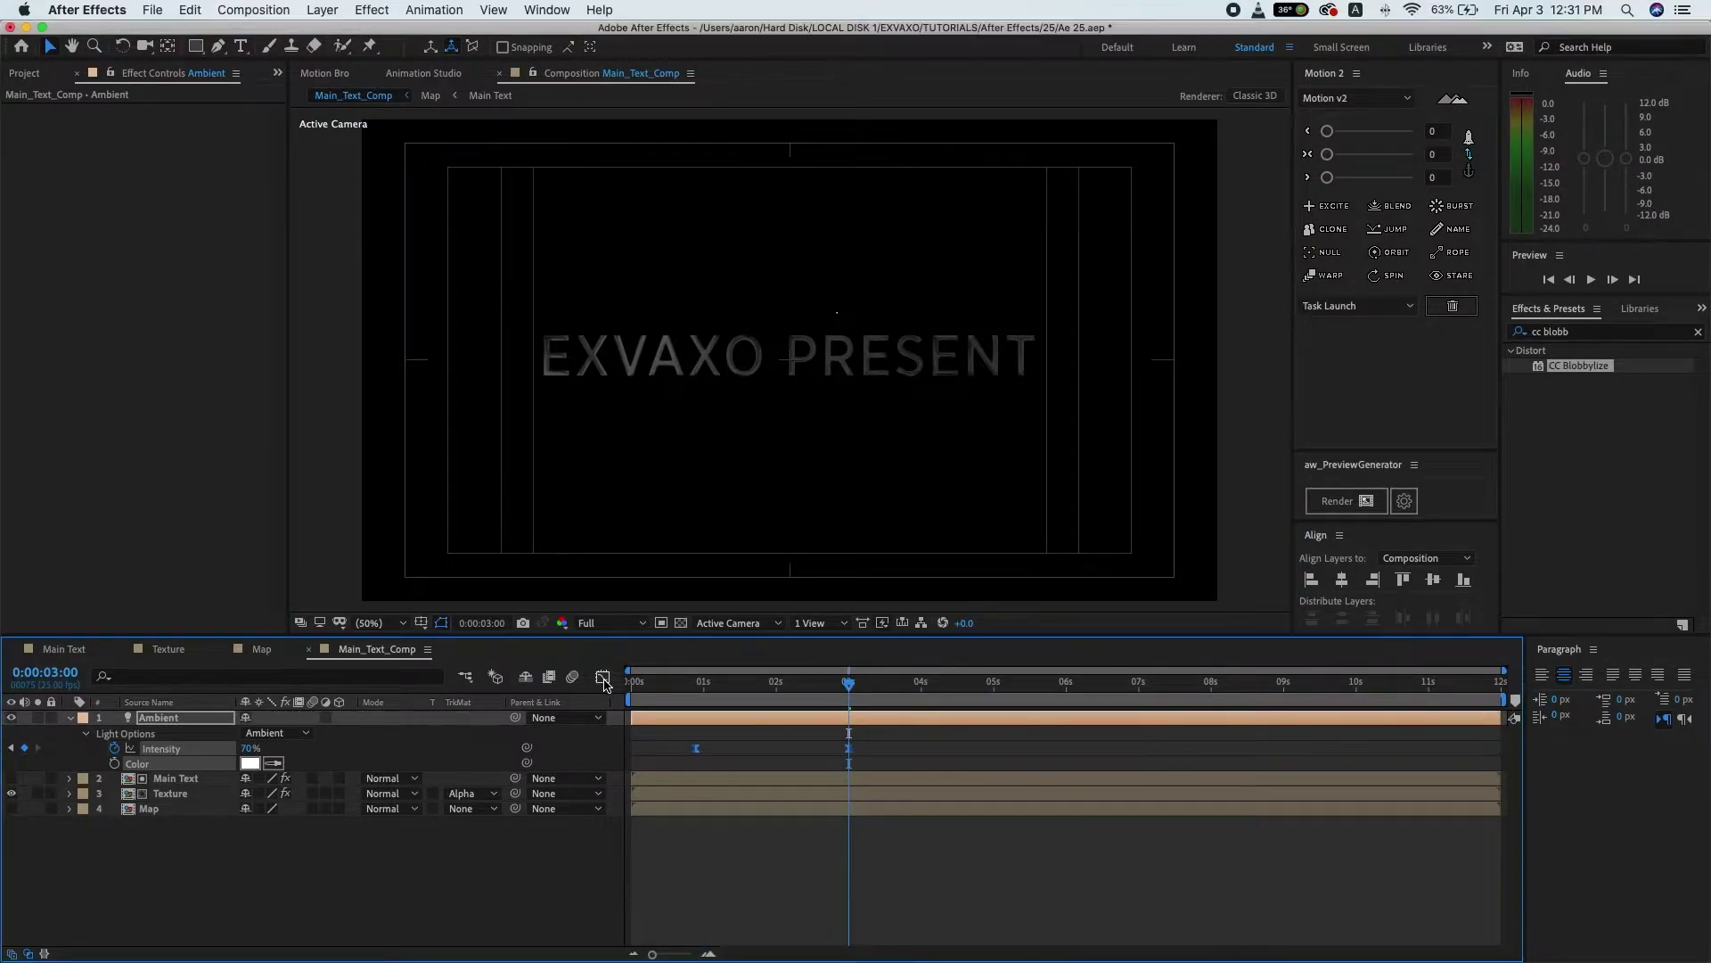
pyautogui.click(604, 679)
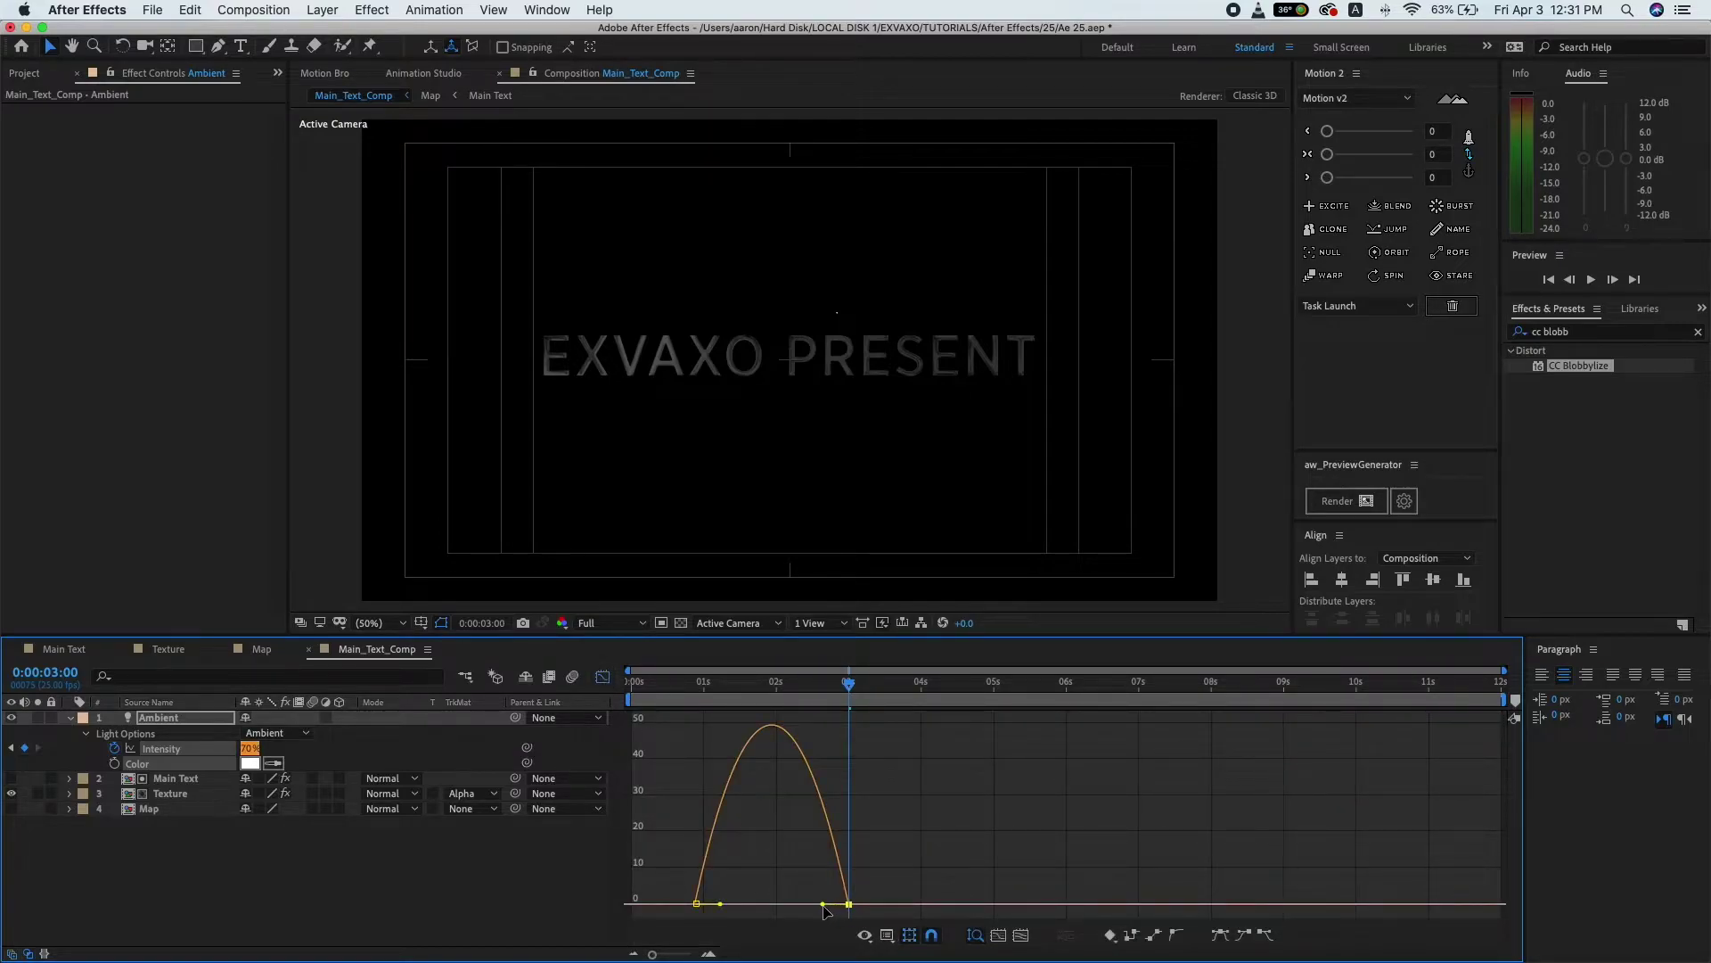
pyautogui.moveTo(823, 905); pyautogui.dragTo(772, 906)
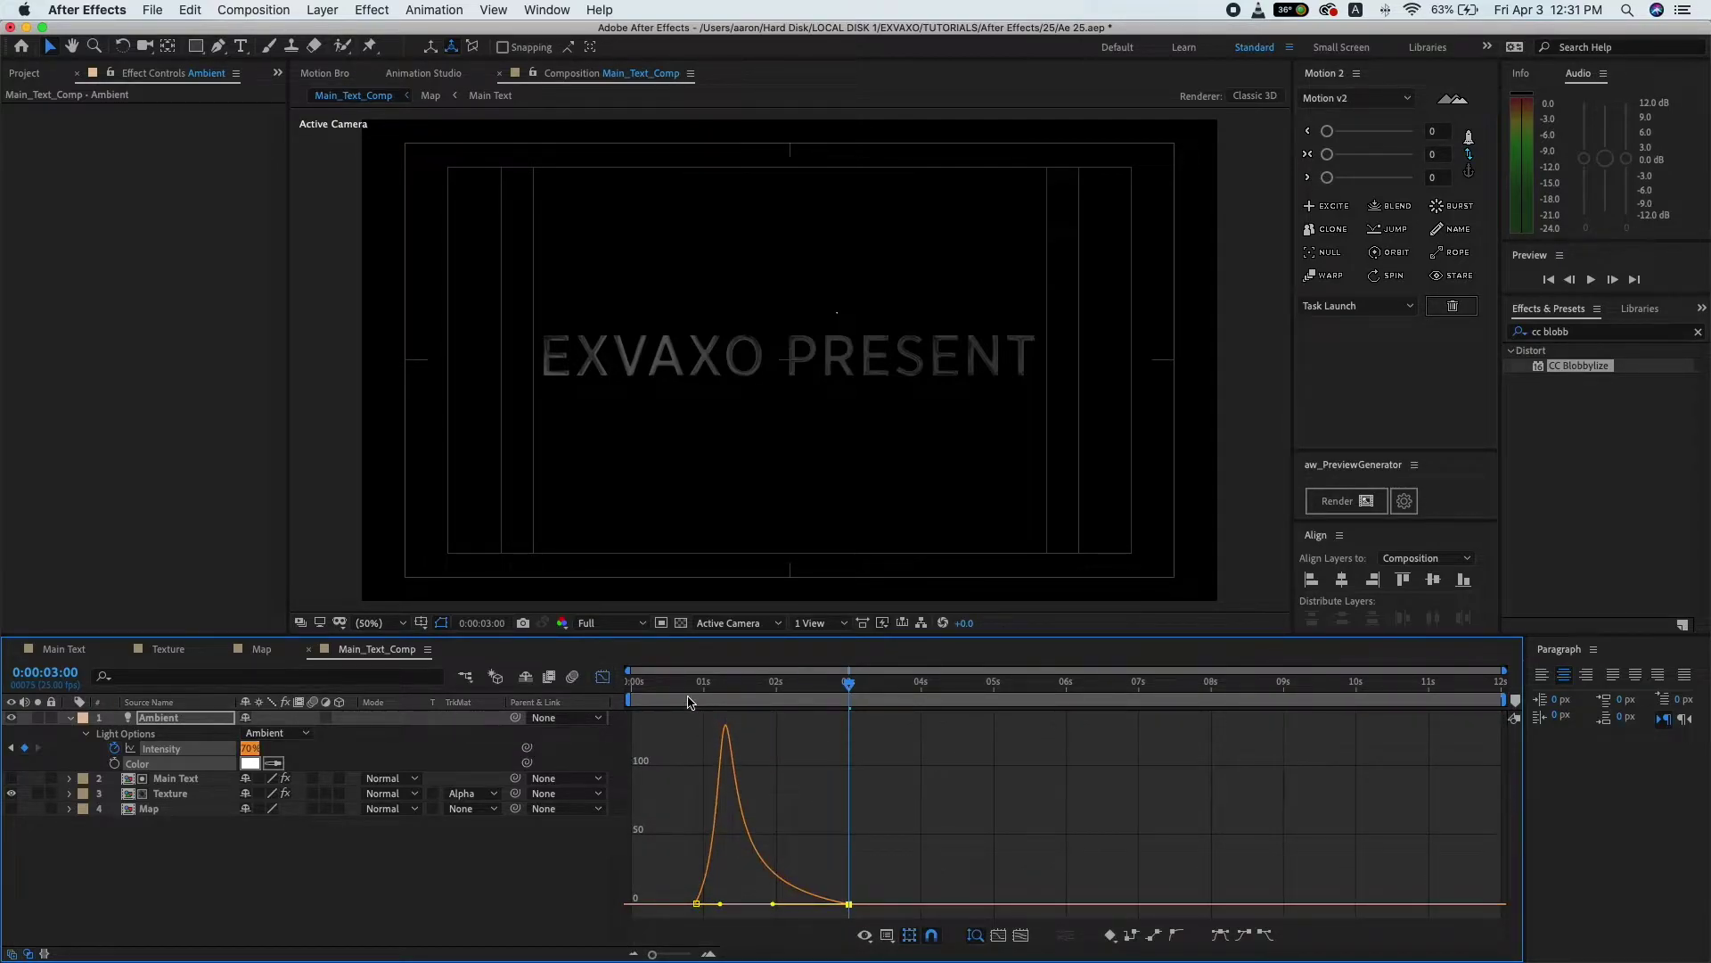
# - Preview the fade from 0:20 at Third resolution, then restore layer bars and Full resolution
pyautogui.click(688, 702)
pyautogui.click(612, 622)
pyautogui.click(620, 701)
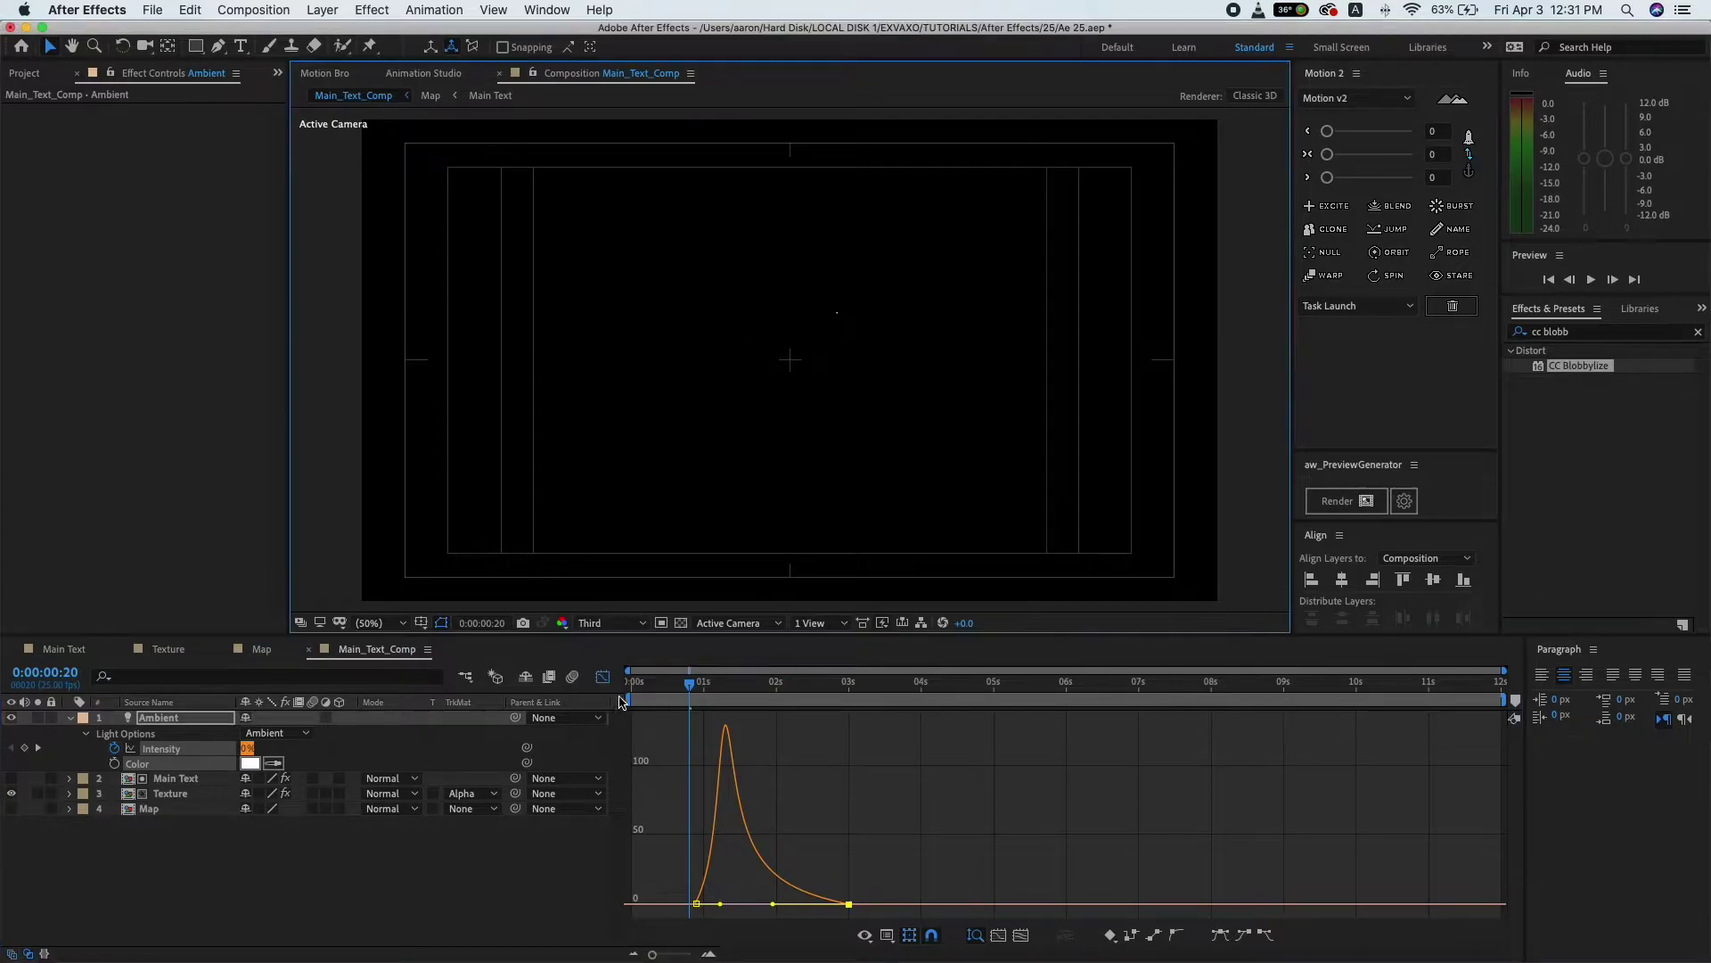
pyautogui.press('space')
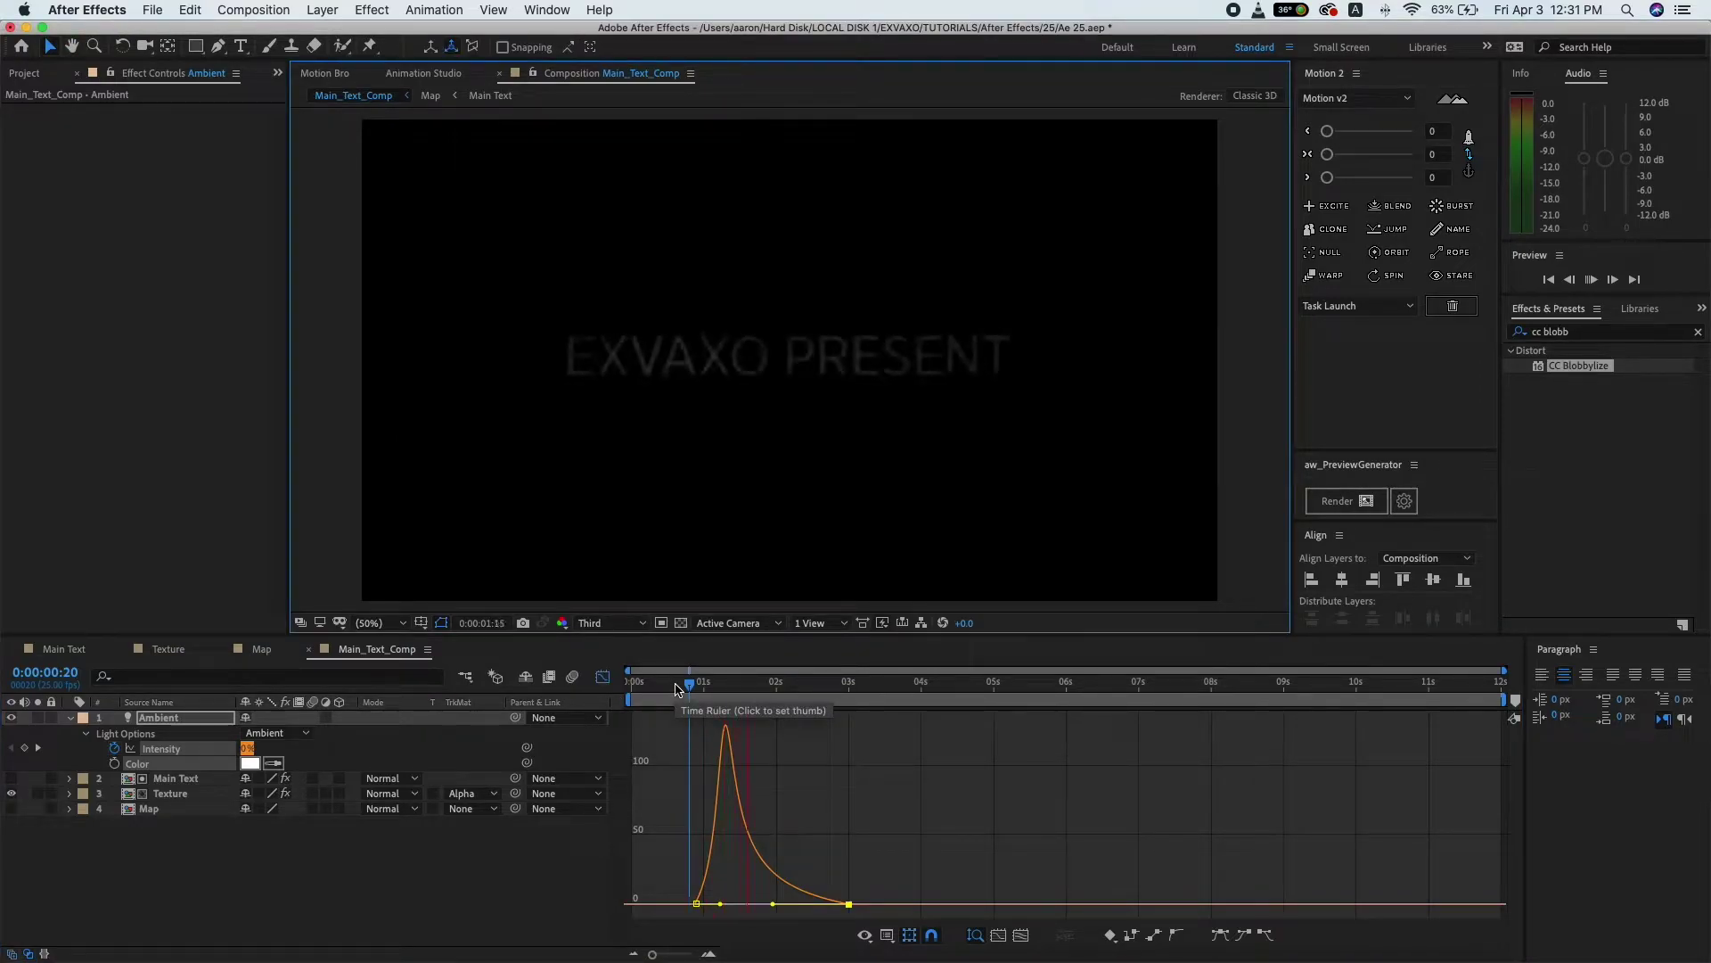
pyautogui.press('space')
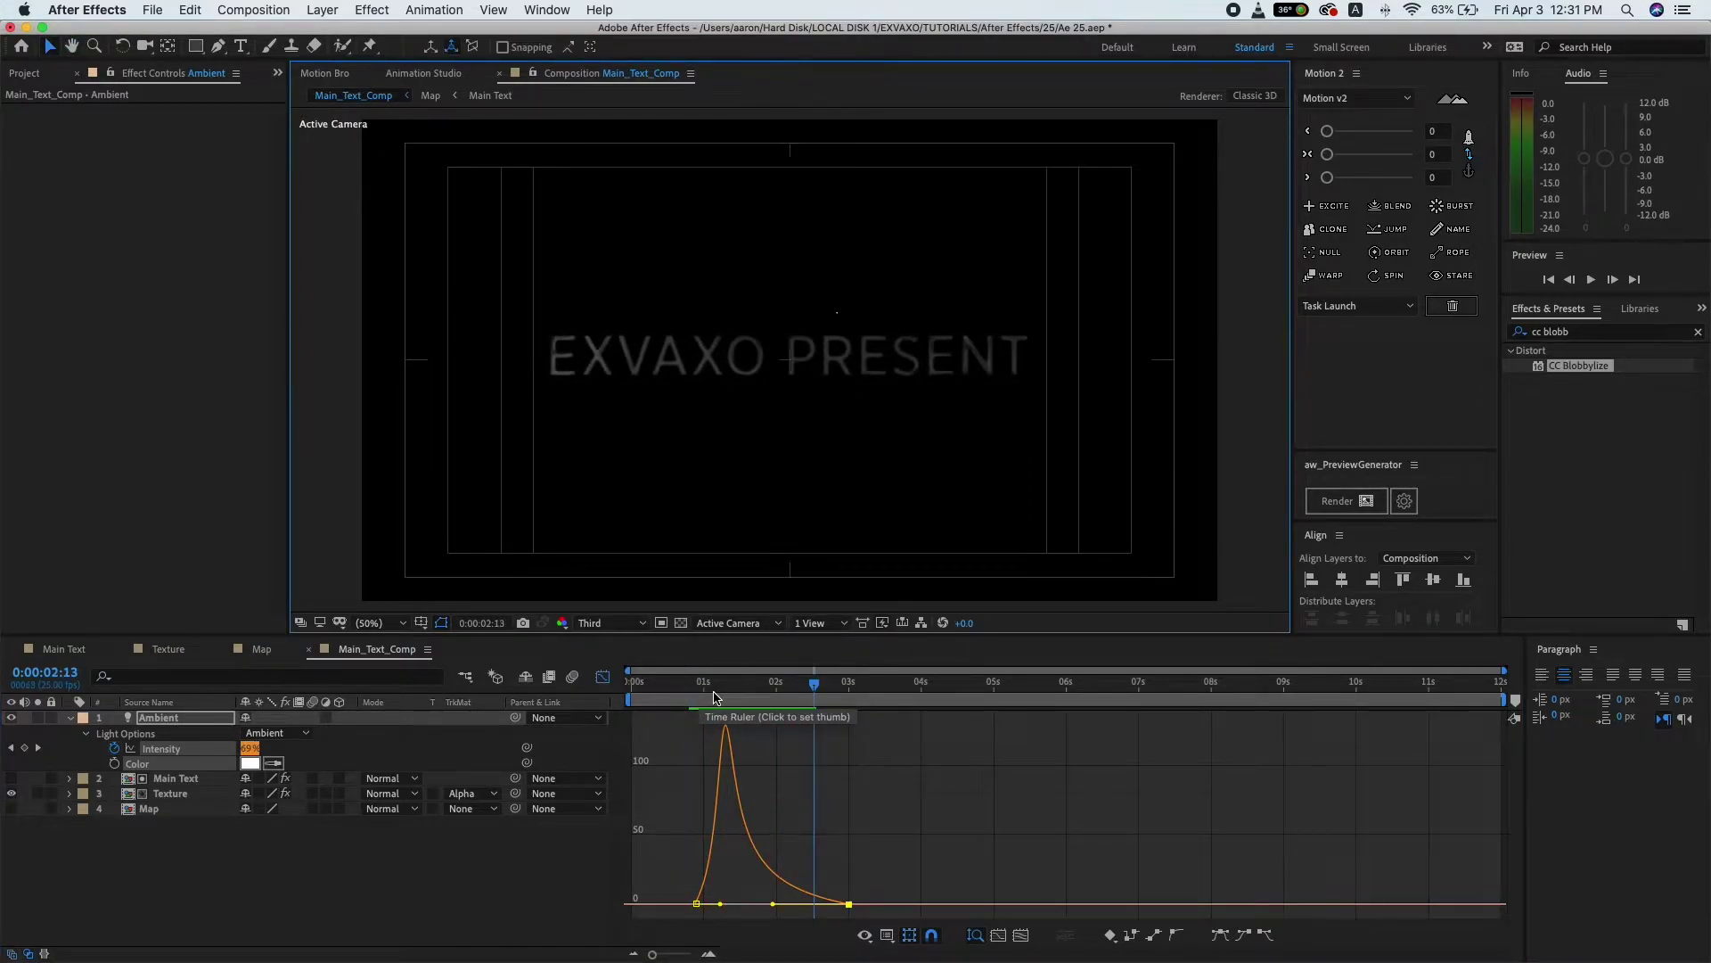
pyautogui.click(604, 678)
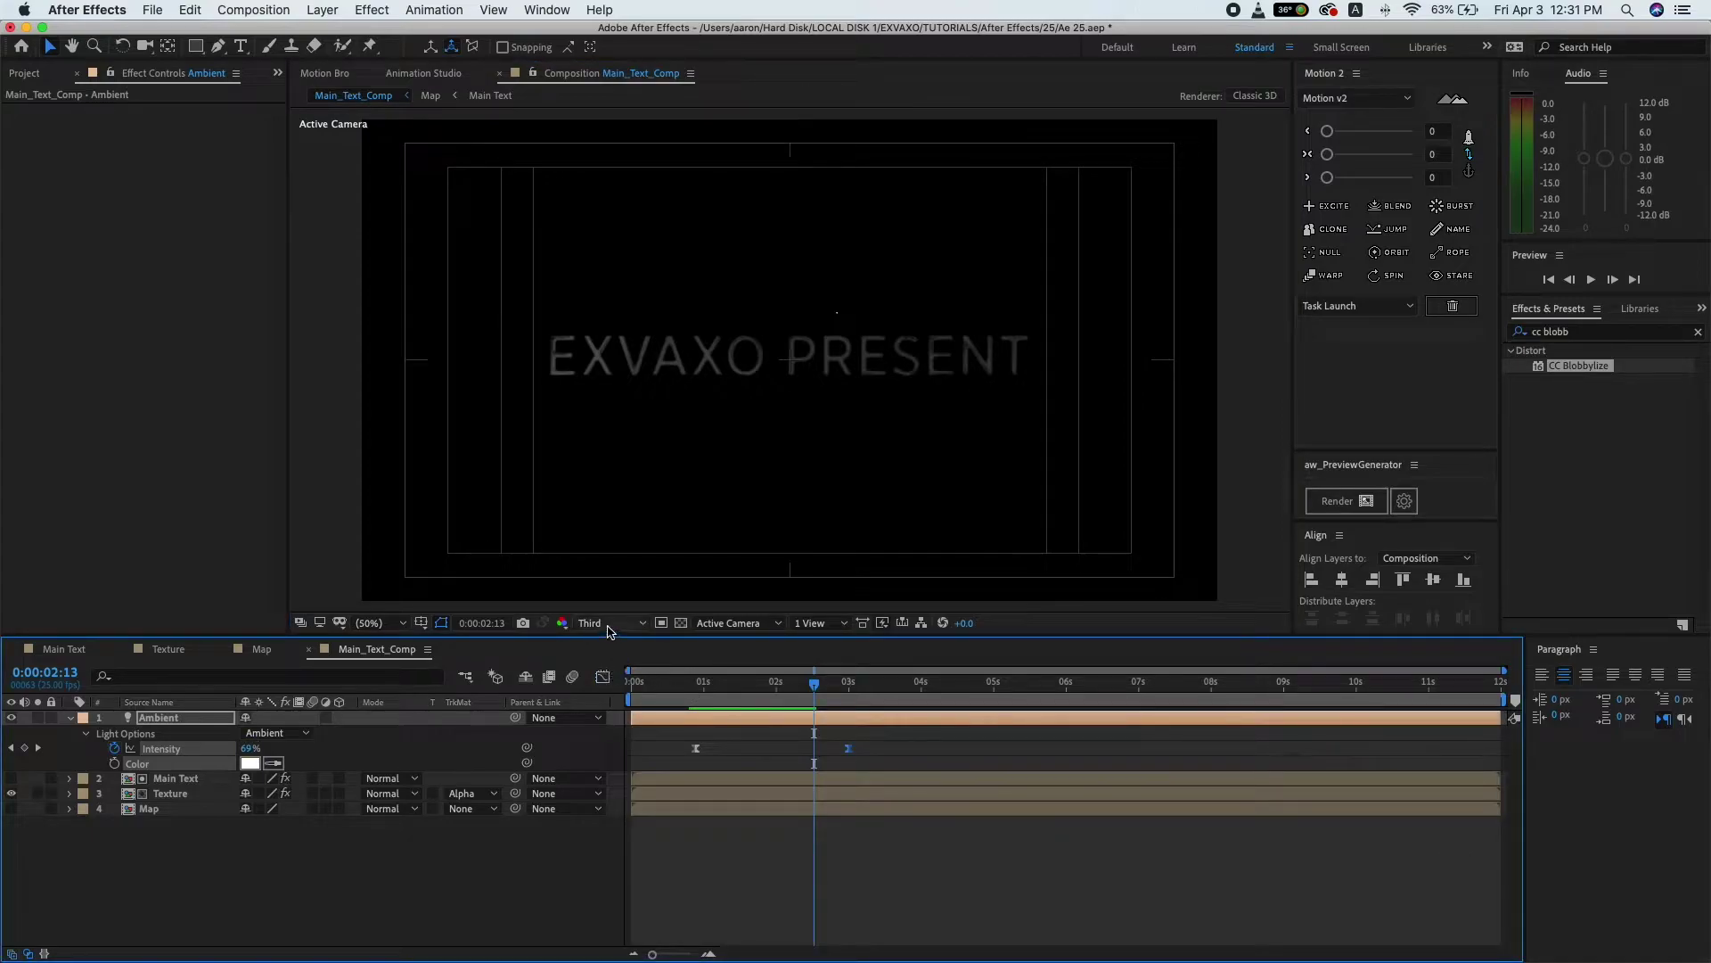
pyautogui.click(612, 622)
pyautogui.click(606, 669)
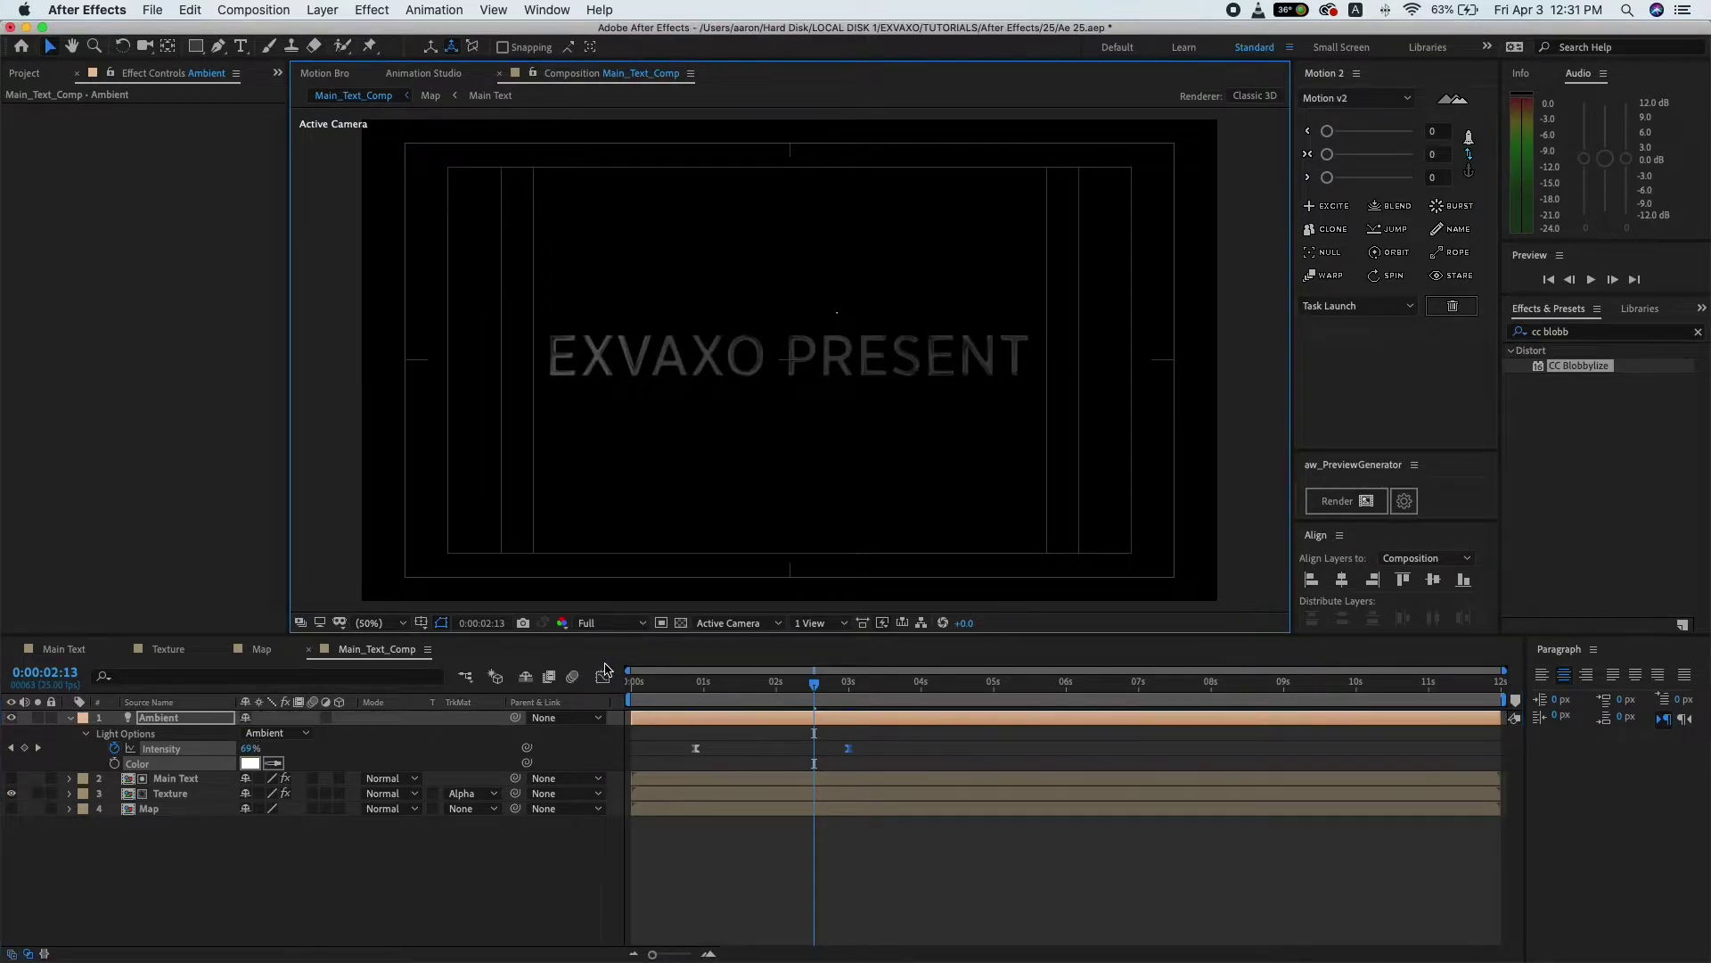
pyautogui.click(259, 872)
# - Add a new Point light named Color with Intensity 1330%
pyautogui.rightClick(257, 871)
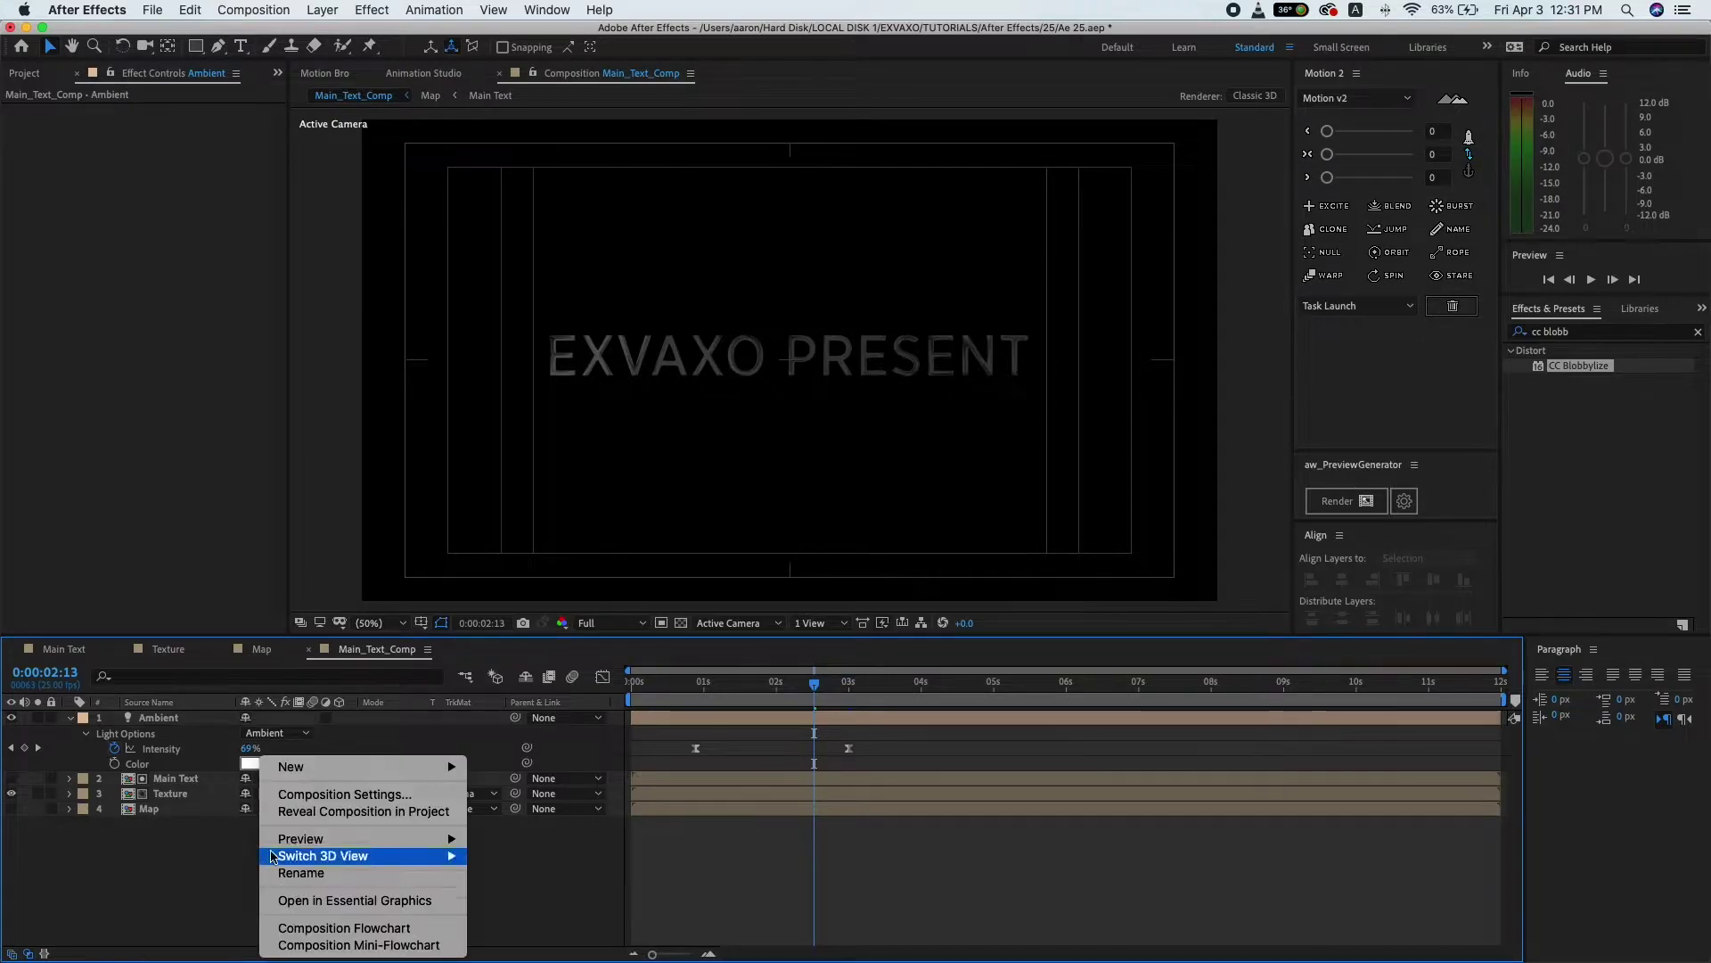
pyautogui.moveTo(314, 774)
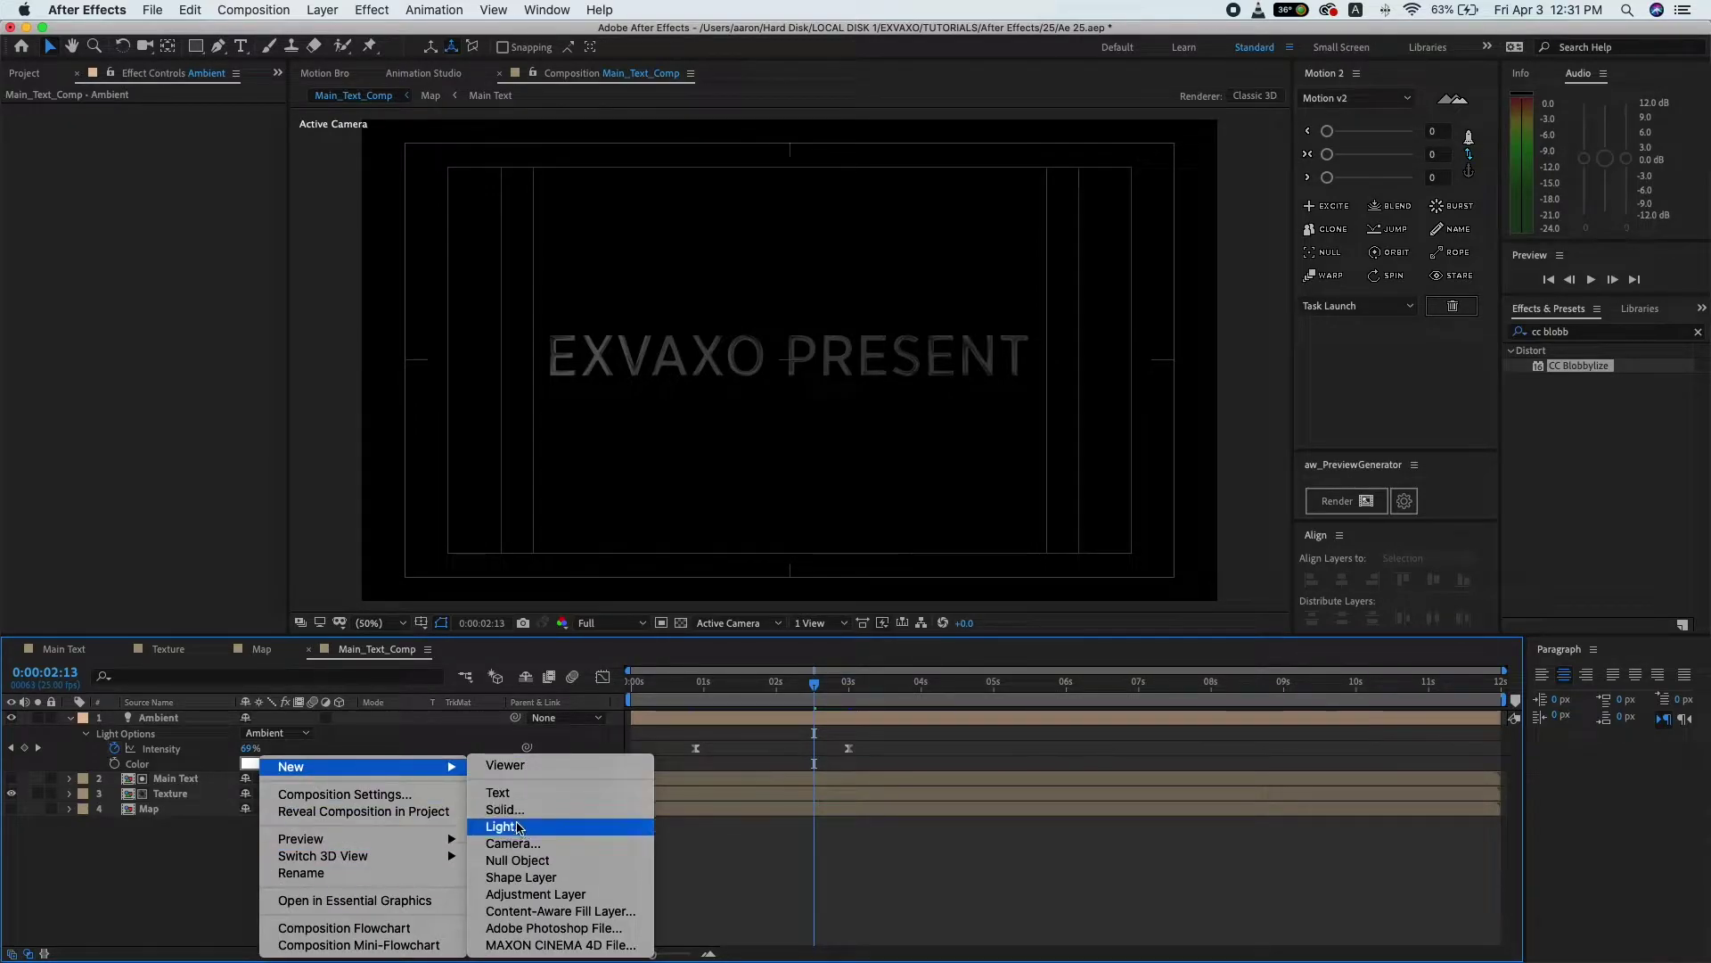
pyautogui.click(519, 828)
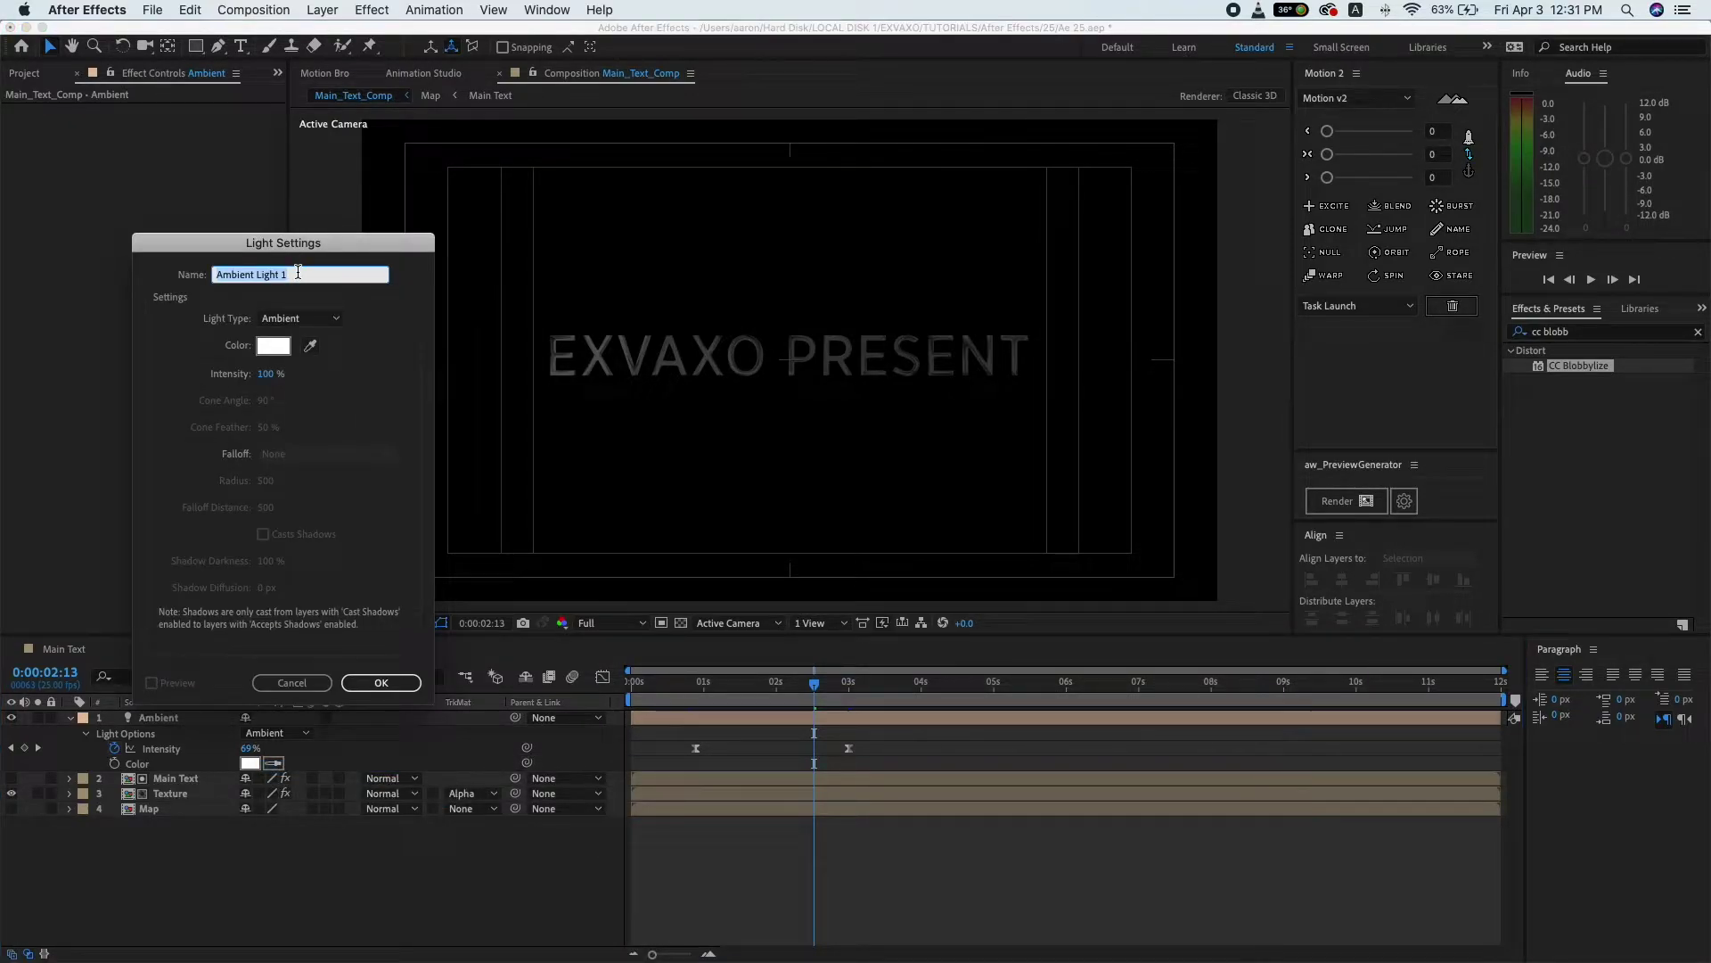
pyautogui.write('Colo')
pyautogui.write('r')
pyautogui.click(300, 318)
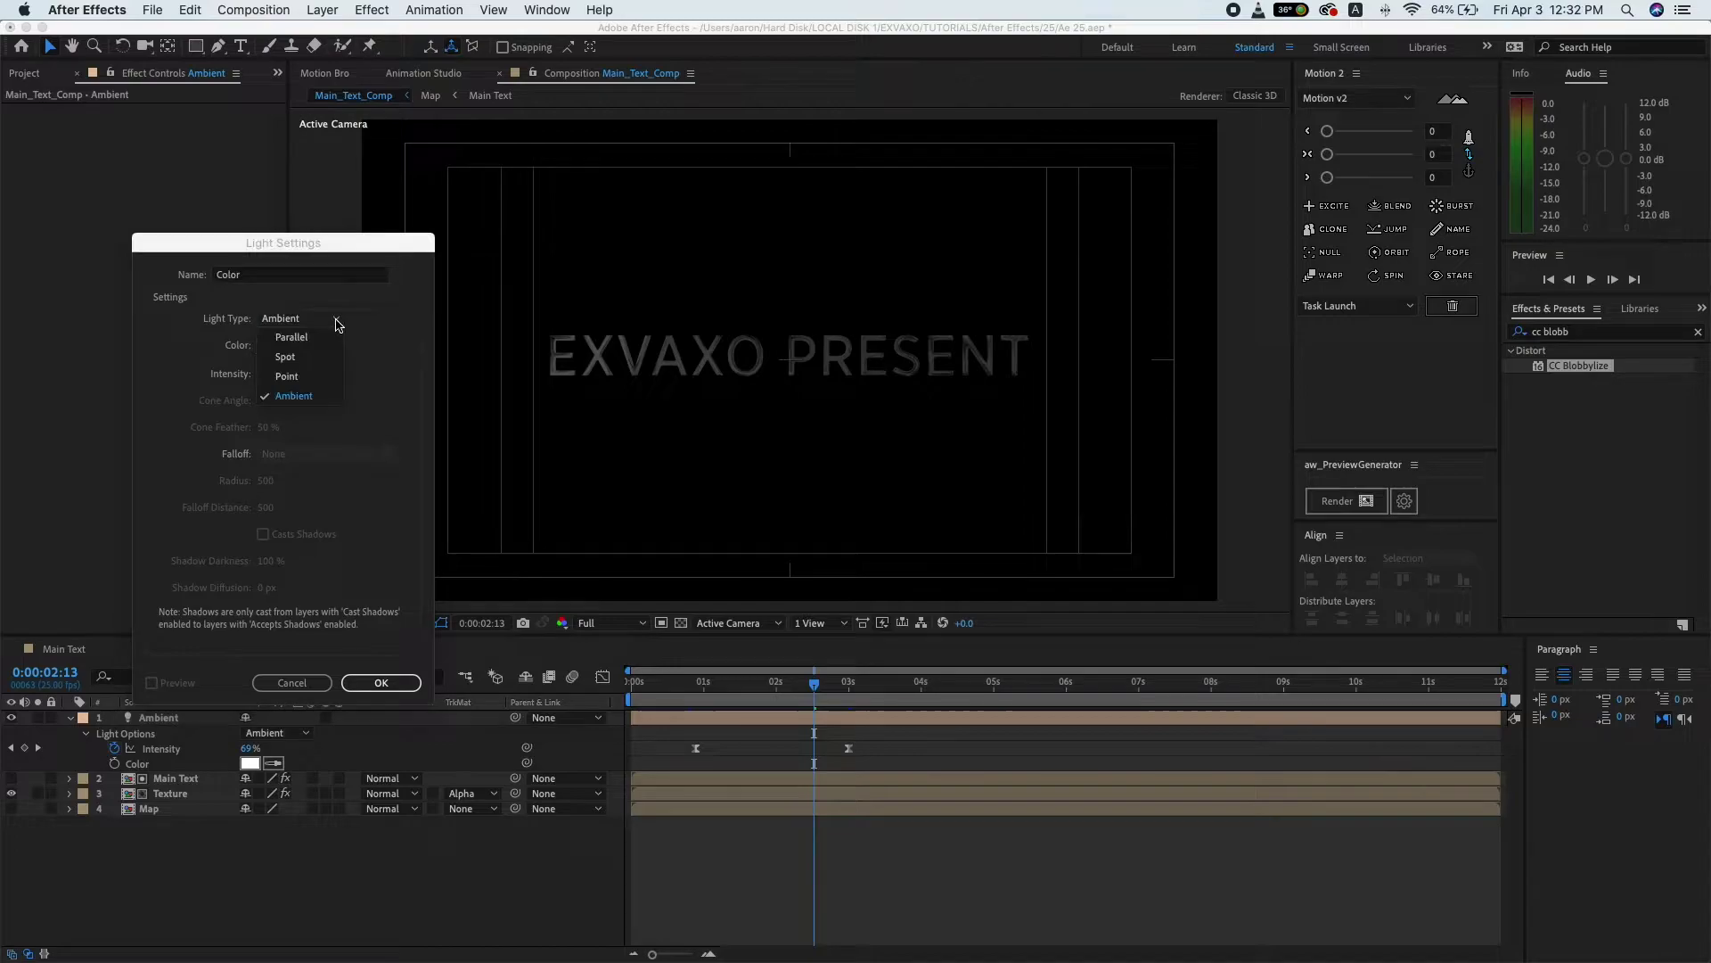
pyautogui.click(305, 374)
pyautogui.click(266, 374)
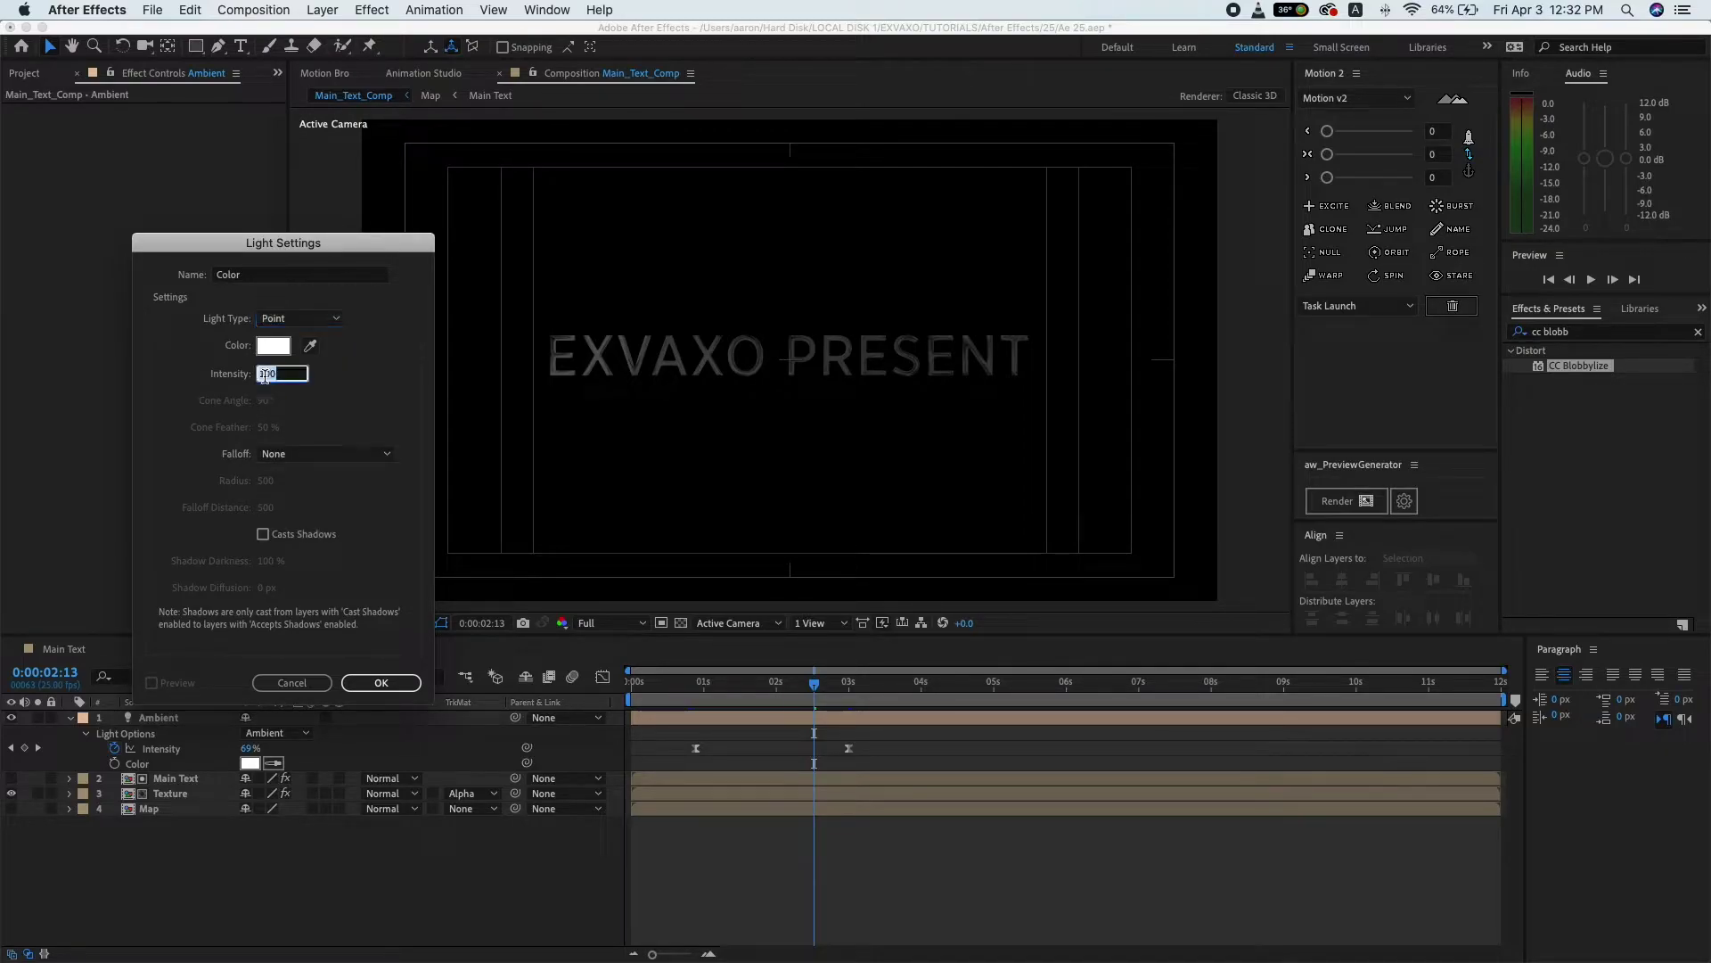
pyautogui.write('133')
pyautogui.click(359, 396)
# - Give the Color light blue colour 0D7CCB and Smooth falloff, then create it
pyautogui.click(273, 346)
pyautogui.click(407, 336)
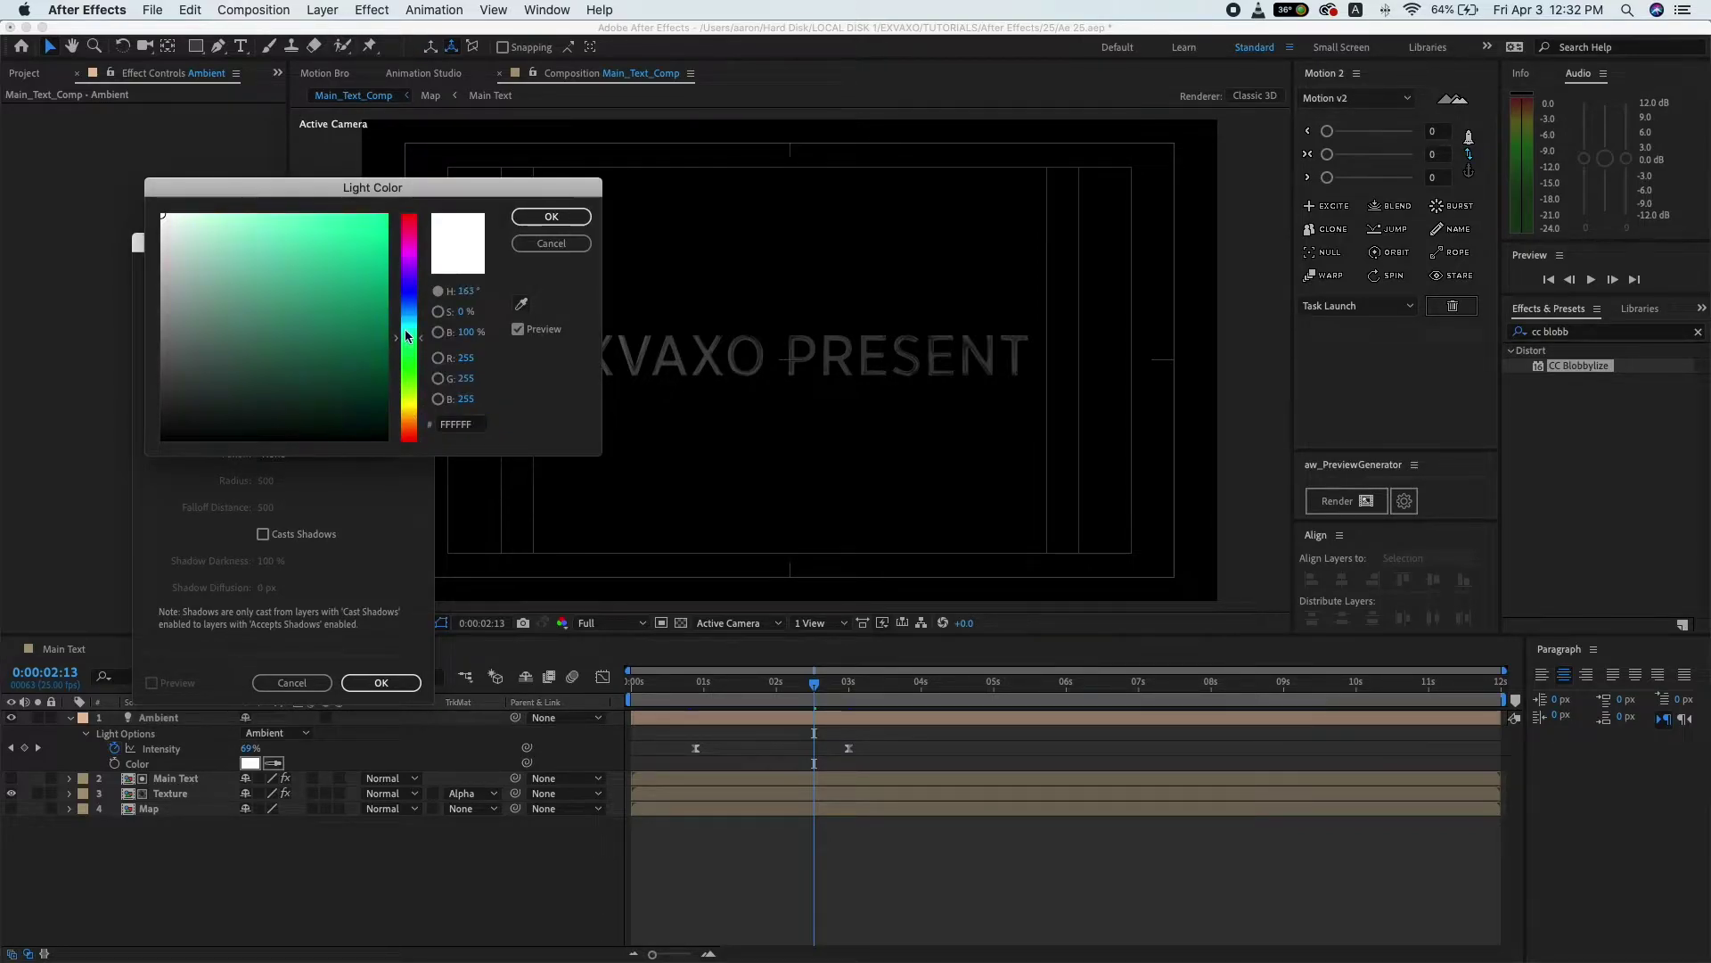
pyautogui.moveTo(406, 336); pyautogui.dragTo(407, 317)
pyautogui.moveTo(383, 219)
pyautogui.mouseDown()
pyautogui.moveTo(399, 194)
pyautogui.moveTo(374, 260)
pyautogui.mouseUp()
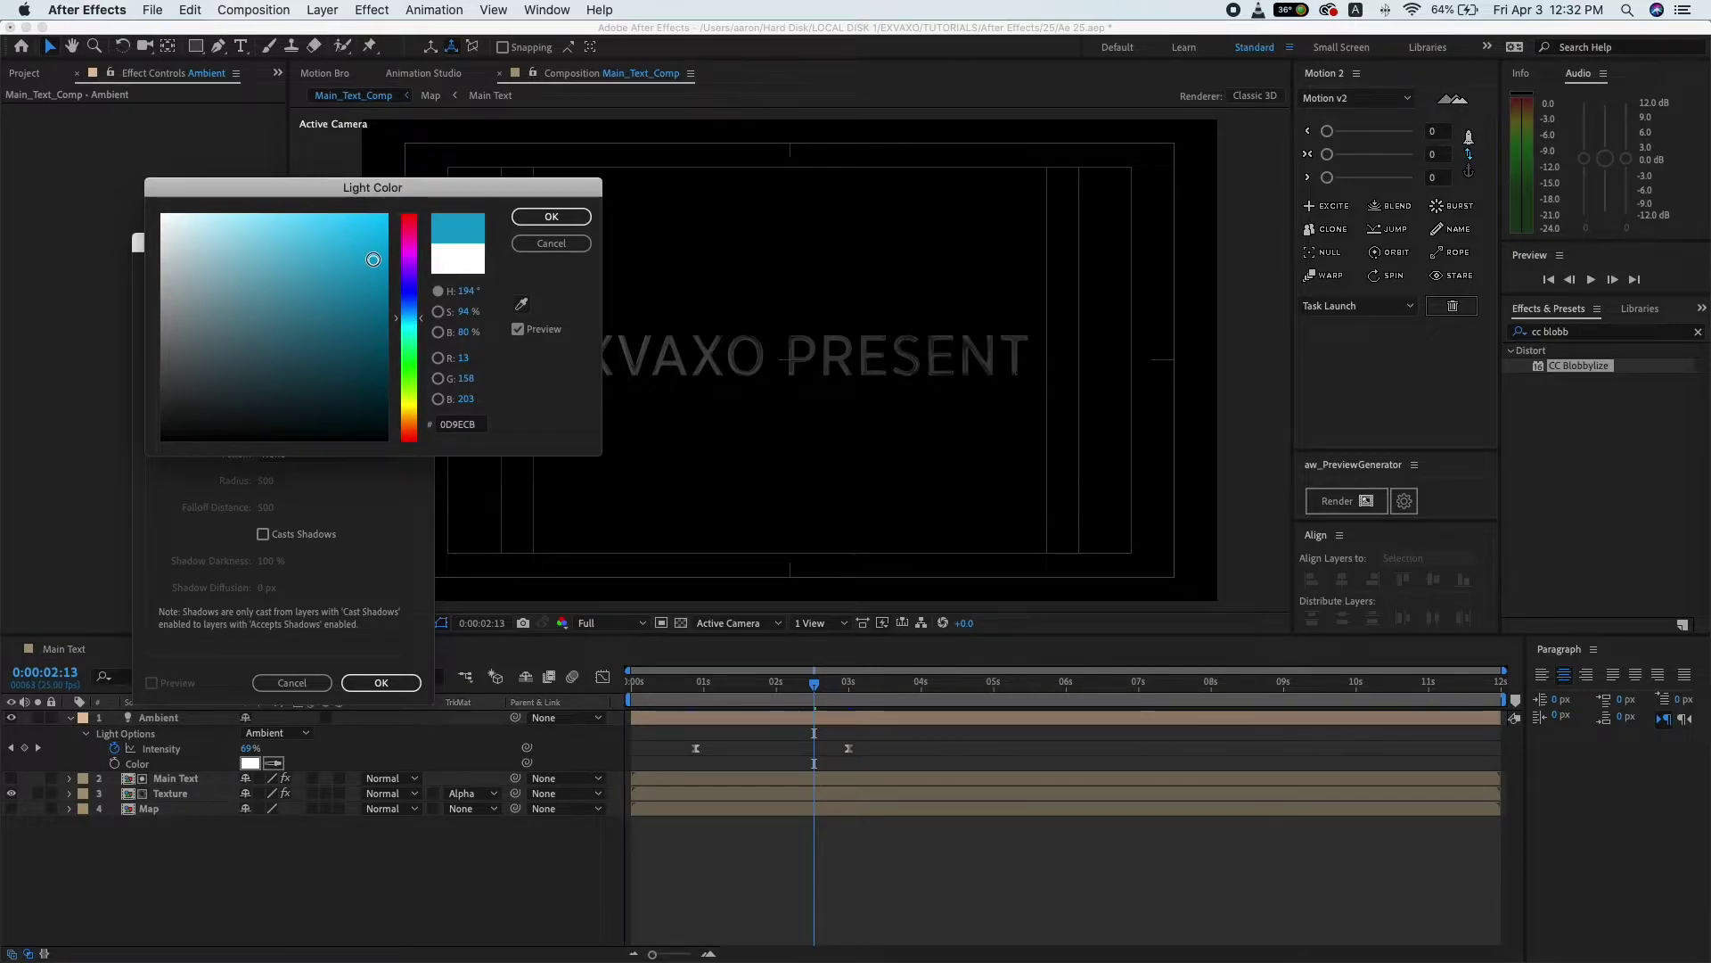
pyautogui.moveTo(418, 328); pyautogui.dragTo(418, 318)
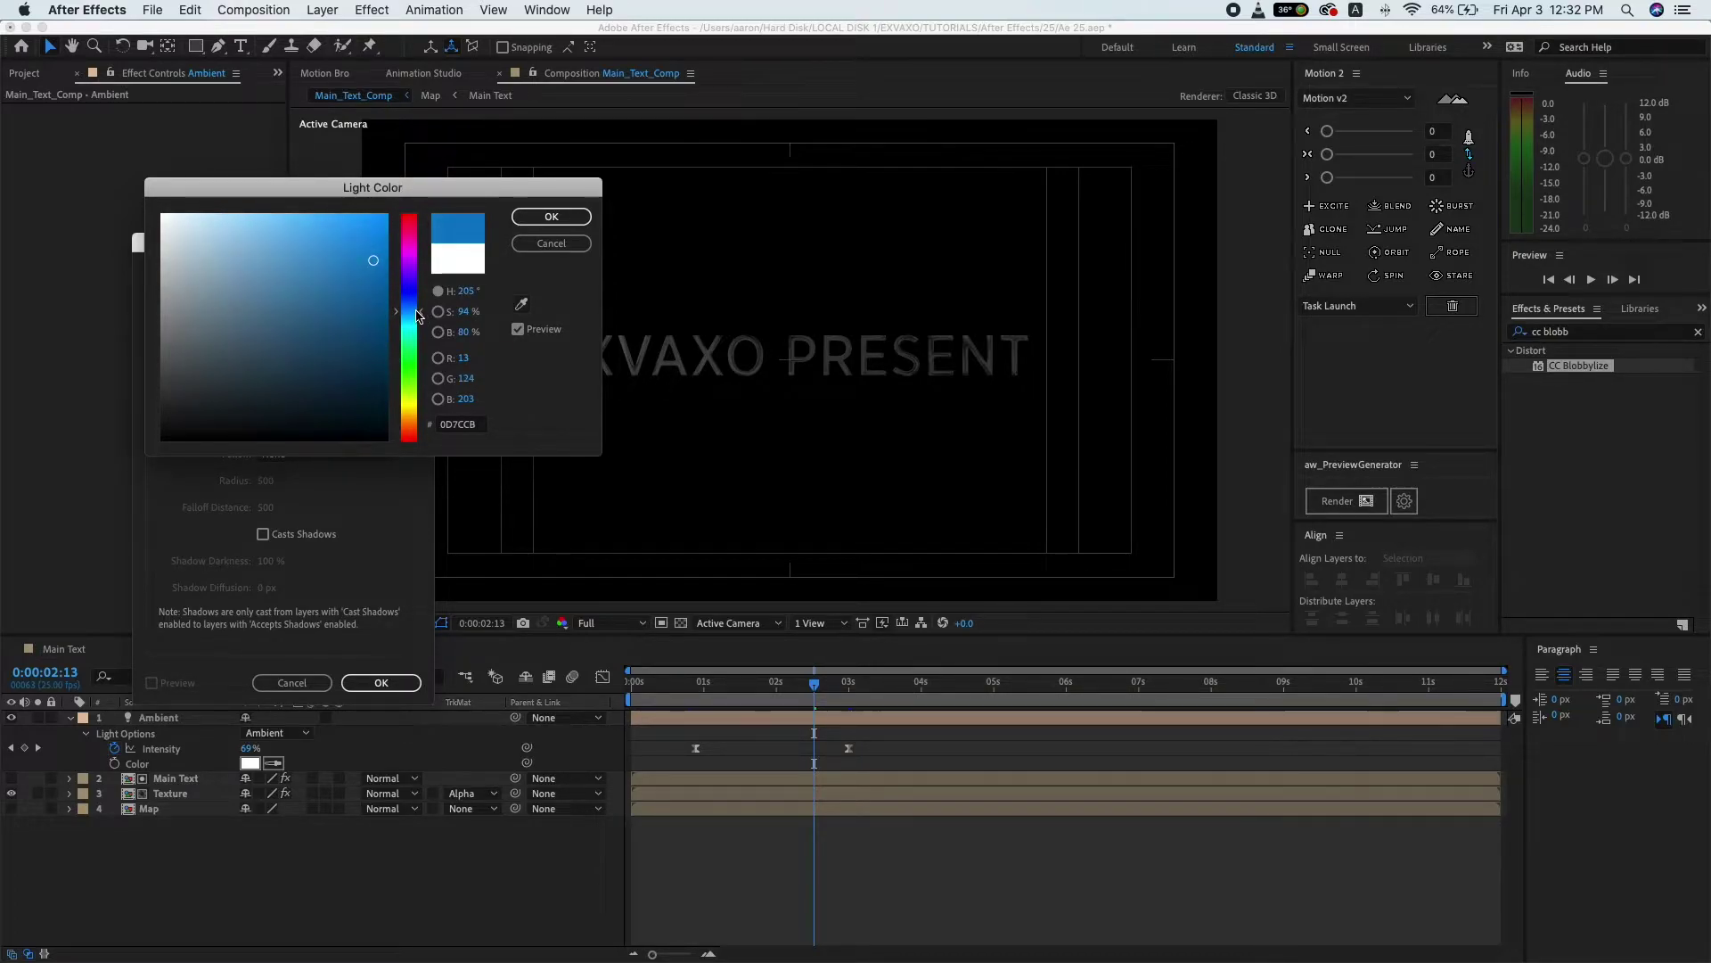
pyautogui.click(545, 218)
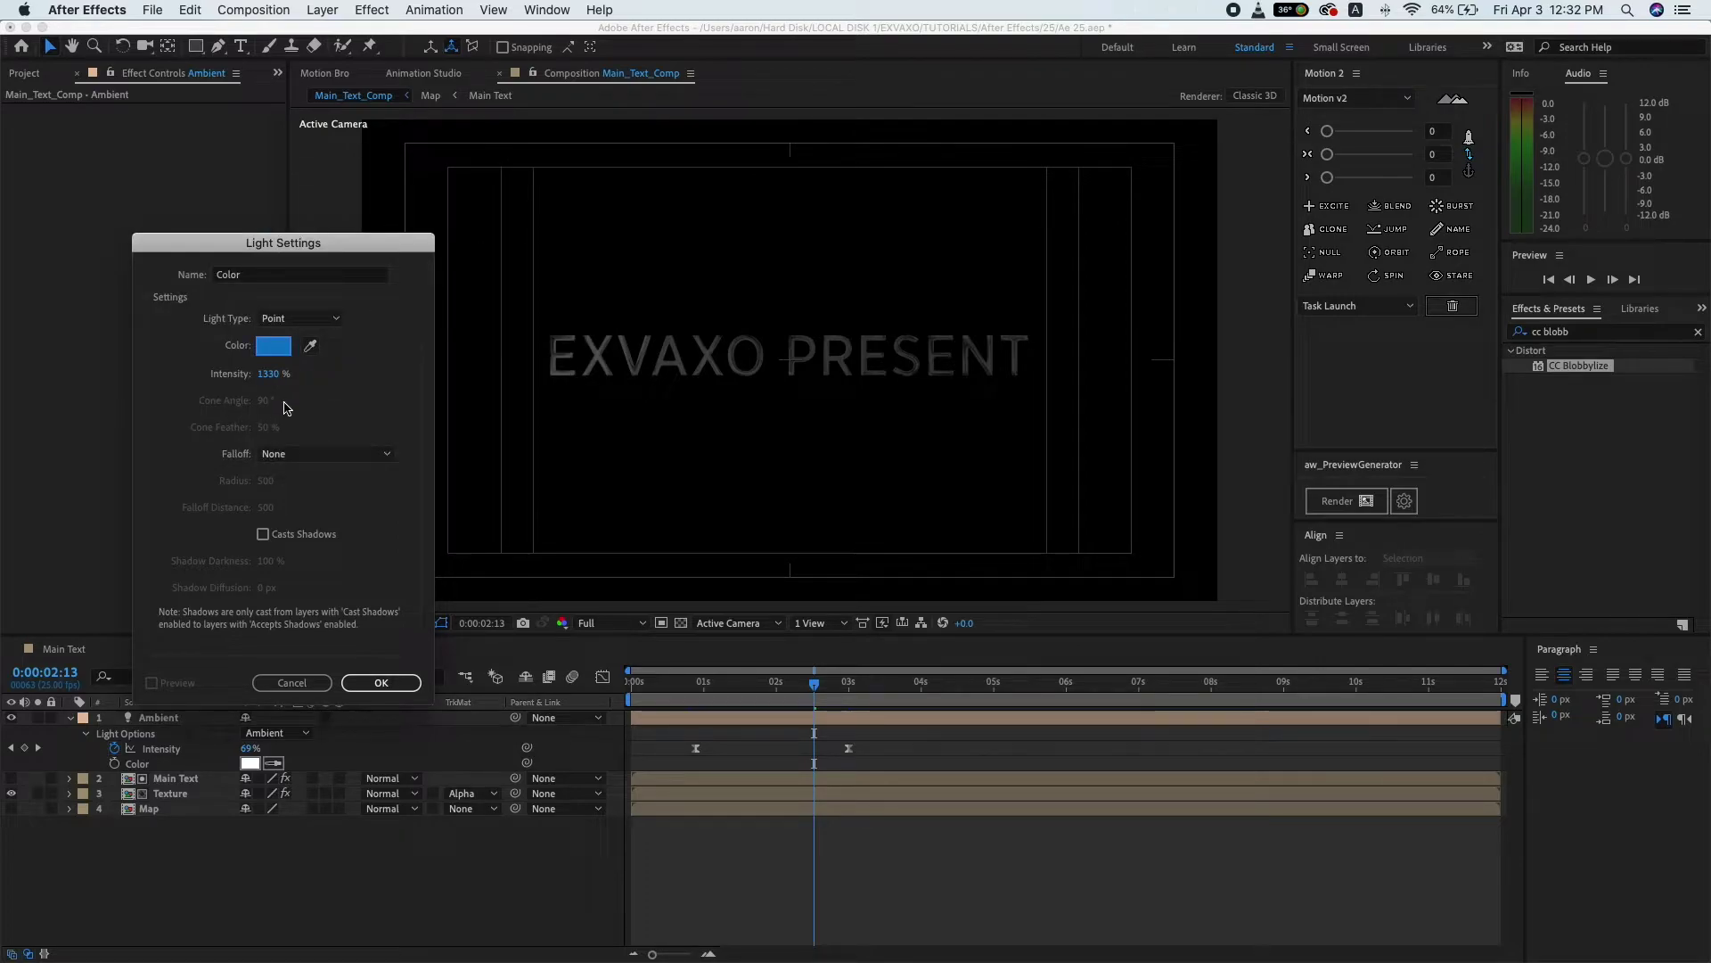
pyautogui.click(326, 453)
pyautogui.click(326, 482)
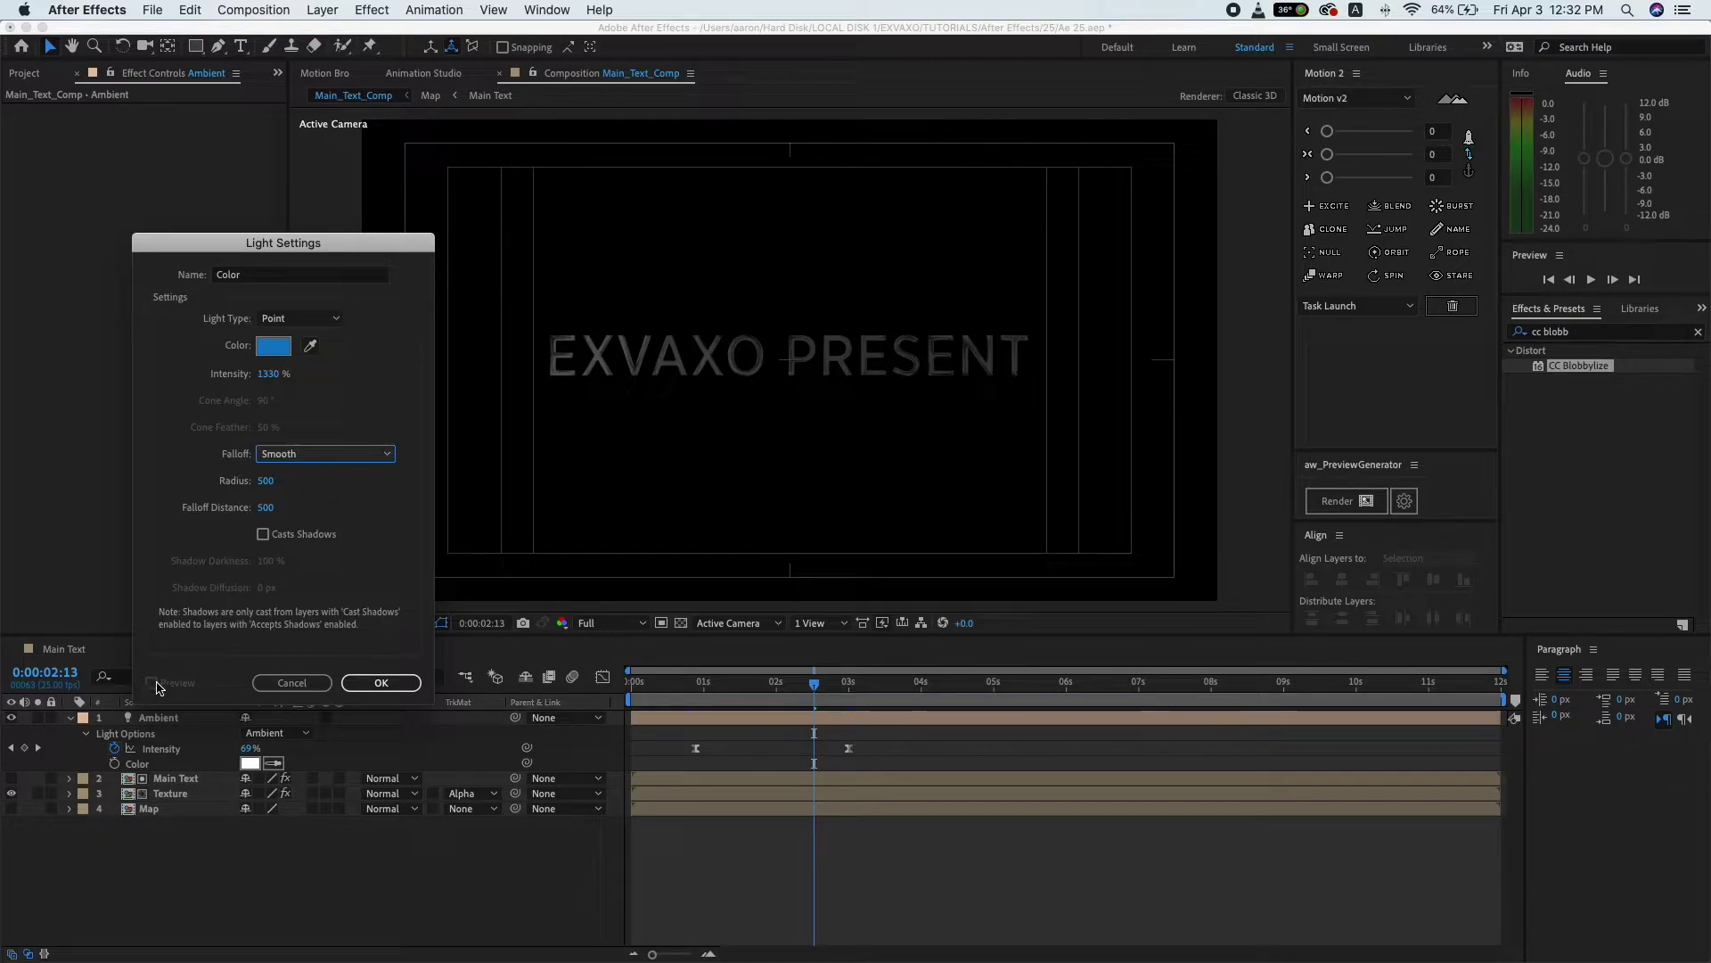
pyautogui.click(385, 683)
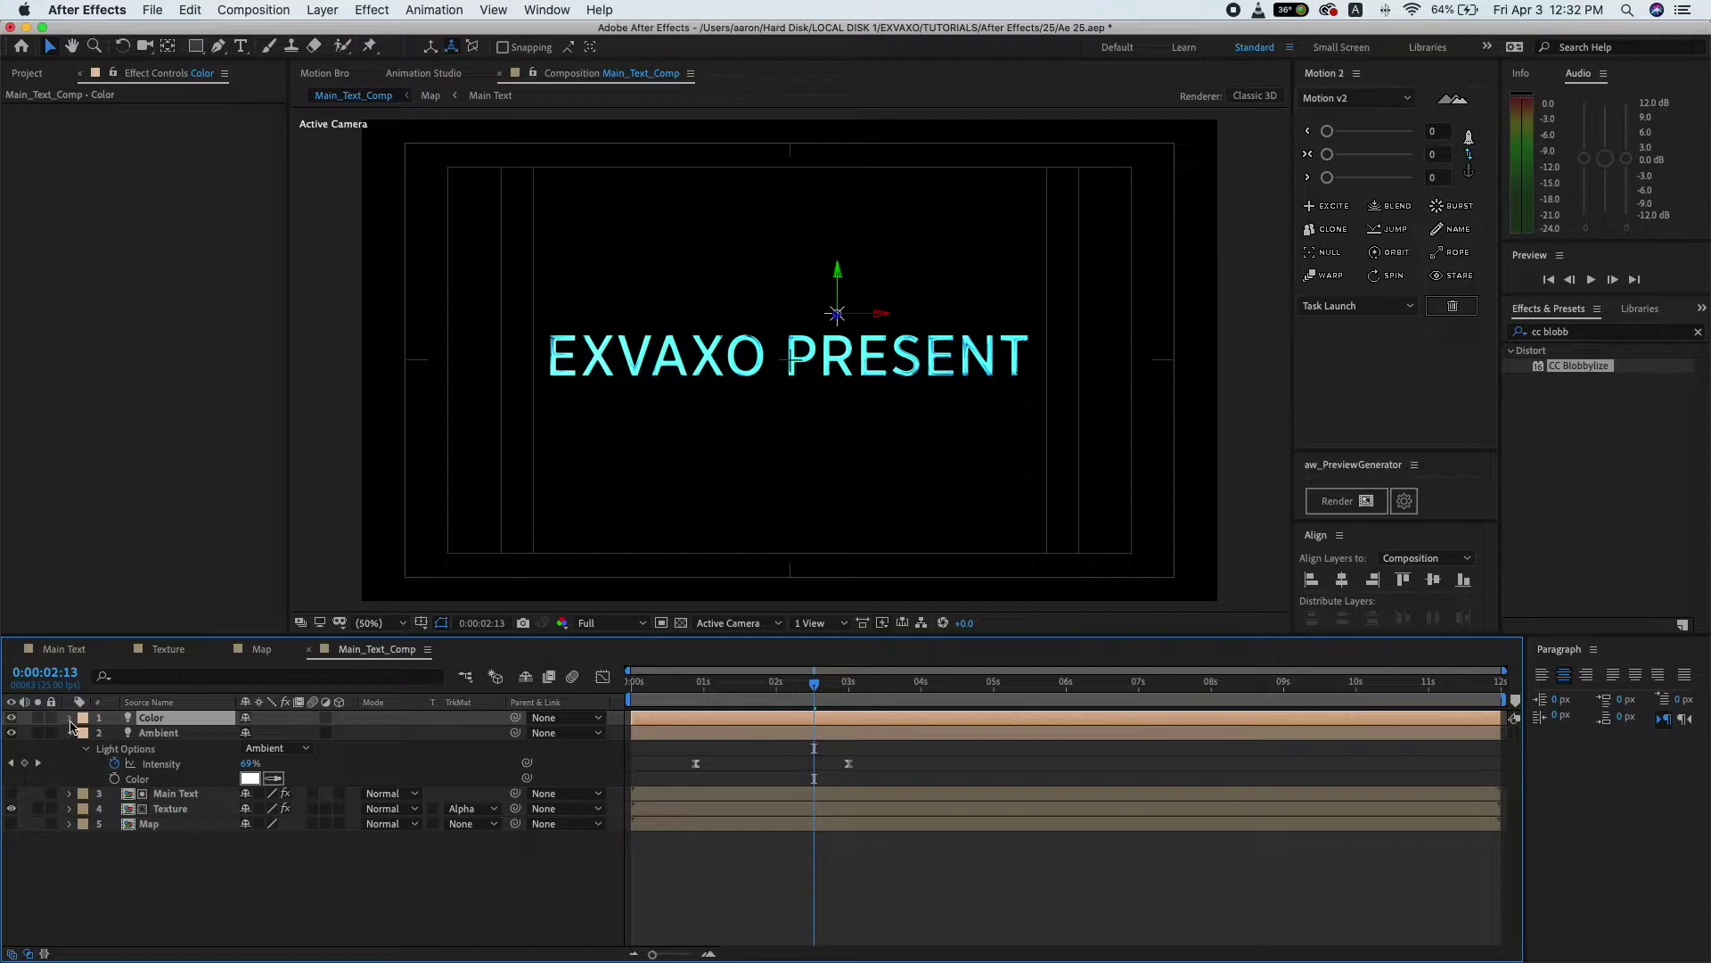
# - Reveal the Color light's Light Options and change its colour to a lighter blue, 4084E0
pyautogui.click(155, 723)
pyautogui.click(72, 734)
pyautogui.click(69, 717)
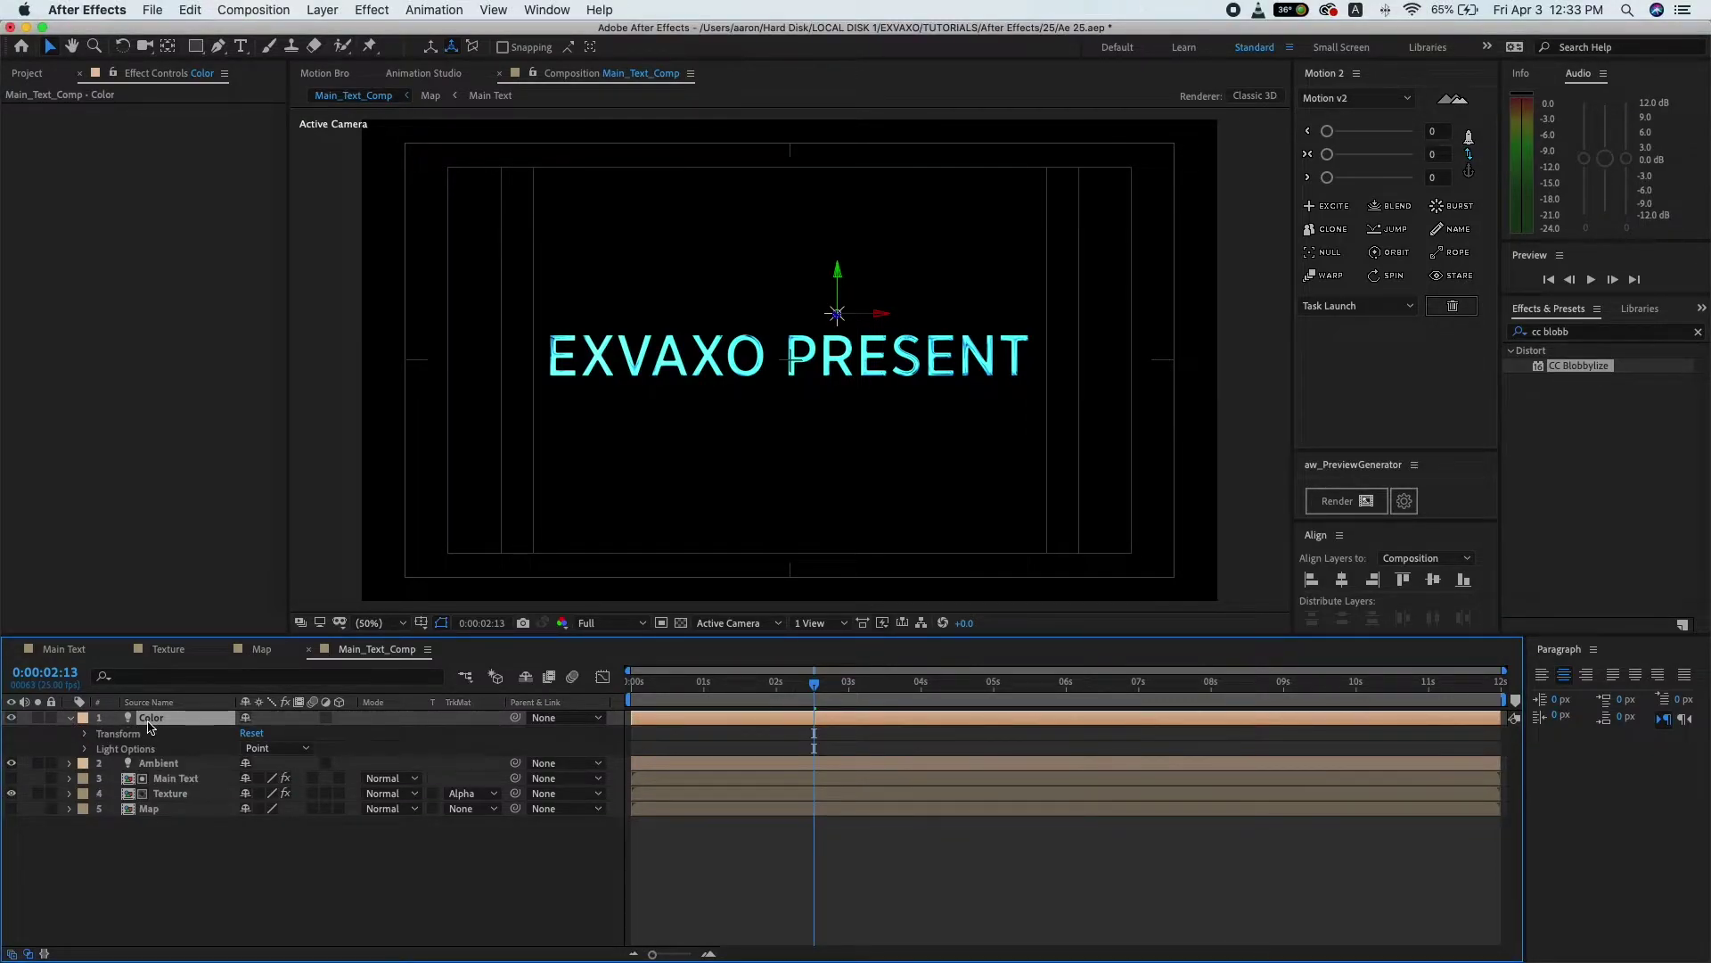
pyautogui.click(84, 734)
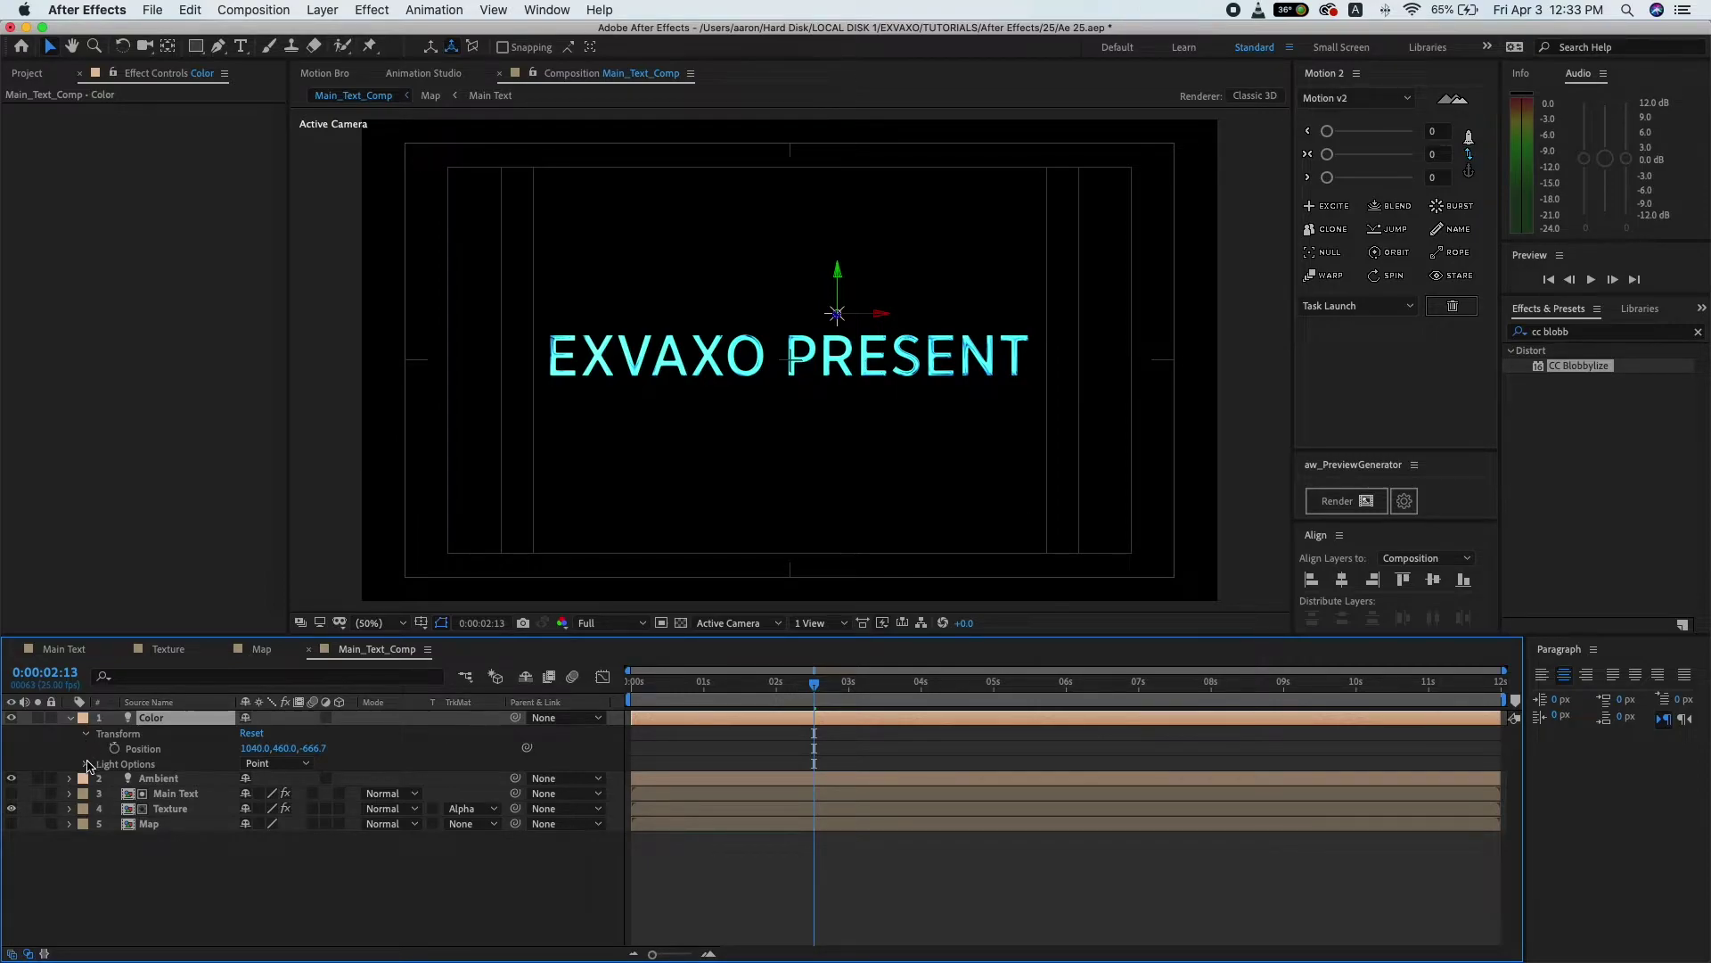
pyautogui.click(86, 763)
pyautogui.scroll(-1, 87, 769)
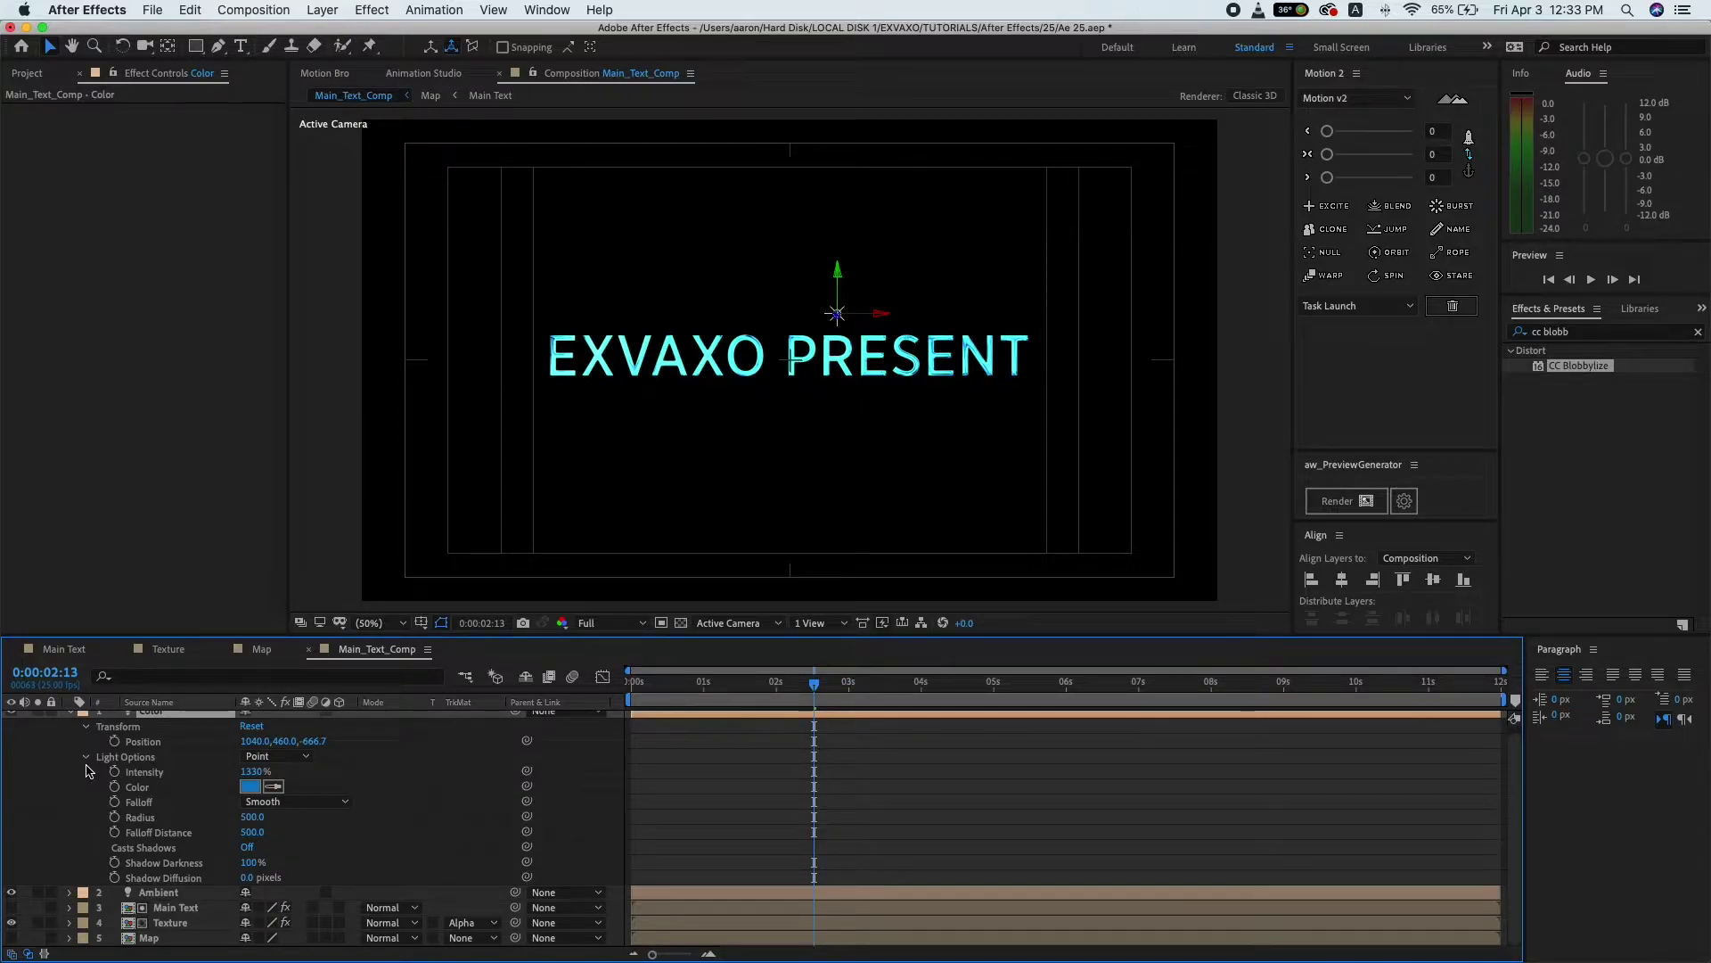
pyautogui.moveTo(701, 697); pyautogui.dragTo(600, 704)
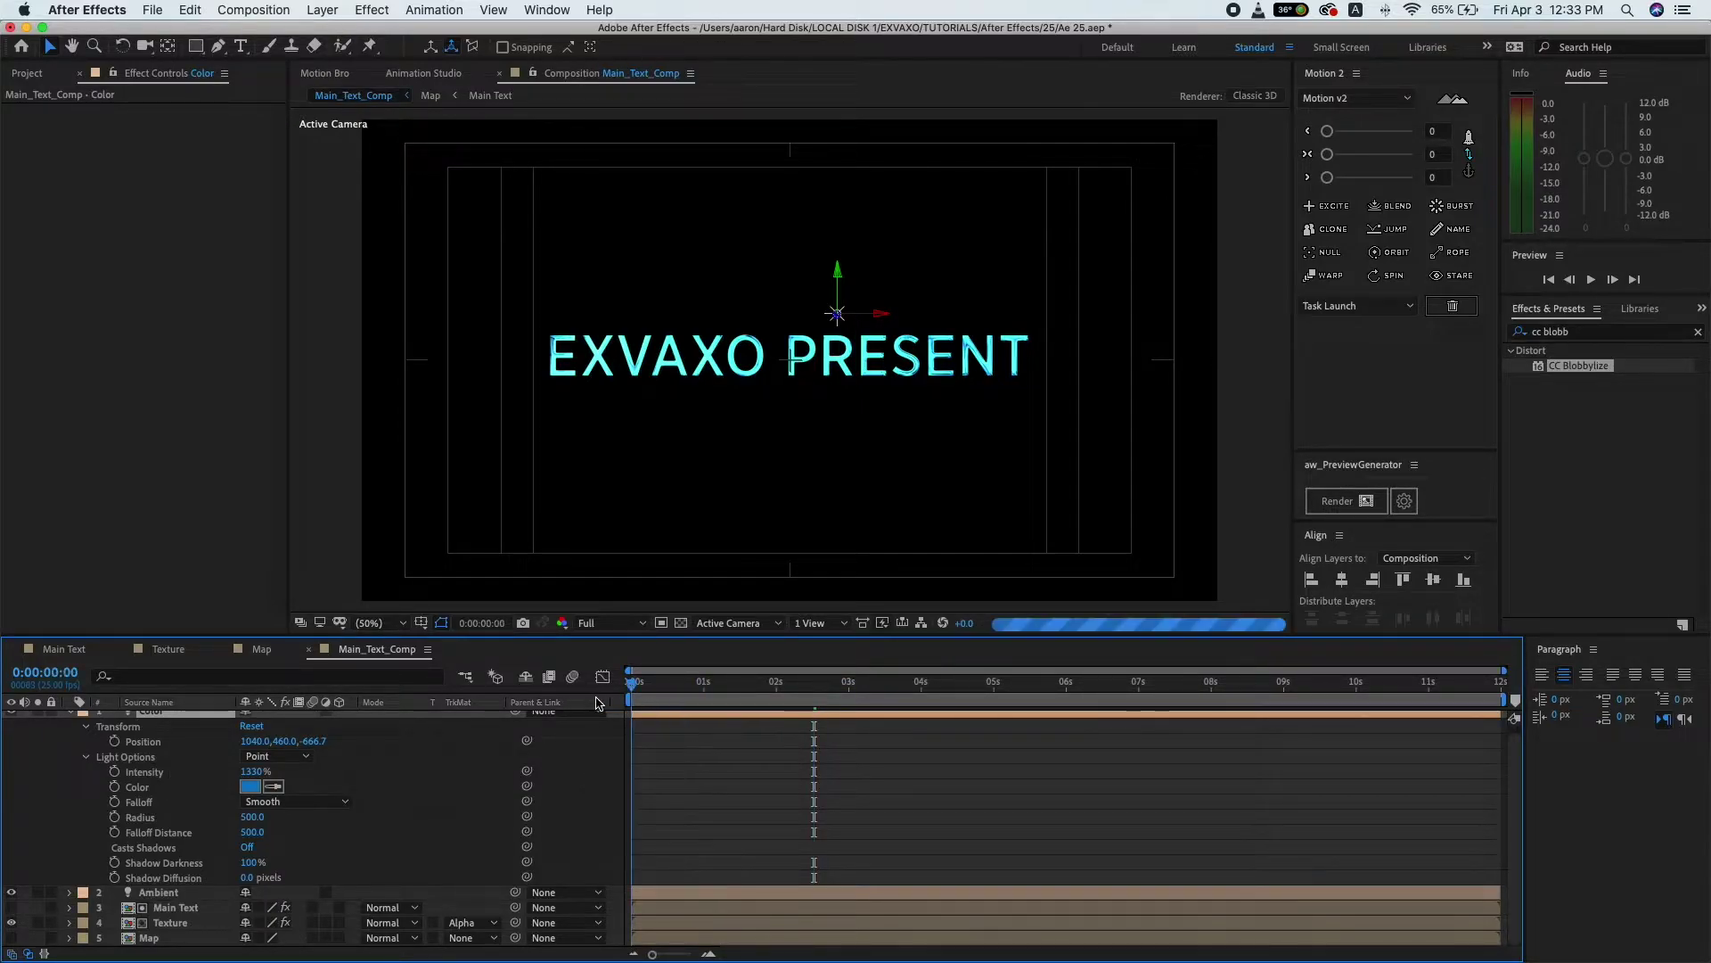
pyautogui.click(251, 788)
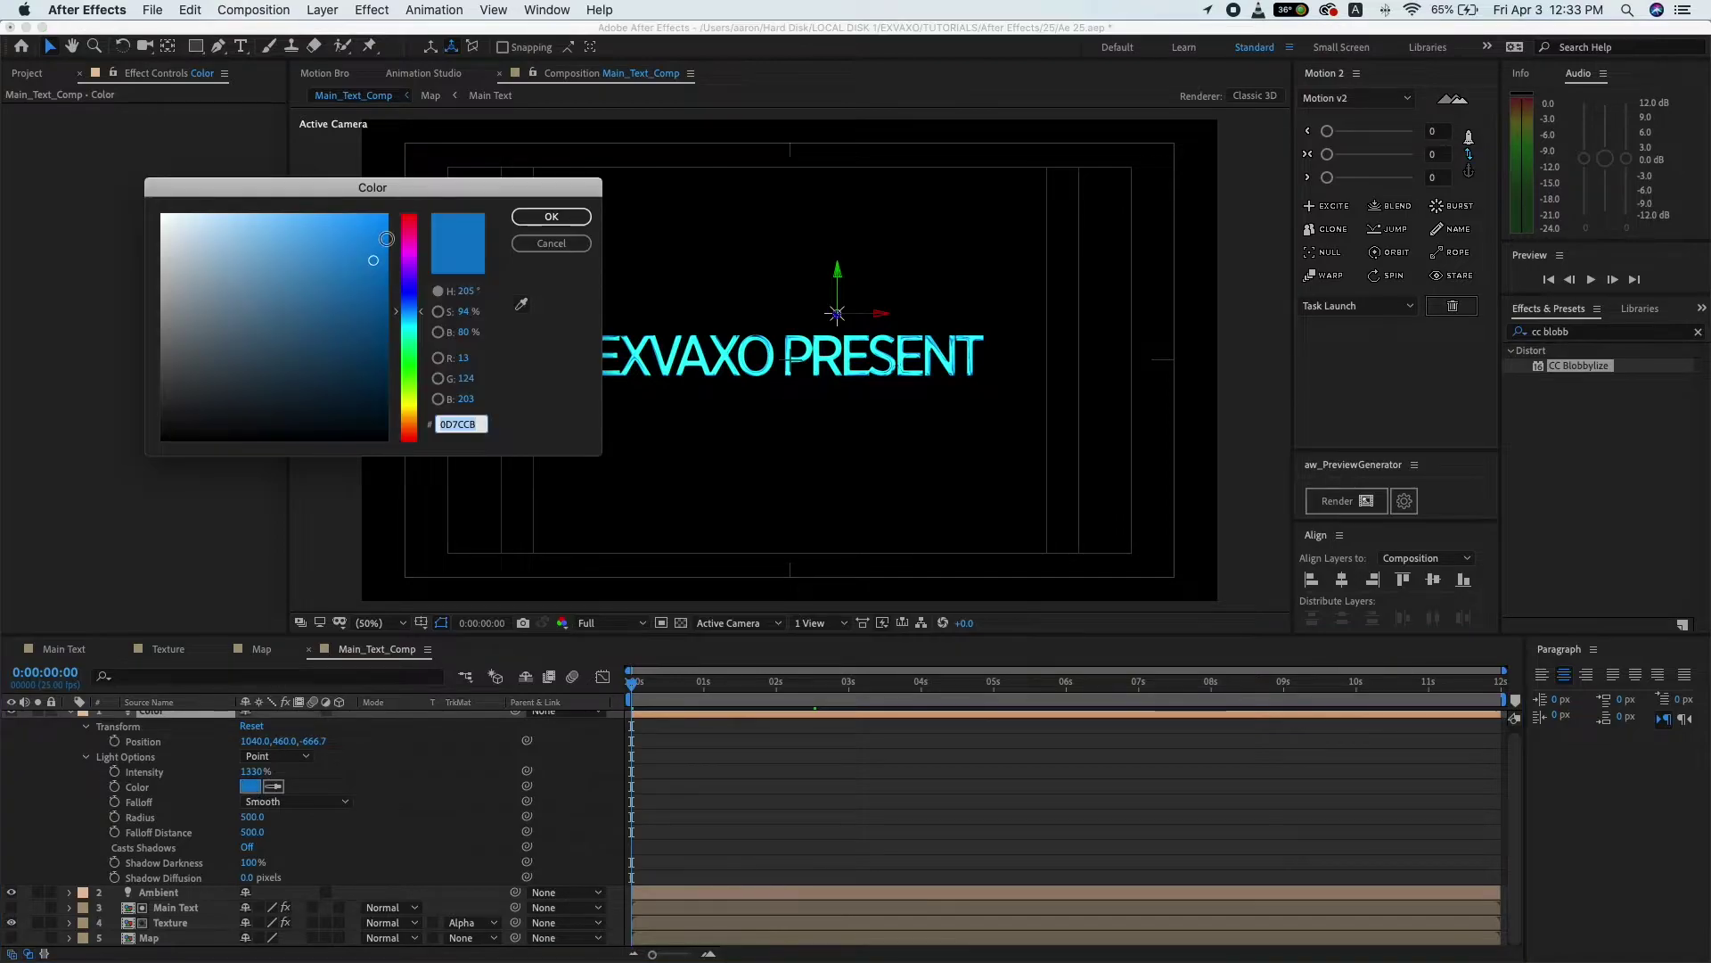
pyautogui.click(323, 240)
pyautogui.moveTo(423, 324); pyautogui.dragTo(419, 305)
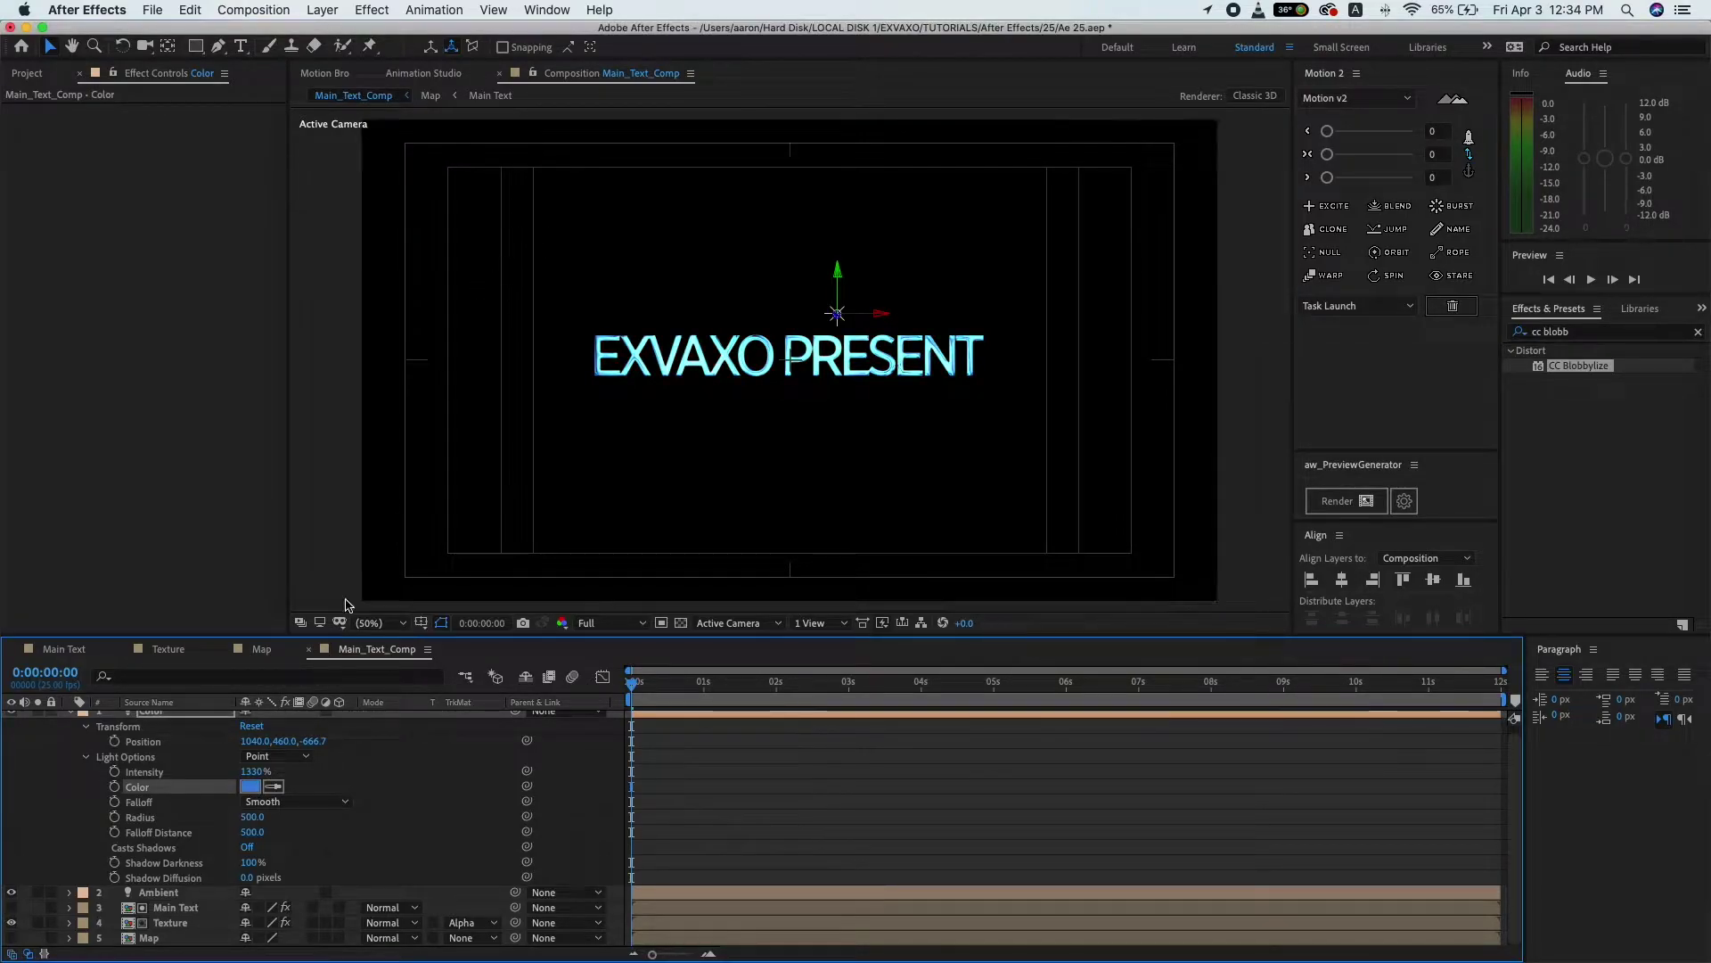
# - Keyframe the Color light's Intensity at 1330% at 2:00 and 0% at 0:00
pyautogui.scroll(1, 363, 775)
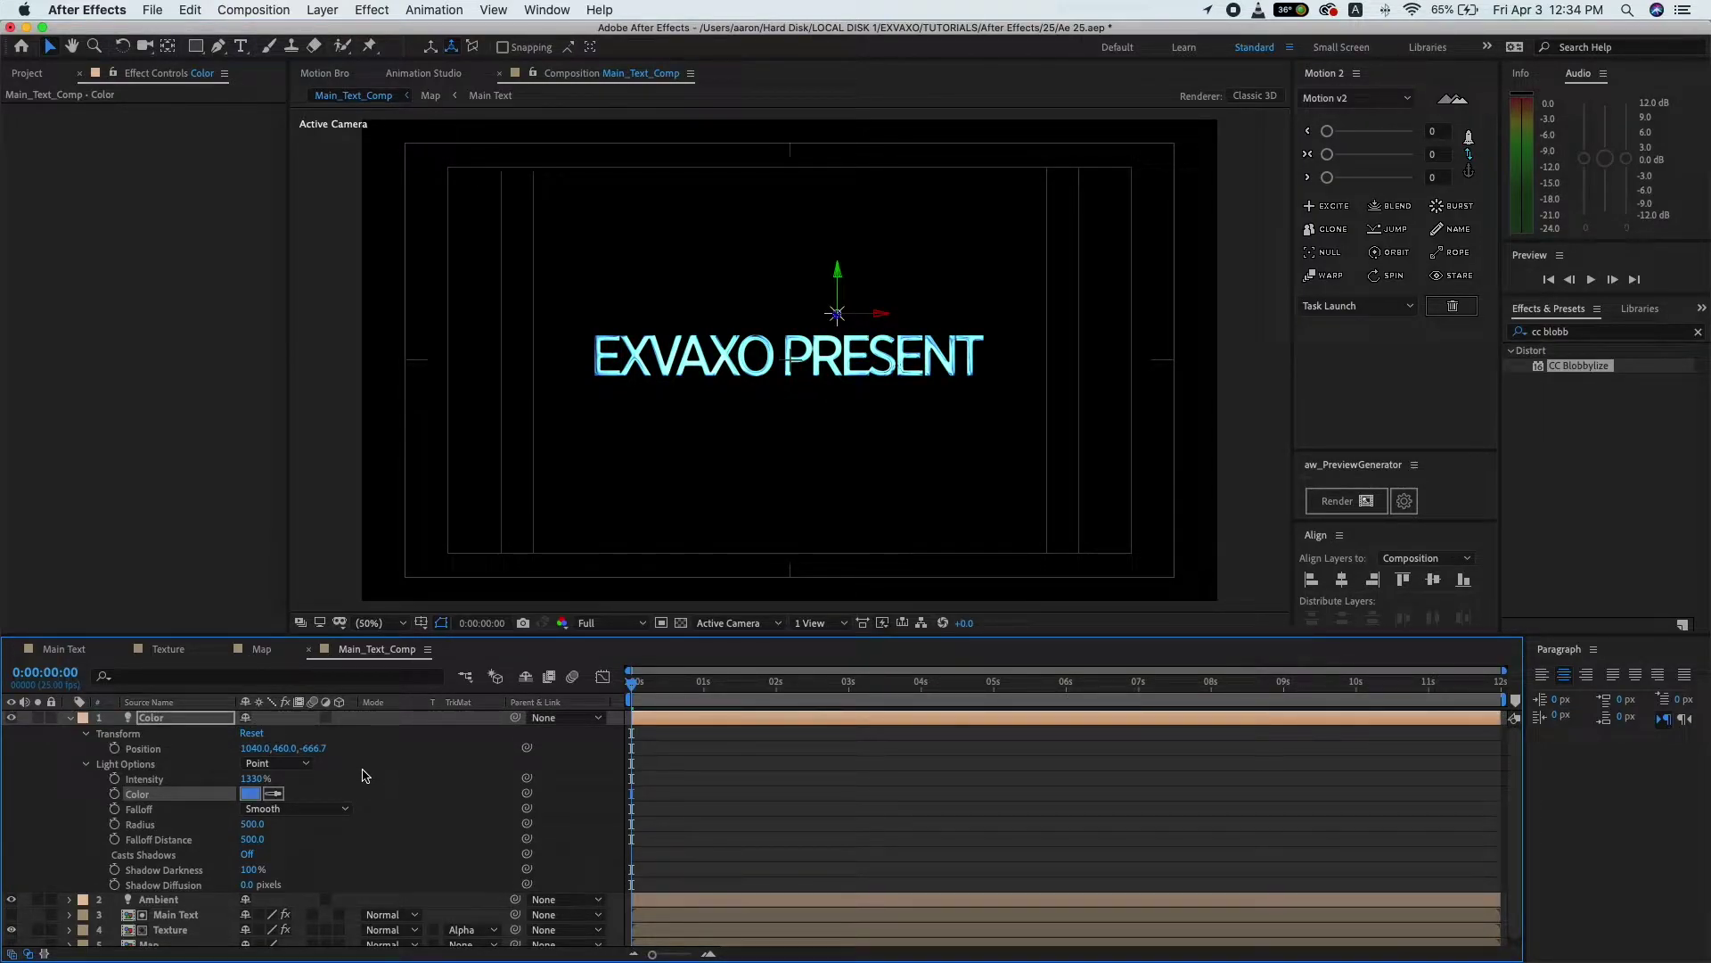
pyautogui.click(777, 694)
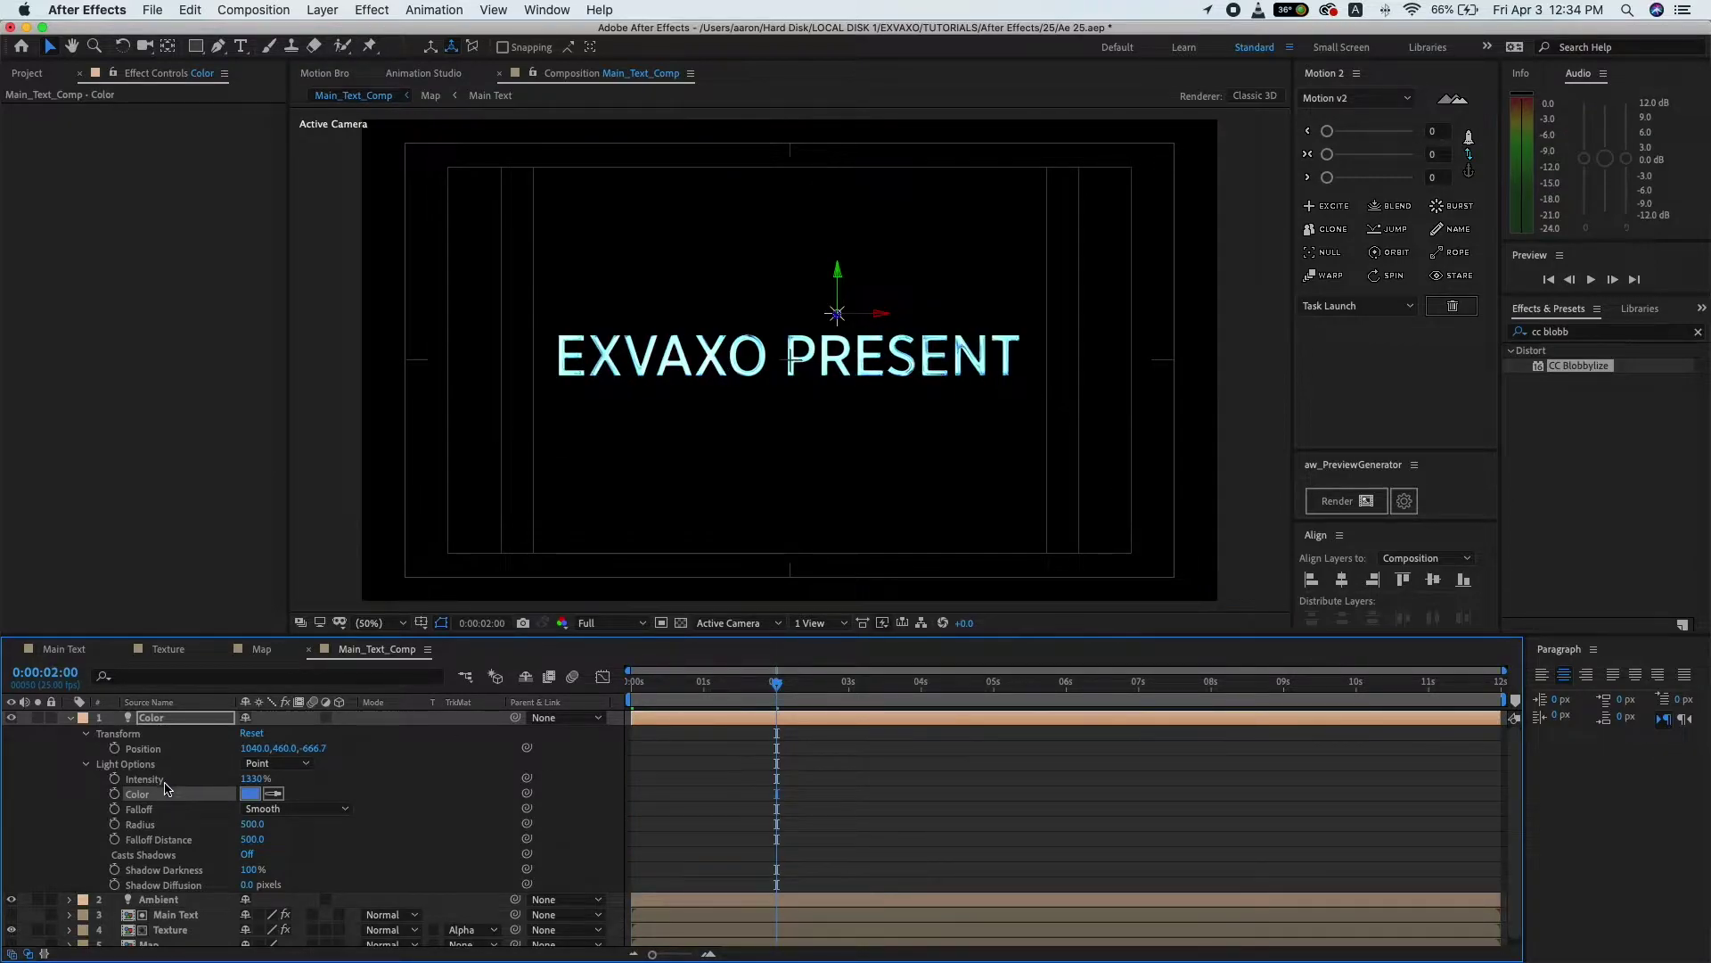
pyautogui.click(114, 779)
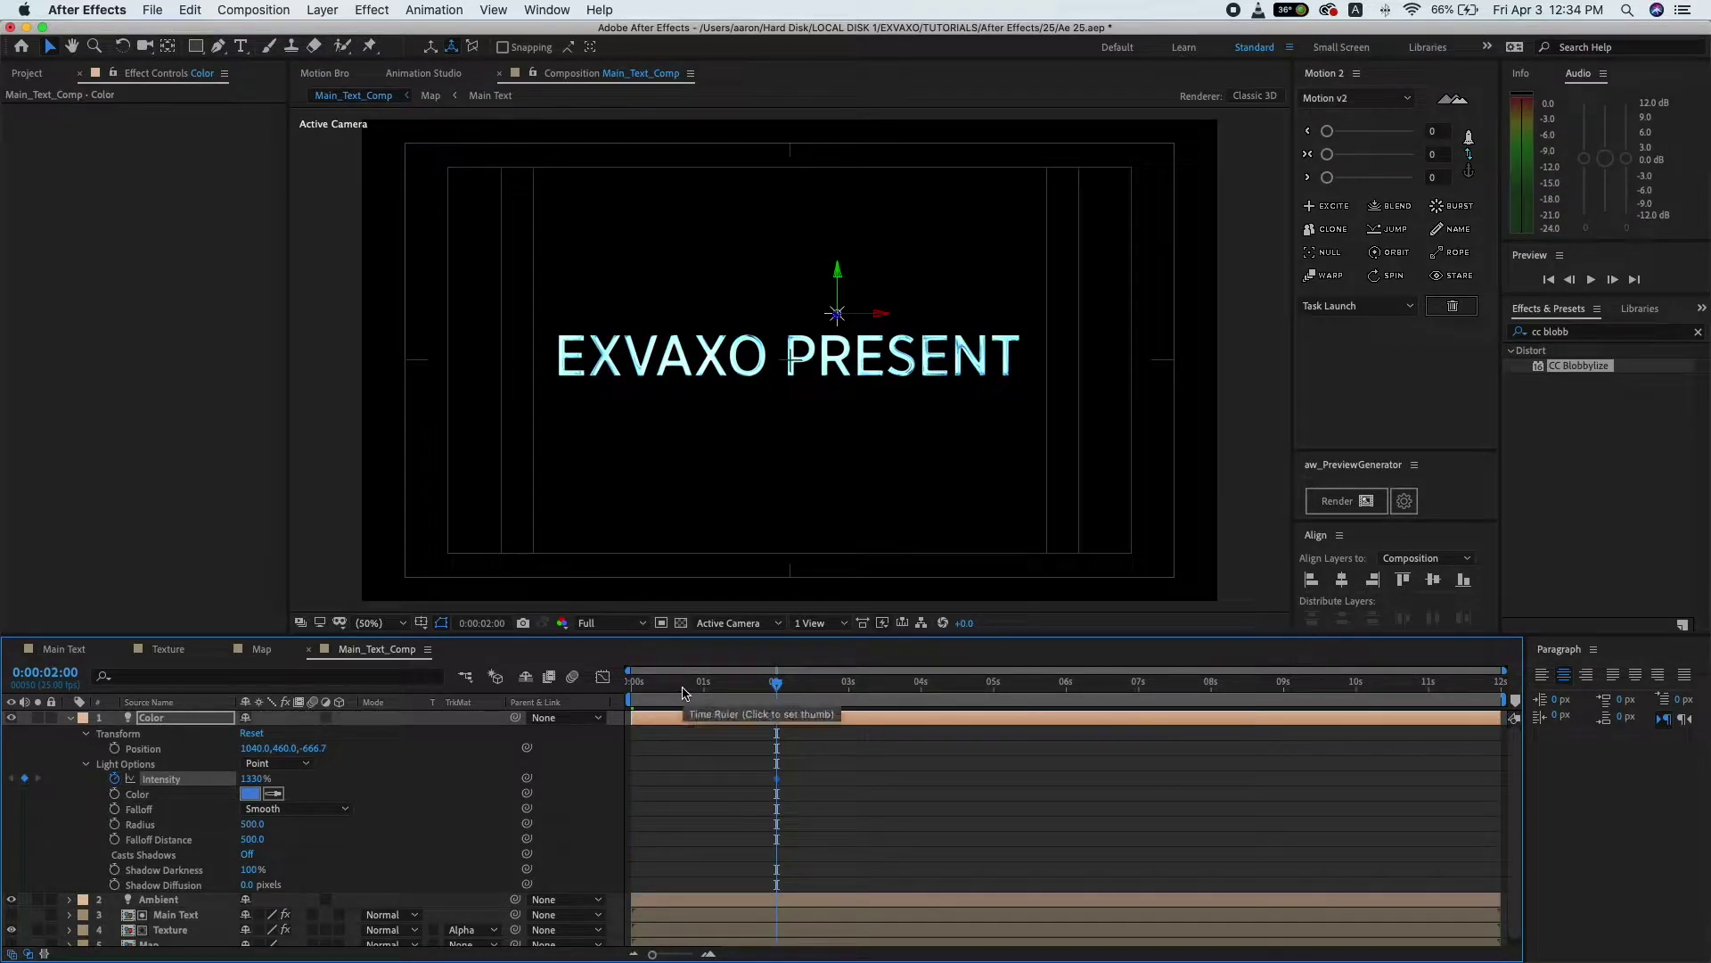
pyautogui.press('Home')
pyautogui.click(257, 778)
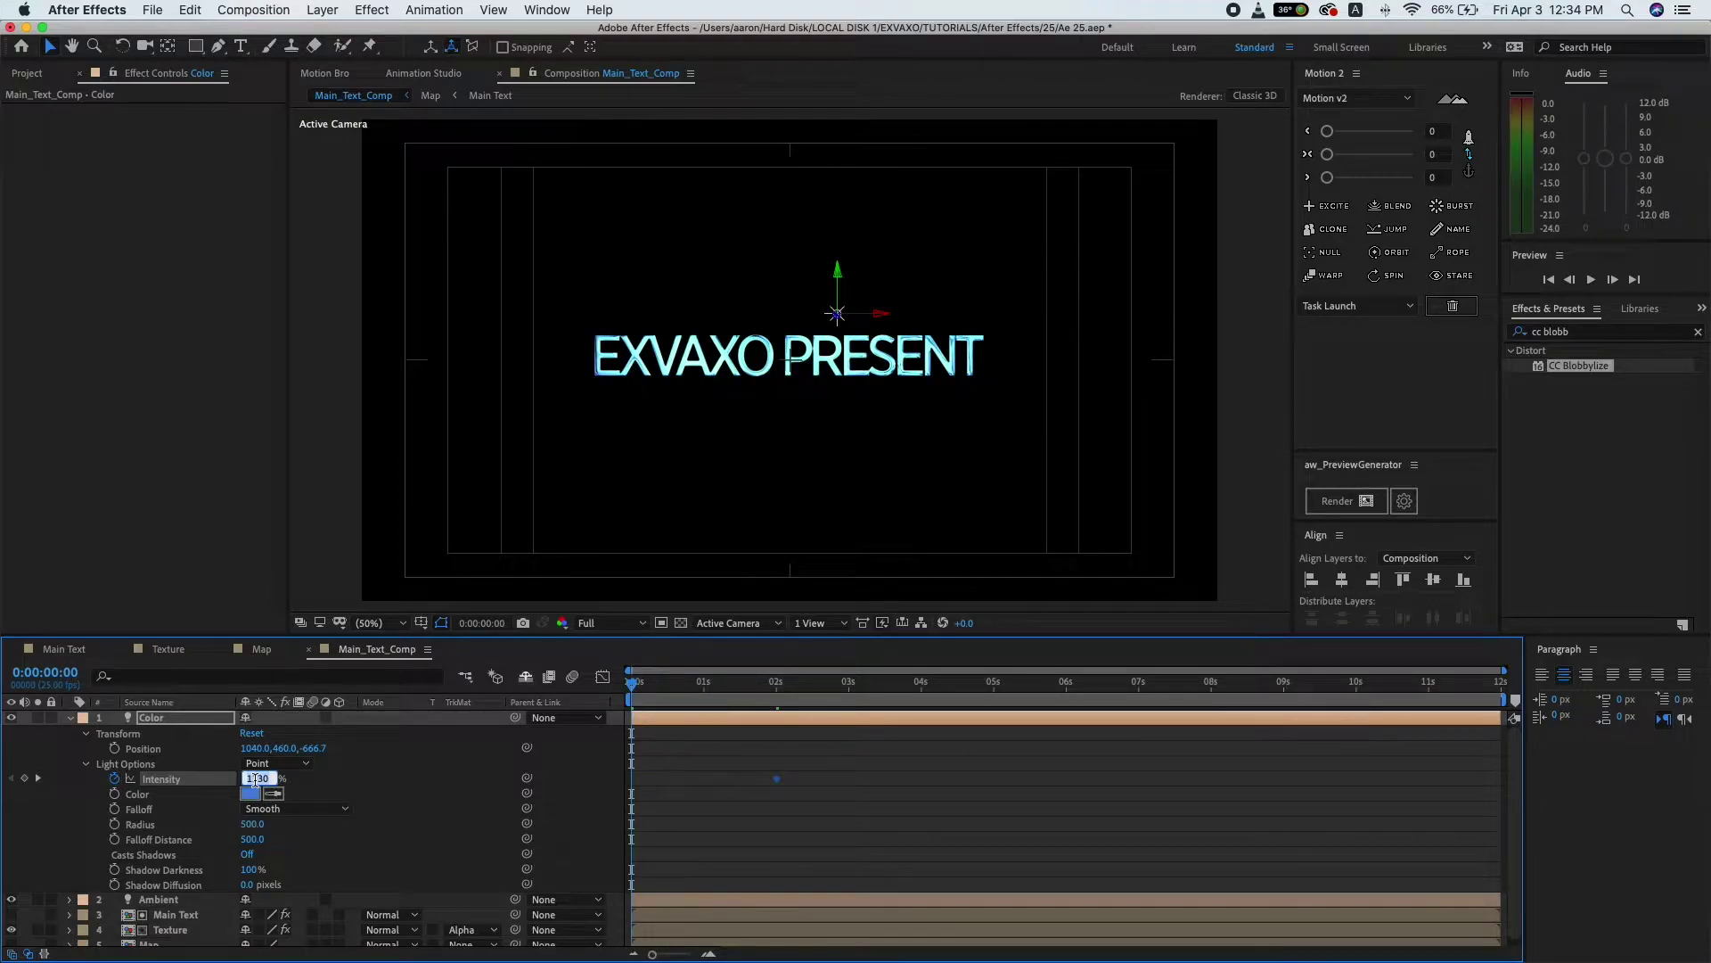
pyautogui.write('0')
pyautogui.click(357, 784)
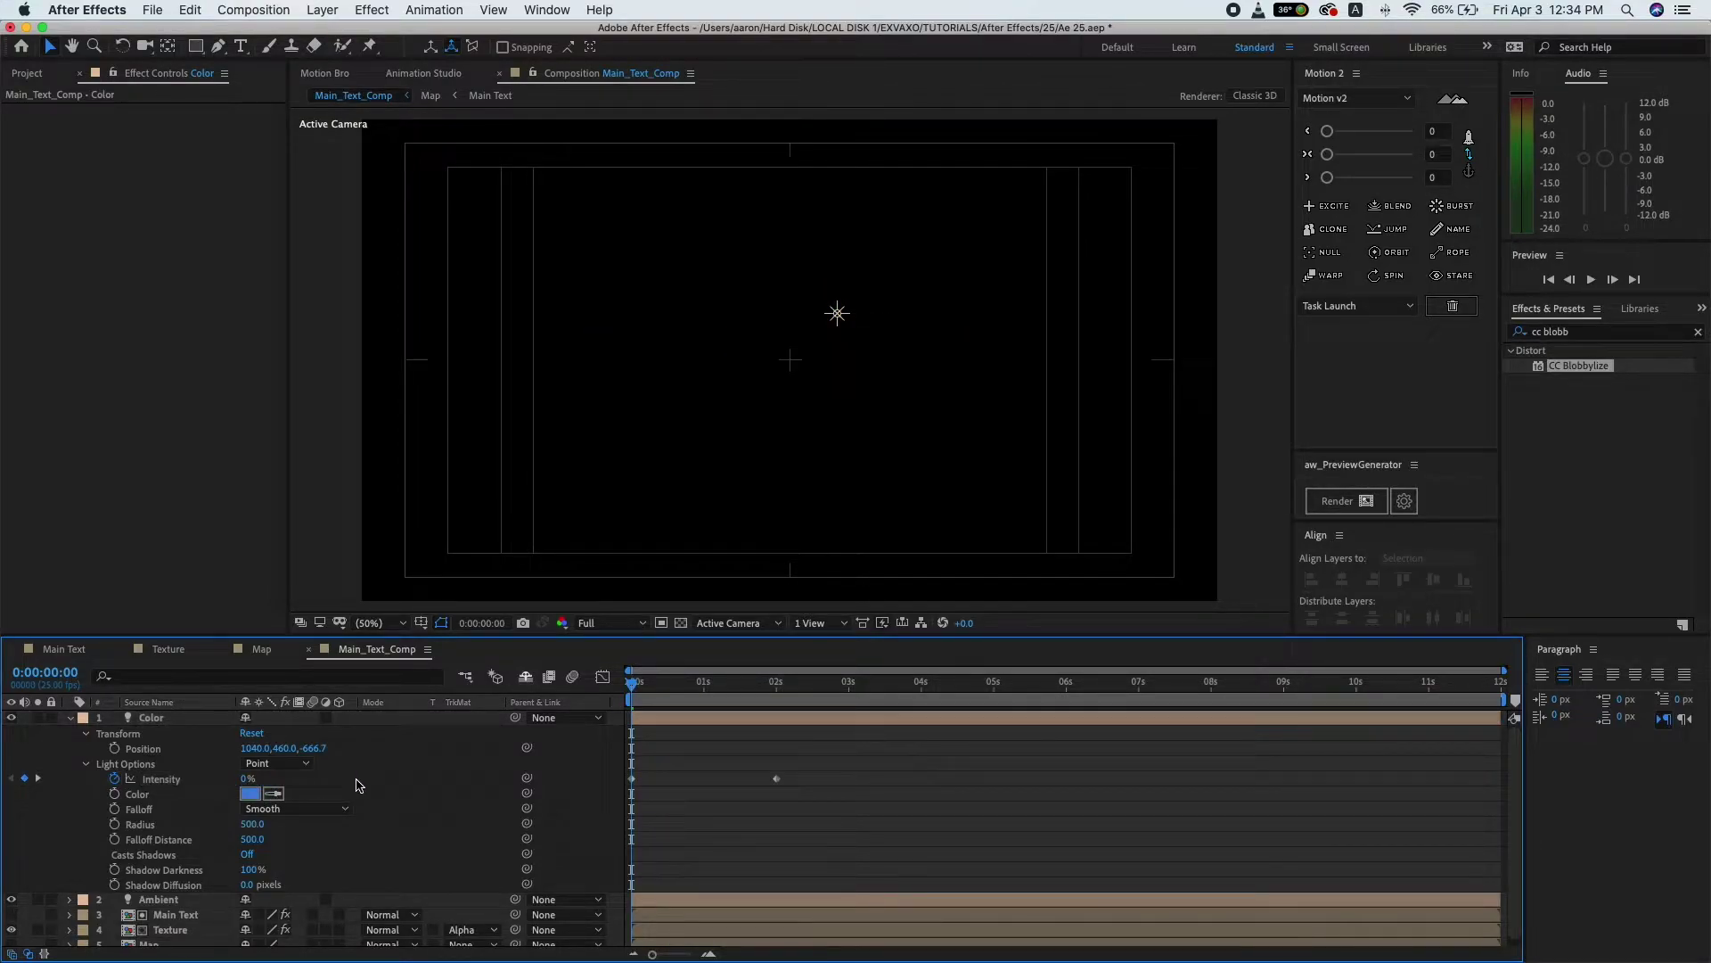
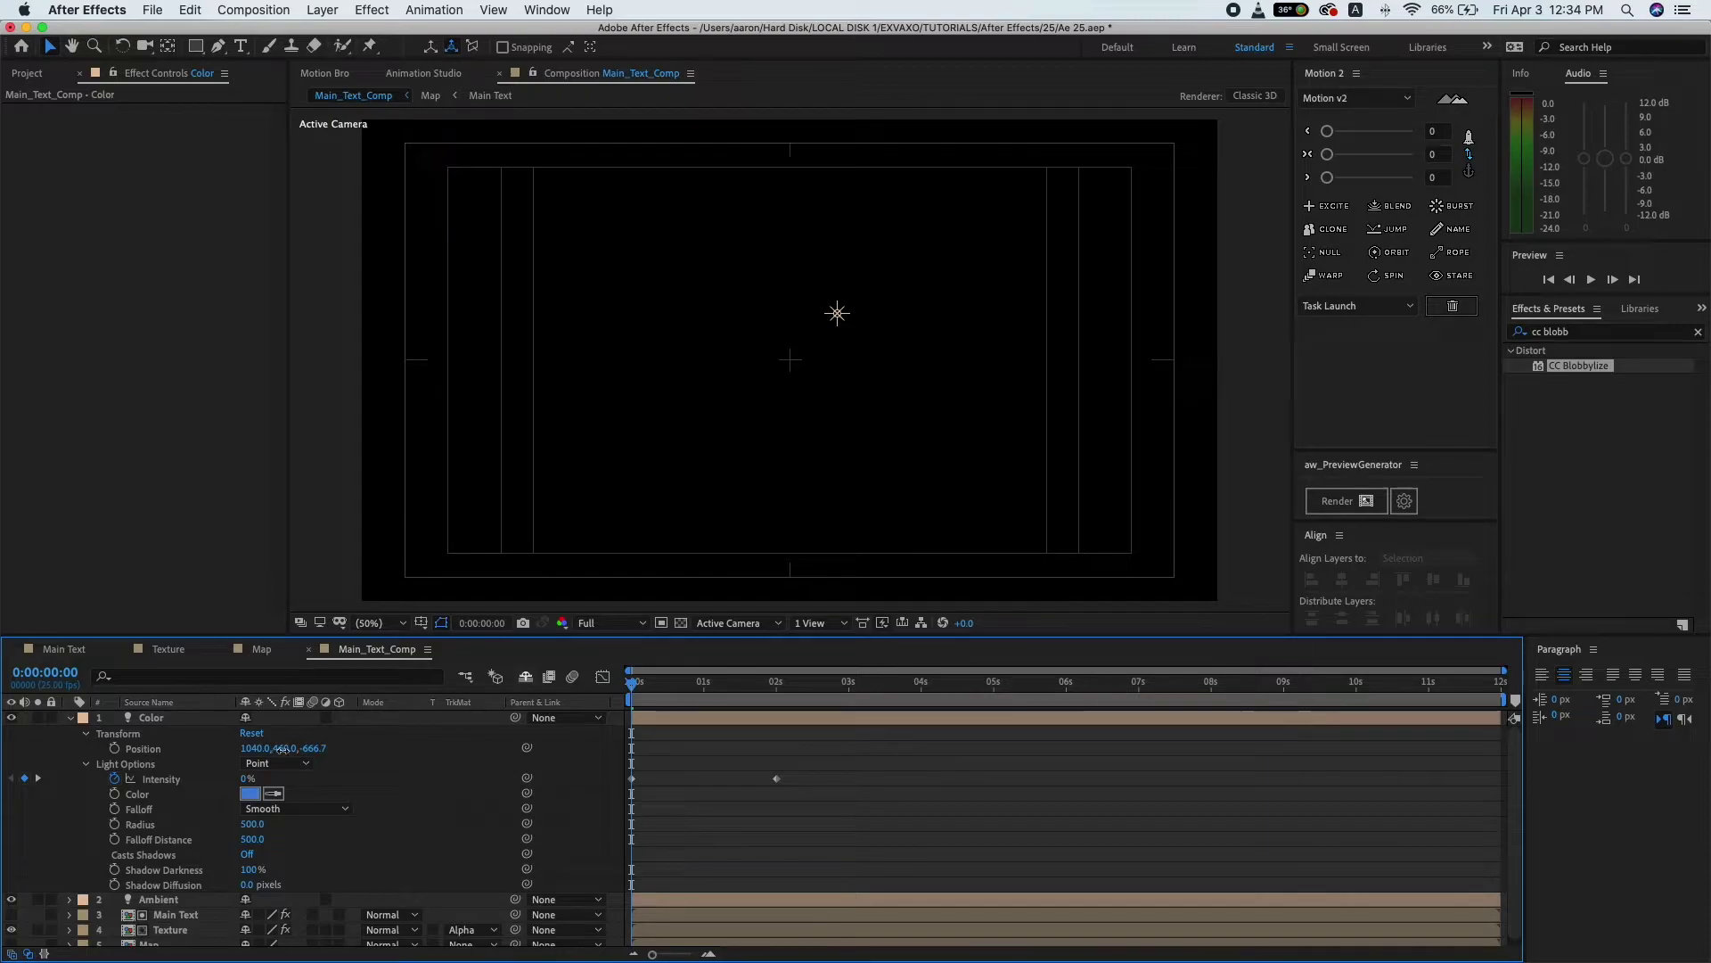
# - Keyframe the Color light's Position at 0:00 with values 1310, 871, 8.8
pyautogui.moveTo(281, 751); pyautogui.dragTo(634, 758)
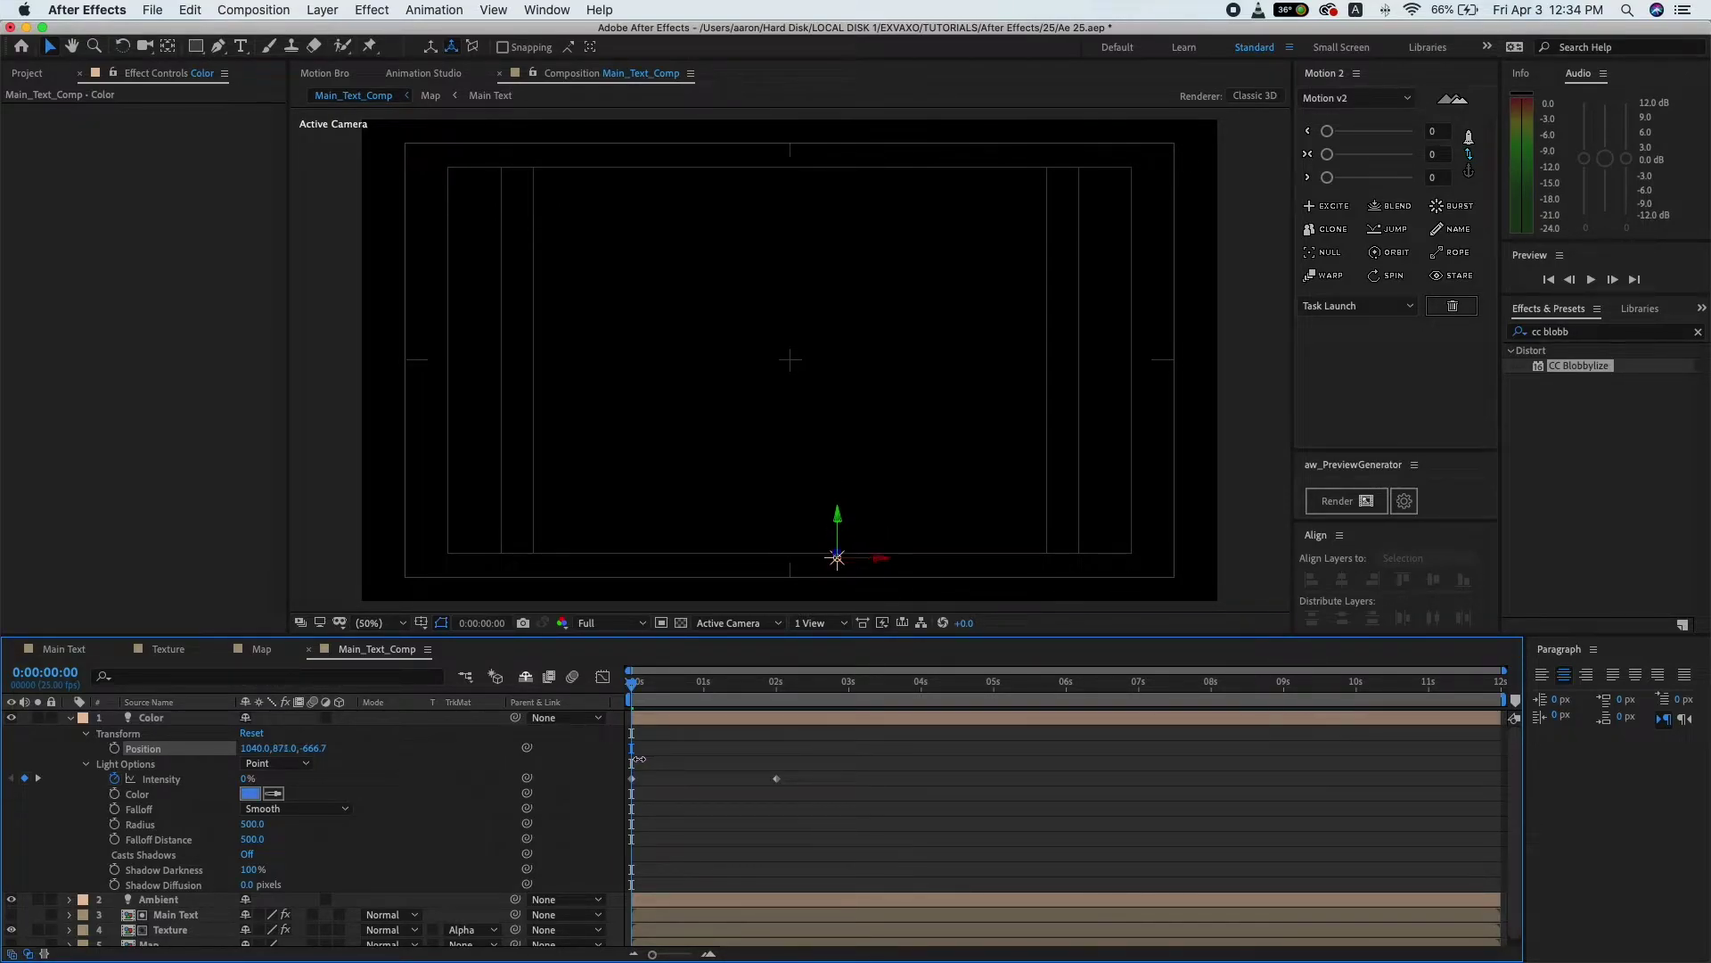
pyautogui.moveTo(254, 750); pyautogui.dragTo(488, 754)
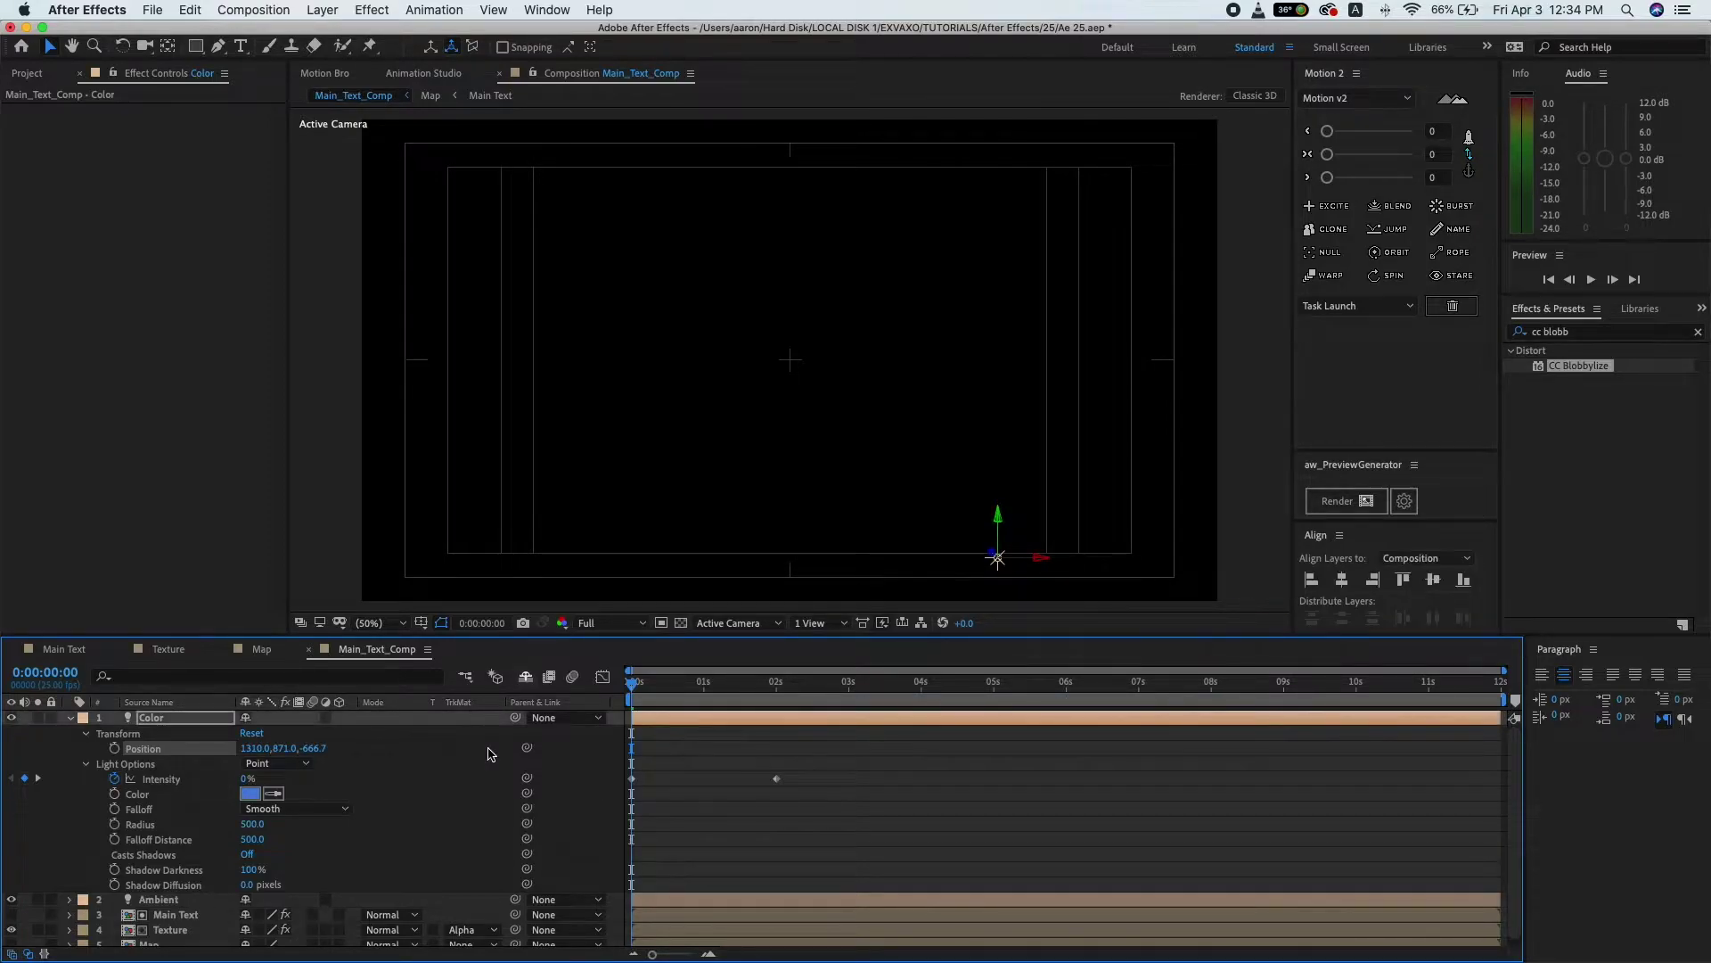
pyautogui.click(114, 750)
pyautogui.click(307, 748)
pyautogui.write('8')
pyautogui.click(374, 758)
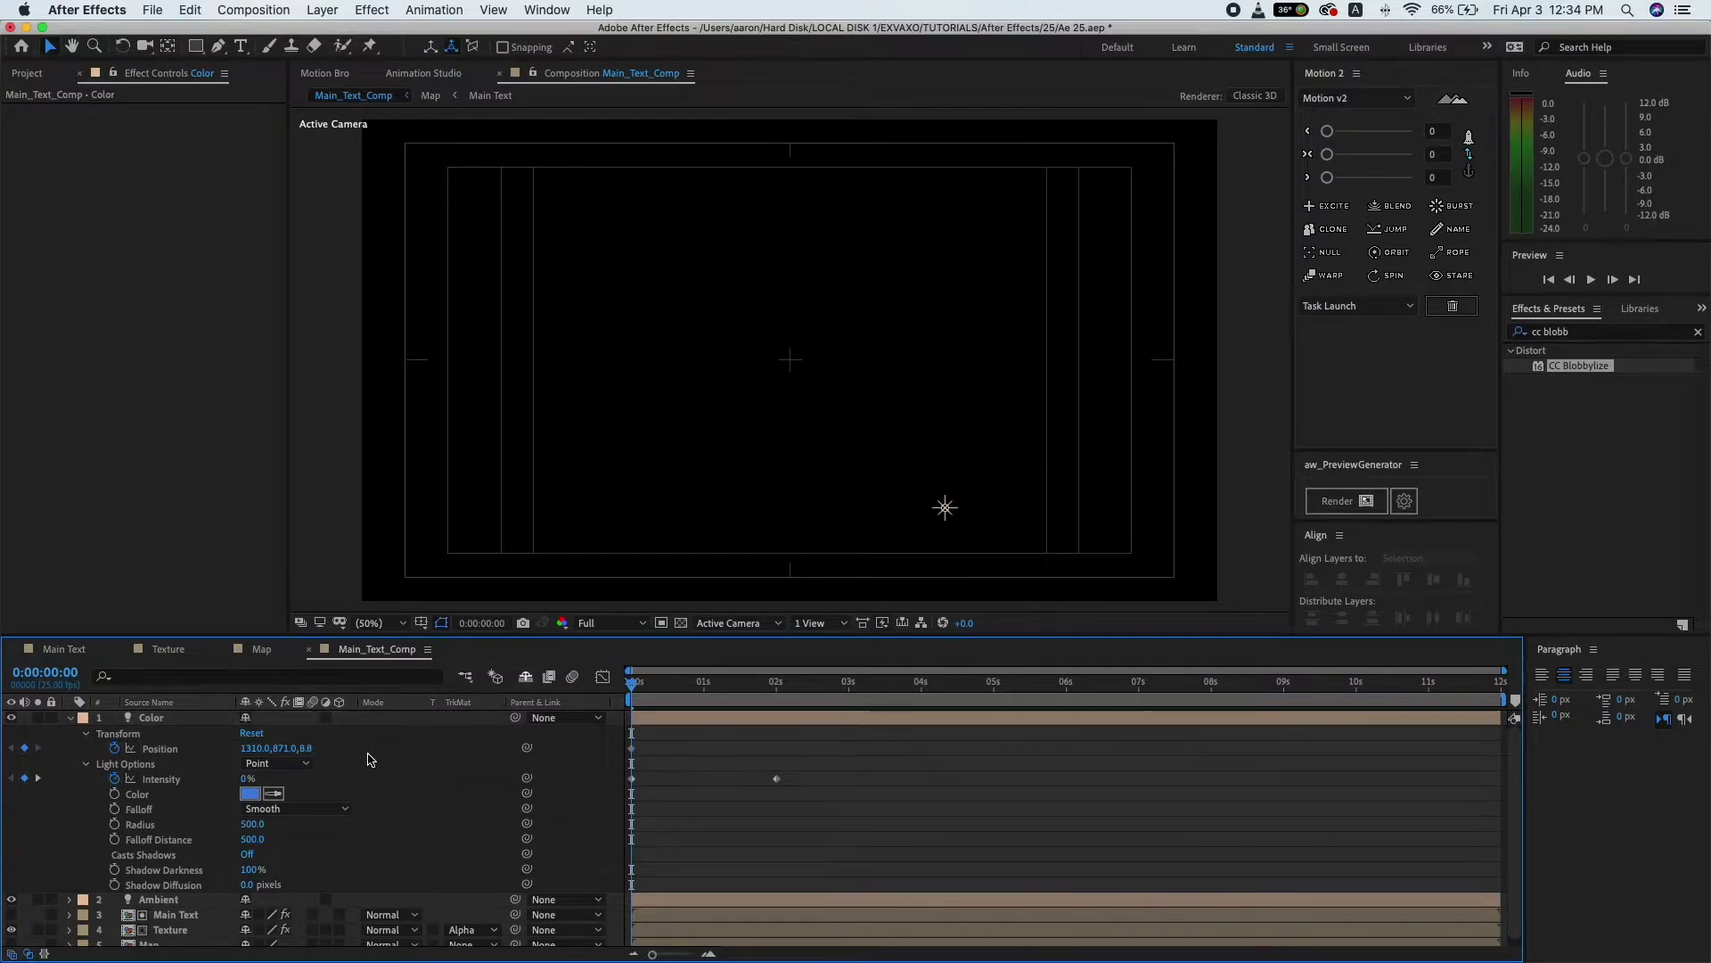
pyautogui.click(193, 722)
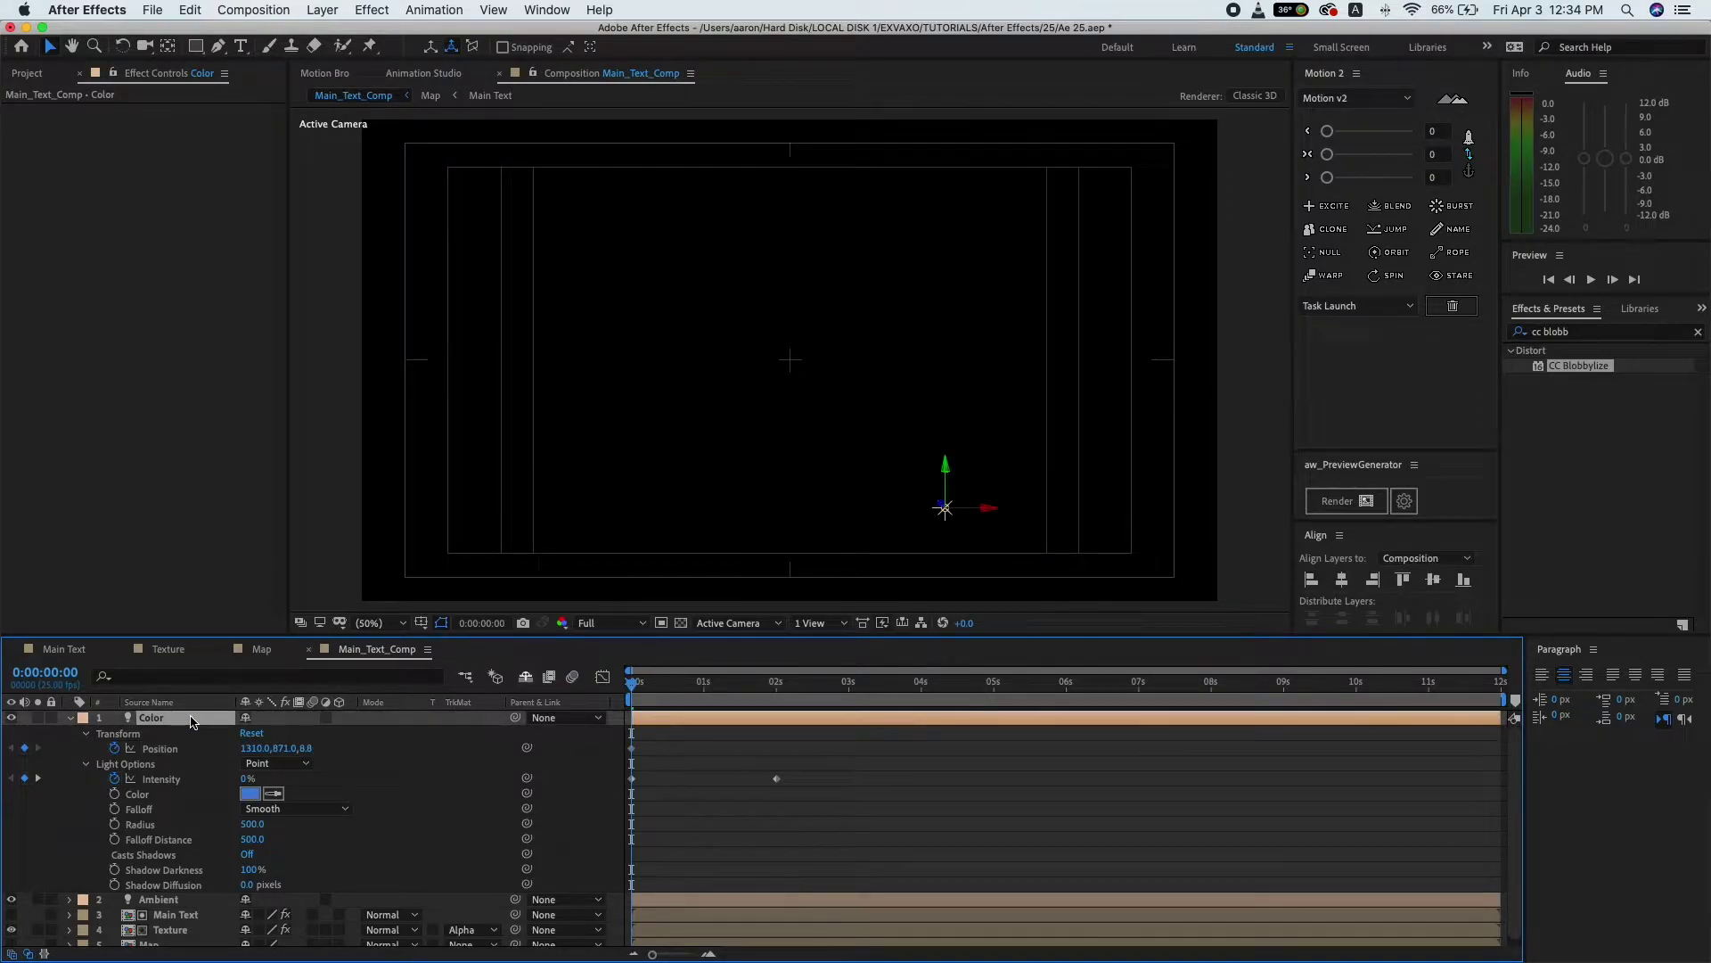
# - At the 2-second keyframe, set the Color light's Position Z to 8.8
pyautogui.click(38, 779)
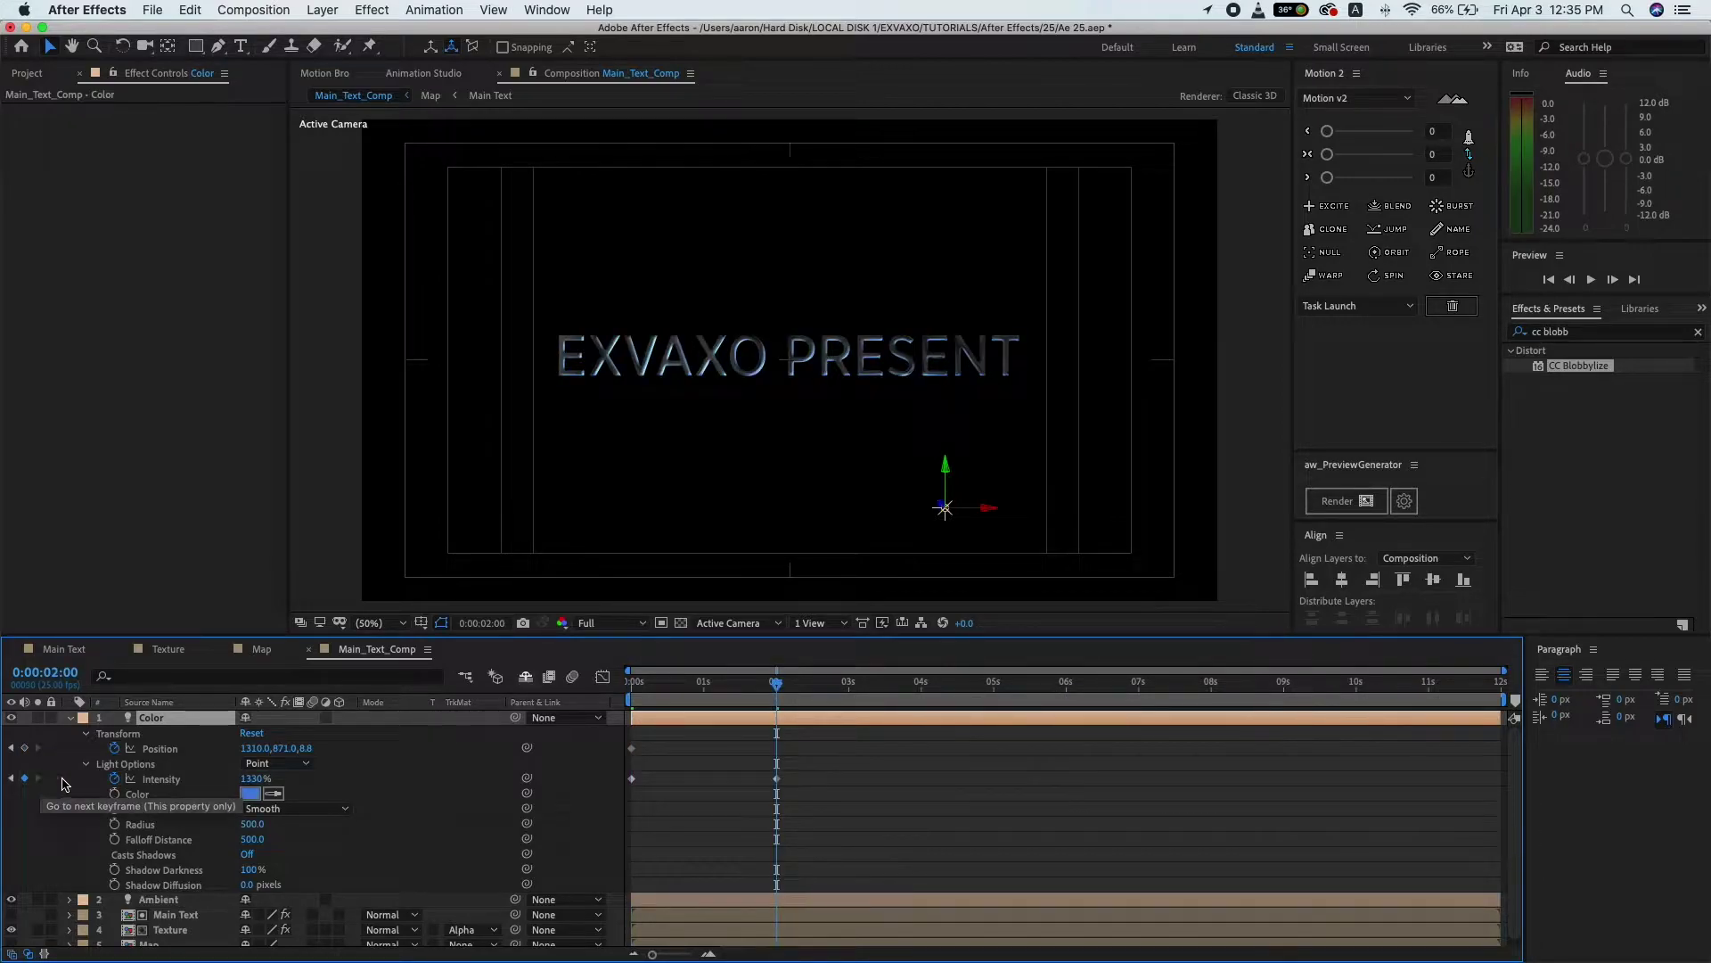
pyautogui.moveTo(306, 748)
pyautogui.mouseDown()
pyautogui.moveTo(677, 764)
pyautogui.moveTo(301, 750)
pyautogui.mouseUp()
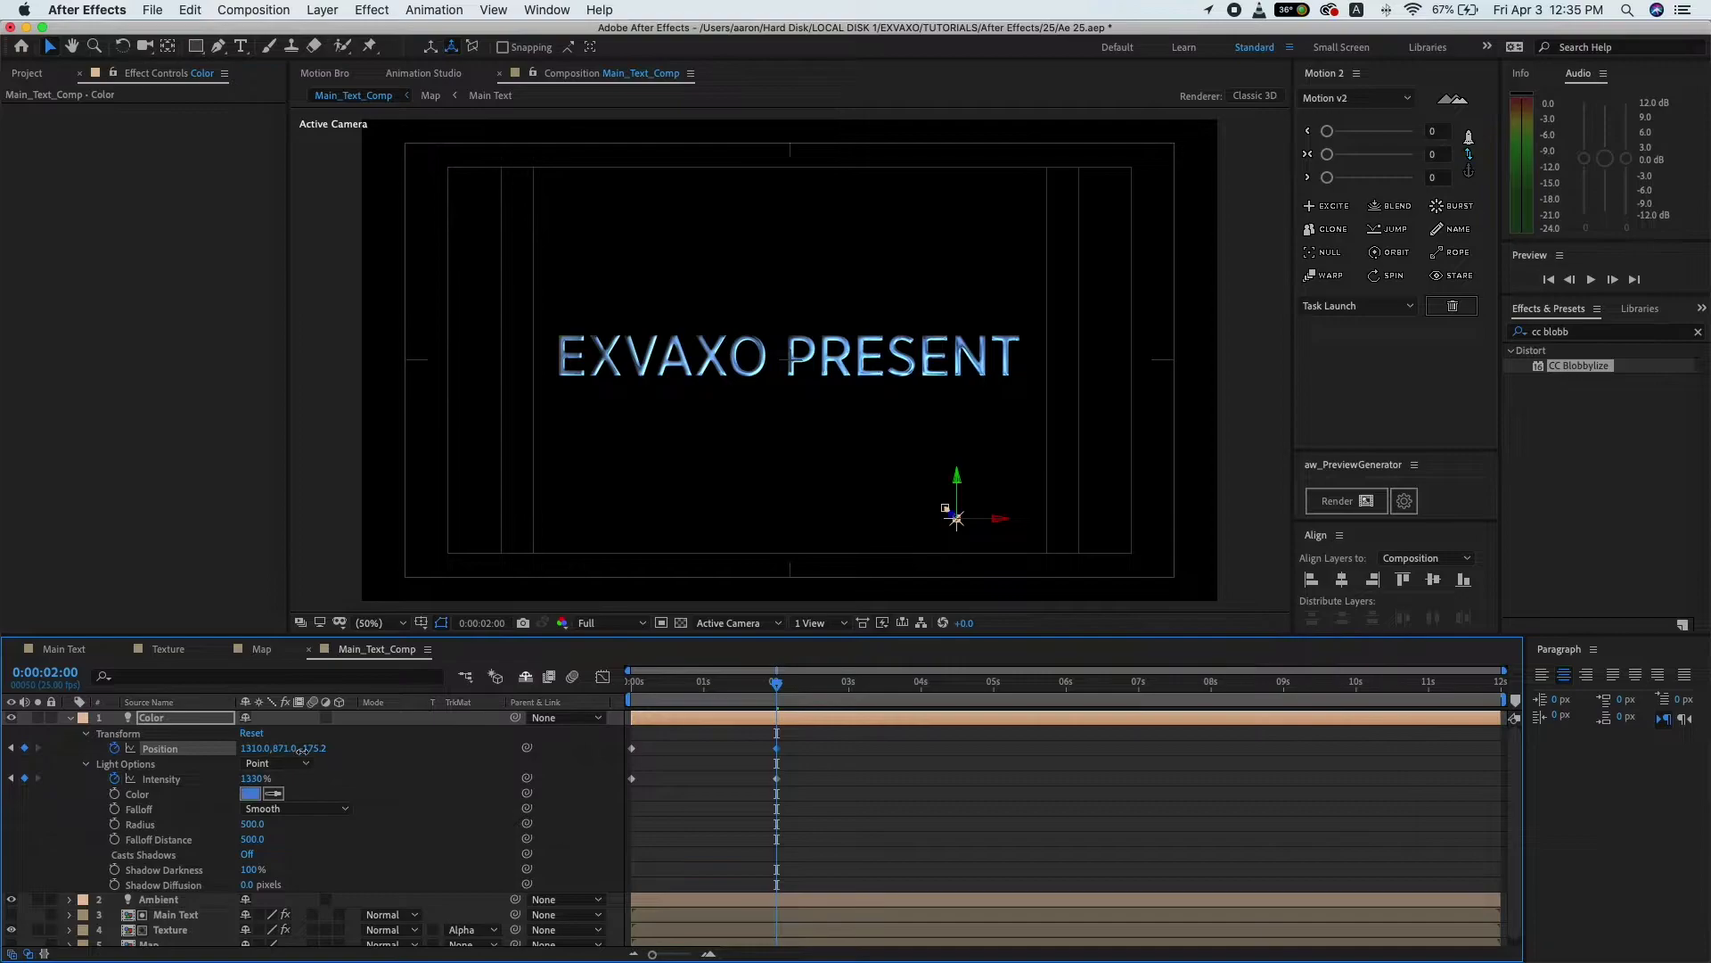
pyautogui.click(301, 751)
pyautogui.write('8.8')
pyautogui.press('Return')
# - Move the light's X position to 280, then select the 2-second keyframes
pyautogui.click(359, 757)
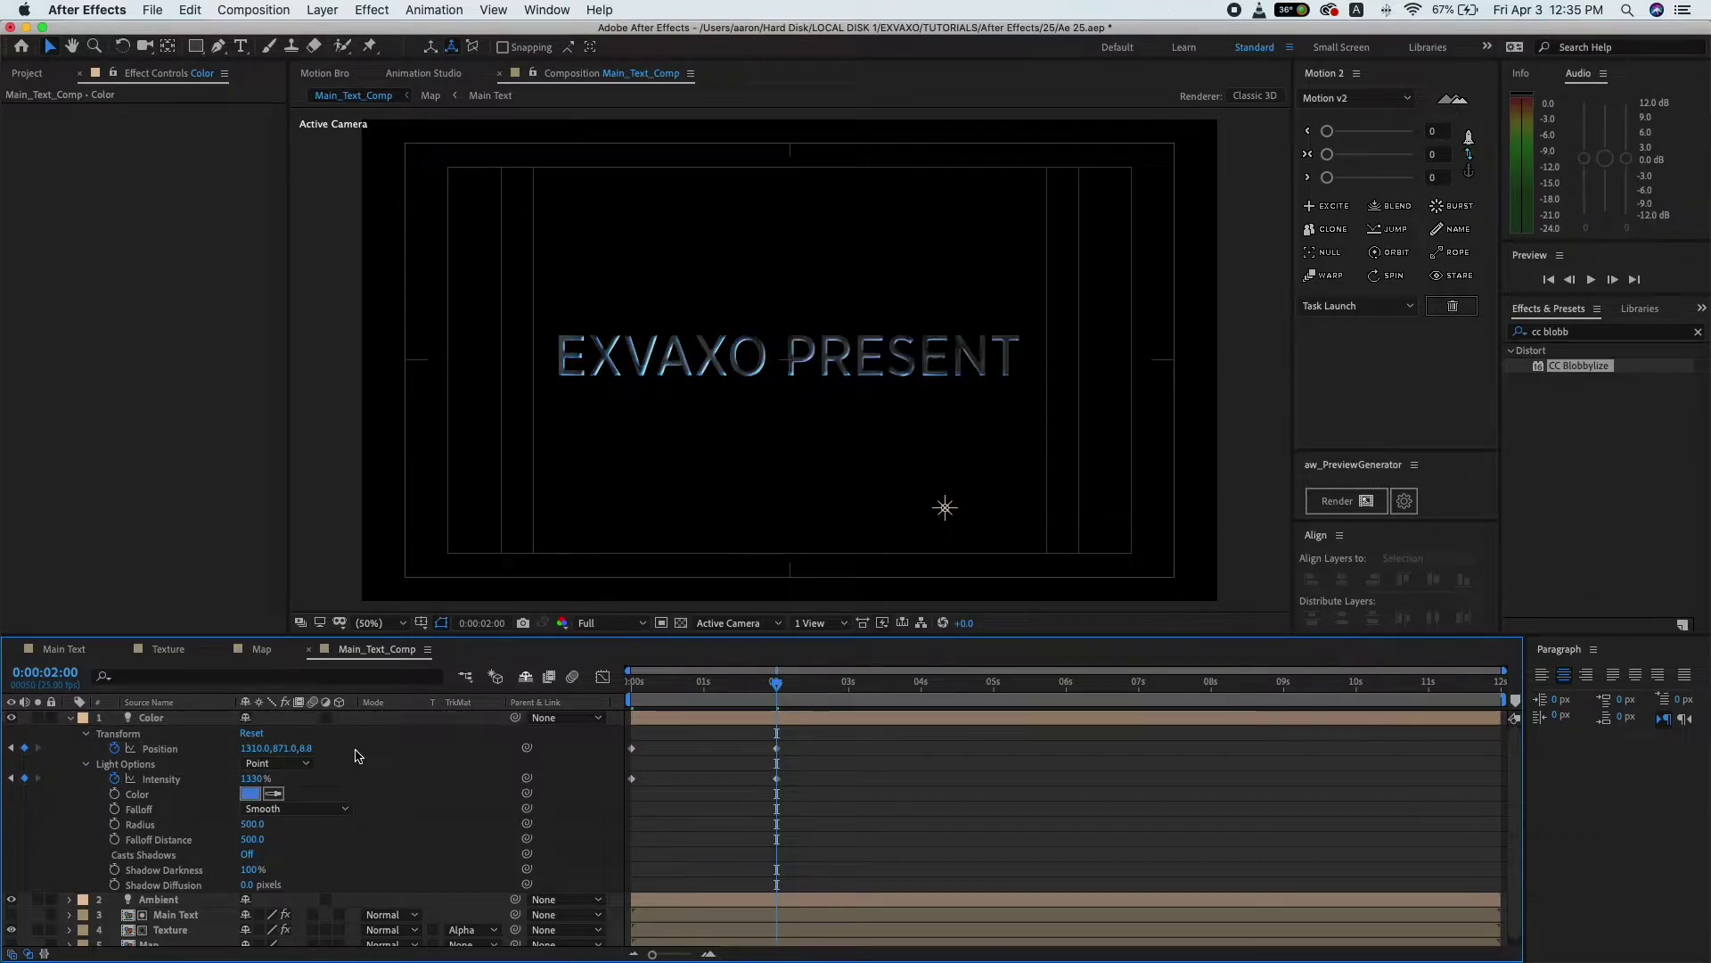
pyautogui.click(251, 749)
pyautogui.write('280')
pyautogui.press('Return')
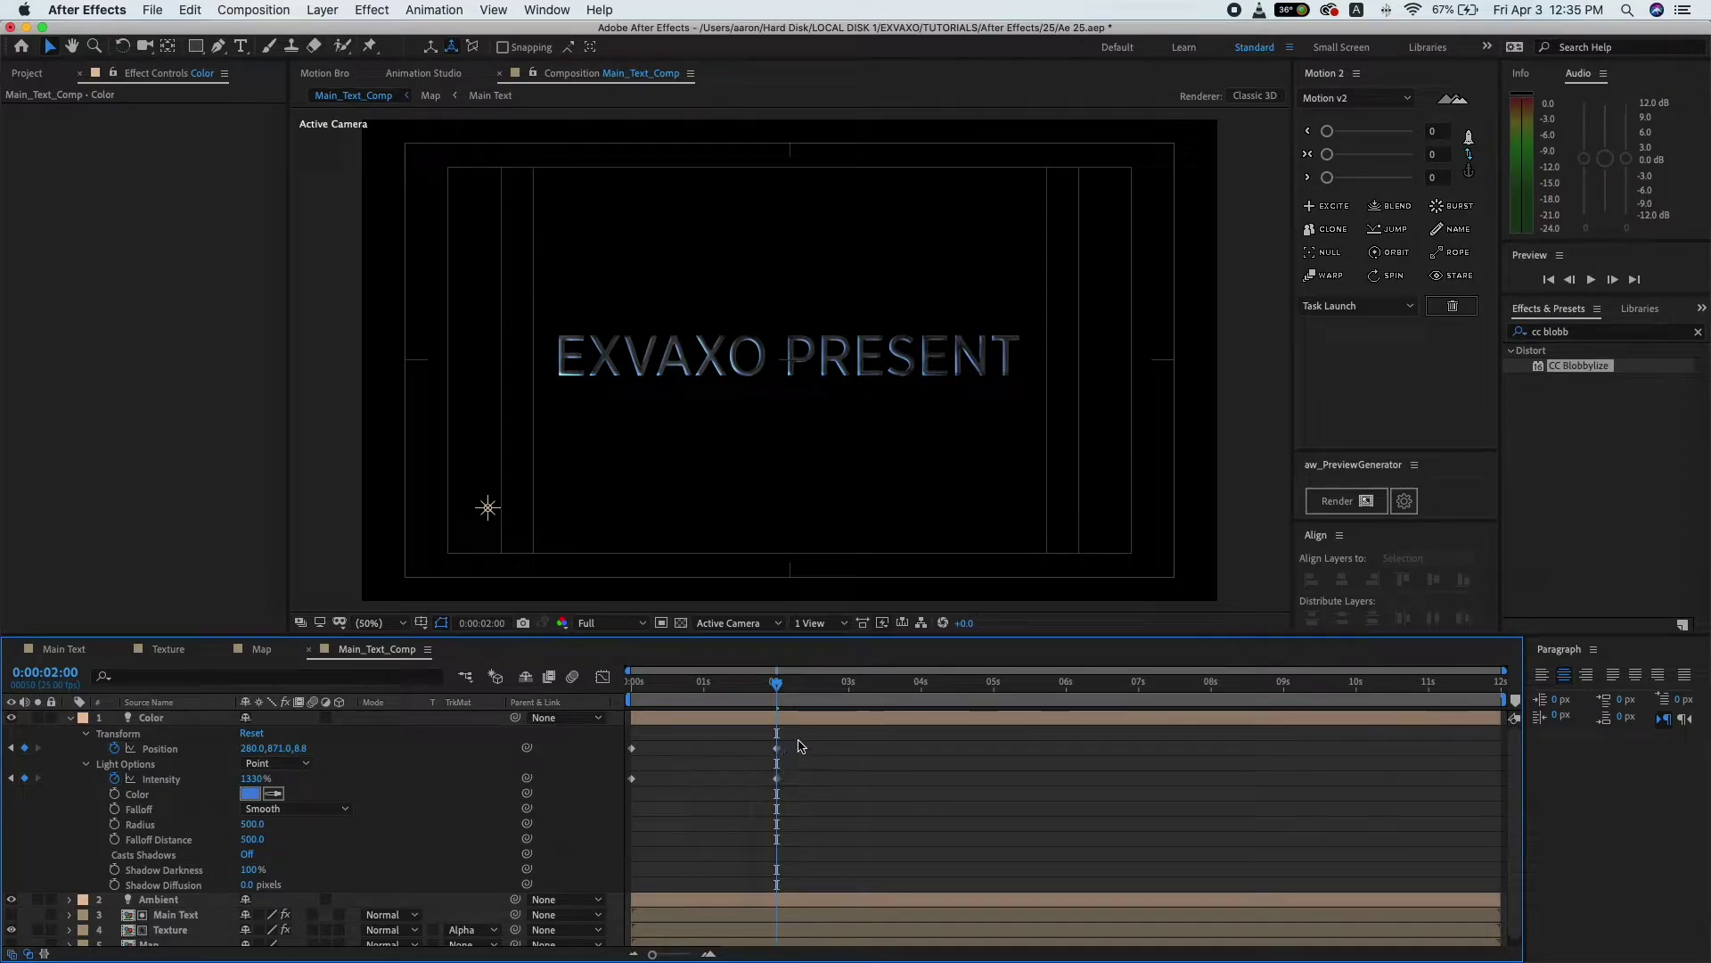
pyautogui.moveTo(798, 740); pyautogui.dragTo(775, 789)
# - Easy Ease the light's Position keyframes and drag the speed-curve influence to about 70.9%
pyautogui.rightClick(775, 785)
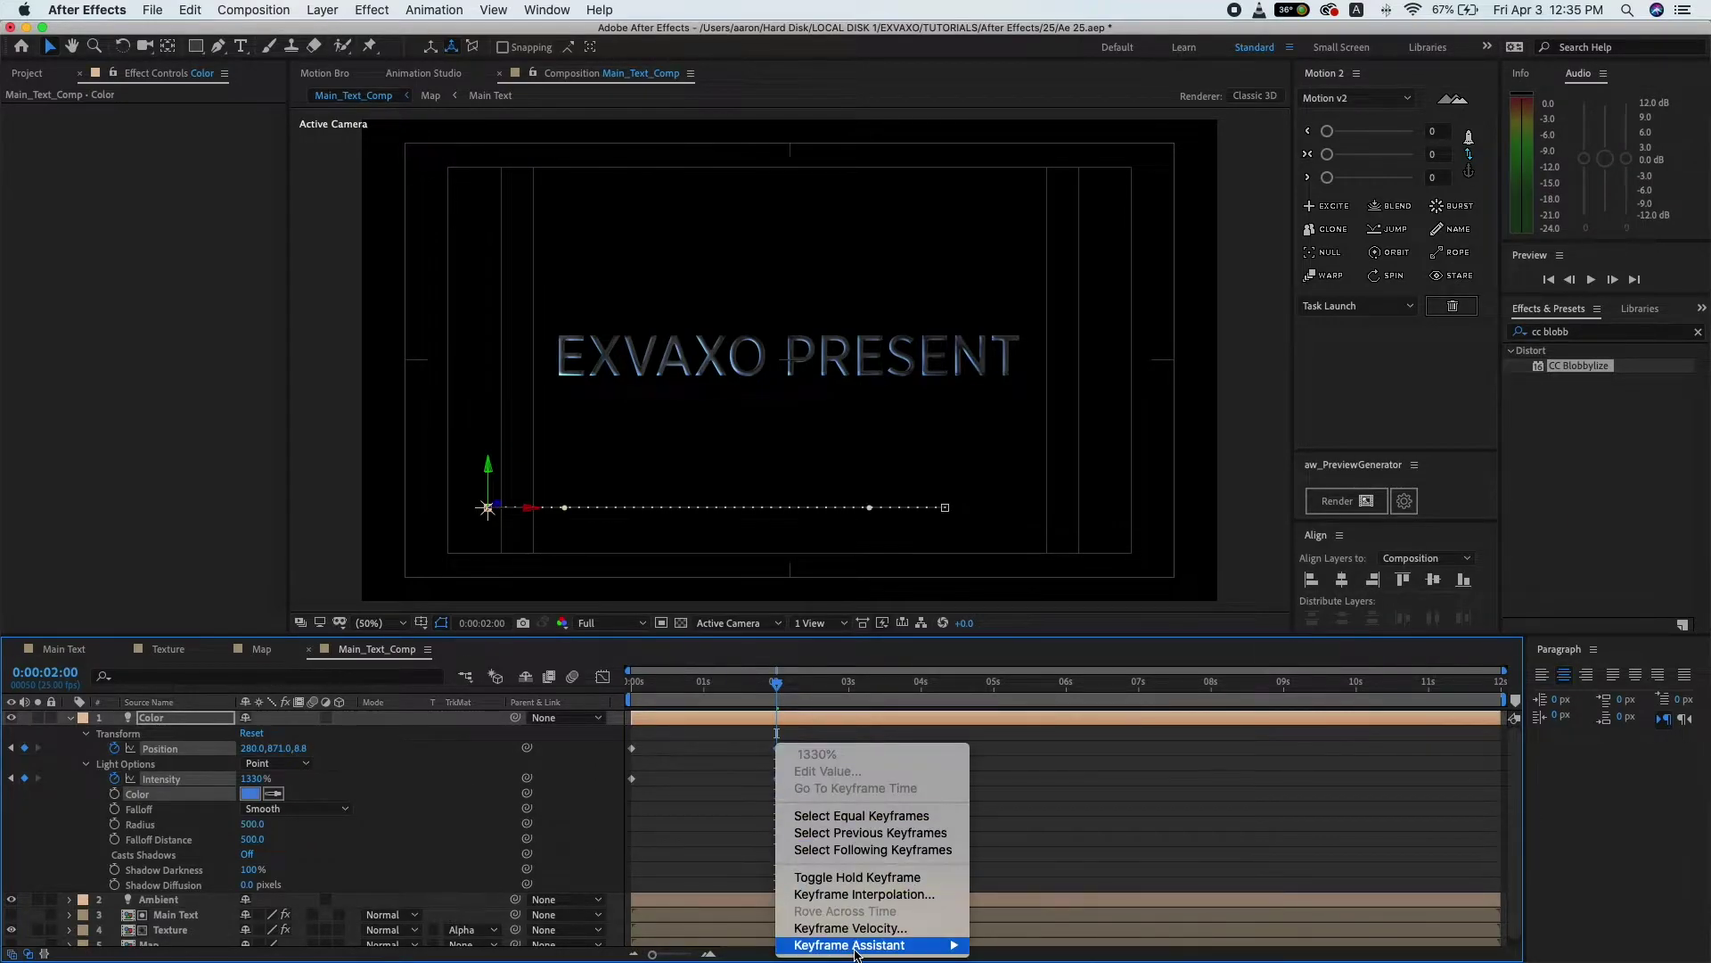
pyautogui.moveTo(892, 944)
pyautogui.click(1024, 852)
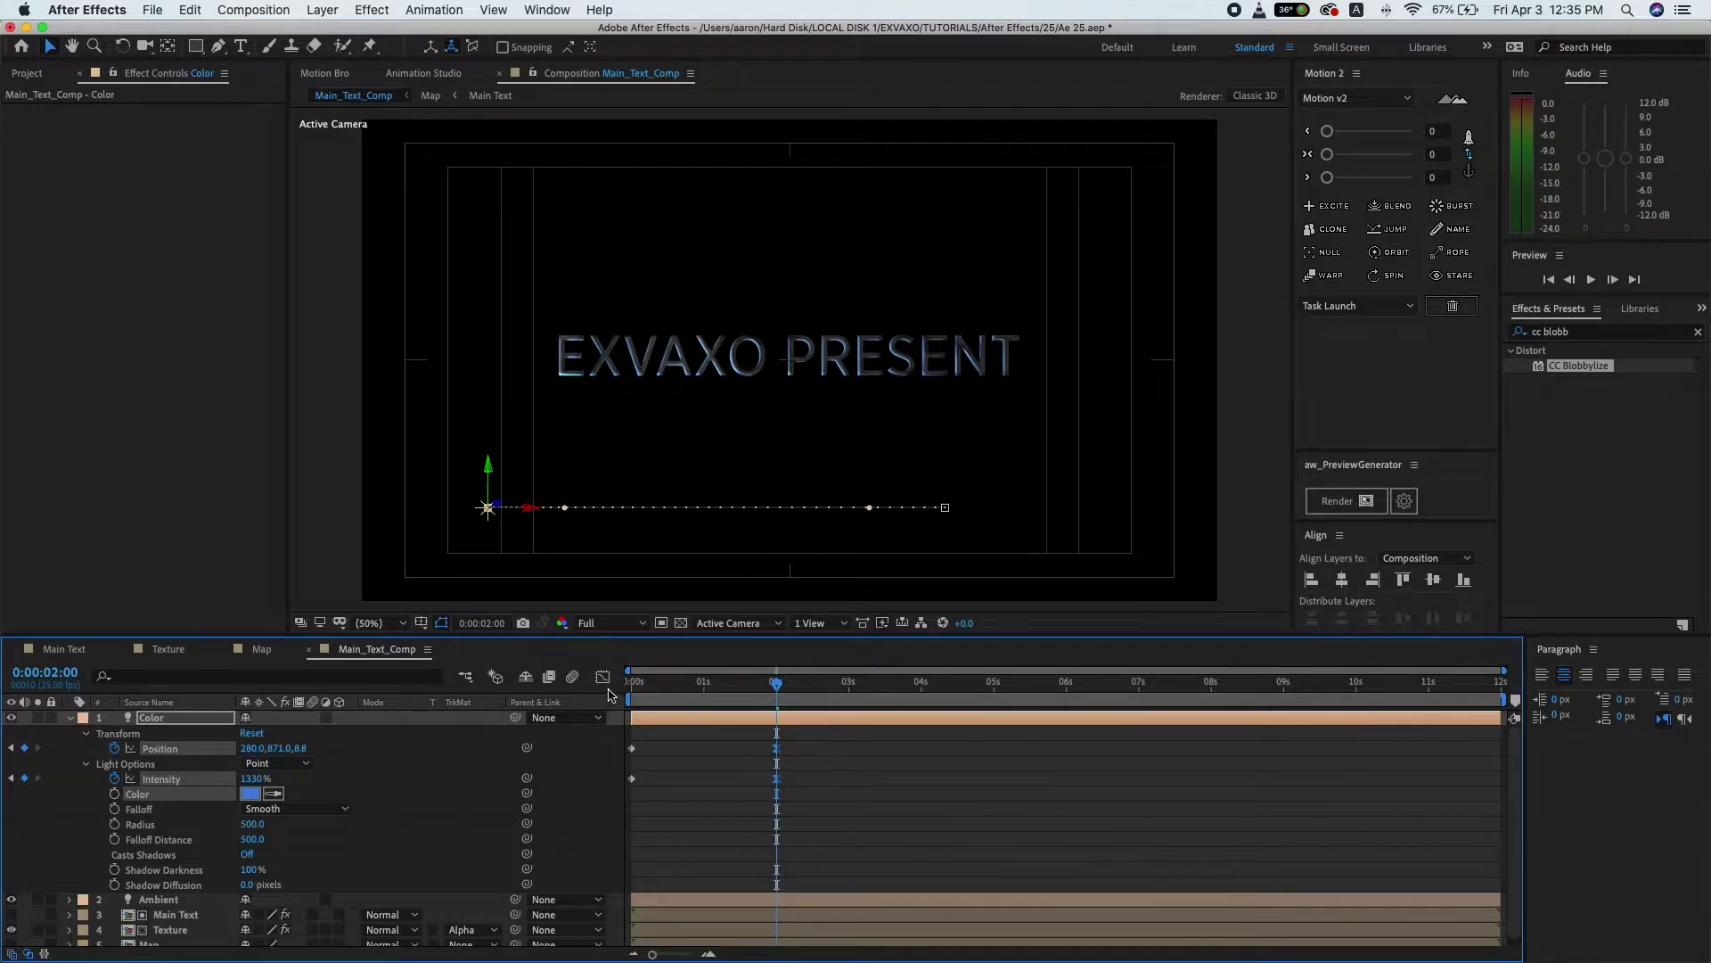
pyautogui.click(601, 679)
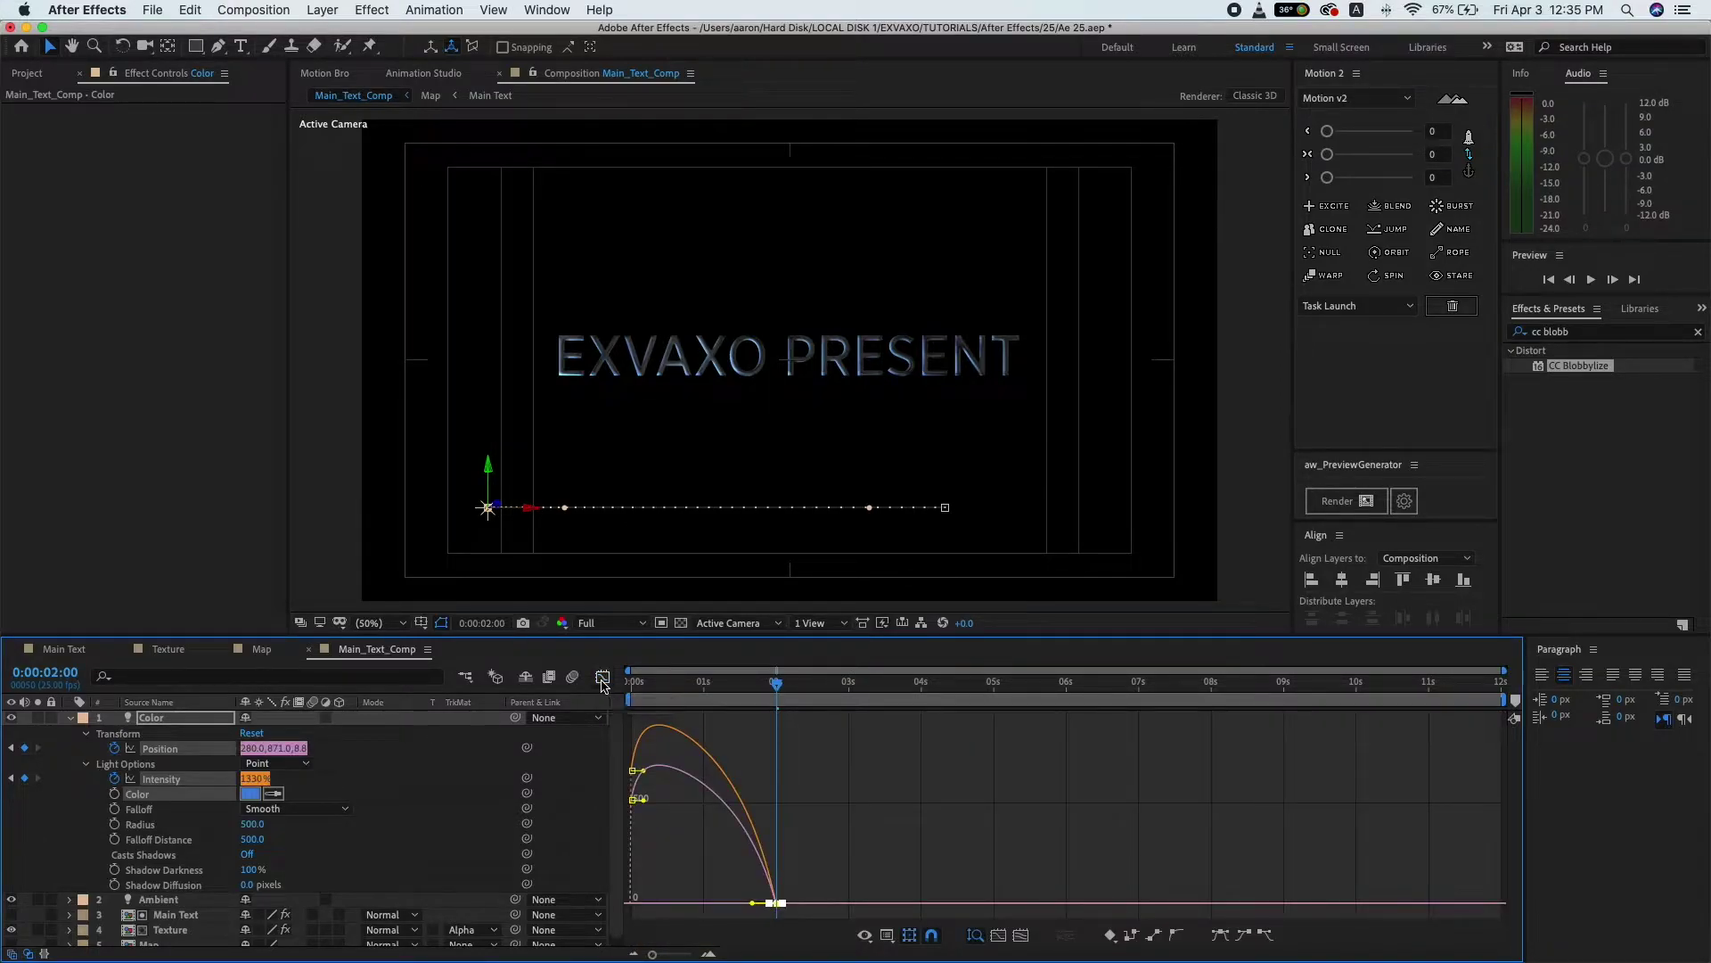
pyautogui.click(602, 679)
pyautogui.click(802, 749)
pyautogui.moveTo(803, 748); pyautogui.dragTo(624, 763)
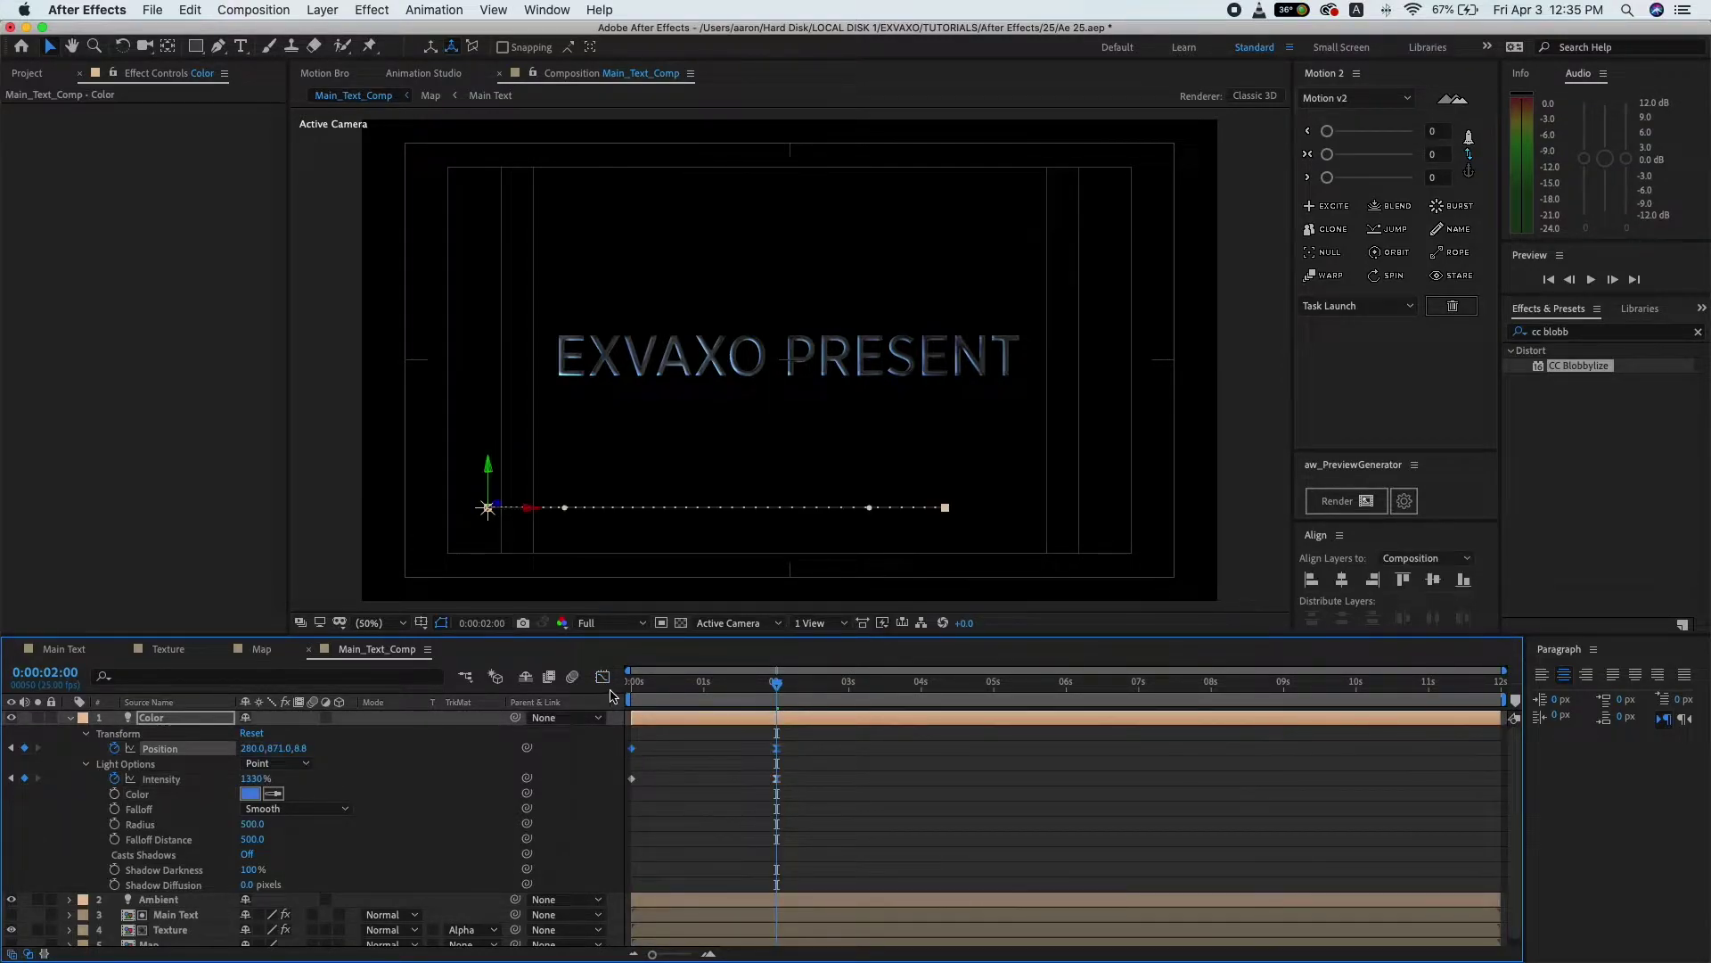
pyautogui.click(601, 679)
pyautogui.moveTo(743, 904); pyautogui.dragTo(710, 904)
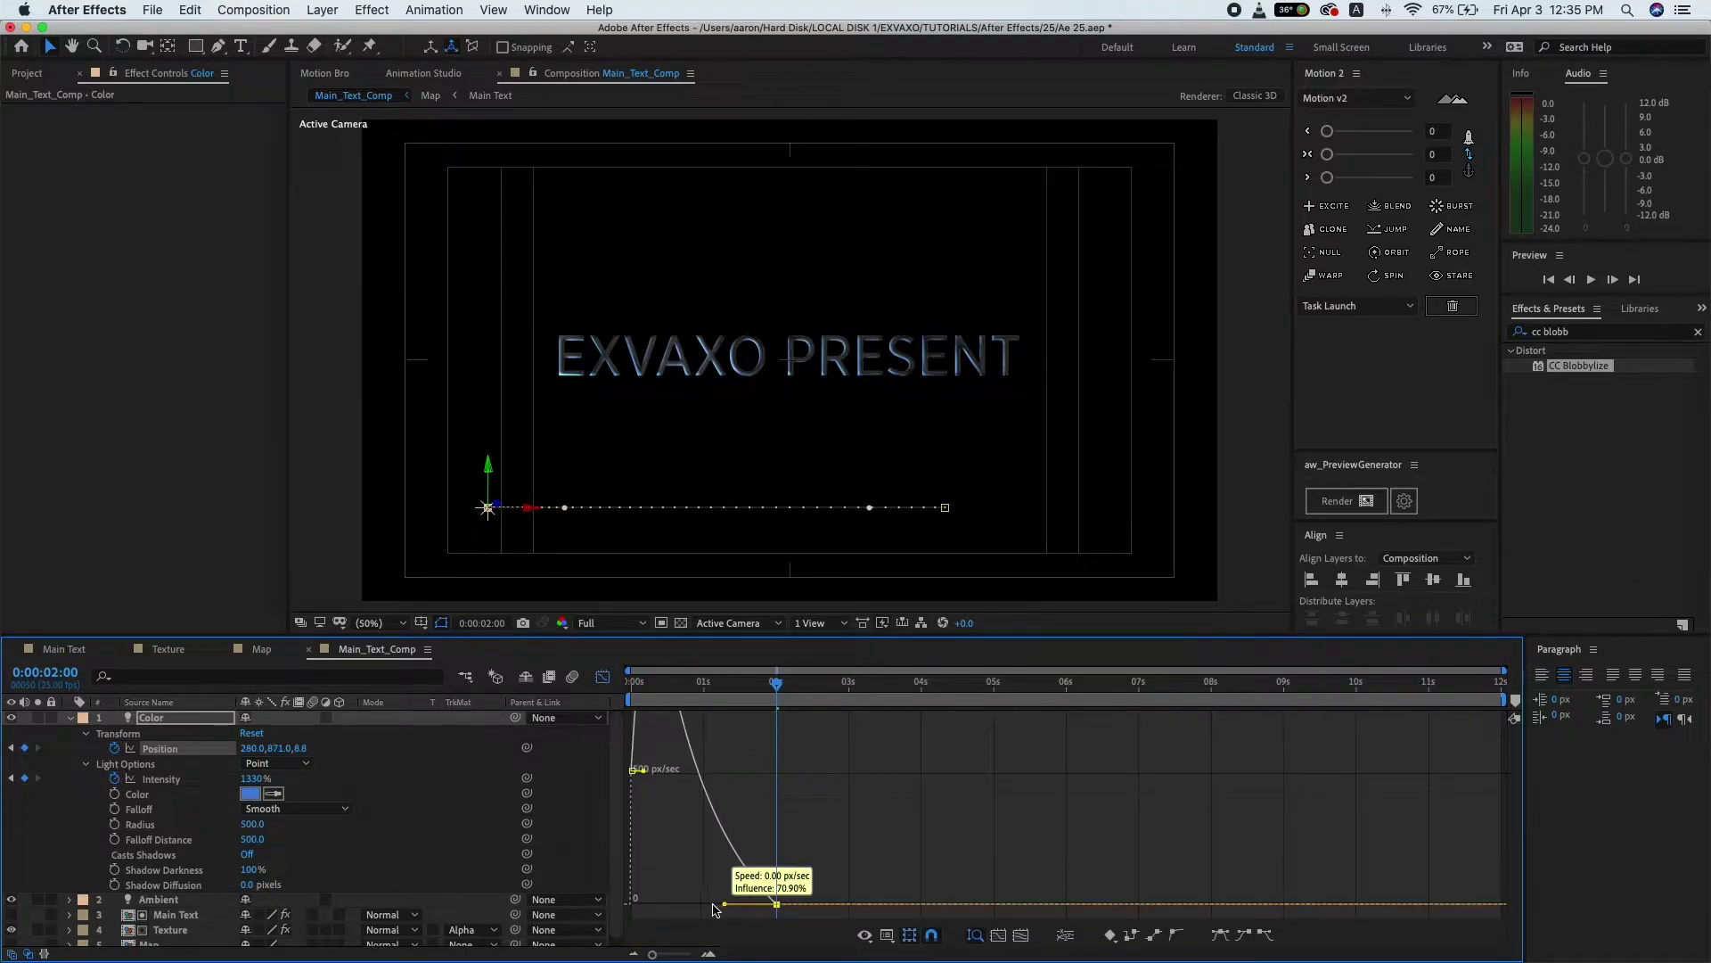
# - Preview the light sweep from the start at Third resolution
pyautogui.click(631, 681)
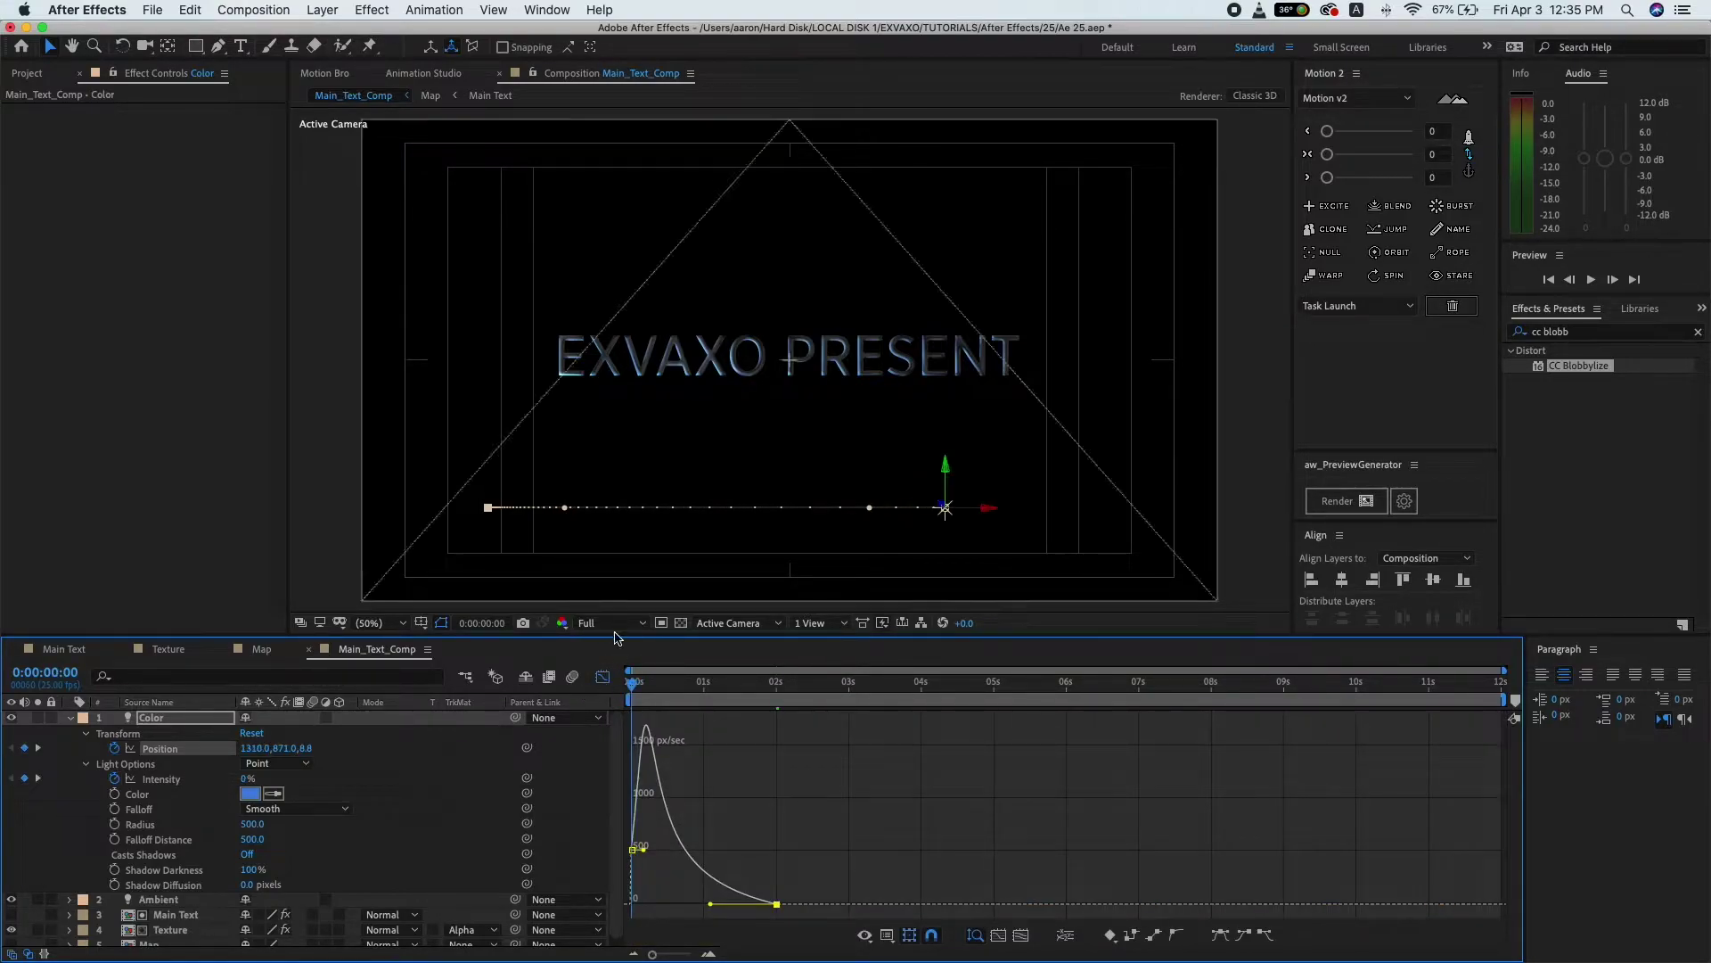
pyautogui.click(611, 622)
pyautogui.click(612, 710)
pyautogui.press('space')
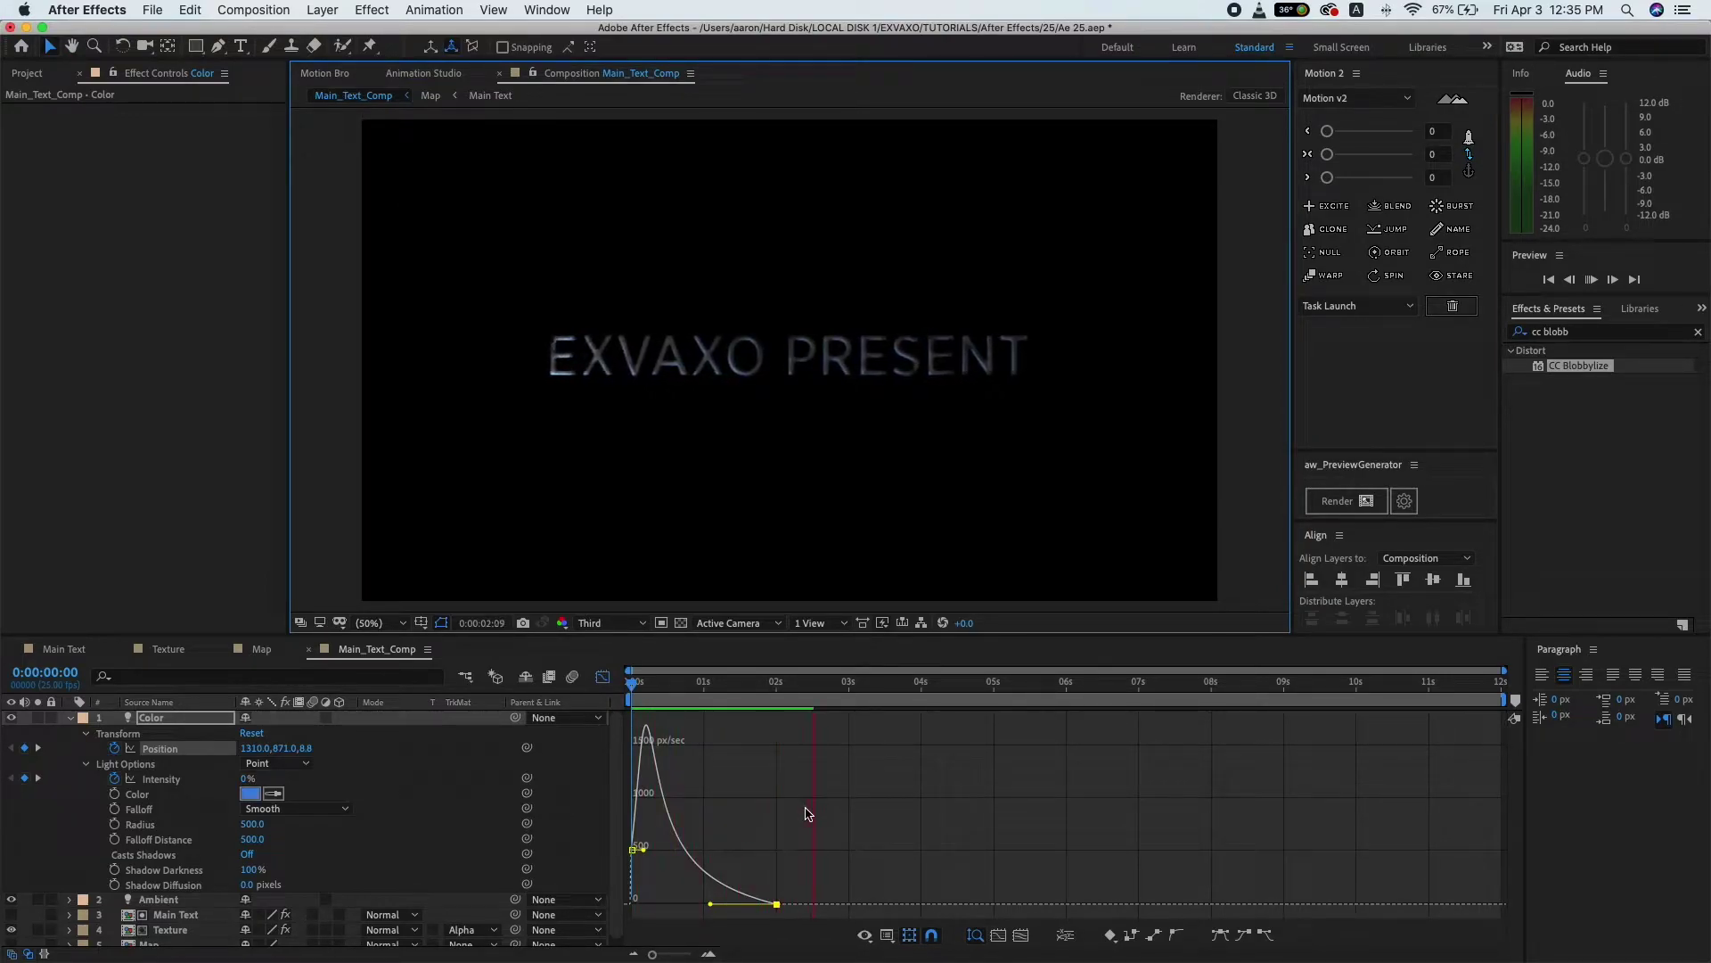
pyautogui.press('space')
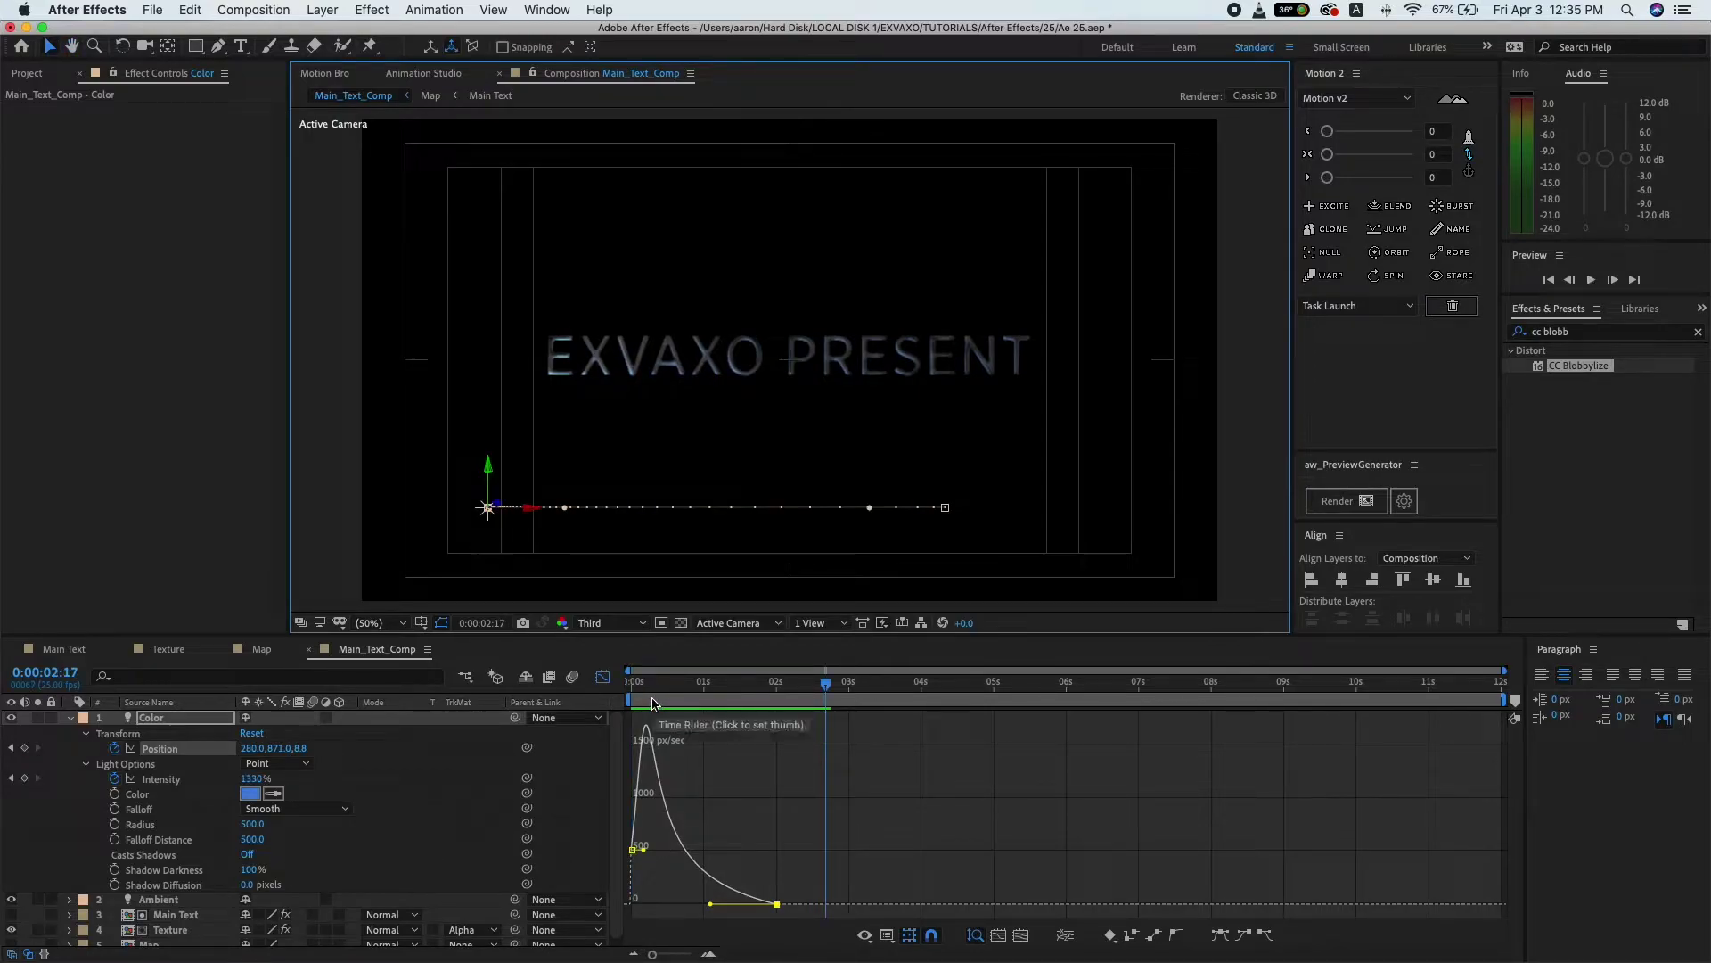
pyautogui.click(603, 677)
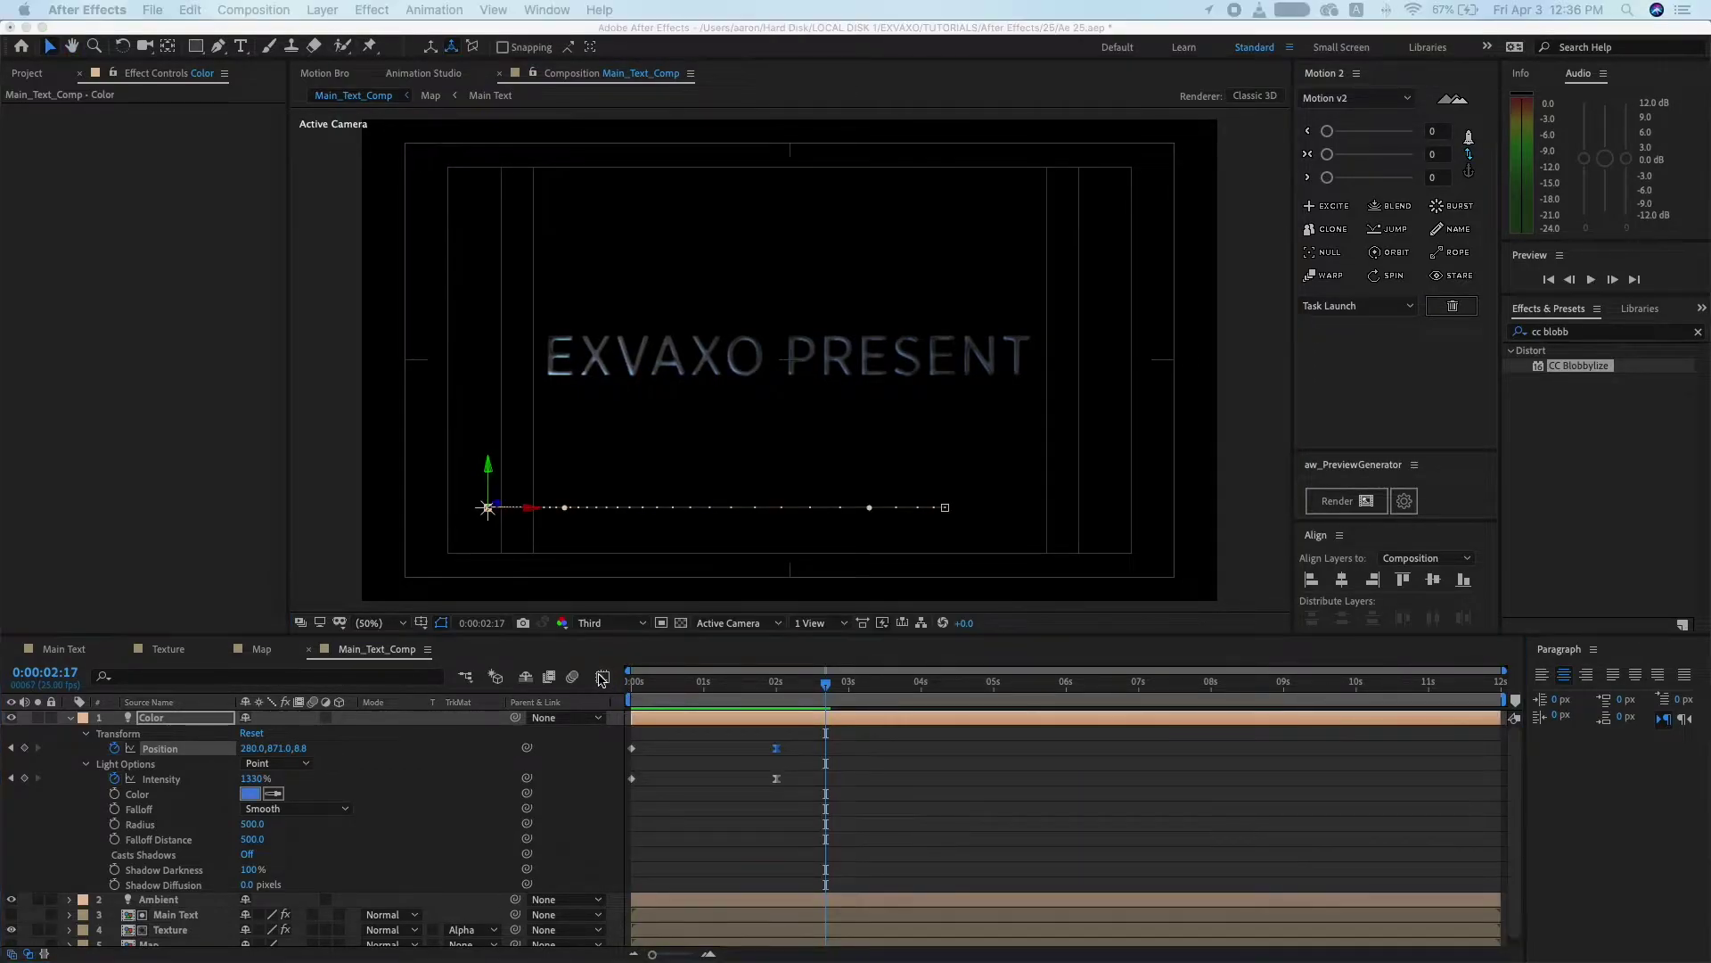
# - Change the Color light's colour to blue 548FDF
pyautogui.click(250, 794)
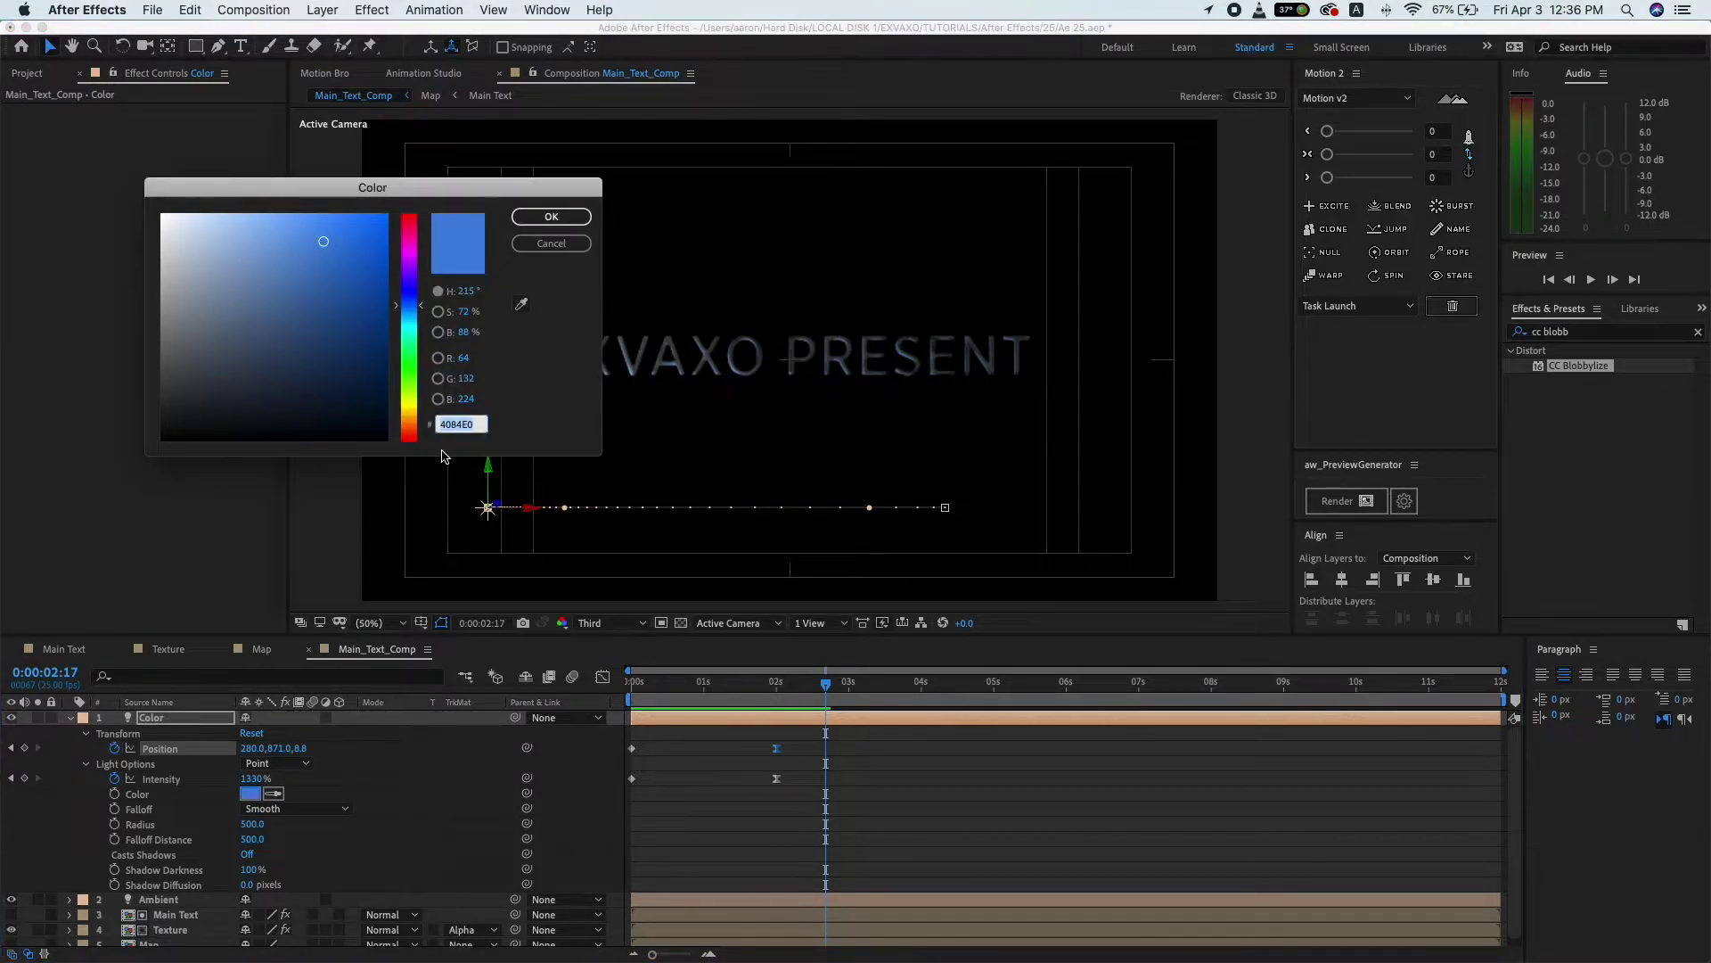
pyautogui.write('548')
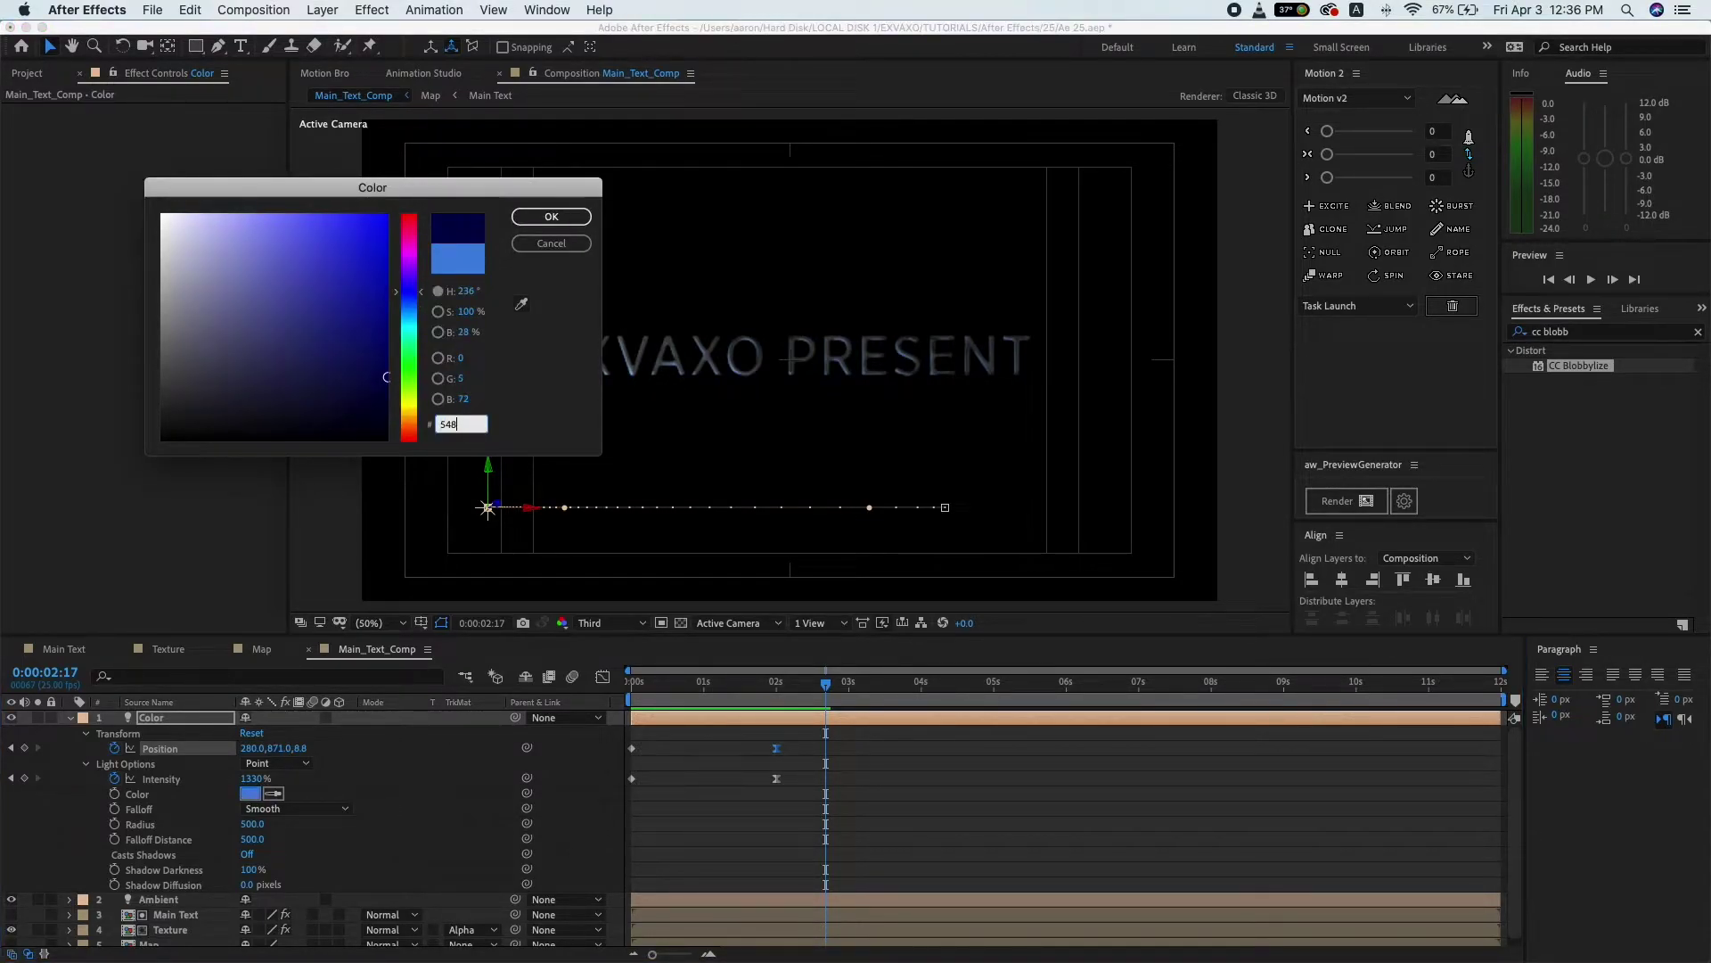
pyautogui.write('FD')
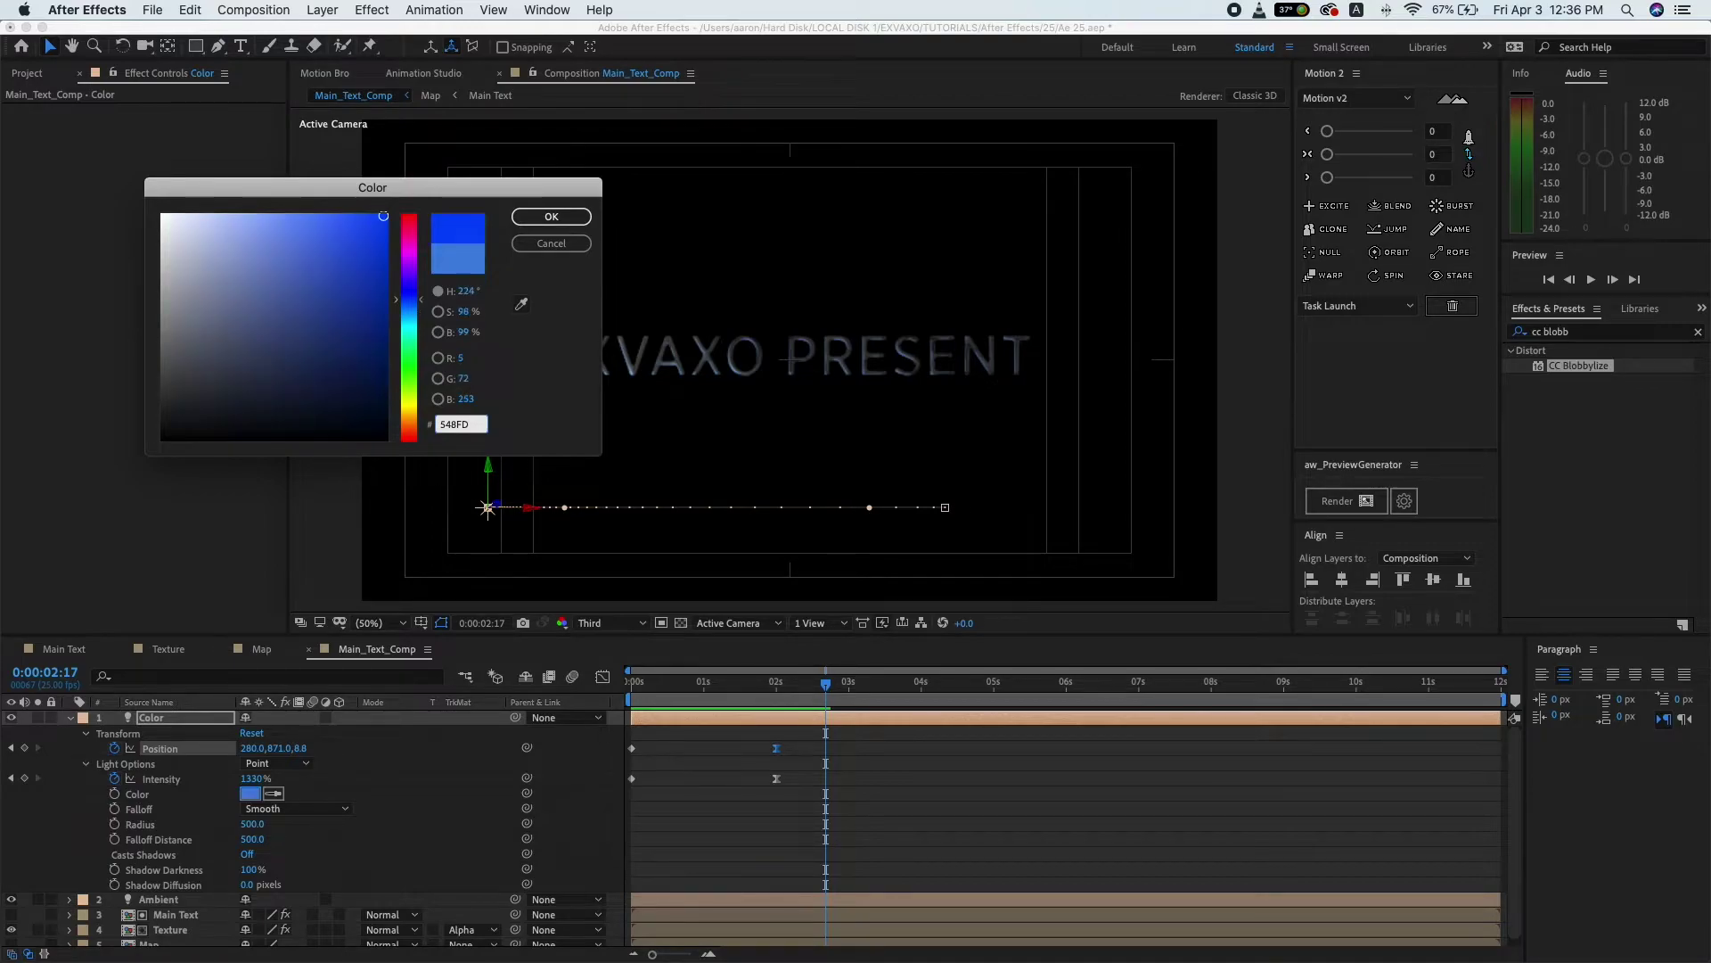
pyautogui.write('F')
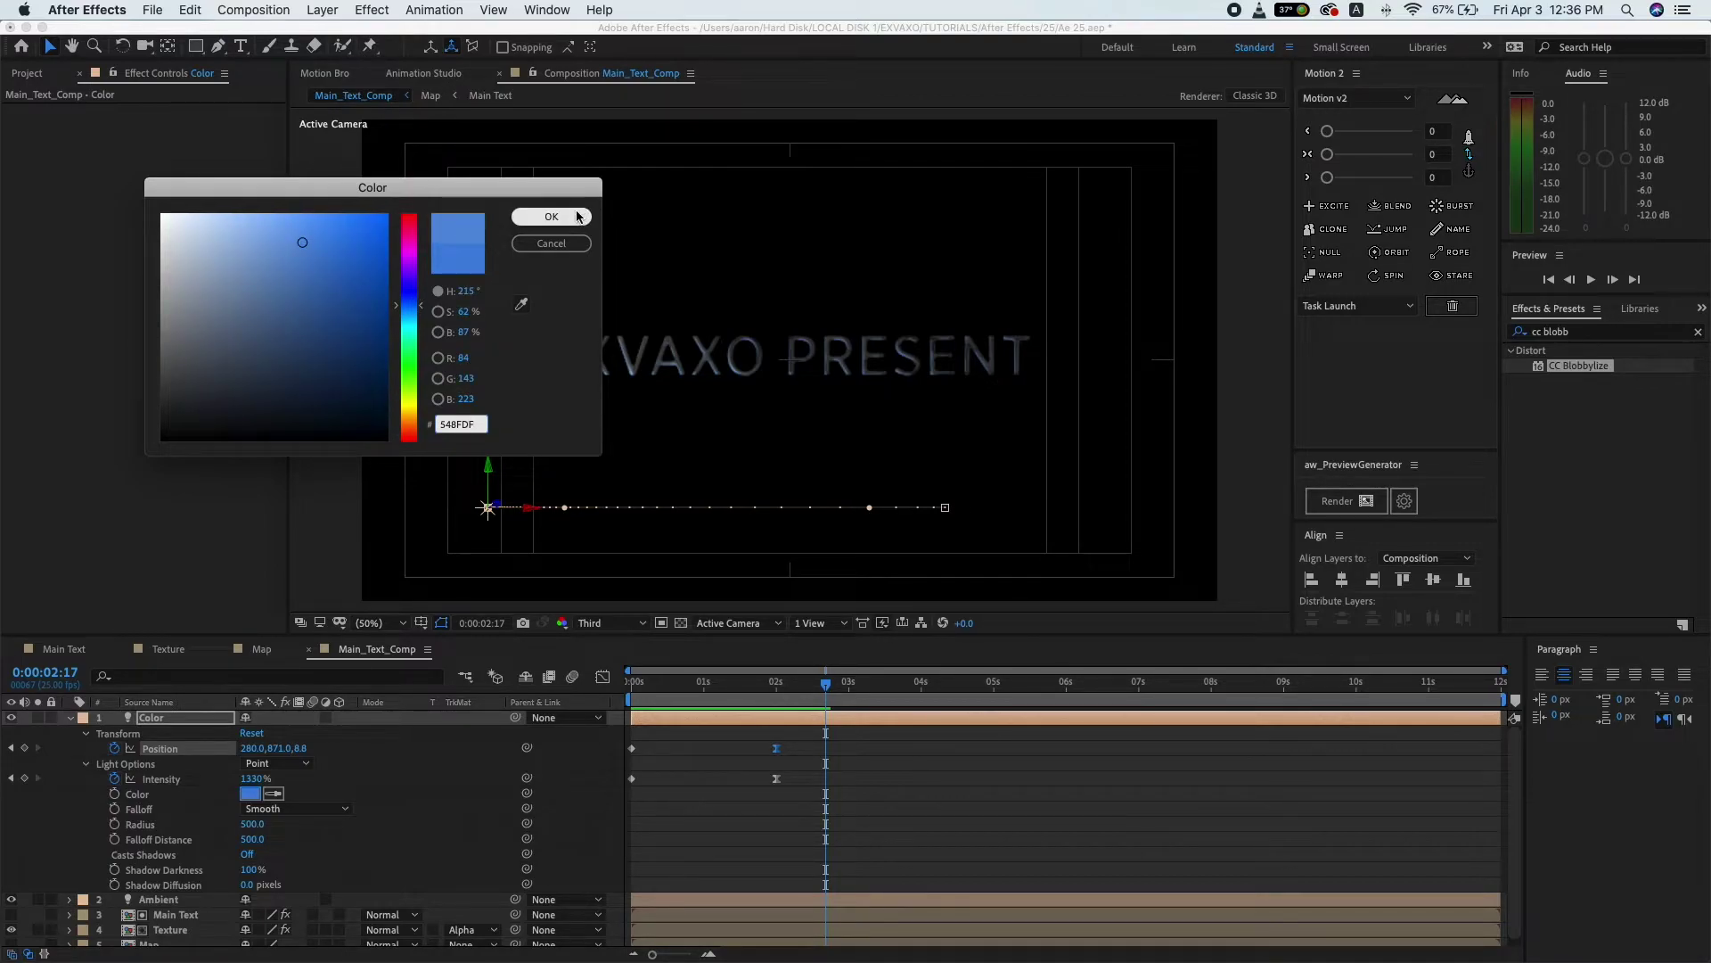
pyautogui.click(575, 217)
# - Restore Full preview resolution and collapse the Color light layer
pyautogui.click(615, 623)
pyautogui.click(595, 664)
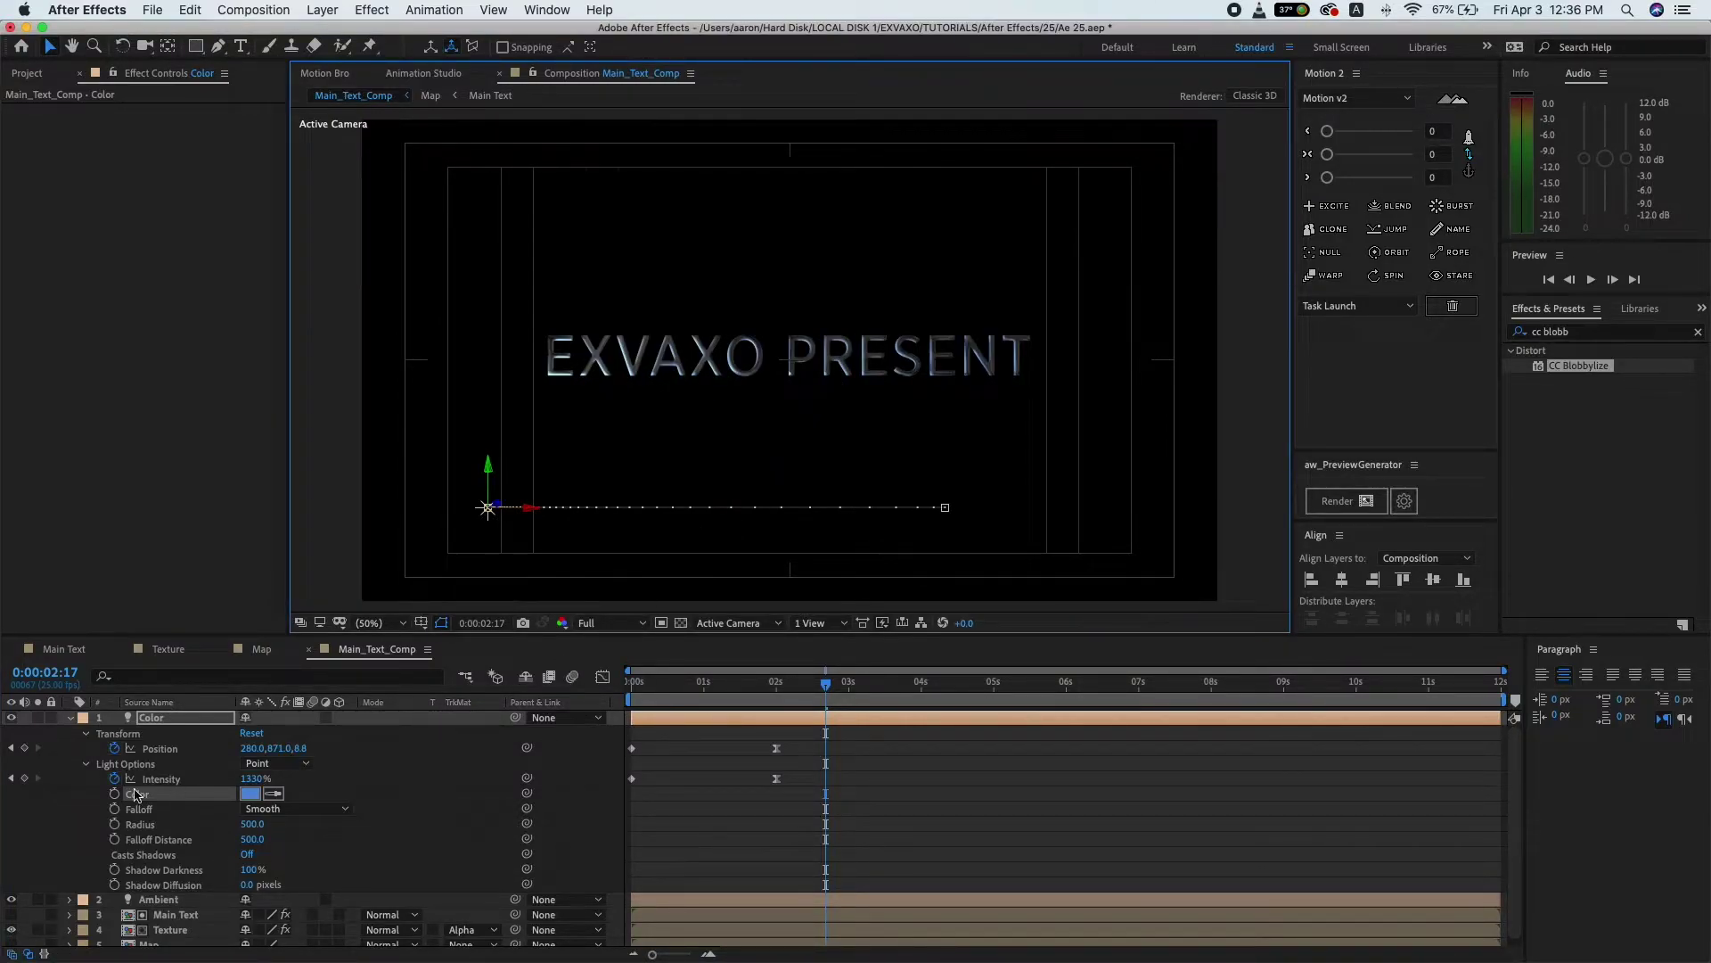
pyautogui.click(70, 721)
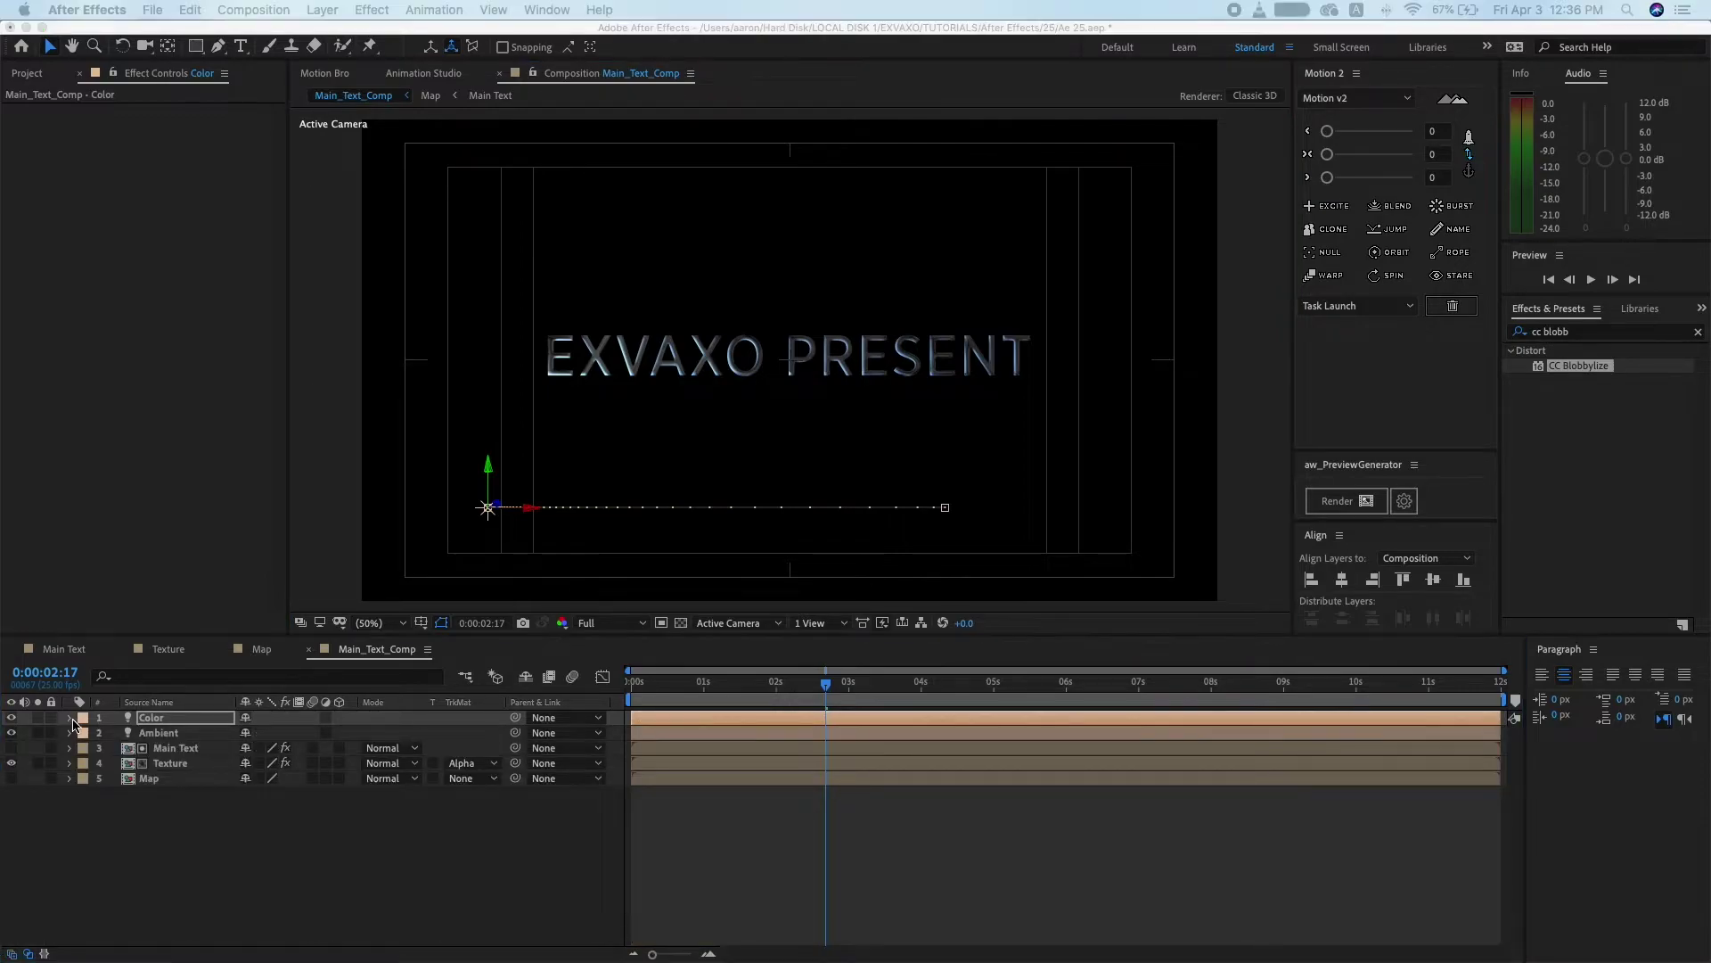
# - Start a new white Spot light layer named Light
pyautogui.rightClick(257, 756)
pyautogui.moveTo(410, 767)
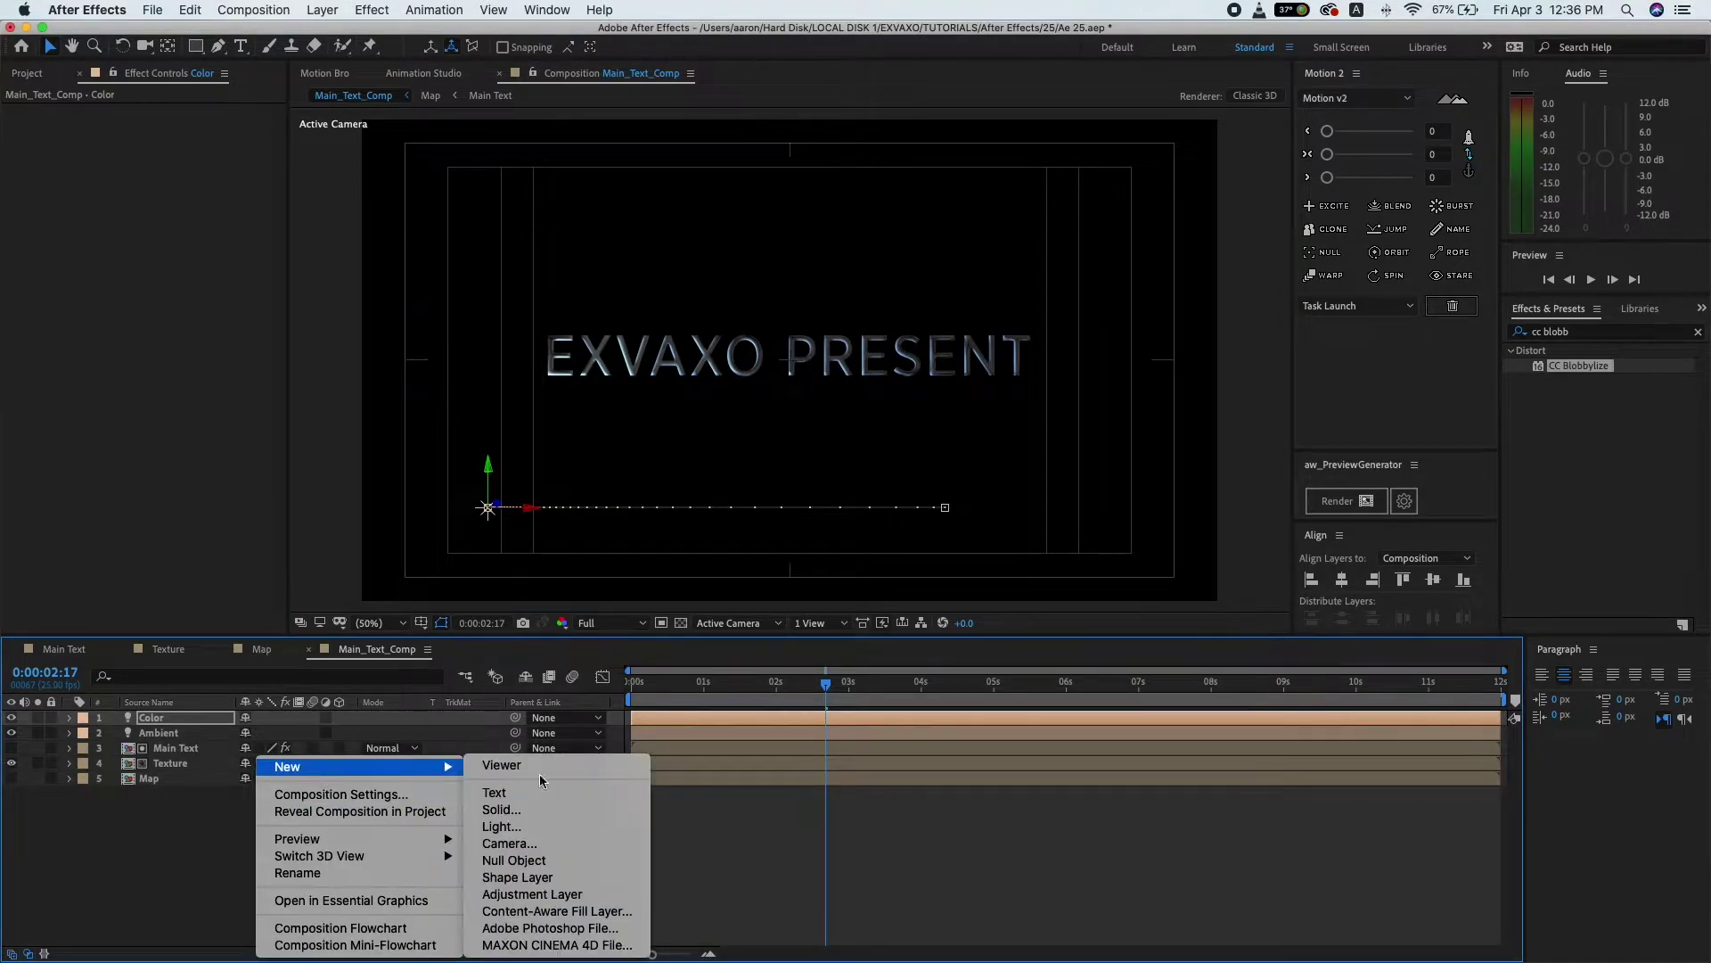
pyautogui.click(542, 828)
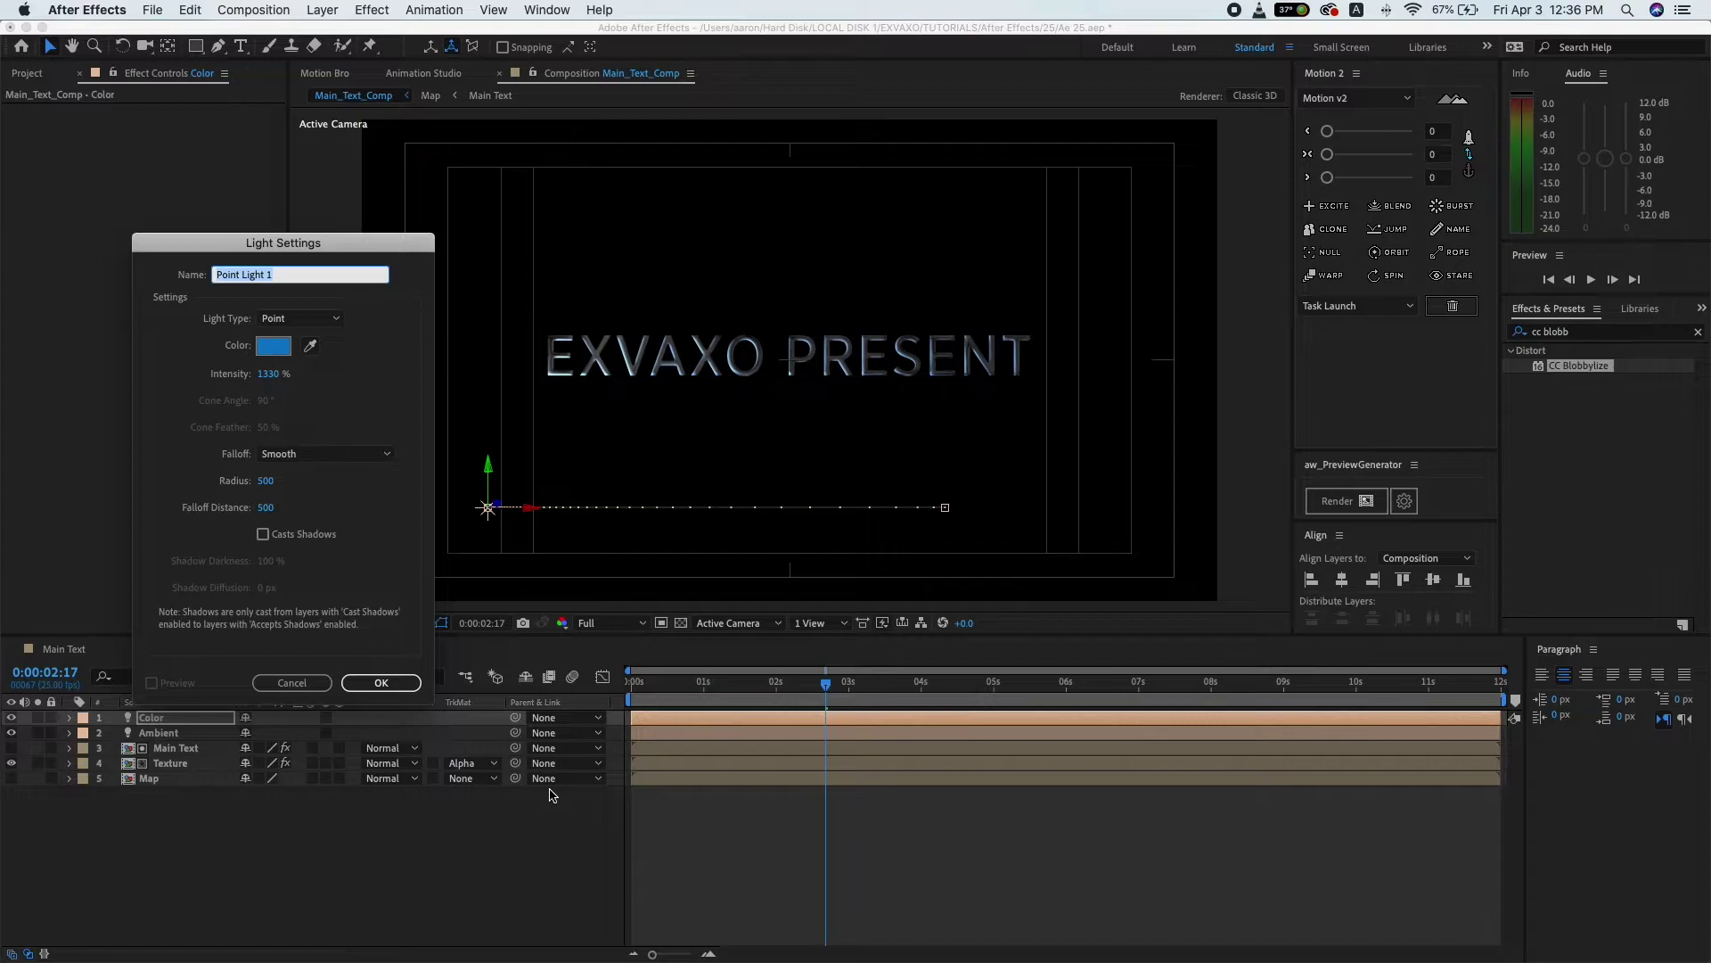
pyautogui.write('Light')
pyautogui.click(319, 321)
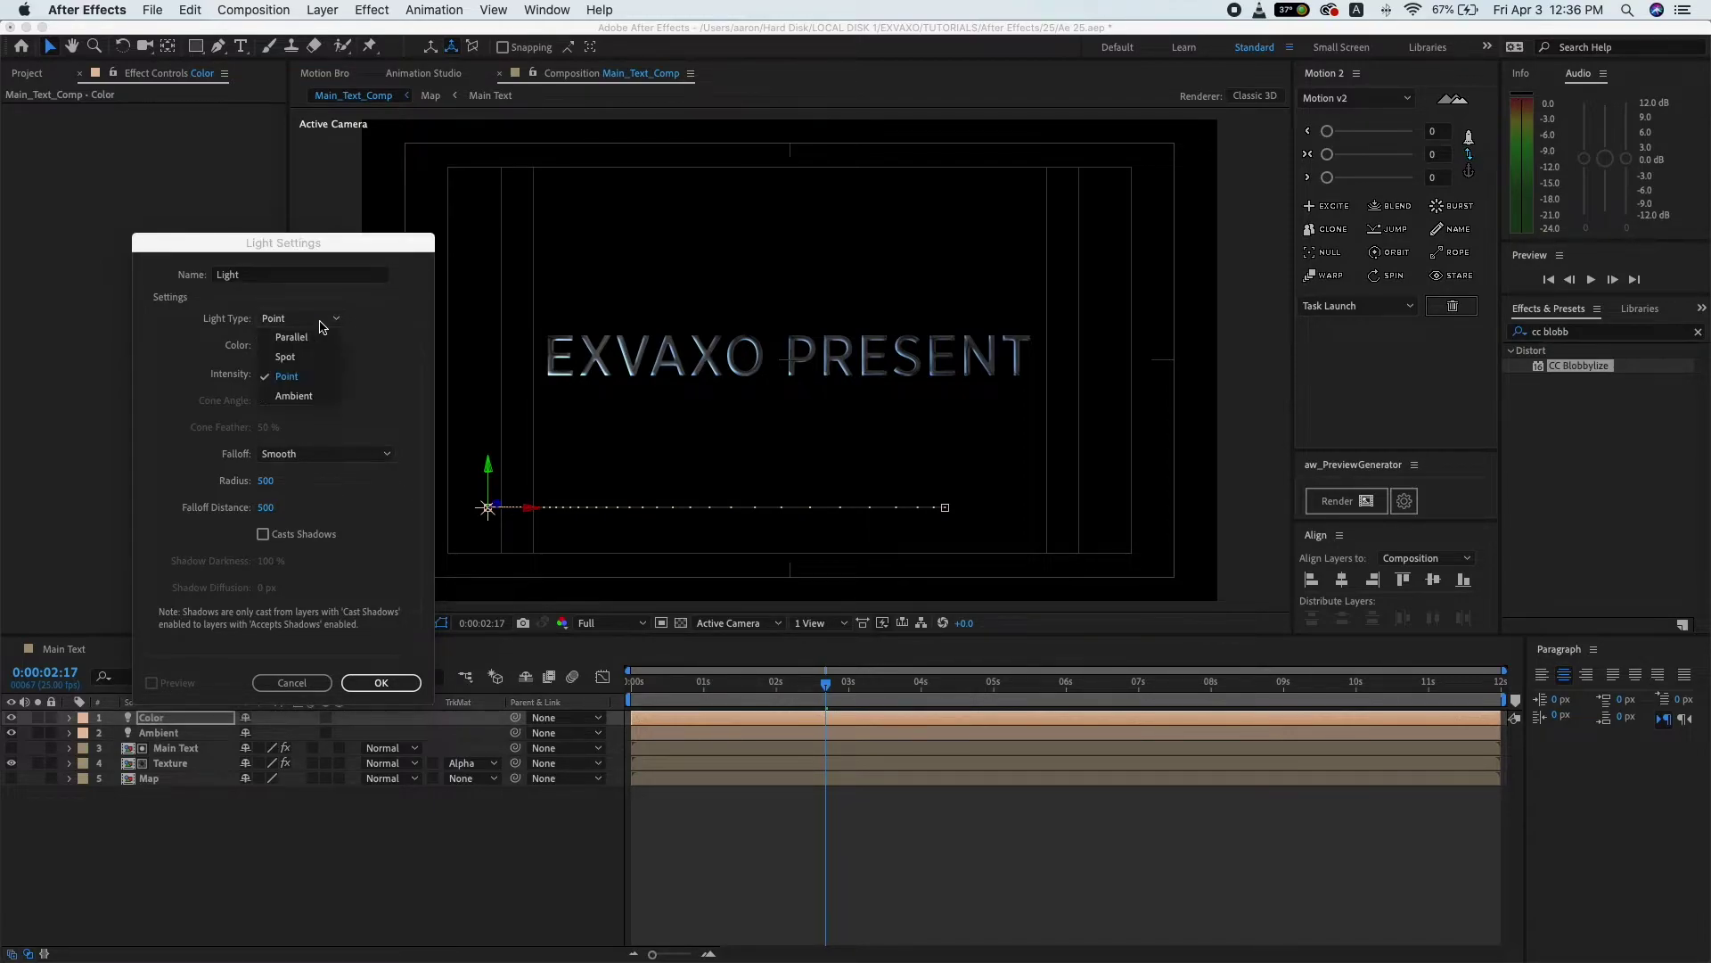
pyautogui.click(312, 356)
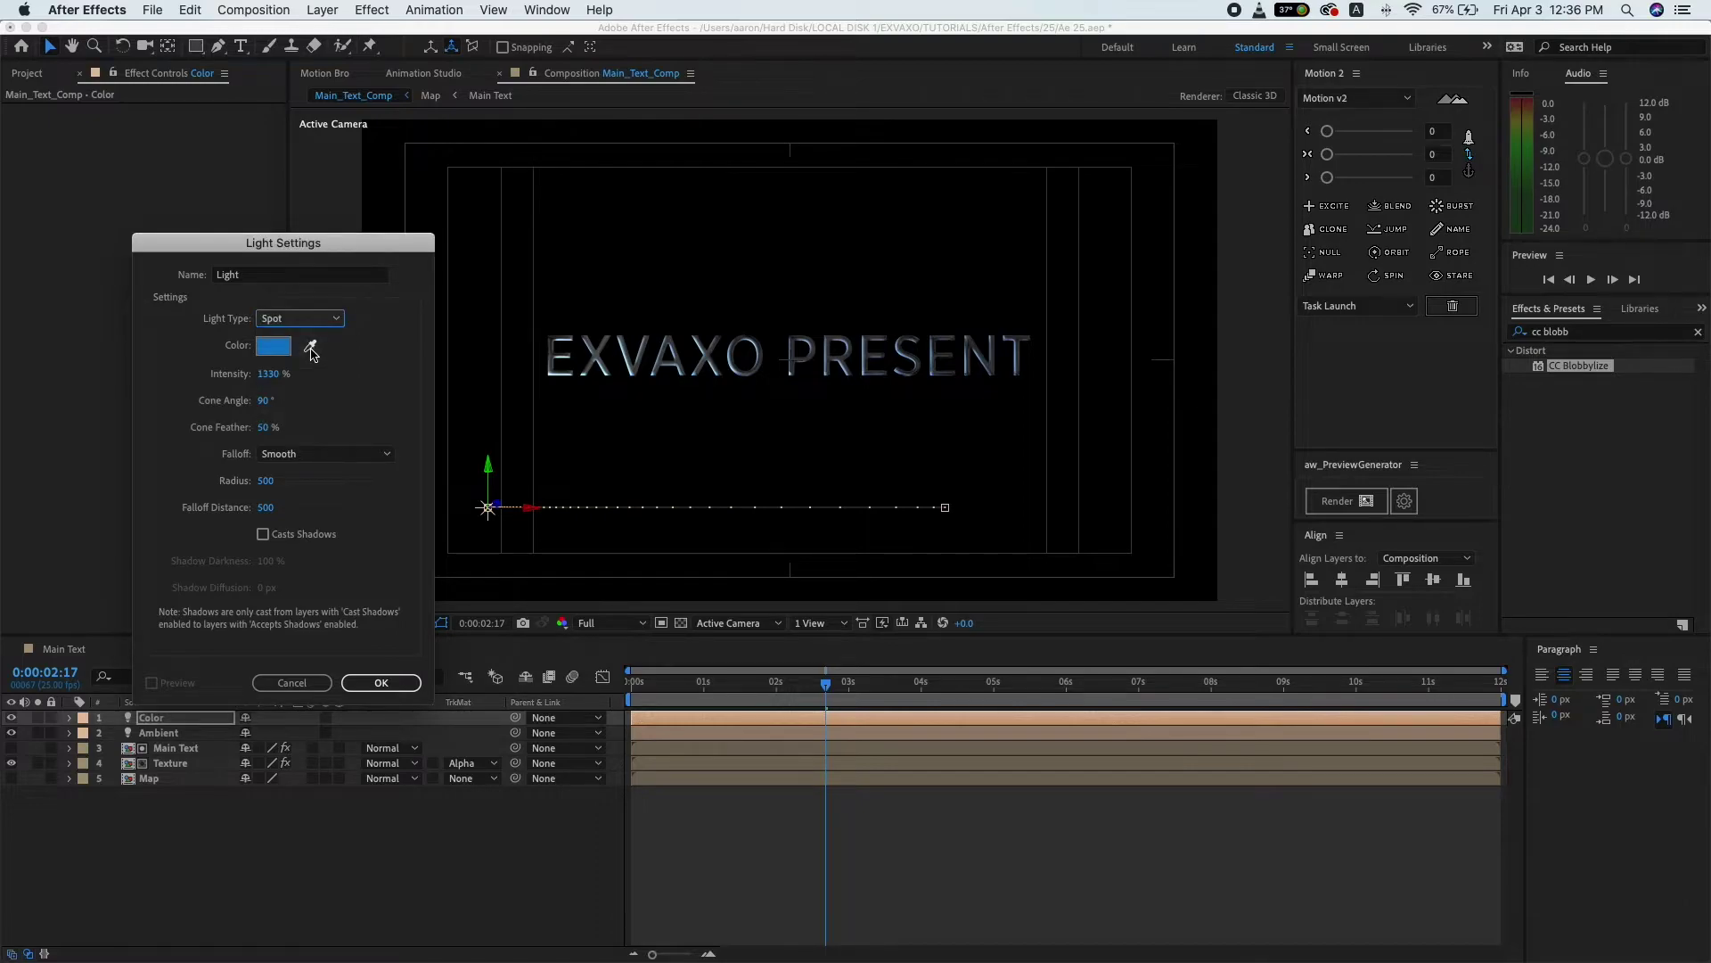
pyautogui.click(274, 346)
pyautogui.click(161, 214)
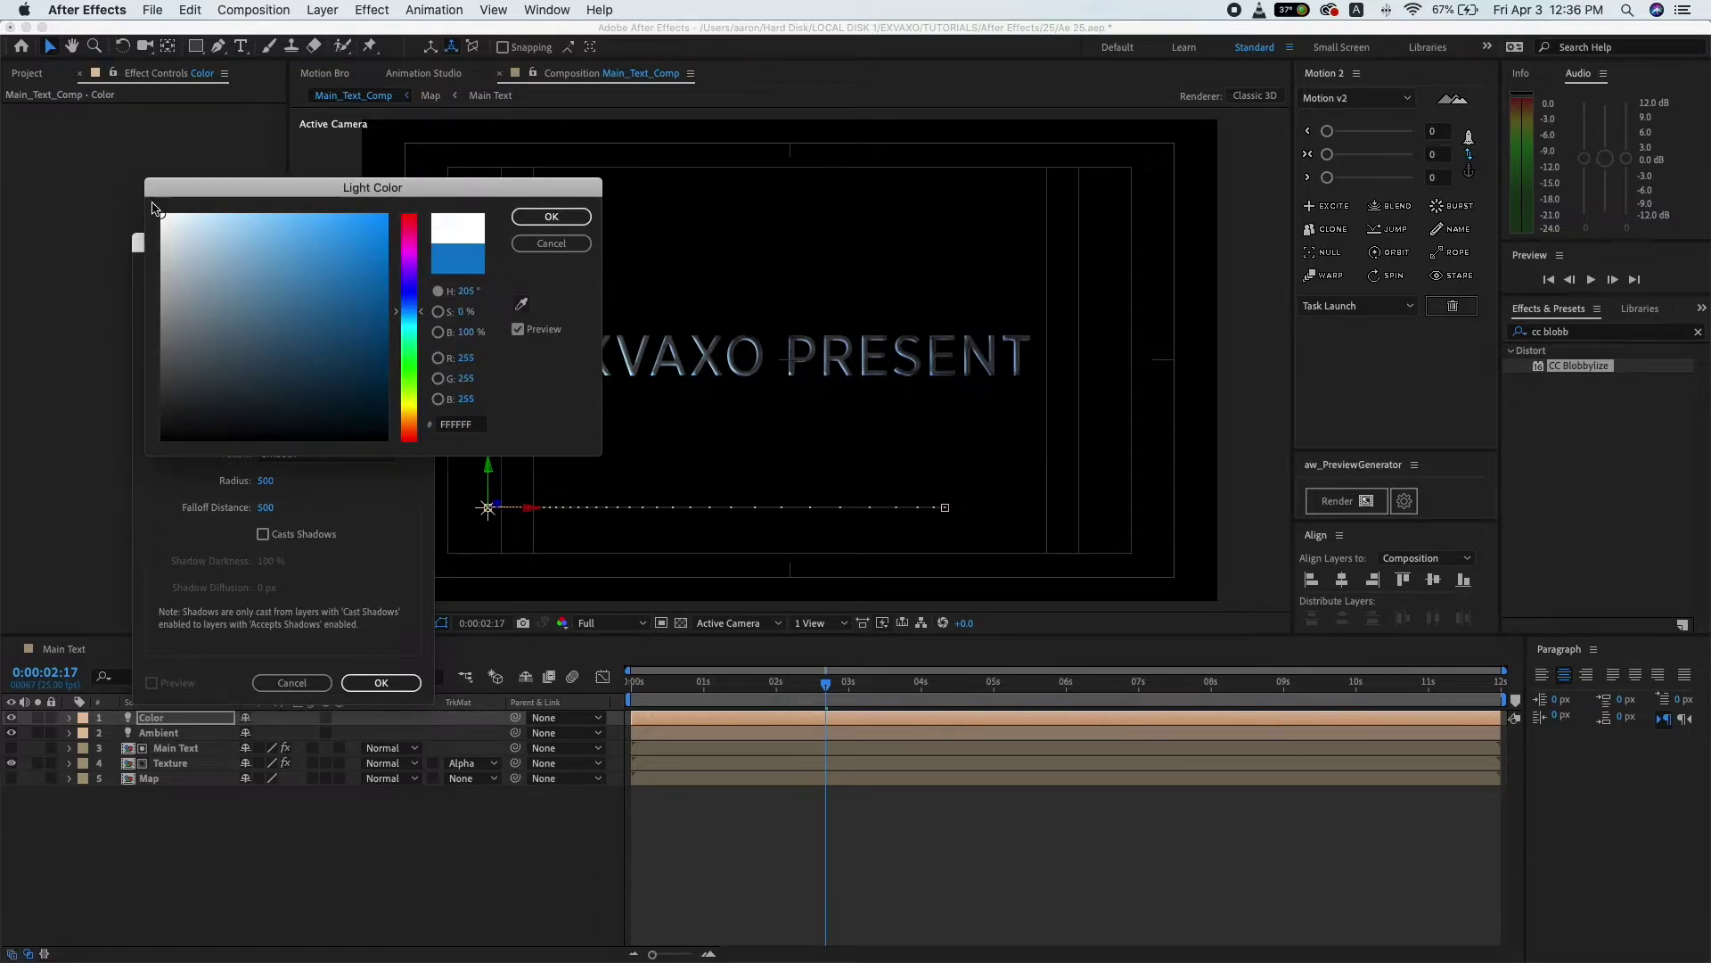
pyautogui.click(551, 217)
pyautogui.moveTo(341, 245); pyautogui.dragTo(413, 228)
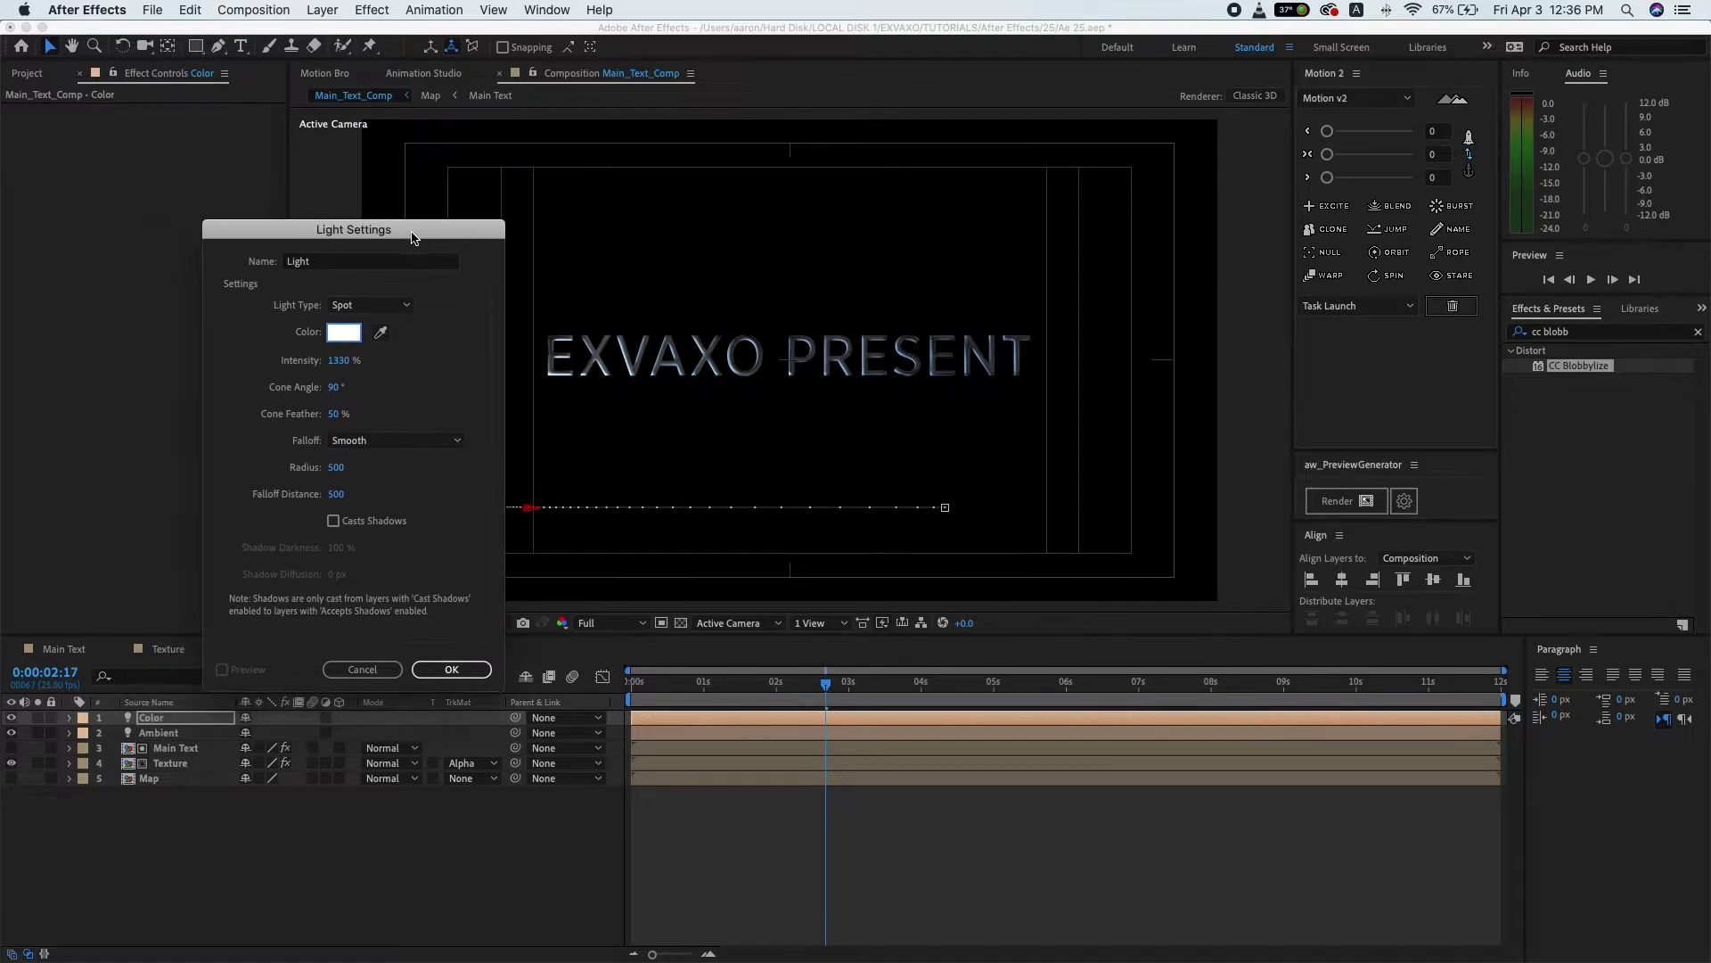
# - Give the spot light 225% intensity, a 62° cone angle and 100% cone feather, and create it
pyautogui.click(346, 351)
pyautogui.write('225')
pyautogui.click(439, 374)
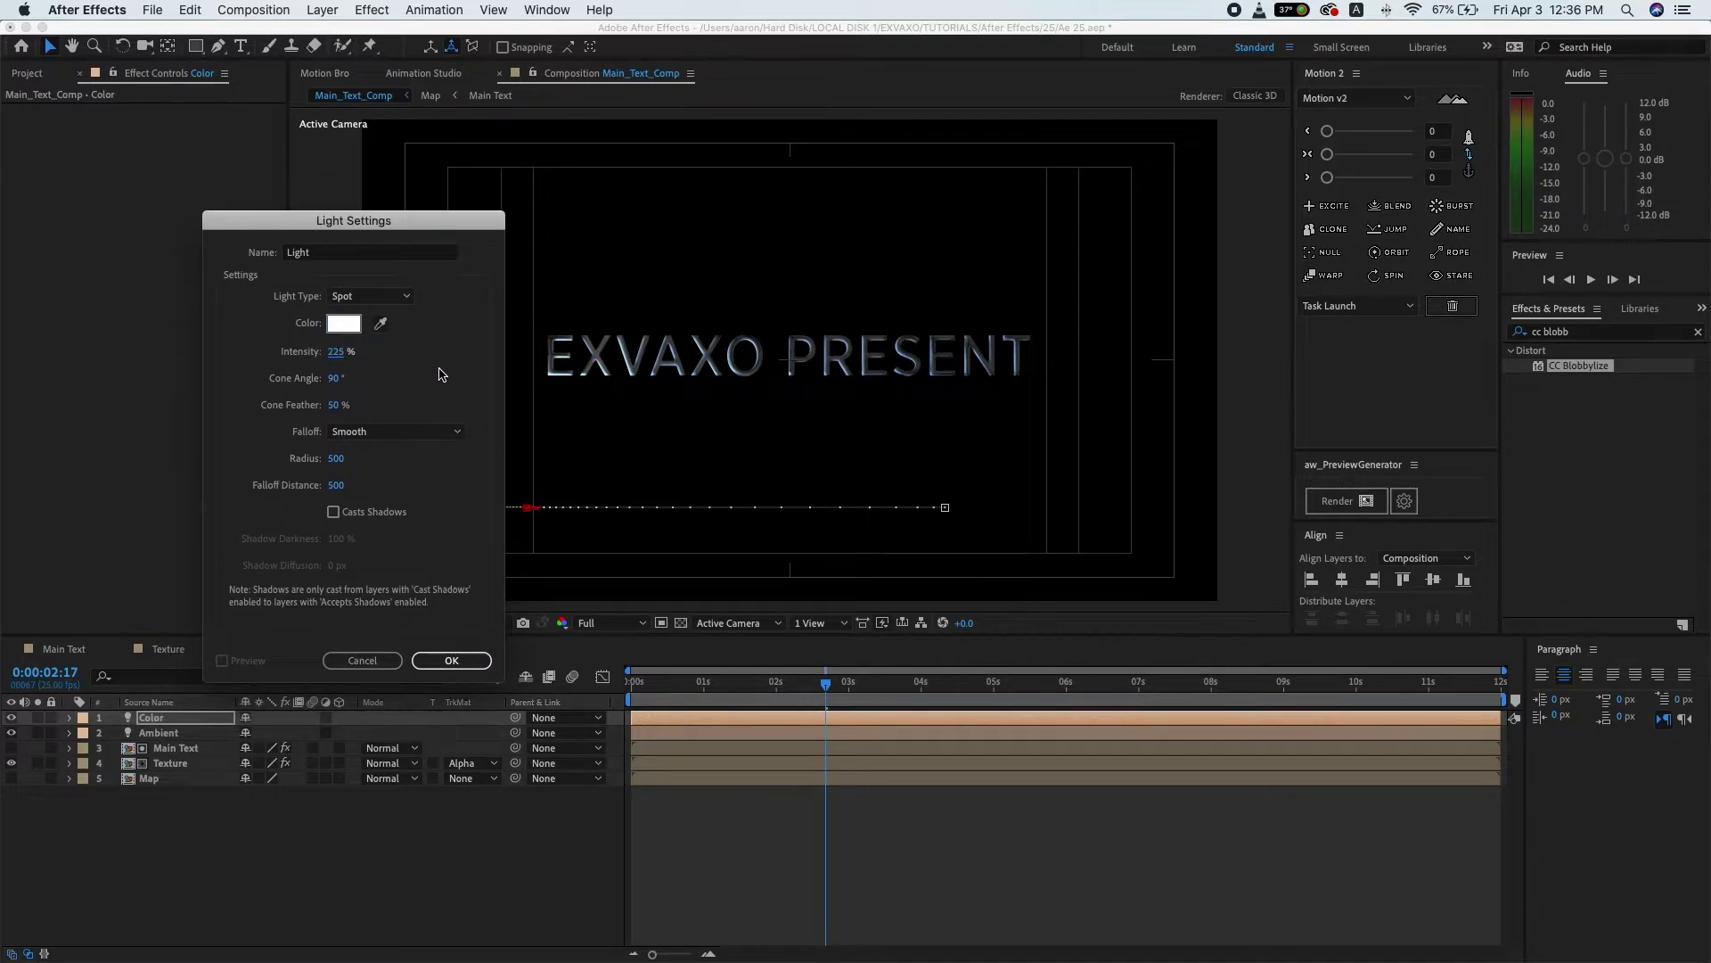
pyautogui.click(334, 378)
pyautogui.write('2')
pyautogui.click(402, 387)
pyautogui.click(335, 405)
pyautogui.write('100')
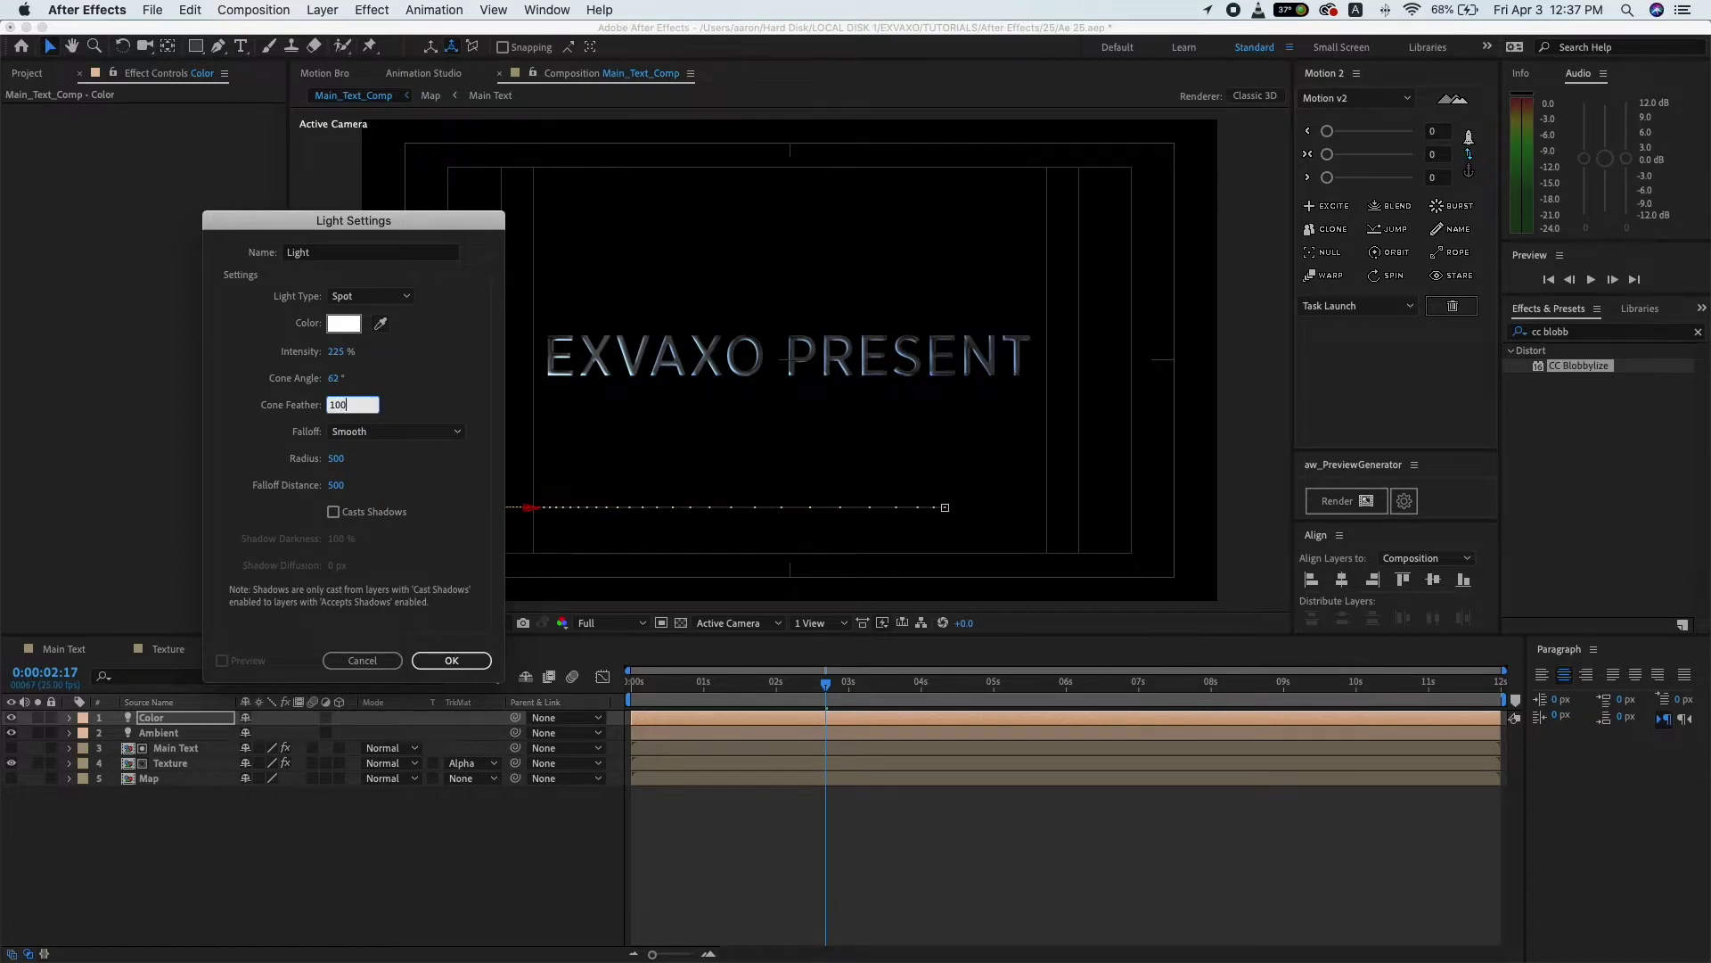
pyautogui.click(408, 402)
pyautogui.click(447, 661)
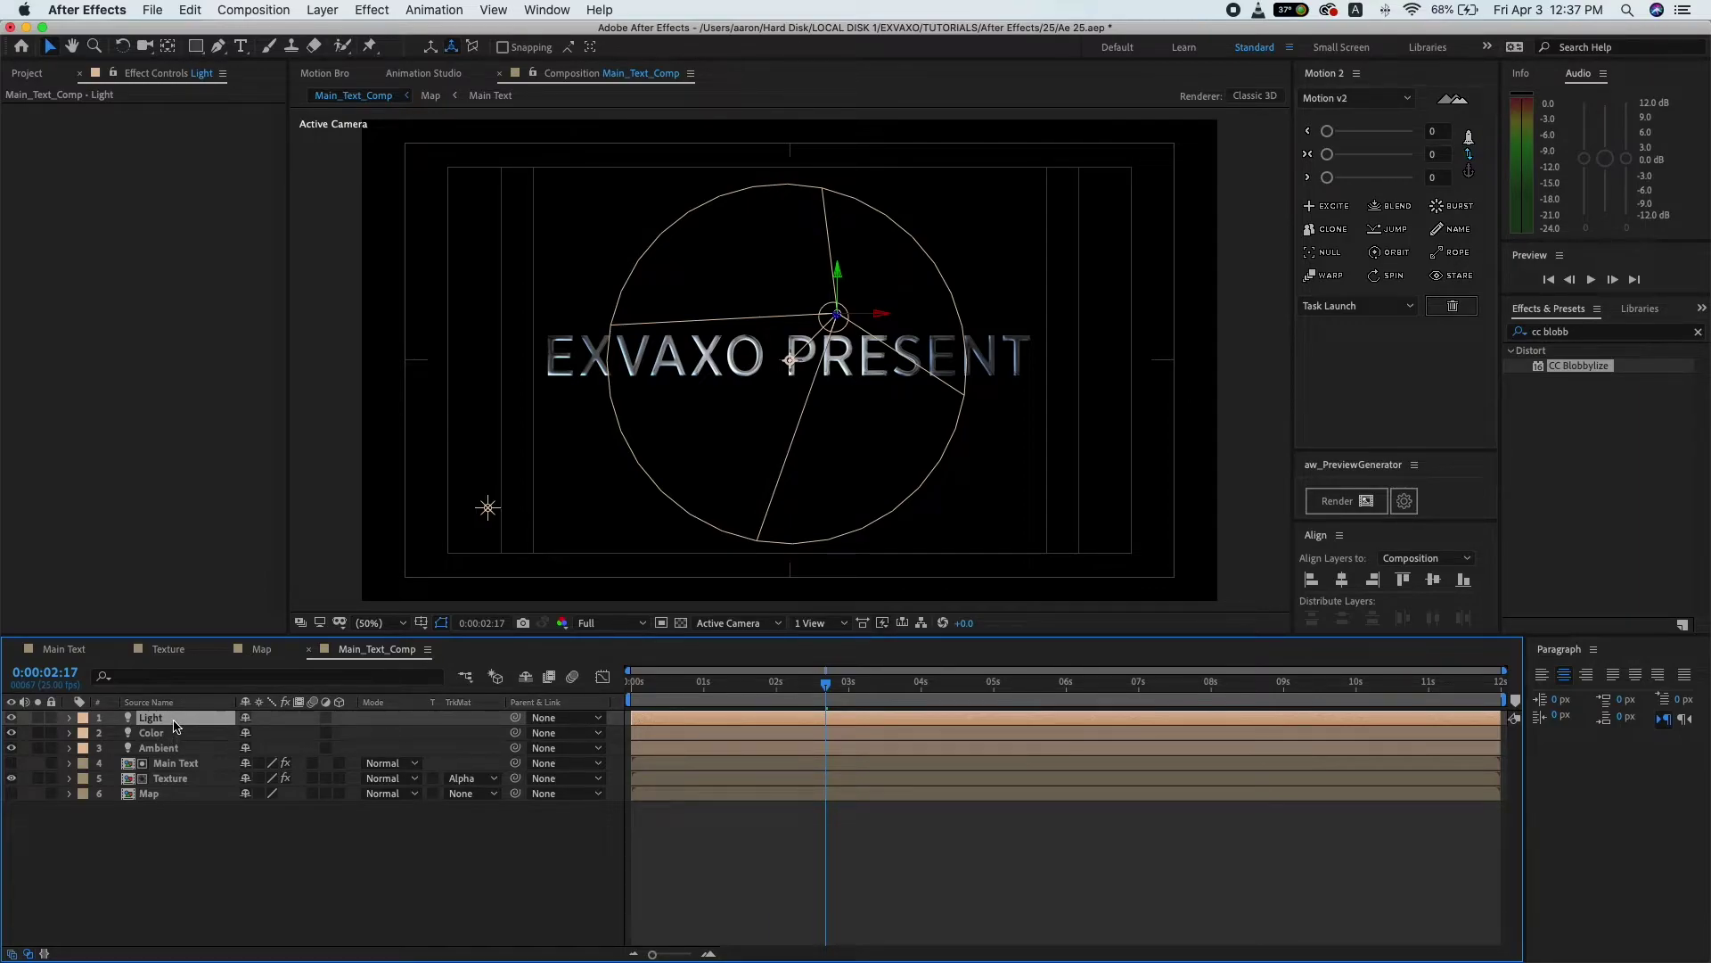
# - Set an Intensity keyframe of 225% on the spot light at 0:00:02:00
pyautogui.click(70, 718)
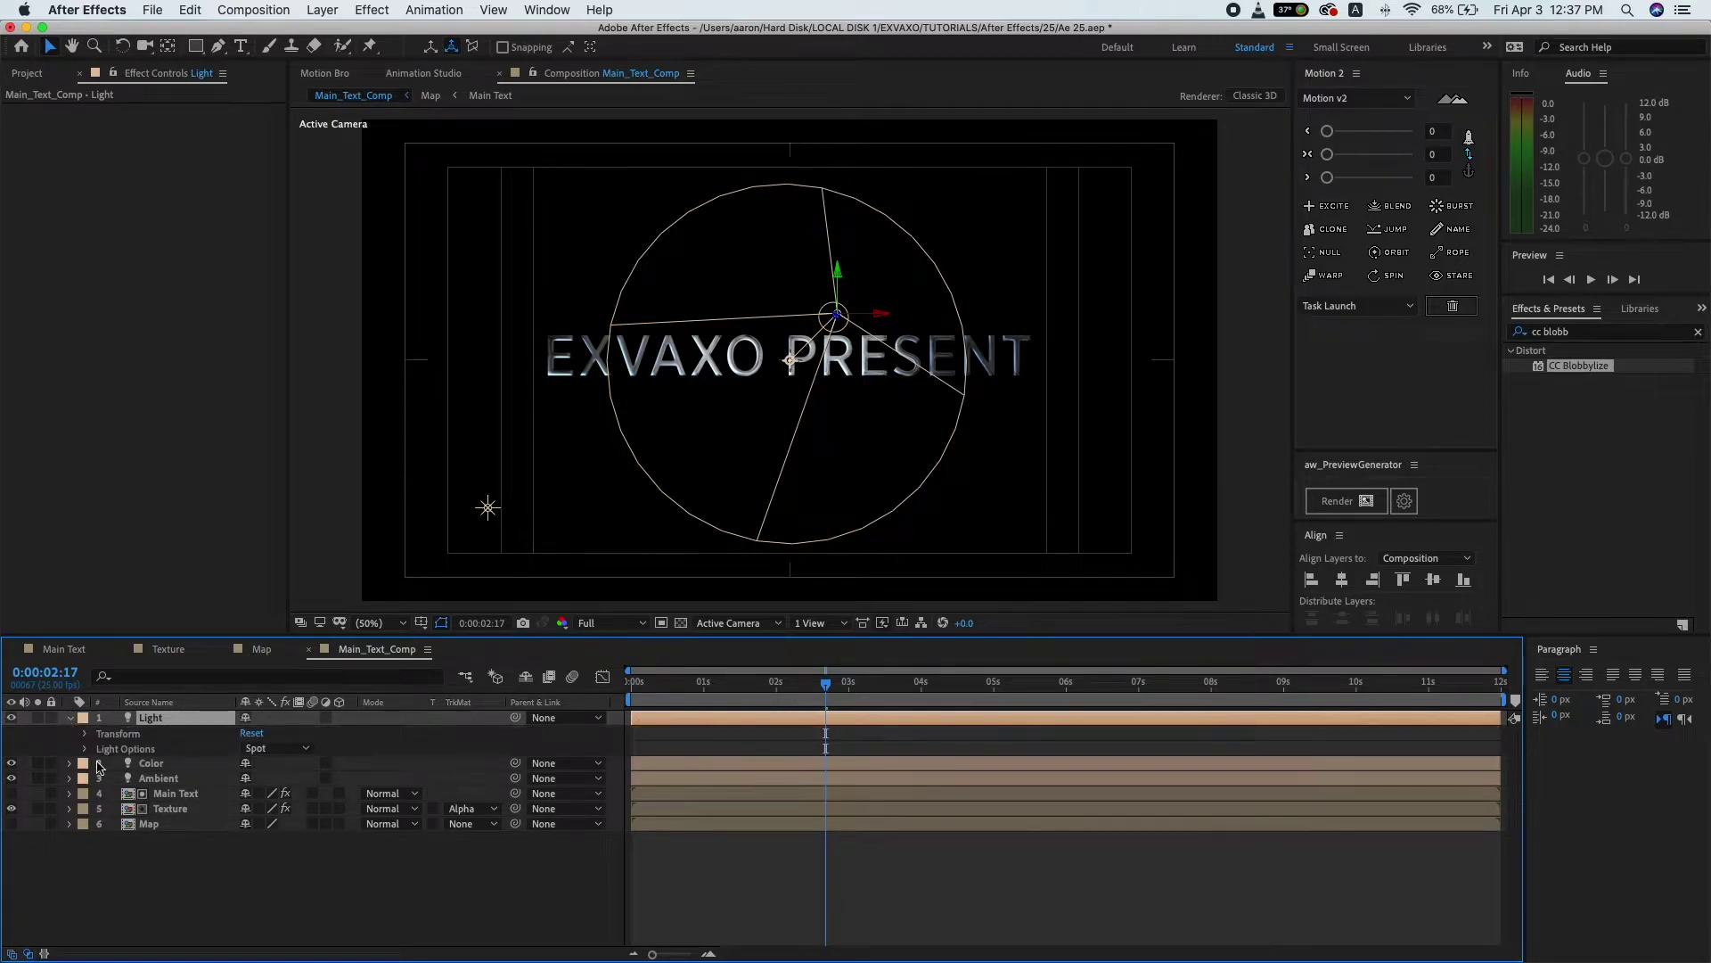
pyautogui.click(86, 733)
pyautogui.click(87, 840)
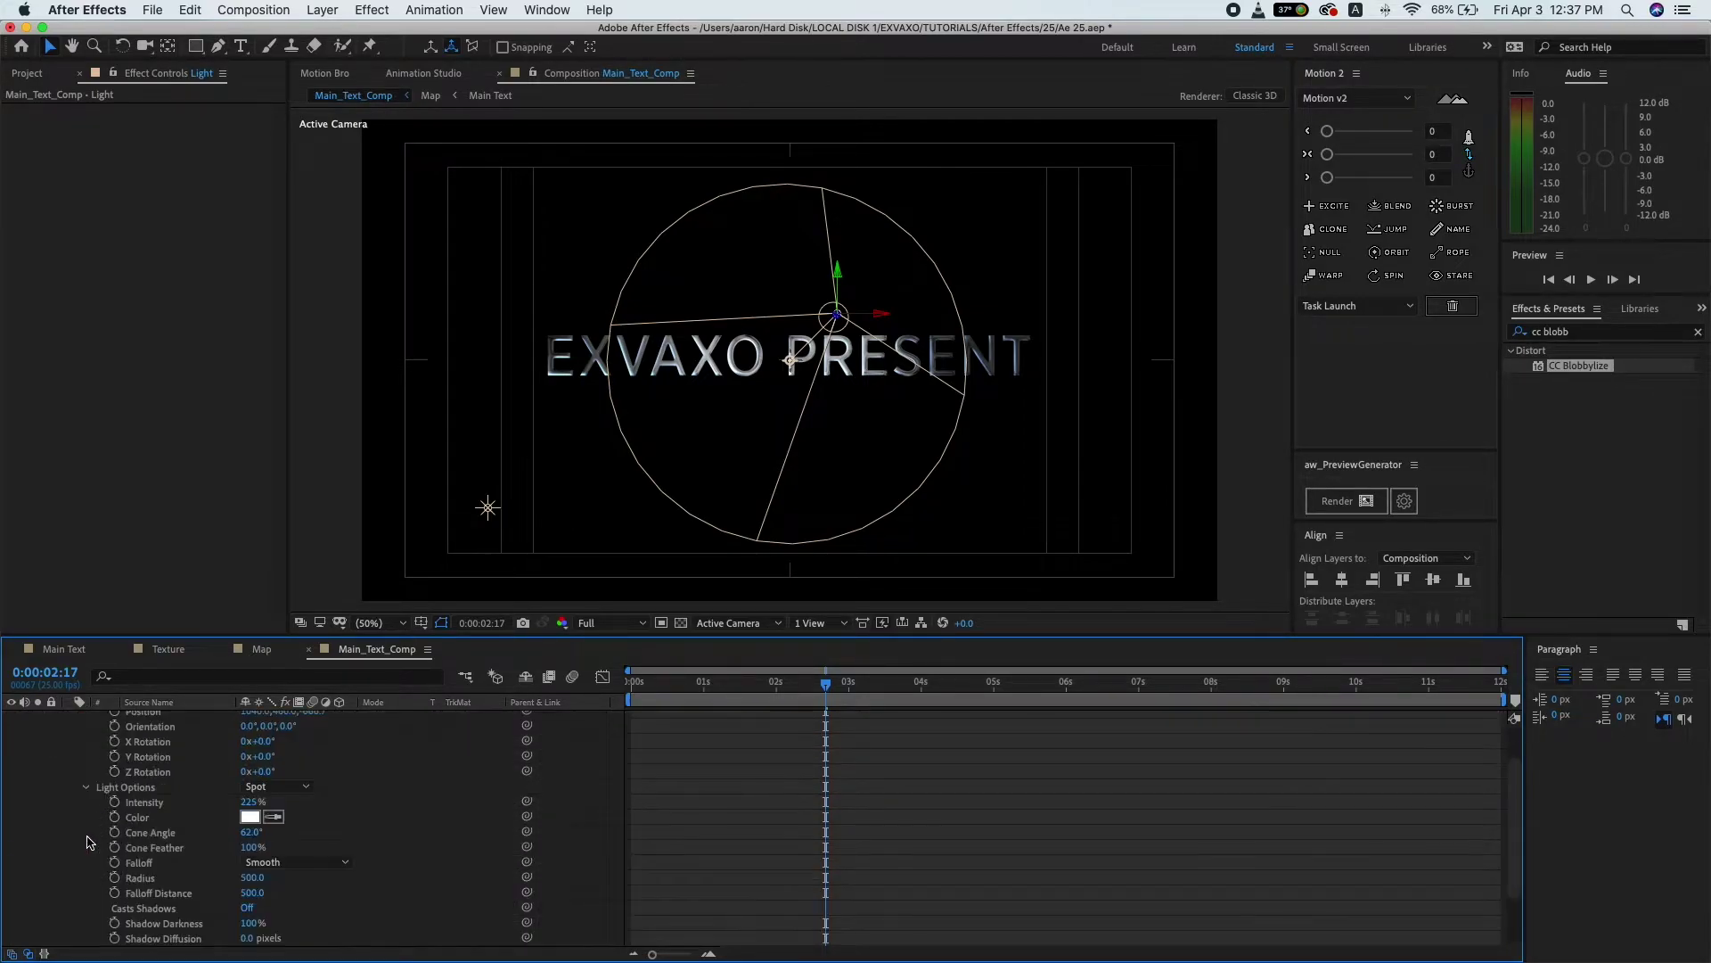
pyautogui.click(102, 788)
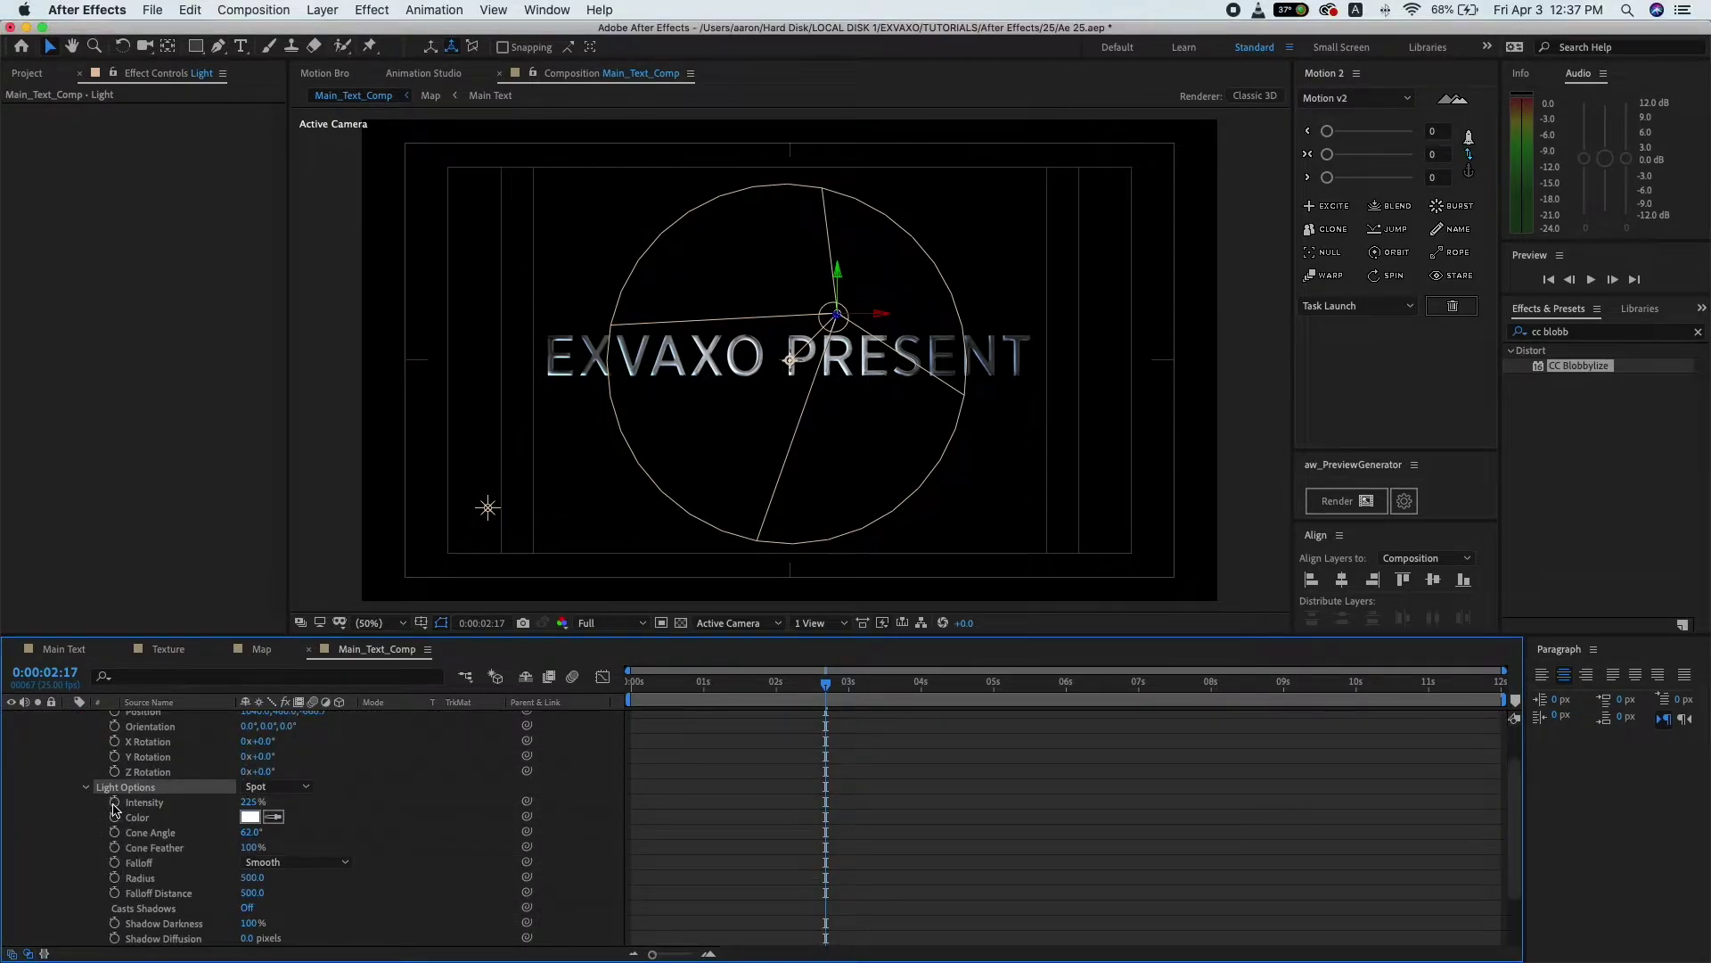
pyautogui.click(115, 801)
pyautogui.click(781, 702)
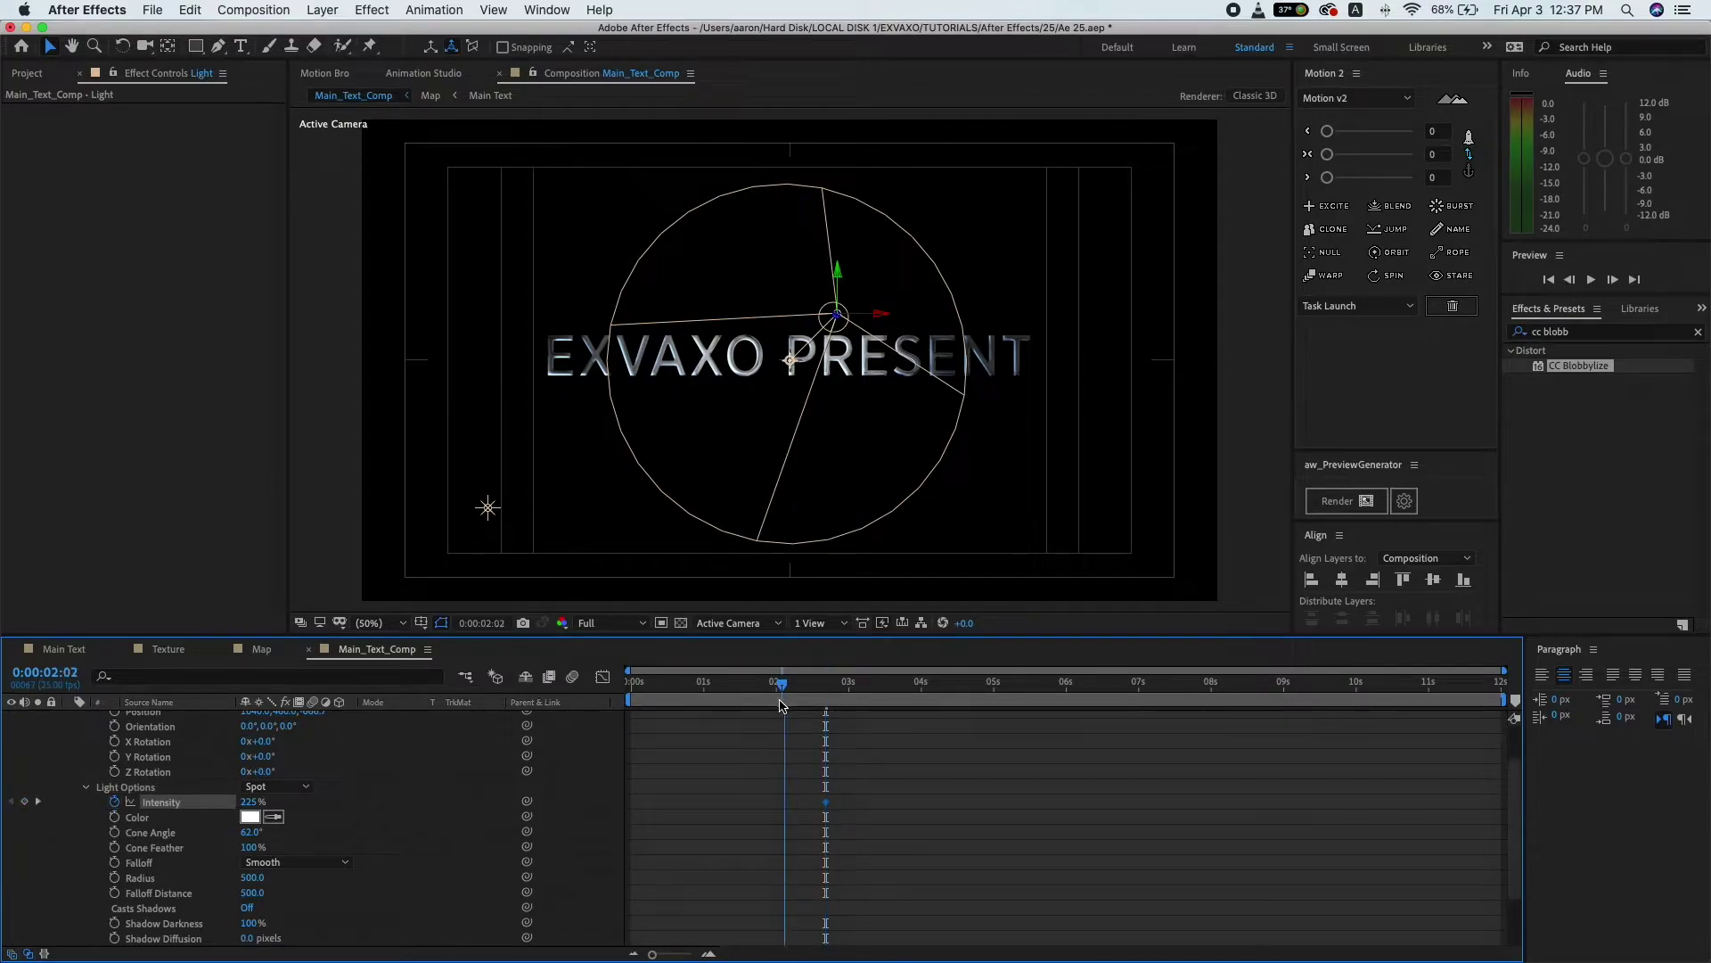
pyautogui.moveTo(781, 706); pyautogui.dragTo(776, 706)
pyautogui.moveTo(825, 801); pyautogui.dragTo(819, 802)
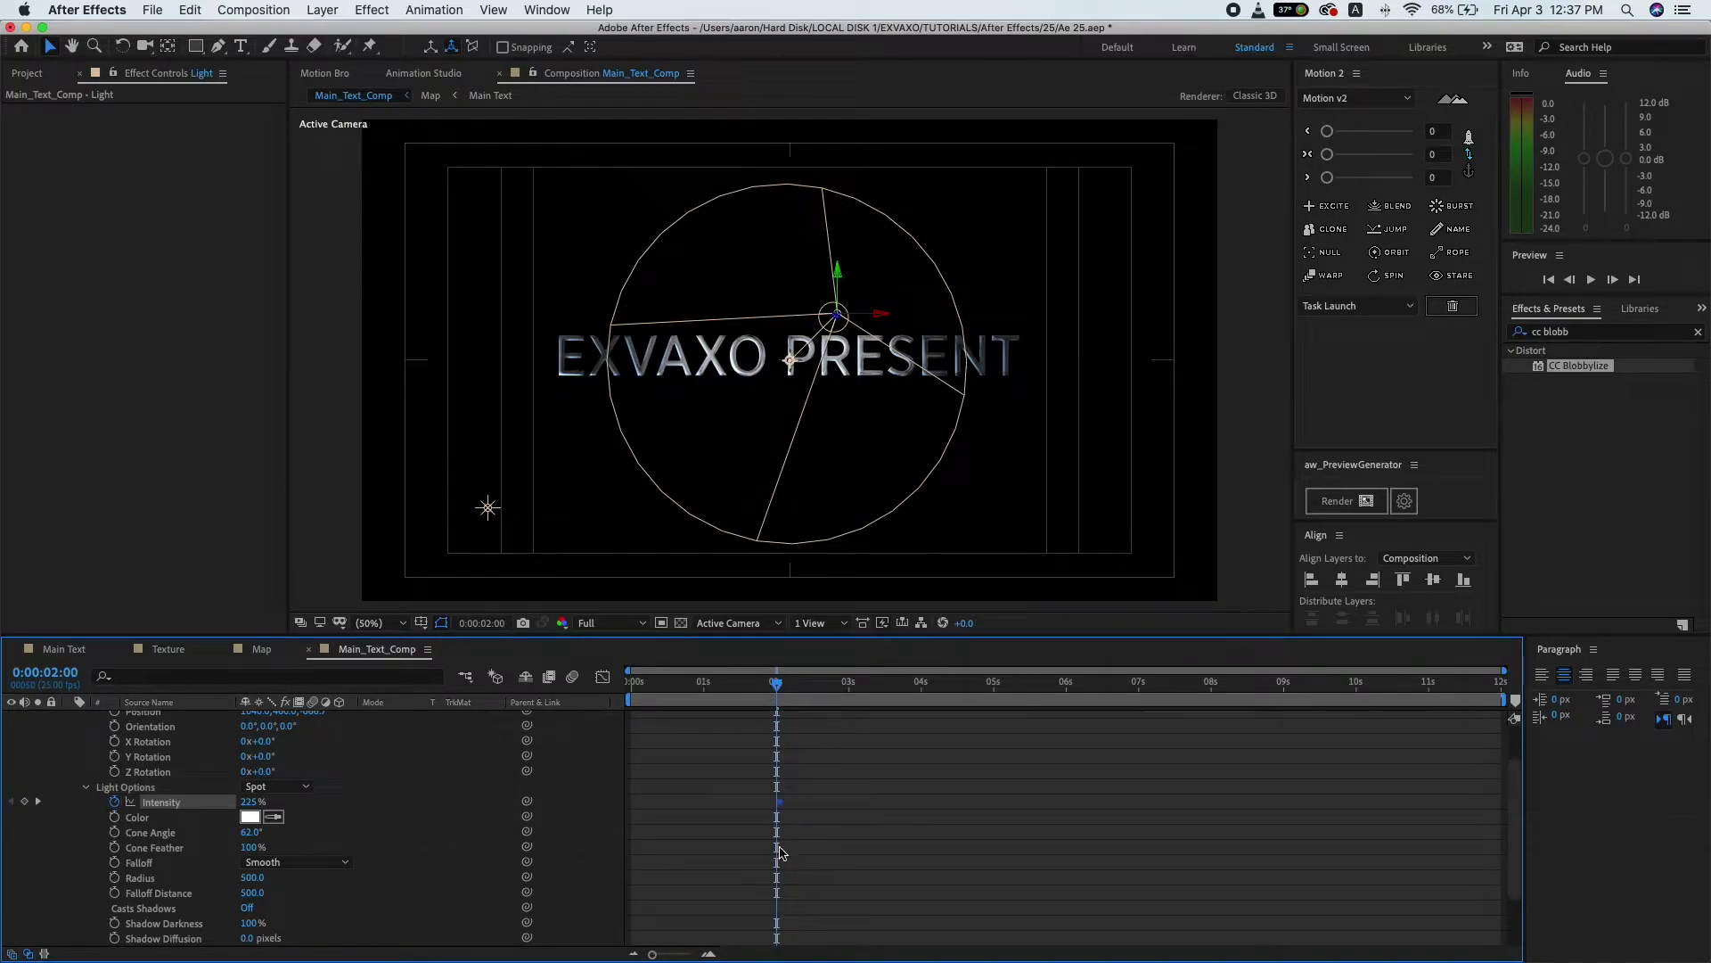
# - Set the spot light's Intensity to 0% at the first frame and collapse Light Options
pyautogui.moveTo(776, 704); pyautogui.dragTo(613, 704)
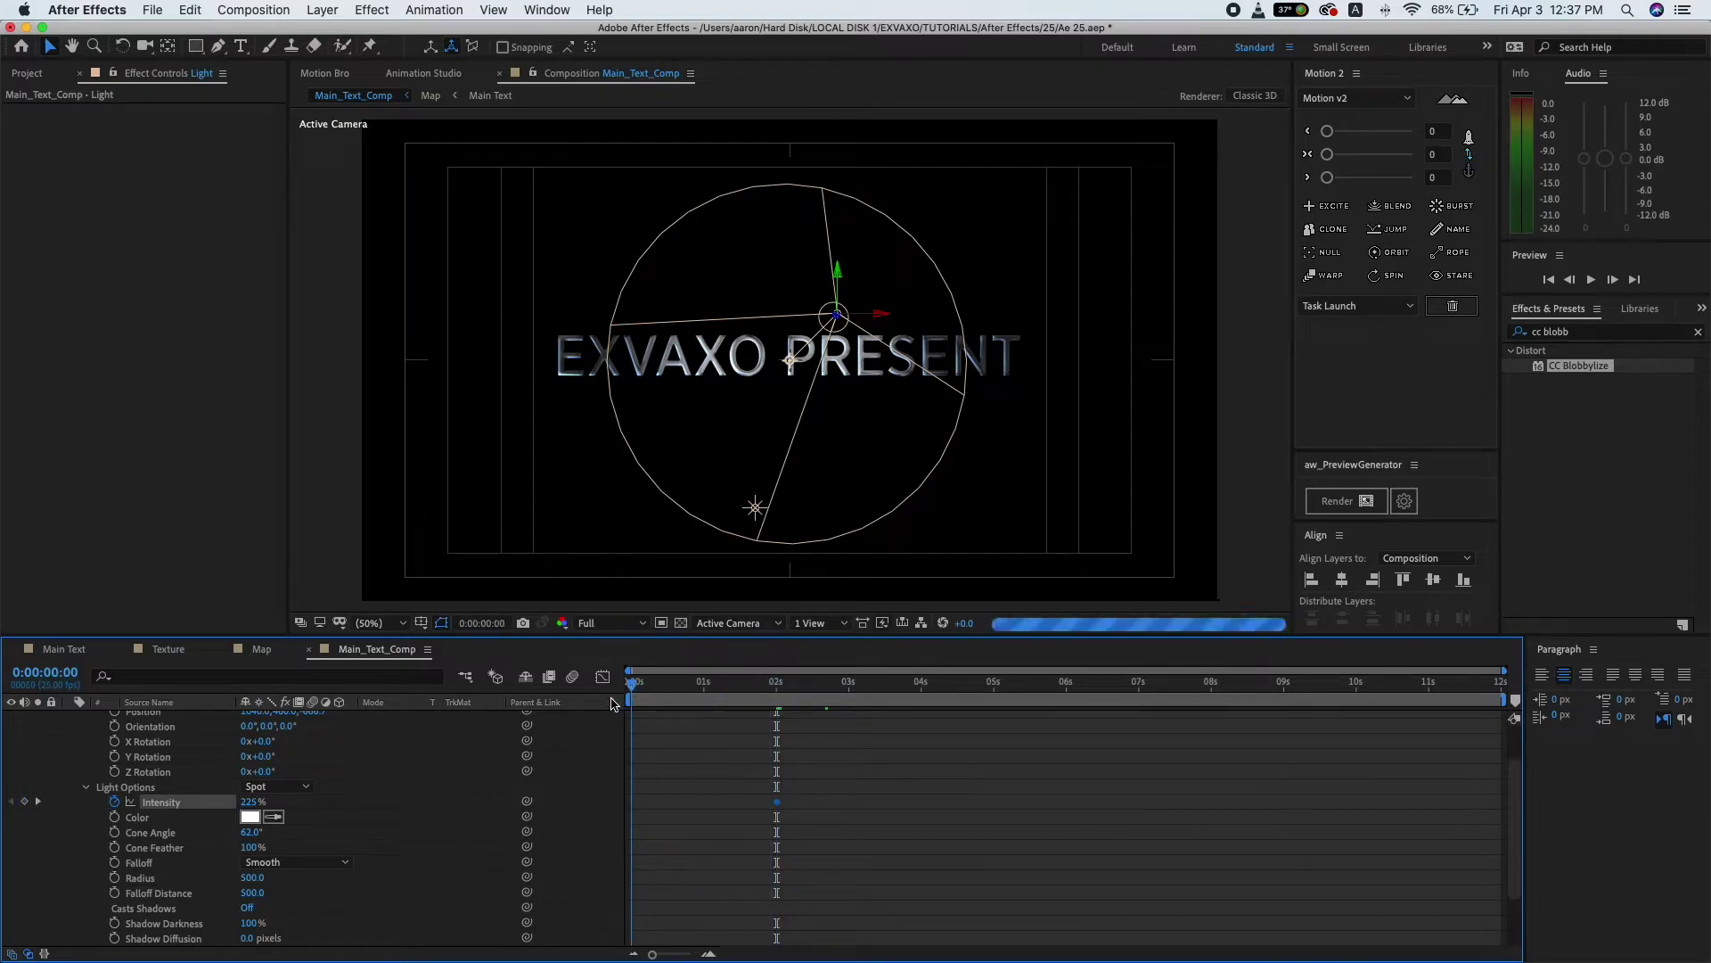
pyautogui.click(253, 801)
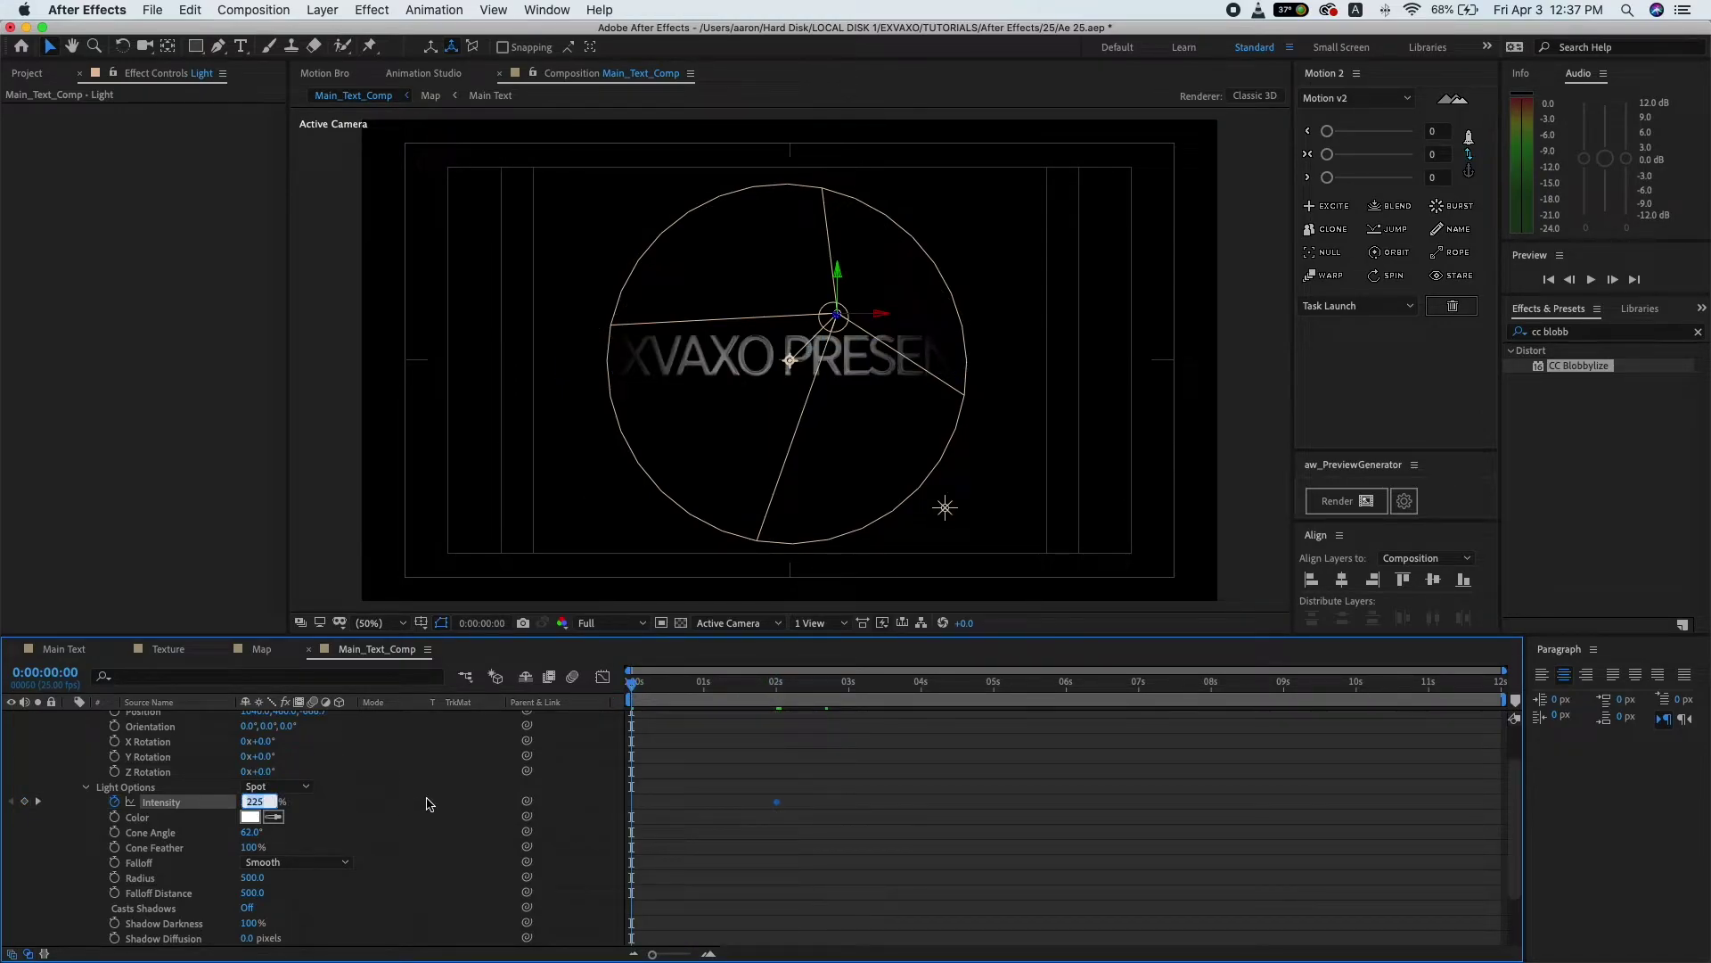
pyautogui.write('0')
pyautogui.press('Return')
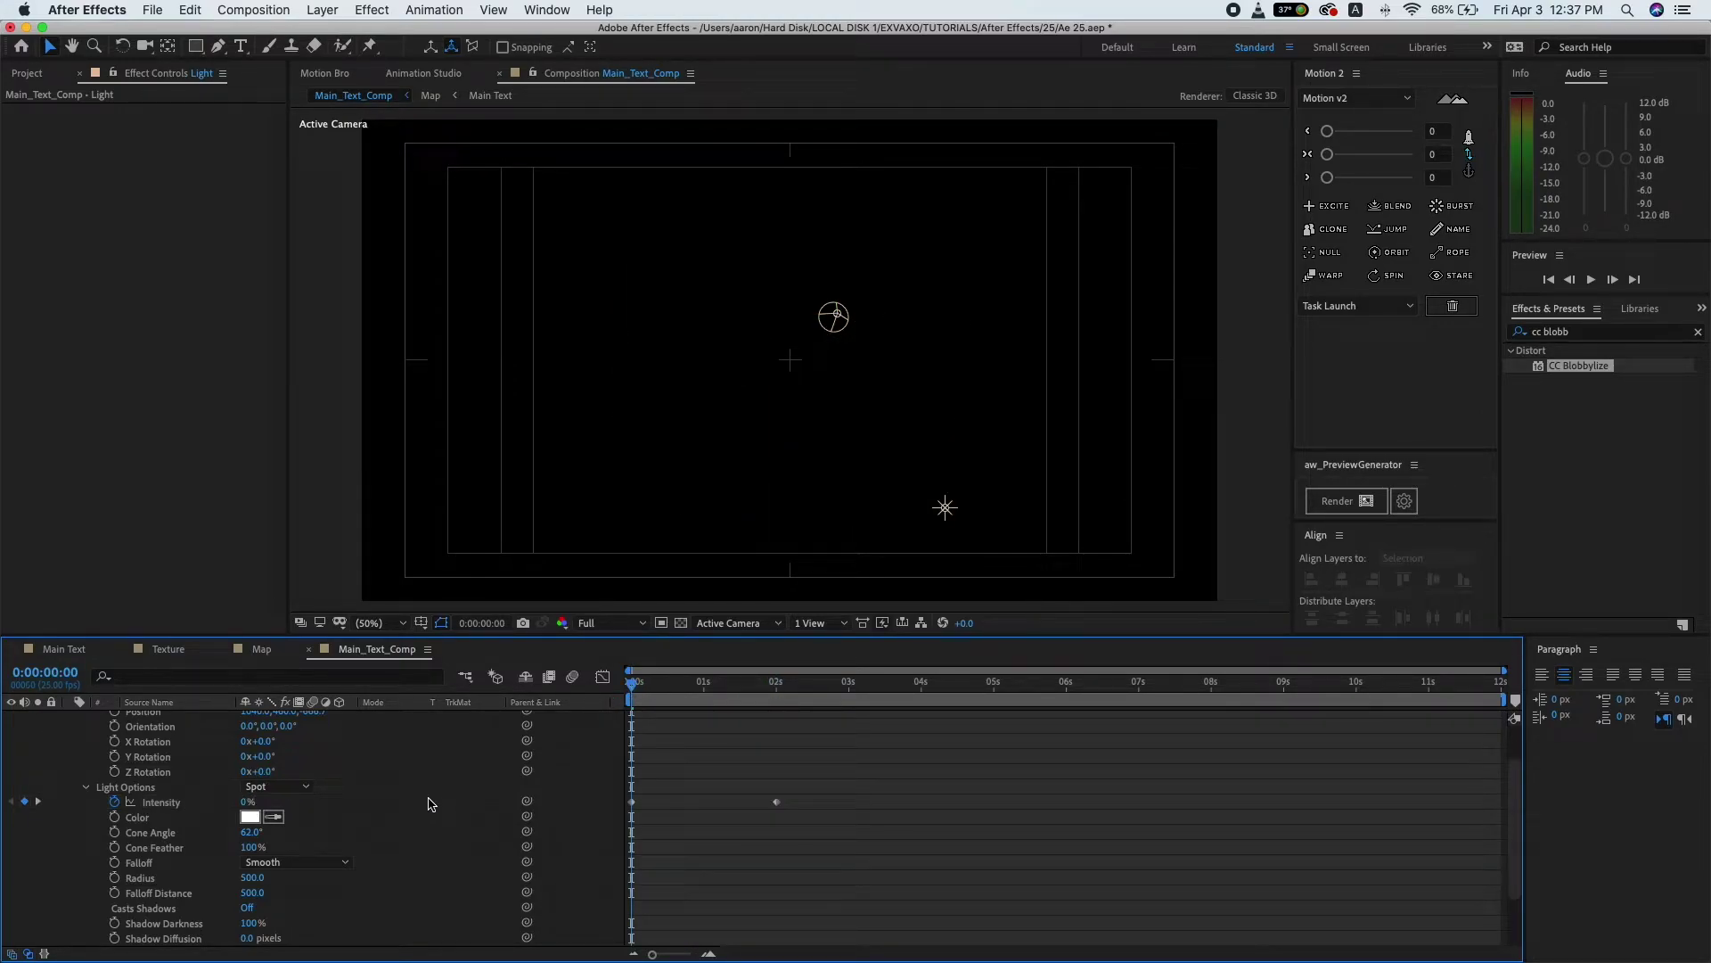
pyautogui.scroll(1, 429, 803)
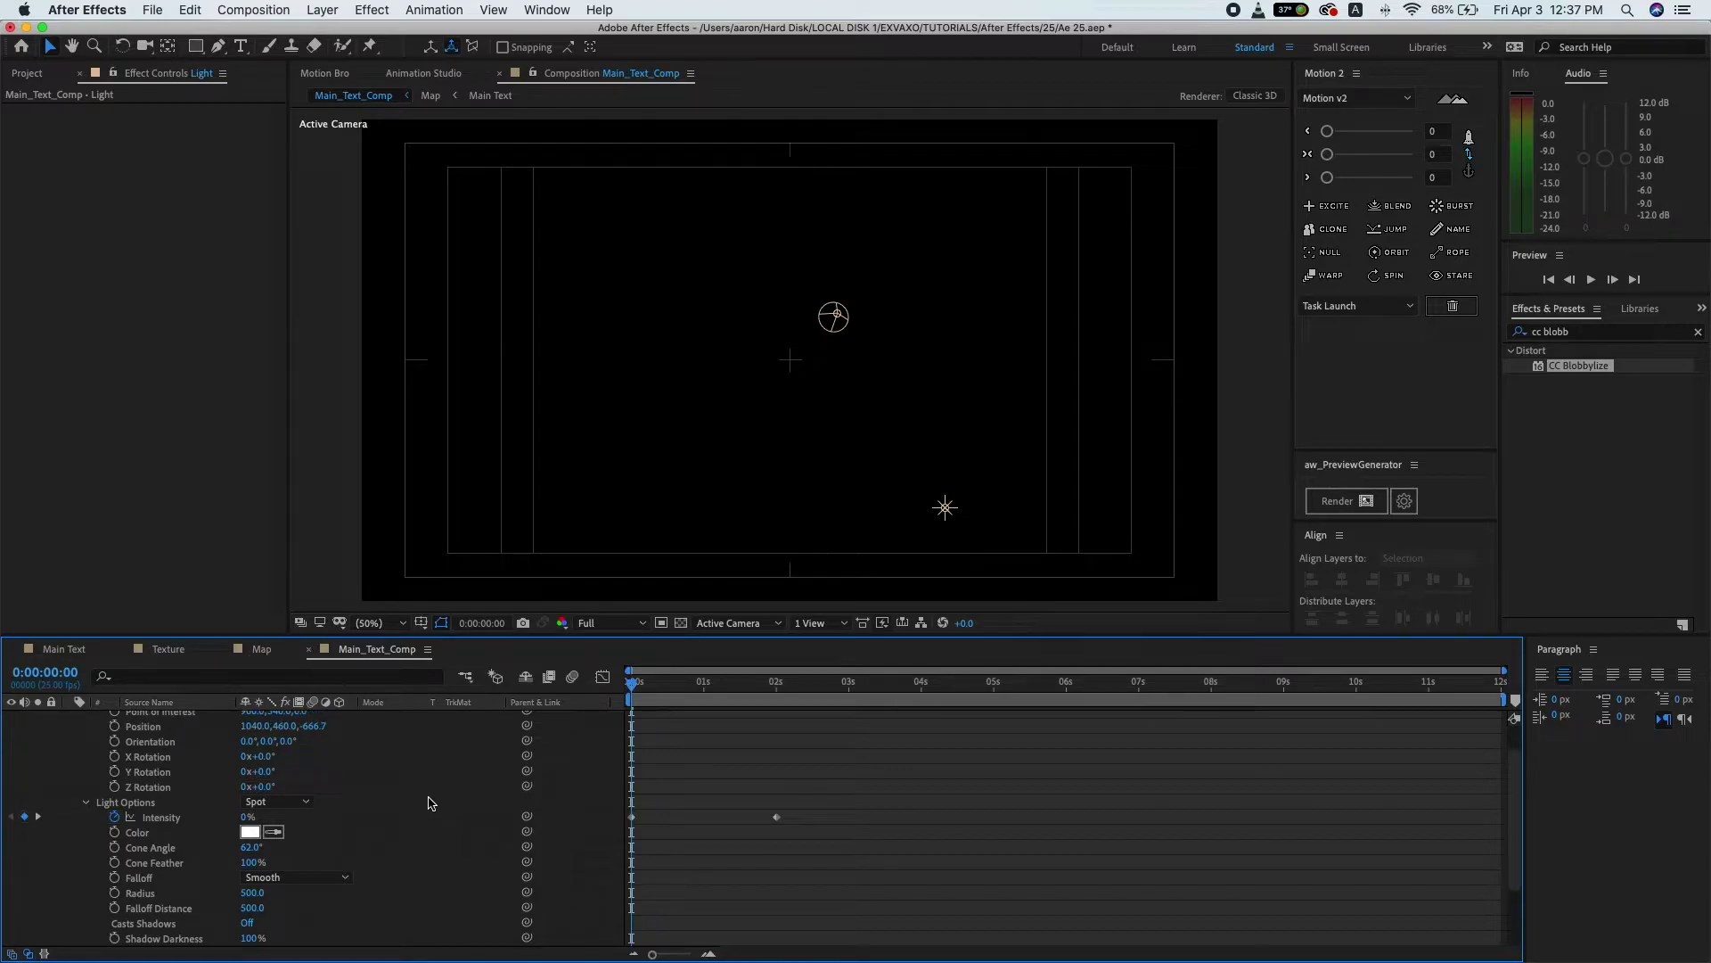
pyautogui.scroll(1, 429, 804)
pyautogui.click(86, 819)
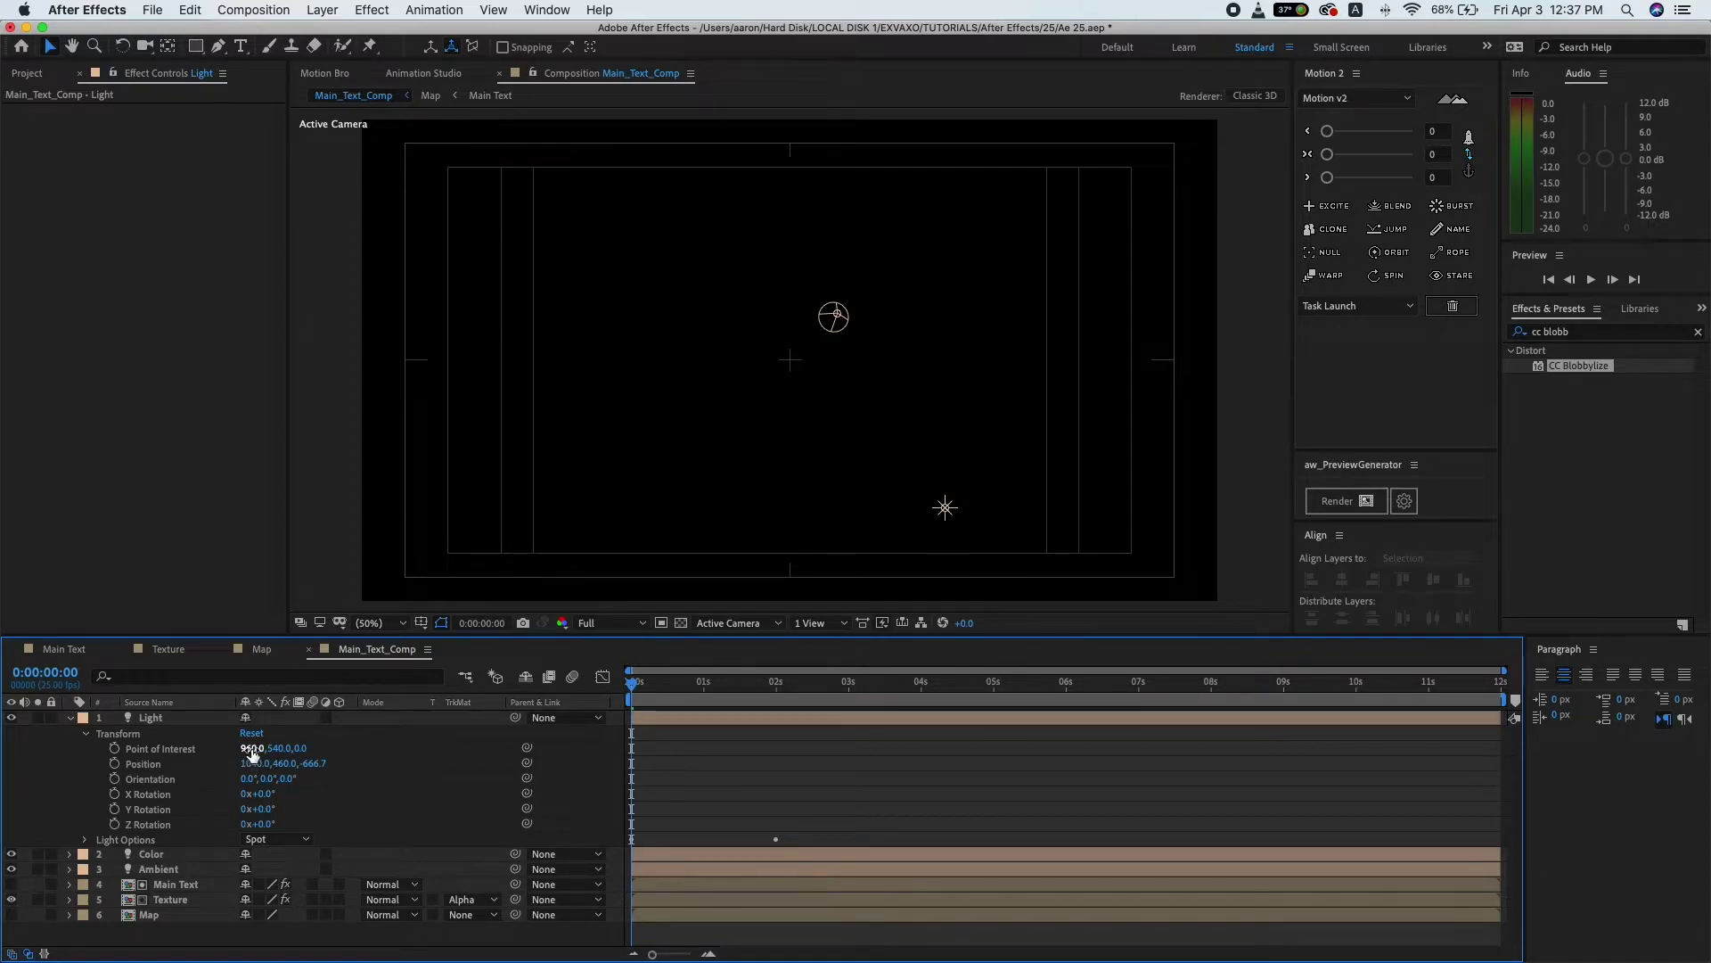
# - Set the spot light's Point of Interest to 1005, 478, -478
pyautogui.moveTo(251, 753); pyautogui.dragTo(294, 757)
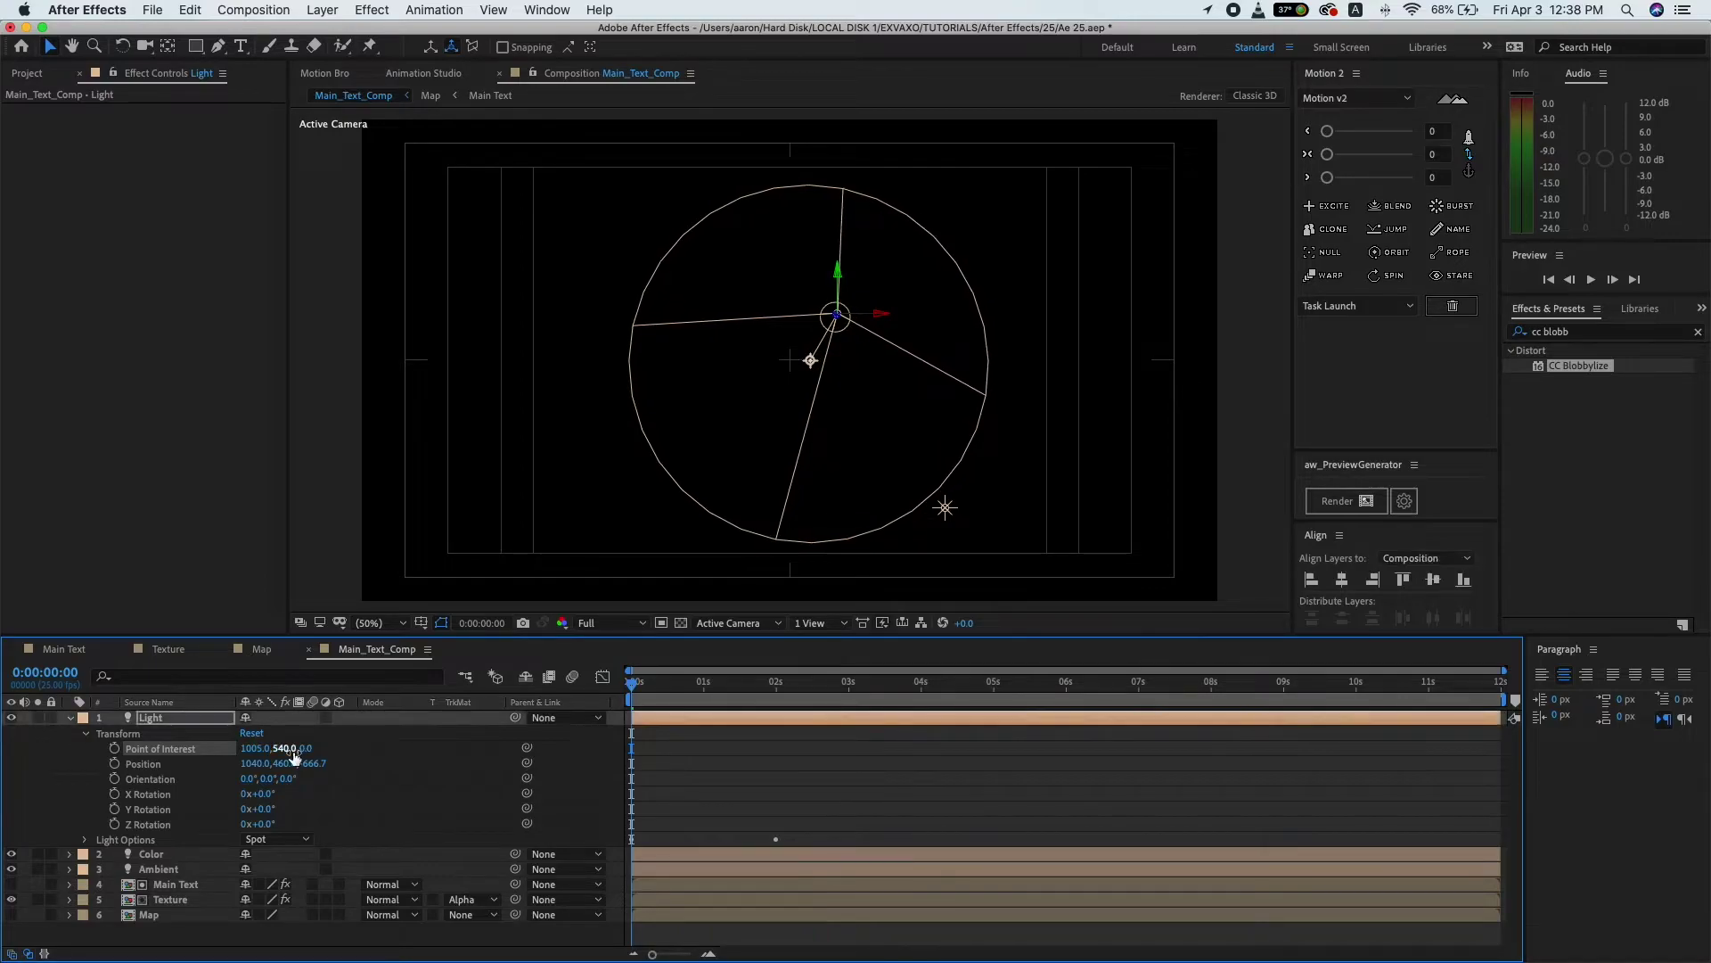
pyautogui.moveTo(295, 757)
pyautogui.mouseDown()
pyautogui.moveTo(203, 756)
pyautogui.moveTo(230, 755)
pyautogui.mouseUp()
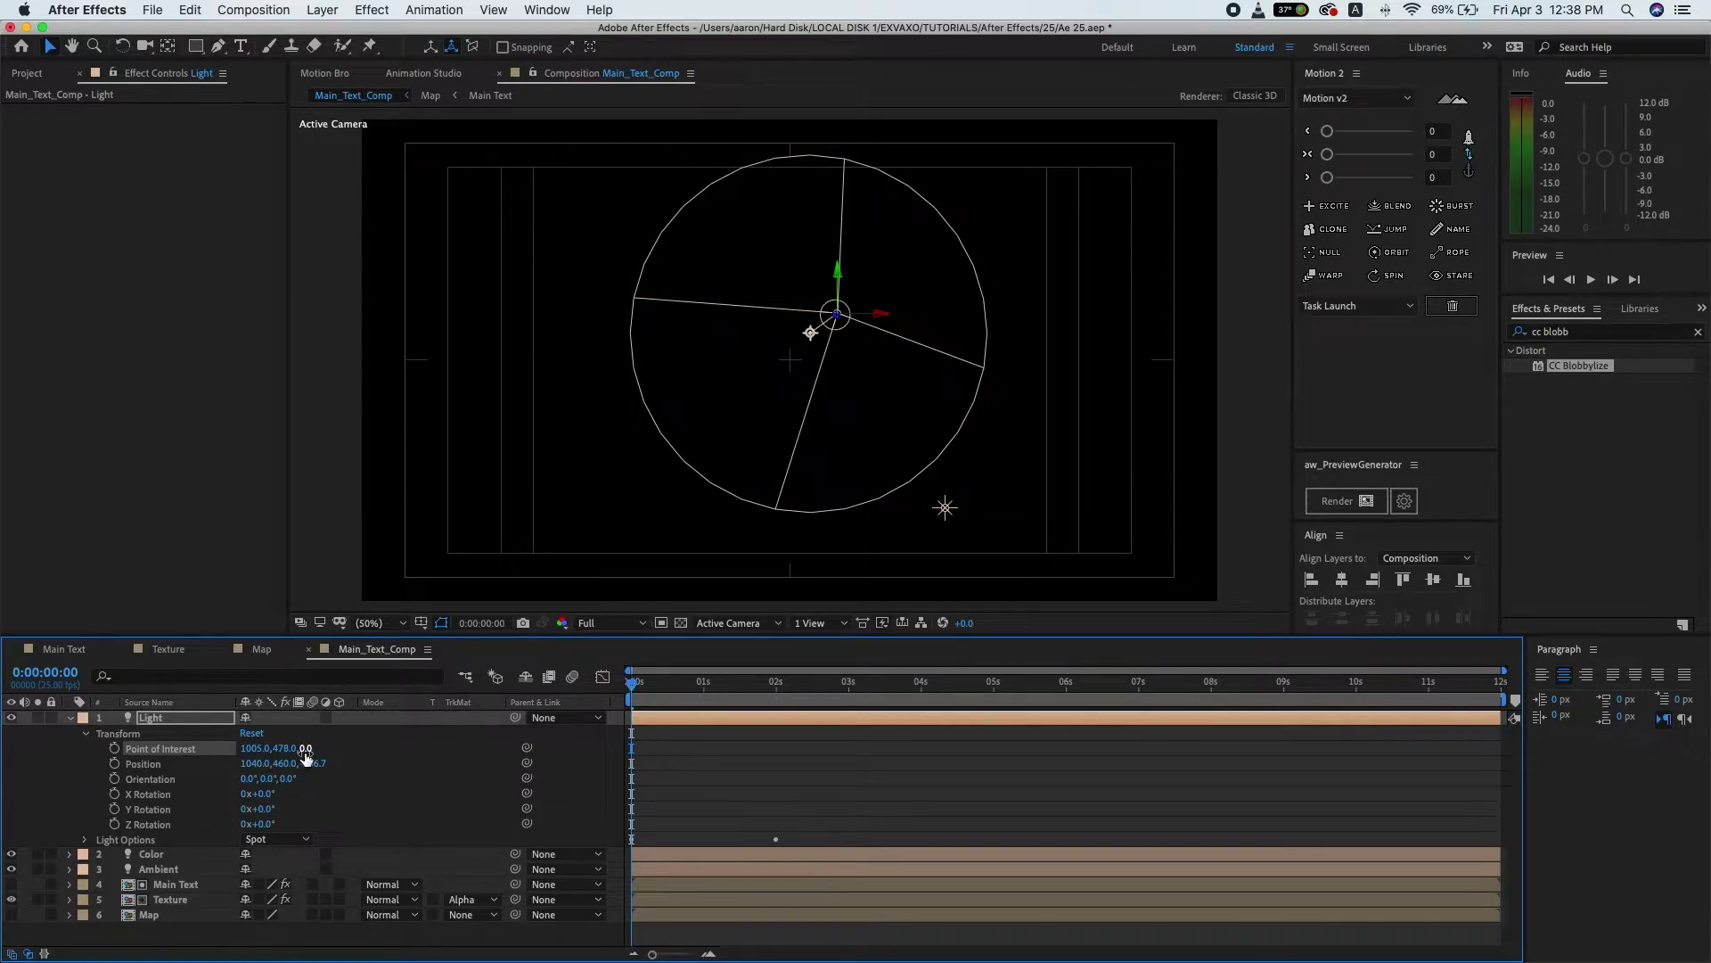
pyautogui.click(306, 749)
pyautogui.click(394, 765)
pyautogui.click(192, 720)
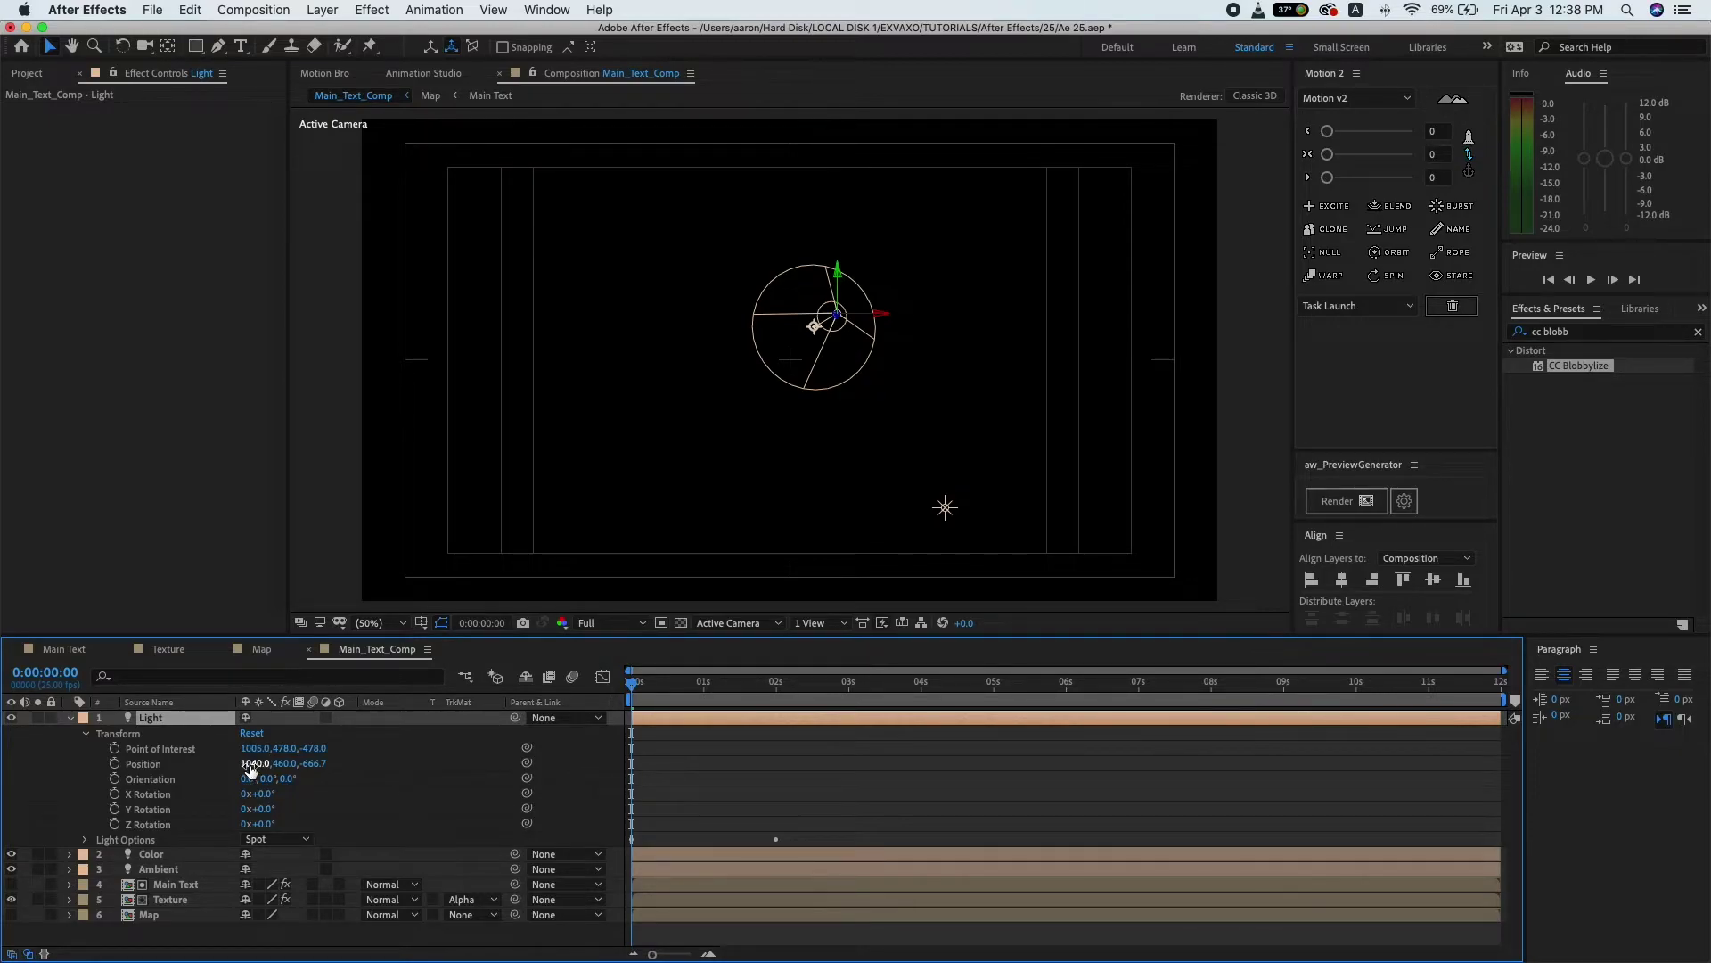
# - Place the spot light at Position 1252, 549, -912.7
pyautogui.moveTo(254, 764); pyautogui.dragTo(492, 765)
pyautogui.moveTo(466, 767); pyautogui.dragTo(443, 772)
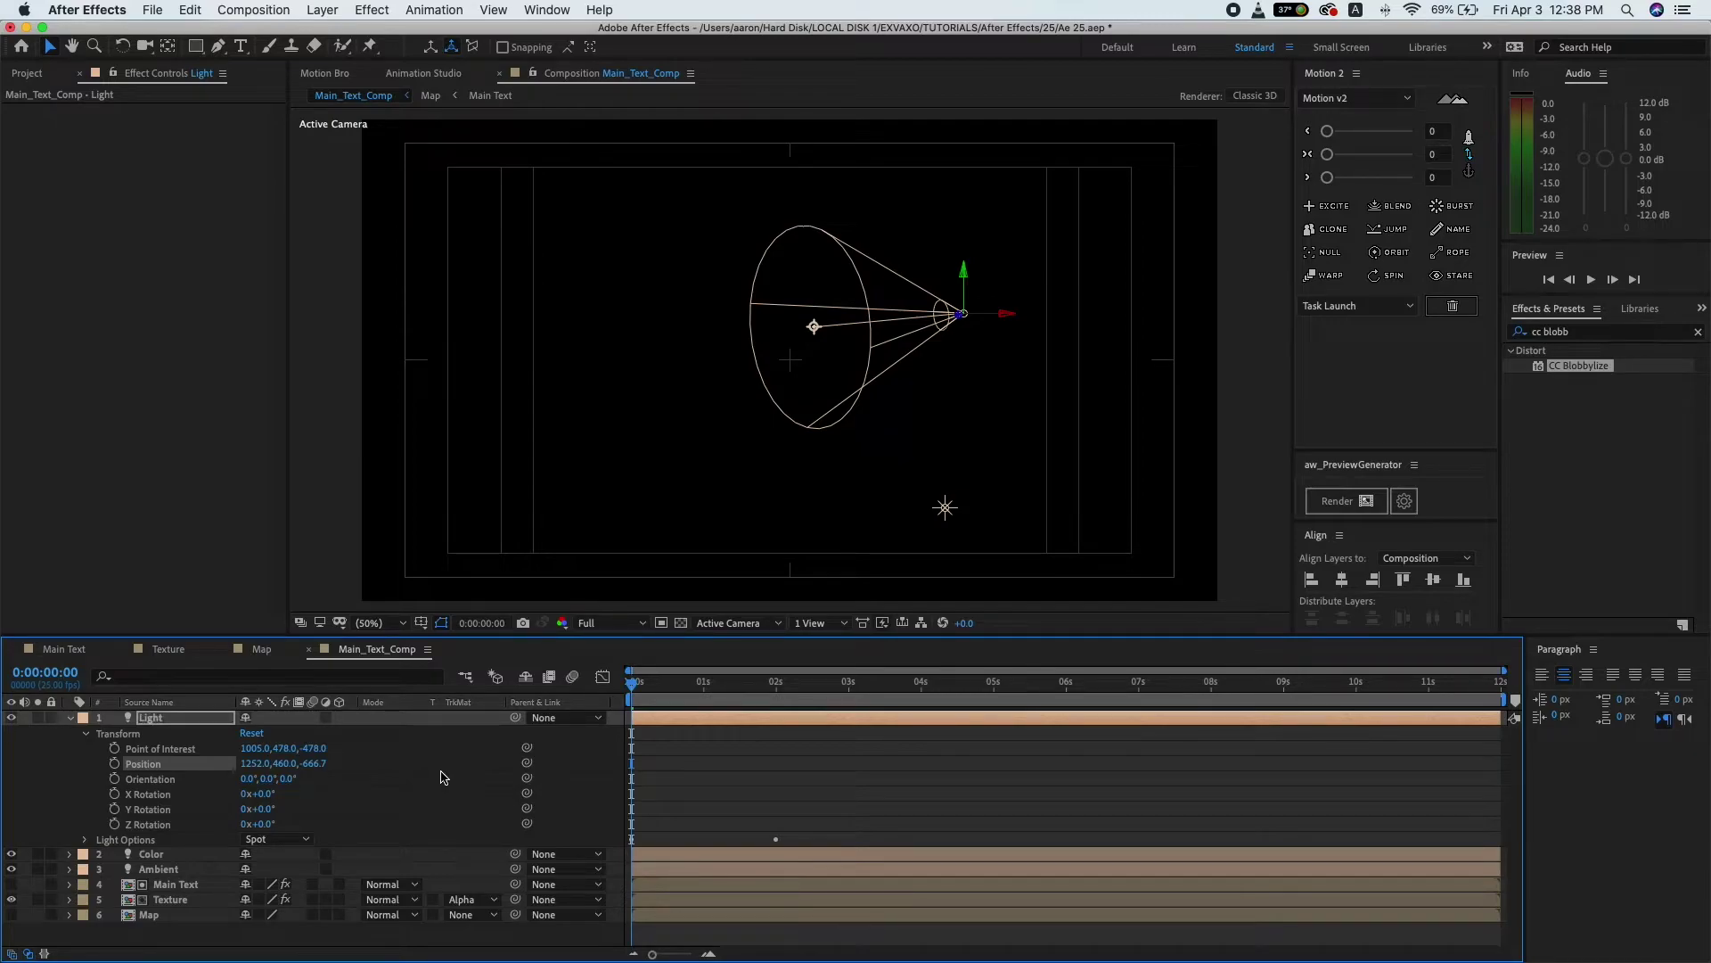
pyautogui.moveTo(281, 763); pyautogui.dragTo(356, 778)
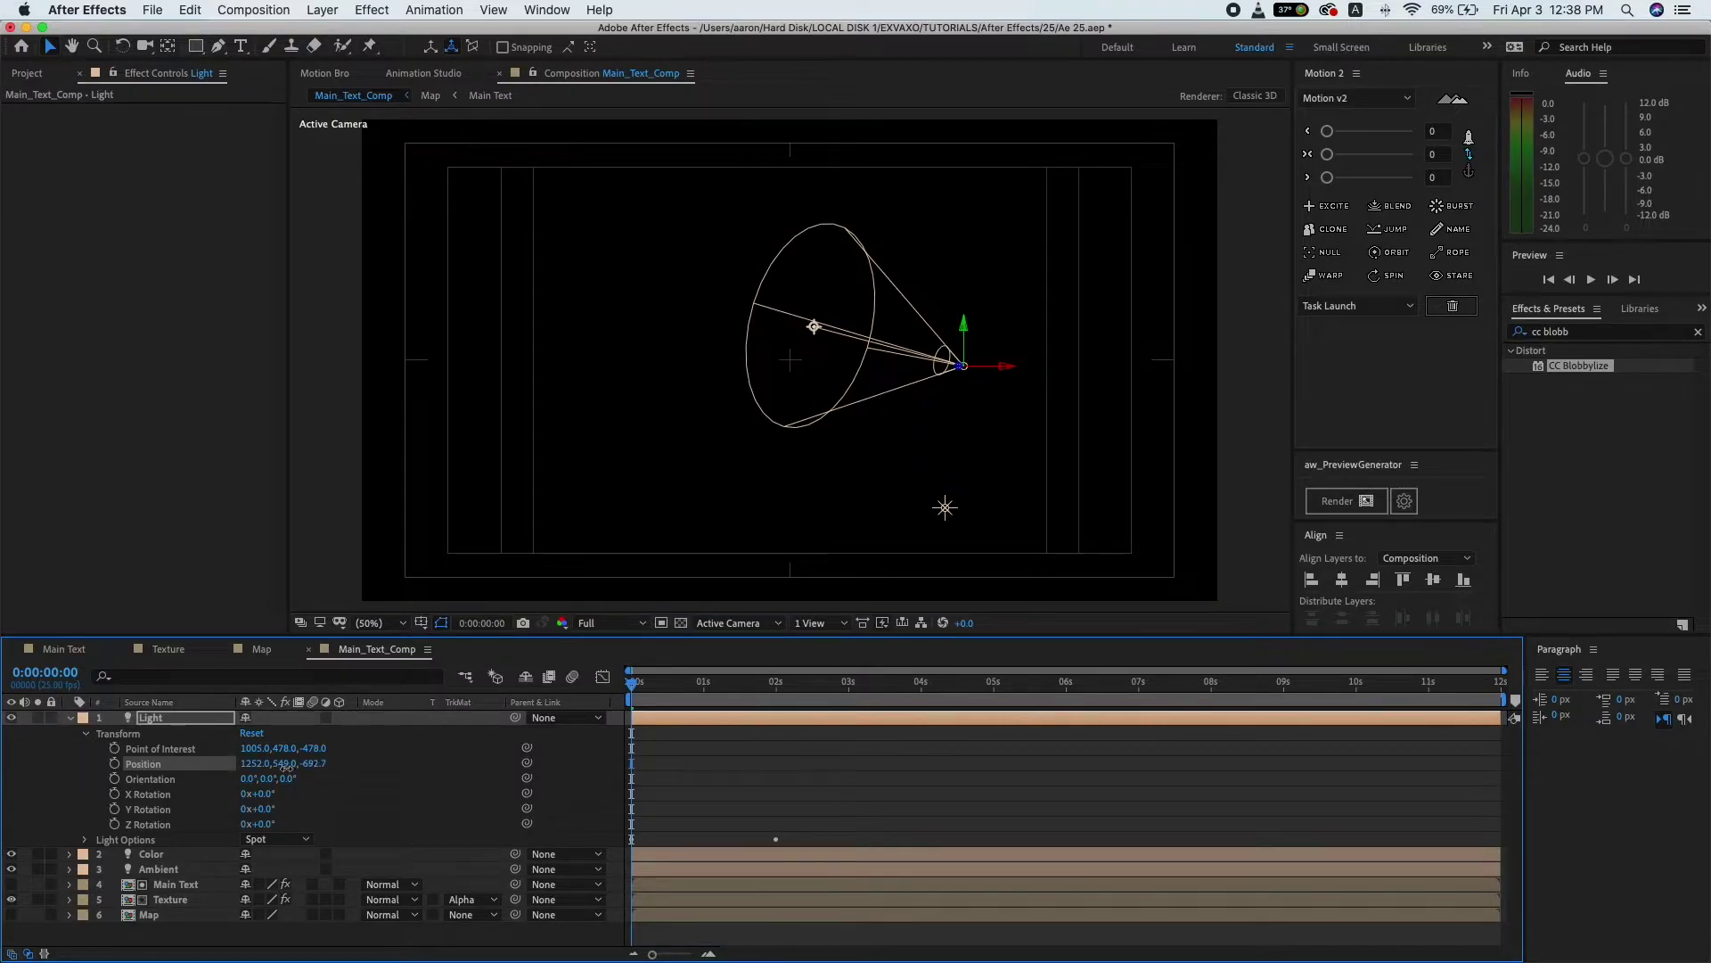
pyautogui.moveTo(314, 764); pyautogui.dragTo(117, 782)
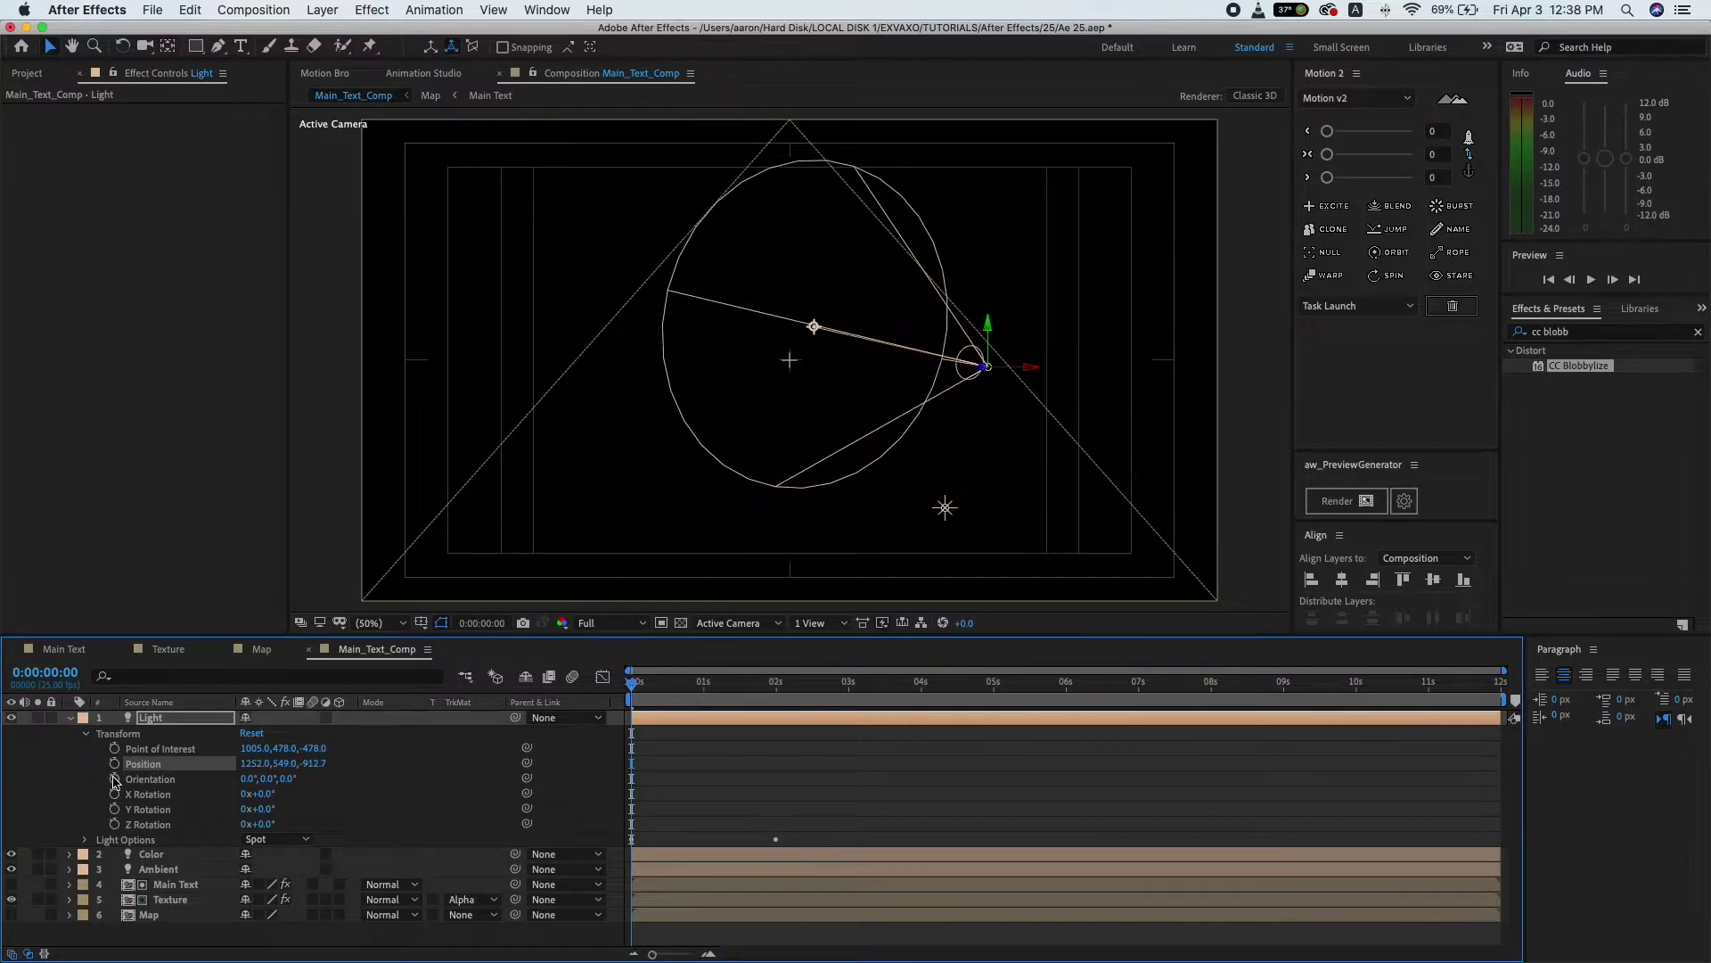
# - At 0:00:01:24, pull the spot light's Position Z back to -1597.7 and collapse its Transform
pyautogui.click(774, 694)
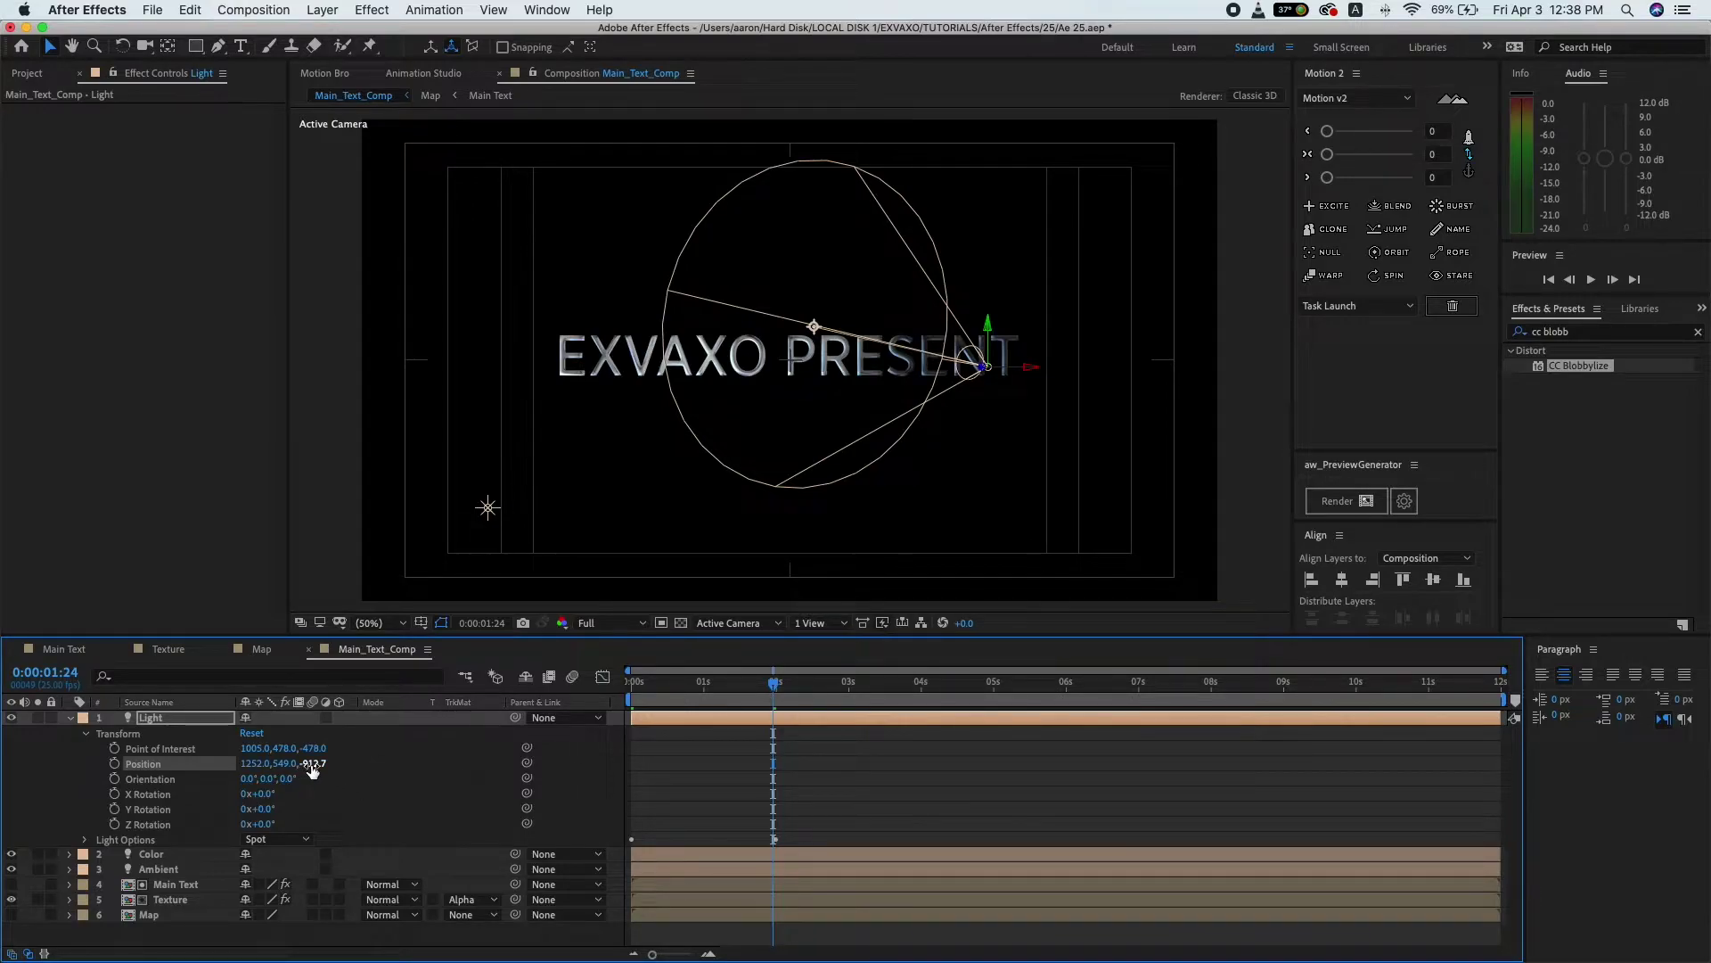
pyautogui.moveTo(295, 765); pyautogui.dragTo(58, 778)
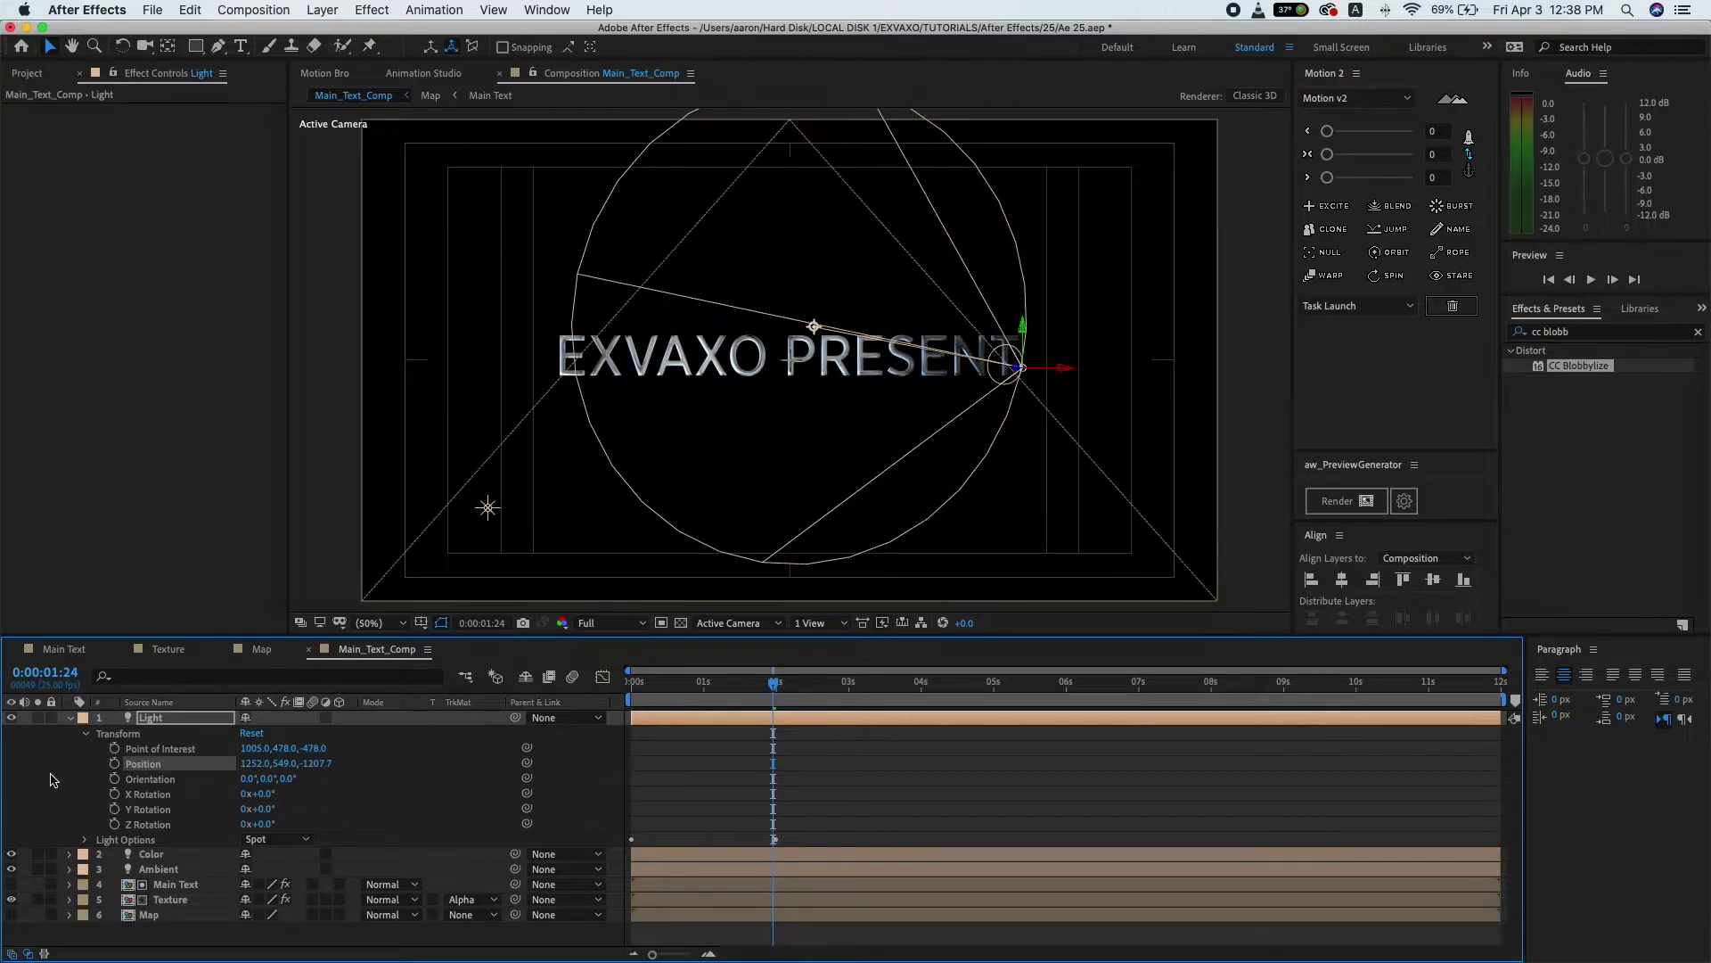
pyautogui.moveTo(312, 764); pyautogui.dragTo(4, 773)
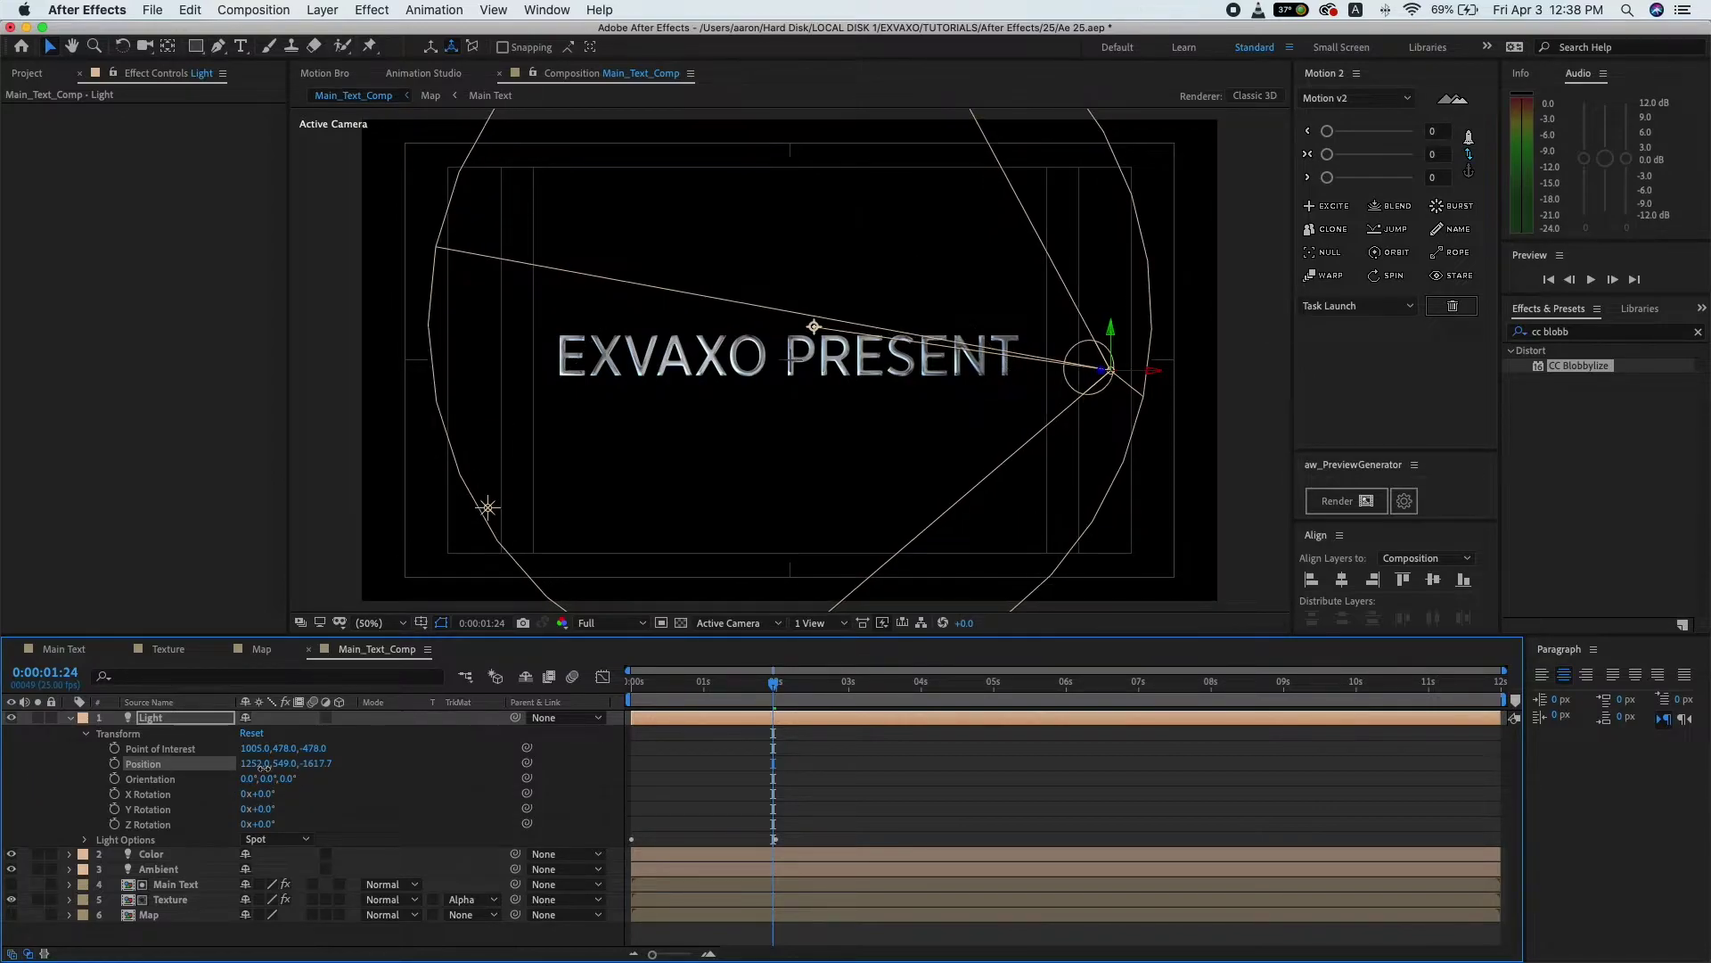
pyautogui.moveTo(321, 763); pyautogui.dragTo(339, 770)
pyautogui.click(392, 780)
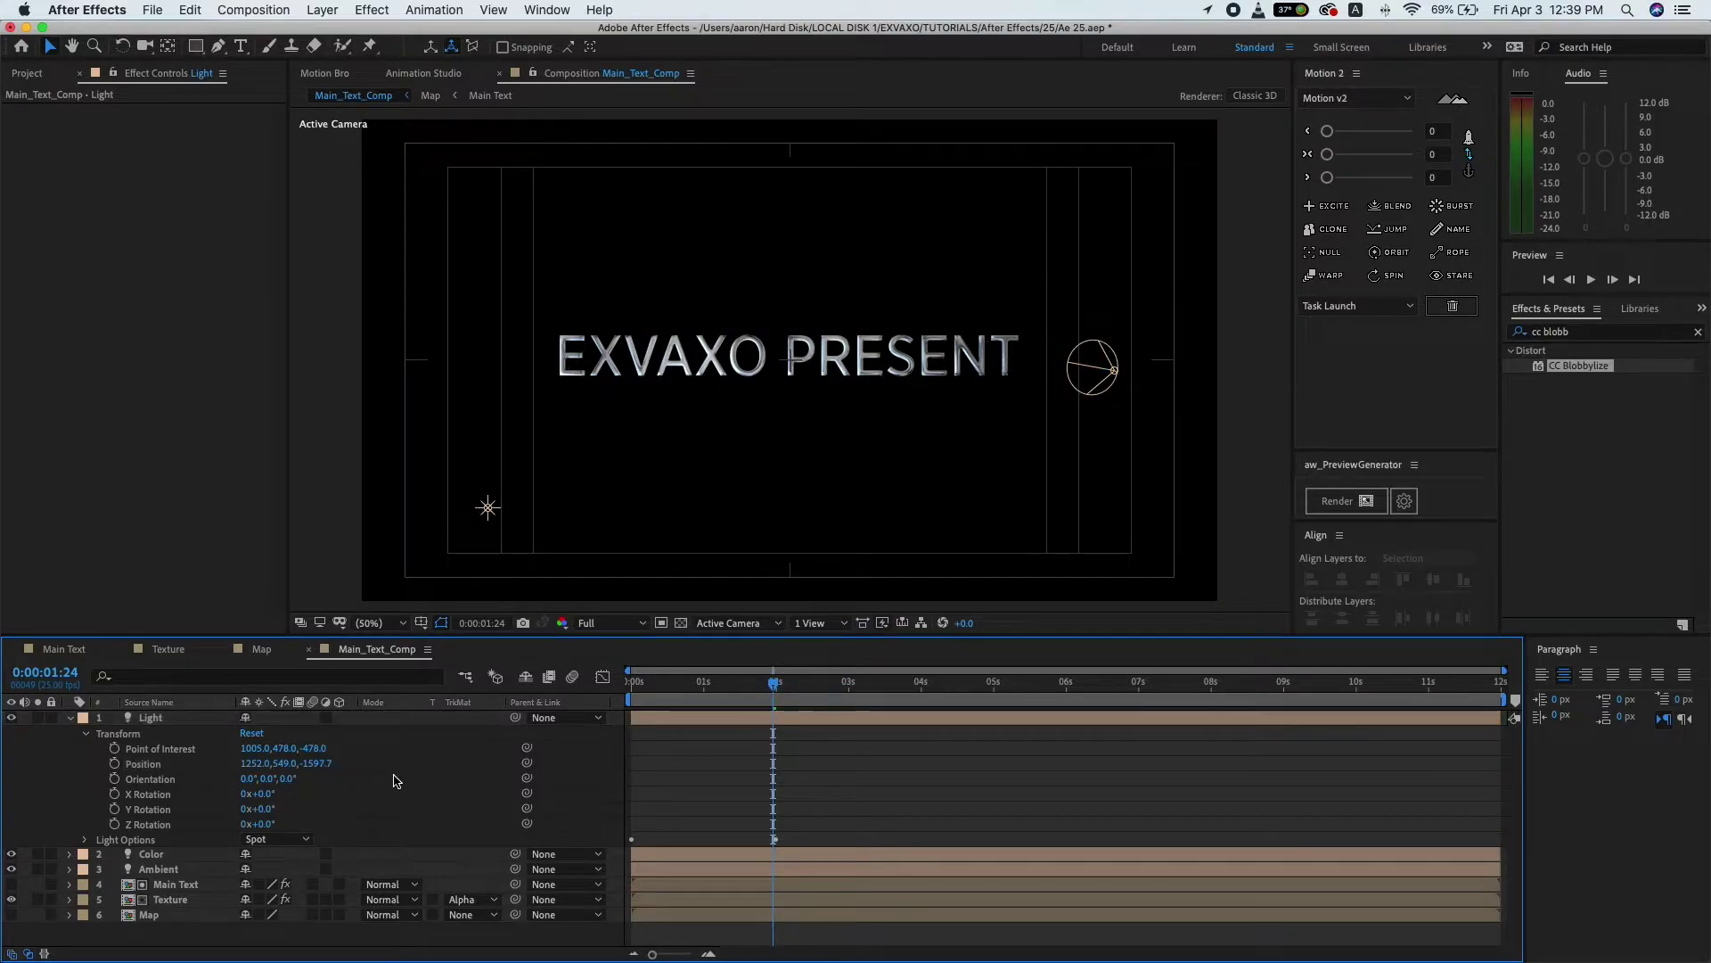
pyautogui.click(71, 718)
# - Create a new composition named MAIN_COMP
pyautogui.click(180, 722)
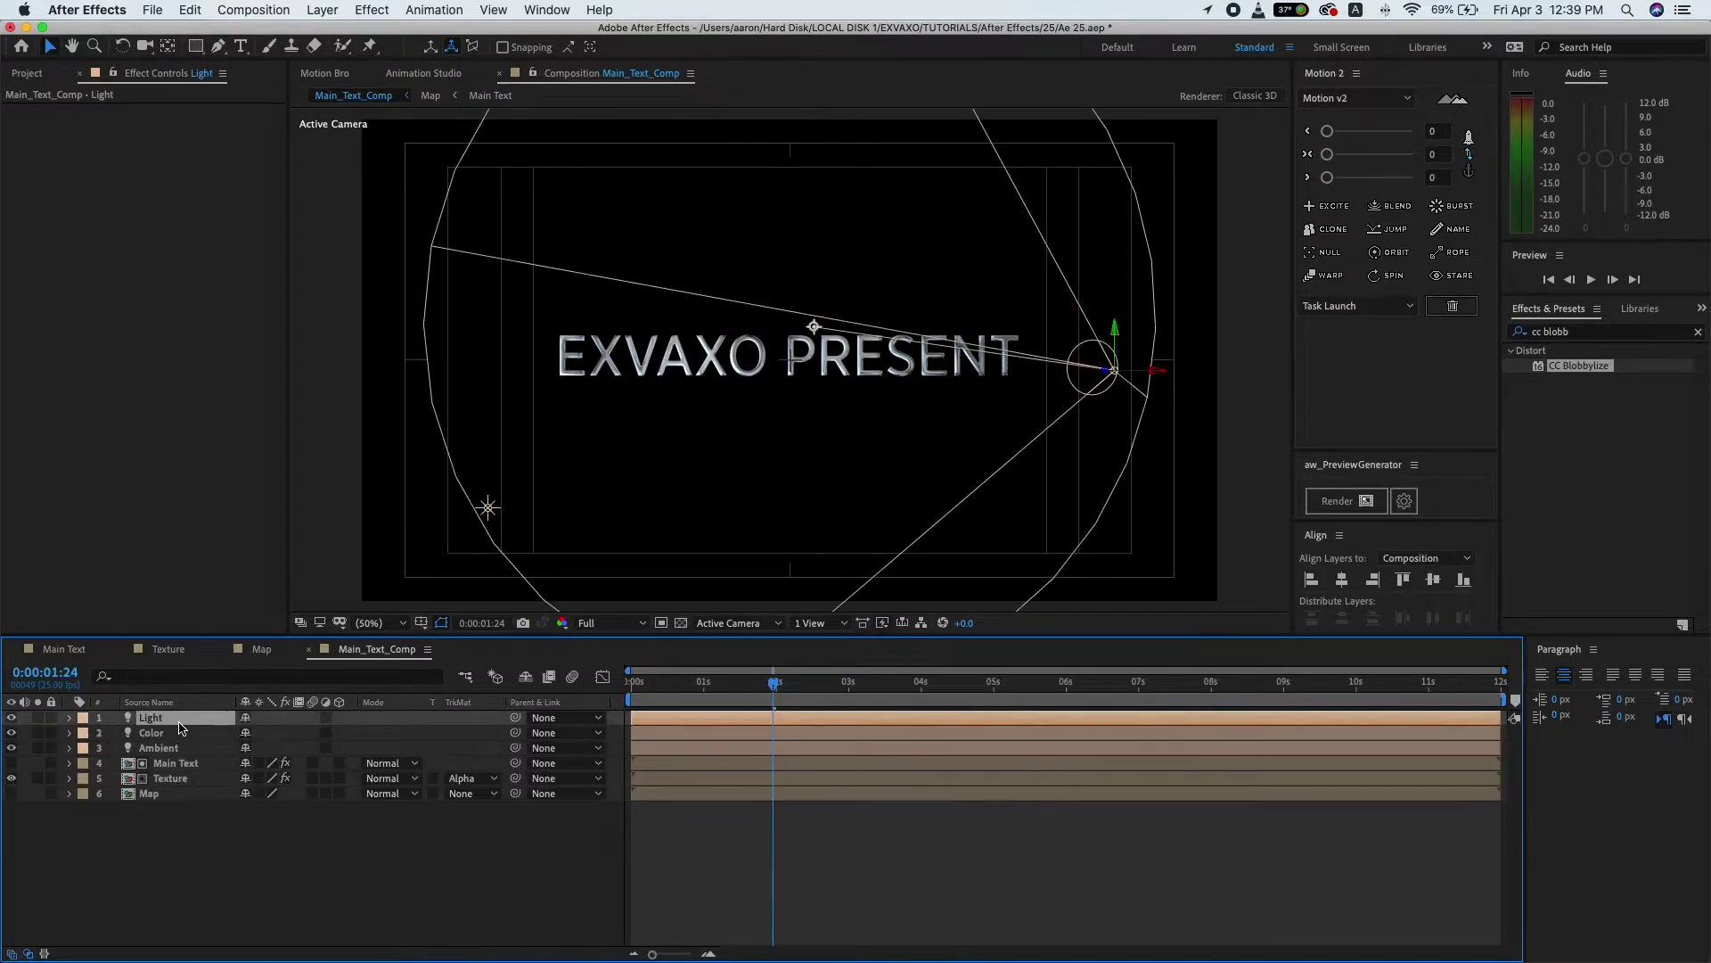
pyautogui.click(26, 73)
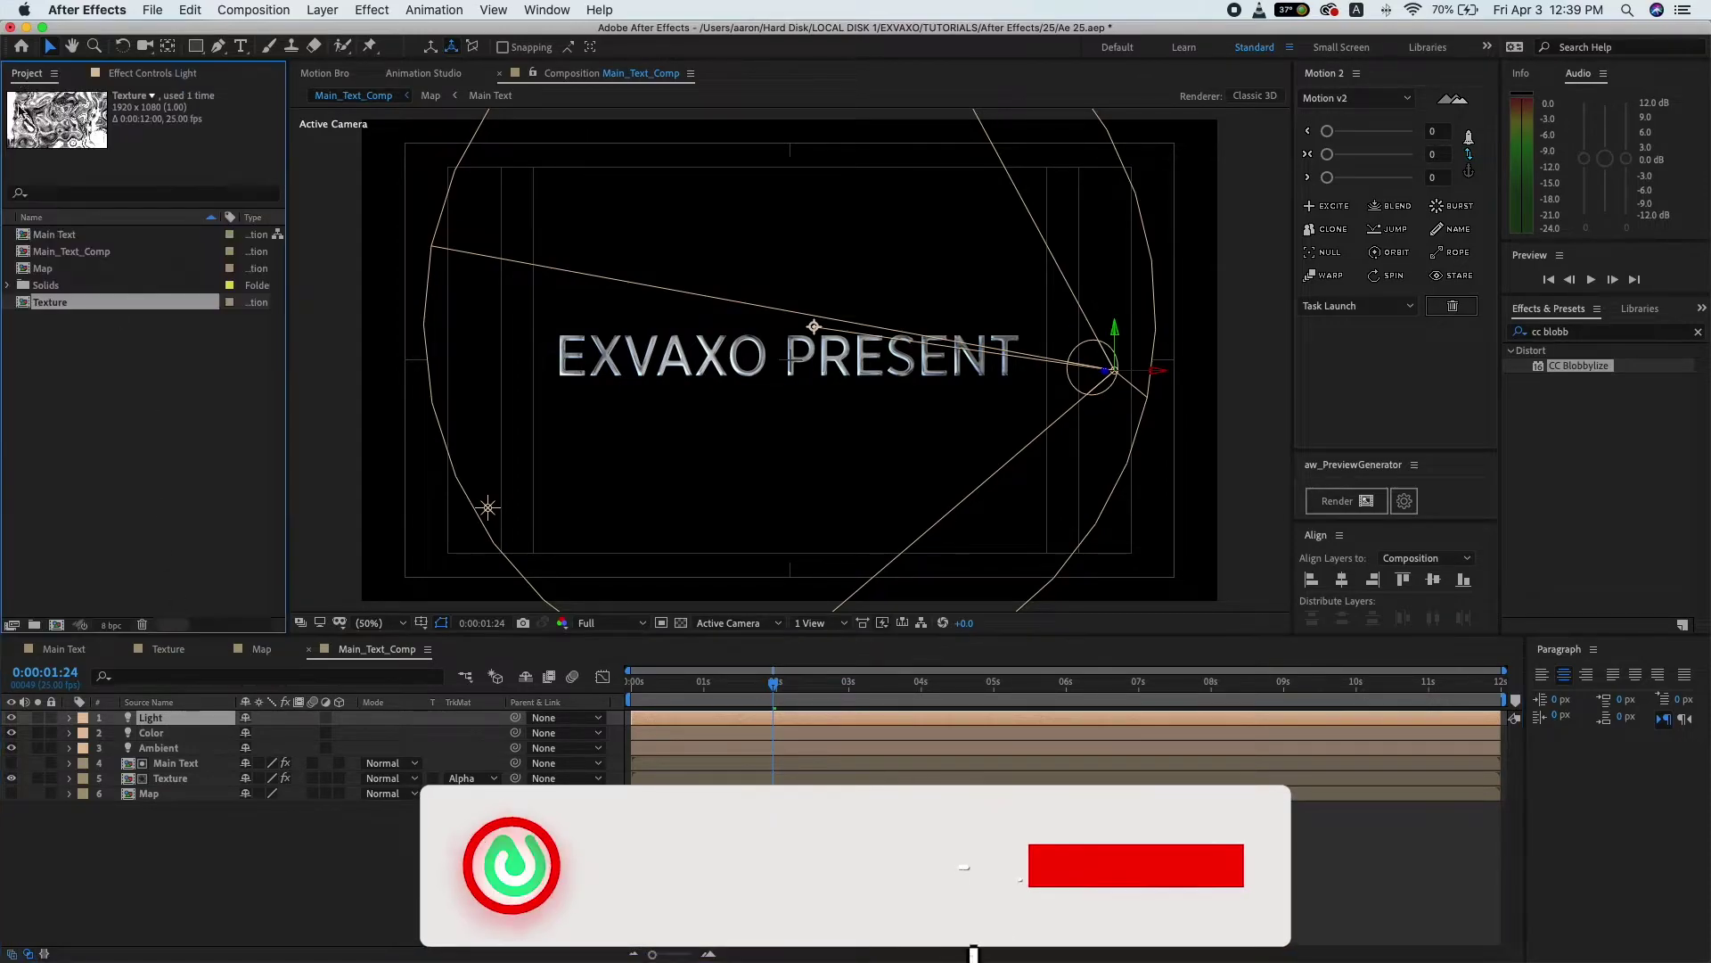
pyautogui.click(56, 626)
pyautogui.write('MAIN')
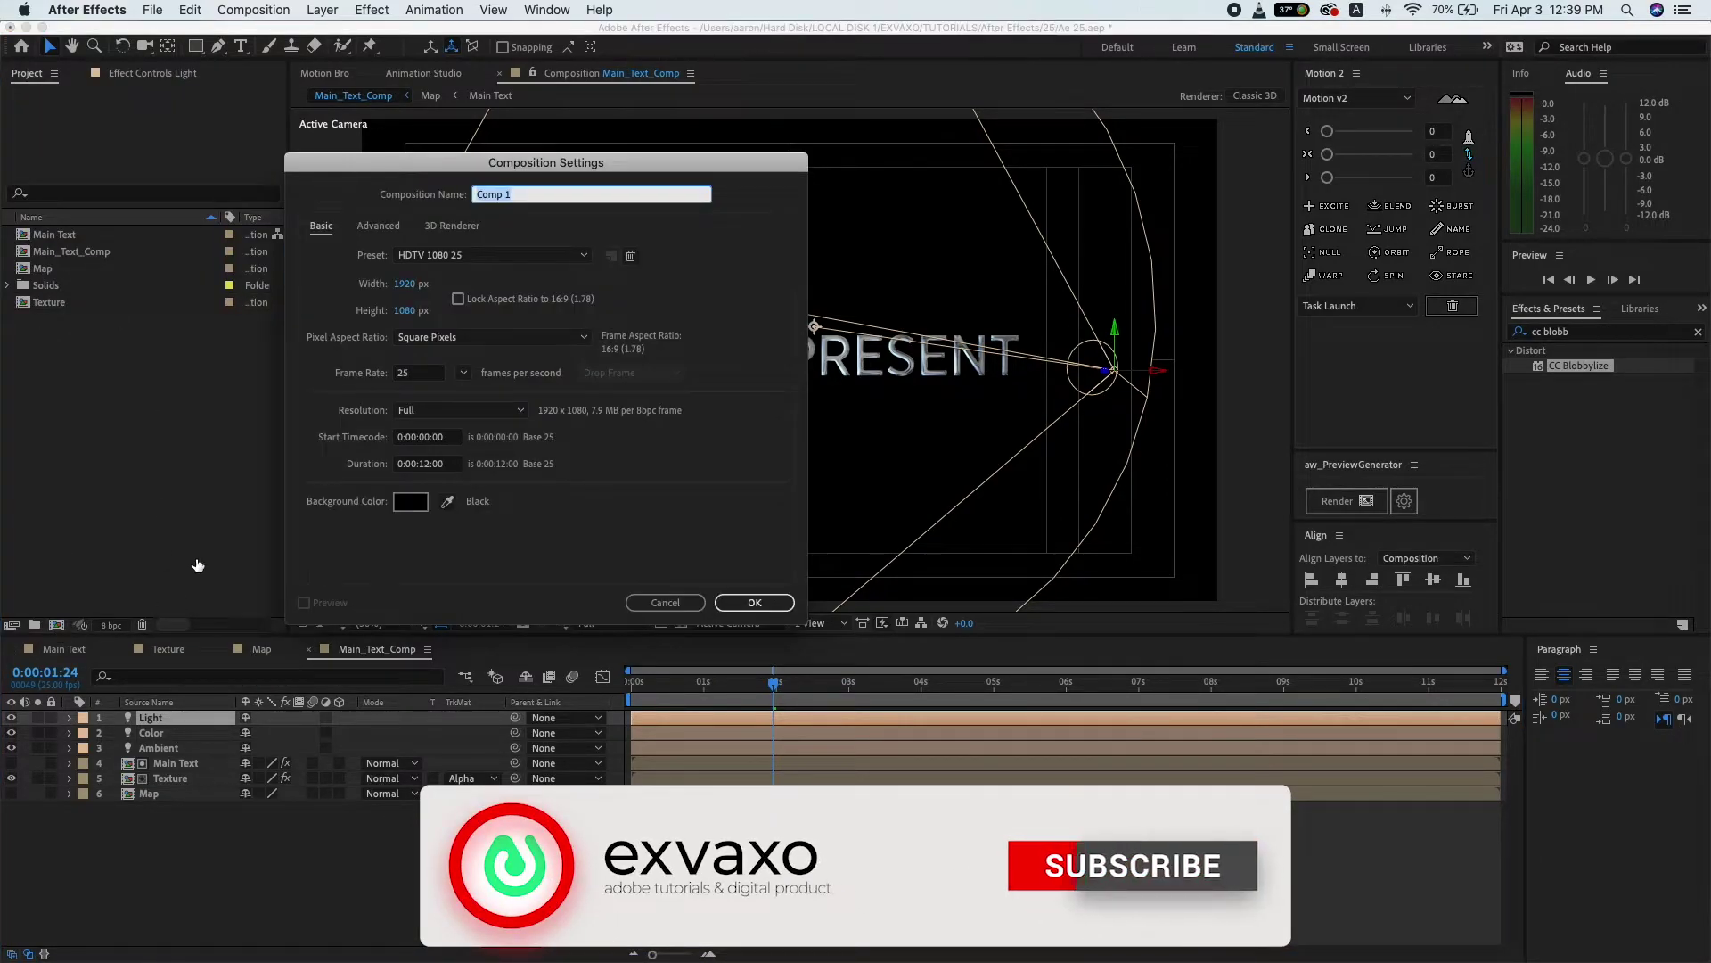
pyautogui.write('_')
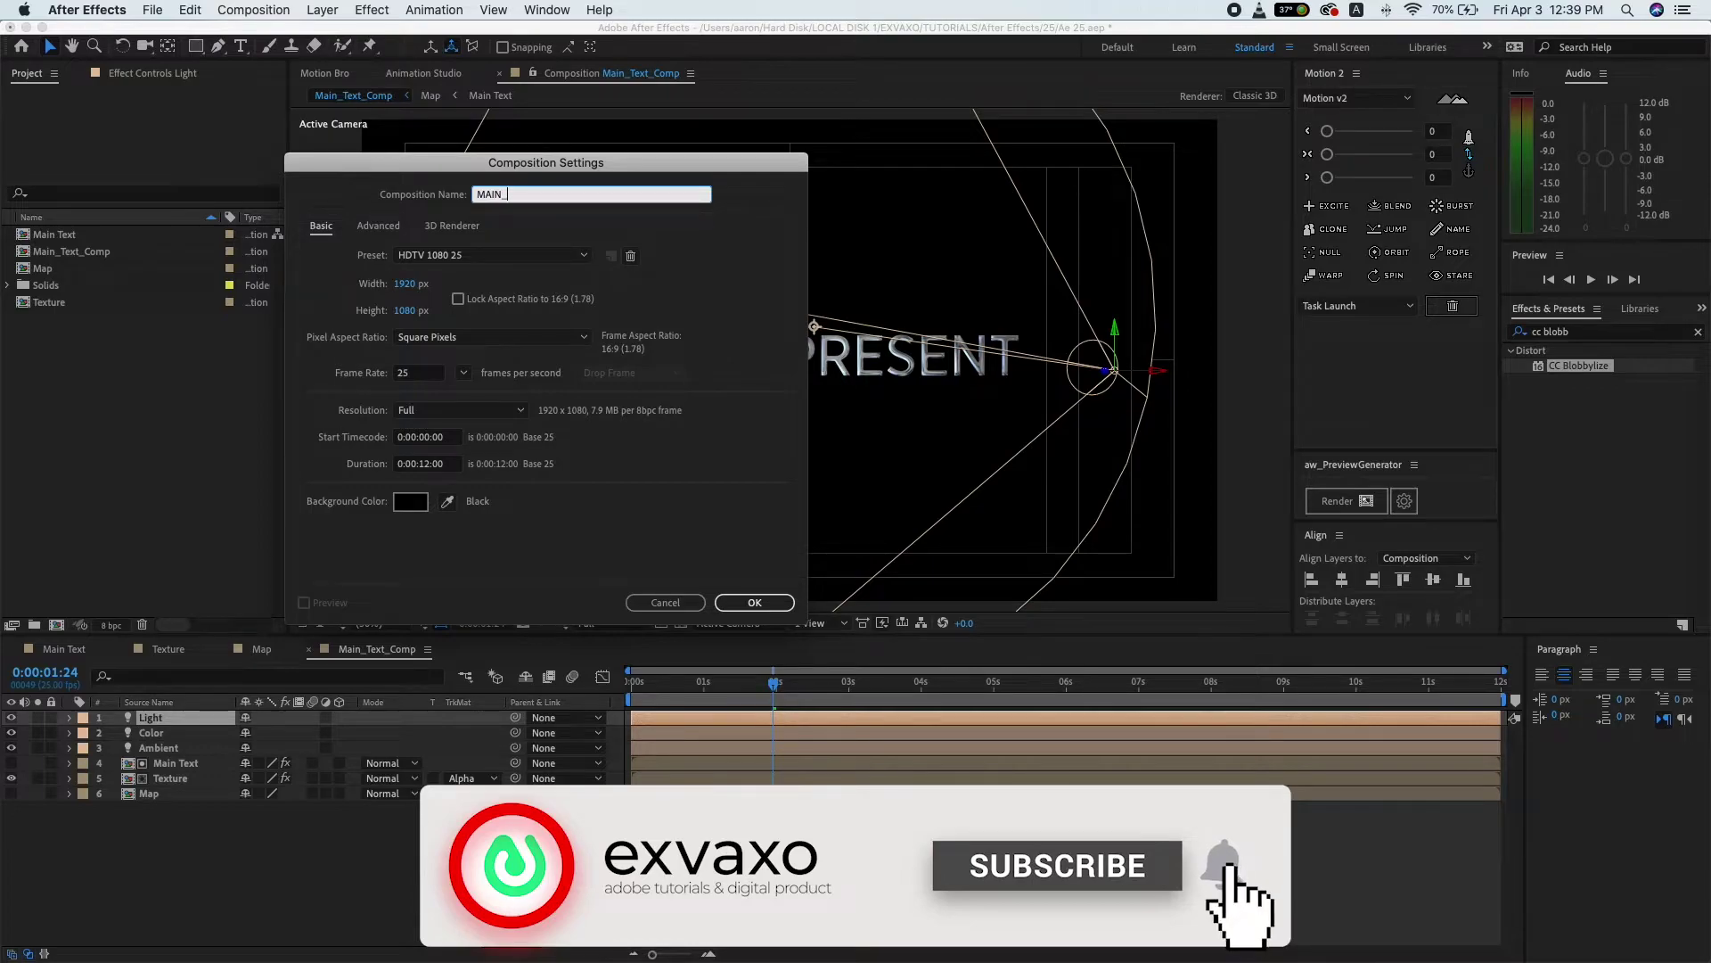
pyautogui.write('COMP')
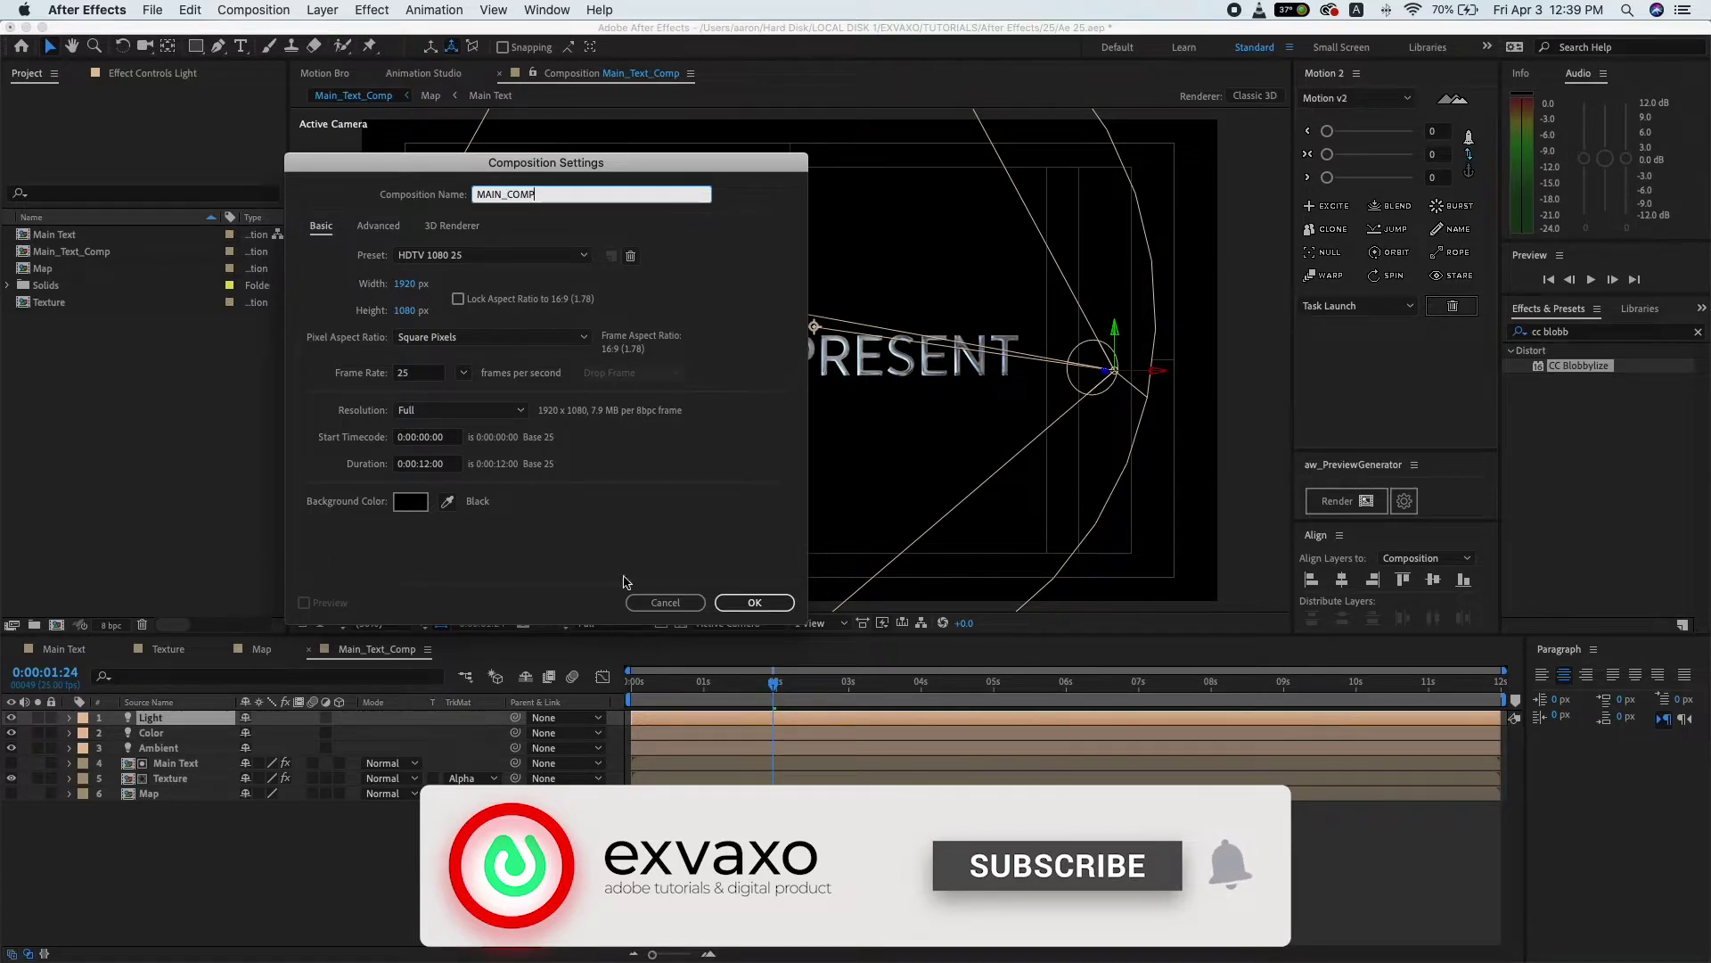
pyautogui.press('Return')
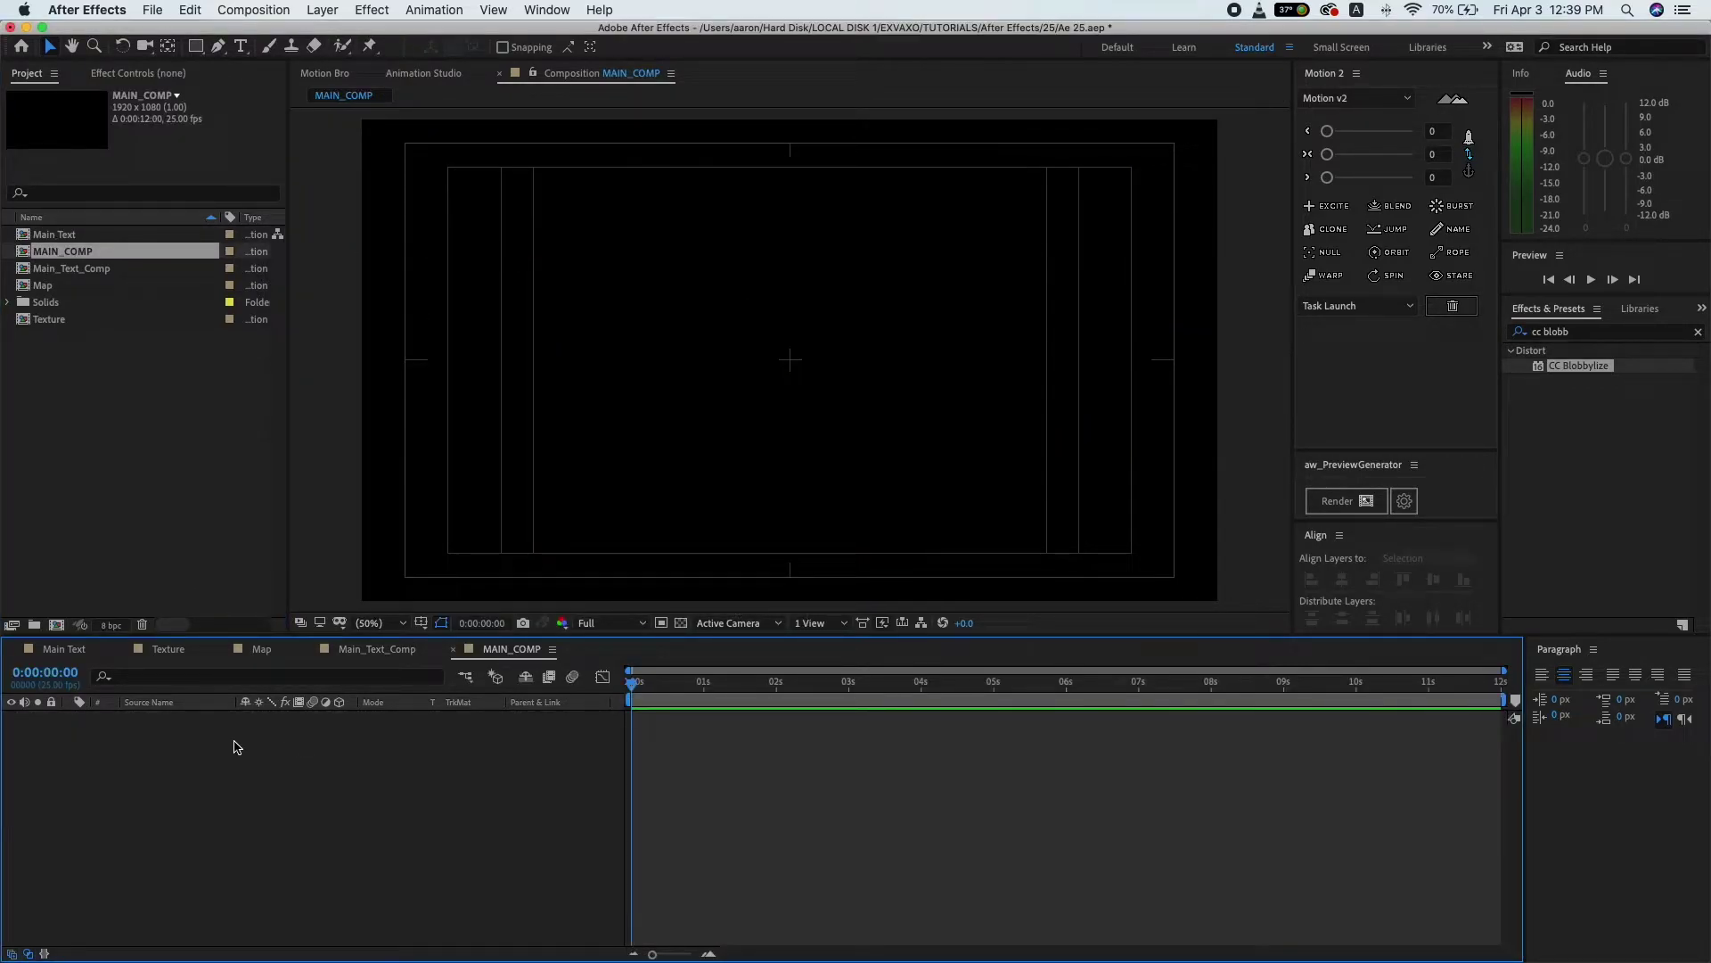
# - Add a black solid layer named BG to MAIN_COMP
pyautogui.rightClick(235, 746)
pyautogui.moveTo(286, 753)
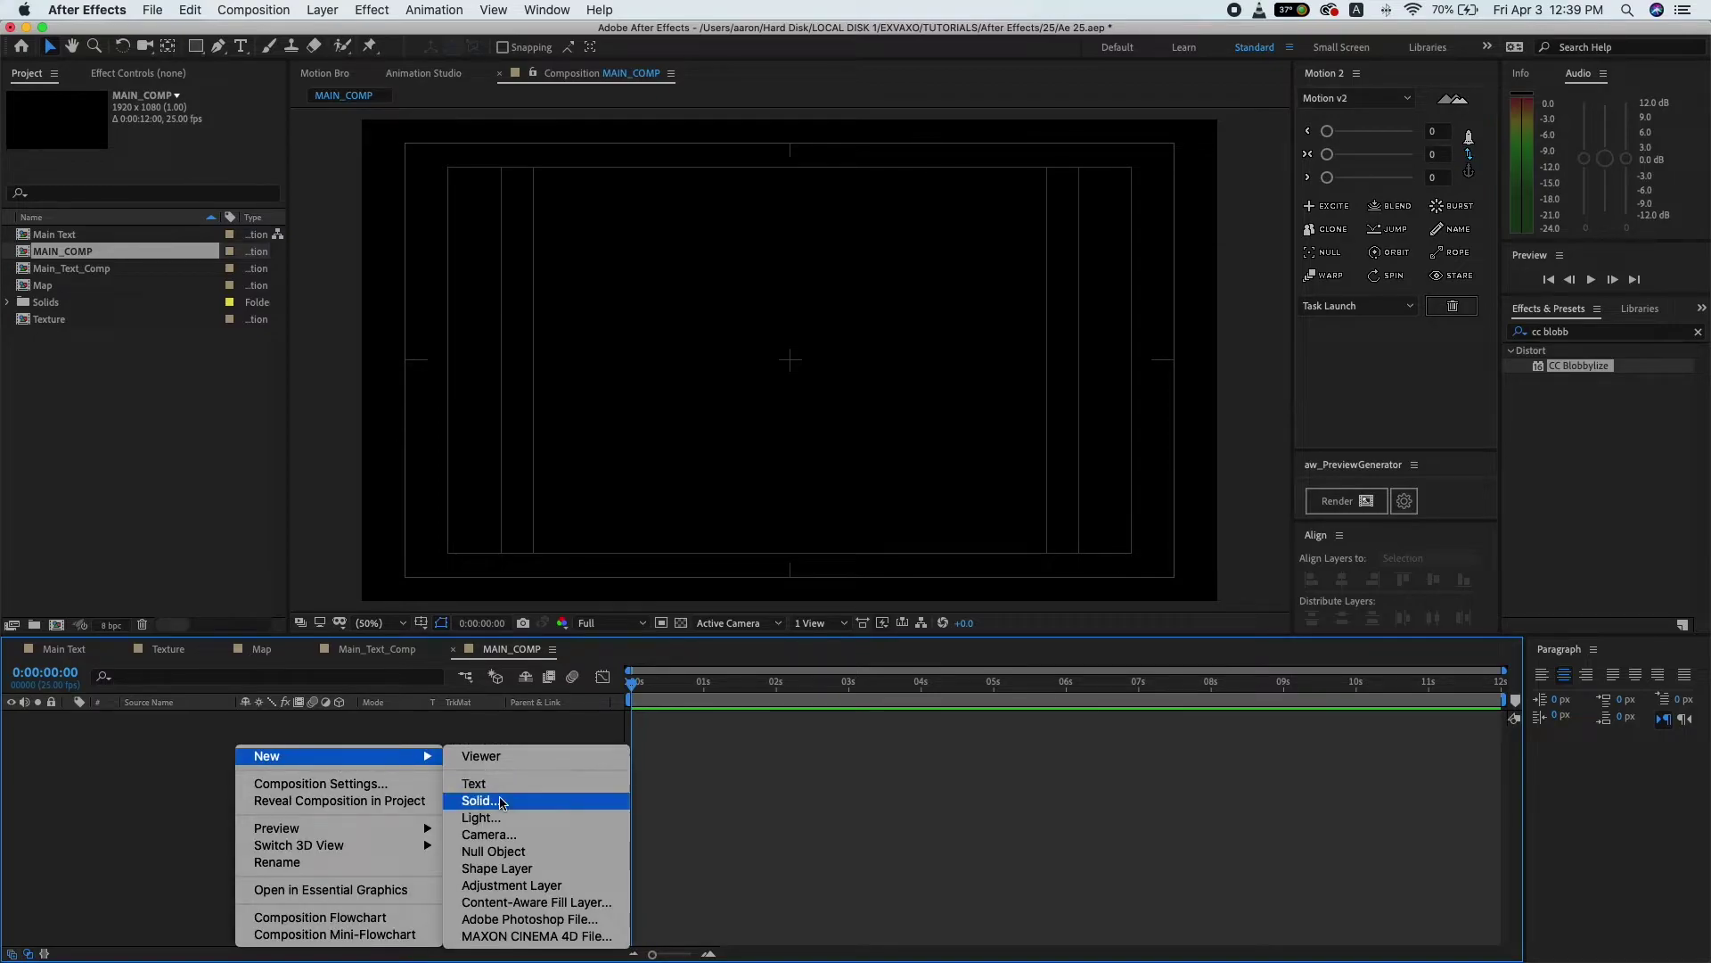
pyautogui.click(508, 802)
pyautogui.write('BG')
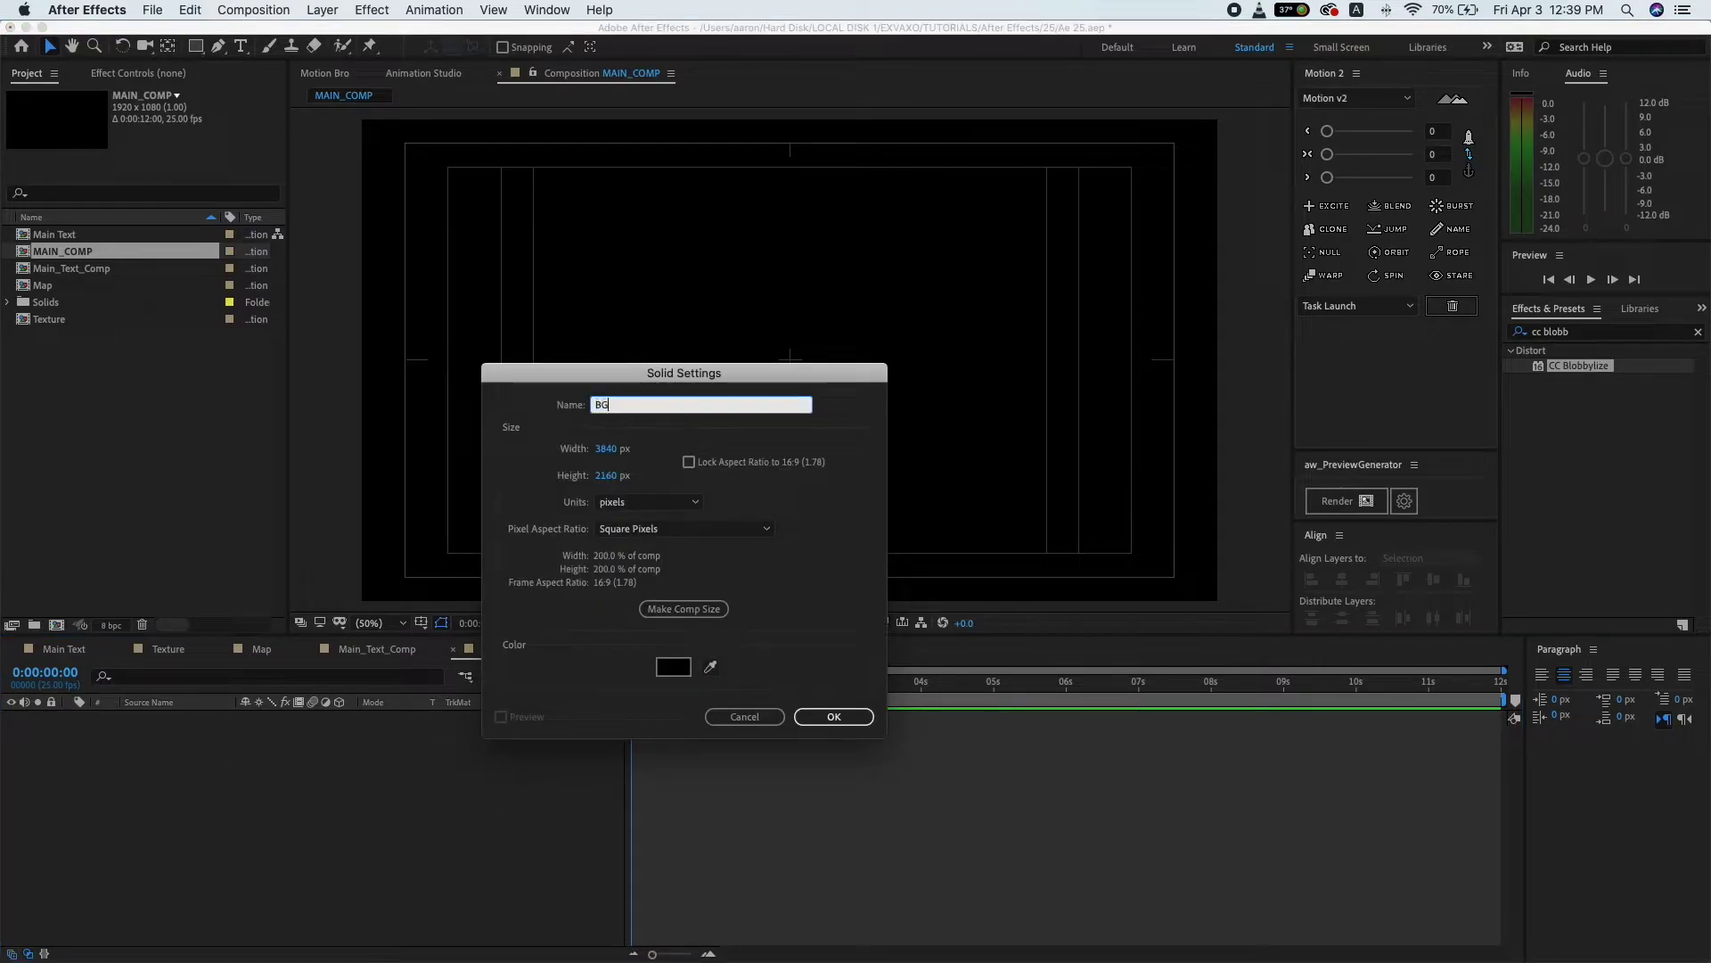
pyautogui.click(825, 718)
pyautogui.click(825, 718)
# - Scale the BG layer to 50% and reselect it
pyautogui.click(70, 718)
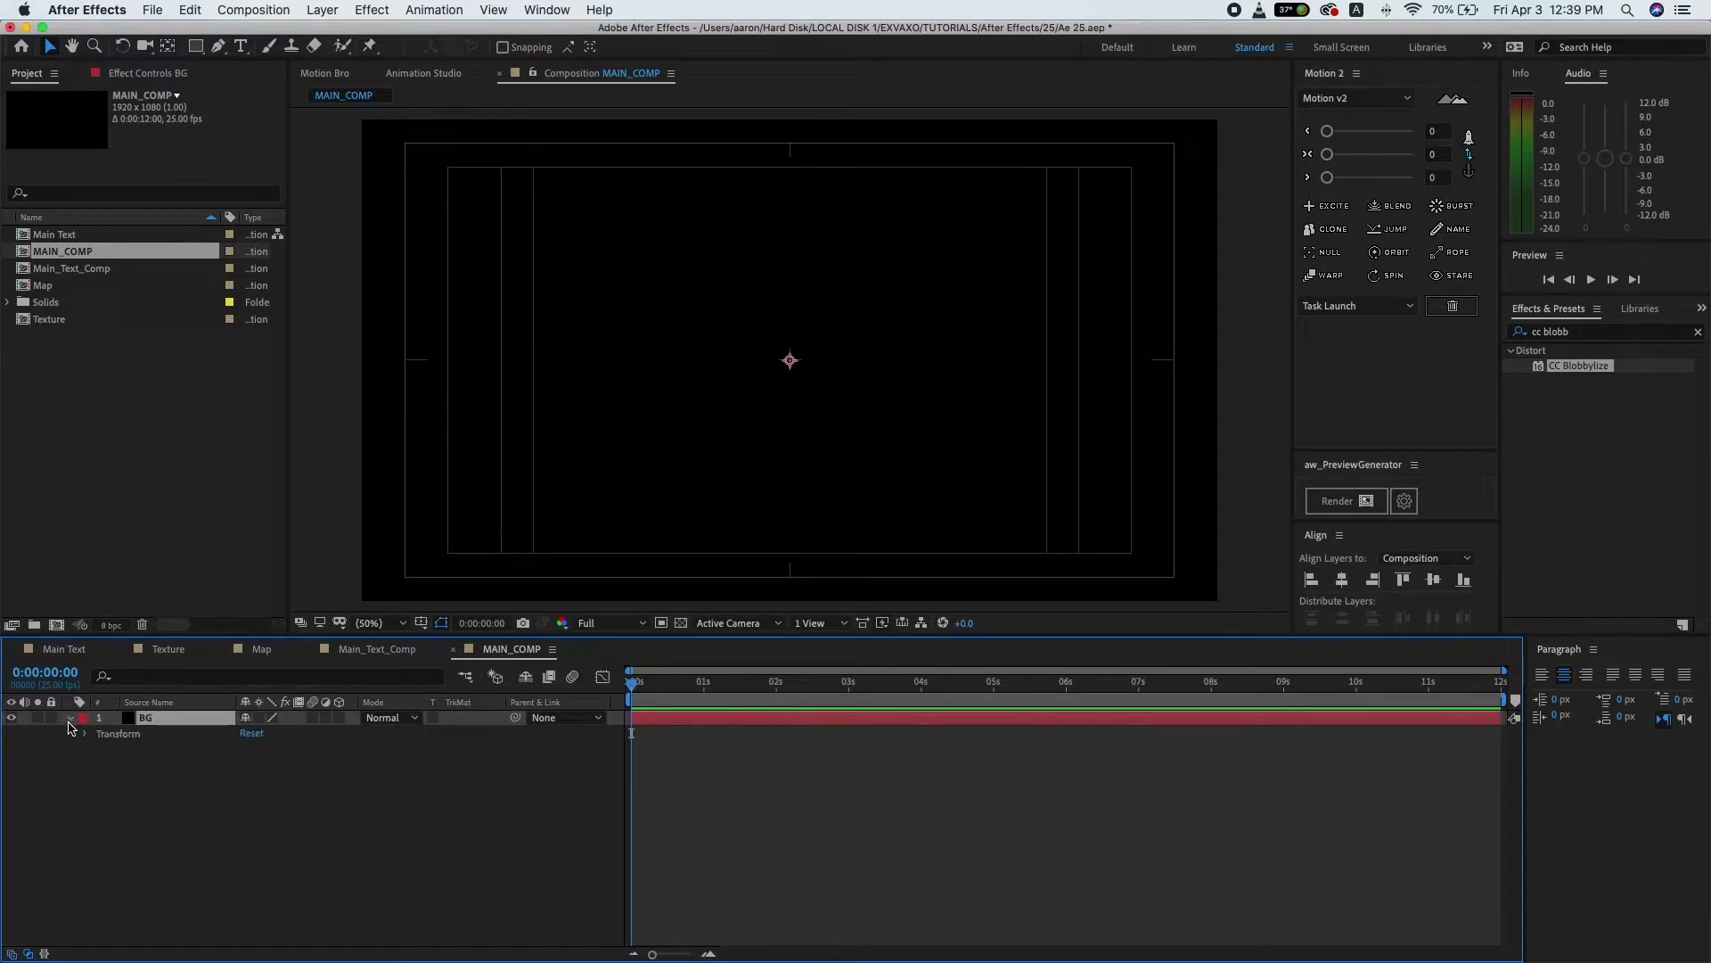
pyautogui.click(86, 734)
pyautogui.click(267, 778)
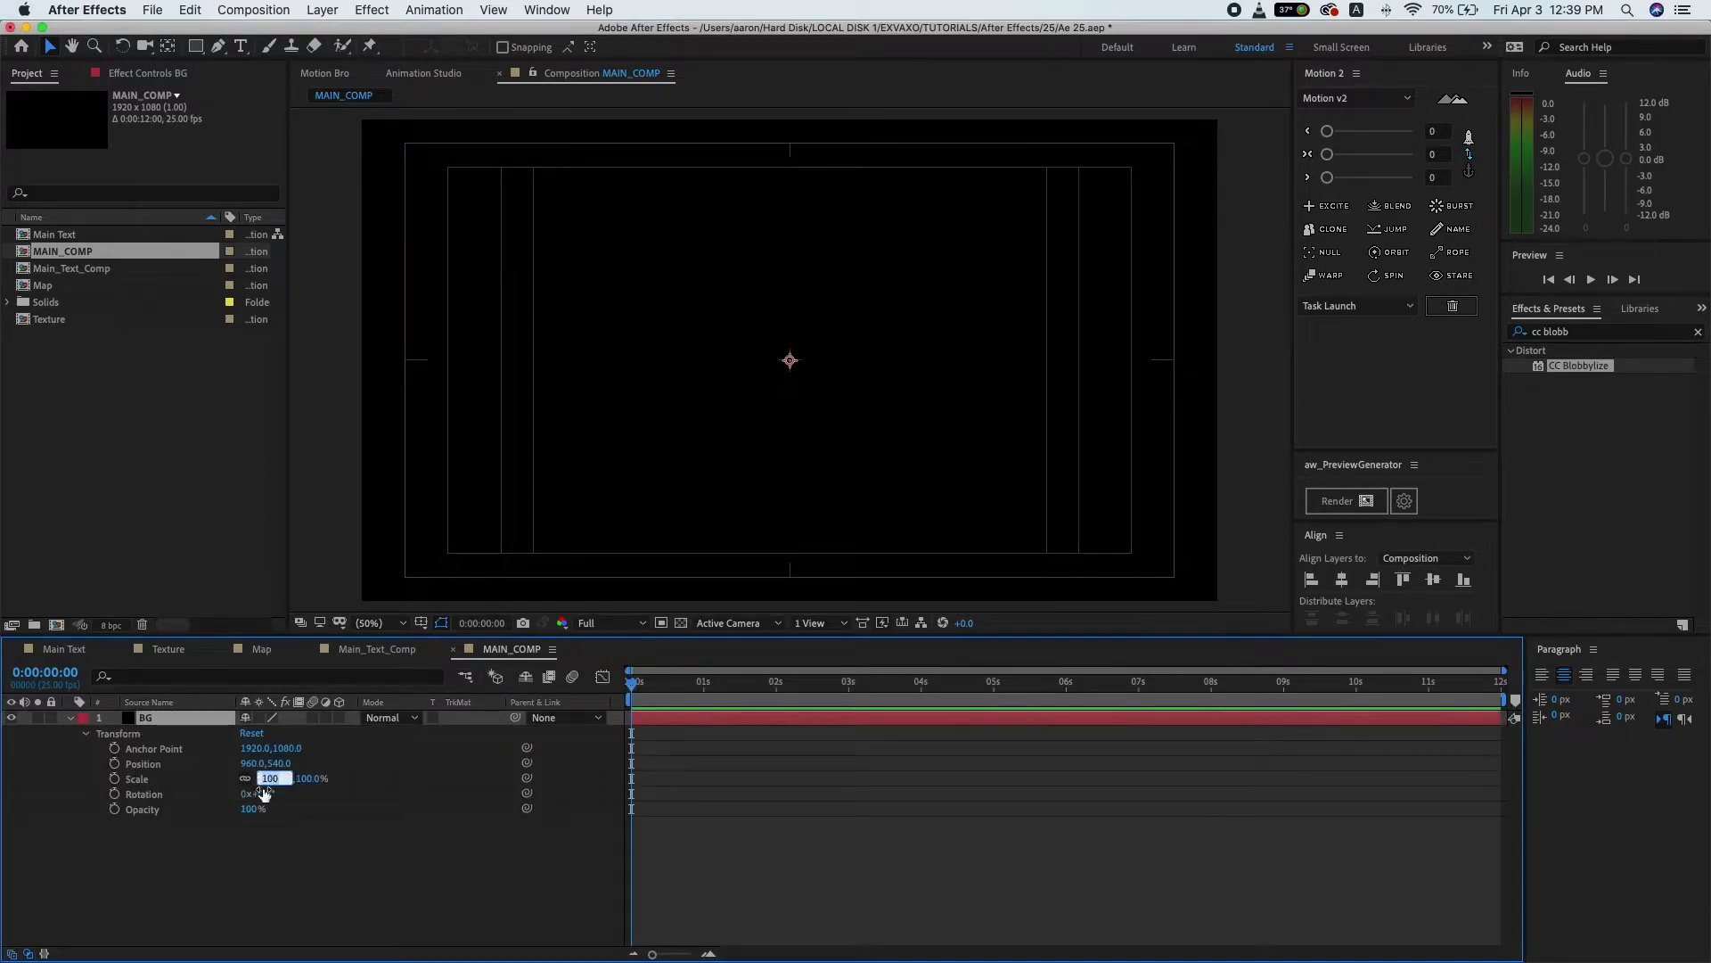
pyautogui.click(363, 838)
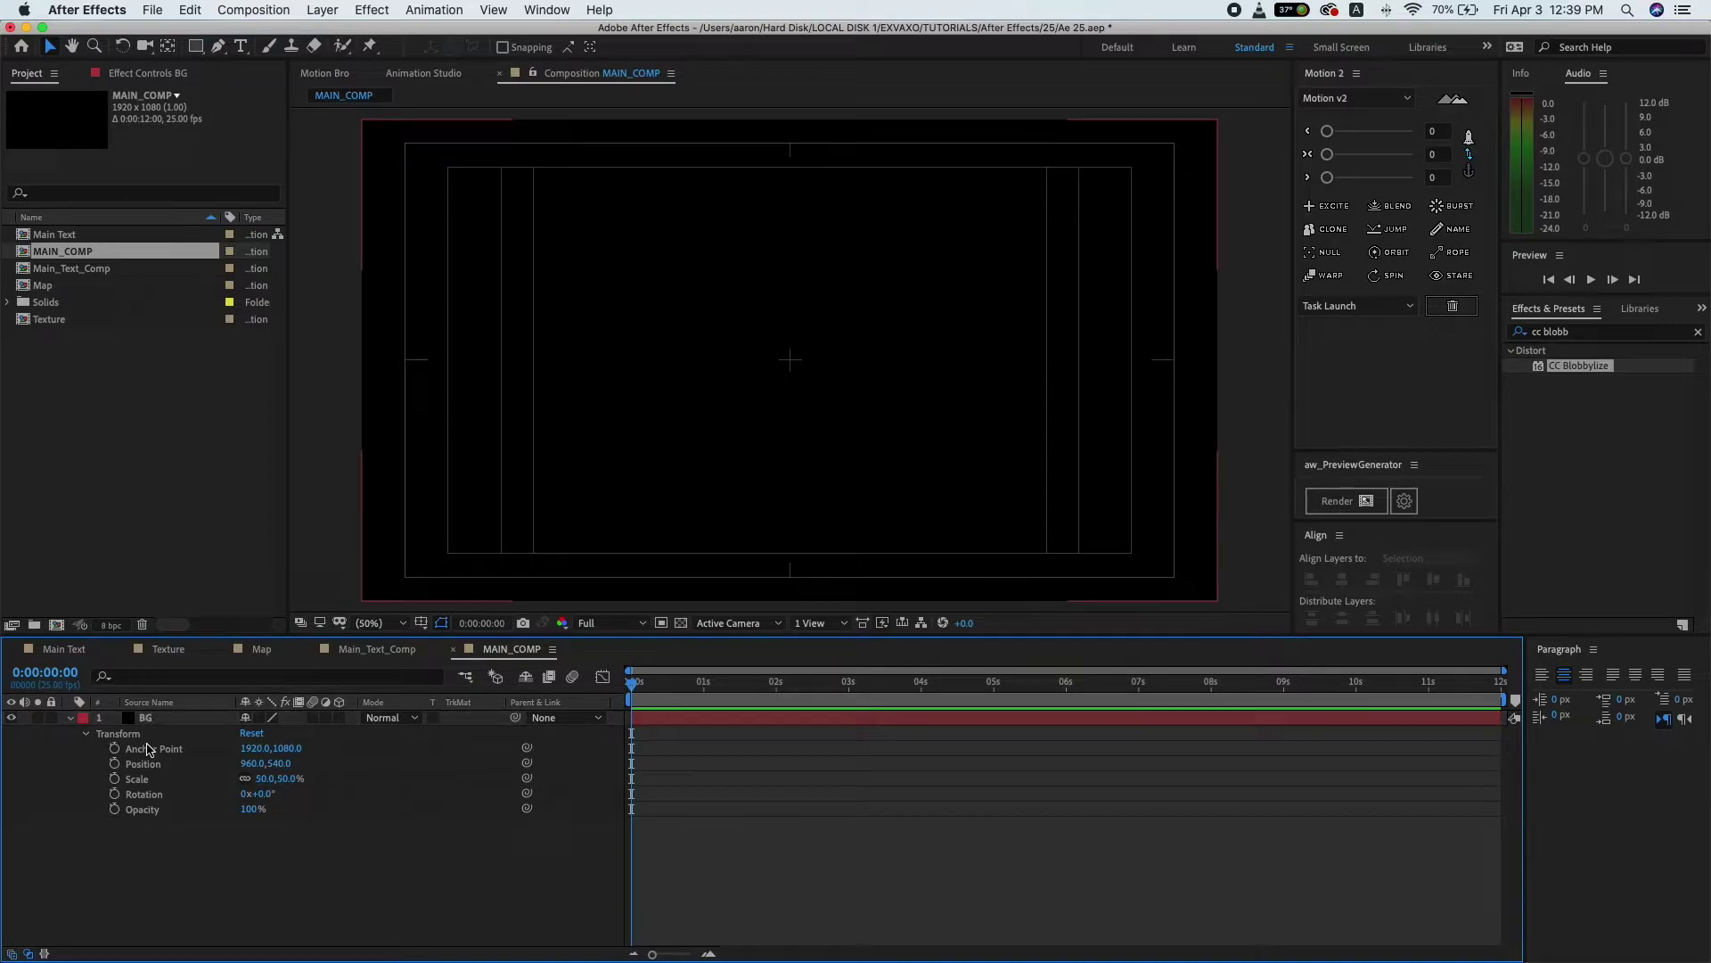
pyautogui.click(70, 719)
pyautogui.click(170, 722)
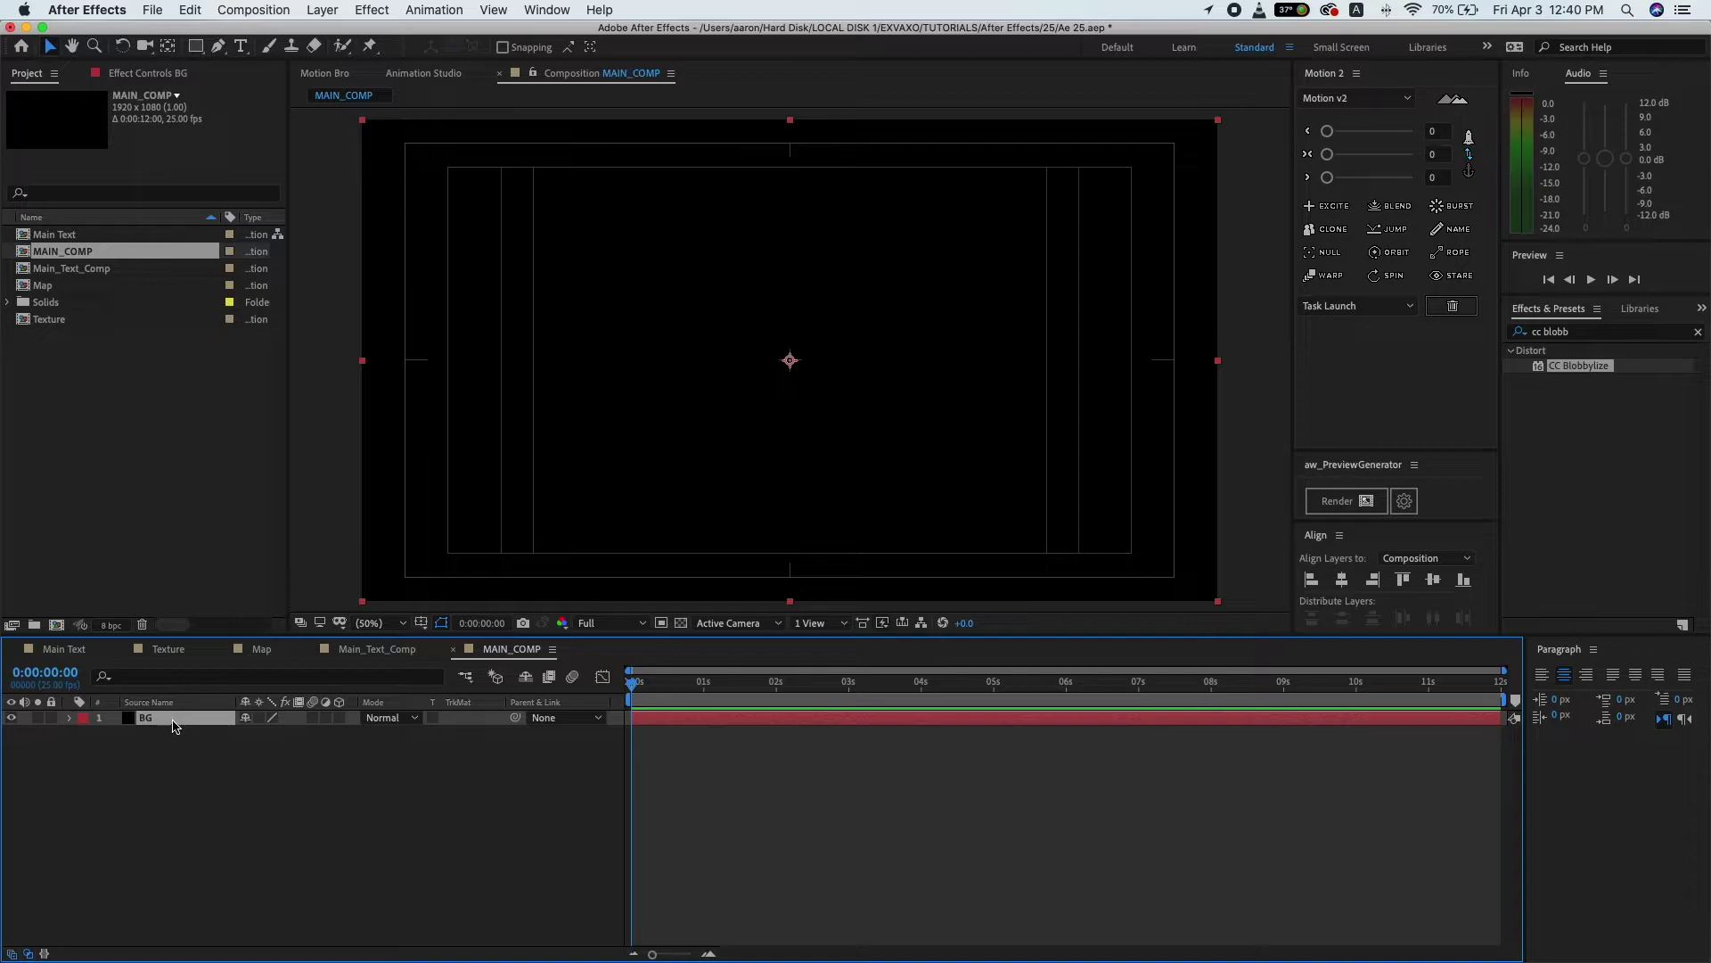
# - Apply Gradient Ramp to BG with start colour 2A3143
pyautogui.click(1563, 331)
pyautogui.write('ramp')
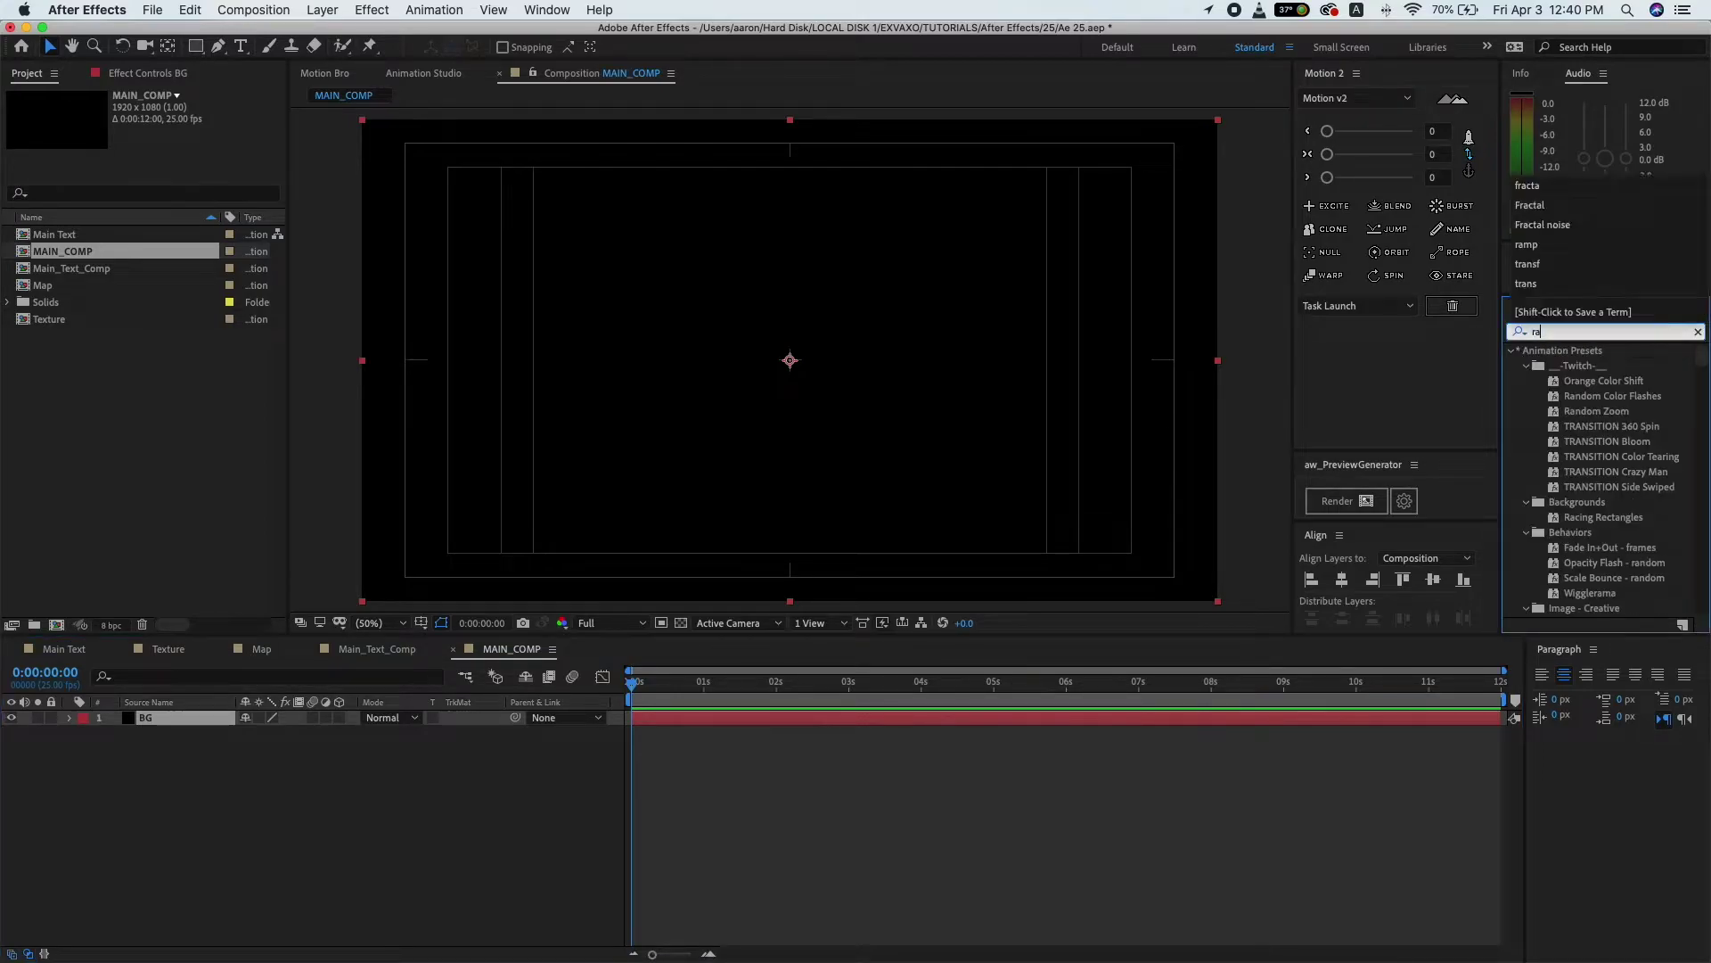
pyautogui.click(1607, 369)
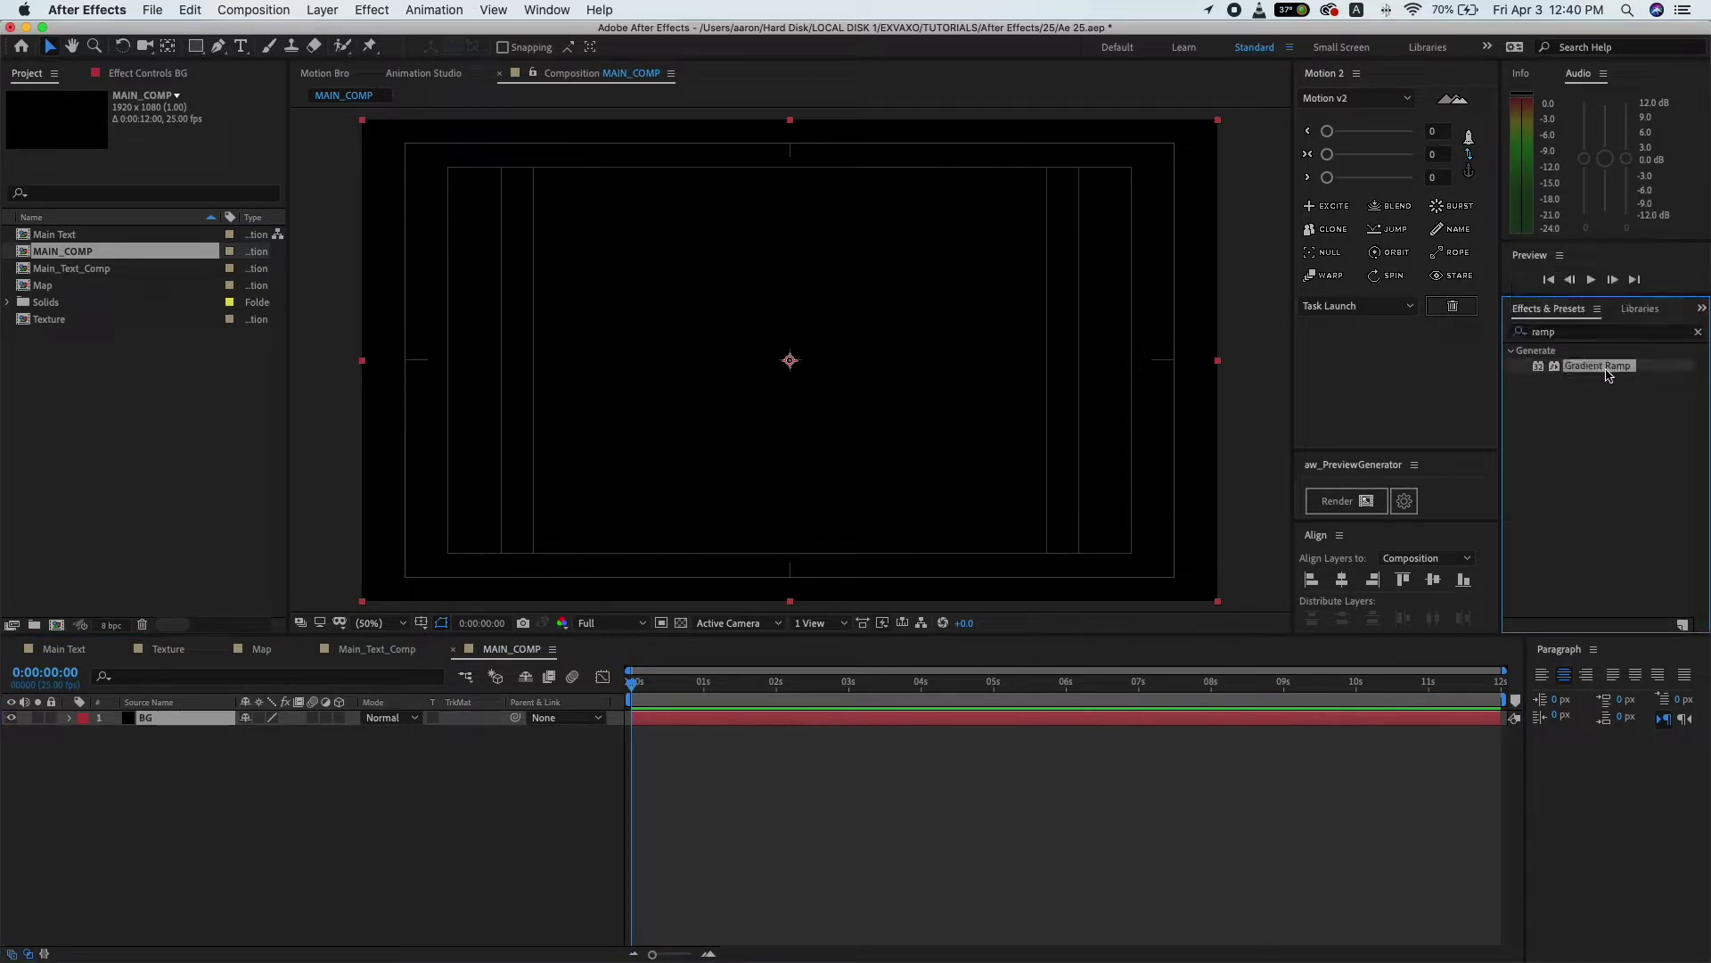
pyautogui.moveTo(1614, 371); pyautogui.dragTo(174, 720)
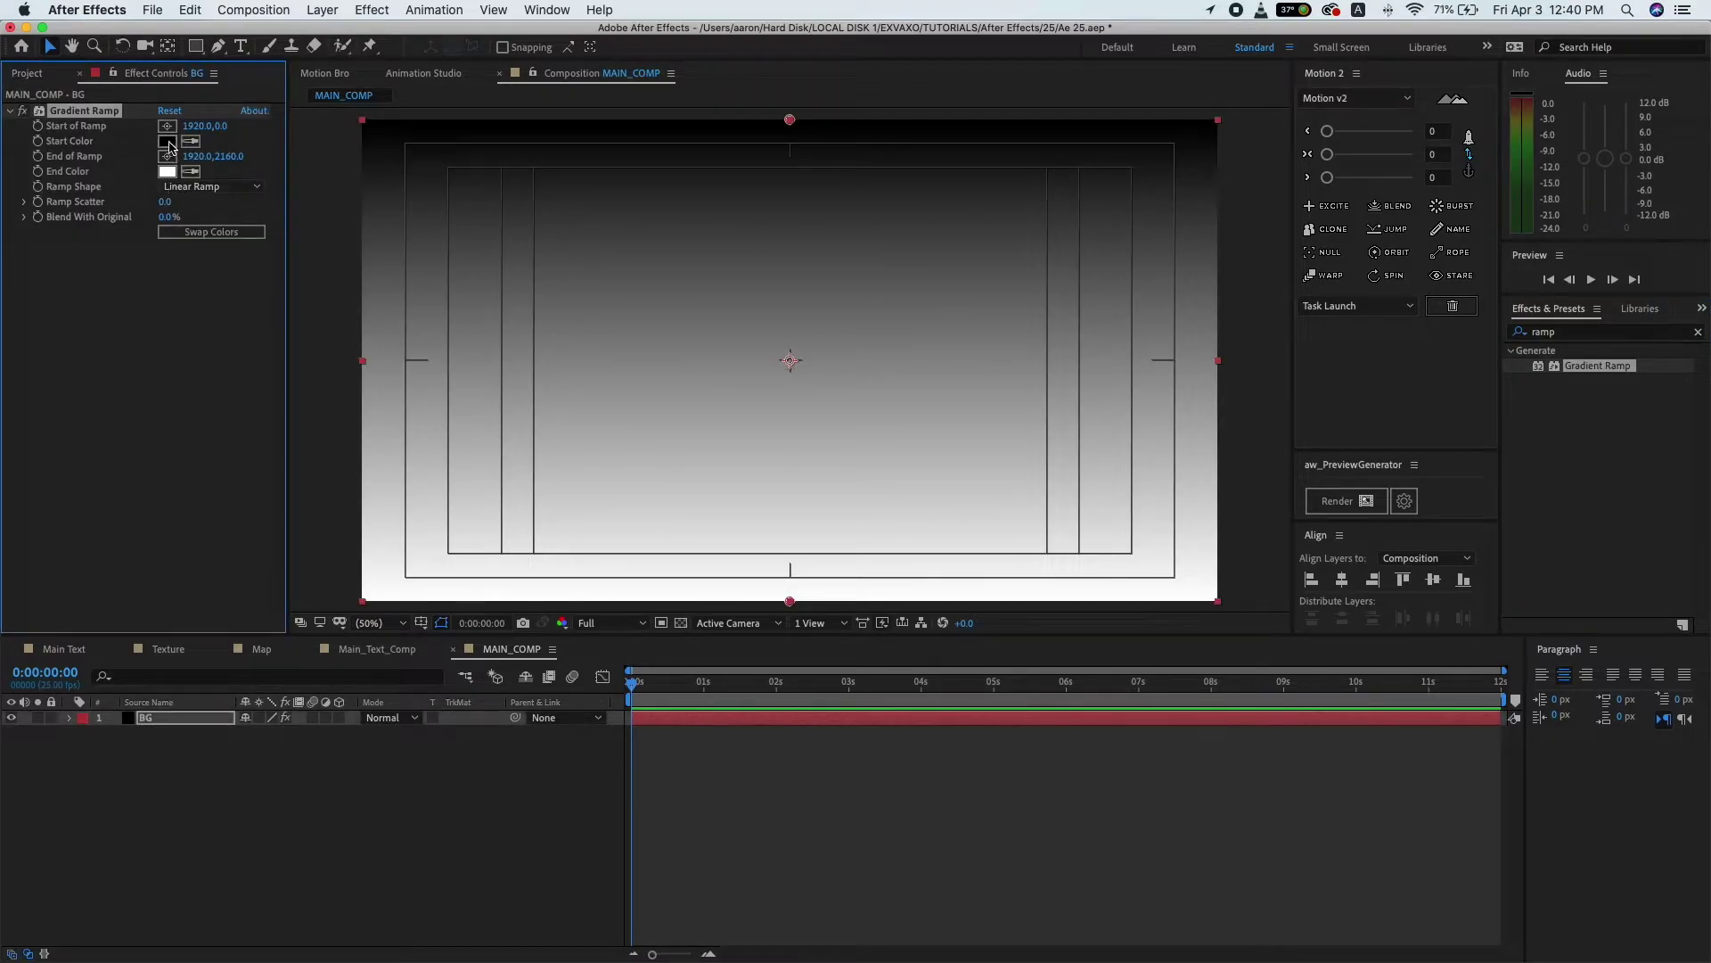
pyautogui.click(167, 146)
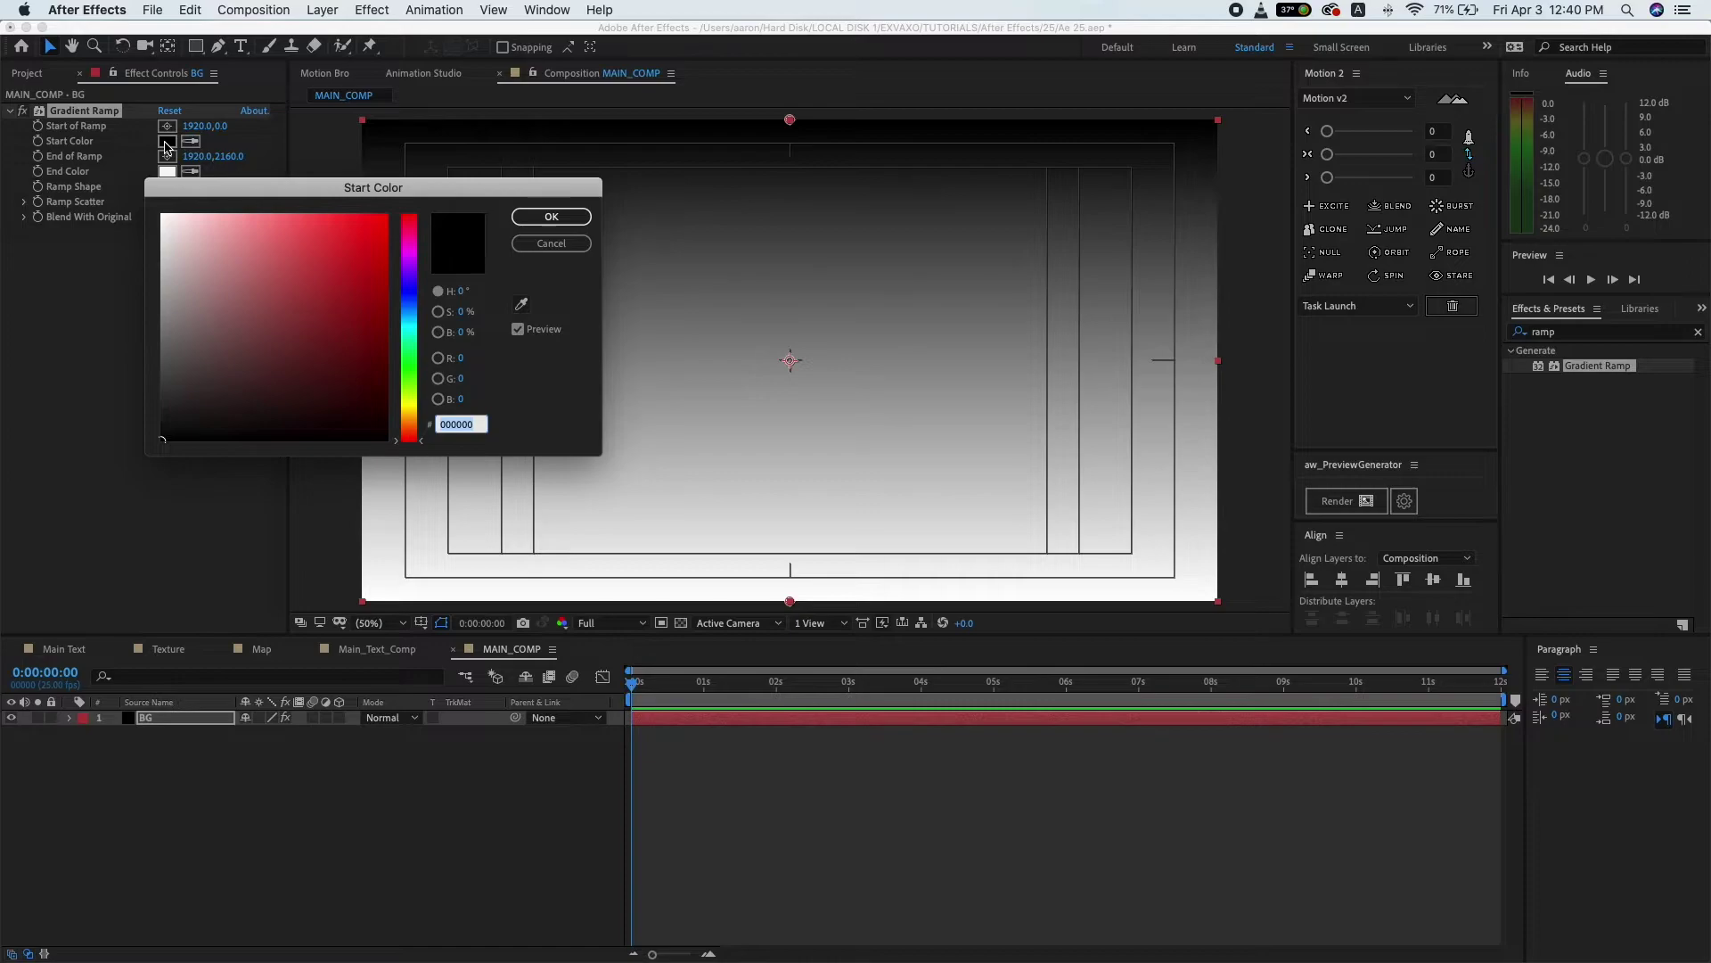
pyautogui.write('2')
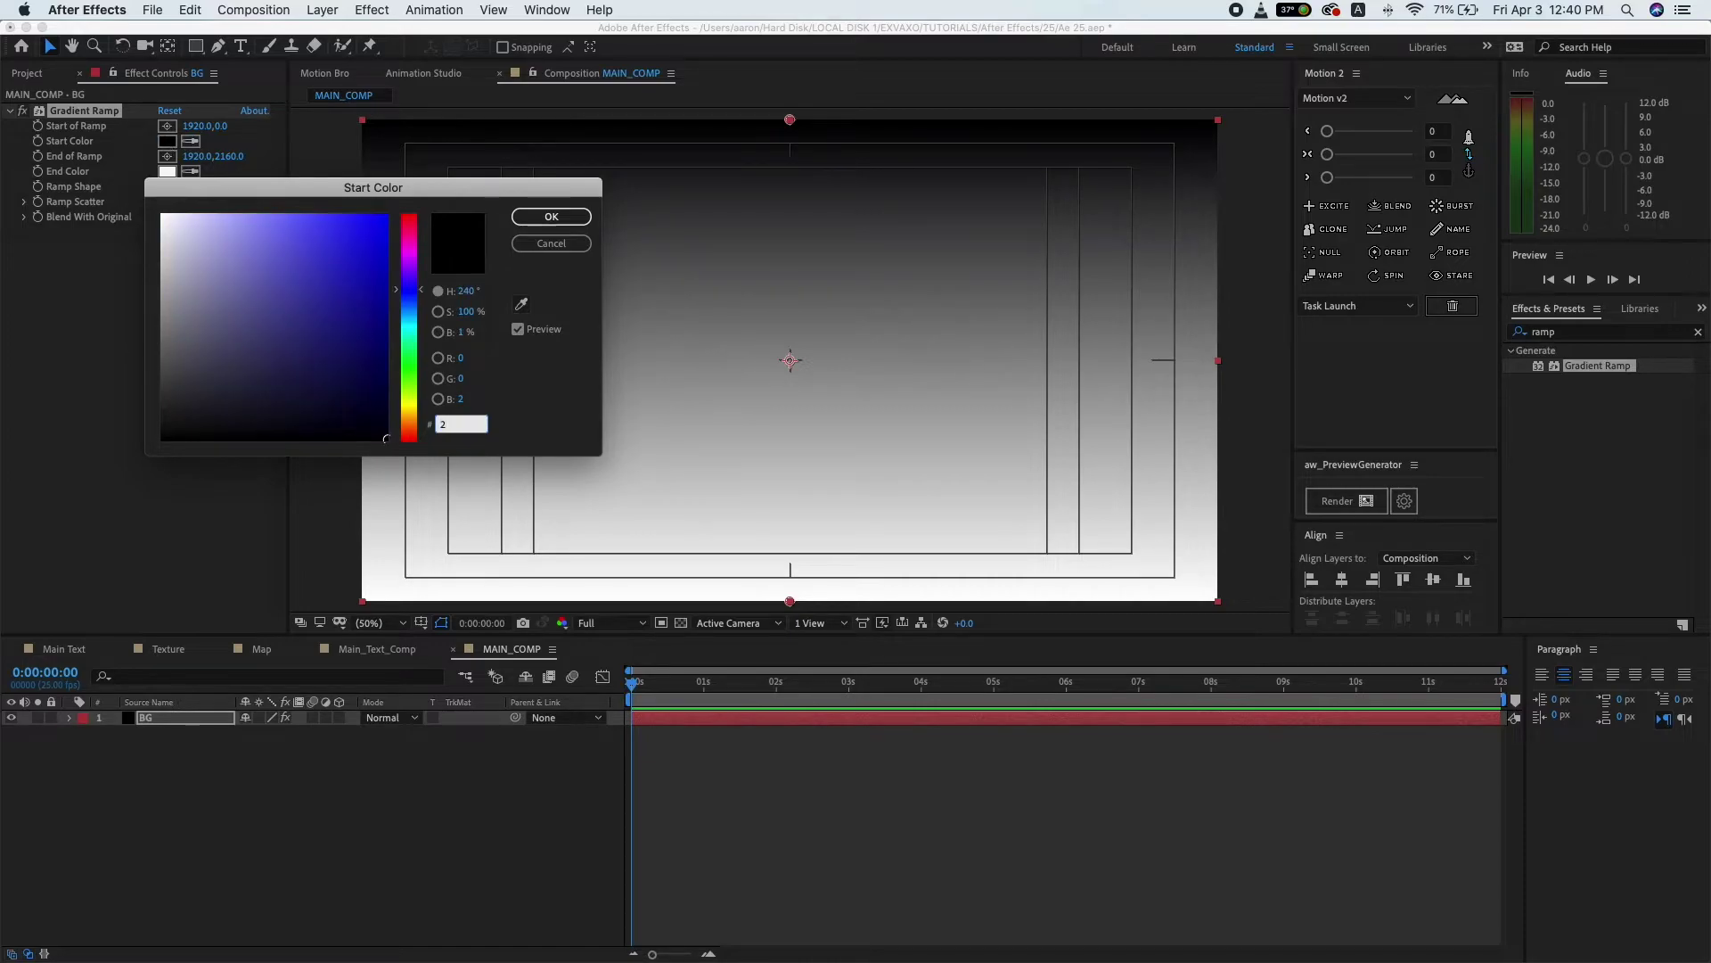
pyautogui.write('A31')
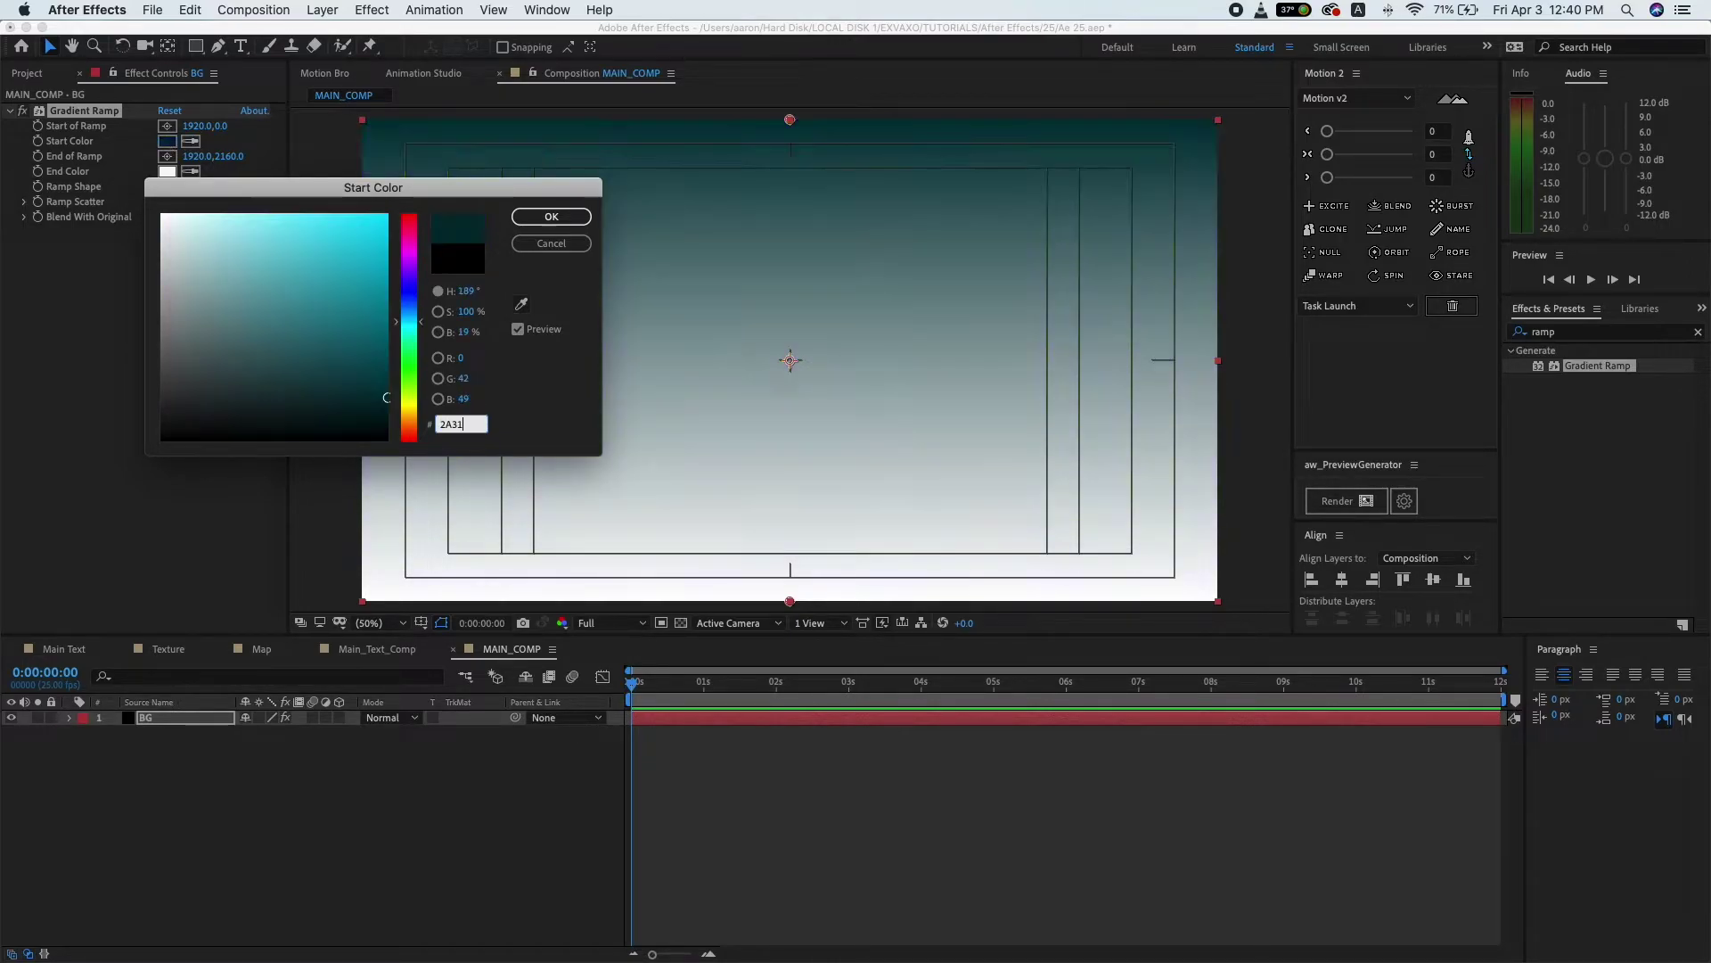
pyautogui.write('43')
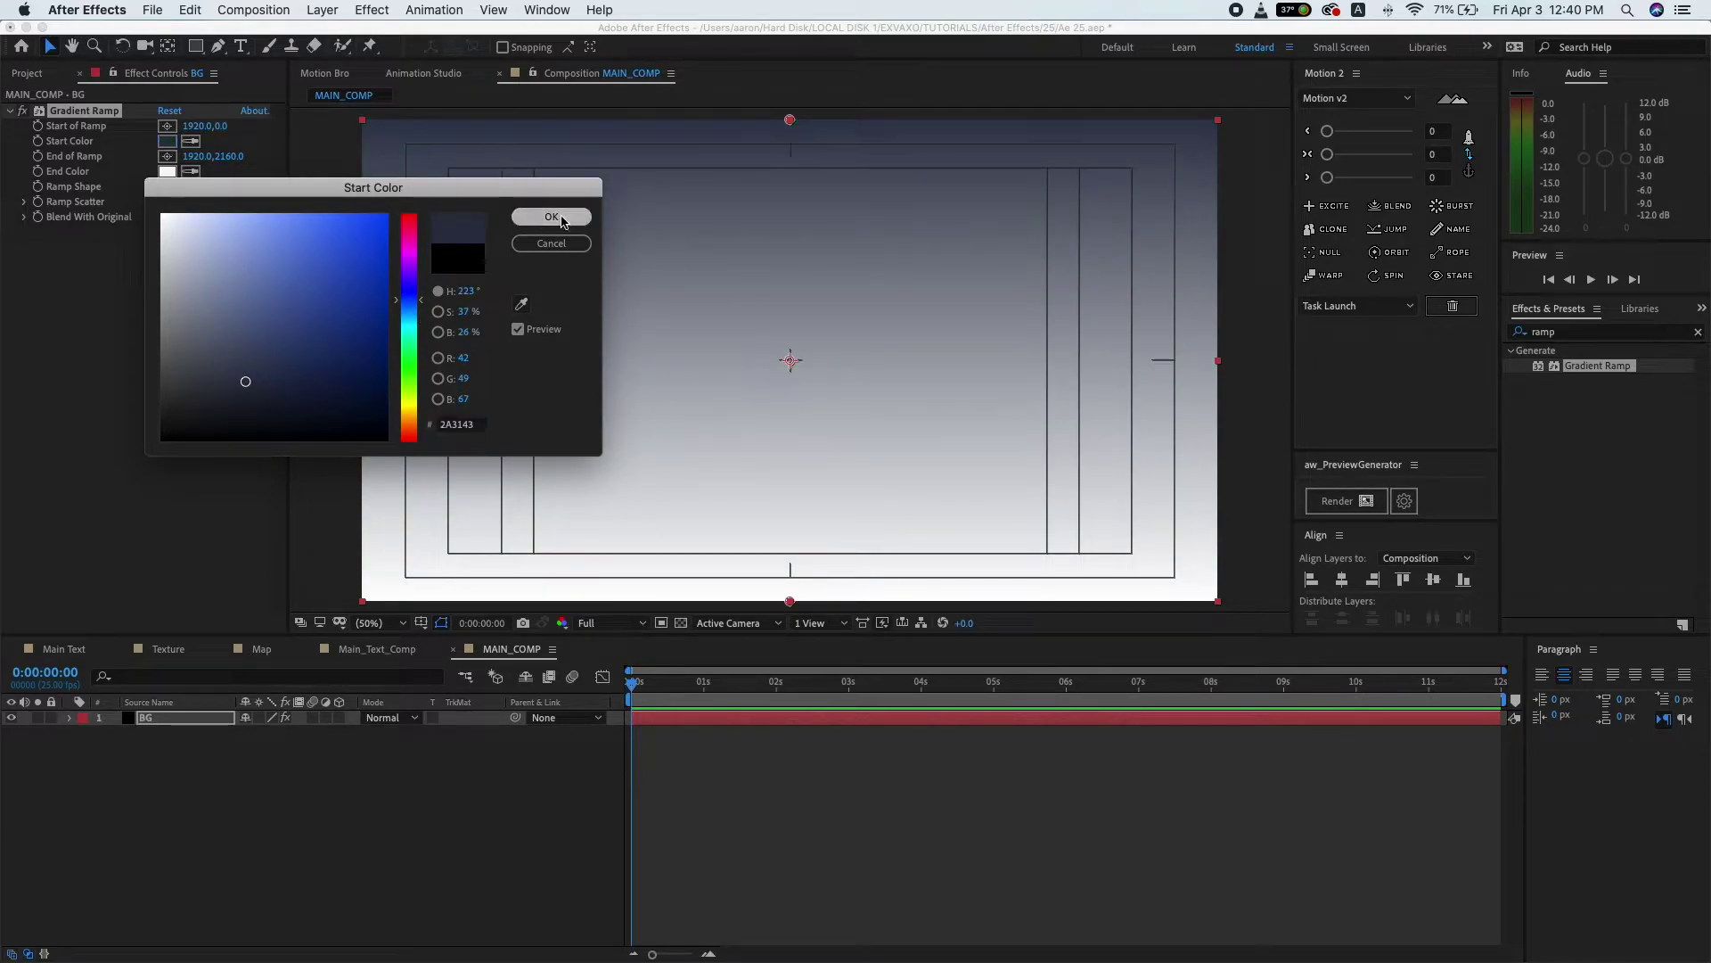
pyautogui.click(563, 217)
# - Set the ramp's end colour to 000209, shape to Radial, and Ramp Scatter to 300
pyautogui.click(167, 174)
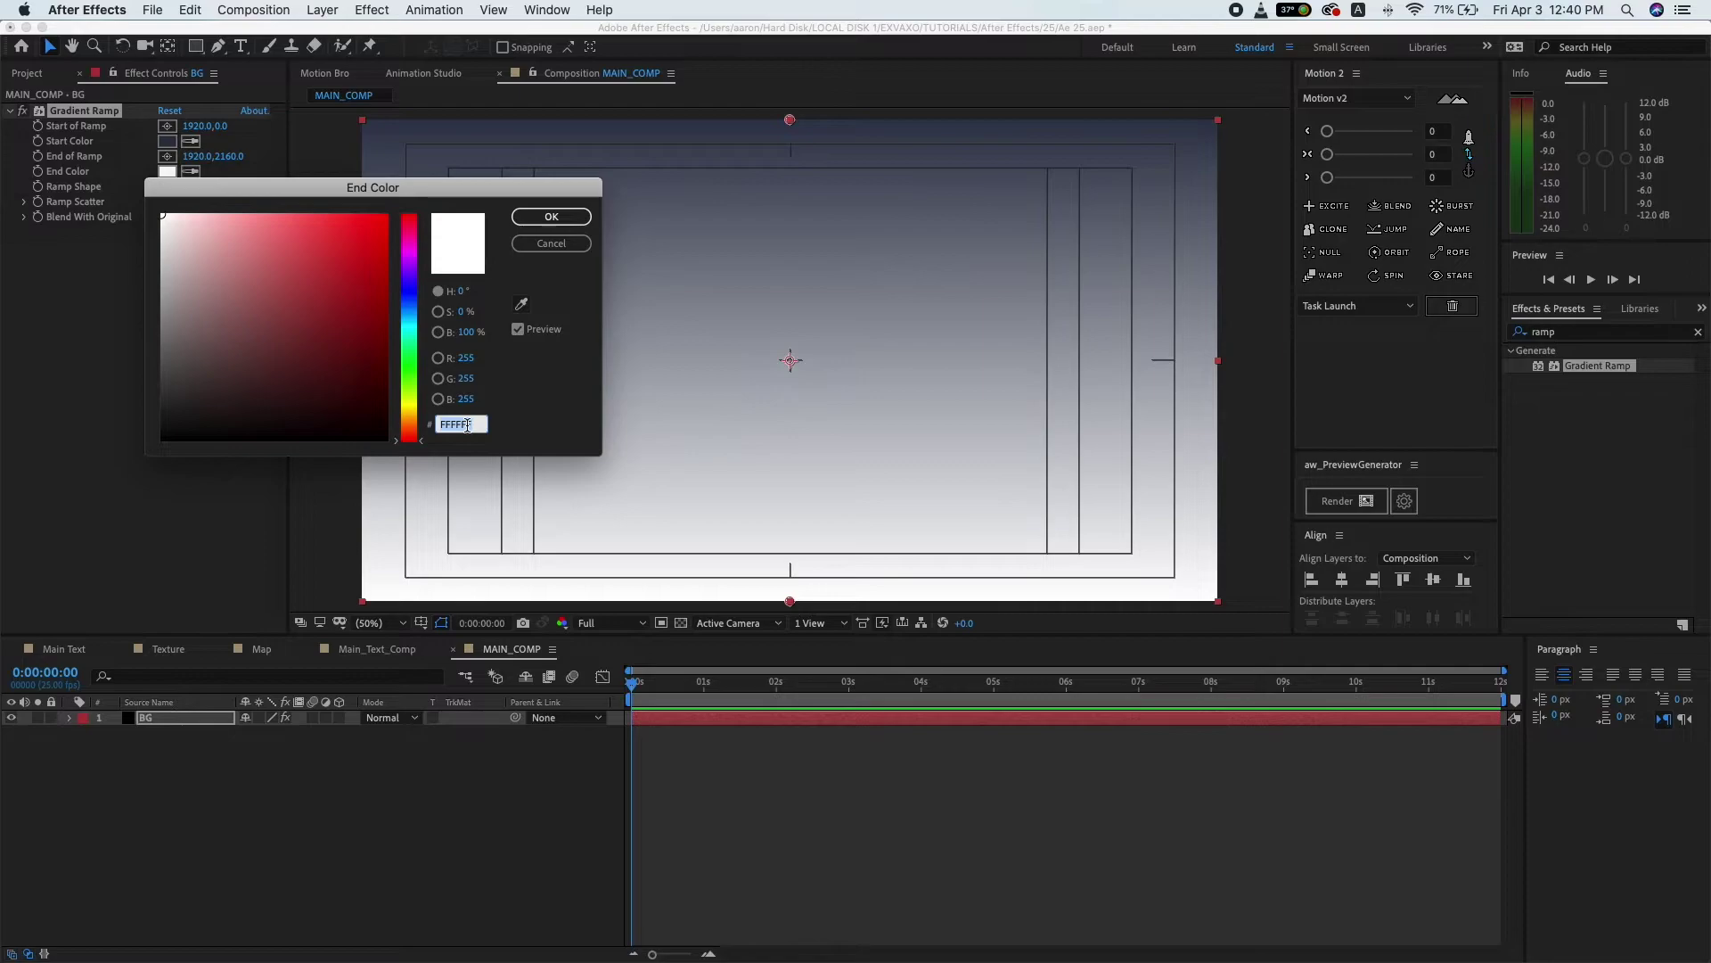
pyautogui.write('00020')
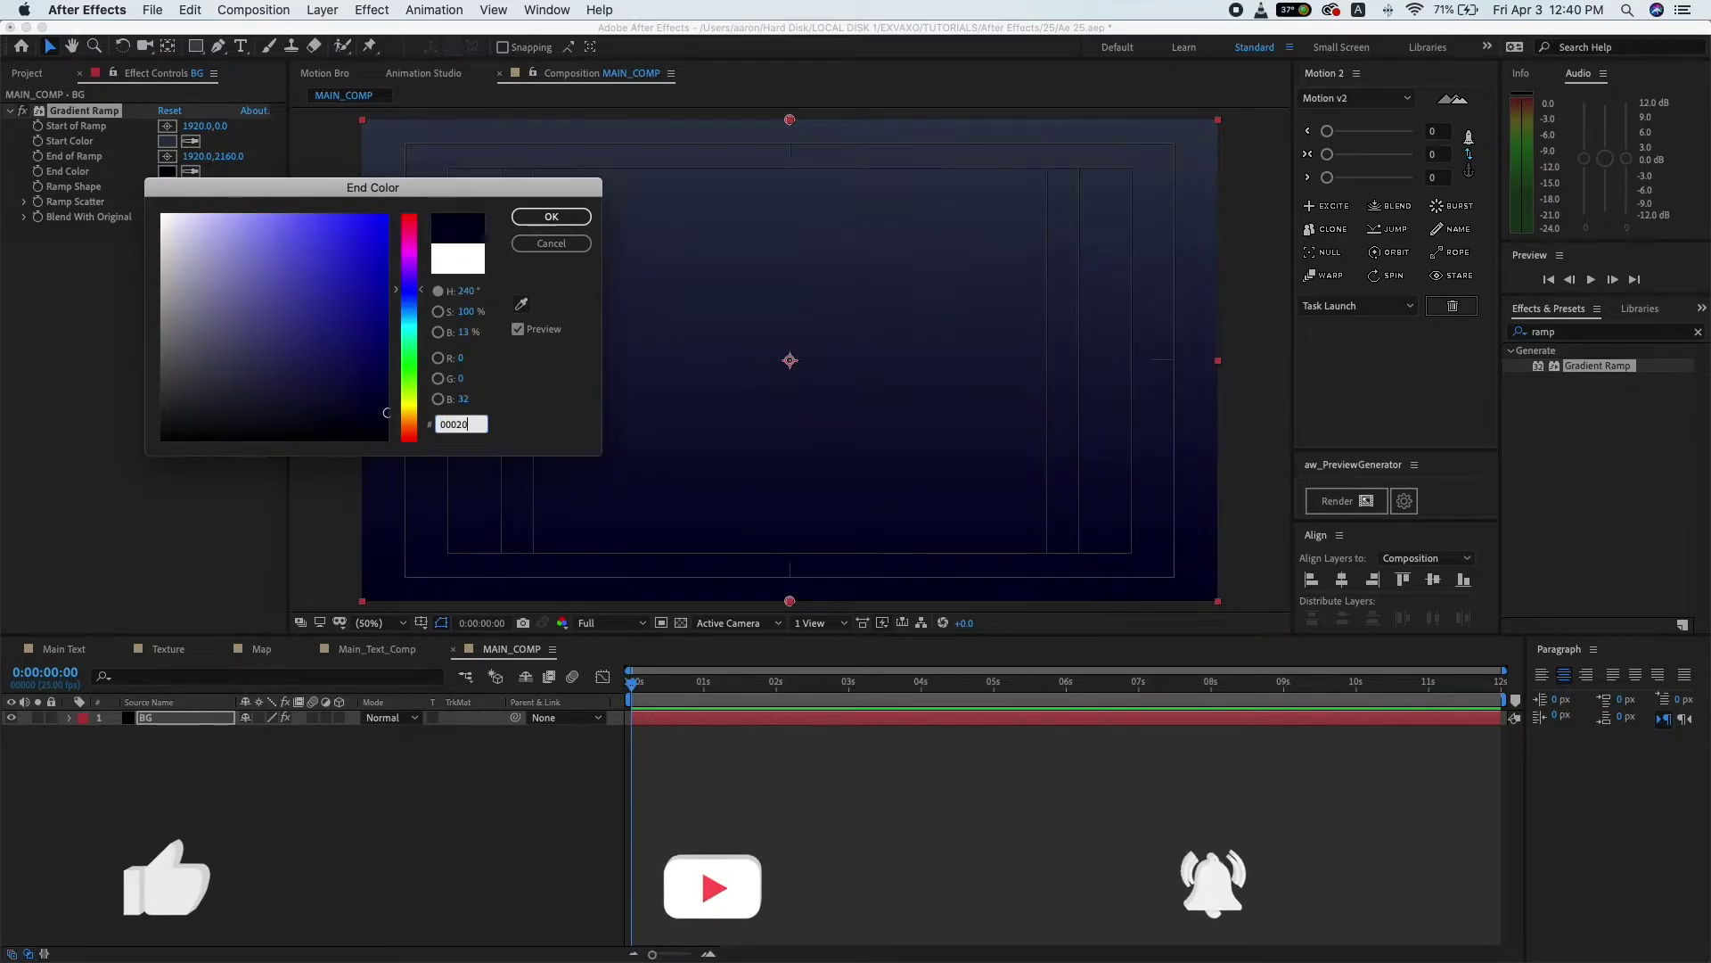
pyautogui.write('9')
pyautogui.click(582, 221)
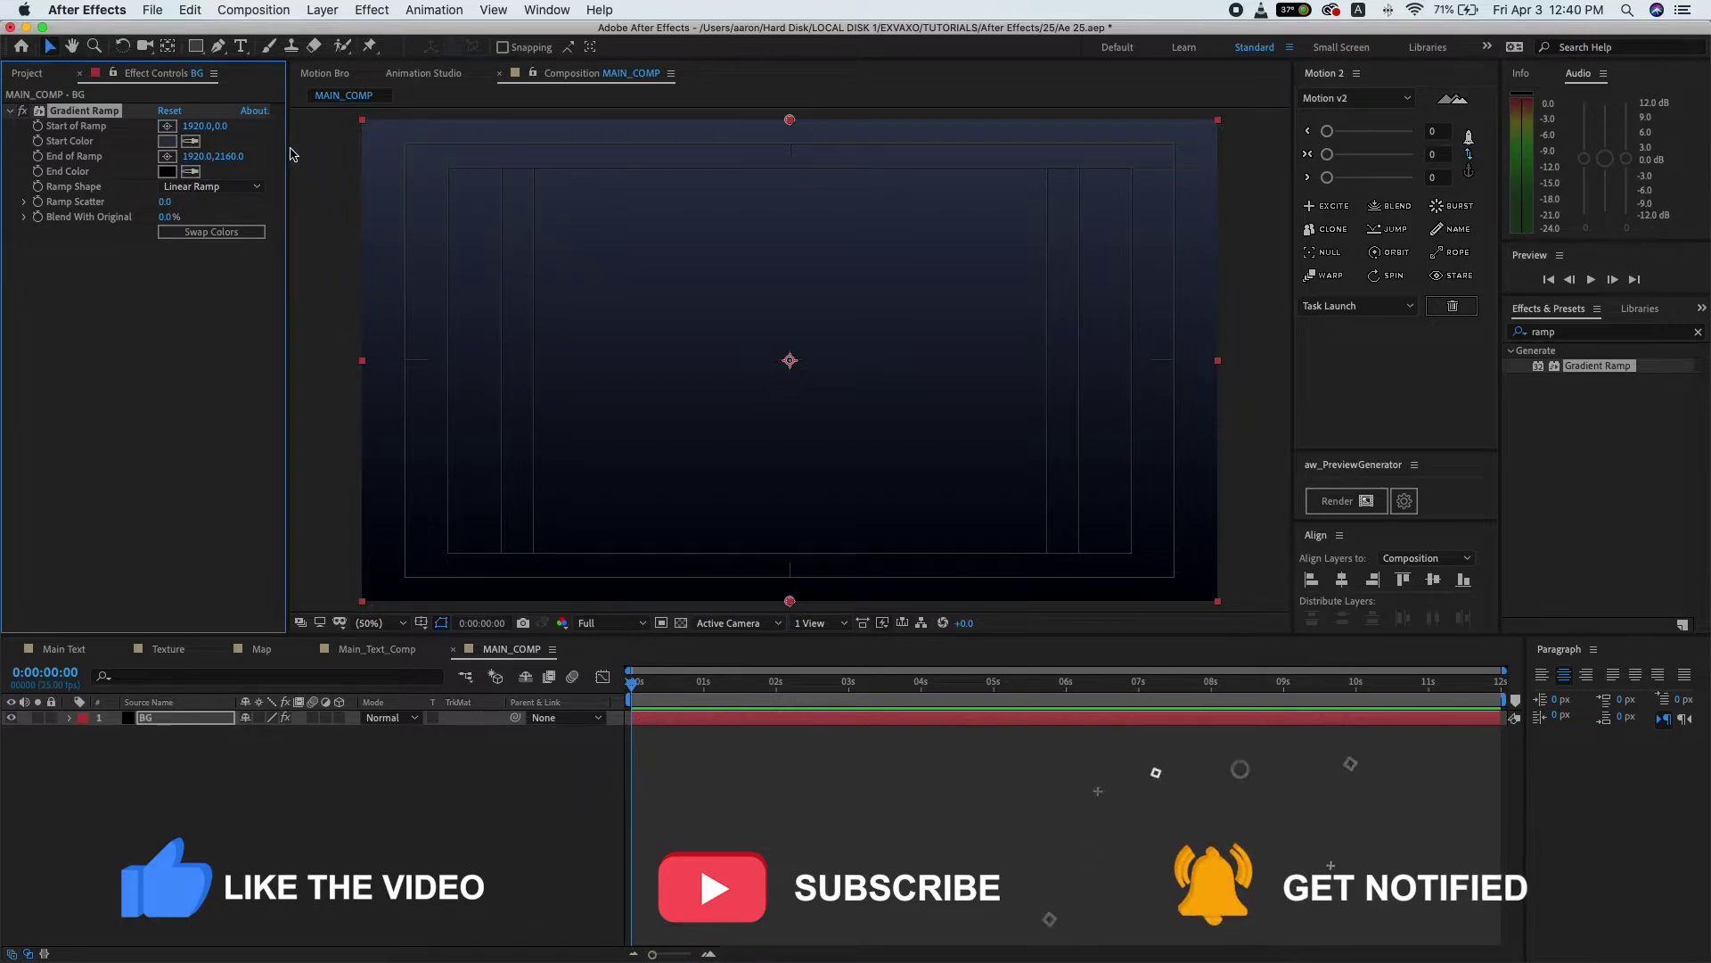
pyautogui.click(248, 186)
pyautogui.click(228, 222)
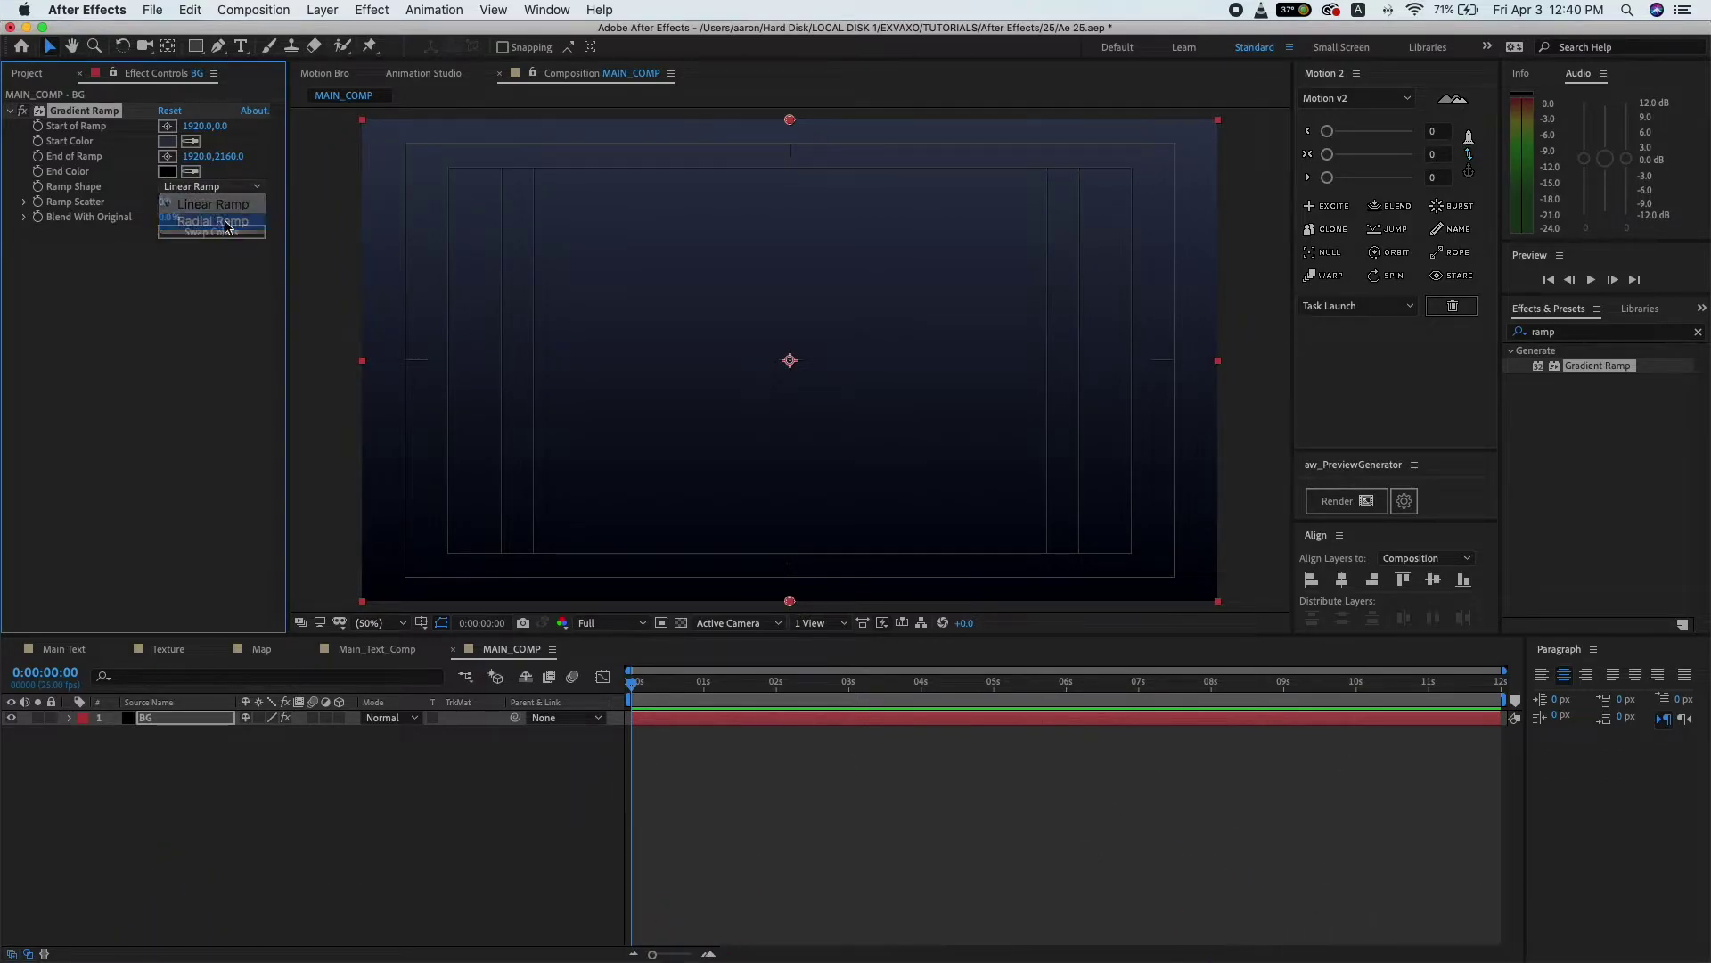
pyautogui.moveTo(165, 201); pyautogui.dragTo(211, 205)
pyautogui.click(165, 201)
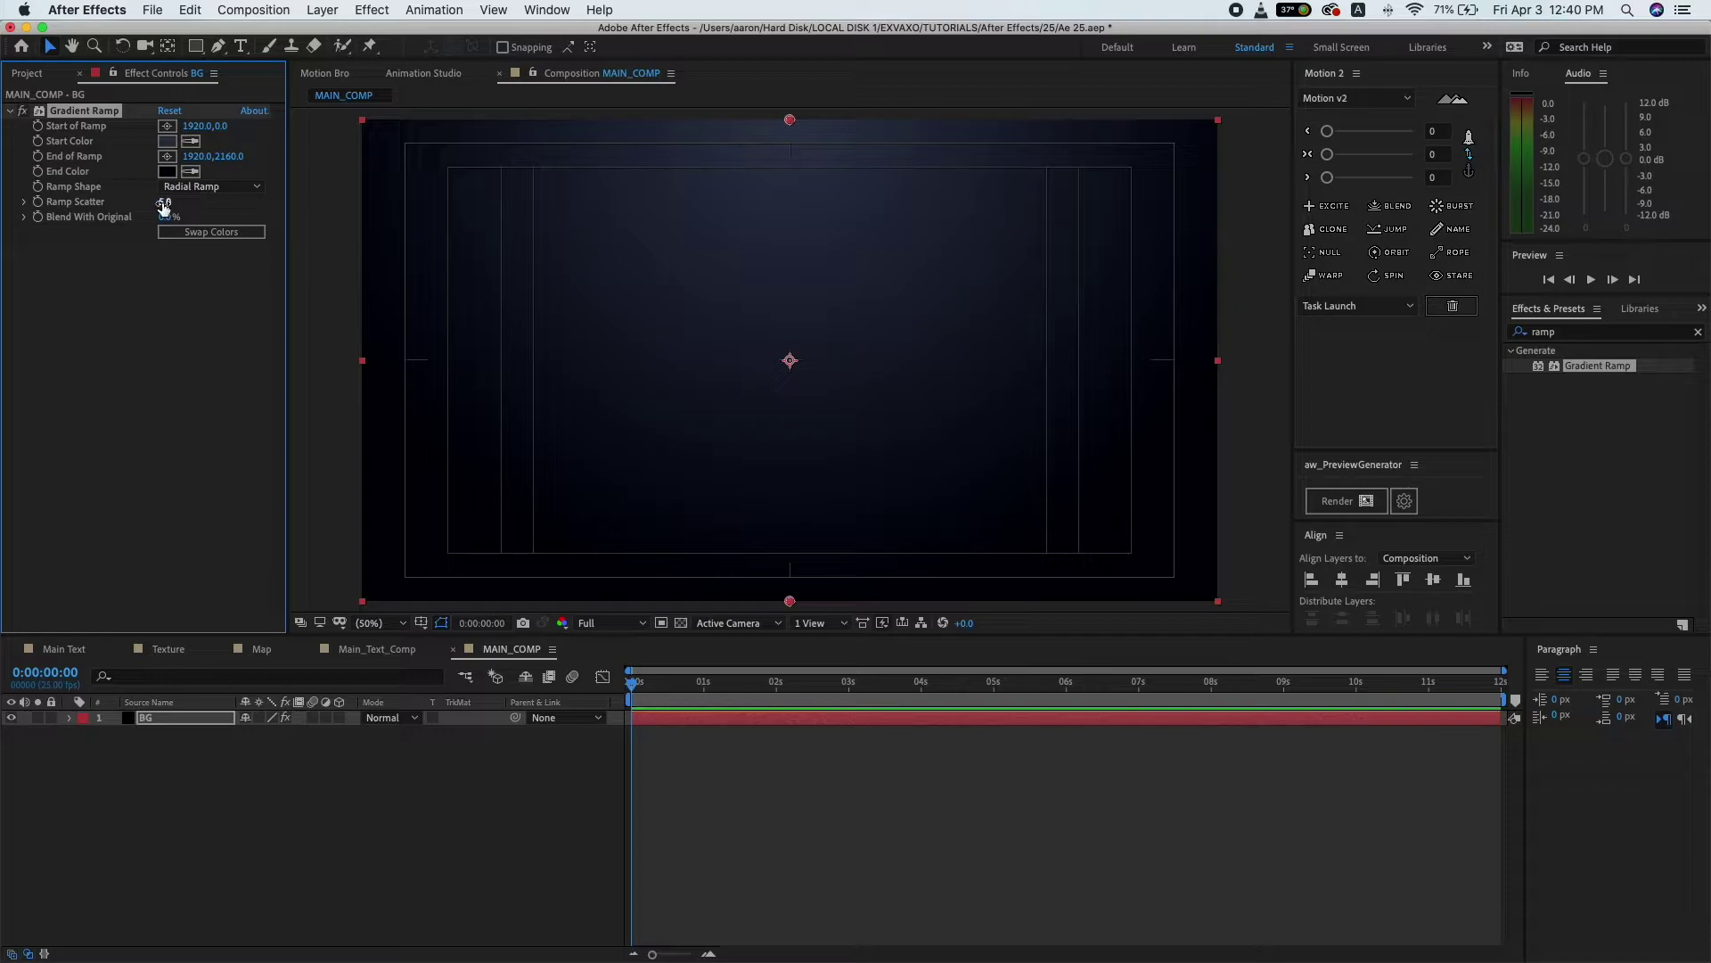
pyautogui.write('300')
pyautogui.click(188, 349)
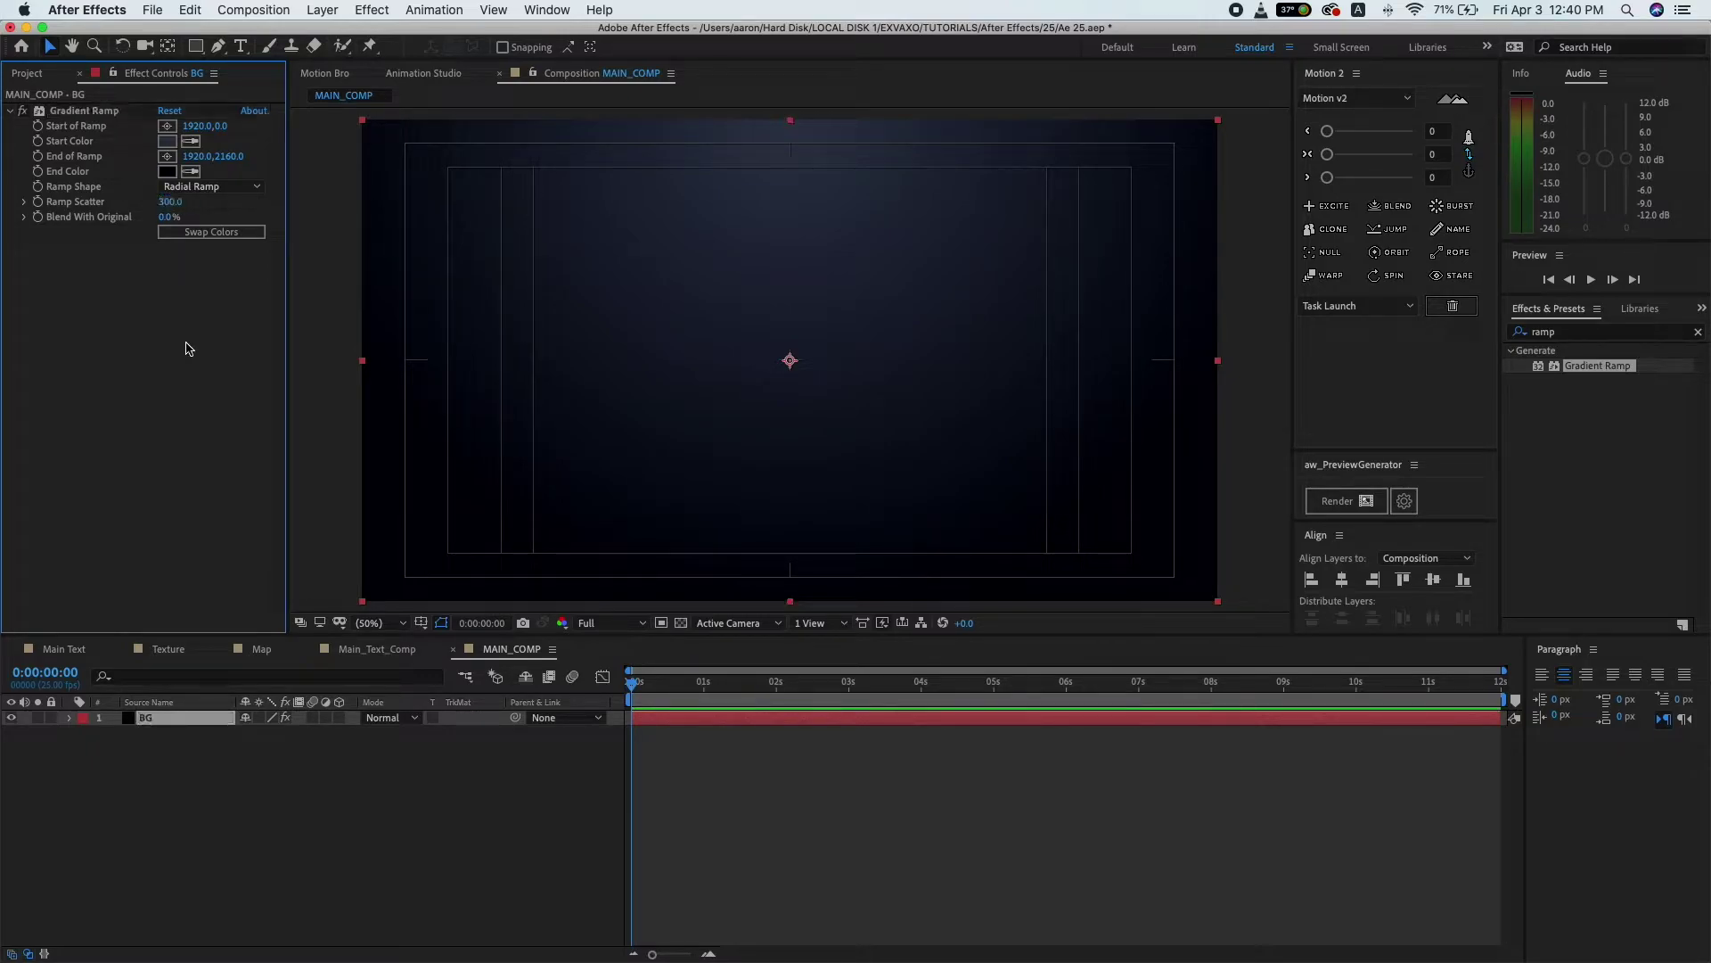
# - Create a black 1920×1080 solid named BG with the aspect ratio locked
pyautogui.click(247, 757)
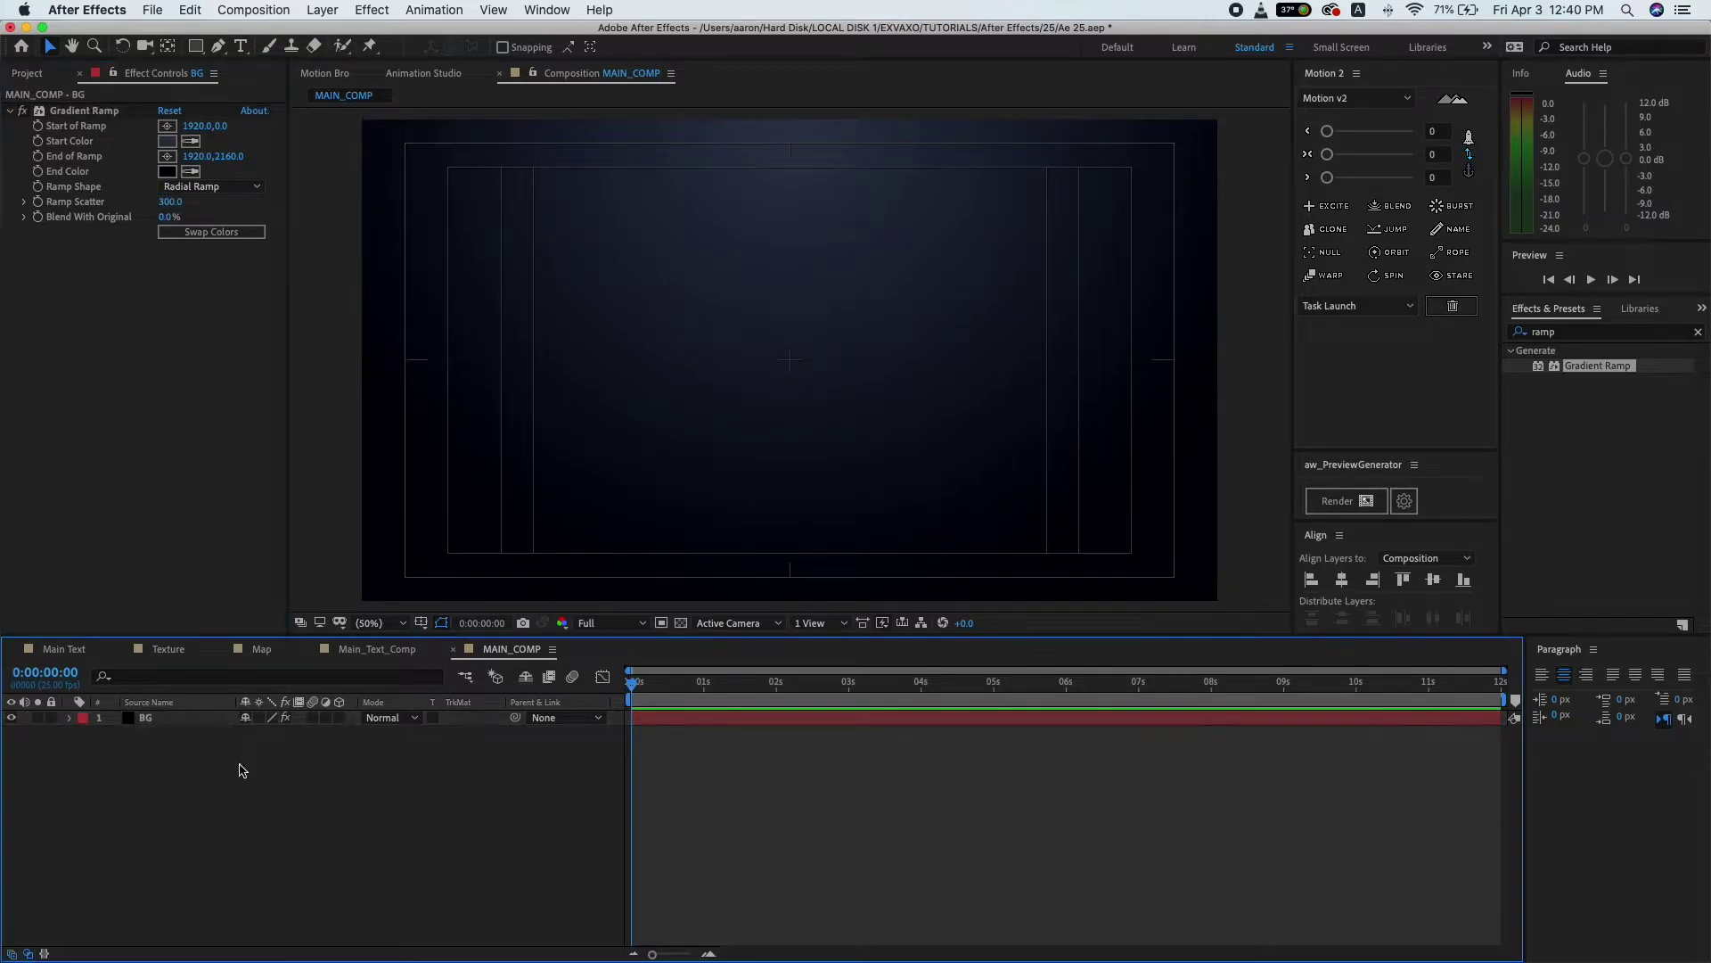
pyautogui.rightClick(247, 758)
pyautogui.moveTo(357, 766)
pyautogui.click(510, 810)
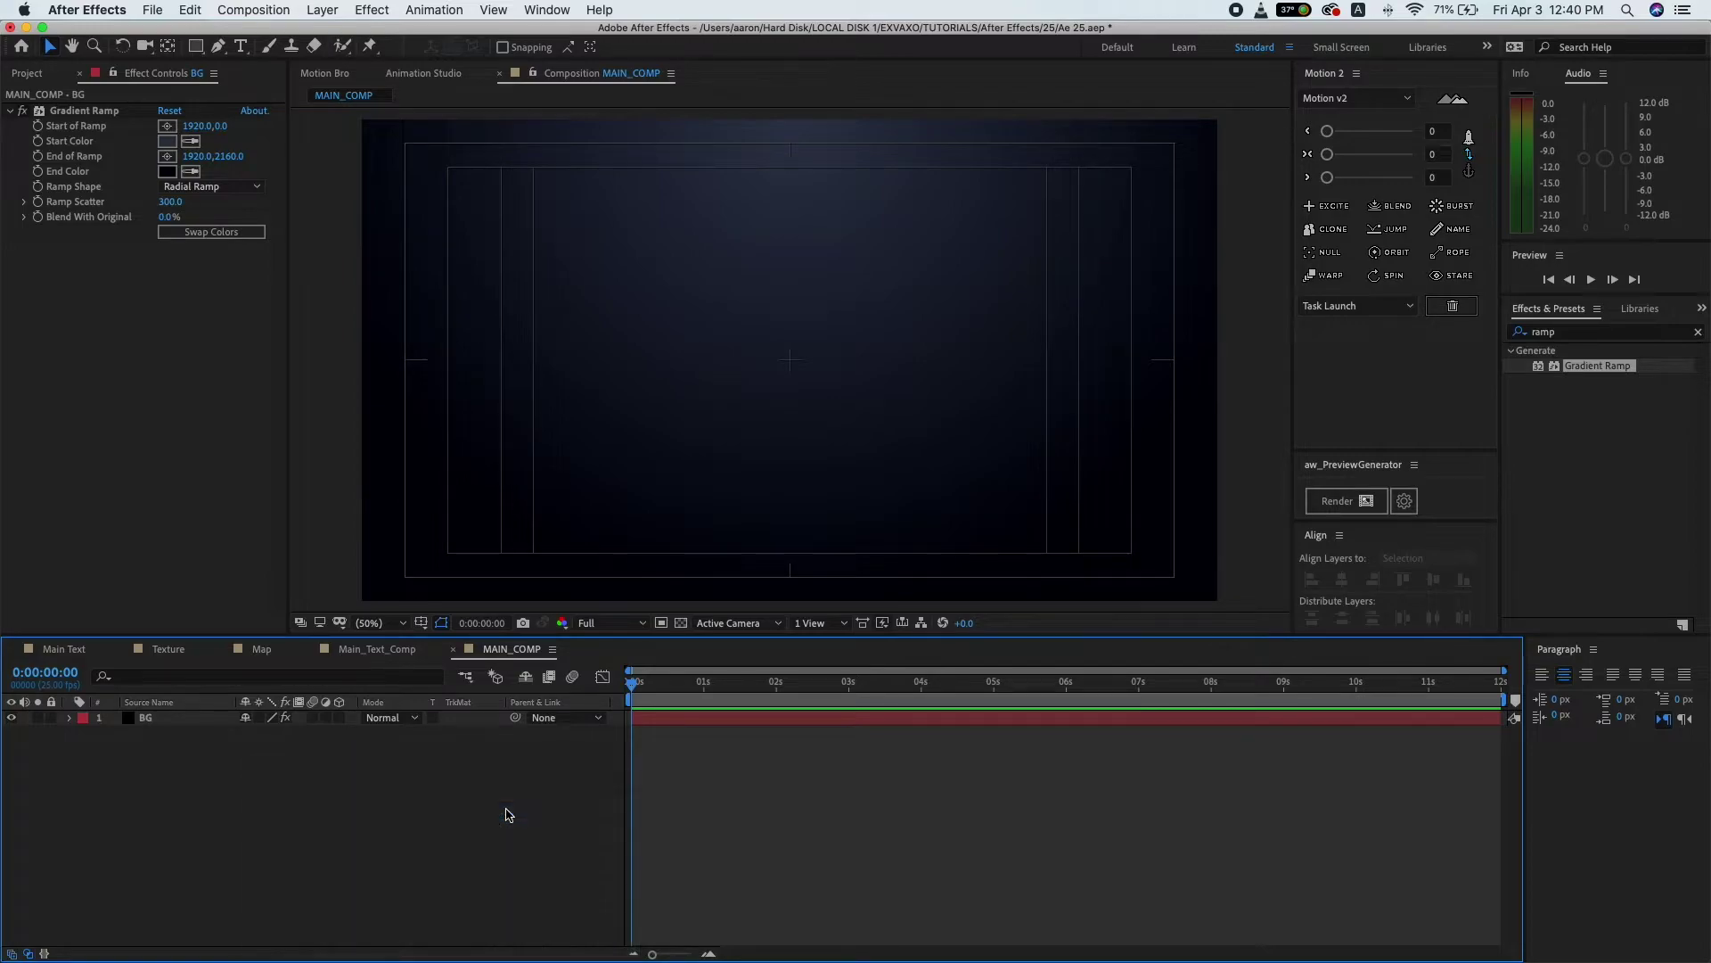
pyautogui.write('BG')
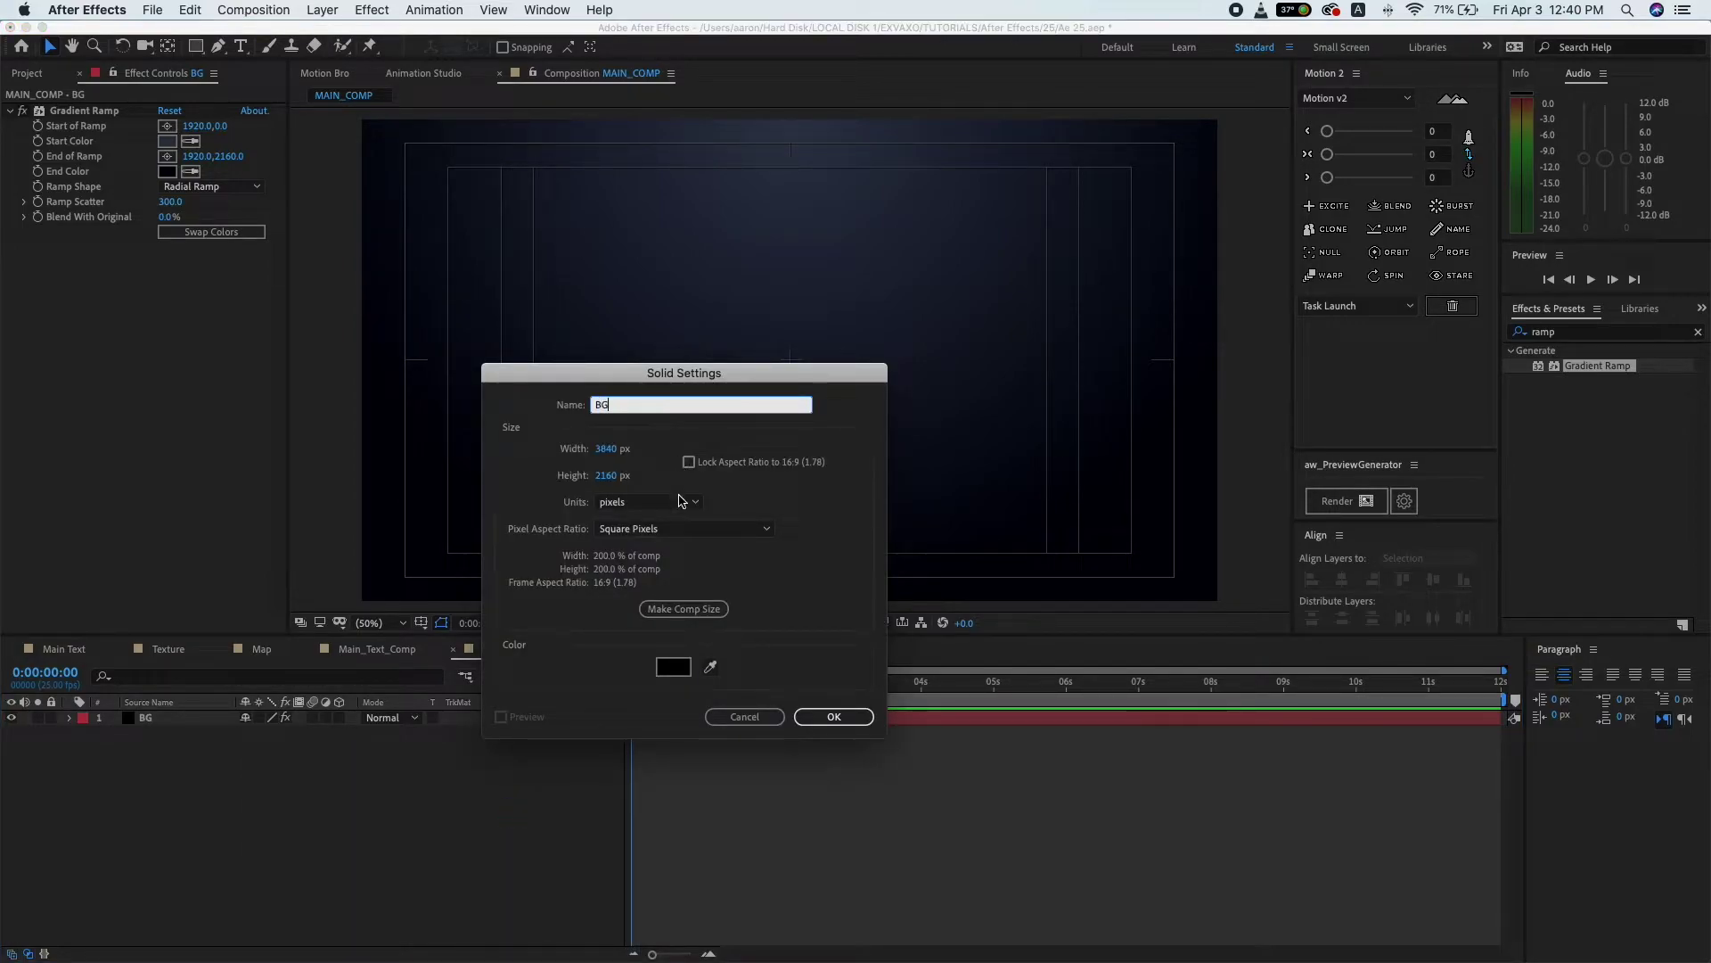
pyautogui.click(832, 718)
pyautogui.click(688, 461)
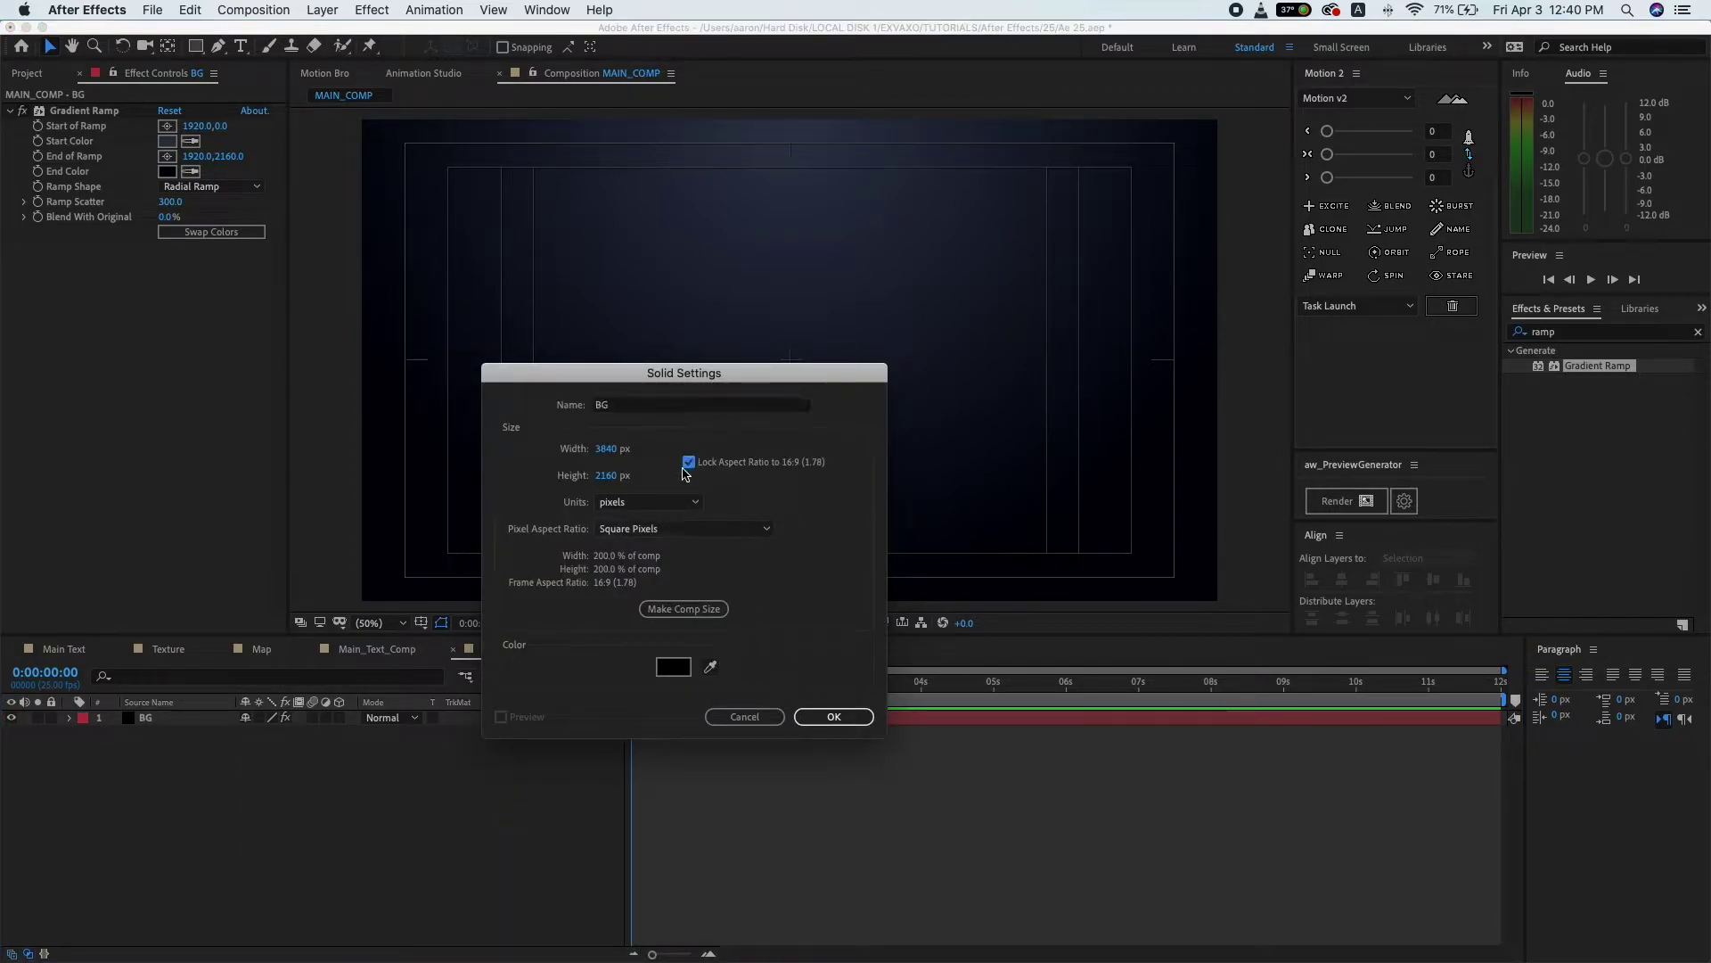
pyautogui.click(610, 449)
pyautogui.write('1920')
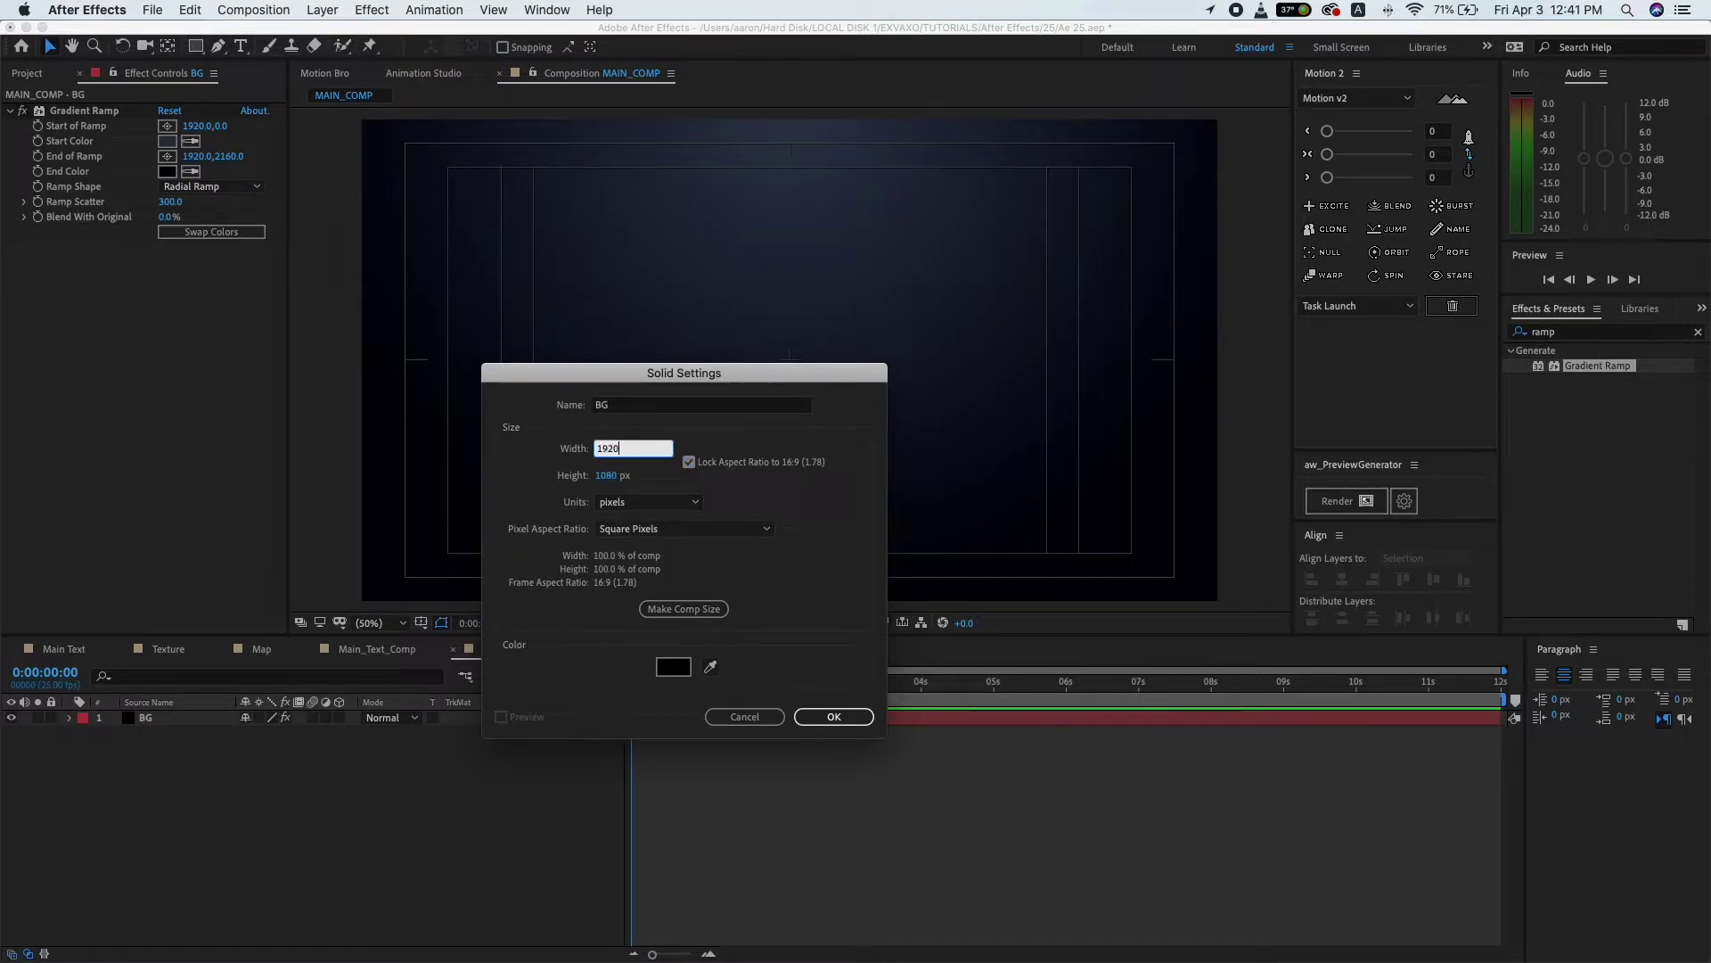
pyautogui.click(853, 719)
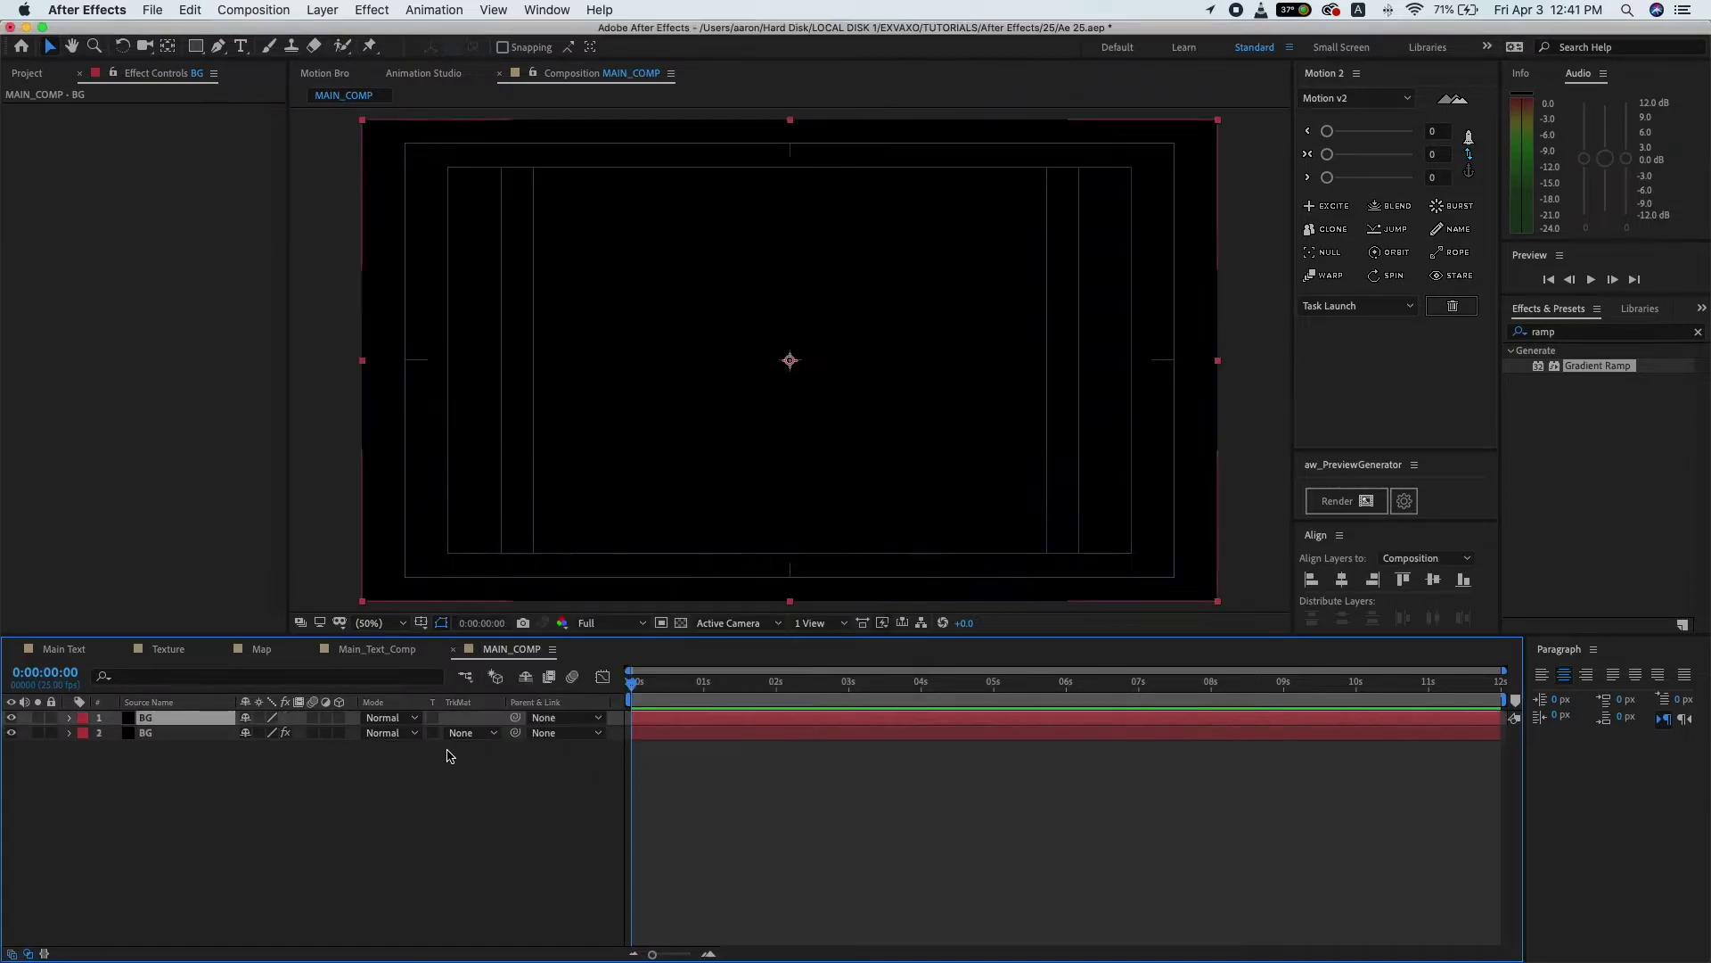
# - Select the new top BG layer and reveal its Opacity property
pyautogui.click(325, 792)
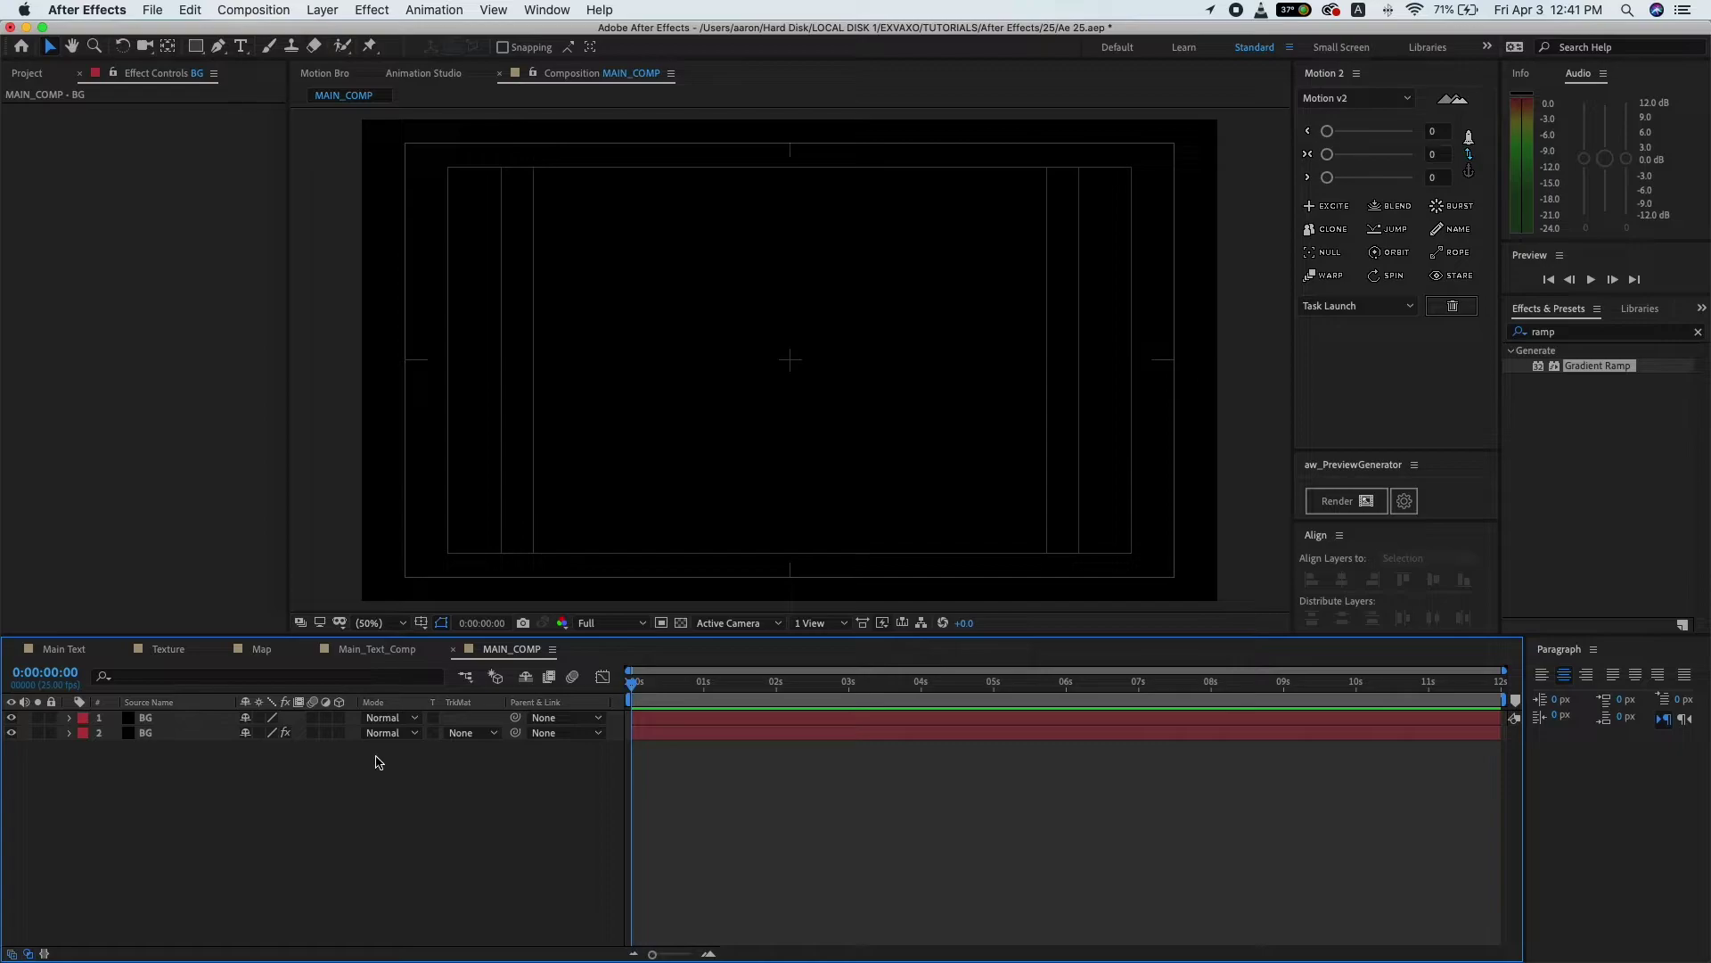
pyautogui.click(184, 719)
pyautogui.press('t')
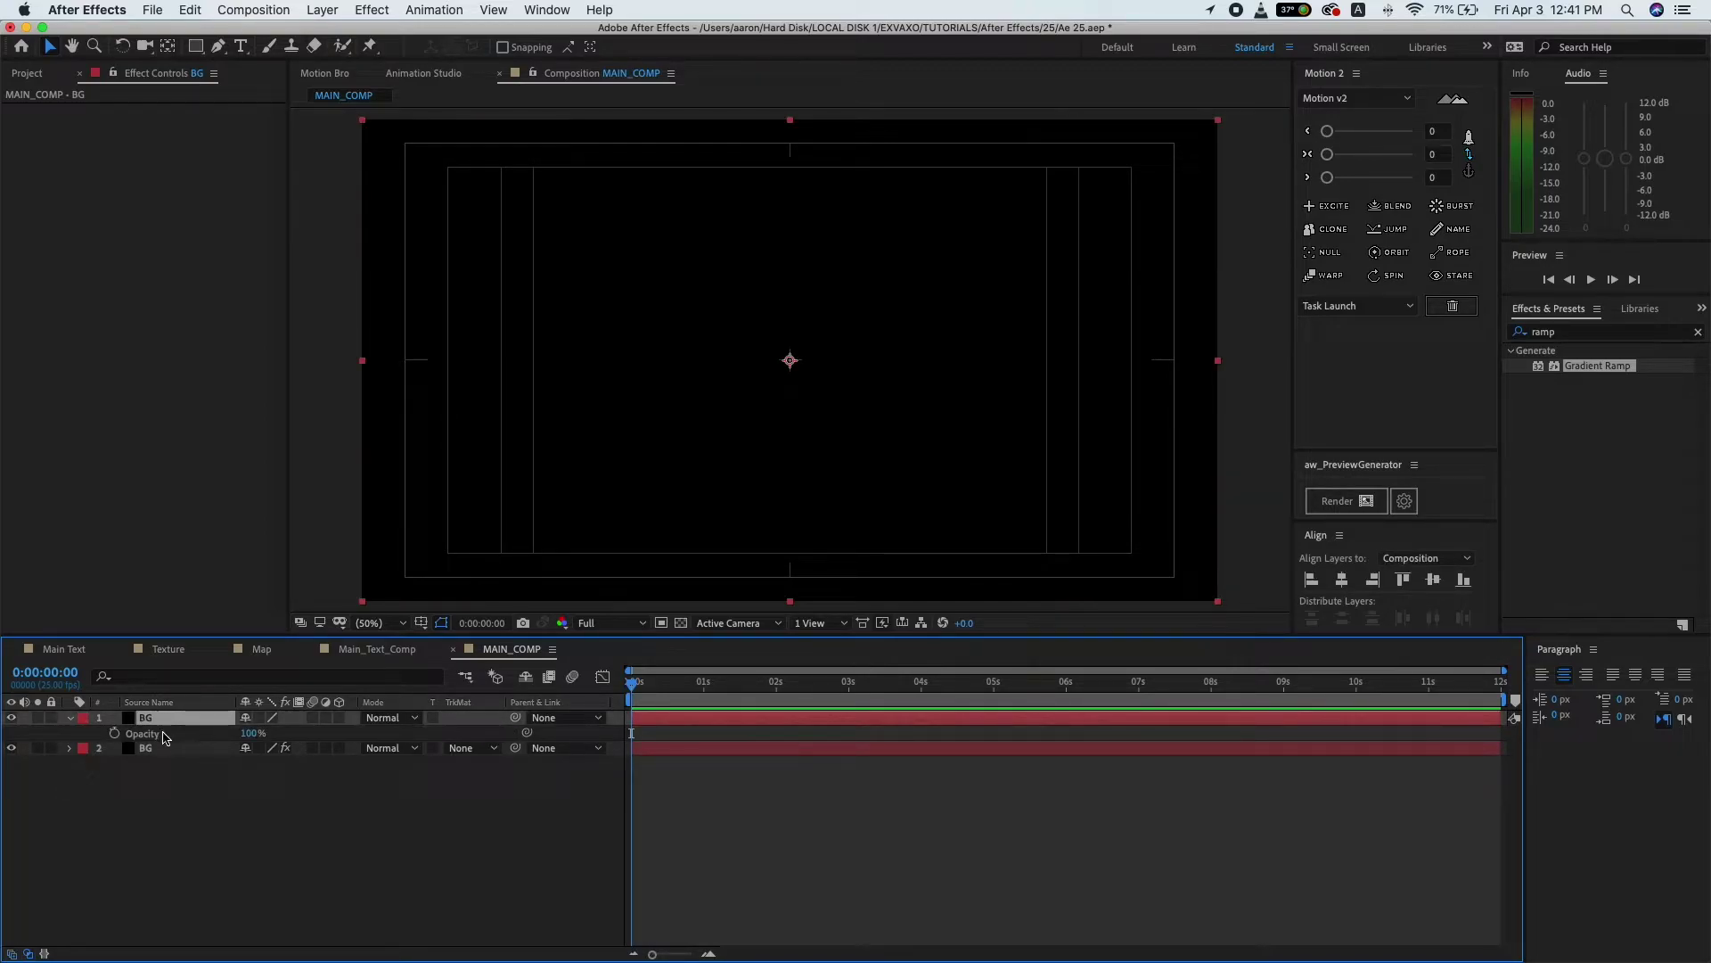
# - Keyframe the top BG solid's Opacity from 100% at 0:00:00 to 0% at 0:00:01:12
pyautogui.click(114, 733)
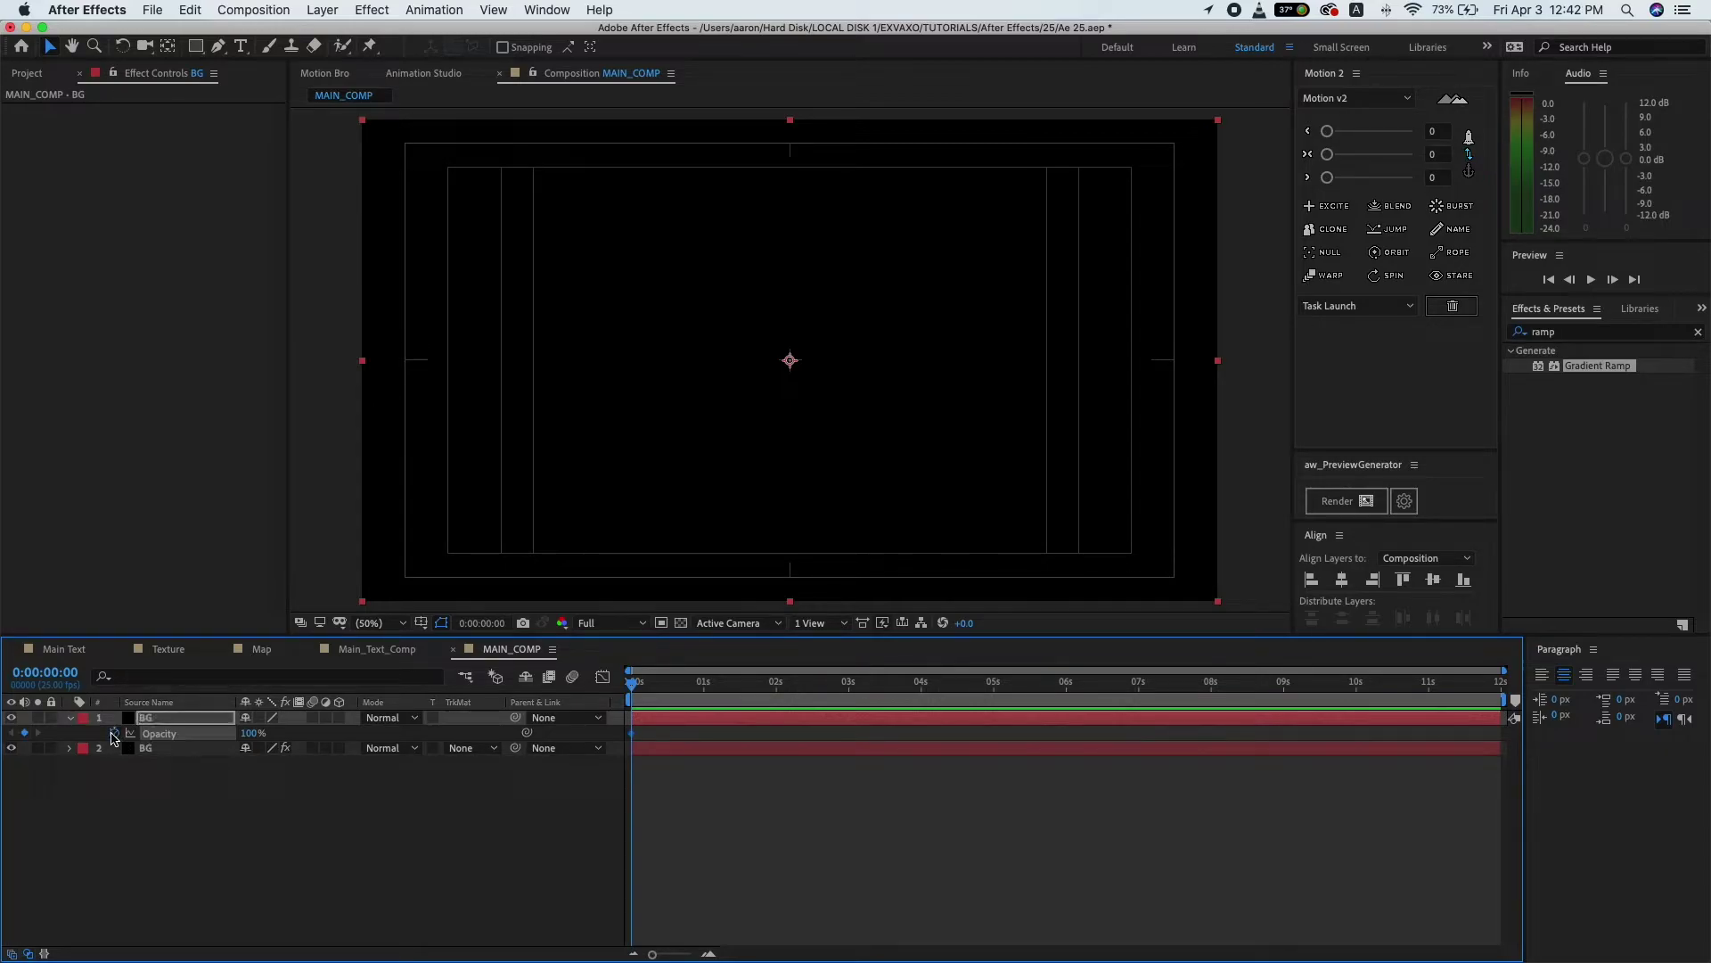
pyautogui.moveTo(712, 701); pyautogui.dragTo(739, 694)
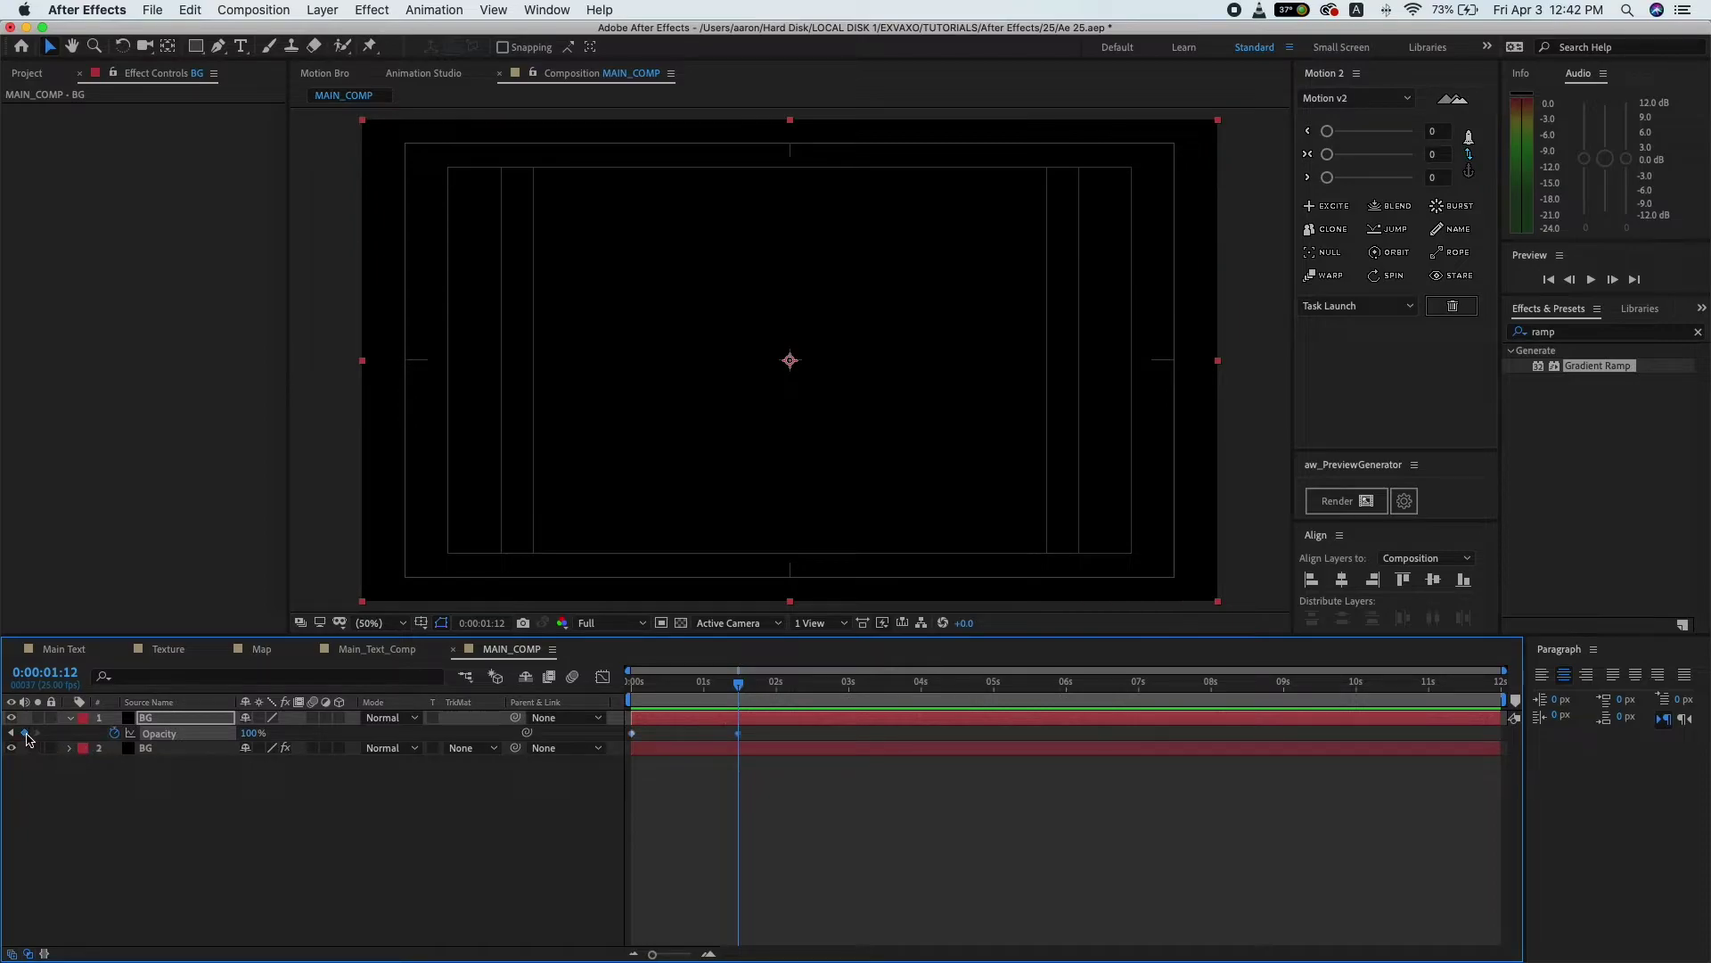
pyautogui.click(252, 733)
pyautogui.write('0')
pyautogui.press('Return')
# - Apply Easy Ease to the opacity keyframes
pyautogui.click(738, 732)
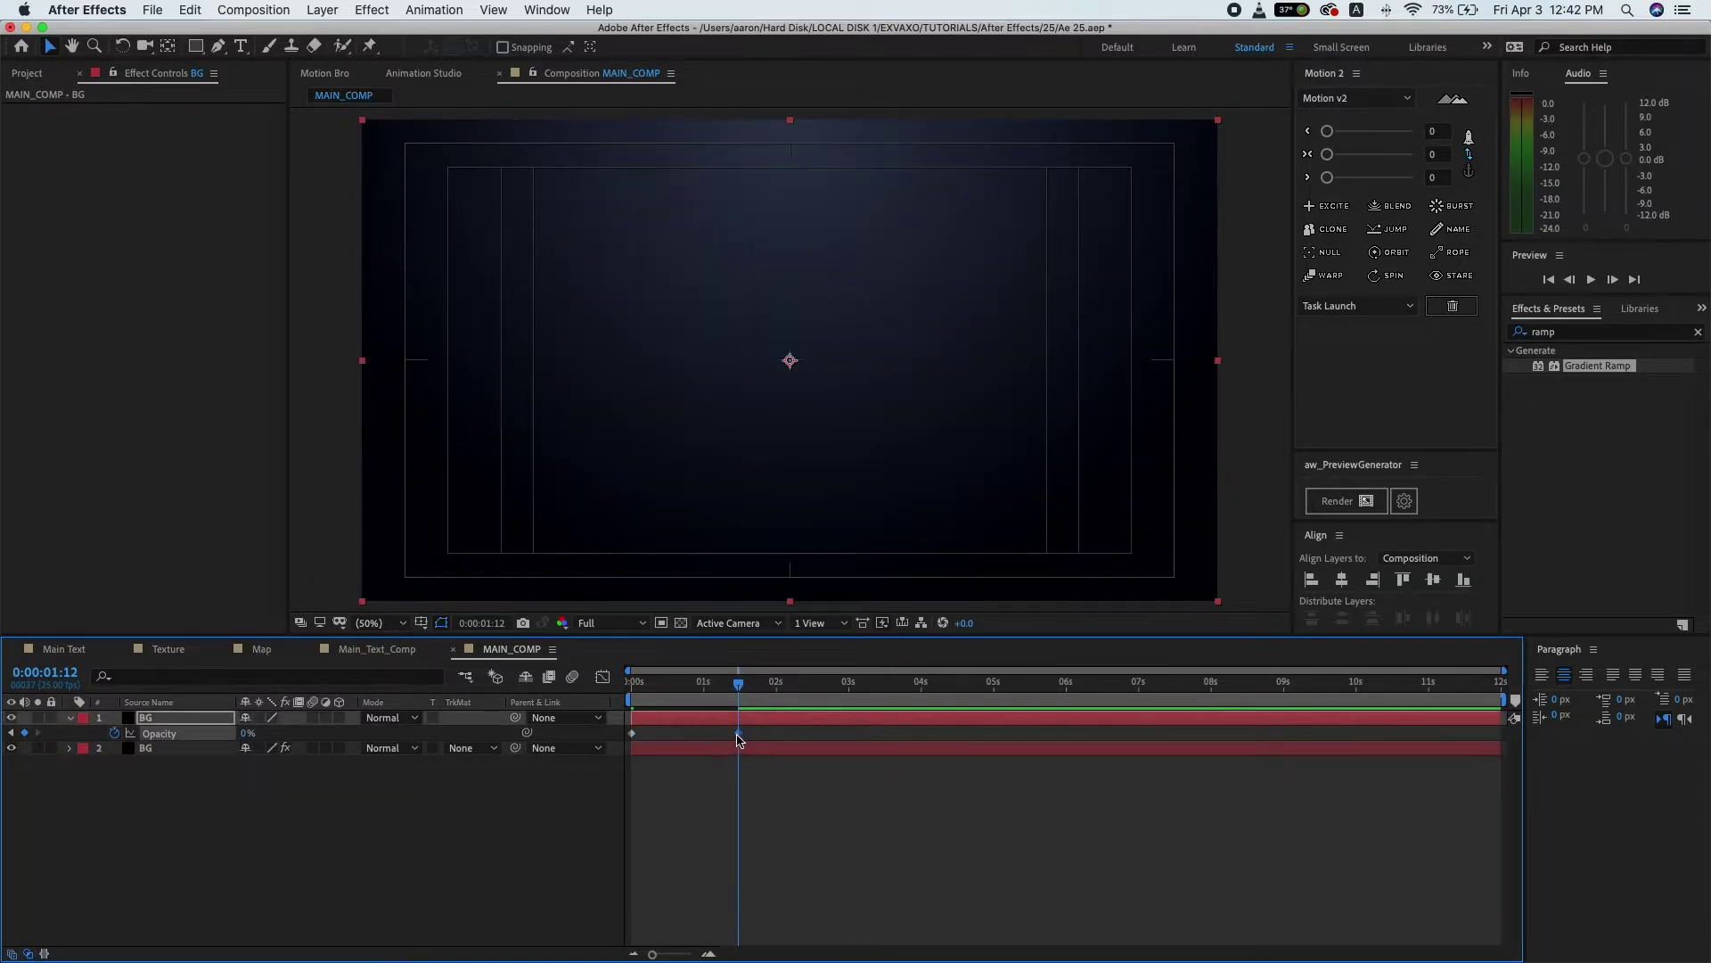
pyautogui.rightClick(738, 735)
pyautogui.moveTo(818, 940)
pyautogui.click(970, 841)
pyautogui.click(709, 700)
# - Preview the fade from the start, then collapse and reselect the top BG layer
pyautogui.press('Home')
pyautogui.press('space')
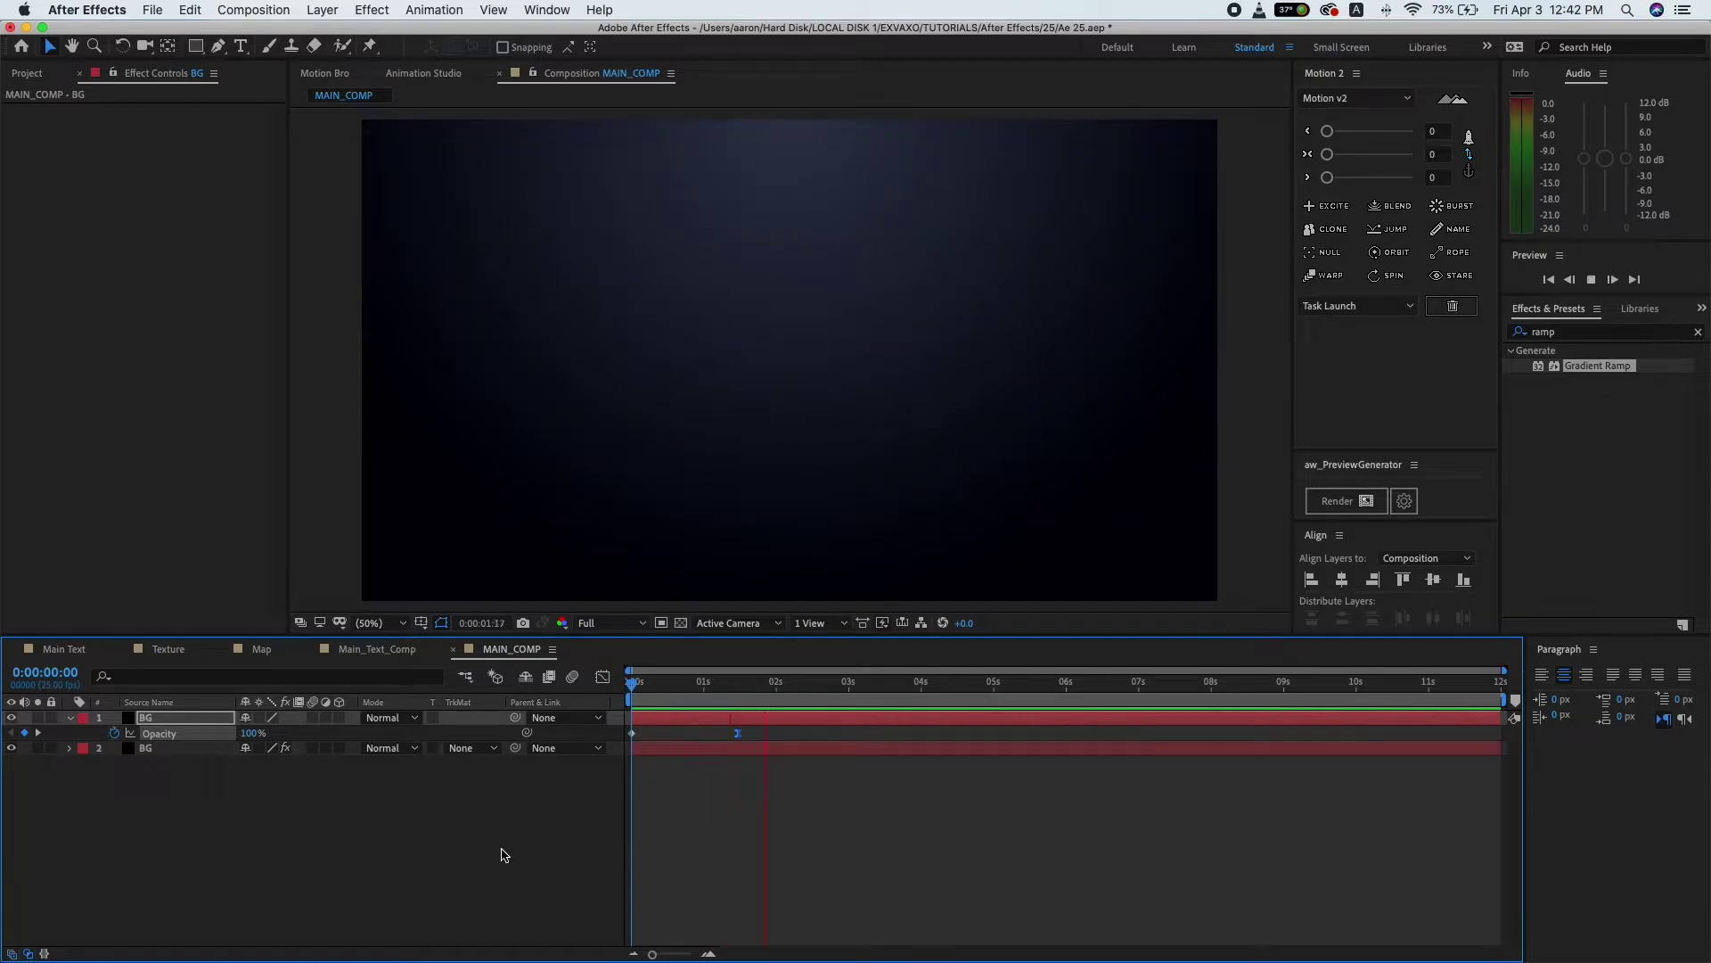
pyautogui.press('space')
pyautogui.click(465, 833)
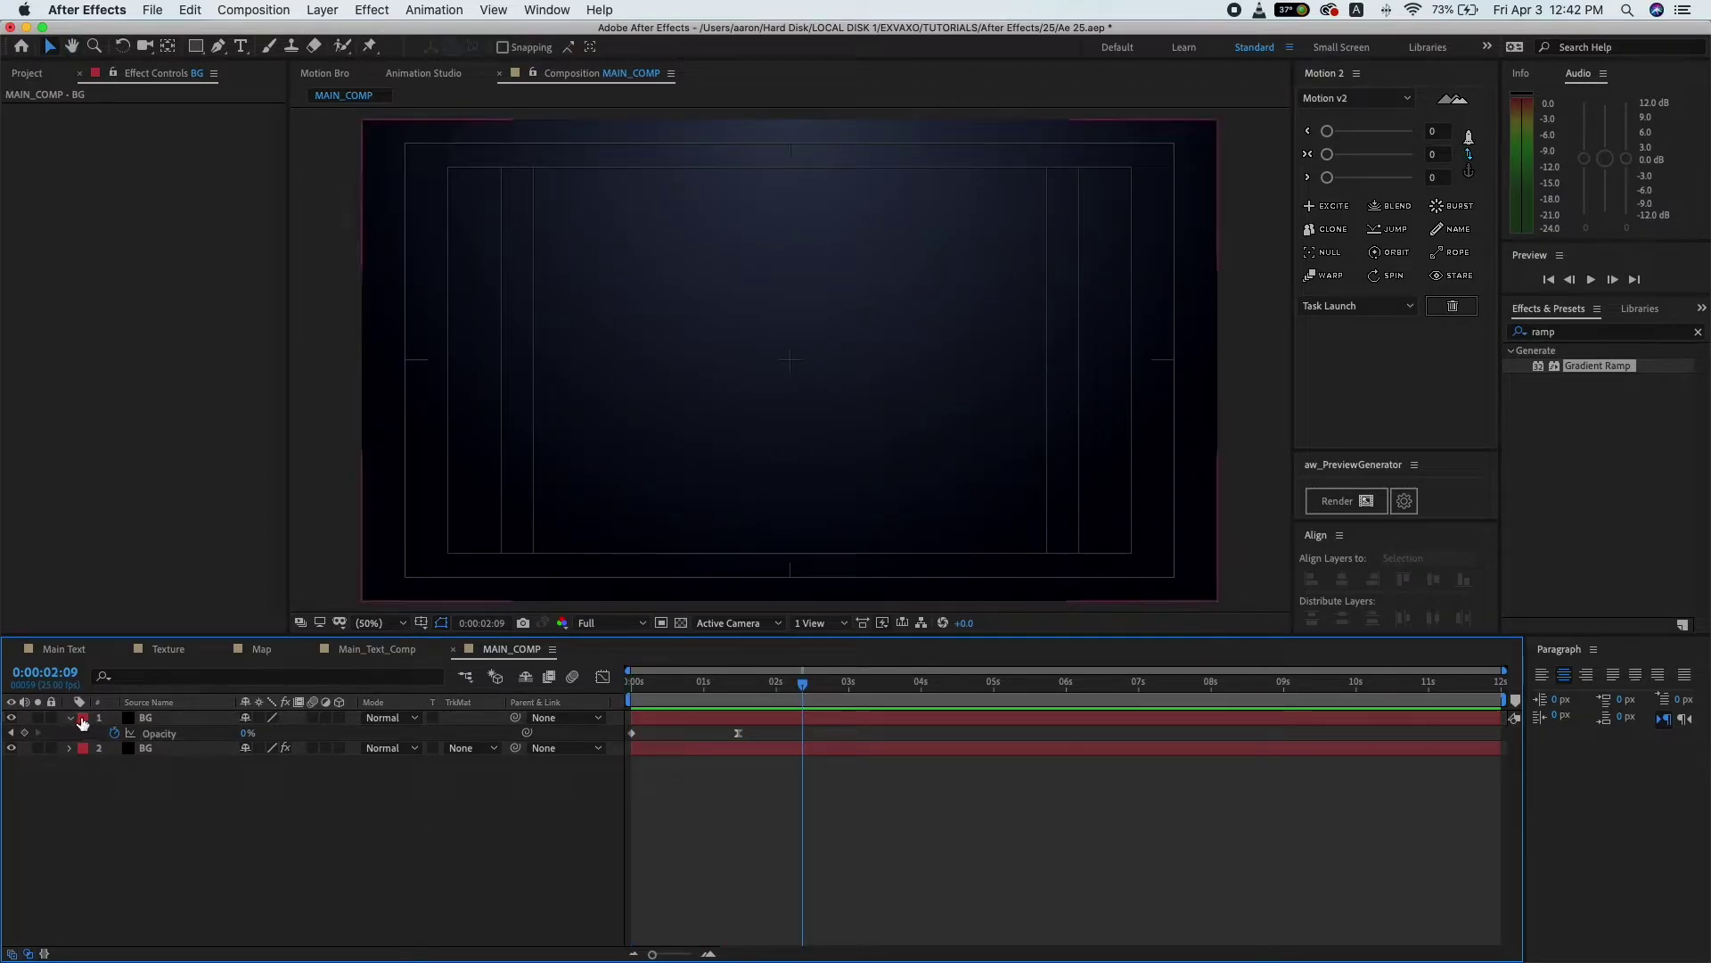
pyautogui.click(71, 717)
pyautogui.click(198, 720)
# - Add Main_Text_Comp from the Project panel as the top layer of MAIN_COMP
pyautogui.click(27, 73)
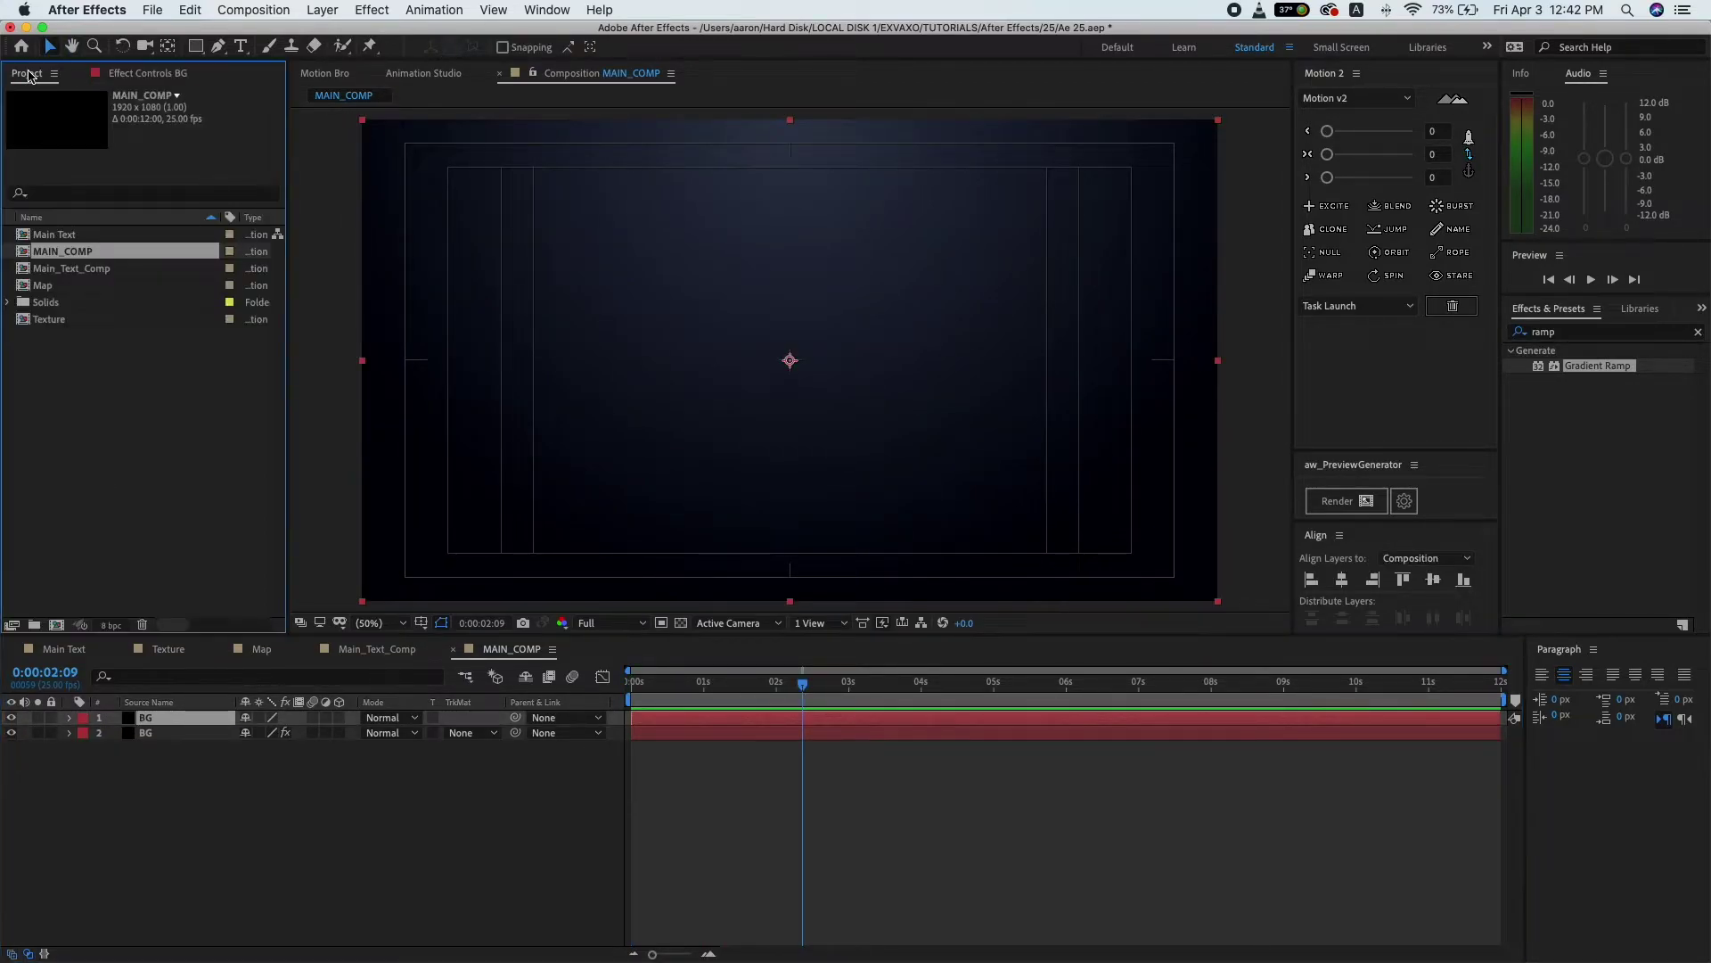
pyautogui.click(80, 268)
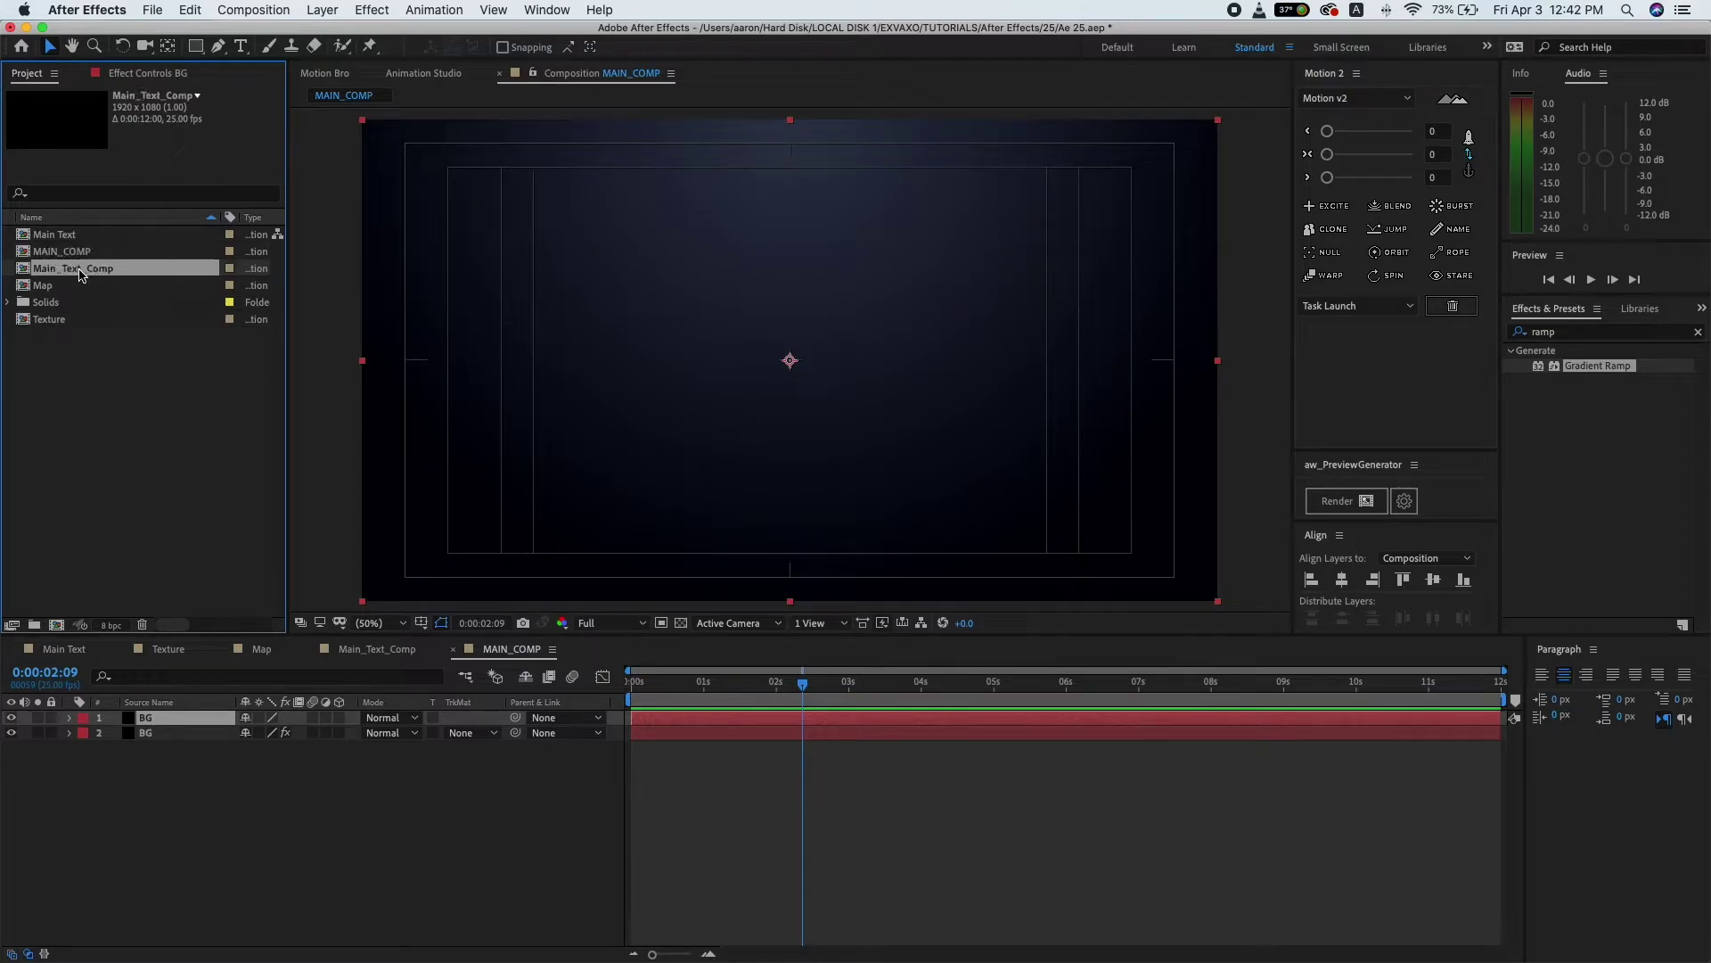
pyautogui.moveTo(203, 715); pyautogui.dragTo(205, 717)
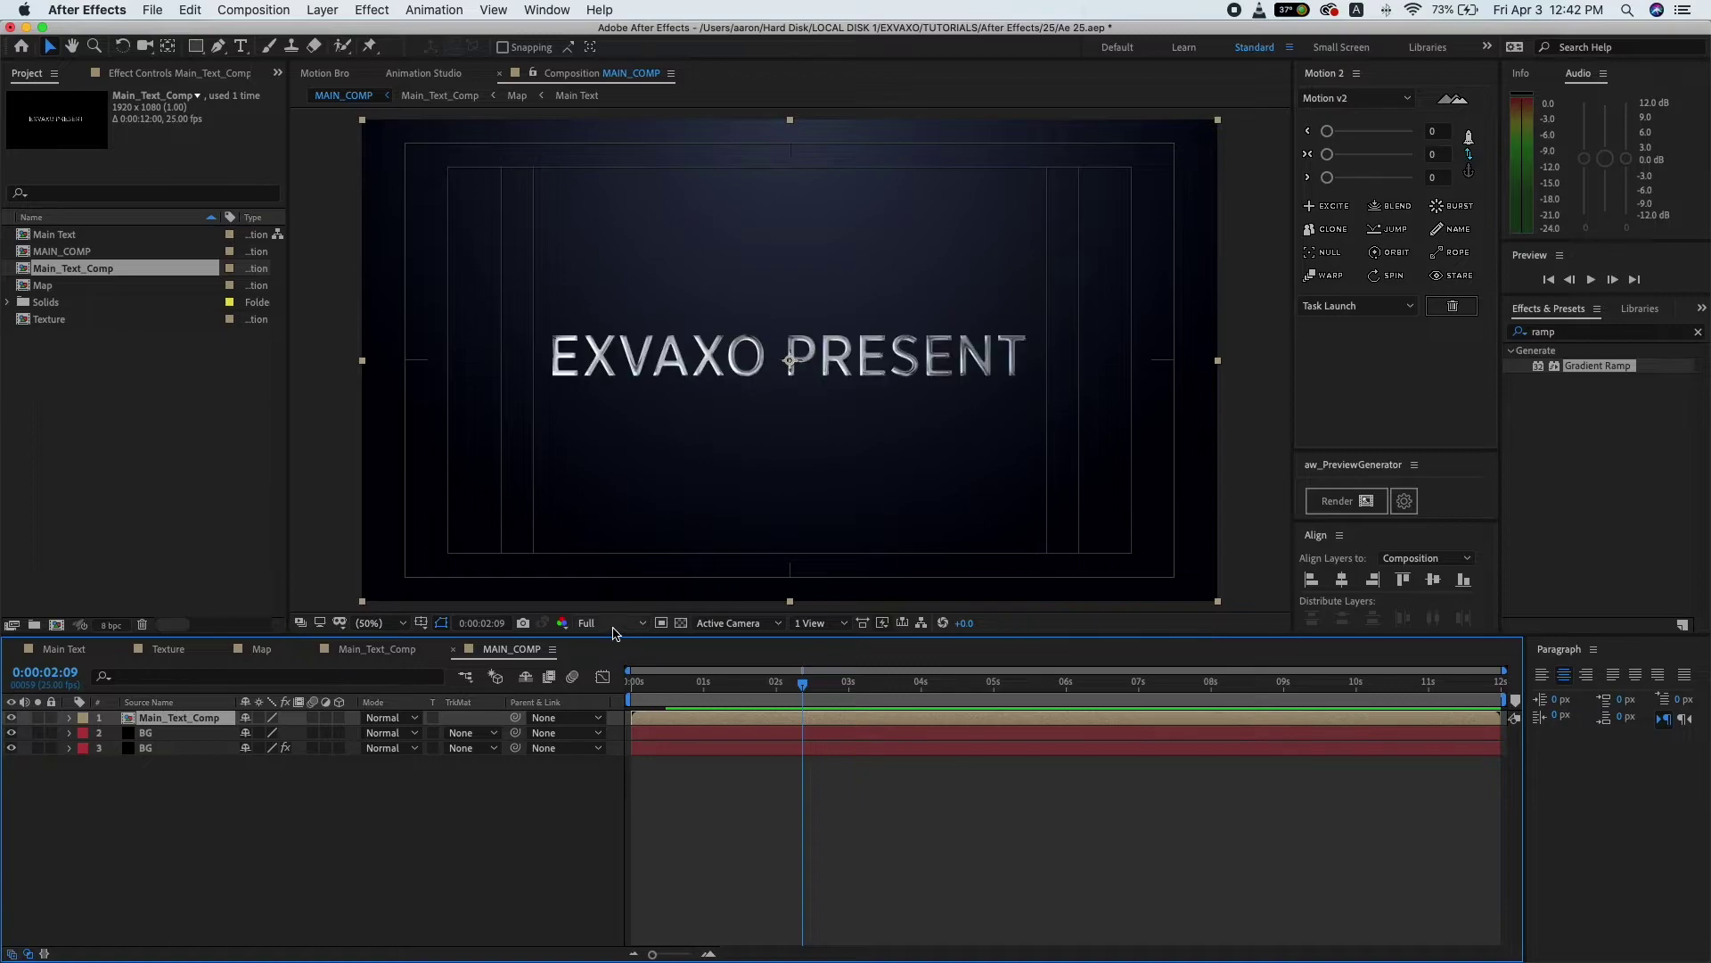
# - Set the viewer preview resolution to Half
pyautogui.click(611, 623)
pyautogui.click(608, 709)
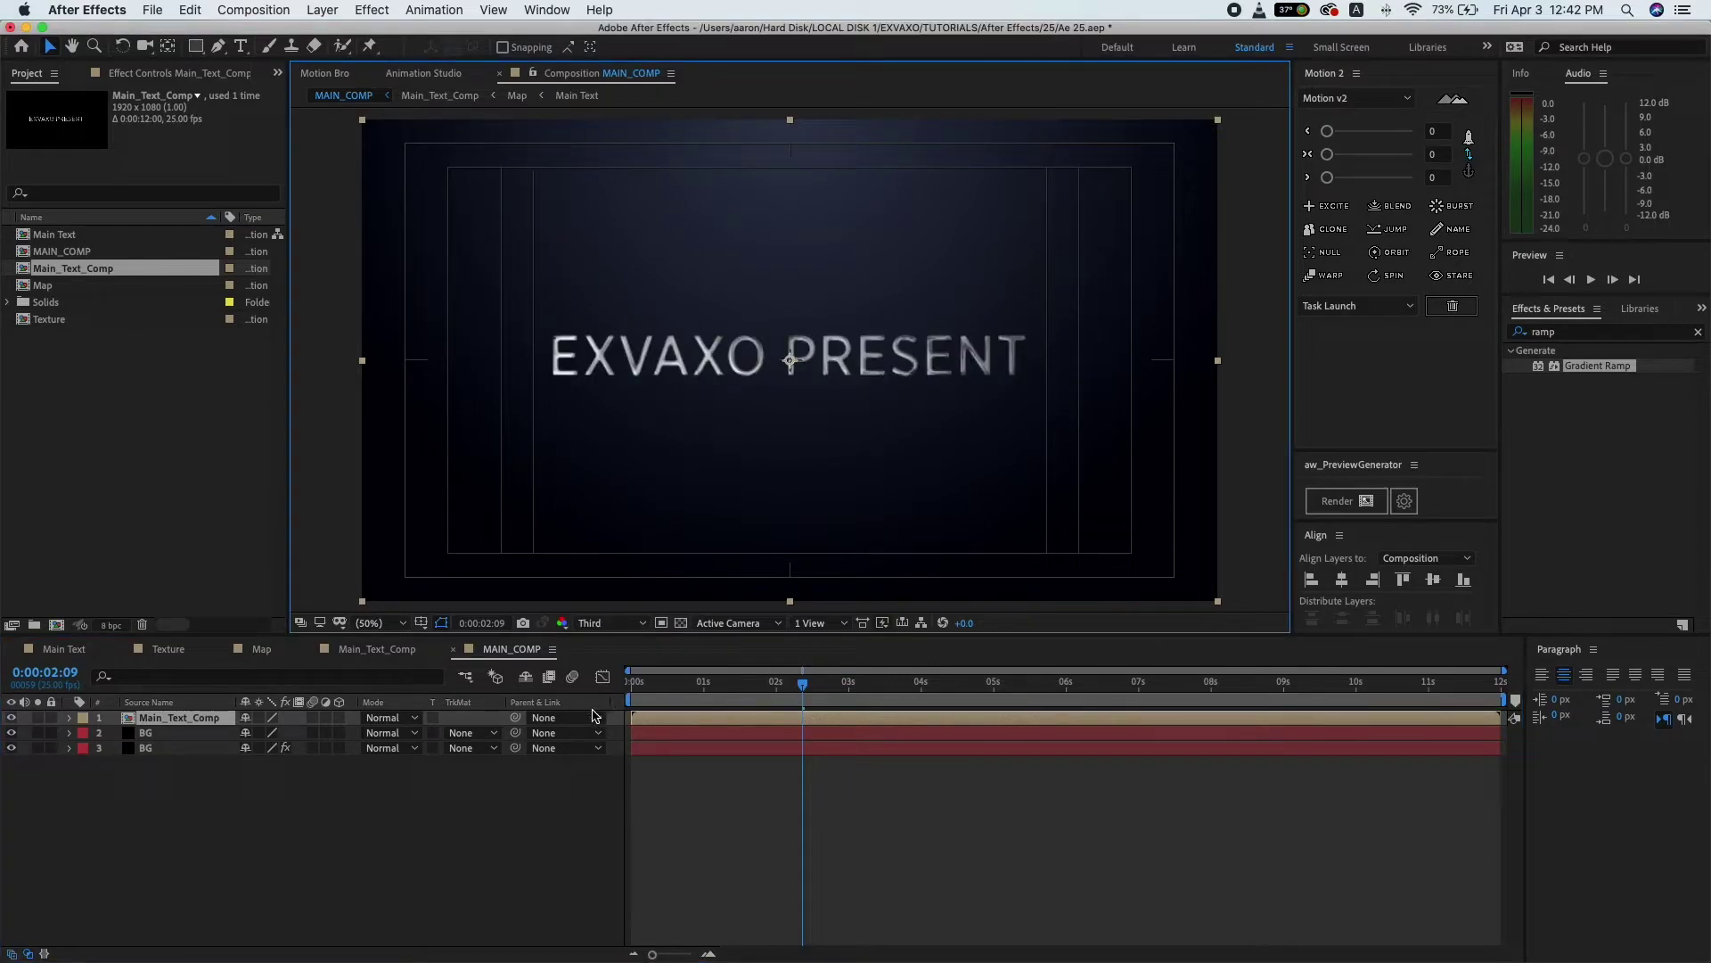
pyautogui.click(610, 623)
pyautogui.click(608, 682)
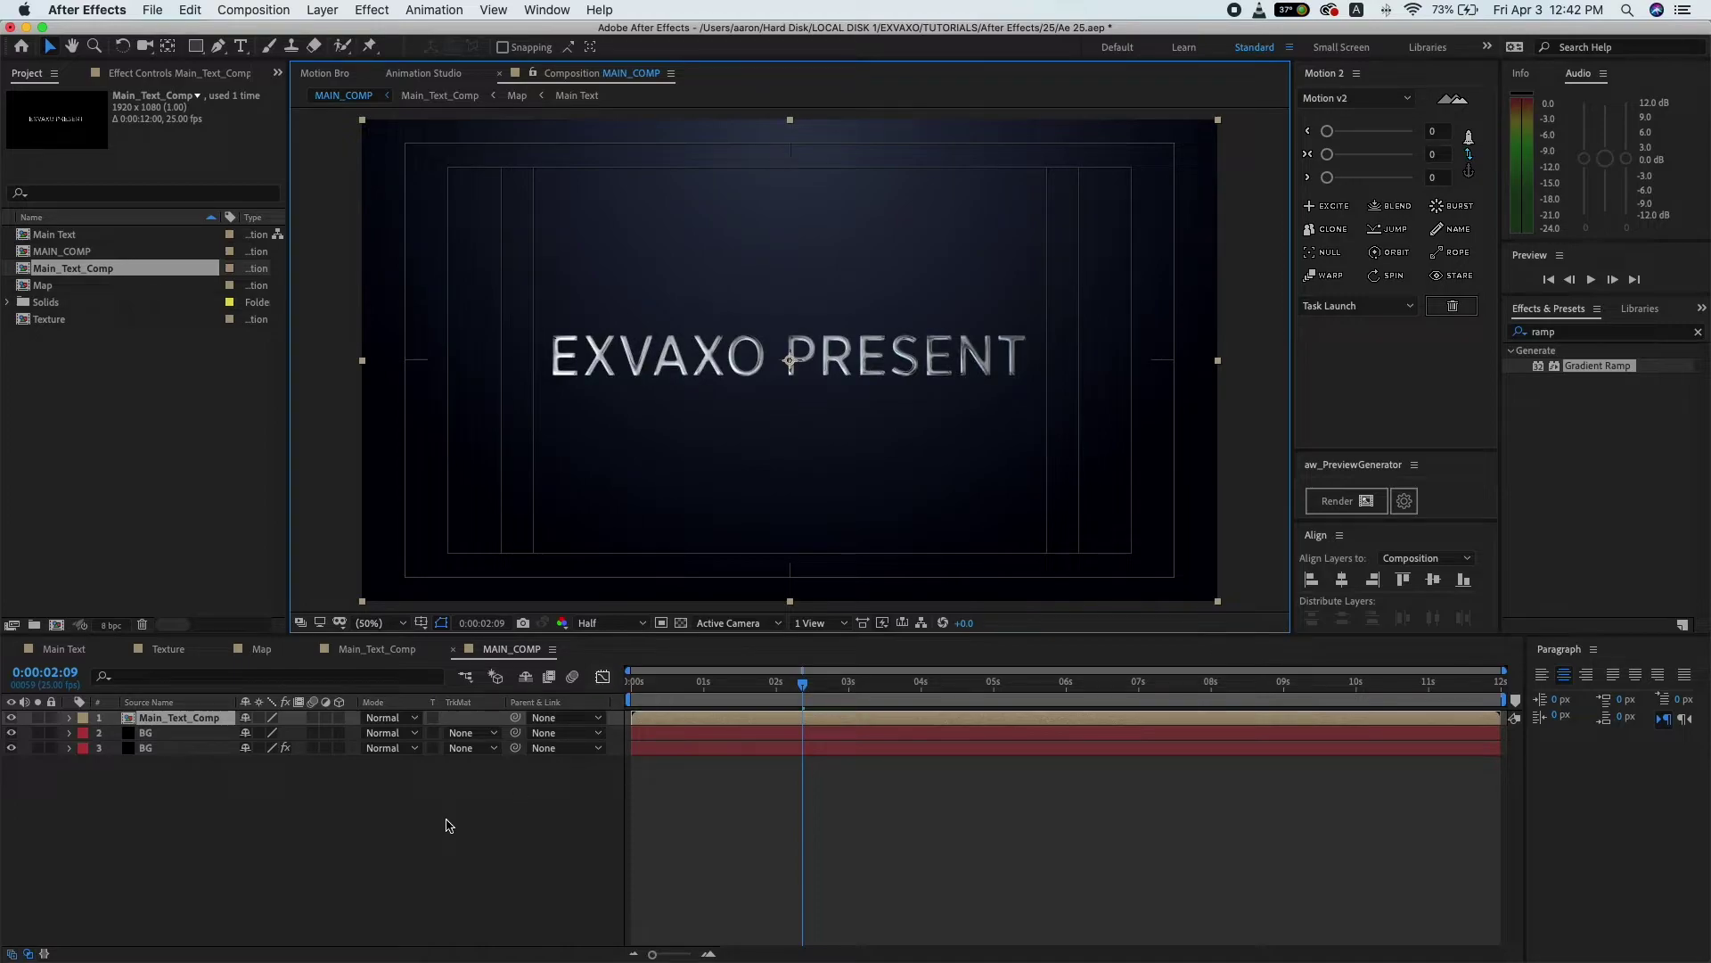
# - Enable Motion Blur and 3D on Main_Text_Comp, then import PARTICLE_1_RENDER.mov from Finder
pyautogui.click(312, 717)
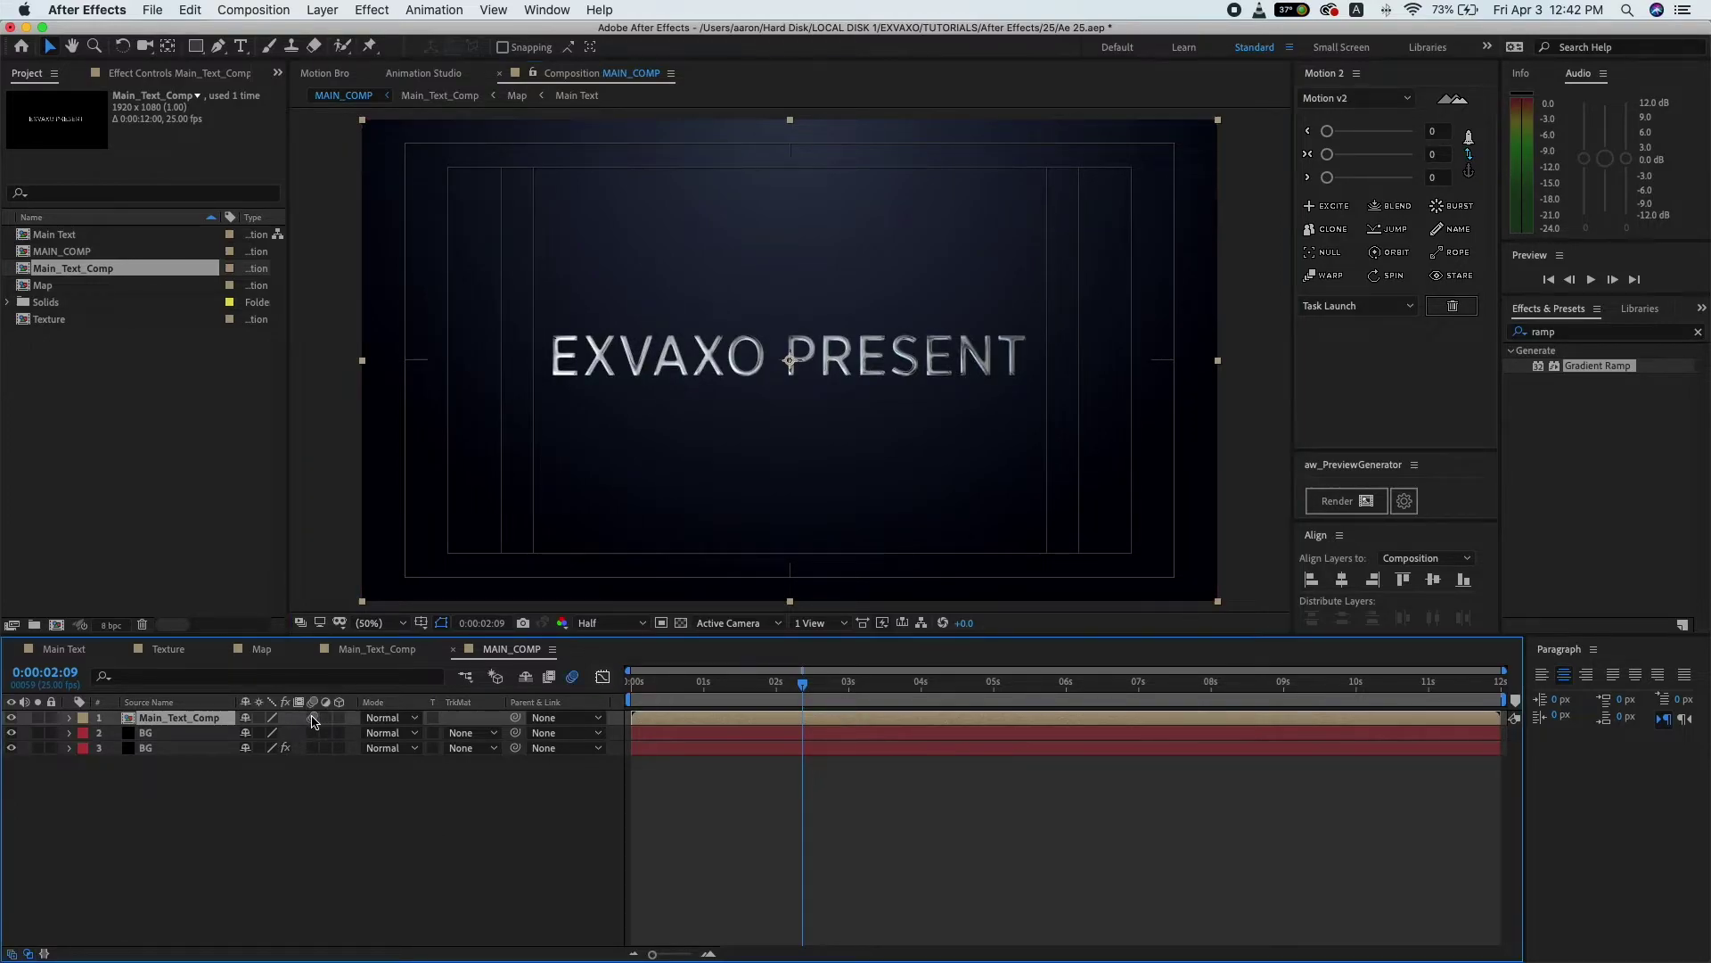
pyautogui.click(339, 720)
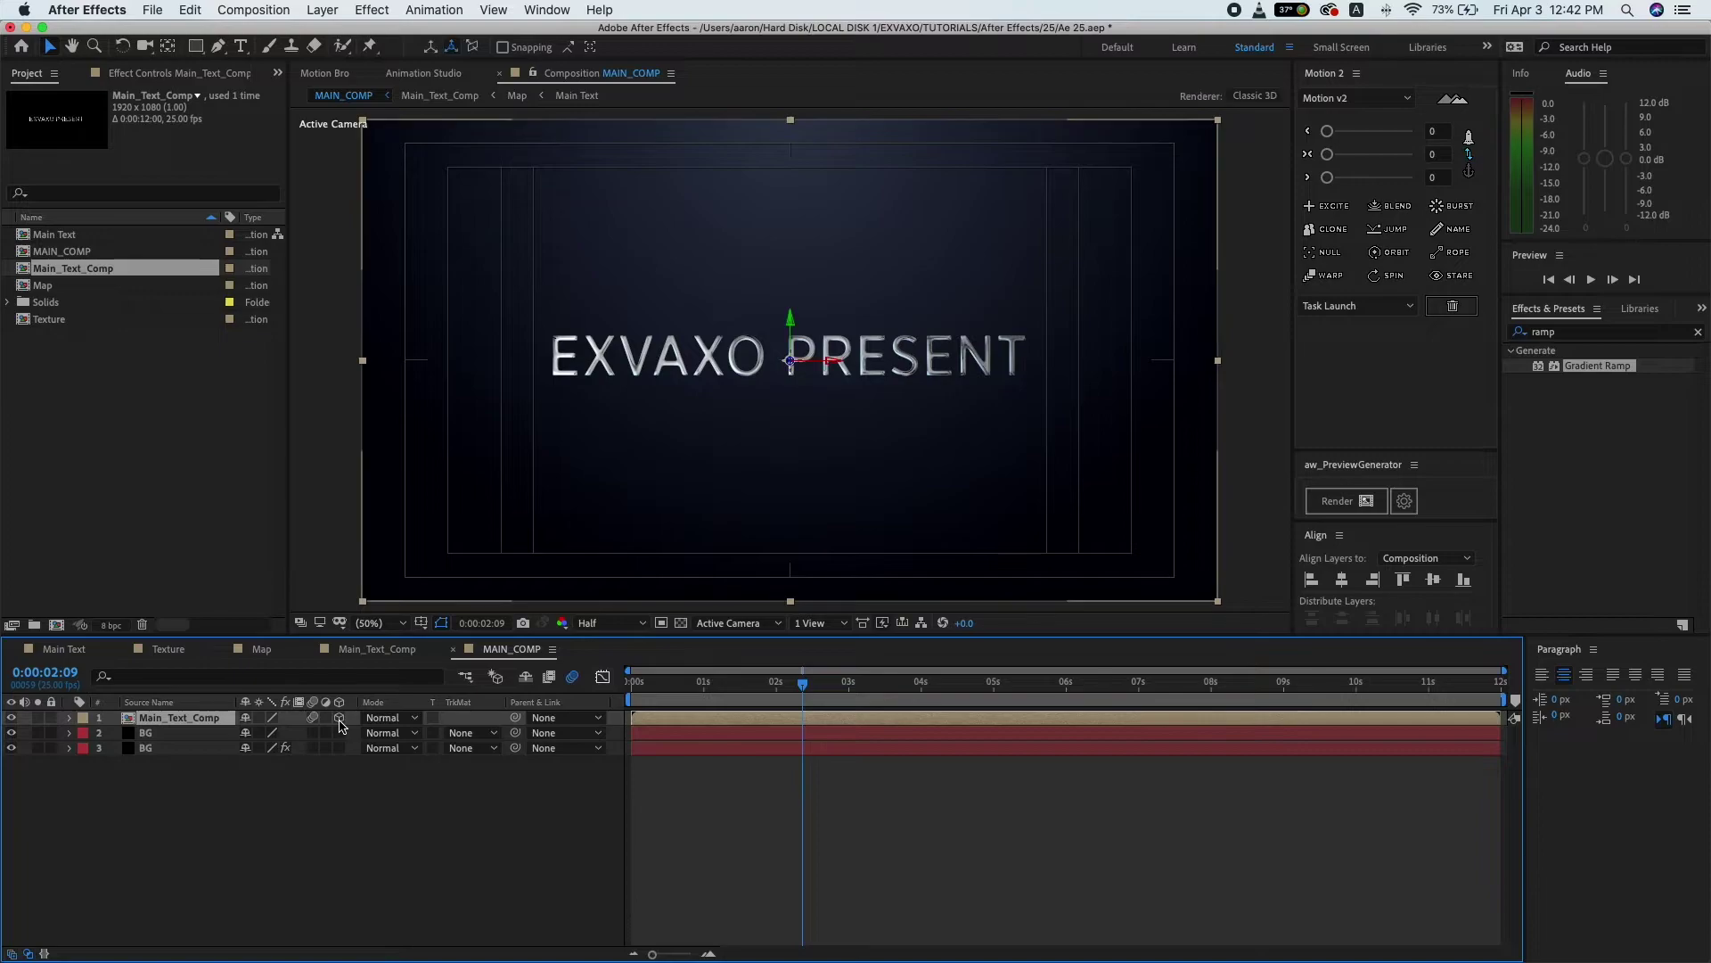
pyautogui.press('F2')
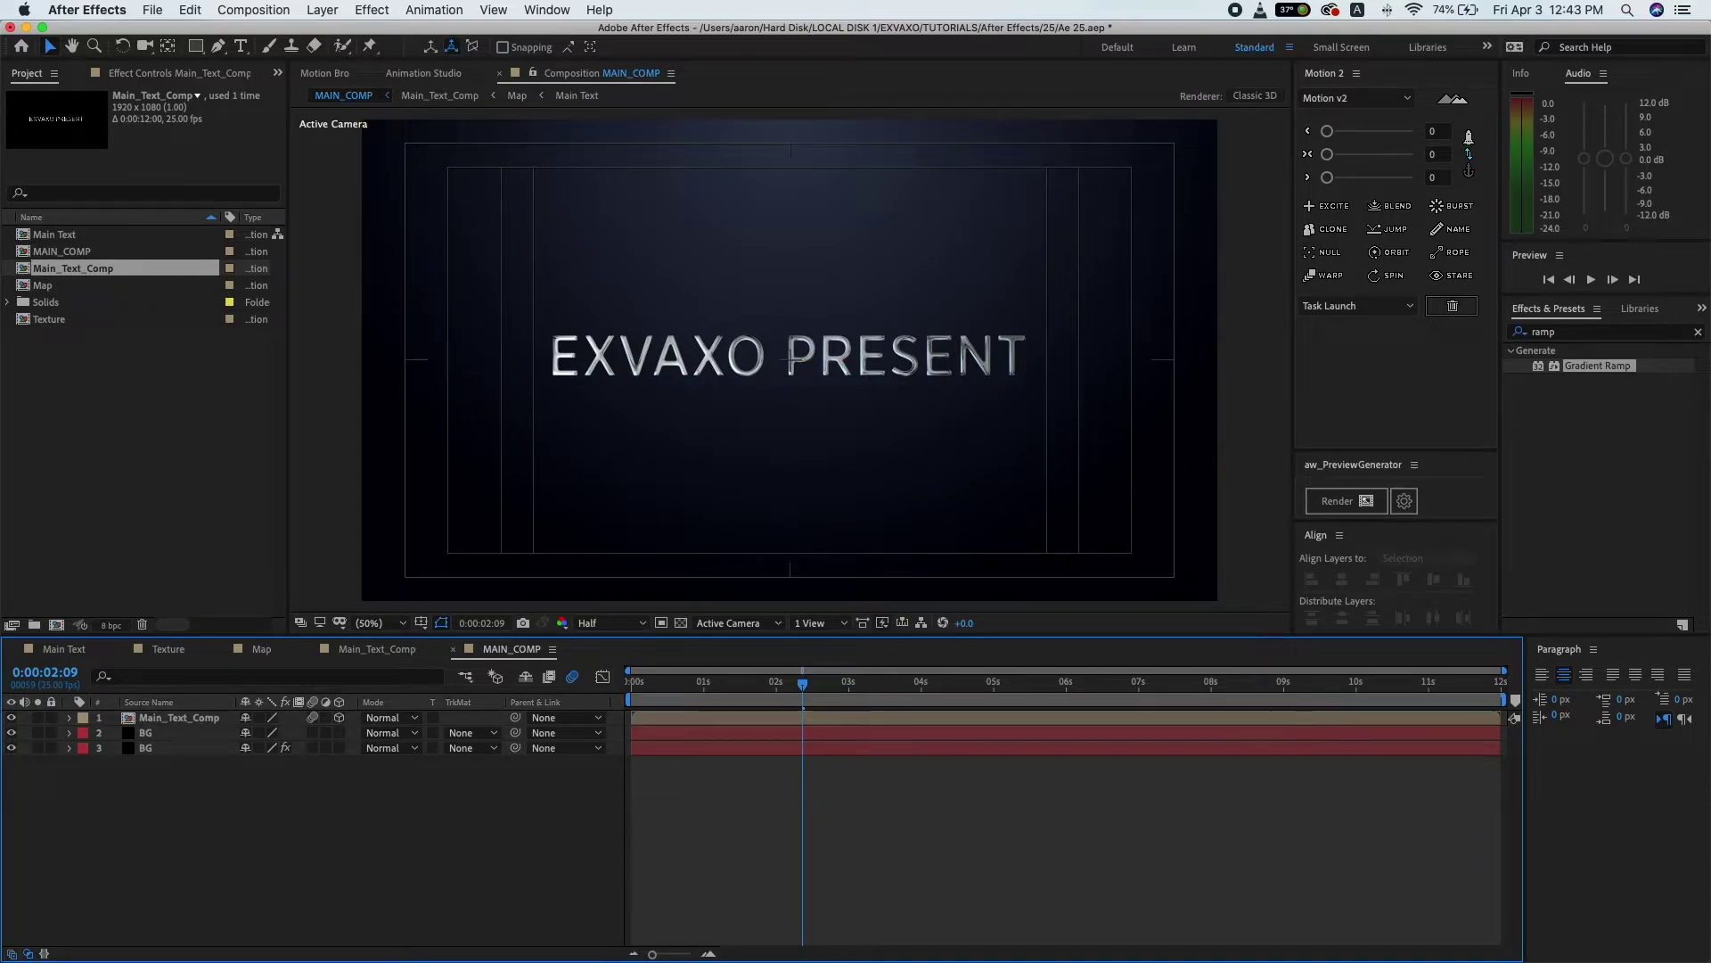
pyautogui.press('super+Tab')
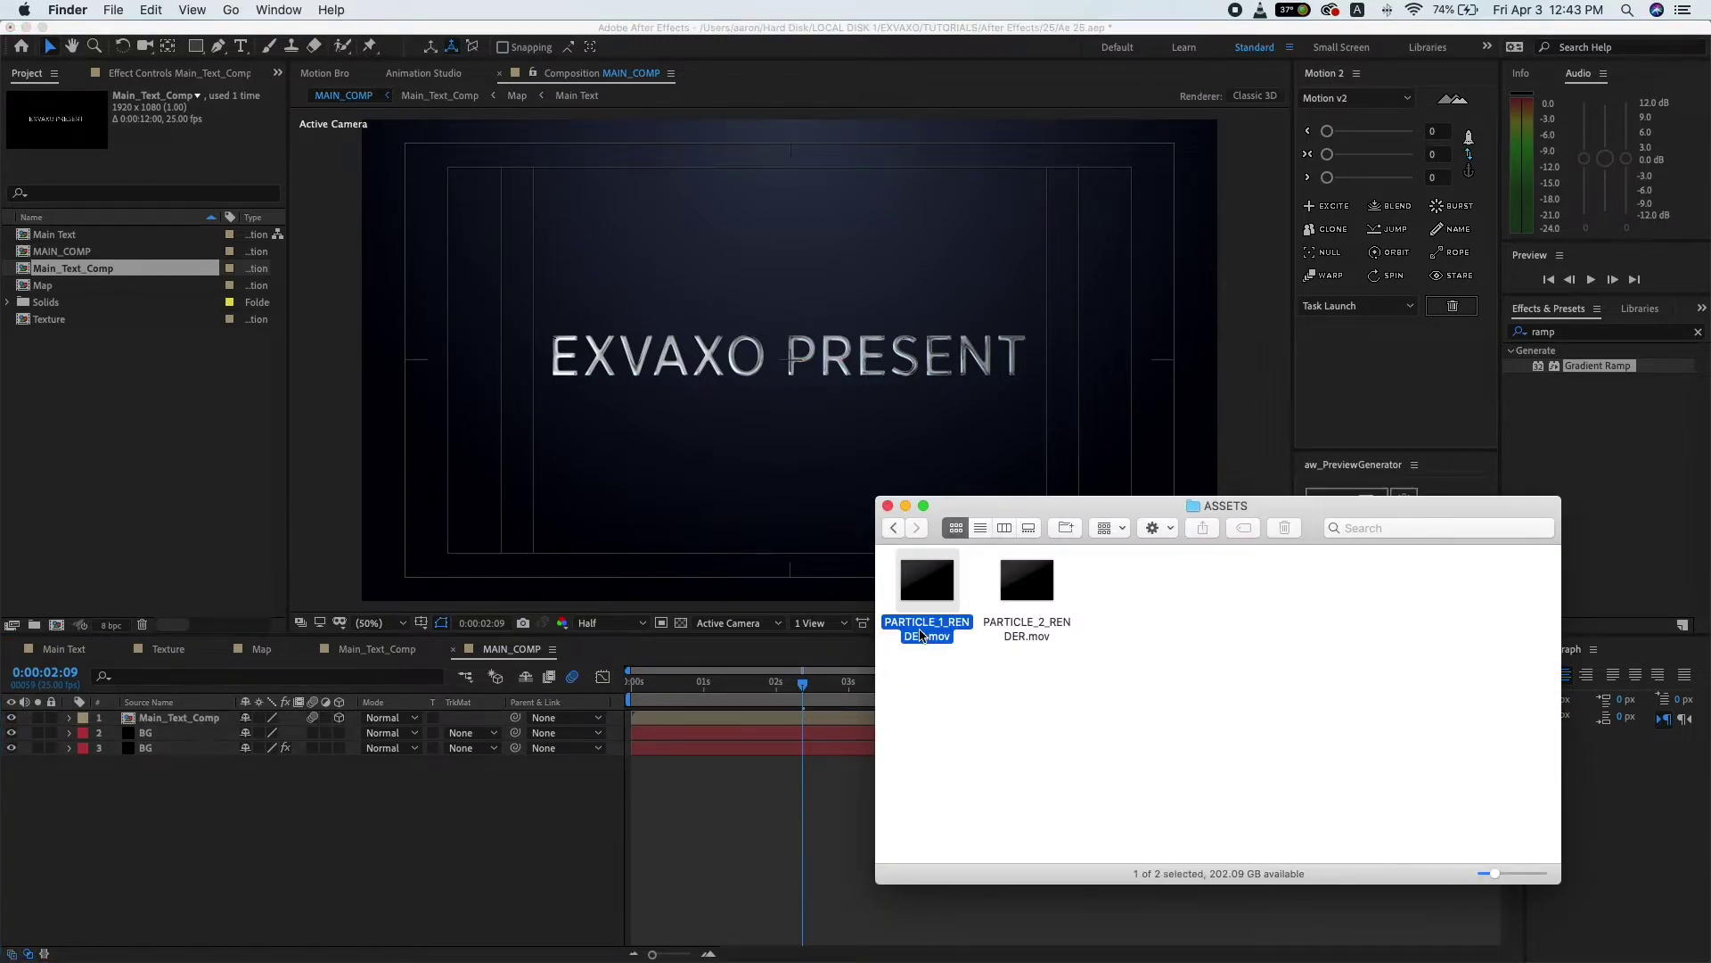
pyautogui.moveTo(926, 634); pyautogui.dragTo(129, 466)
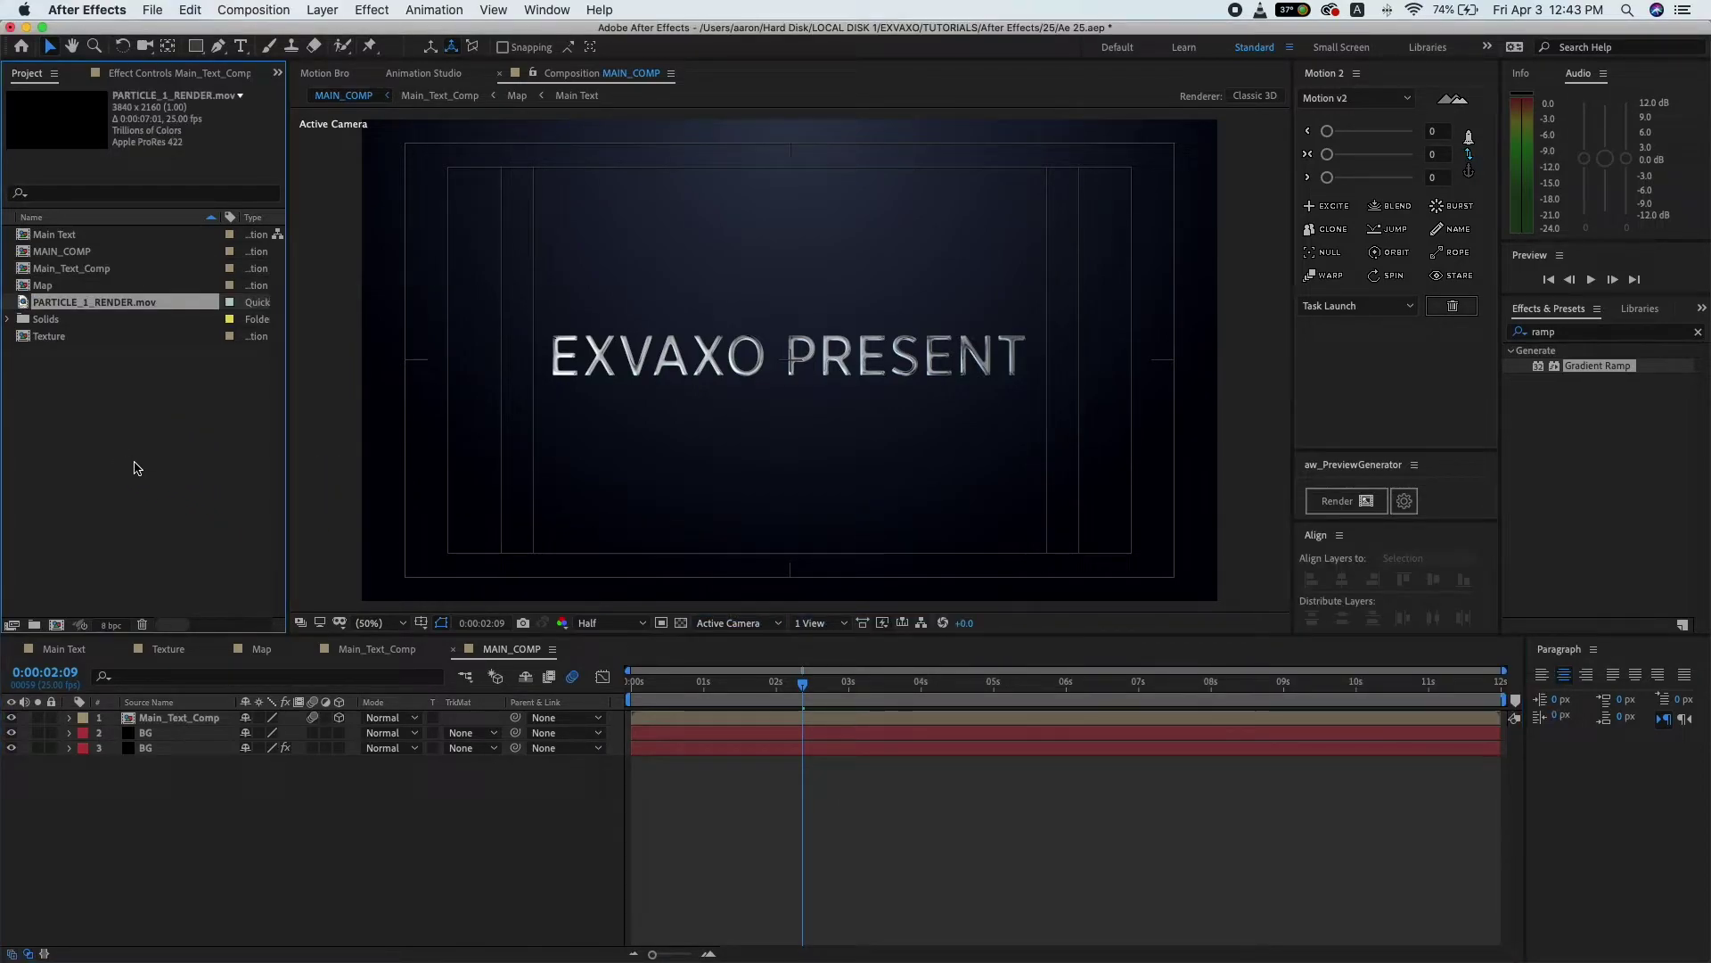
# - Place PARTICLE_1_RENDER.mov at the top of MAIN_COMP and duplicate it
pyautogui.moveTo(93, 302); pyautogui.dragTo(203, 718)
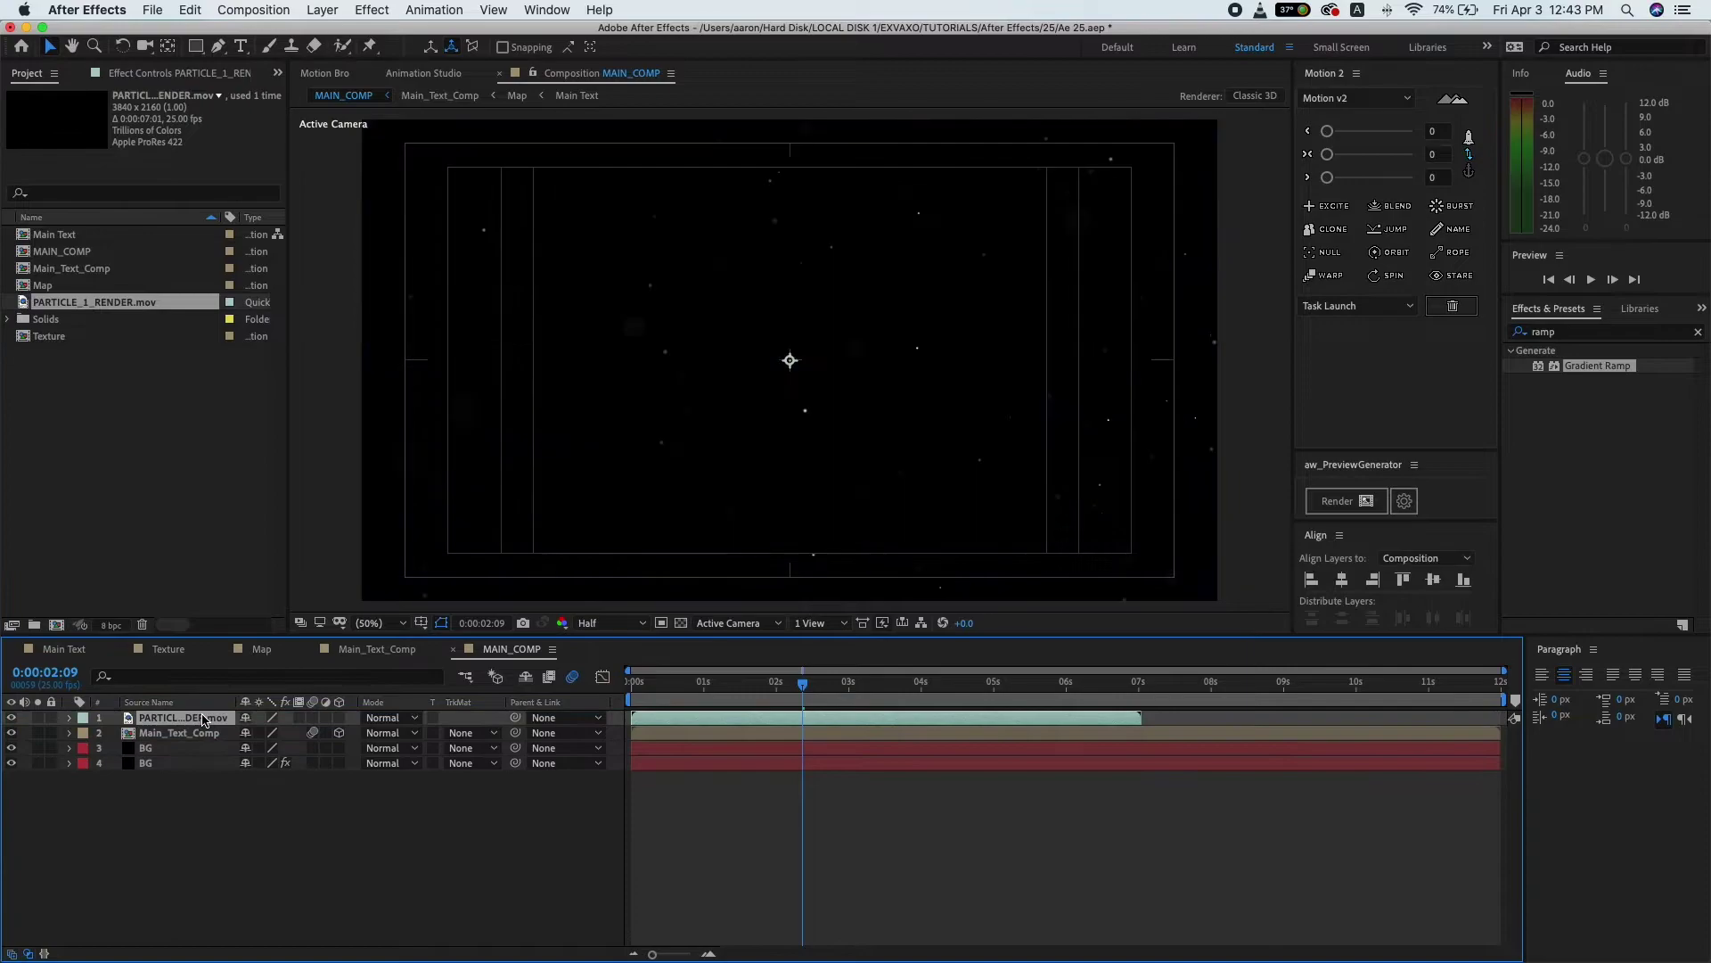
pyautogui.click(189, 10)
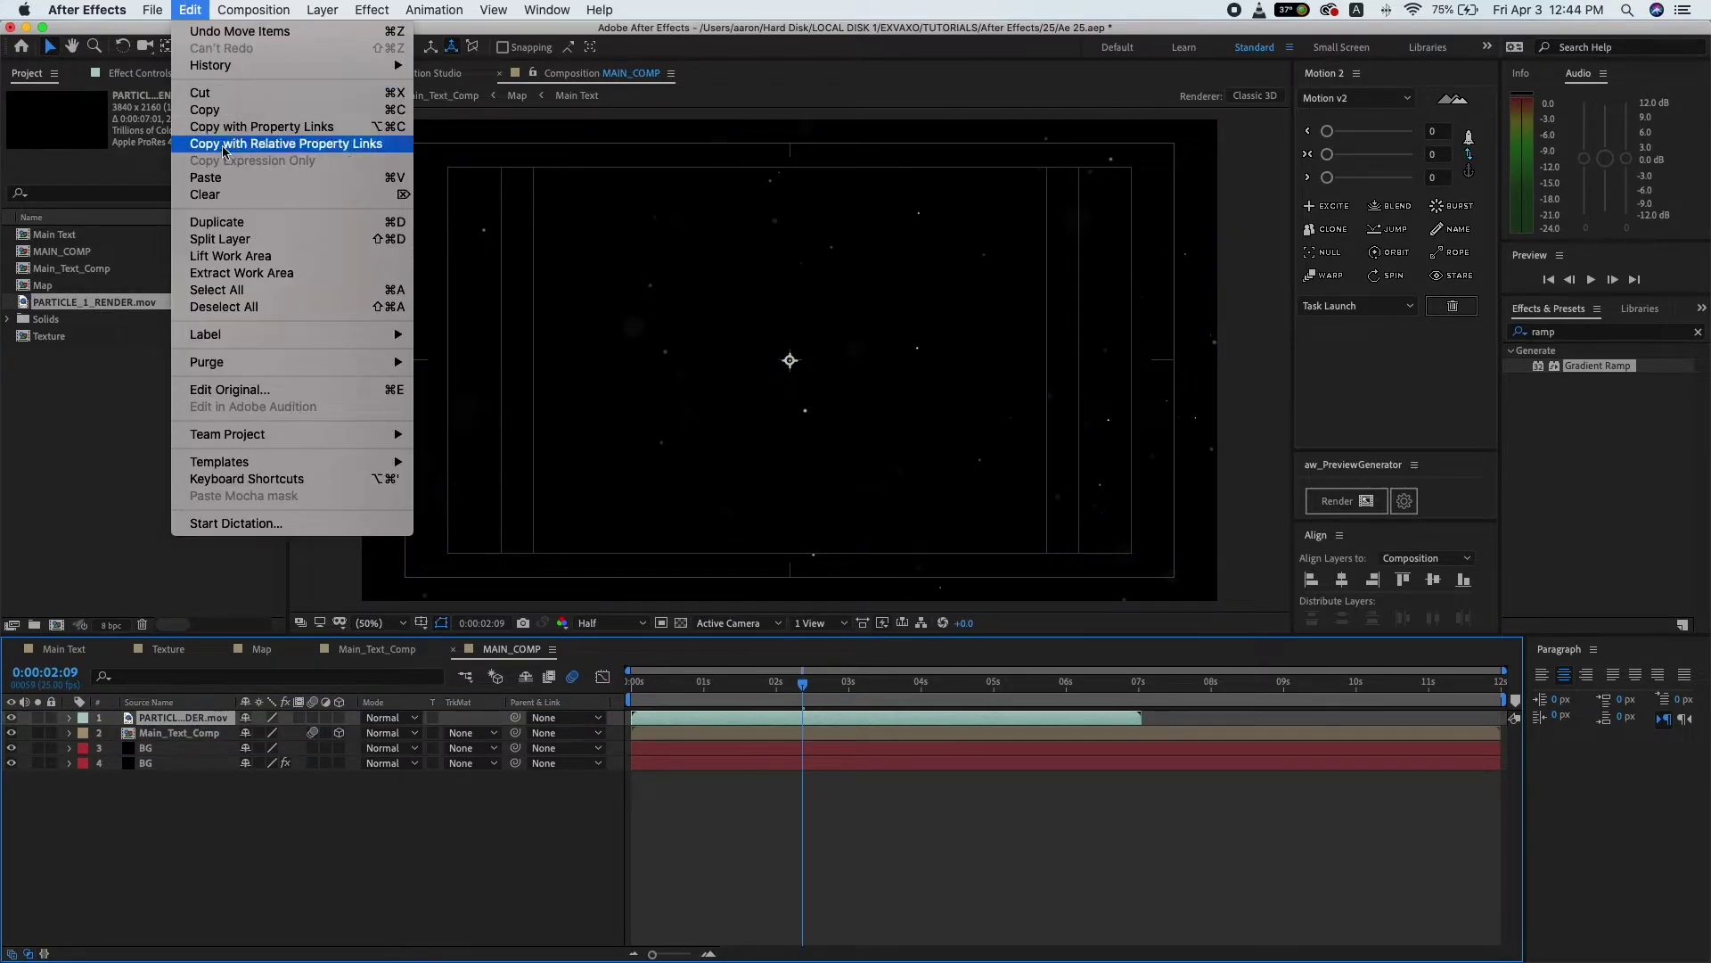
pyautogui.click(220, 223)
# - Set the Scale of both particle layers to 50%
pyautogui.click(73, 733)
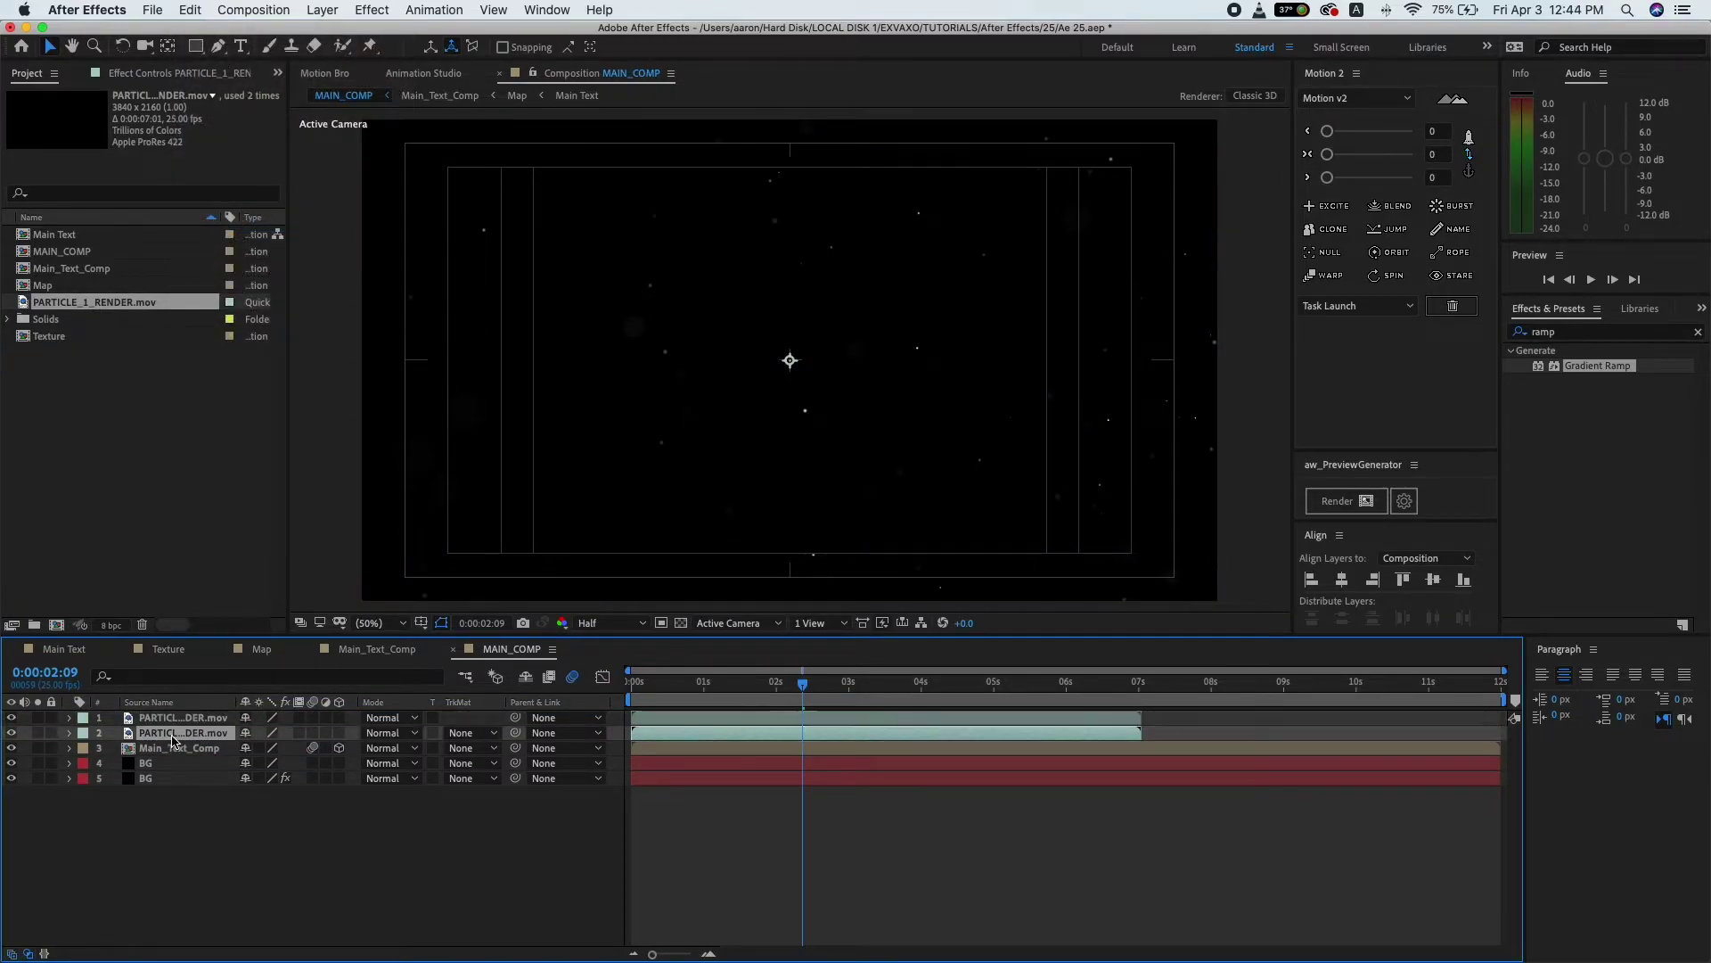
pyautogui.click(70, 733)
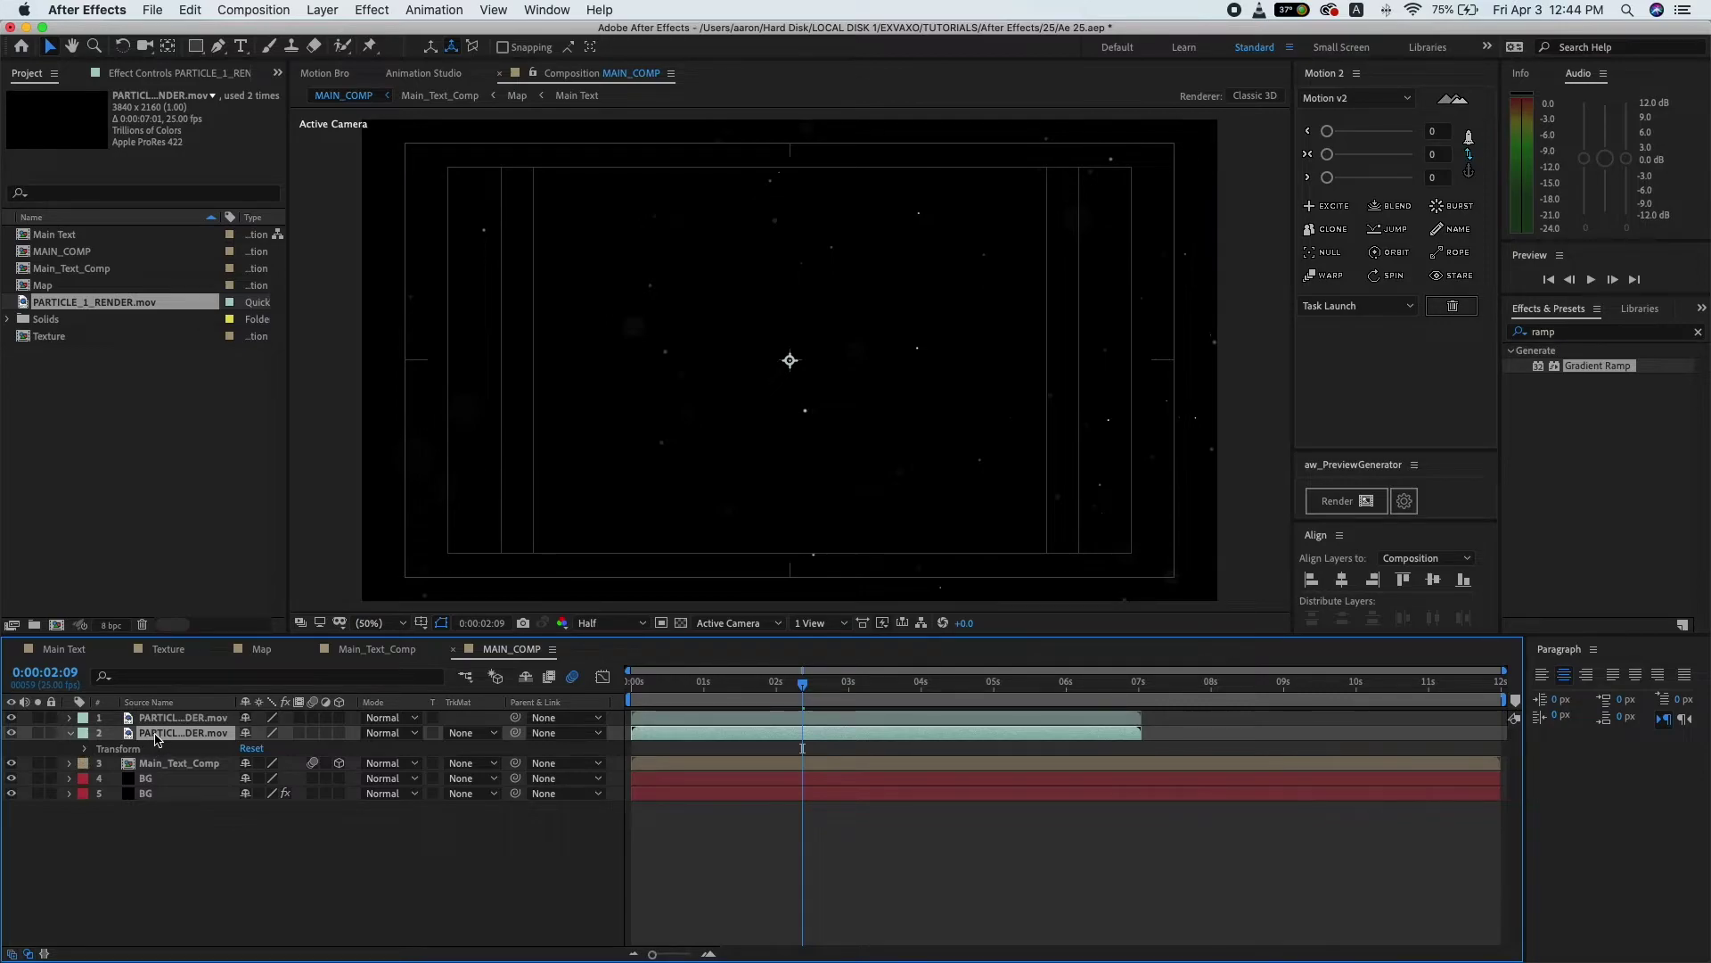
pyautogui.click(86, 749)
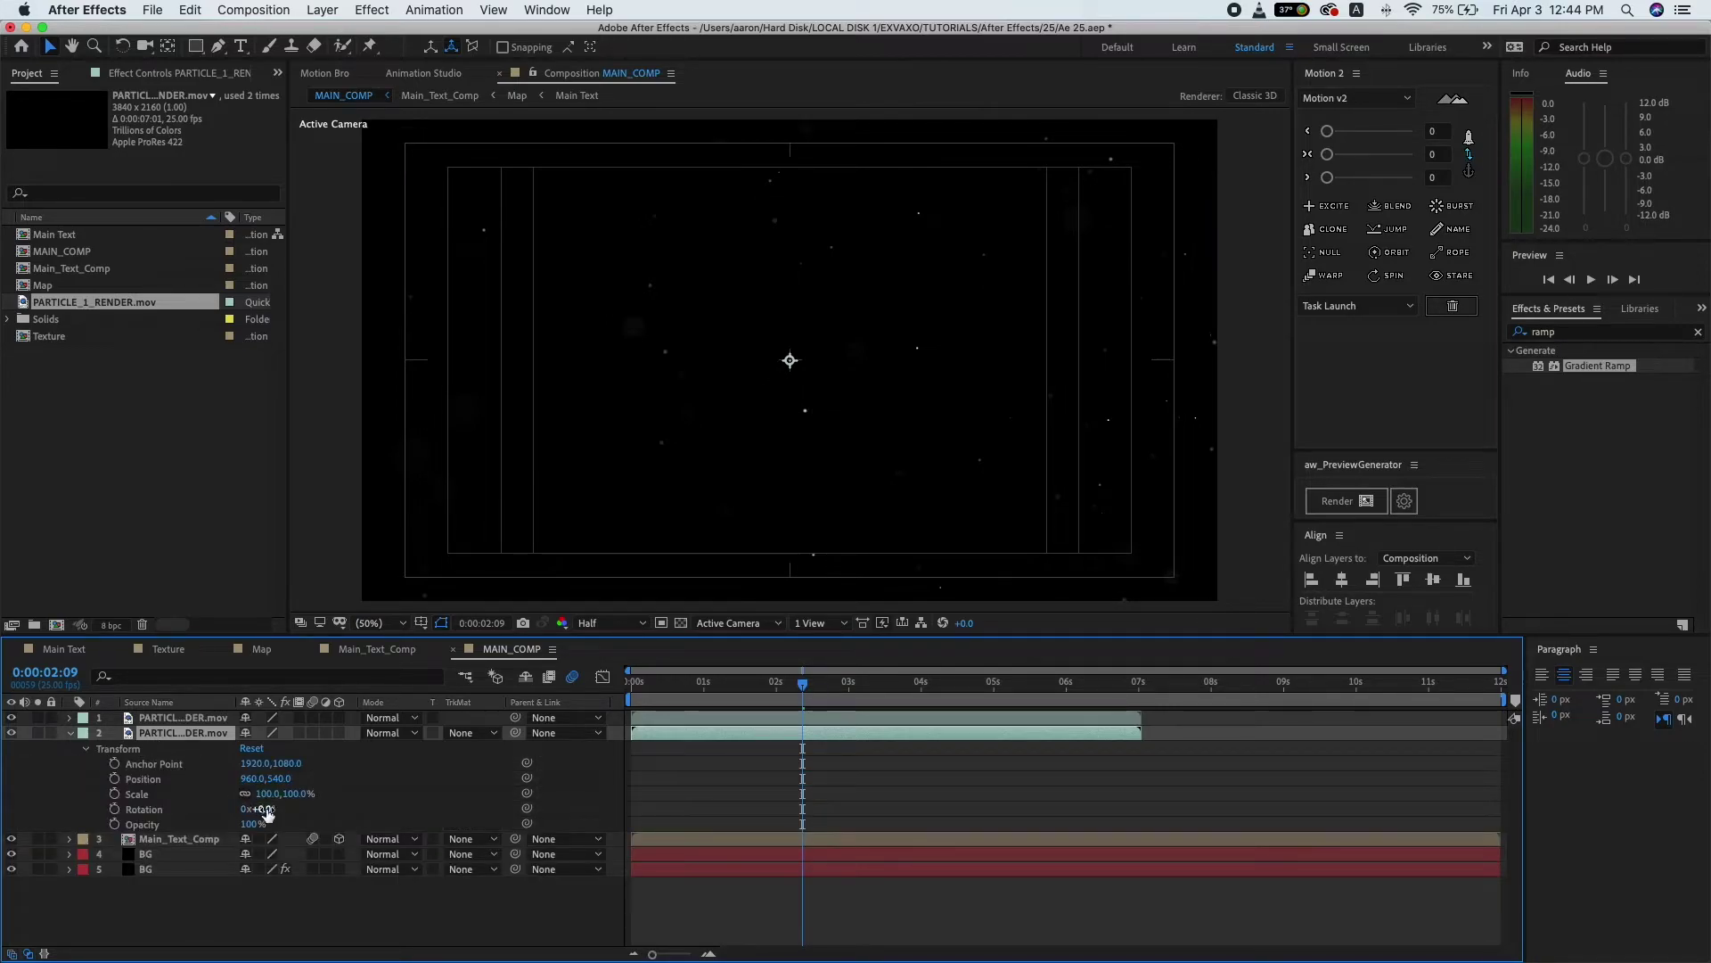
pyautogui.click(267, 794)
pyautogui.write('50')
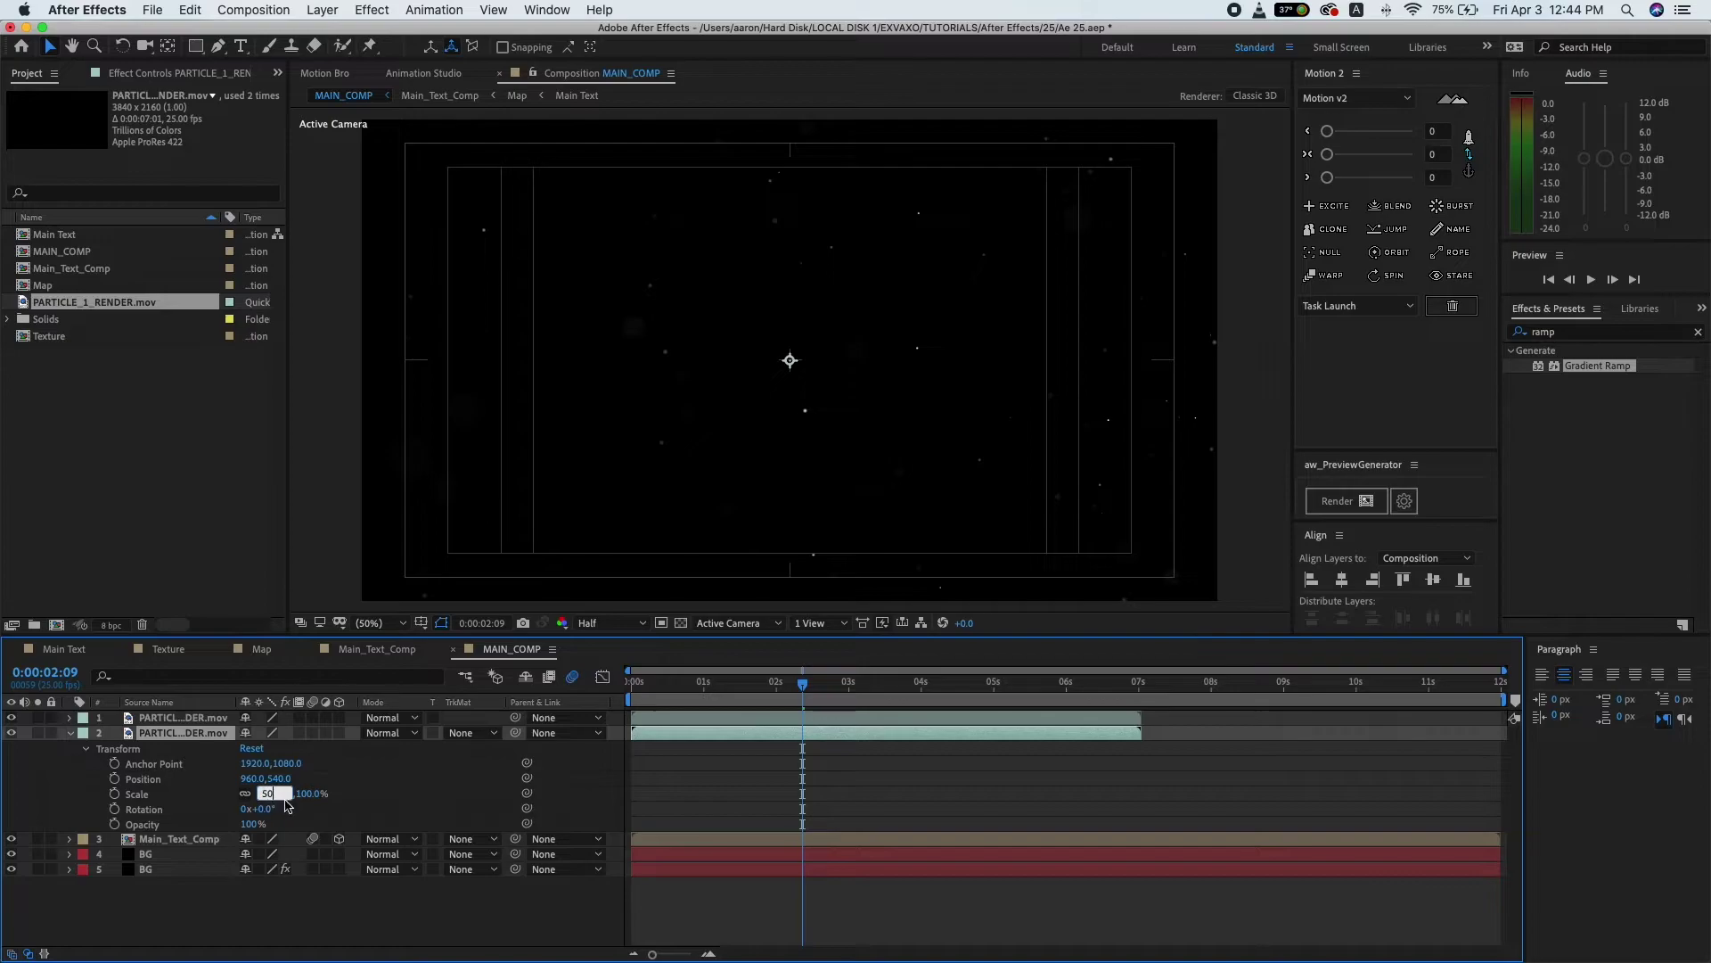
pyautogui.press('Return')
pyautogui.click(201, 734)
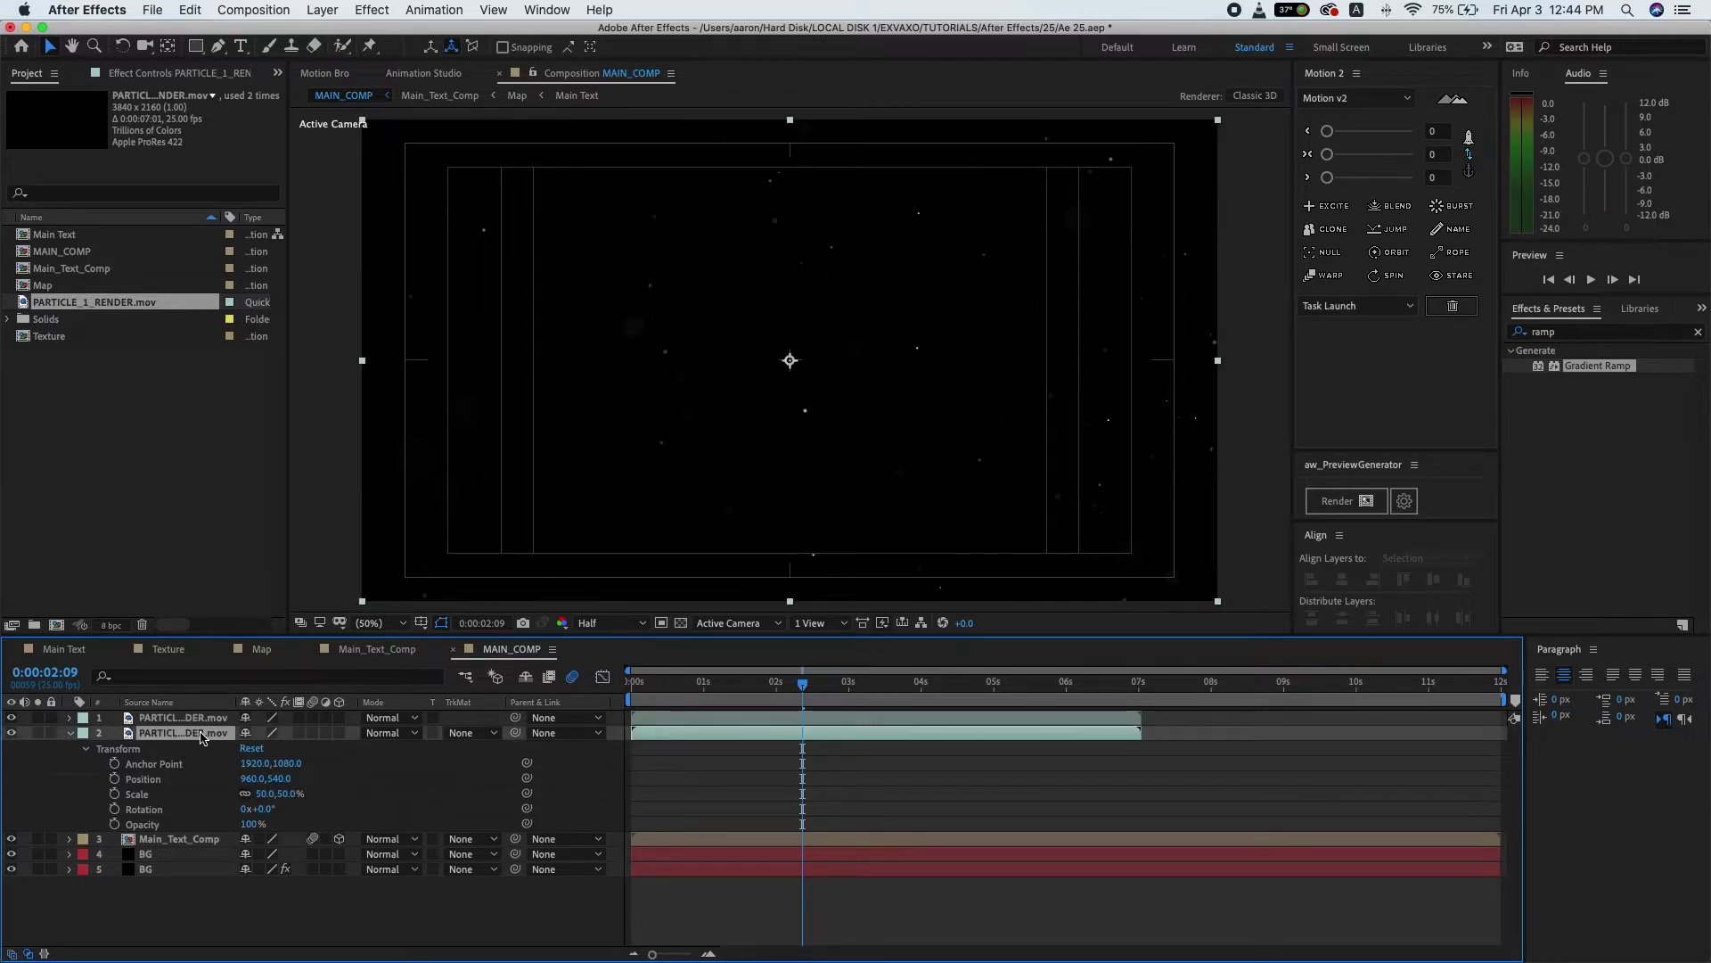
pyautogui.click(202, 718)
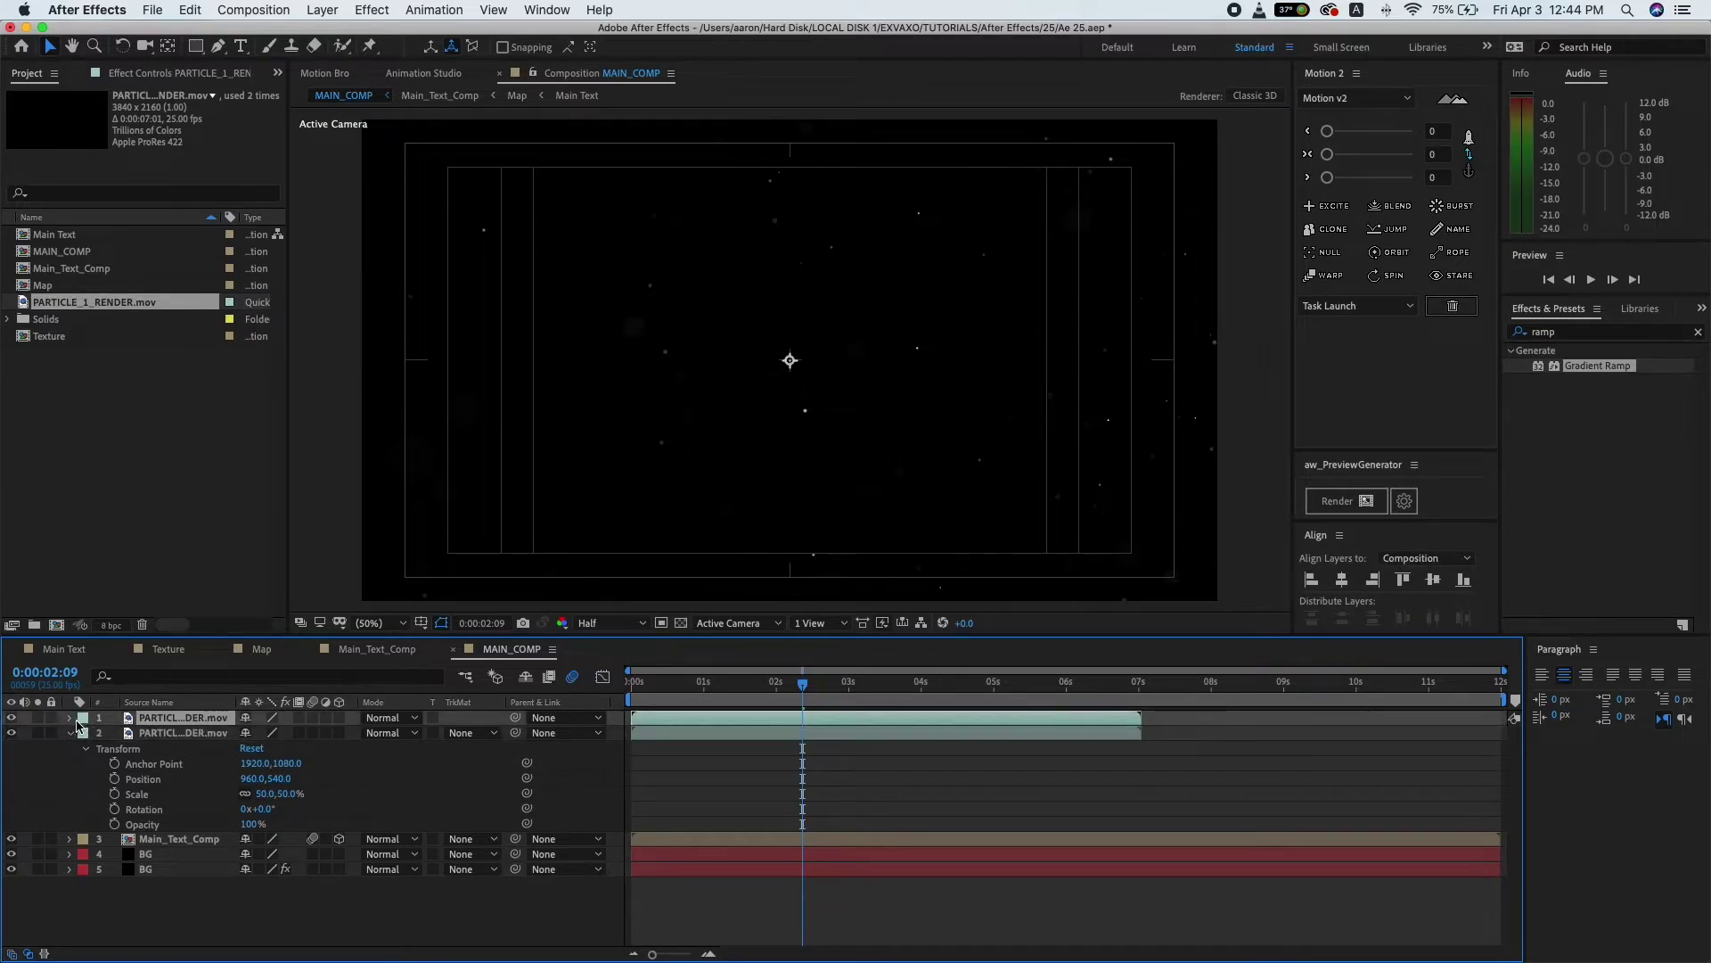
pyautogui.click(70, 719)
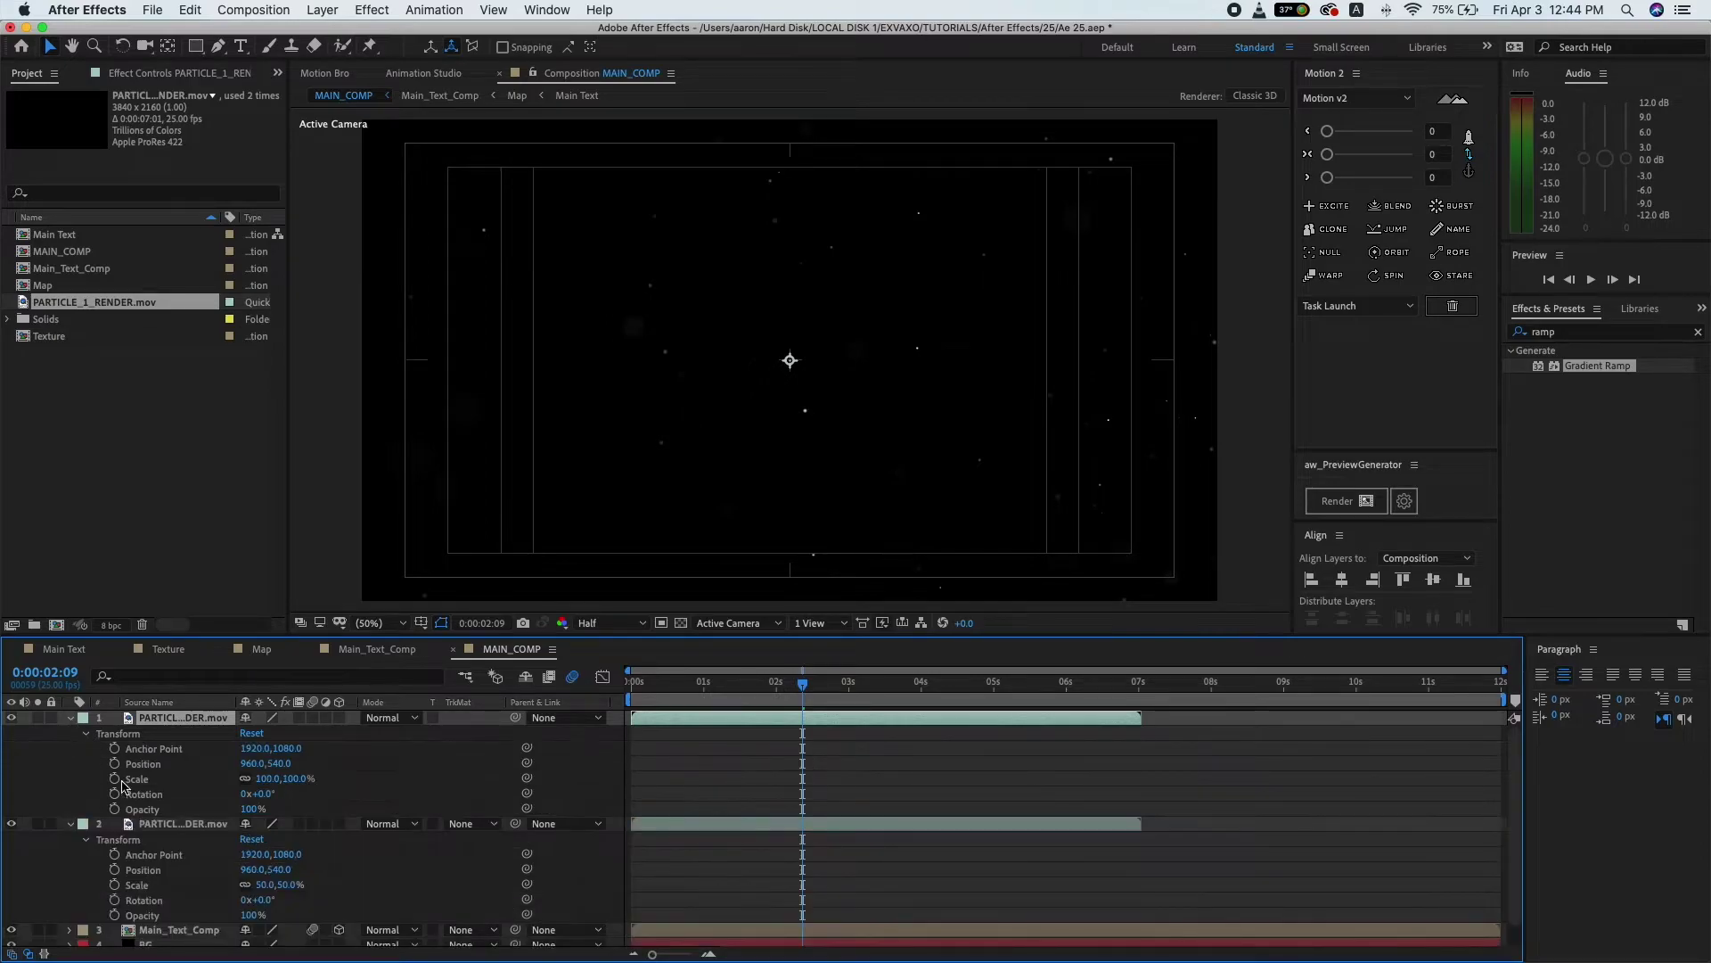
pyautogui.click(264, 780)
pyautogui.click(418, 780)
pyautogui.click(215, 721)
# - Blend the top particle layer with Screen and the second with Add
pyautogui.click(392, 722)
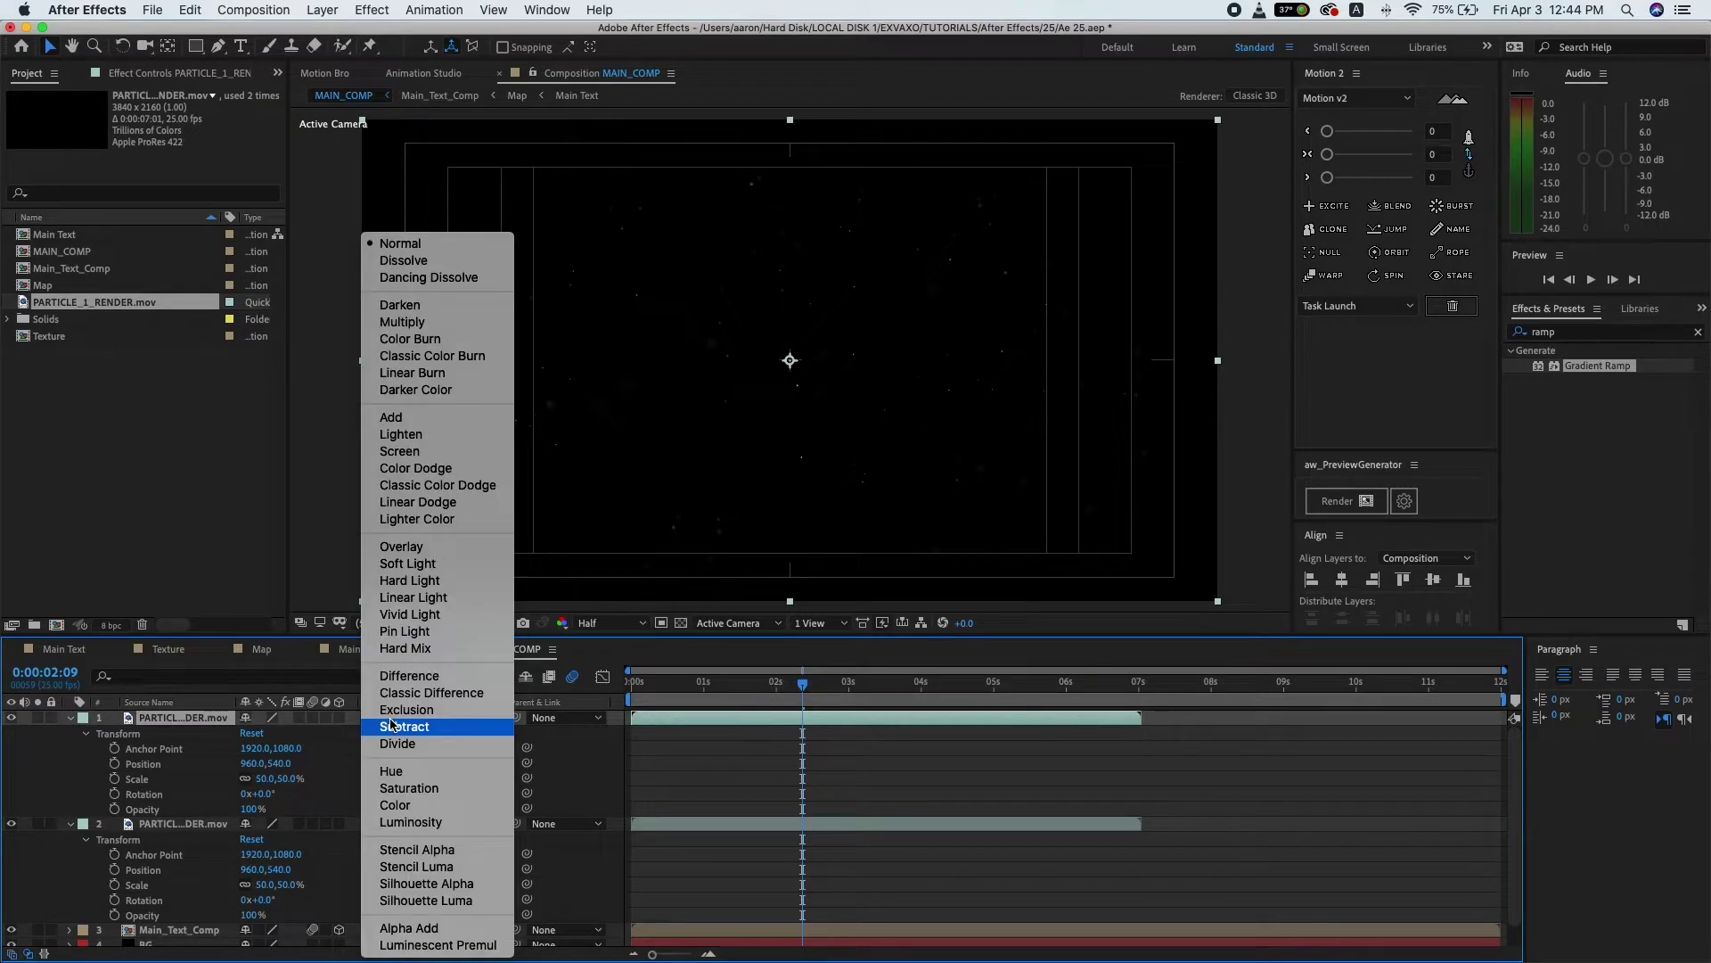
pyautogui.click(444, 459)
pyautogui.click(267, 823)
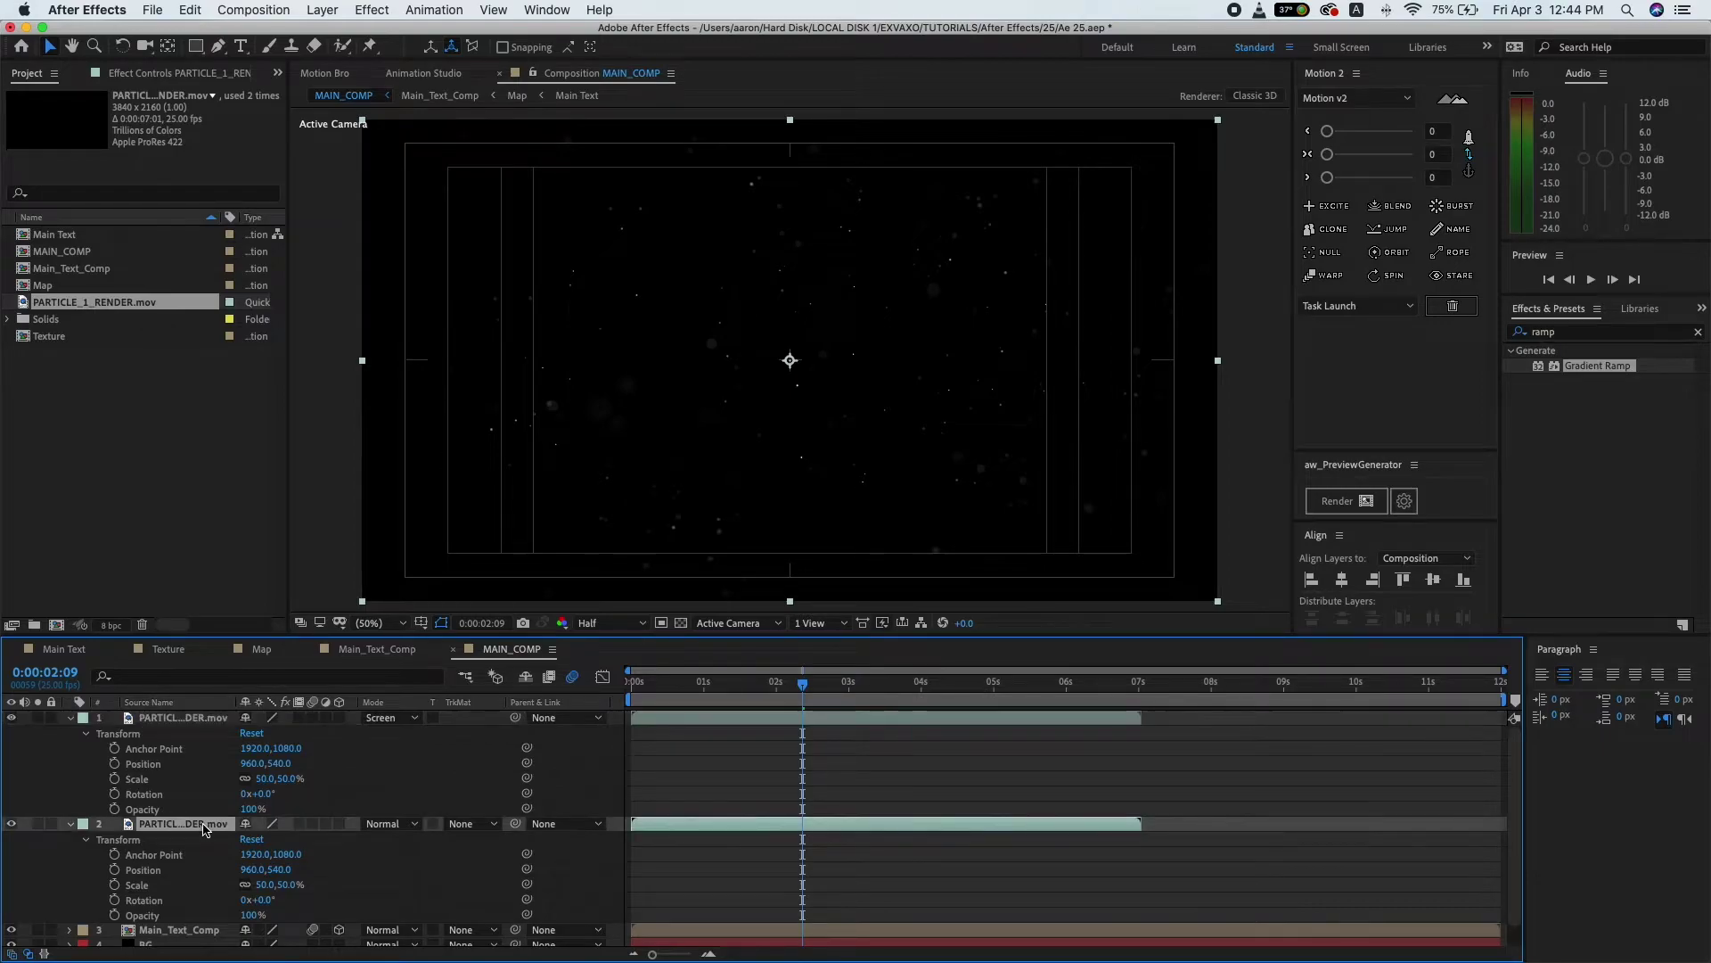
pyautogui.click(387, 823)
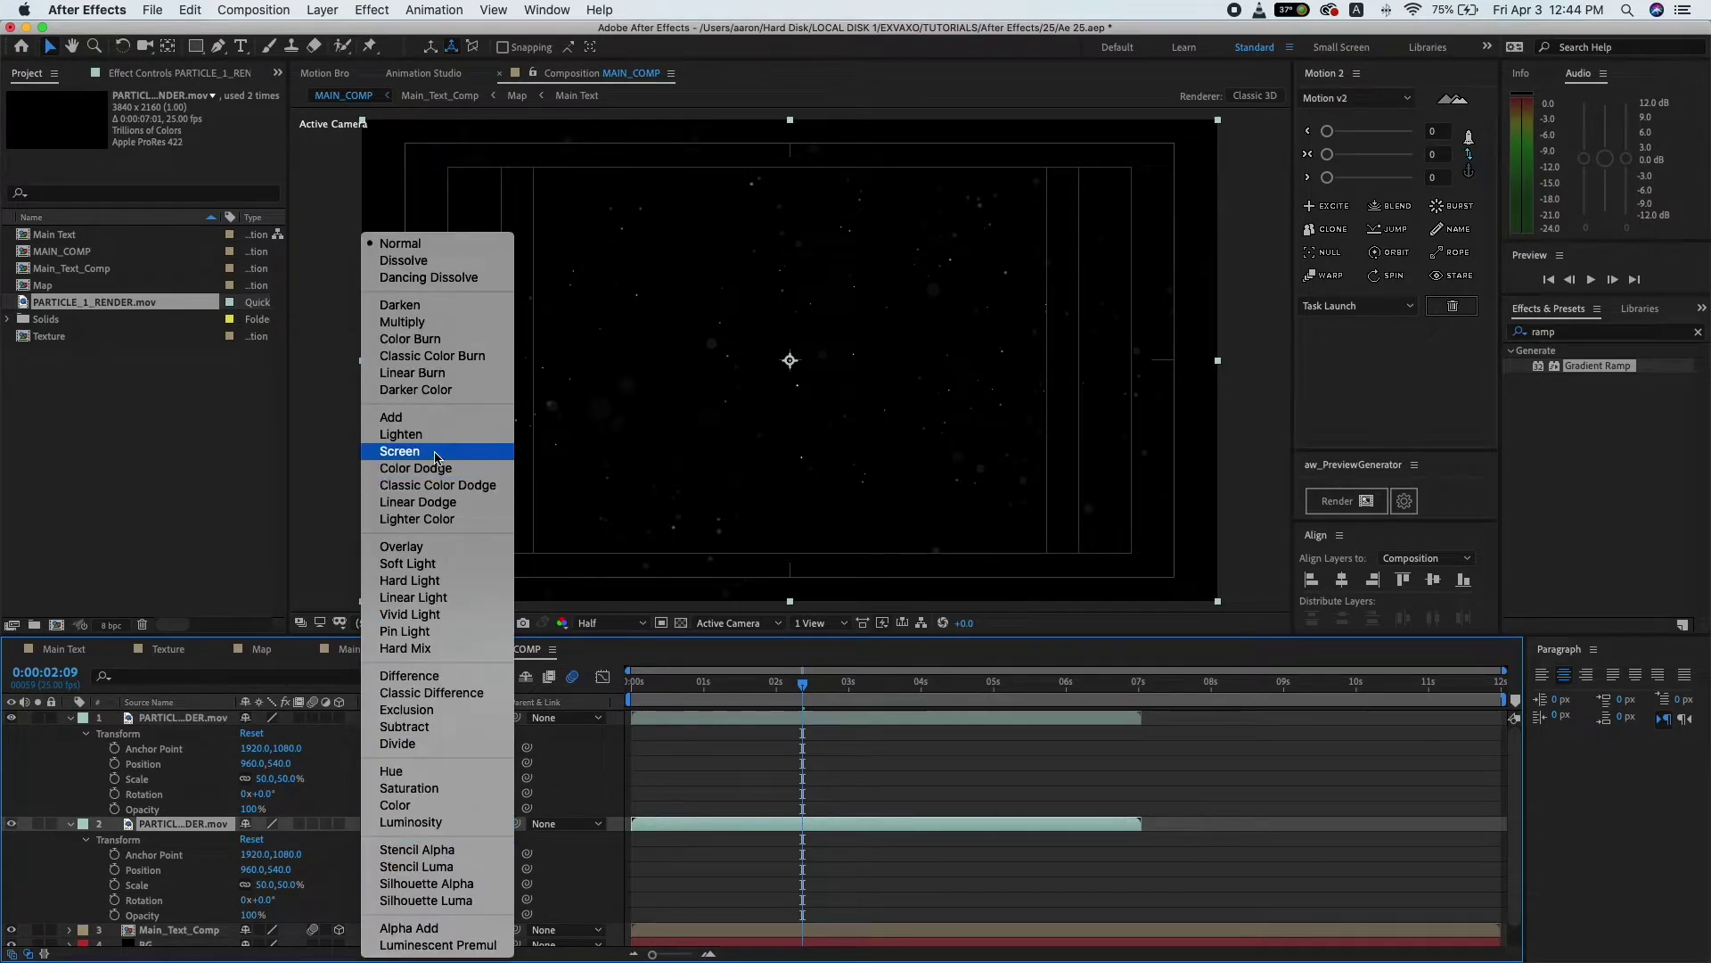
pyautogui.click(391, 417)
pyautogui.press('F2')
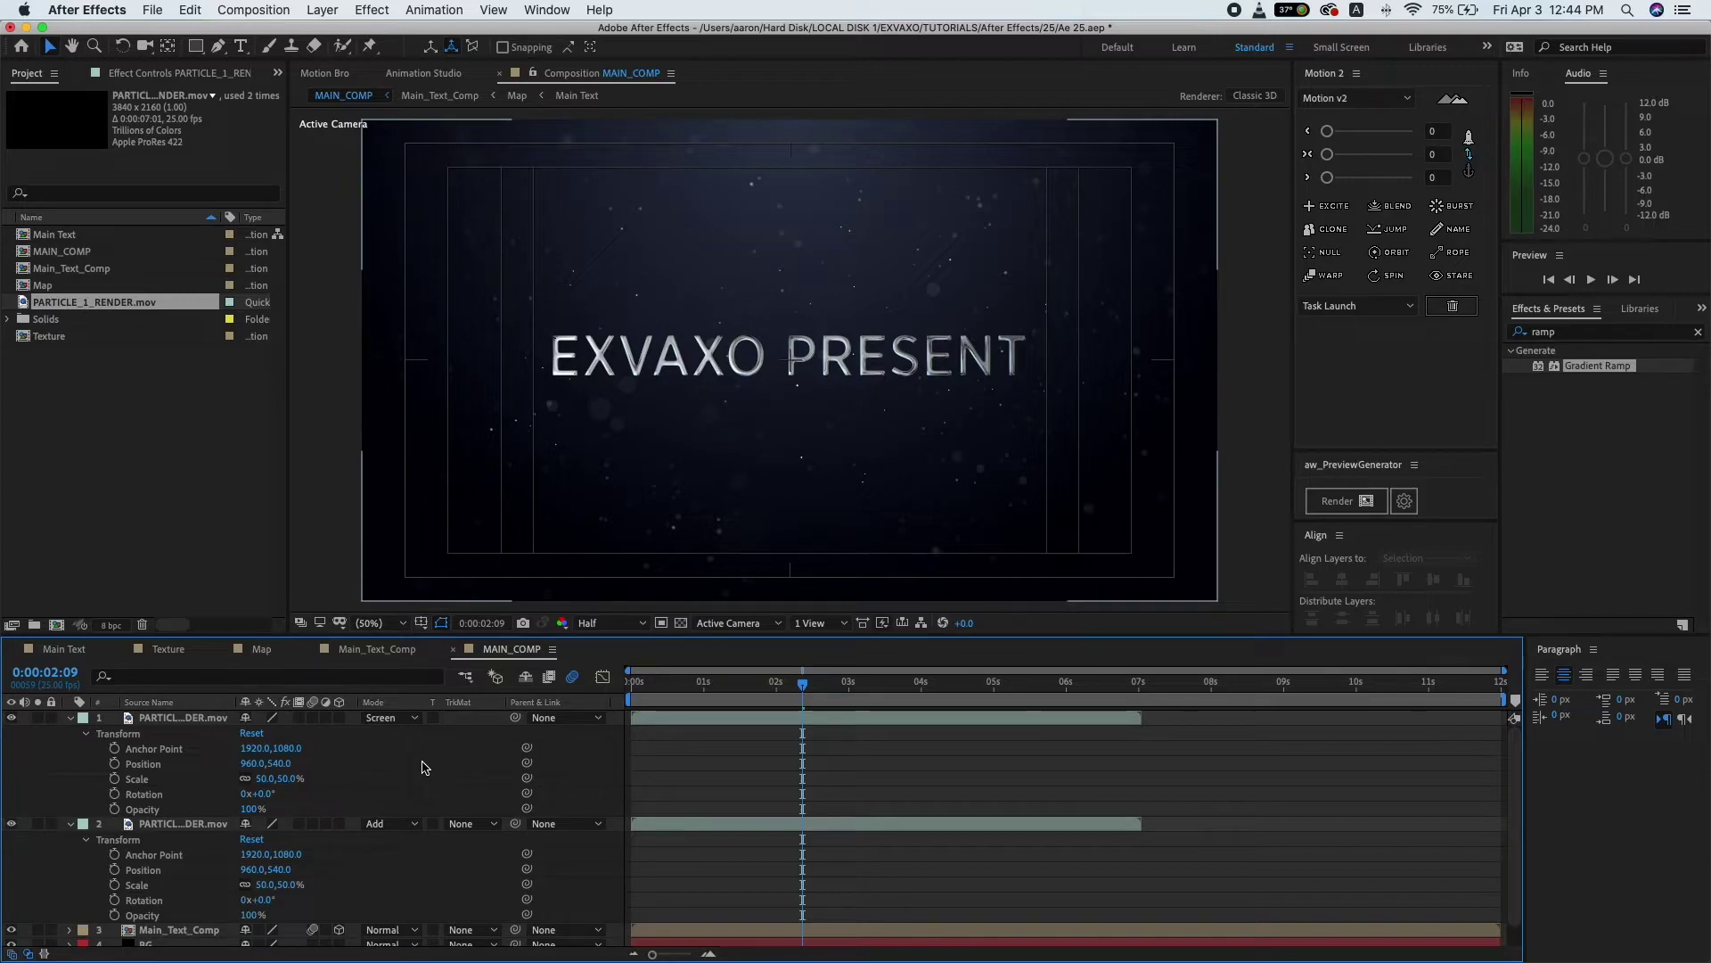
# - Set the top particle layer's Opacity to 50%
pyautogui.click(246, 808)
pyautogui.press('Return')
pyautogui.click(71, 825)
pyautogui.click(179, 719)
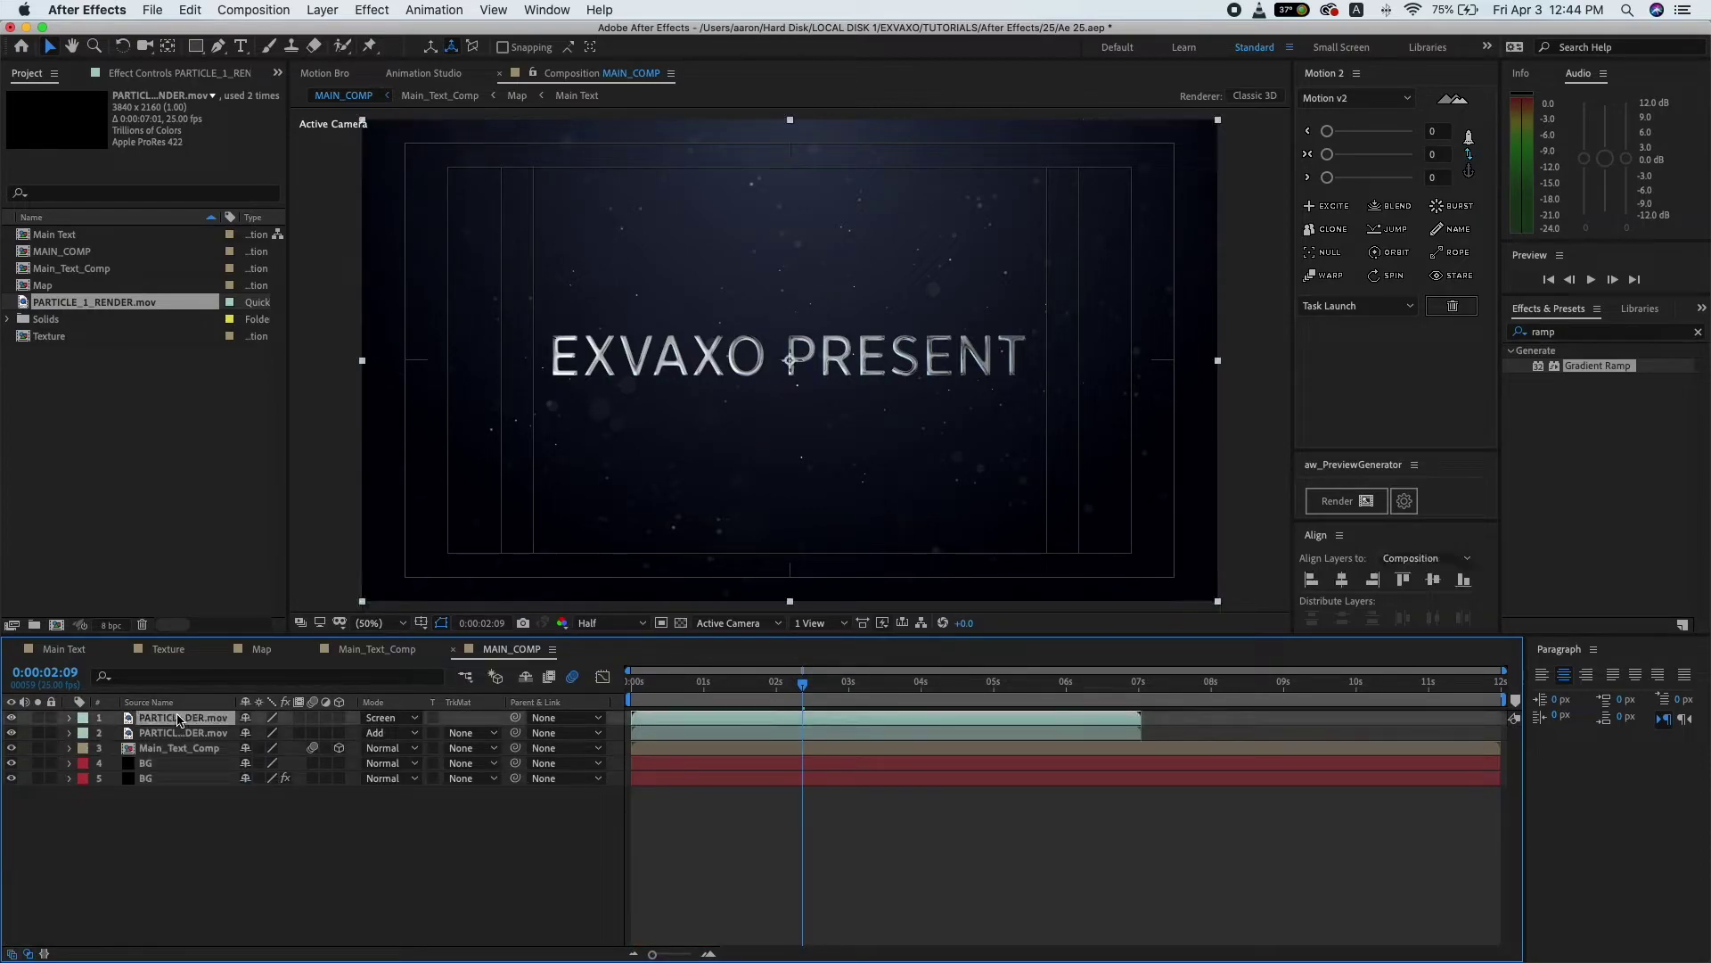
# - Add a two-node Camera 1 with the 24mm preset and twirl open its properties
pyautogui.rightClick(251, 842)
pyautogui.moveTo(285, 766)
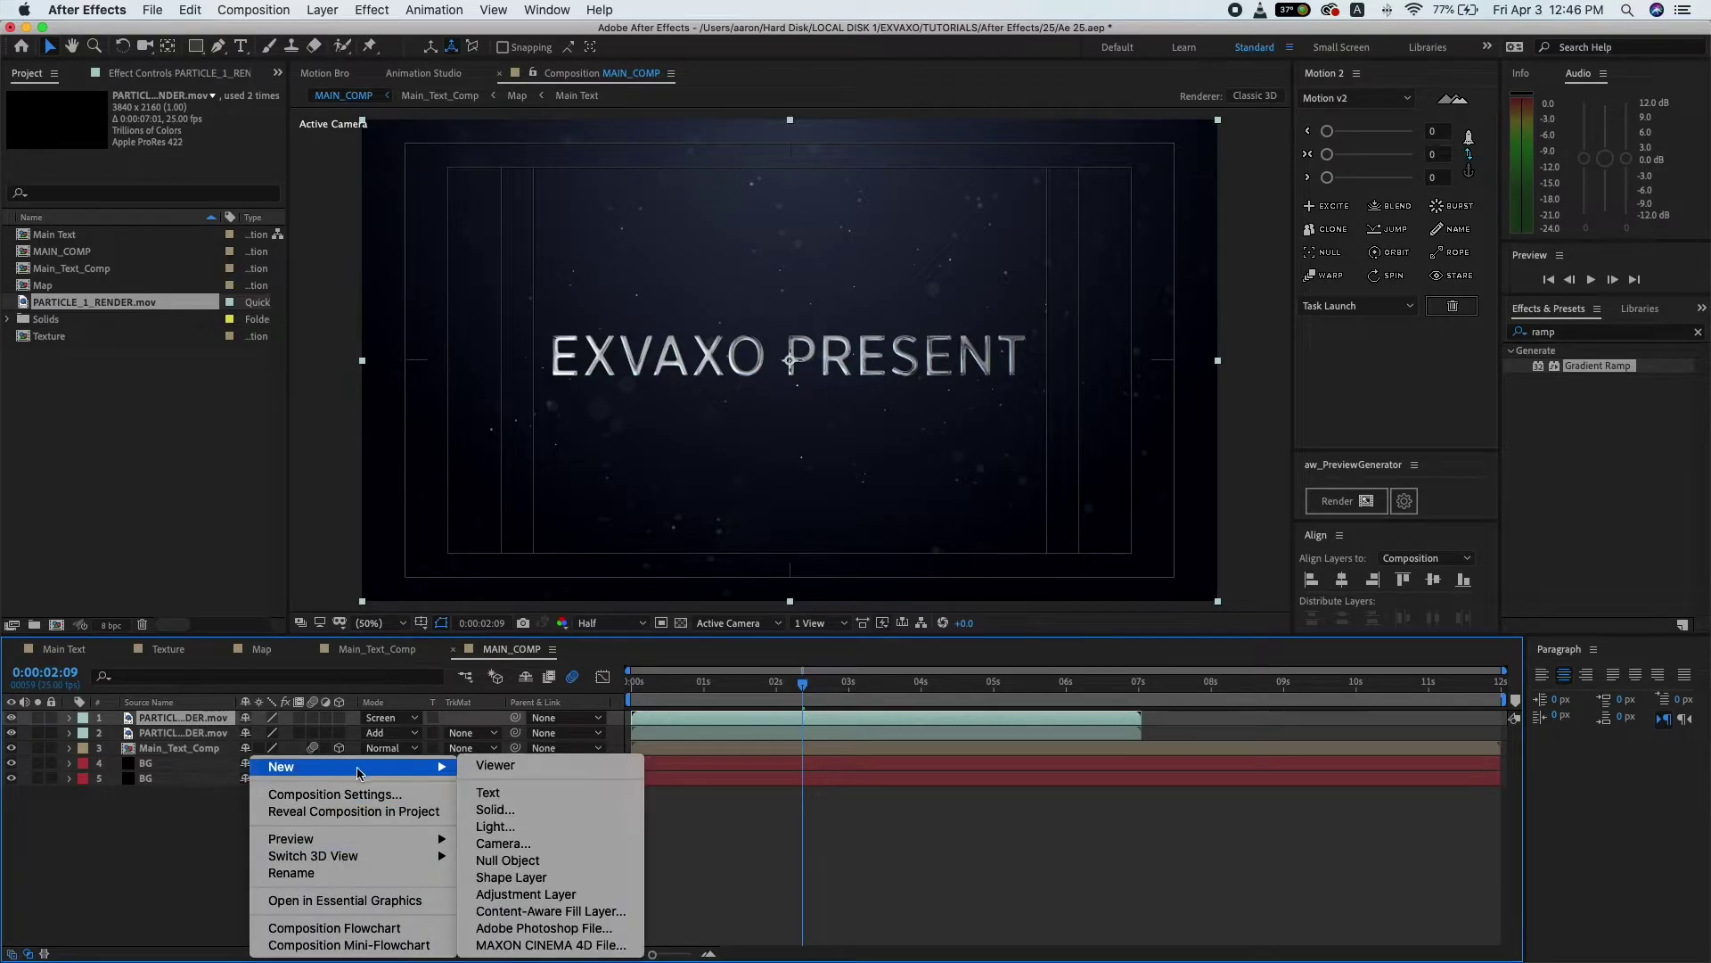
pyautogui.click(517, 847)
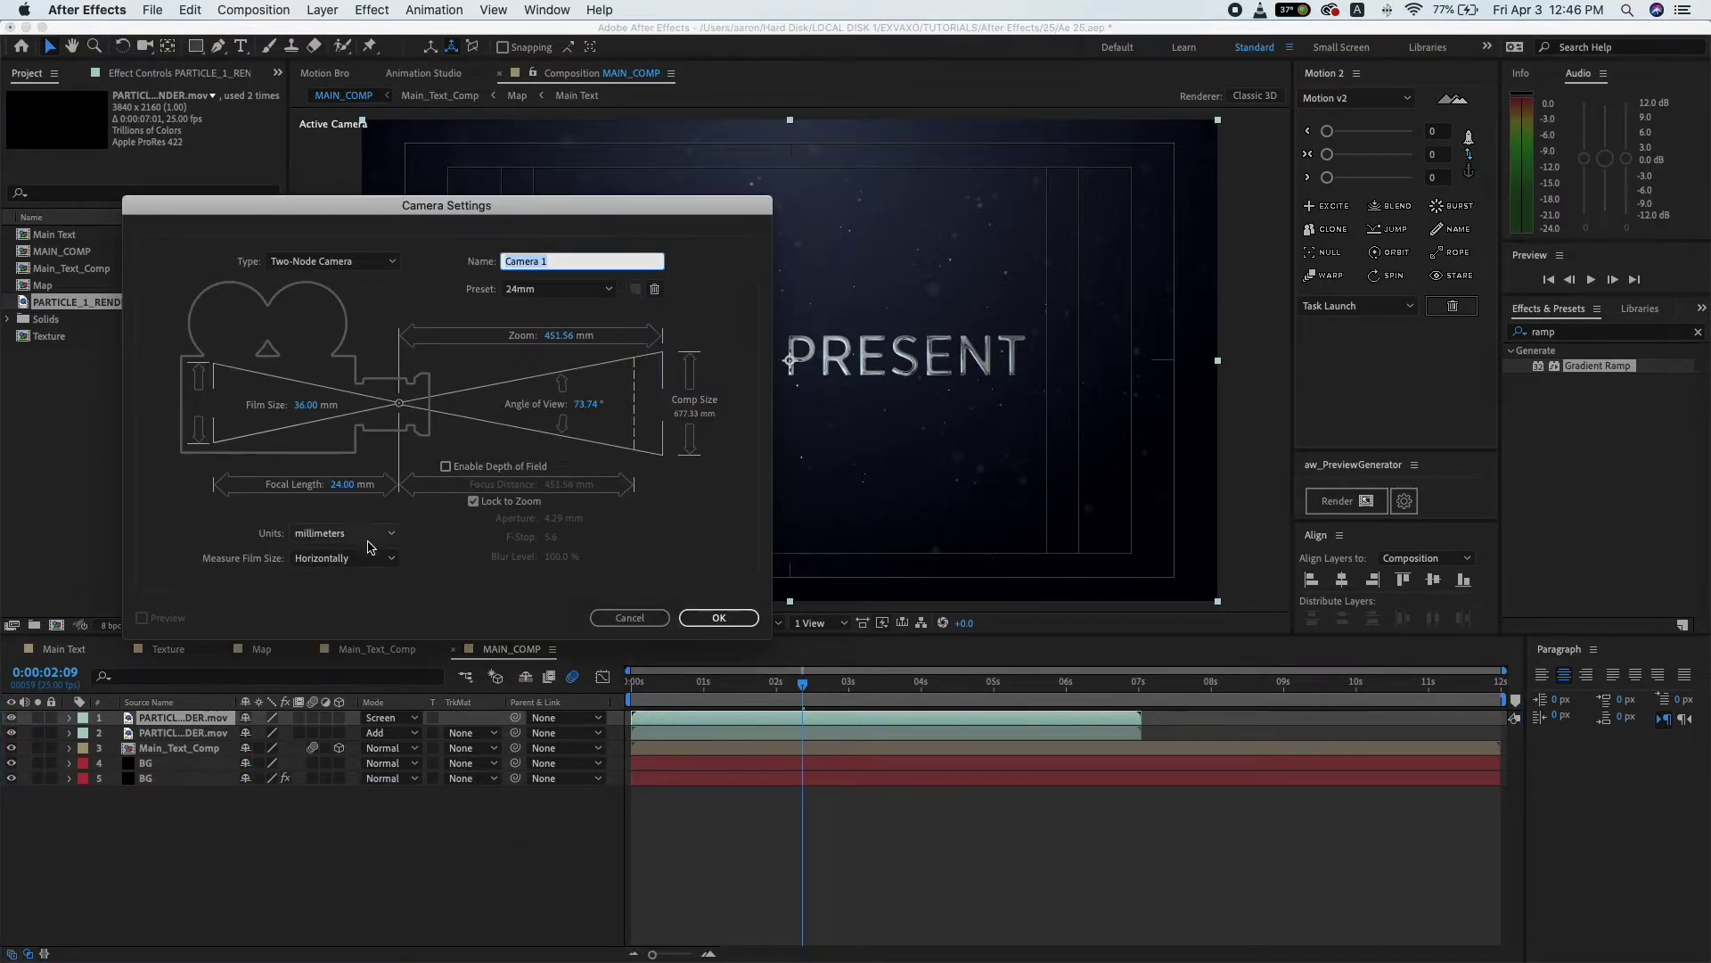
pyautogui.click(560, 291)
pyautogui.click(567, 309)
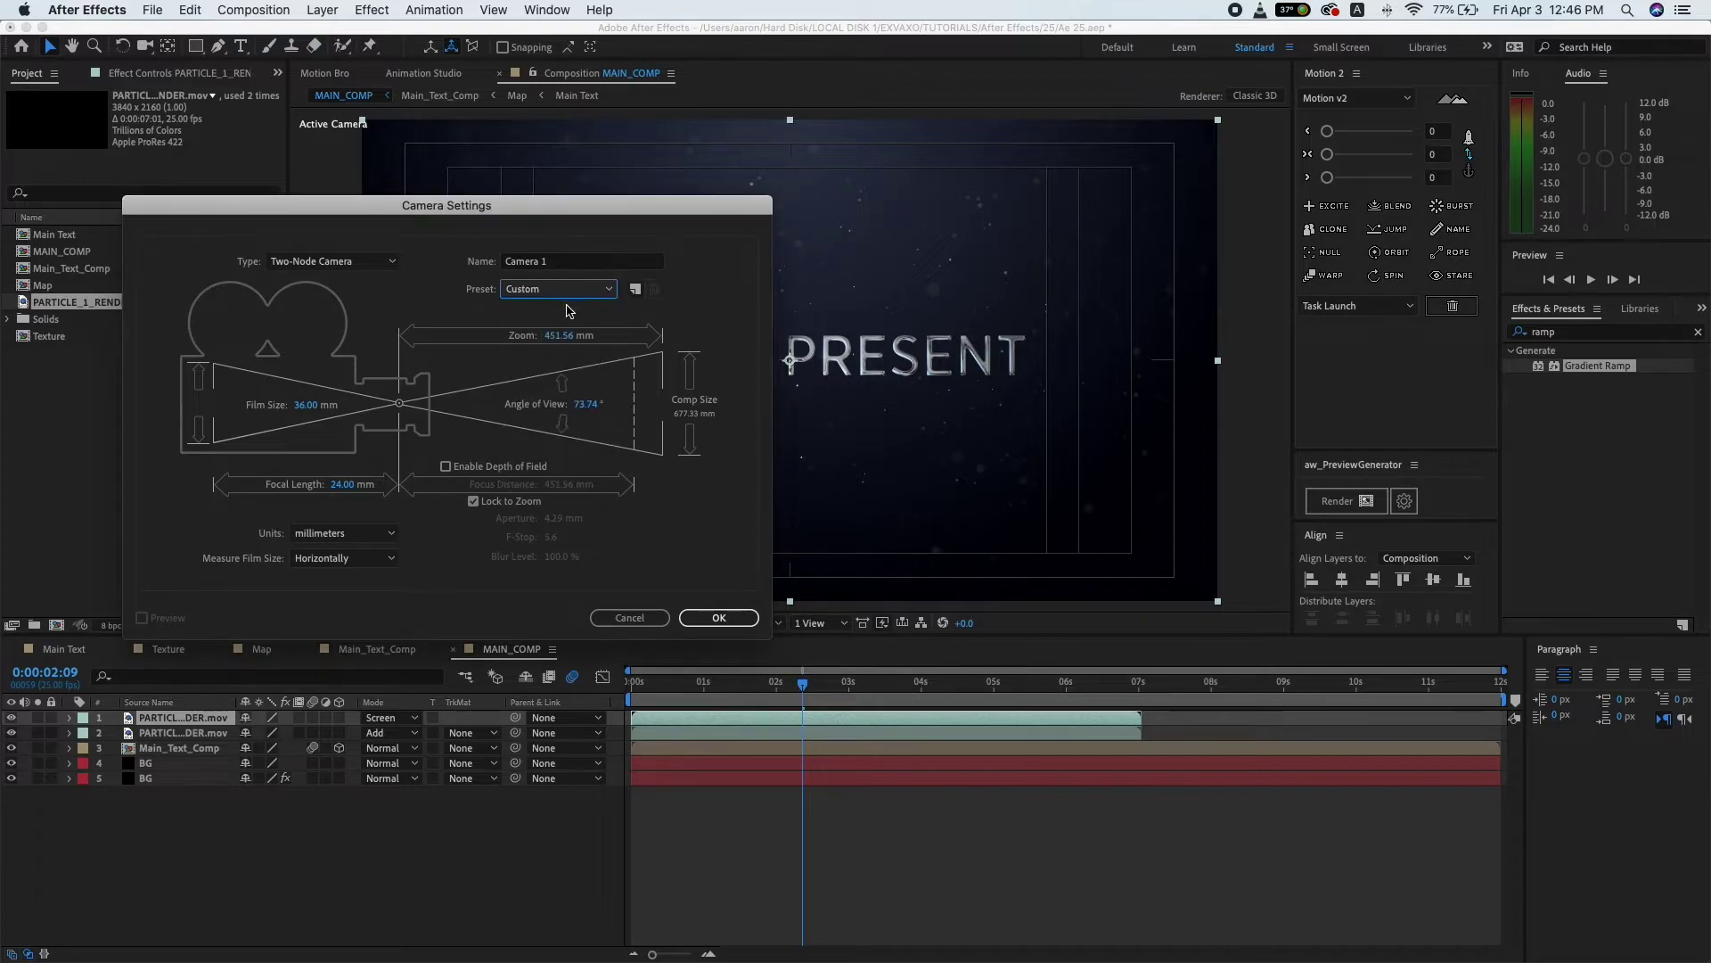
pyautogui.click(340, 487)
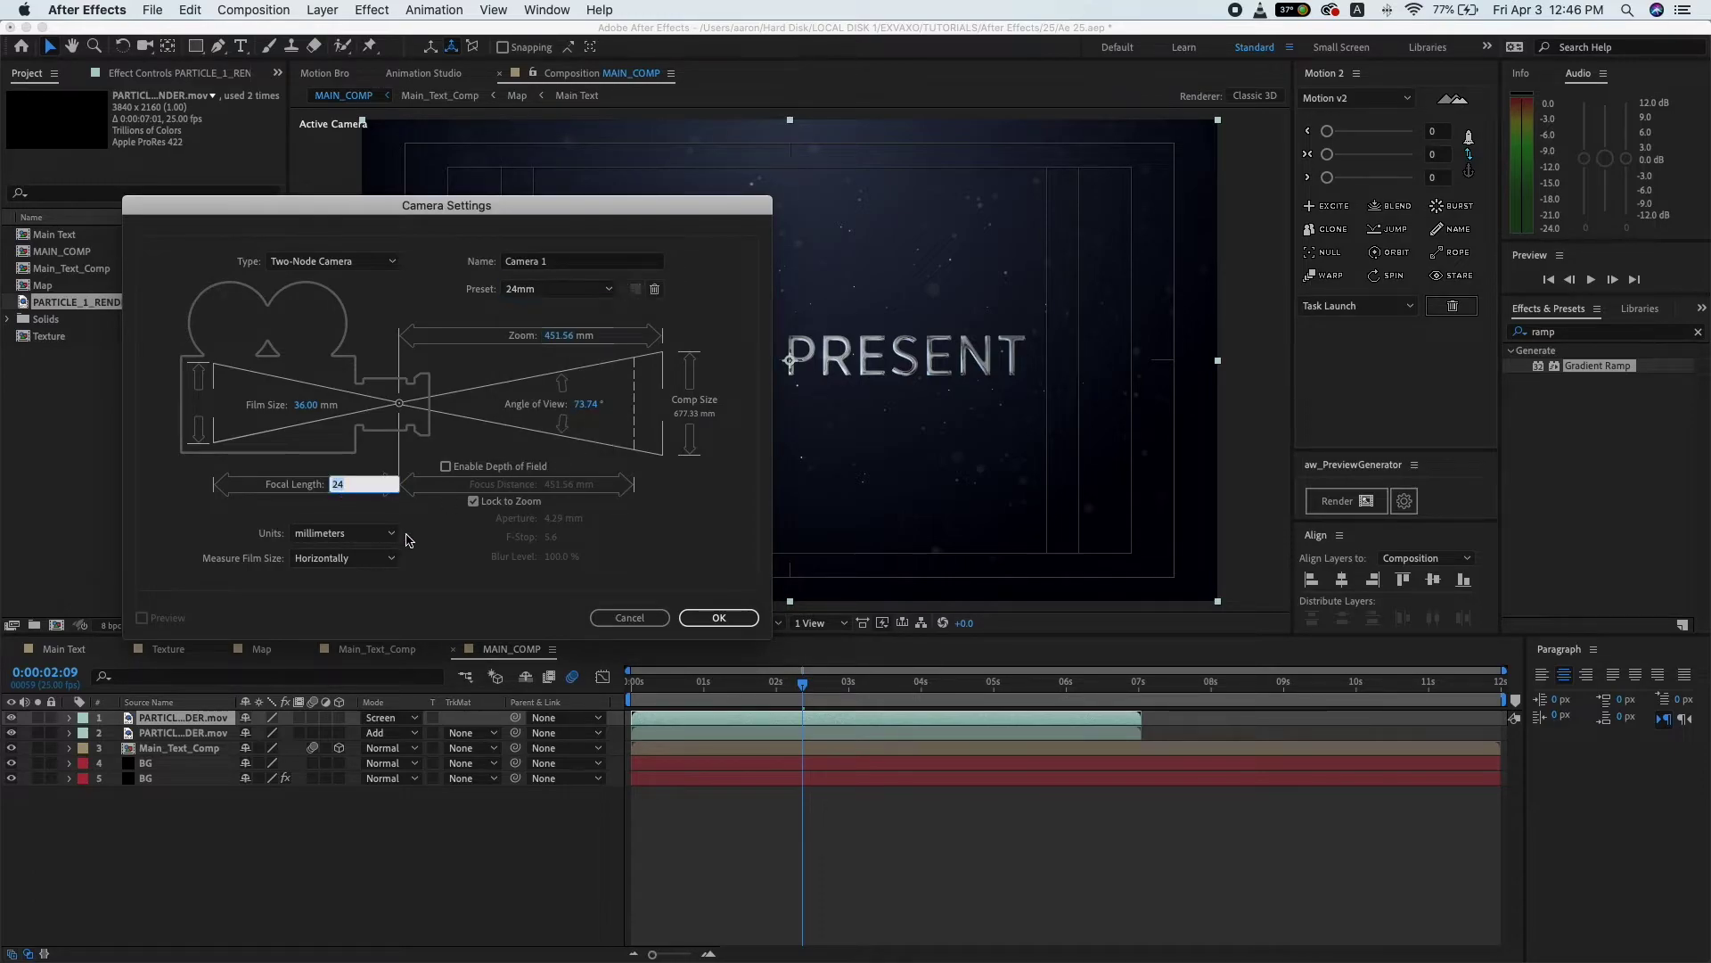
pyautogui.click(713, 616)
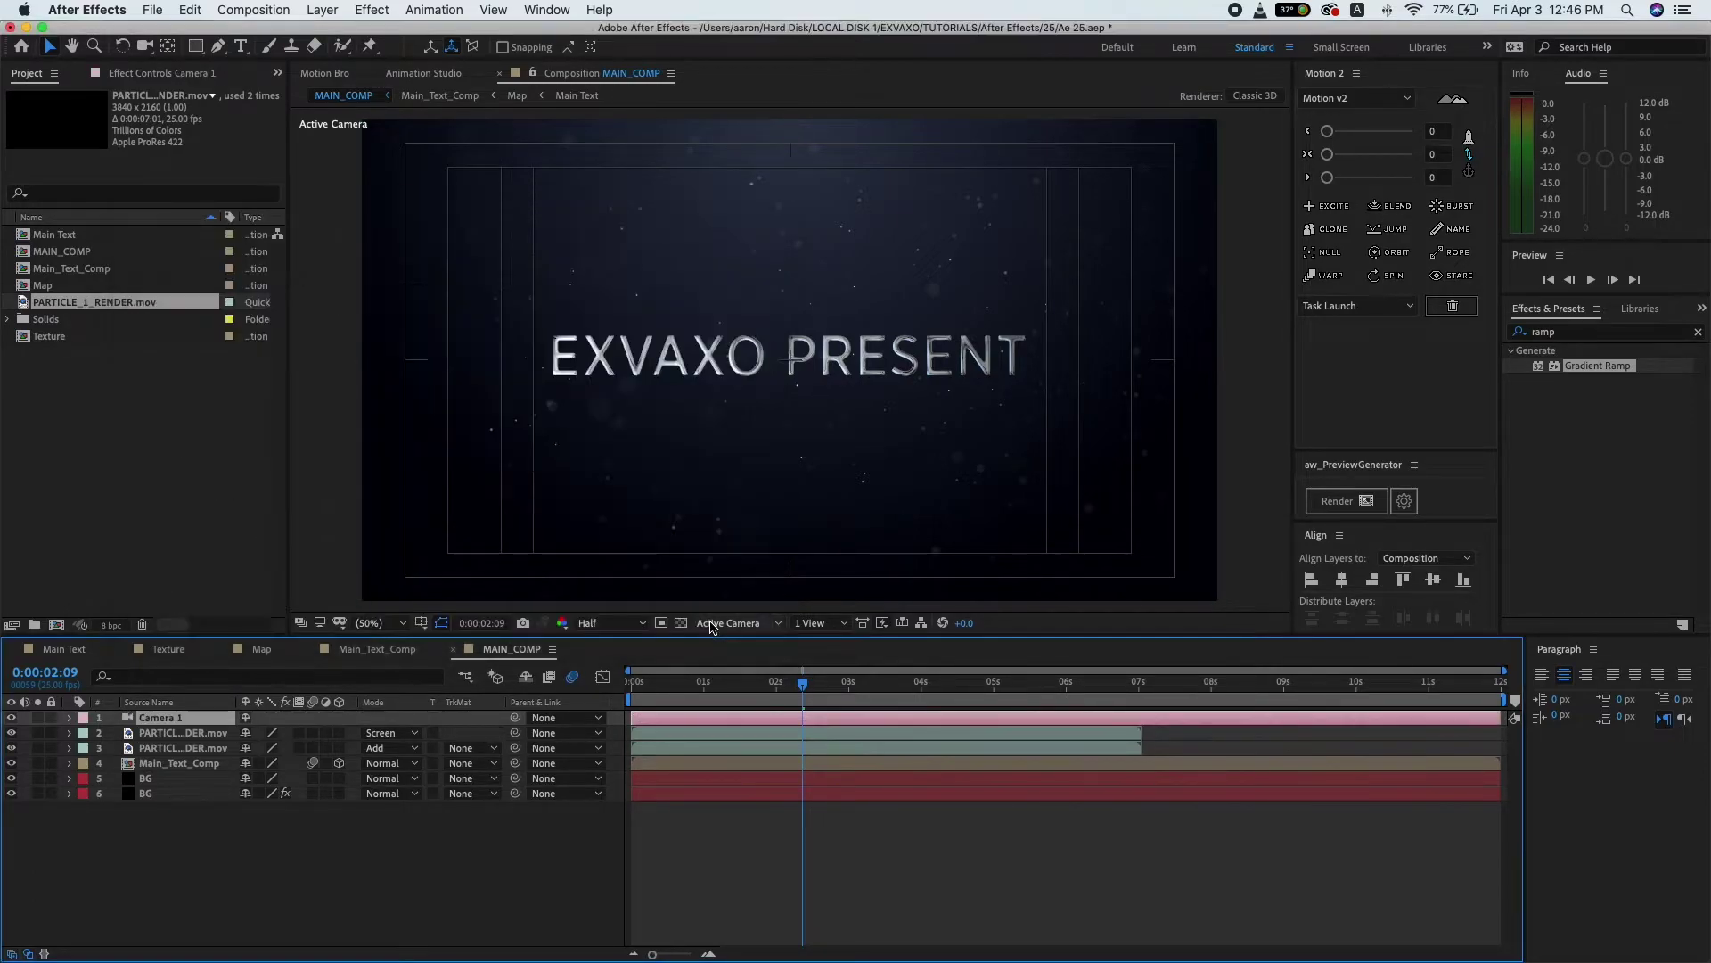
pyautogui.click(70, 719)
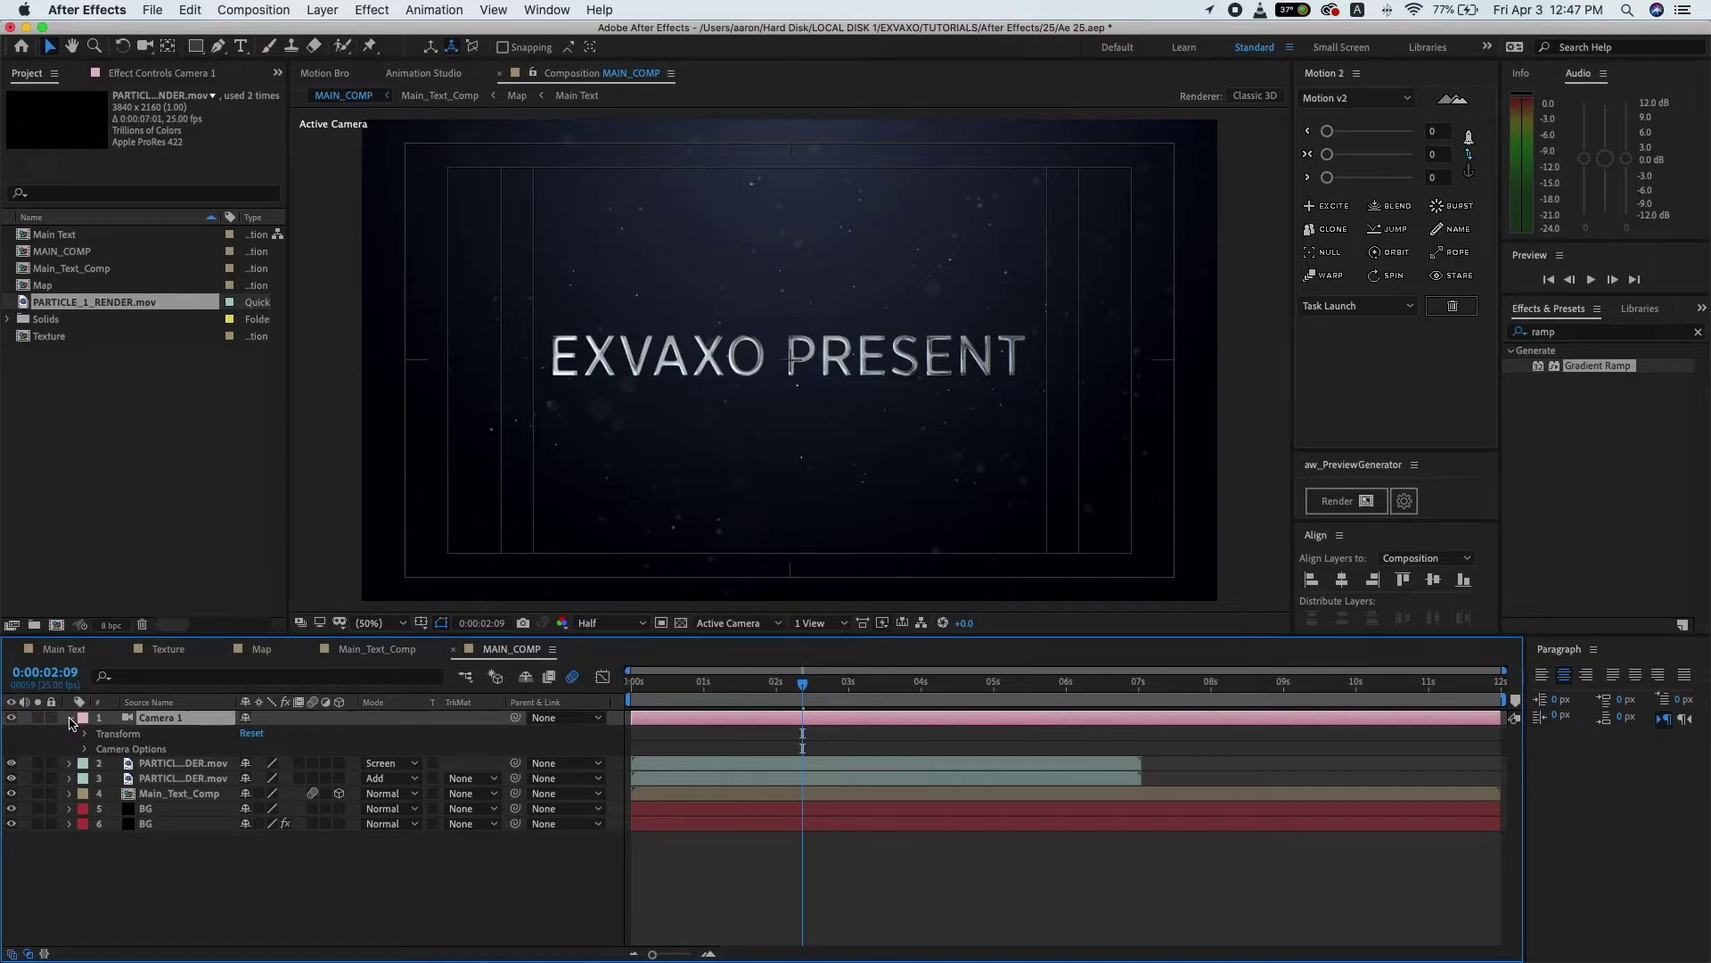
# - Add two null objects, Null 1 and Null 2, to MAIN_COMP
pyautogui.rightClick(284, 843)
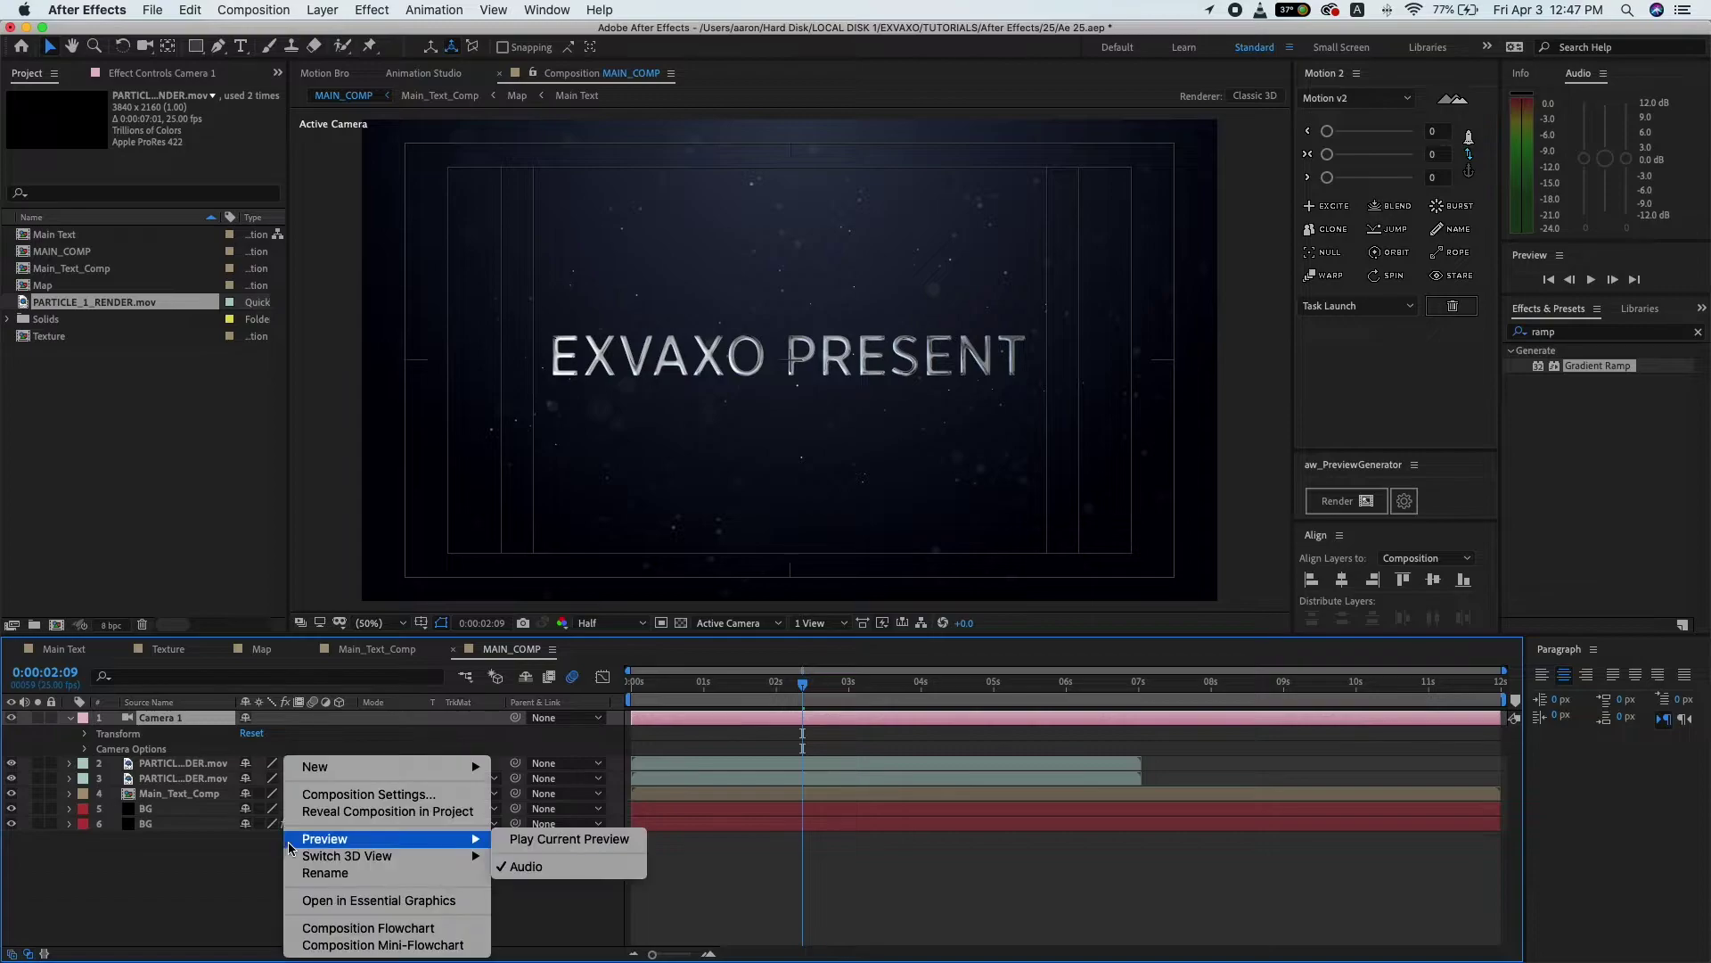
pyautogui.moveTo(393, 768)
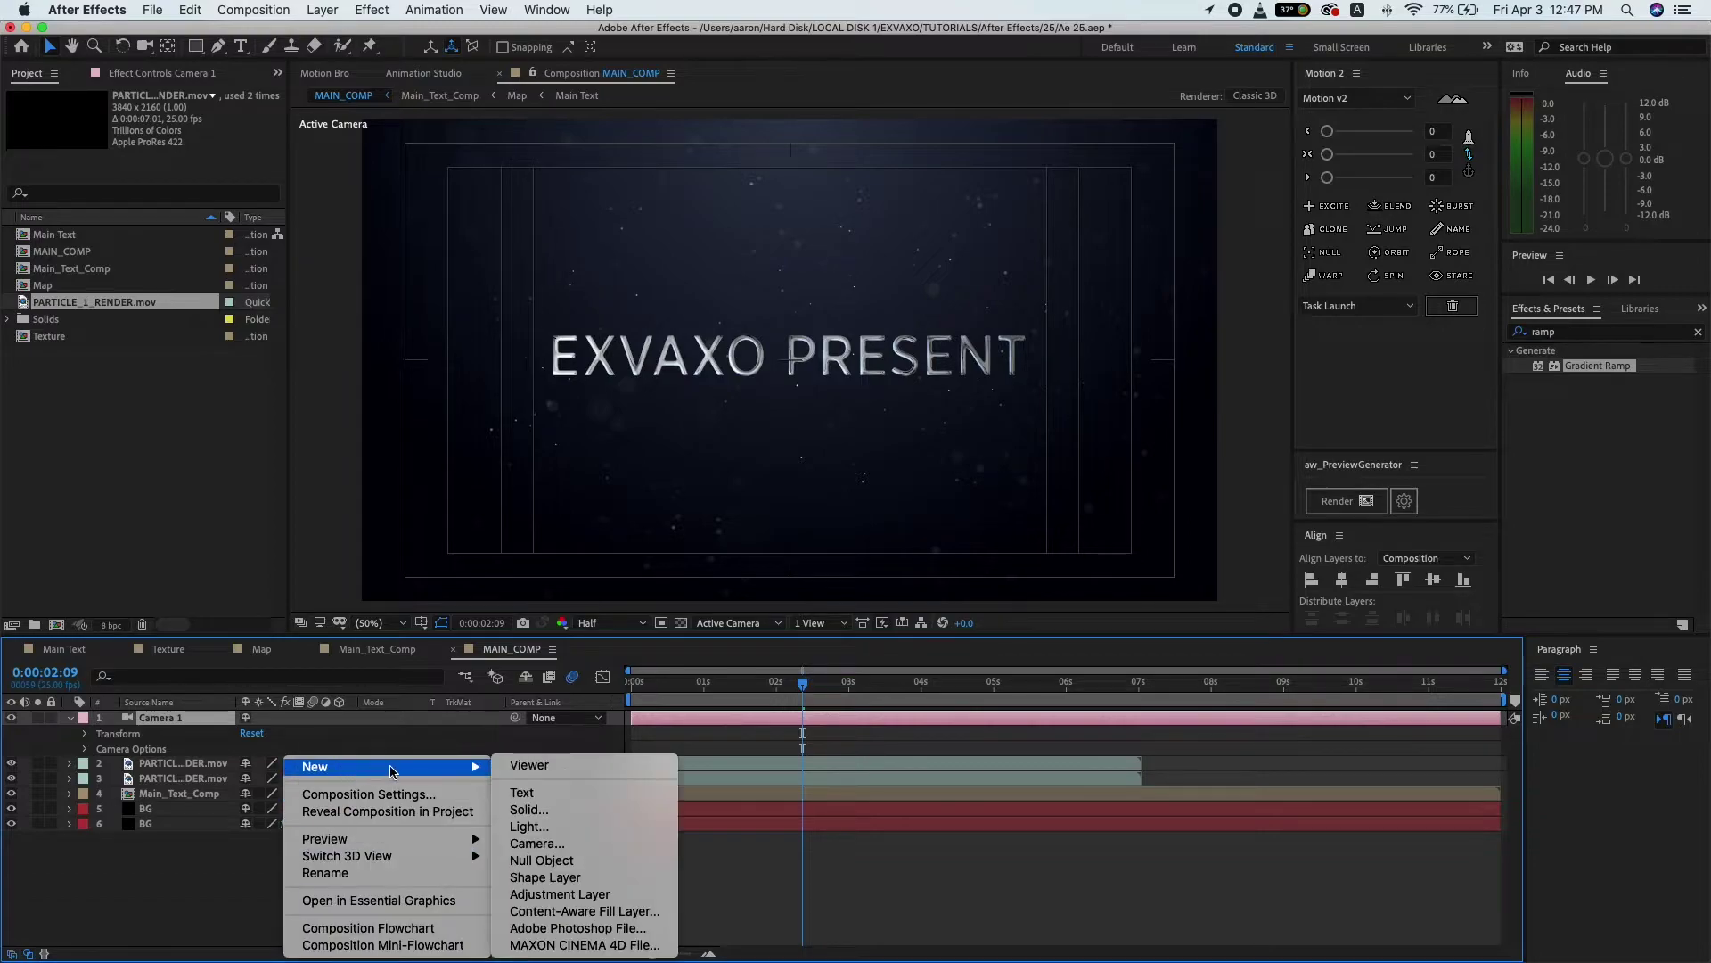
pyautogui.click(544, 861)
pyautogui.rightClick(294, 917)
pyautogui.moveTo(354, 769)
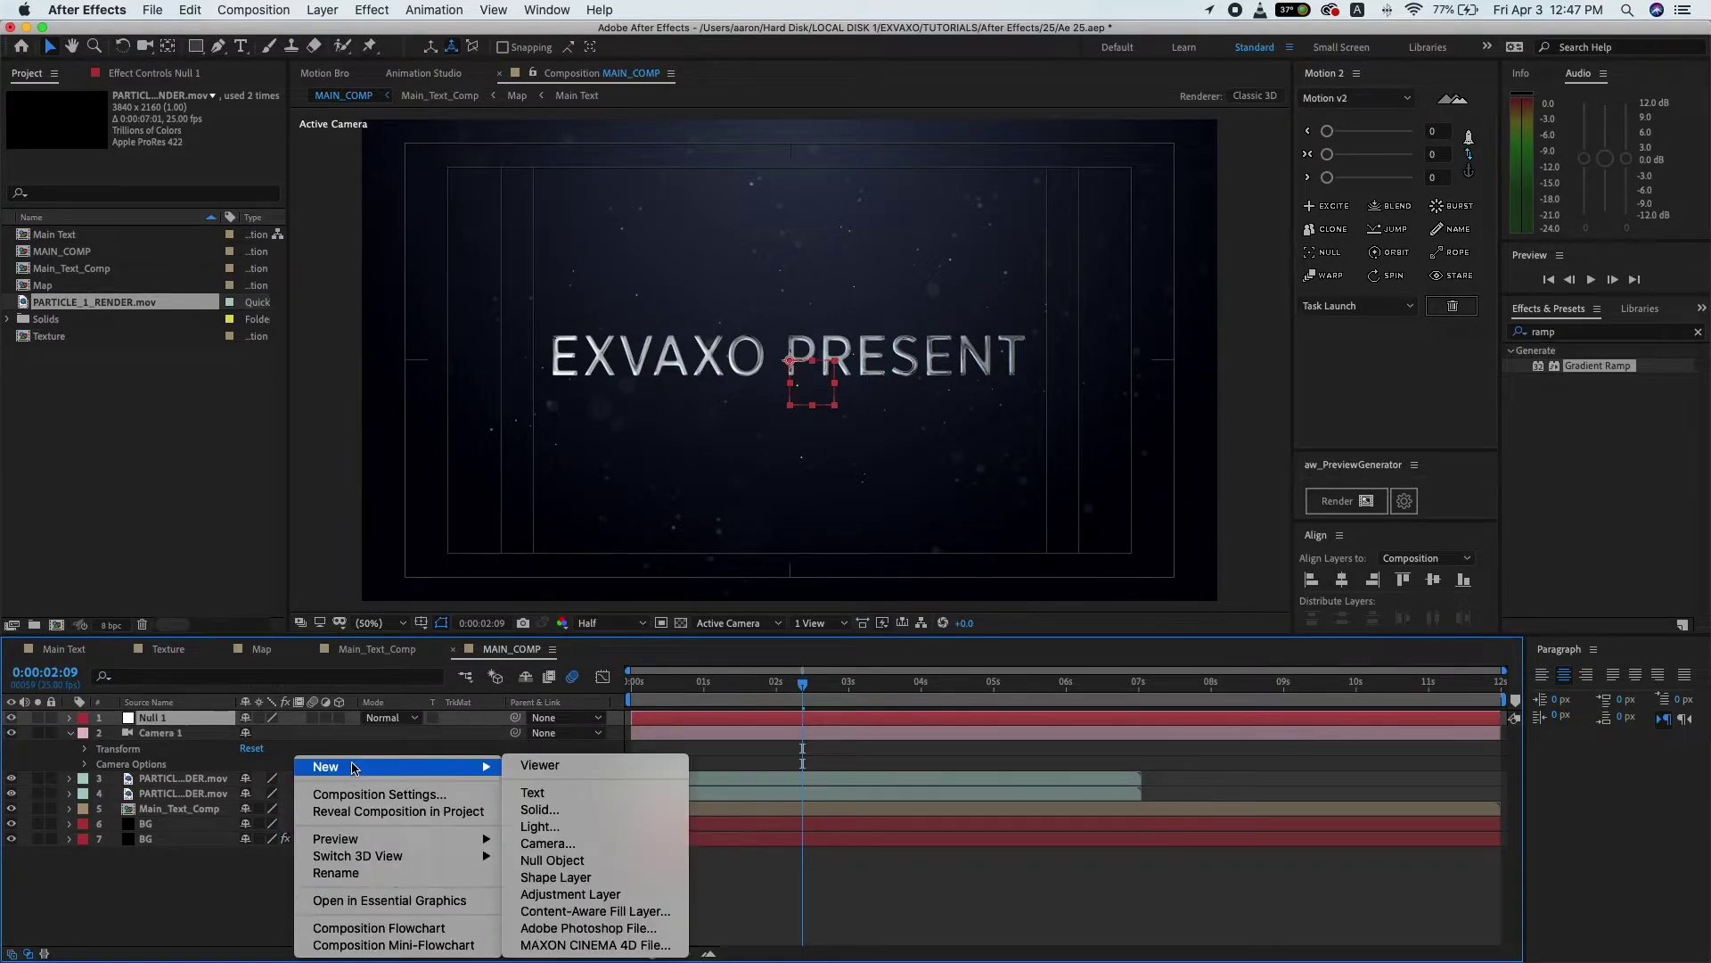
pyautogui.click(552, 861)
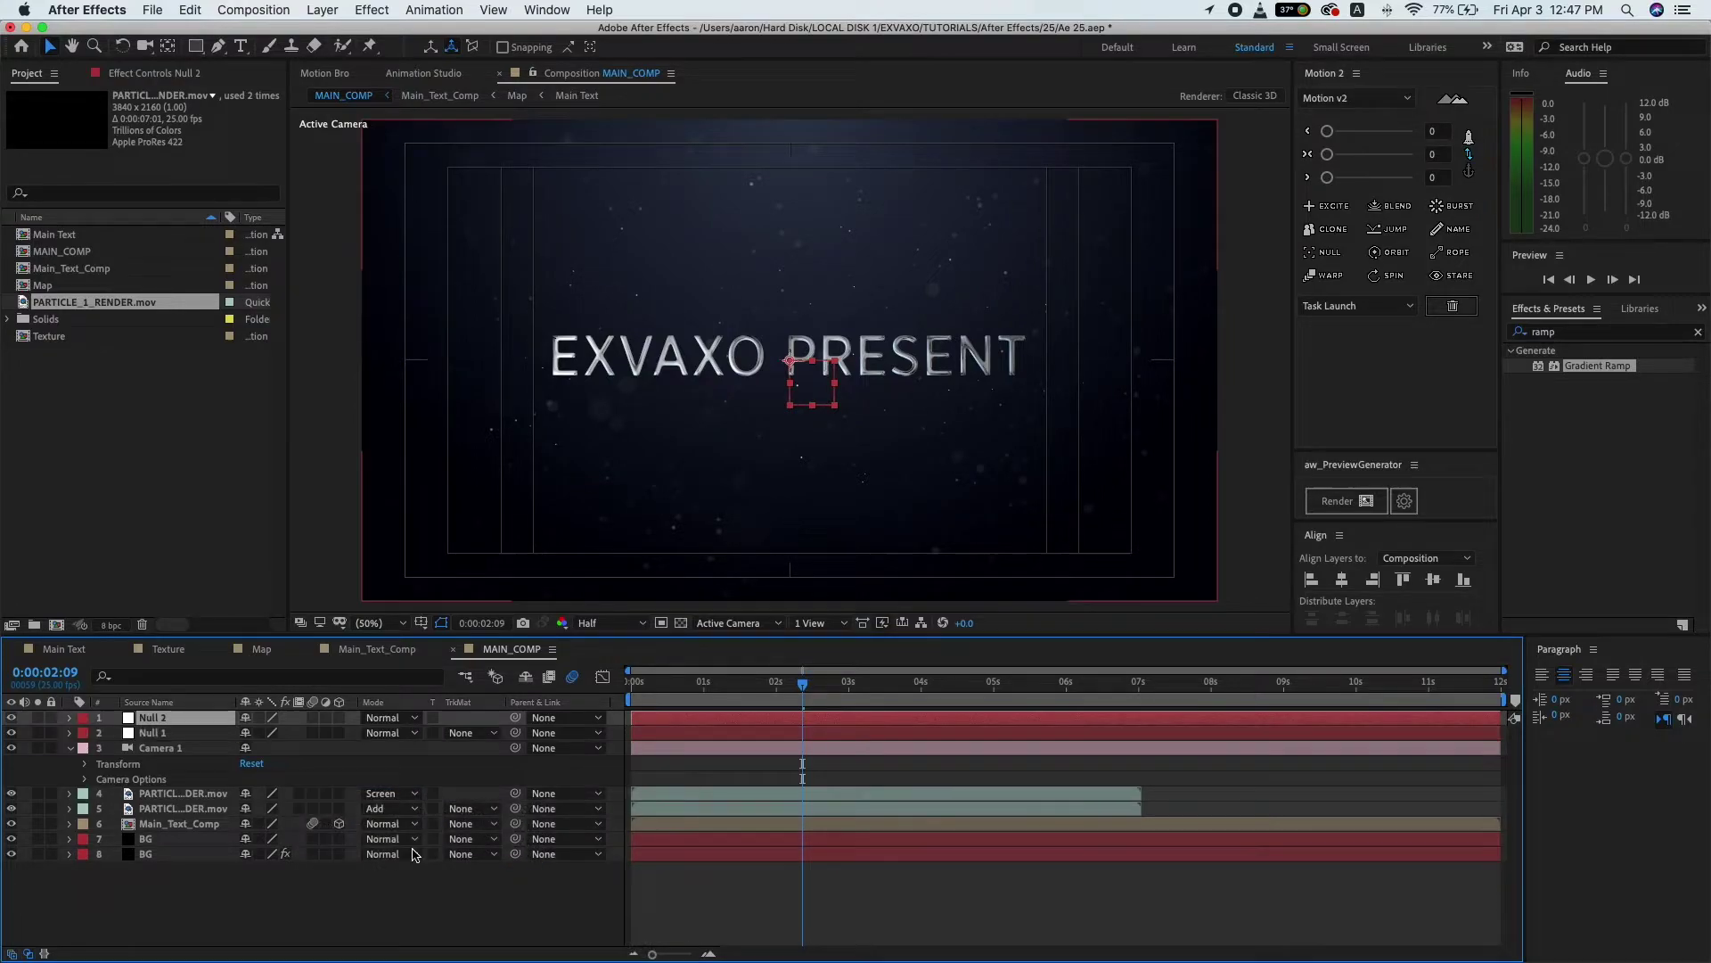
# - Parent Camera 1 to Null 1 and Null 1 to Null 2, then show Camera 1's Transform
pyautogui.click(204, 751)
pyautogui.moveTo(516, 748); pyautogui.dragTo(276, 734)
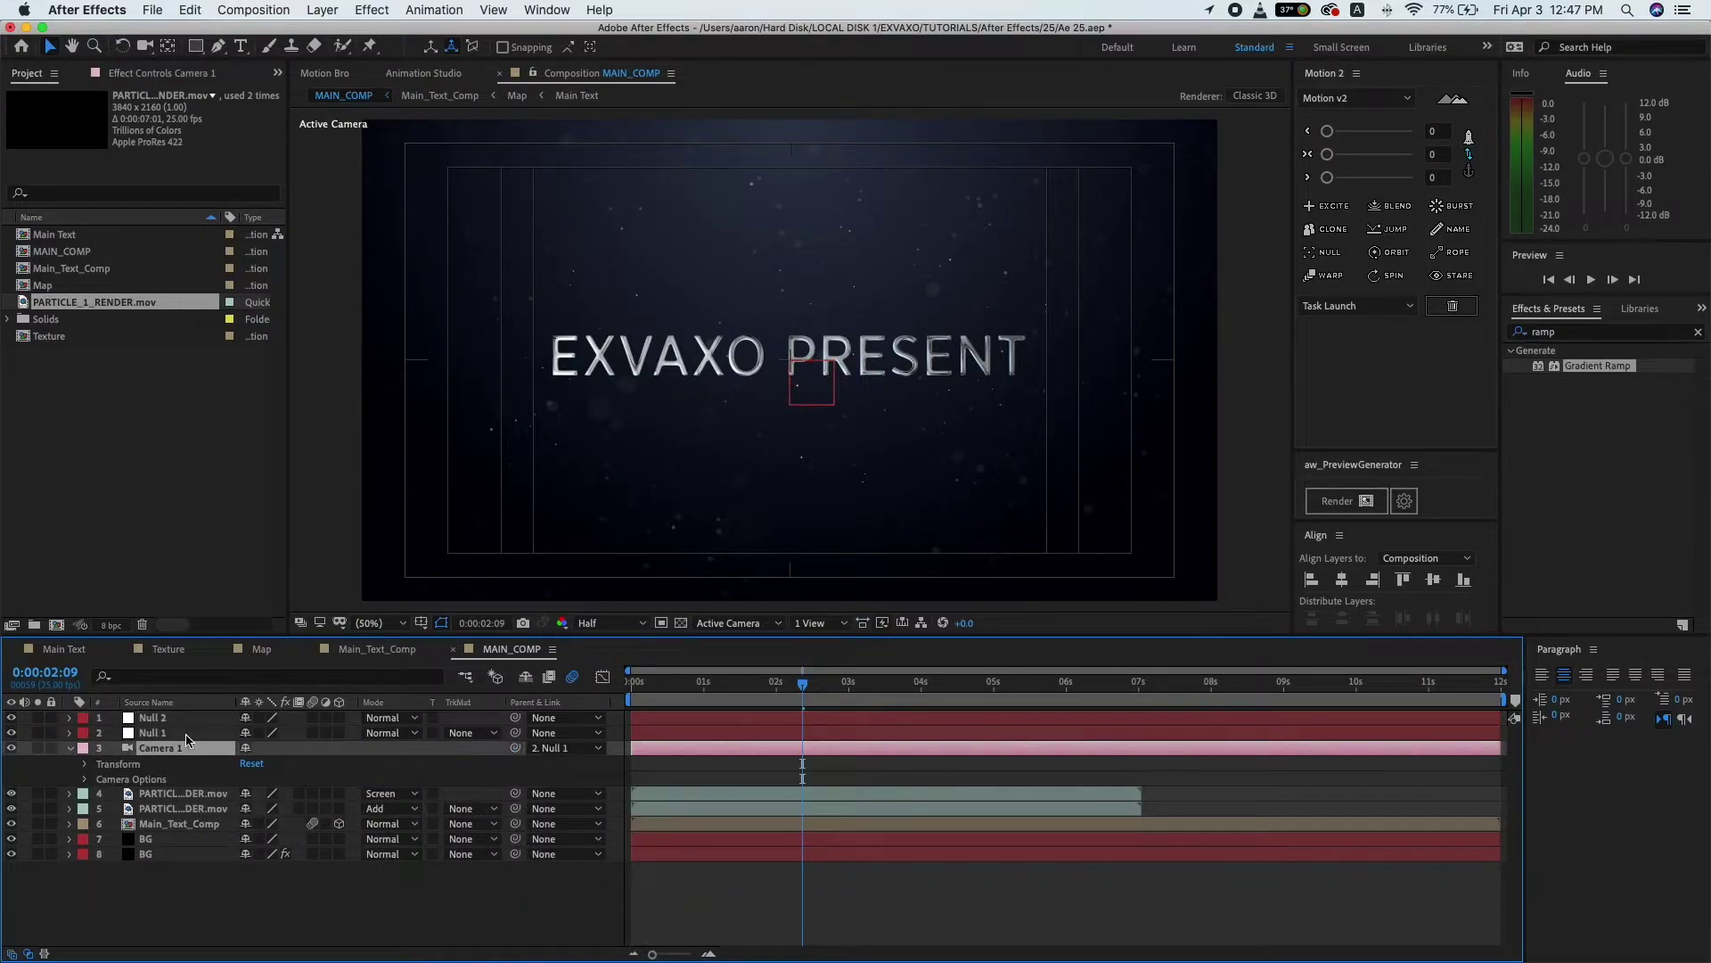
pyautogui.moveTo(516, 733); pyautogui.dragTo(179, 720)
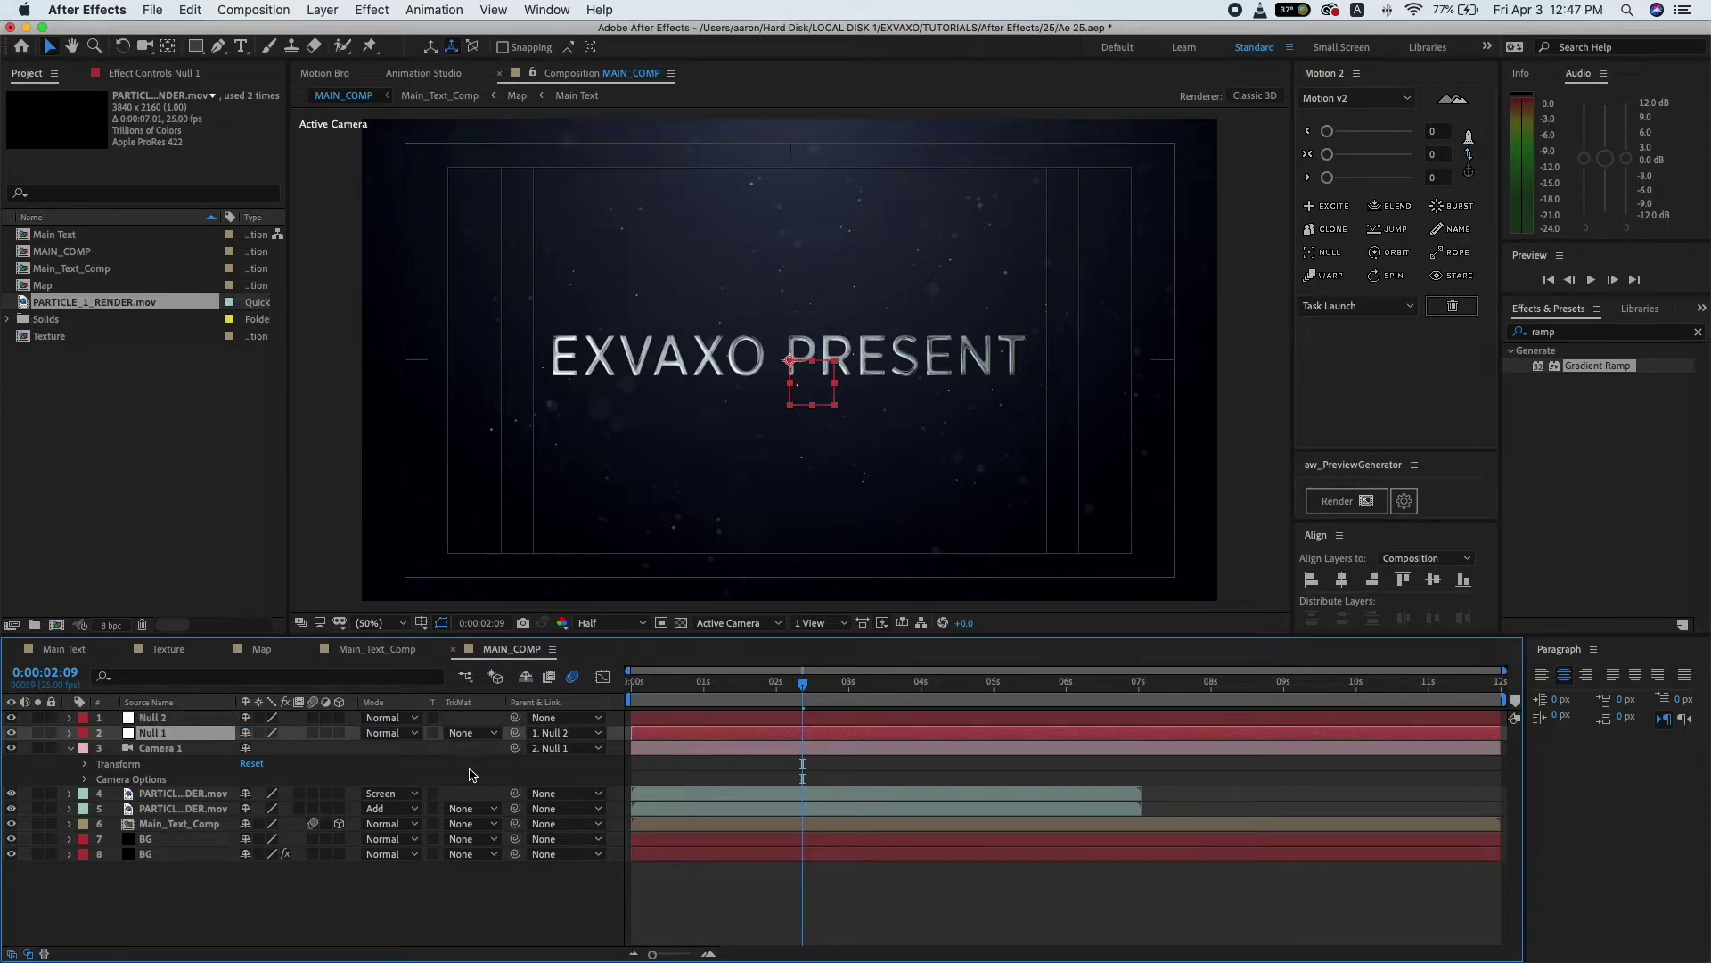
pyautogui.click(408, 899)
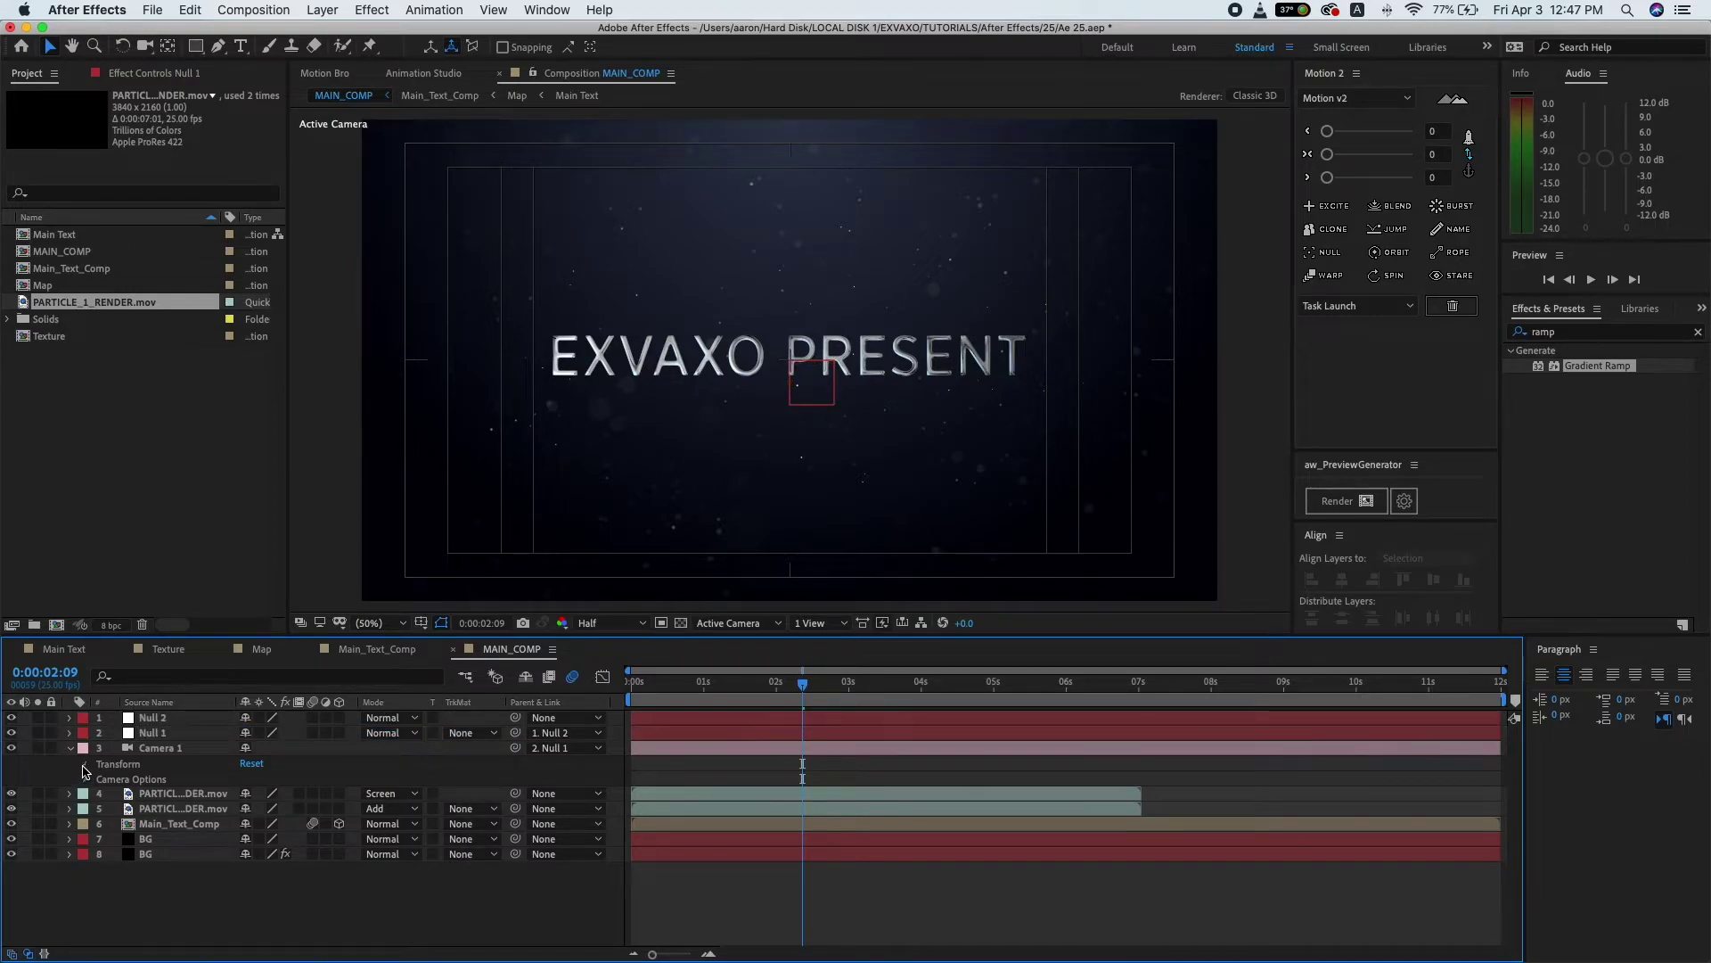
pyautogui.click(84, 764)
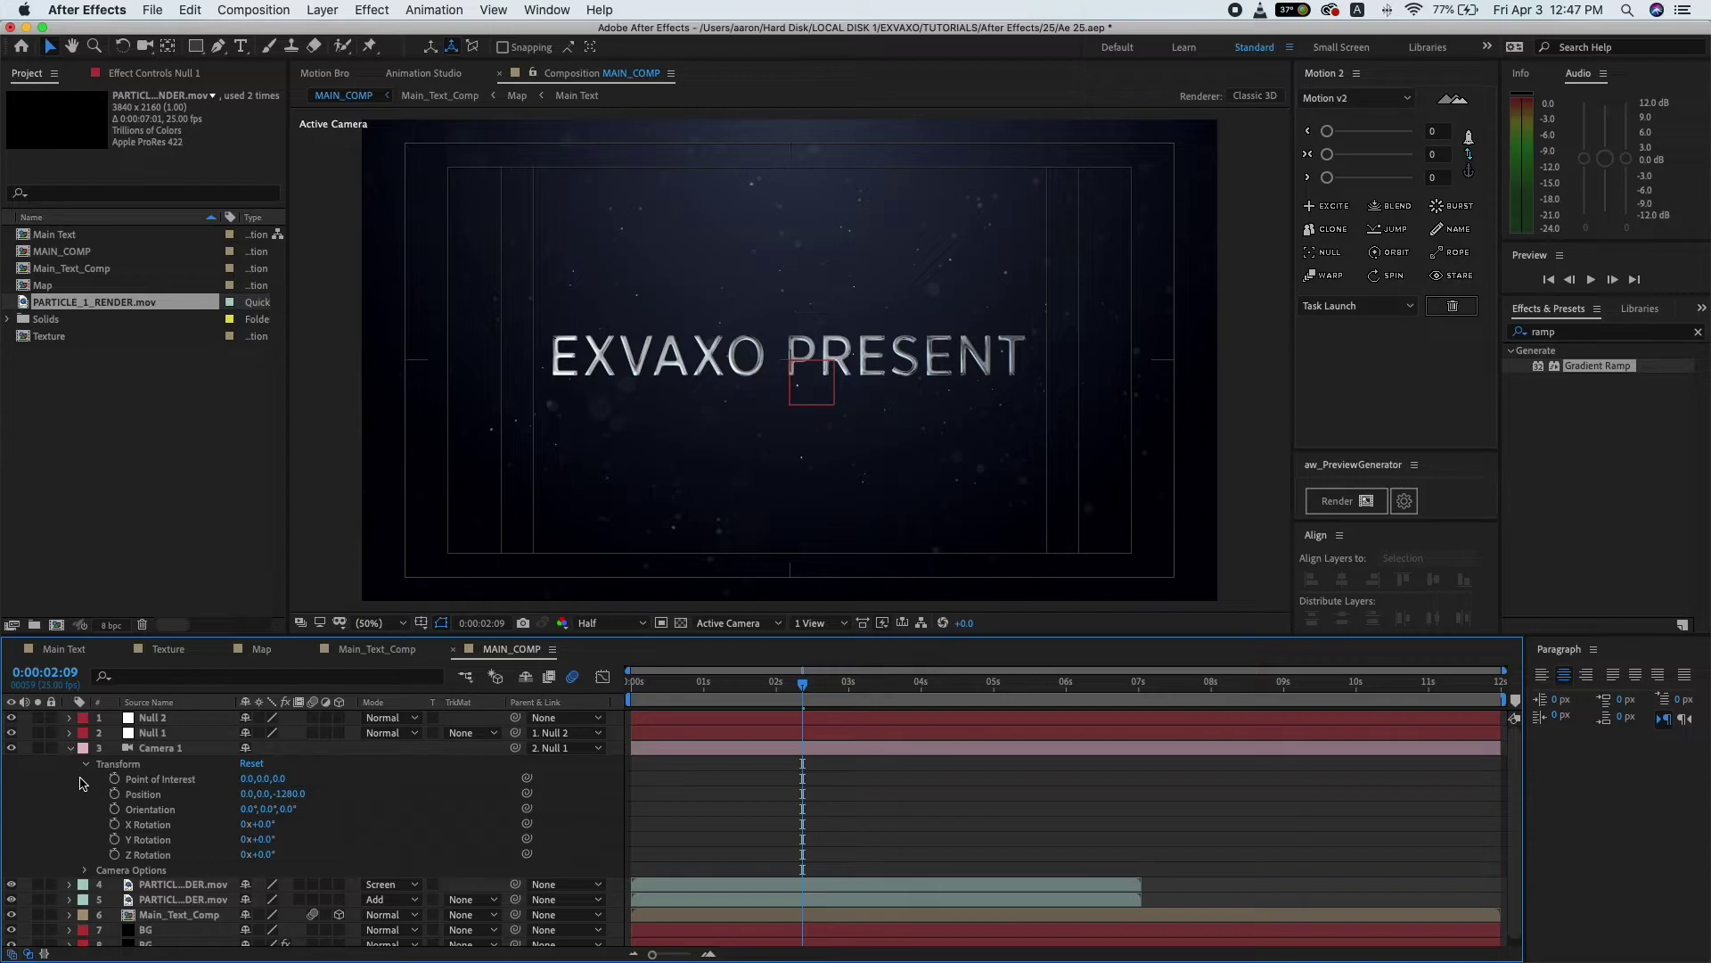
# - Turn on the 3D Layer switch for Null 1 and Null 2
pyautogui.click(165, 749)
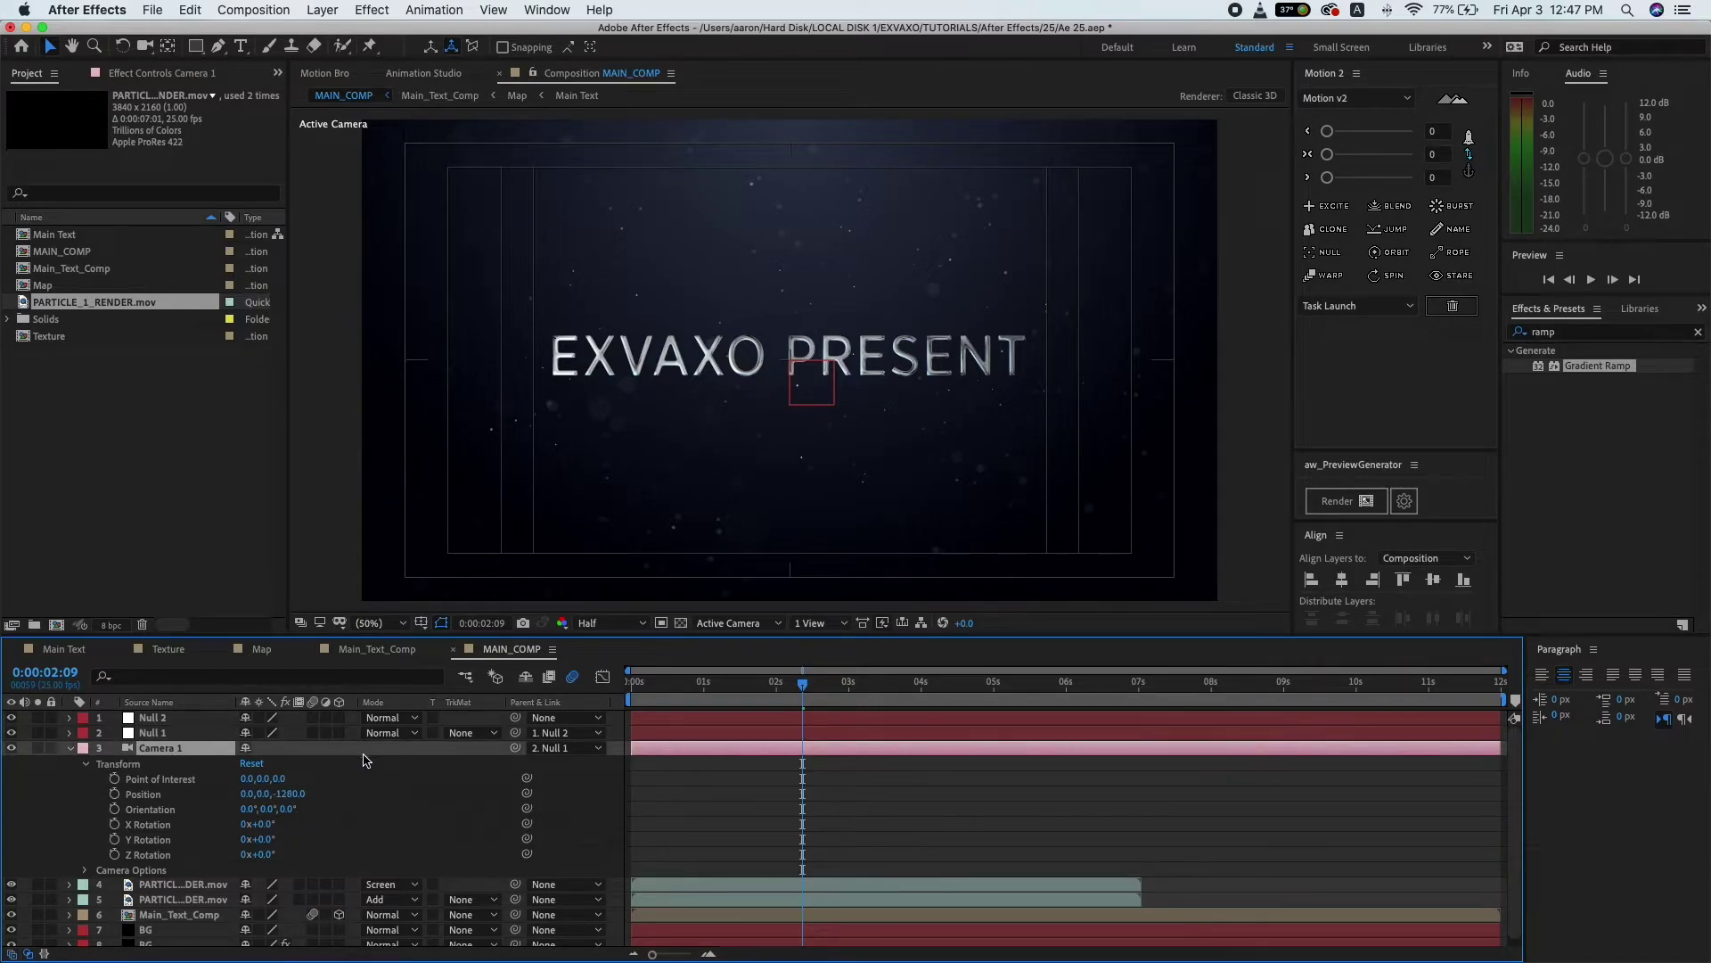
pyautogui.click(339, 717)
pyautogui.click(339, 733)
# - Add an expression to Camera 1's Focus Distance under Camera Options
pyautogui.click(85, 870)
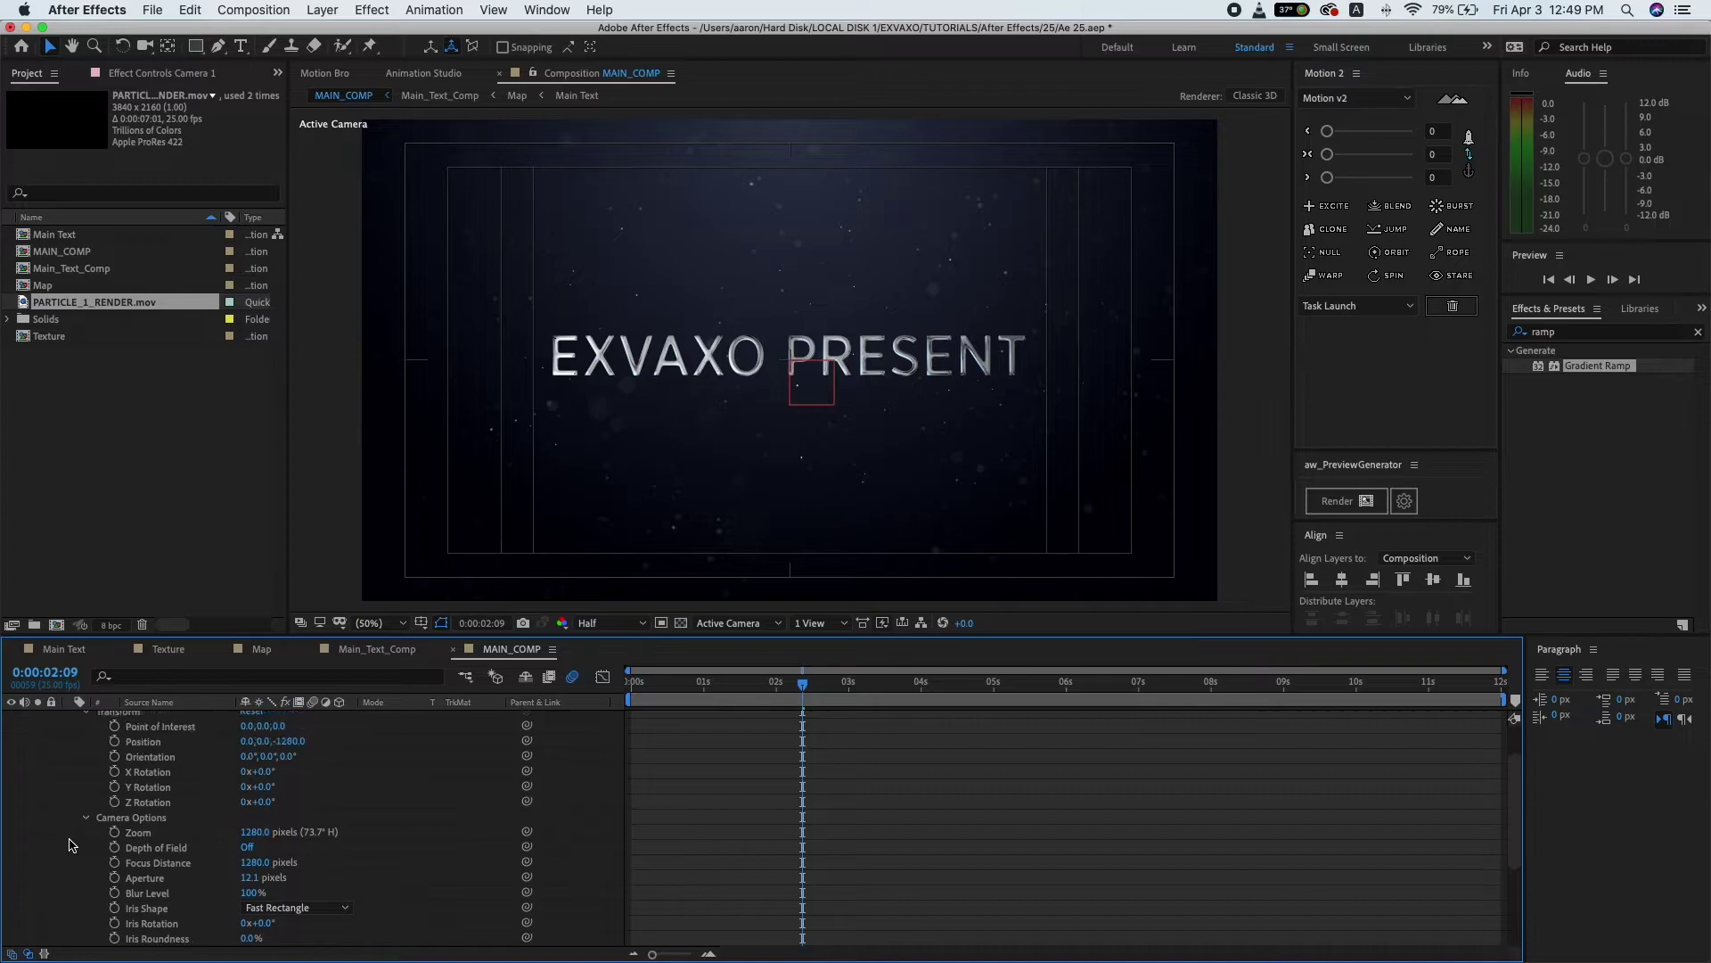
pyautogui.scroll(3, 71, 845)
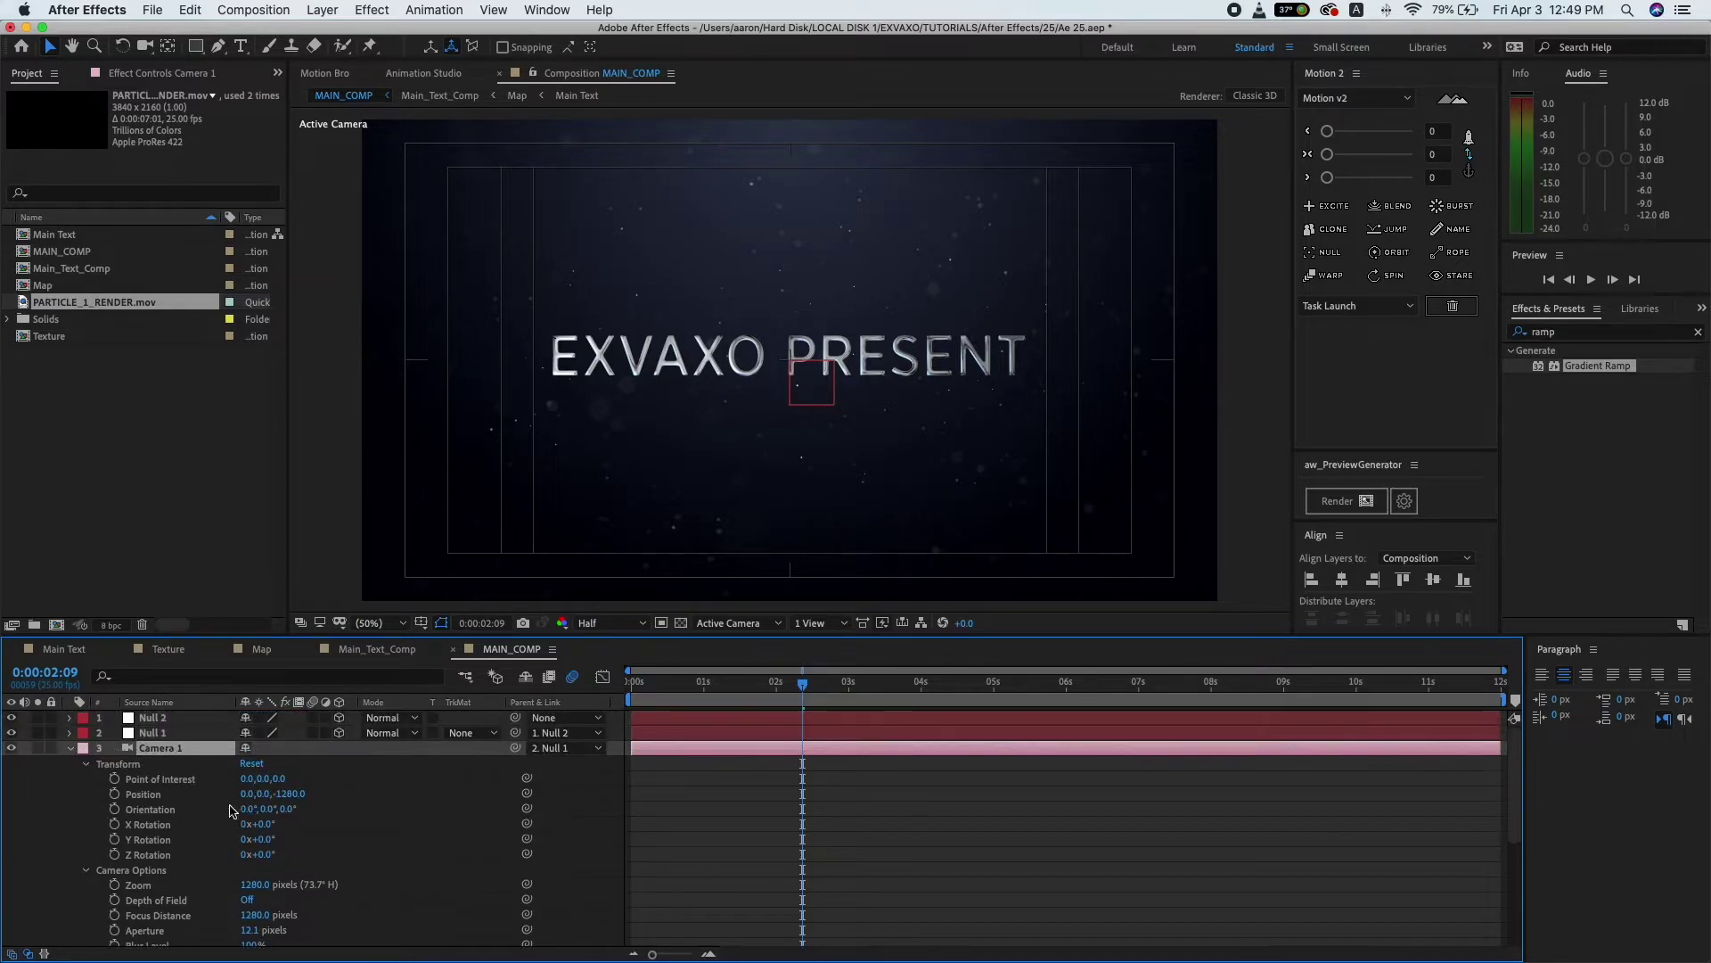
pyautogui.scroll(-5, 174, 824)
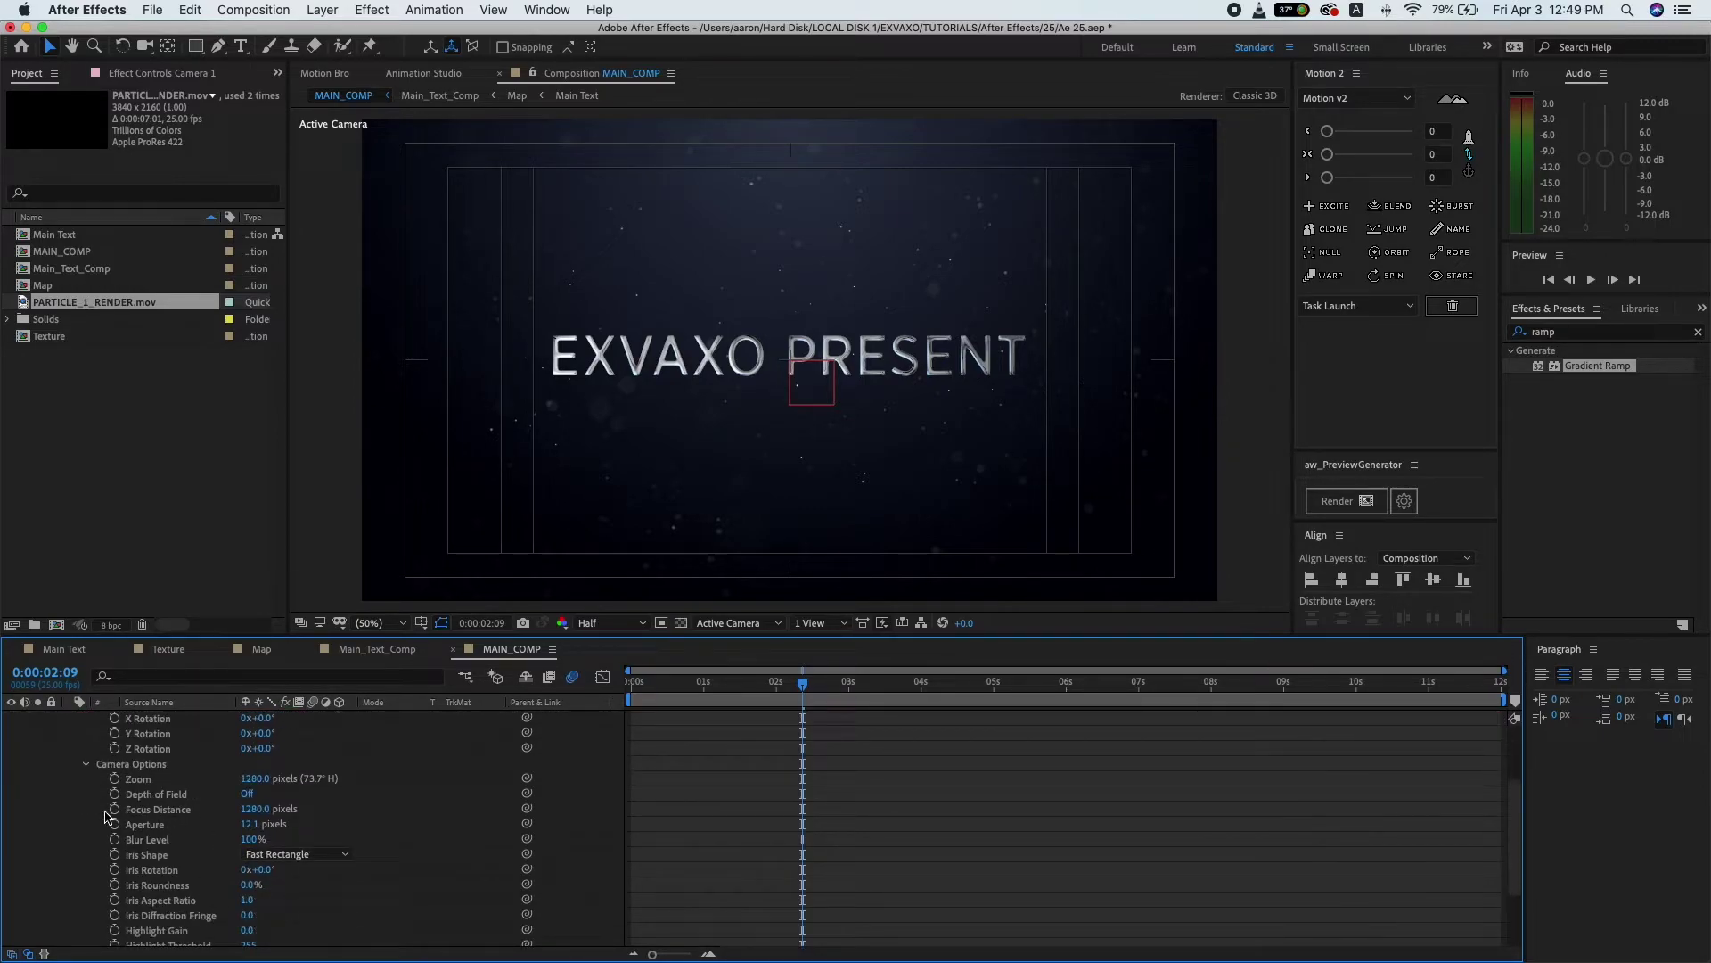
pyautogui.scroll(3, 119, 833)
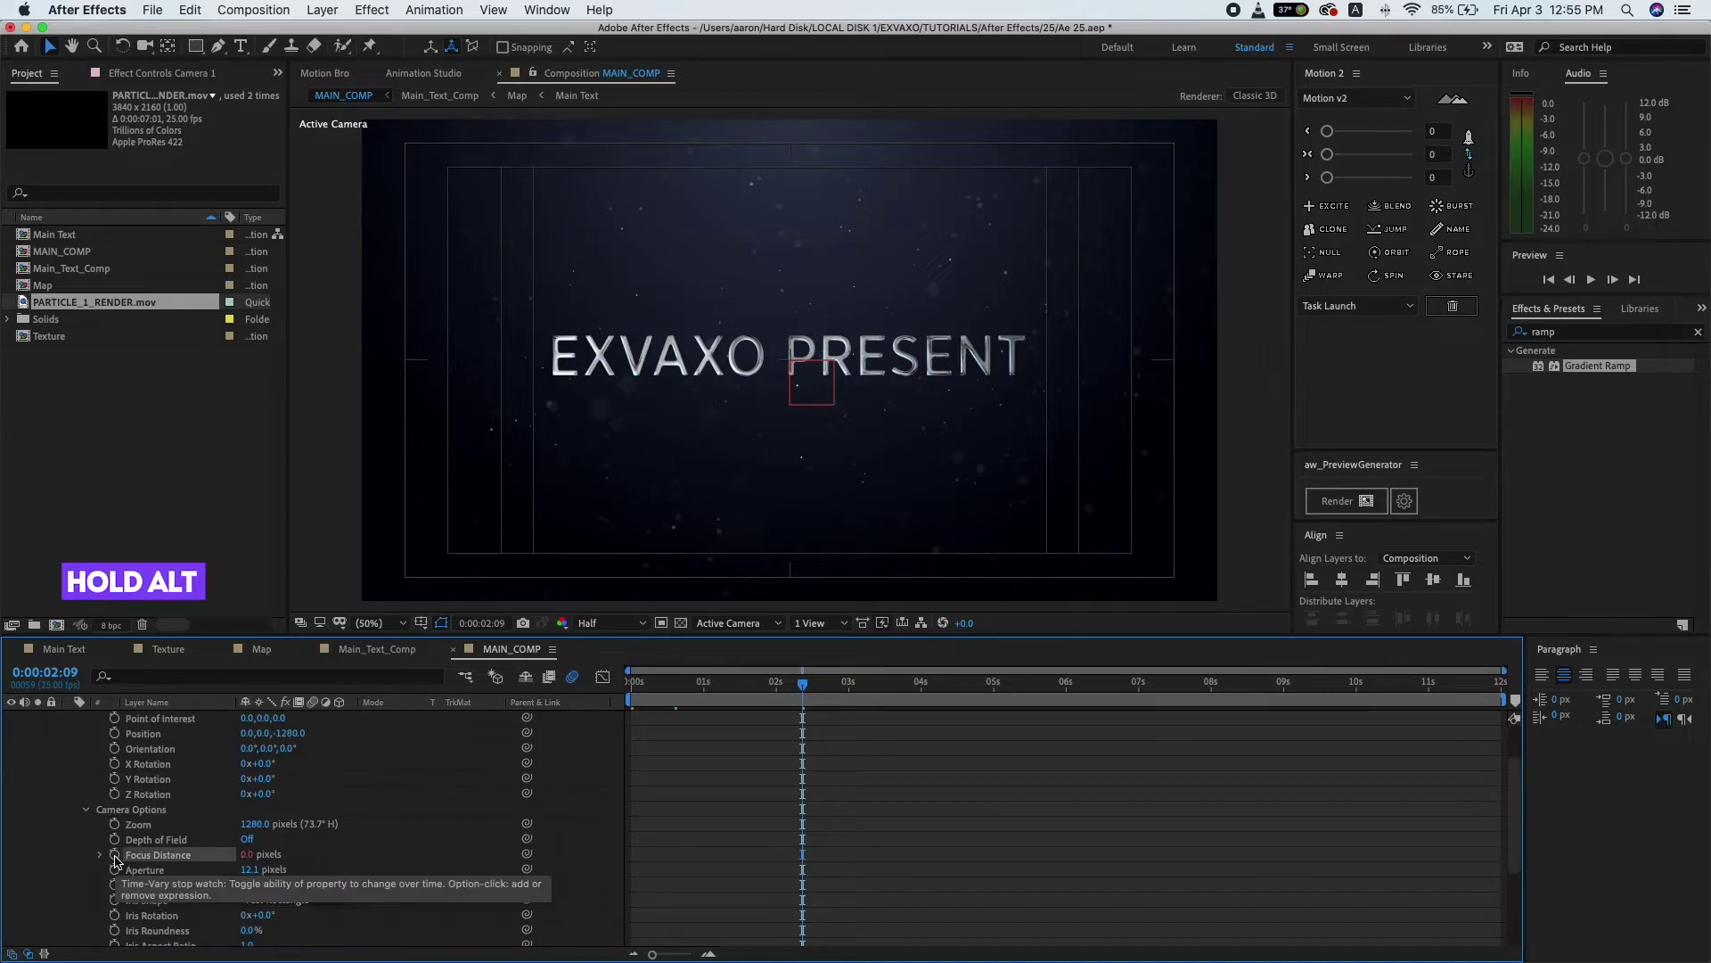
pyautogui.keyDown('alt'); pyautogui.click(114, 855); pyautogui.keyUp('alt')
# - Select the script's first 'Text name here' placeholder and copy the layer name Main_Text_Comp
pyautogui.press('super+Tab')
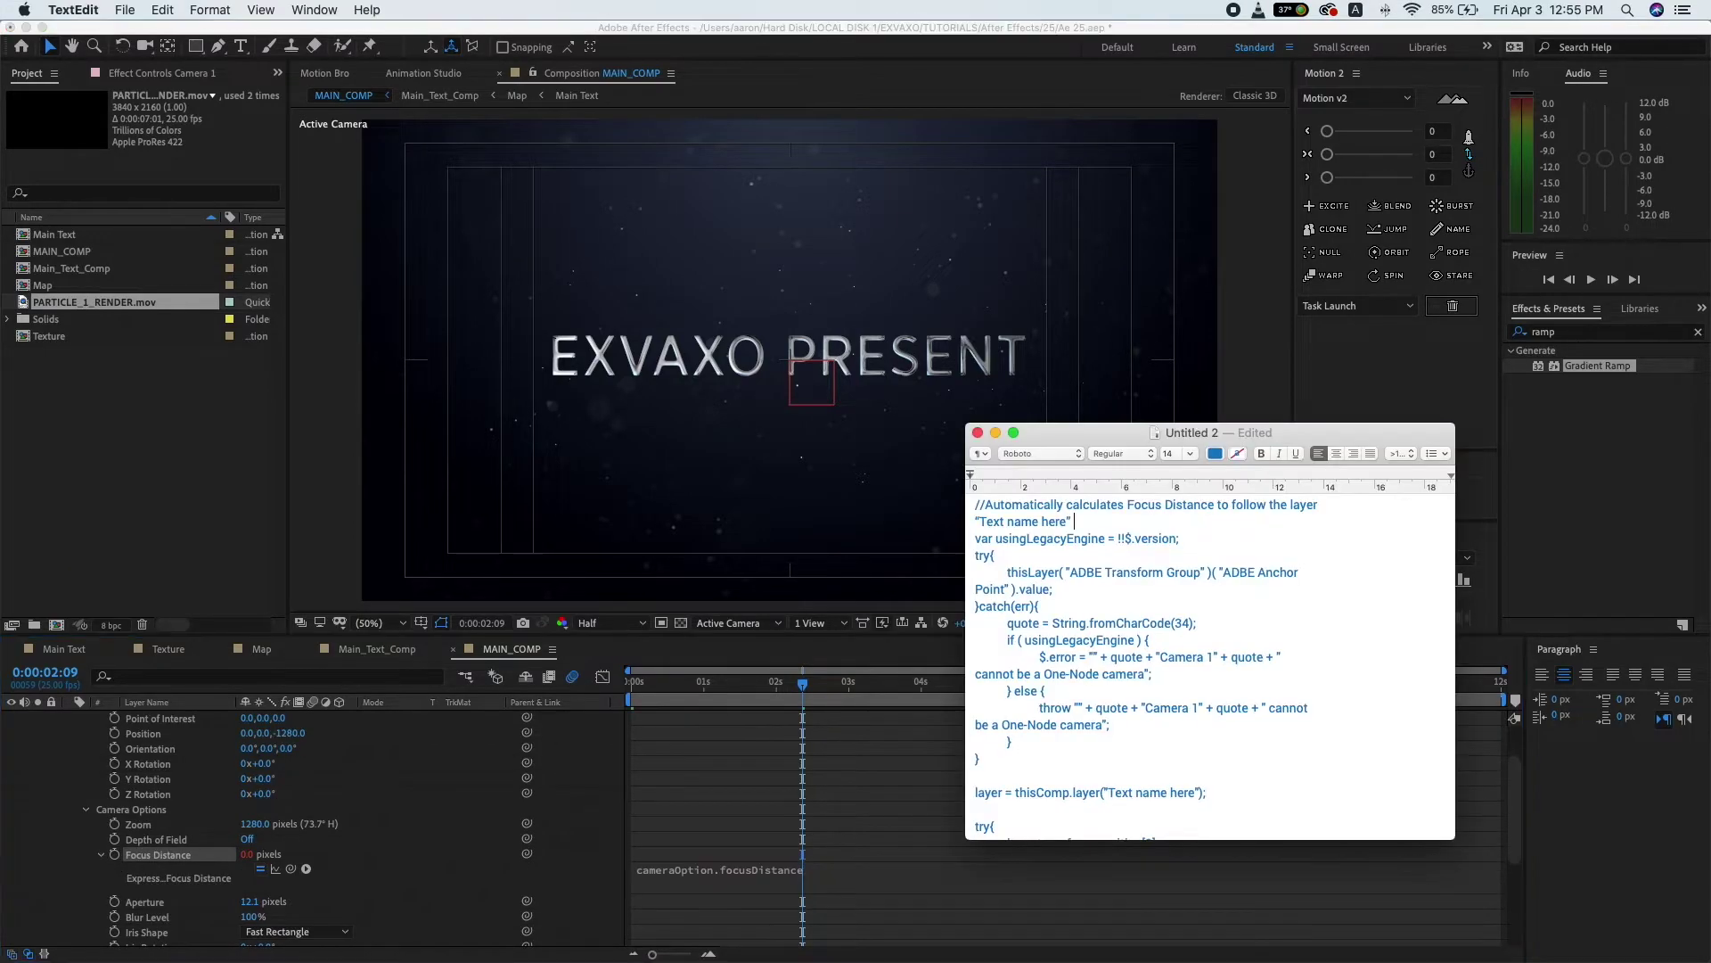
pyautogui.moveTo(1067, 522); pyautogui.dragTo(982, 521)
pyautogui.scroll(-5, 294, 865)
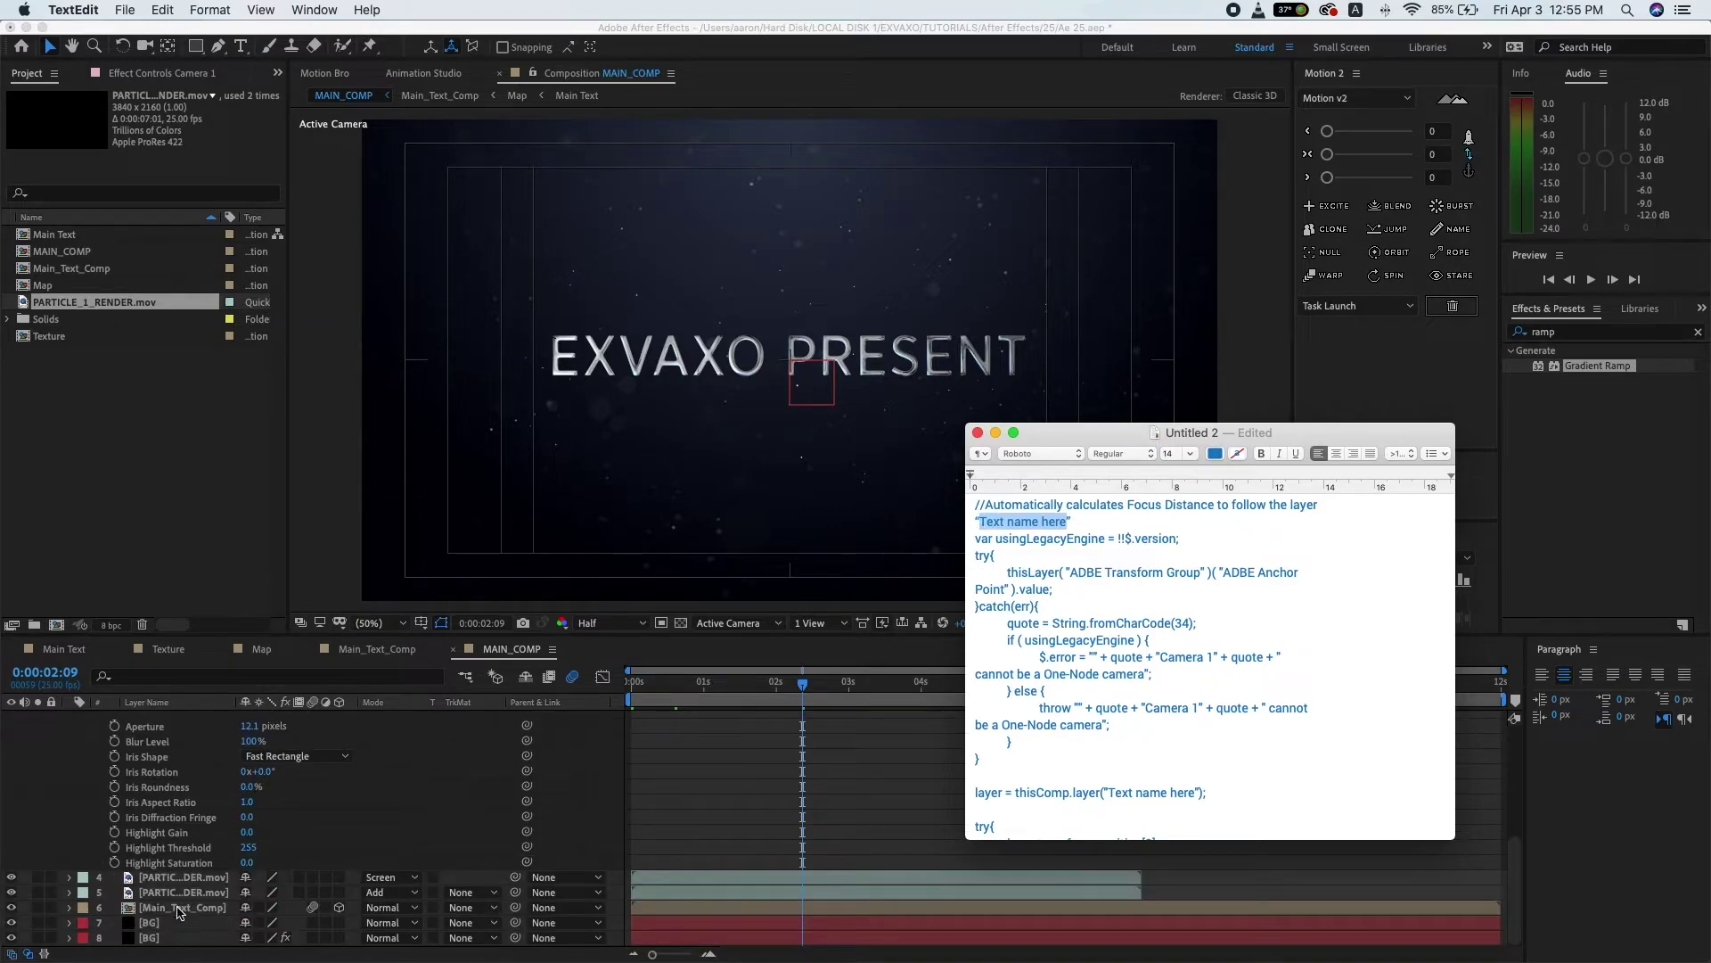
pyautogui.press('super+Tab')
pyautogui.click(182, 908)
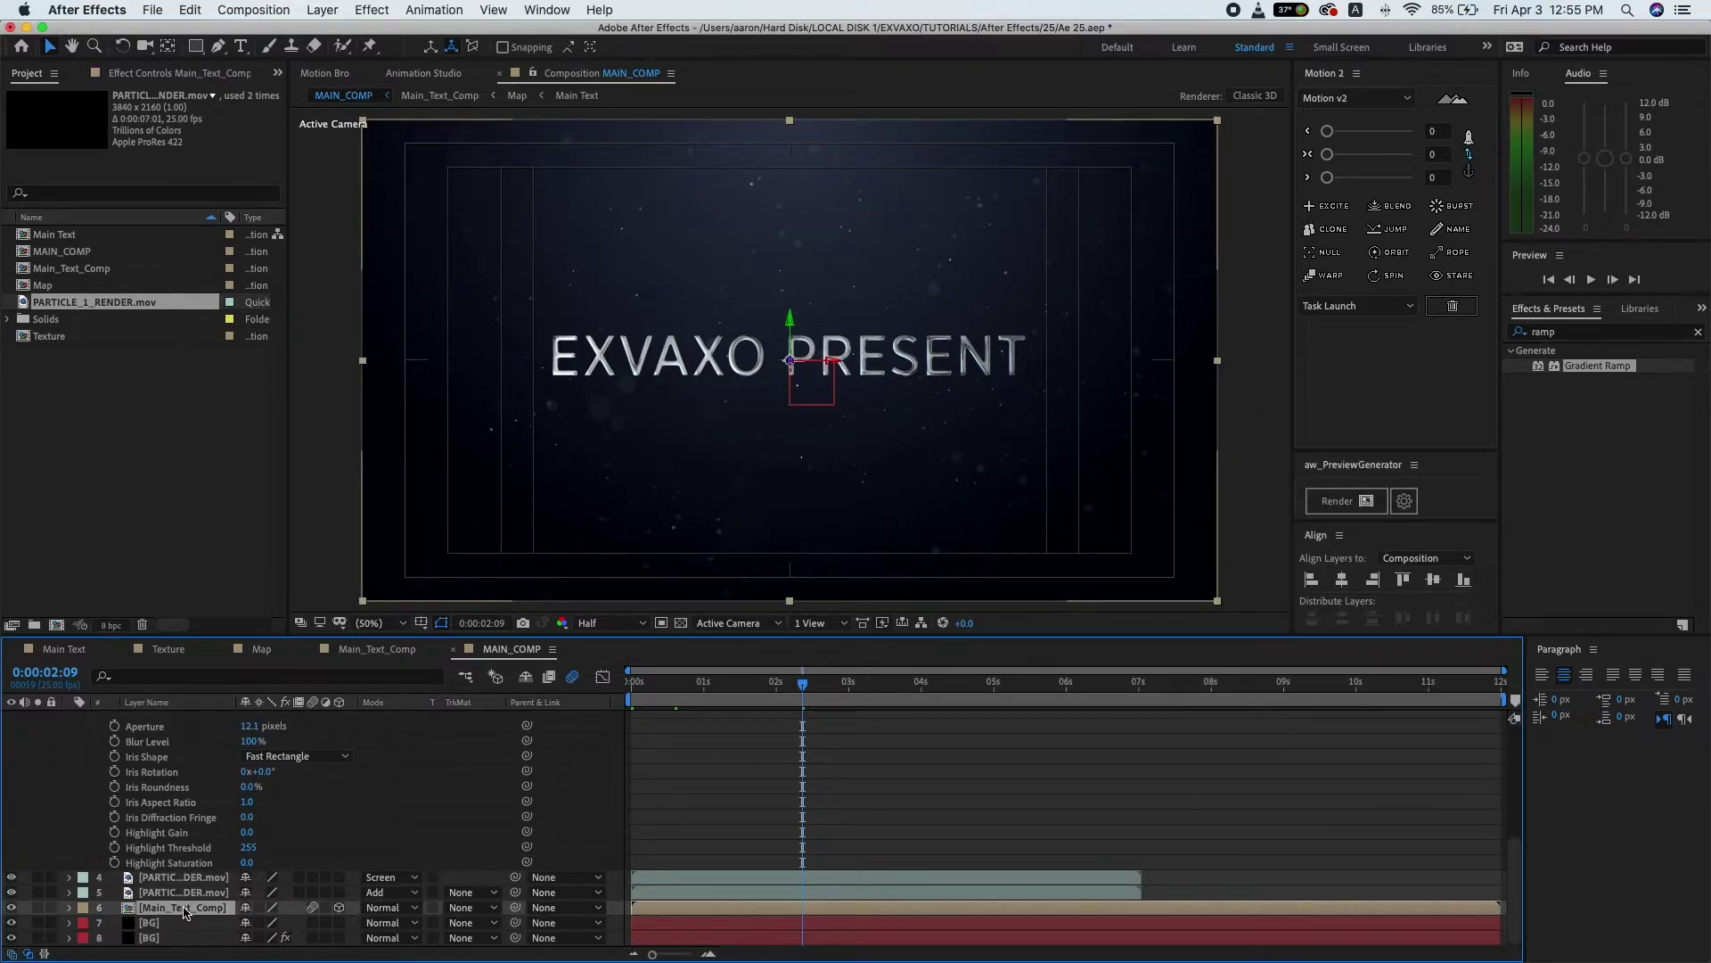
pyautogui.press('Return')
pyautogui.rightClick(183, 907)
pyautogui.click(218, 805)
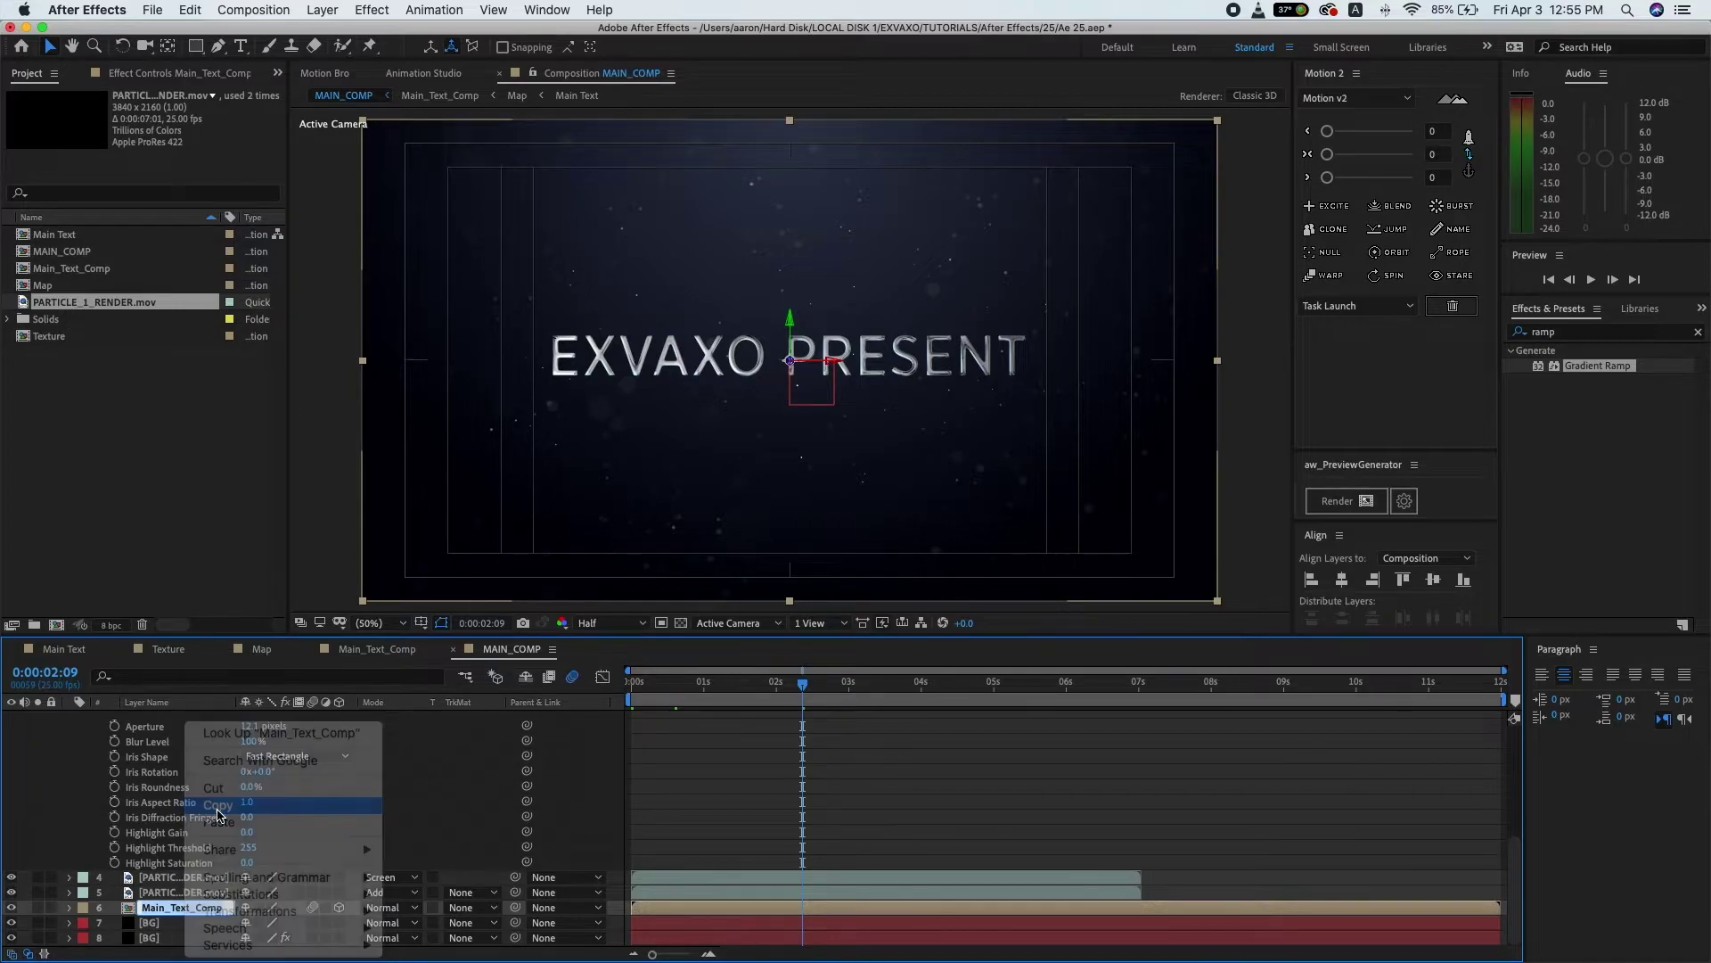
# - Replace the placeholder in the comment and first thisComp.layer line with Main_Text_Comp
pyautogui.press('super+Tab')
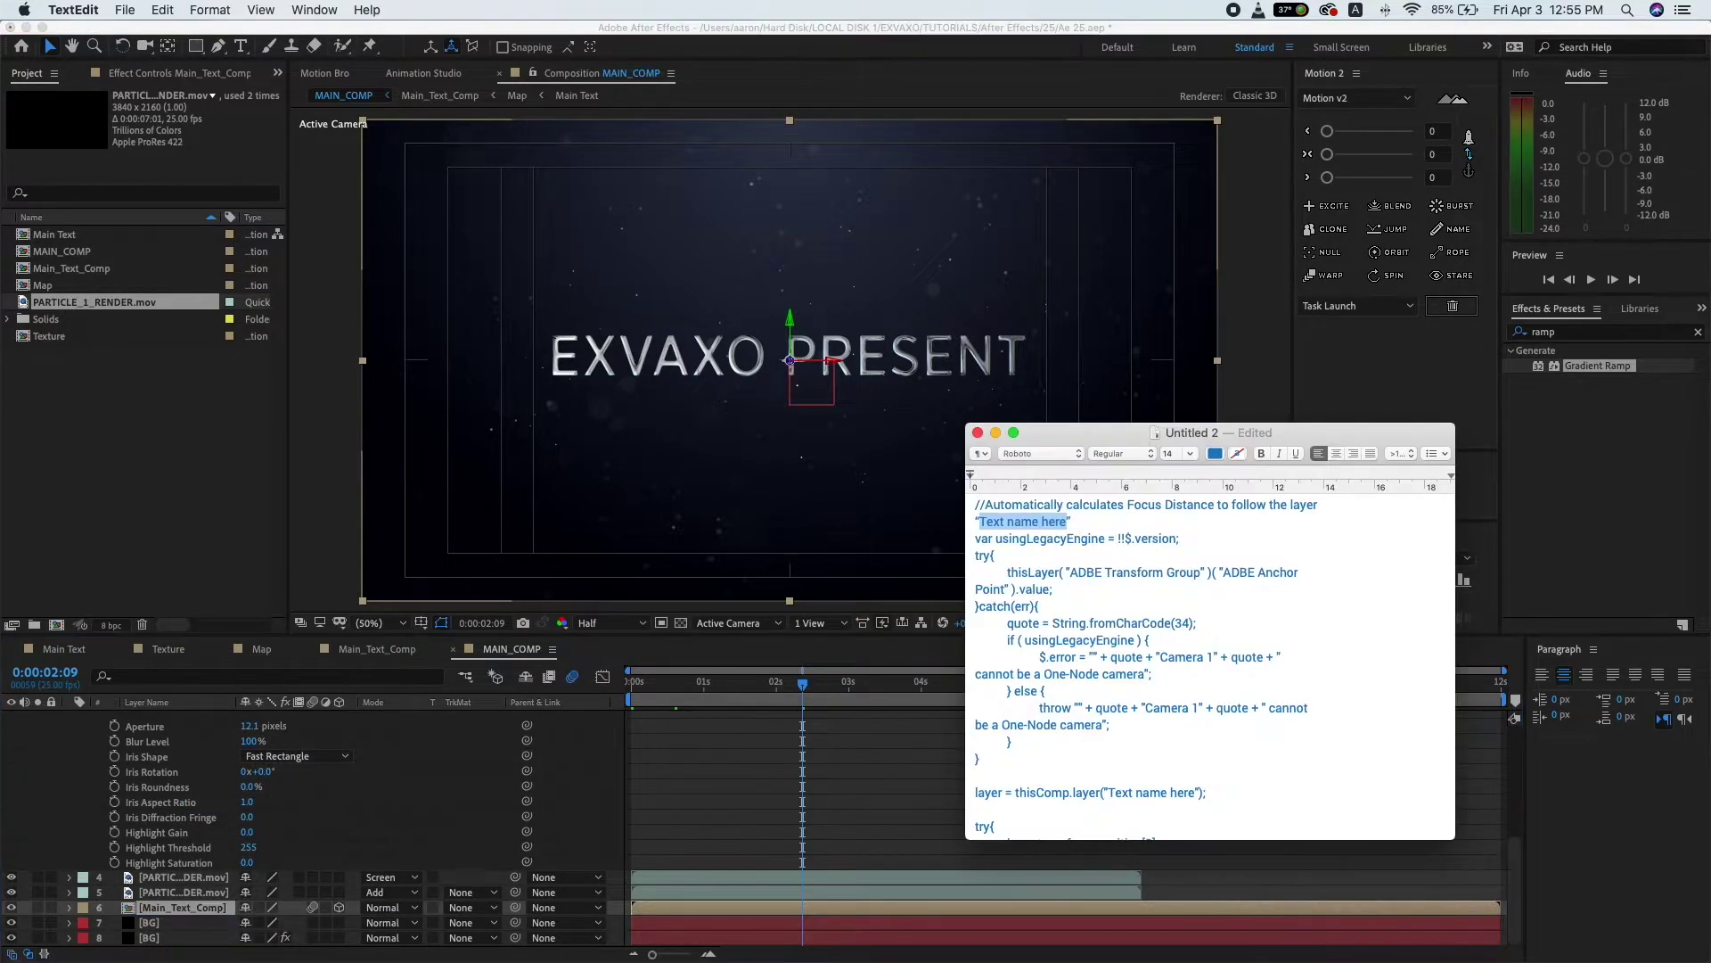
pyautogui.rightClick(1043, 523)
pyautogui.click(1080, 624)
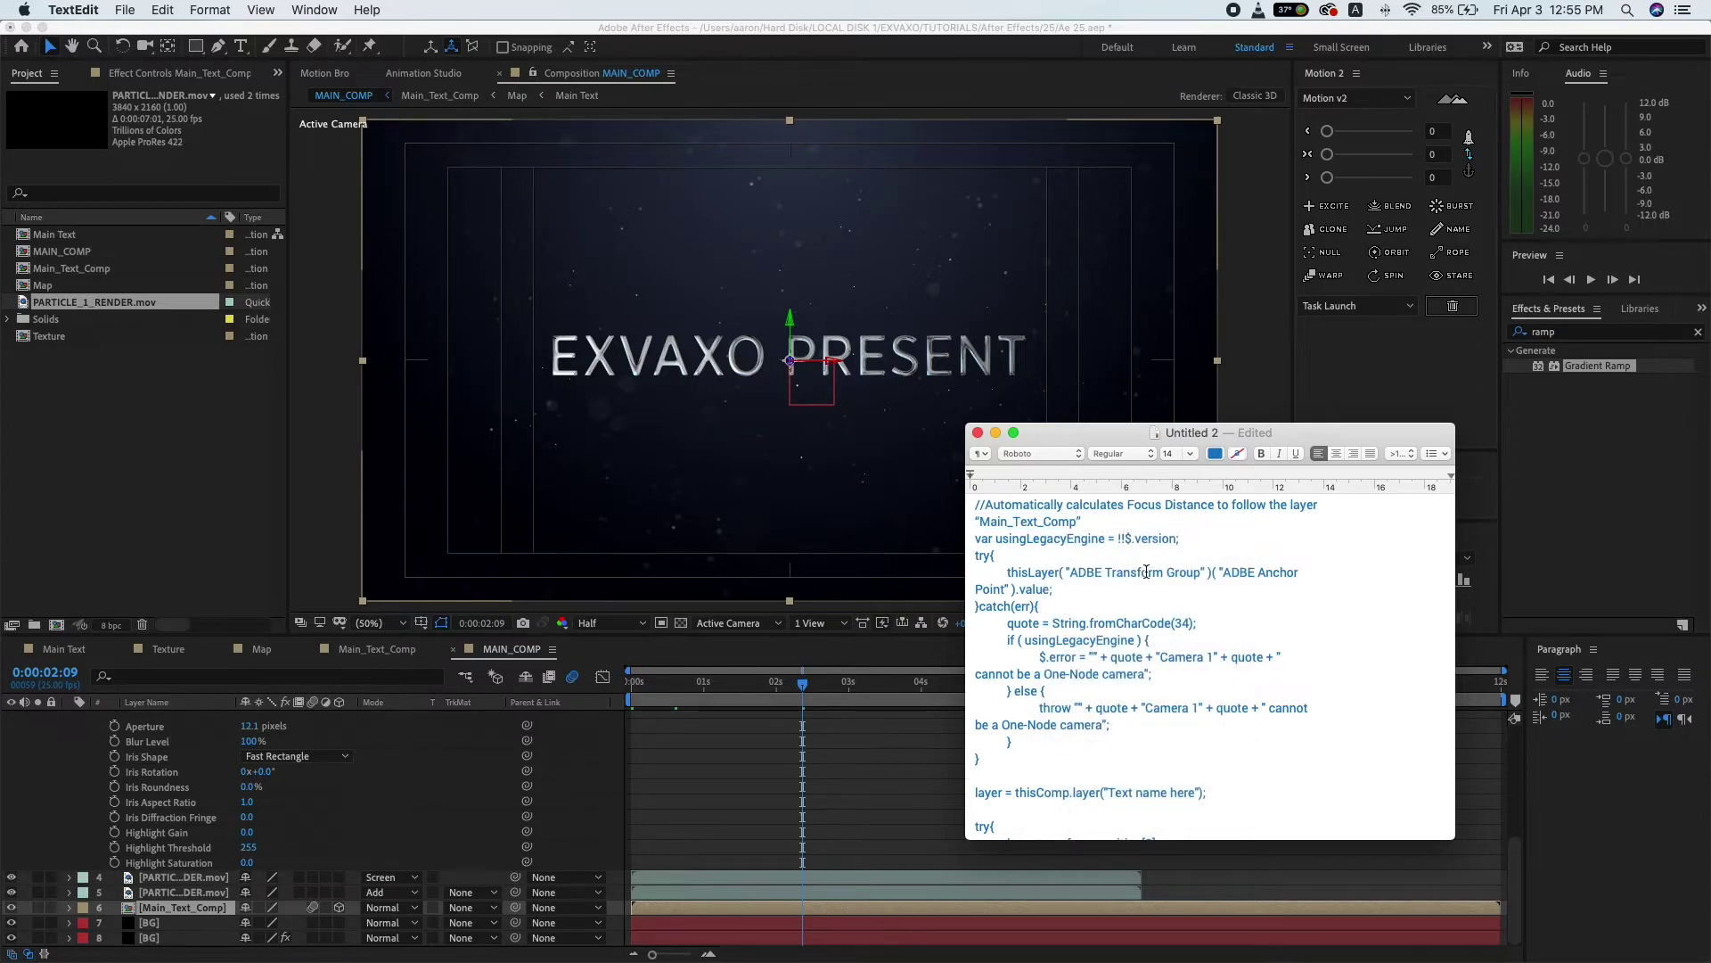
pyautogui.scroll(-5, 1036, 622)
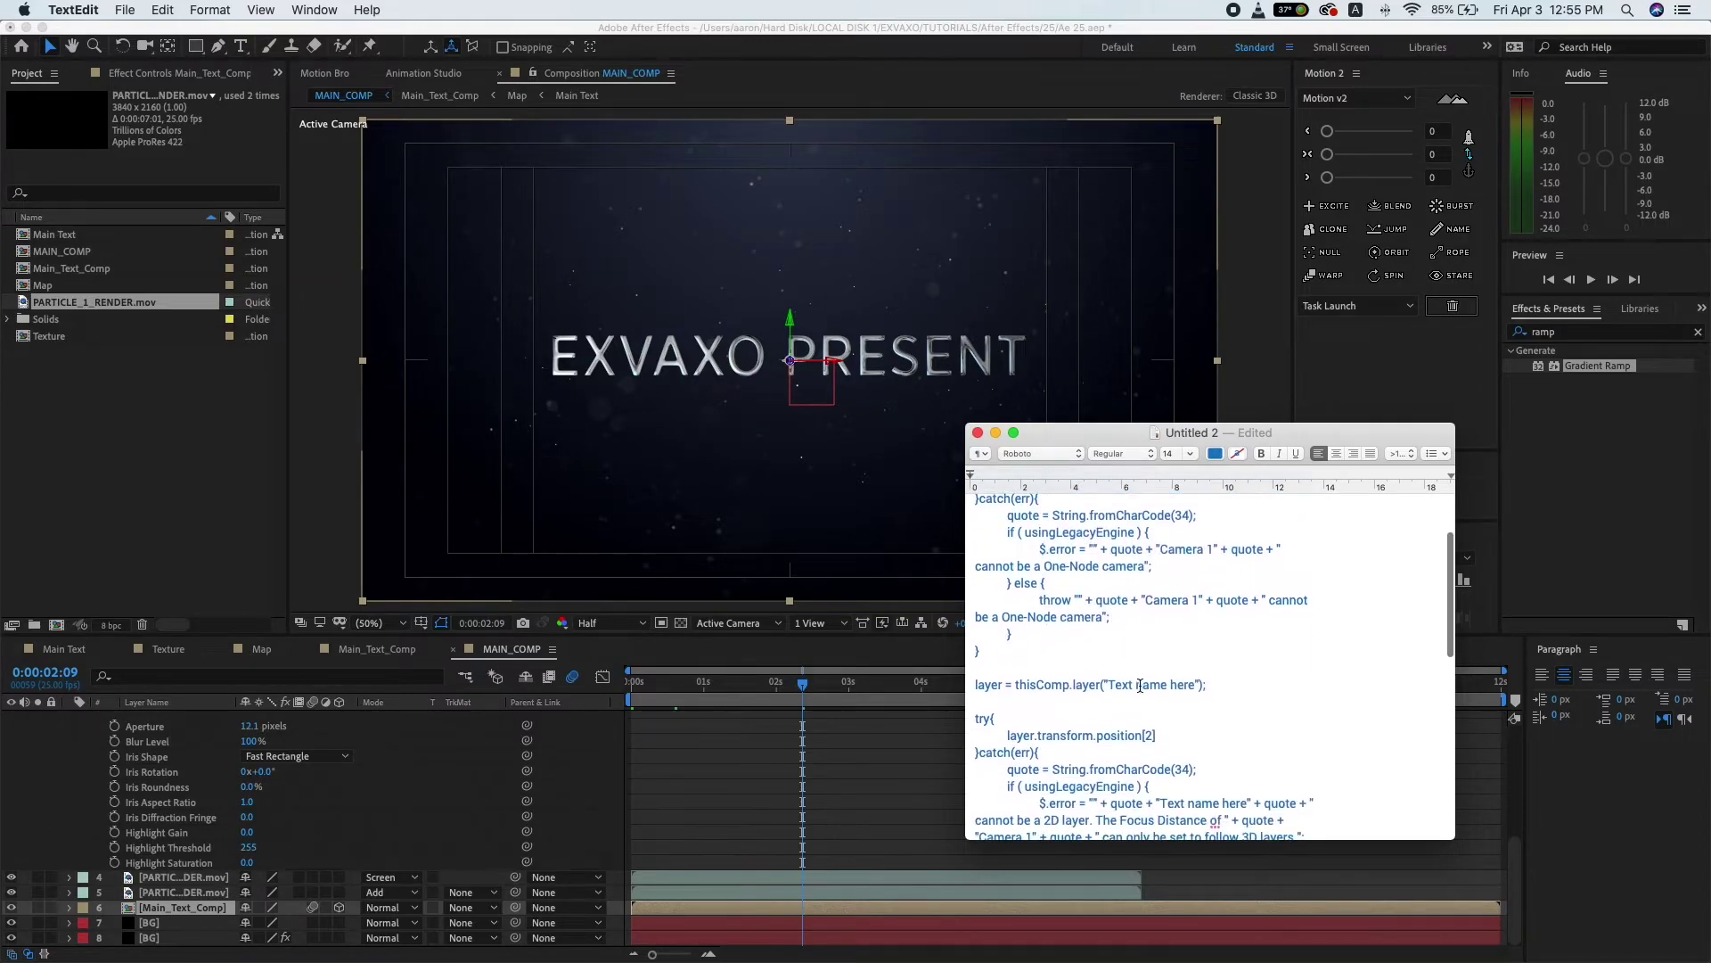
pyautogui.moveTo(1108, 684); pyautogui.dragTo(1200, 683)
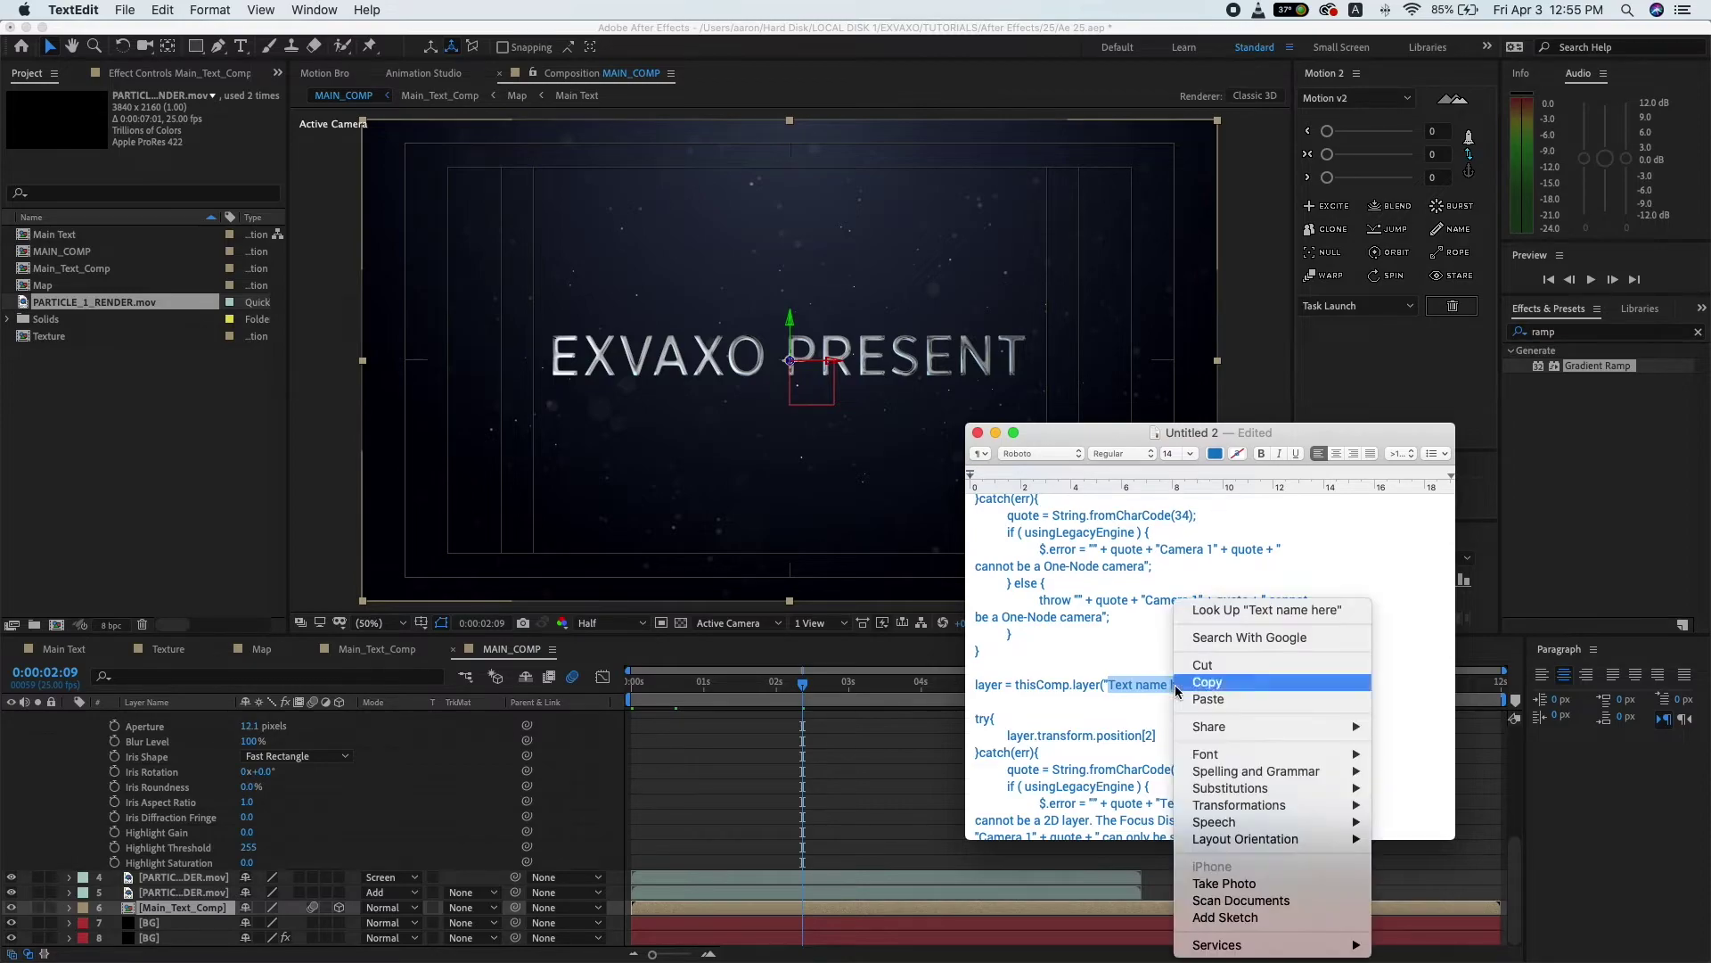
pyautogui.rightClick(1175, 685)
pyautogui.click(1209, 699)
# - Replace the placeholder in the $.error and throw messages with Main_Text_Comp
pyautogui.scroll(-4, 1160, 648)
pyautogui.scroll(-3, 1160, 648)
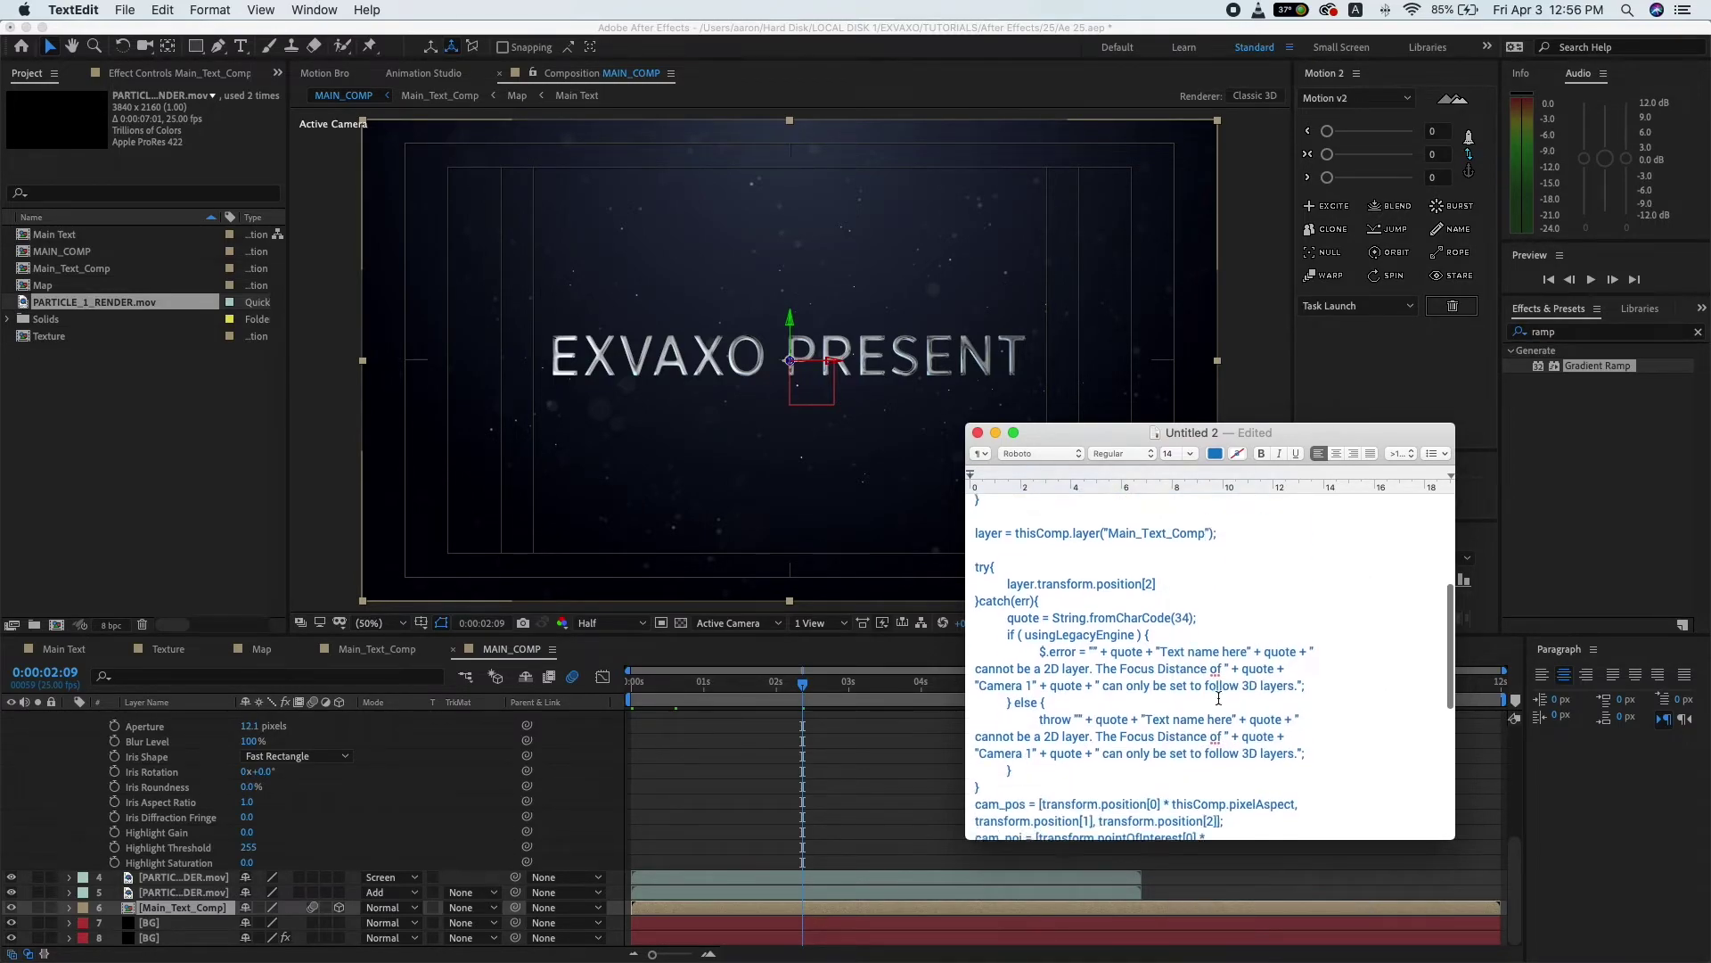
pyautogui.moveTo(1159, 649)
pyautogui.mouseDown()
pyautogui.moveTo(1248, 651)
pyautogui.moveTo(1149, 674)
pyautogui.mouseUp()
pyautogui.rightClick(1248, 651)
pyautogui.click(1275, 705)
pyautogui.scroll(-1, 1270, 699)
pyautogui.scroll(-1, 1270, 699)
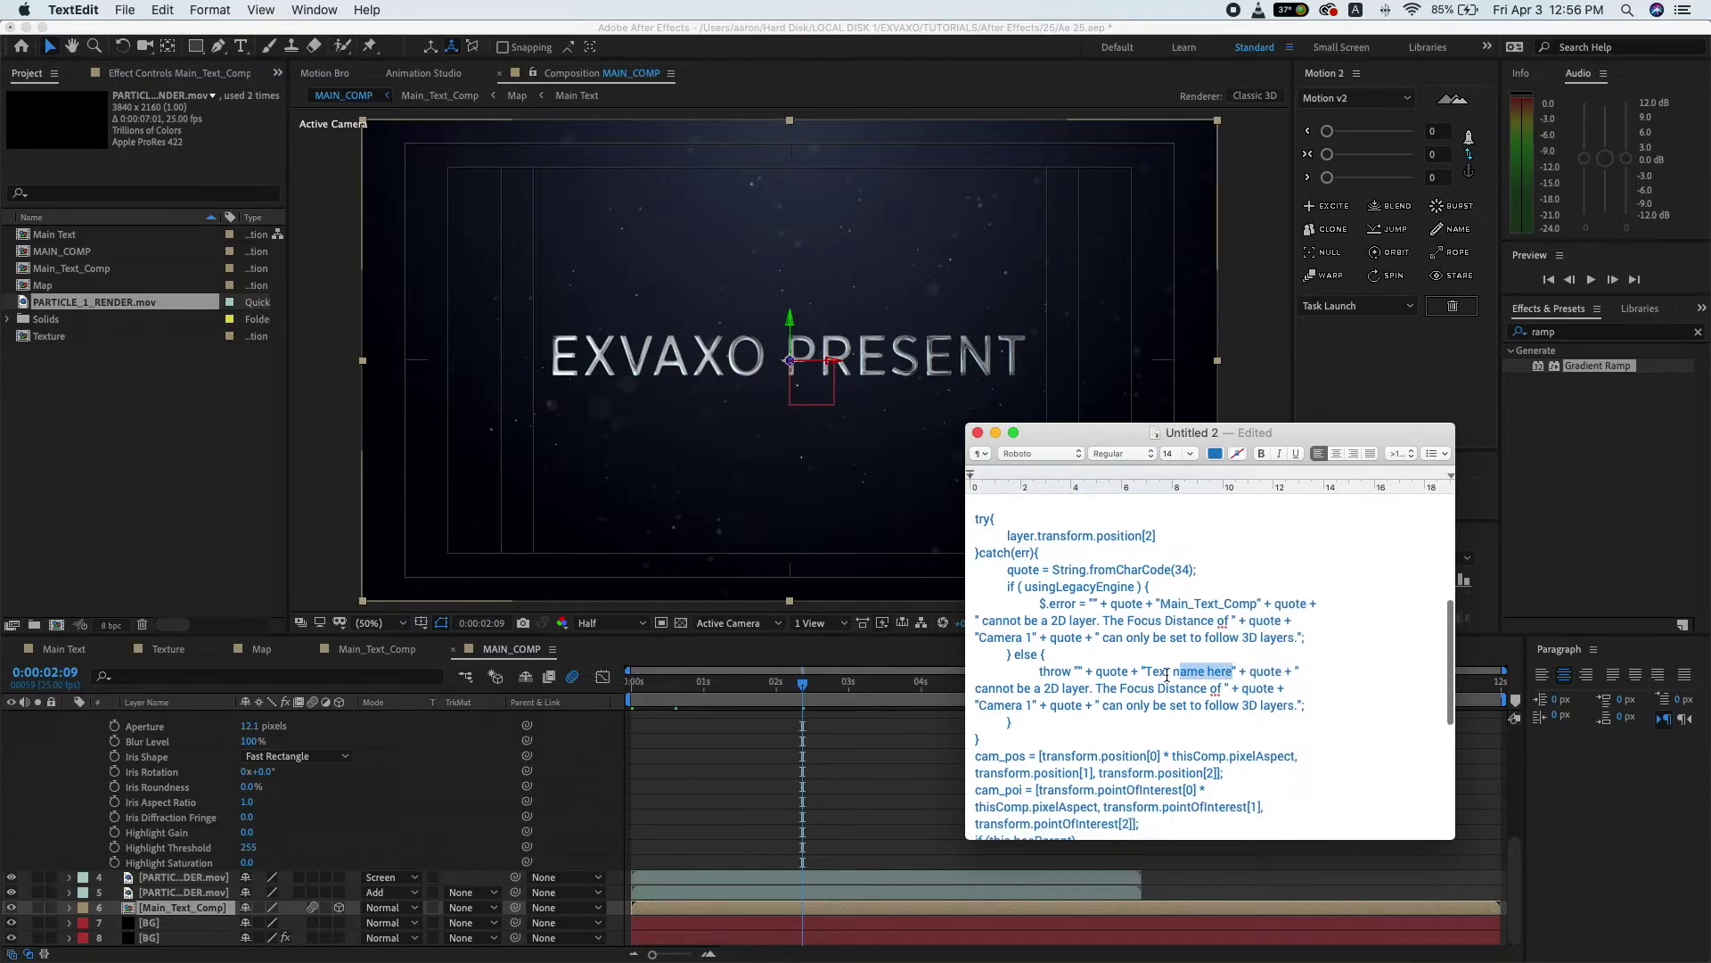
pyautogui.rightClick(1168, 671)
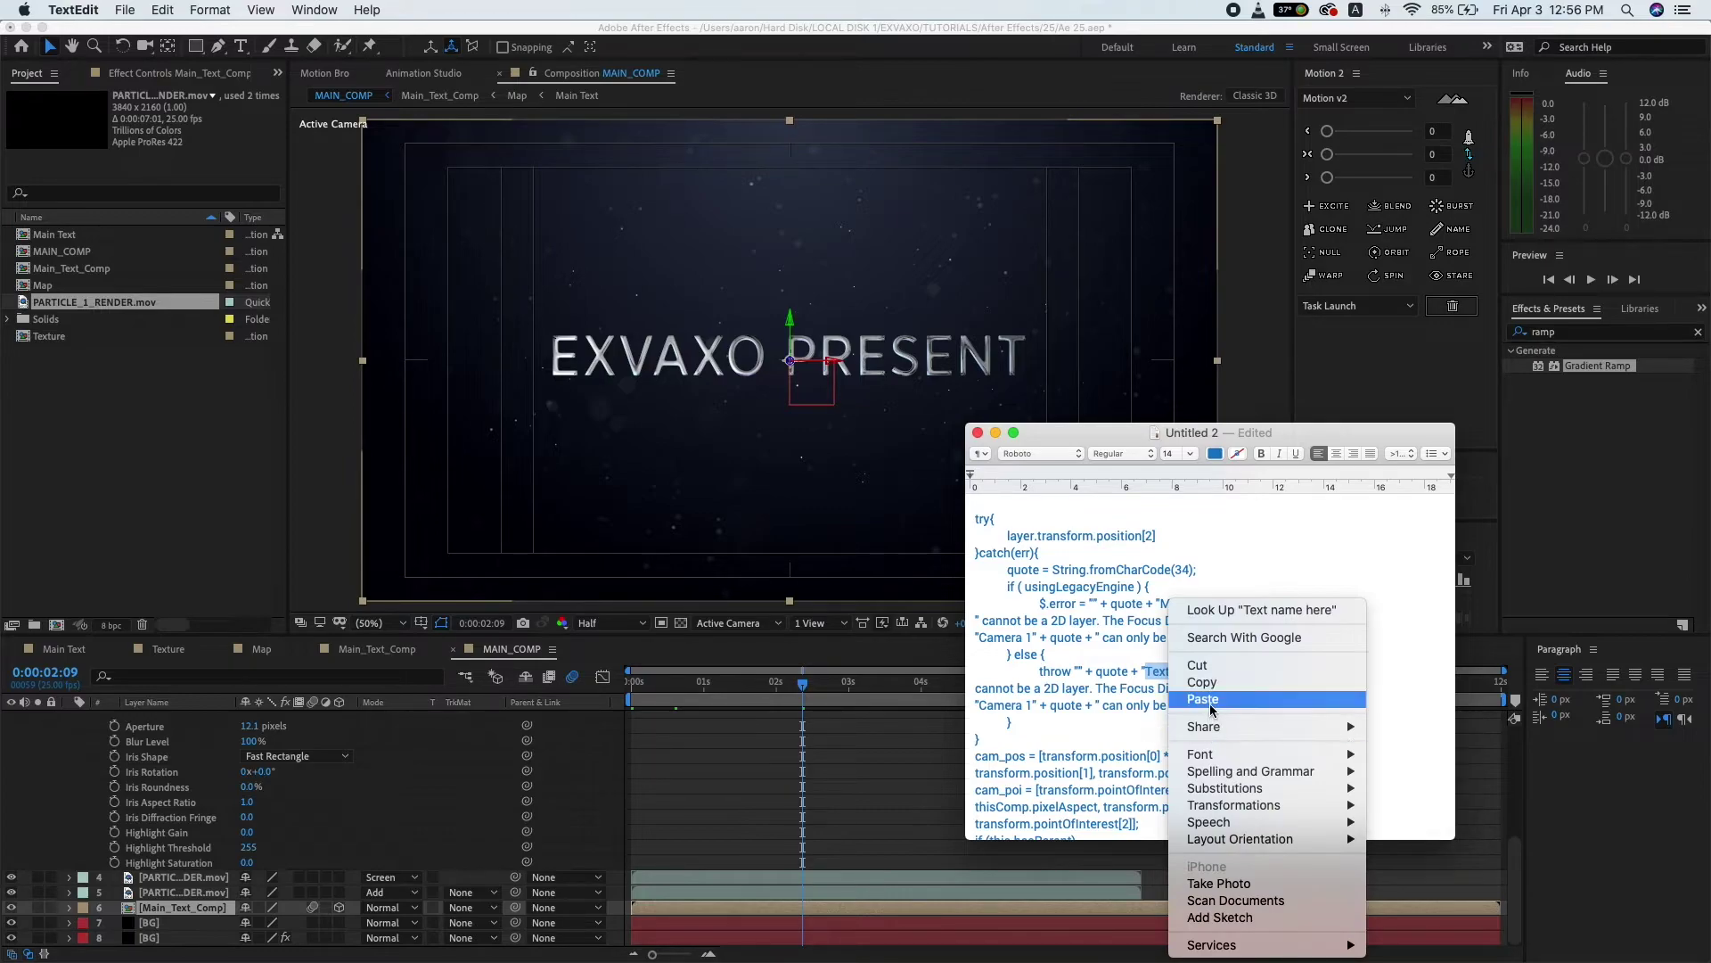
pyautogui.click(1257, 699)
# - Replace the placeholder in the second layer line with Main_Text_Comp
pyautogui.scroll(-2, 1256, 655)
pyautogui.scroll(-2, 1256, 655)
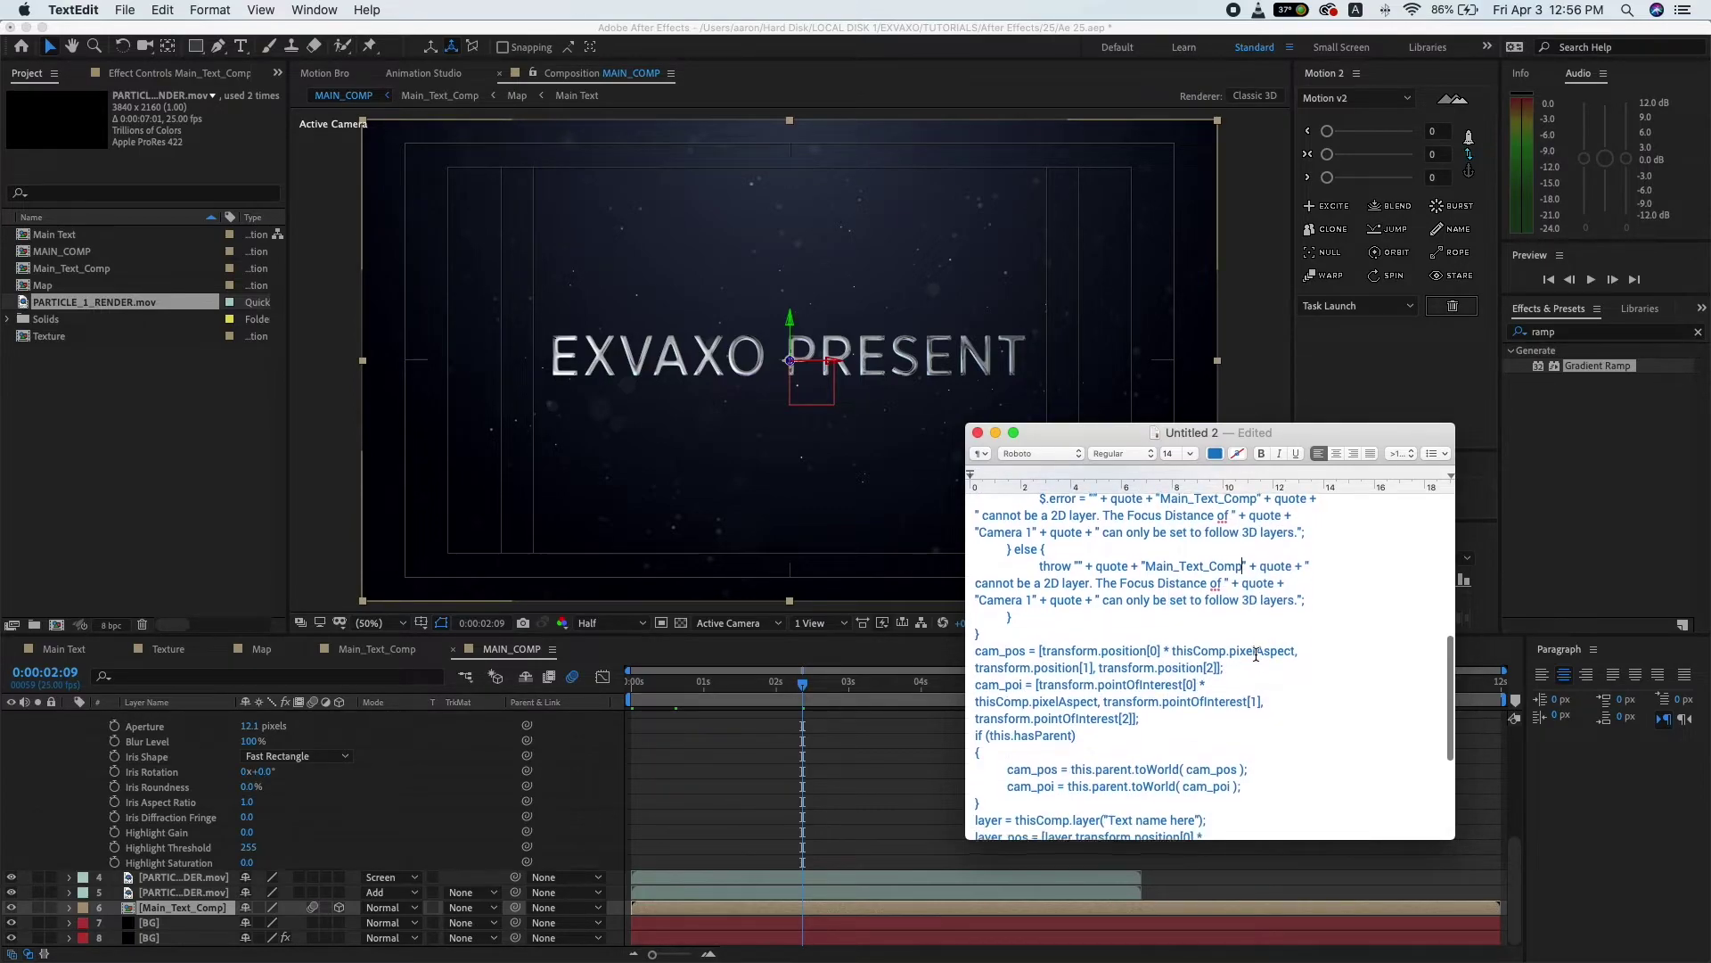
pyautogui.scroll(-2, 1199, 677)
pyautogui.scroll(-2, 1194, 705)
pyautogui.moveTo(1196, 711); pyautogui.dragTo(1111, 712)
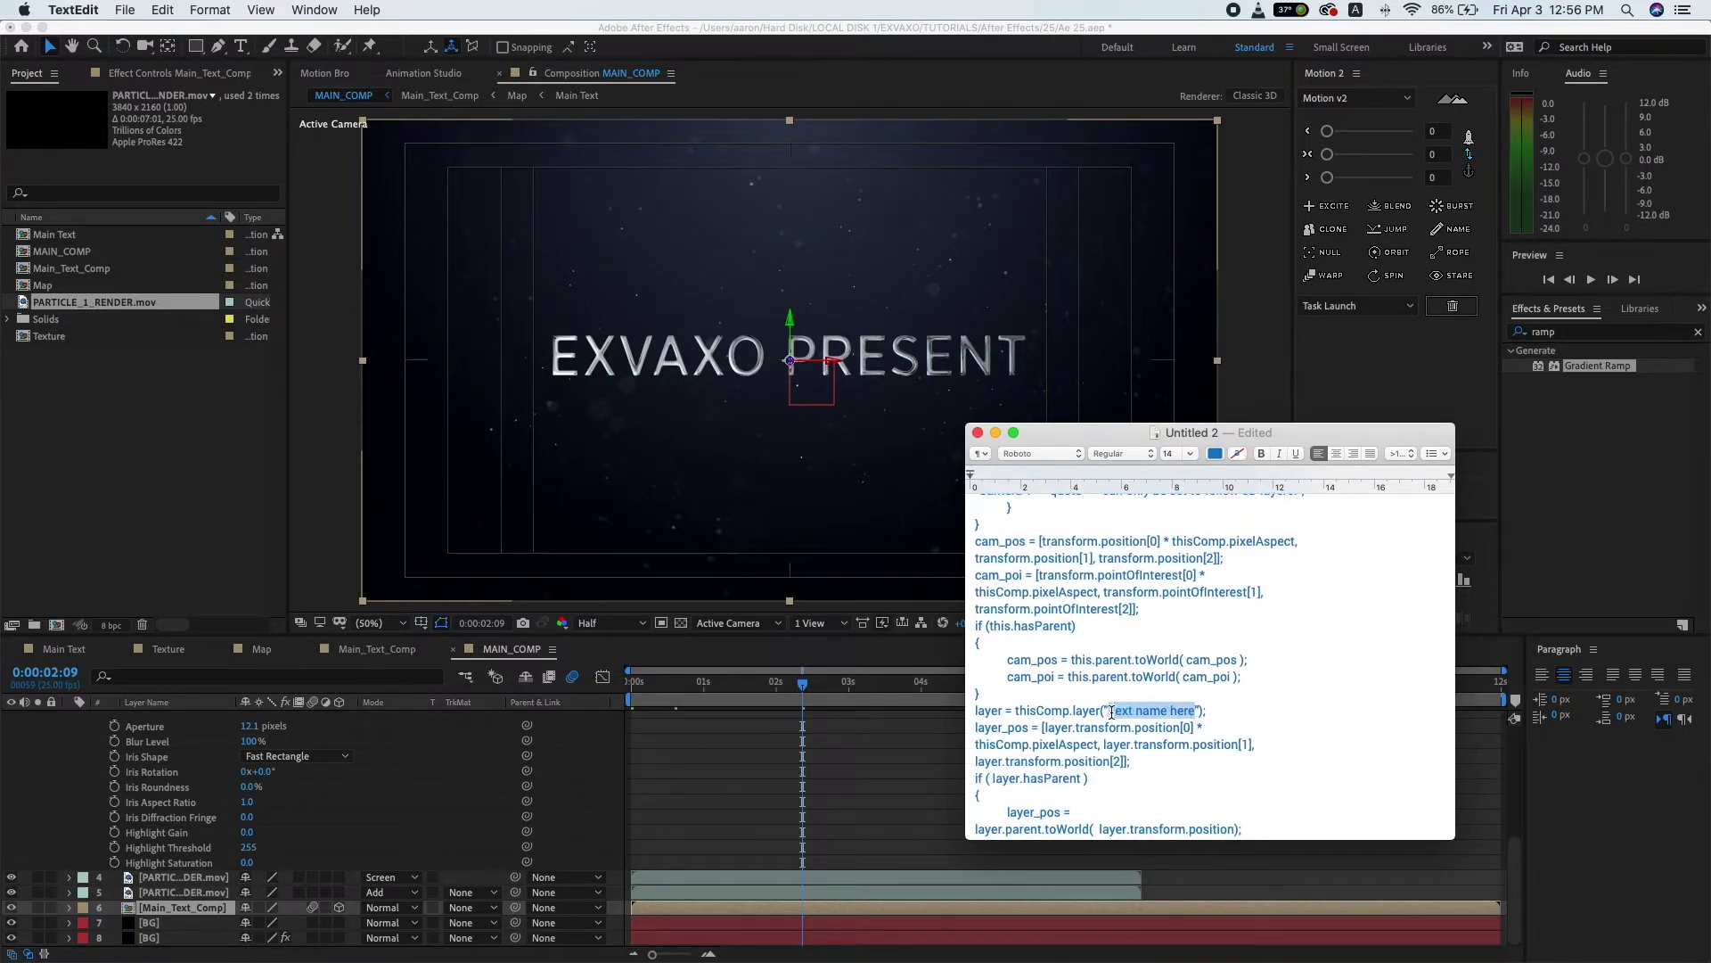
pyautogui.rightClick(1117, 711)
pyautogui.click(1128, 704)
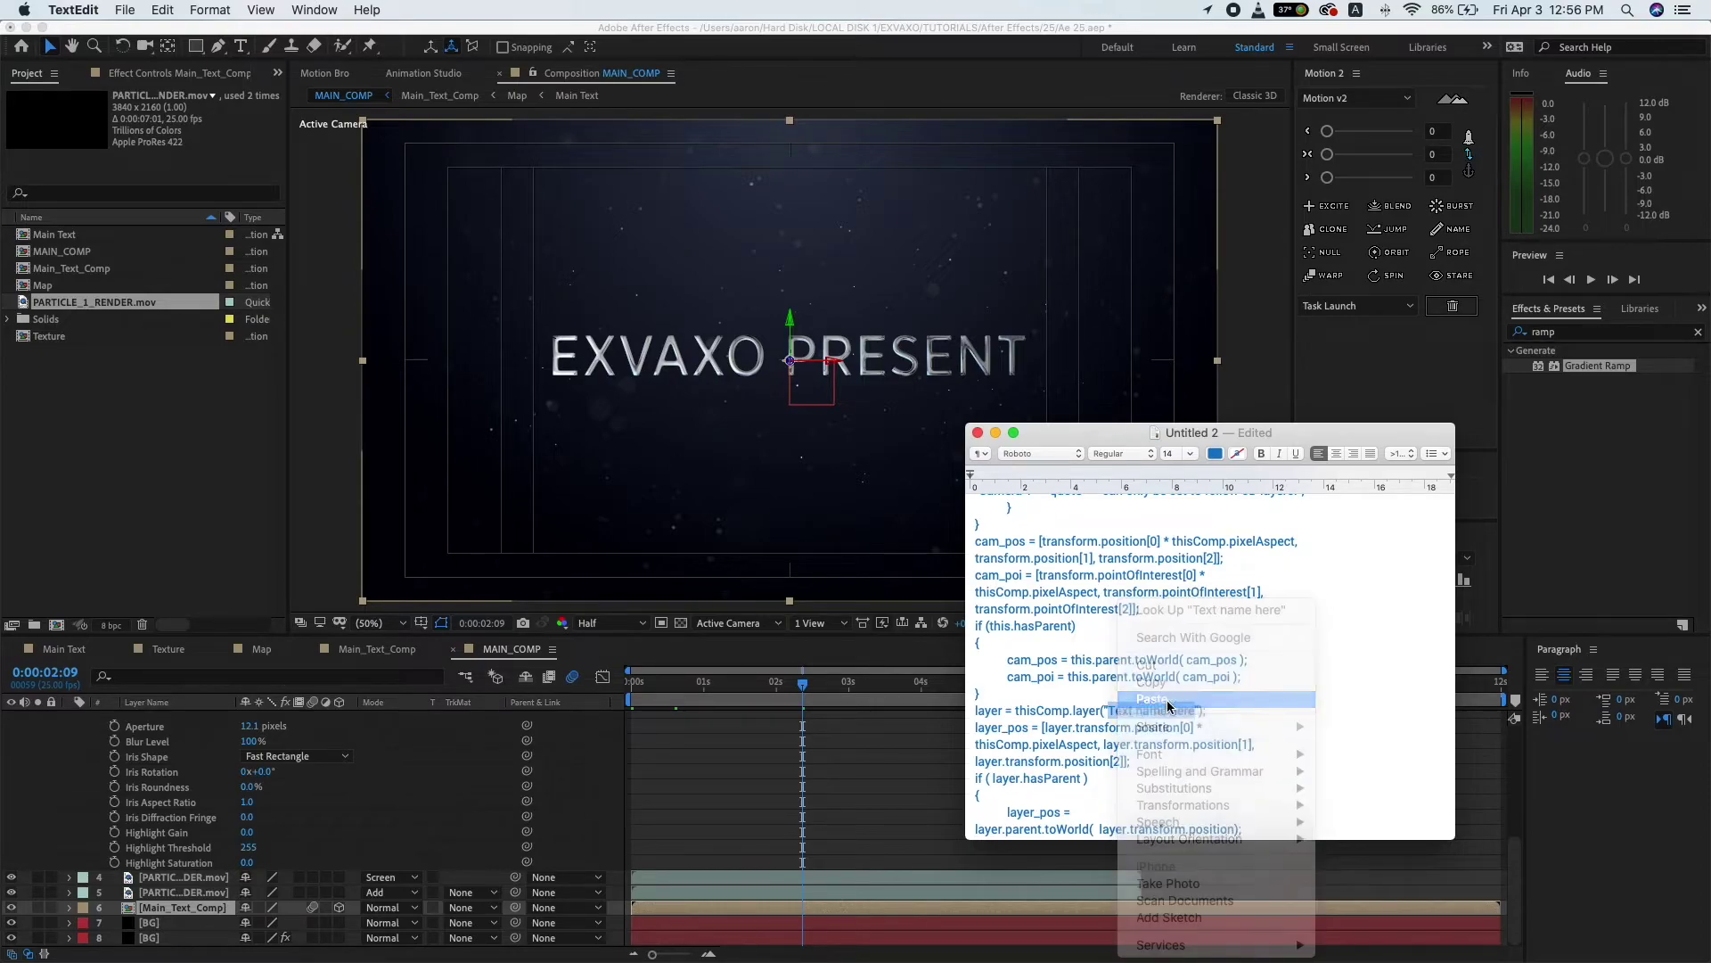
# - Copy the entire edited script and return to After Effects
pyautogui.scroll(-1, 1329, 685)
pyautogui.scroll(-3, 1319, 686)
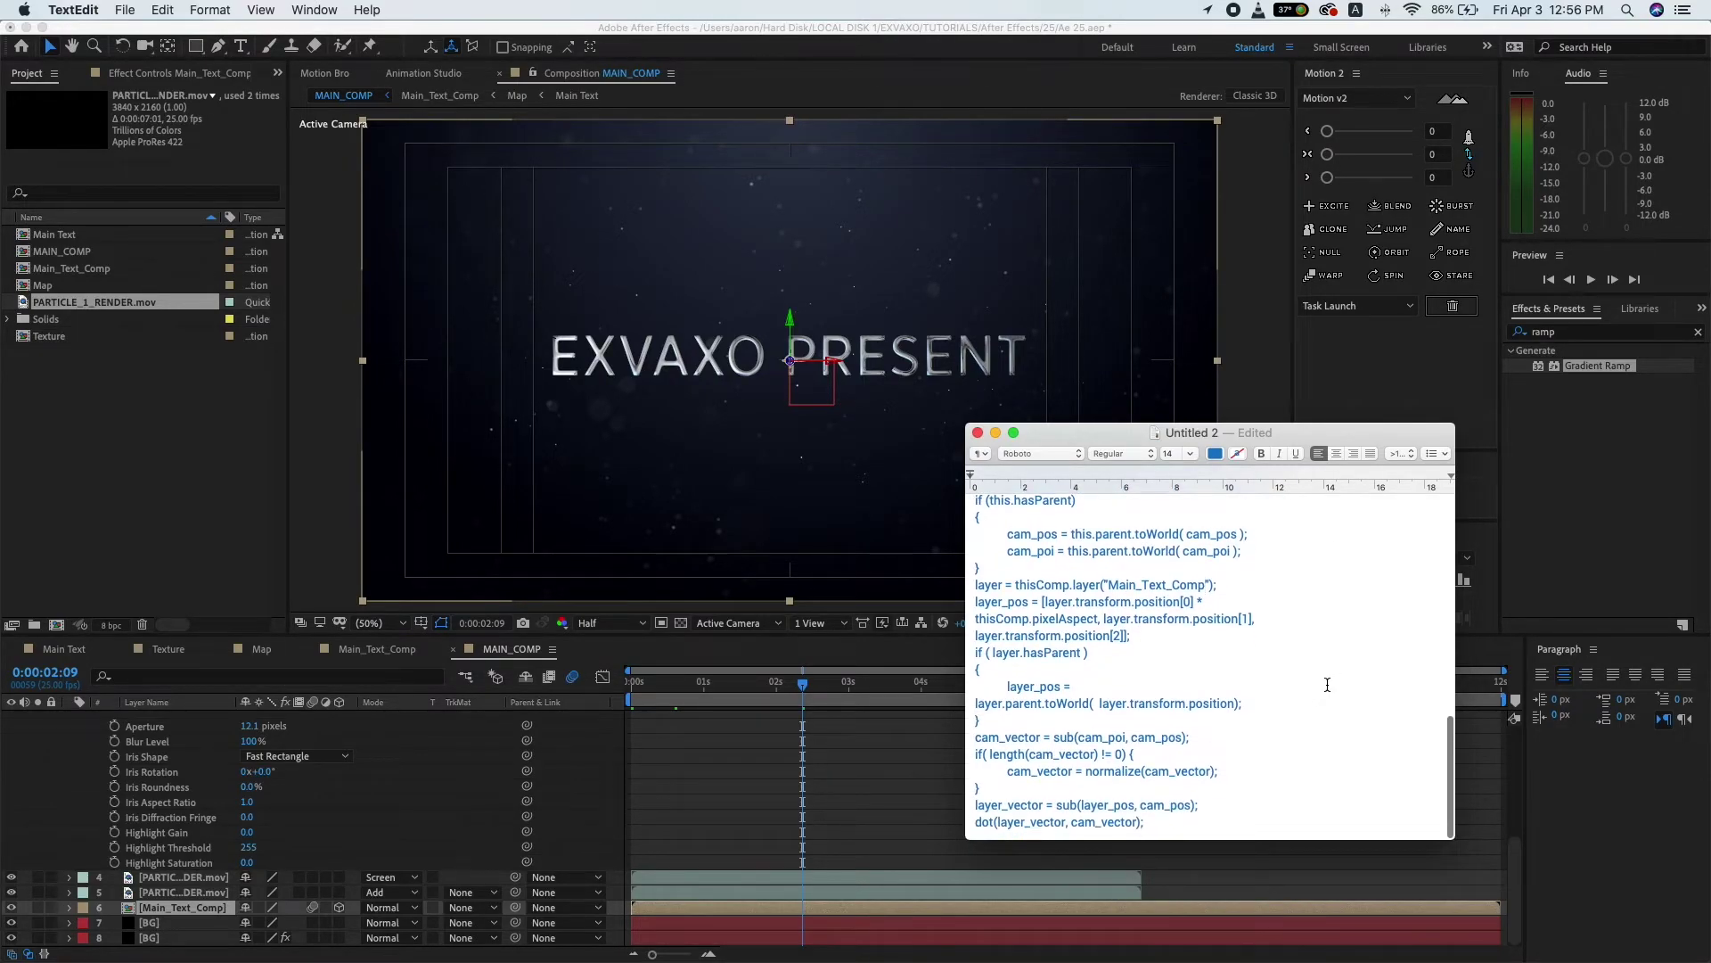
pyautogui.scroll(5, 1255, 690)
pyautogui.scroll(5, 1256, 690)
pyautogui.scroll(5, 1256, 690)
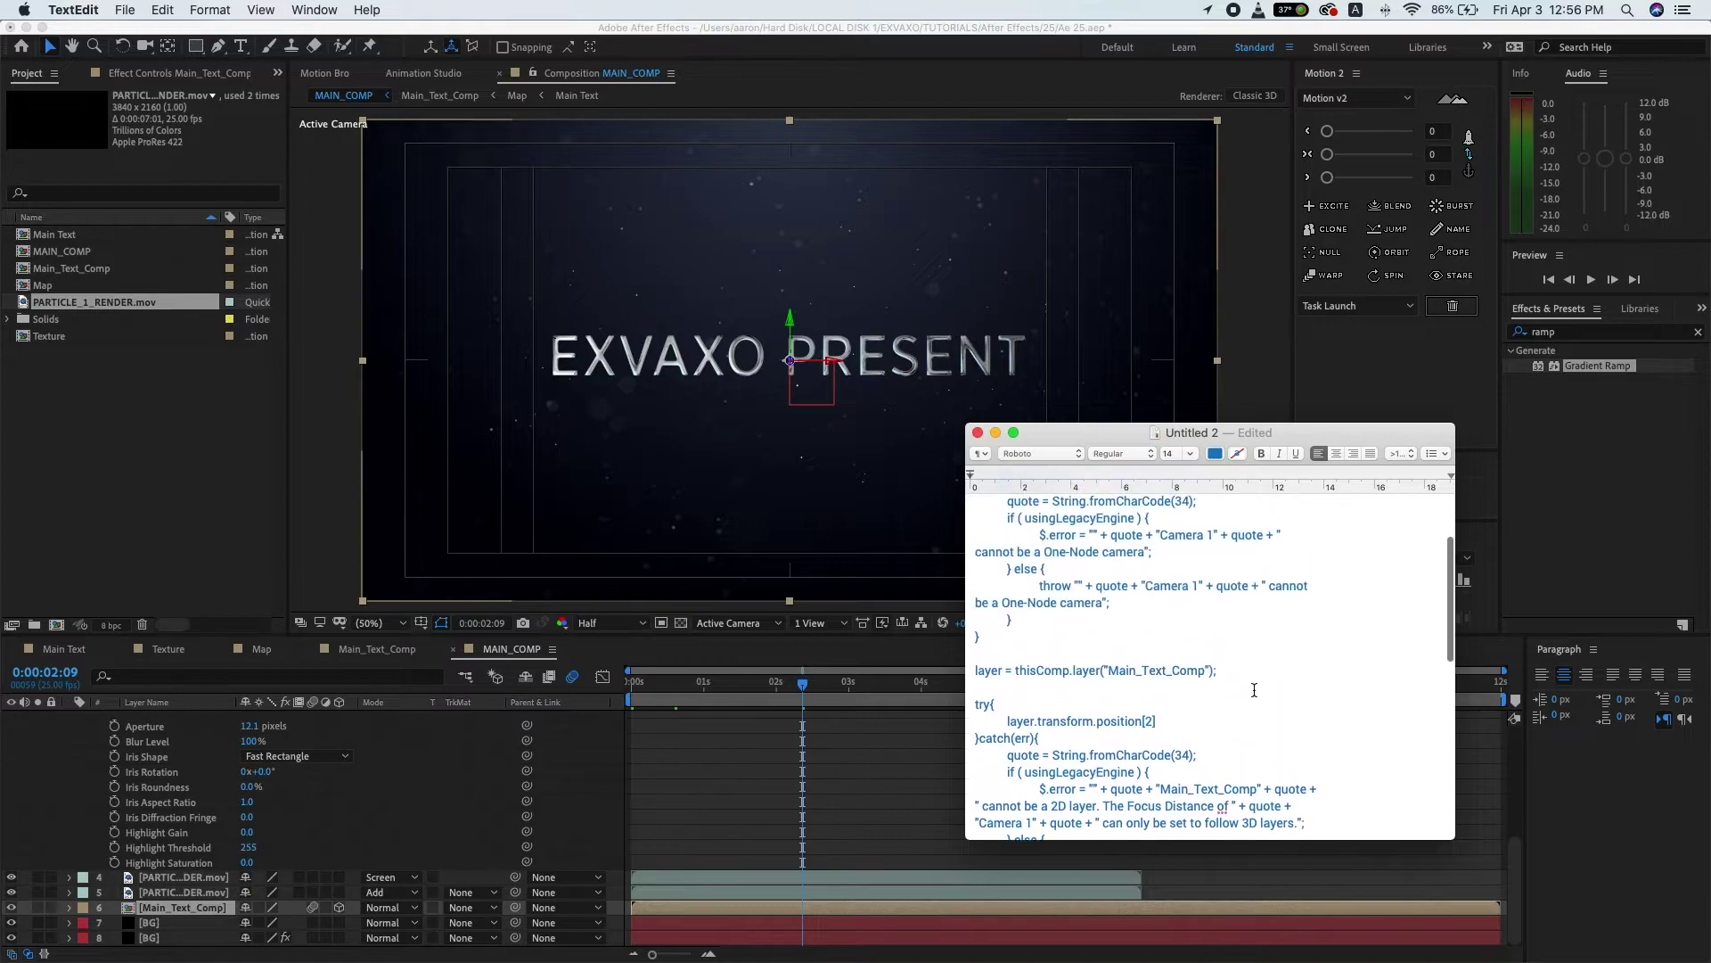
pyautogui.scroll(5, 1254, 691)
pyautogui.scroll(1, 1254, 690)
pyautogui.press('super+a')
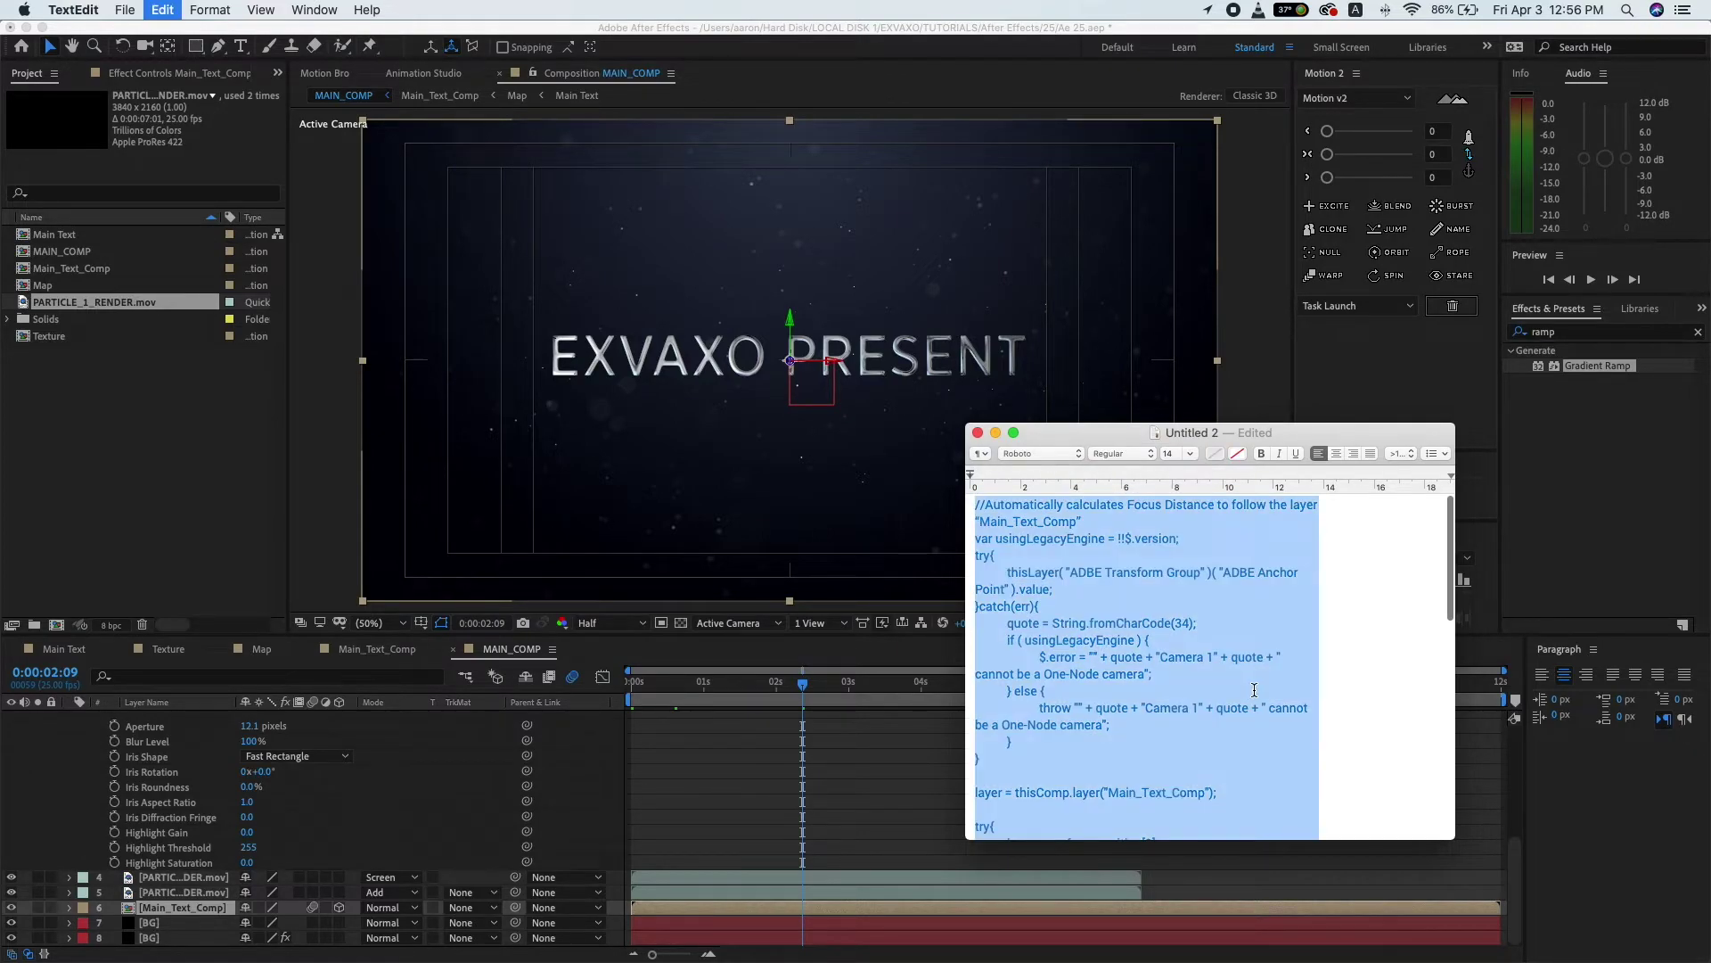
pyautogui.rightClick(1186, 673)
pyautogui.click(1219, 681)
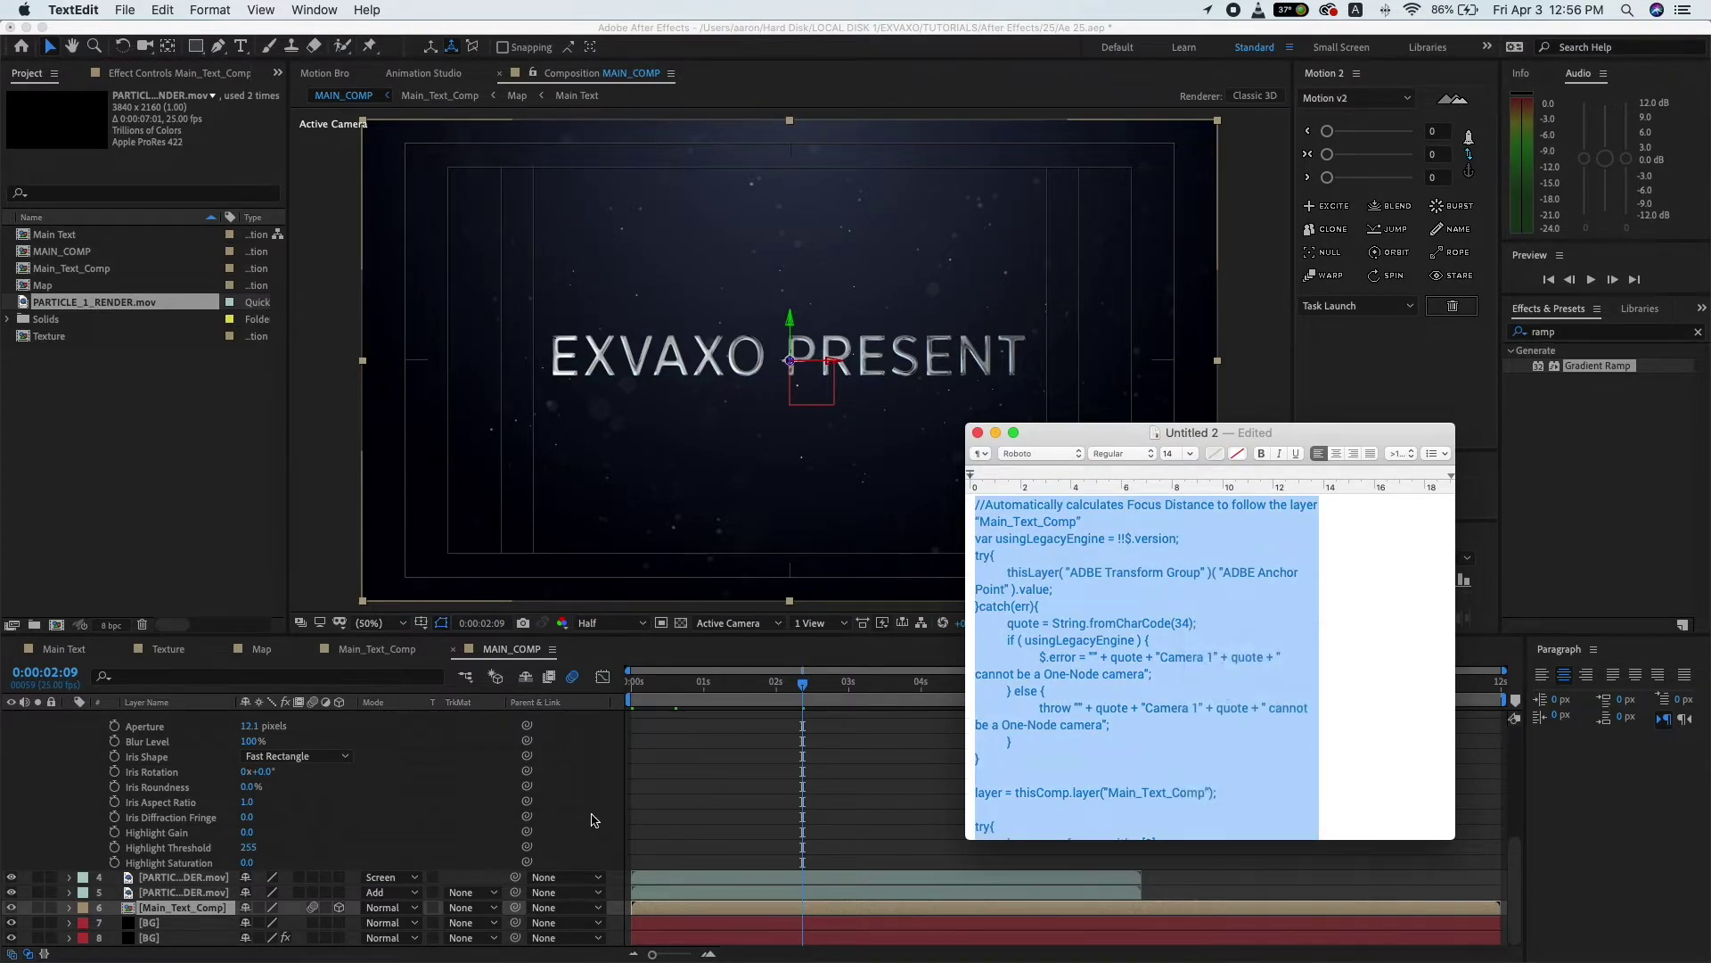
pyautogui.scroll(5, 575, 816)
pyautogui.click(578, 817)
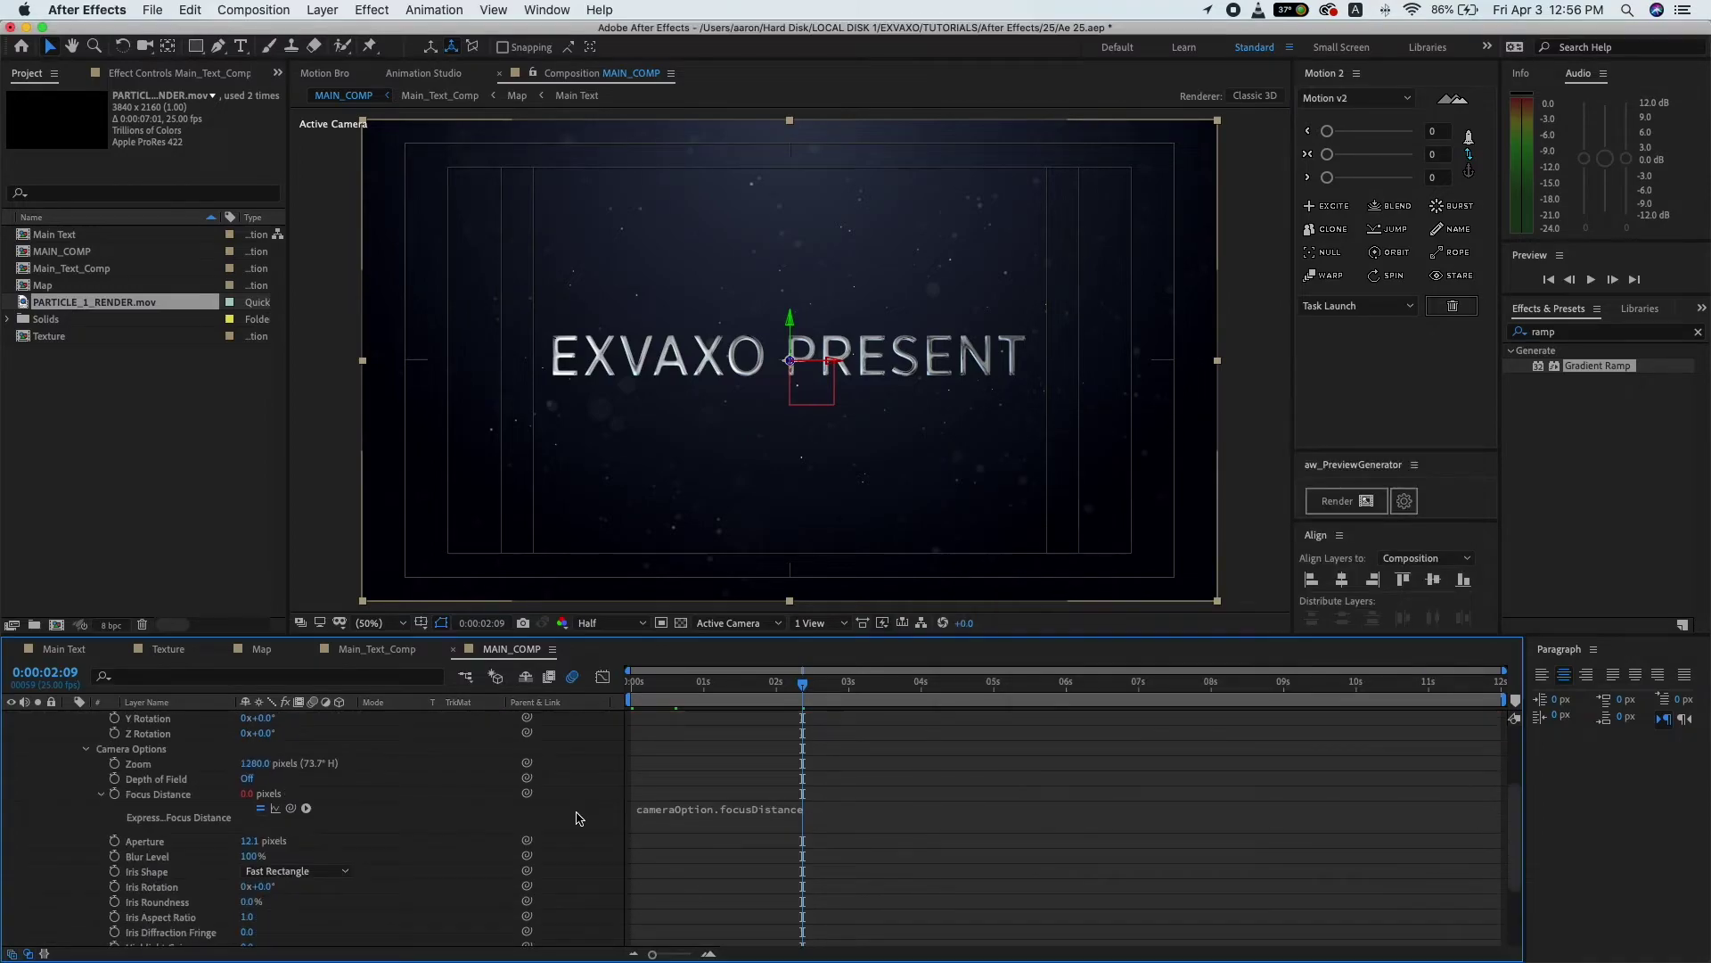
# - Paste the copied focus script into Camera 1's Focus Distance expression, which now evaluates to 1280
pyautogui.click(836, 818)
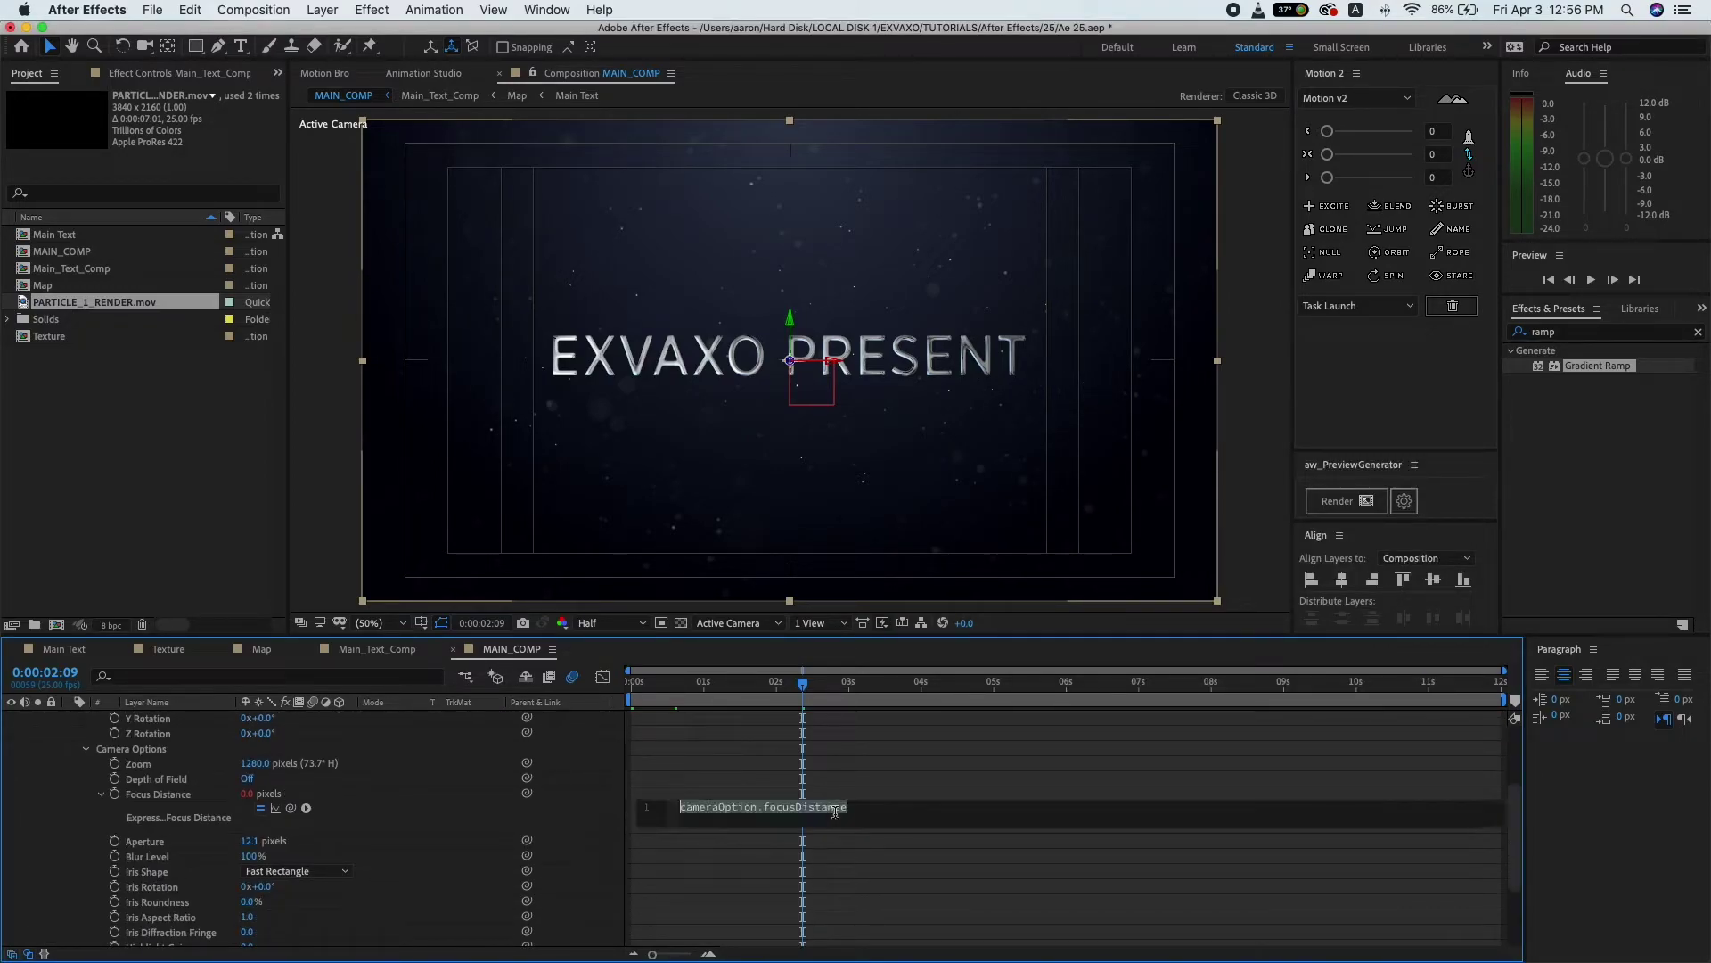
pyautogui.rightClick(835, 816)
pyautogui.click(872, 895)
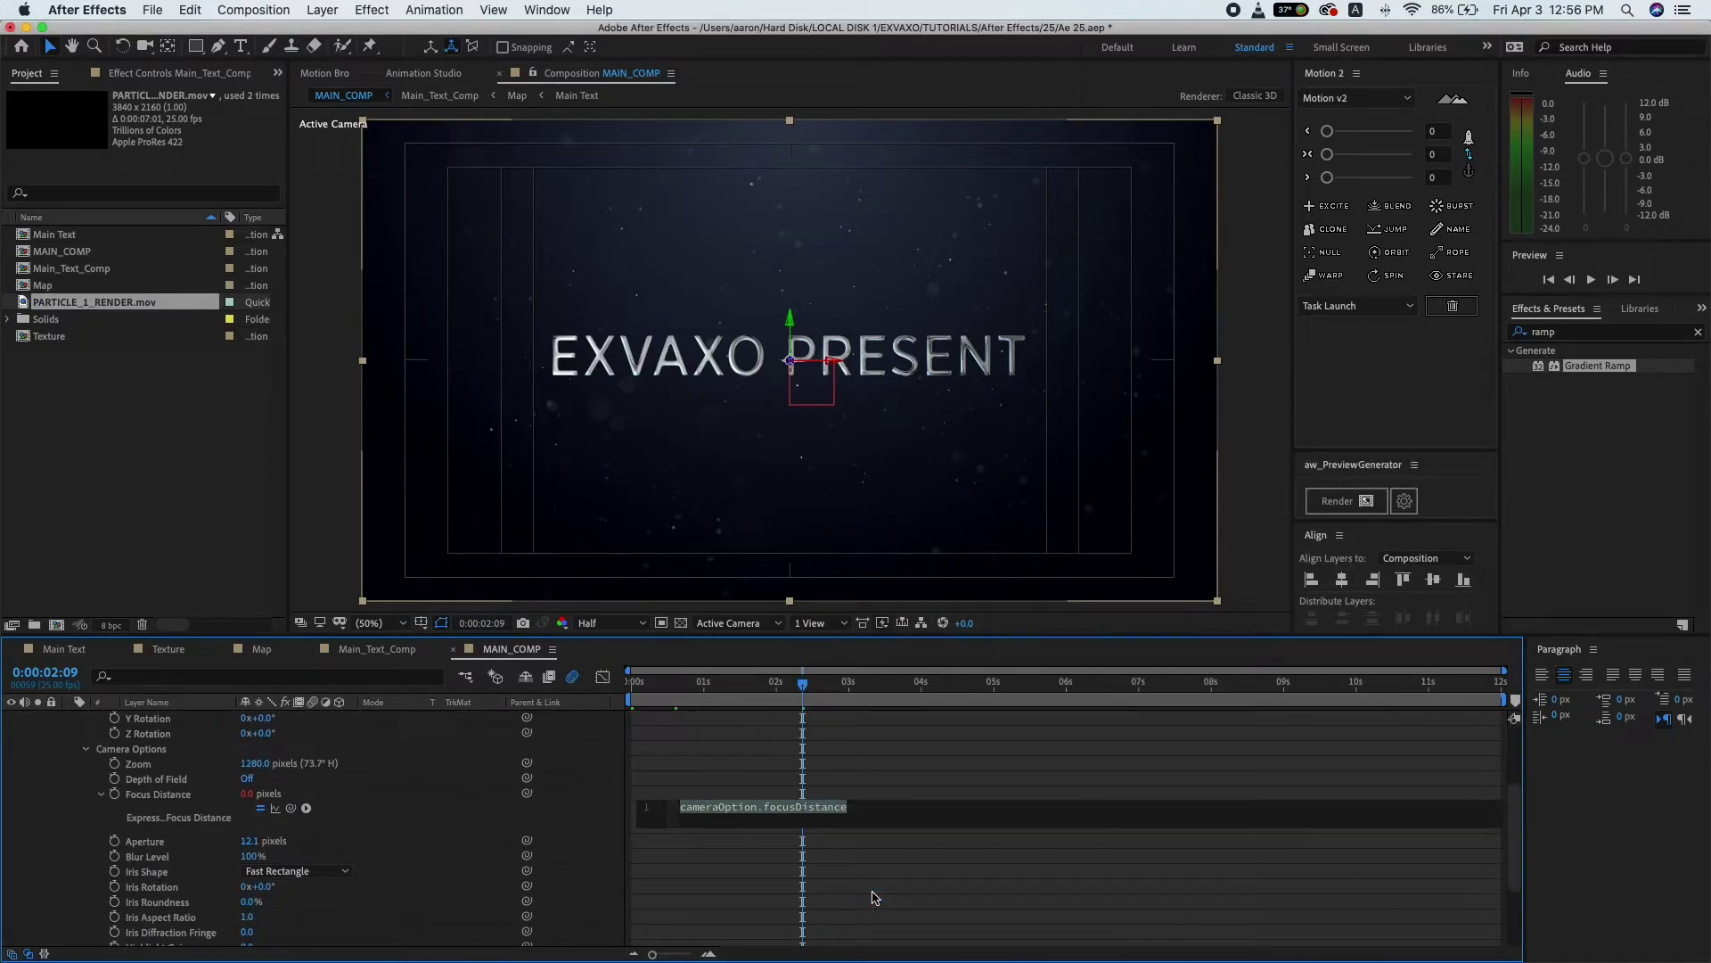
pyautogui.click(561, 804)
# - Play the preview from frame 0 at Quarter resolution
pyautogui.scroll(1, 561, 804)
pyautogui.moveTo(701, 683); pyautogui.dragTo(641, 709)
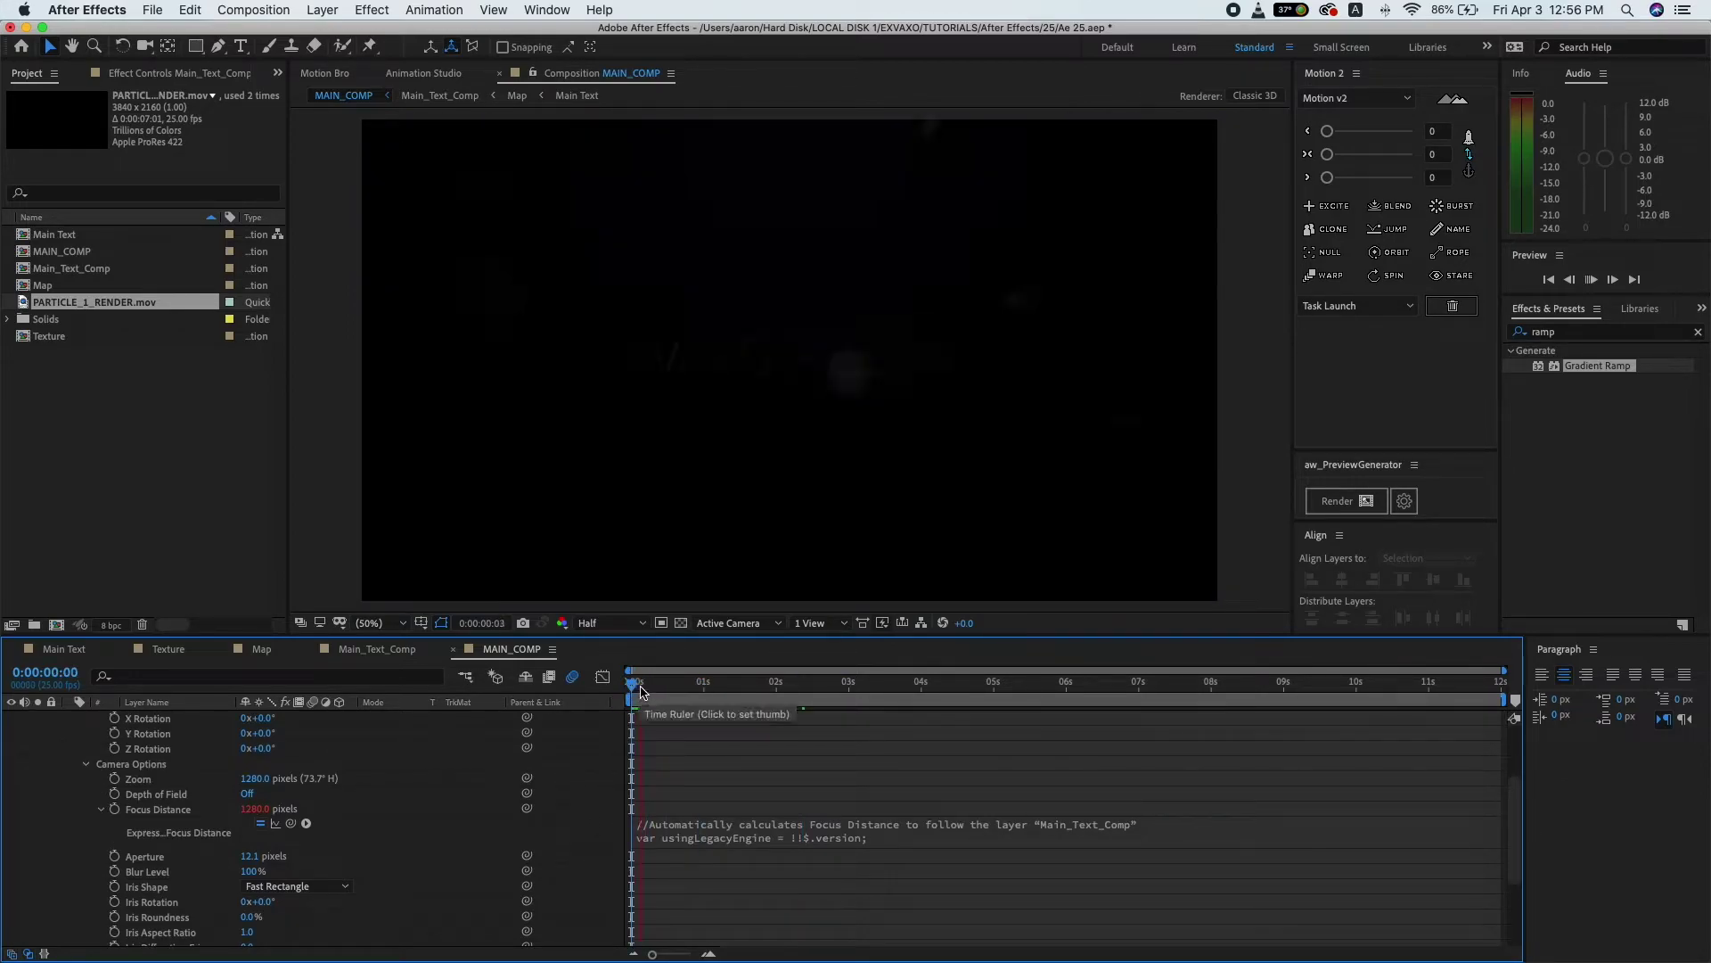
pyautogui.click(610, 623)
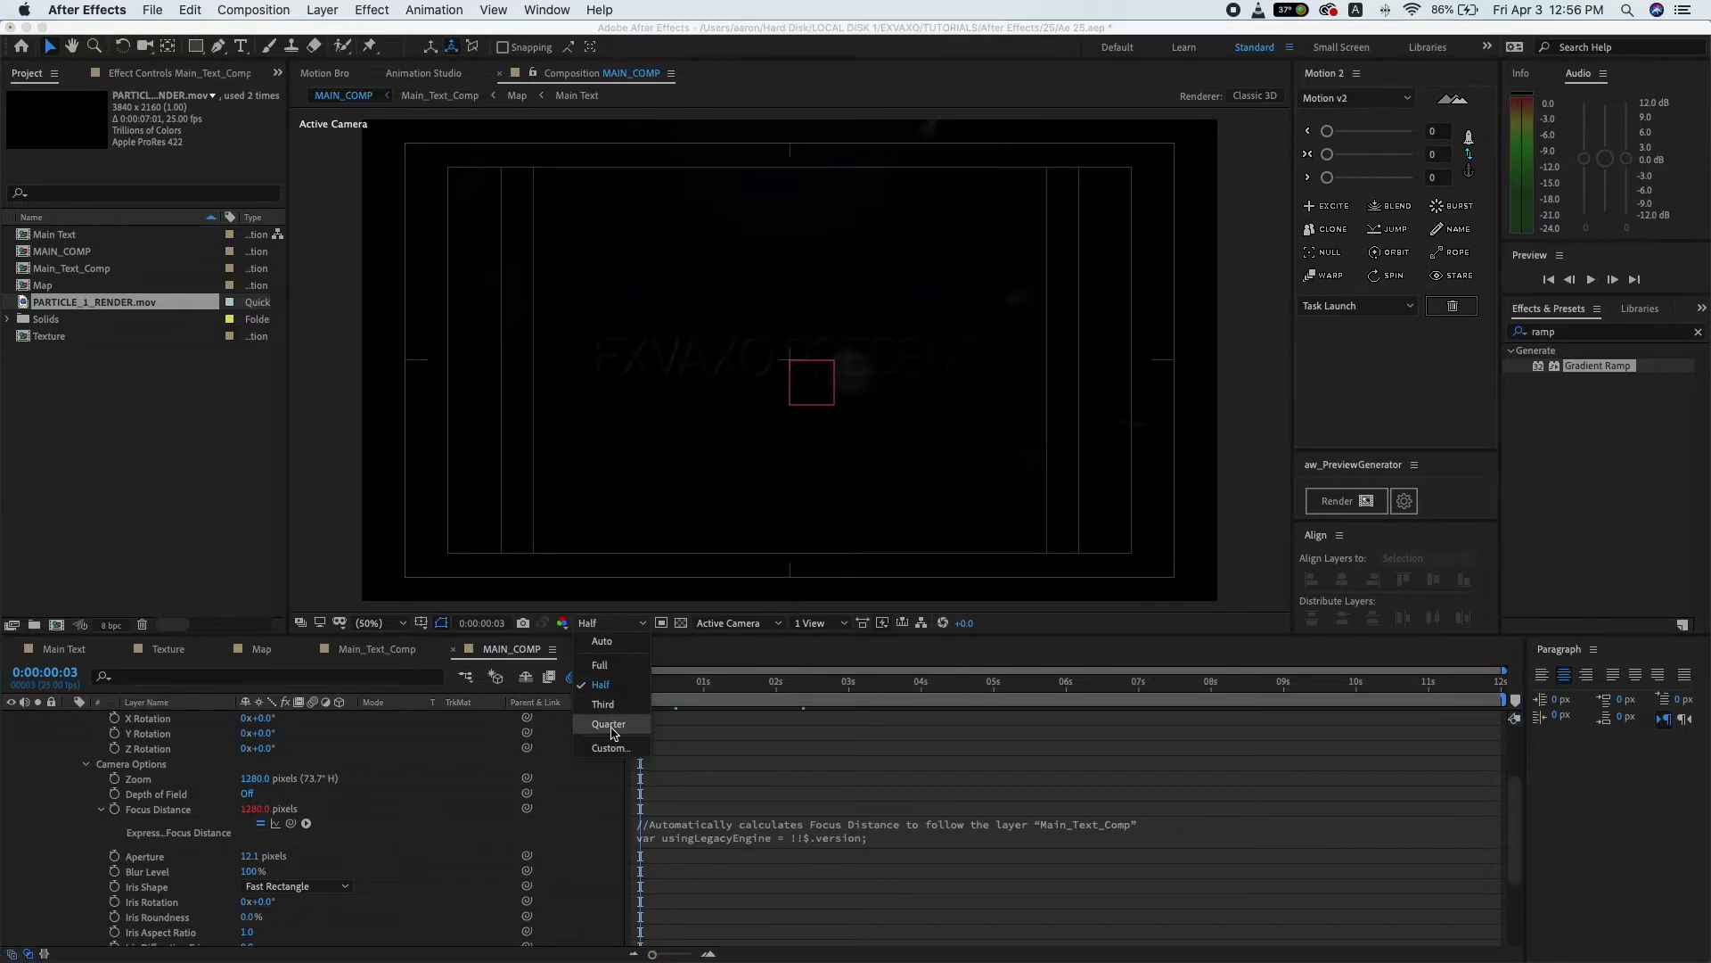
pyautogui.click(624, 701)
pyautogui.press('space')
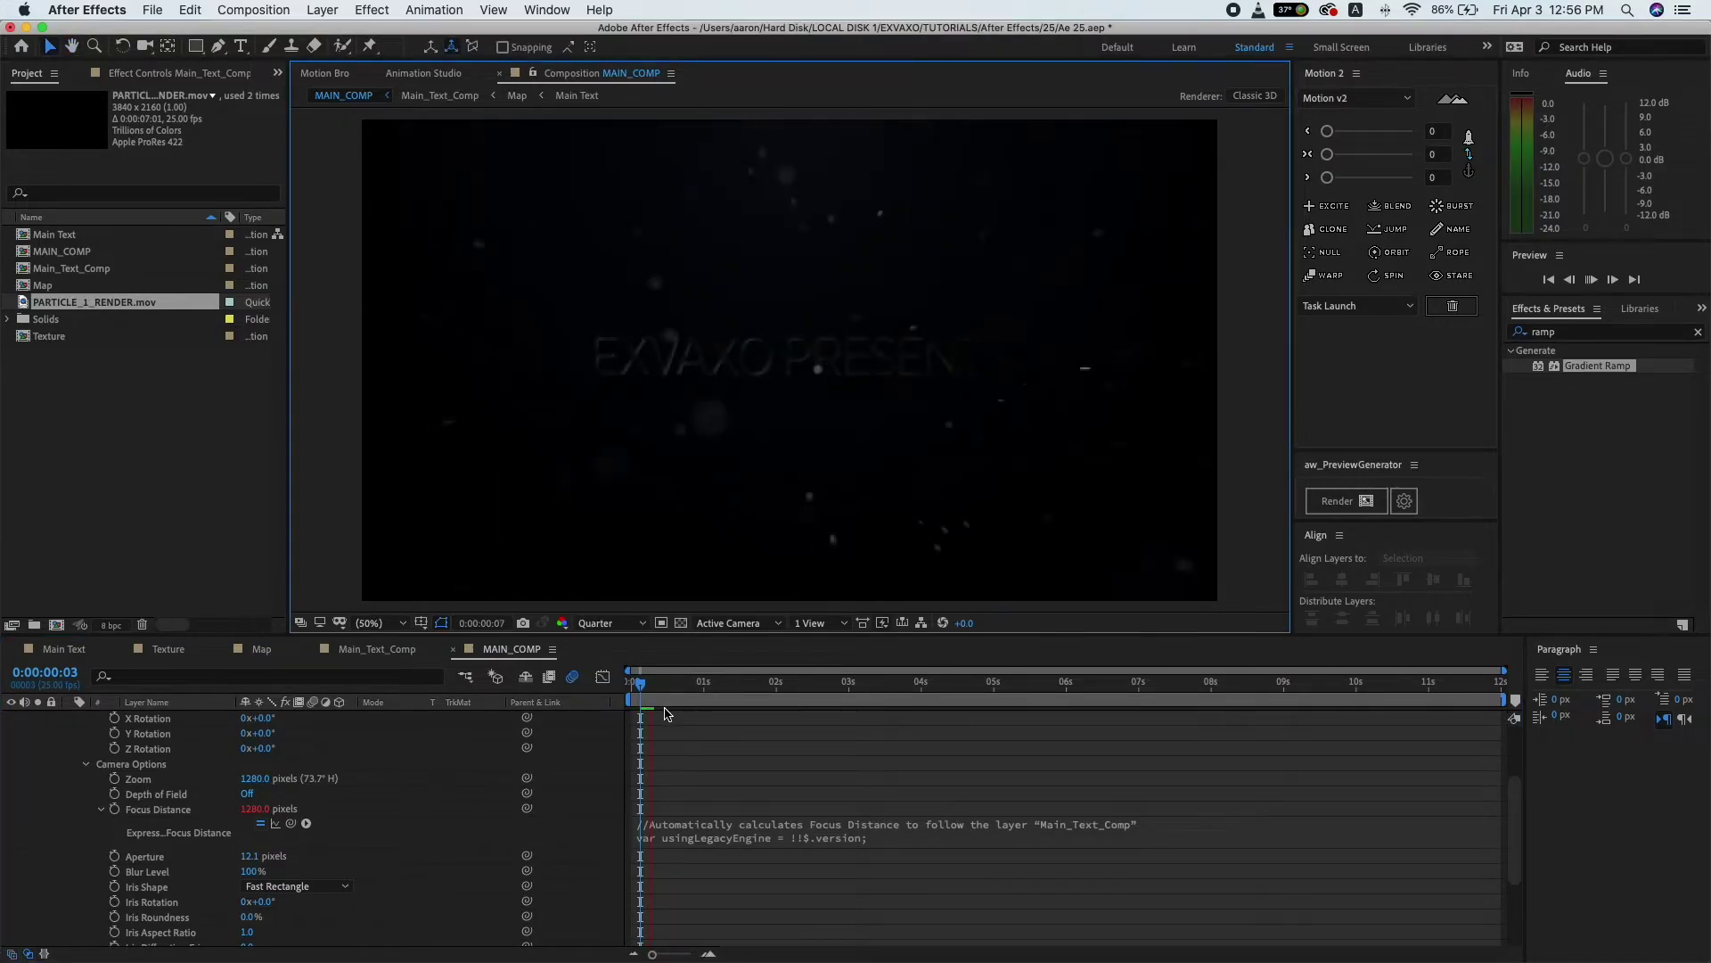
# - Stop playback and give Camera 1 Aperture 300, Blur Level 200% and an Octagon iris
pyautogui.click(811, 679)
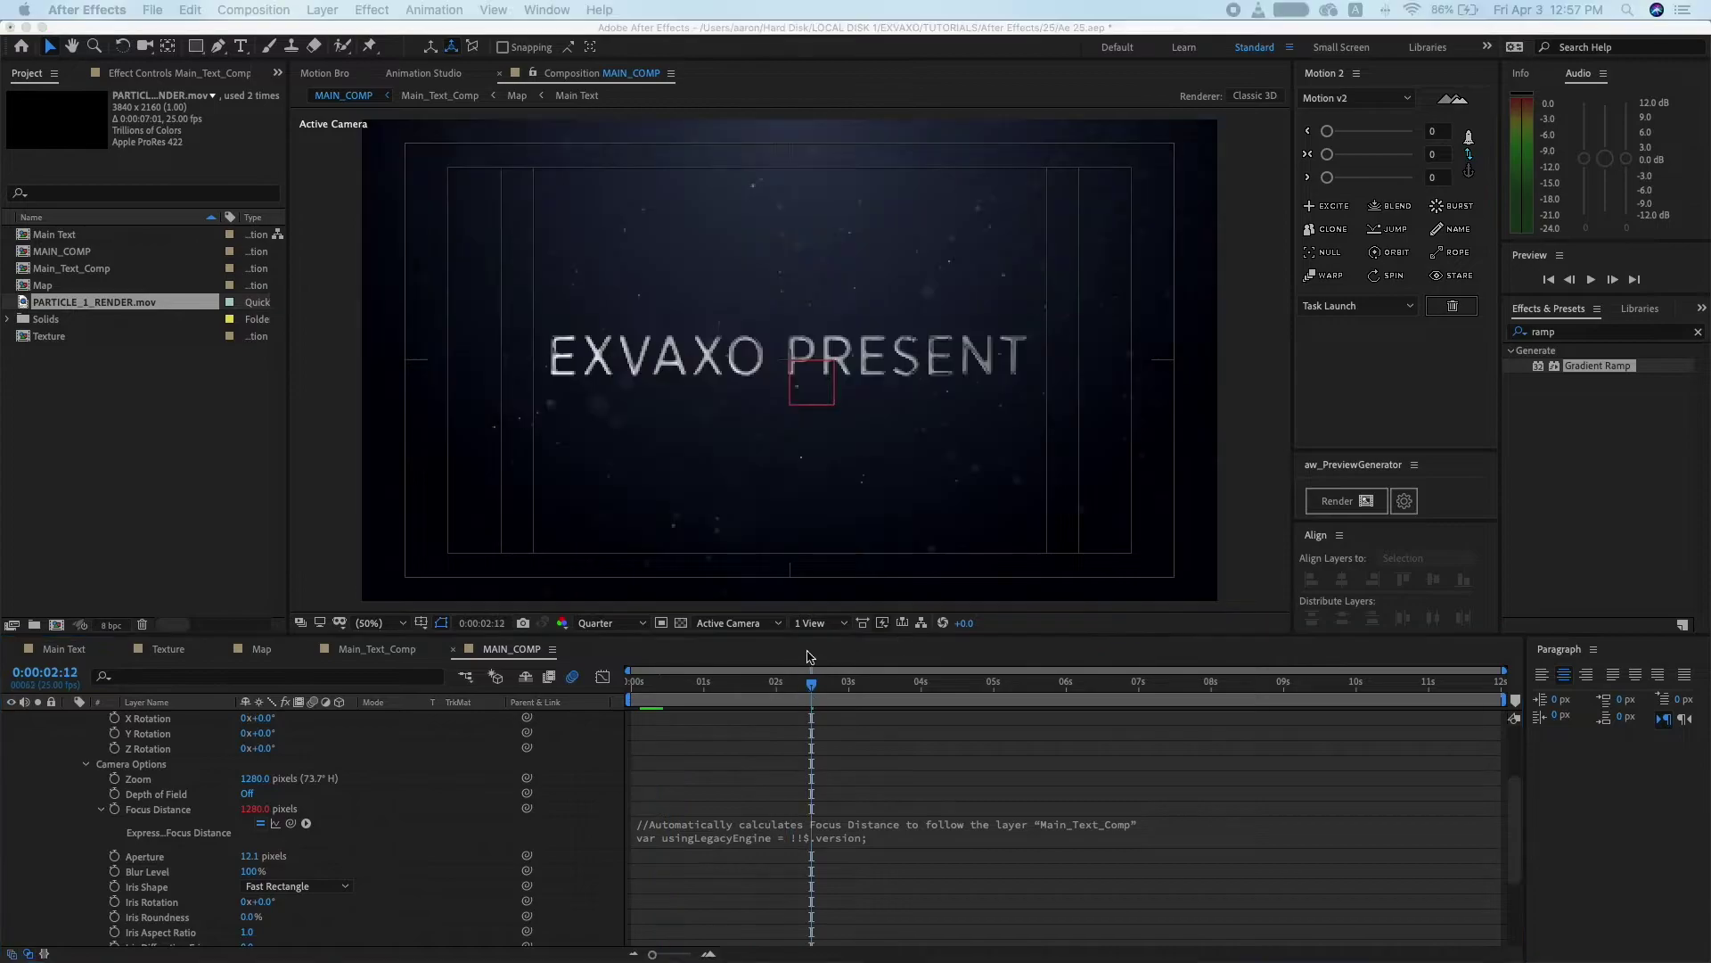
pyautogui.scroll(-3, 129, 822)
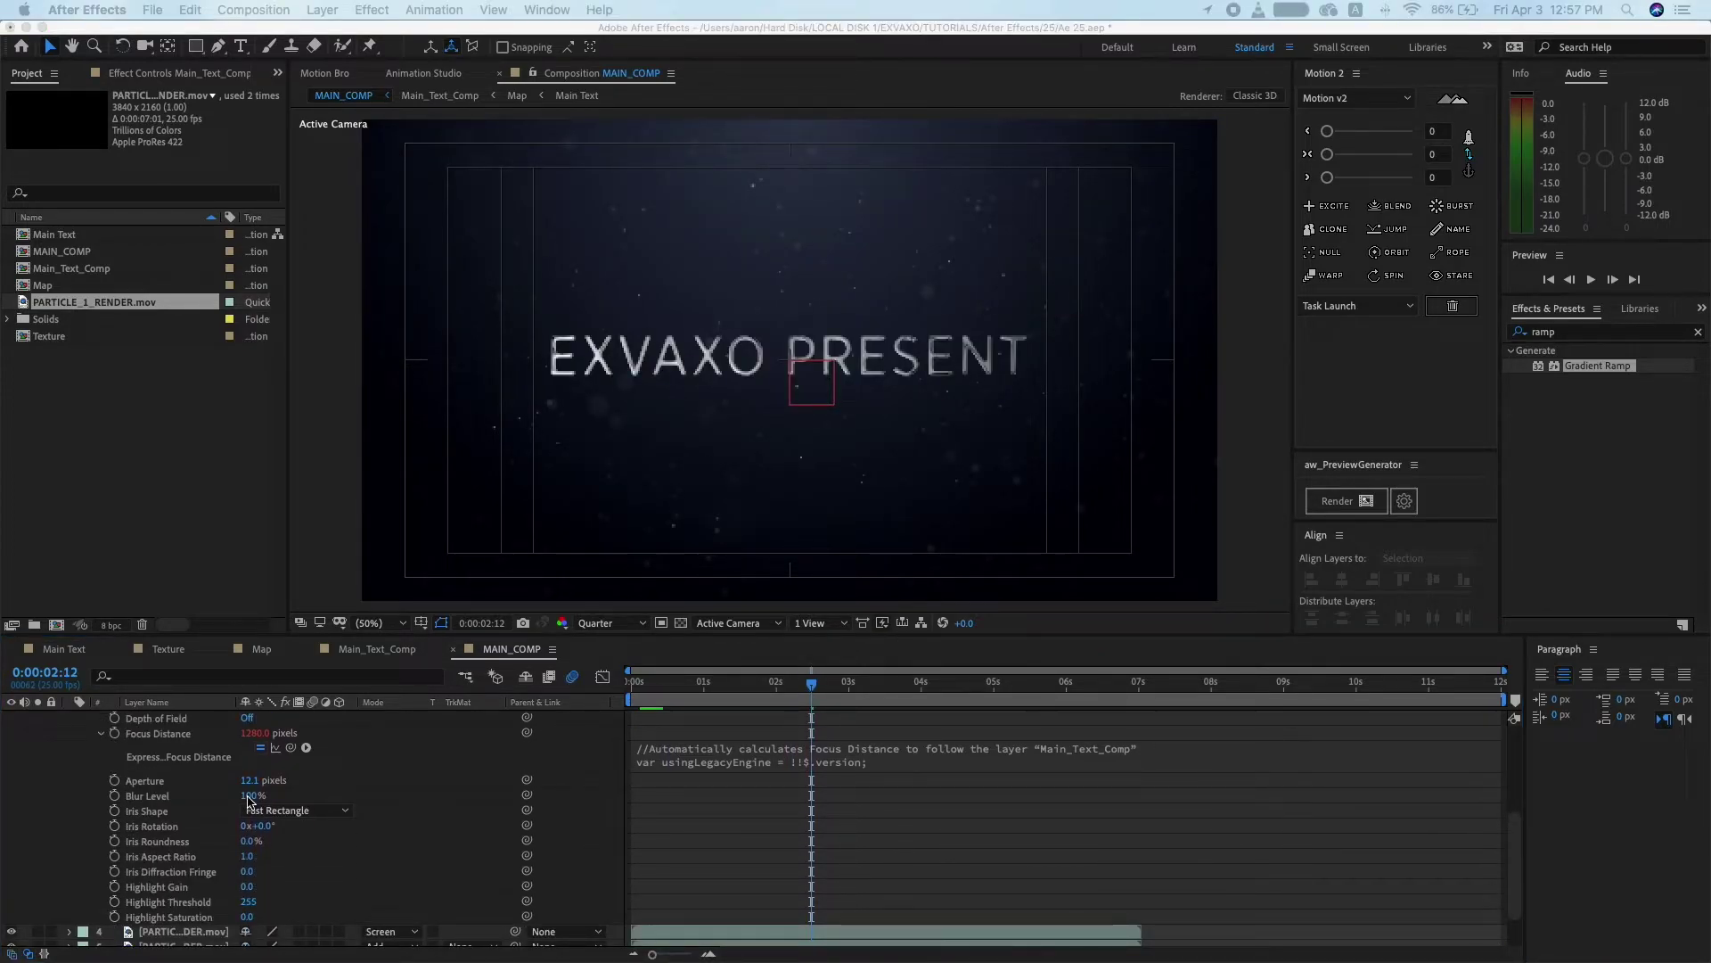
pyautogui.click(390, 788)
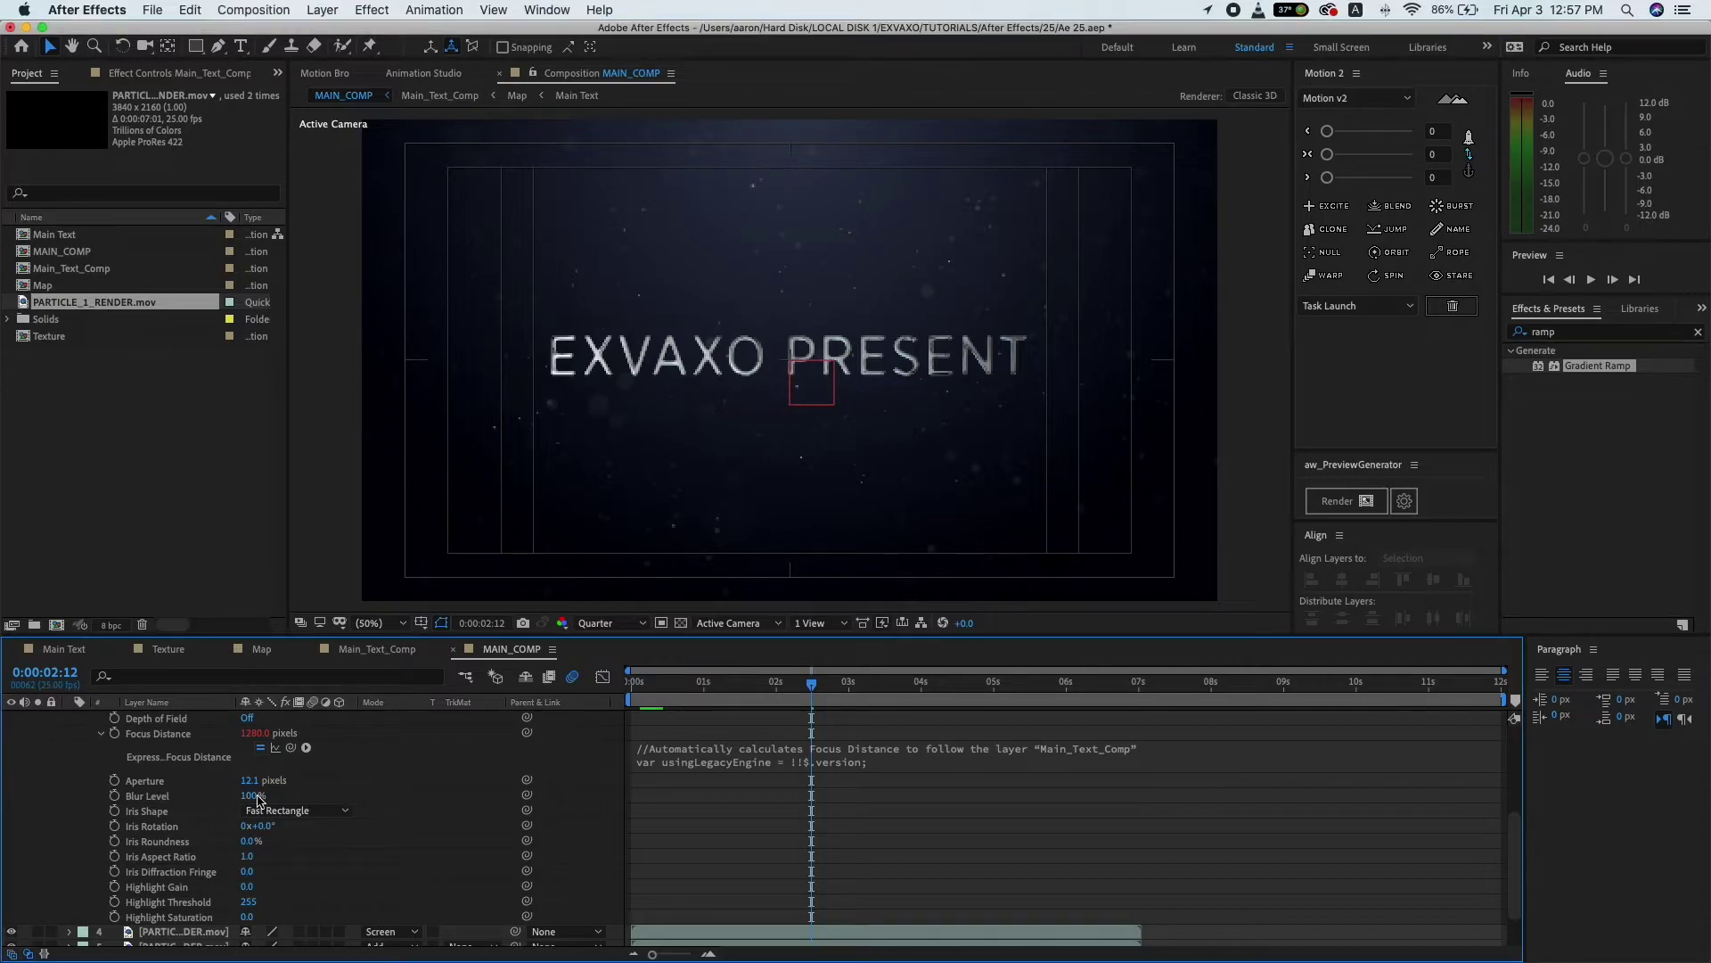
pyautogui.click(247, 781)
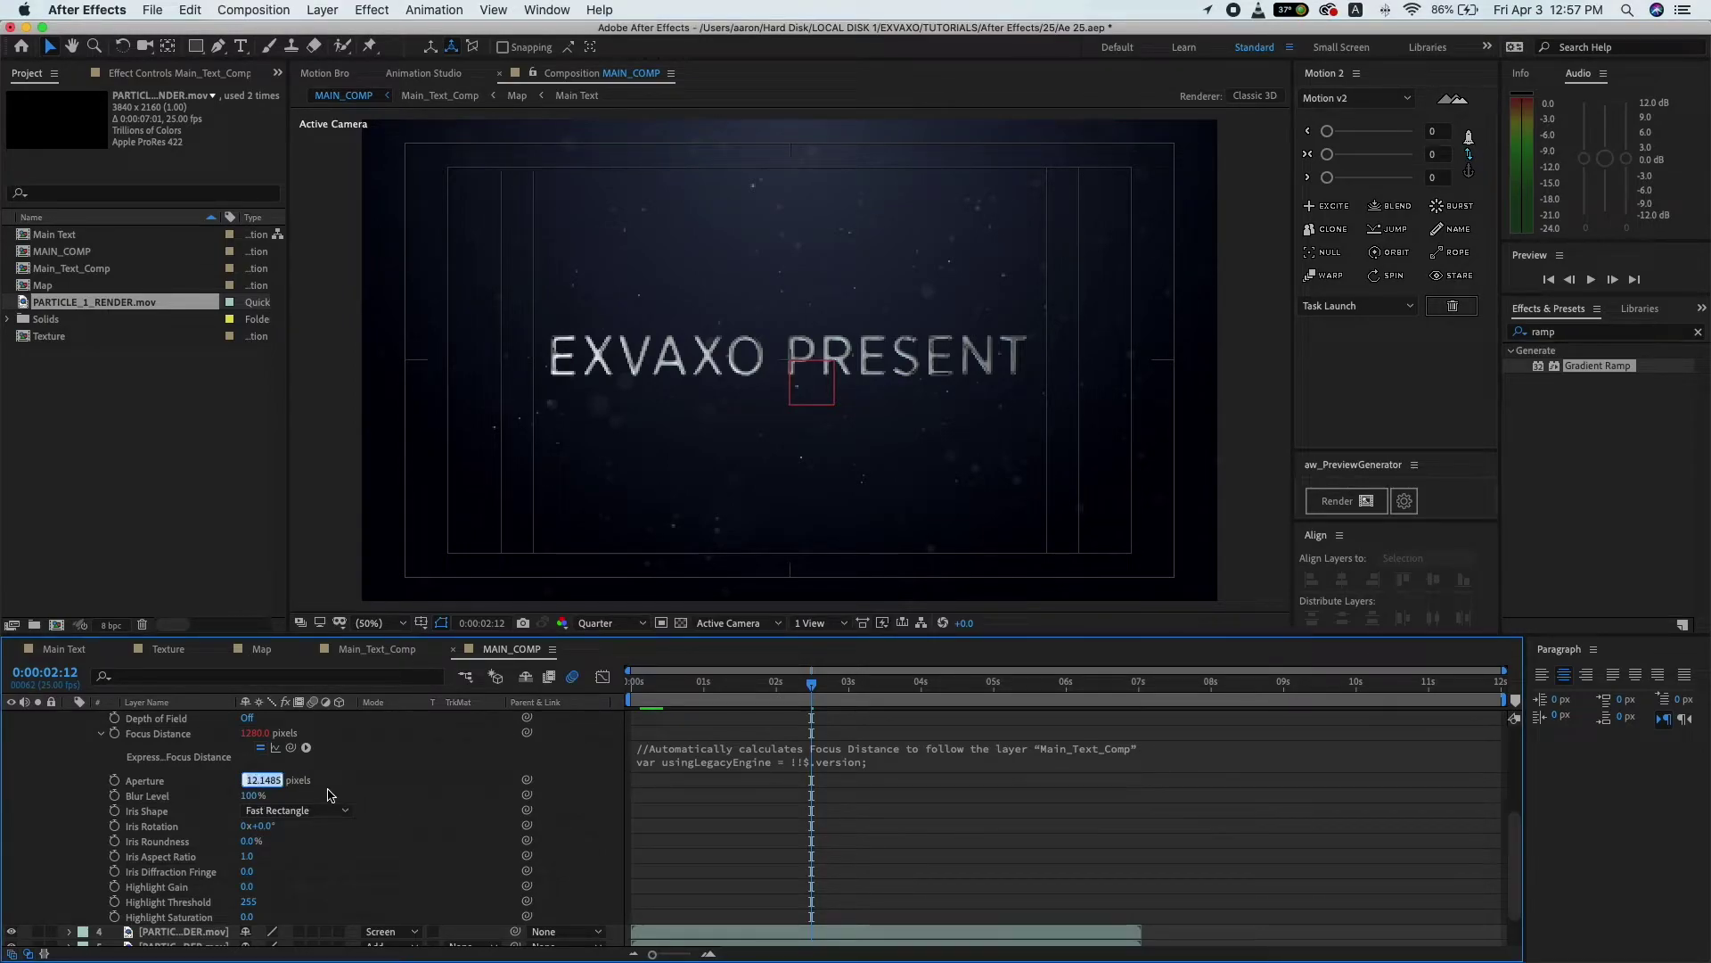
pyautogui.write('300')
pyautogui.press('Return')
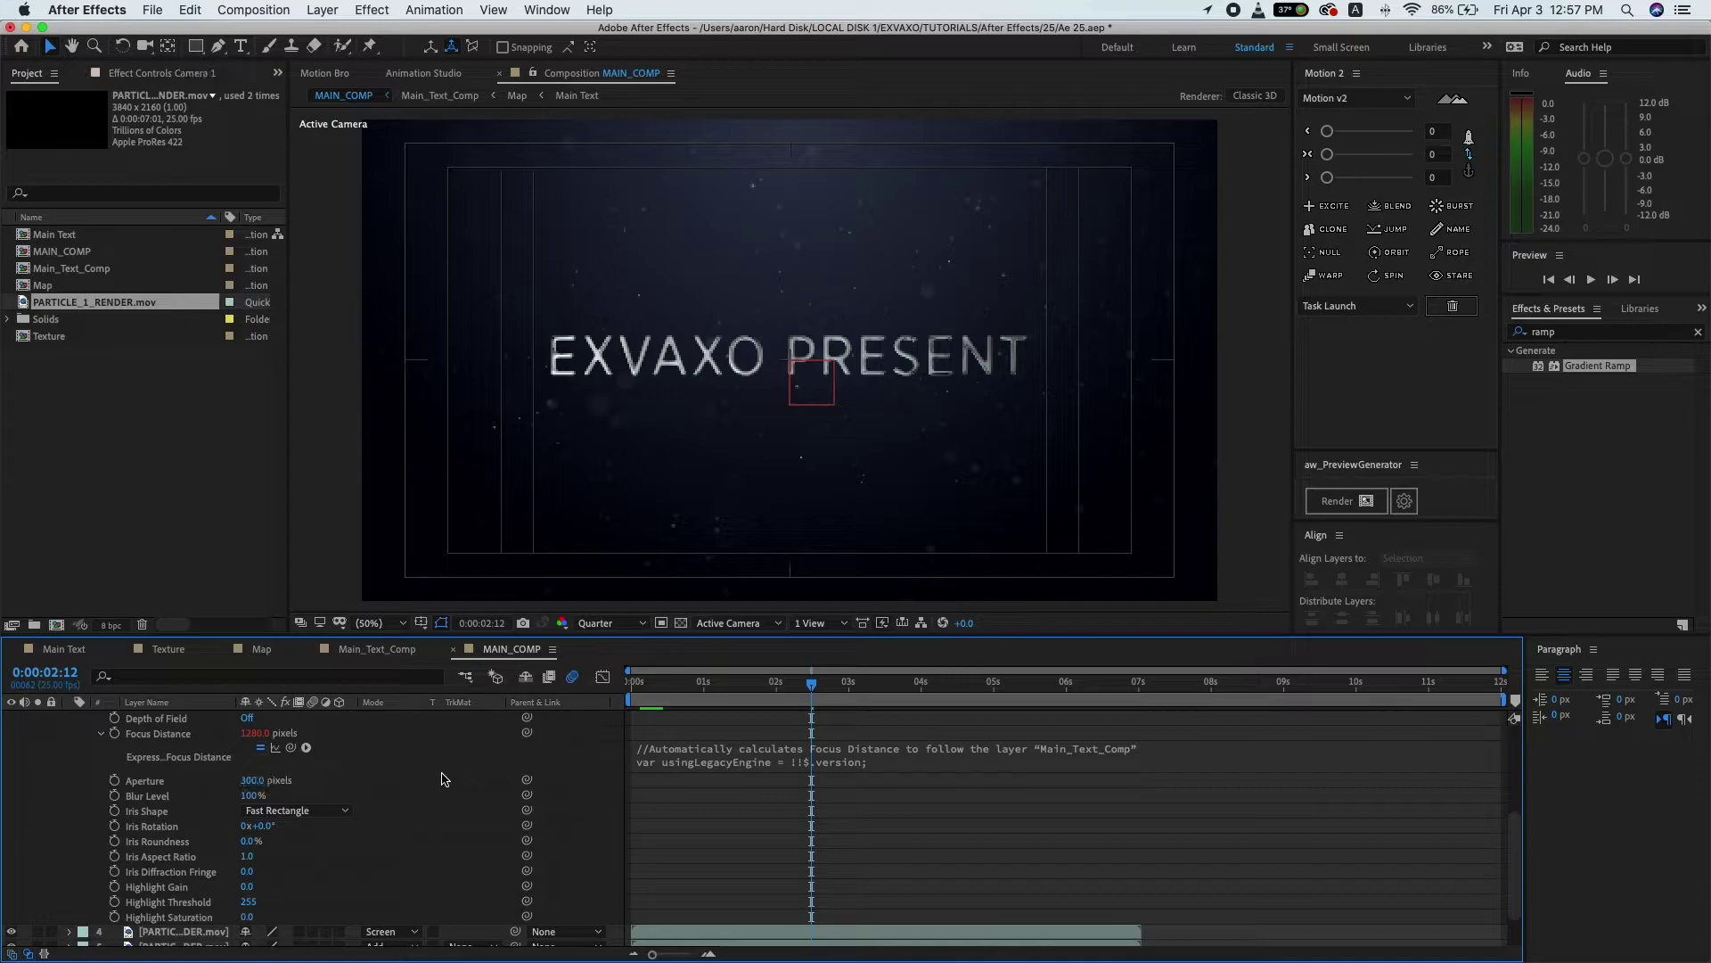
pyautogui.scroll(-3, 442, 778)
pyautogui.click(253, 750)
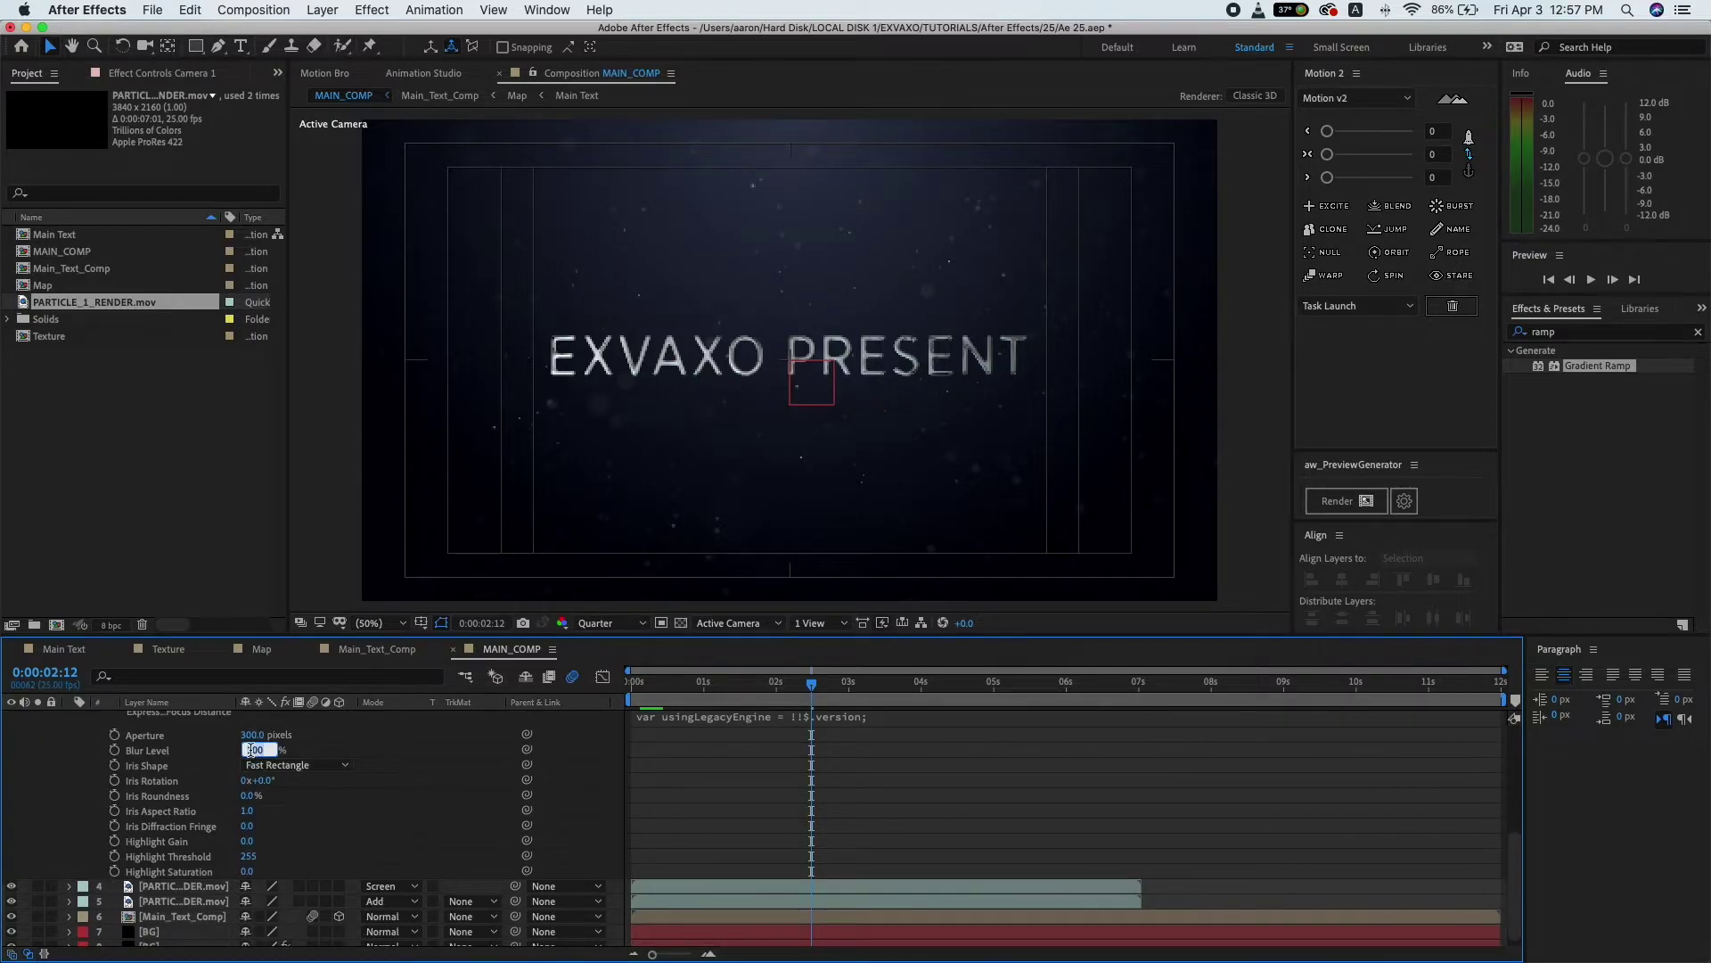
pyautogui.write('200')
pyautogui.click(323, 767)
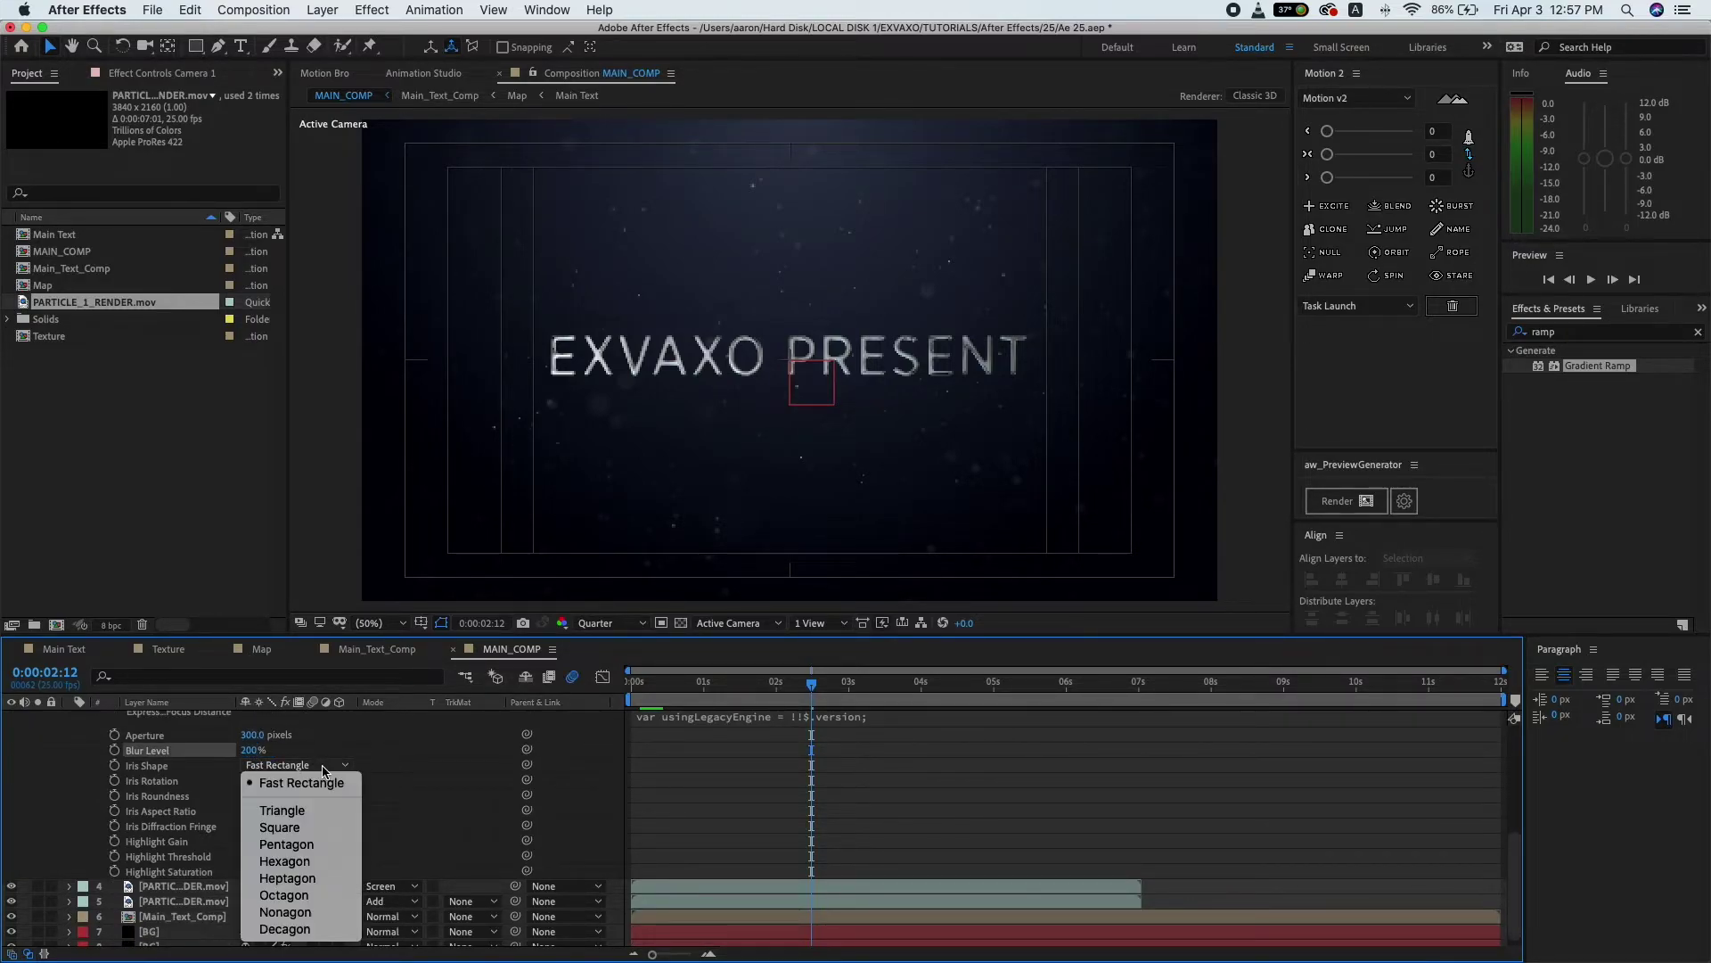
pyautogui.click(307, 895)
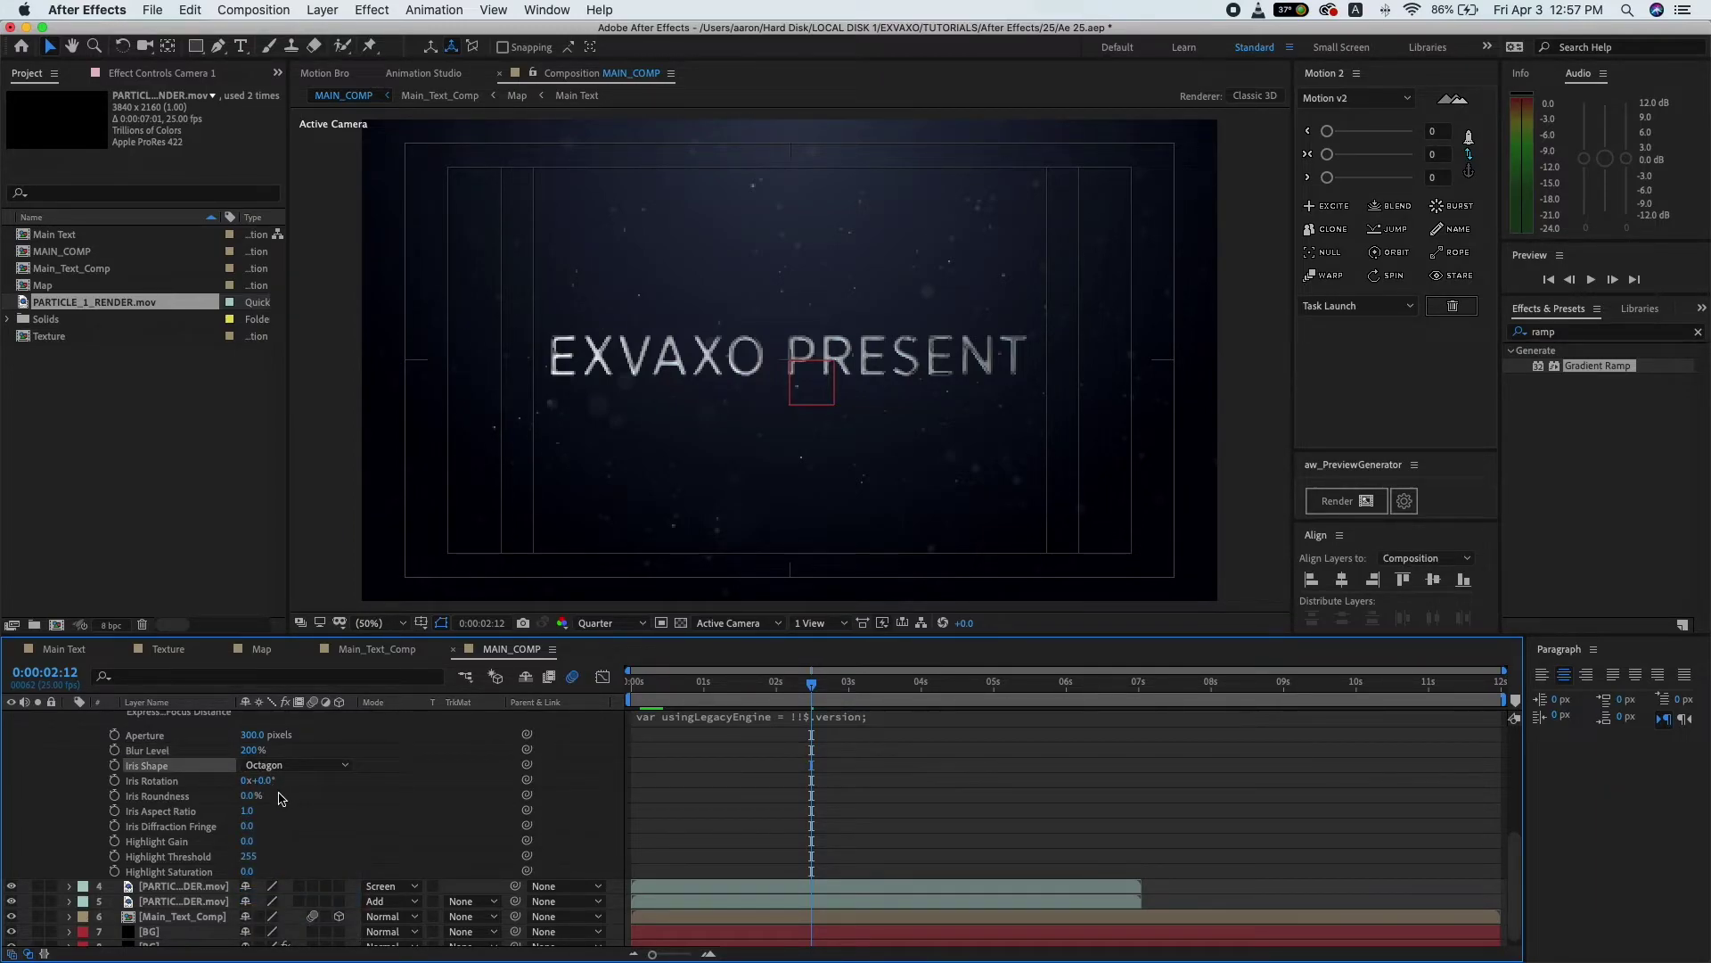
pyautogui.scroll(3, 392, 829)
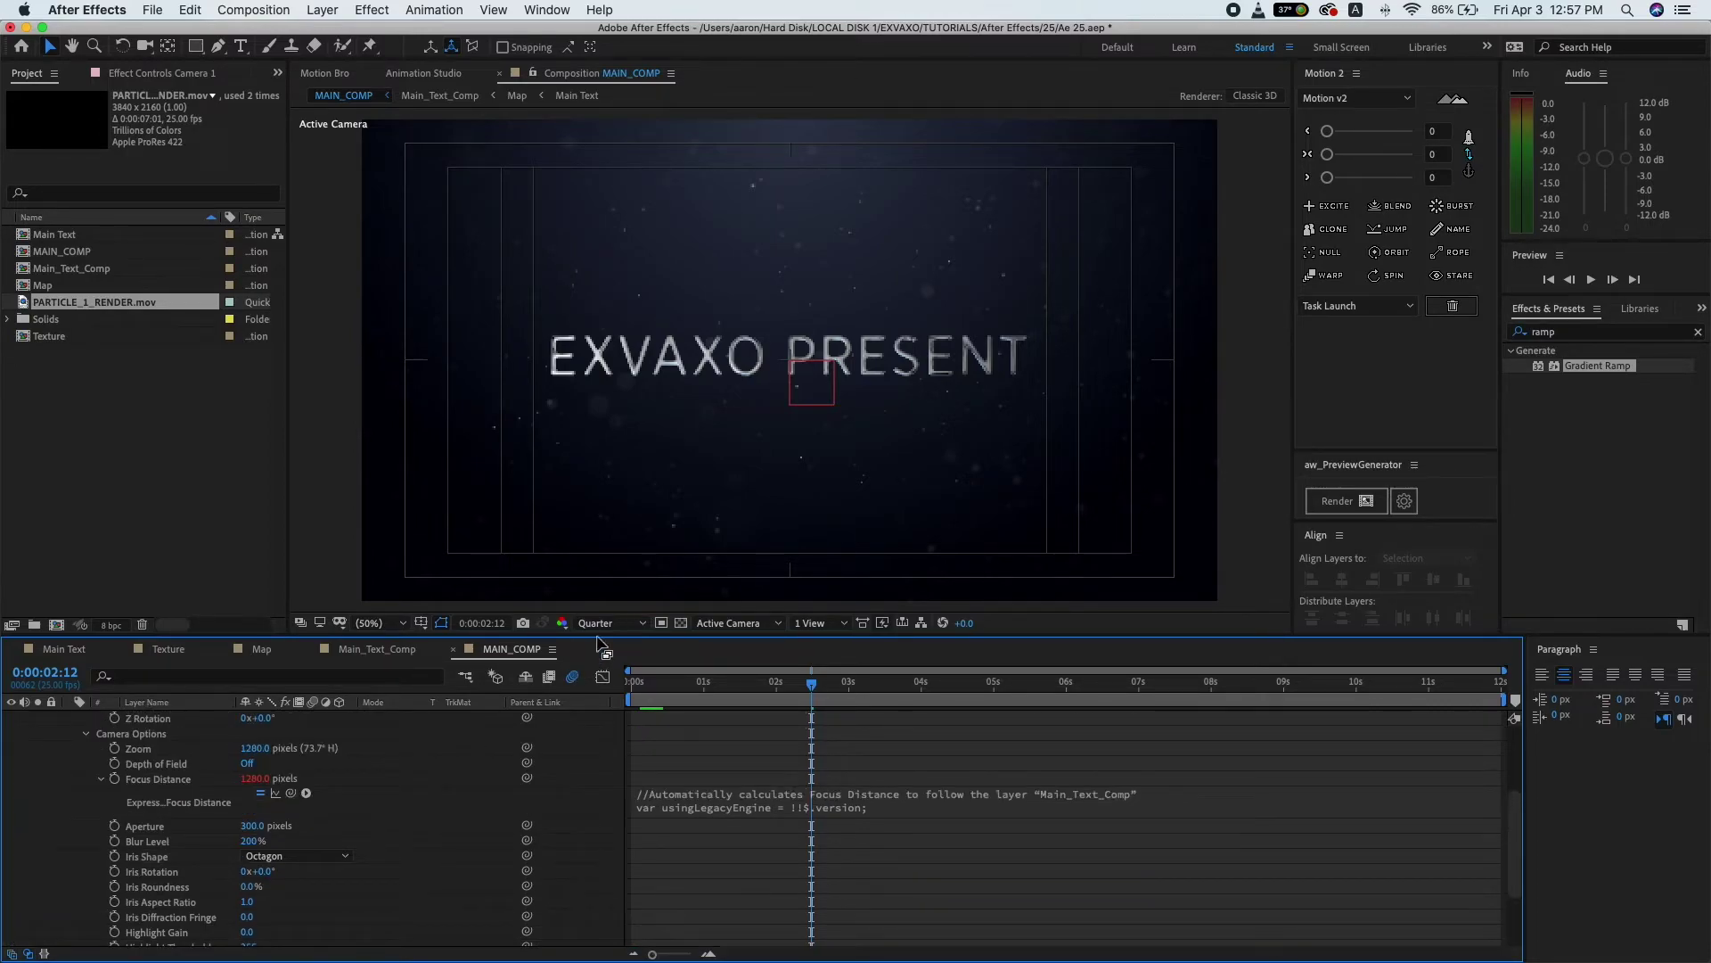
# - Switch preview to Full resolution and change Camera 1's Position Z from -1280 to -2560
pyautogui.click(609, 623)
pyautogui.click(602, 675)
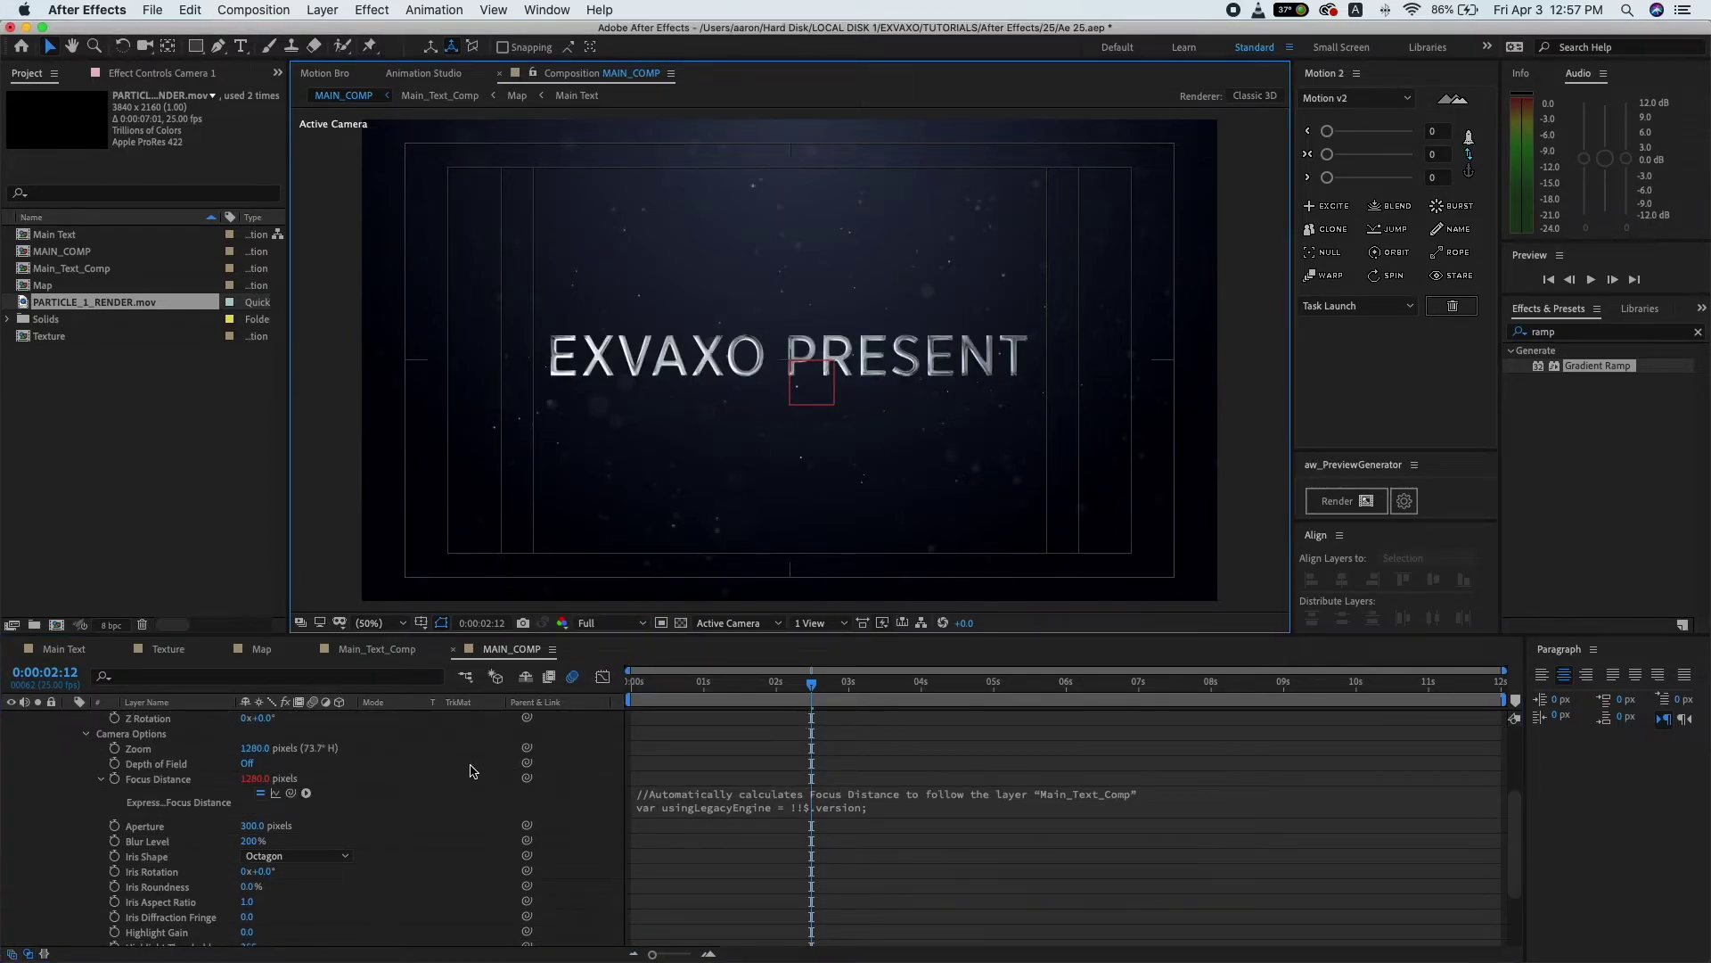
pyautogui.scroll(2, 370, 817)
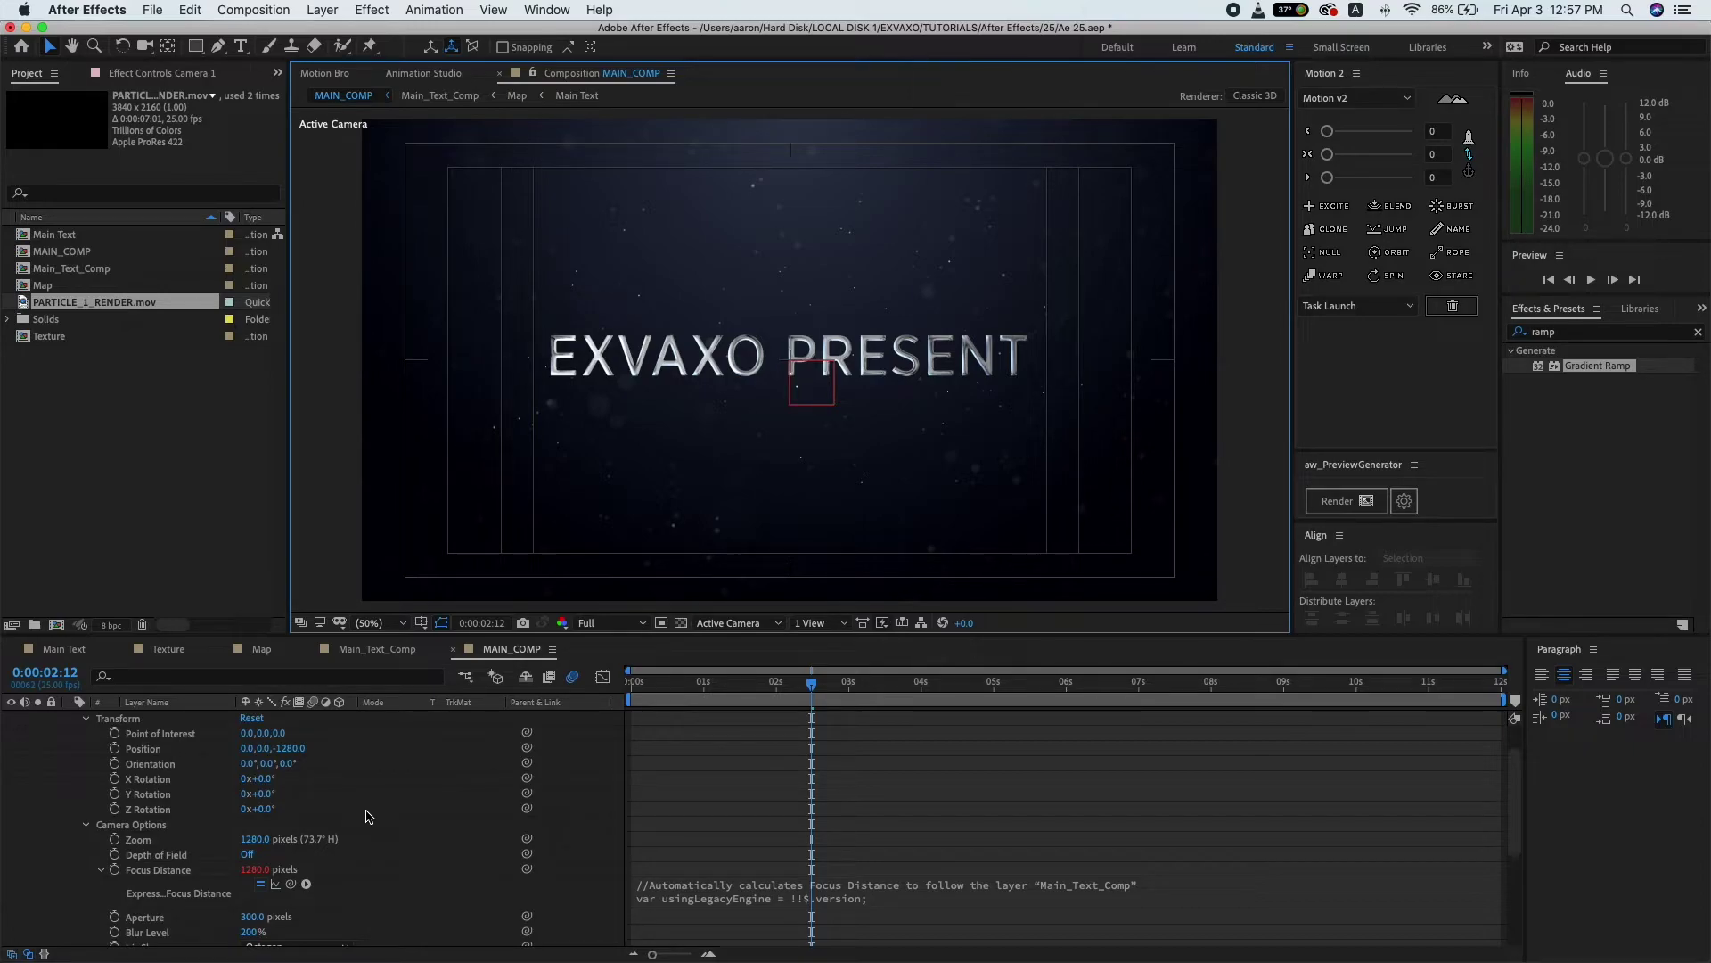
pyautogui.scroll(1, 368, 818)
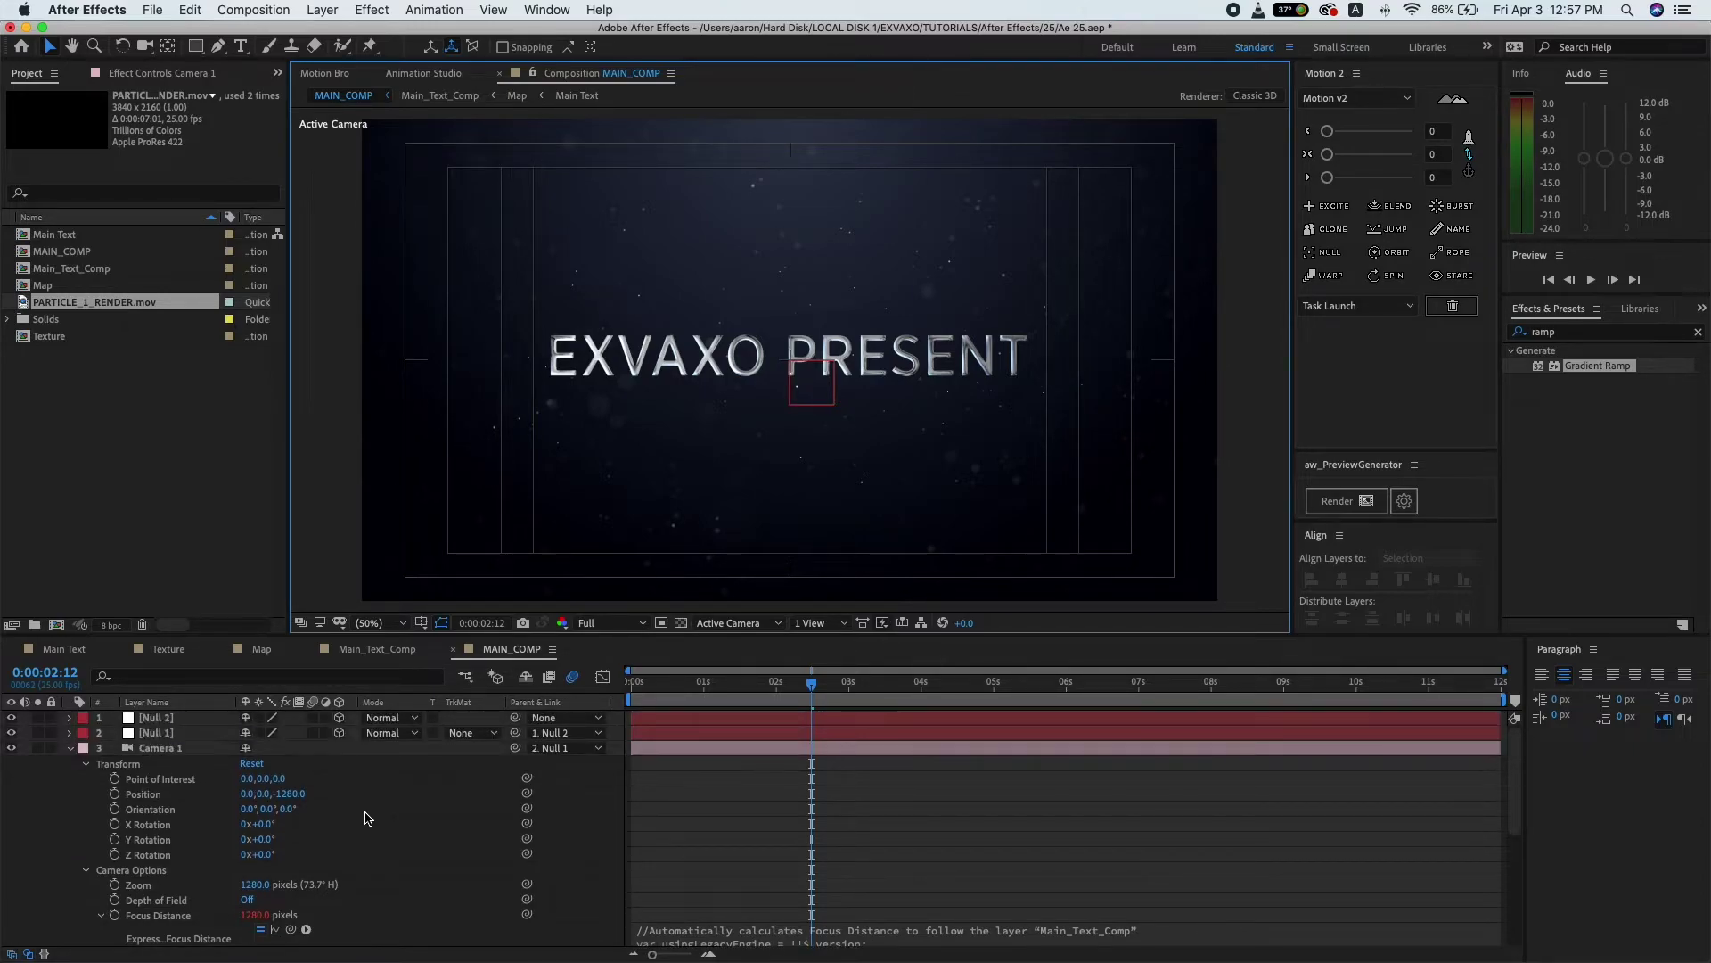
pyautogui.click(292, 794)
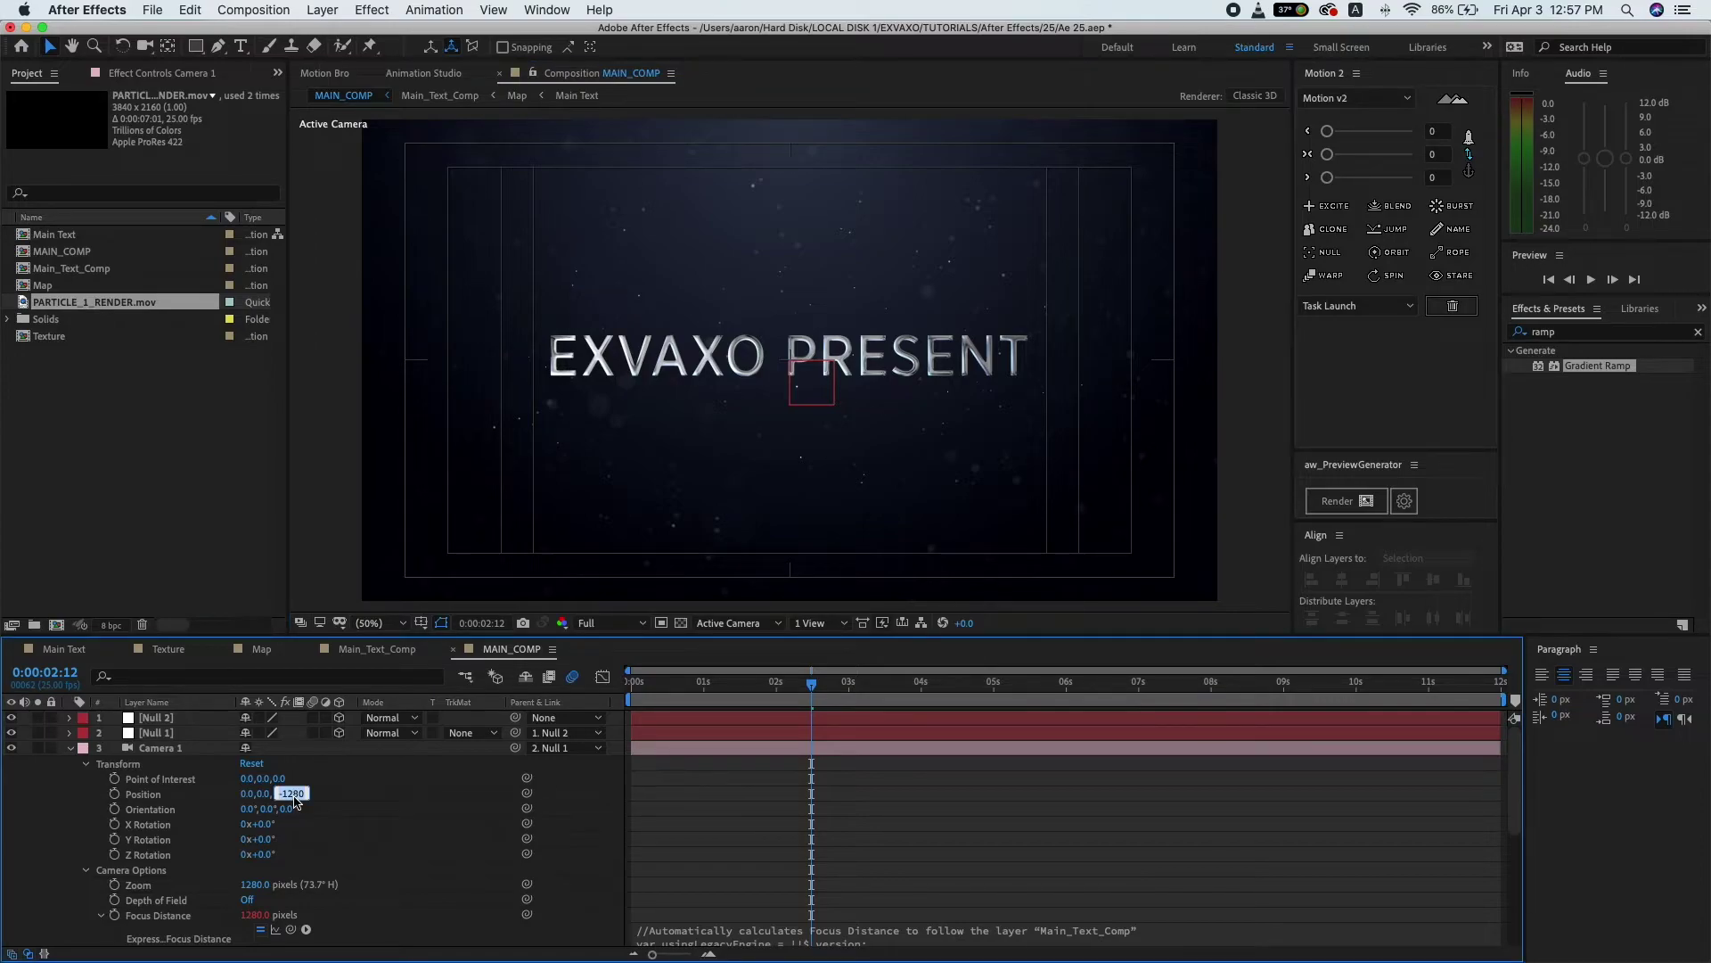
pyautogui.write('-')
pyautogui.click(394, 807)
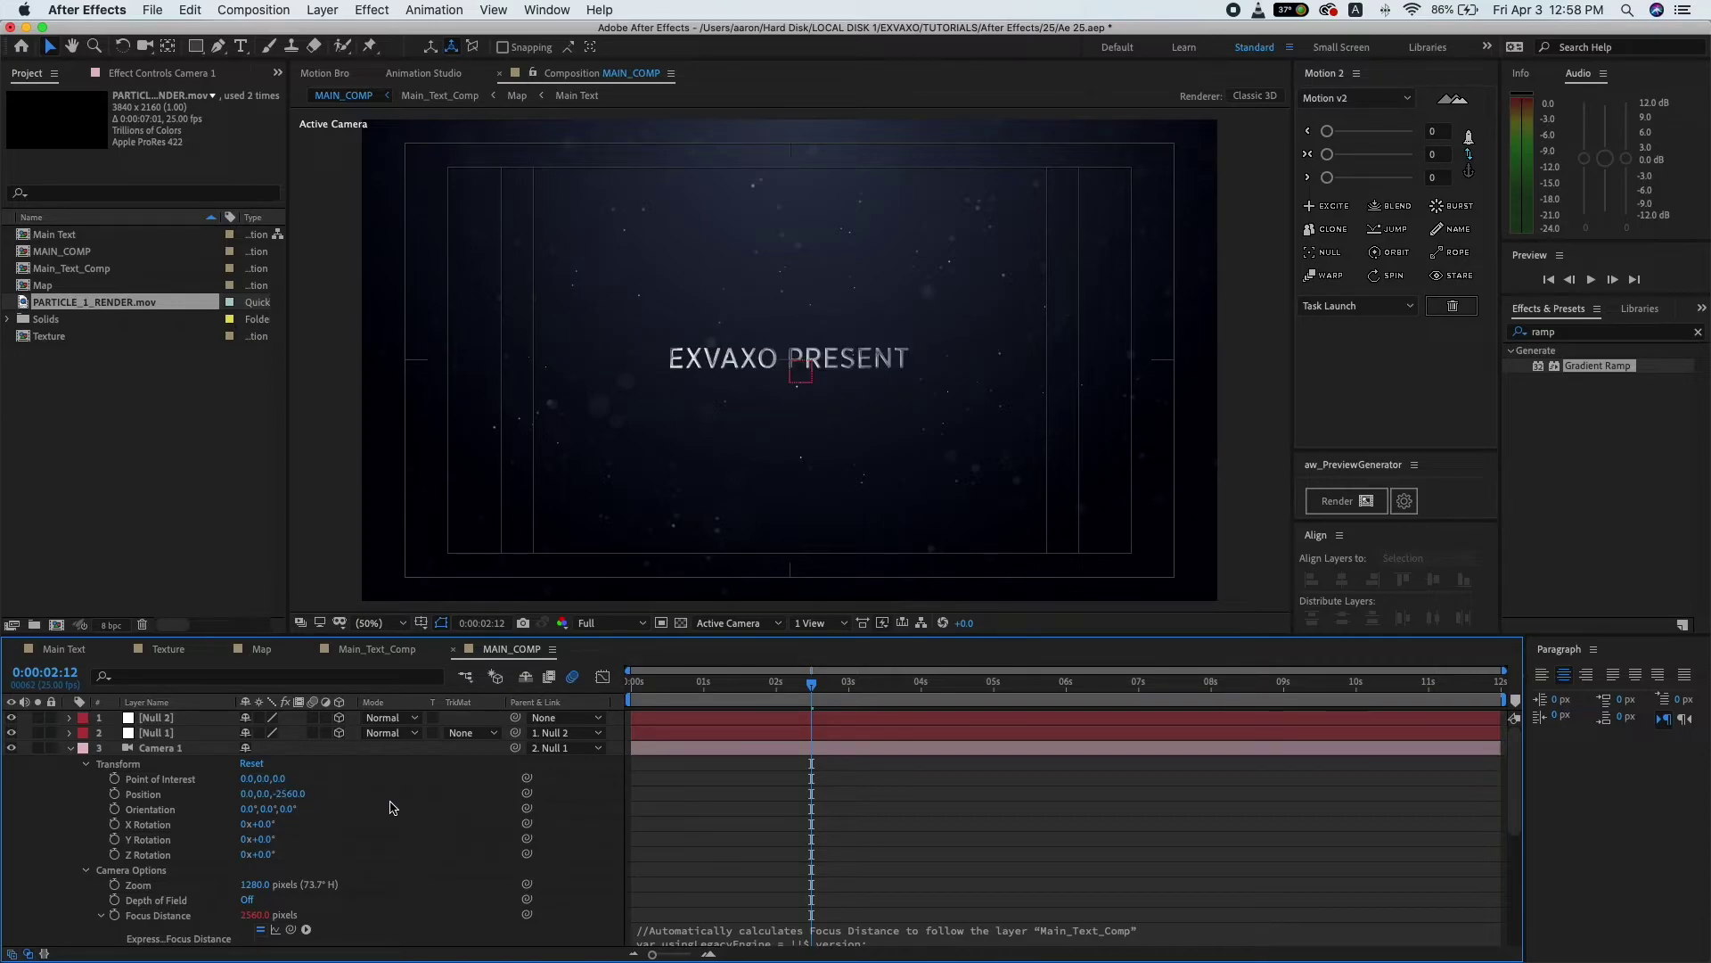
# - Keyframe Null 1's Position at Z 2700 on the first frame
pyautogui.click(70, 749)
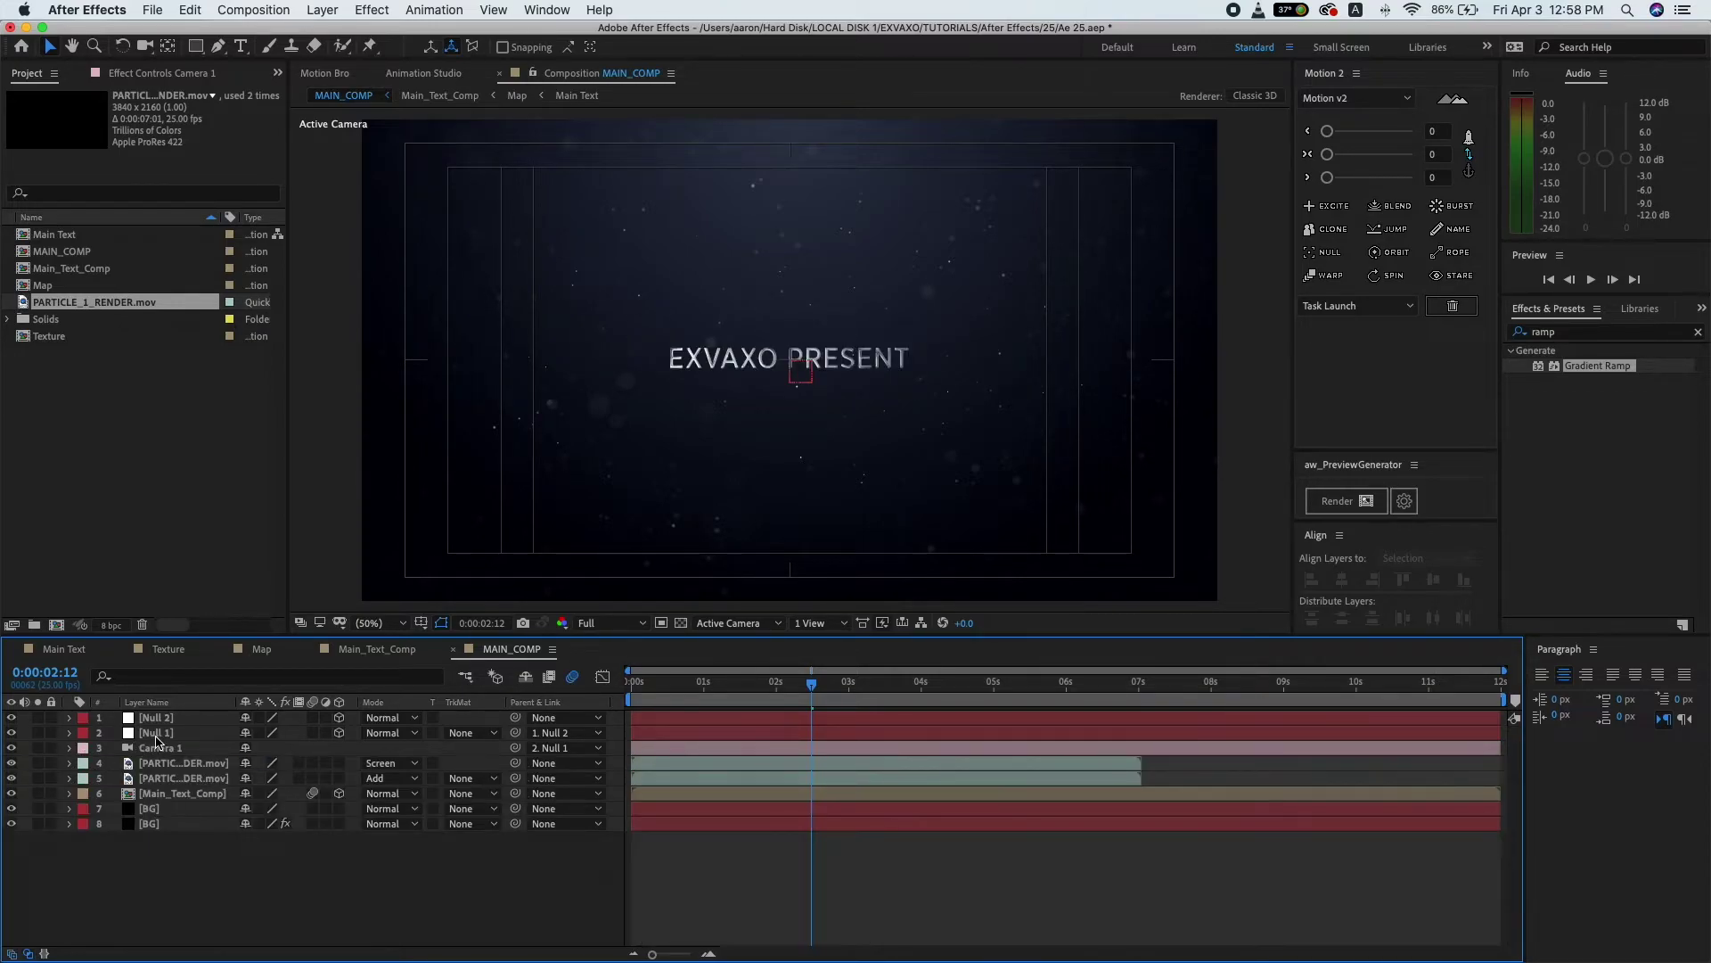
pyautogui.click(156, 733)
pyautogui.click(69, 733)
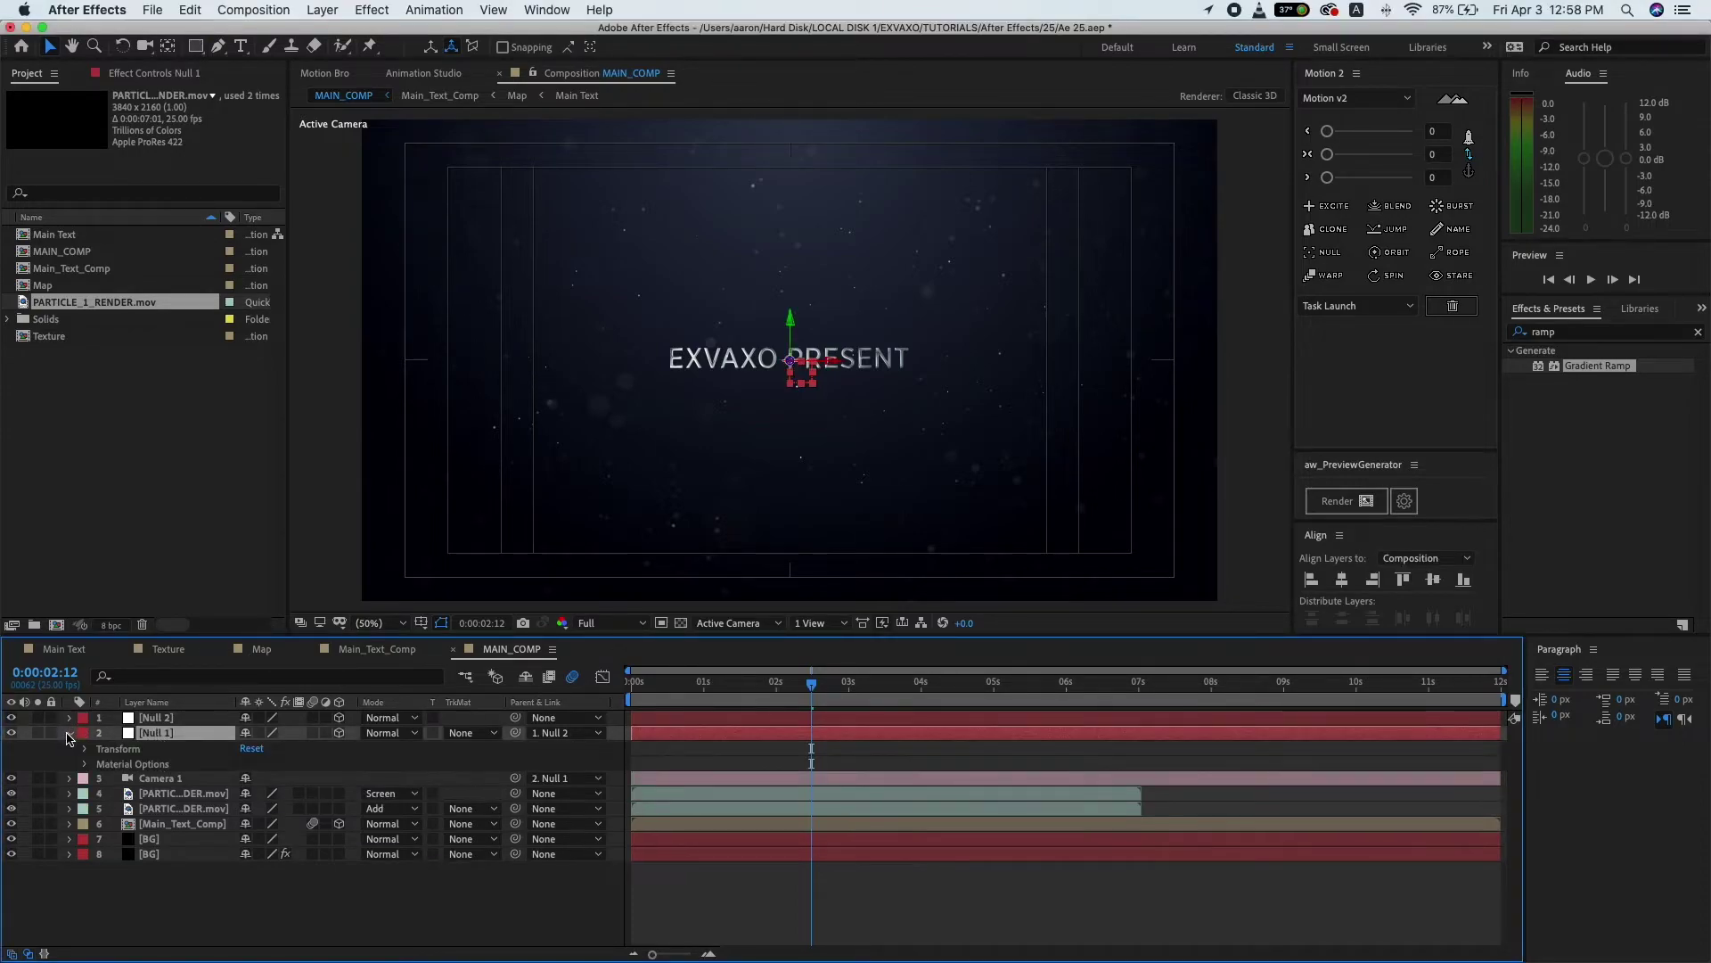
pyautogui.click(84, 750)
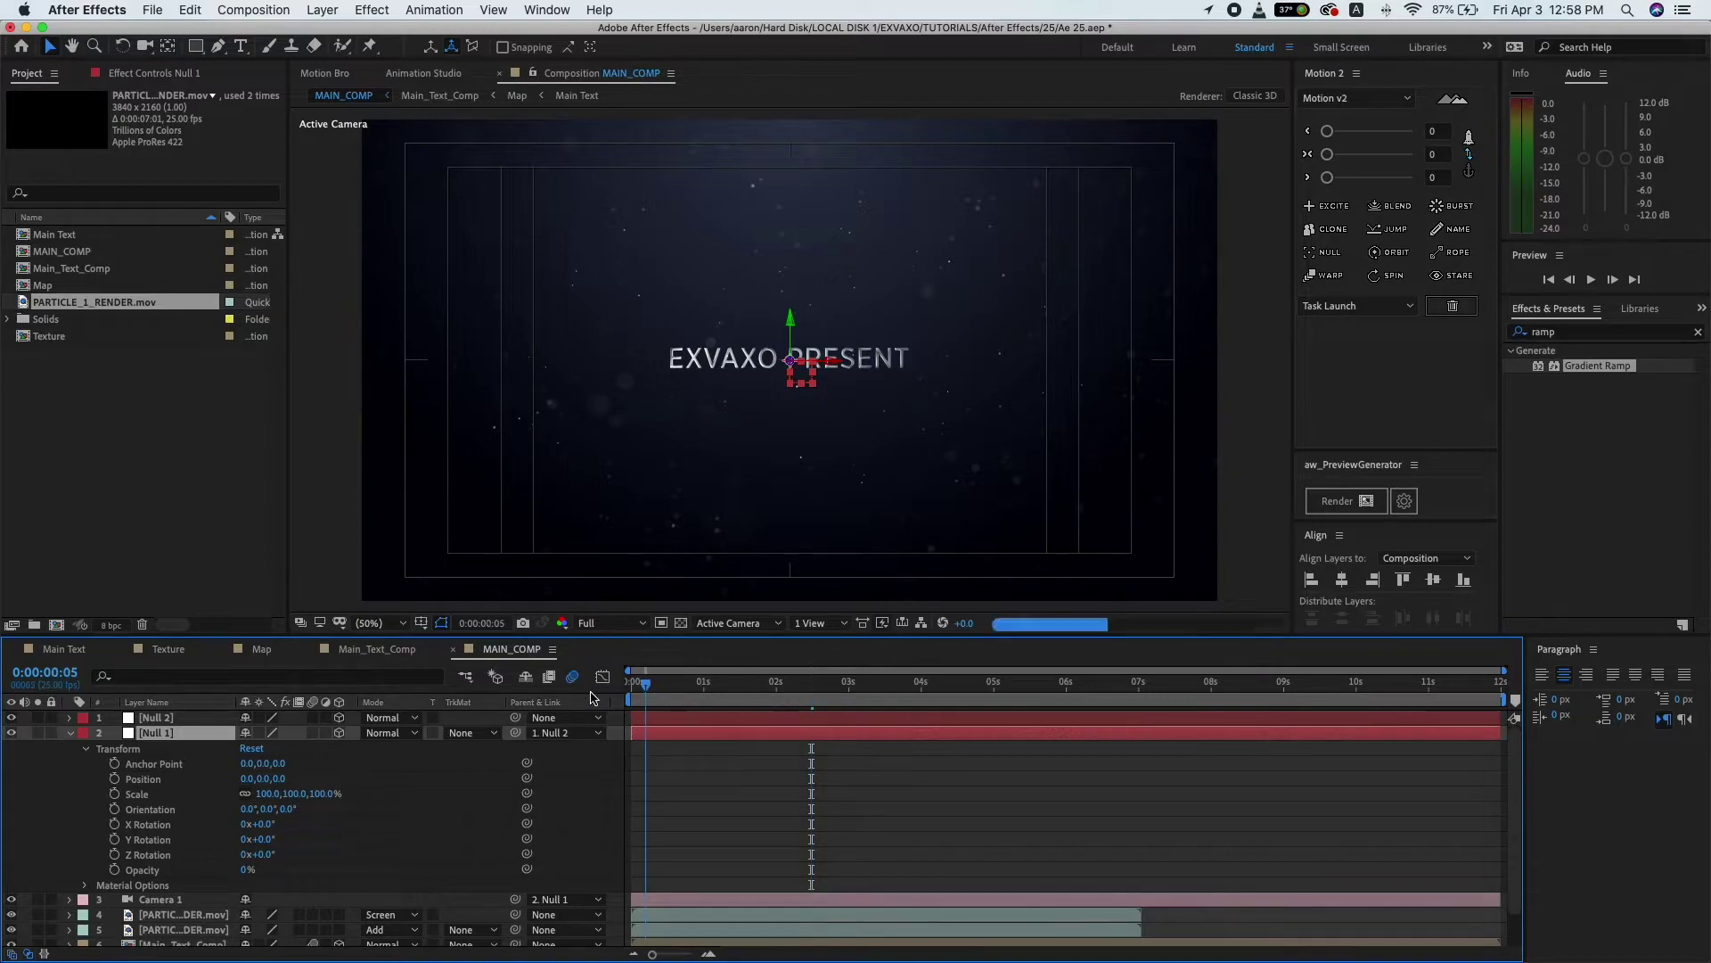
pyautogui.press('Home')
pyautogui.click(114, 780)
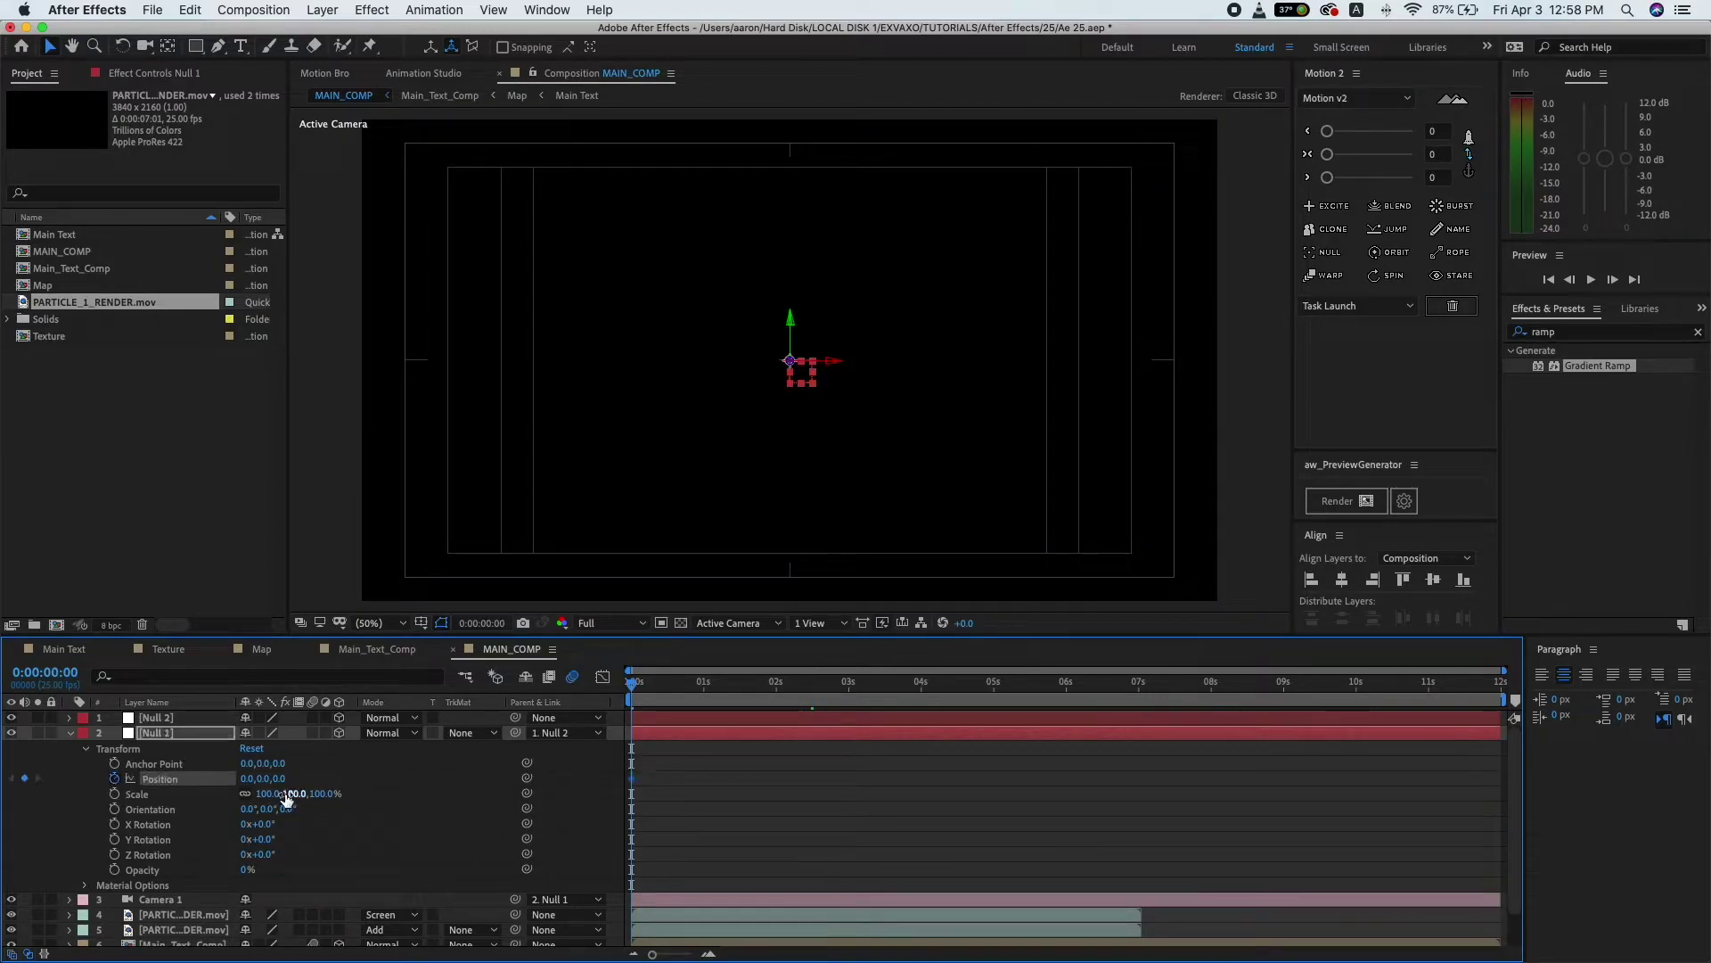
pyautogui.click(280, 780)
pyautogui.write('2700')
pyautogui.click(463, 792)
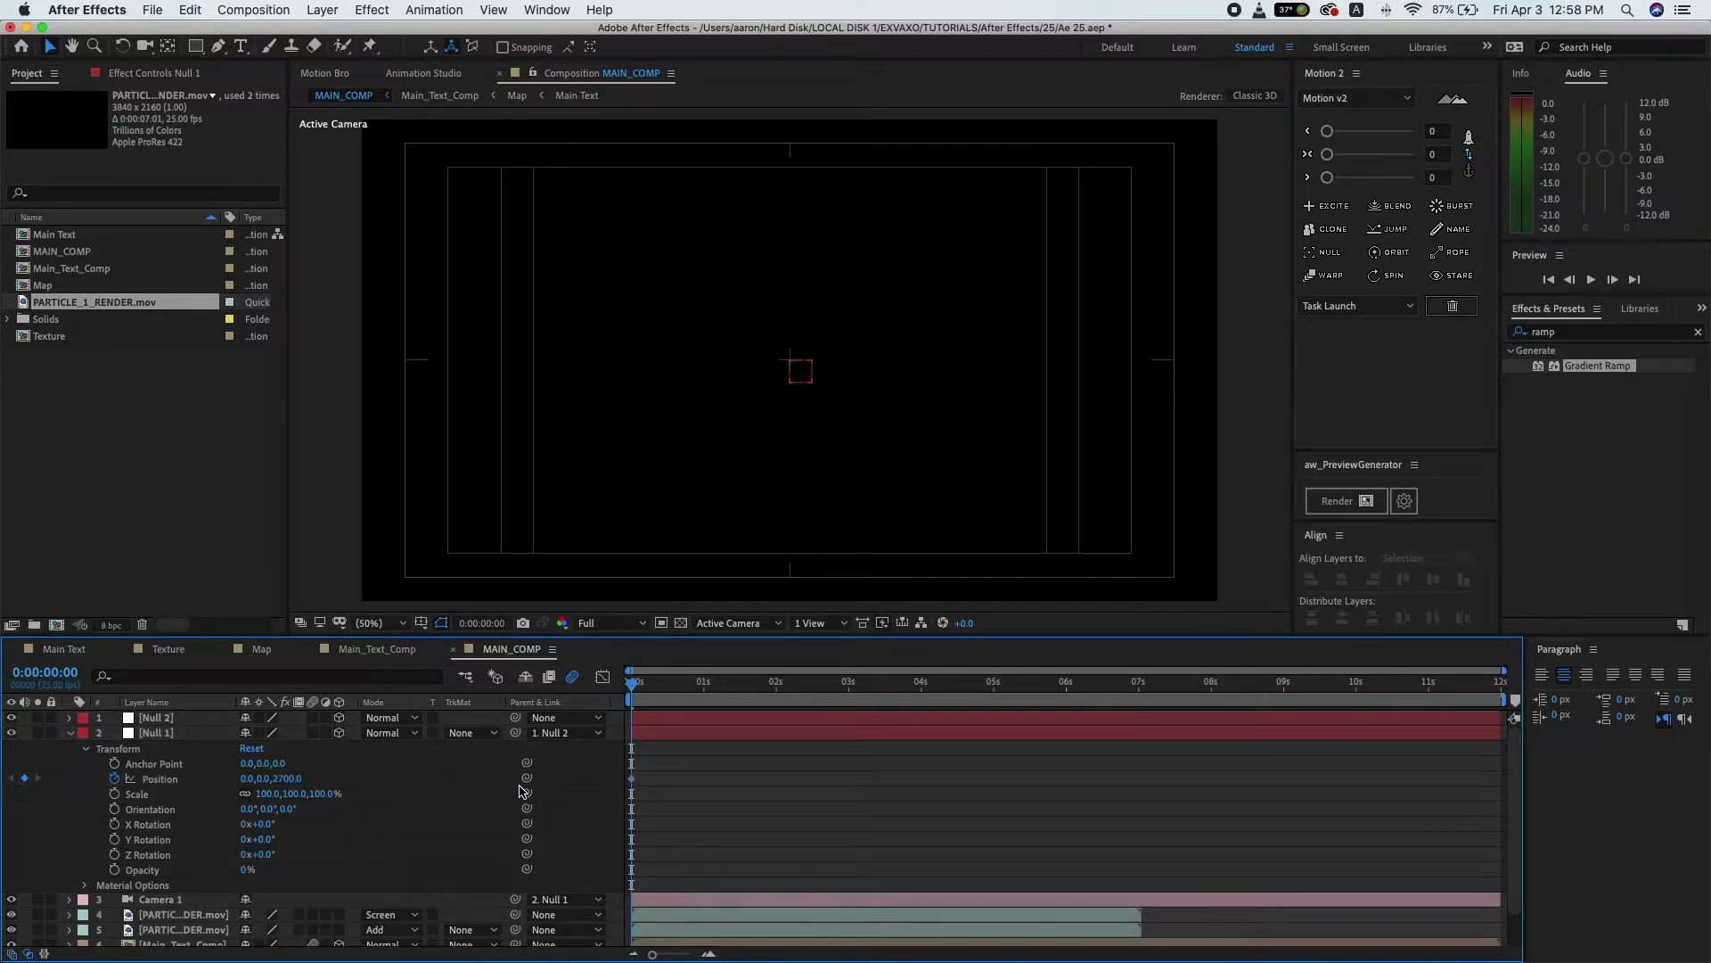
# - Add a Null 1 Position keyframe at Z 0 at 0:00:04:05
pyautogui.moveTo(927, 704); pyautogui.dragTo(936, 704)
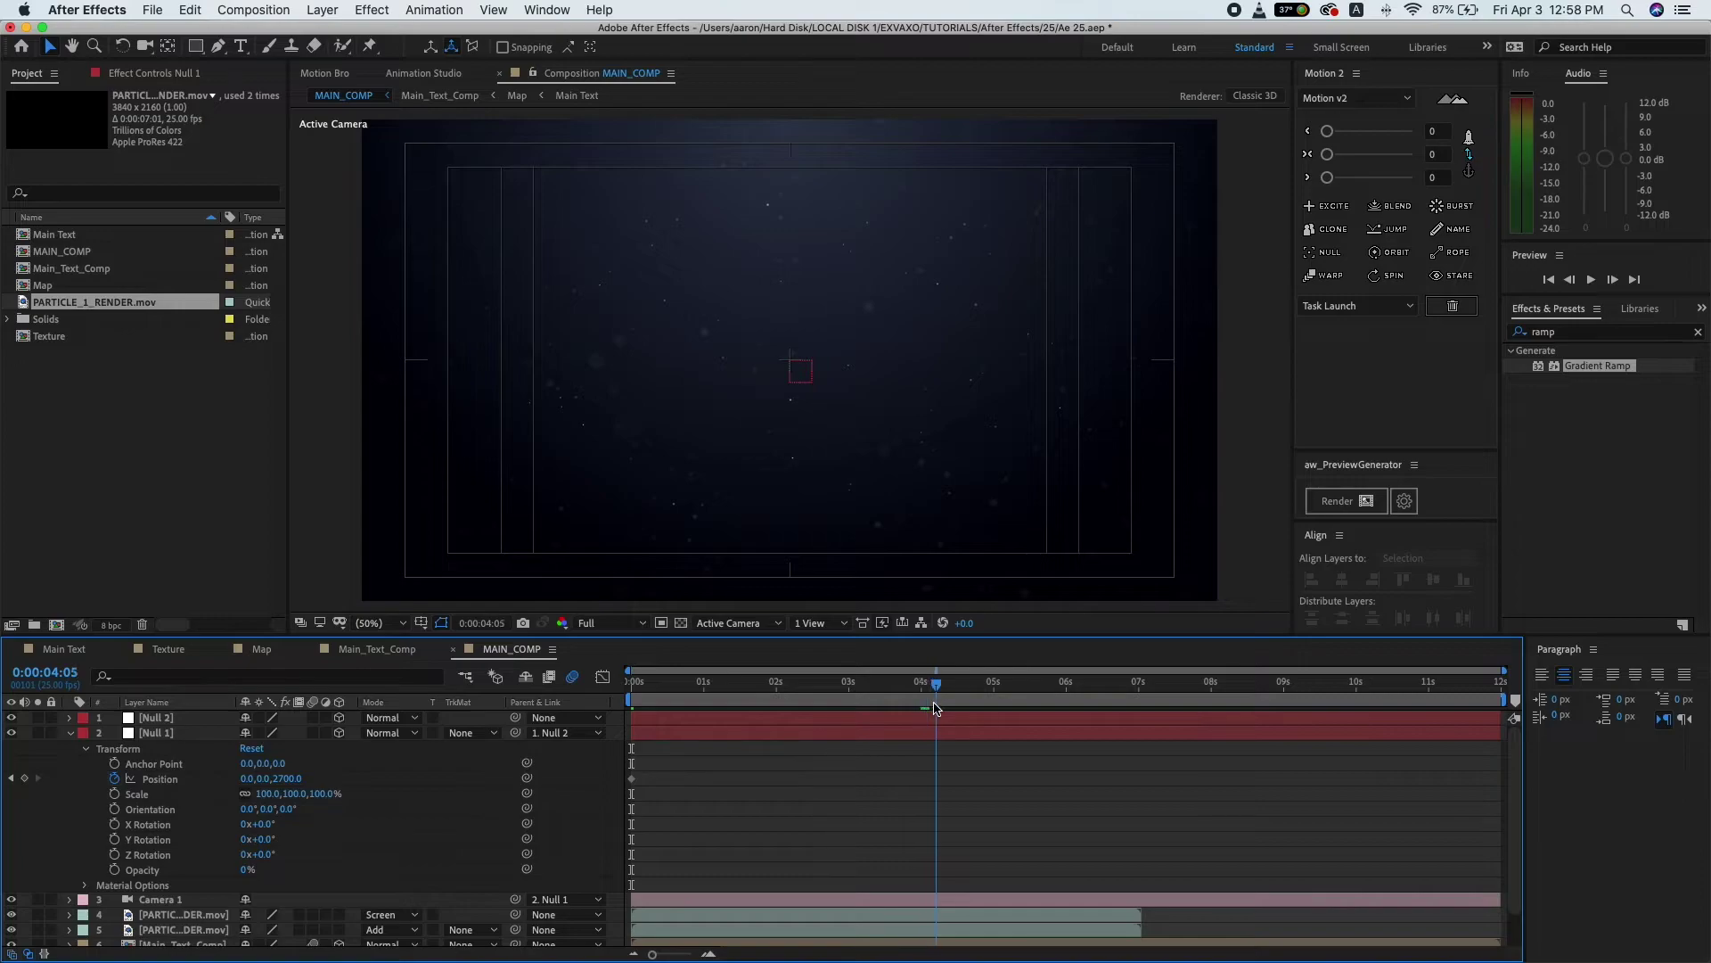
pyautogui.click(294, 780)
pyautogui.write('0')
pyautogui.press('Return')
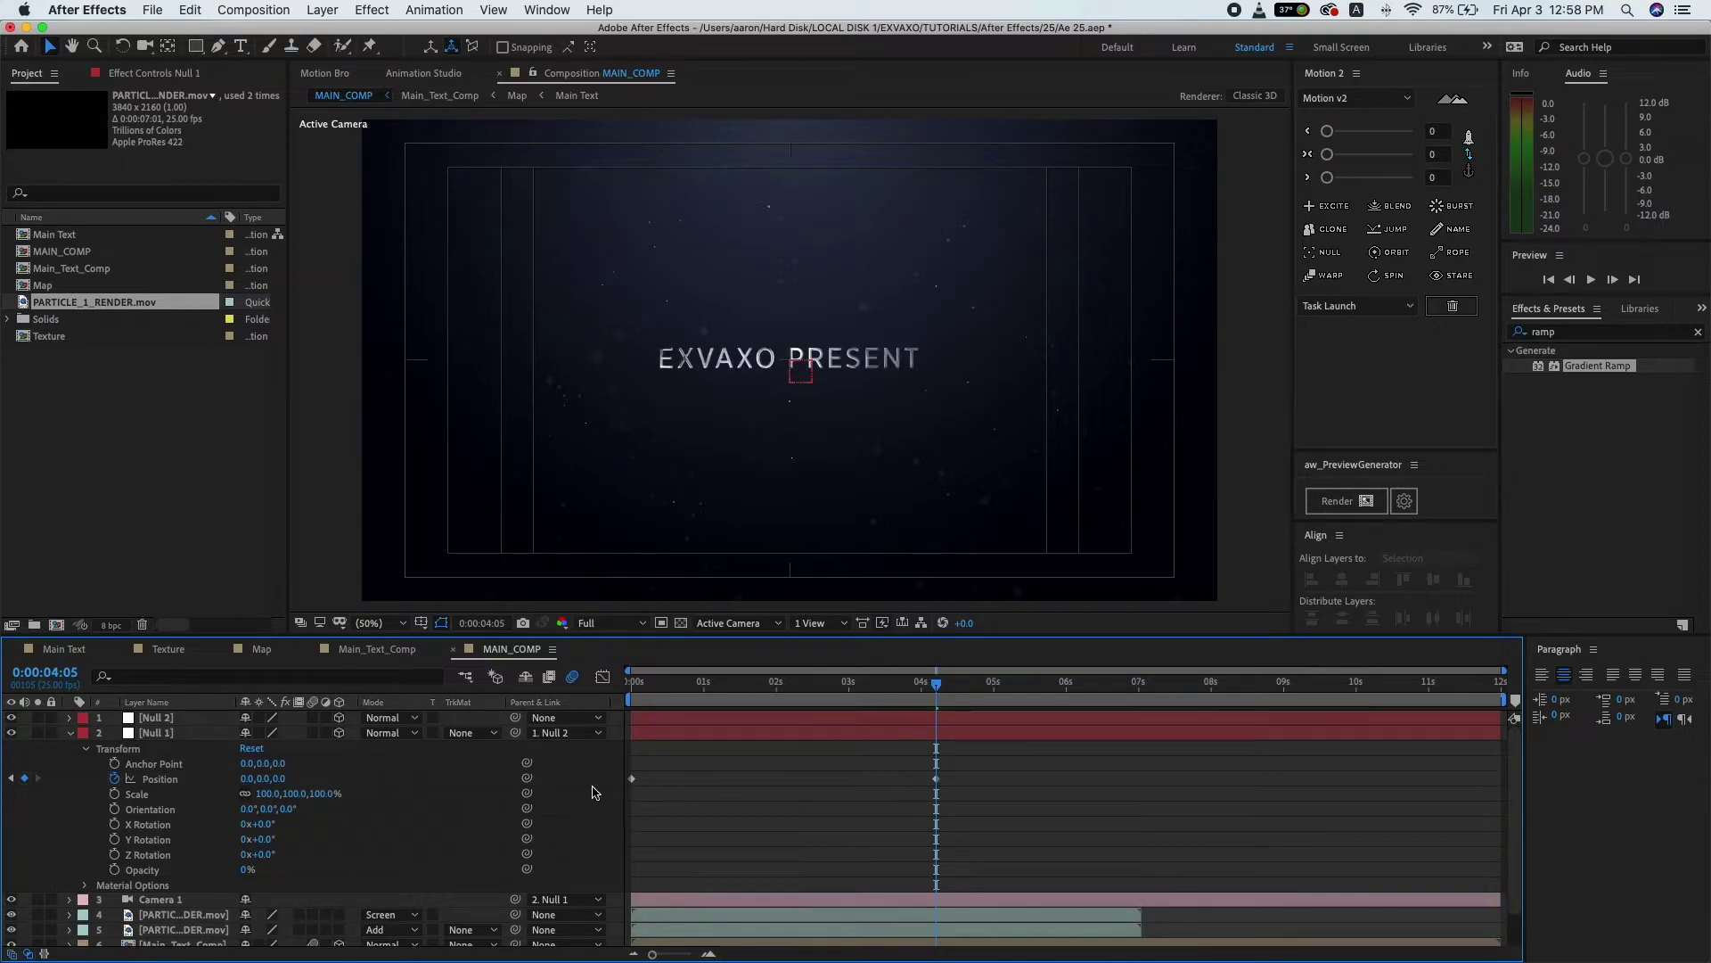
# - Shift Null 1's ending keyframe slightly earlier and apply Easy Ease to it
pyautogui.click(754, 733)
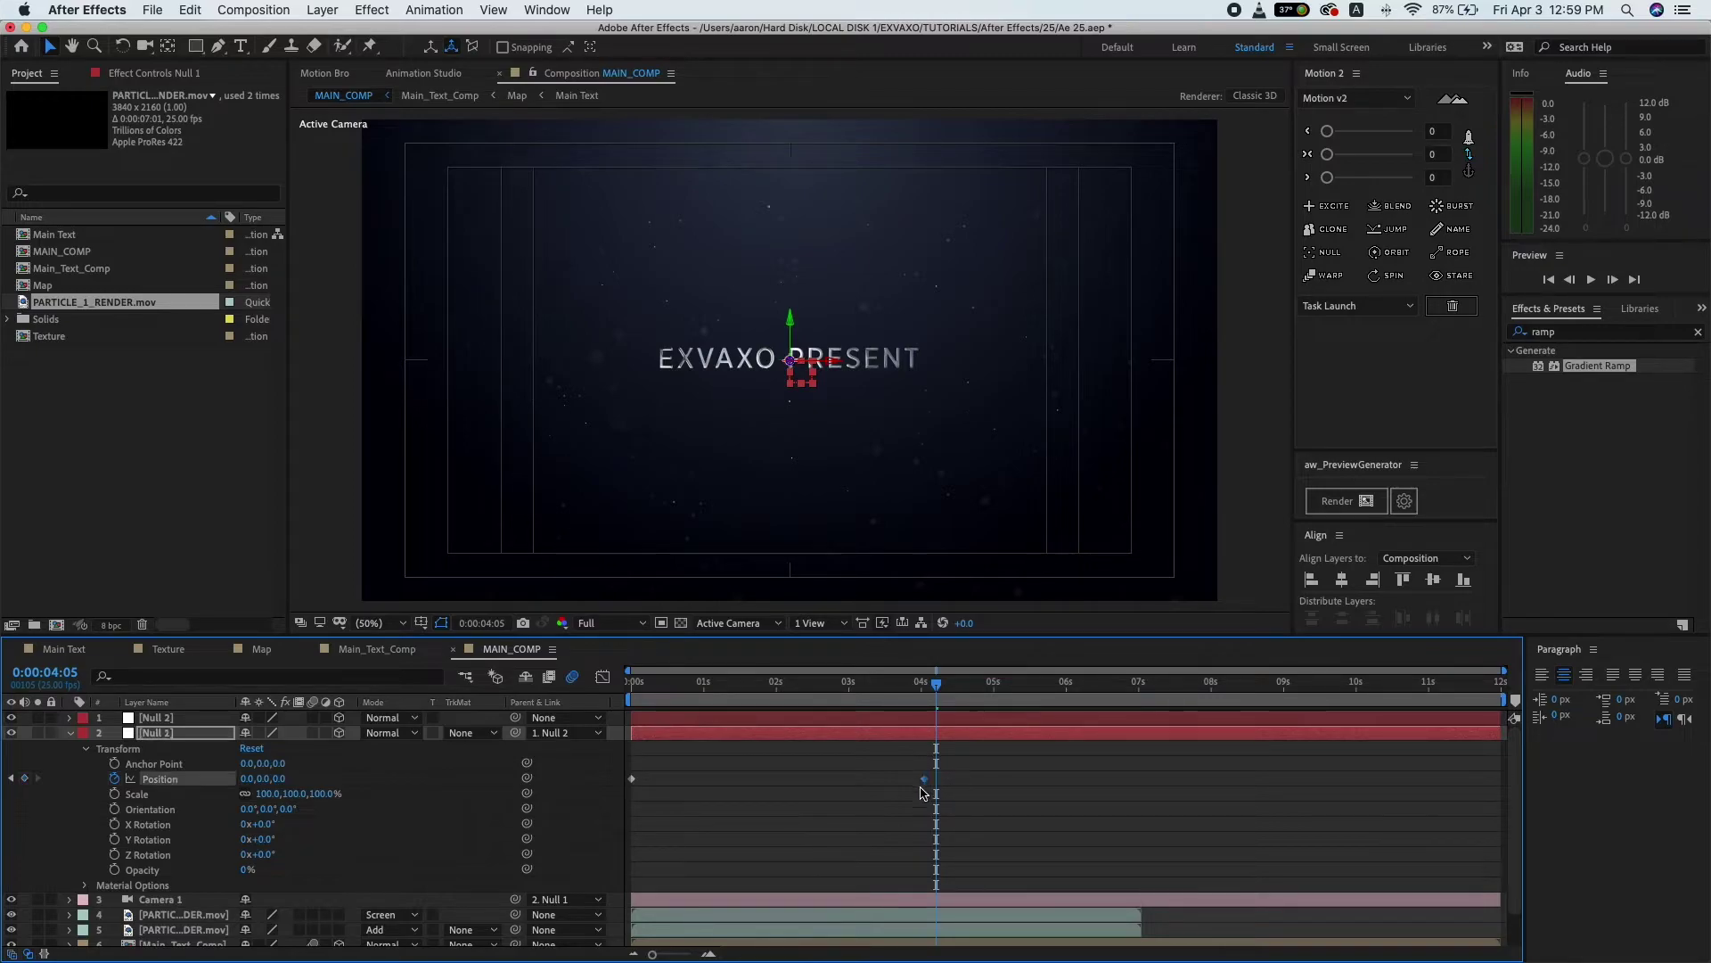
pyautogui.moveTo(936, 780); pyautogui.dragTo(913, 792)
pyautogui.press('super+z')
pyautogui.moveTo(936, 778); pyautogui.dragTo(911, 793)
pyautogui.click(920, 790)
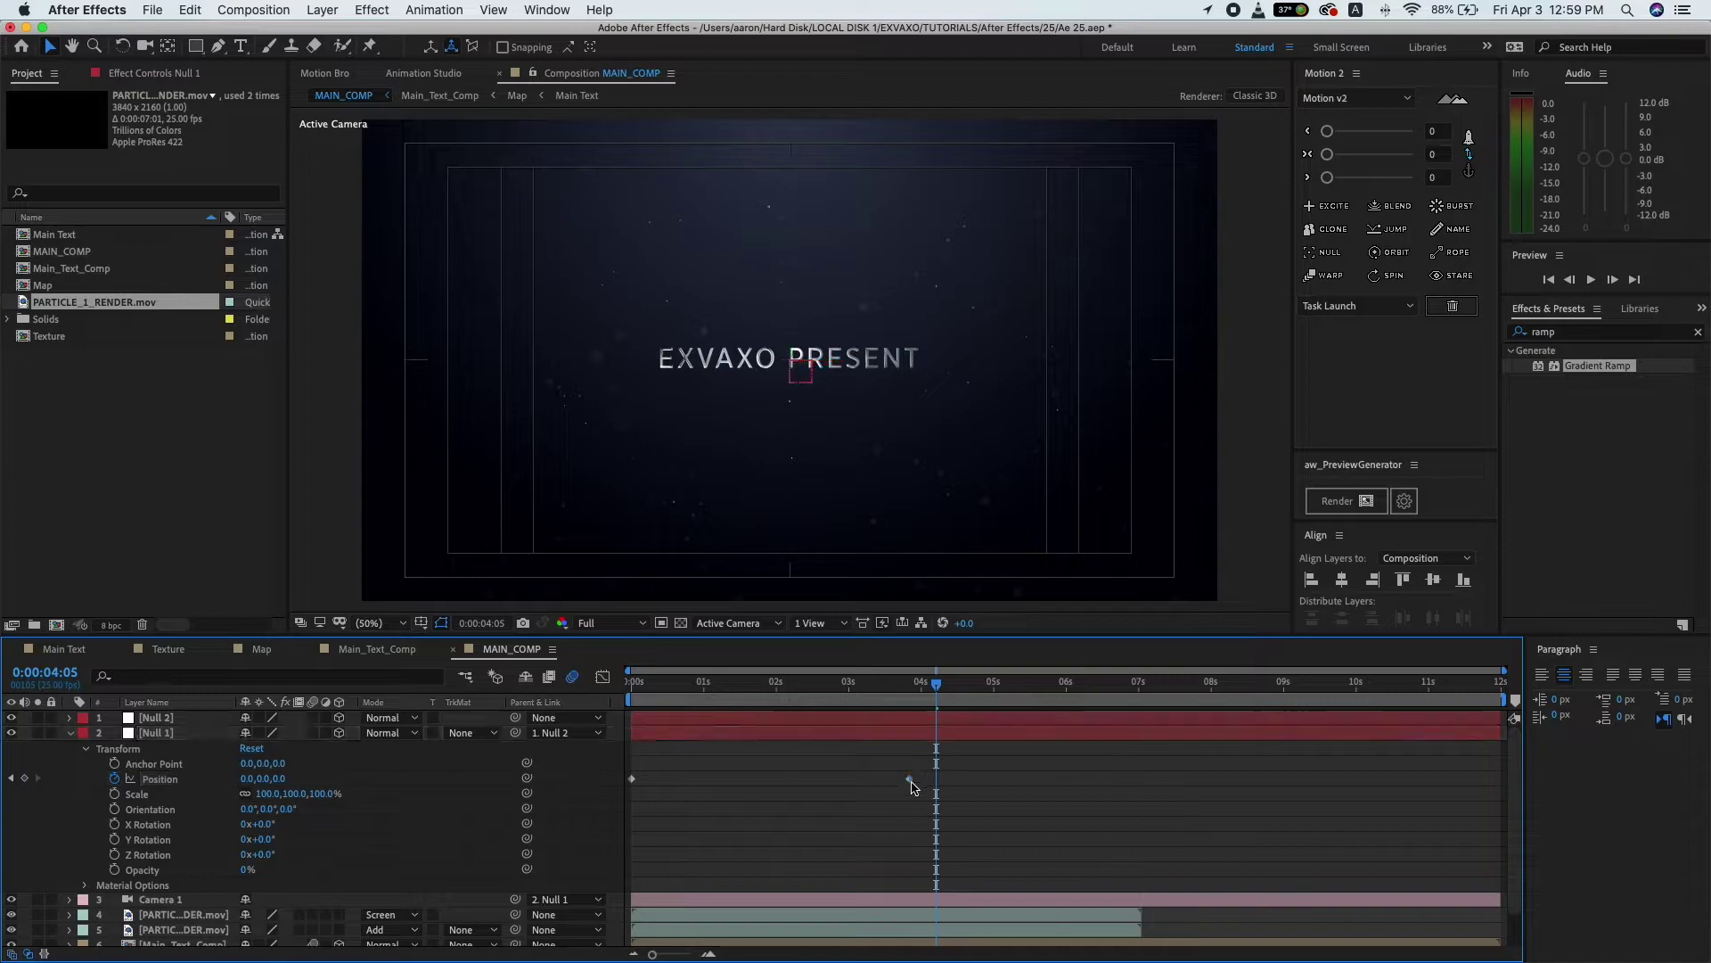
pyautogui.click(909, 779)
pyautogui.rightClick(909, 778)
pyautogui.moveTo(1007, 945)
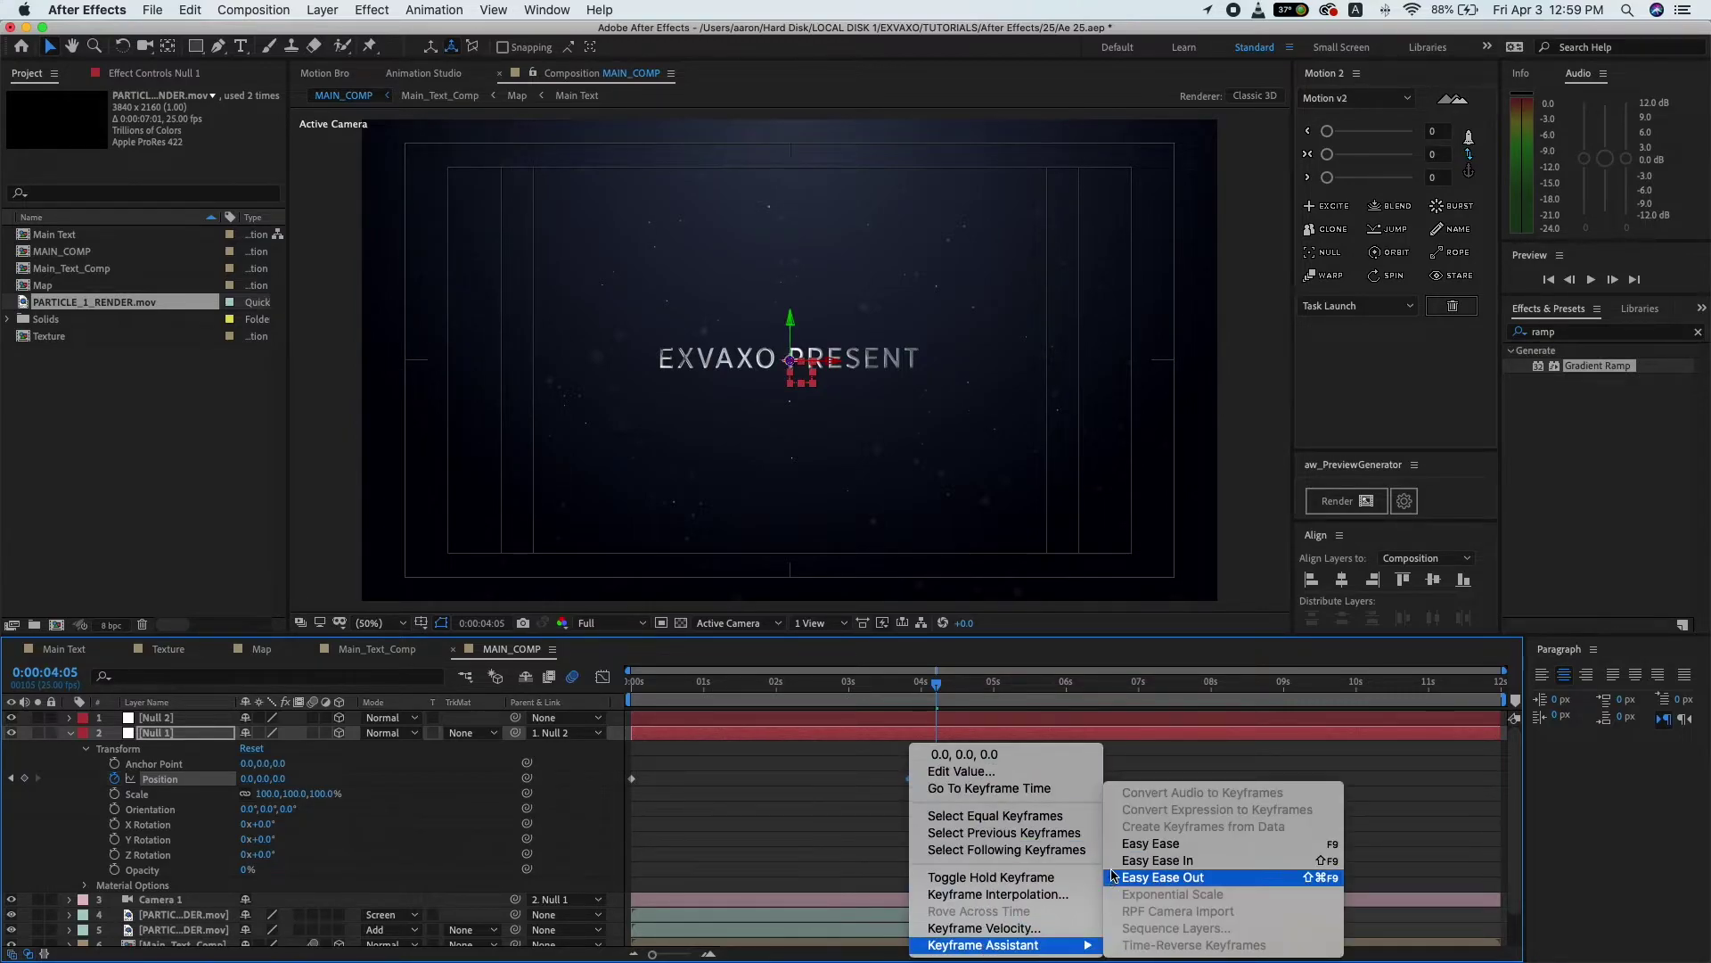
pyautogui.click(1141, 844)
pyautogui.click(635, 684)
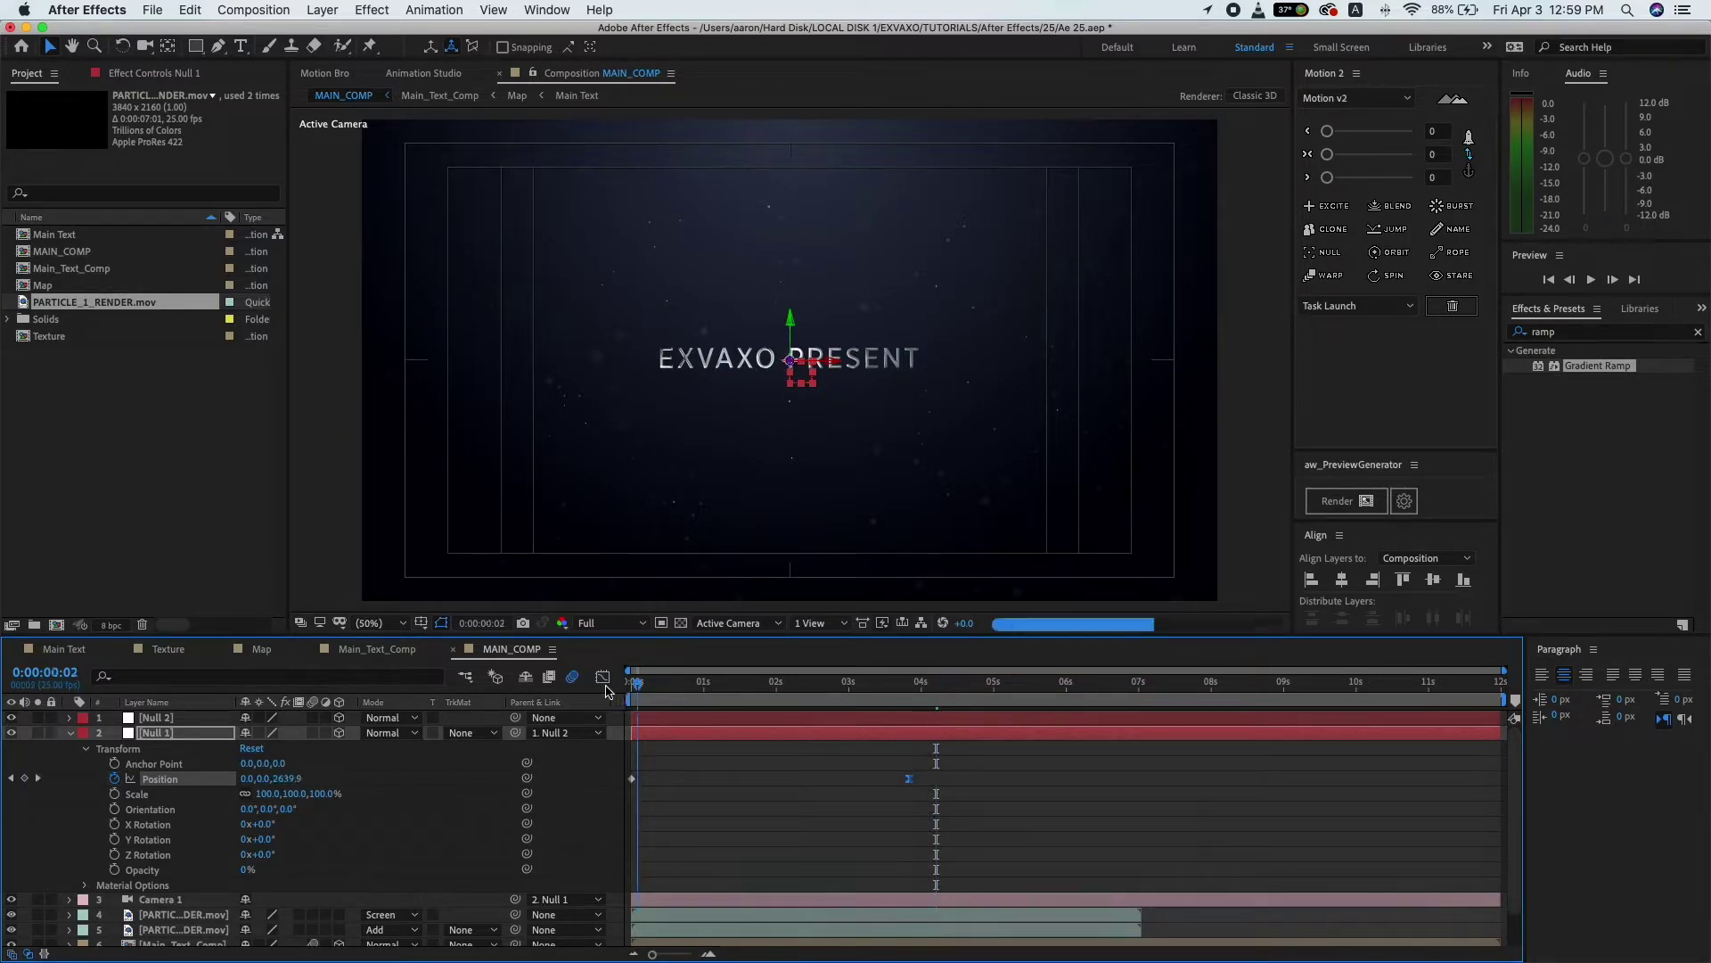
pyautogui.click(195, 720)
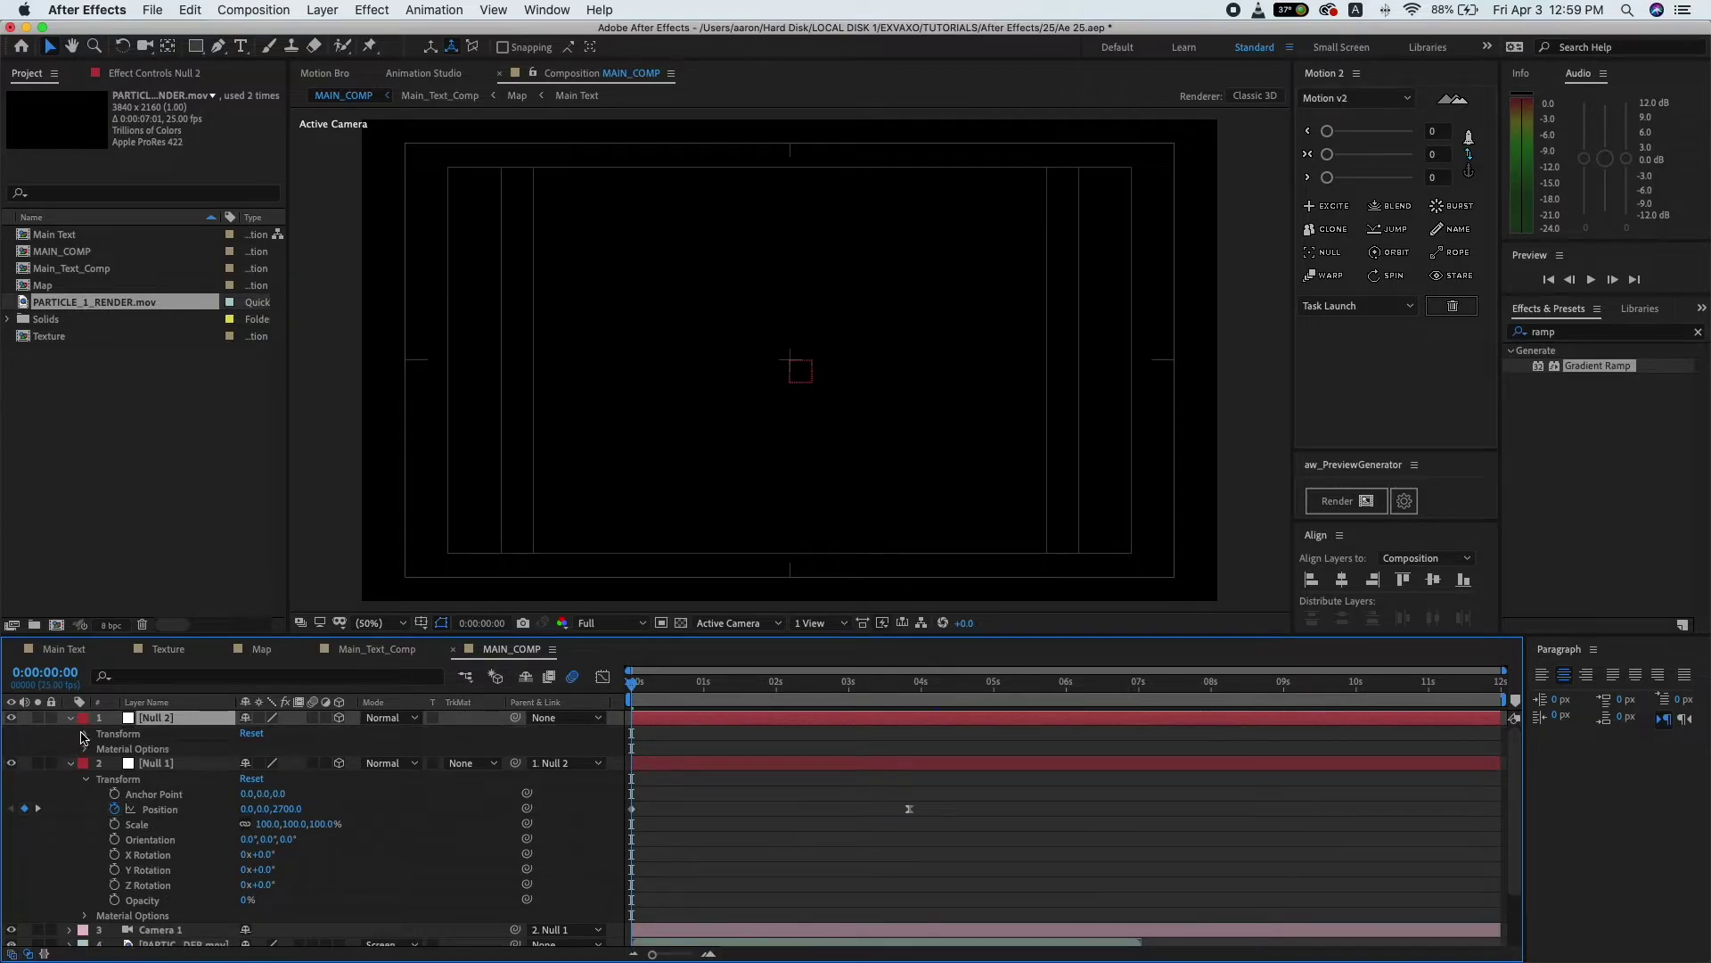
# - Keyframe Null 2's Position, reaching Z -1015 at 0:00:10:00
pyautogui.click(85, 734)
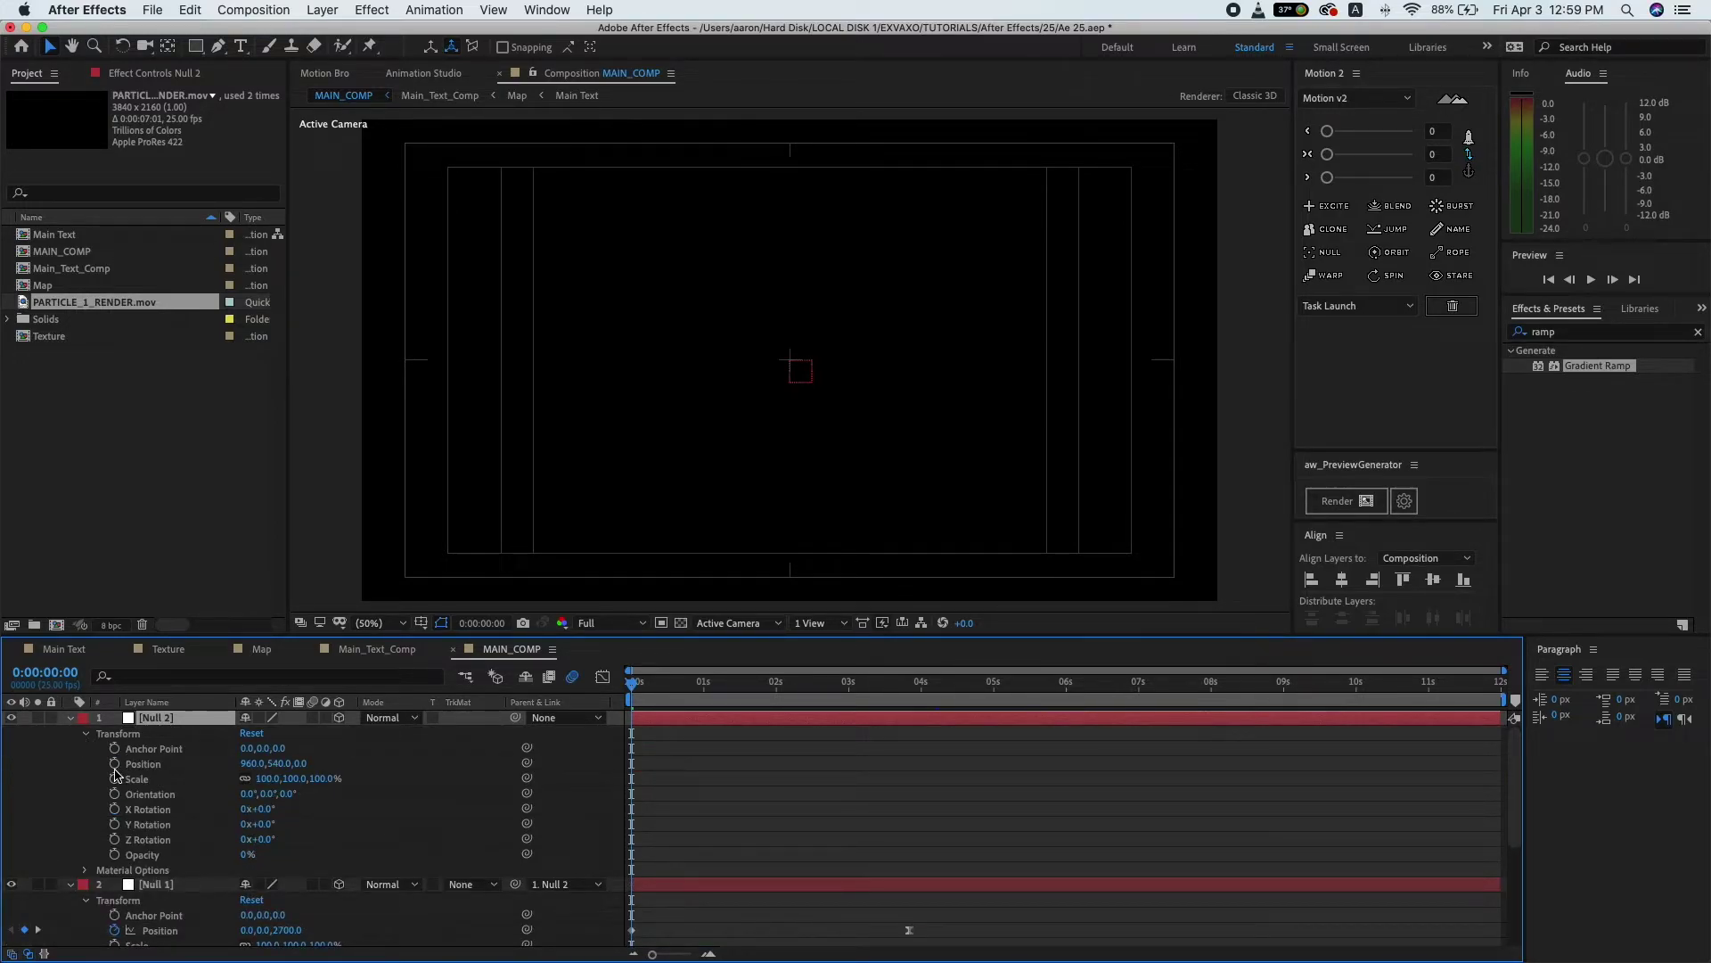
pyautogui.click(114, 763)
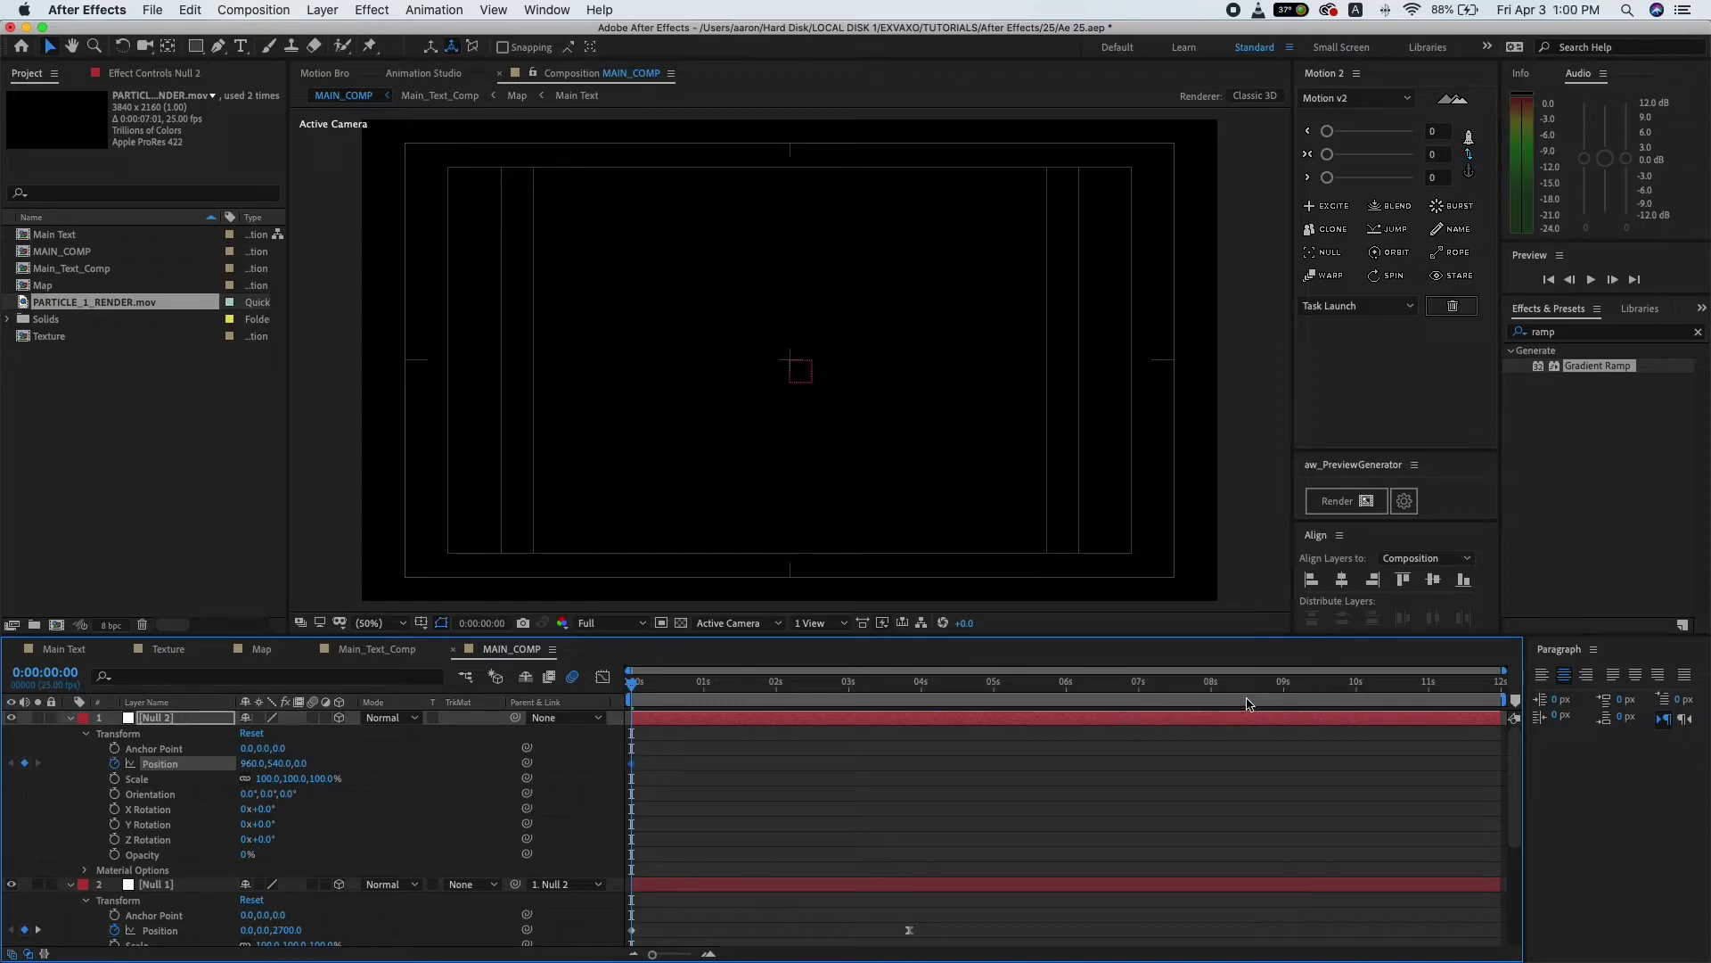
pyautogui.click(1356, 699)
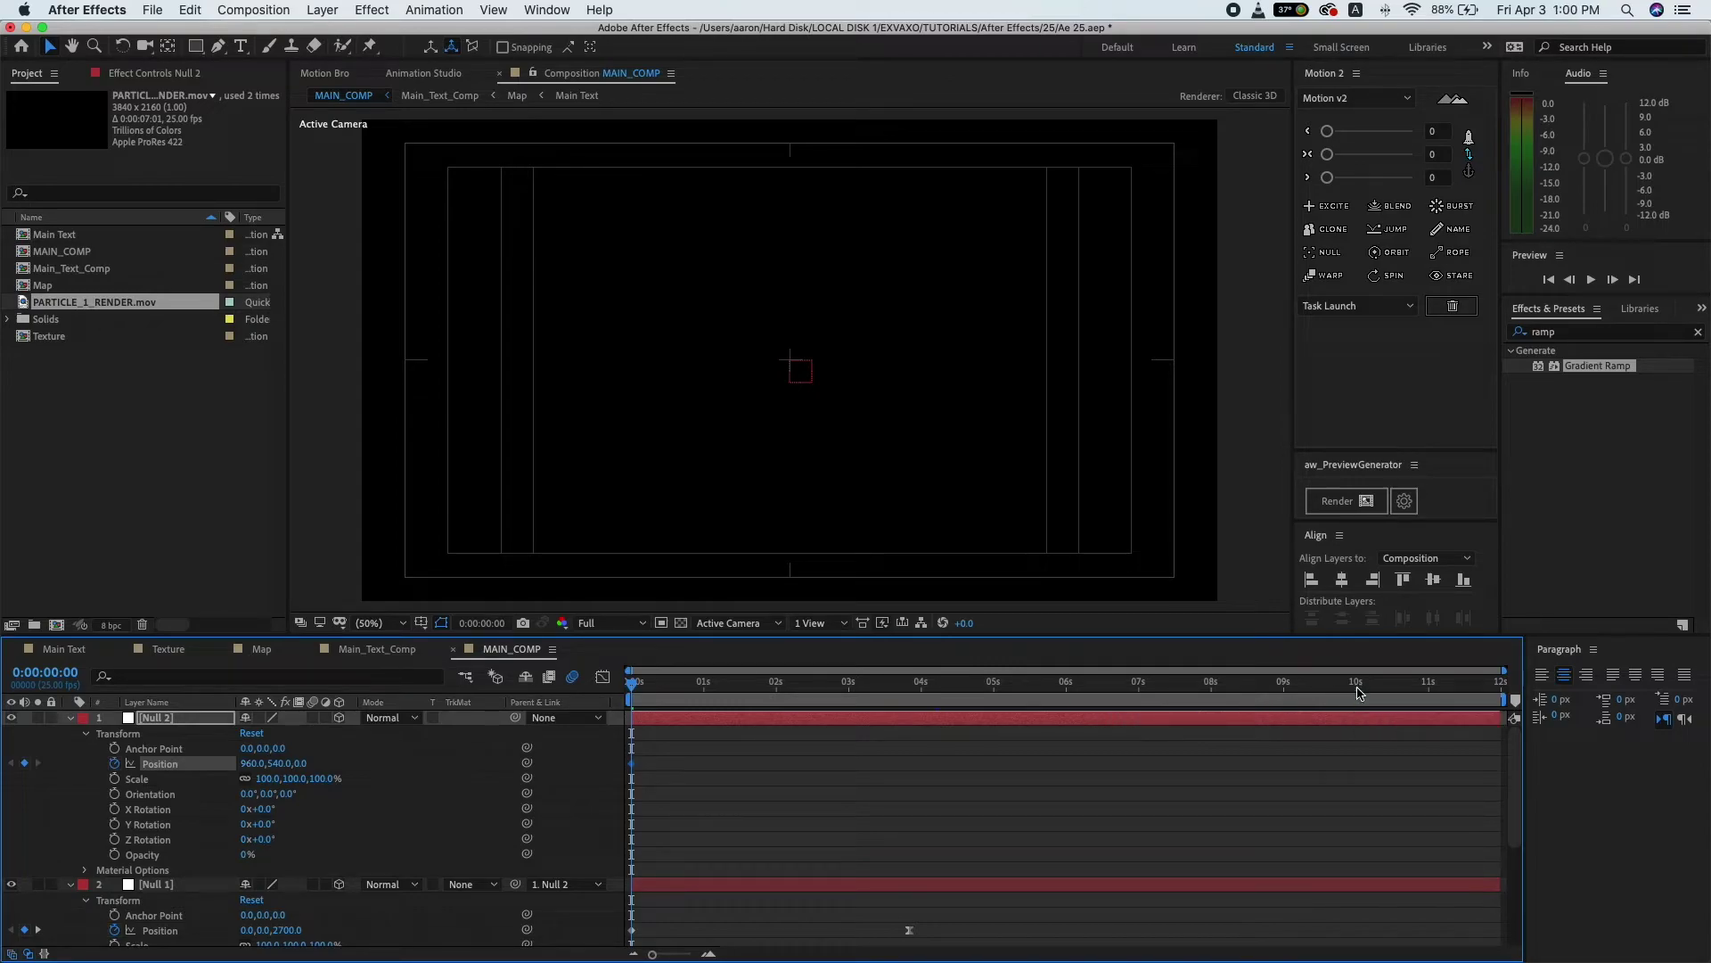
pyautogui.click(302, 763)
pyautogui.write('-1015')
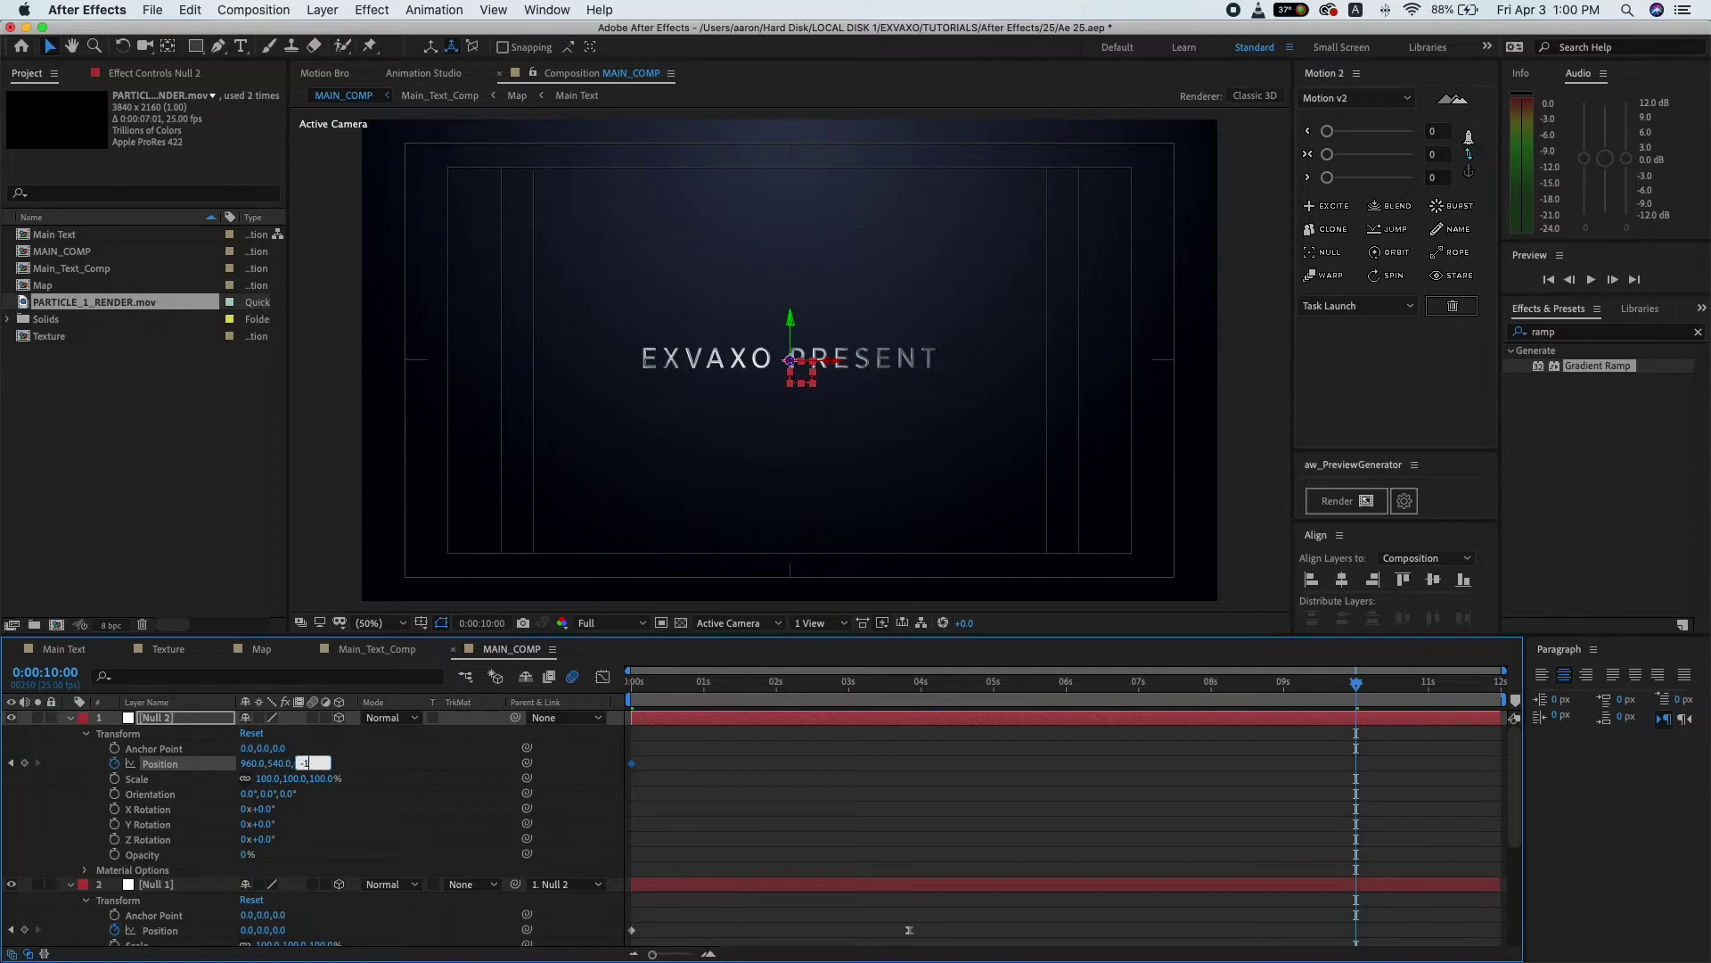
pyautogui.click(391, 778)
pyautogui.scroll(-2, 385, 784)
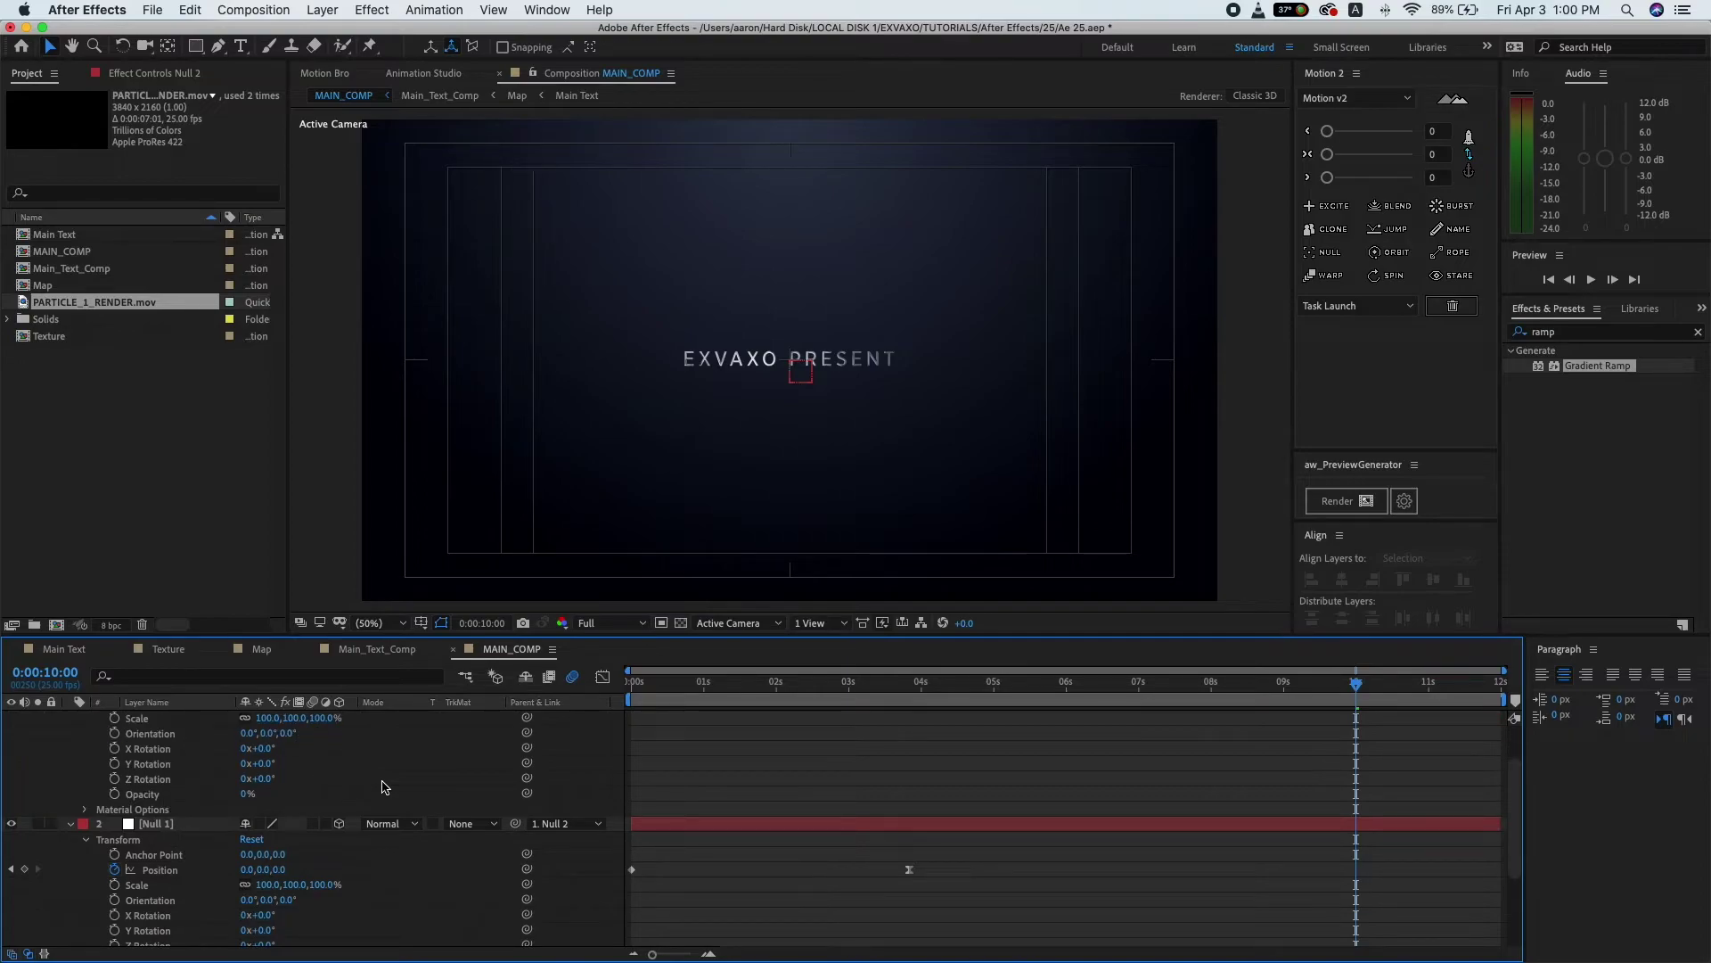
pyautogui.scroll(2, 385, 786)
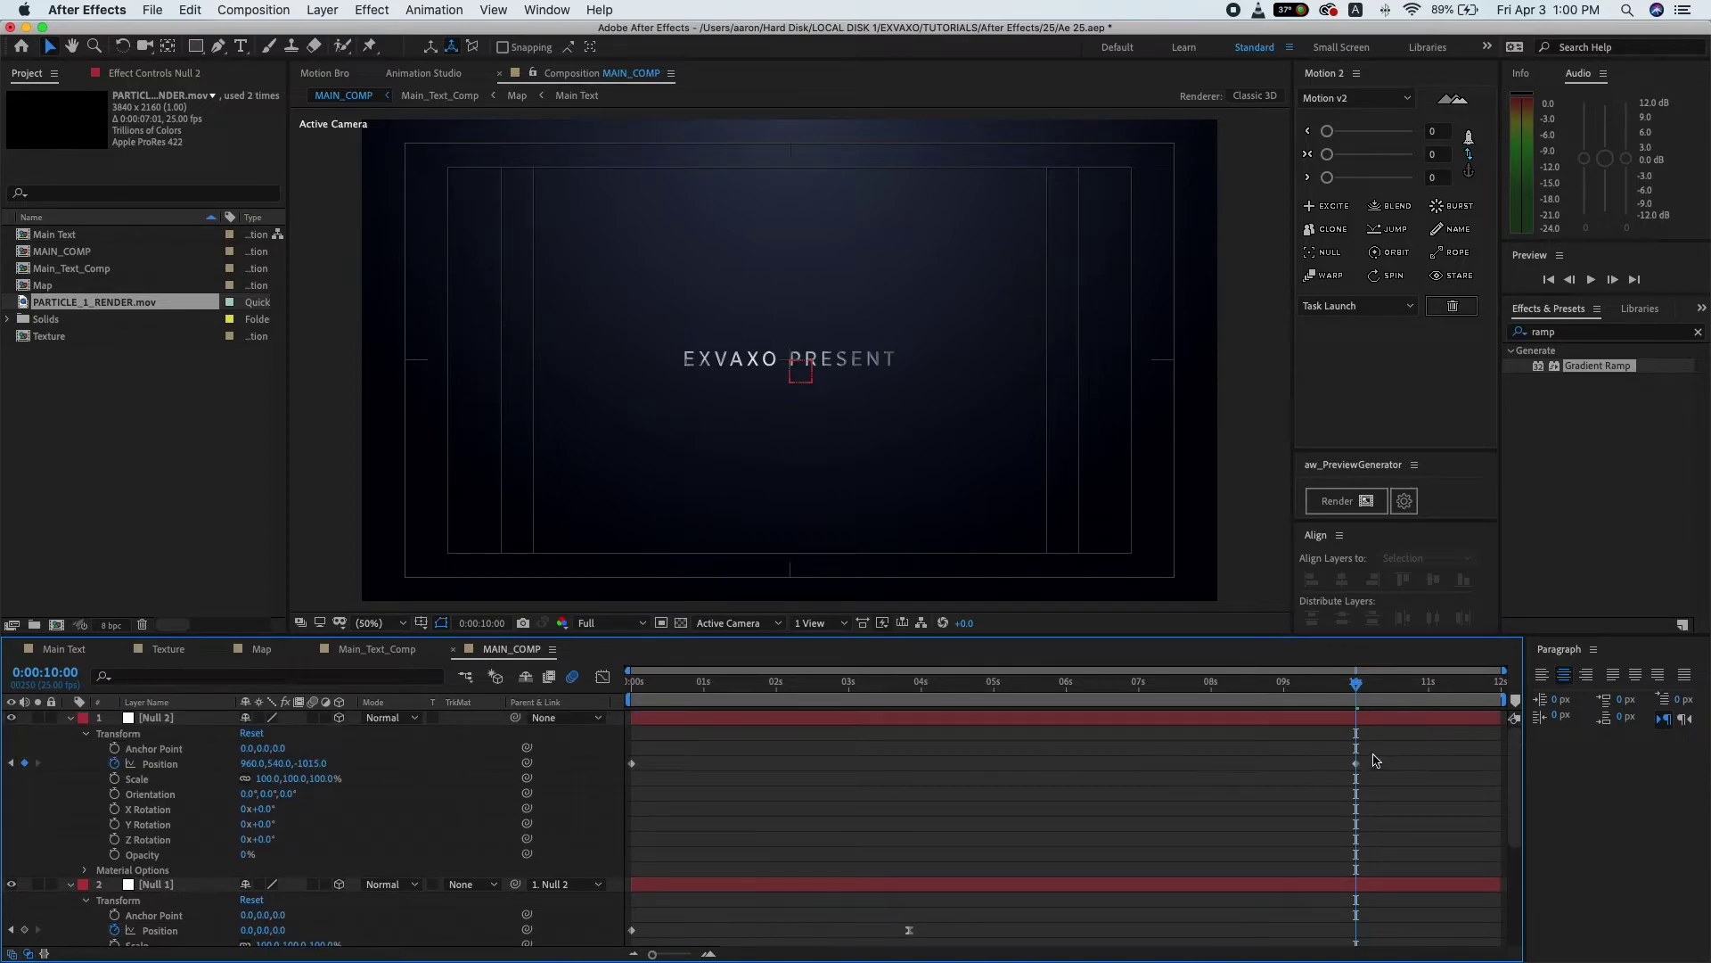
# - Apply Easy Ease to Null 2's Position keyframe, then collapse the Null 2 and Null 1 layers
pyautogui.click(1357, 765)
pyautogui.rightClick(1357, 766)
pyautogui.moveTo(1426, 945)
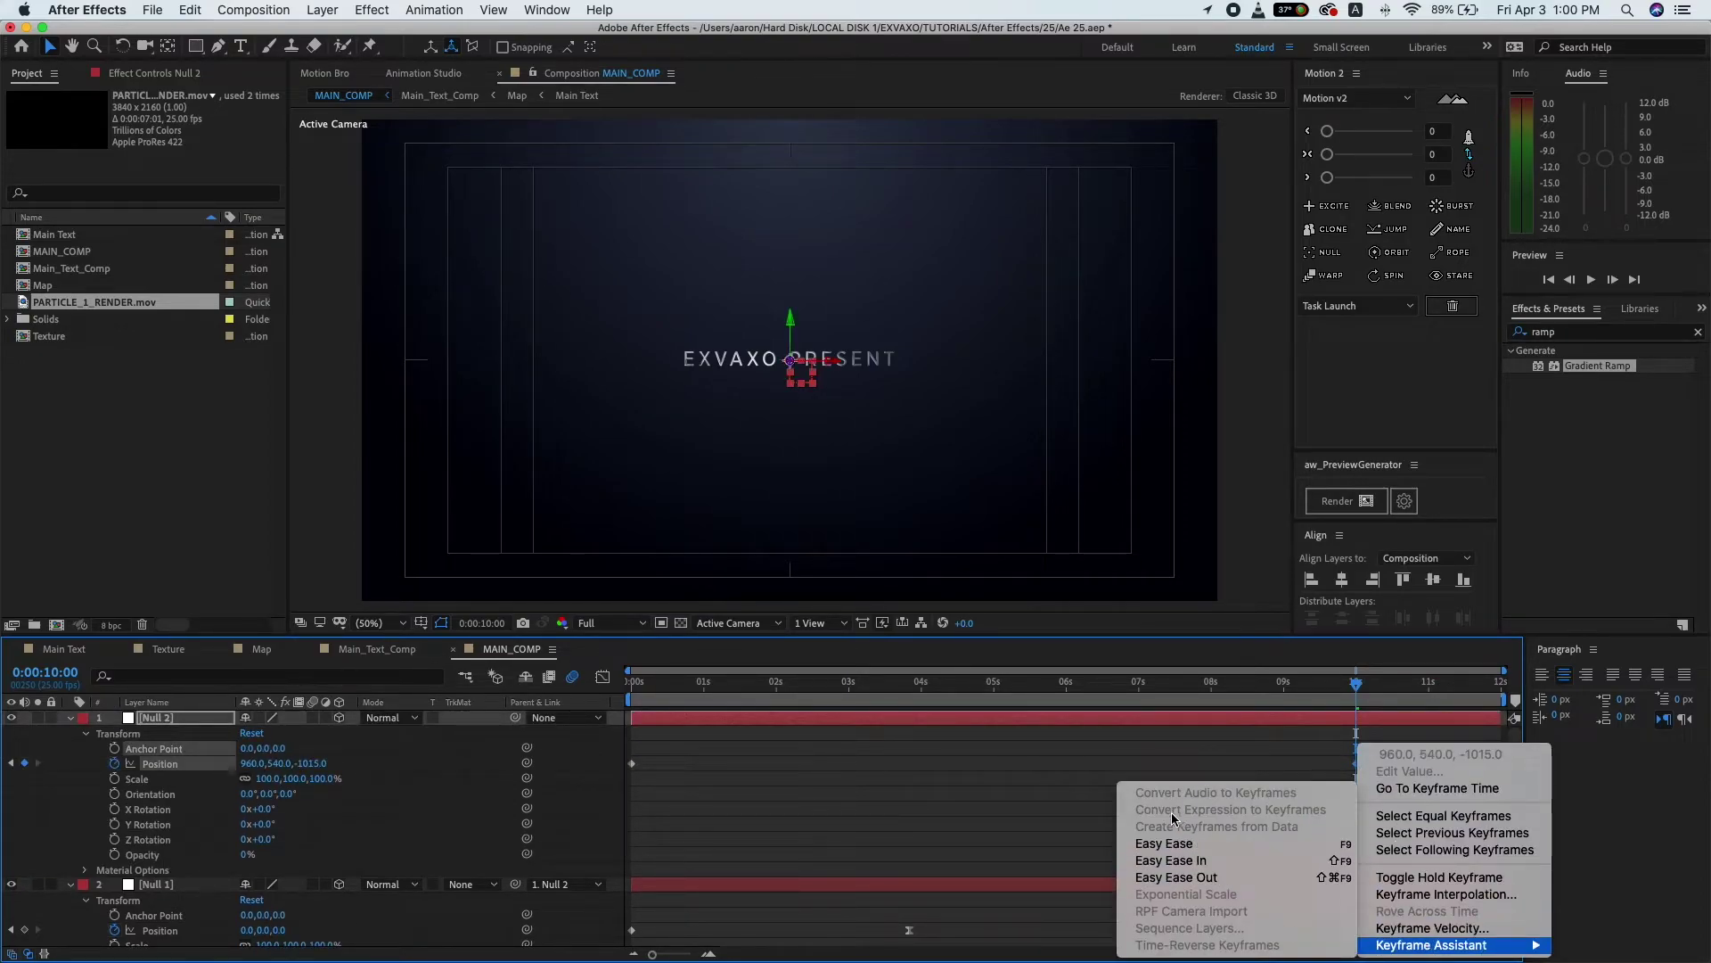
pyautogui.click(1174, 844)
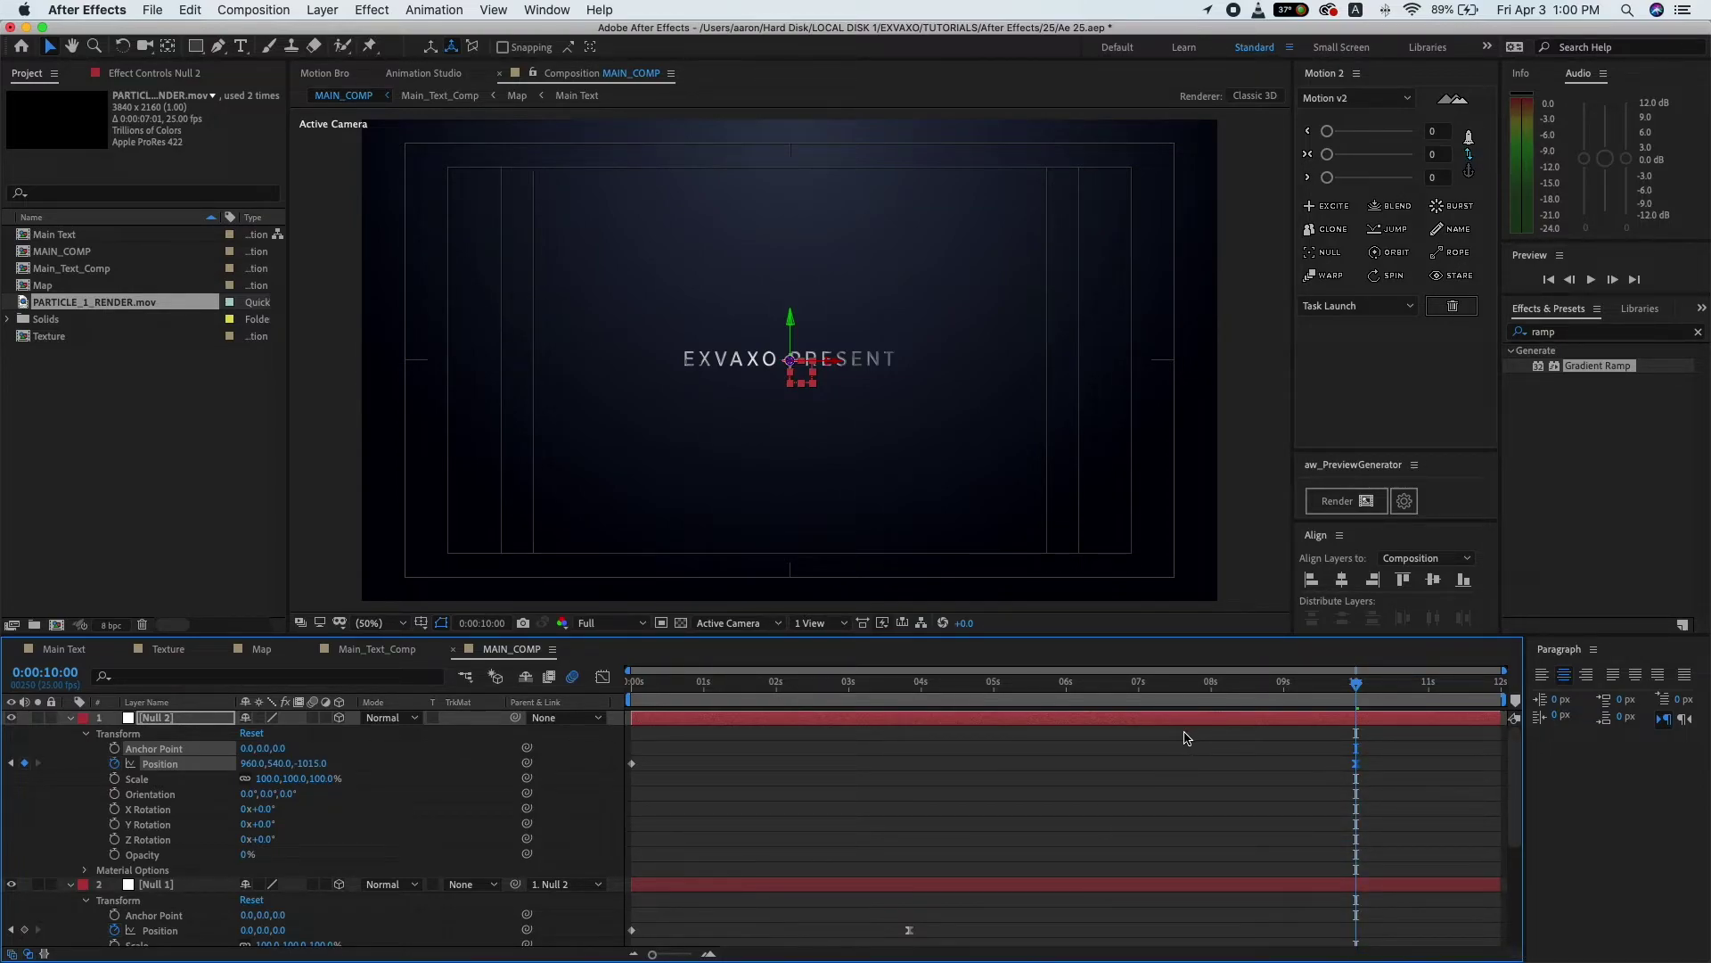
pyautogui.click(1102, 761)
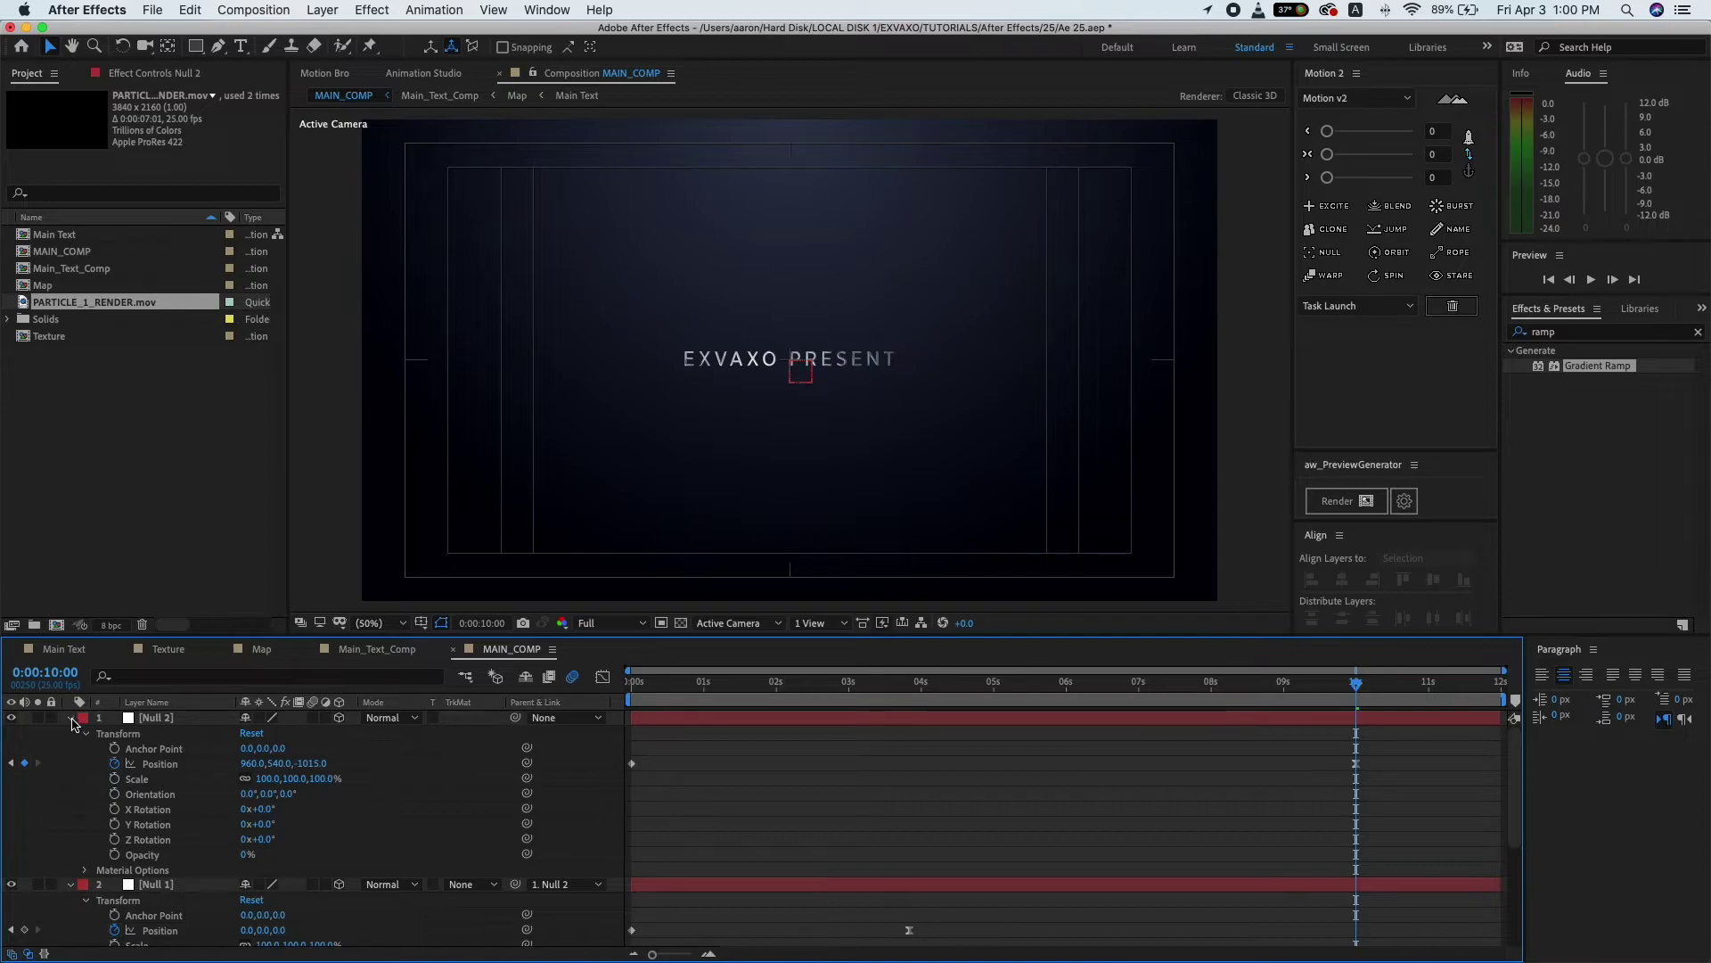
pyautogui.click(72, 720)
pyautogui.click(72, 734)
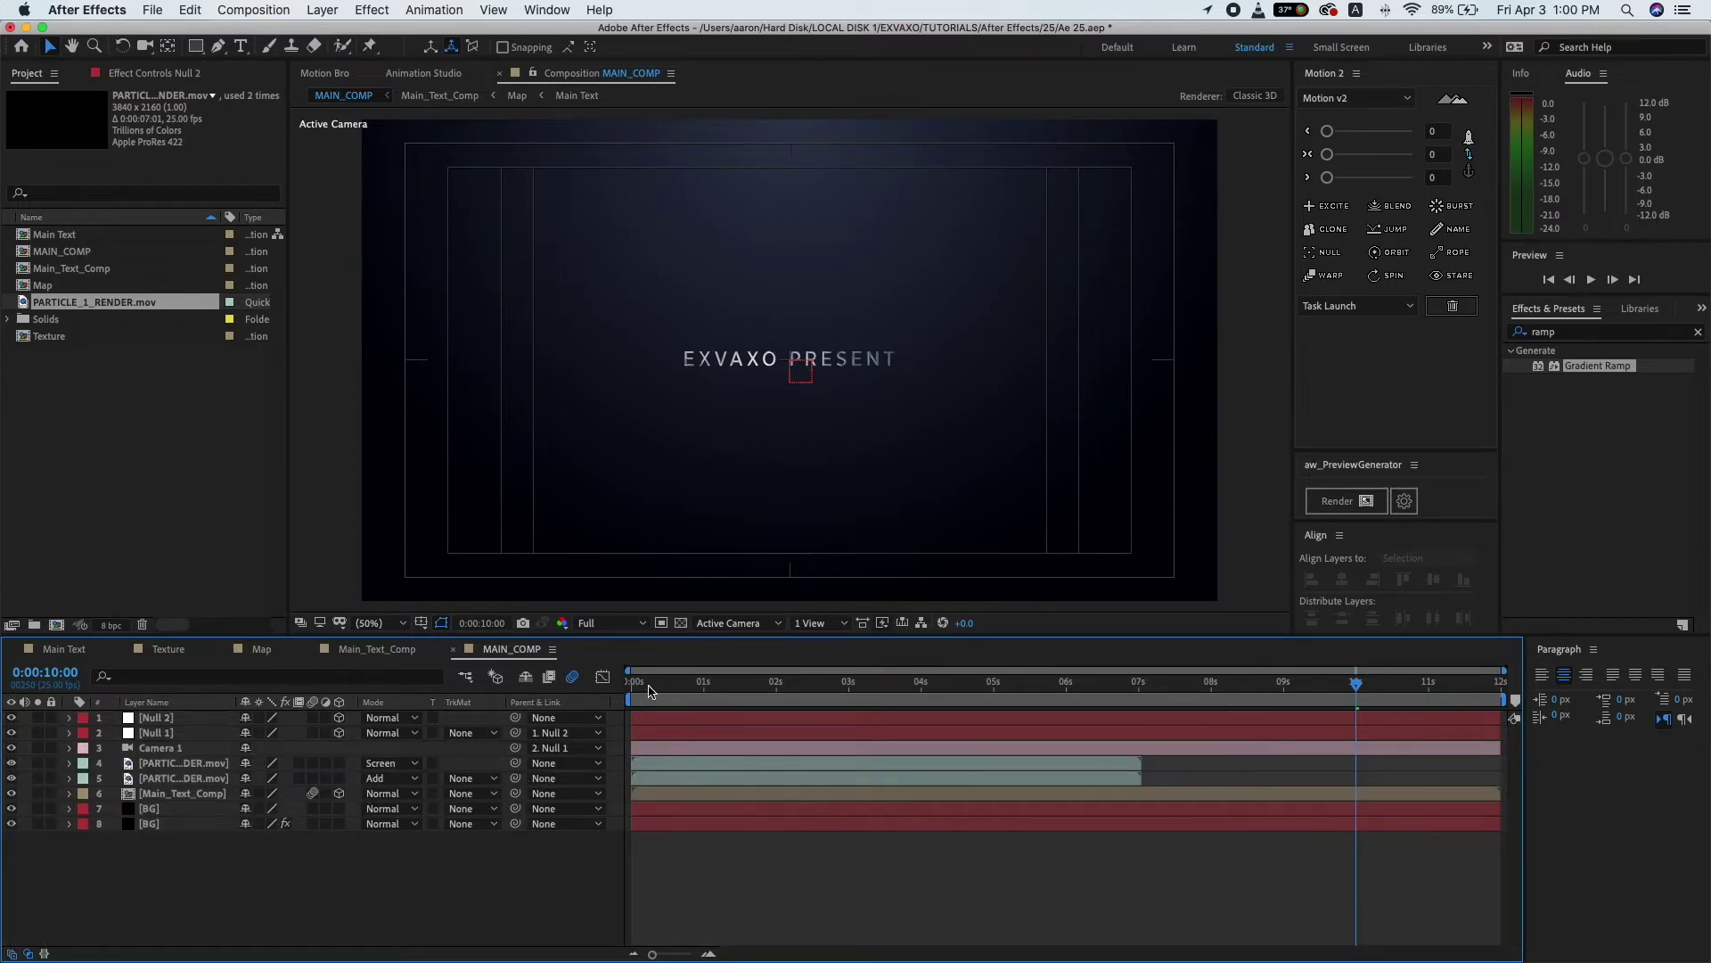
# - Play the title animation from 0:00 at Quarter resolution, then stop it
pyautogui.moveTo(650, 691); pyautogui.dragTo(517, 693)
pyautogui.click(602, 627)
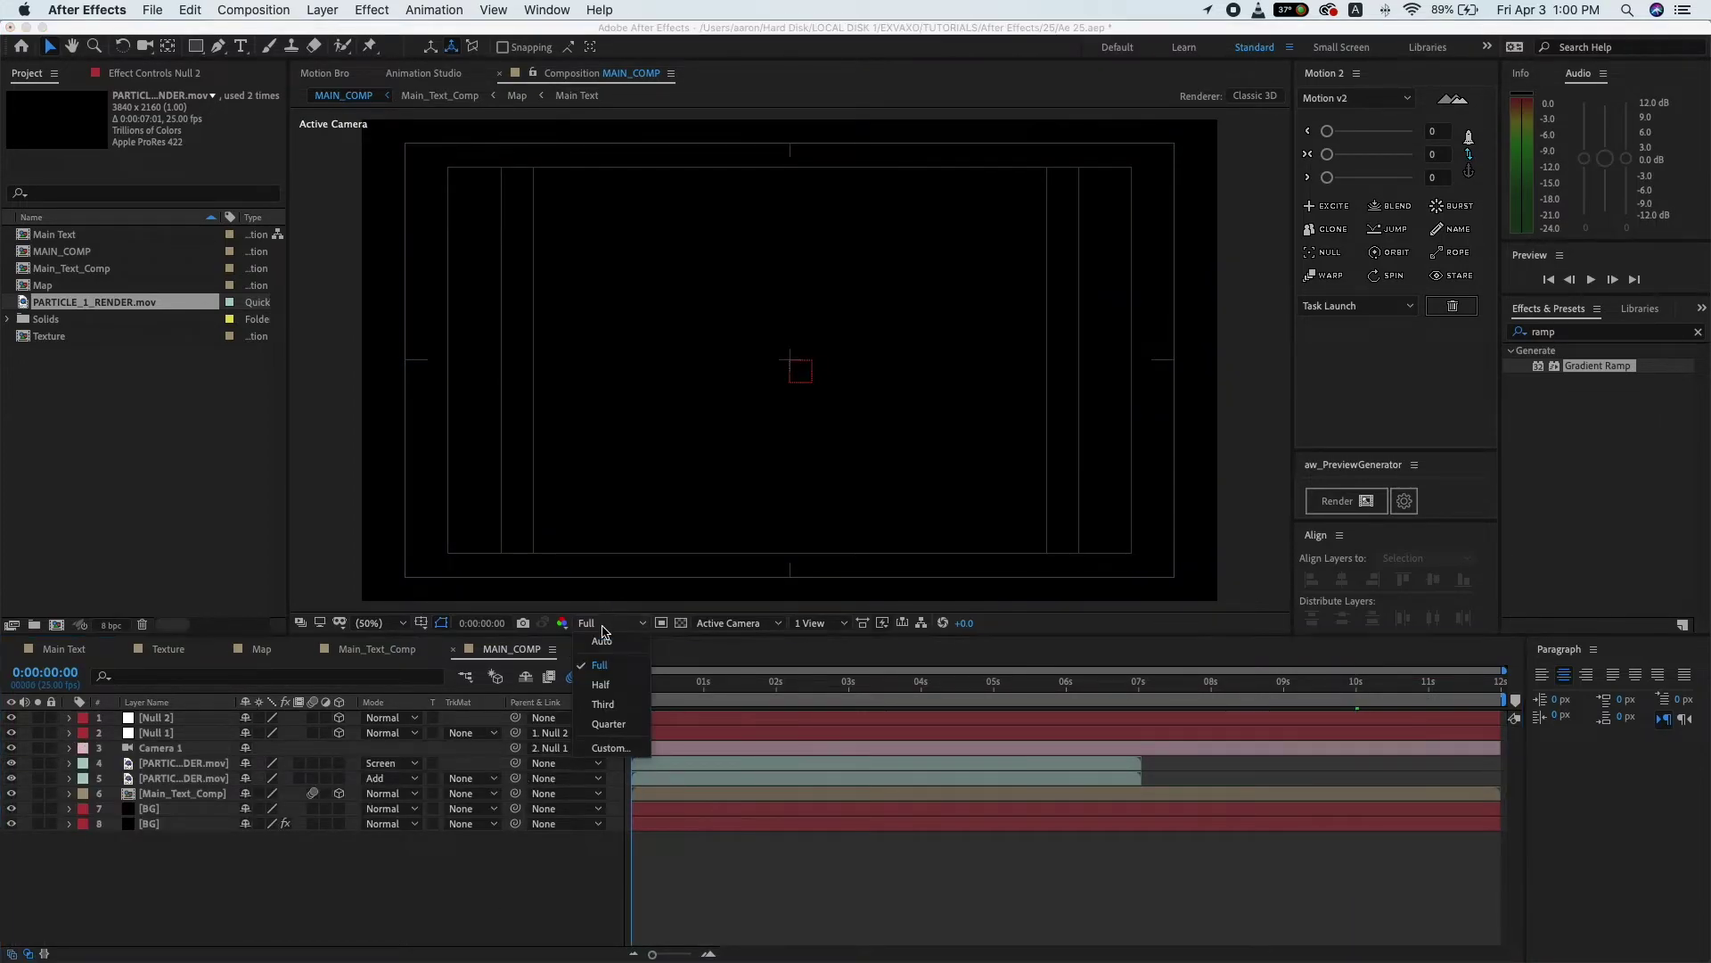
pyautogui.click(609, 723)
pyautogui.press('space')
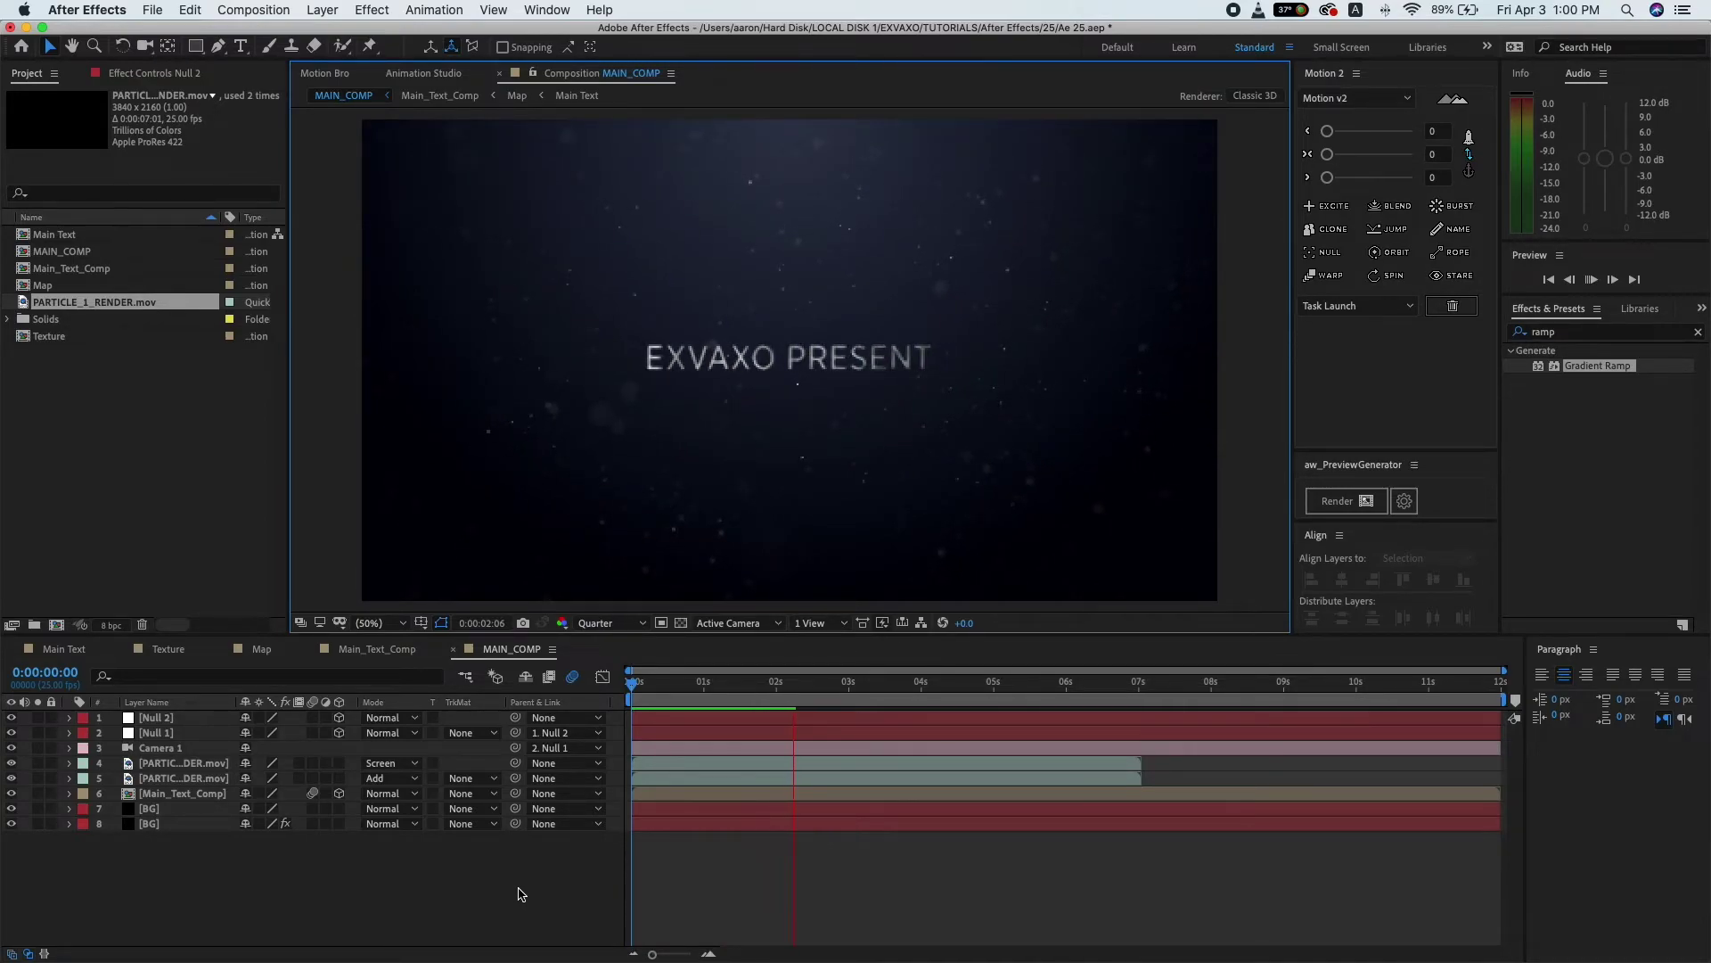
pyautogui.press('space')
# - Create a new solid named 'Fractal Noise' through the timeline's New > Solid menu
pyautogui.rightClick(255, 862)
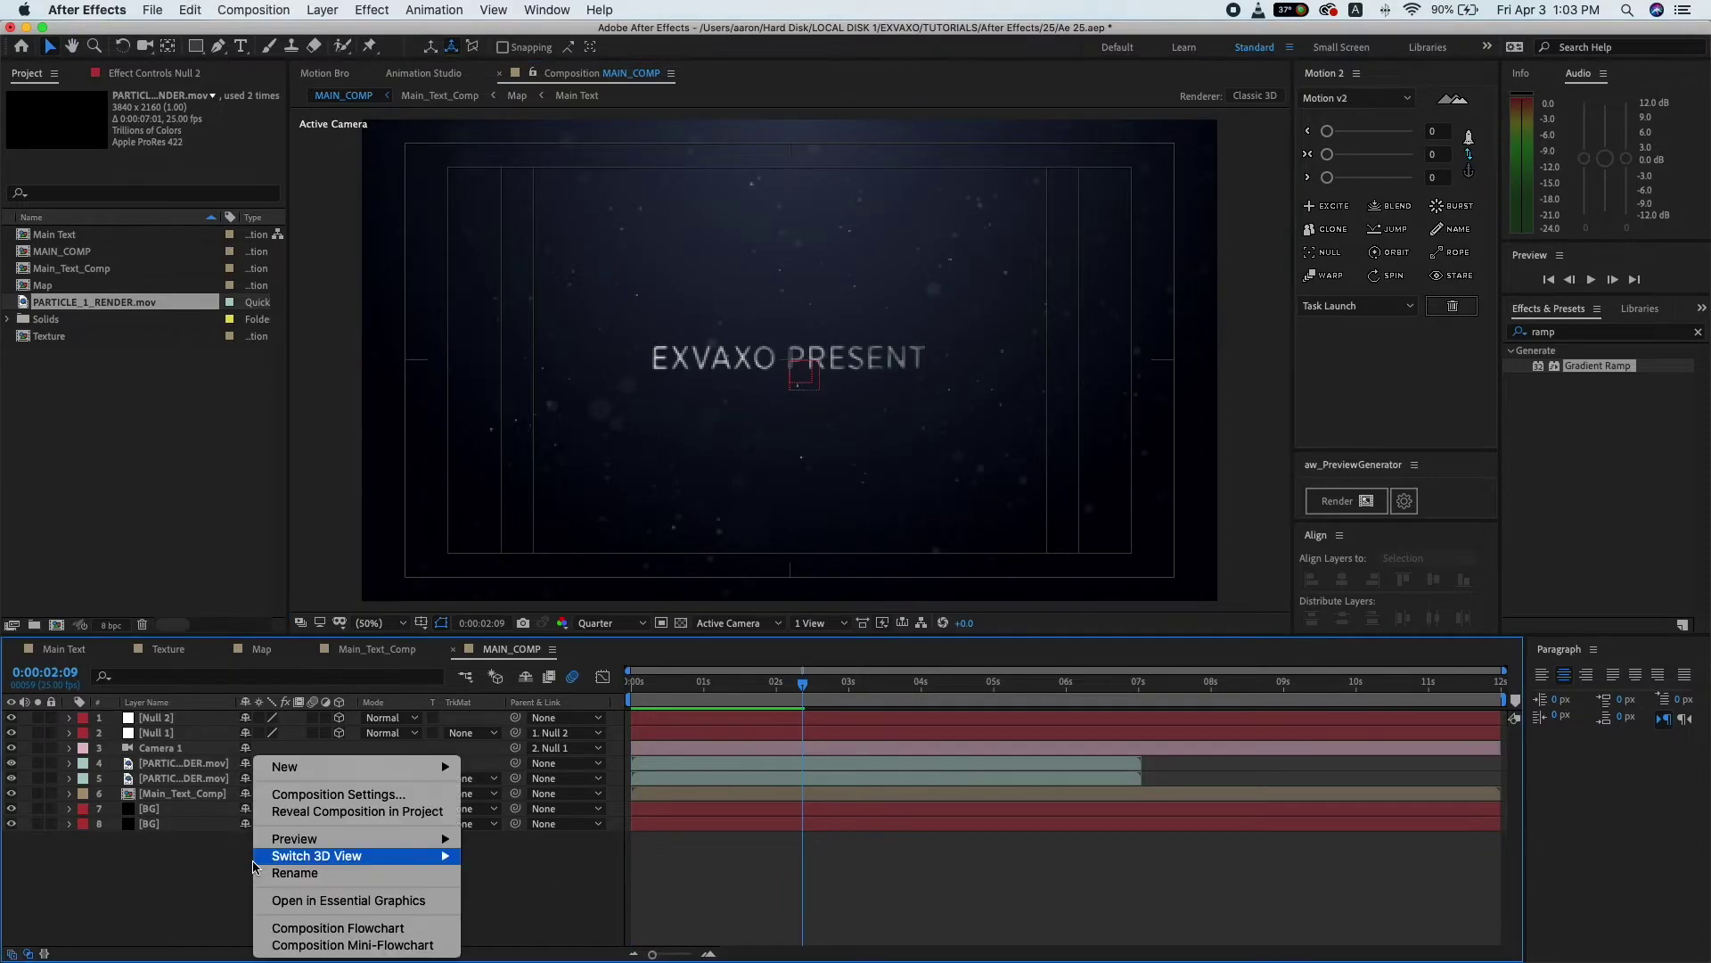
pyautogui.moveTo(308, 768)
pyautogui.click(522, 808)
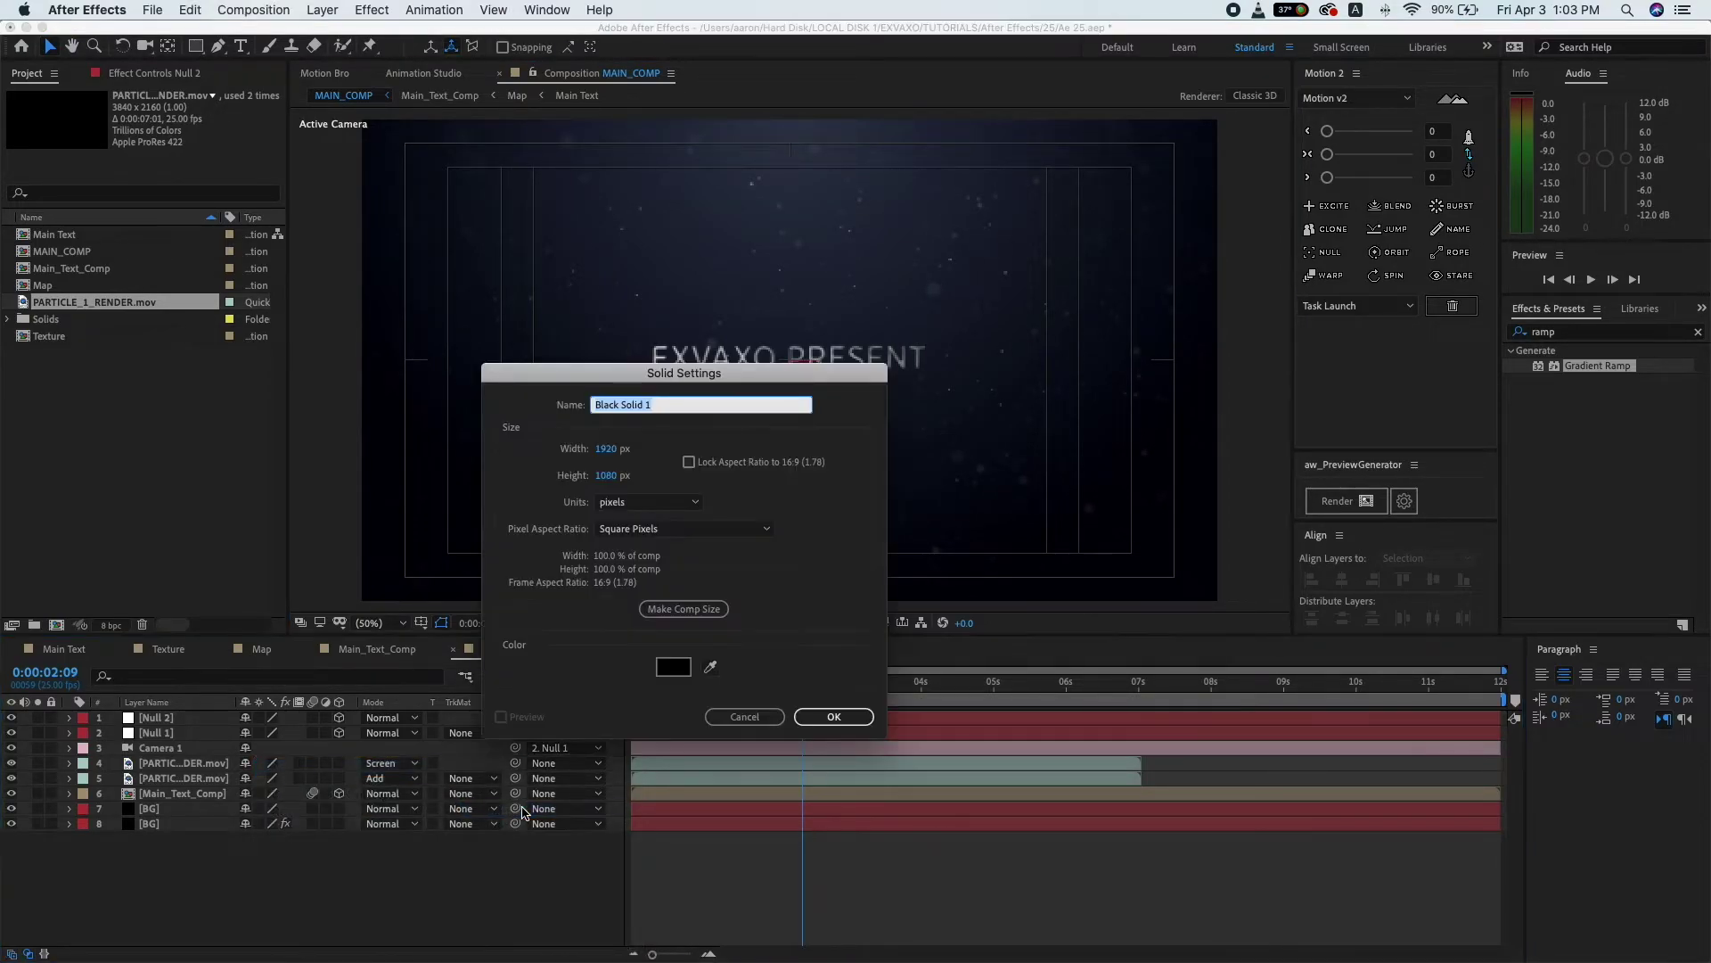
pyautogui.write('F')
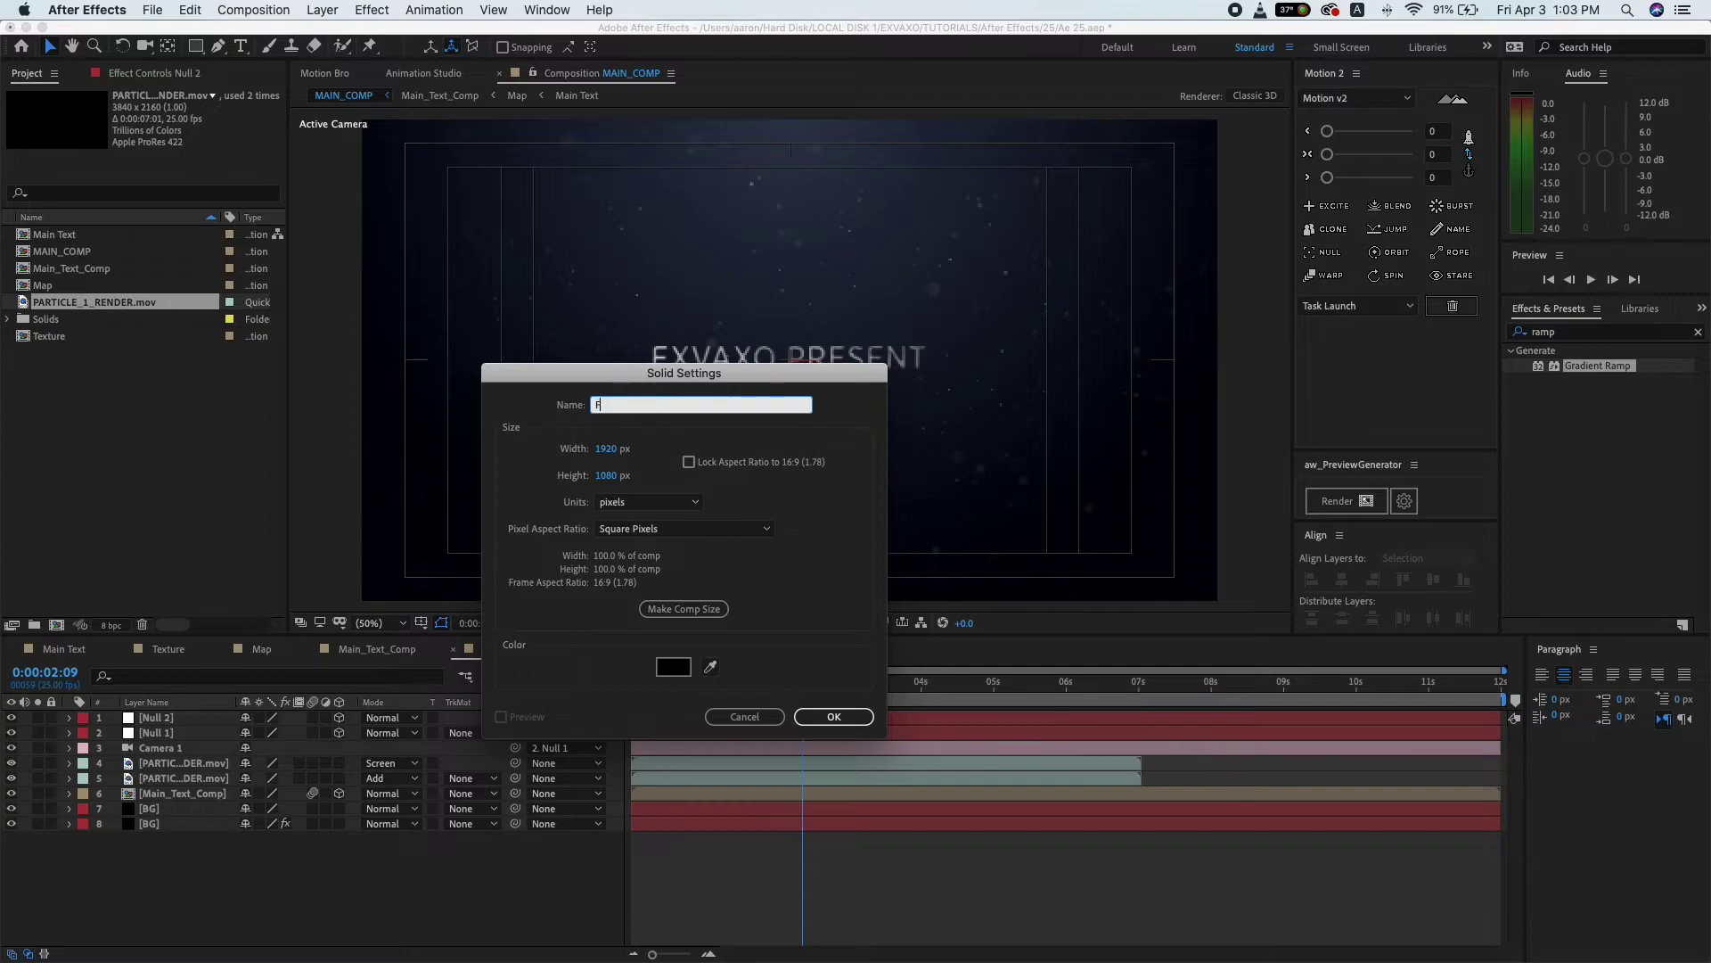
pyautogui.write('ractal Noise')
pyautogui.click(842, 717)
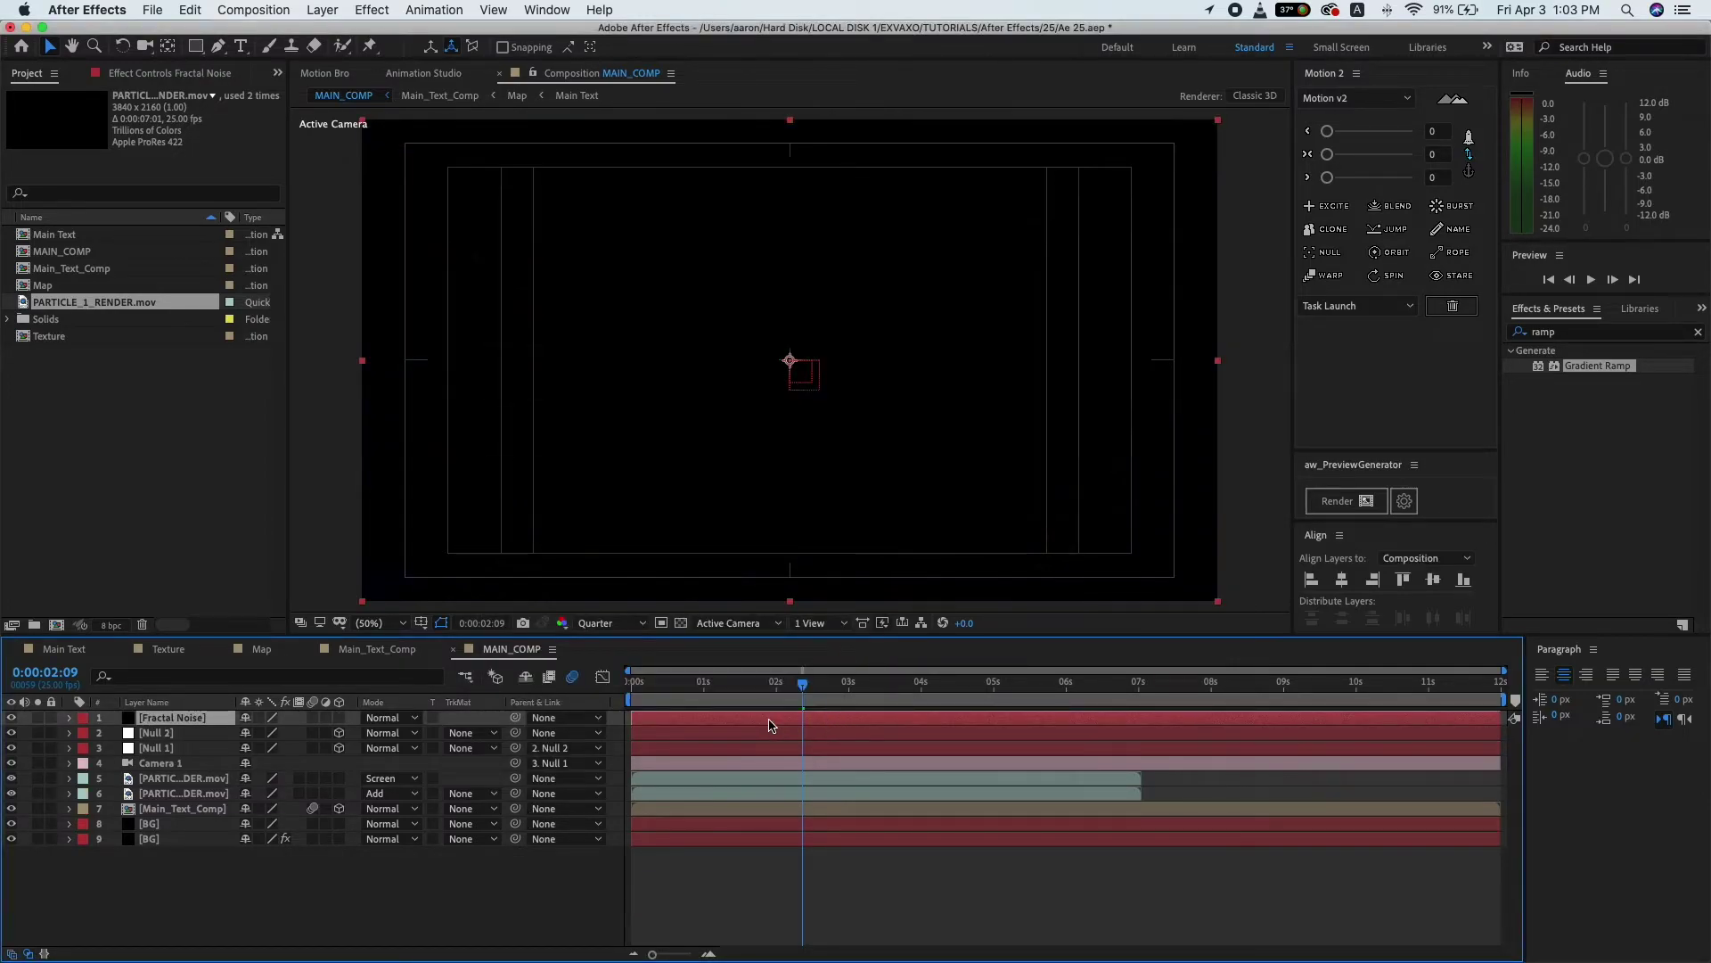
# - Search for 'fractal' and apply the Fractal Noise effect to the new solid
pyautogui.click(1618, 332)
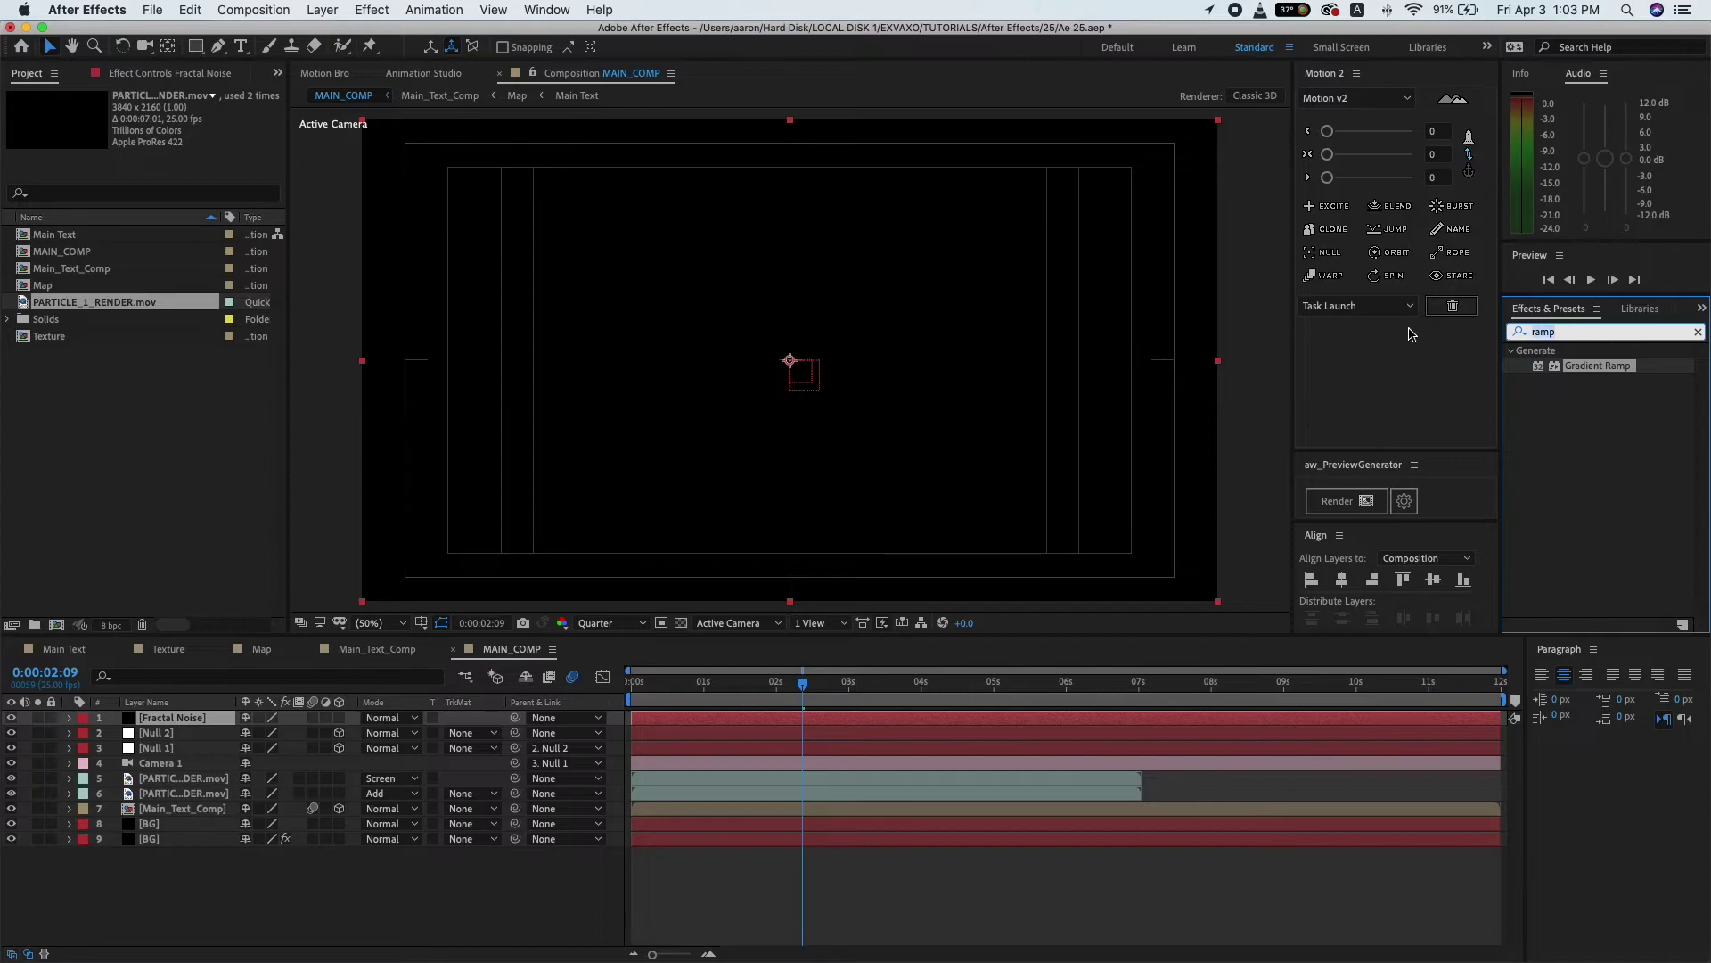
pyautogui.write('frac')
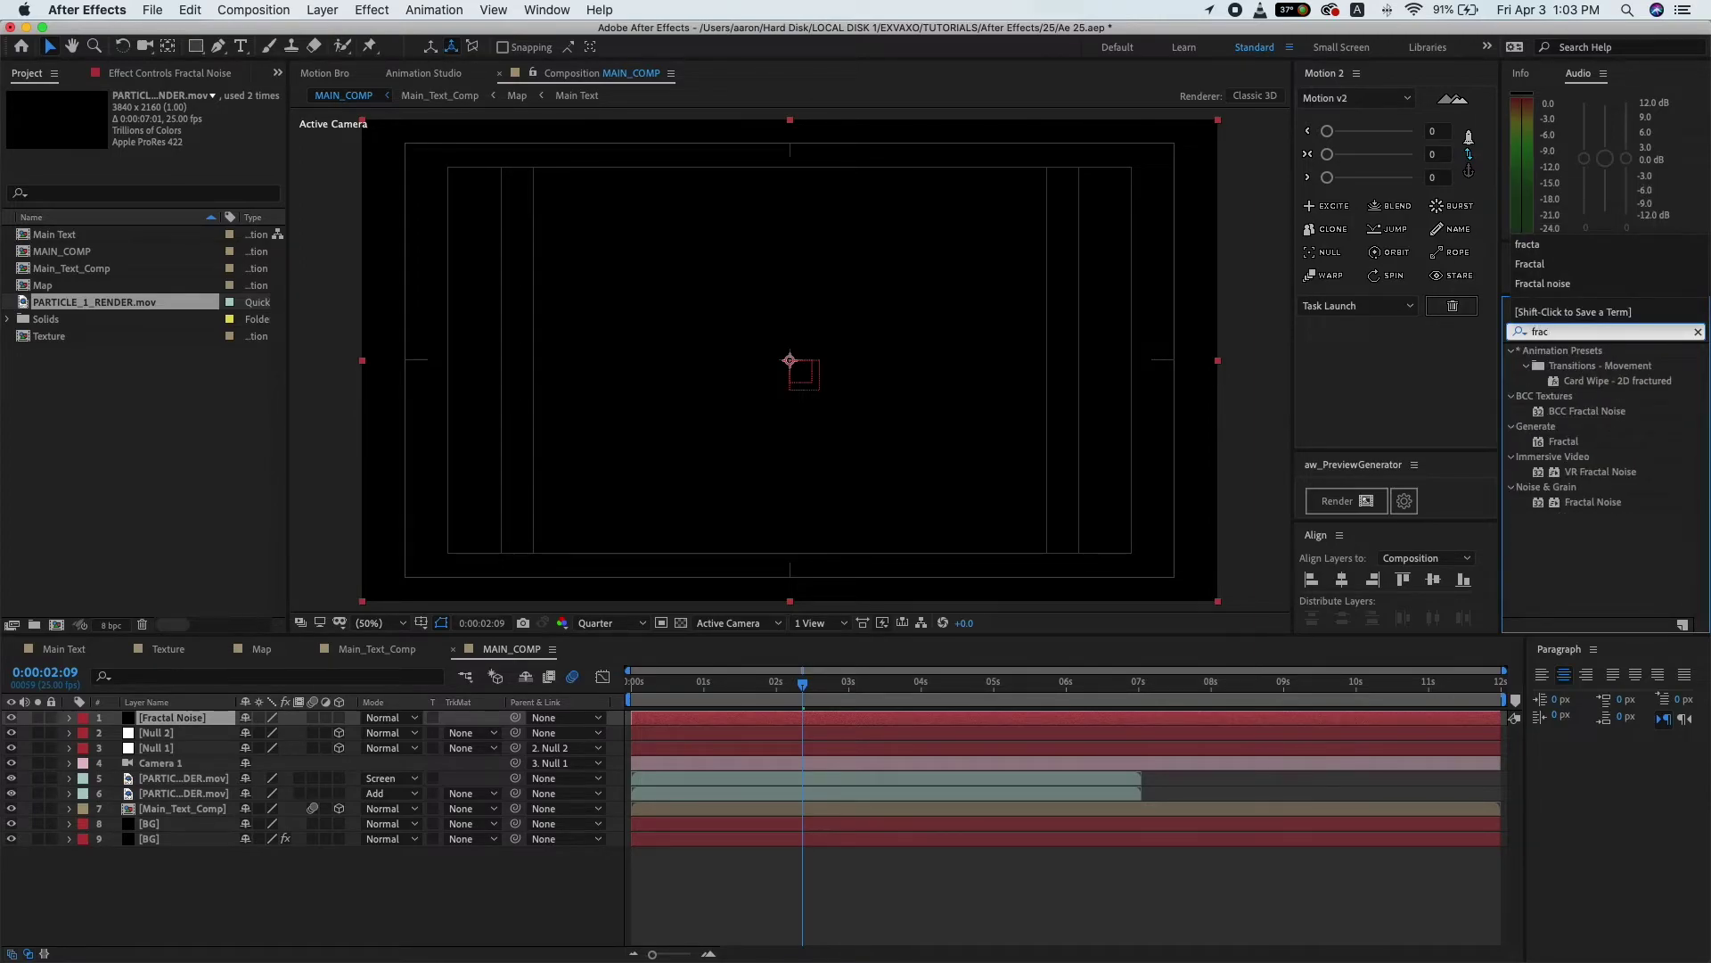
pyautogui.write('tal')
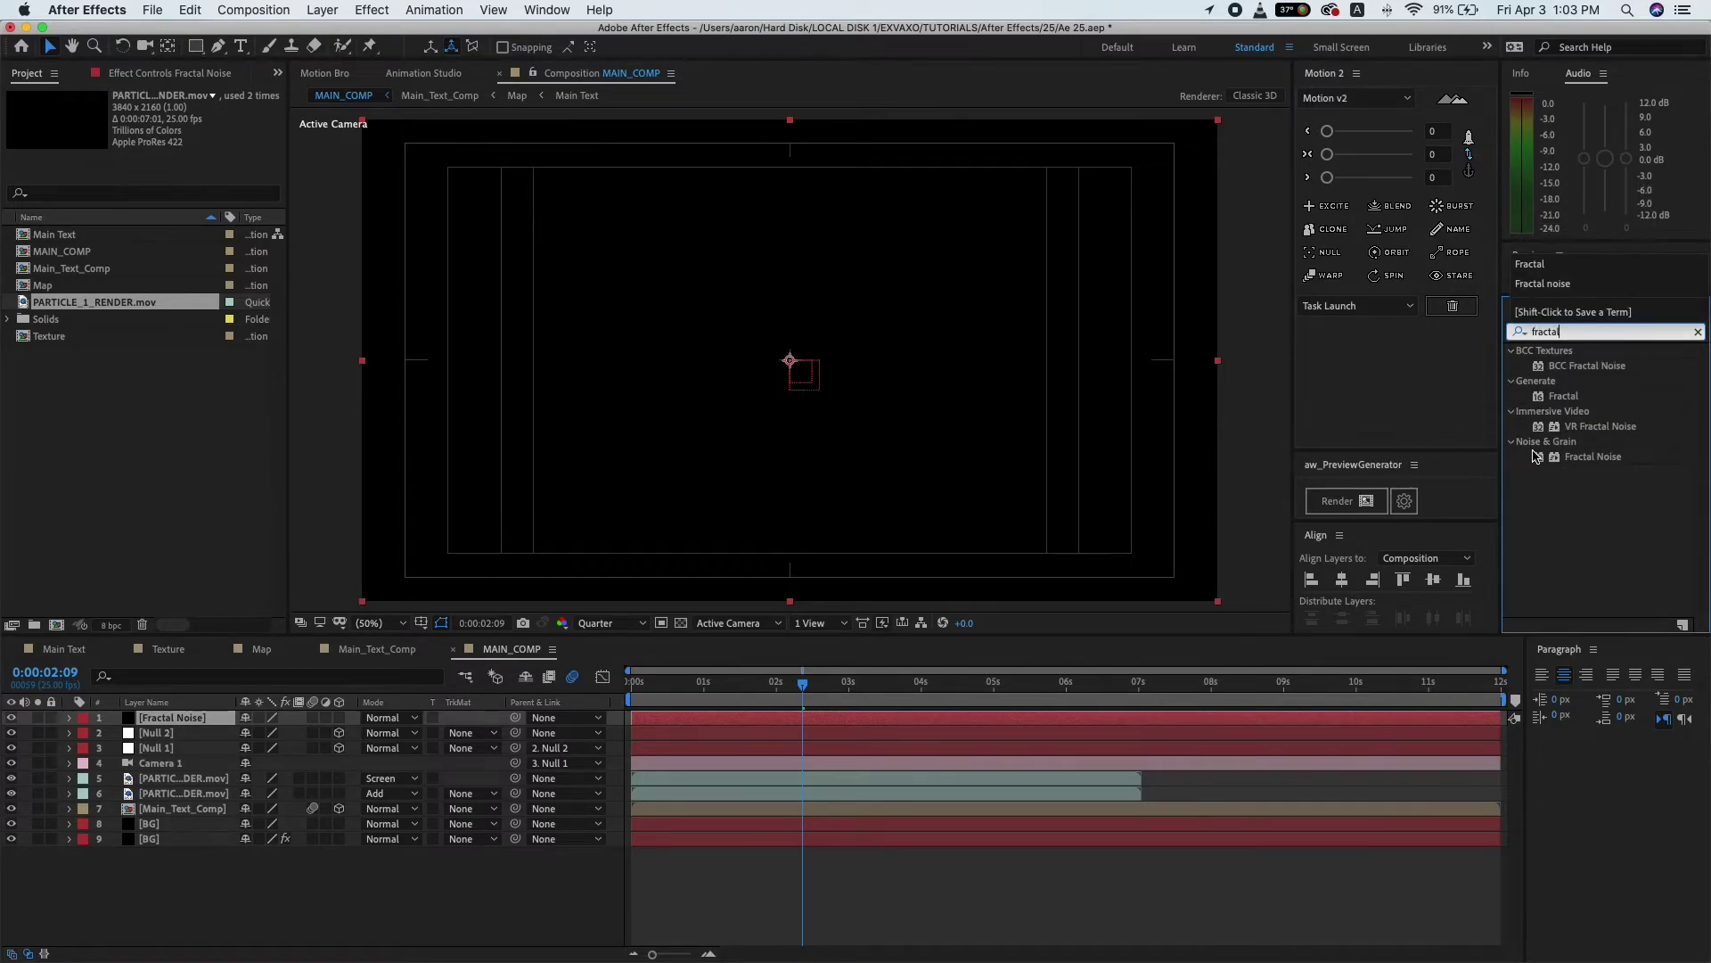
pyautogui.click(1586, 456)
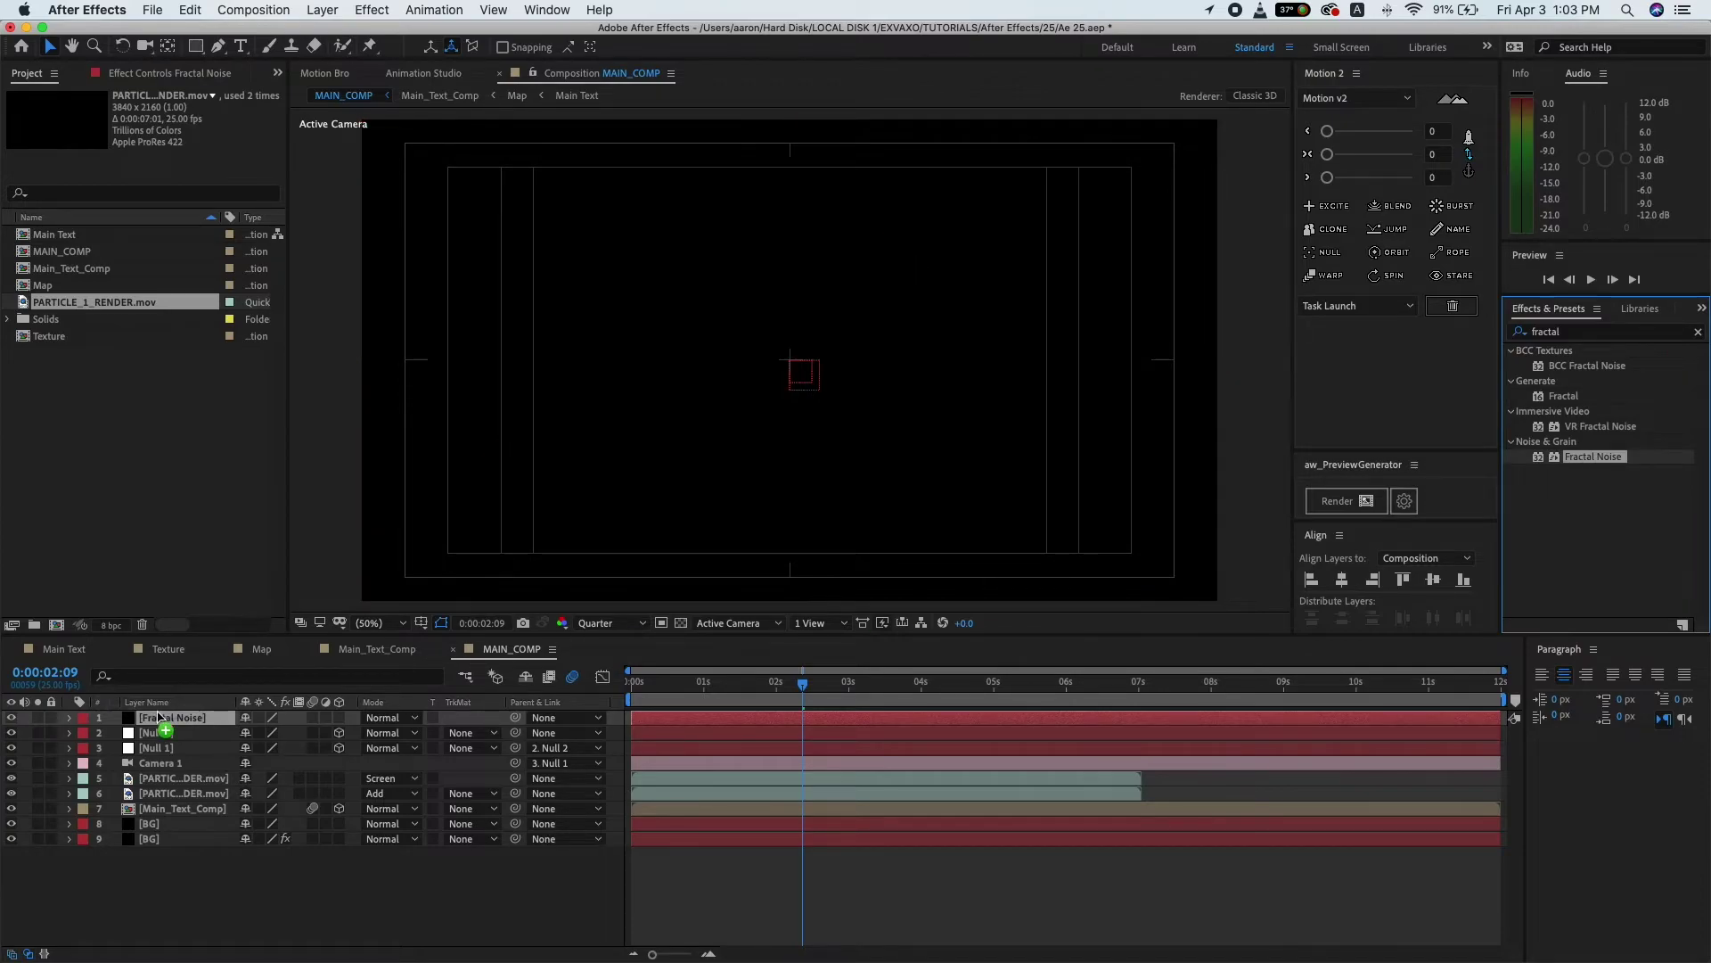
pyautogui.moveTo(149, 709); pyautogui.dragTo(160, 719)
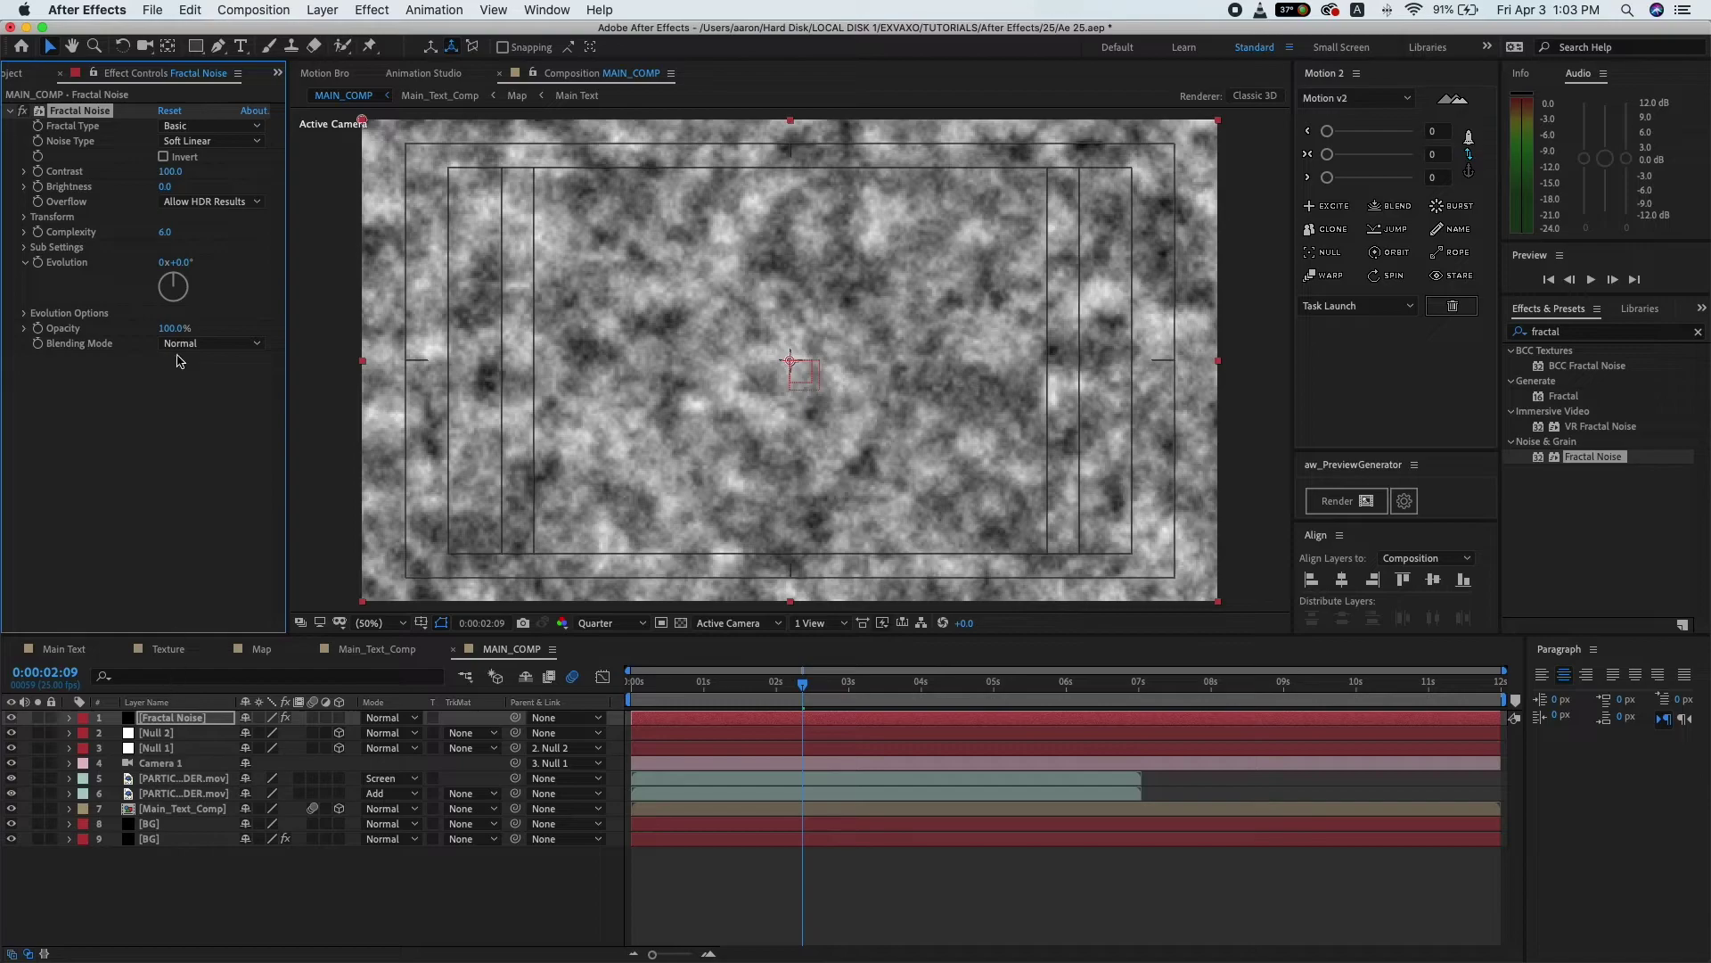
# - Set Fractal Noise Contrast to 166, Brightness to -27 and Complexity to 20
pyautogui.click(169, 171)
pyautogui.write('166')
pyautogui.click(190, 422)
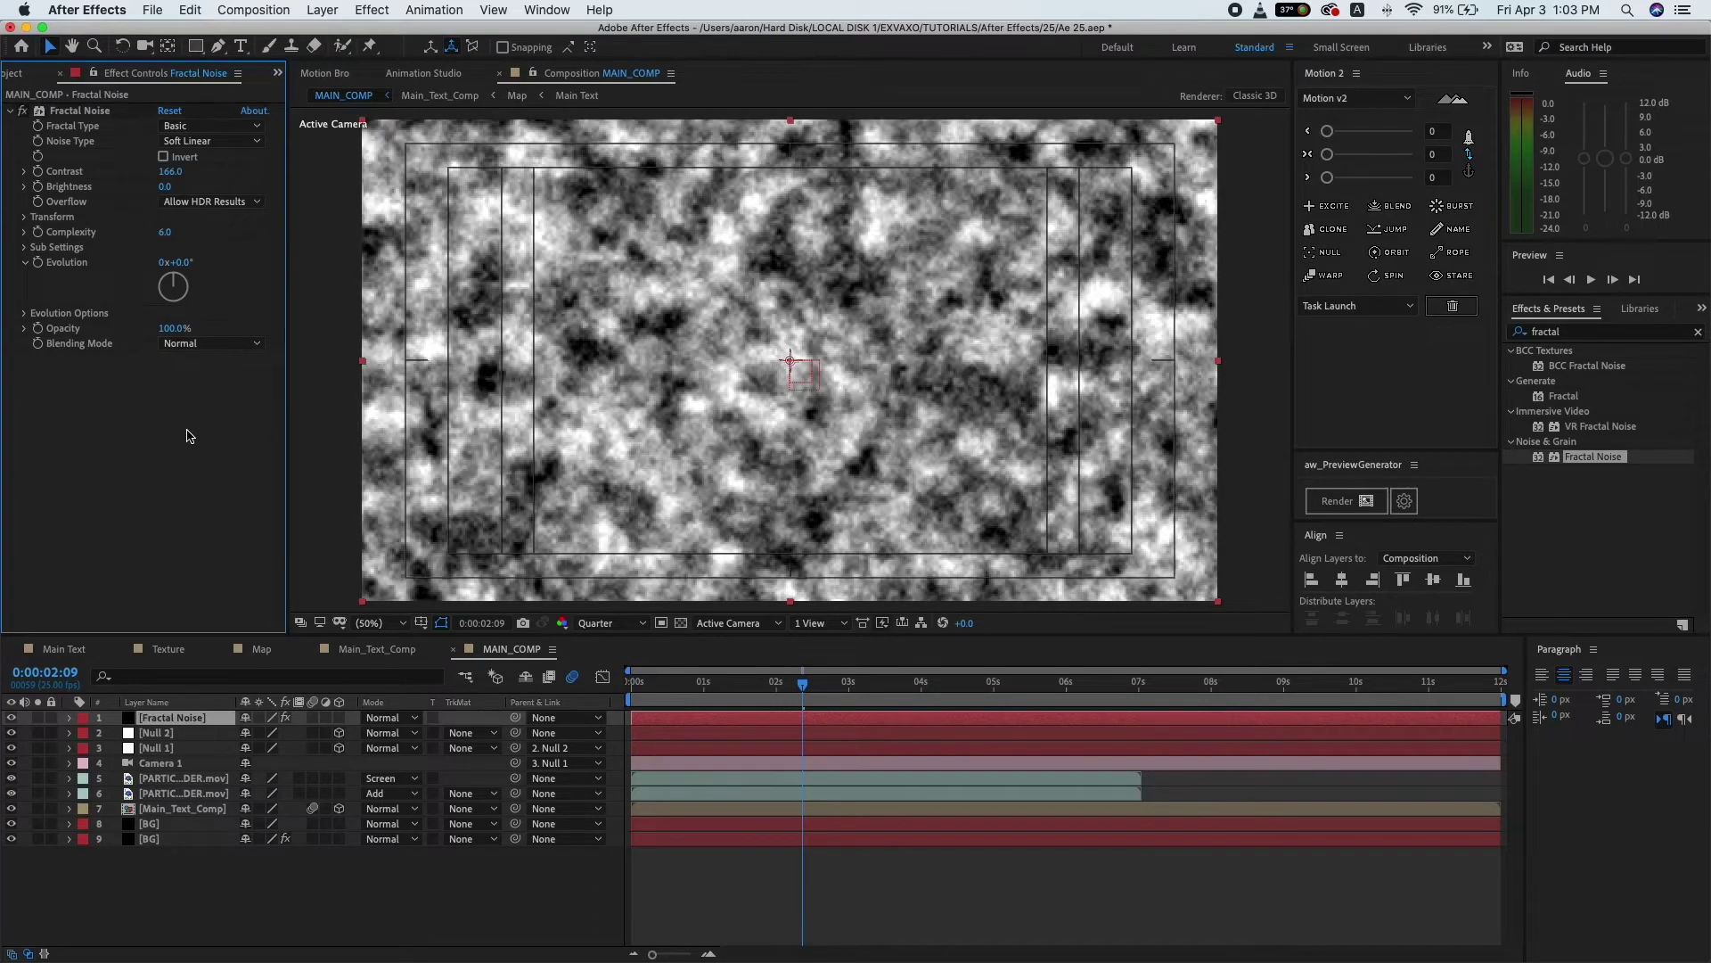
pyautogui.click(168, 187)
pyautogui.click(190, 432)
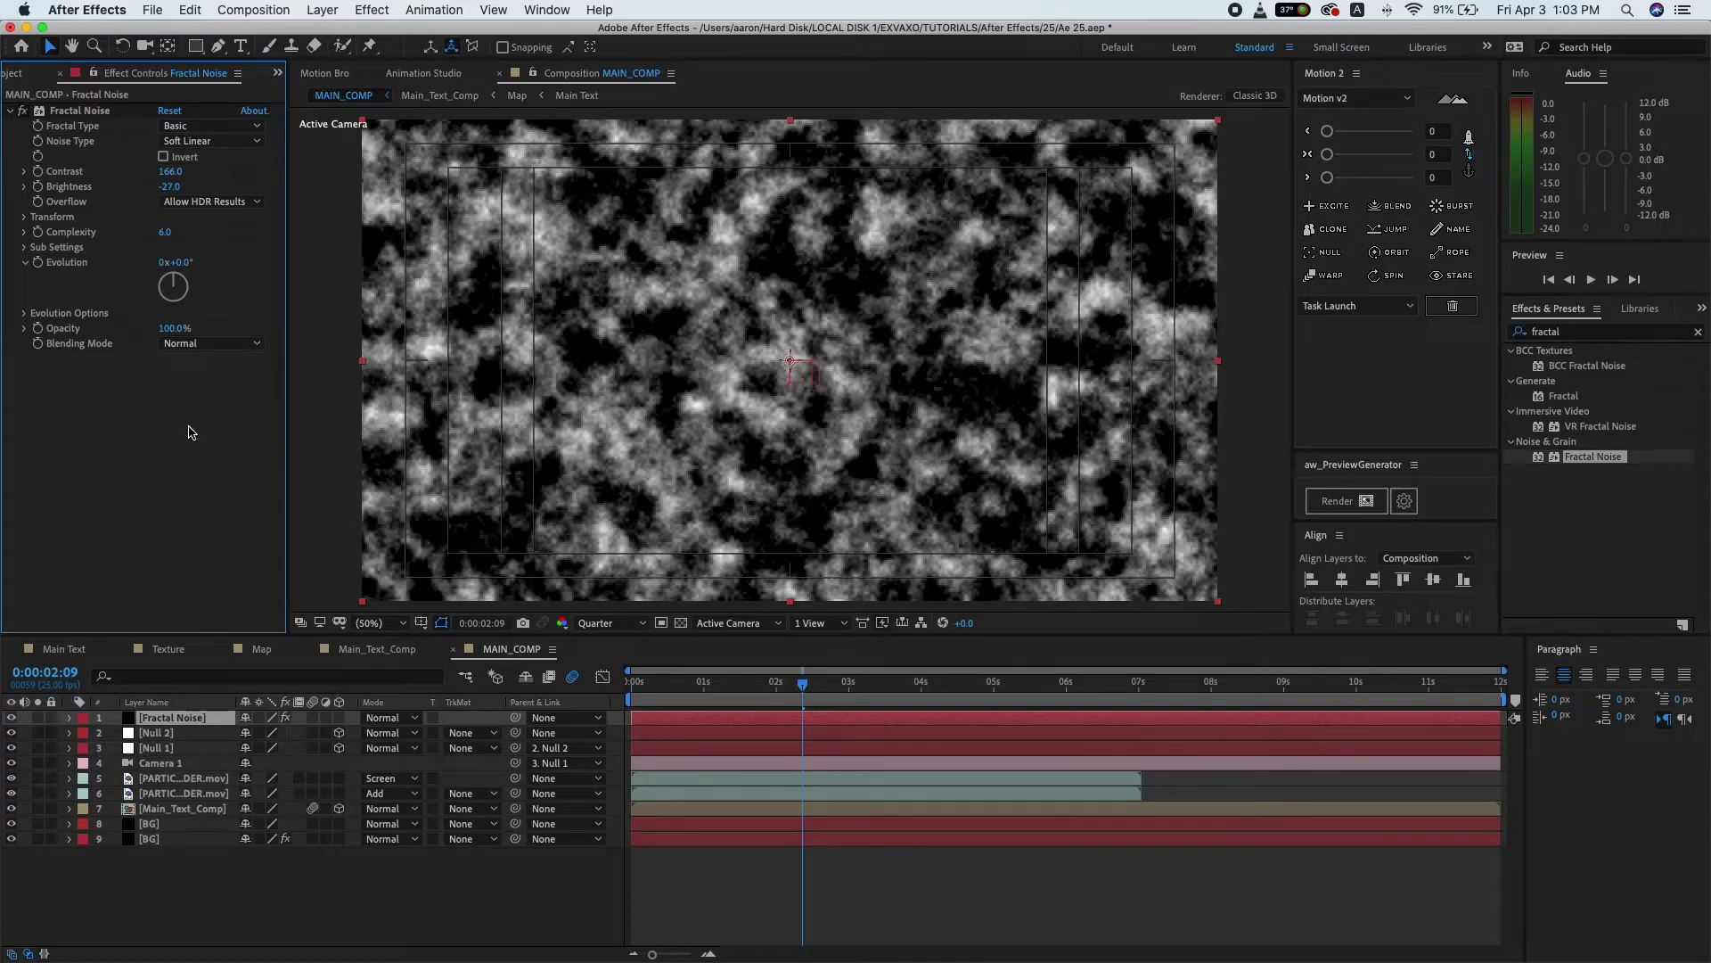
pyautogui.click(166, 233)
pyautogui.write('0')
pyautogui.click(190, 473)
# - Expand the Fractal Noise effect's properties in the timeline at the first frame
pyautogui.click(70, 719)
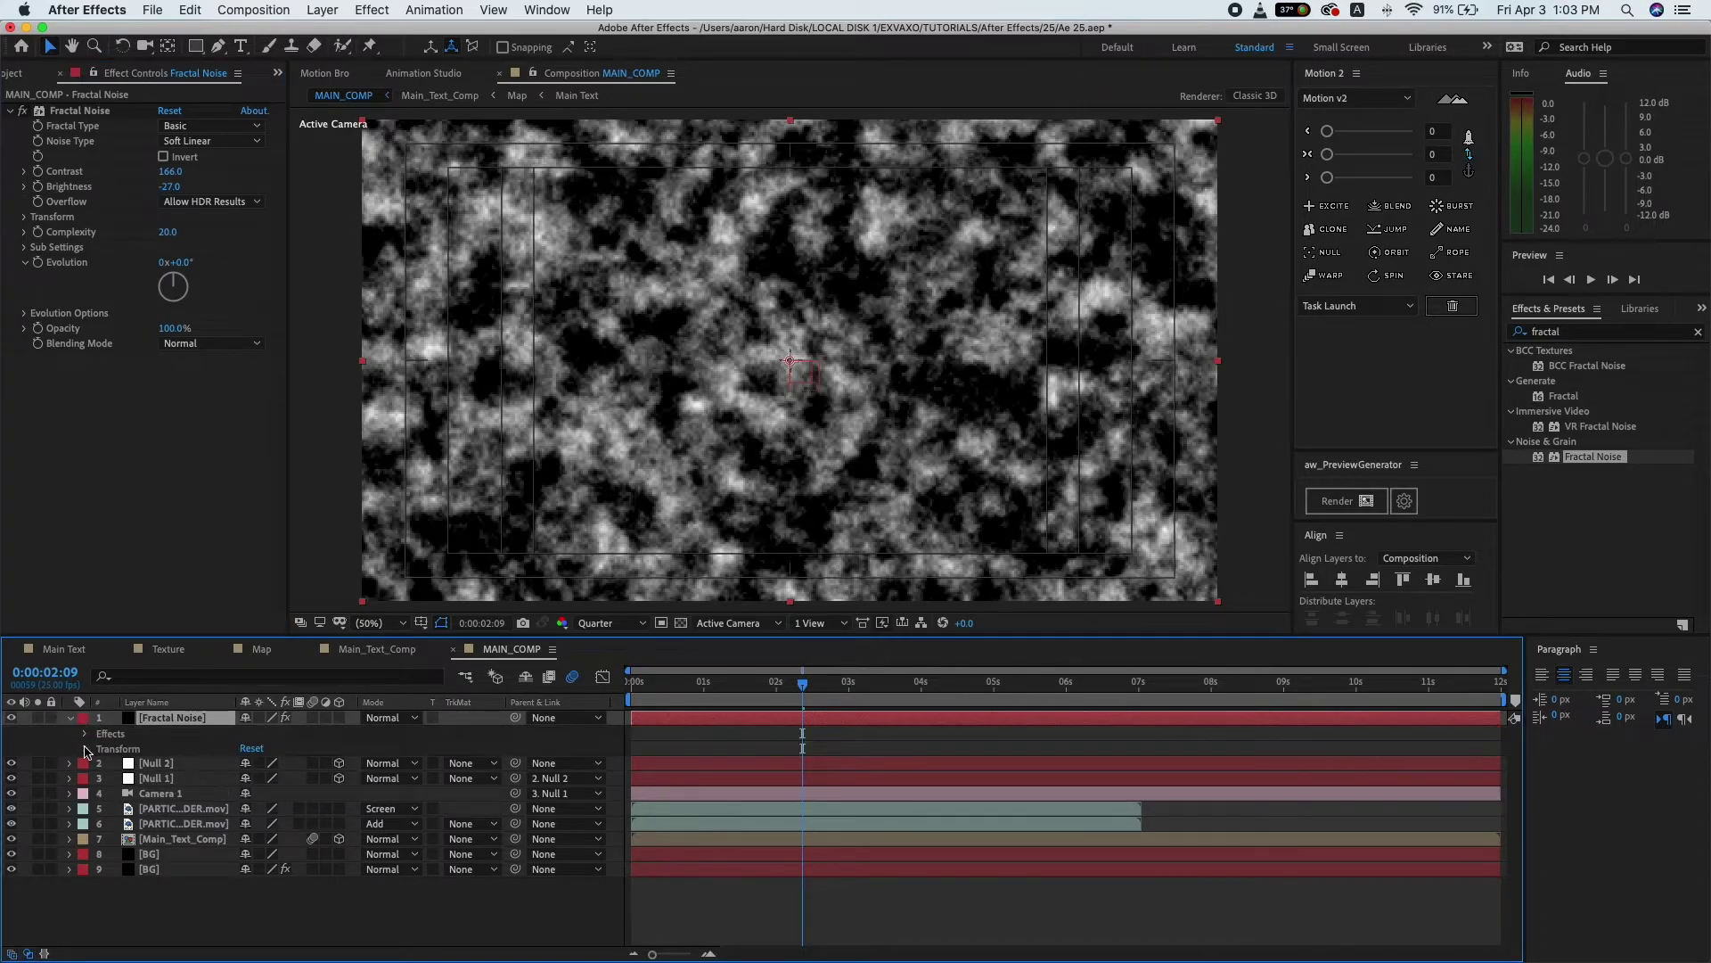
pyautogui.click(84, 734)
pyautogui.click(99, 749)
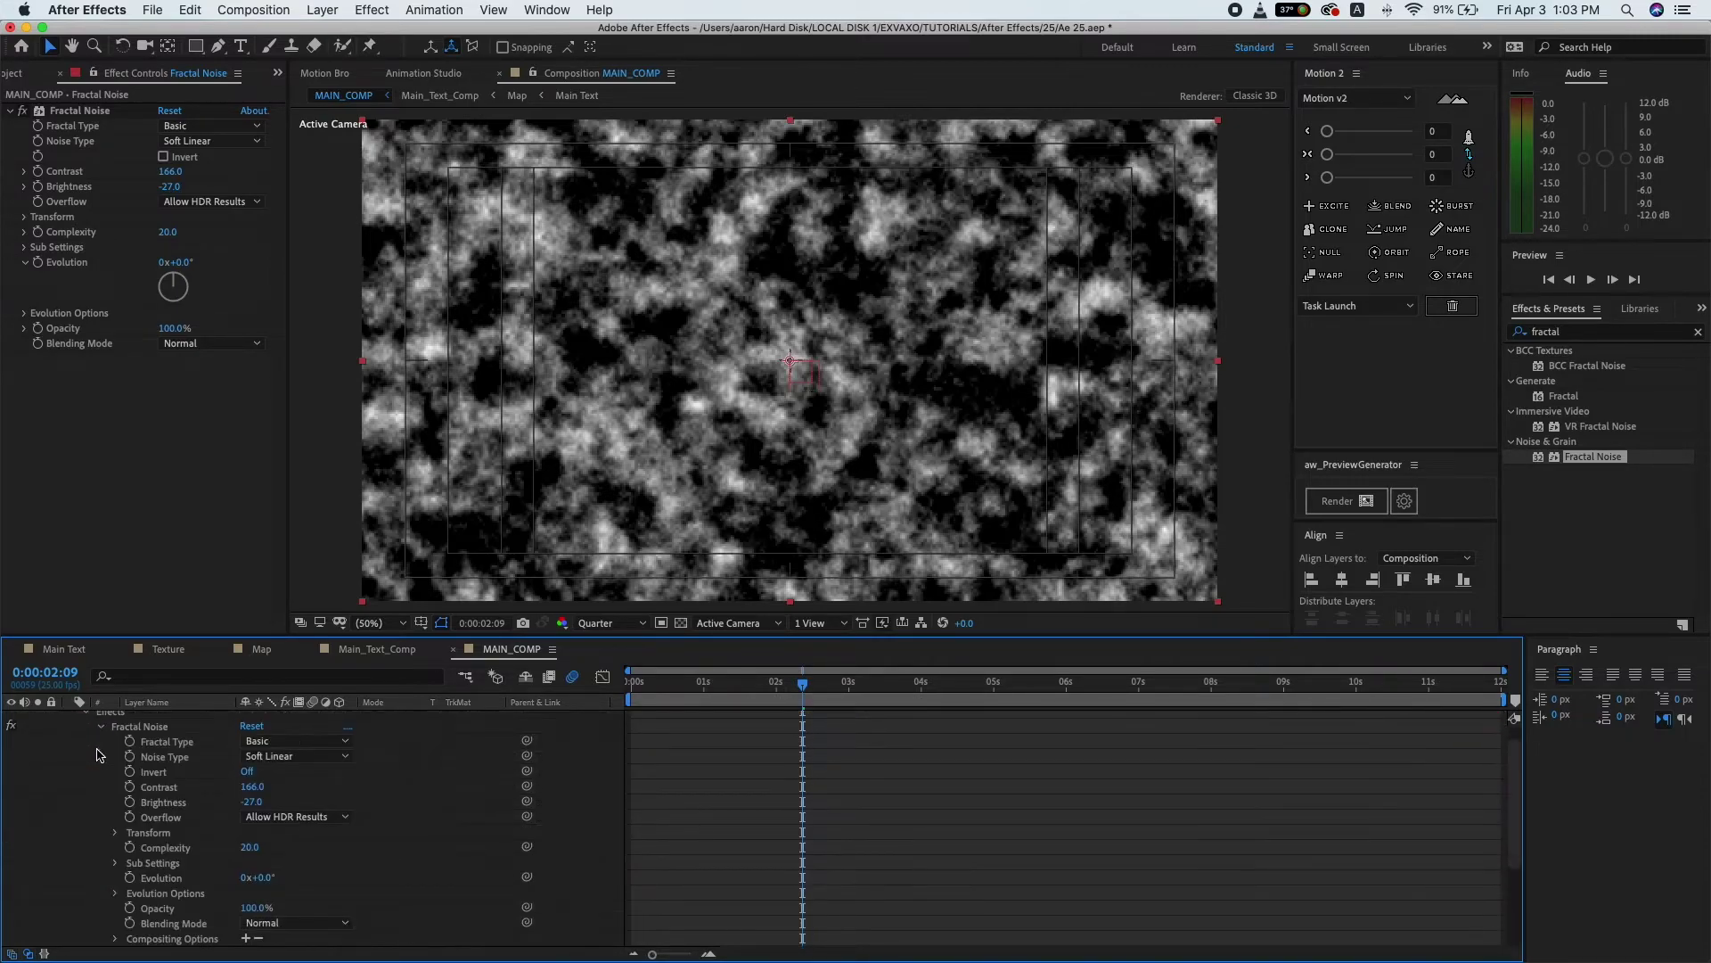
pyautogui.moveTo(682, 679); pyautogui.dragTo(631, 679)
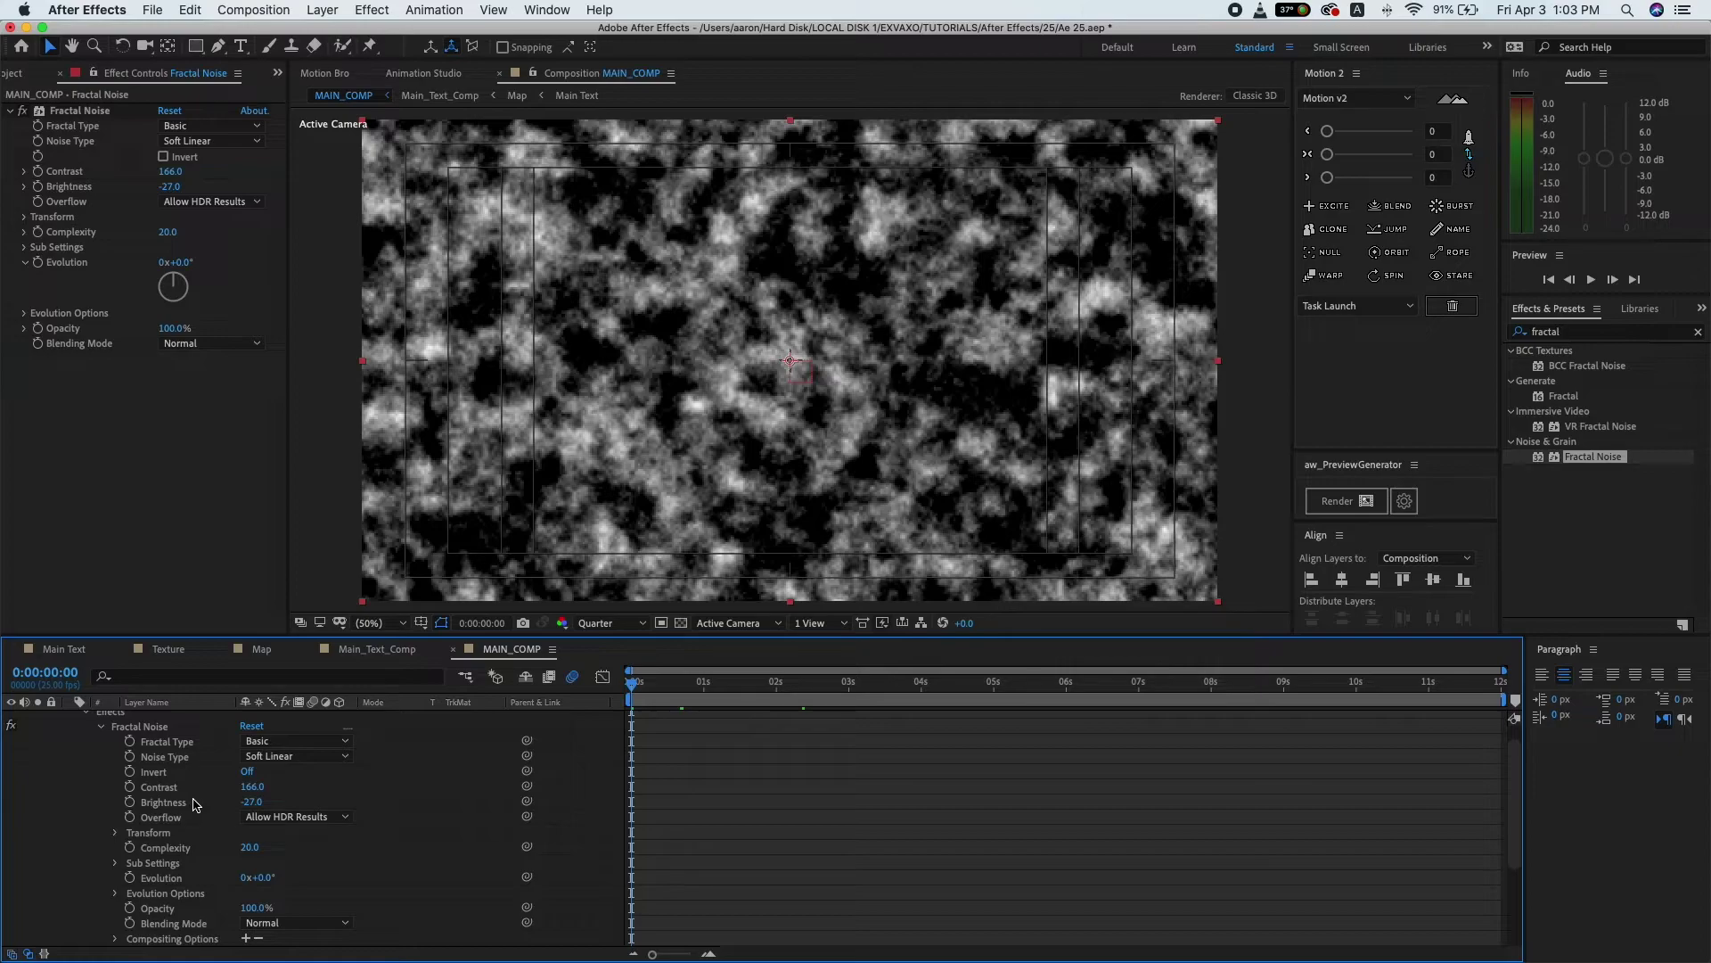
pyautogui.scroll(-1, 196, 805)
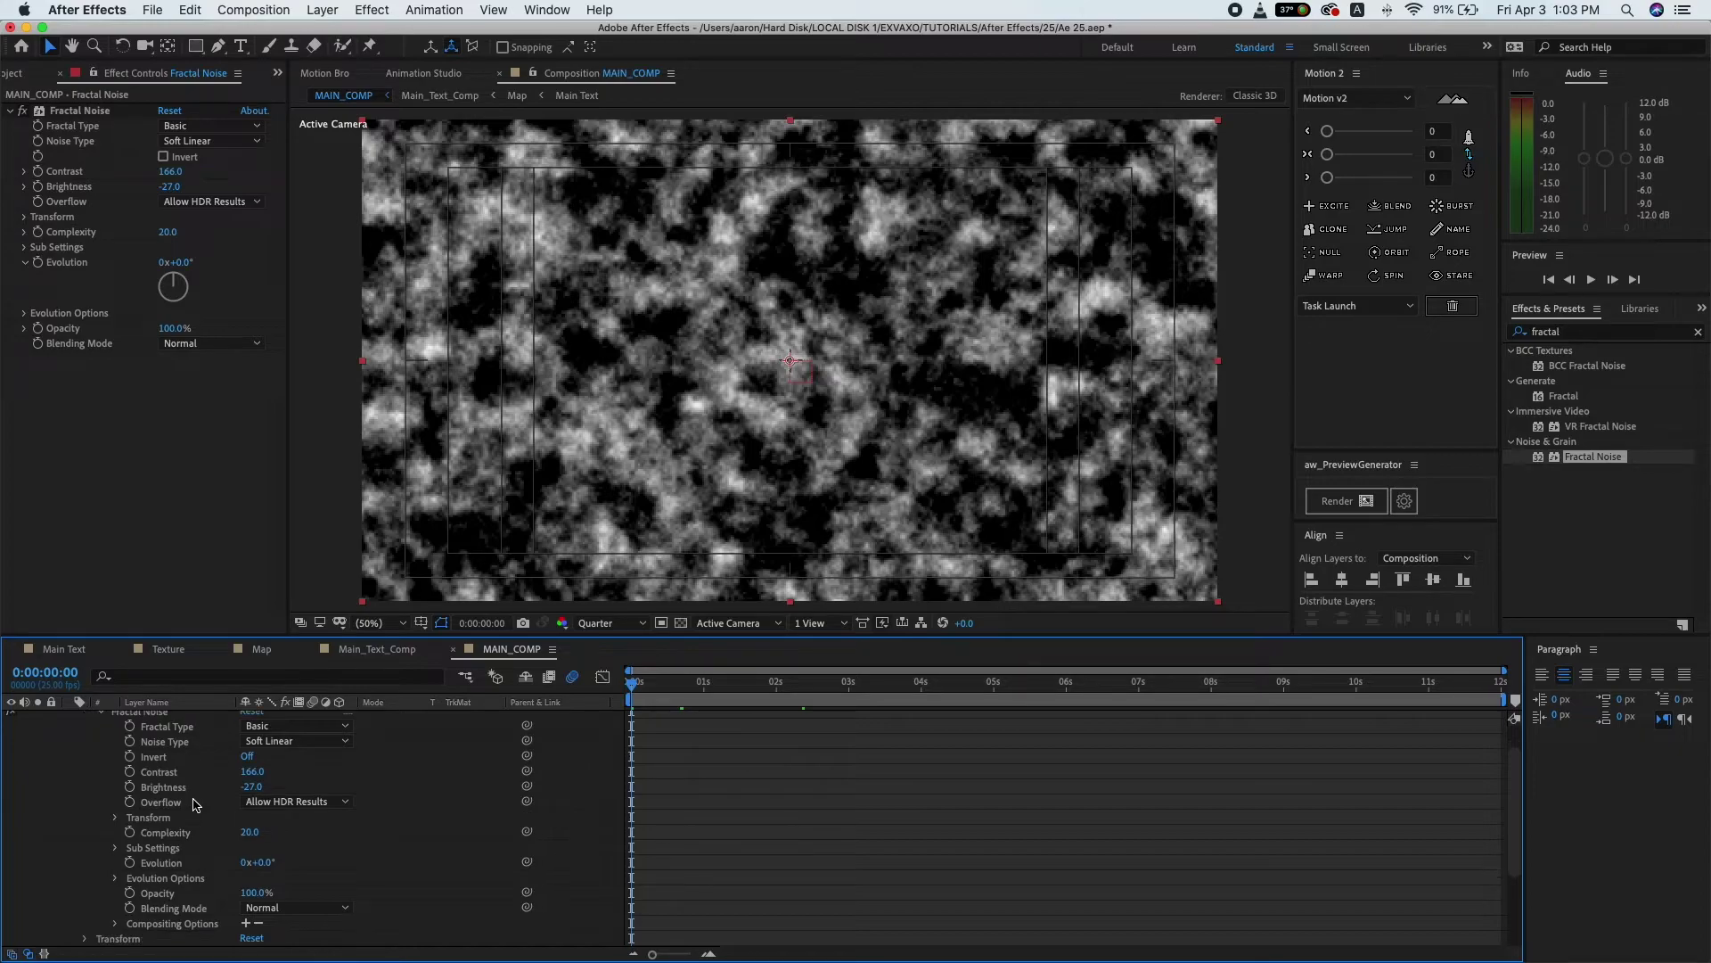
# - Set Sub Influence to 70 under Sub Settings and reveal the noise Transform group
pyautogui.click(114, 847)
pyautogui.scroll(-6, 107, 846)
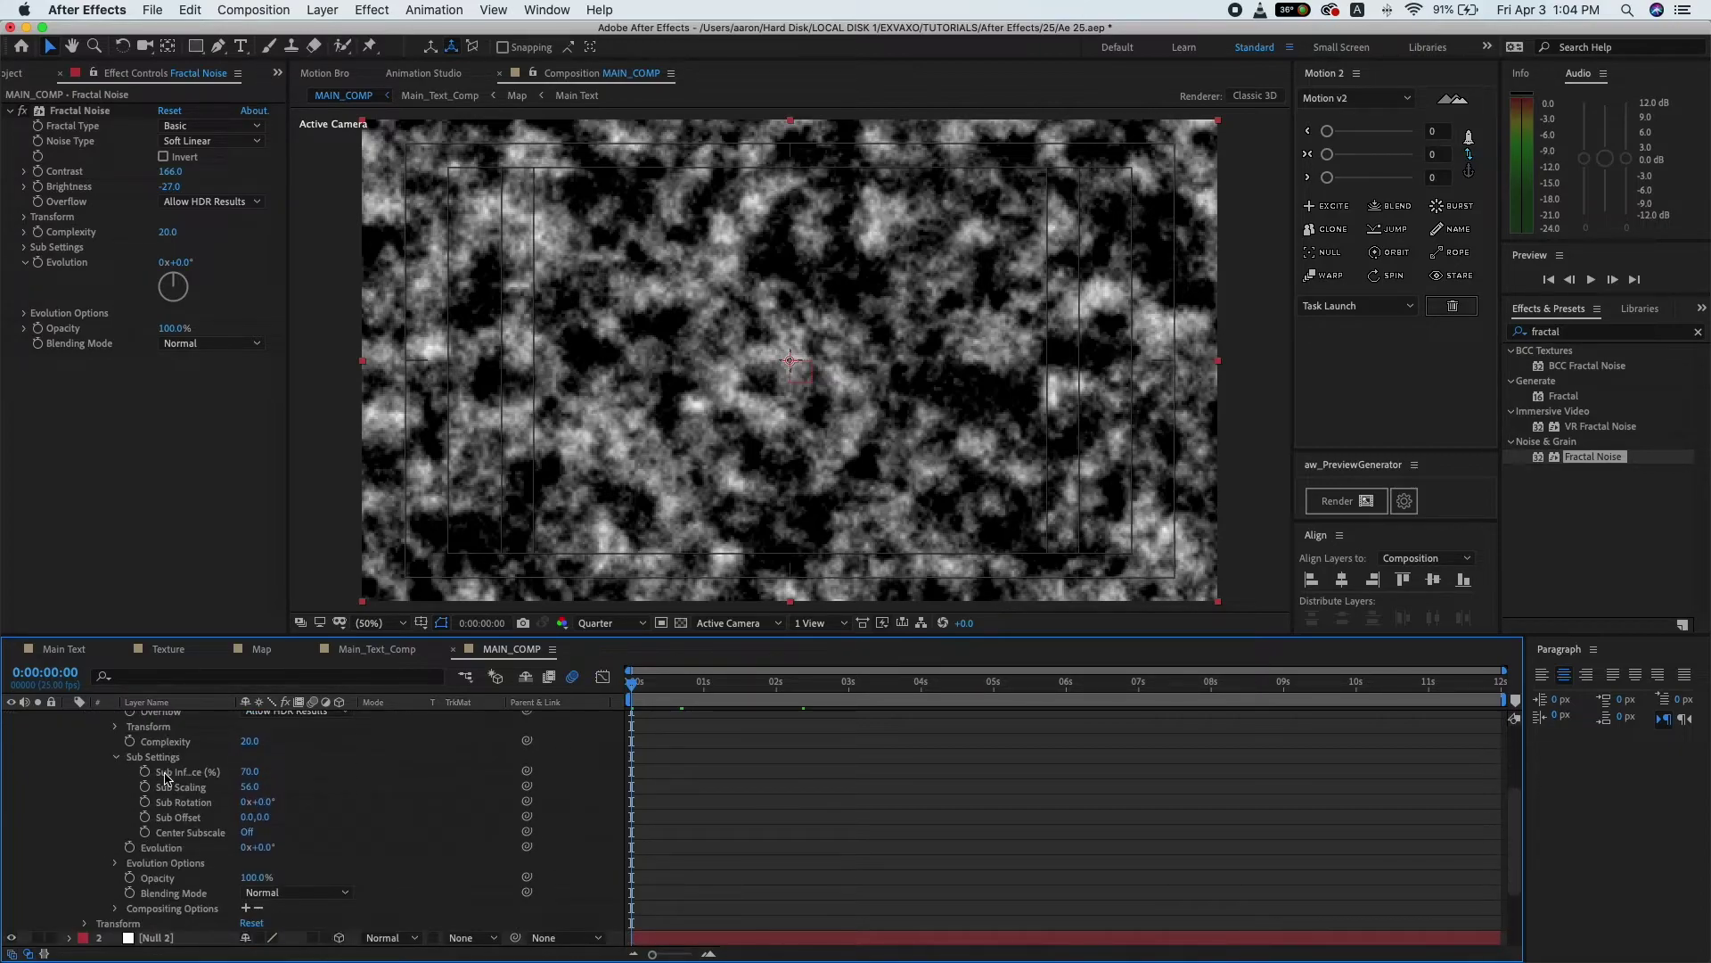
pyautogui.click(259, 772)
pyautogui.write('70')
pyautogui.click(338, 778)
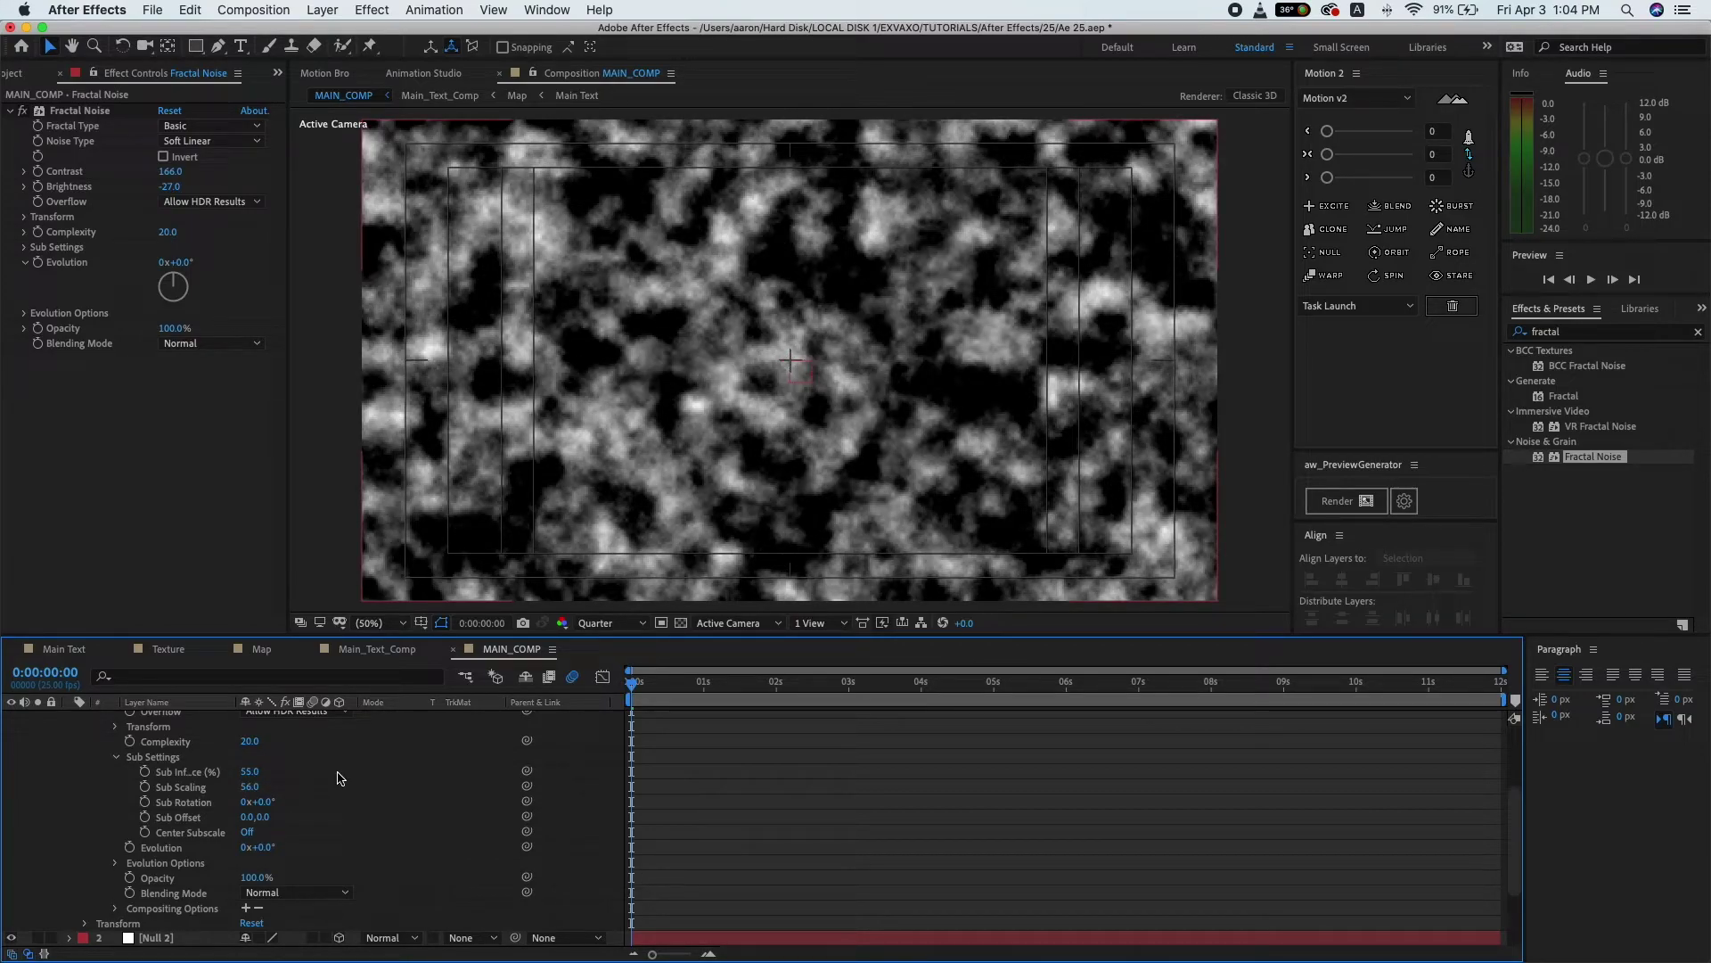
pyautogui.scroll(1, 338, 778)
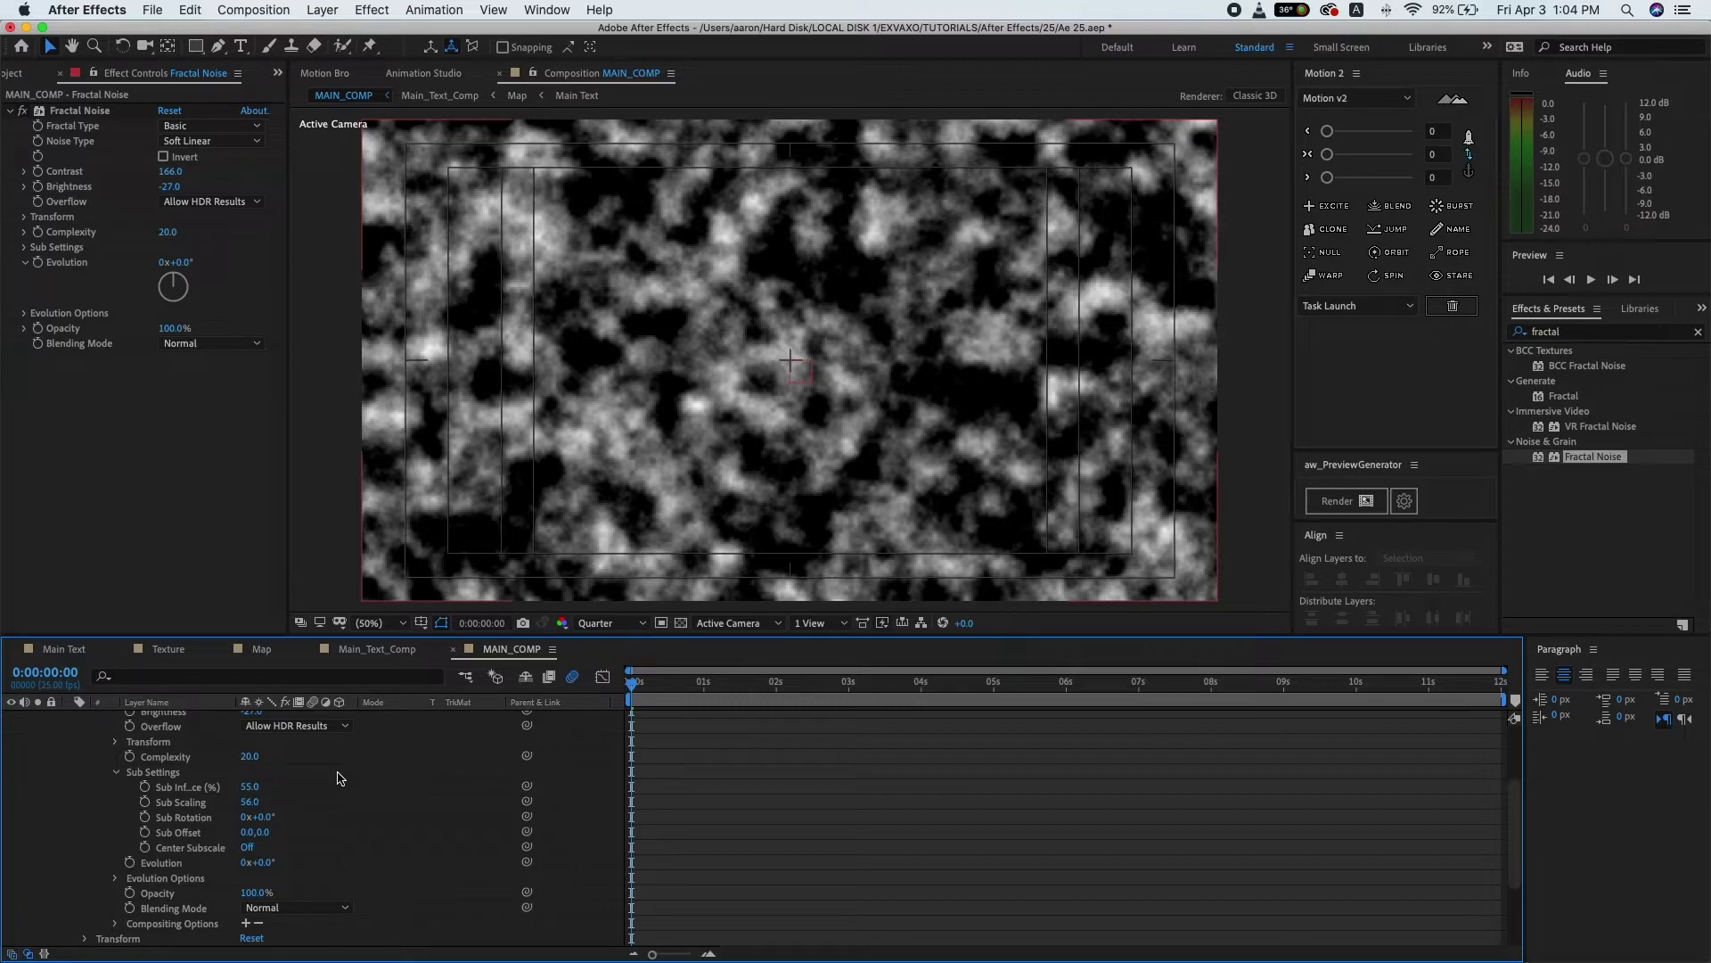
pyautogui.scroll(1, 330, 780)
pyautogui.scroll(1, 329, 780)
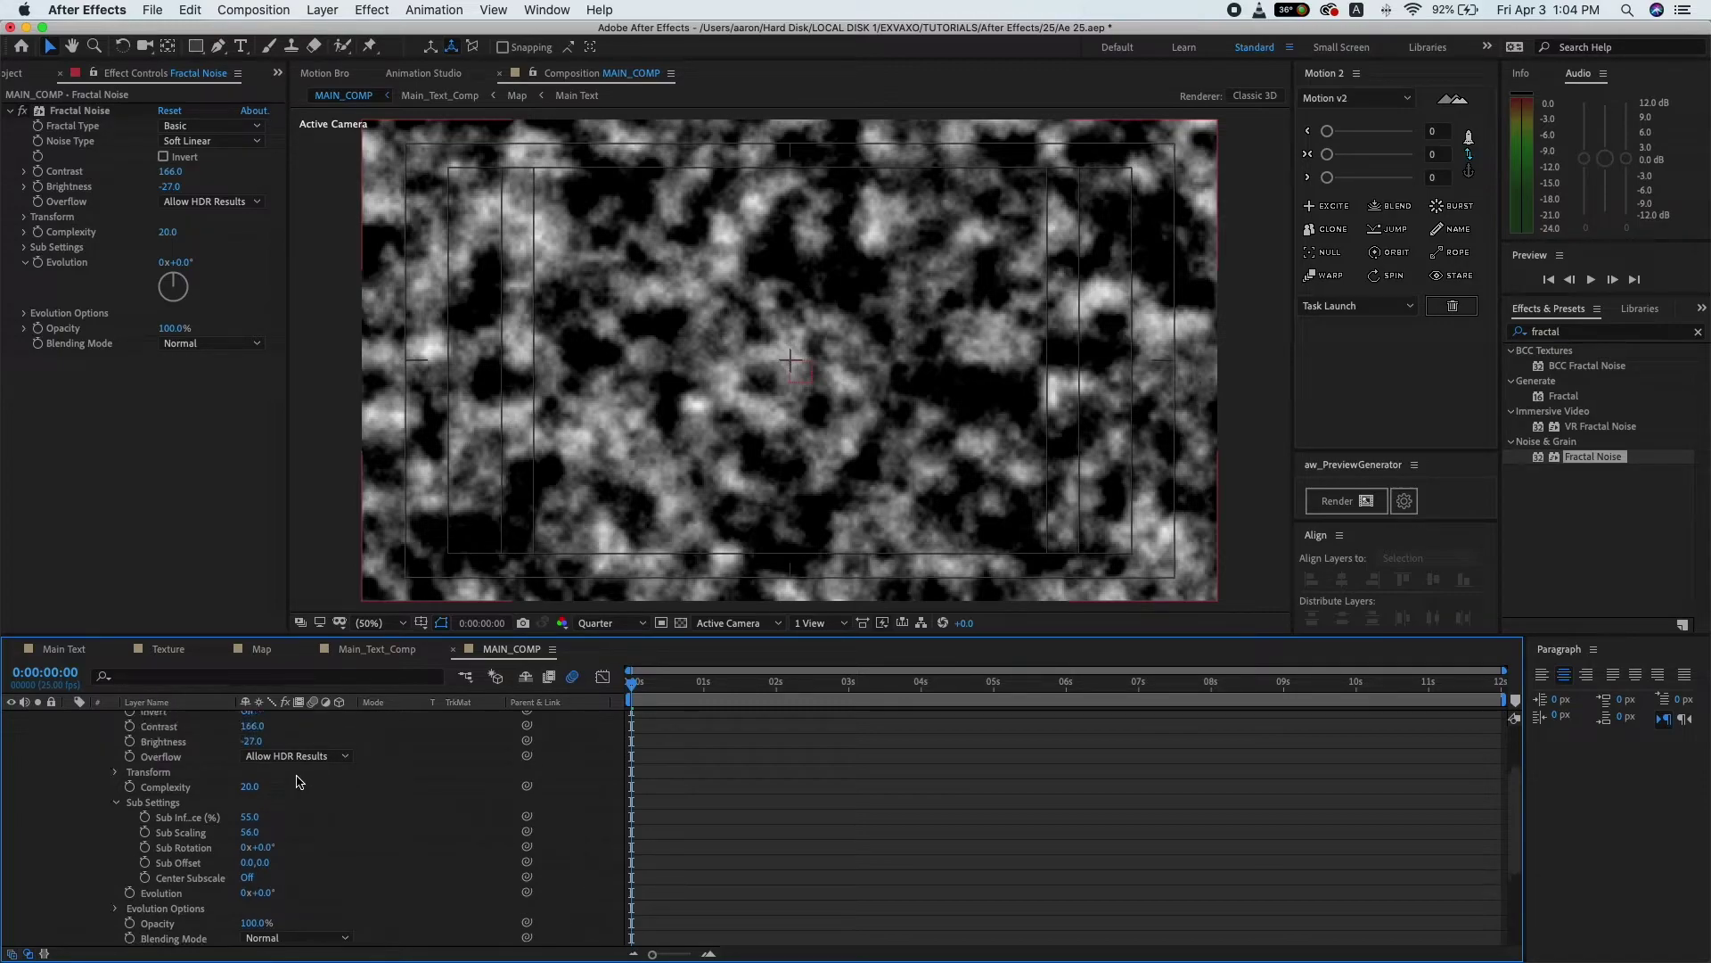
pyautogui.click(116, 772)
pyautogui.click(178, 781)
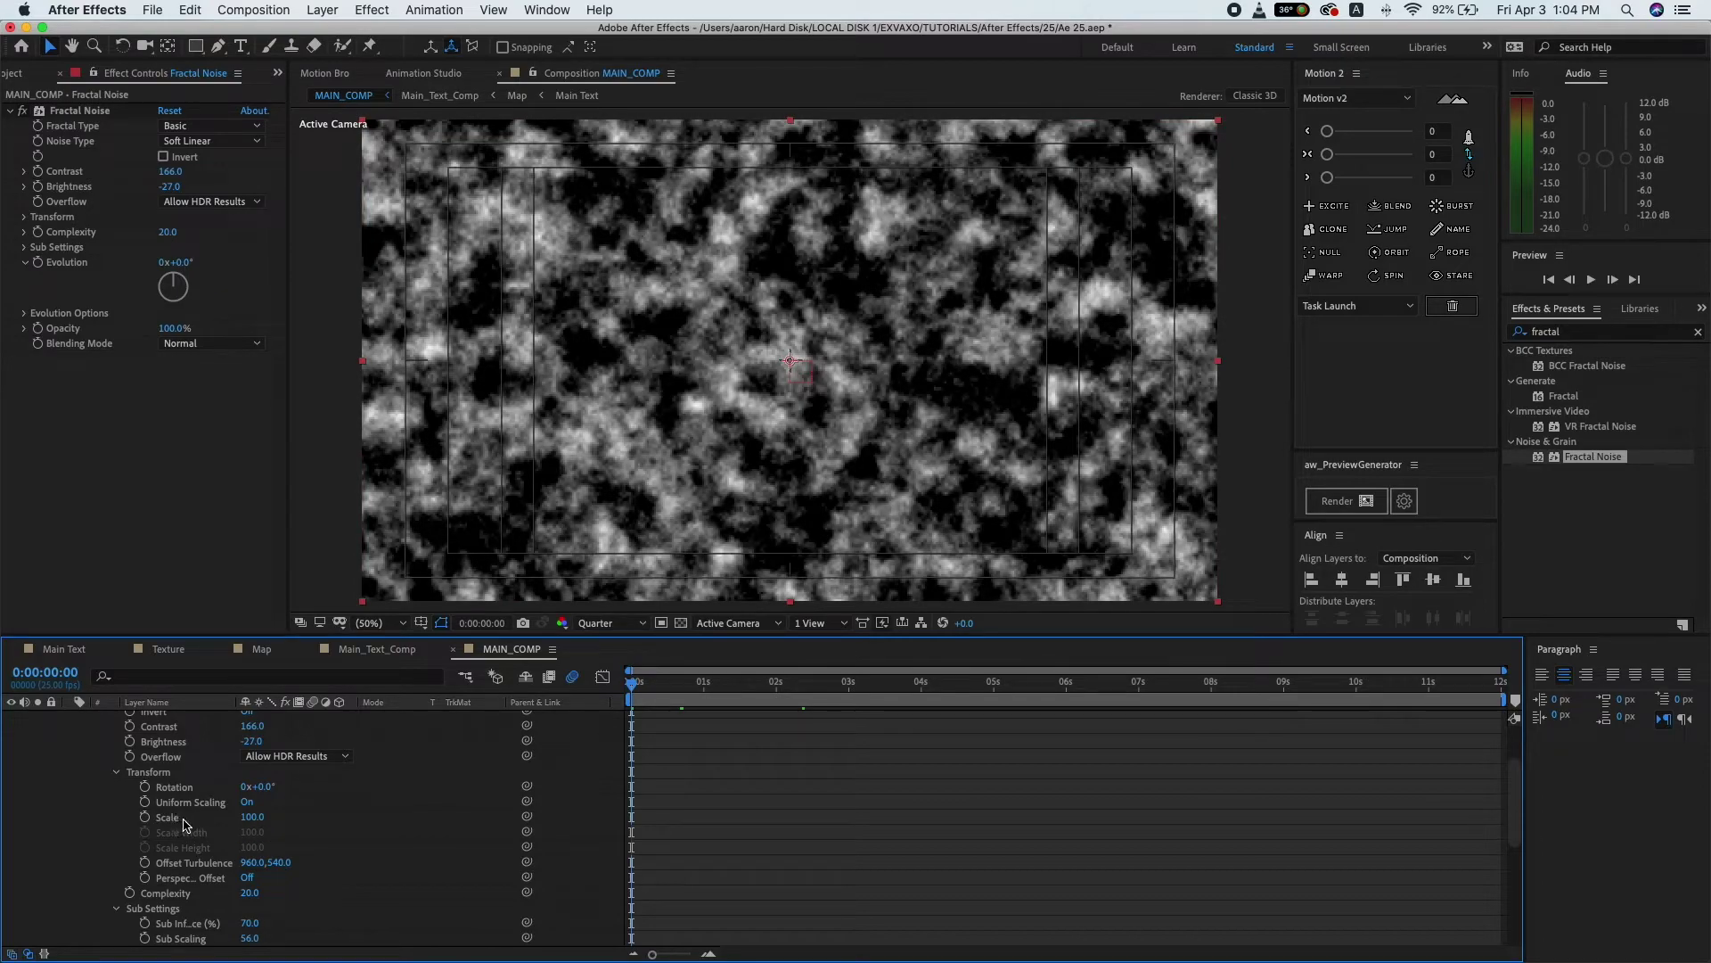
# - Keyframe the noise Scale at 820 on frame 0 and 620 at 0:00:09:19
pyautogui.click(145, 818)
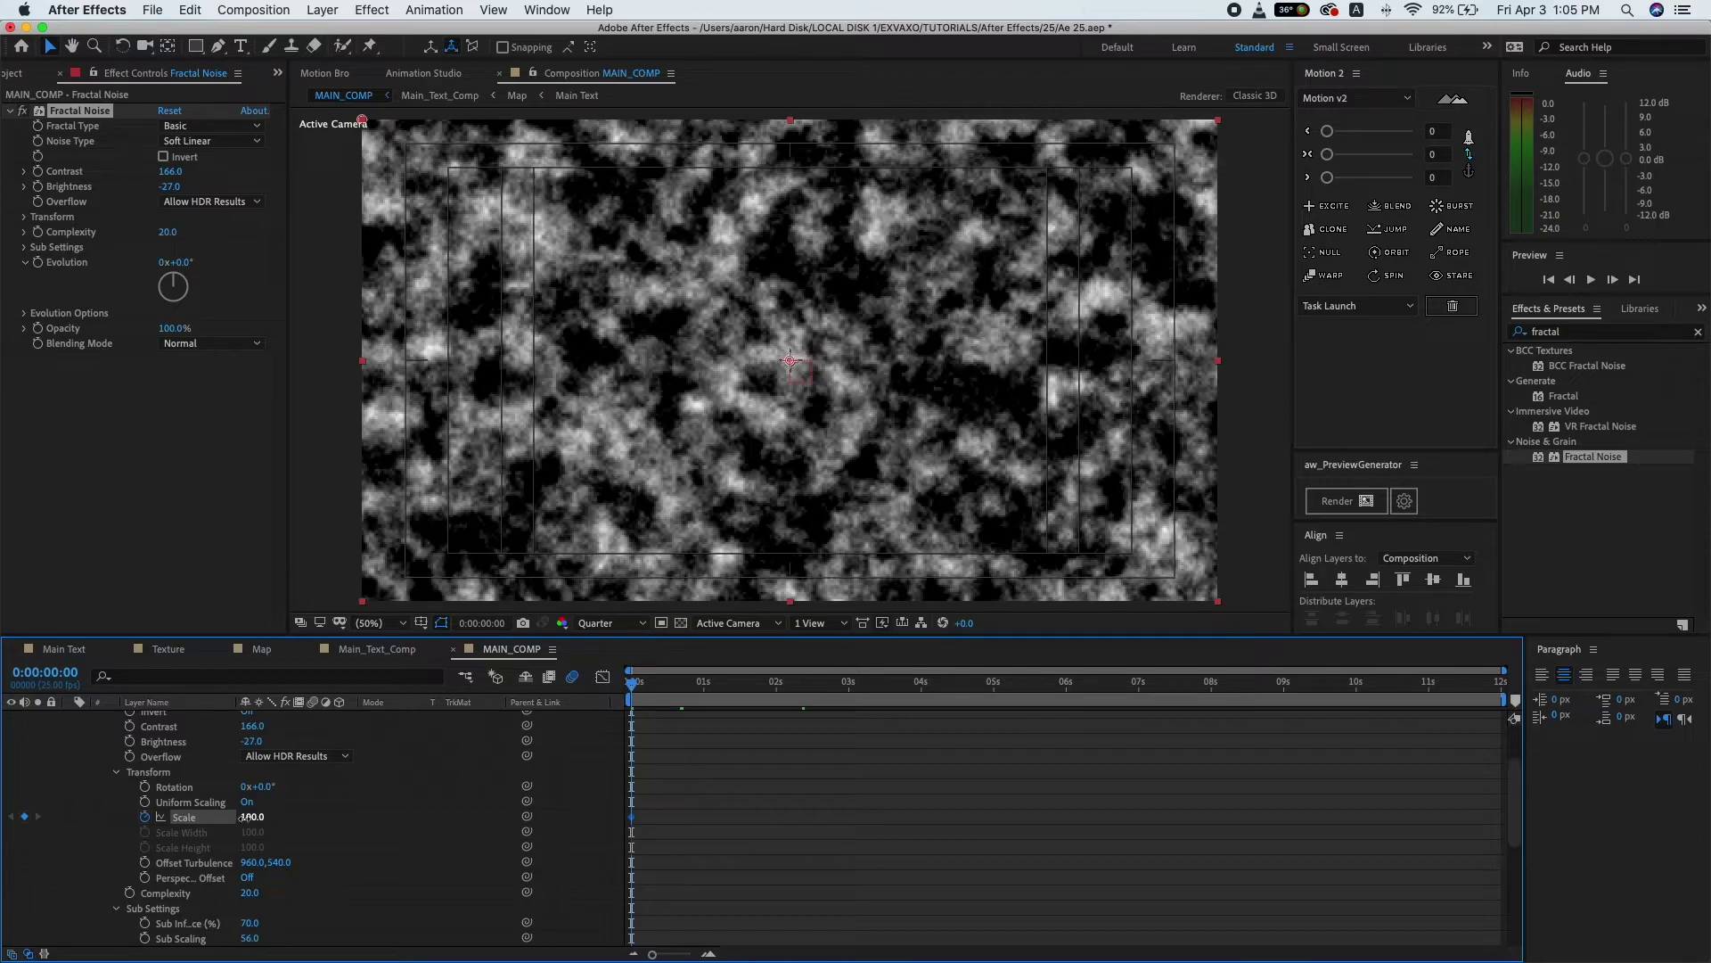
pyautogui.click(248, 818)
pyautogui.write('82')
pyautogui.write('0')
pyautogui.press('Return')
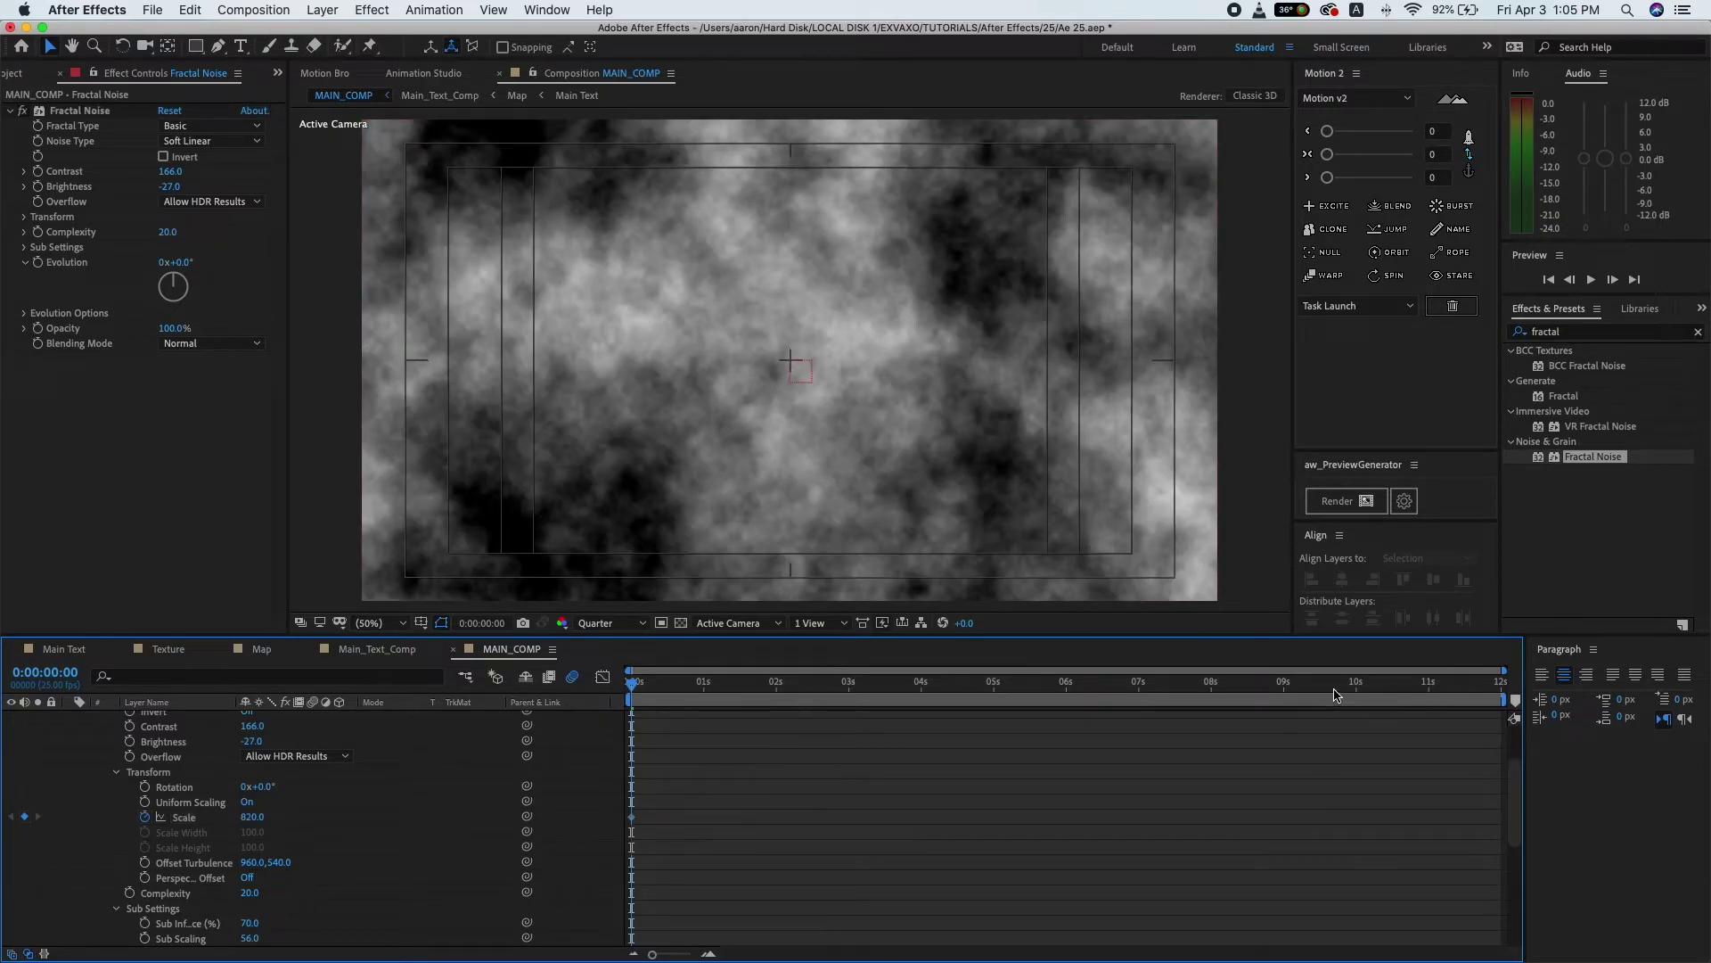
pyautogui.click(1336, 694)
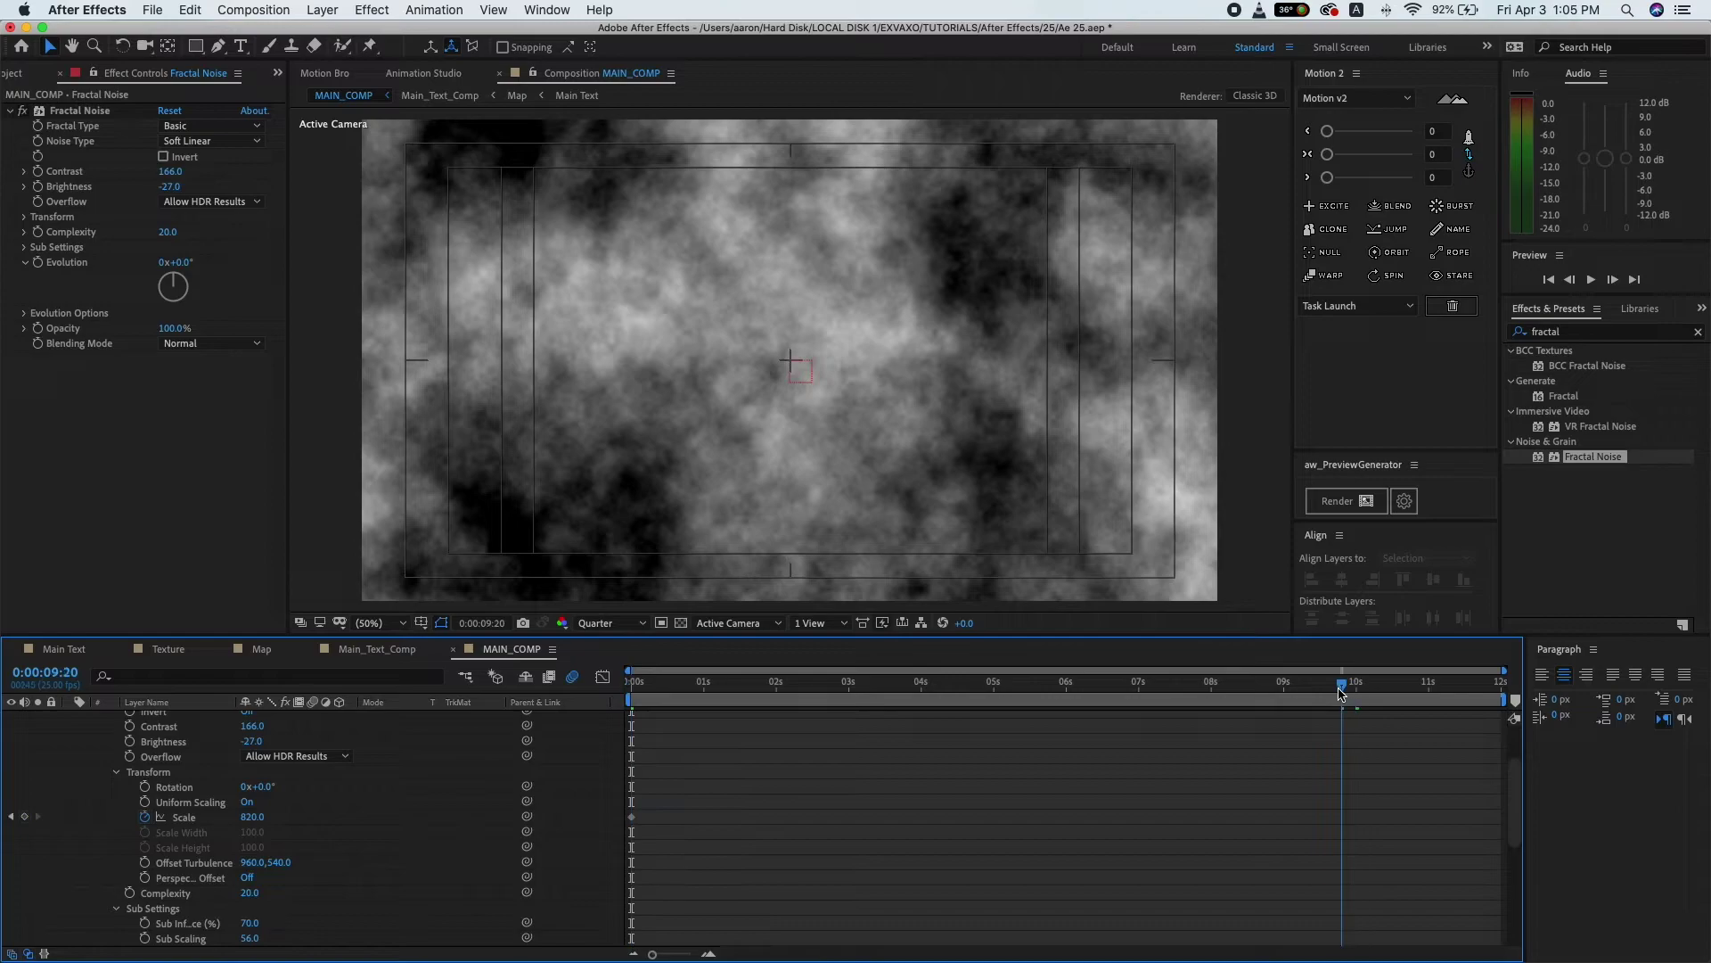
pyautogui.click(250, 817)
pyautogui.write('620')
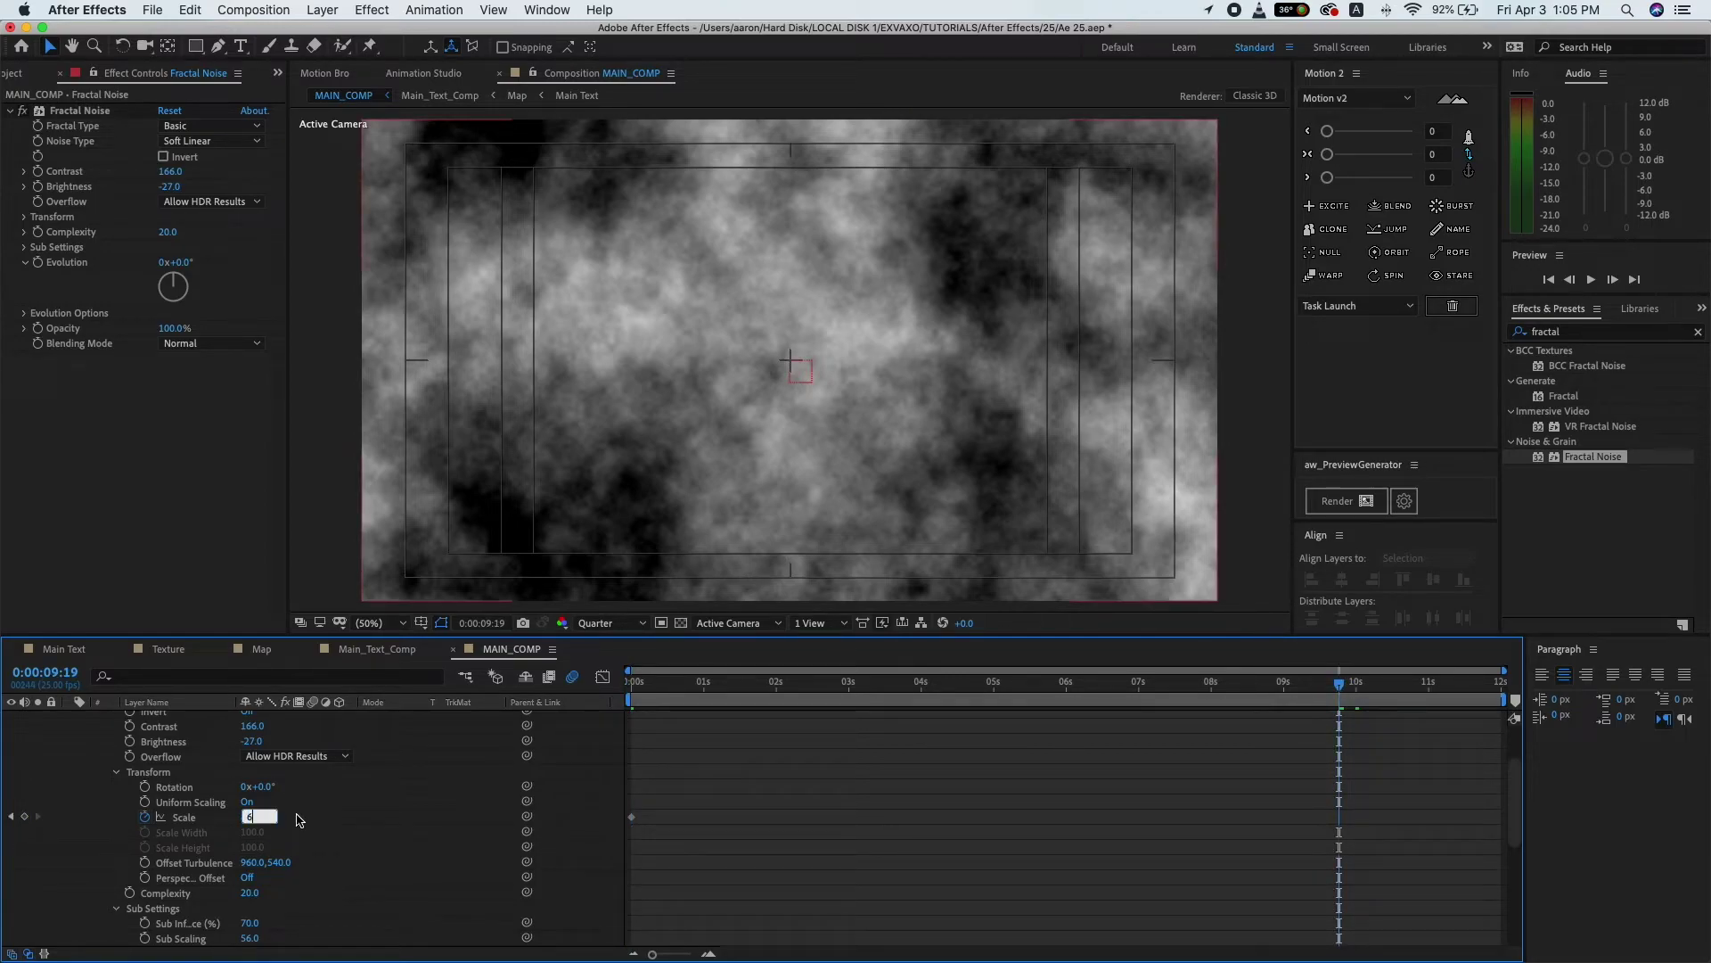
pyautogui.press('Return')
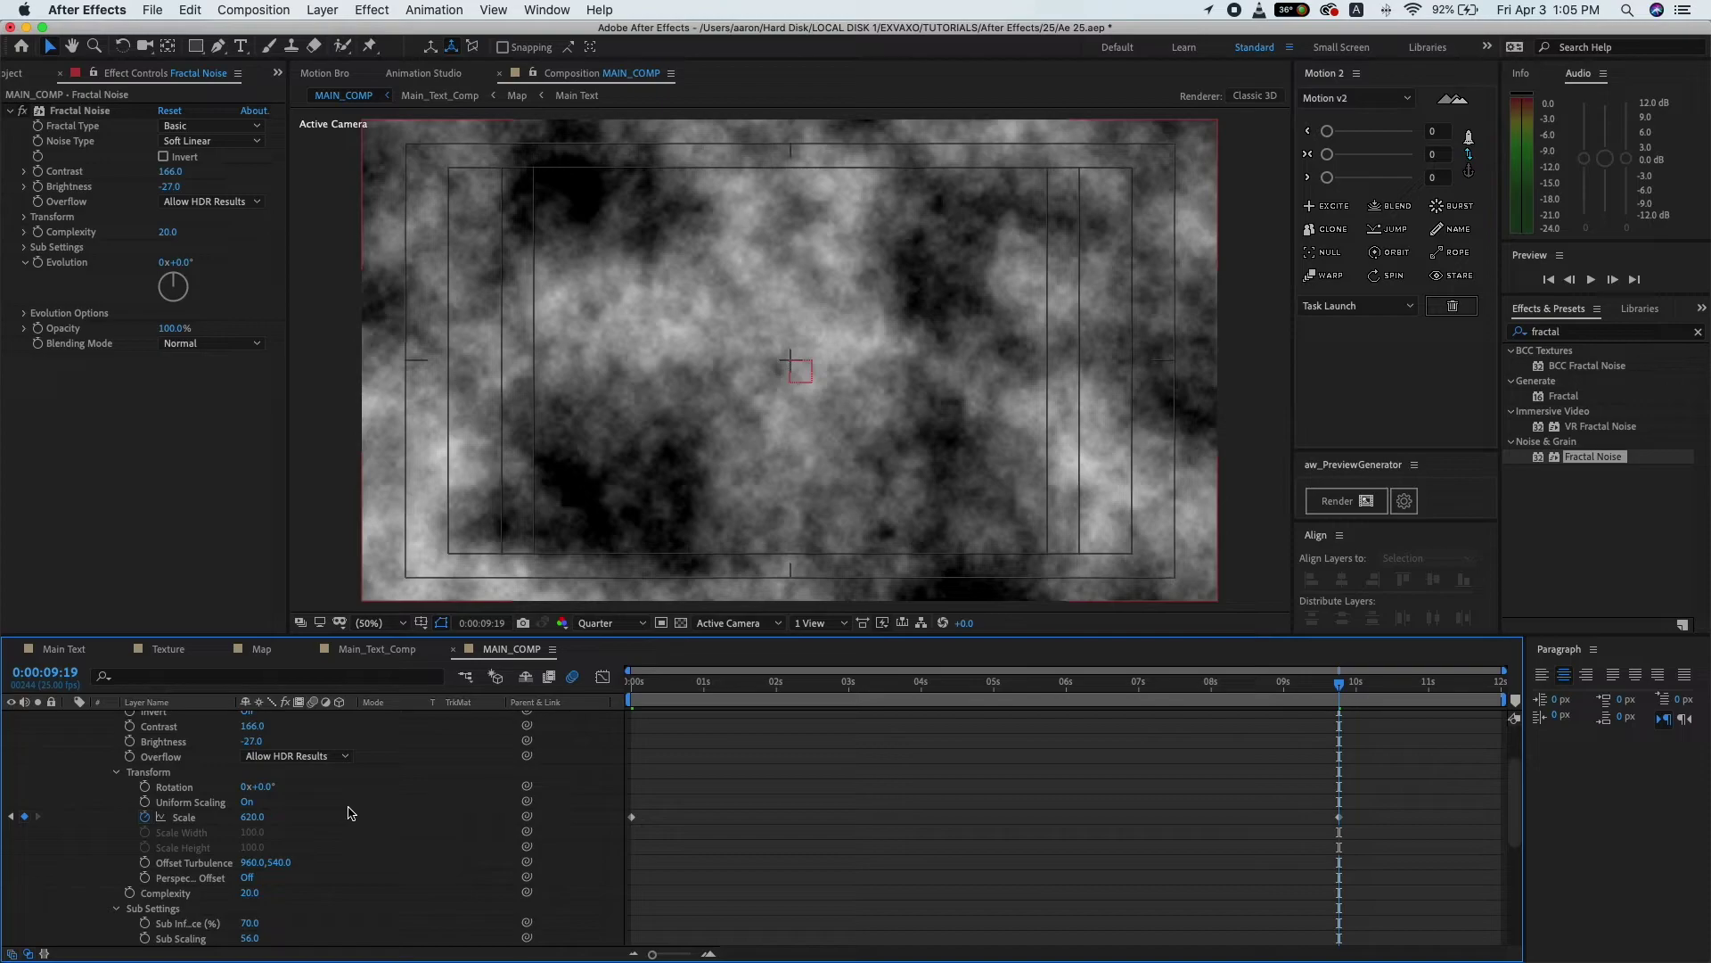
pyautogui.scroll(1, 282, 815)
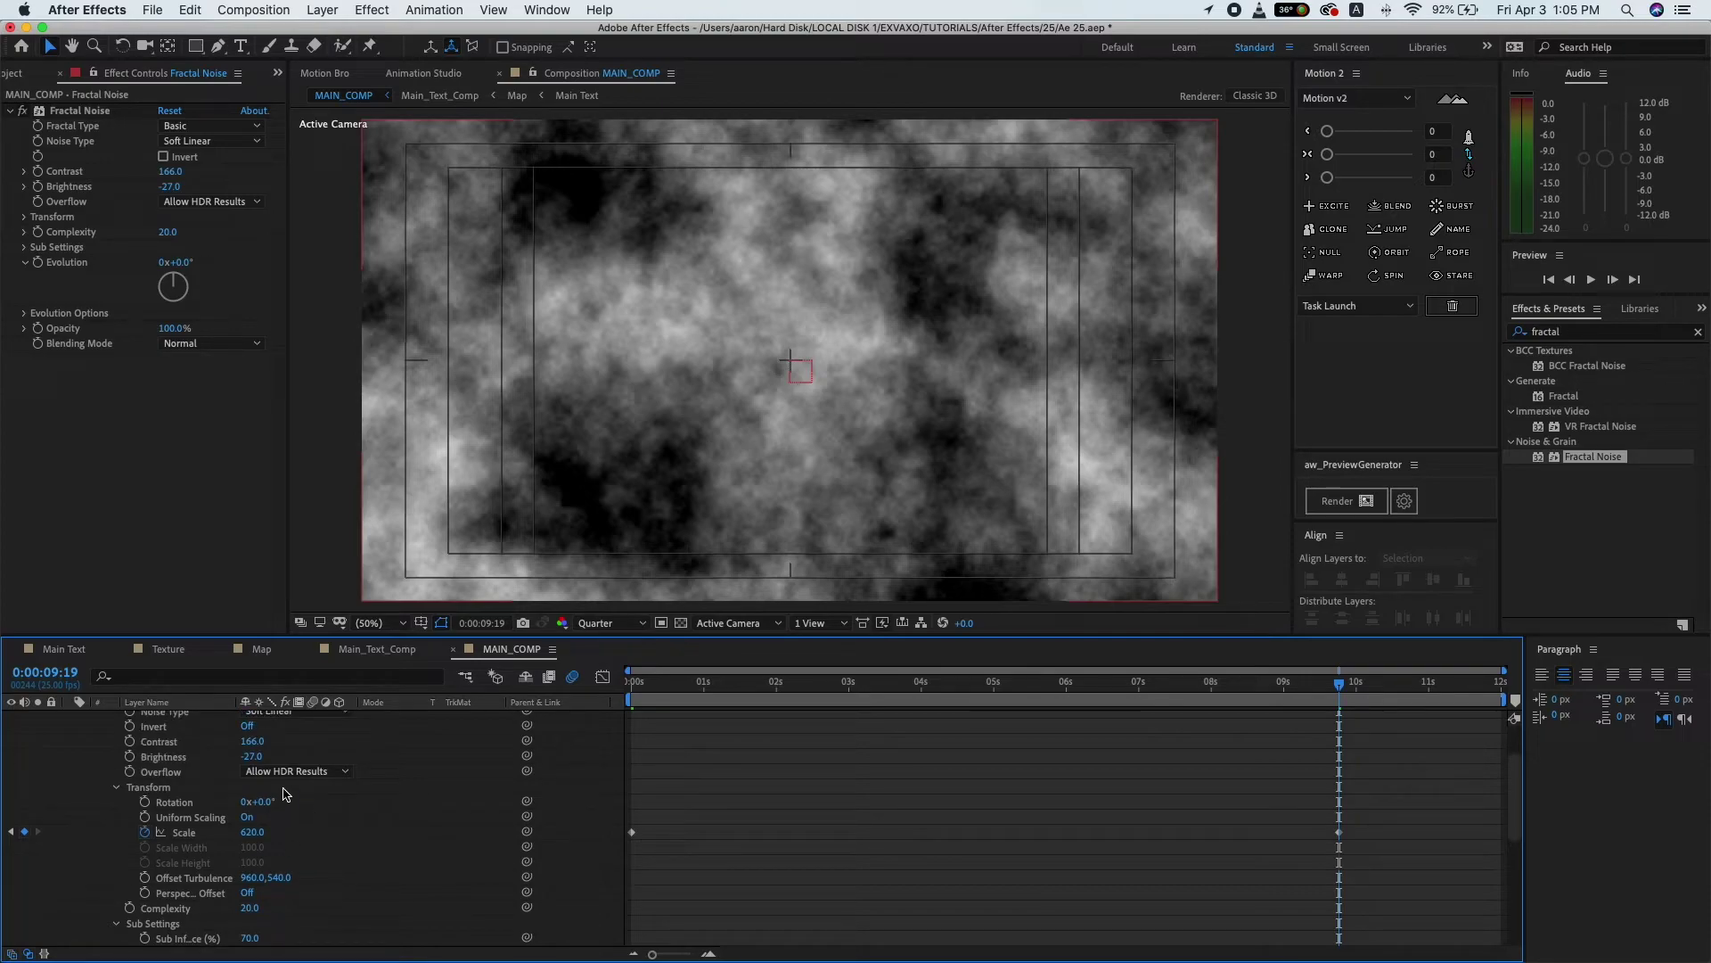
pyautogui.press('Home')
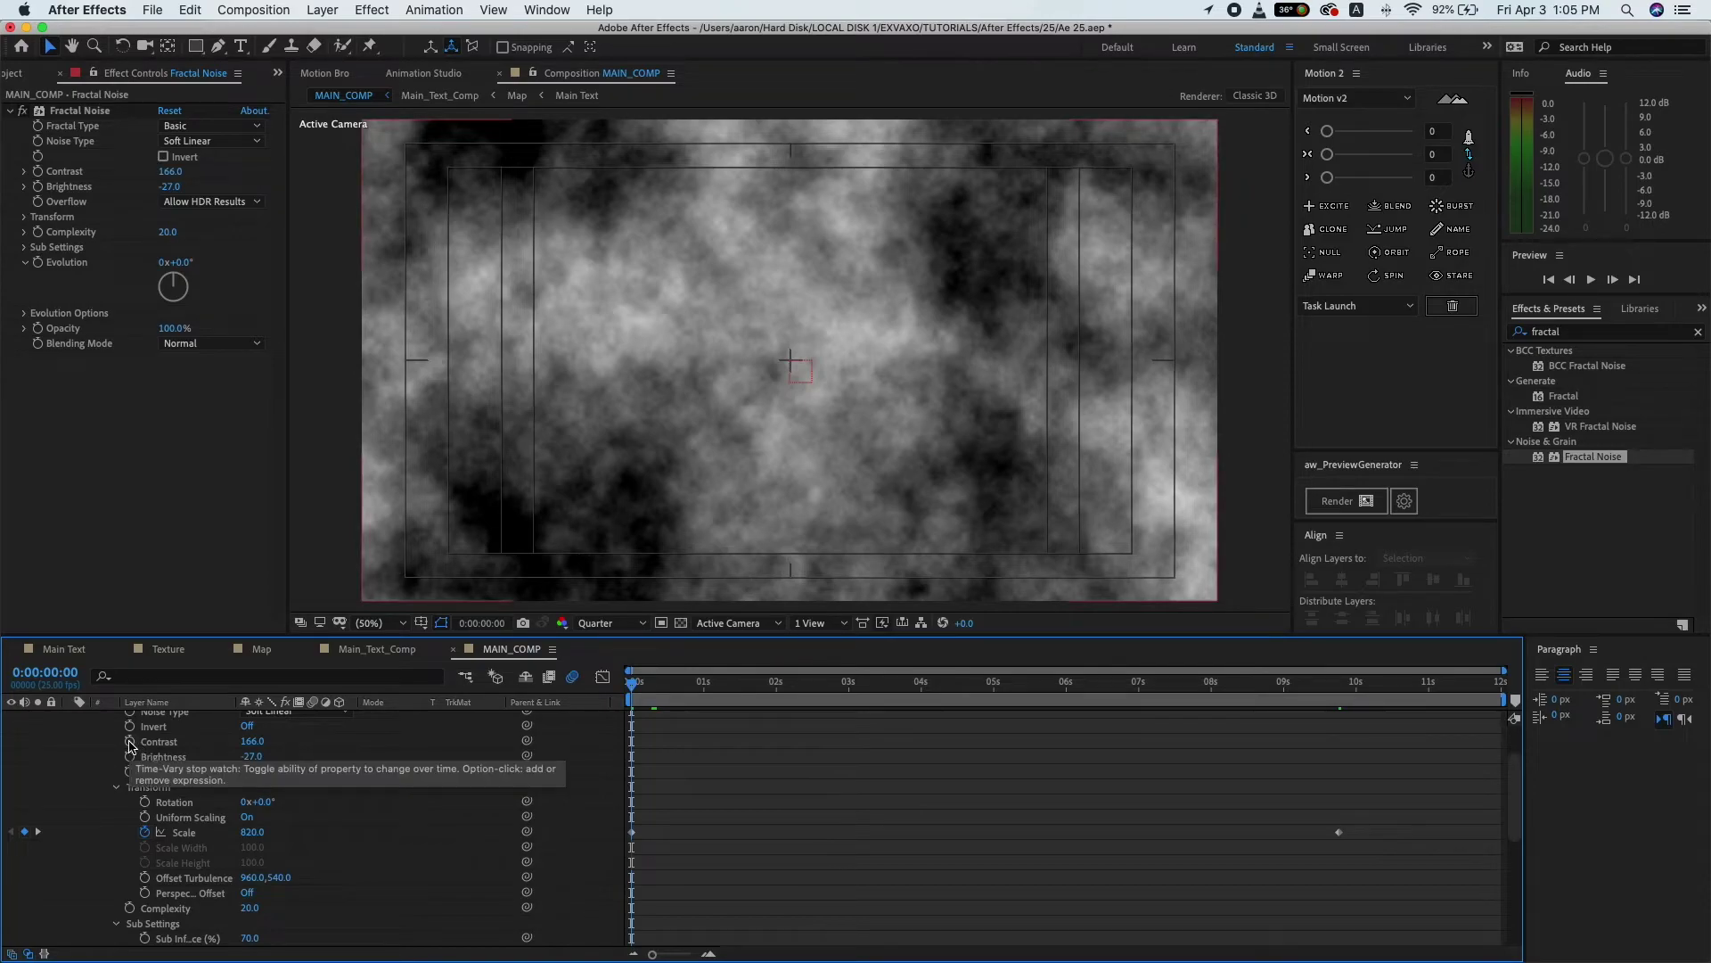
# - Keyframe the noise Brightness at 0:00:01:15 and set it to -120 on the first frame
pyautogui.click(130, 755)
pyautogui.scroll(4, 130, 756)
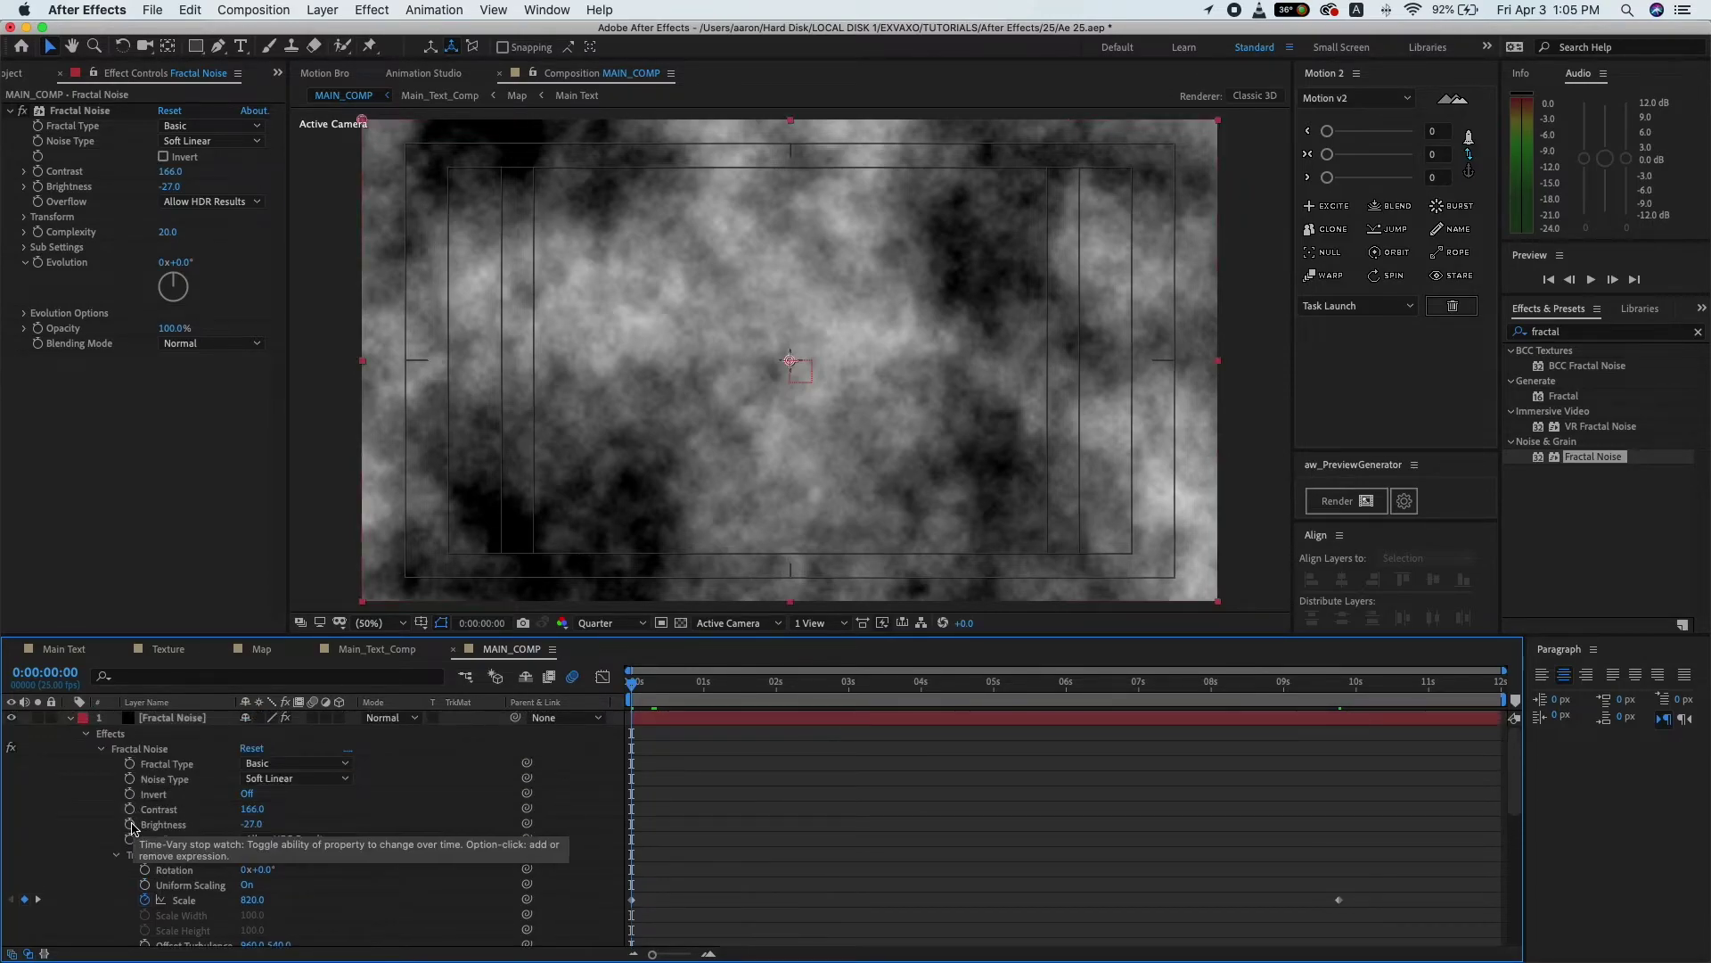
pyautogui.click(748, 694)
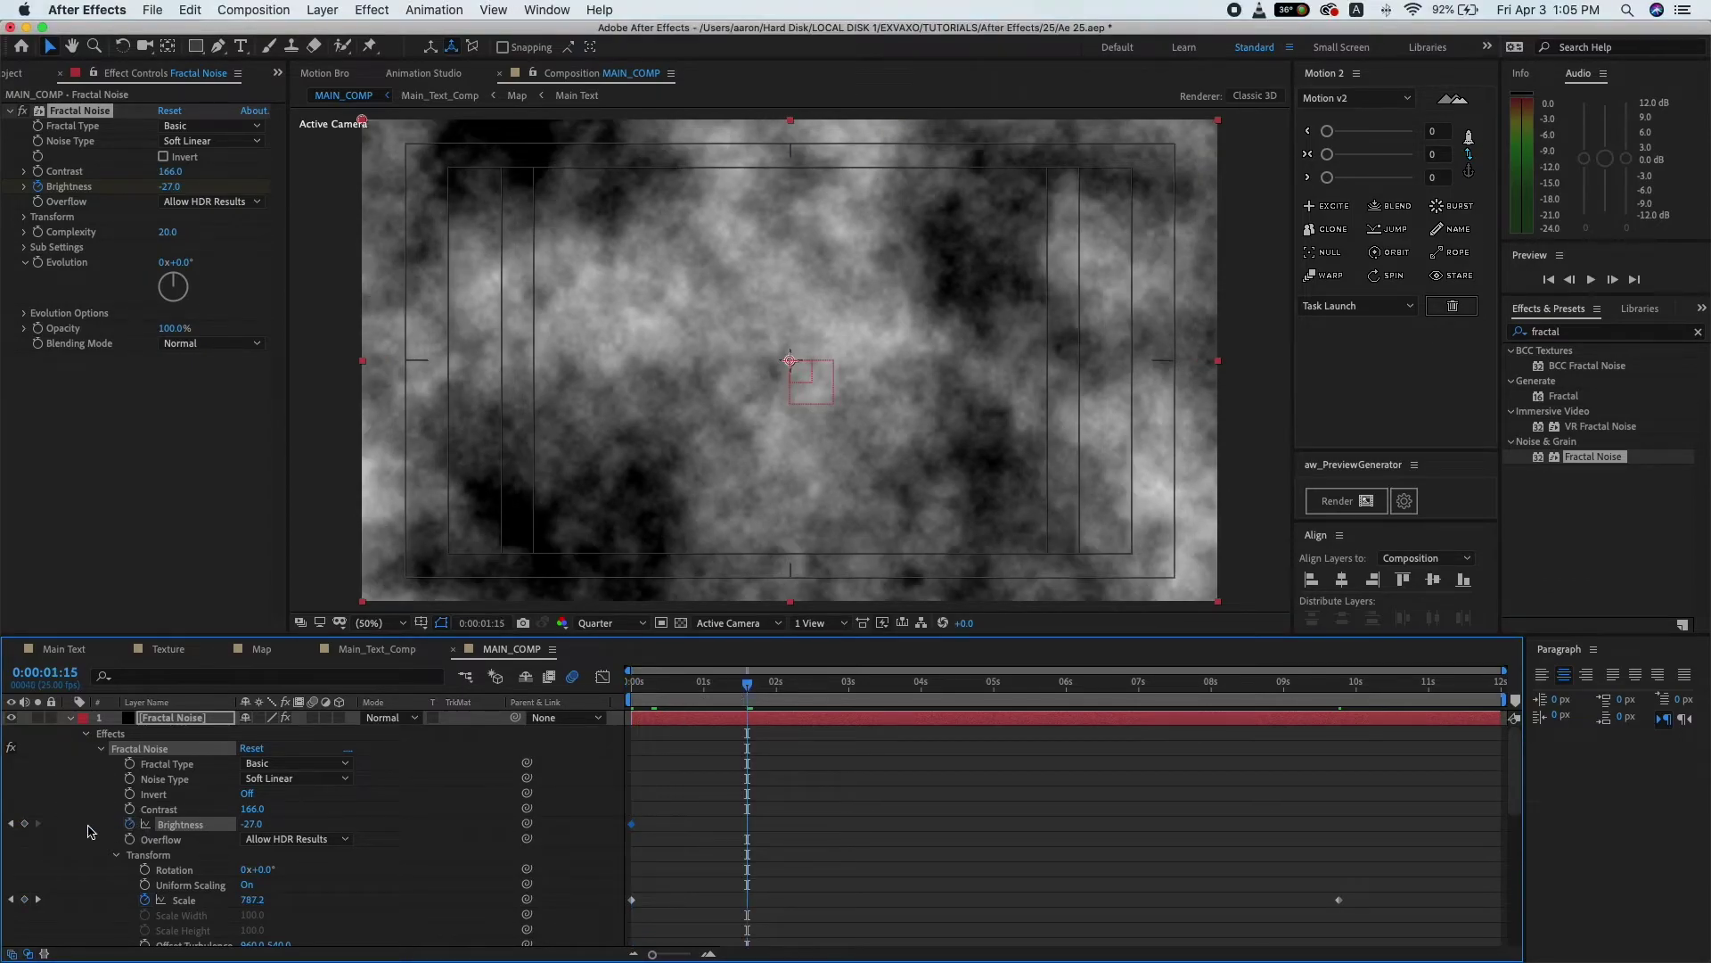
pyautogui.click(12, 824)
pyautogui.click(253, 824)
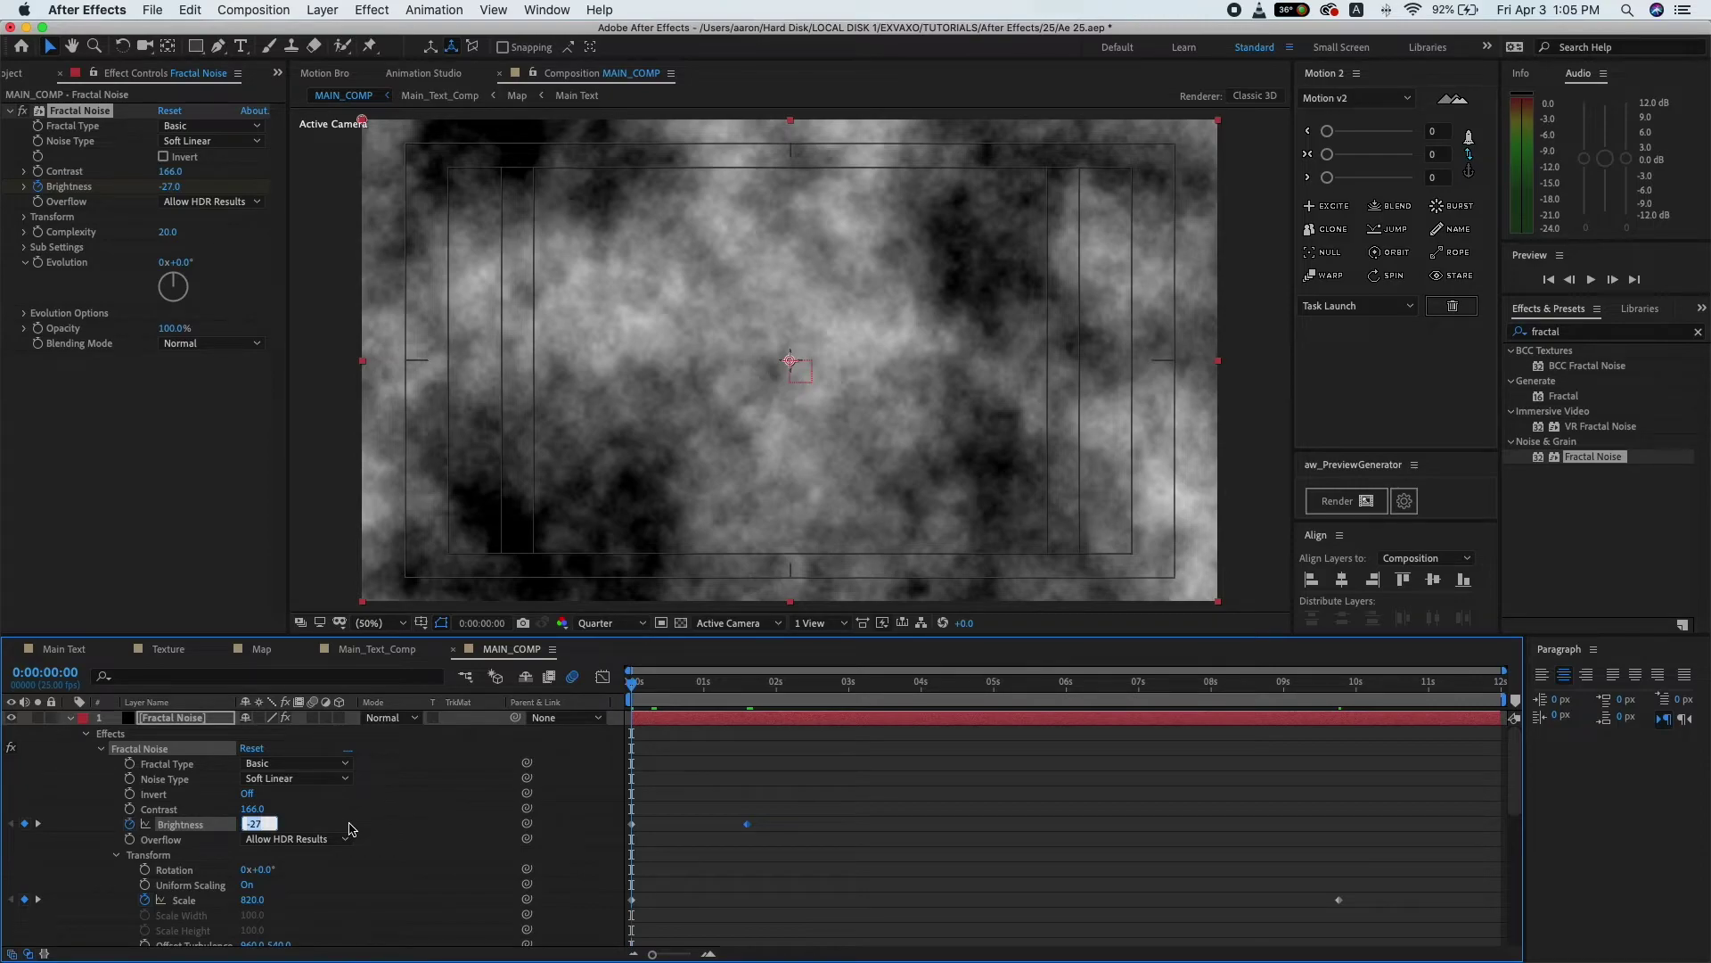
pyautogui.write('-')
pyautogui.click(385, 826)
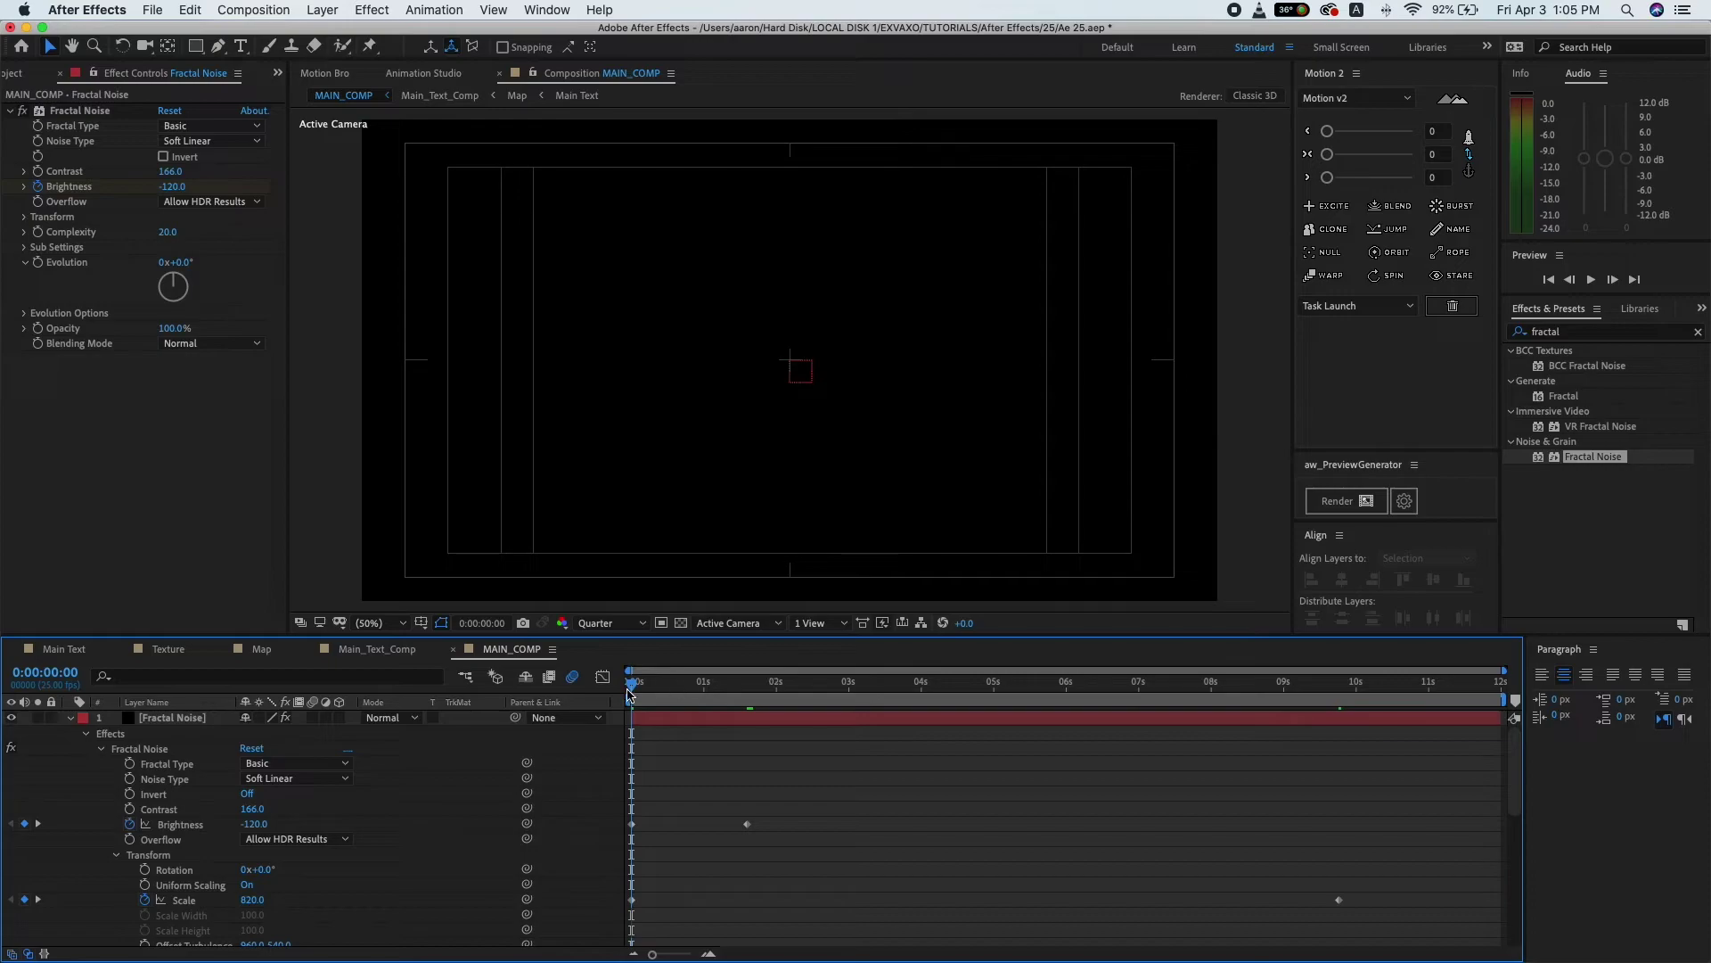
# - Scrub from 0:00 to 0:00:01:15 to check the clouds fading in from black
pyautogui.moveTo(631, 694); pyautogui.dragTo(747, 704)
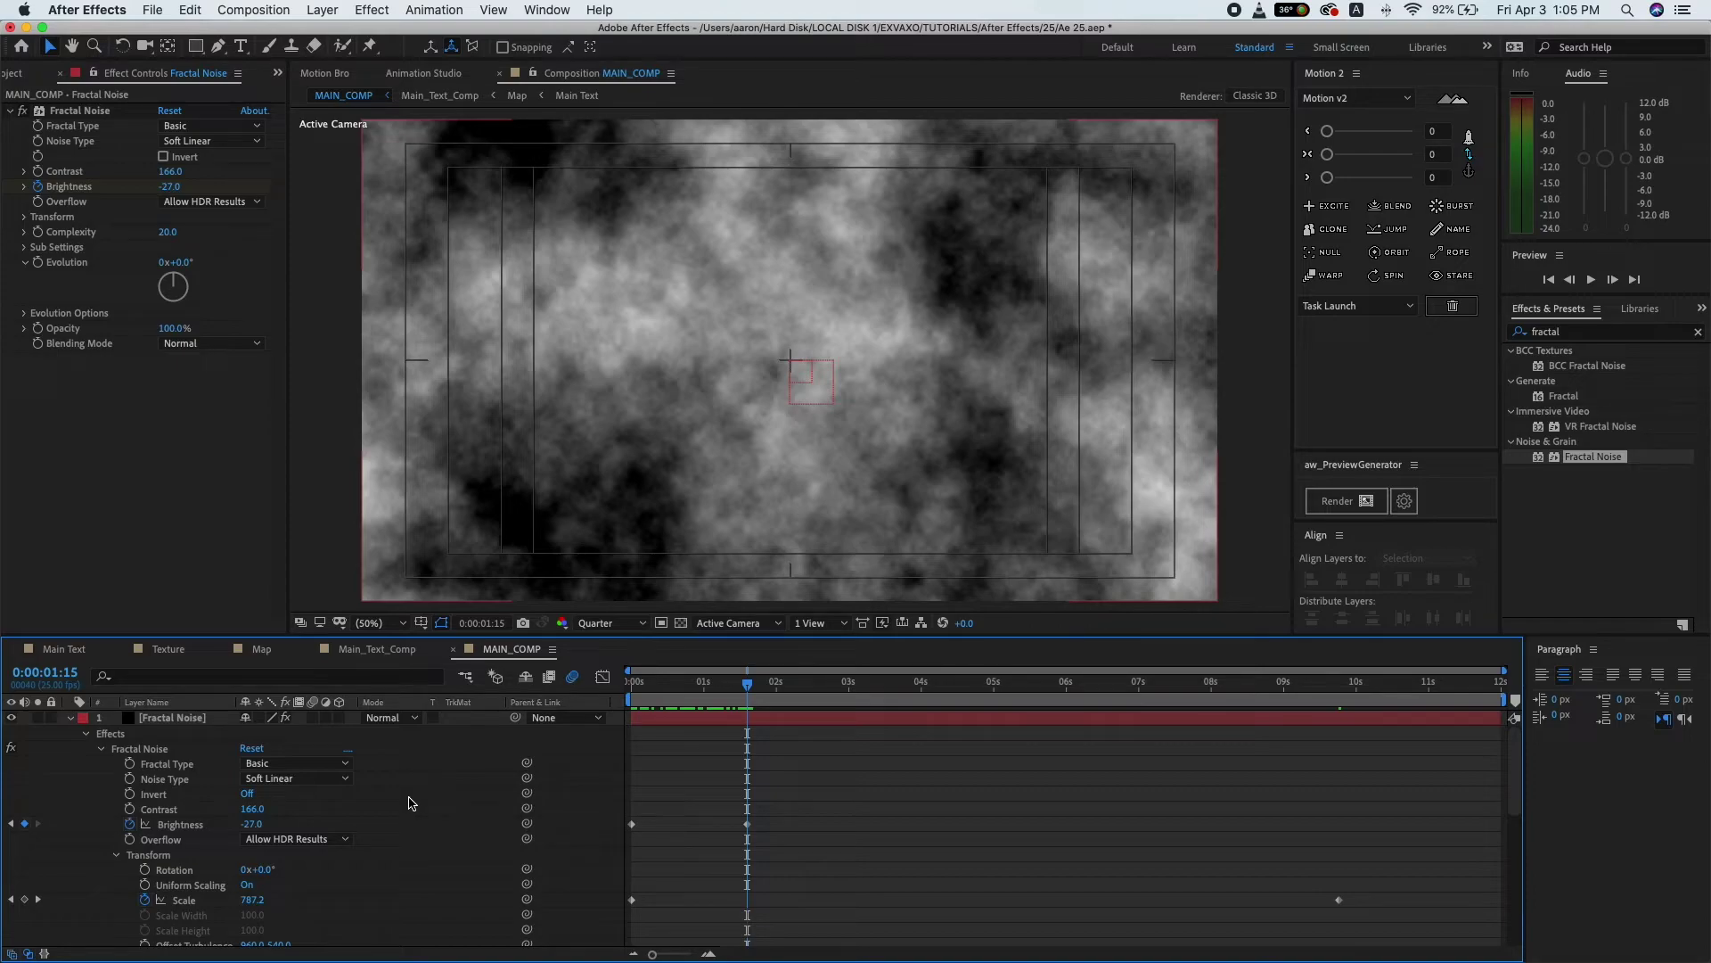
pyautogui.scroll(-2, 410, 802)
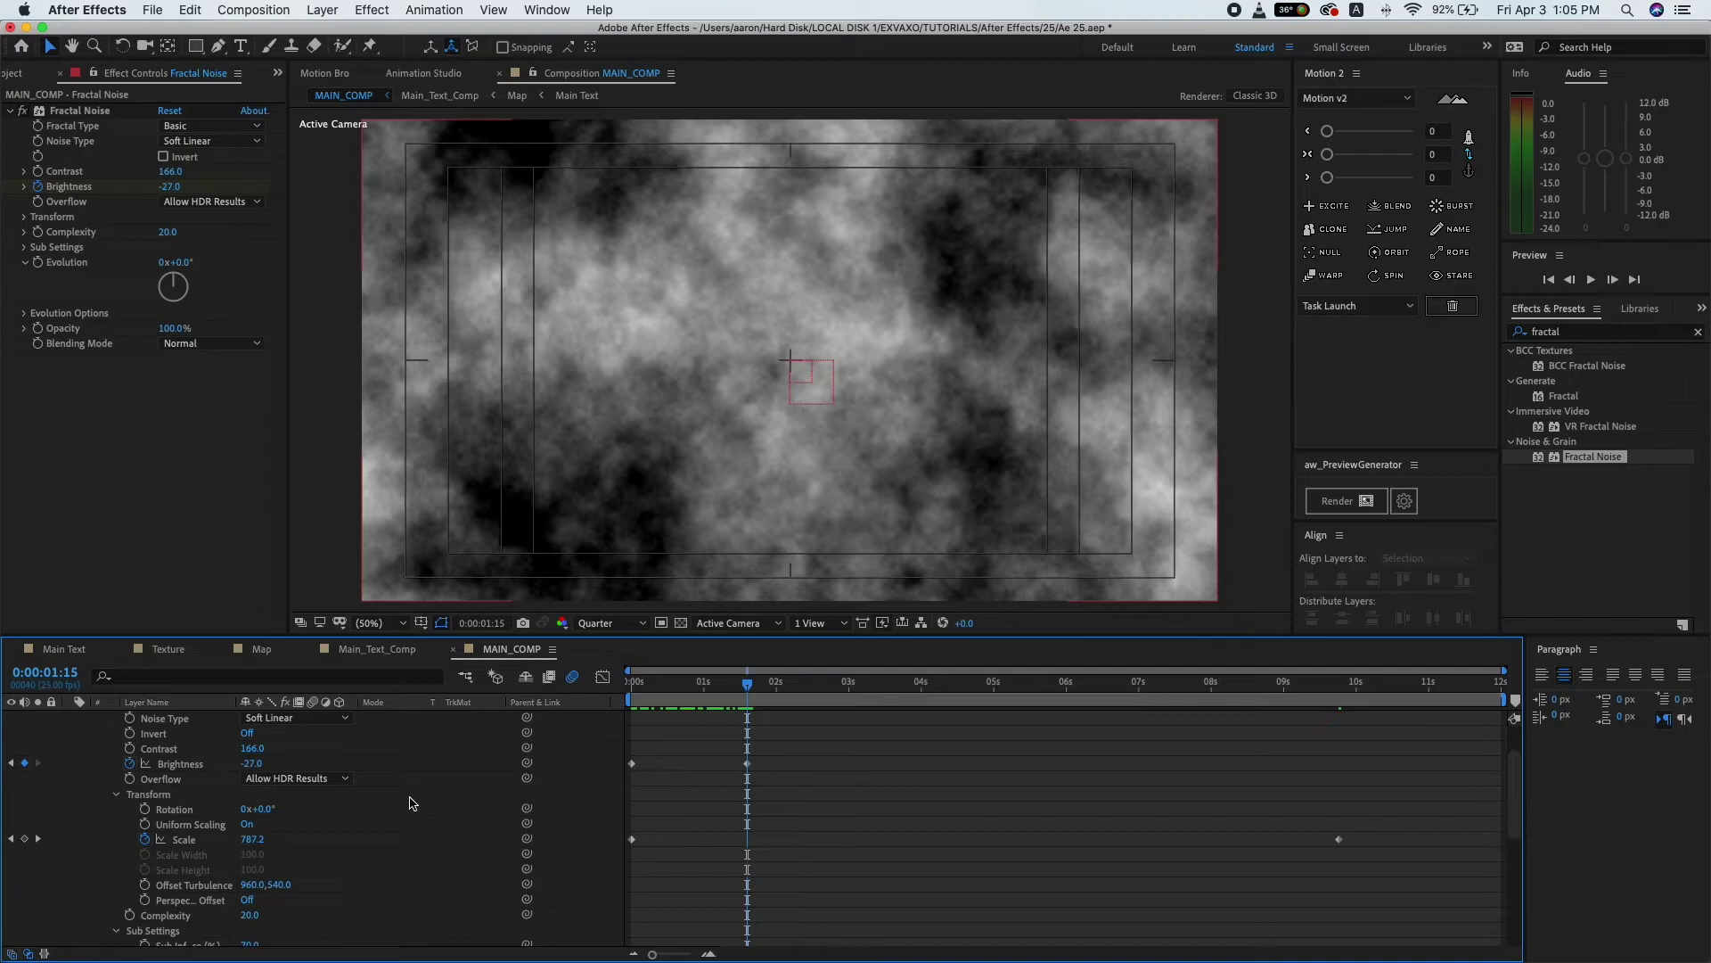
pyautogui.scroll(-1, 410, 802)
pyautogui.scroll(-1, 410, 803)
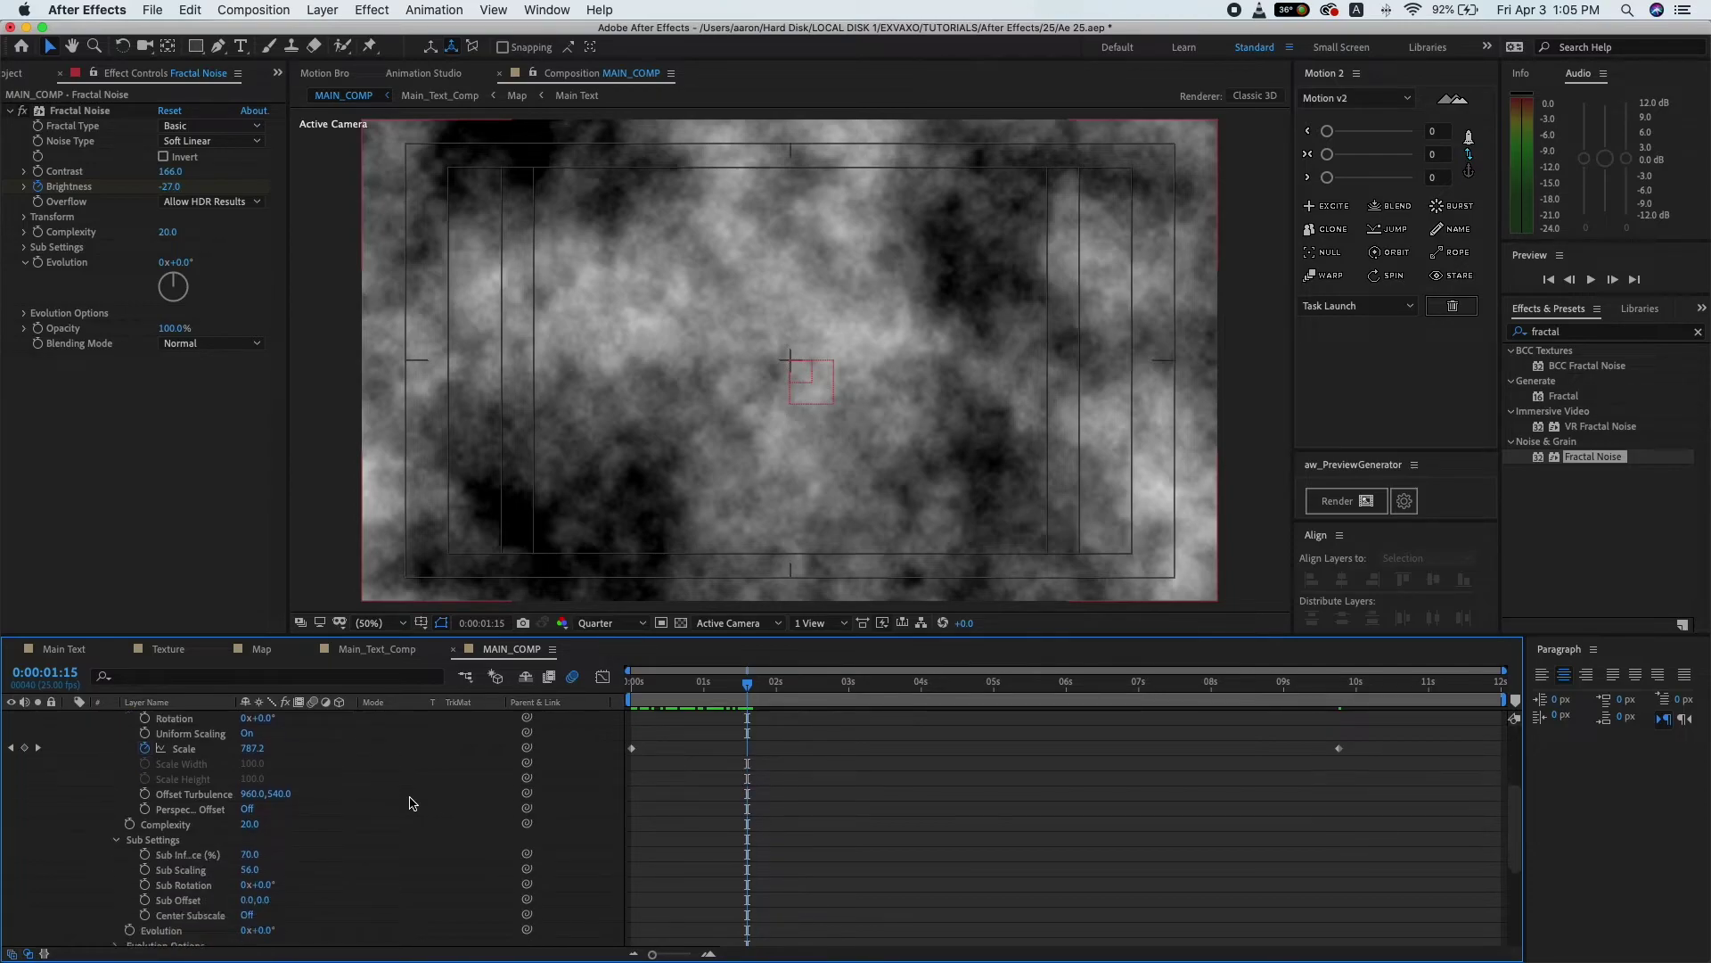
pyautogui.scroll(-1, 375, 811)
pyautogui.scroll(-1, 339, 820)
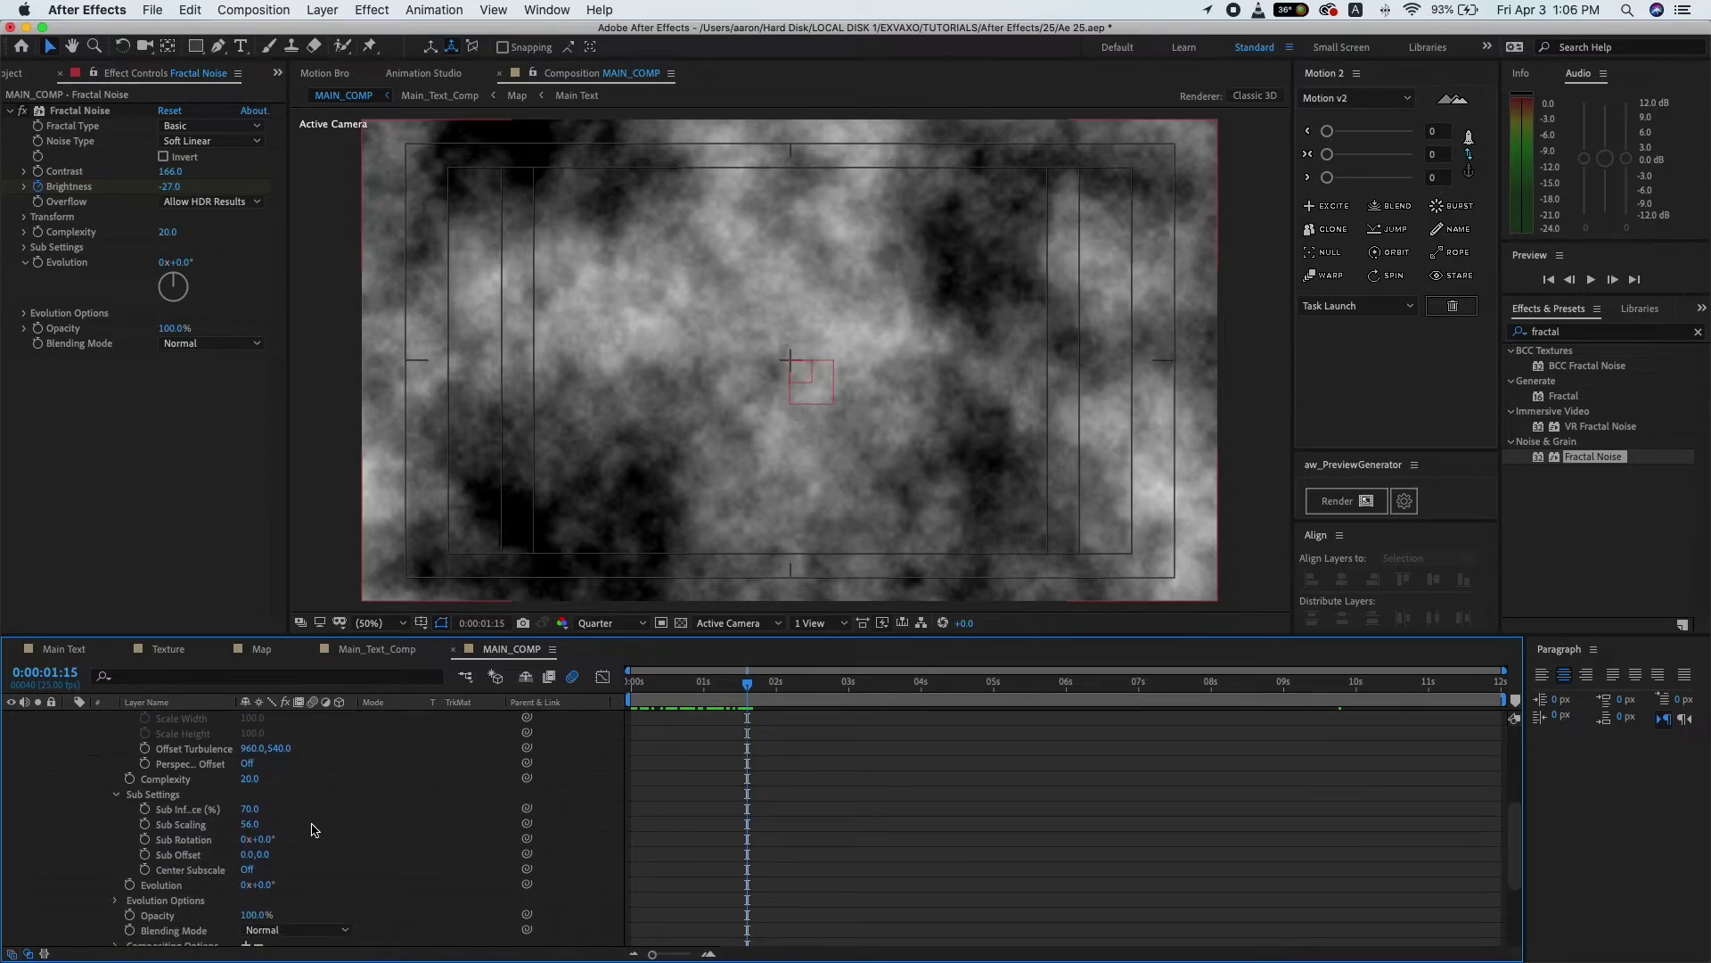
# - Lower the Fractal Noise Sub Scaling to 55
pyautogui.click(250, 825)
pyautogui.write('55')
pyautogui.press('Return')
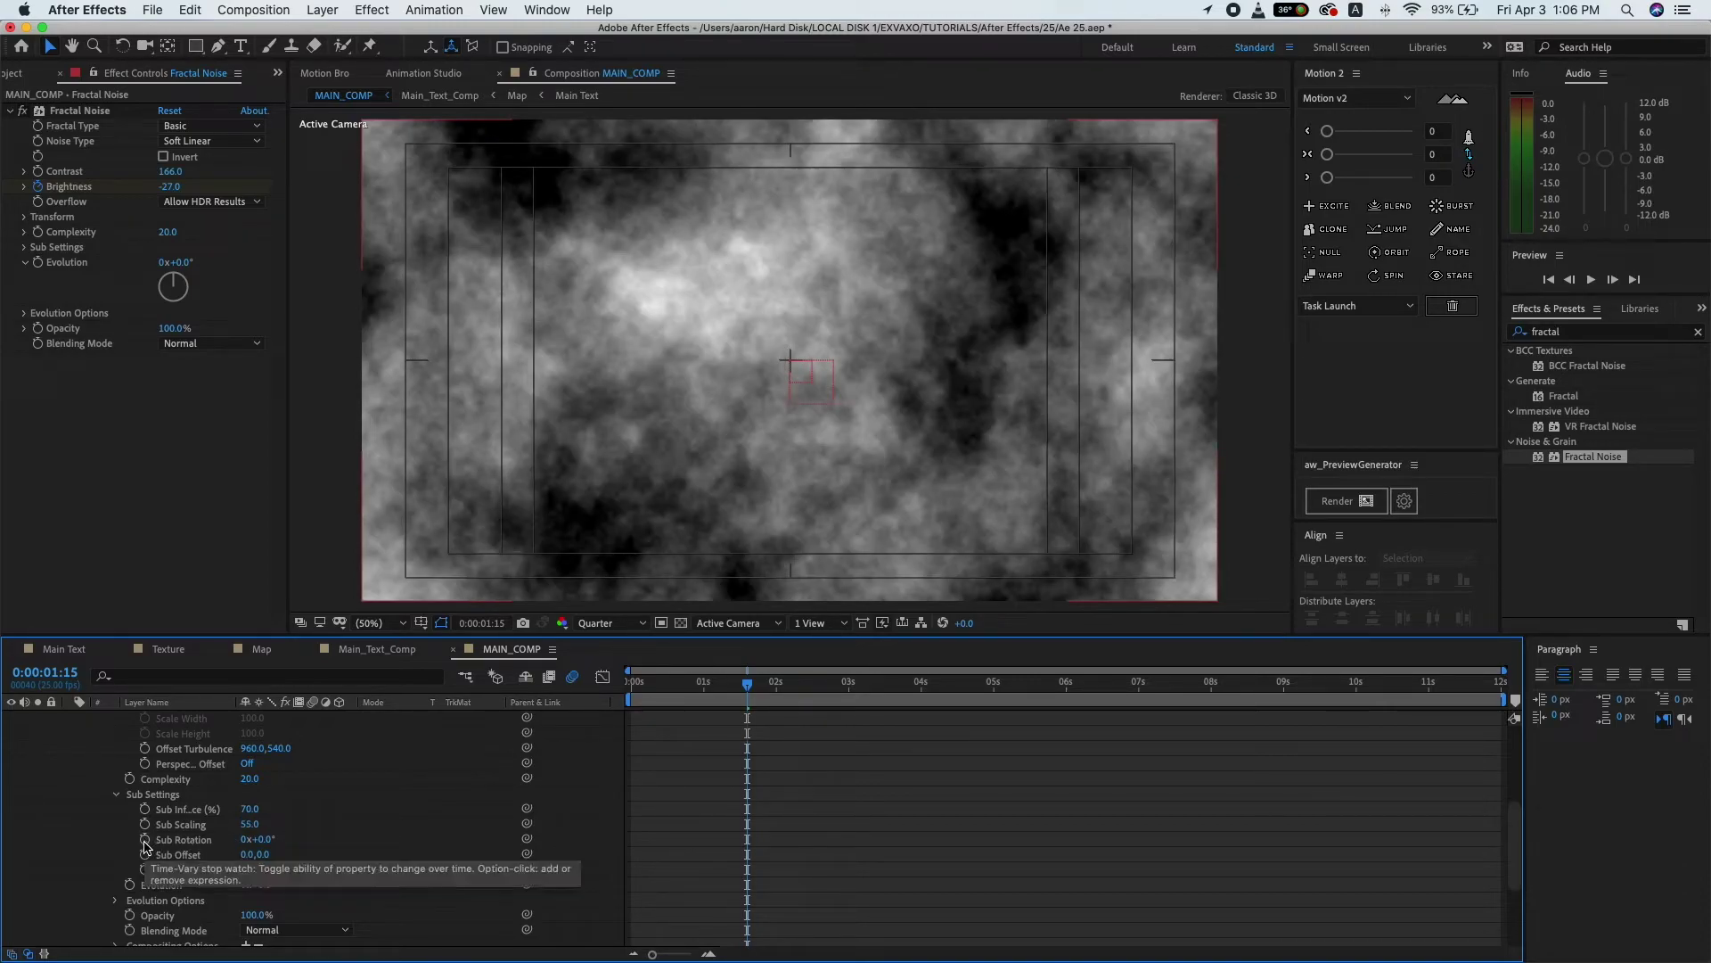
# - Drive Sub Rotation with the expression time*0.8 and scrub to preview the turning detail
pyautogui.keyDown('alt'); pyautogui.click(145, 840); pyautogui.keyUp('alt')
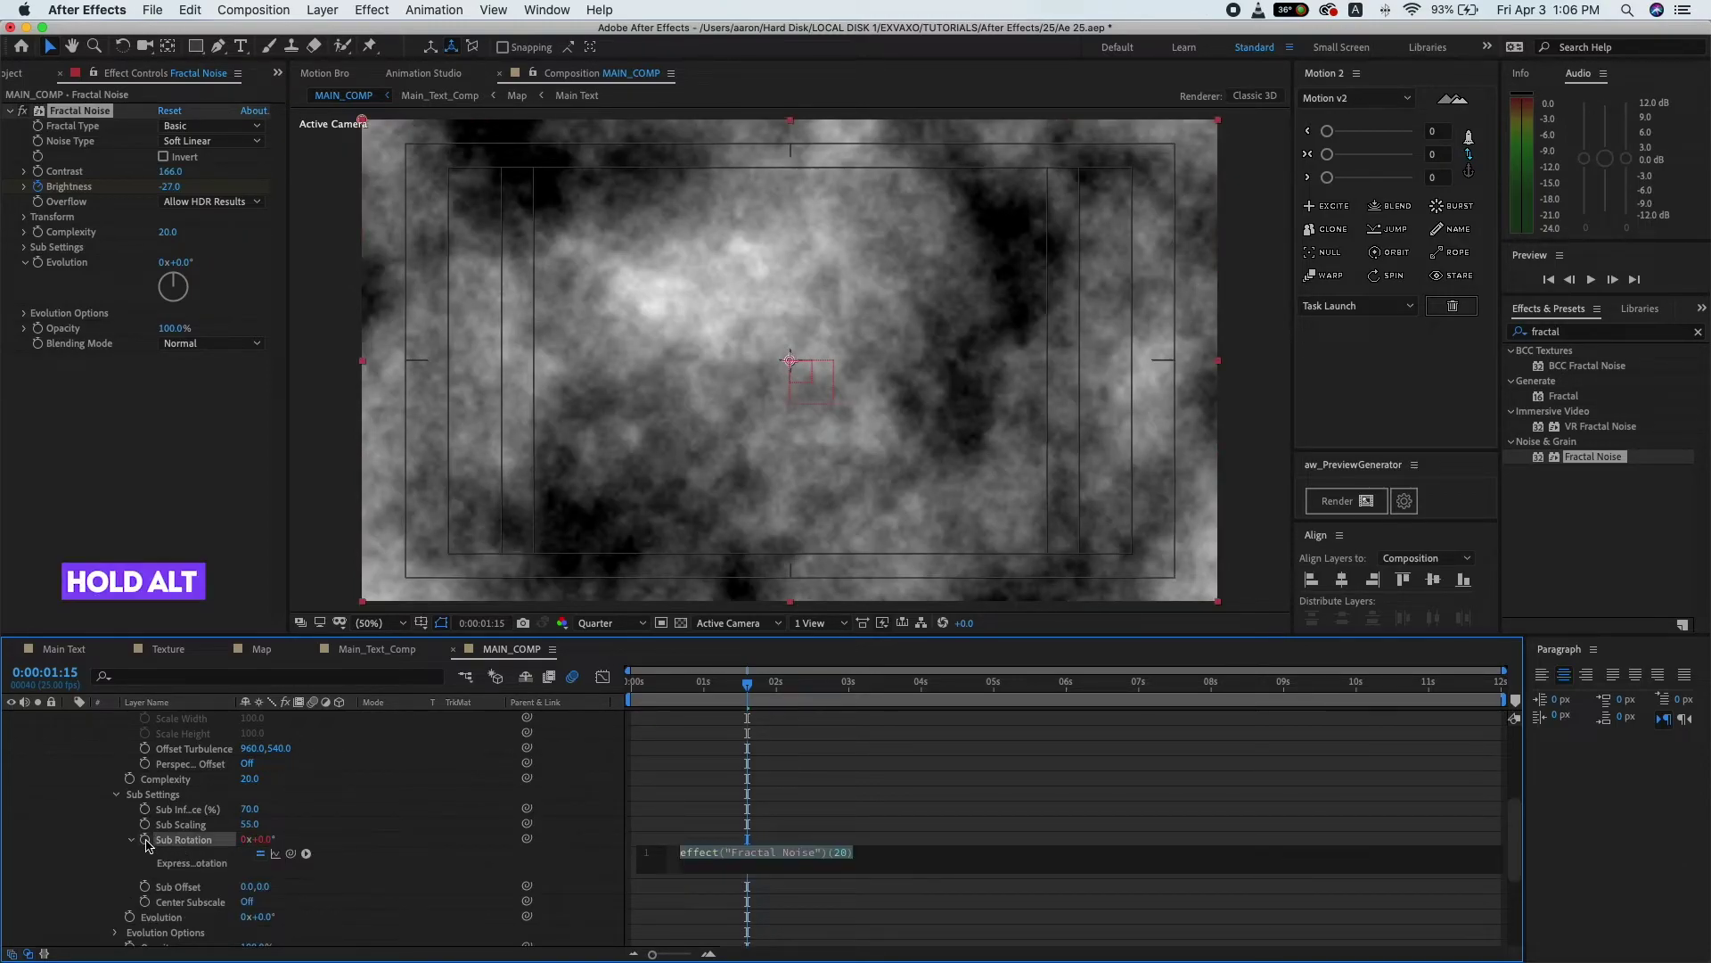
pyautogui.write('ti')
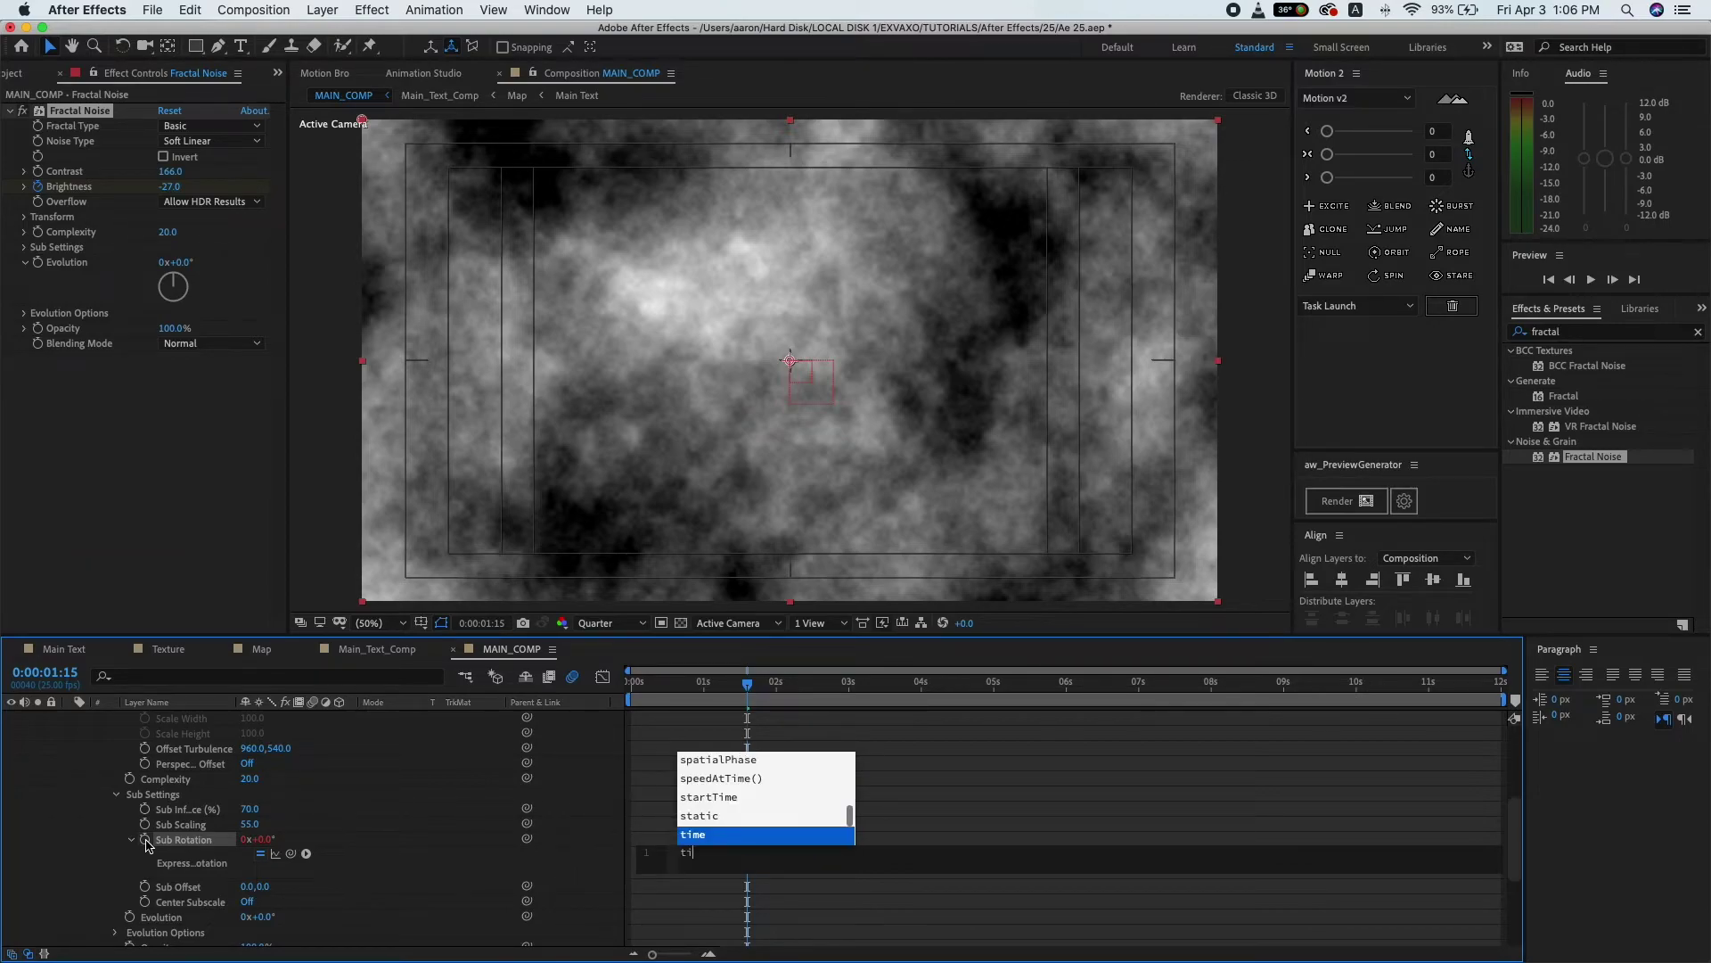
pyautogui.write('me')
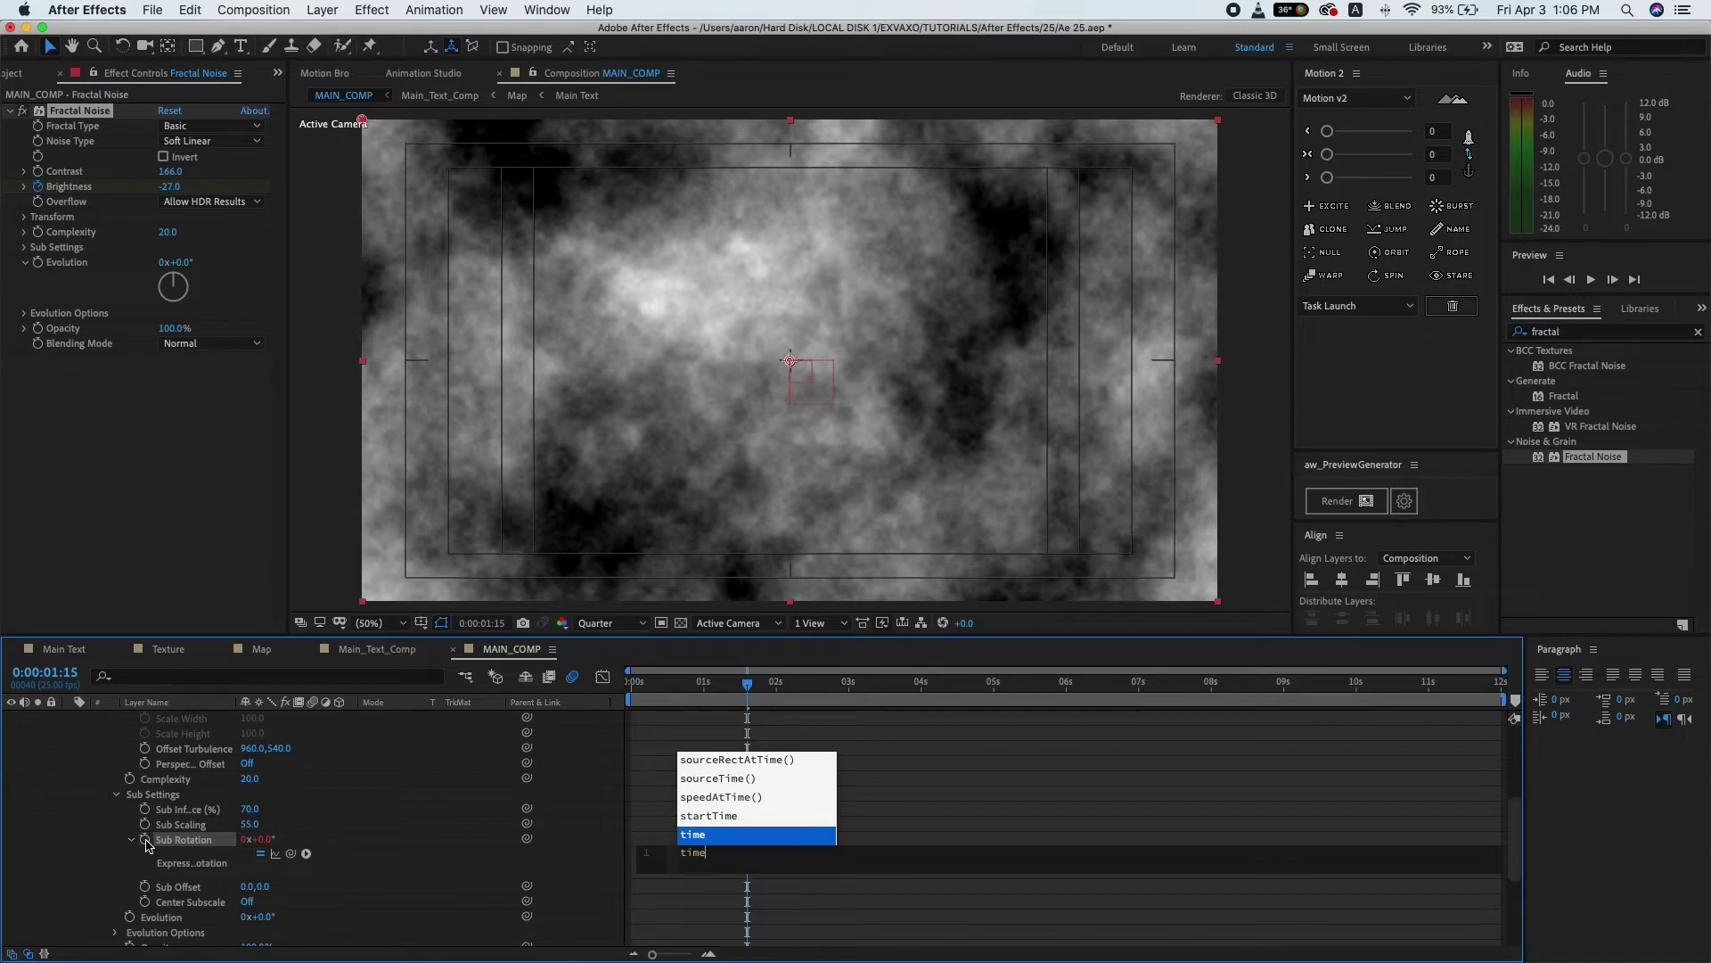
pyautogui.write('*')
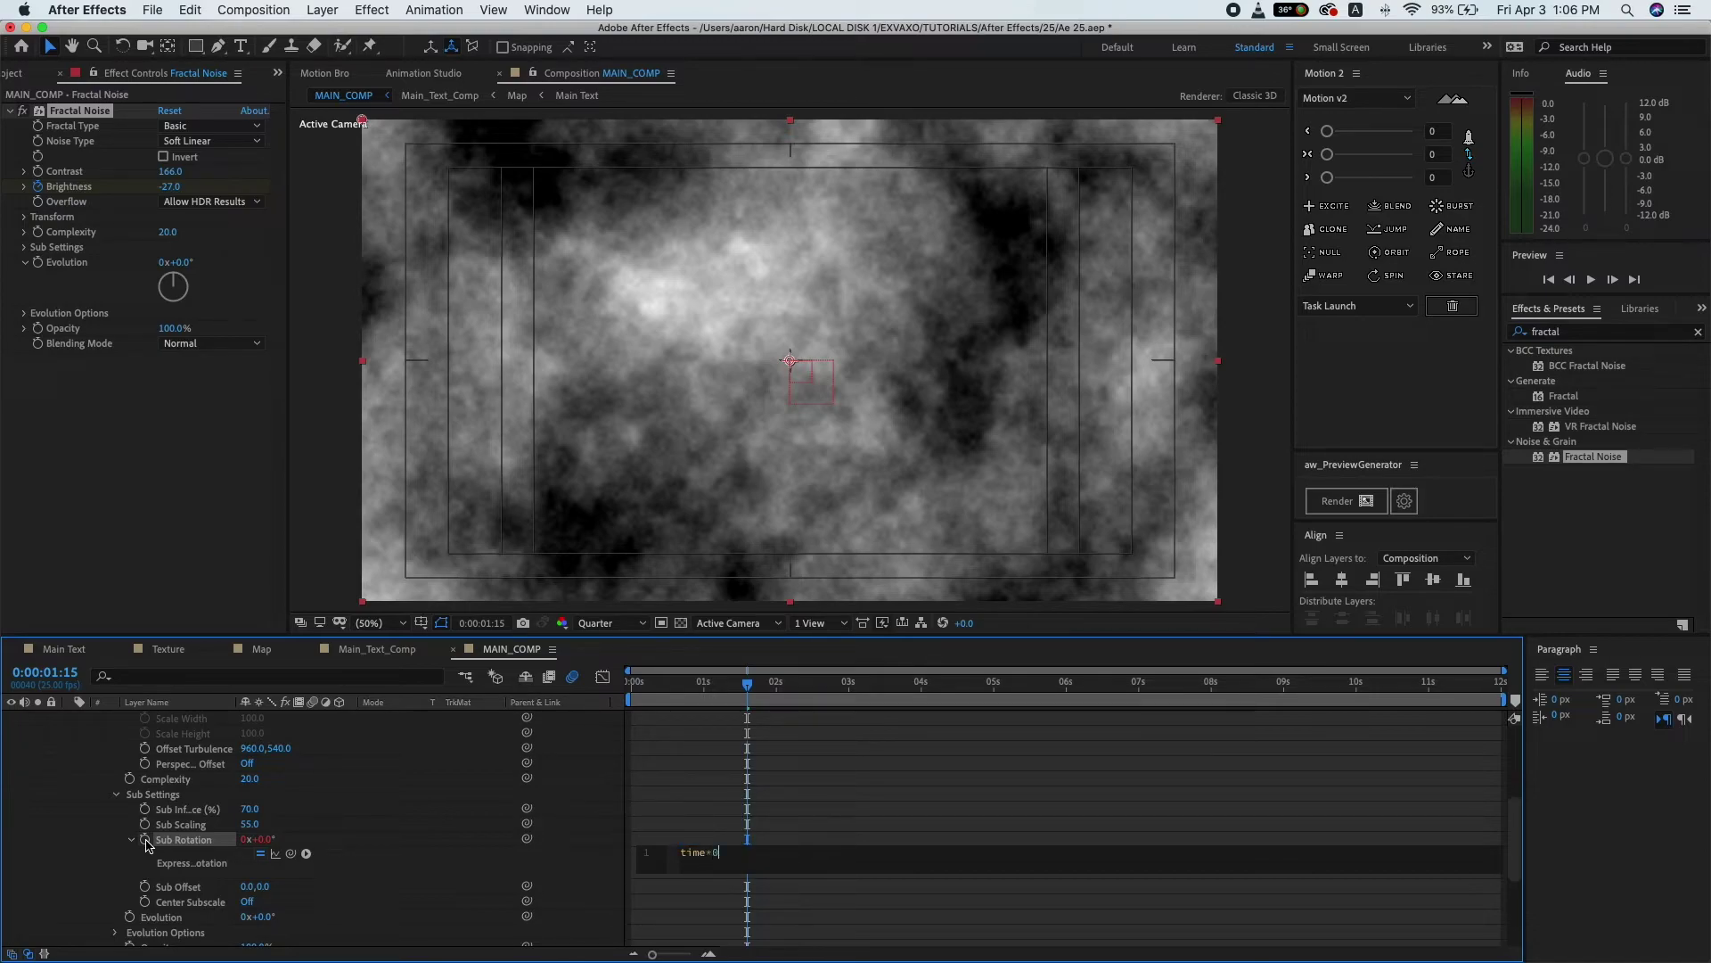
pyautogui.write('.8')
pyautogui.click(367, 774)
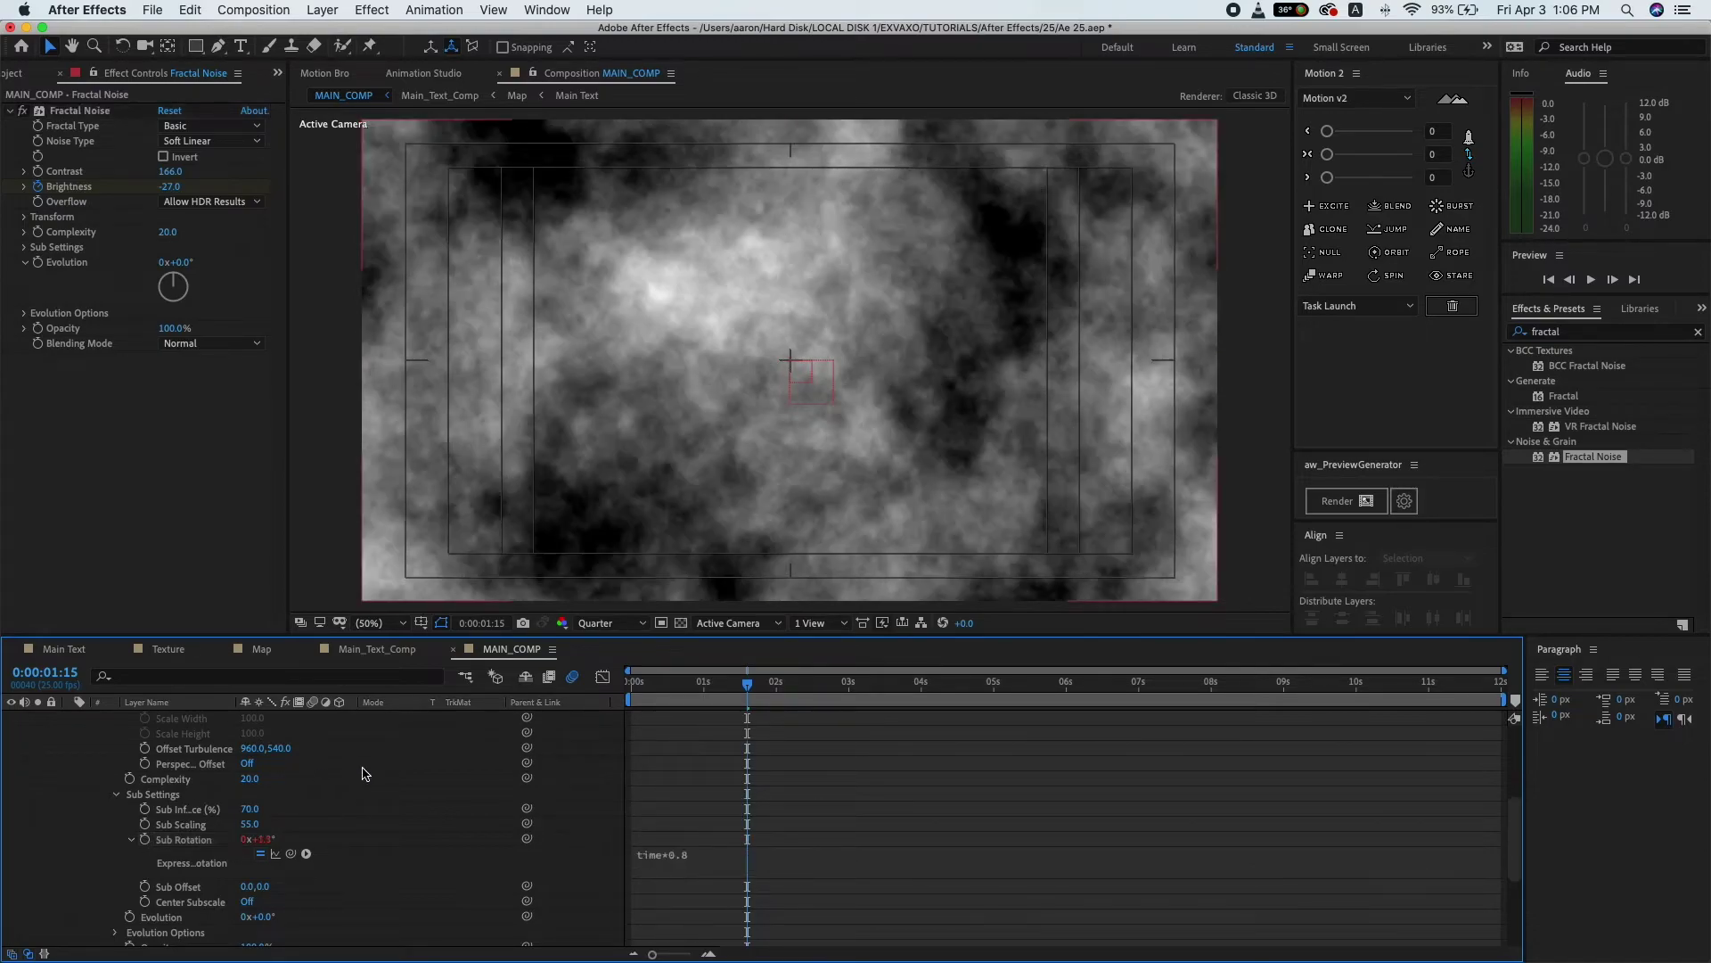
pyautogui.scroll(-2, 366, 773)
pyautogui.moveTo(747, 691); pyautogui.dragTo(729, 695)
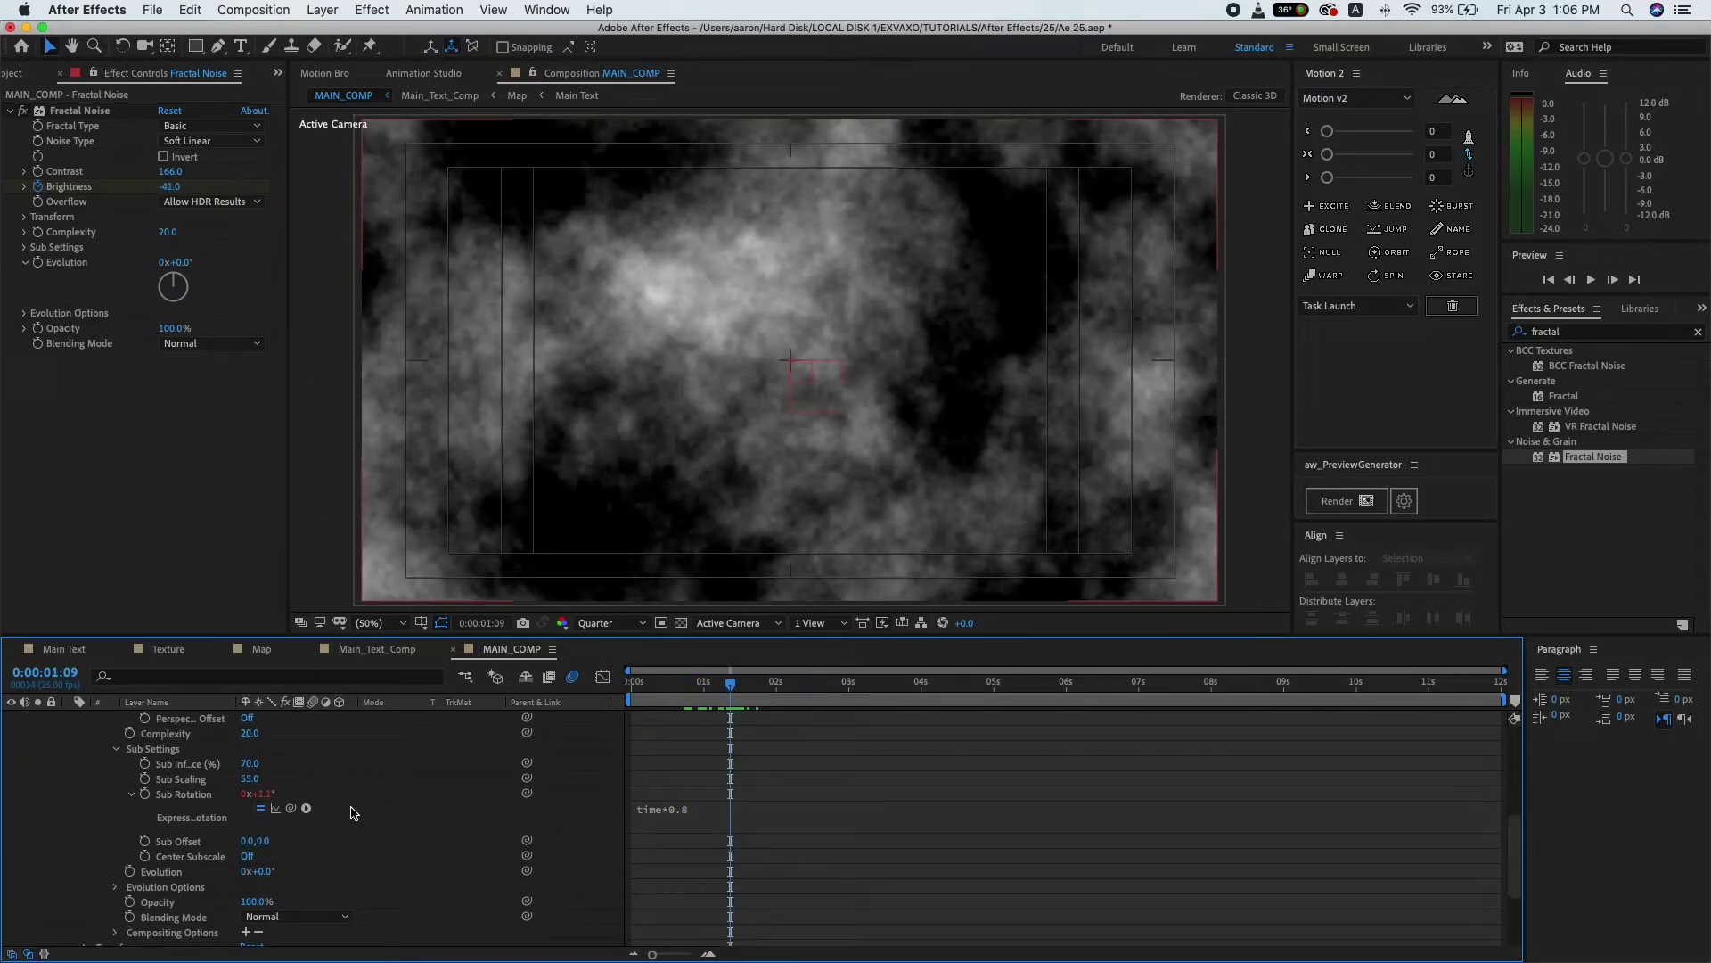
pyautogui.scroll(-1, 354, 813)
pyautogui.scroll(-2, 354, 813)
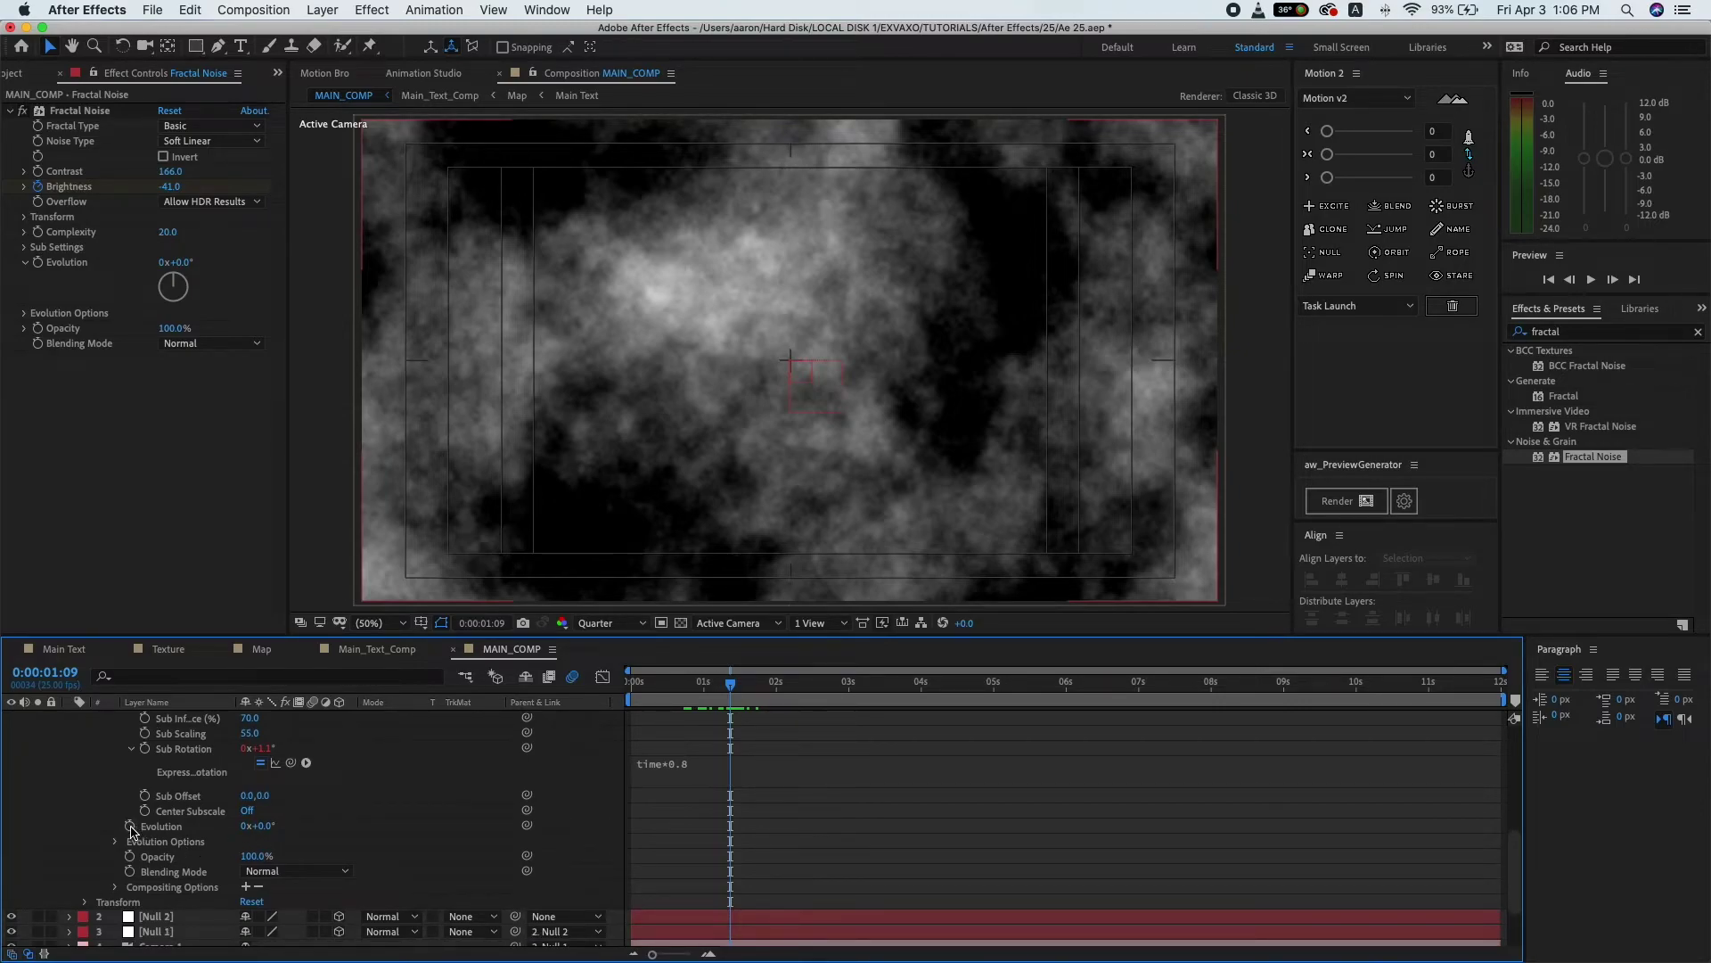
pyautogui.scroll(-1, 134, 825)
# - Add the expression time*90 to Evolution and scrub the timeline to preview the churning clouds
pyautogui.scroll(-1, 143, 811)
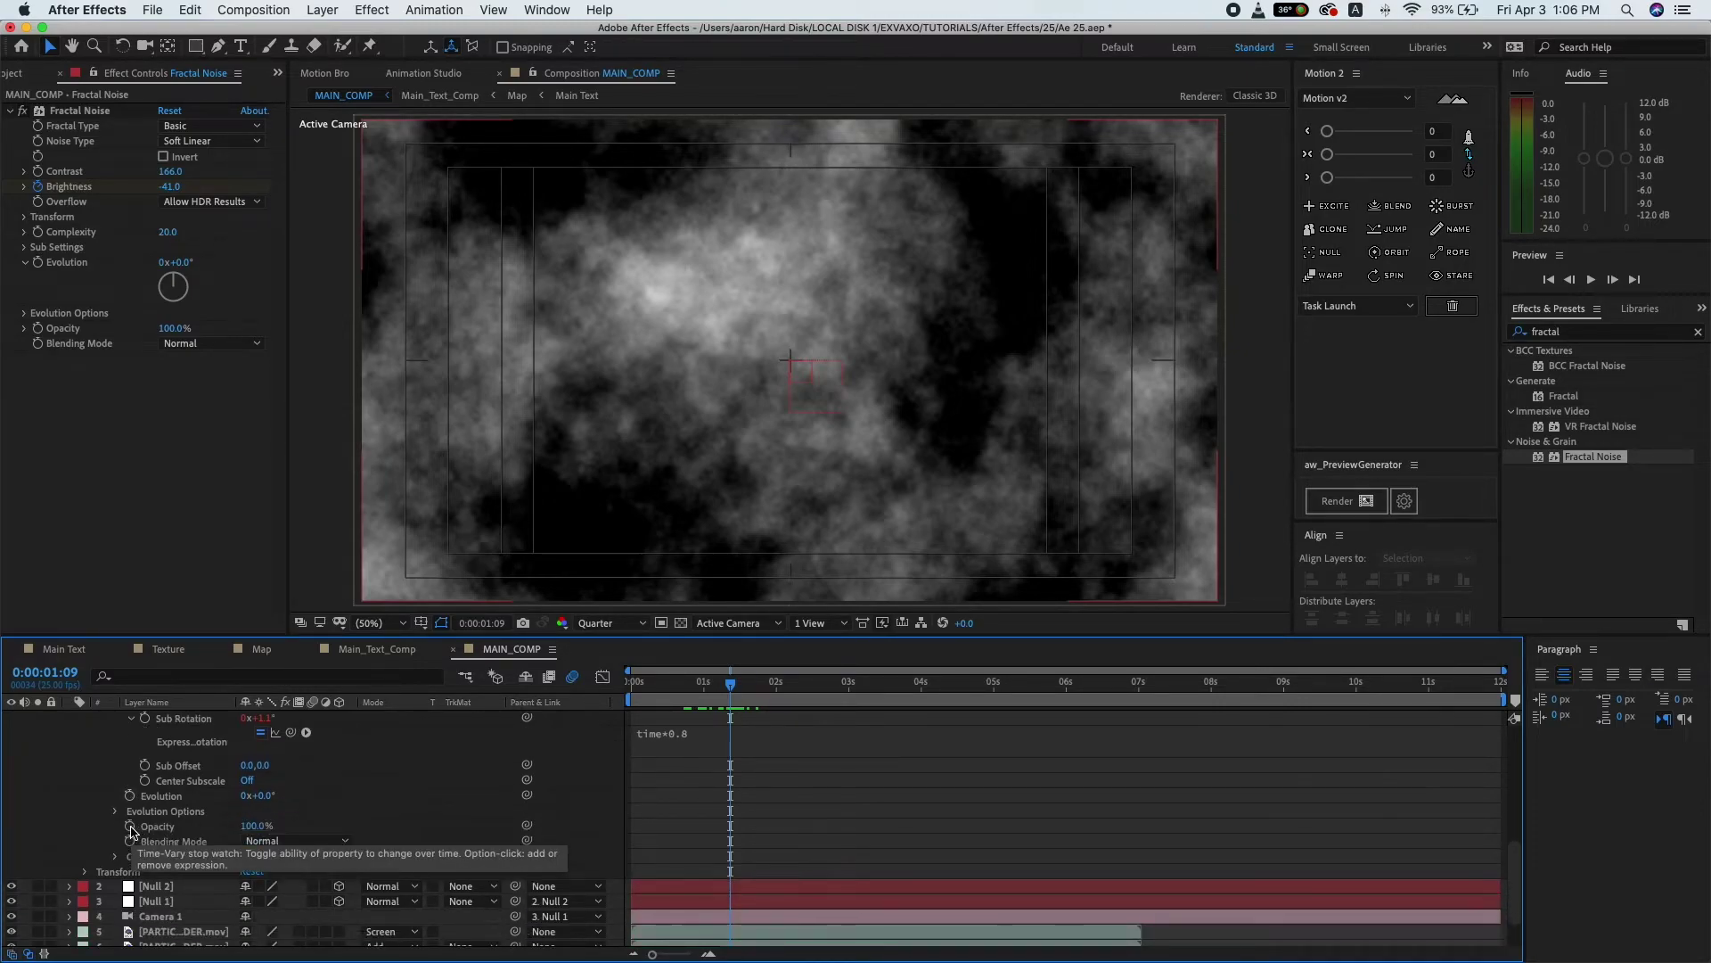
pyautogui.scroll(-1, 152, 798)
pyautogui.click(156, 785)
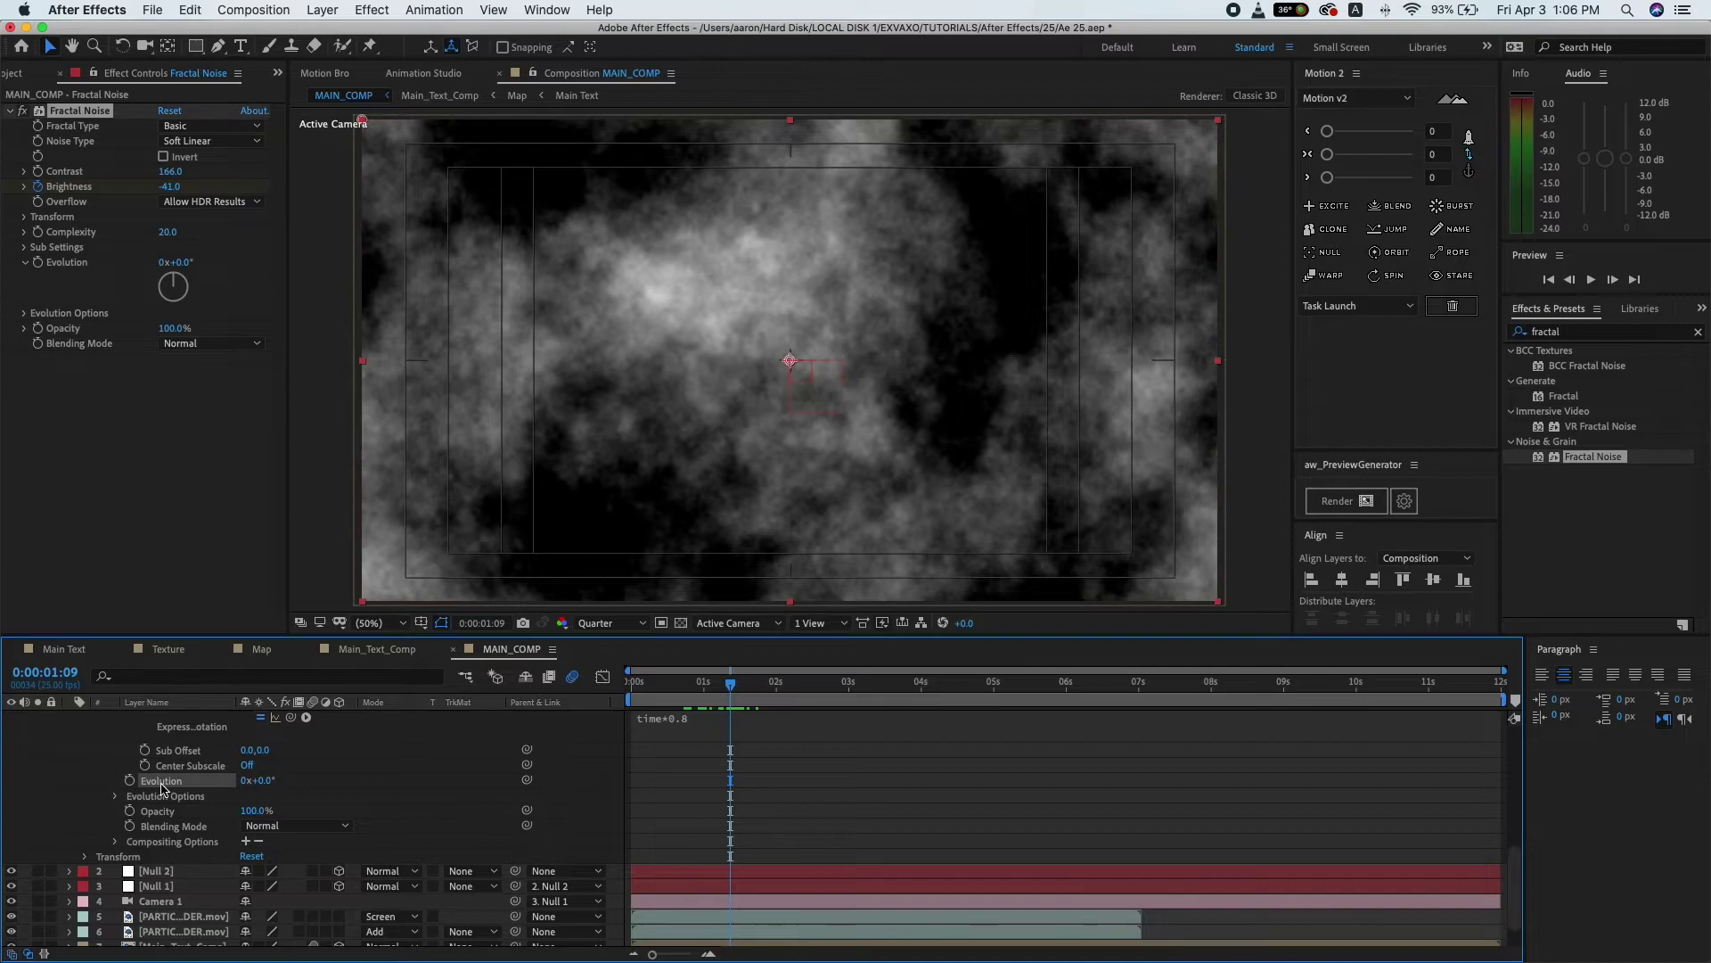
pyautogui.keyDown('alt'); pyautogui.click(130, 782); pyautogui.keyUp('alt')
pyautogui.write('ti')
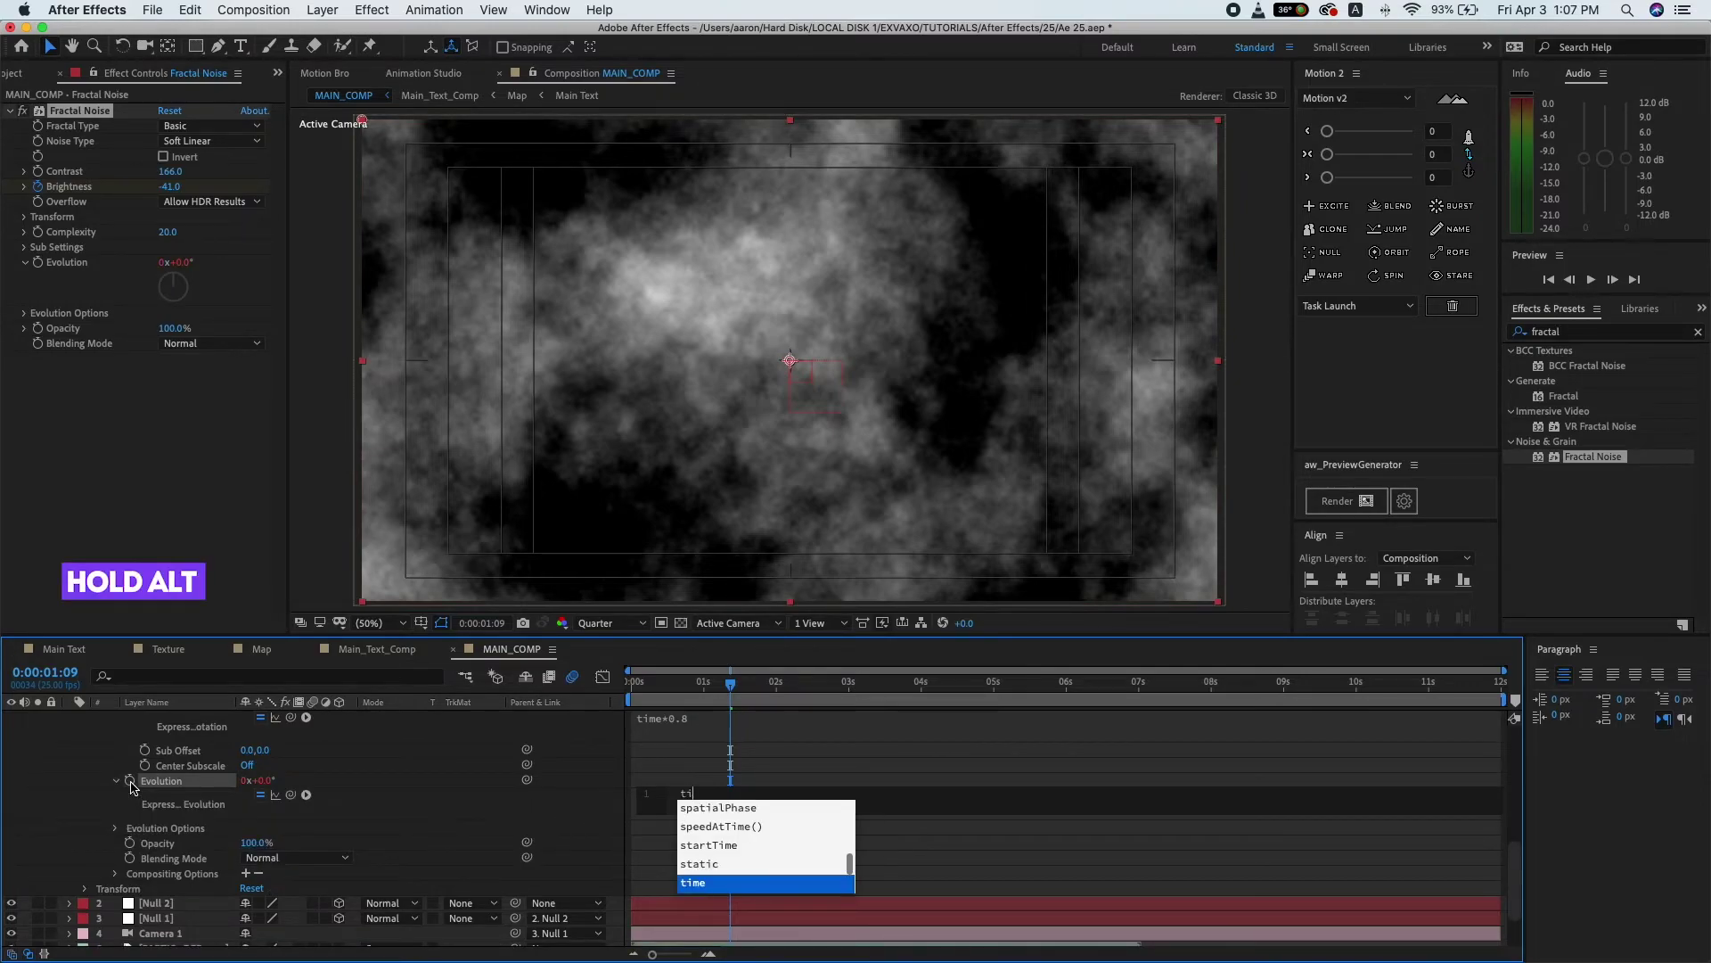
pyautogui.write('me')
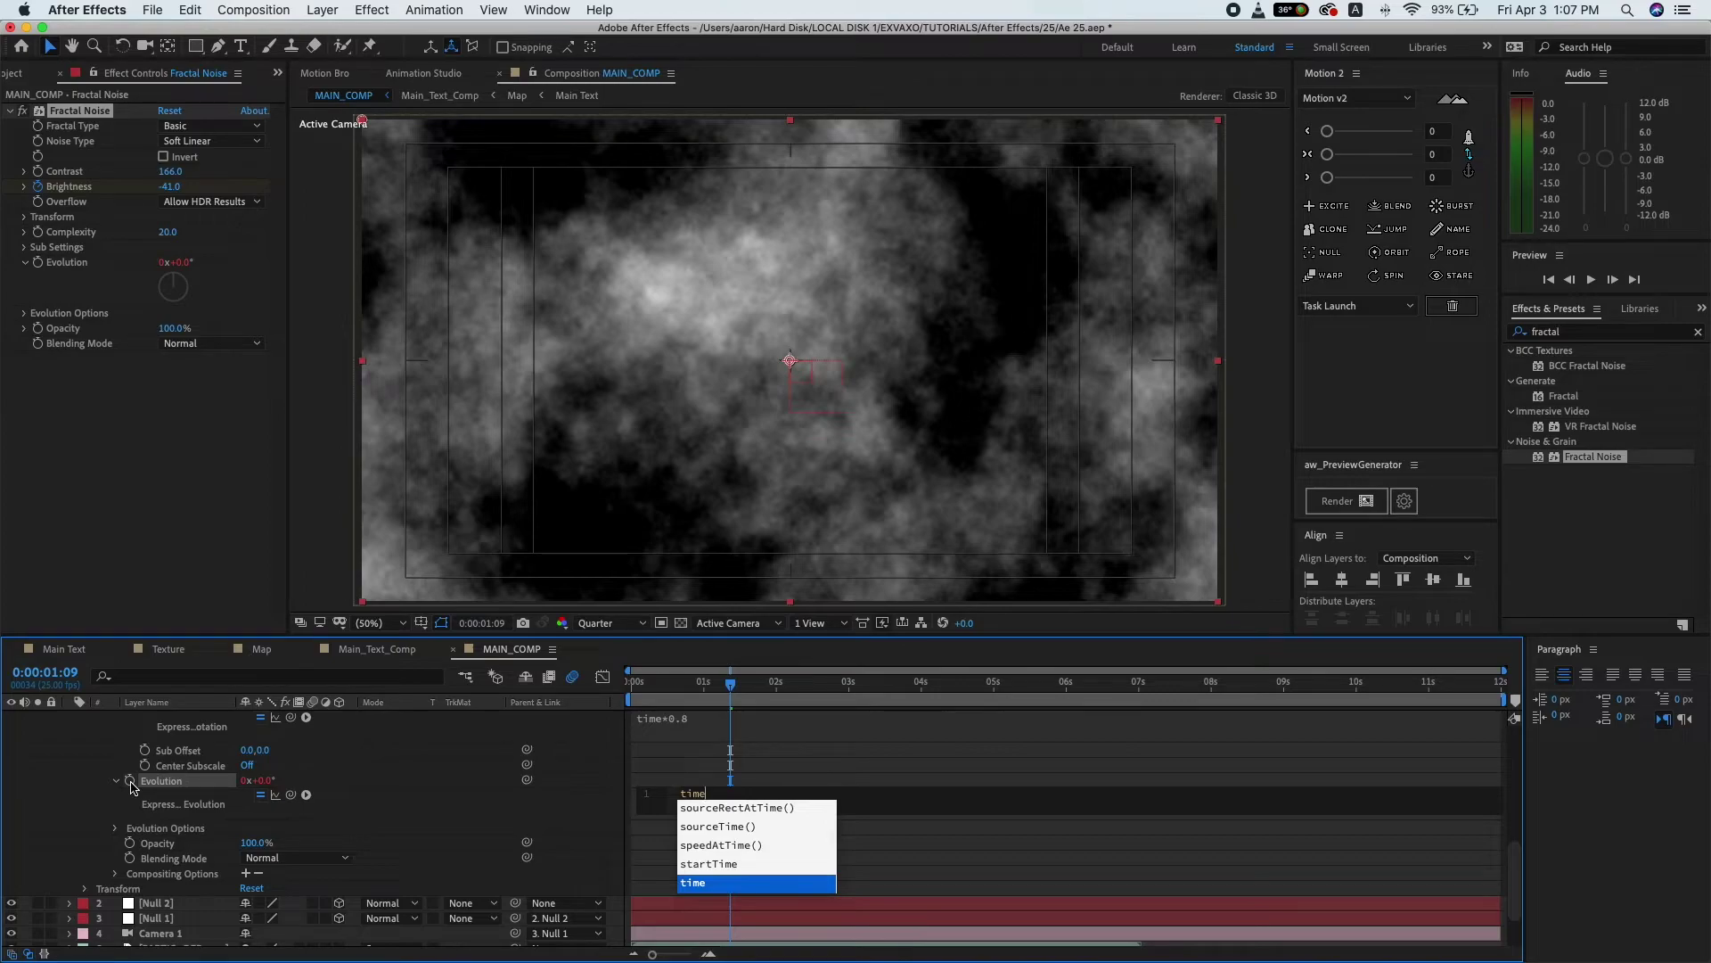
pyautogui.write('*')
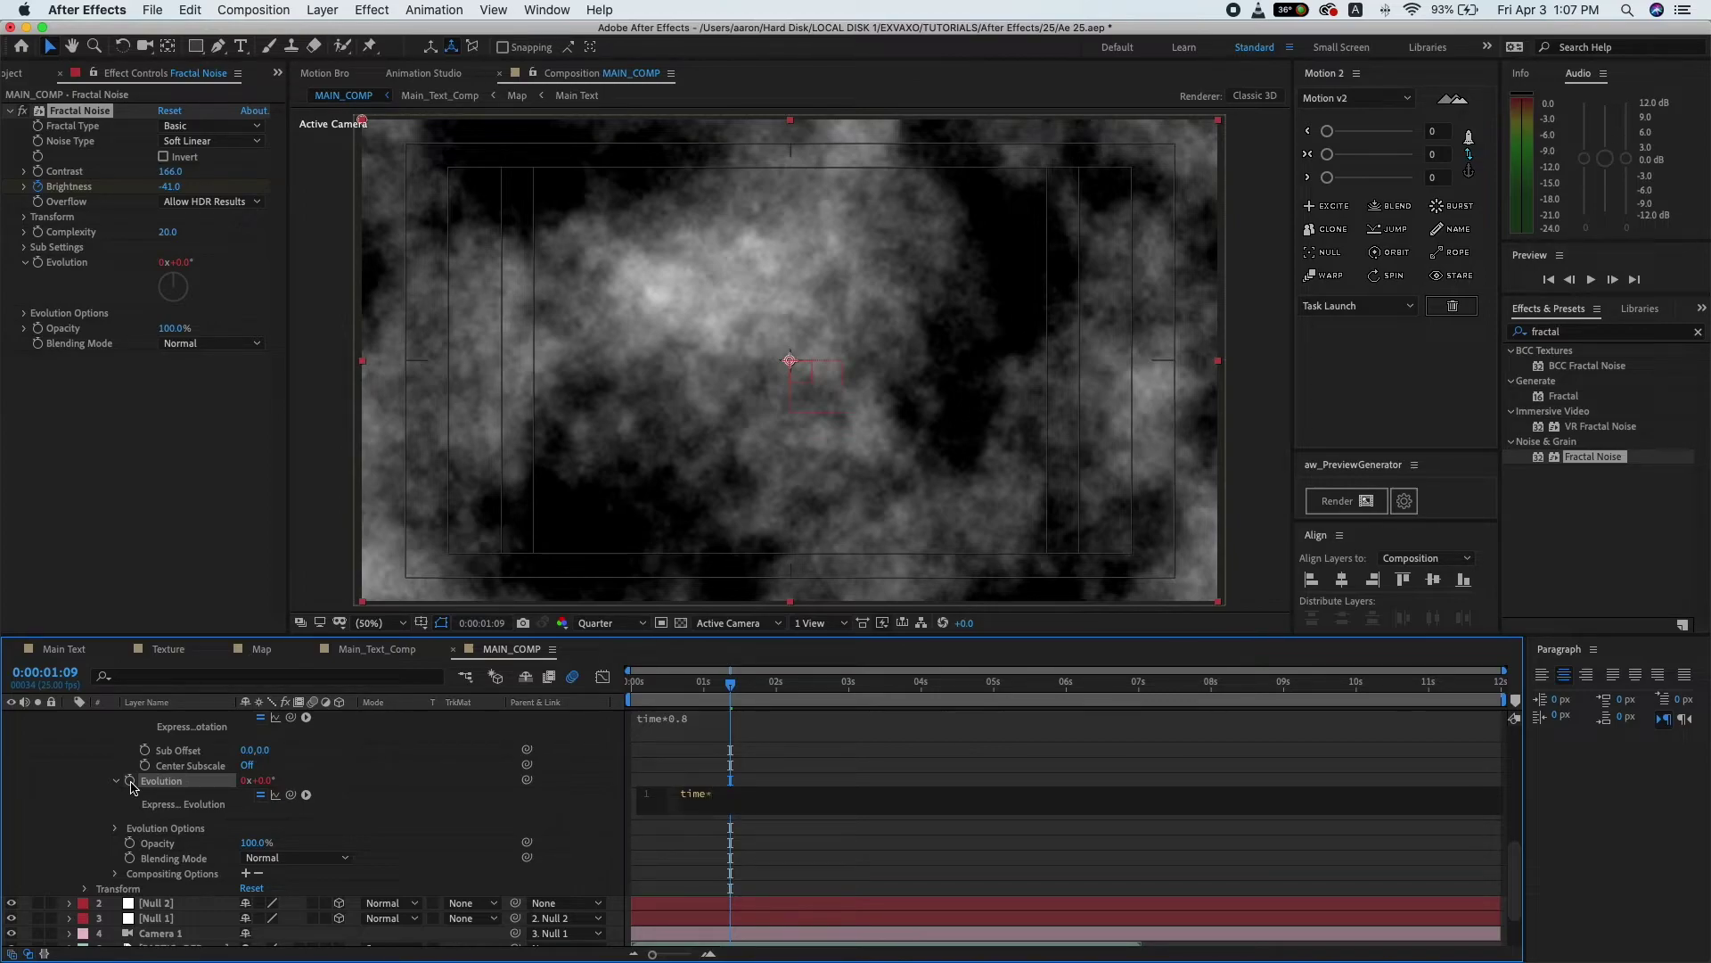
pyautogui.click(356, 793)
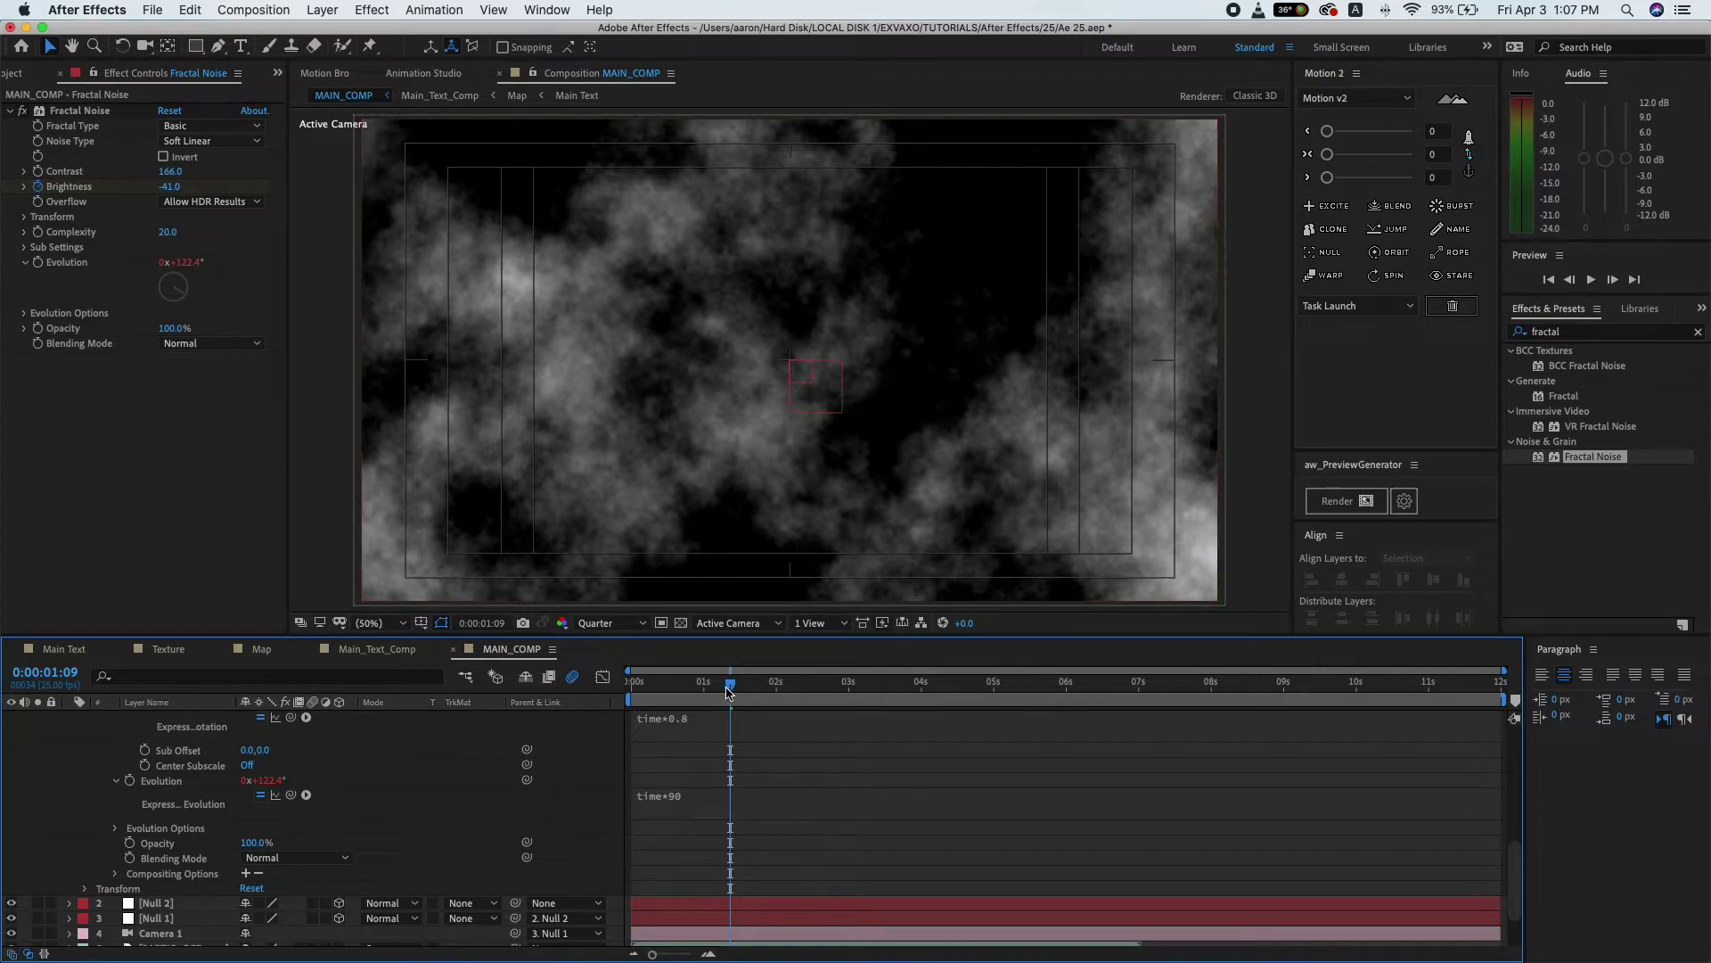
pyautogui.moveTo(730, 684)
pyautogui.mouseDown()
pyautogui.moveTo(824, 721)
pyautogui.moveTo(801, 723)
pyautogui.mouseUp()
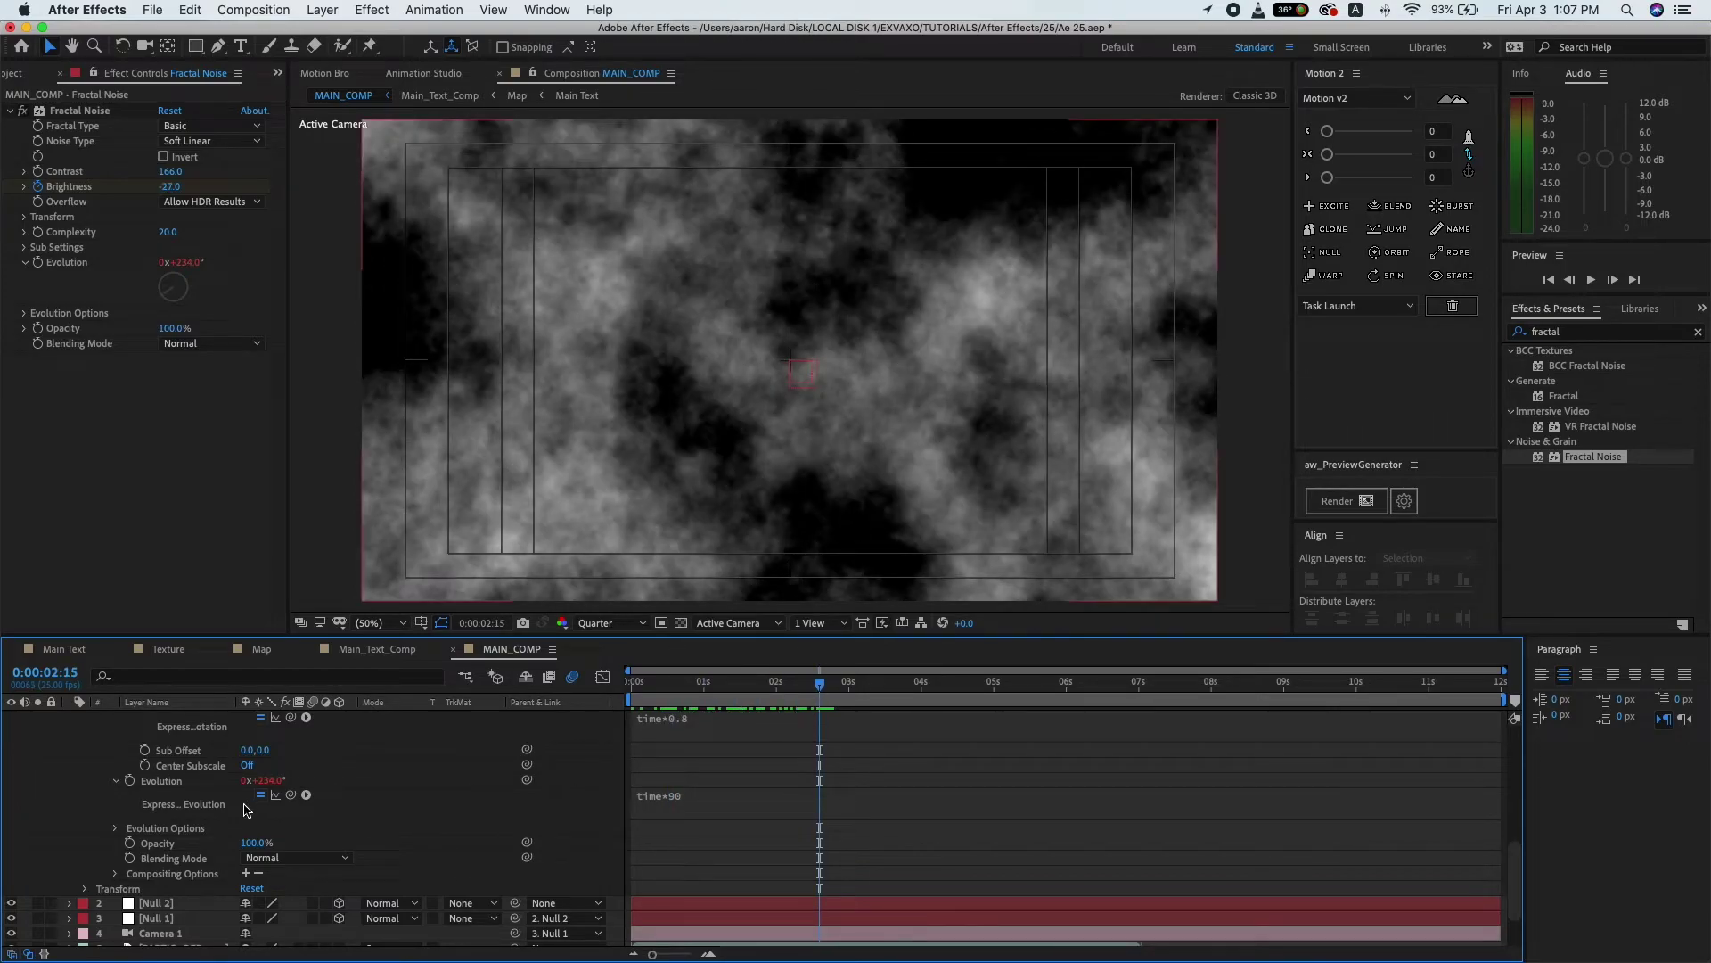
# - Expand Evolution Options and begin editing the Random Seed value
pyautogui.click(181, 786)
pyautogui.scroll(-1, 168, 790)
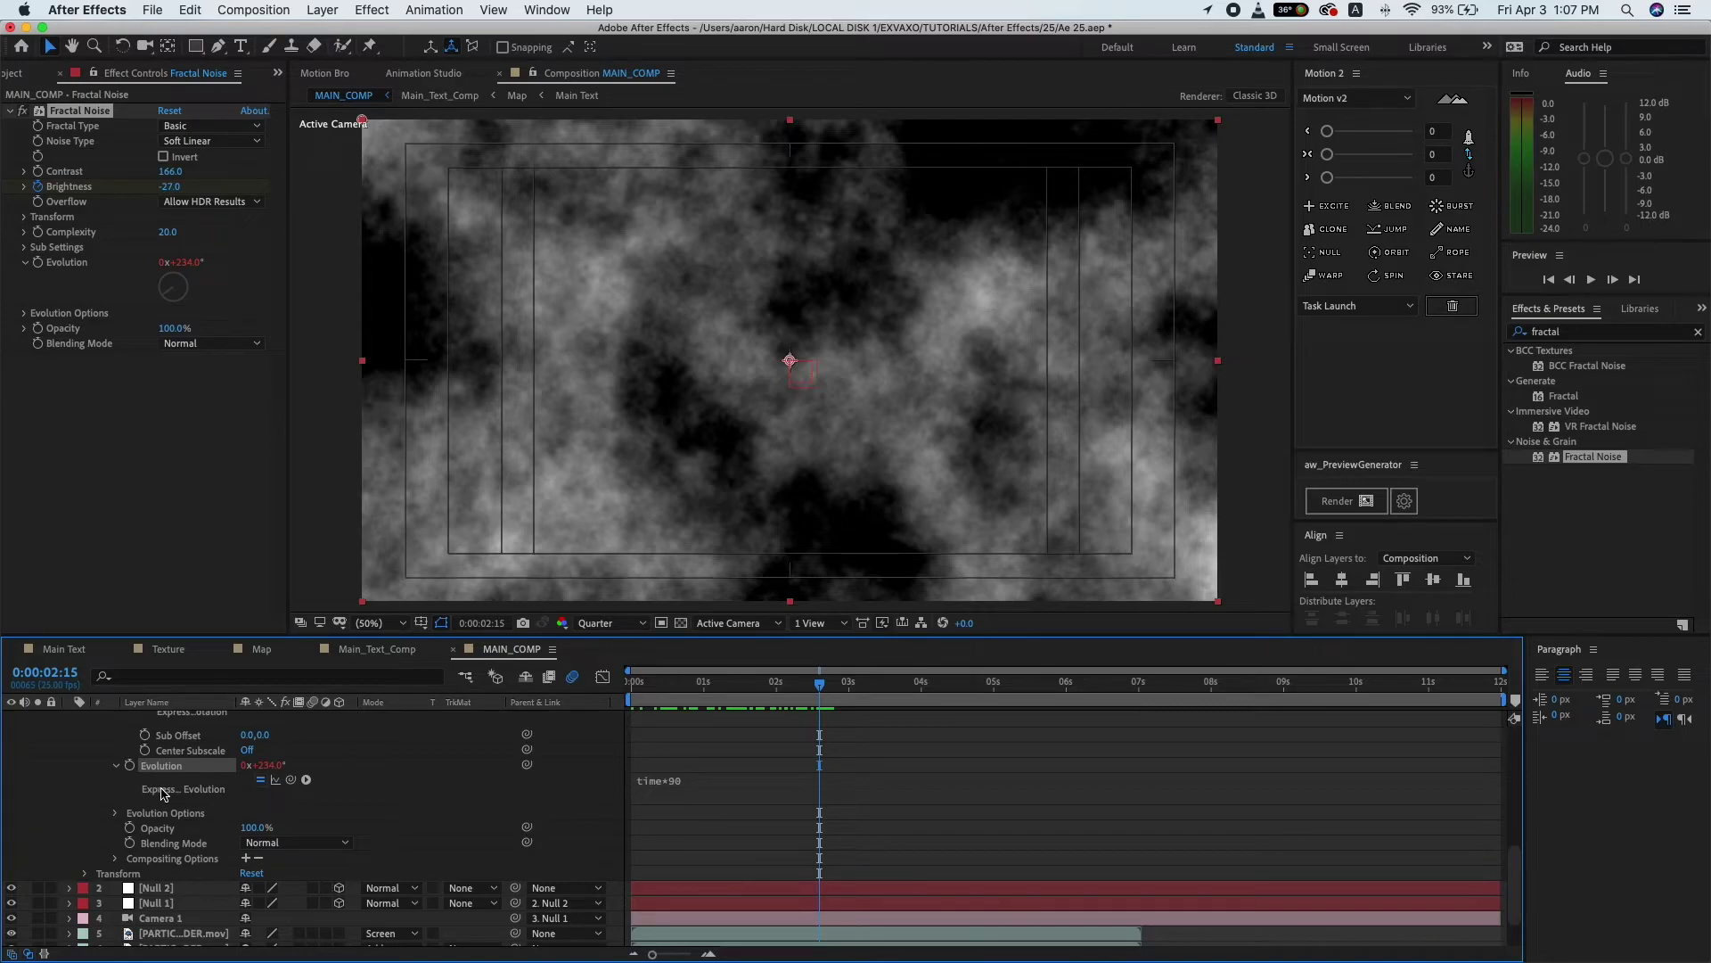
pyautogui.click(116, 813)
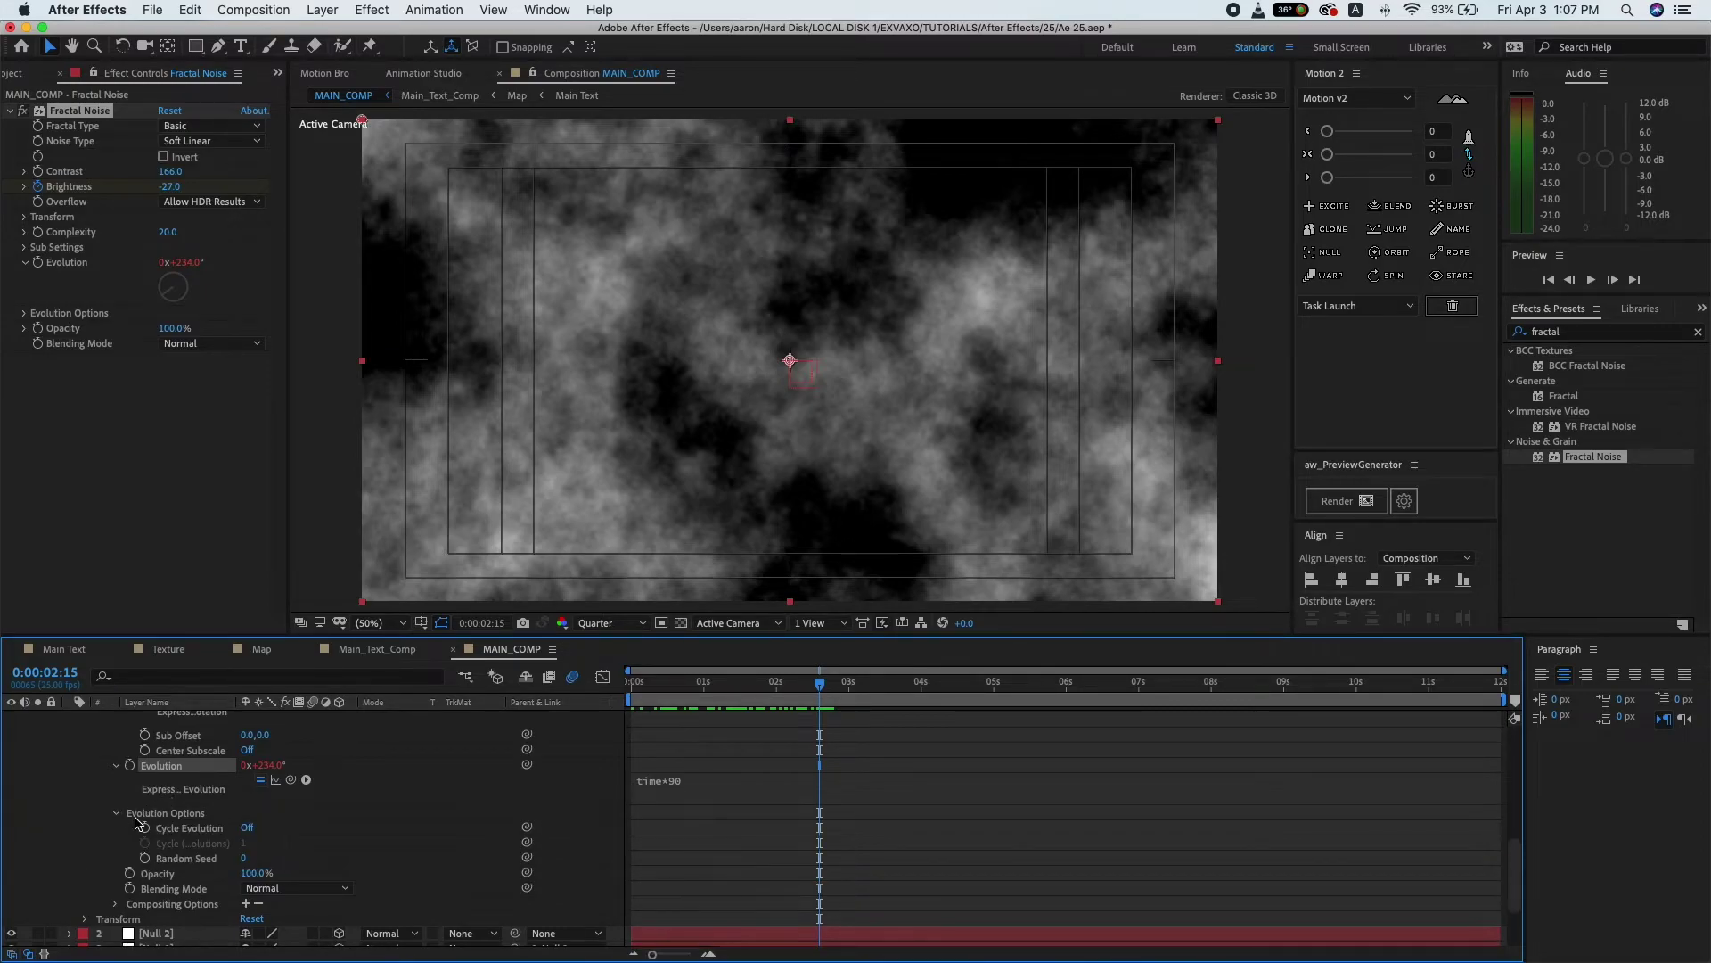
pyautogui.click(244, 859)
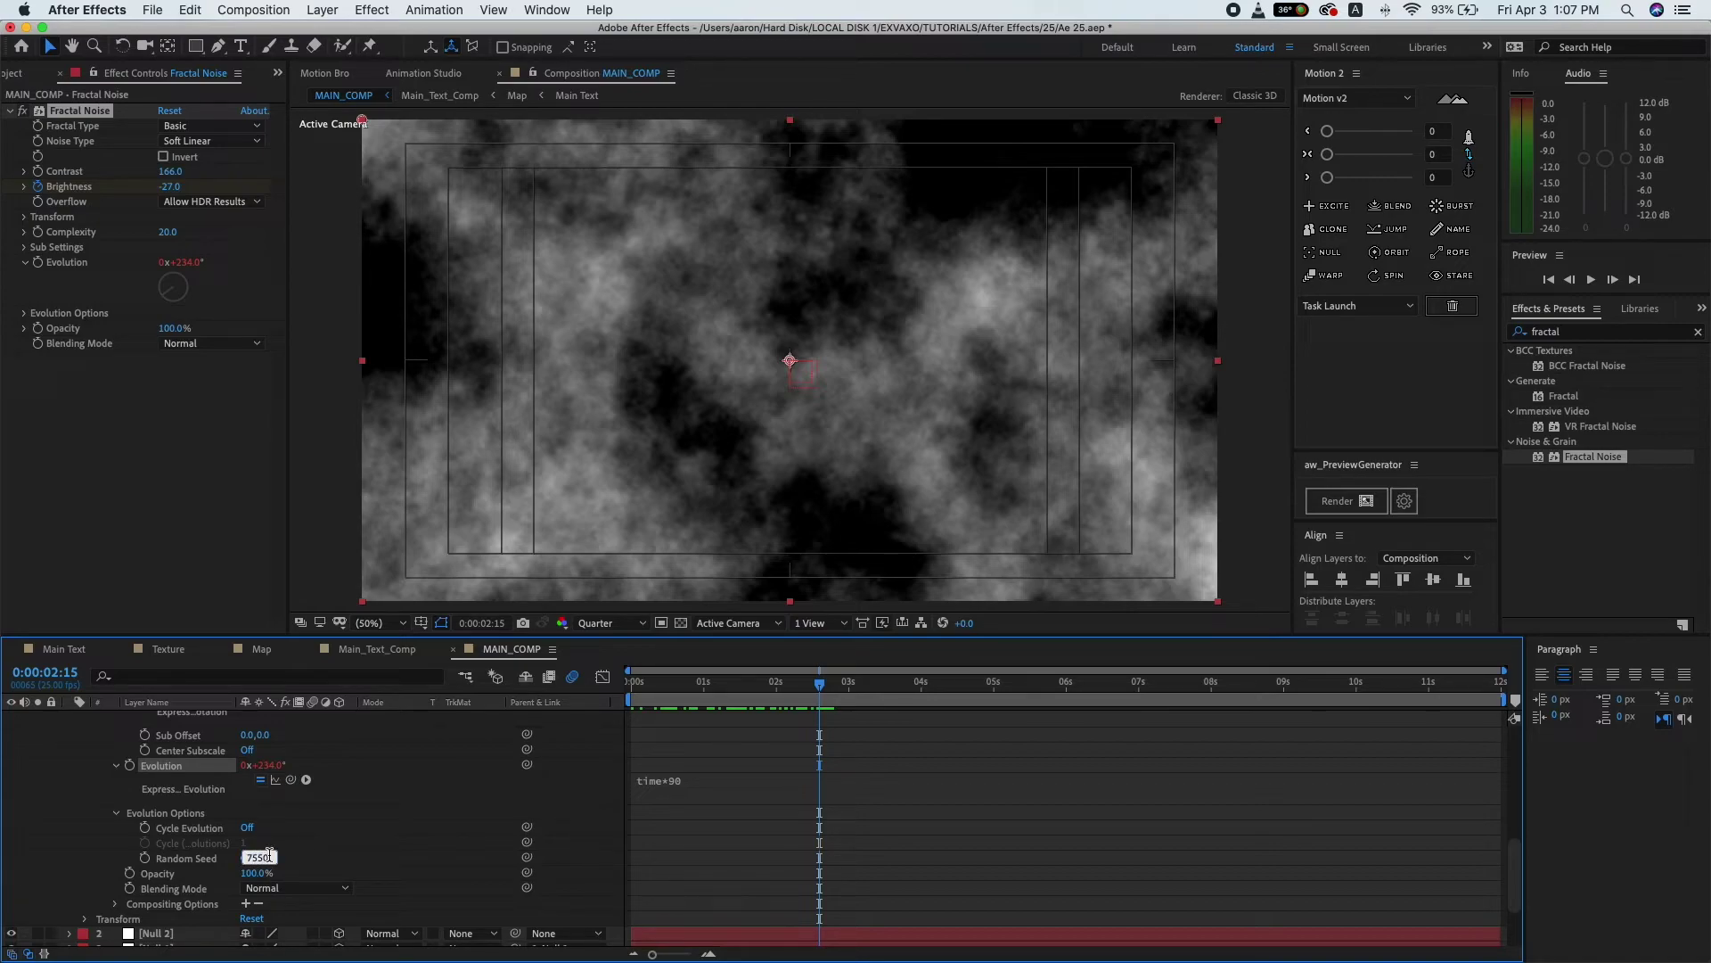
# - Commit a Random Seed of 7550 on the Fractal Noise effect for a new cloud pattern
pyautogui.press('Return')
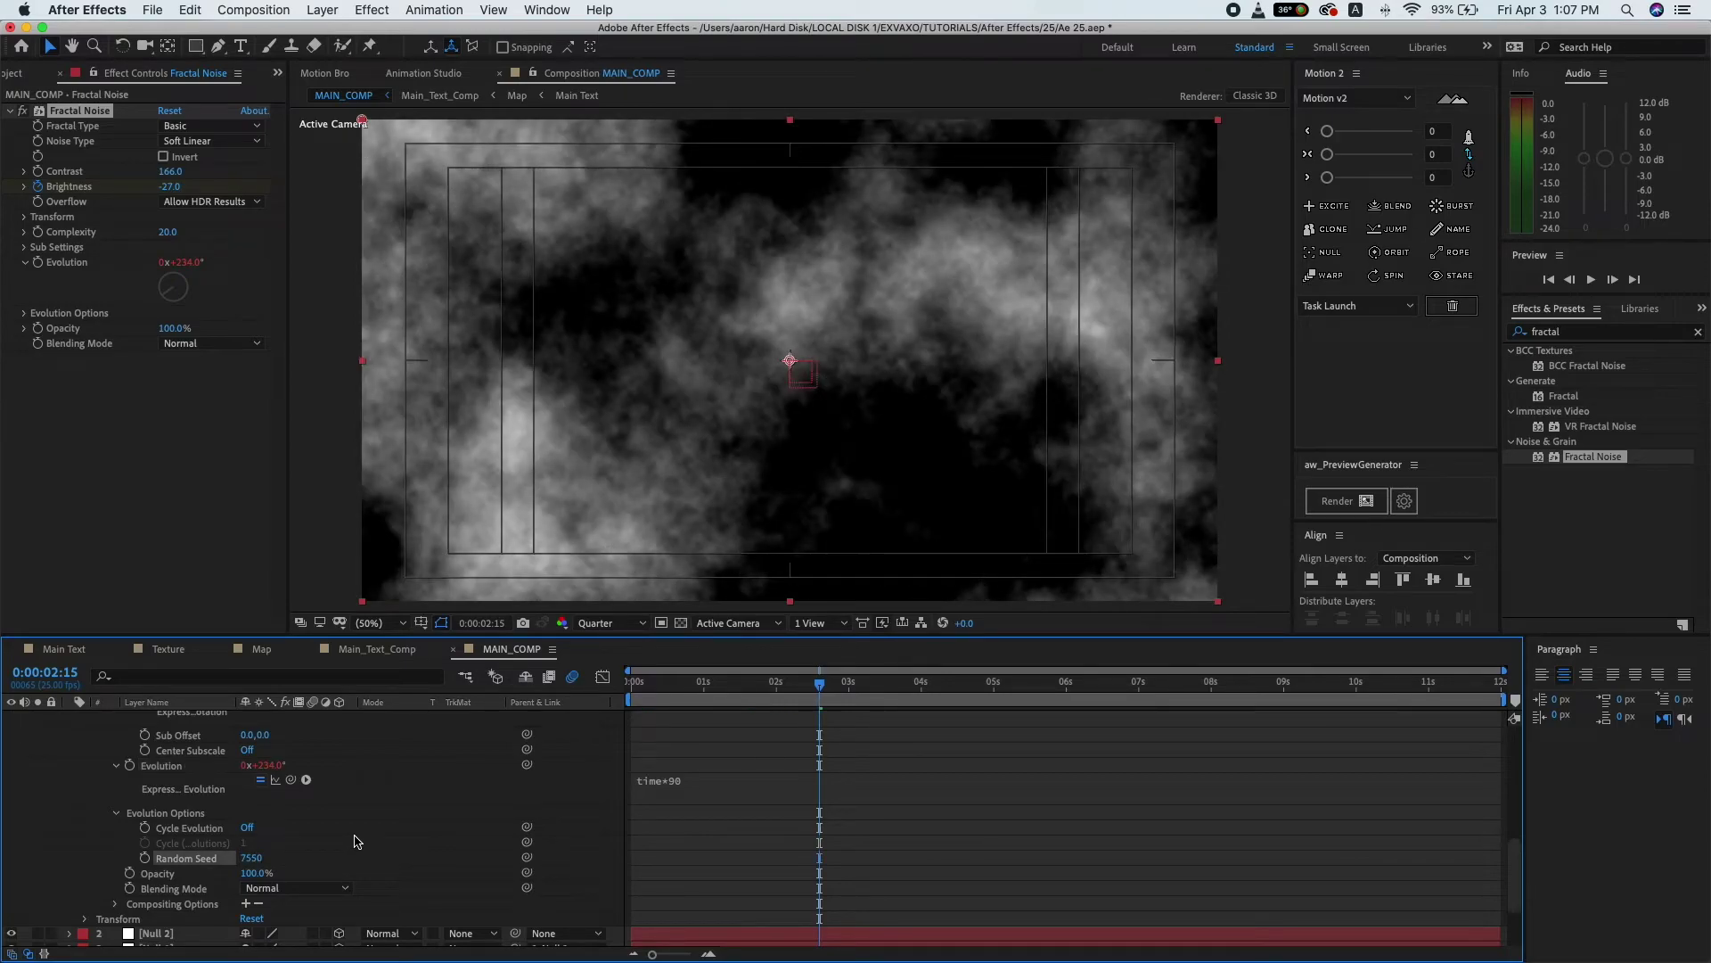
pyautogui.scroll(-2, 355, 841)
pyautogui.scroll(-2, 355, 842)
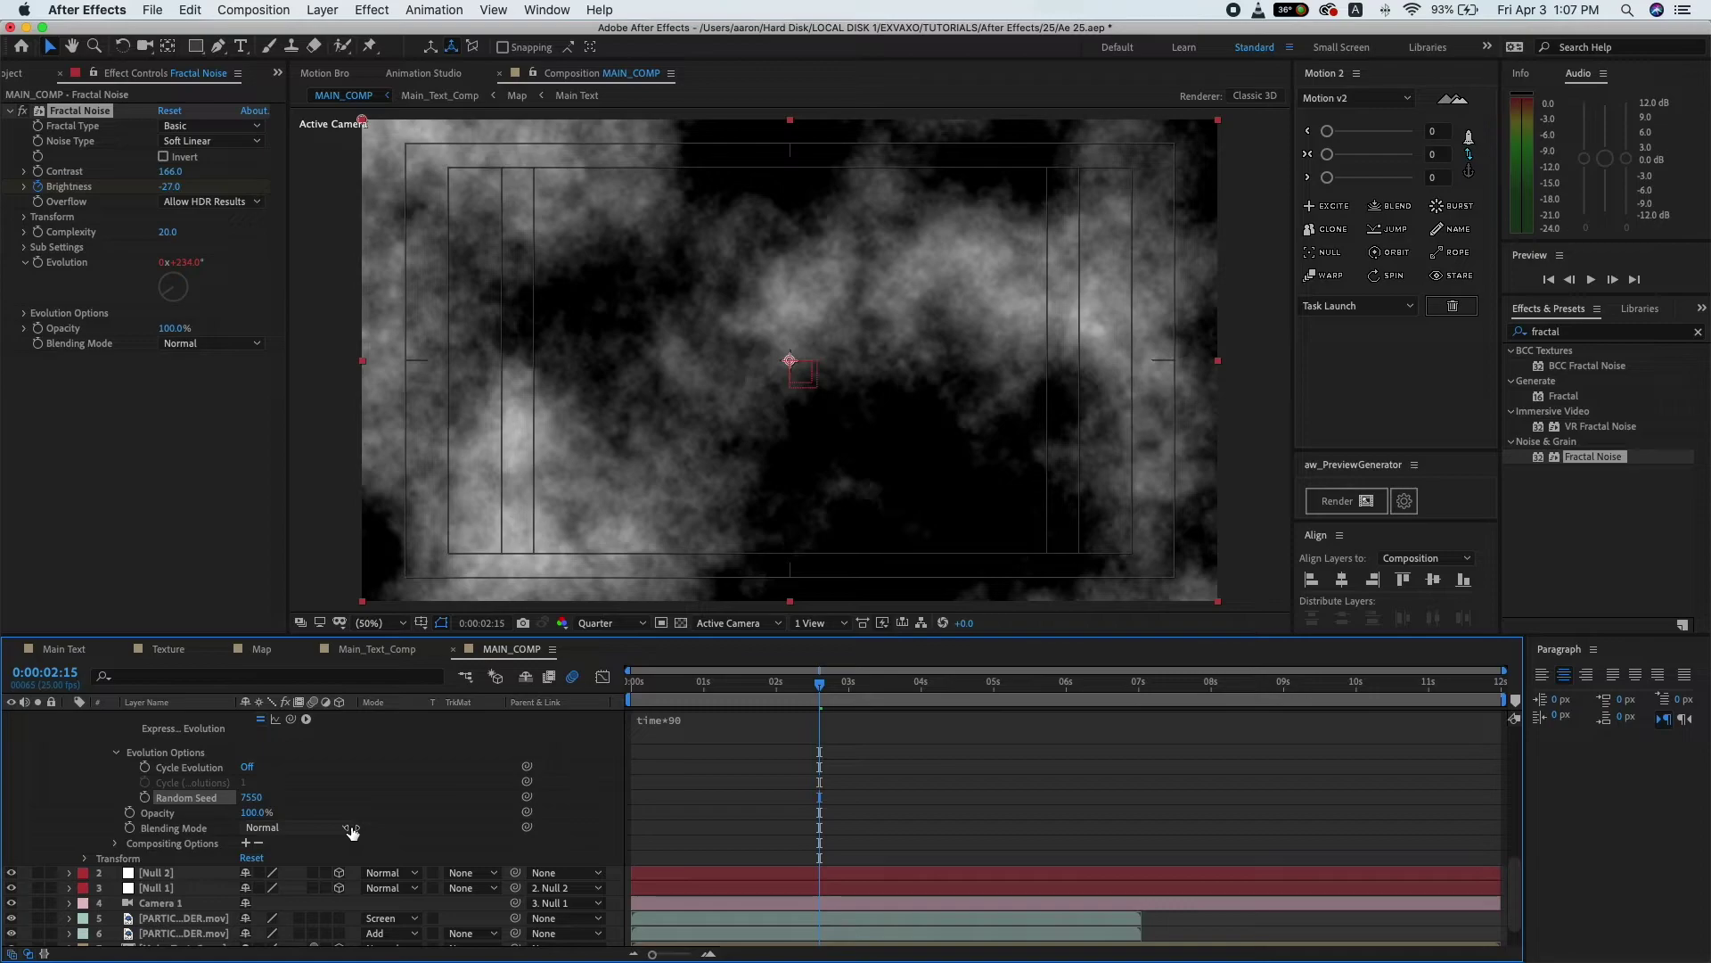
pyautogui.scroll(5, 348, 832)
pyautogui.scroll(5, 347, 832)
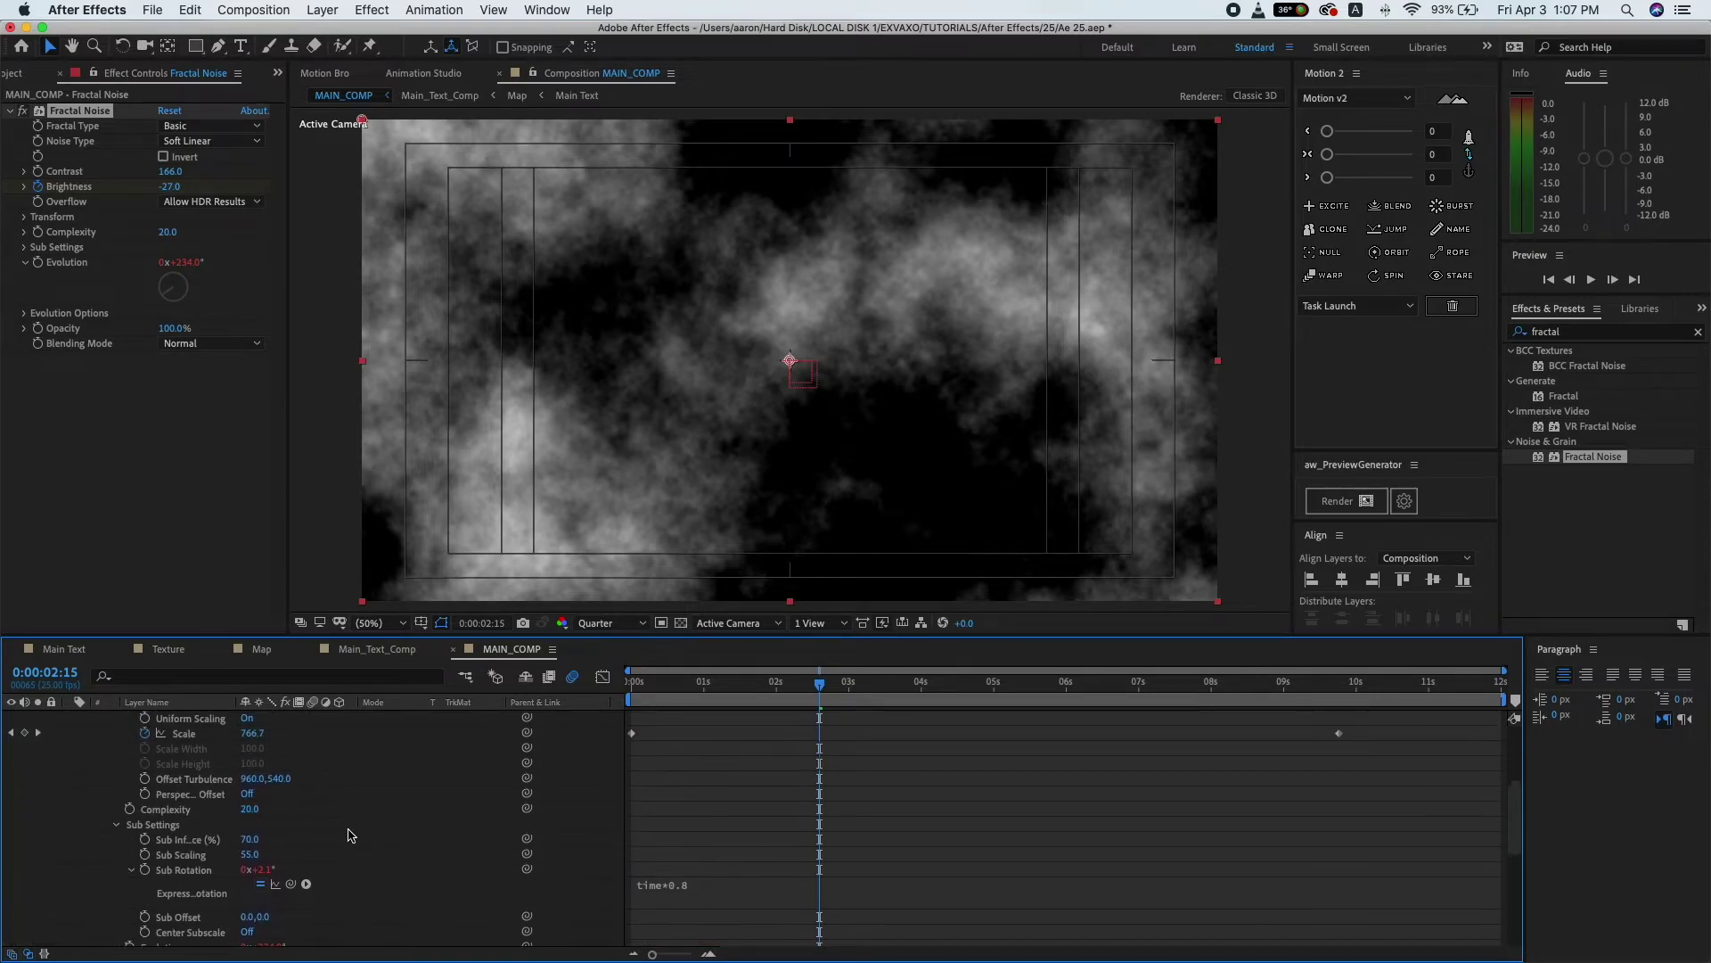
pyautogui.scroll(5, 347, 832)
pyautogui.scroll(1, 348, 833)
# - Apply a Sharpen effect to the Fractal Noise layer with Sharpen Amount 50
pyautogui.click(86, 733)
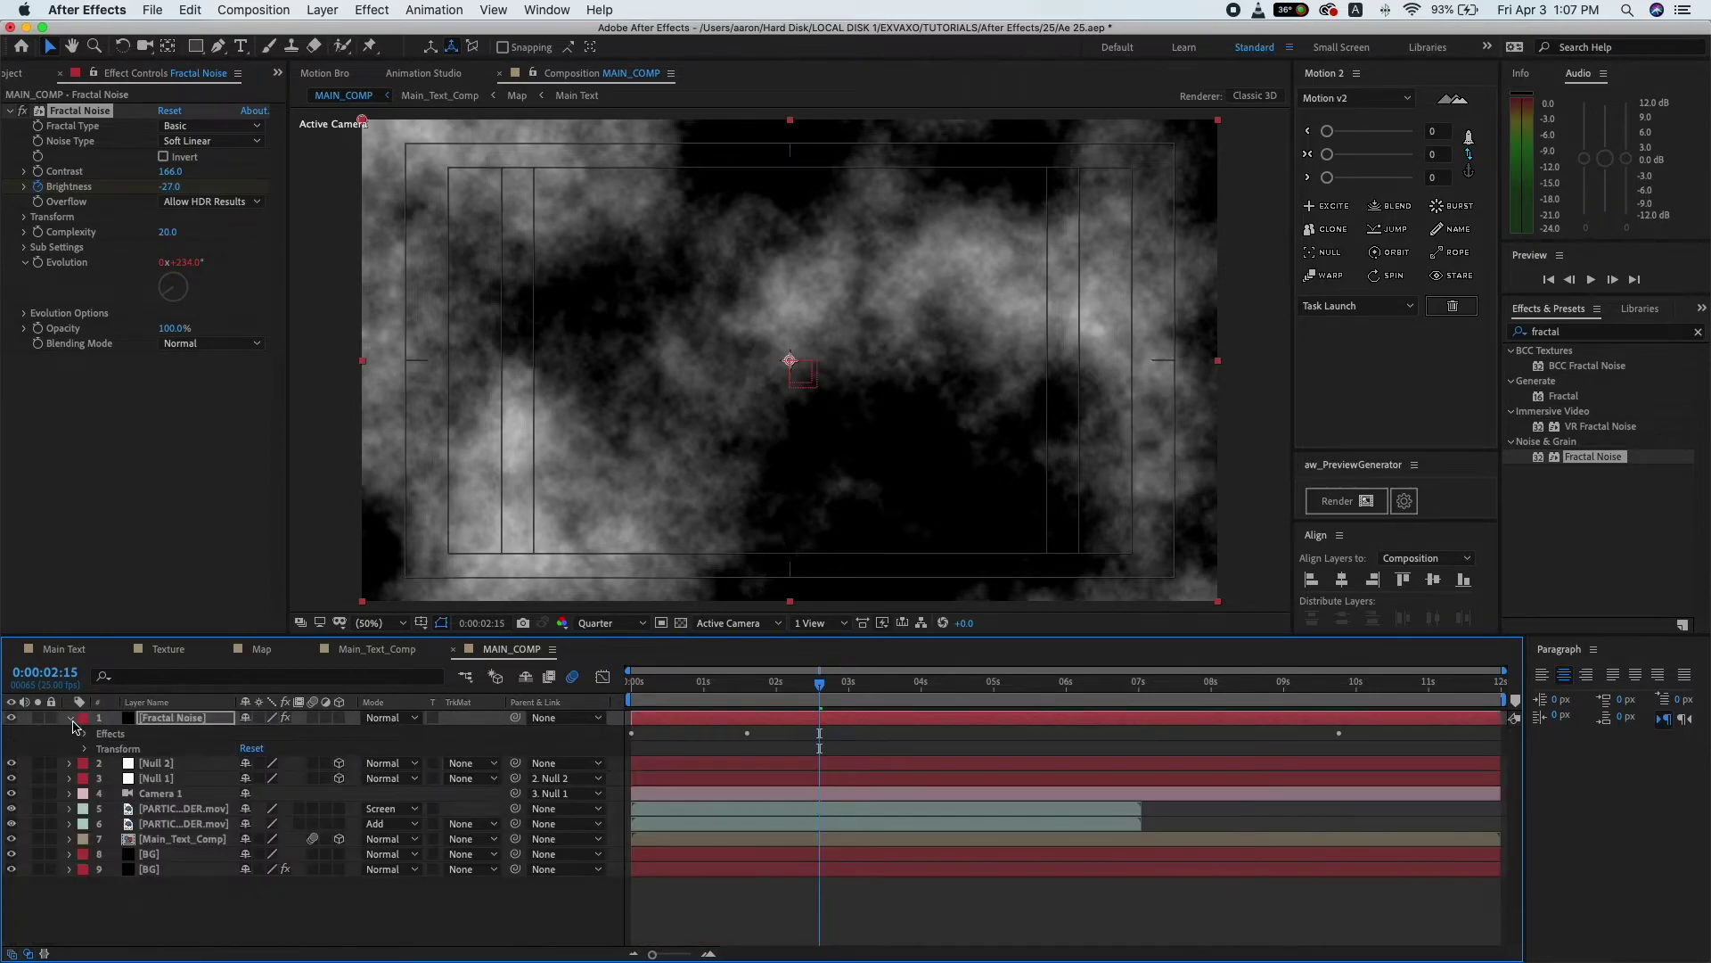
pyautogui.click(69, 718)
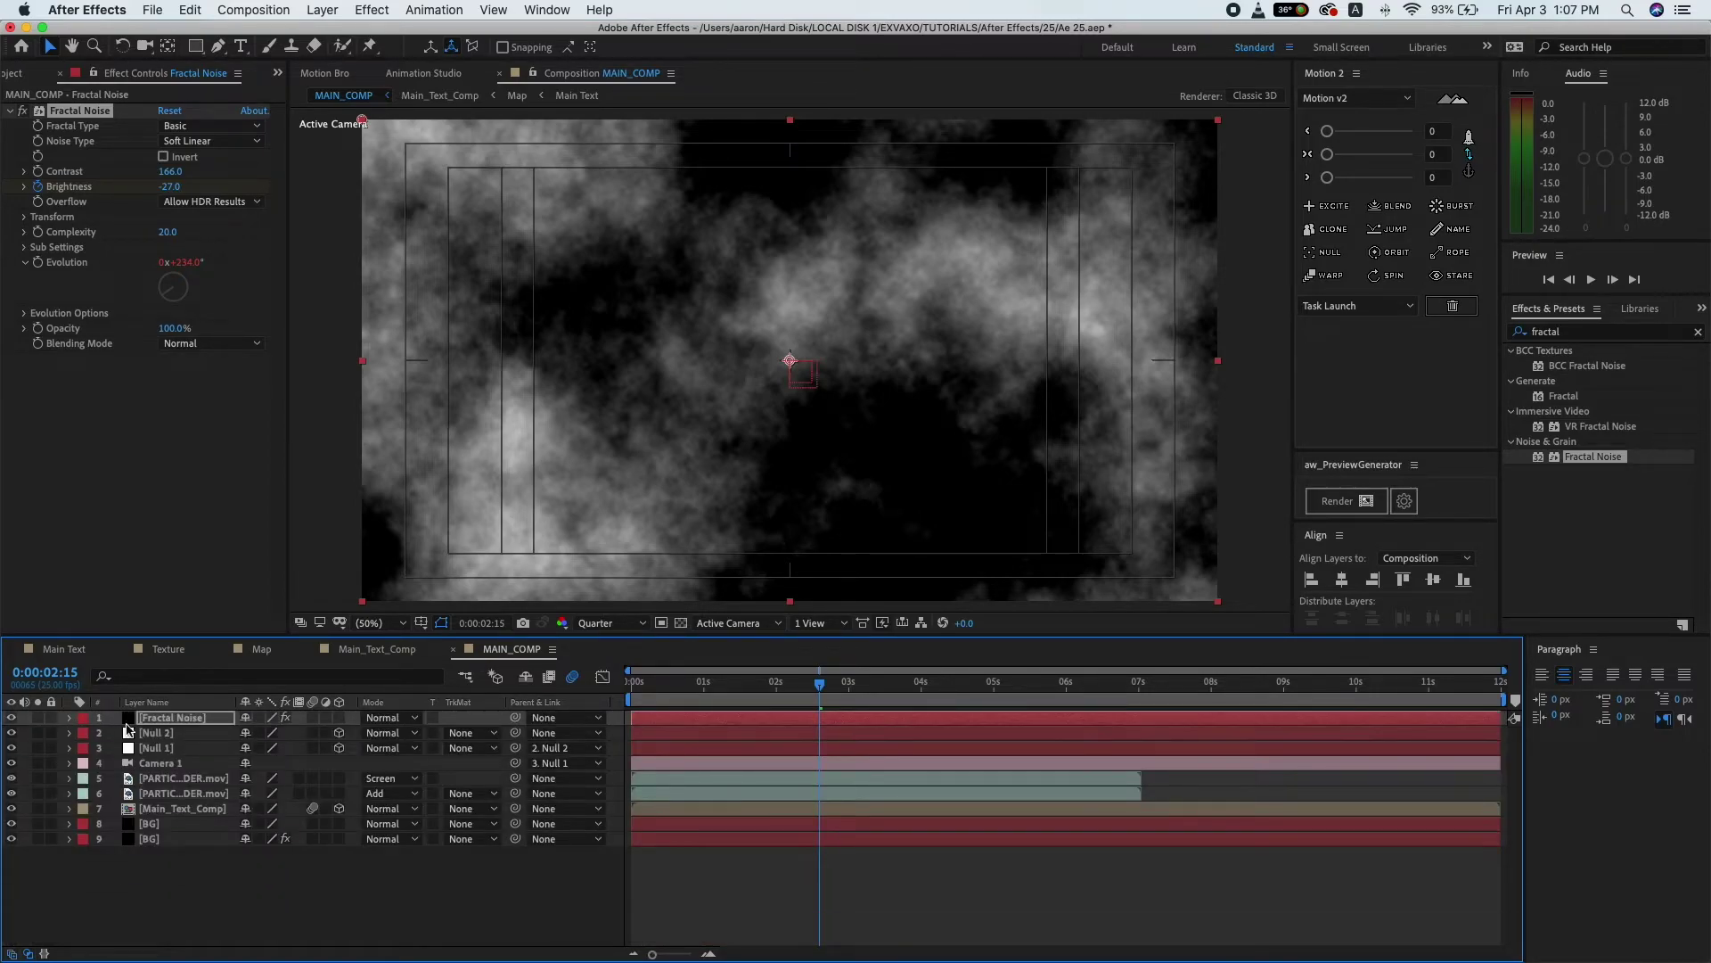
pyautogui.click(1571, 334)
pyautogui.write('s')
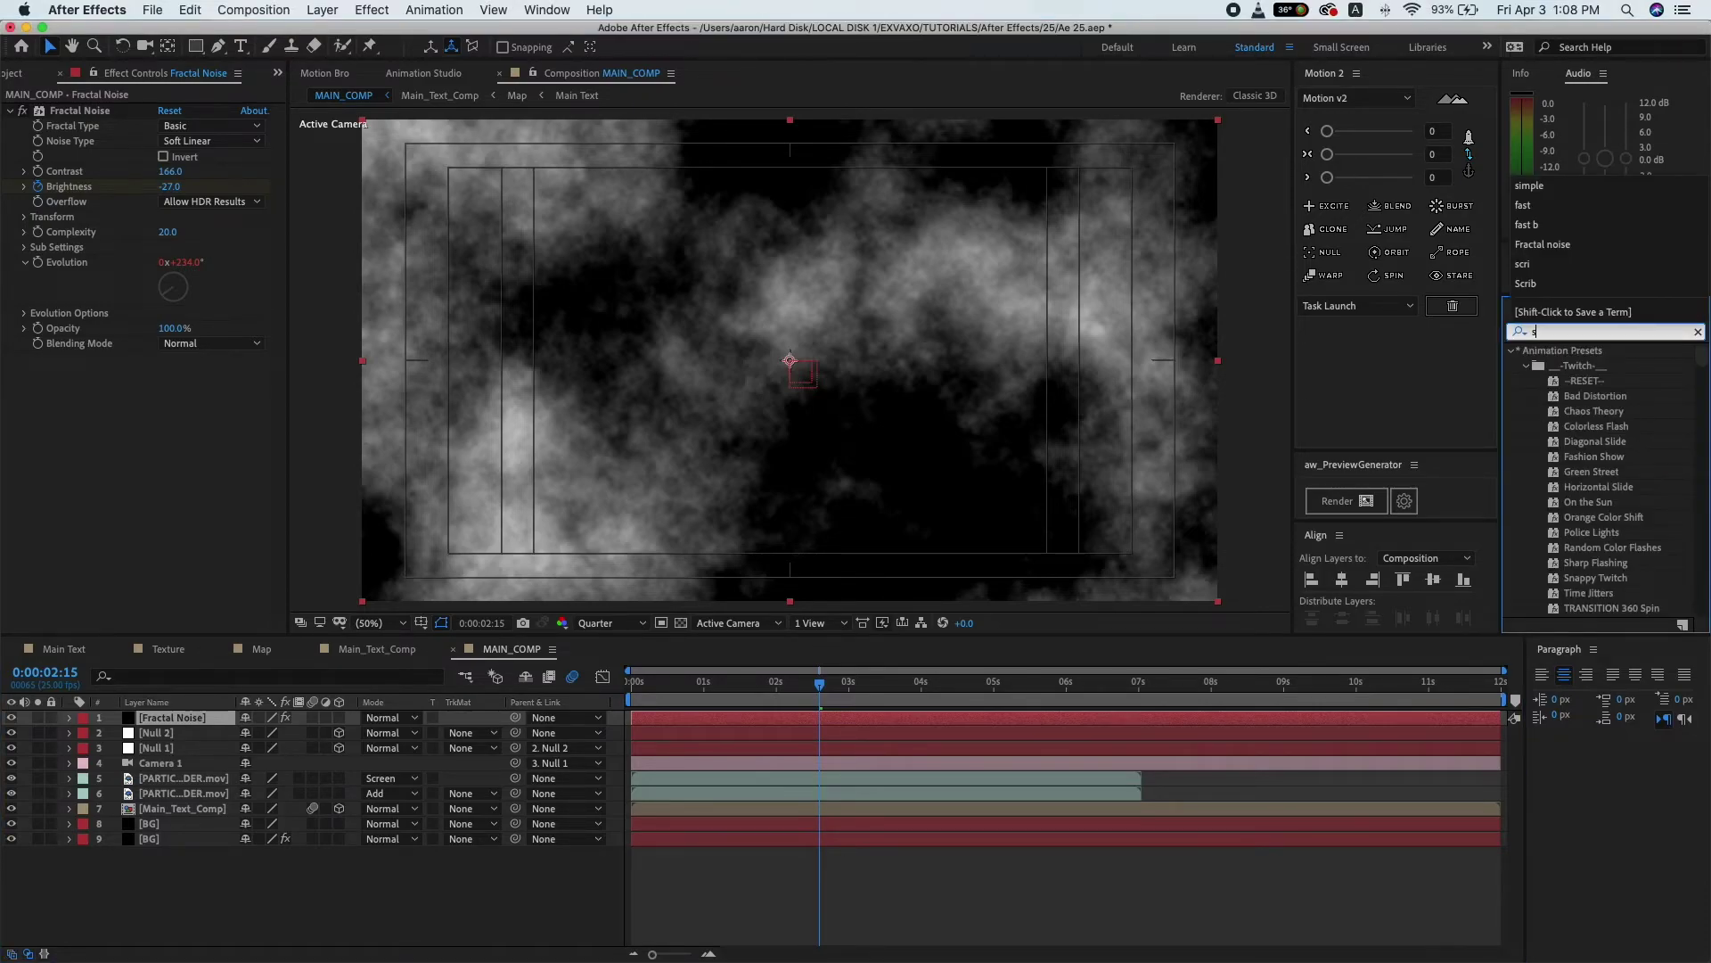
pyautogui.write('harp')
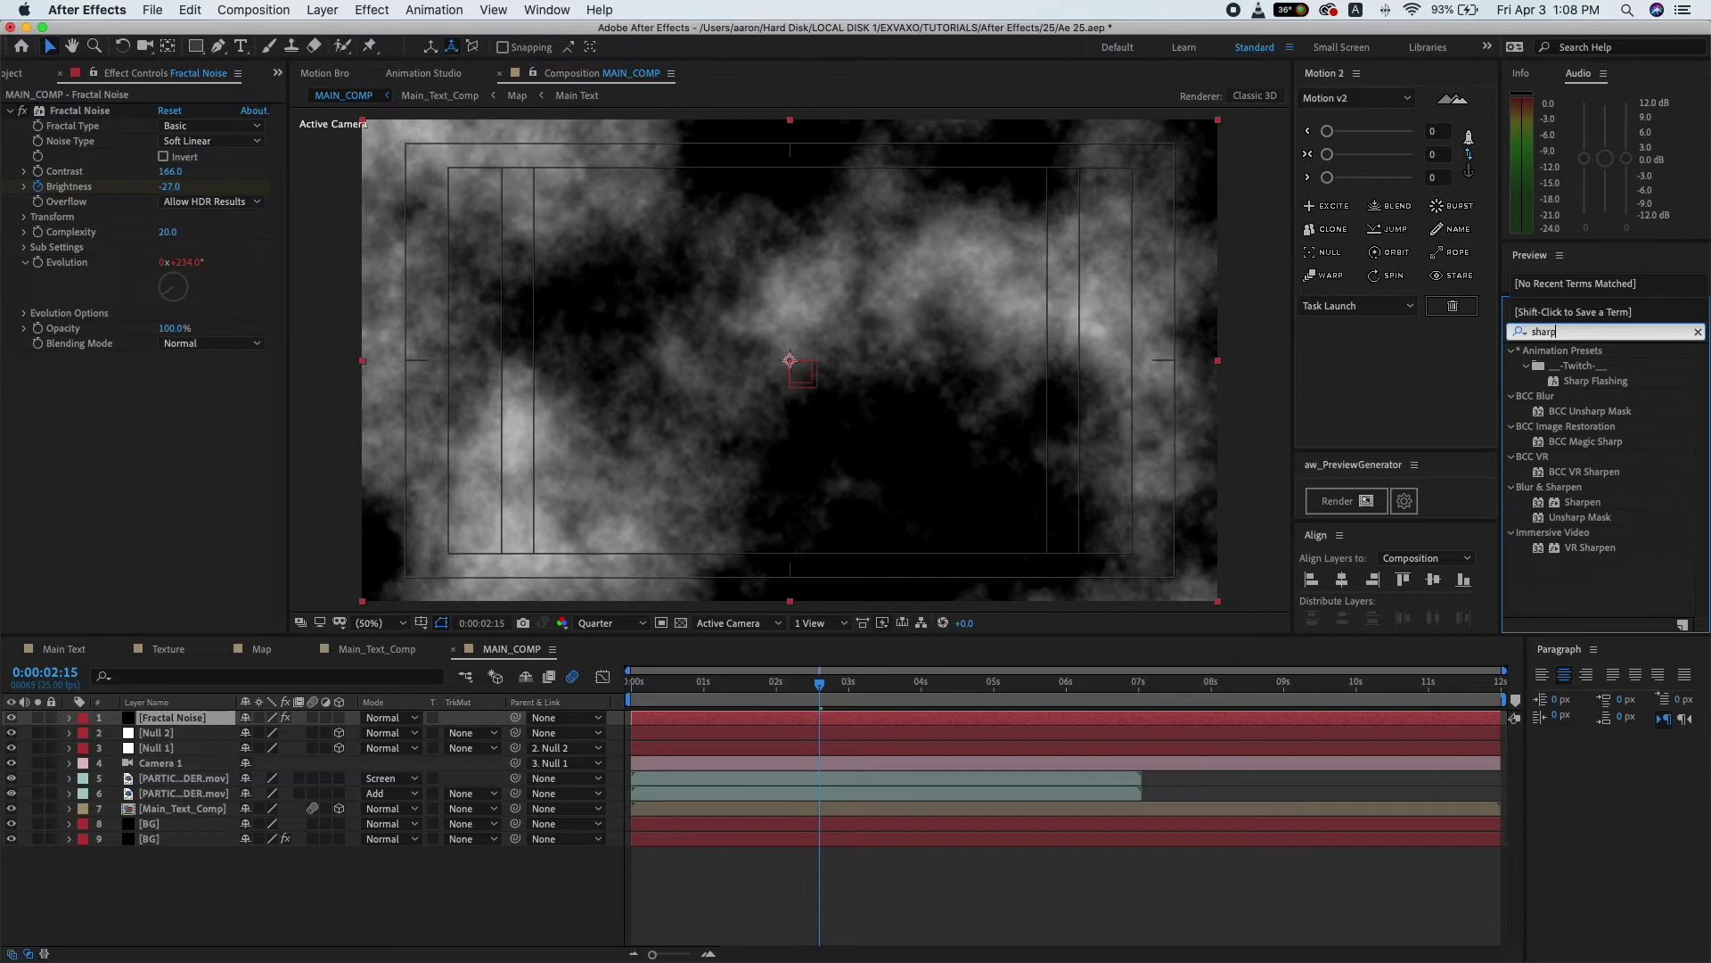
pyautogui.write('en')
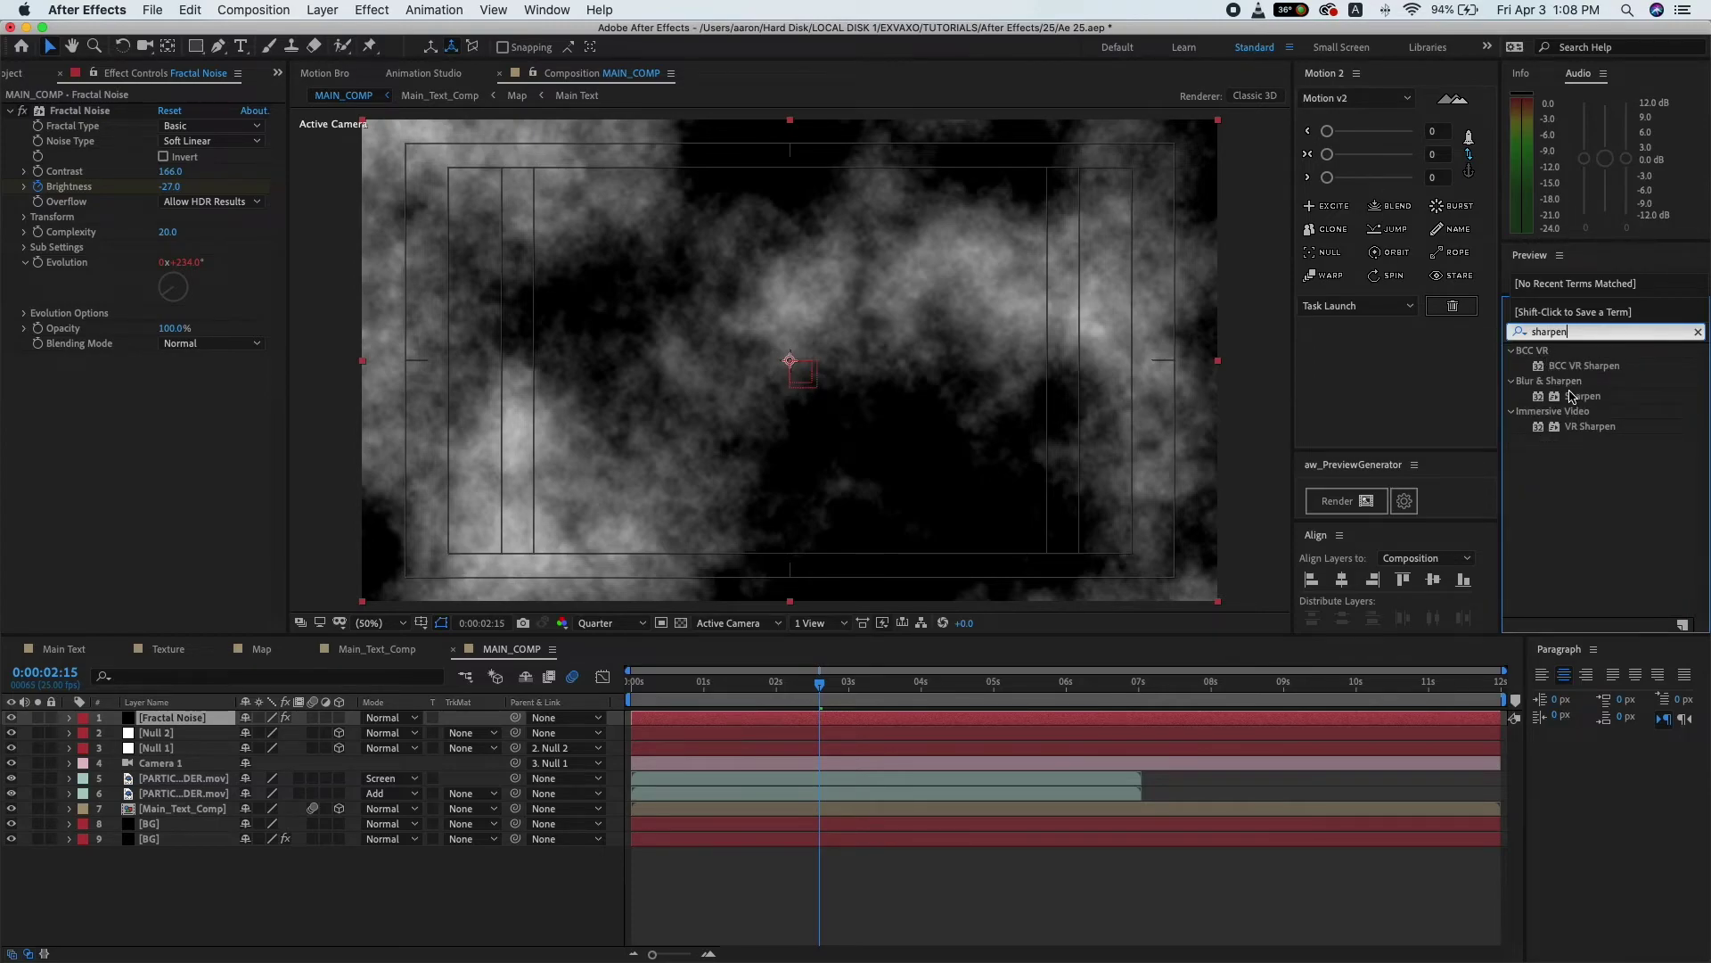
pyautogui.click(1572, 397)
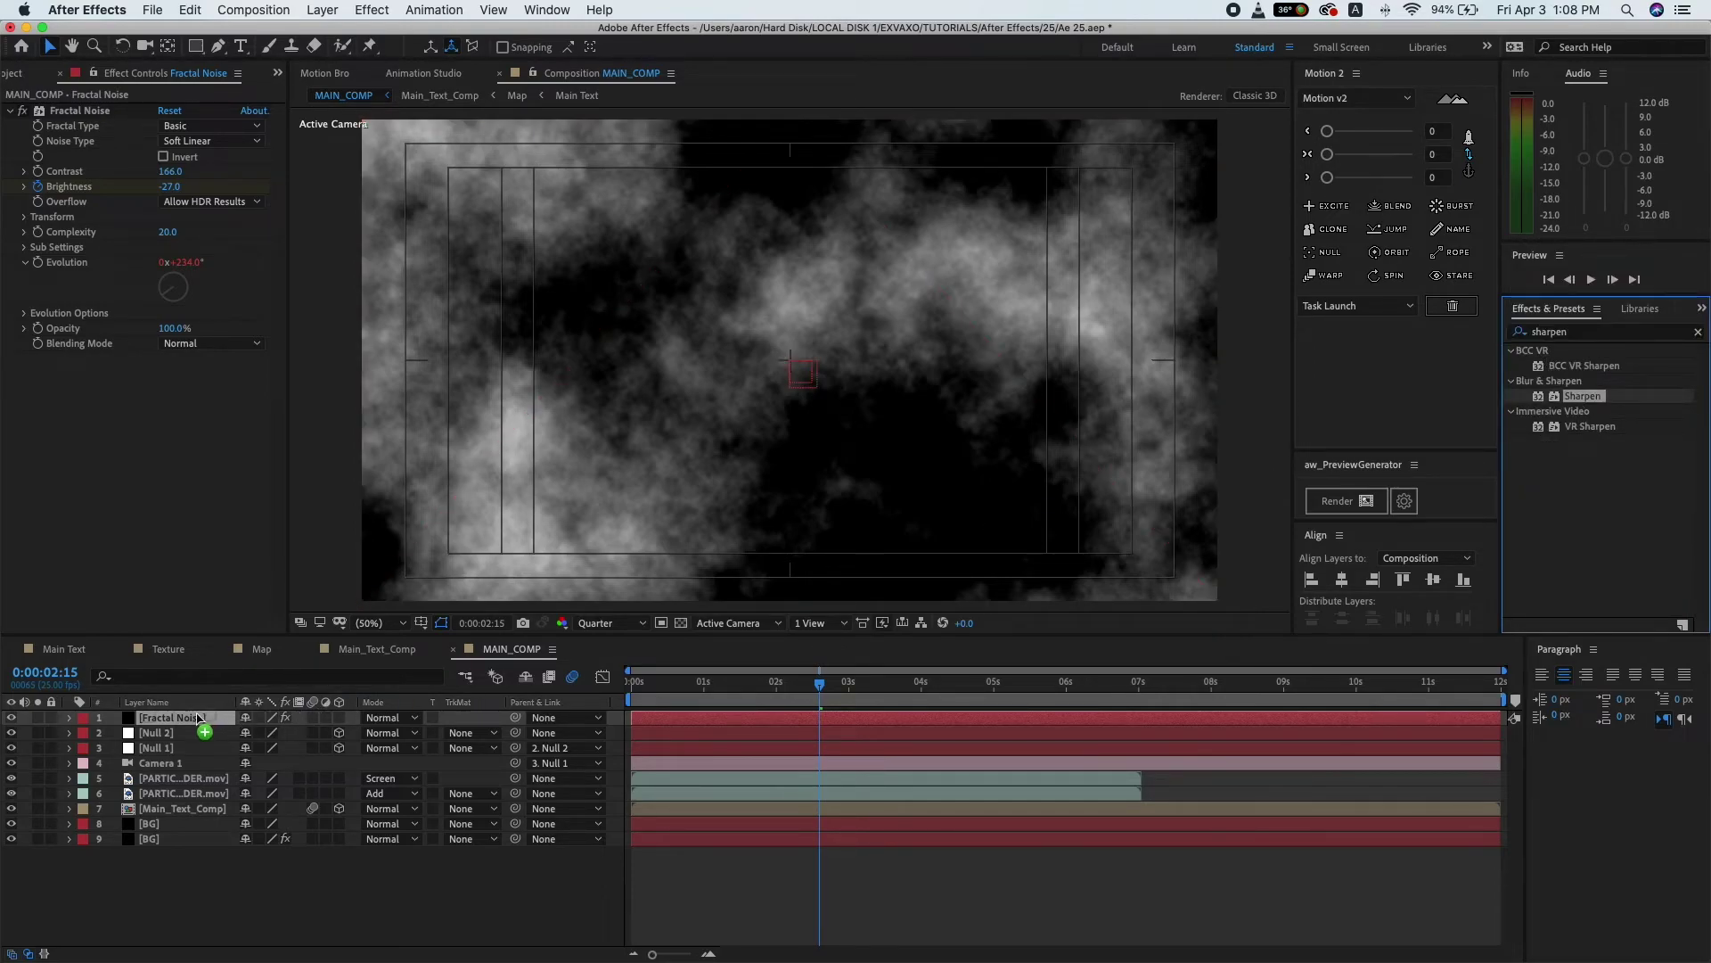
pyautogui.moveTo(1589, 401); pyautogui.dragTo(201, 719)
pyautogui.click(162, 374)
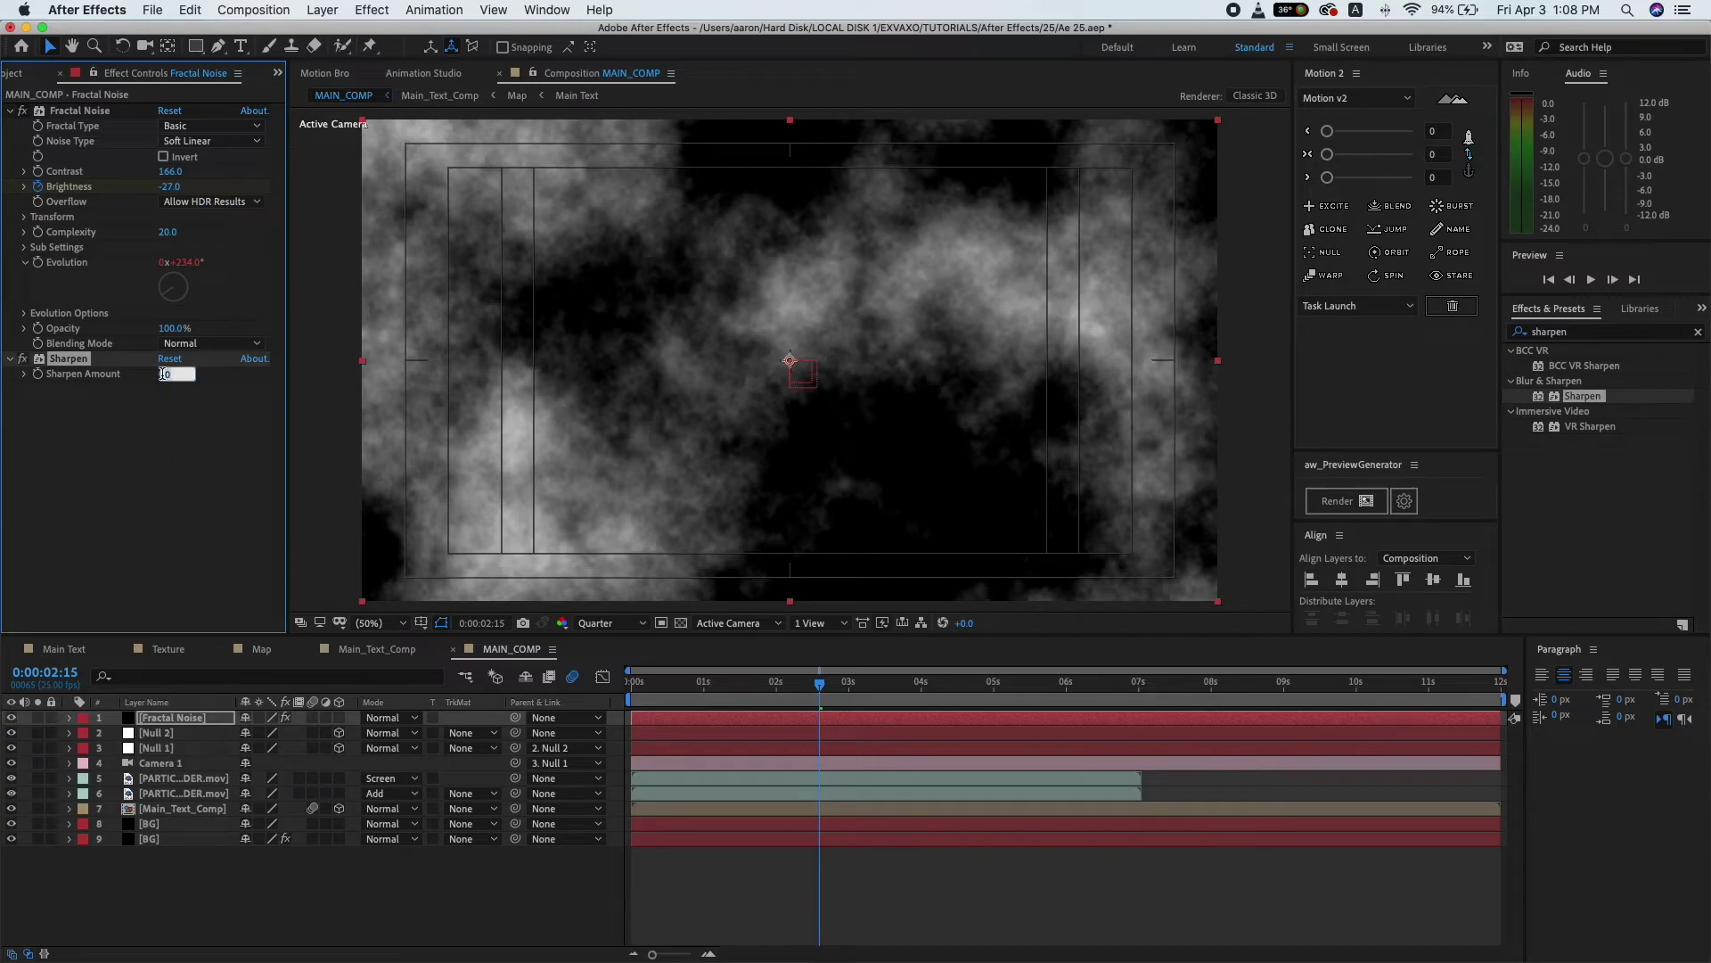
pyautogui.write('050')
pyautogui.press('Return')
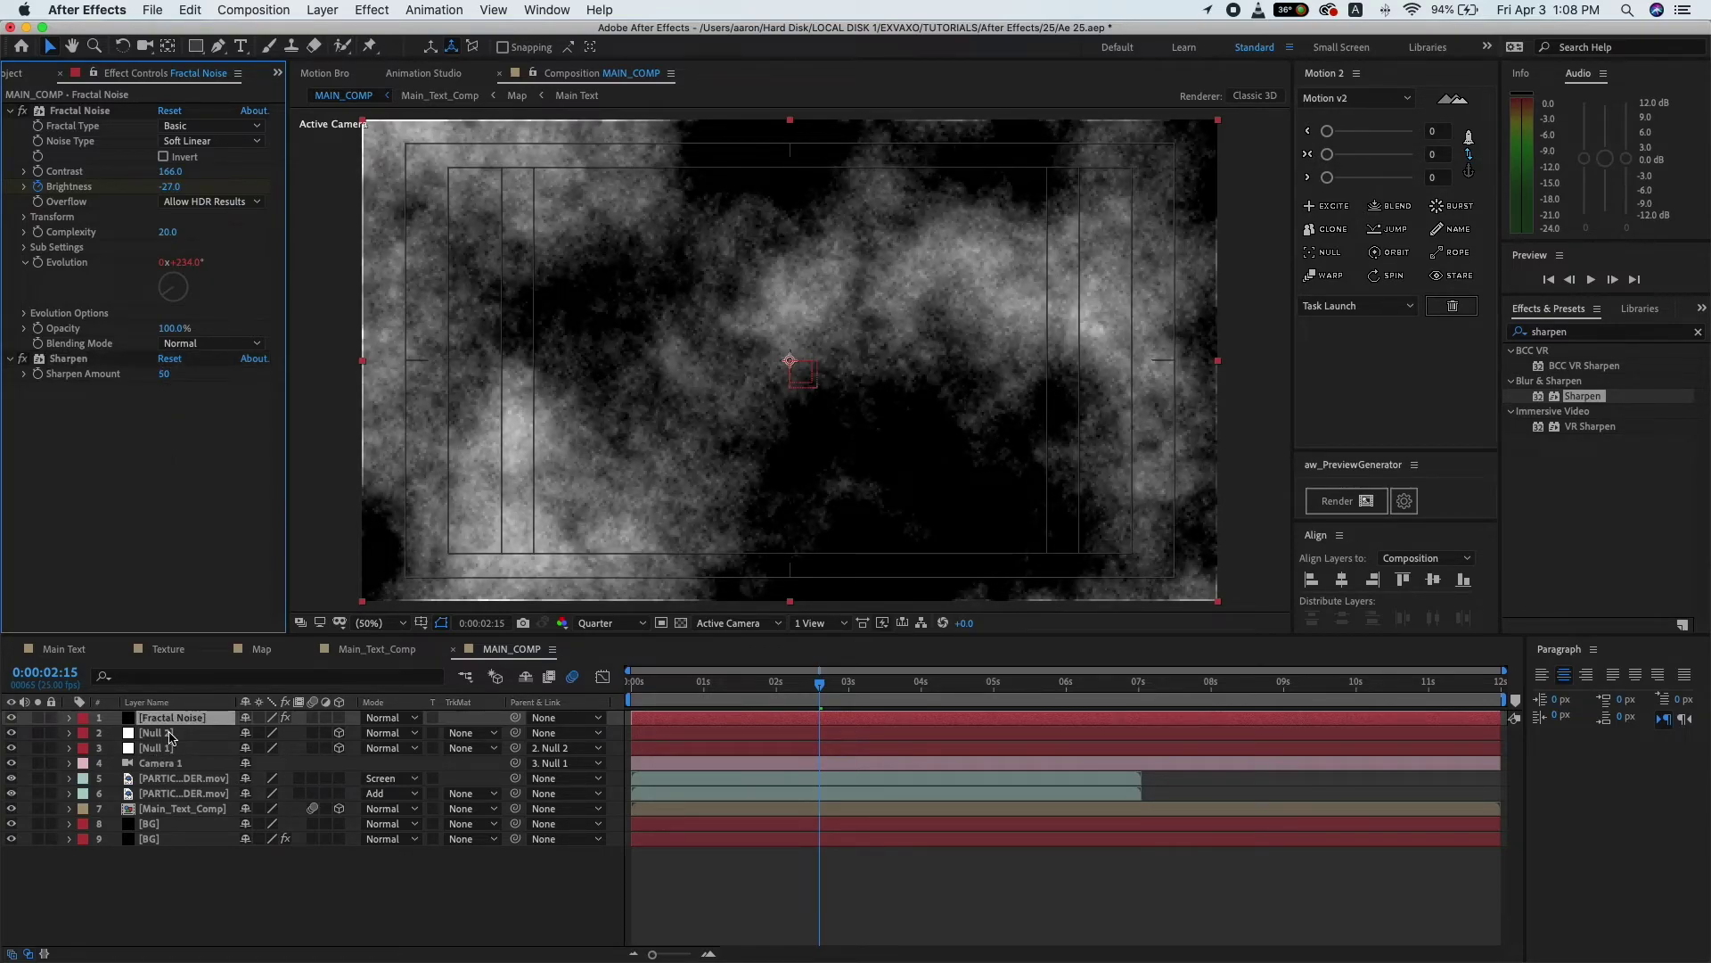
pyautogui.click(61, 722)
# - Keyframe the Fractal Noise layer's Scale at 209% at the start of the composition
pyautogui.click(70, 718)
pyautogui.click(85, 750)
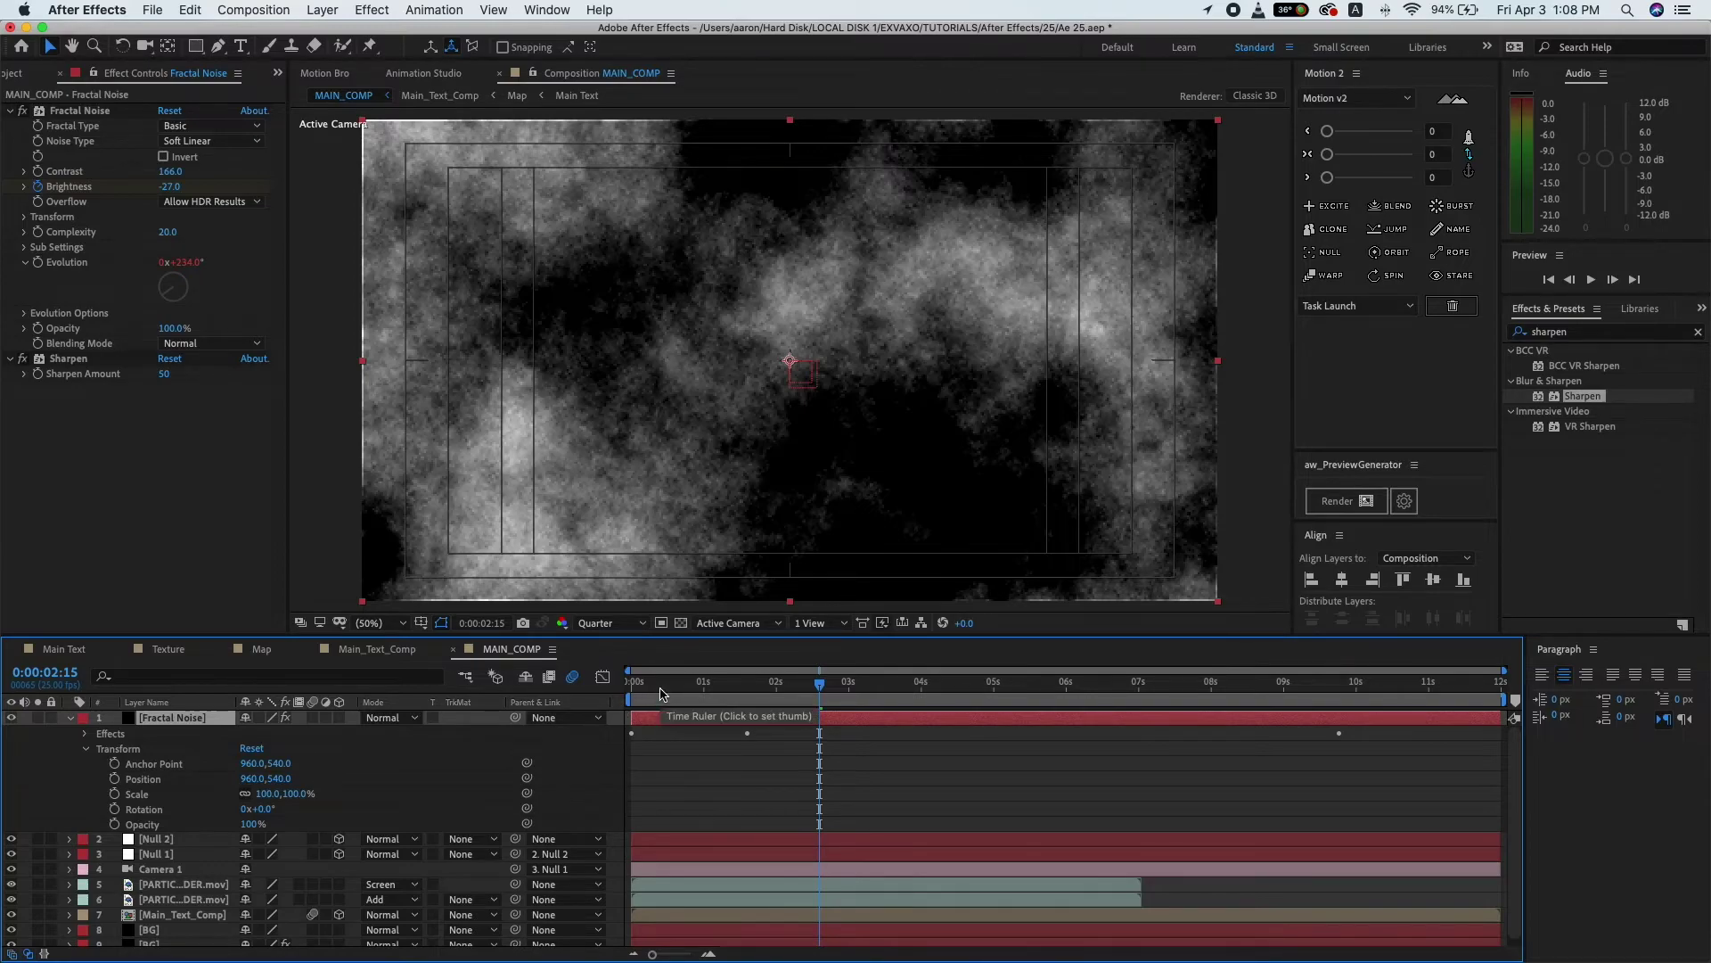
pyautogui.press('Home')
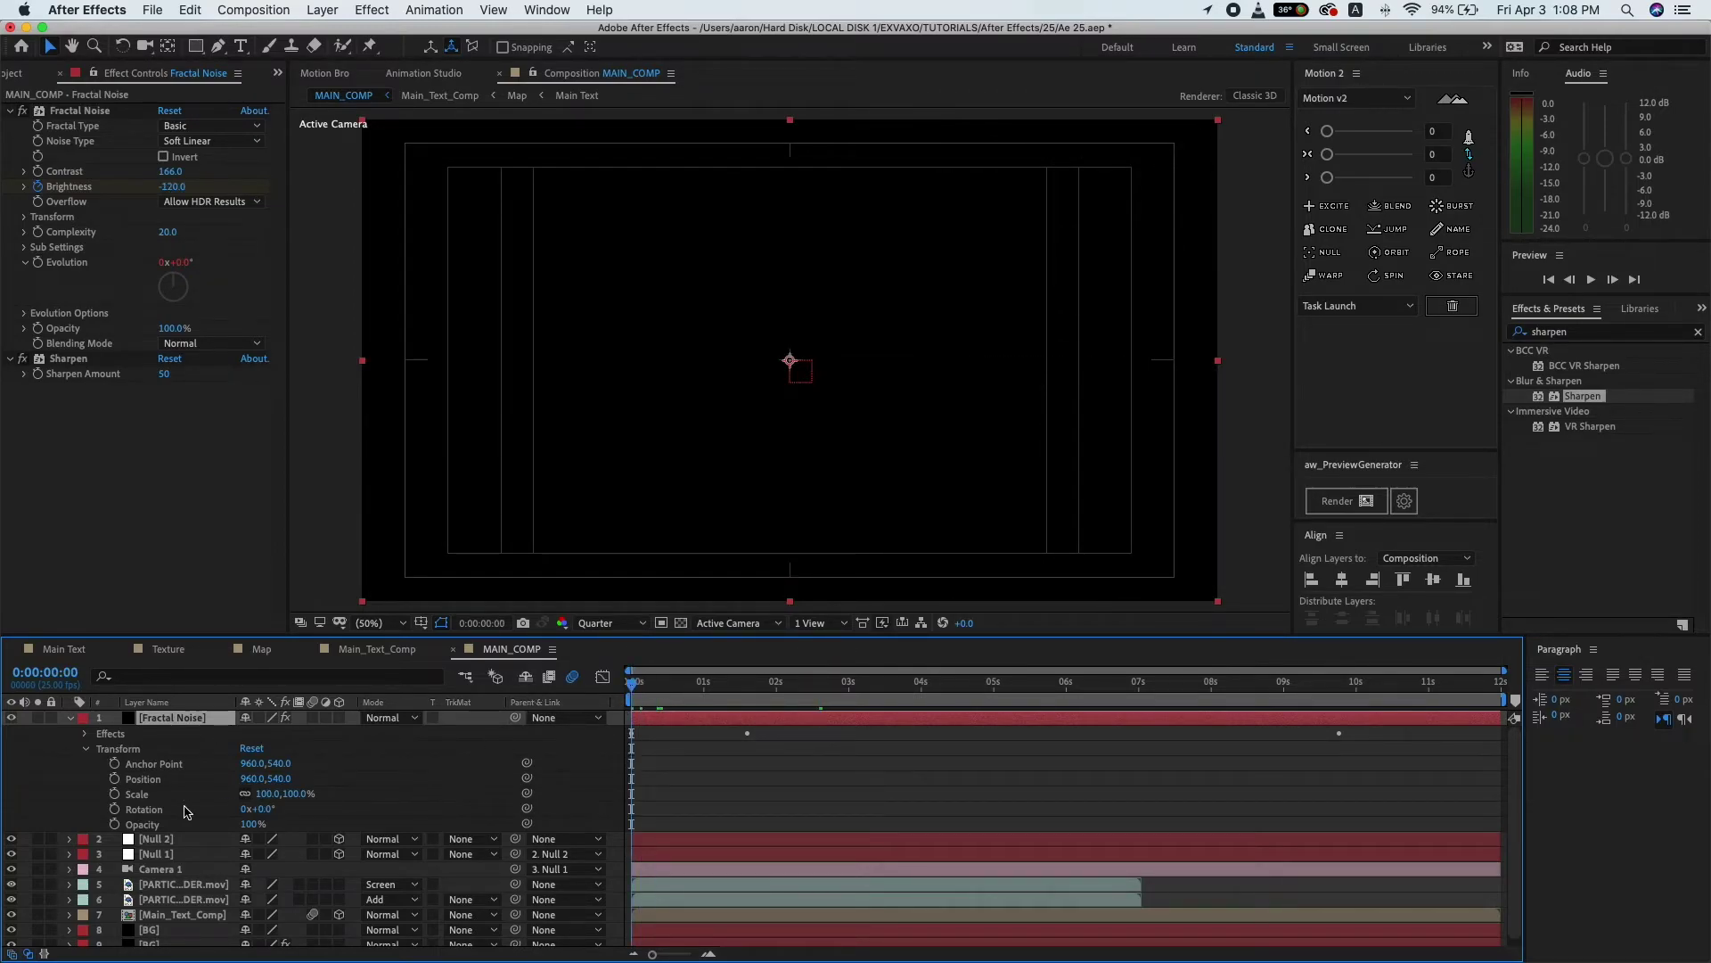
pyautogui.click(114, 794)
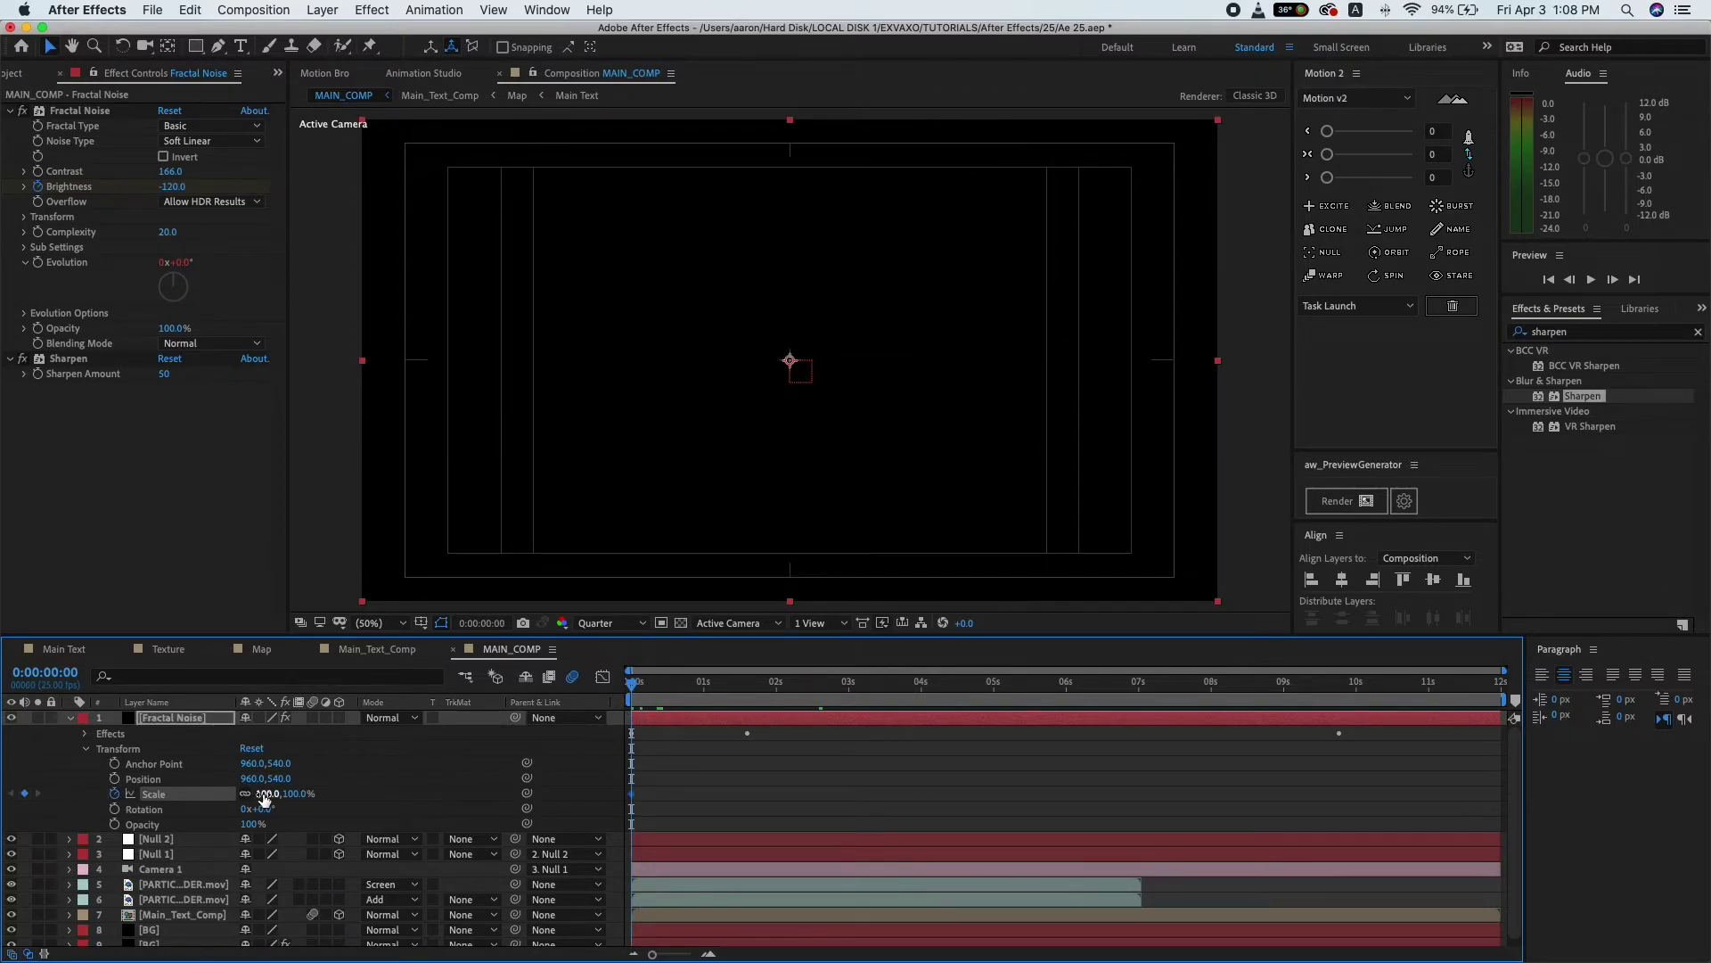
pyautogui.moveTo(264, 796); pyautogui.dragTo(276, 793)
pyautogui.moveTo(361, 794); pyautogui.dragTo(337, 804)
# - Add a 100% Scale keyframe at 0:00:03:02 and give it Easy Ease
pyautogui.click(855, 693)
pyautogui.click(266, 793)
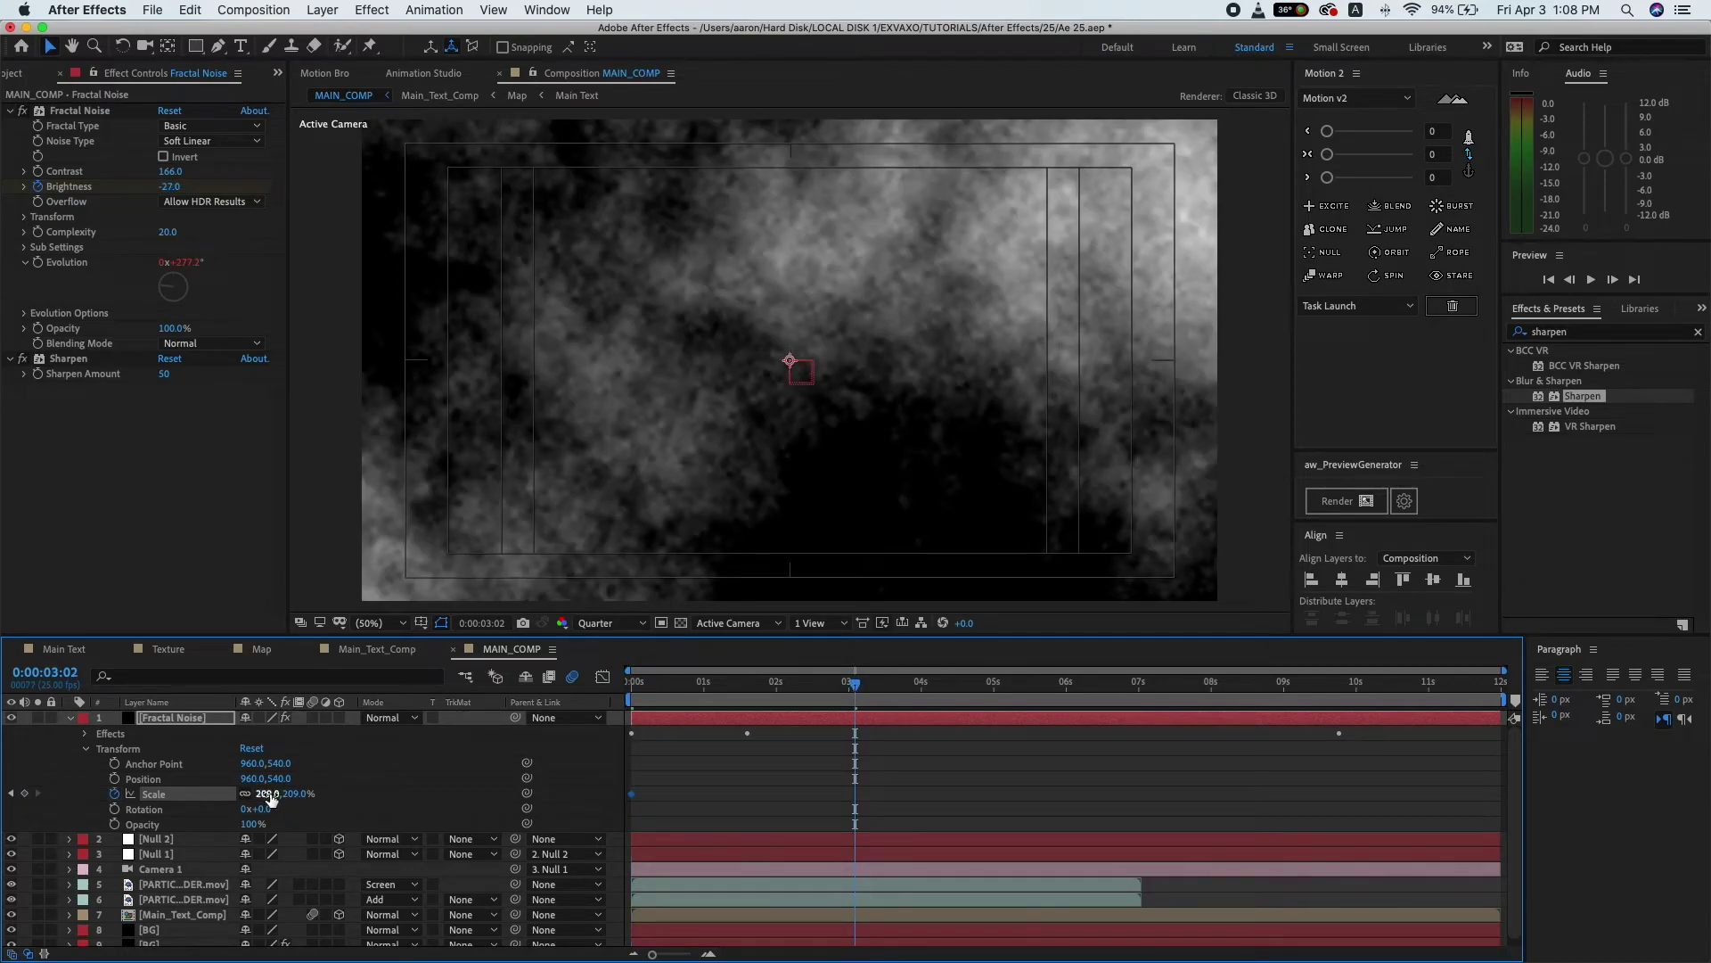
pyautogui.write('100')
pyautogui.click(344, 798)
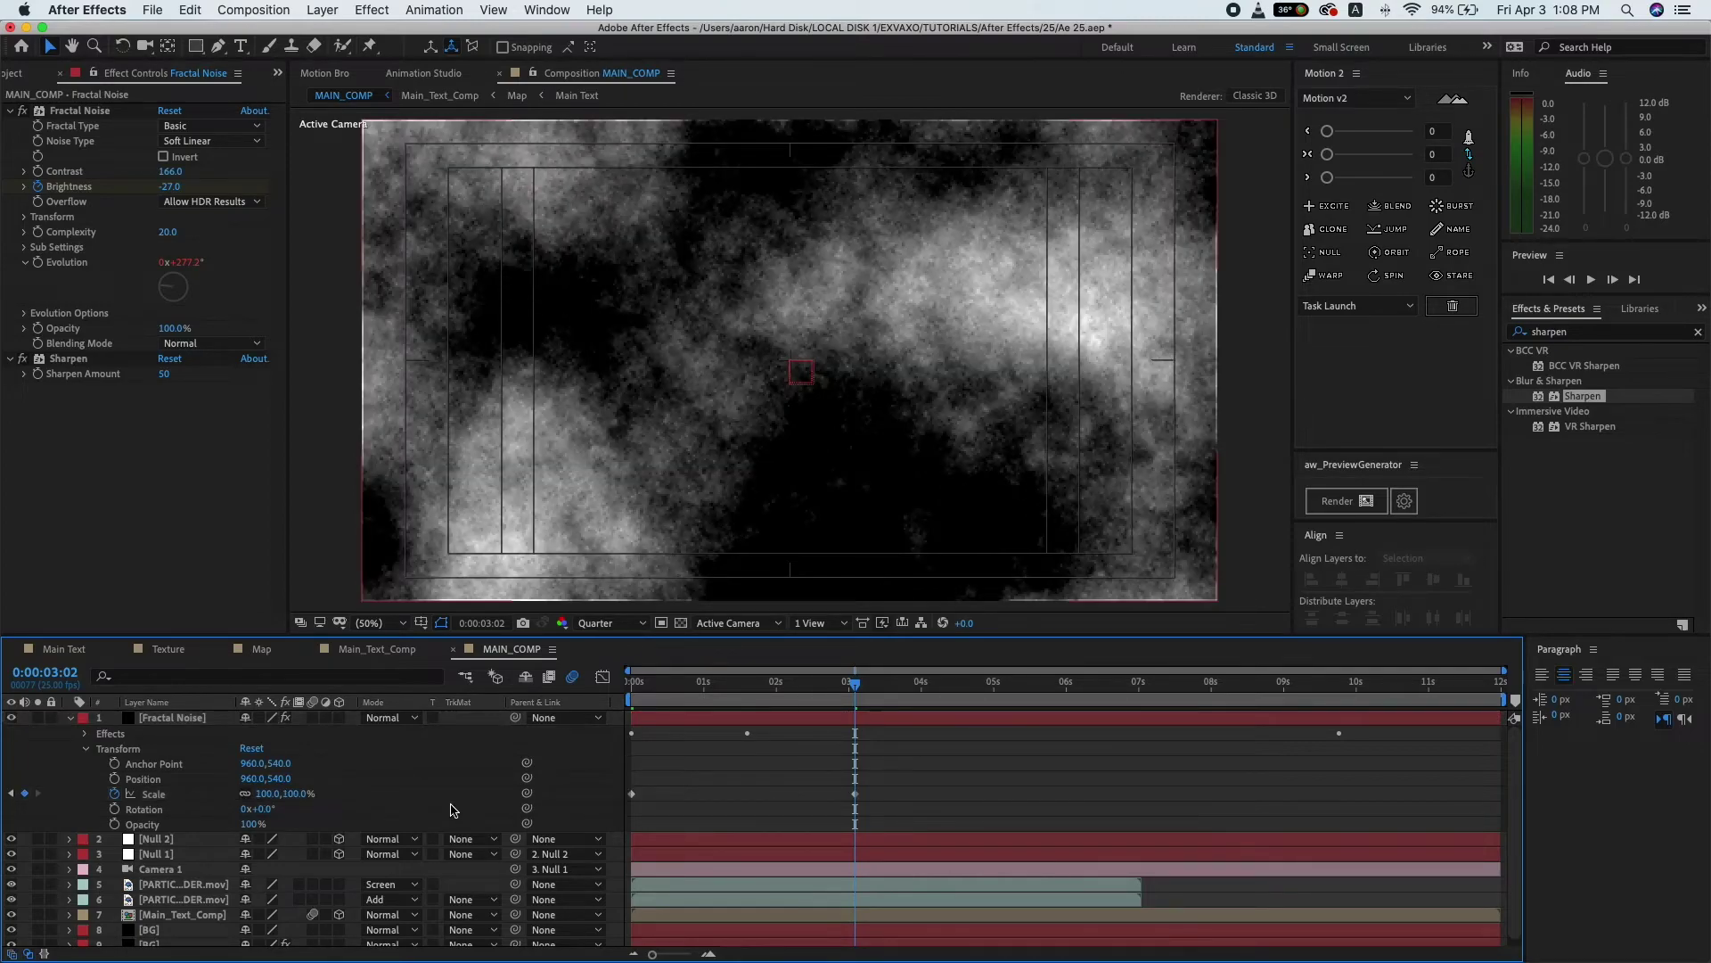
pyautogui.moveTo(910, 792); pyautogui.dragTo(856, 803)
pyautogui.rightClick(856, 803)
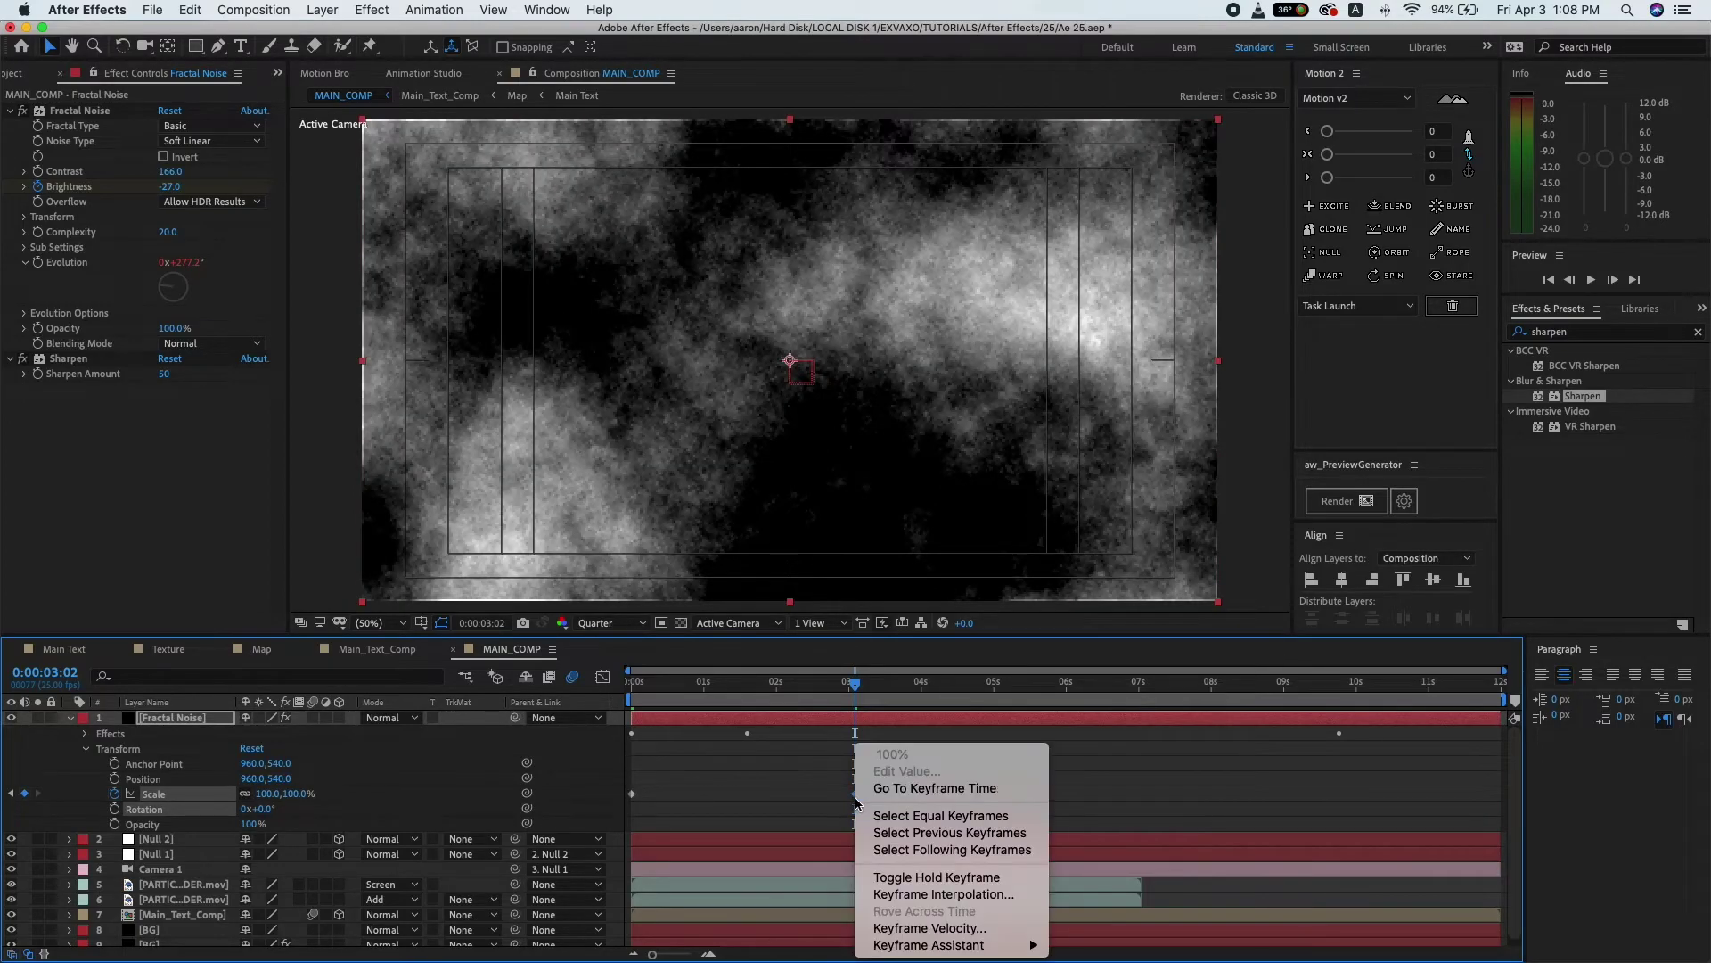
pyautogui.moveTo(927, 945)
pyautogui.click(1082, 849)
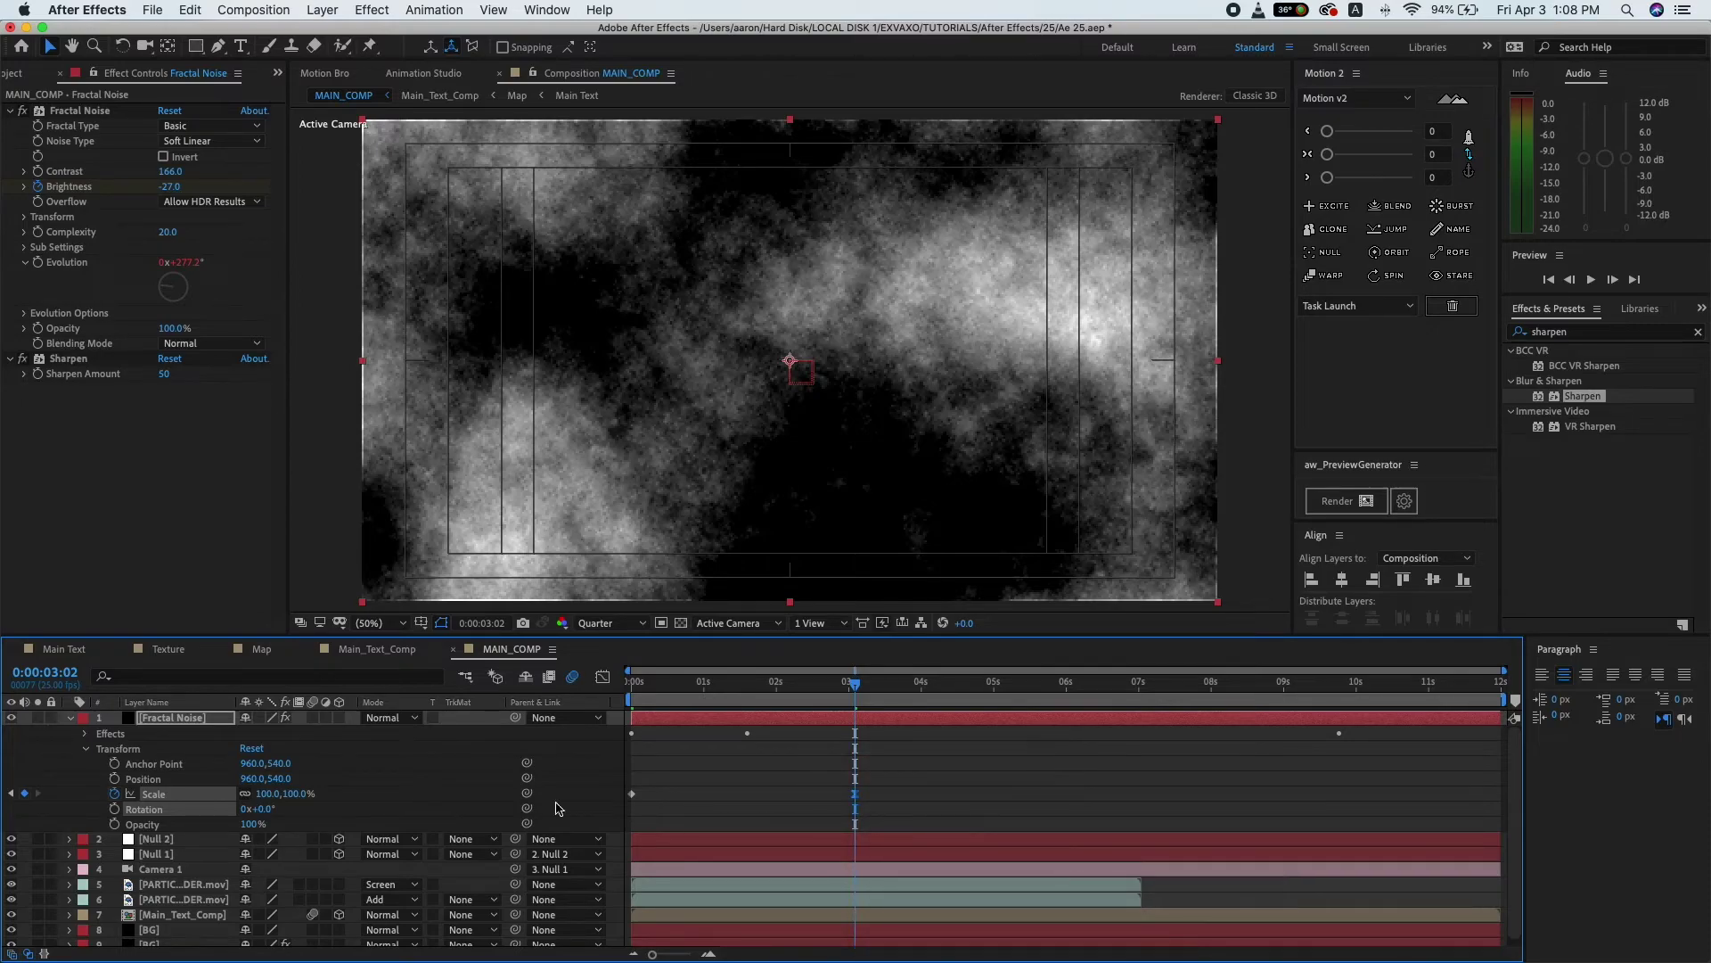
pyautogui.click(86, 733)
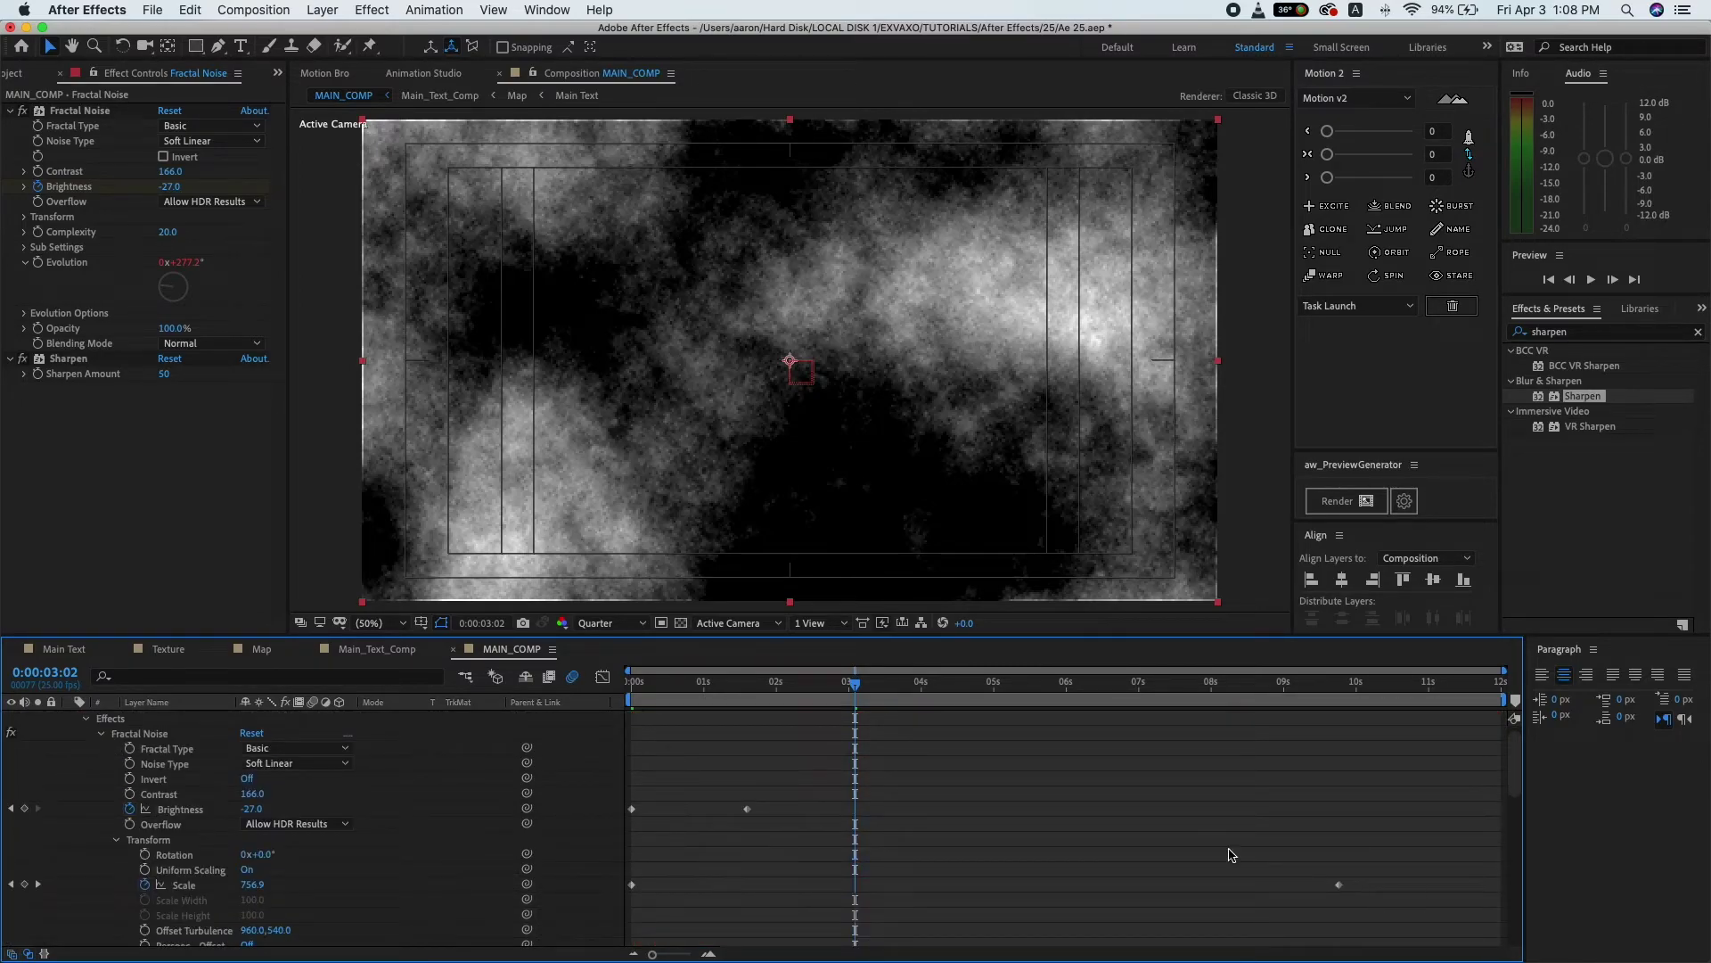
# - Apply Easy Ease to the Fractal Noise effect's Scale keyframe
pyautogui.scroll(-2, 1231, 855)
pyautogui.rightClick(1337, 823)
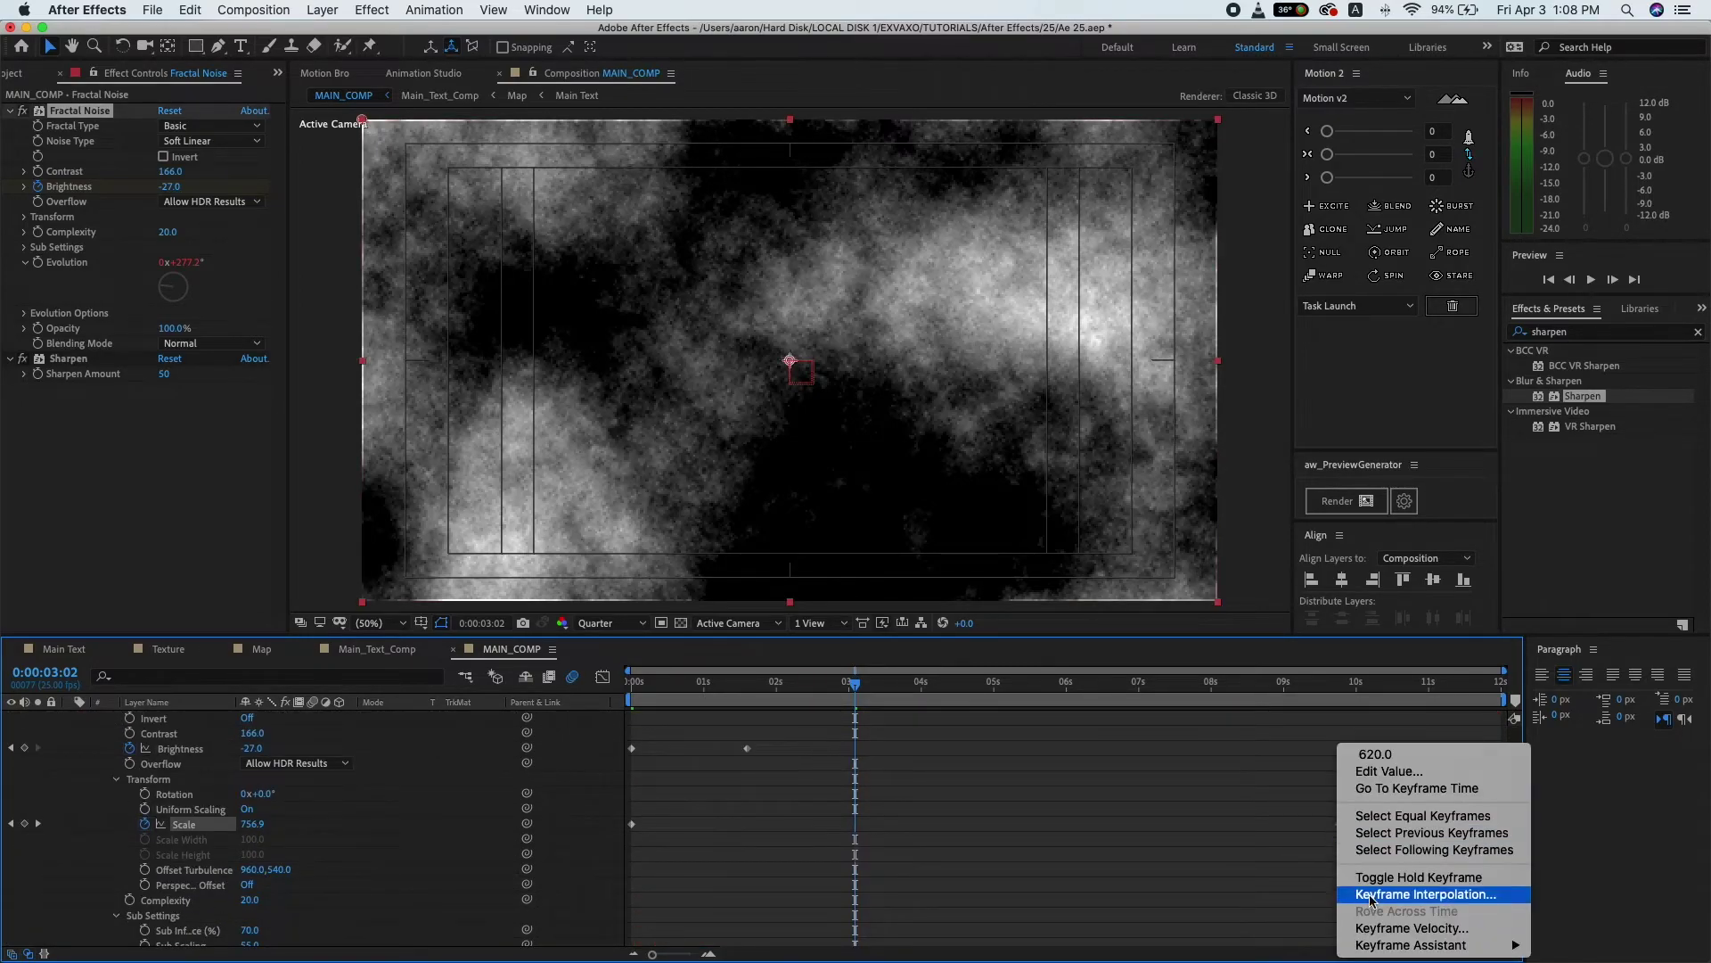
pyautogui.moveTo(1379, 947)
pyautogui.click(1200, 841)
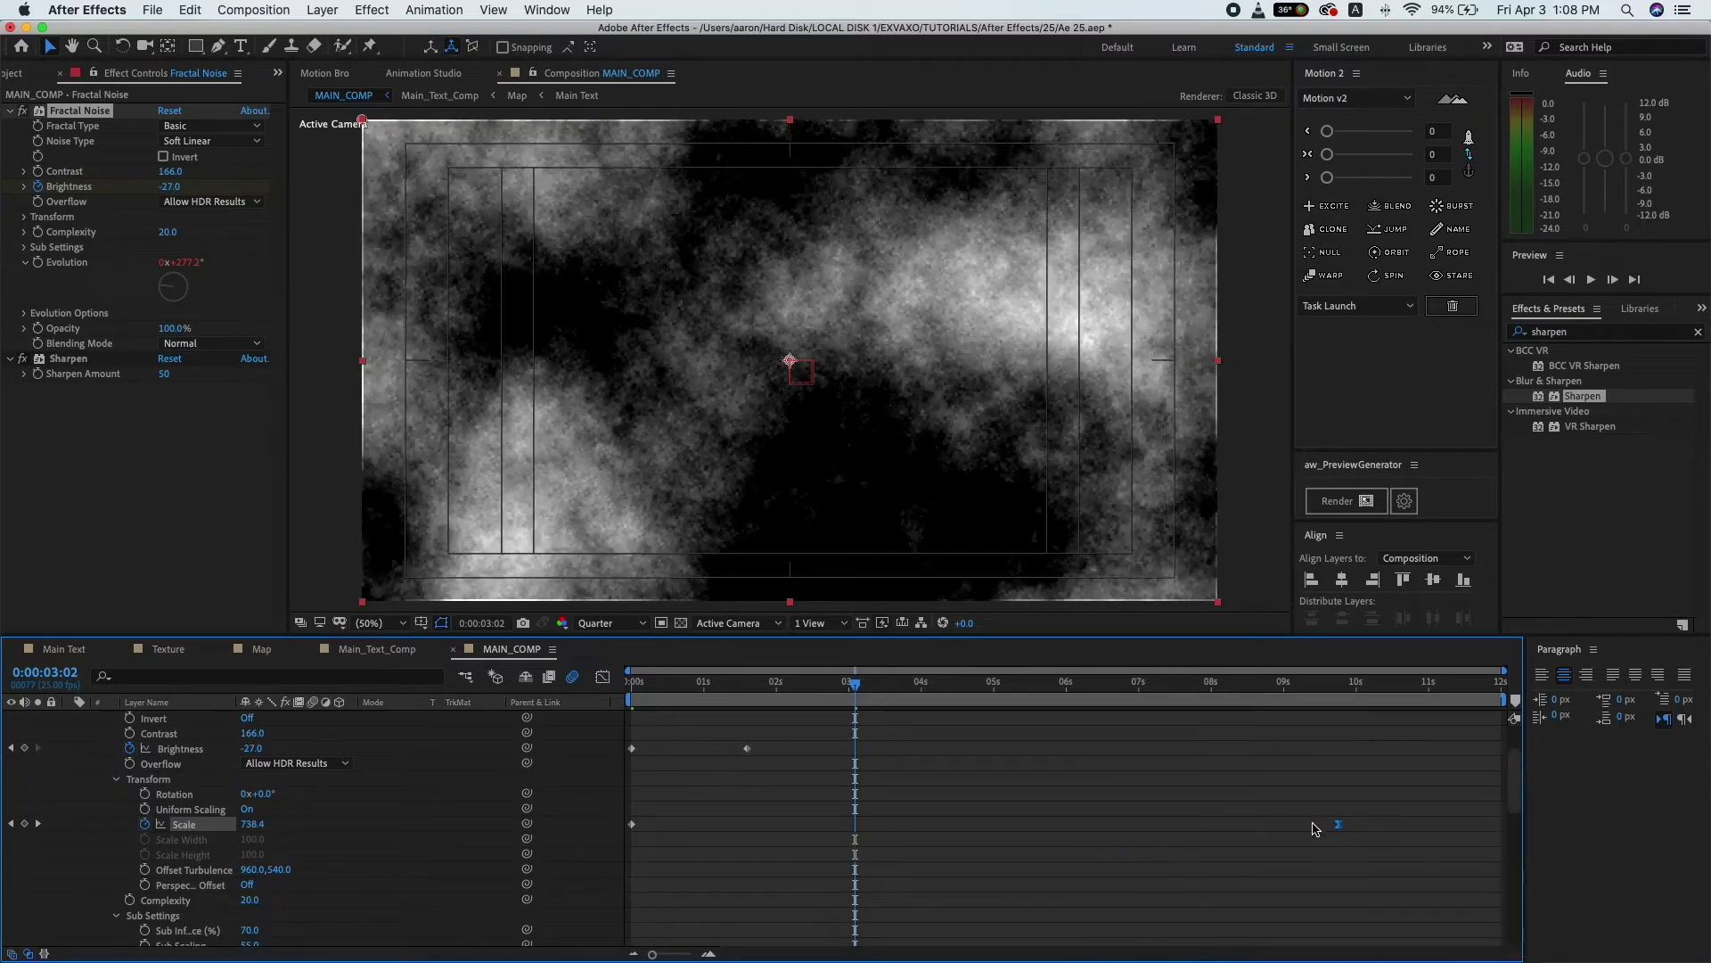
# - Apply Easy Ease to the Fractal Noise Brightness keyframe
pyautogui.scroll(-5, 570, 822)
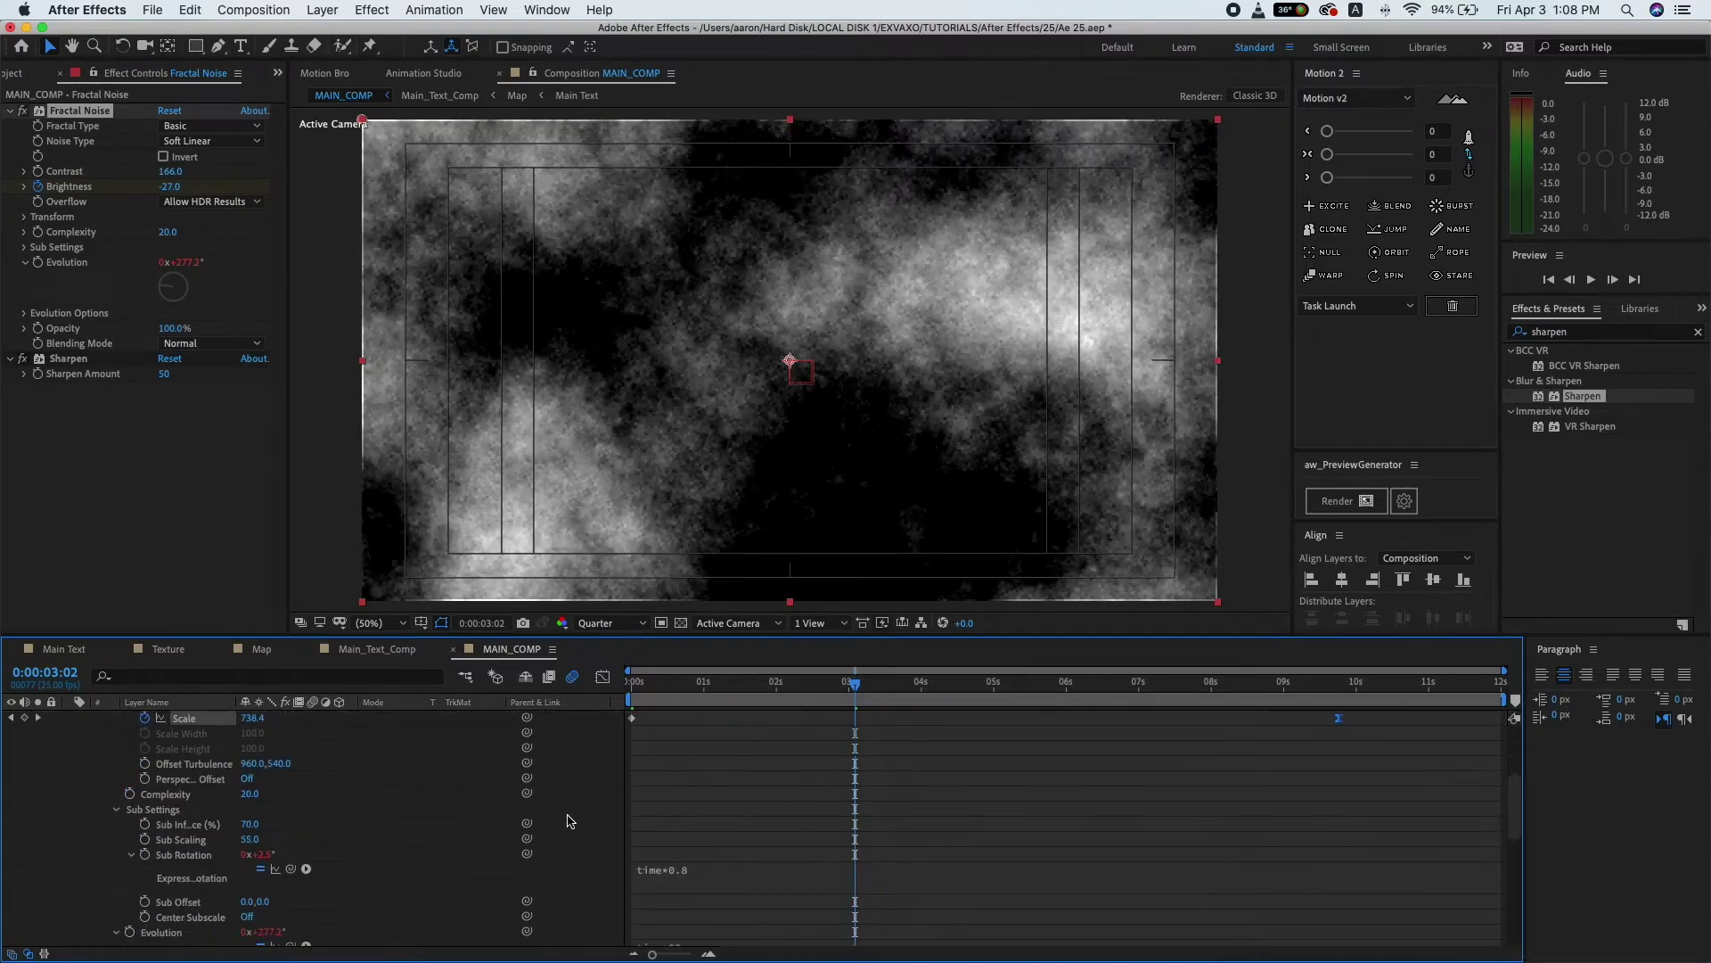
pyautogui.scroll(4, 571, 822)
pyautogui.scroll(4, 571, 822)
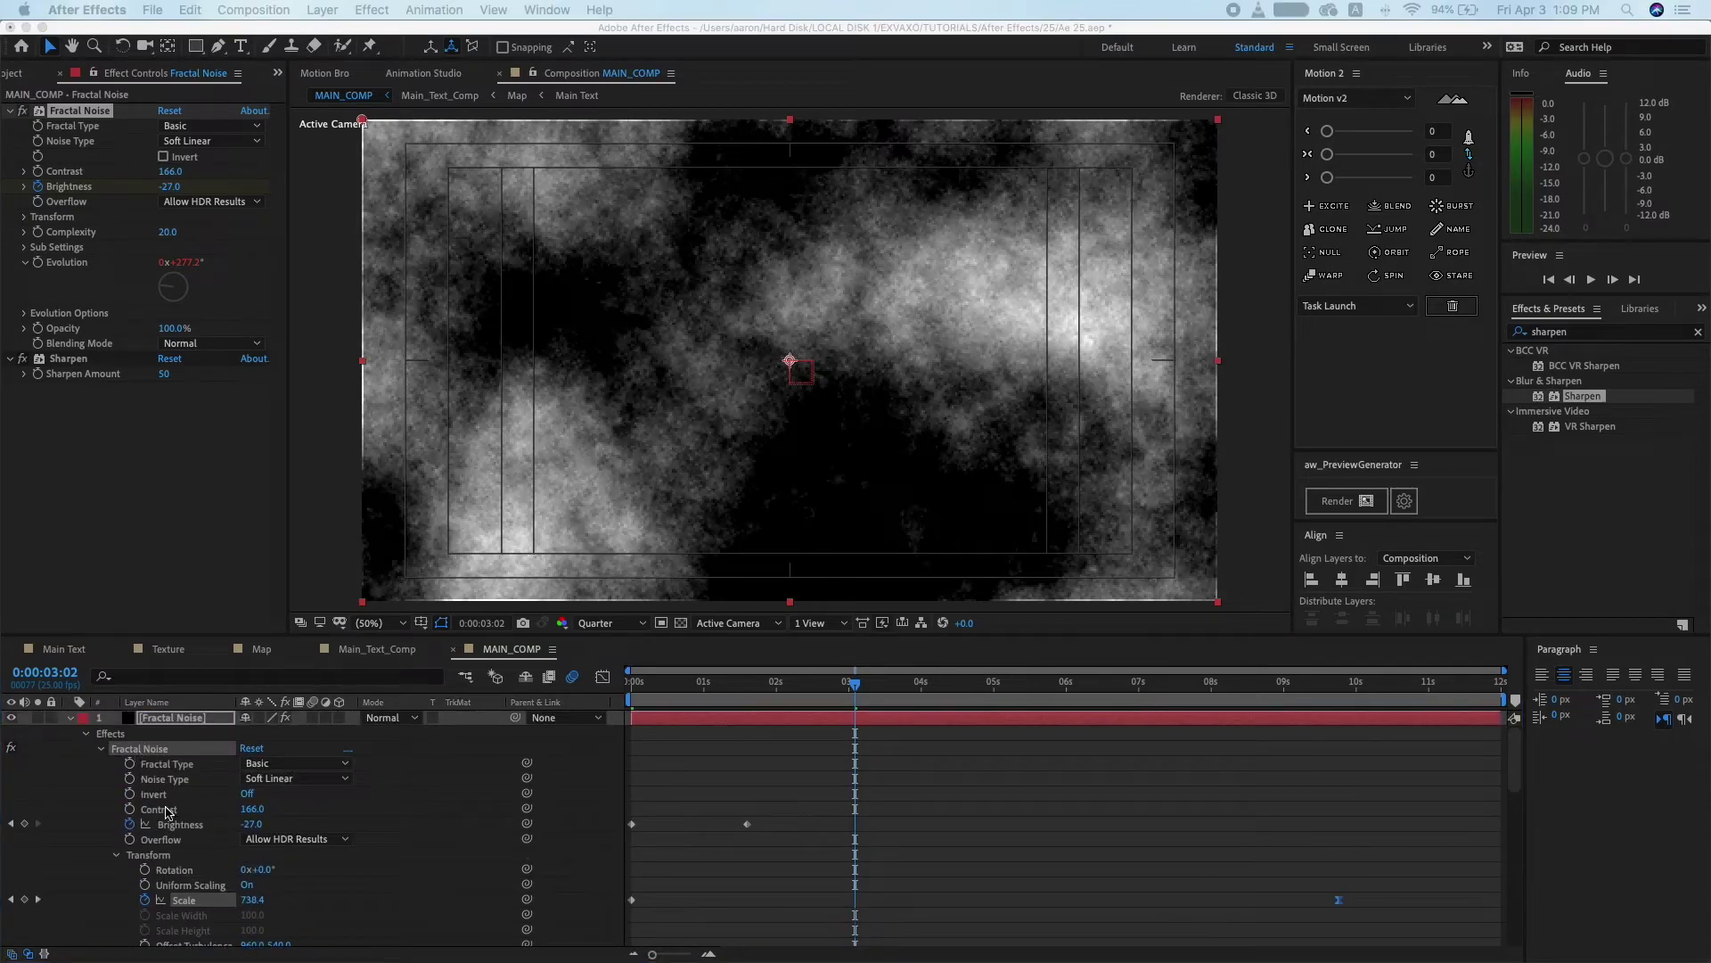
pyautogui.click(205, 828)
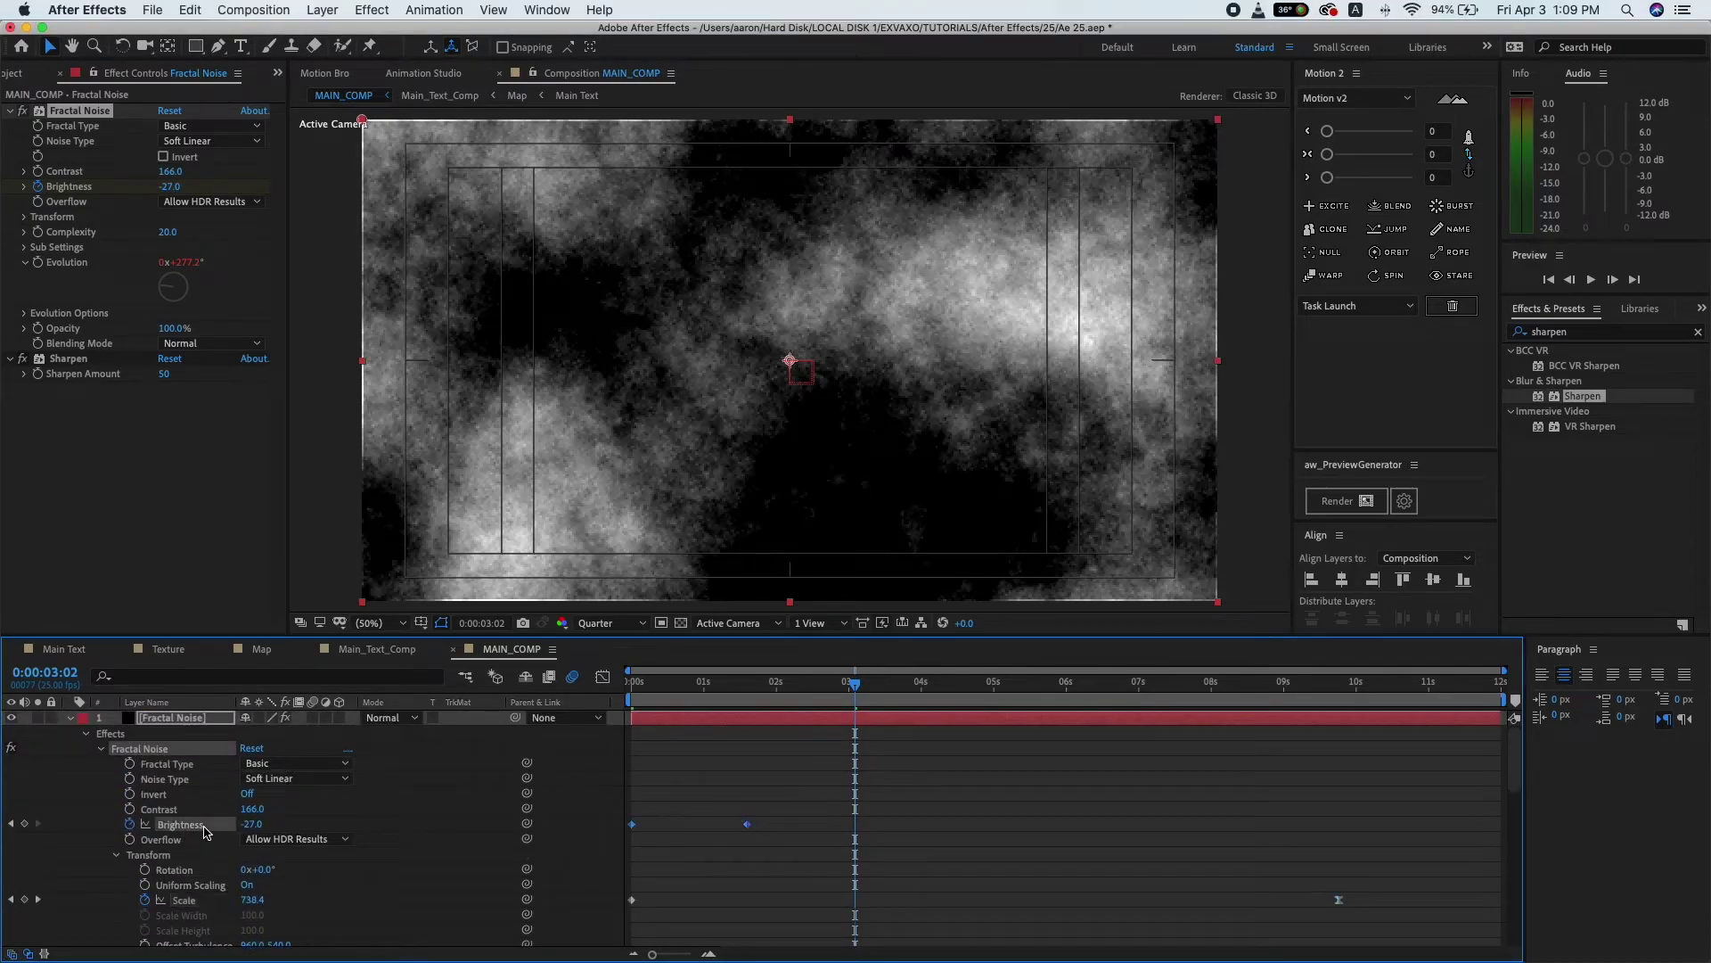
pyautogui.rightClick(747, 824)
pyautogui.moveTo(874, 946)
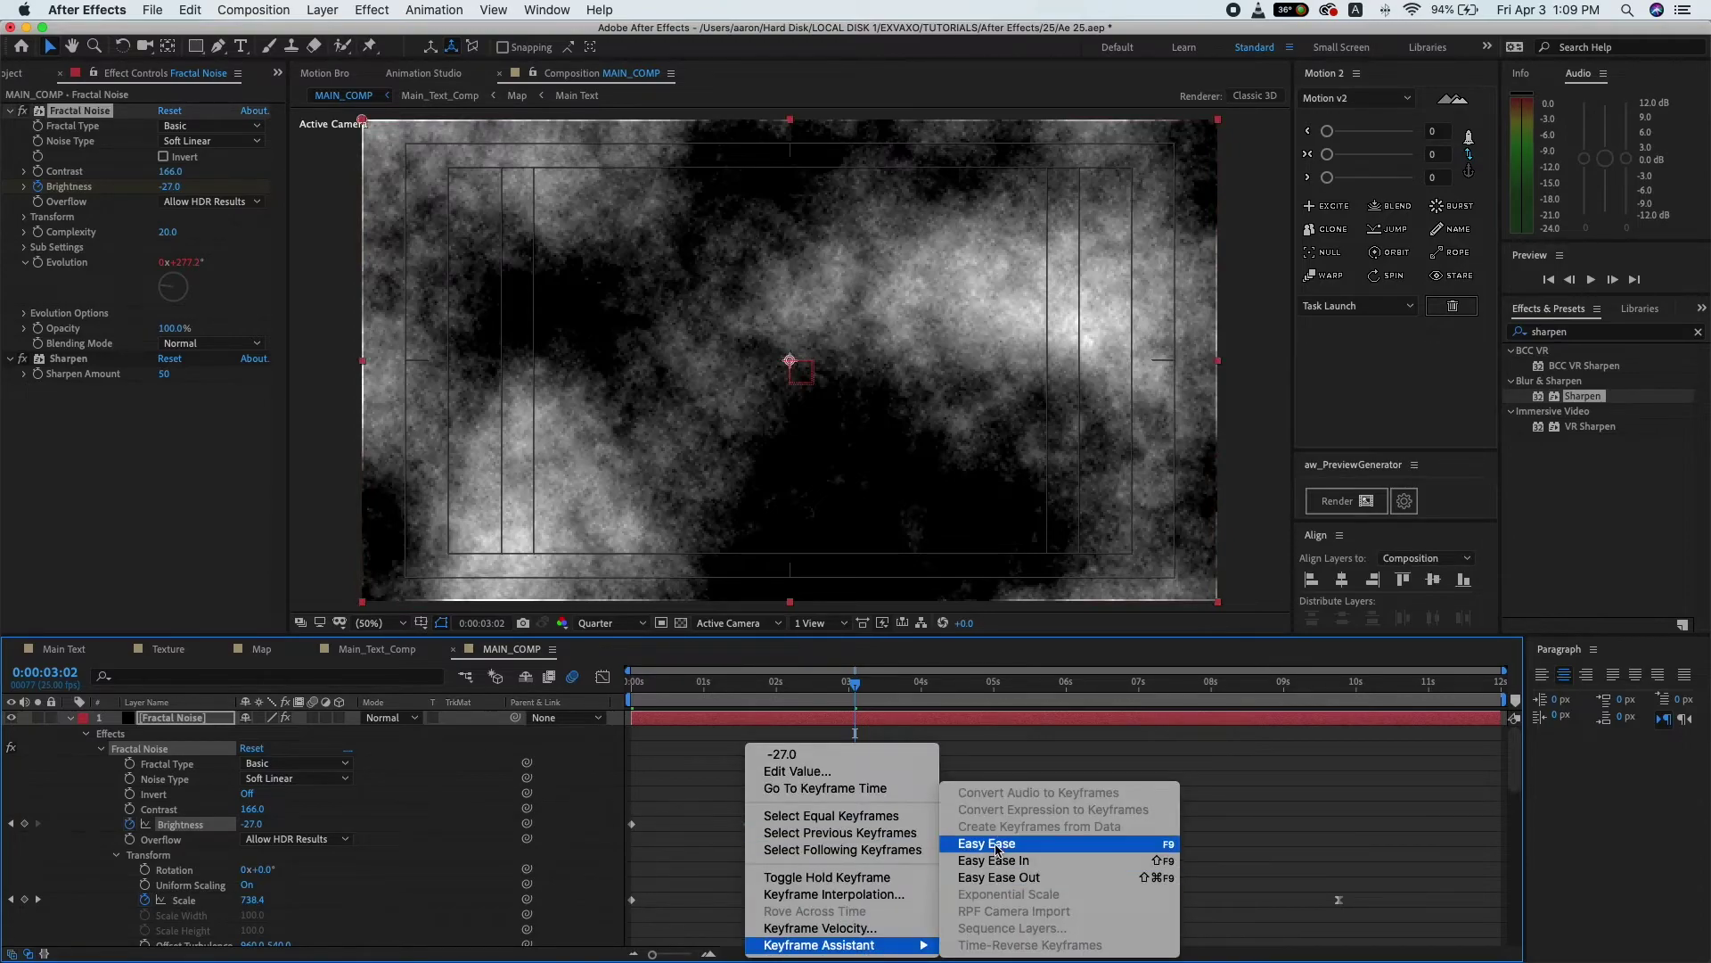
pyautogui.click(987, 843)
pyautogui.click(562, 759)
# - Duplicate the Fractal Noise layer via Edit > Duplicate
pyautogui.click(71, 717)
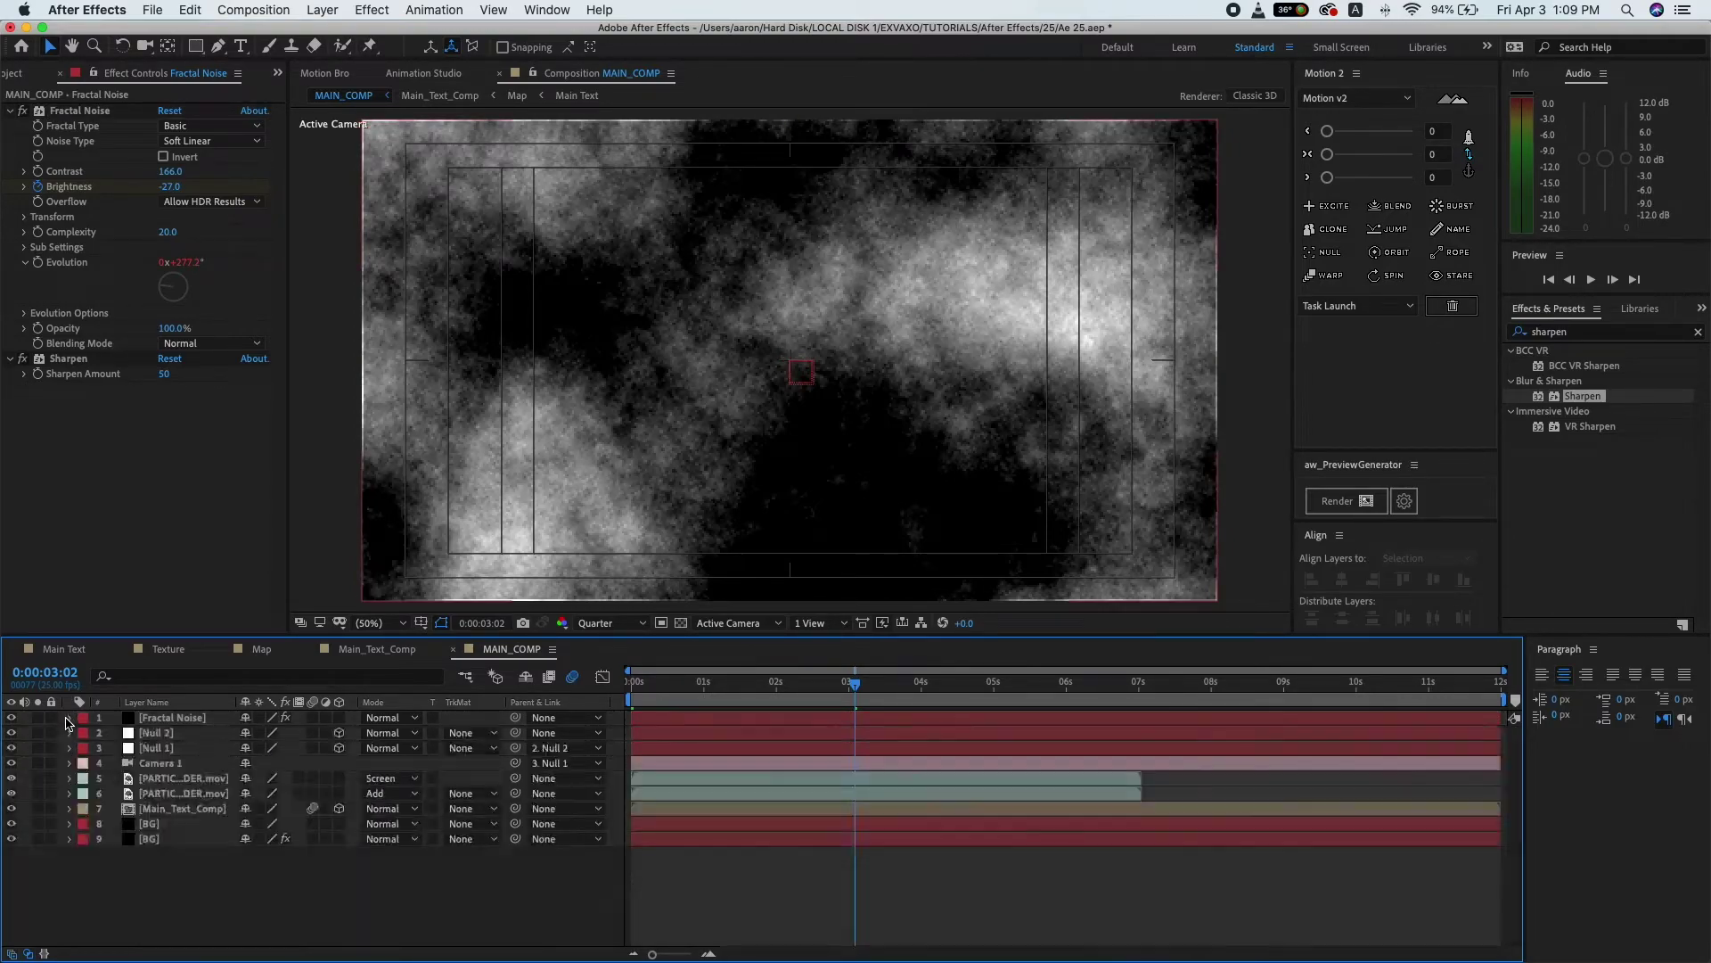
pyautogui.click(158, 718)
pyautogui.click(152, 10)
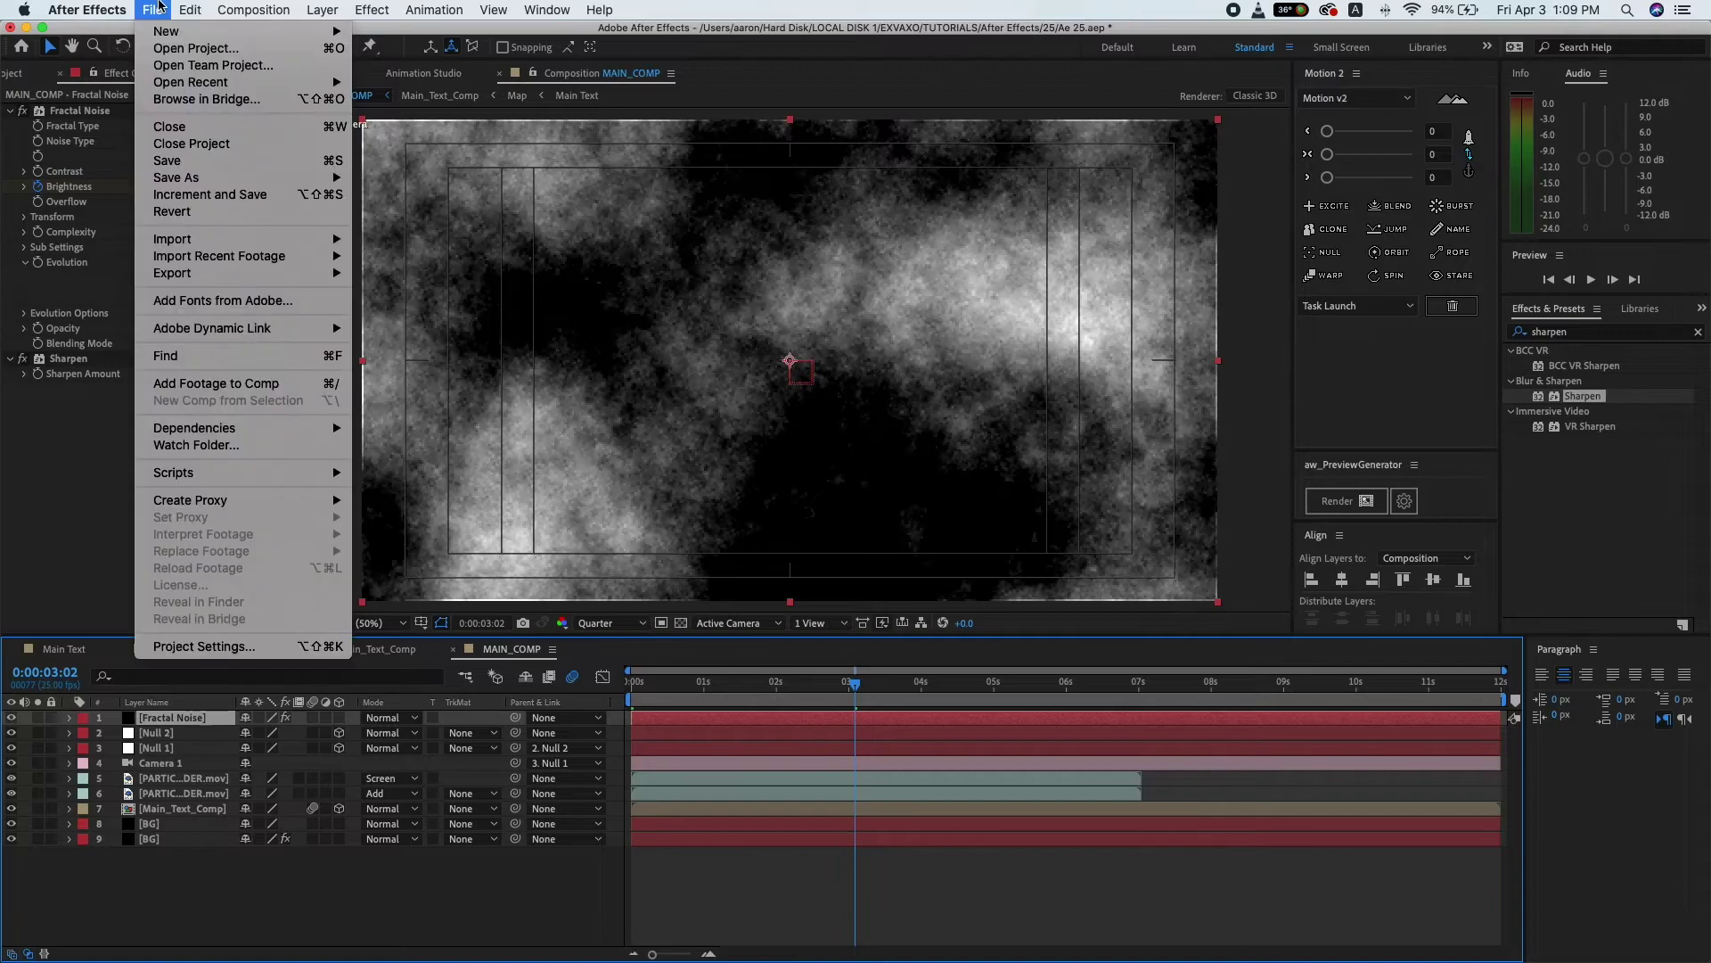
pyautogui.moveTo(190, 9)
pyautogui.click(216, 222)
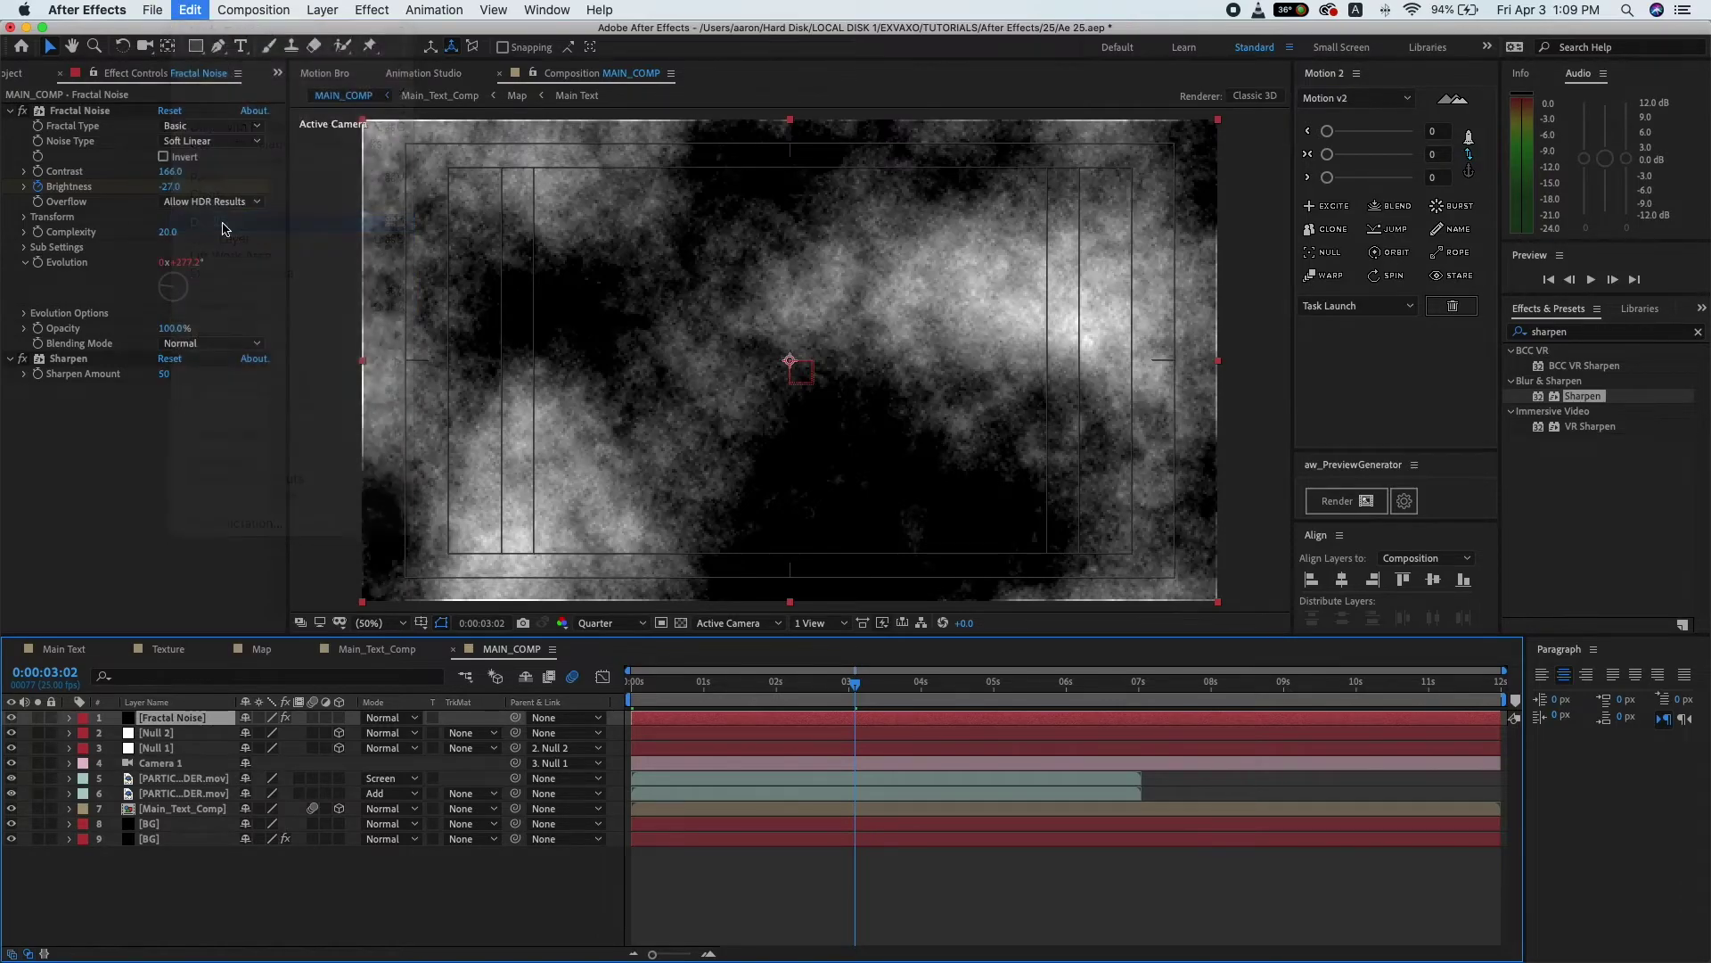
# - Remove the Sharpen effect from the top copy with Edit > Clear
pyautogui.click(66, 360)
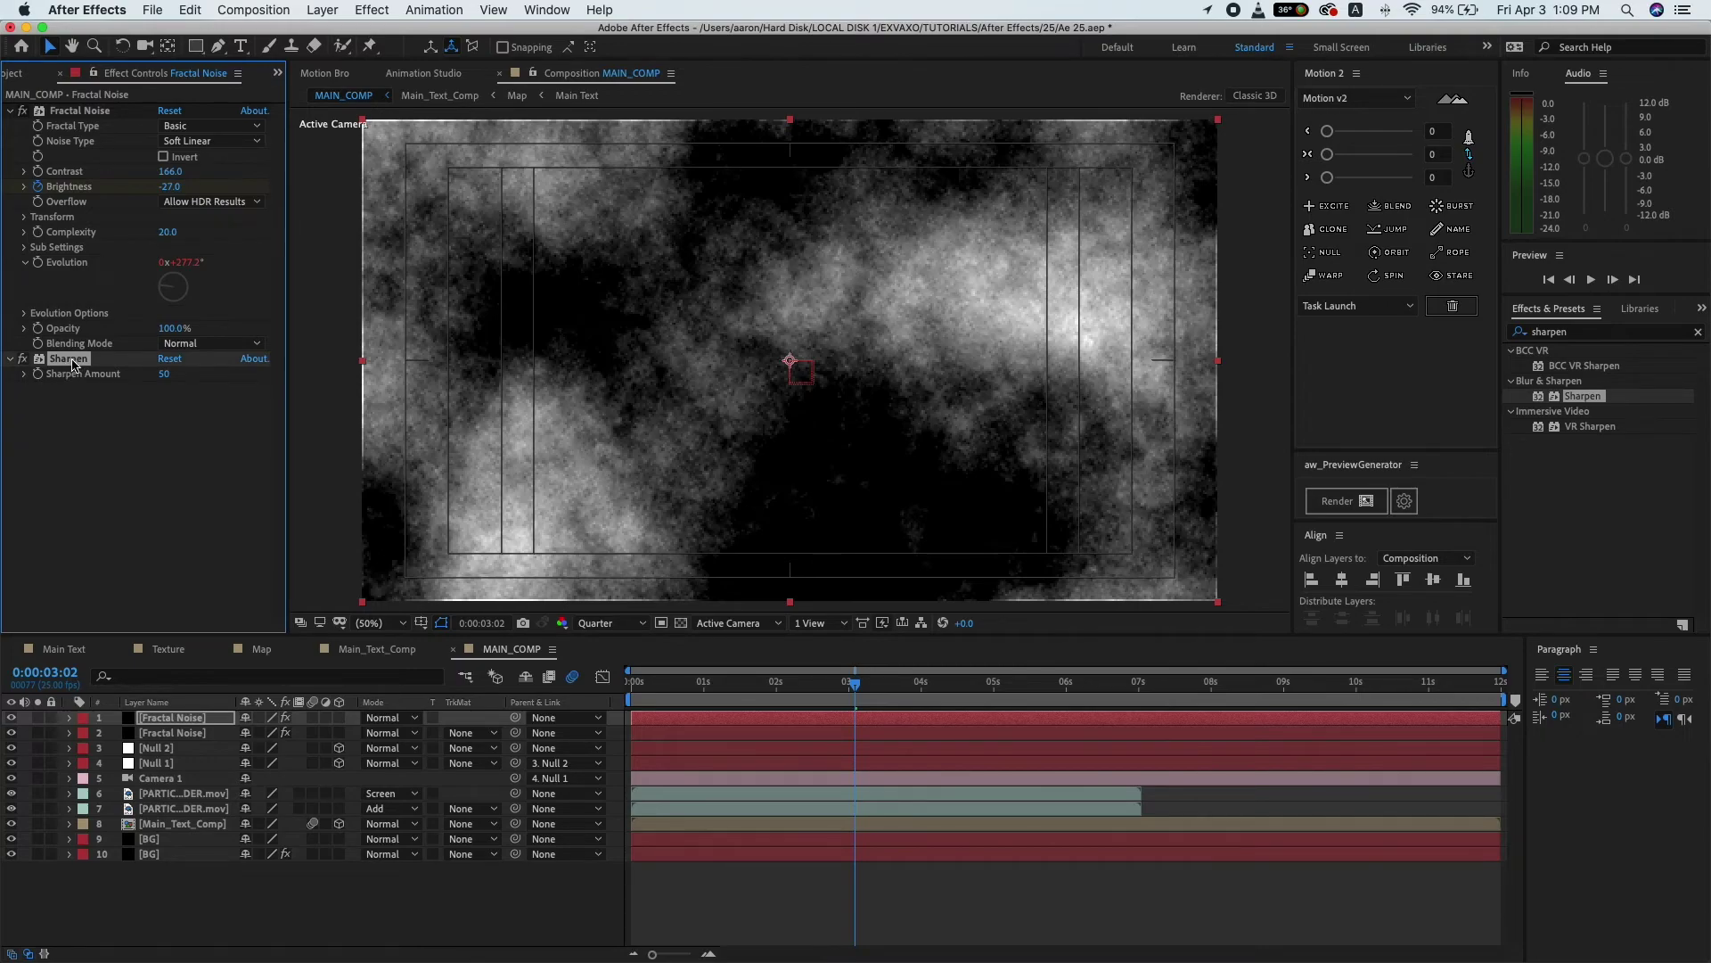
pyautogui.click(187, 10)
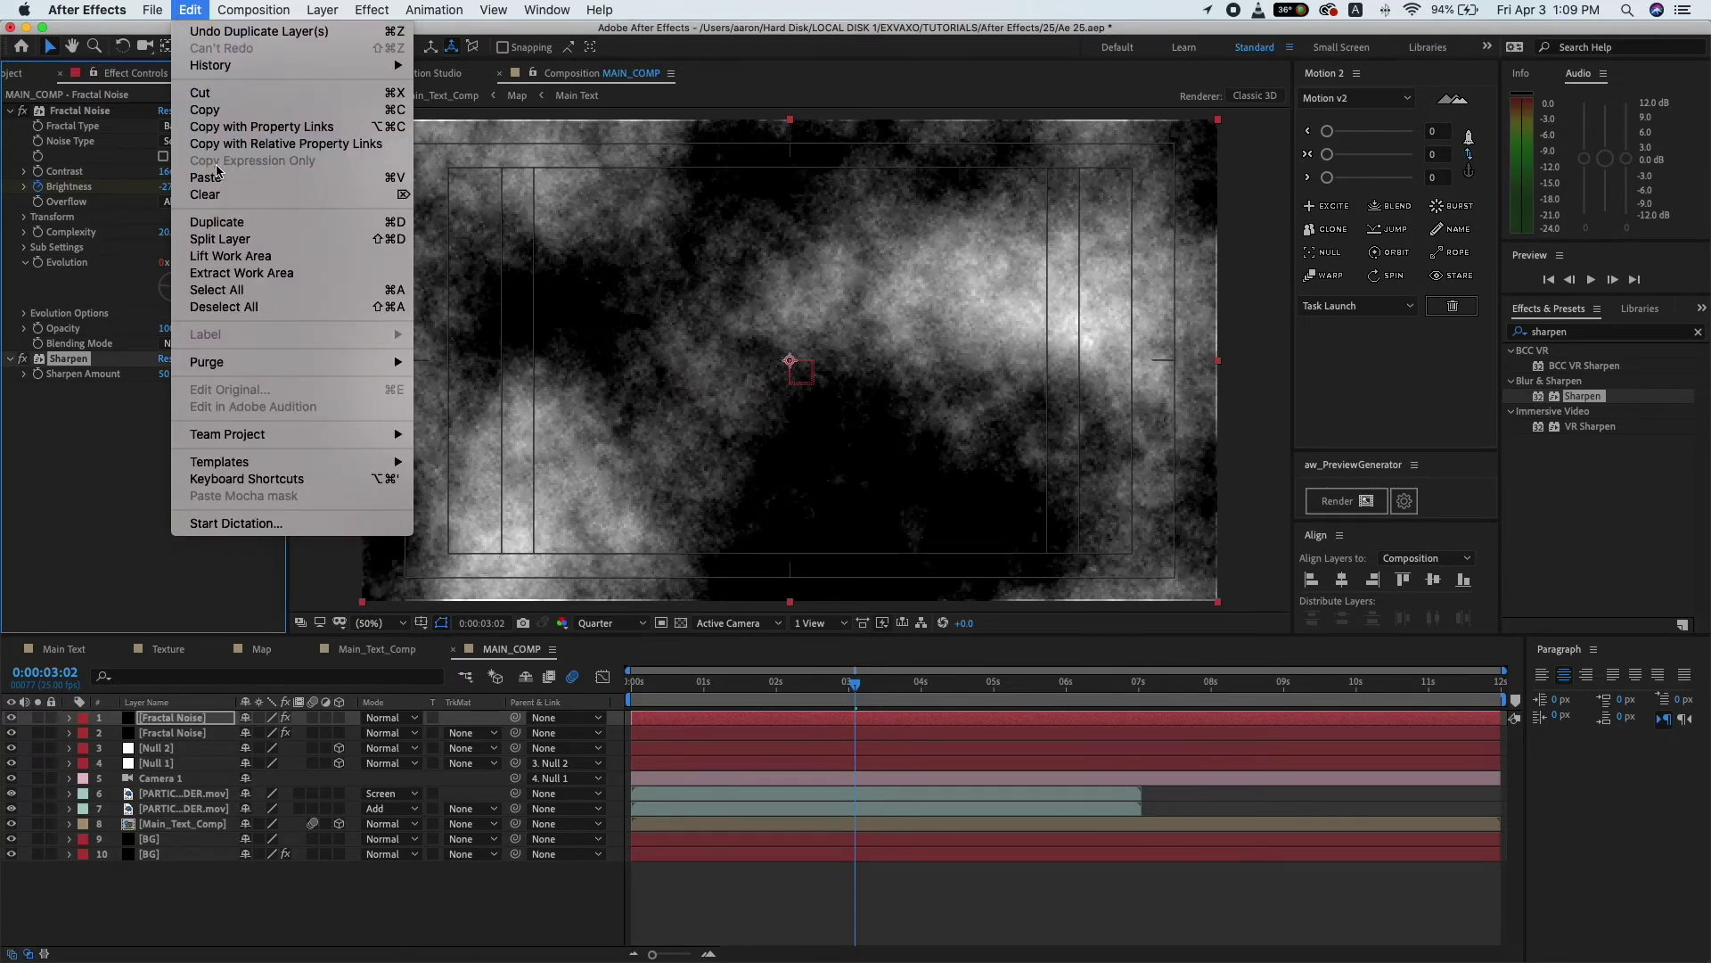
pyautogui.click(222, 197)
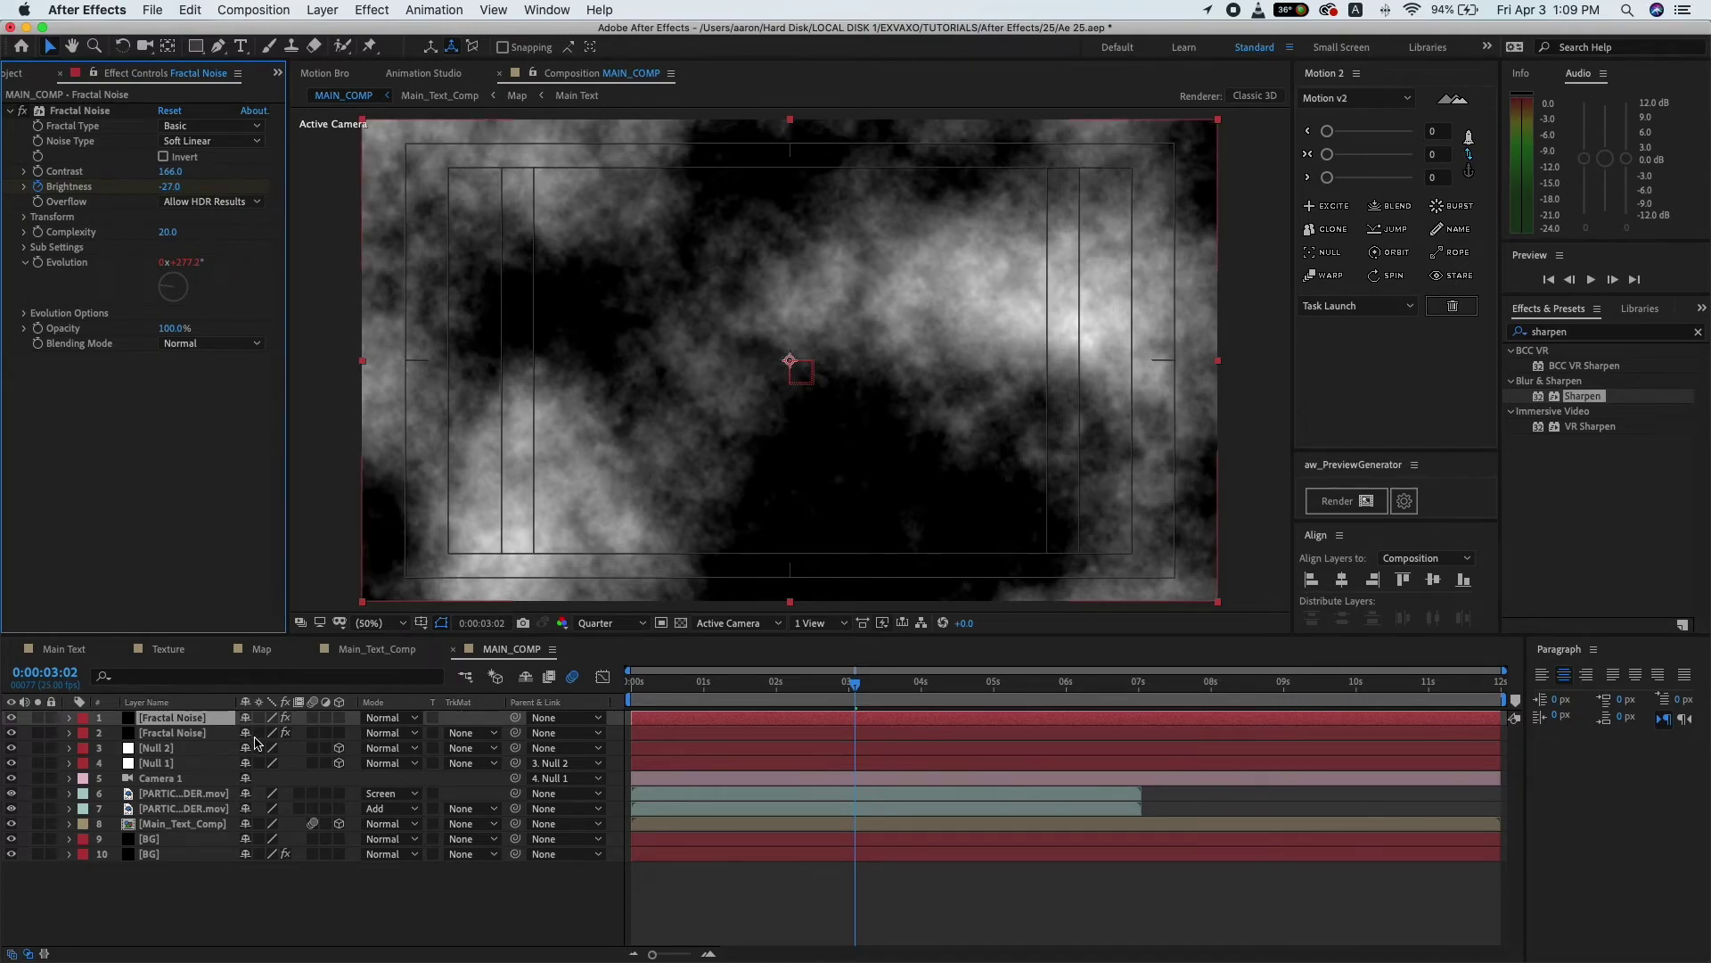
# - Make the top Fractal Noise copy 3D, set Position Z to -1534, and lower its opacity
pyautogui.click(338, 718)
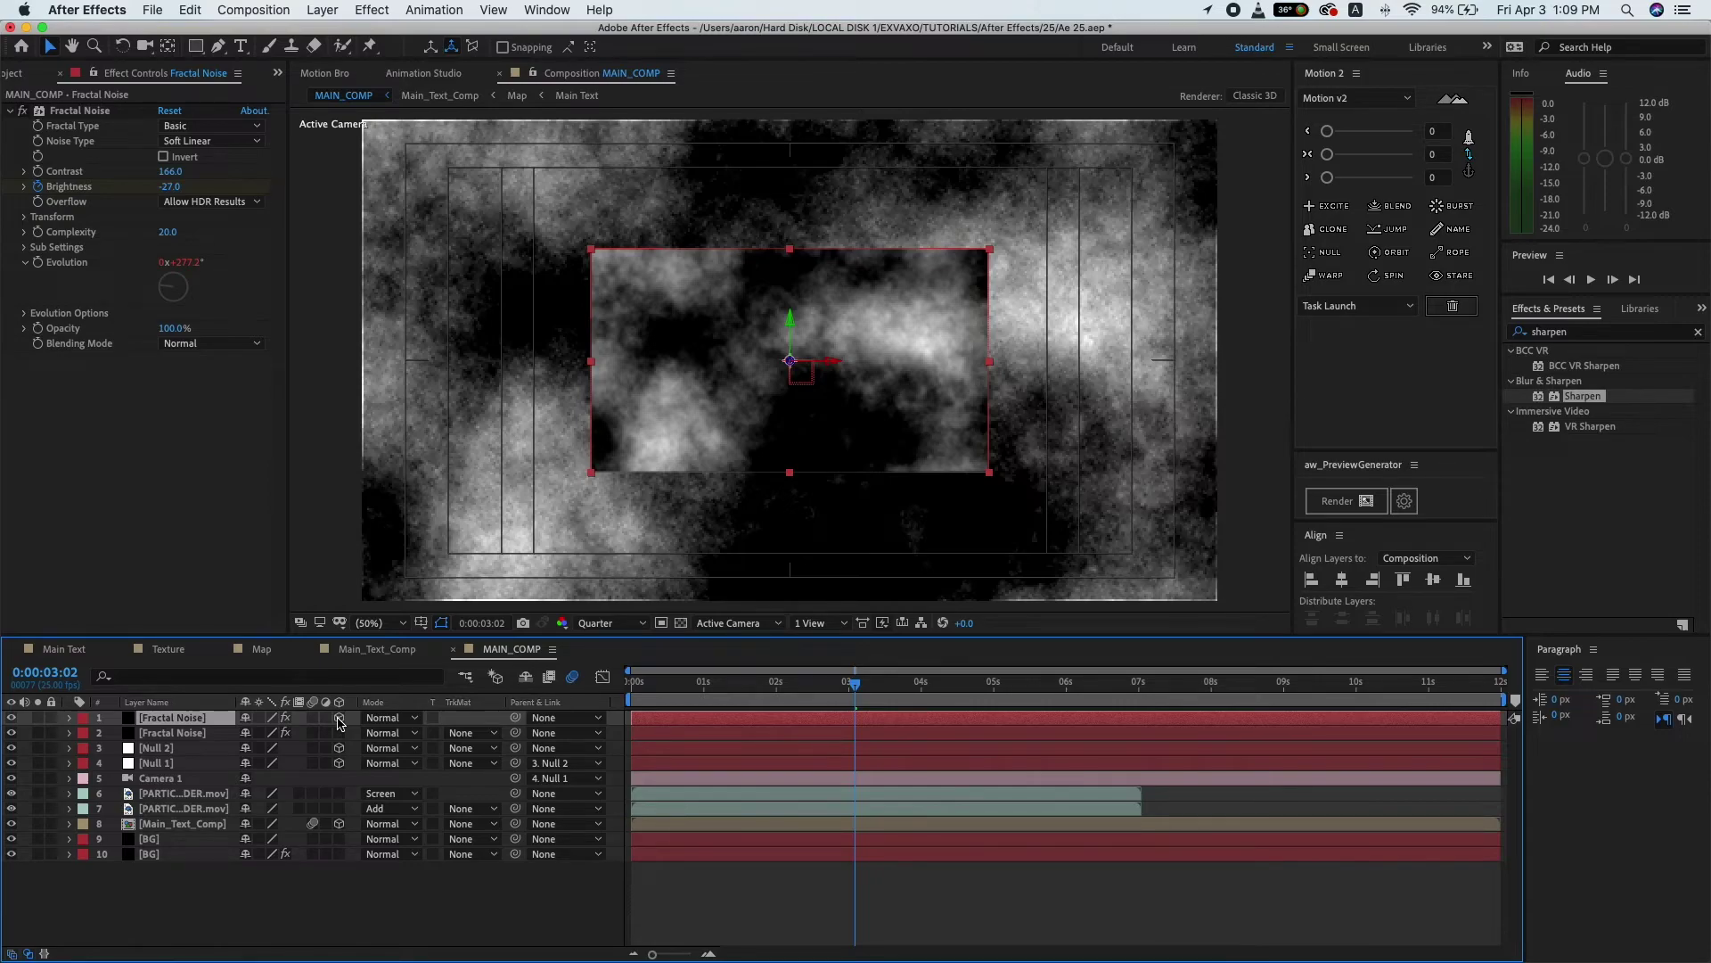
pyautogui.click(70, 718)
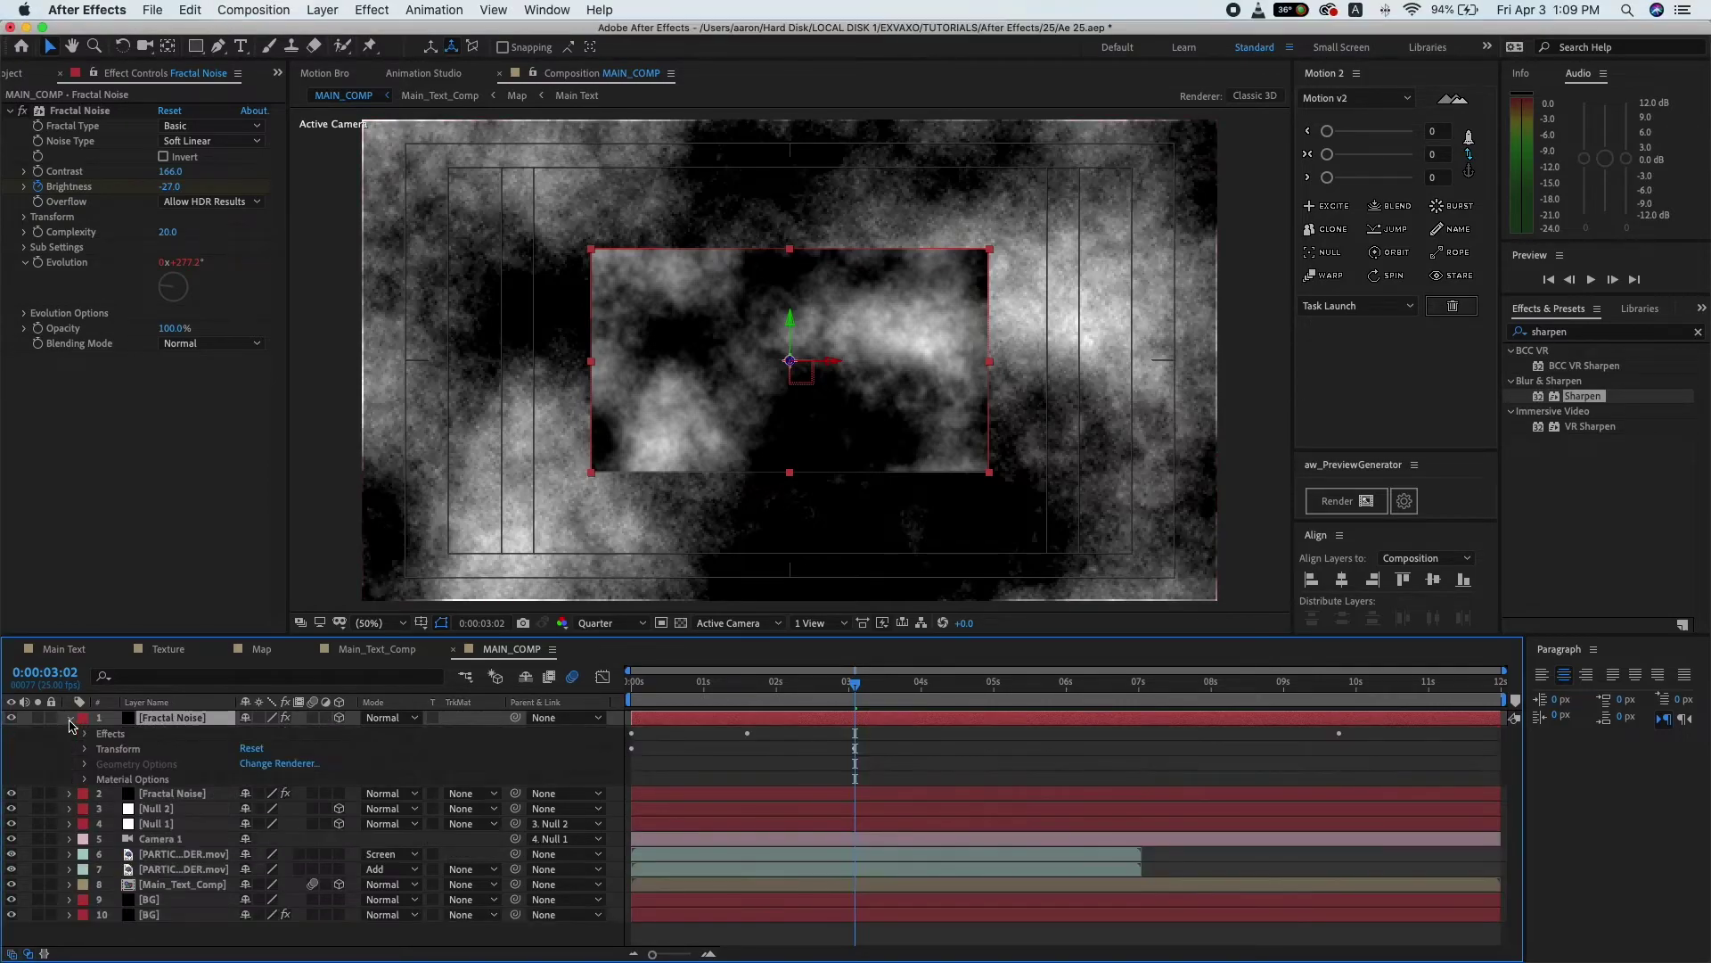
pyautogui.click(85, 749)
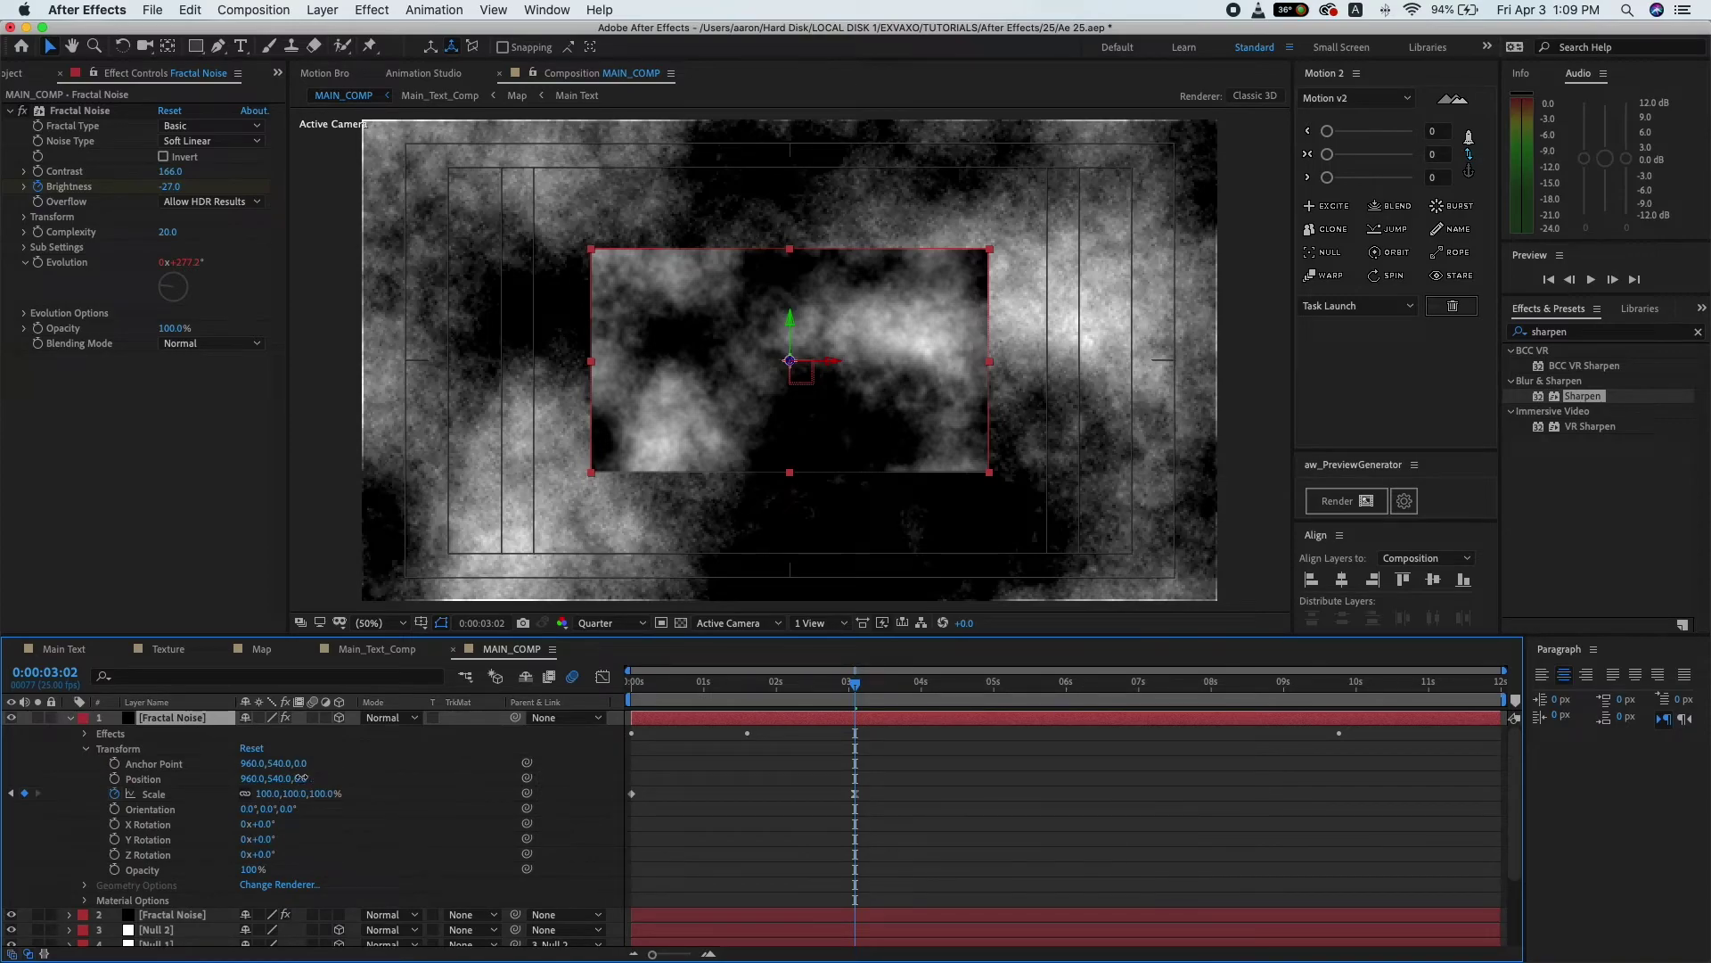
pyautogui.moveTo(302, 778); pyautogui.dragTo(342, 780)
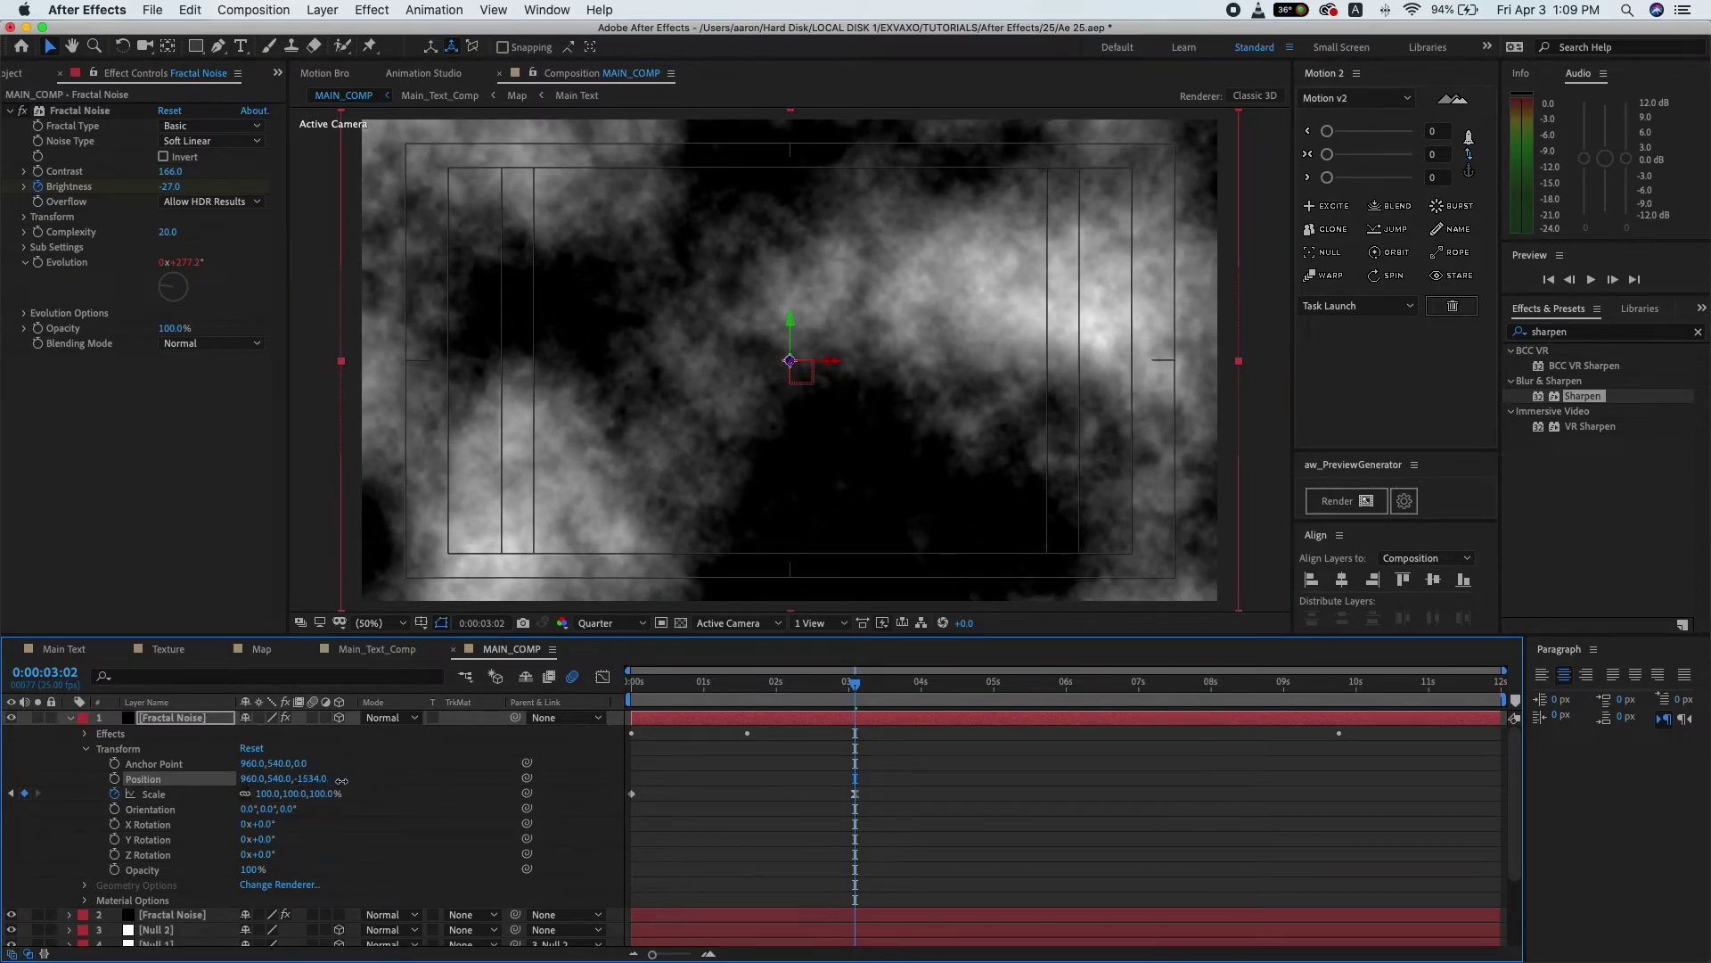
pyautogui.click(415, 778)
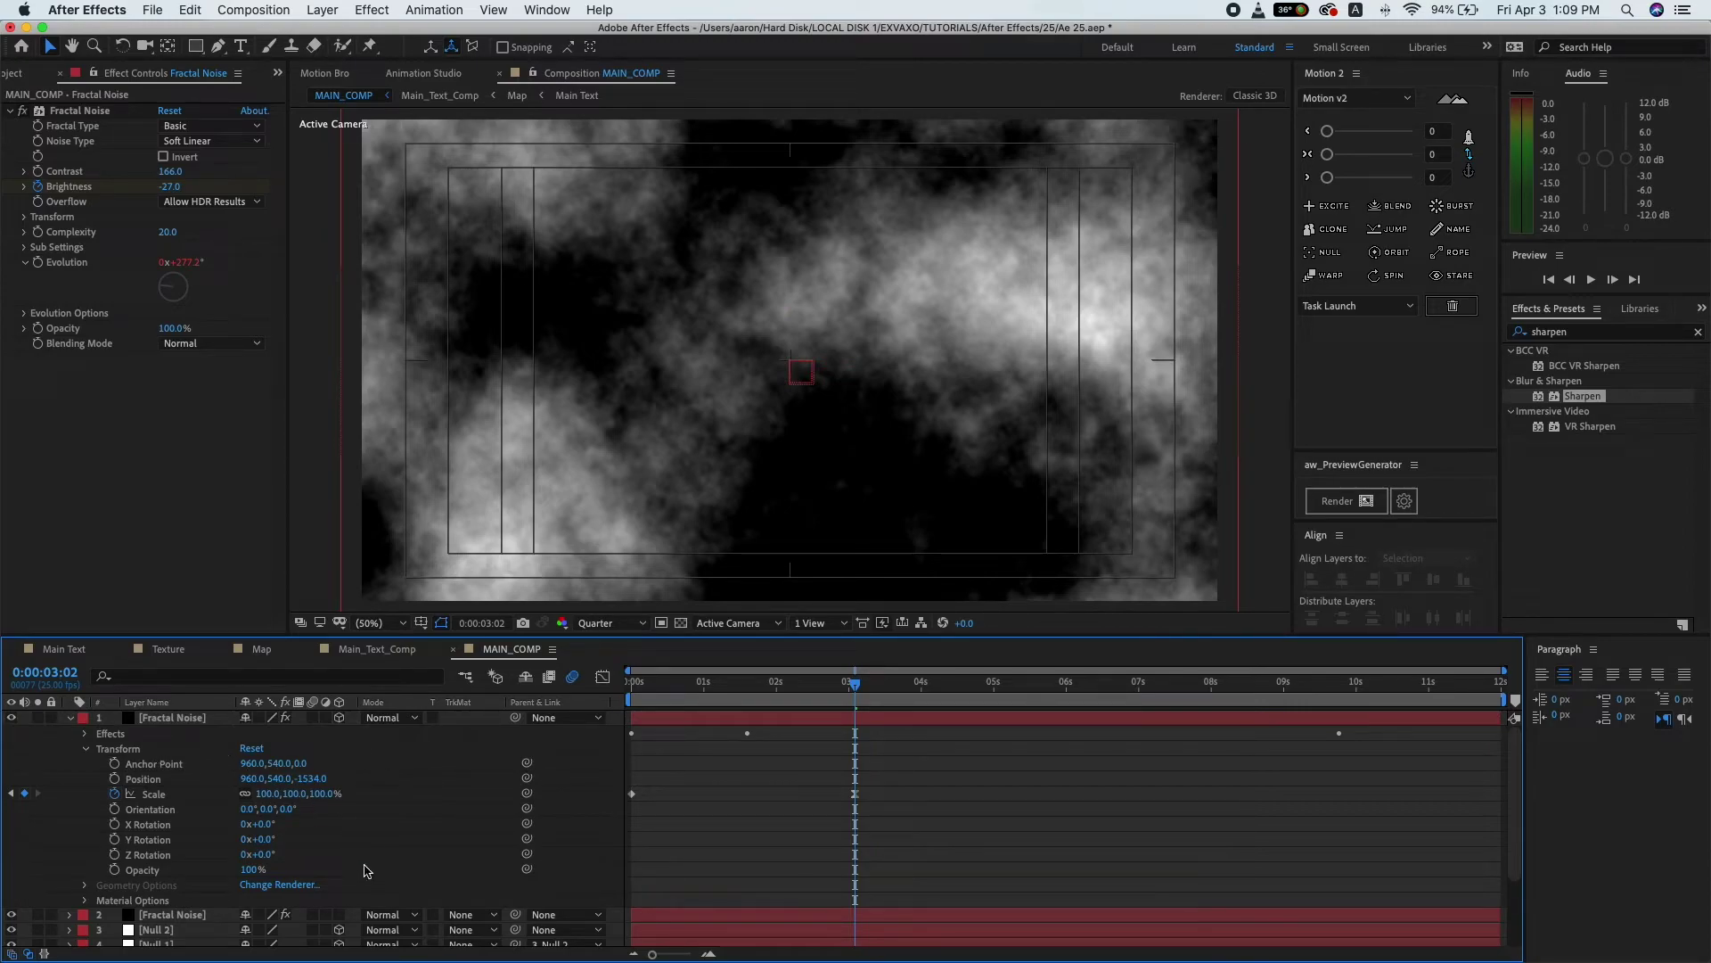
pyautogui.click(252, 870)
pyautogui.press('Return')
pyautogui.click(71, 718)
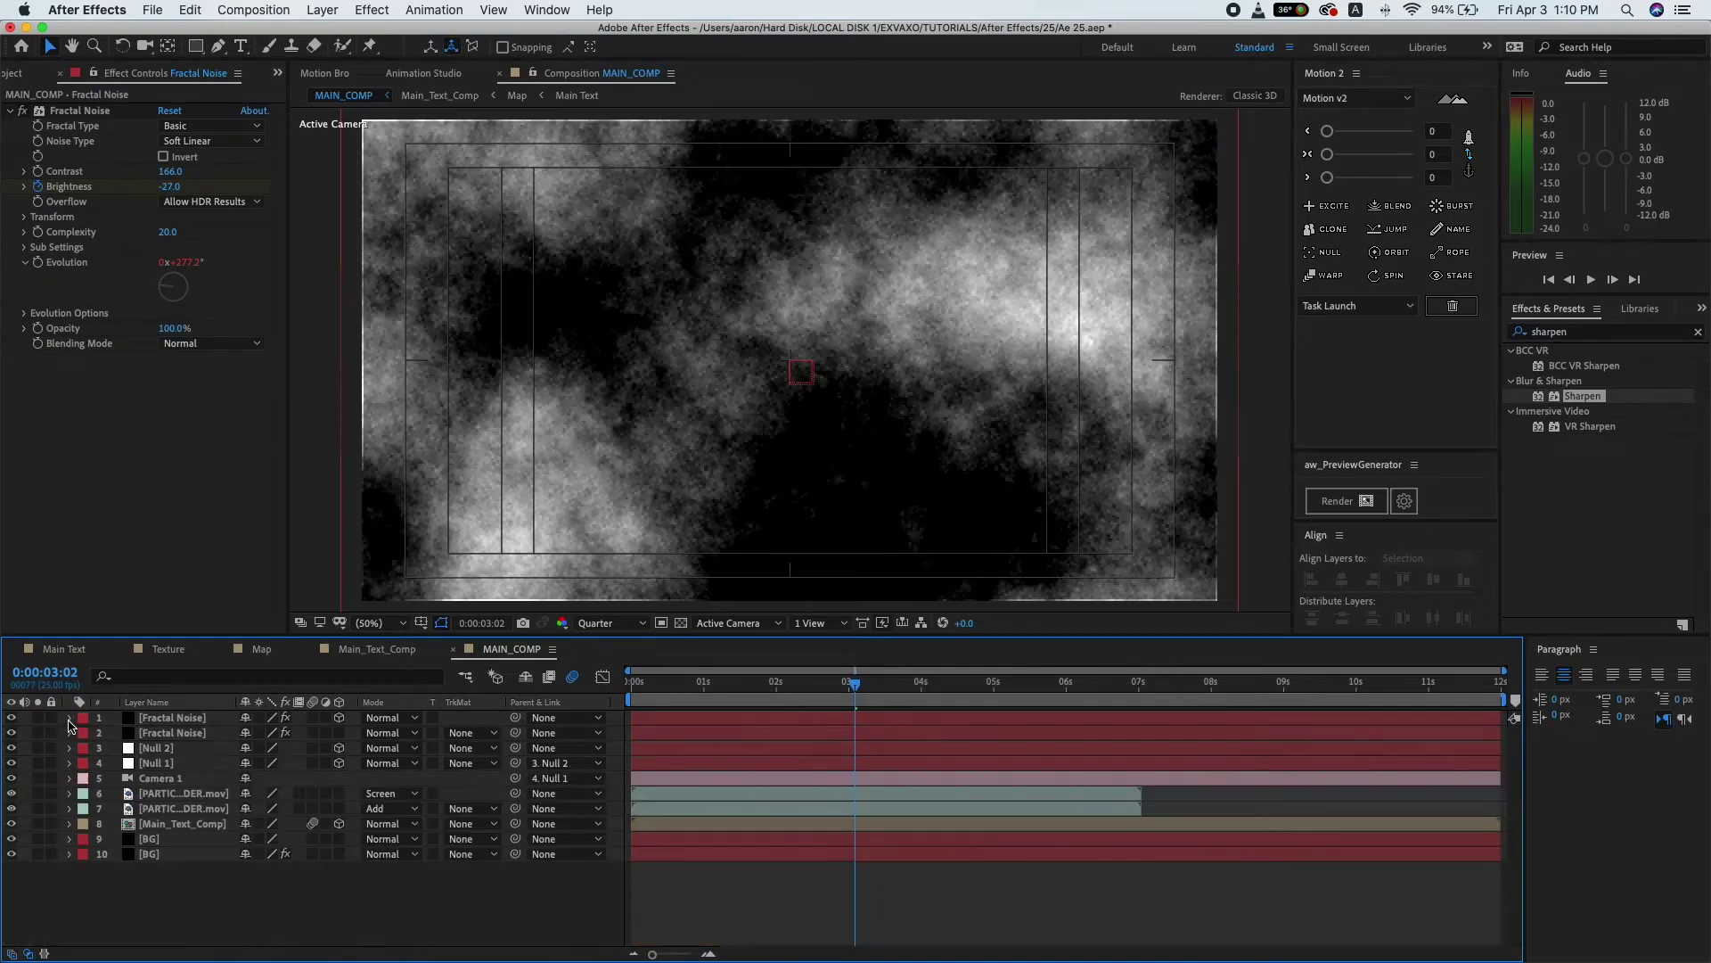
# - Set the second Fractal Noise layer's opacity to 6%
pyautogui.click(131, 732)
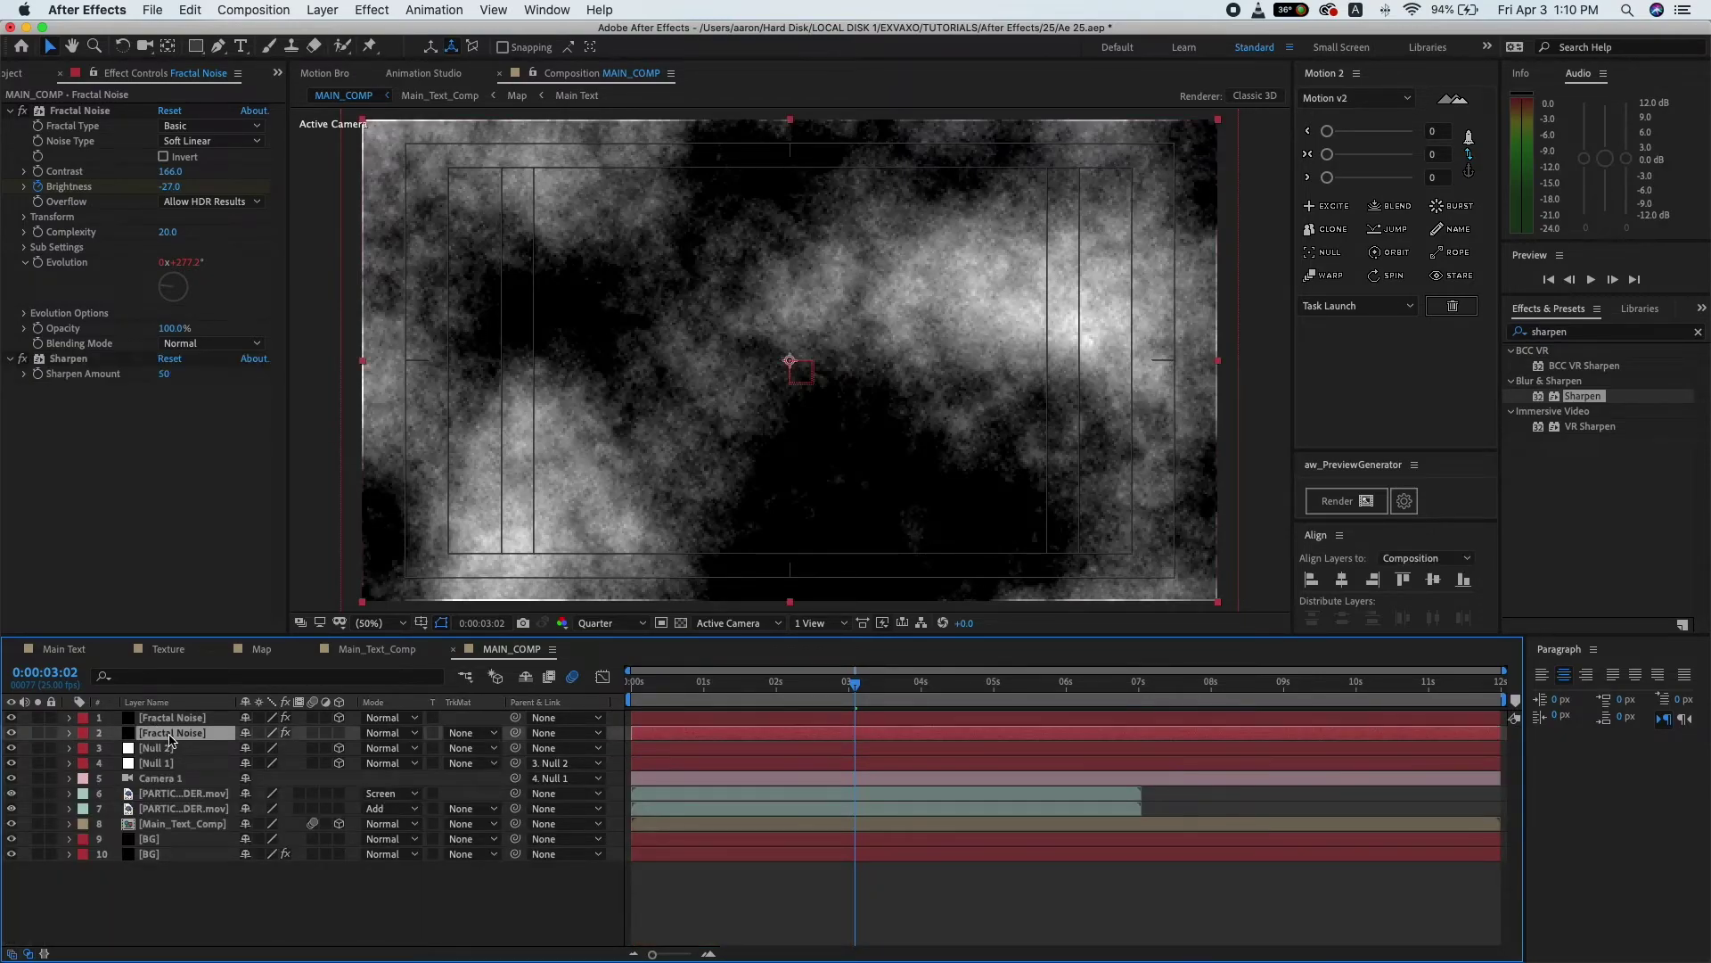
pyautogui.click(70, 733)
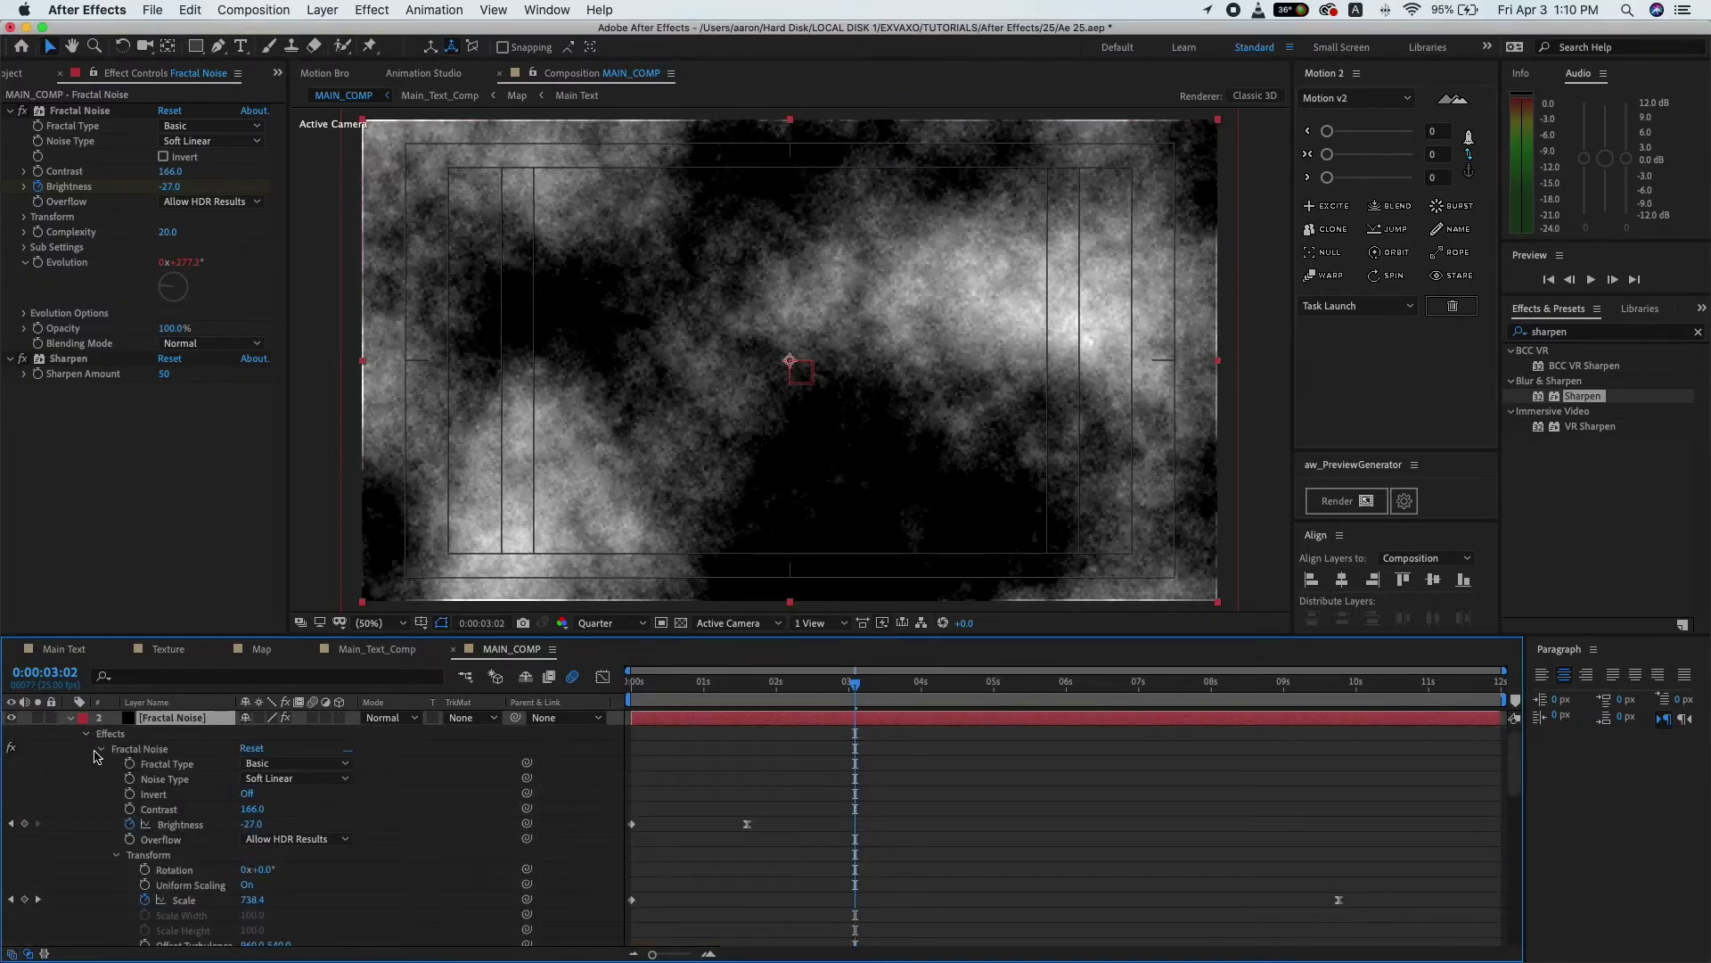
pyautogui.click(99, 752)
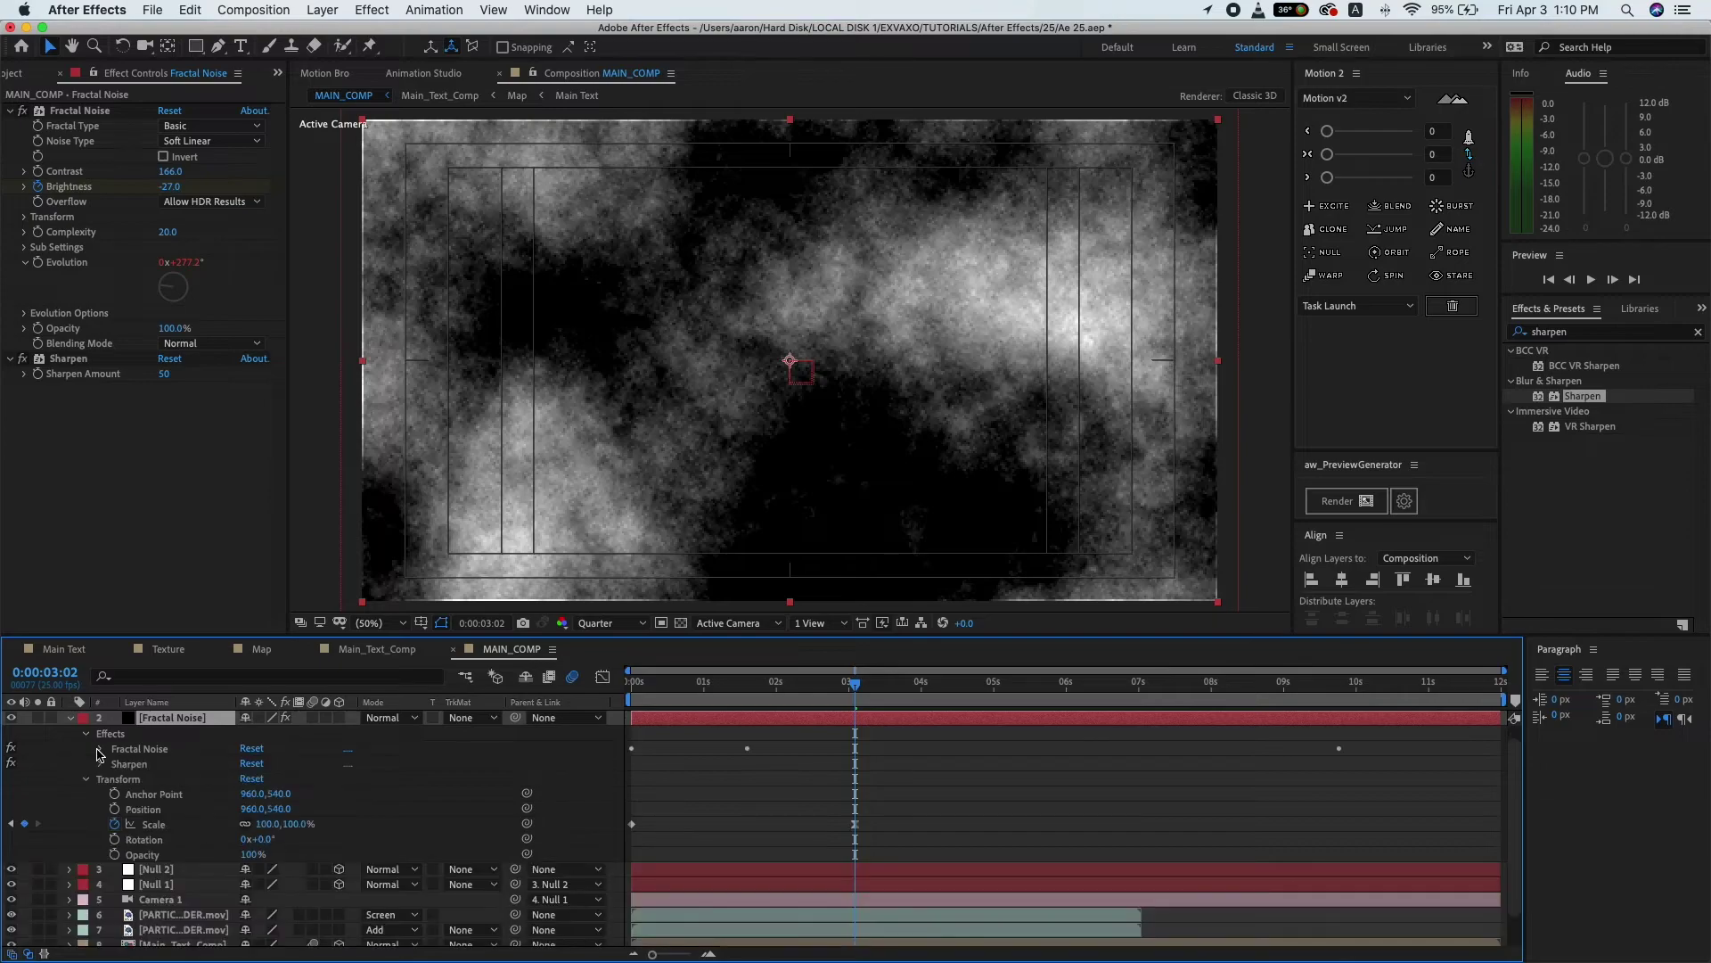
pyautogui.click(253, 854)
pyautogui.write('6')
pyautogui.press('Return')
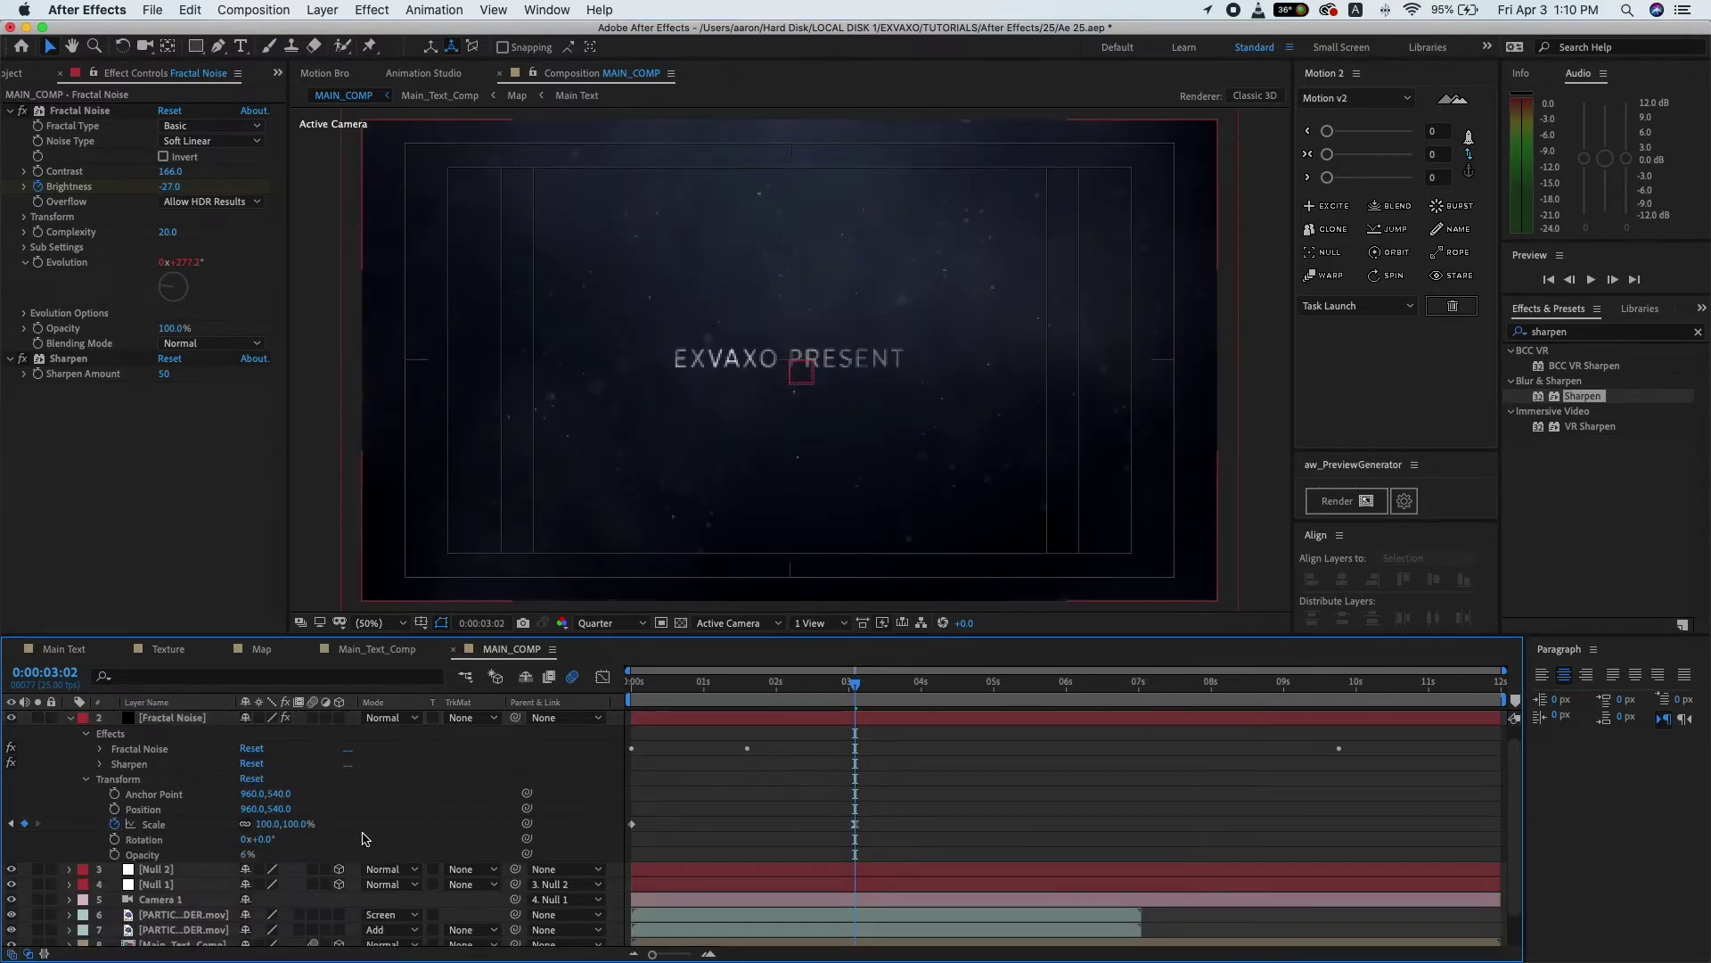
# - Set the blend mode of both Fractal Noise layers to Add
pyautogui.hotkey('ctrl', 'd')
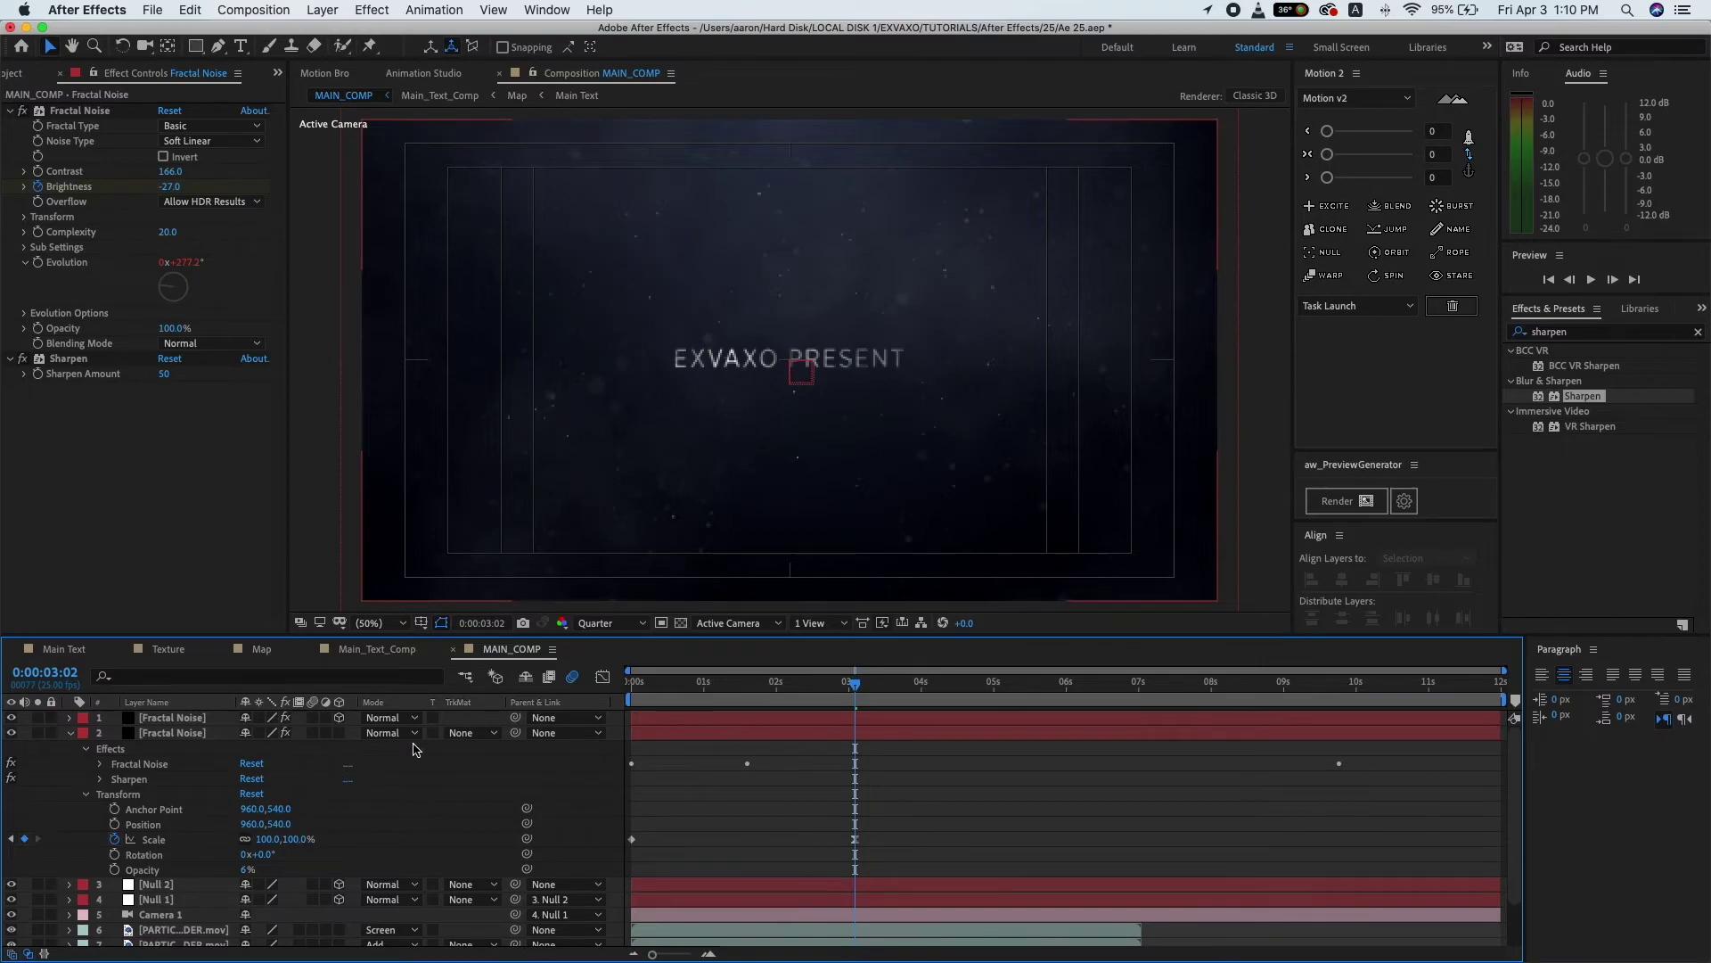
pyautogui.click(393, 733)
pyautogui.click(408, 419)
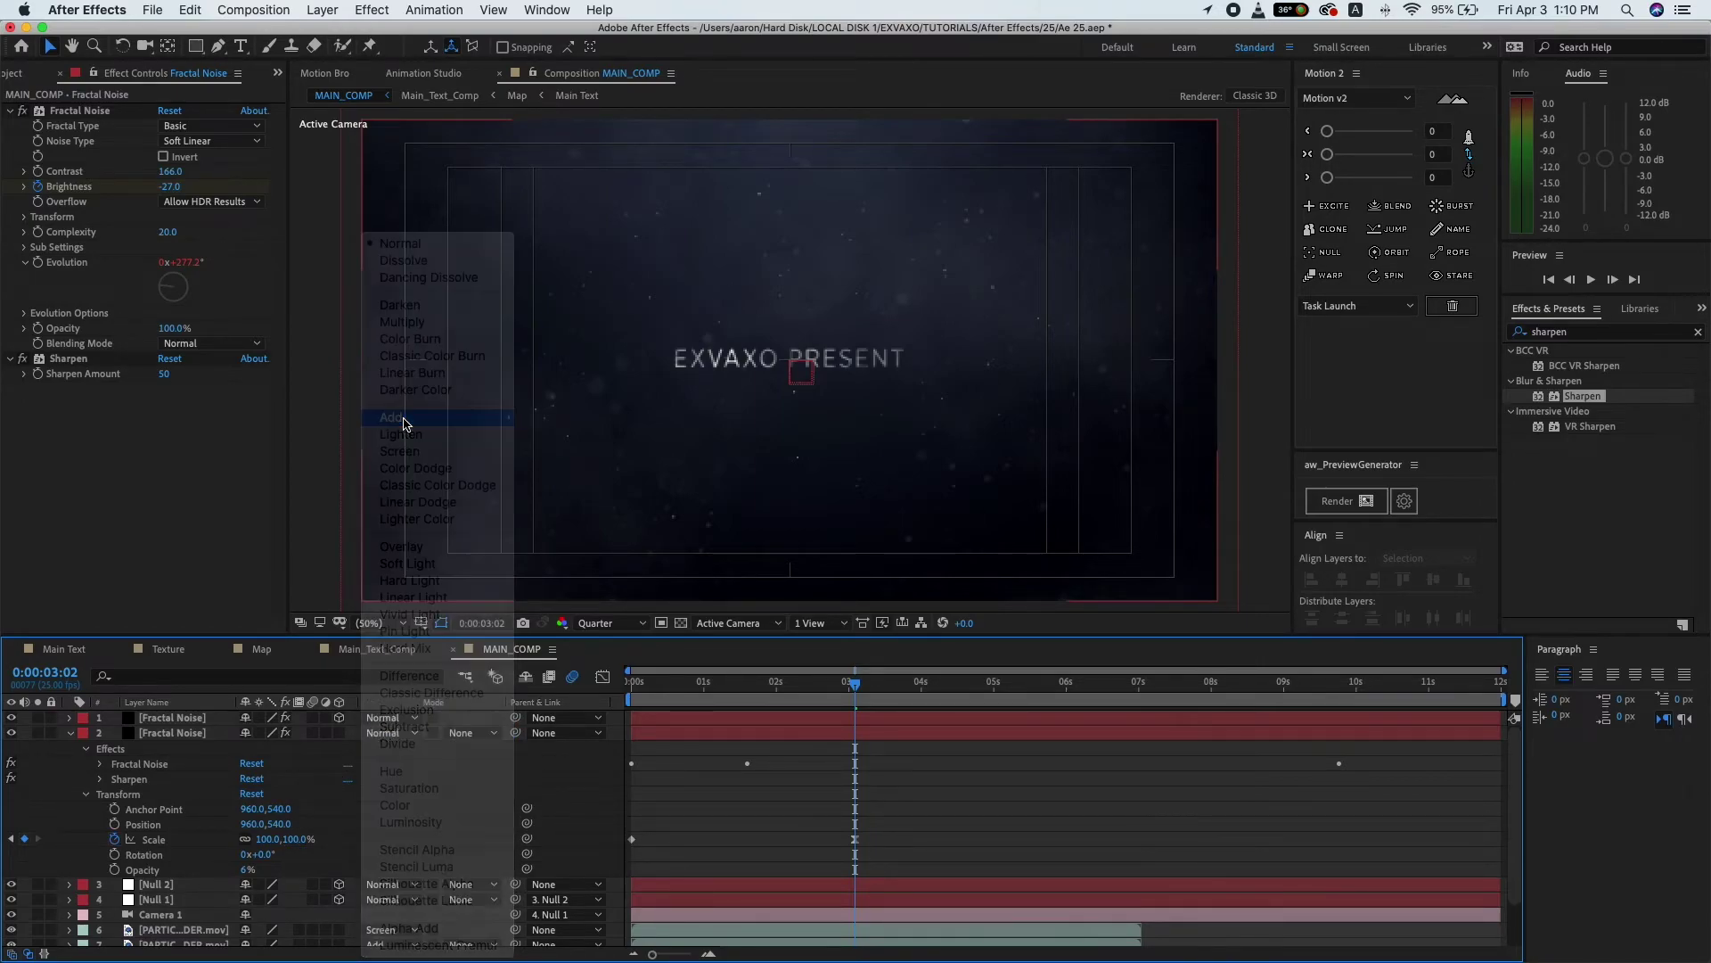
pyautogui.click(392, 717)
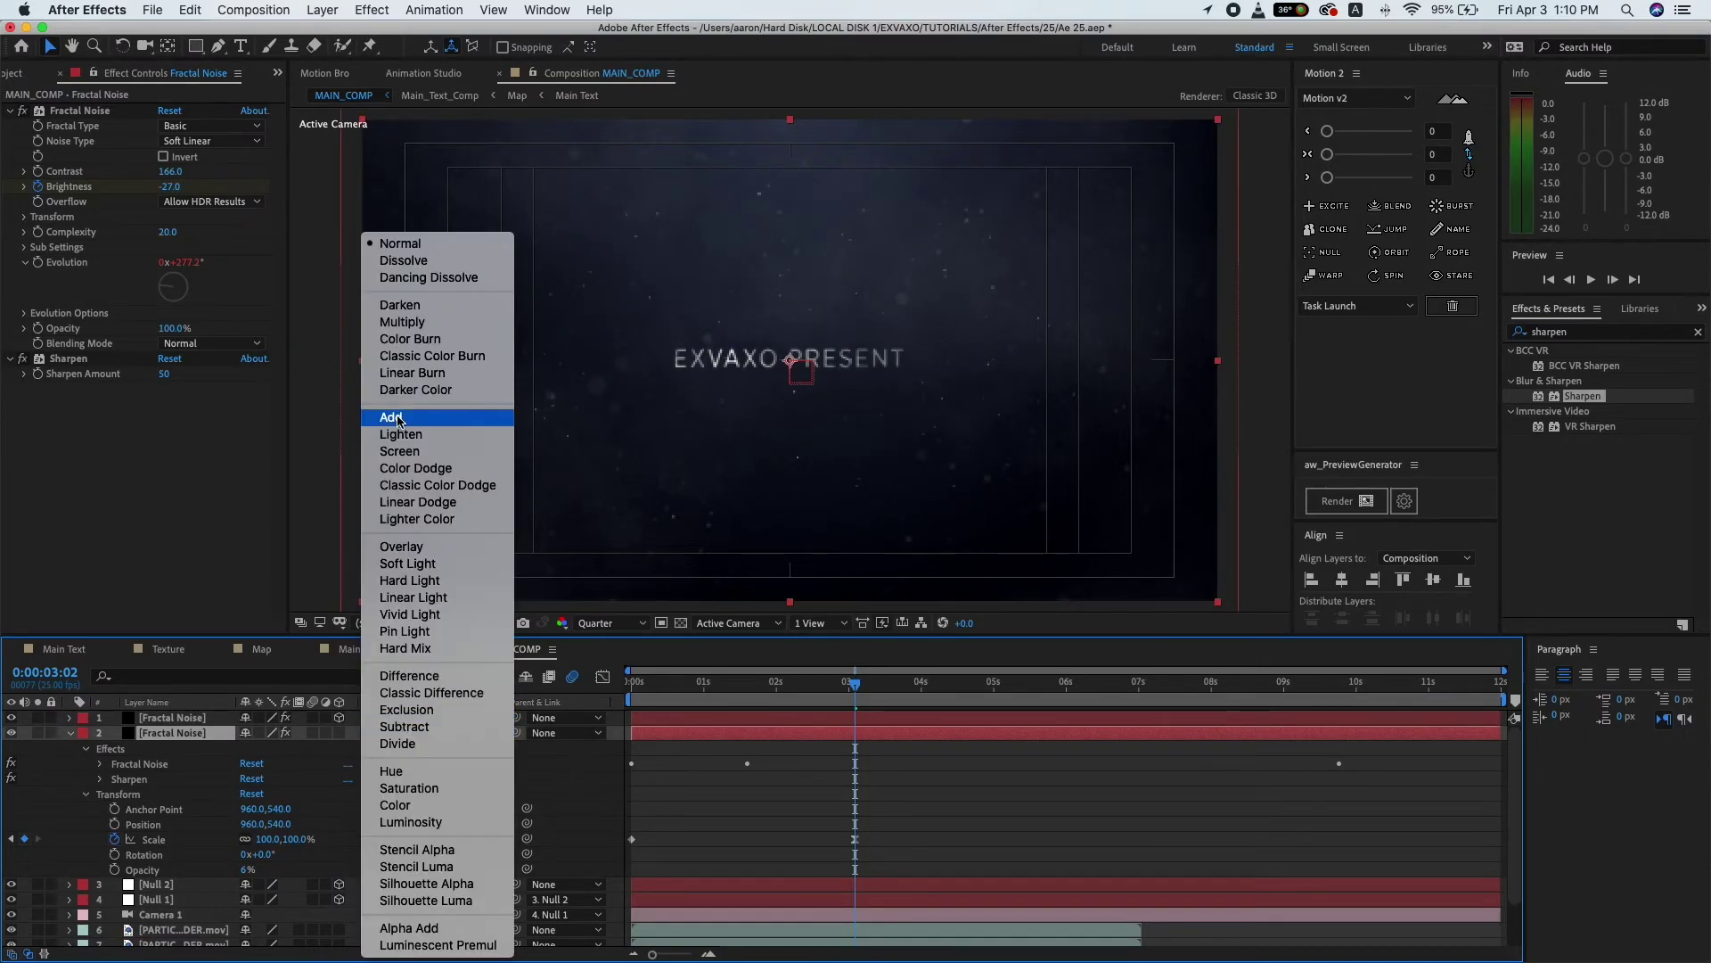
pyautogui.click(397, 422)
pyautogui.hotkey('ctrl', 'shift', 'a')
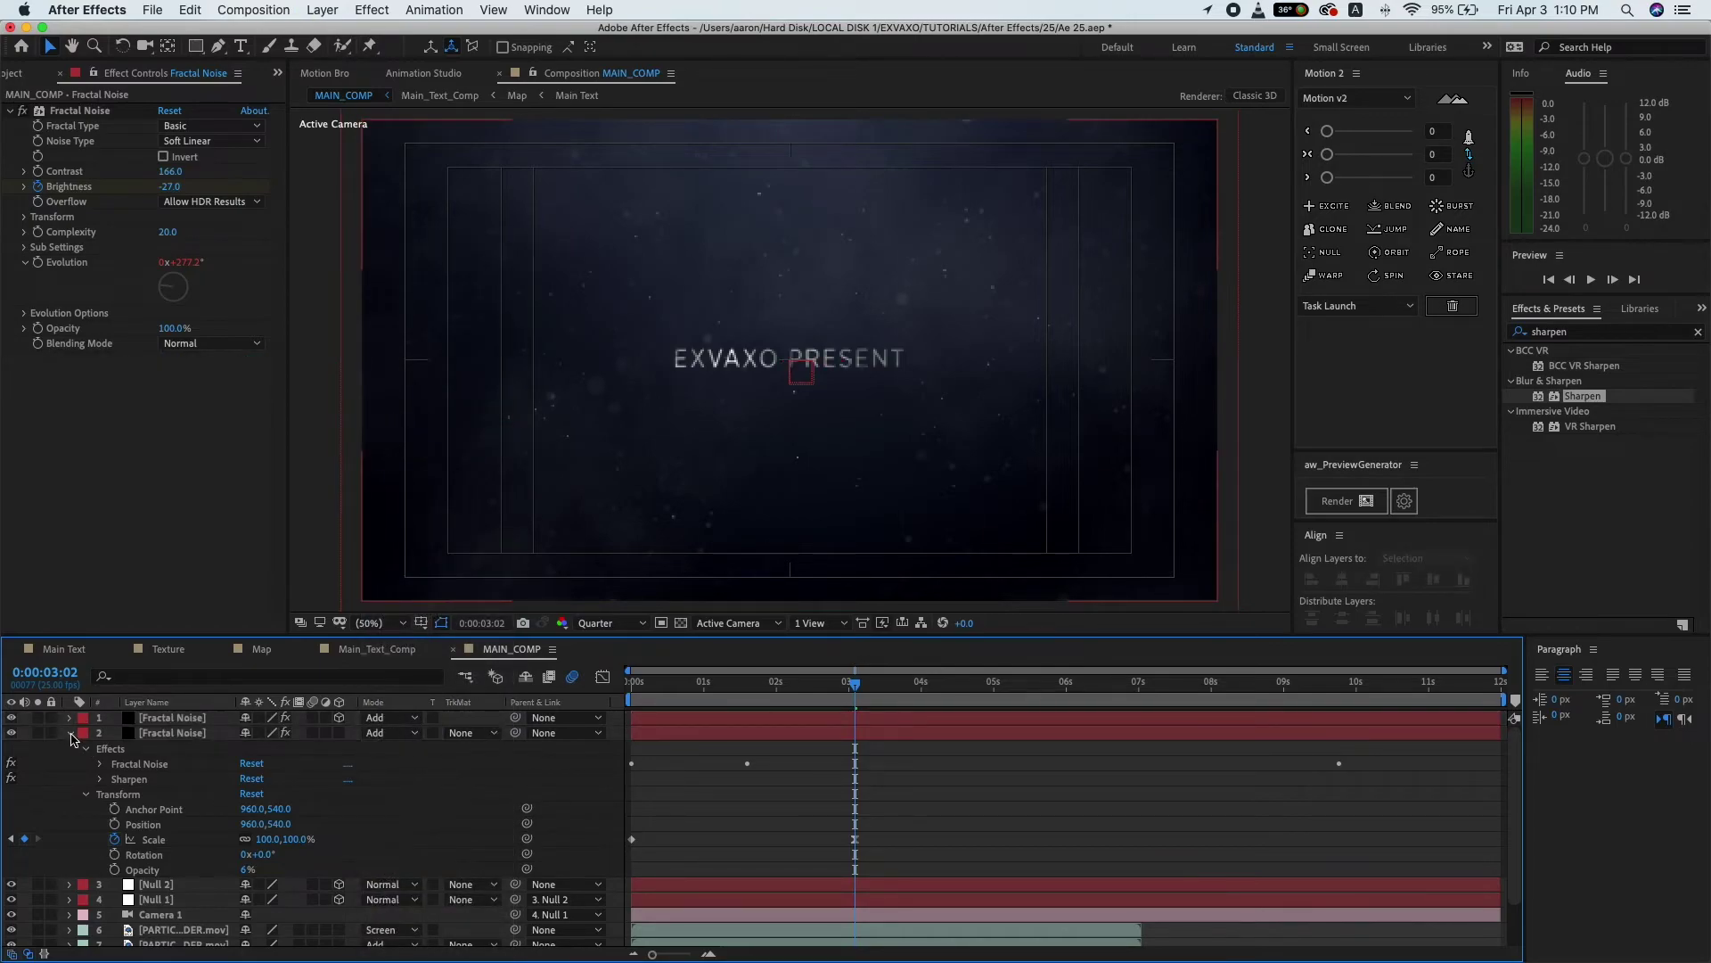
pyautogui.click(70, 733)
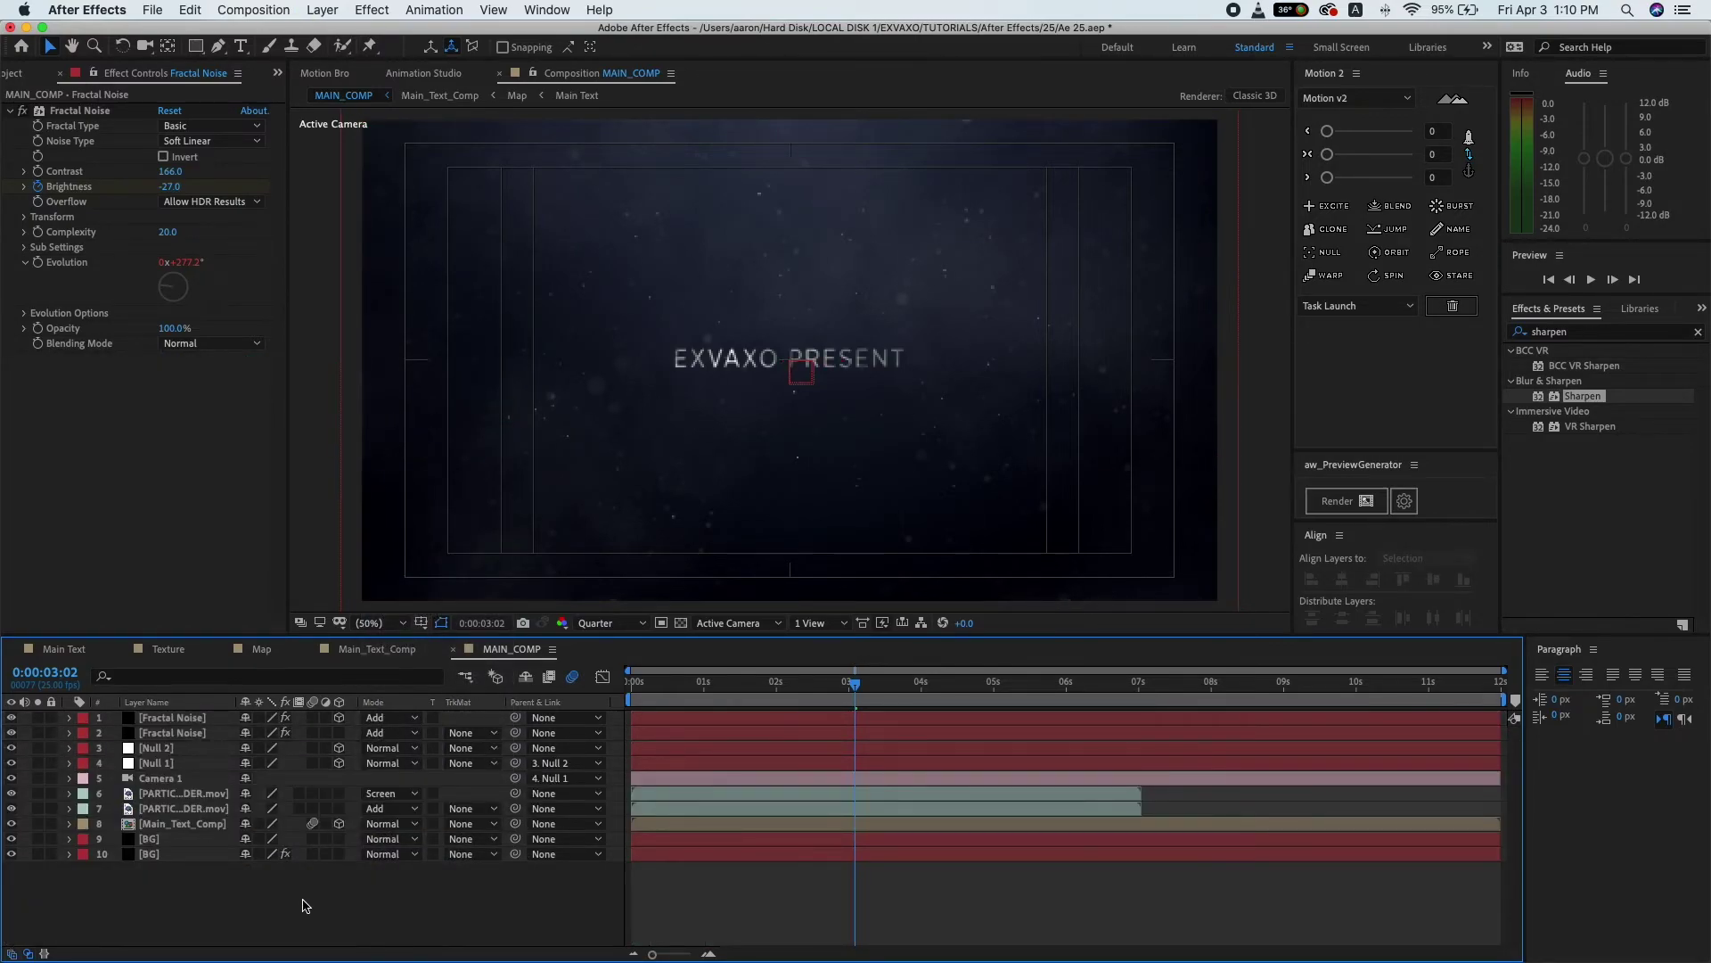
pyautogui.click(187, 717)
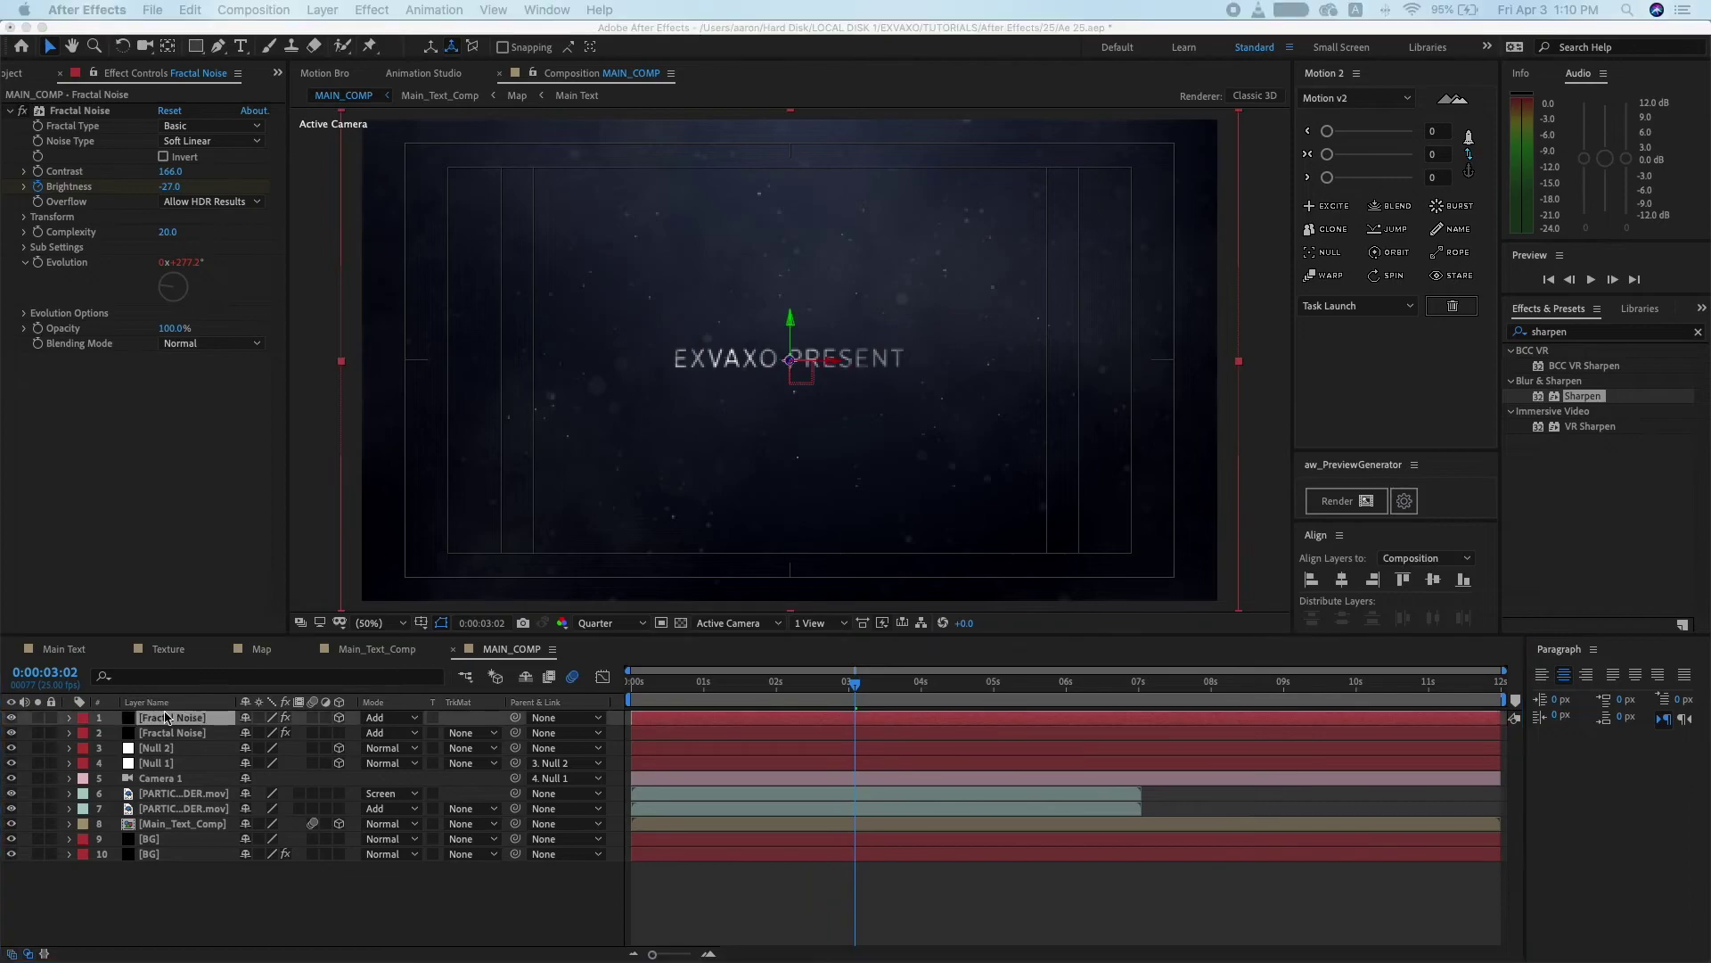
# - Create a new white solid layer named Fast Blur
pyautogui.rightClick(272, 893)
pyautogui.moveTo(401, 766)
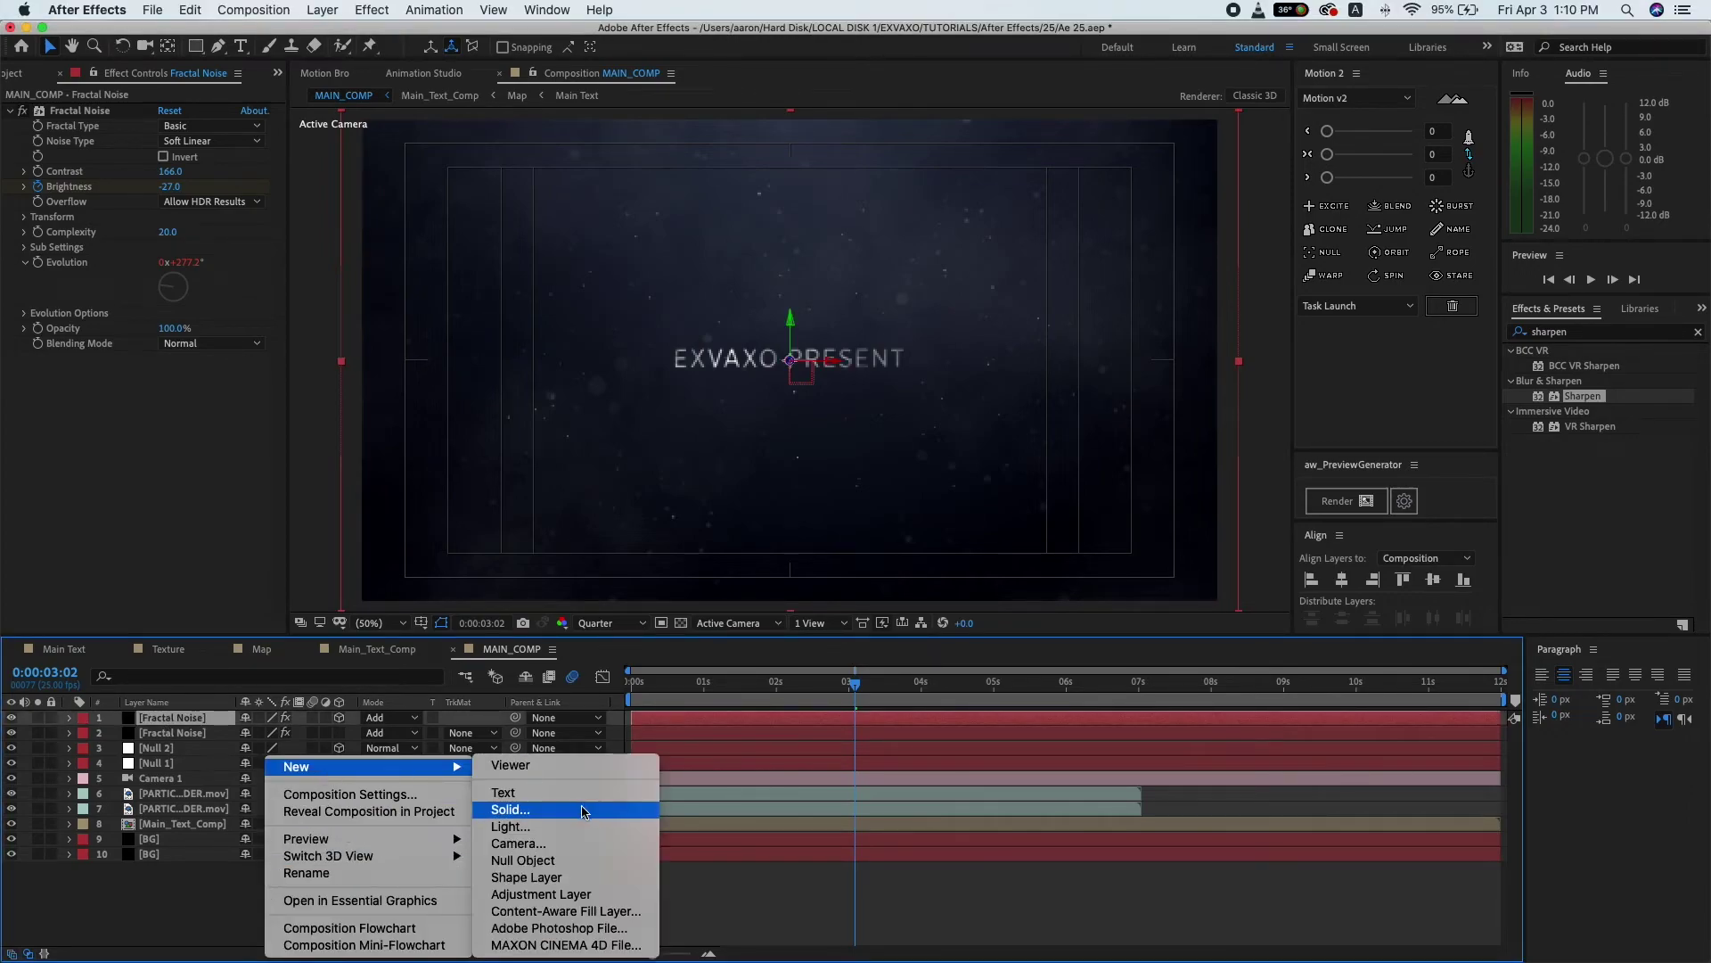
pyautogui.click(580, 814)
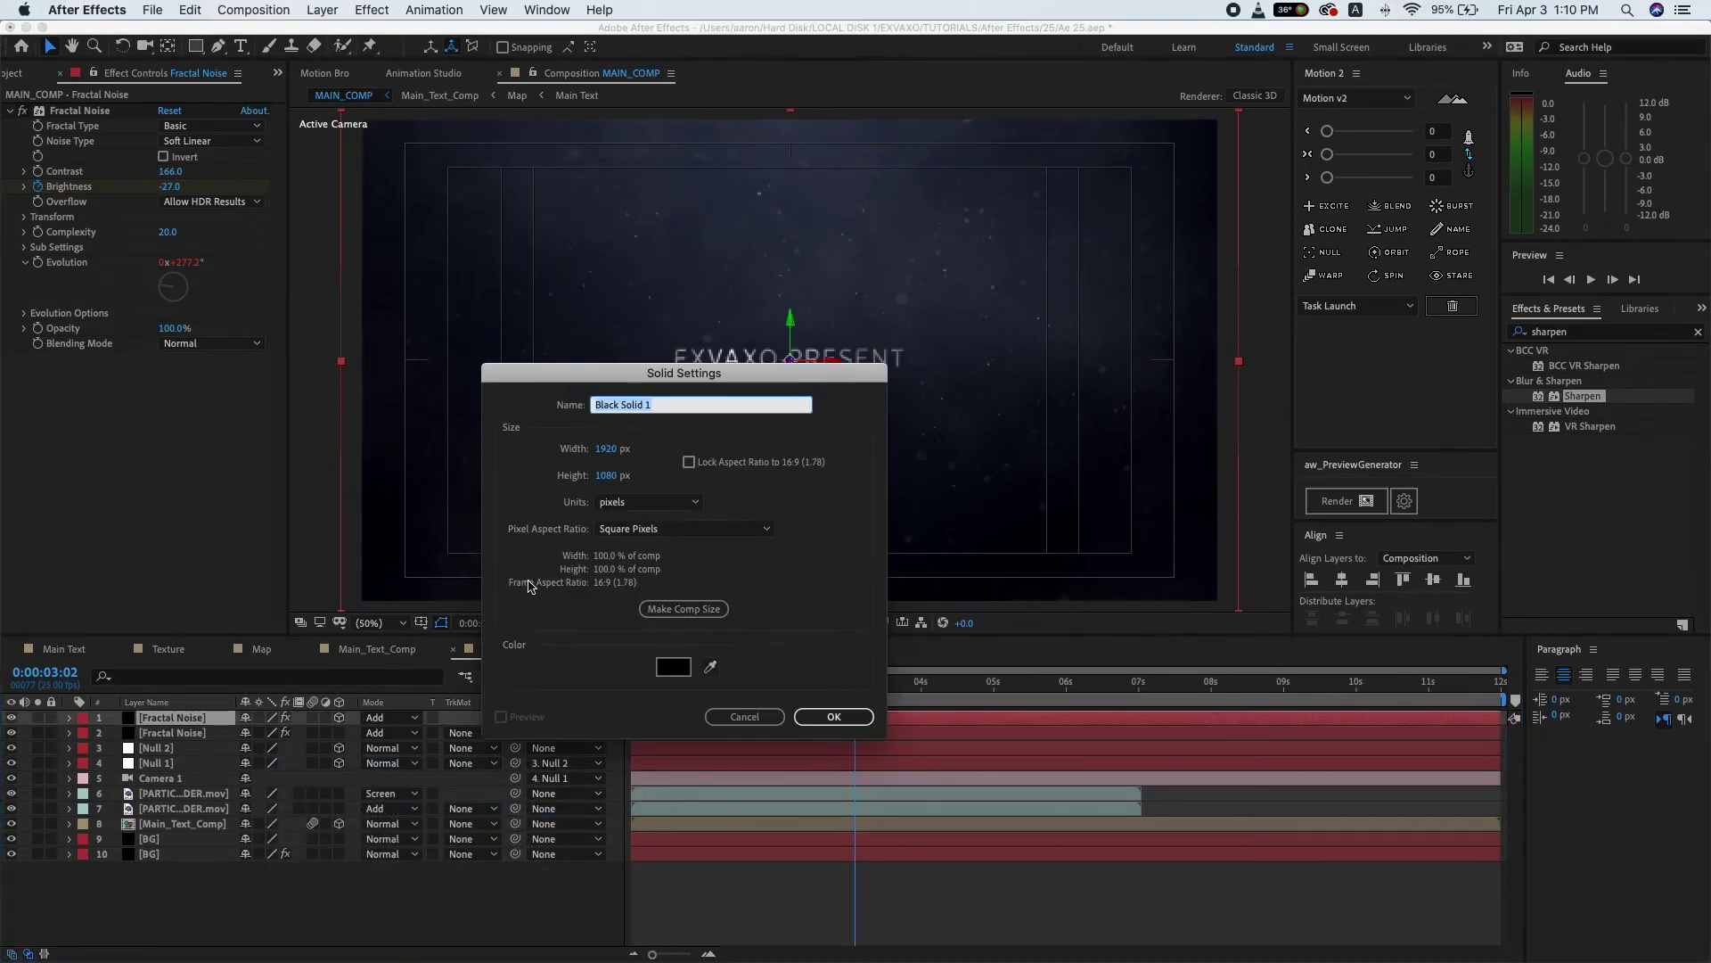
pyautogui.click(674, 666)
pyautogui.click(183, 234)
pyautogui.moveTo(183, 234); pyautogui.dragTo(162, 215)
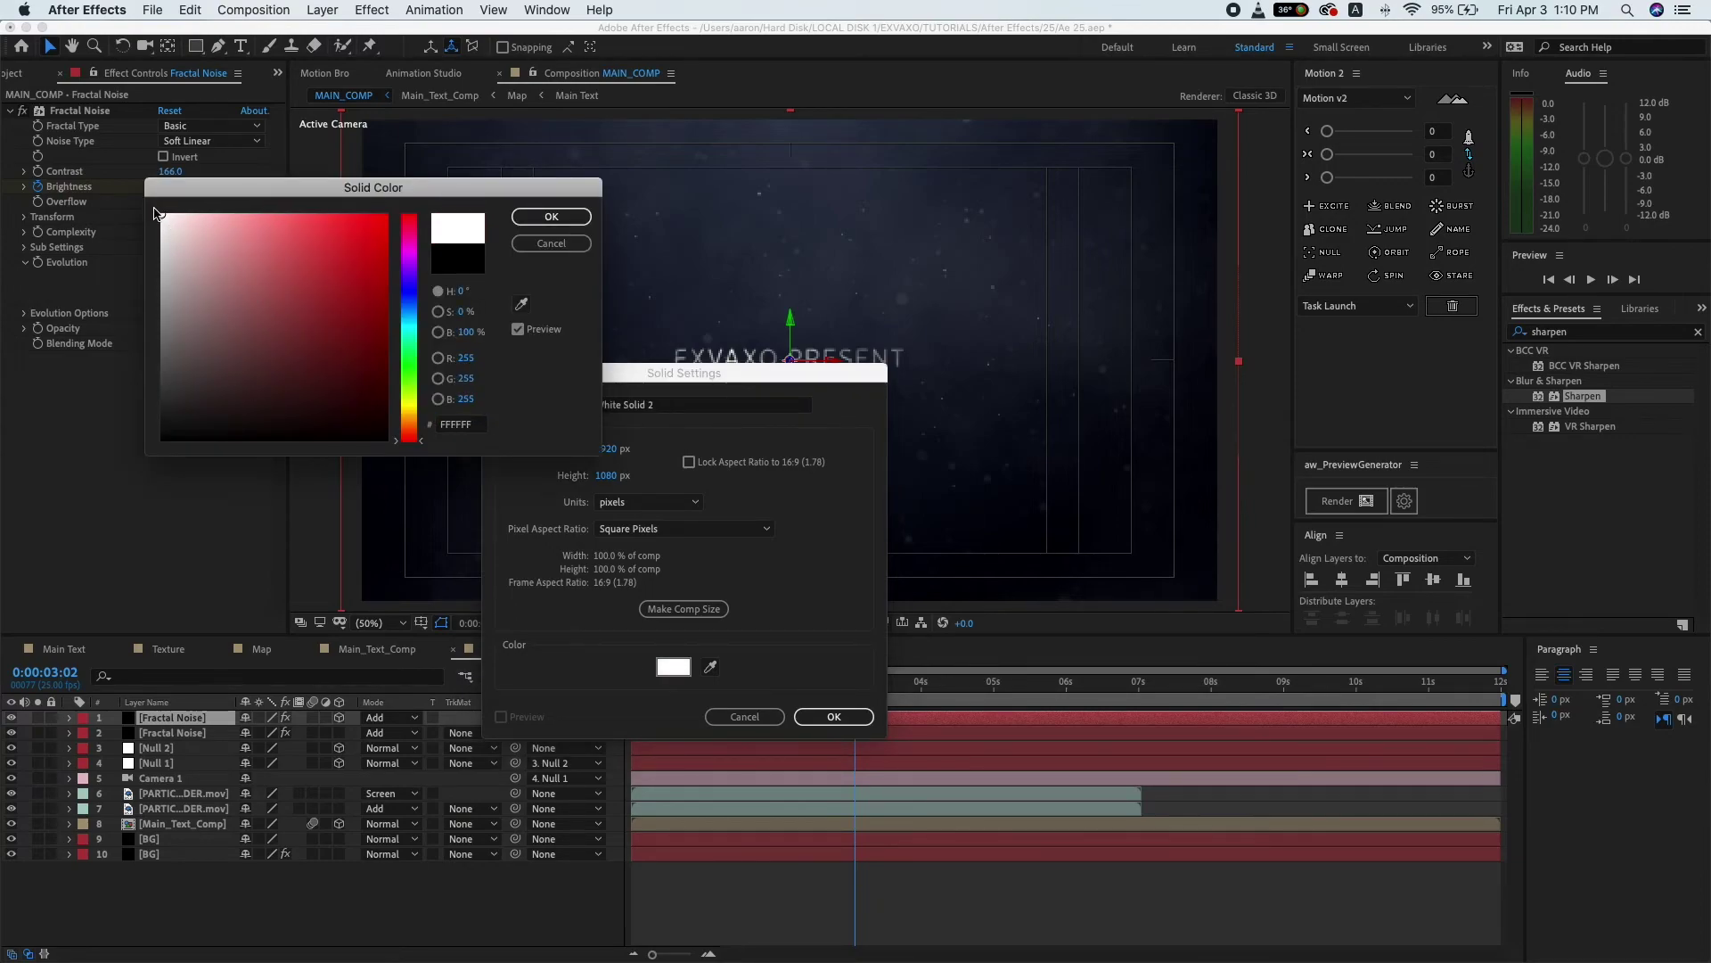
pyautogui.click(552, 217)
pyautogui.click(662, 406)
pyautogui.doubleClick(663, 407)
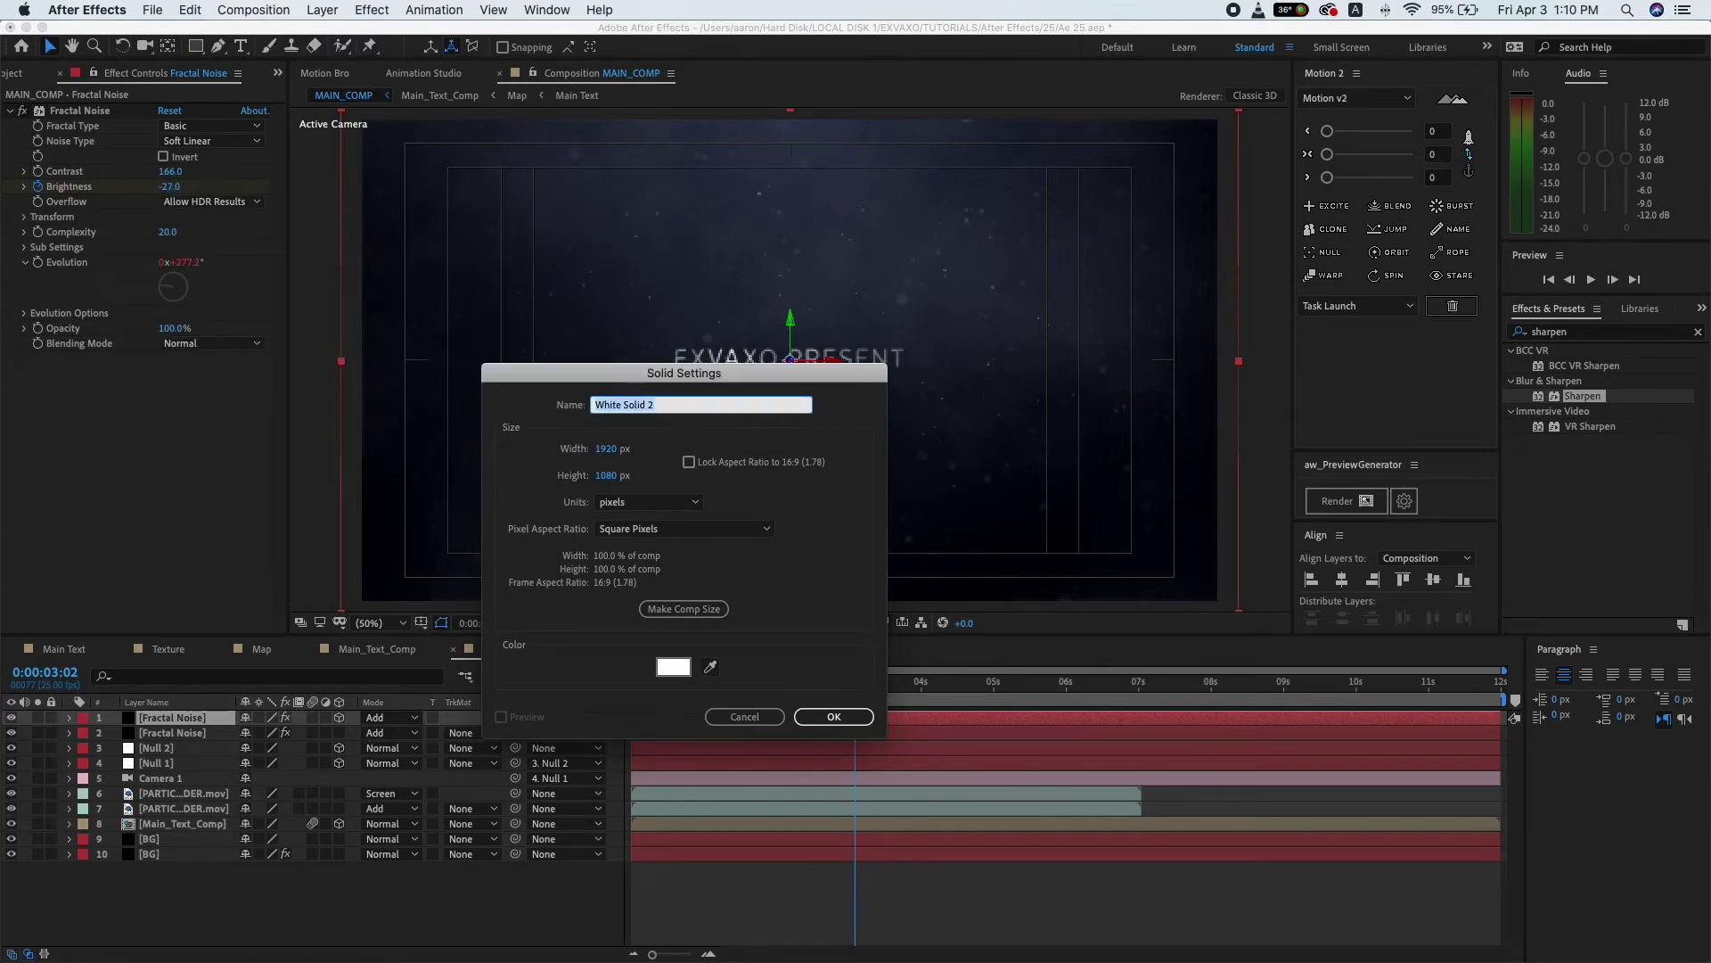
pyautogui.write('F')
pyautogui.write('Blur')
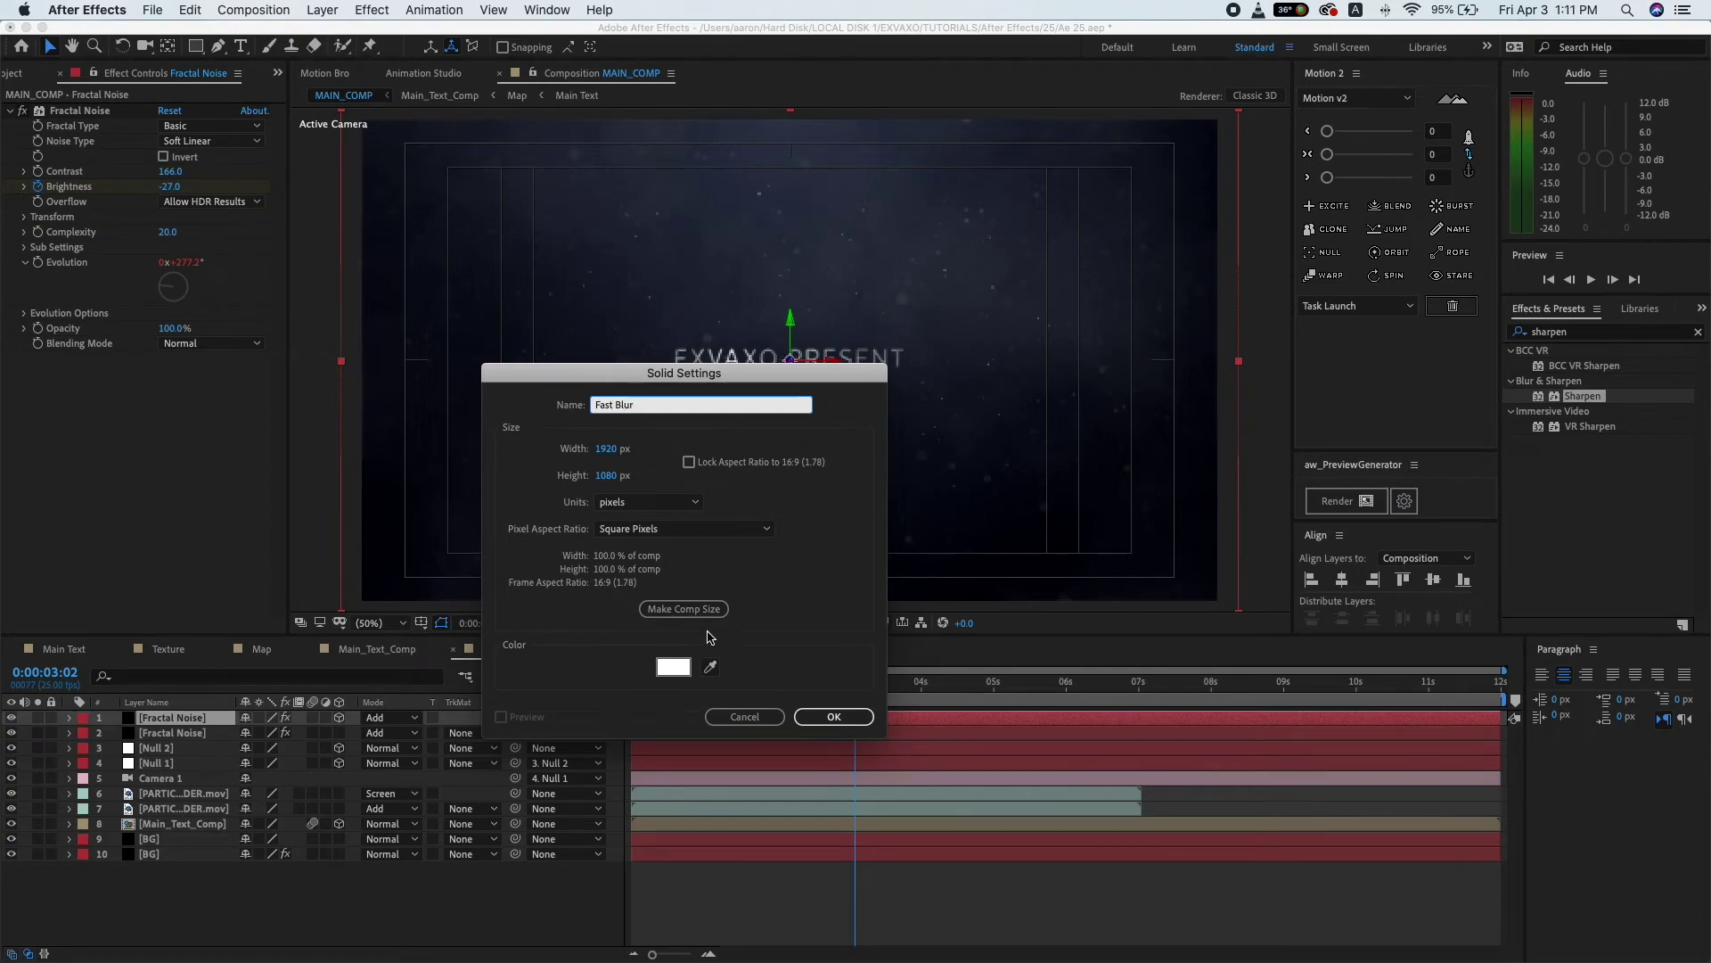
pyautogui.click(829, 715)
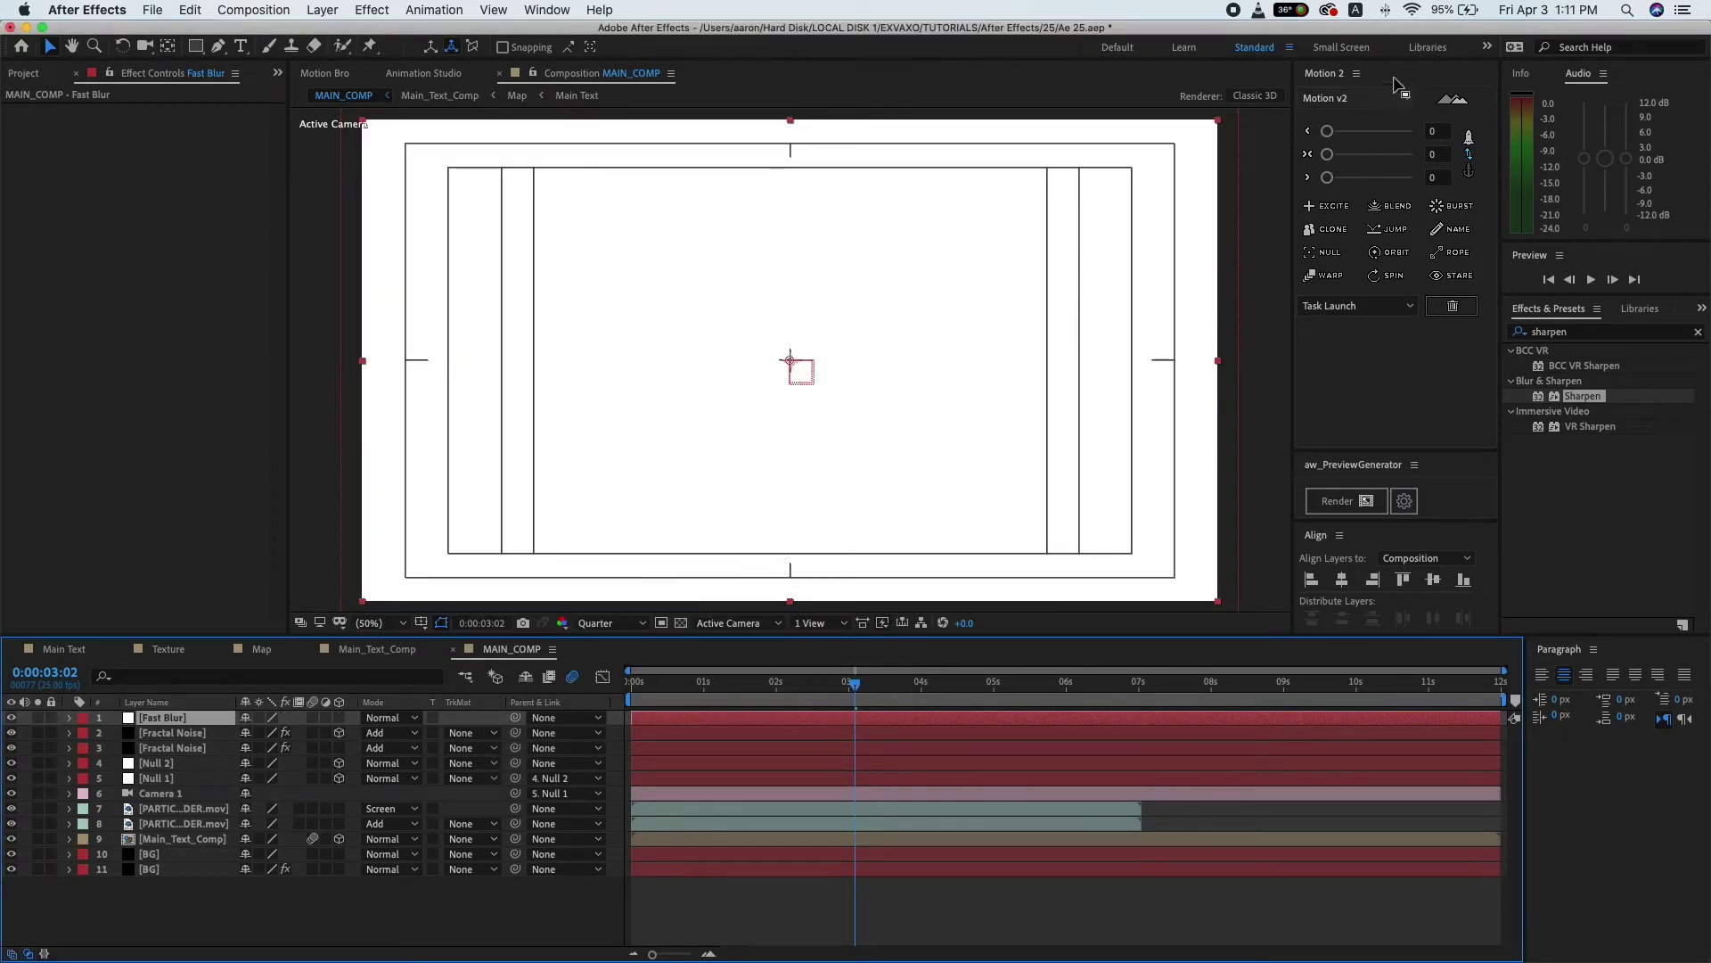
# - Apply Fast Box Blur to it with Blur Radius 15 and Repeat Edge Pixels on
pyautogui.click(1571, 331)
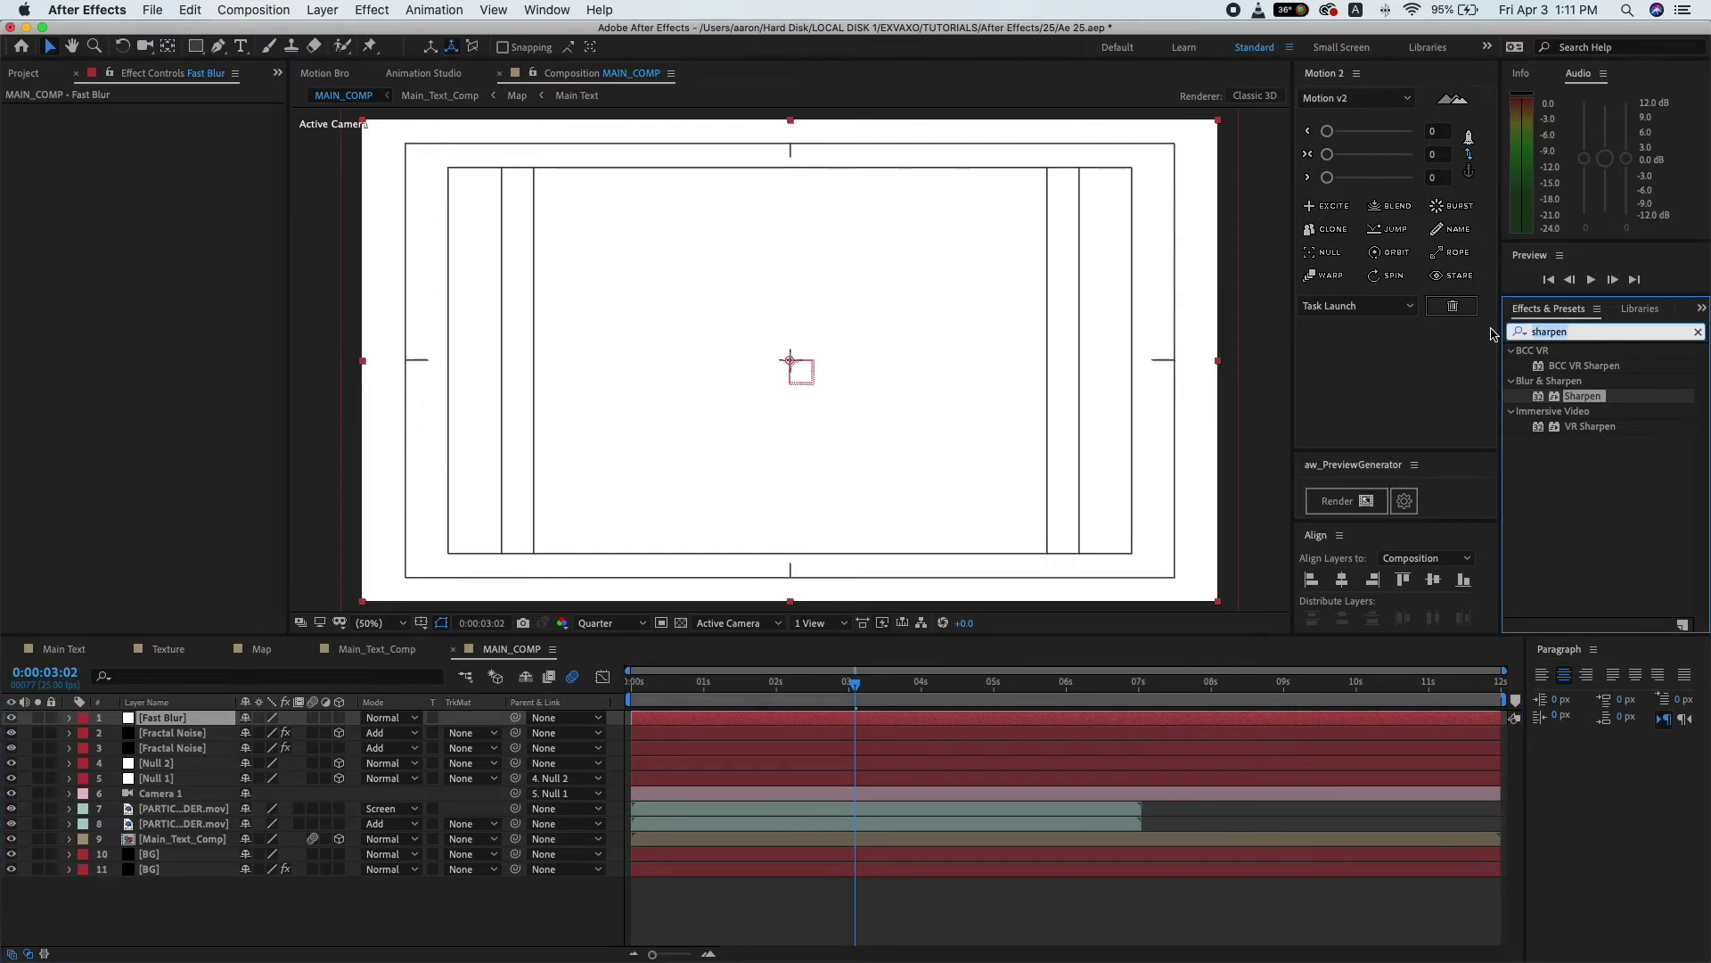
pyautogui.write('Fast b')
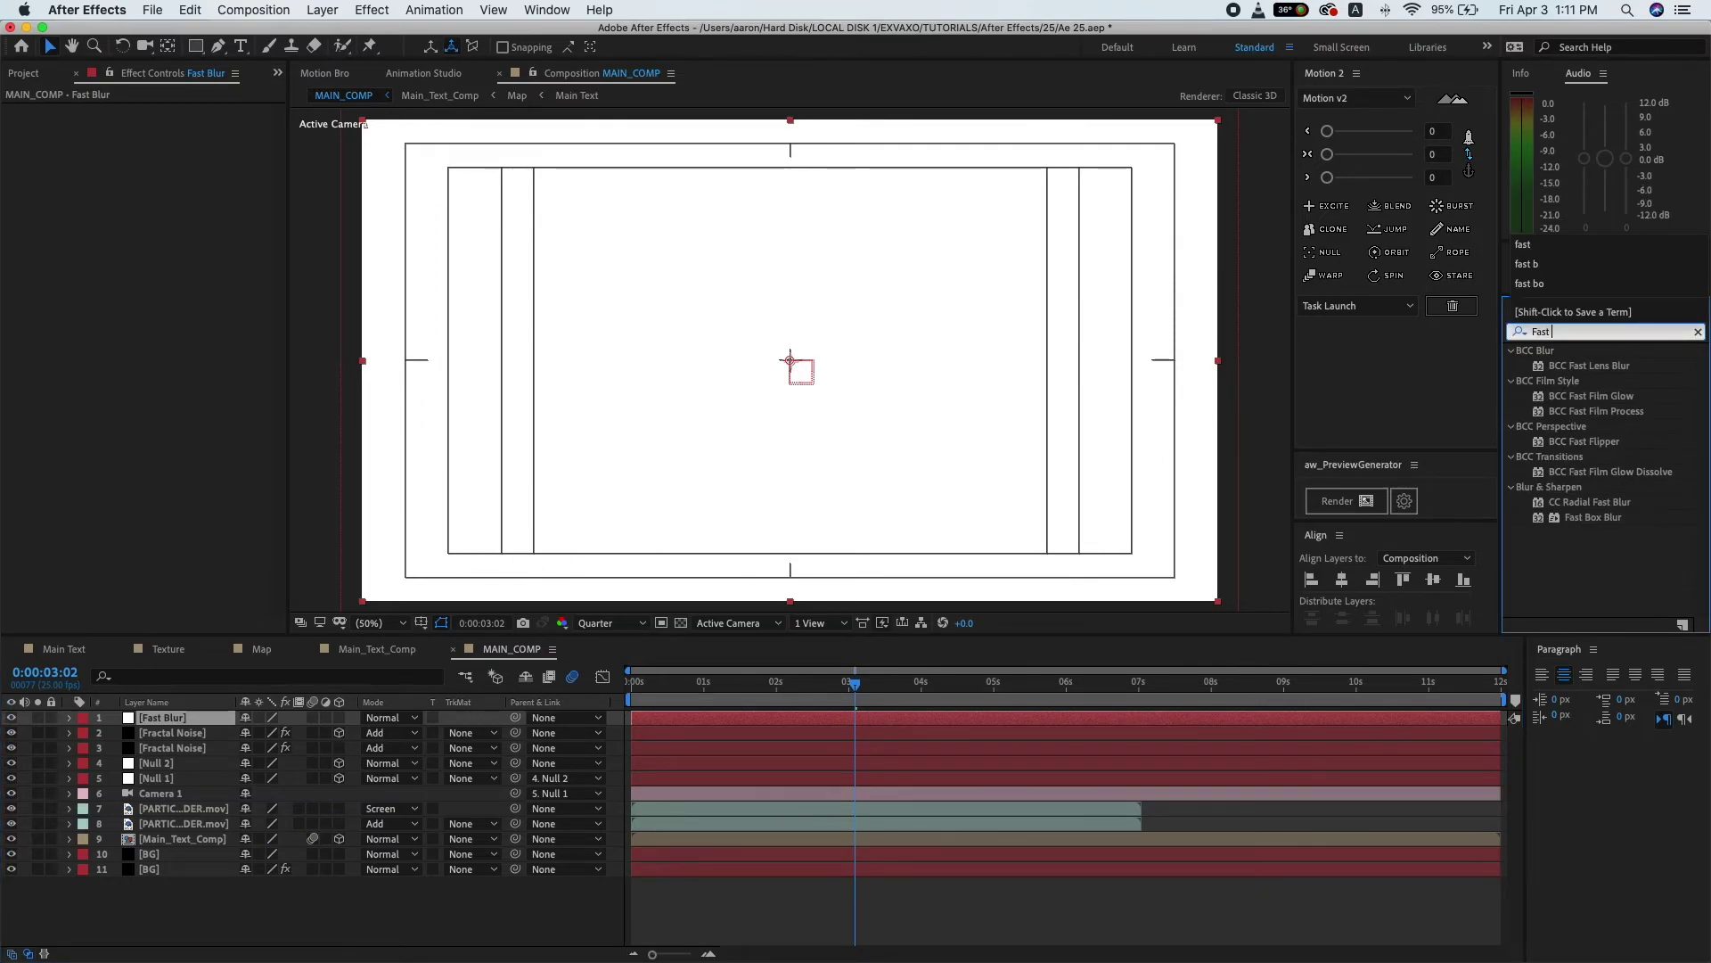
pyautogui.moveTo(1594, 381); pyautogui.dragTo(206, 722)
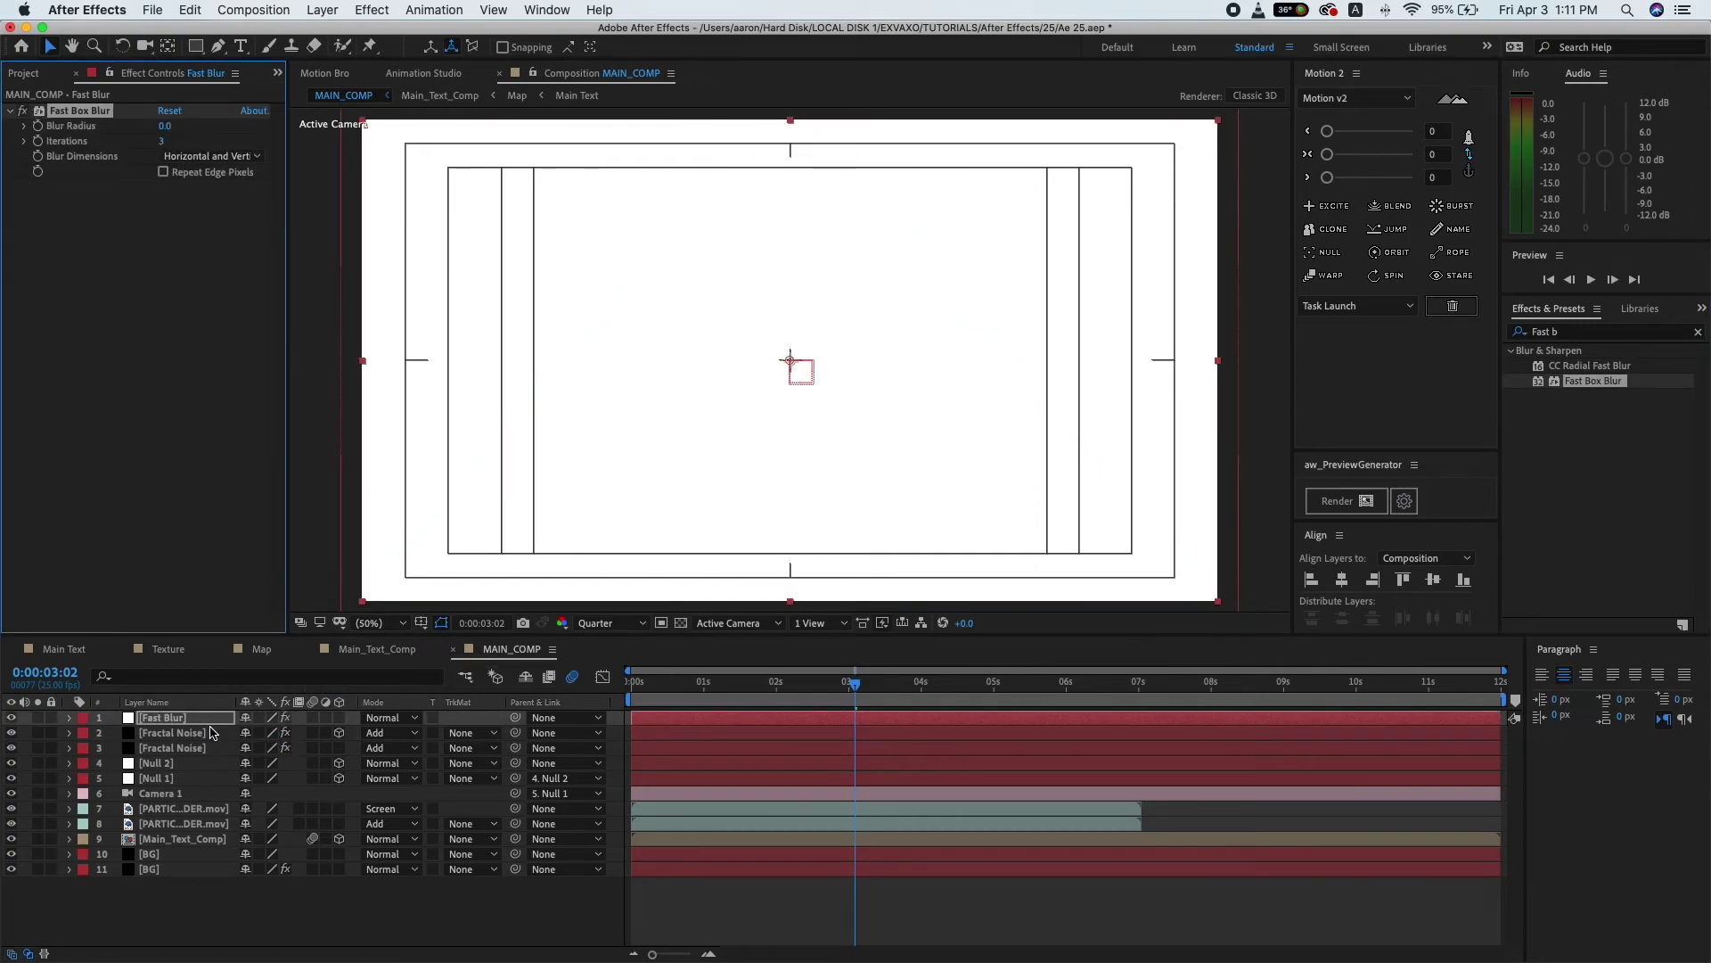
pyautogui.click(168, 129)
pyautogui.write('5')
pyautogui.press('Return')
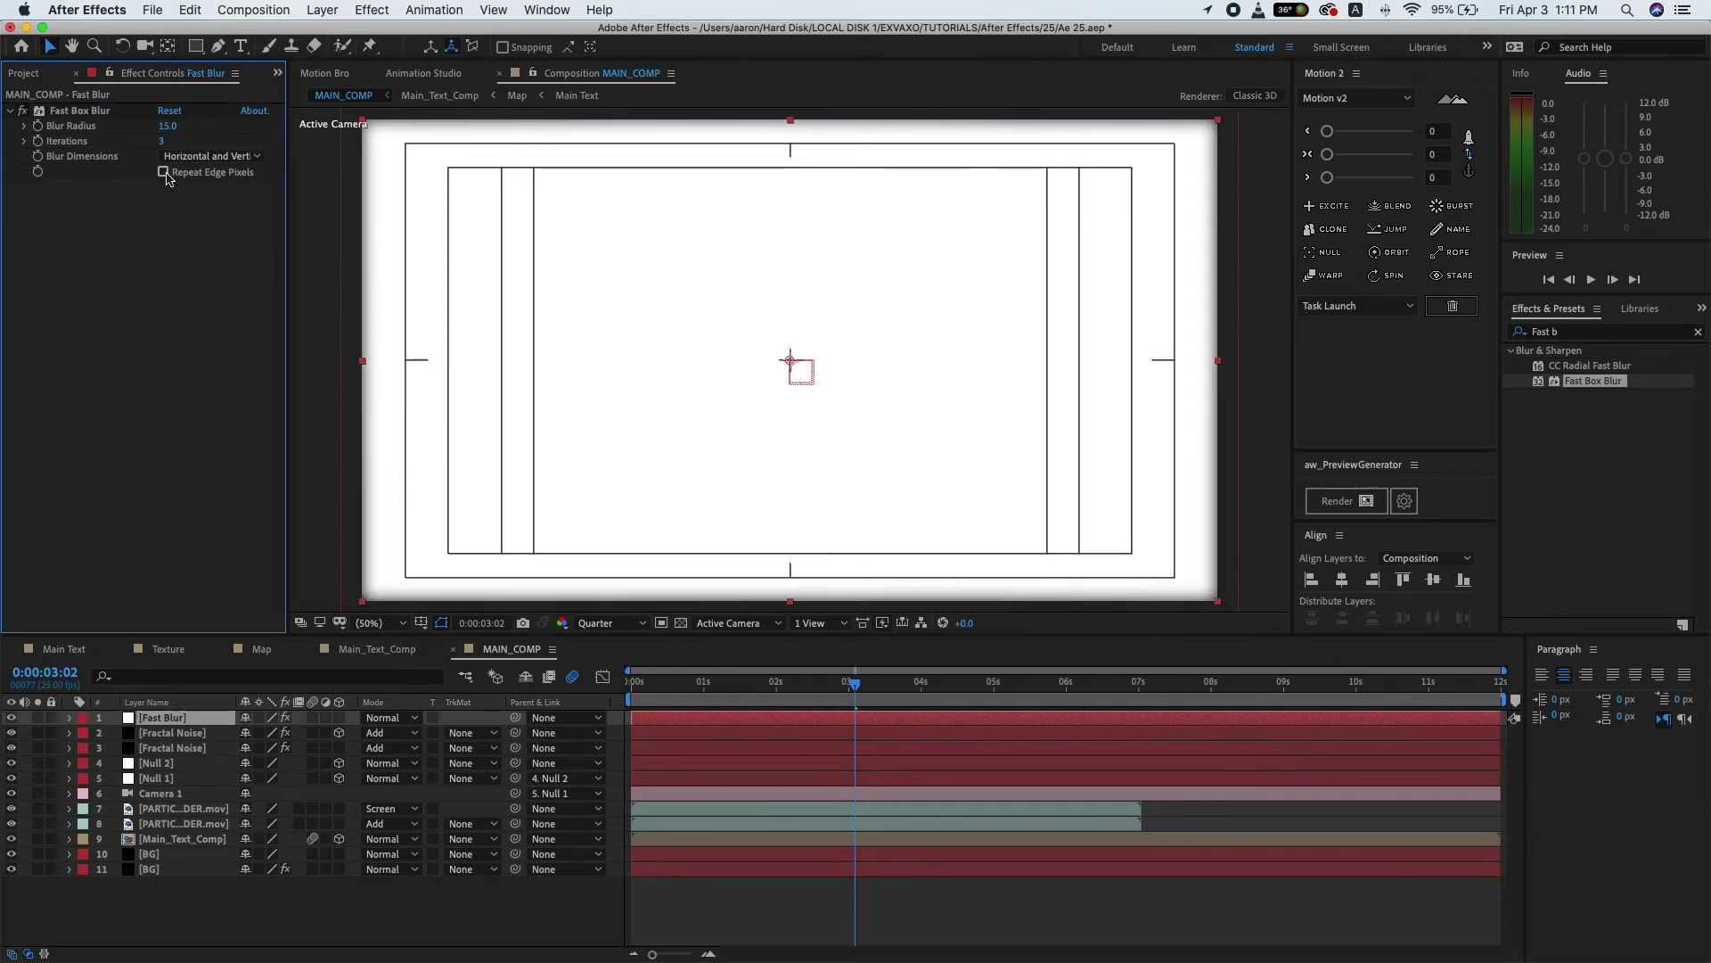
pyautogui.click(164, 173)
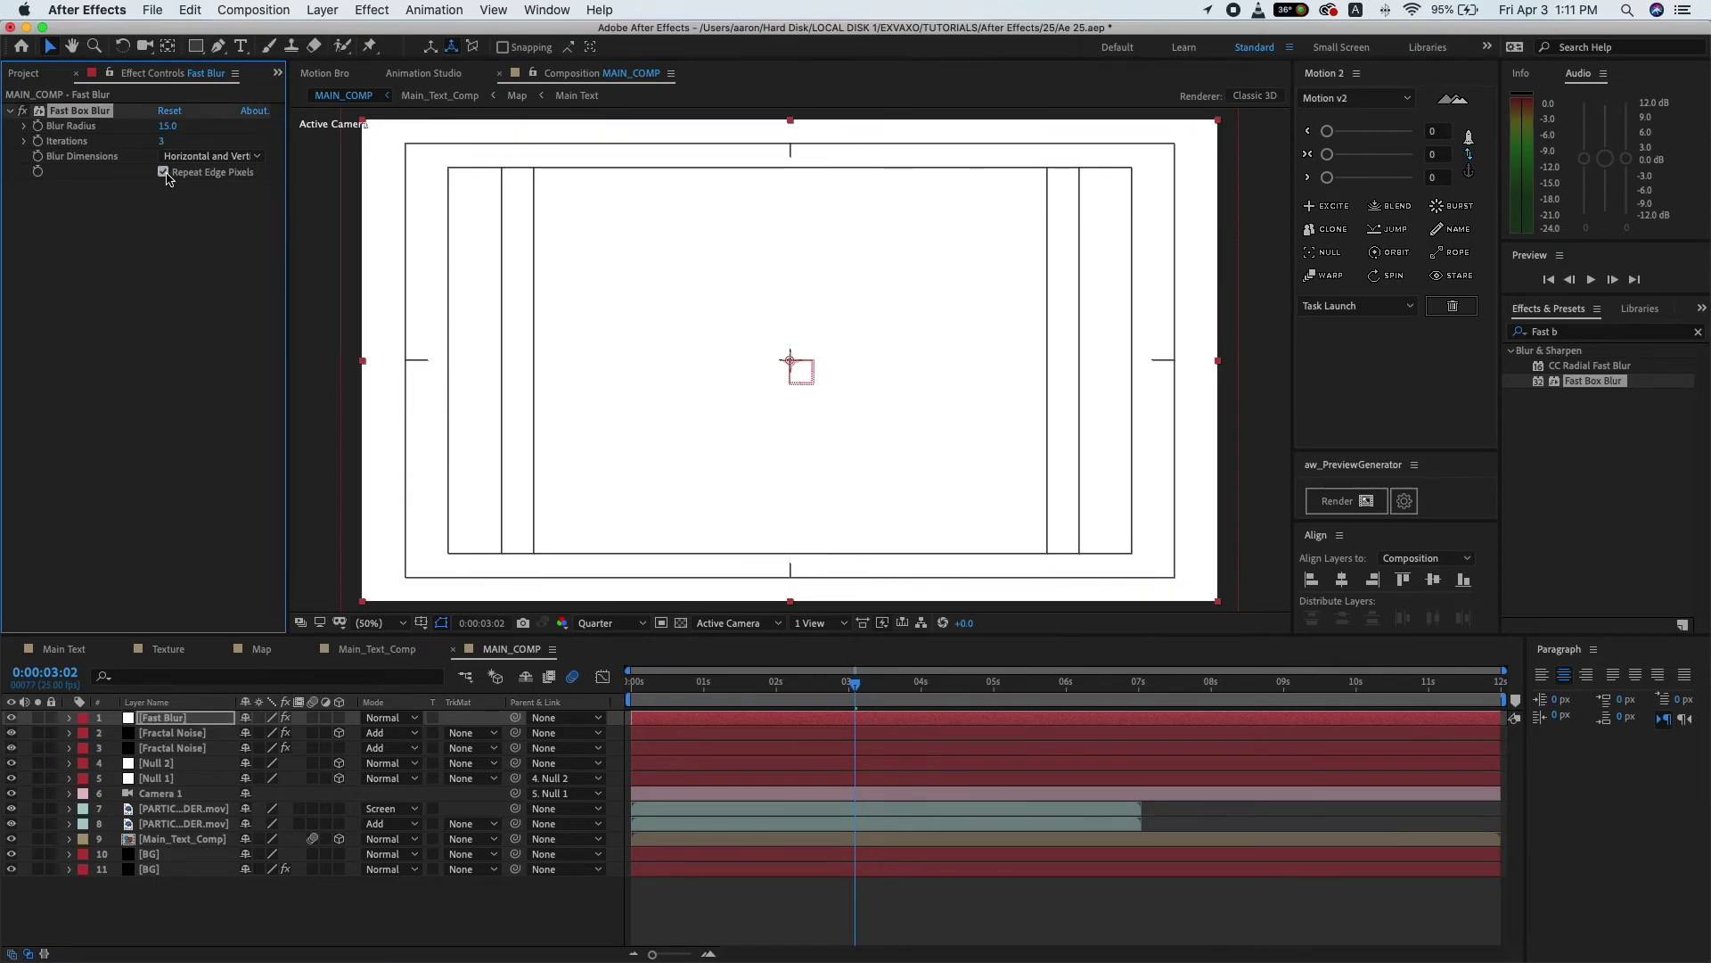
pyautogui.click(173, 720)
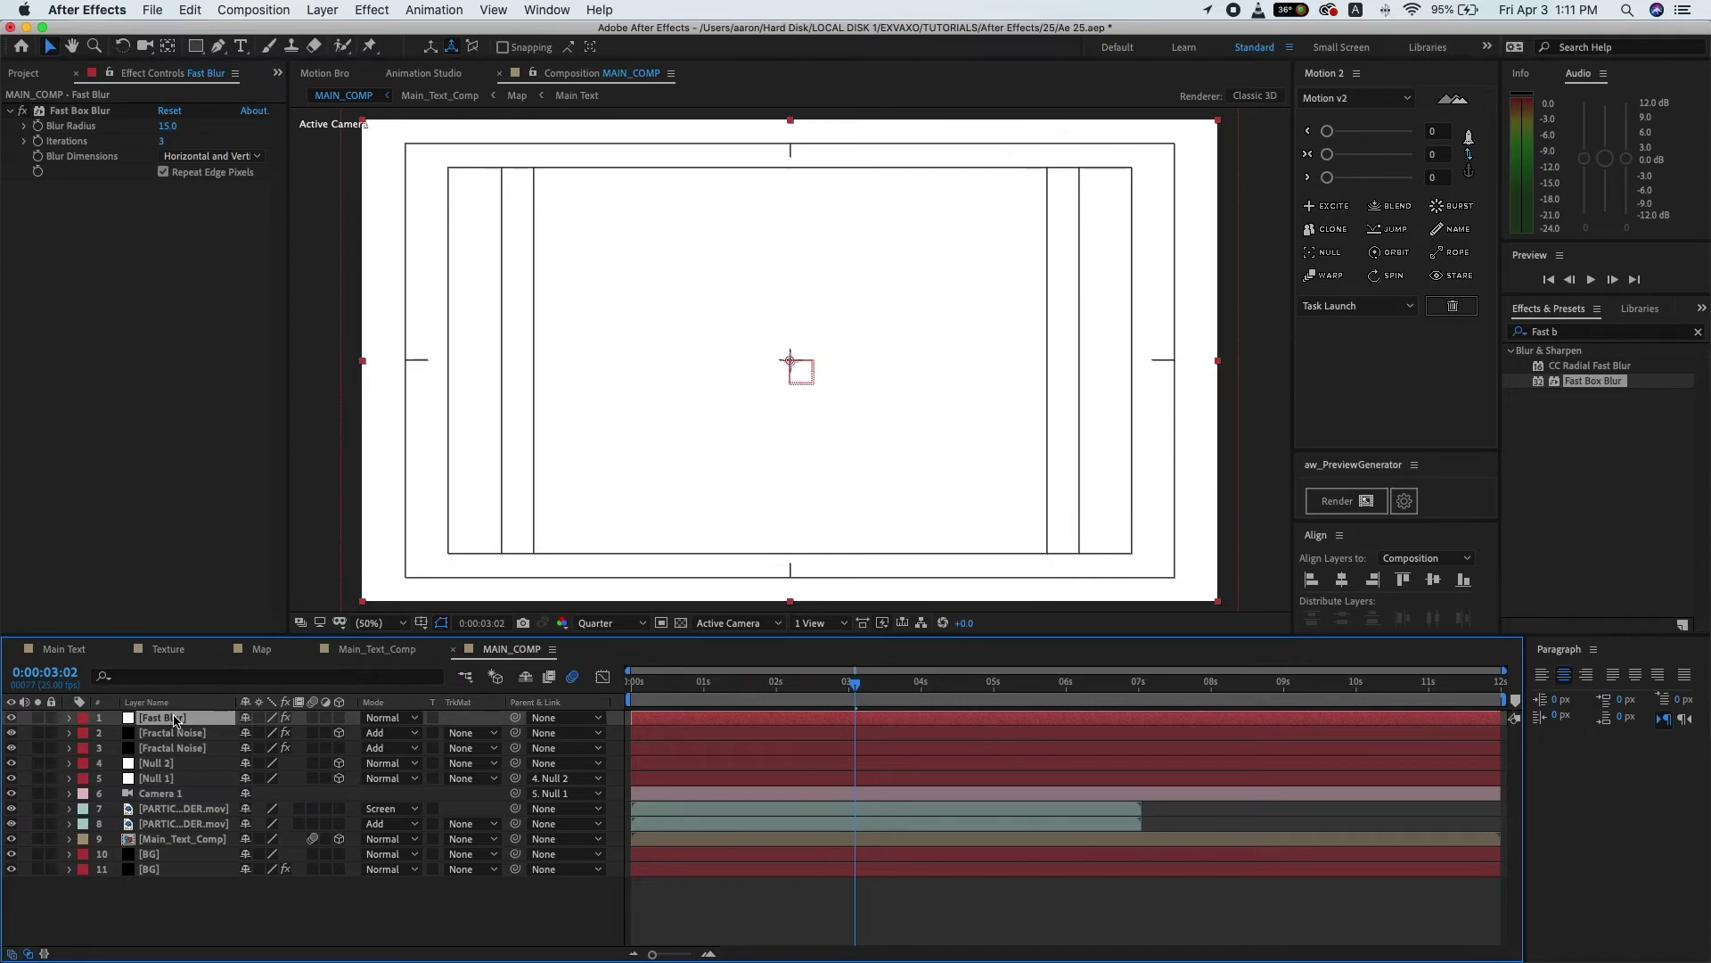
# - Make the Fast Blur layer an adjustment layer using Screen blend mode
pyautogui.click(325, 718)
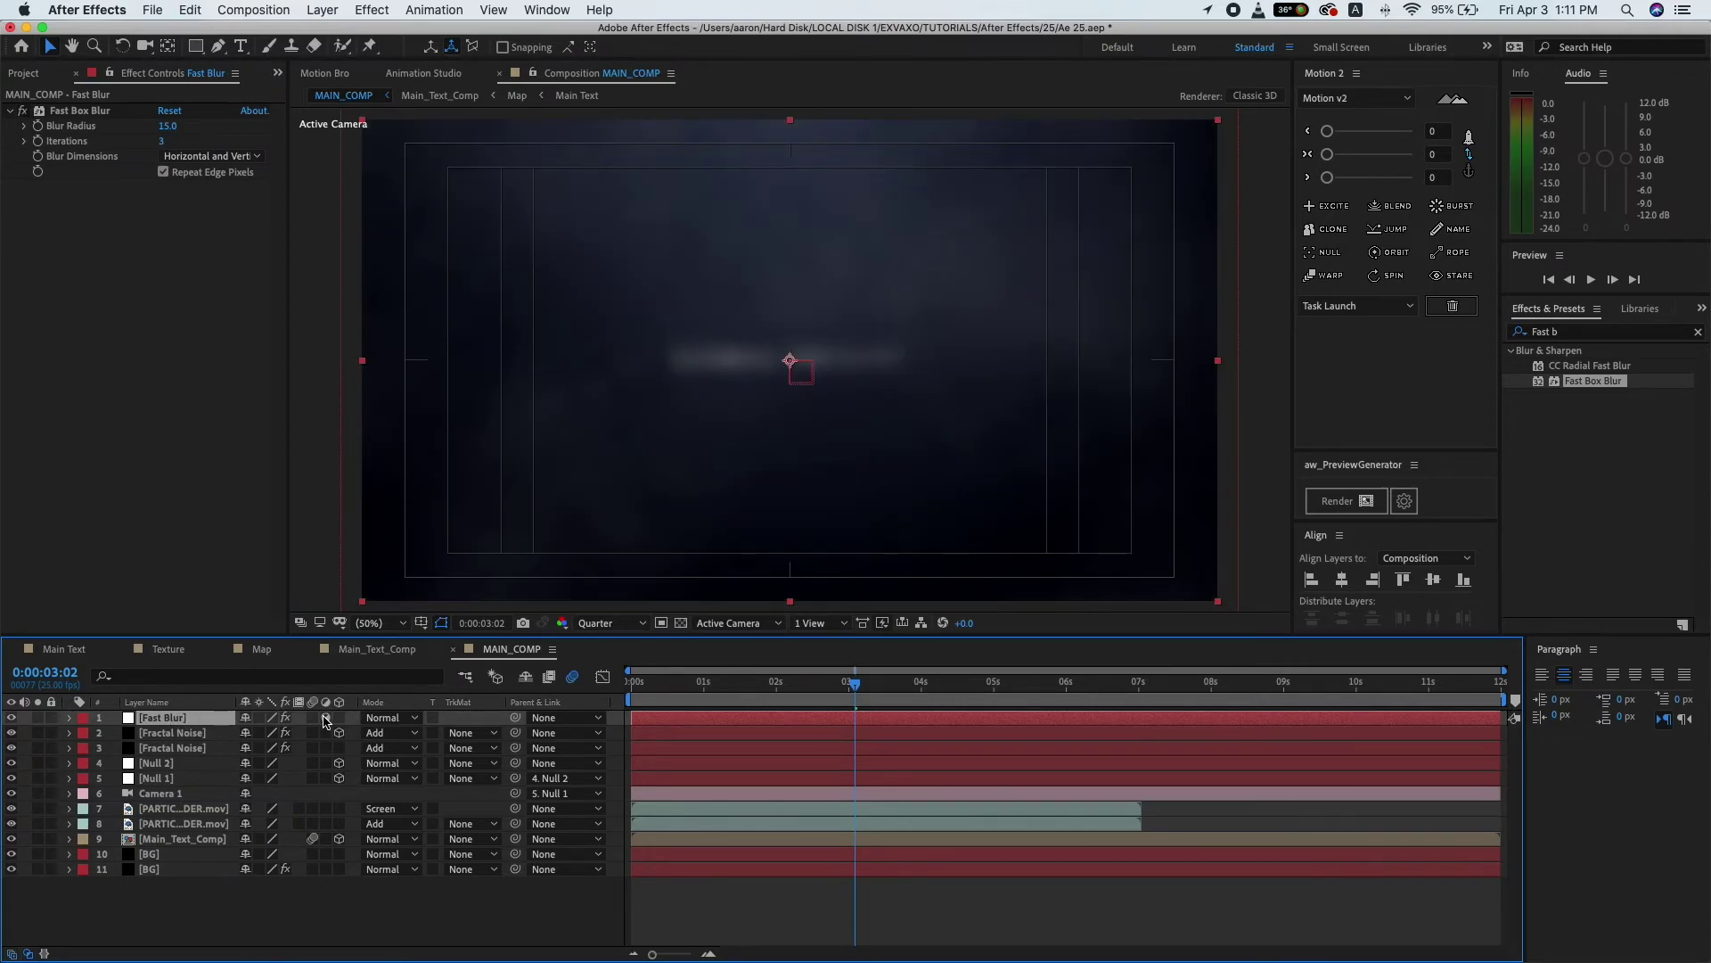
pyautogui.click(326, 718)
pyautogui.click(326, 719)
pyautogui.click(376, 719)
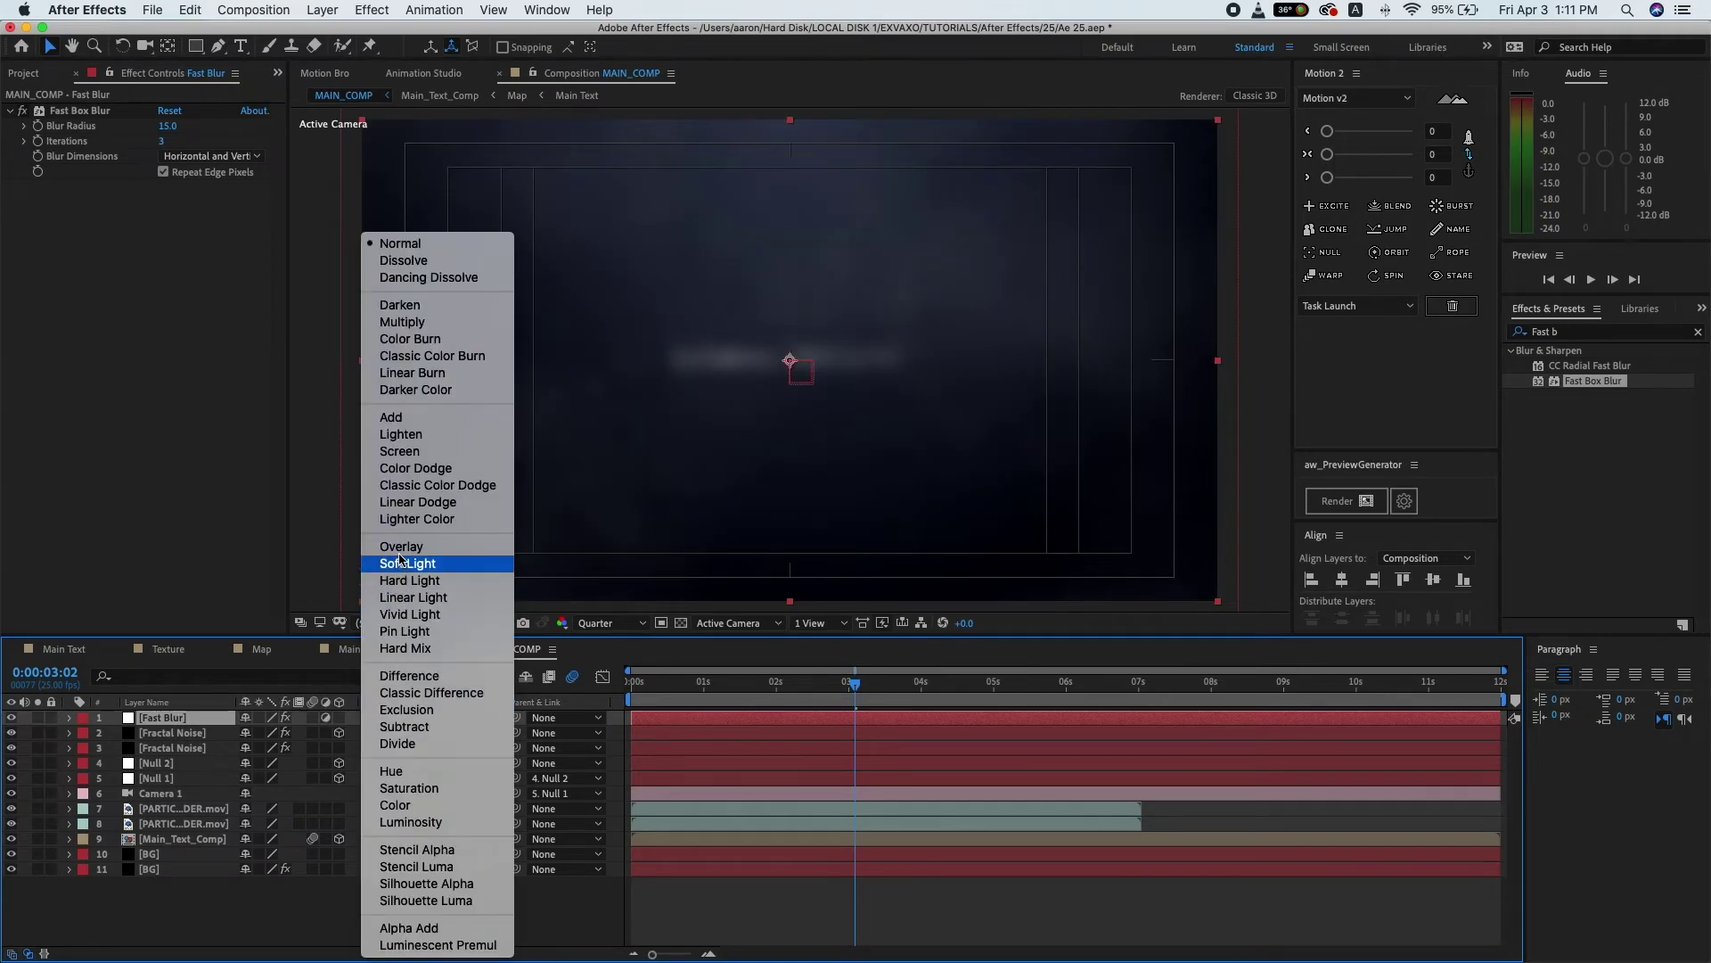
pyautogui.click(398, 451)
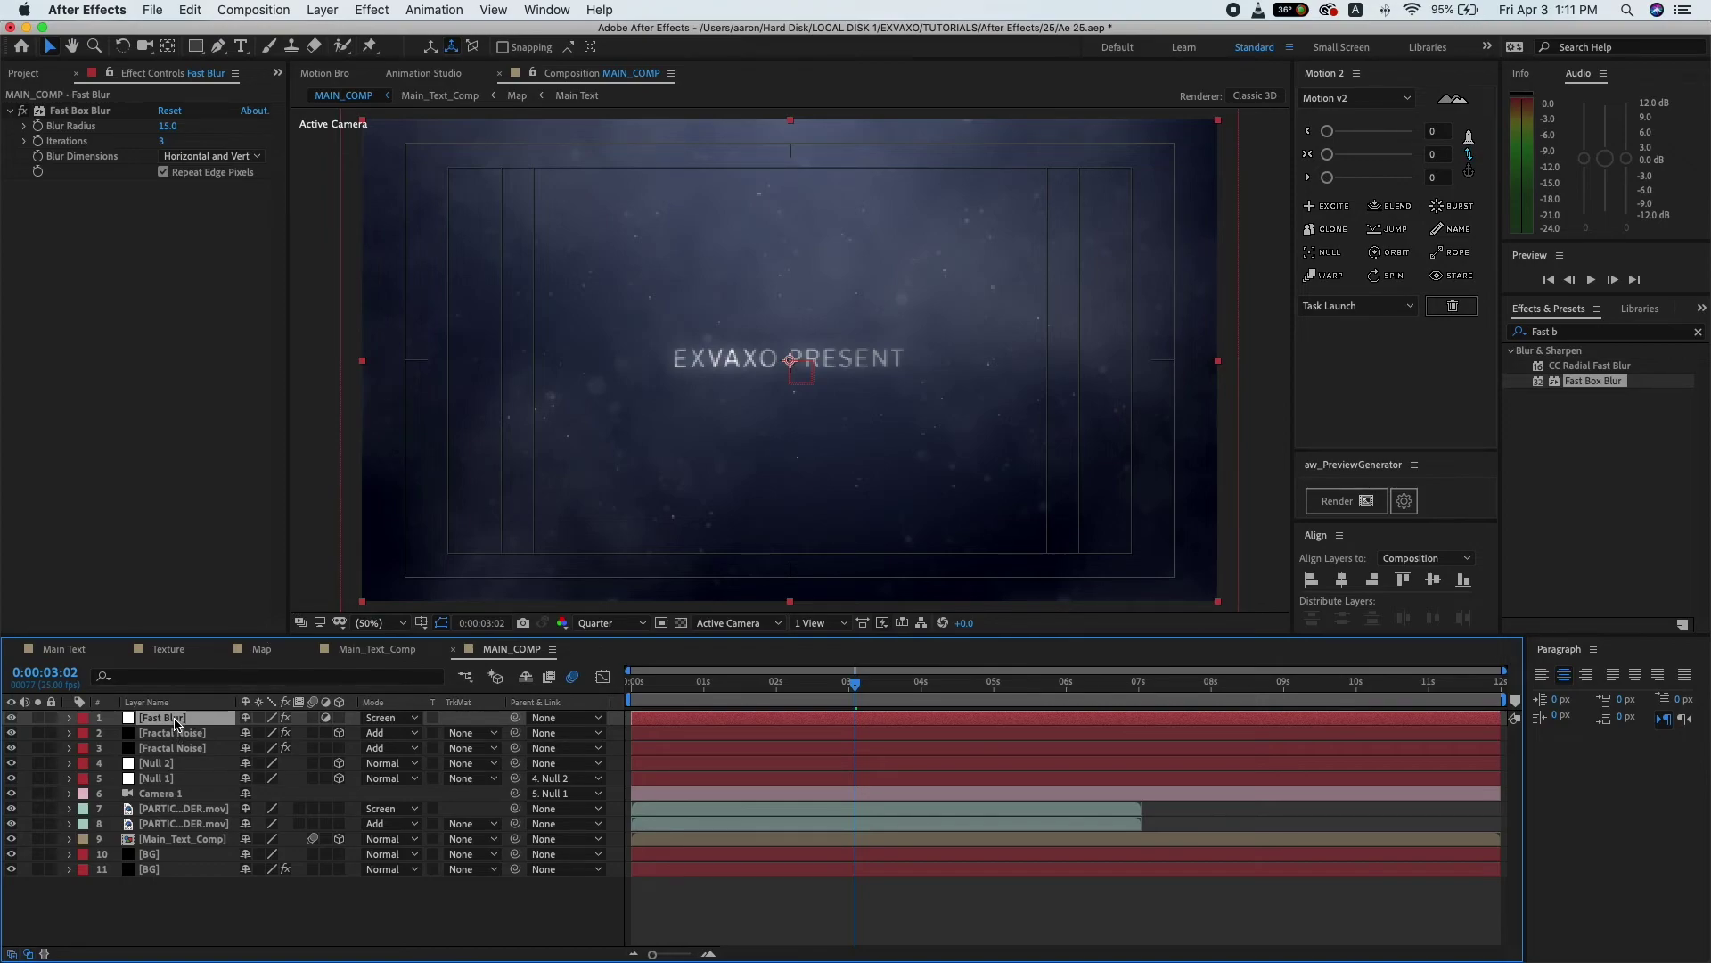
# - Set the Fast Blur layer's opacity to 35% and preview from the start
pyautogui.click(69, 719)
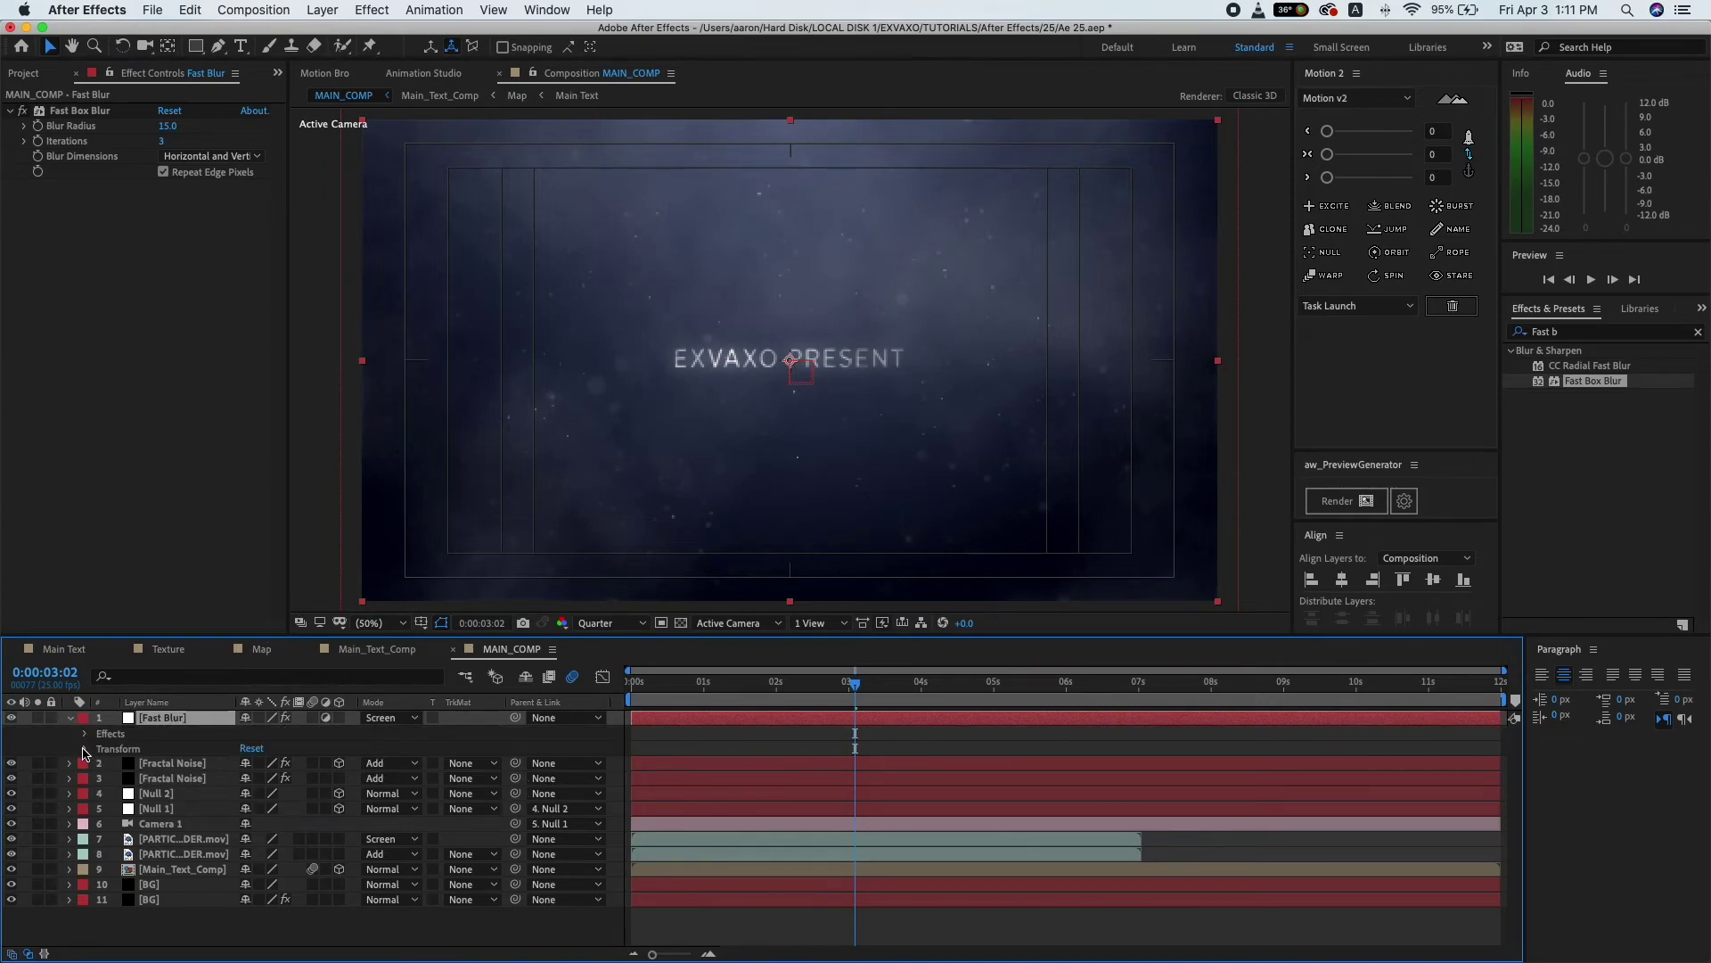
pyautogui.click(86, 749)
pyautogui.click(254, 824)
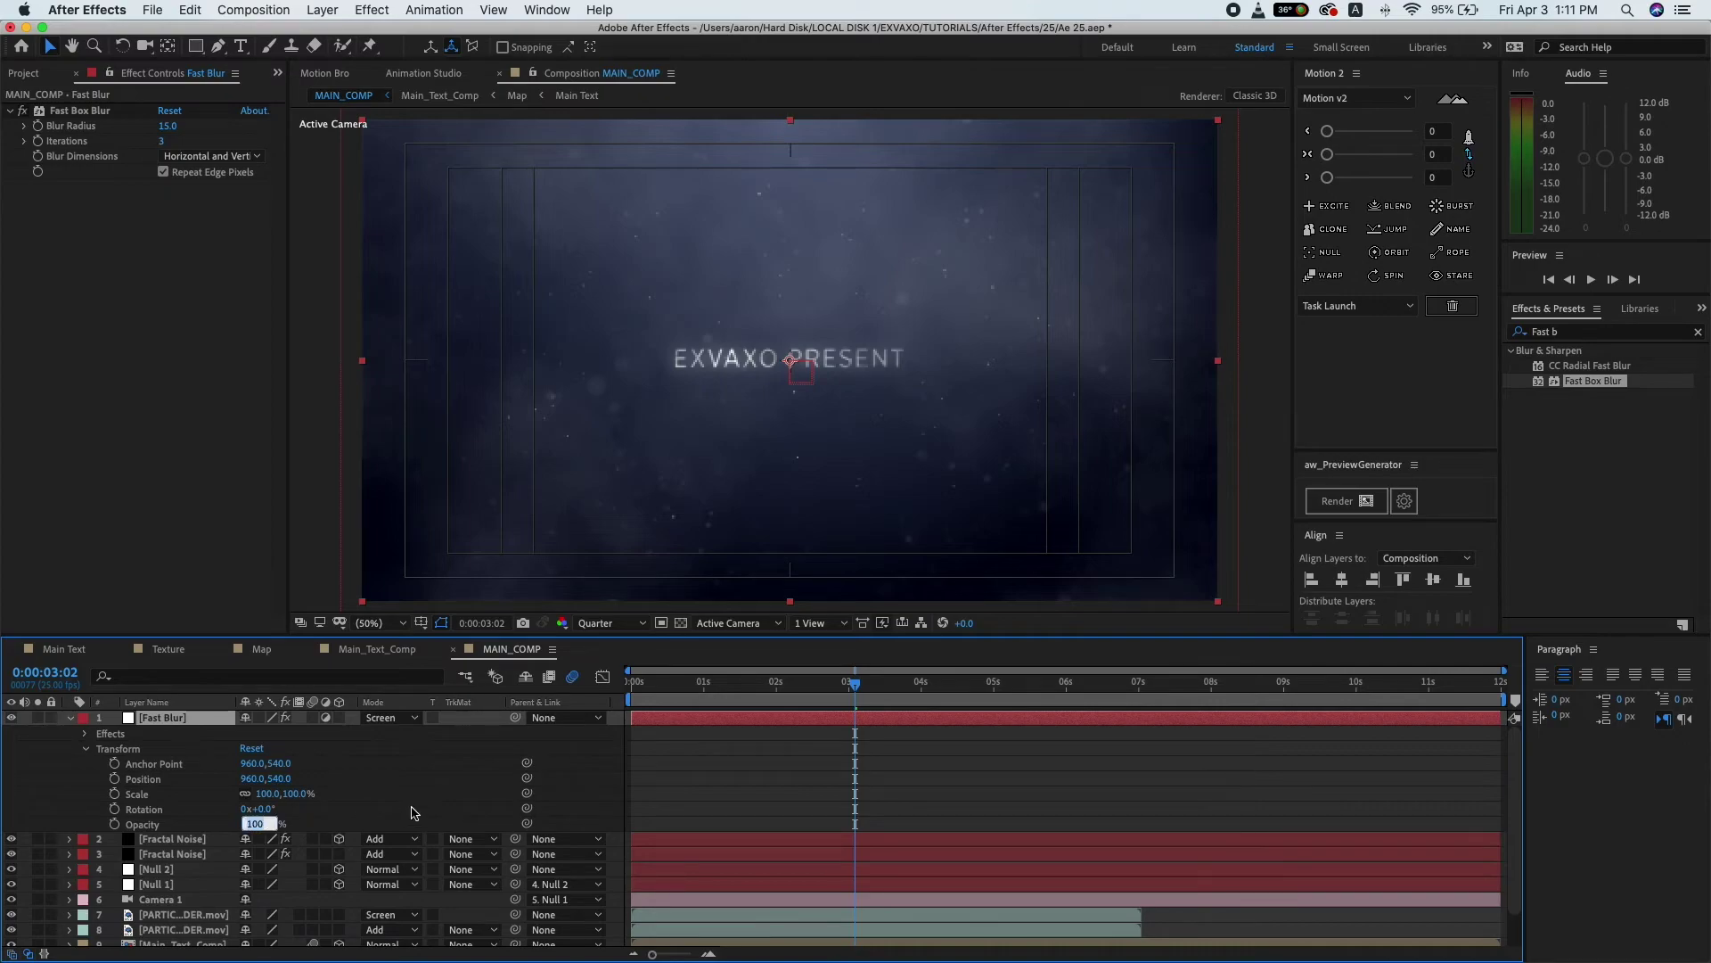
pyautogui.write('35')
pyautogui.click(427, 798)
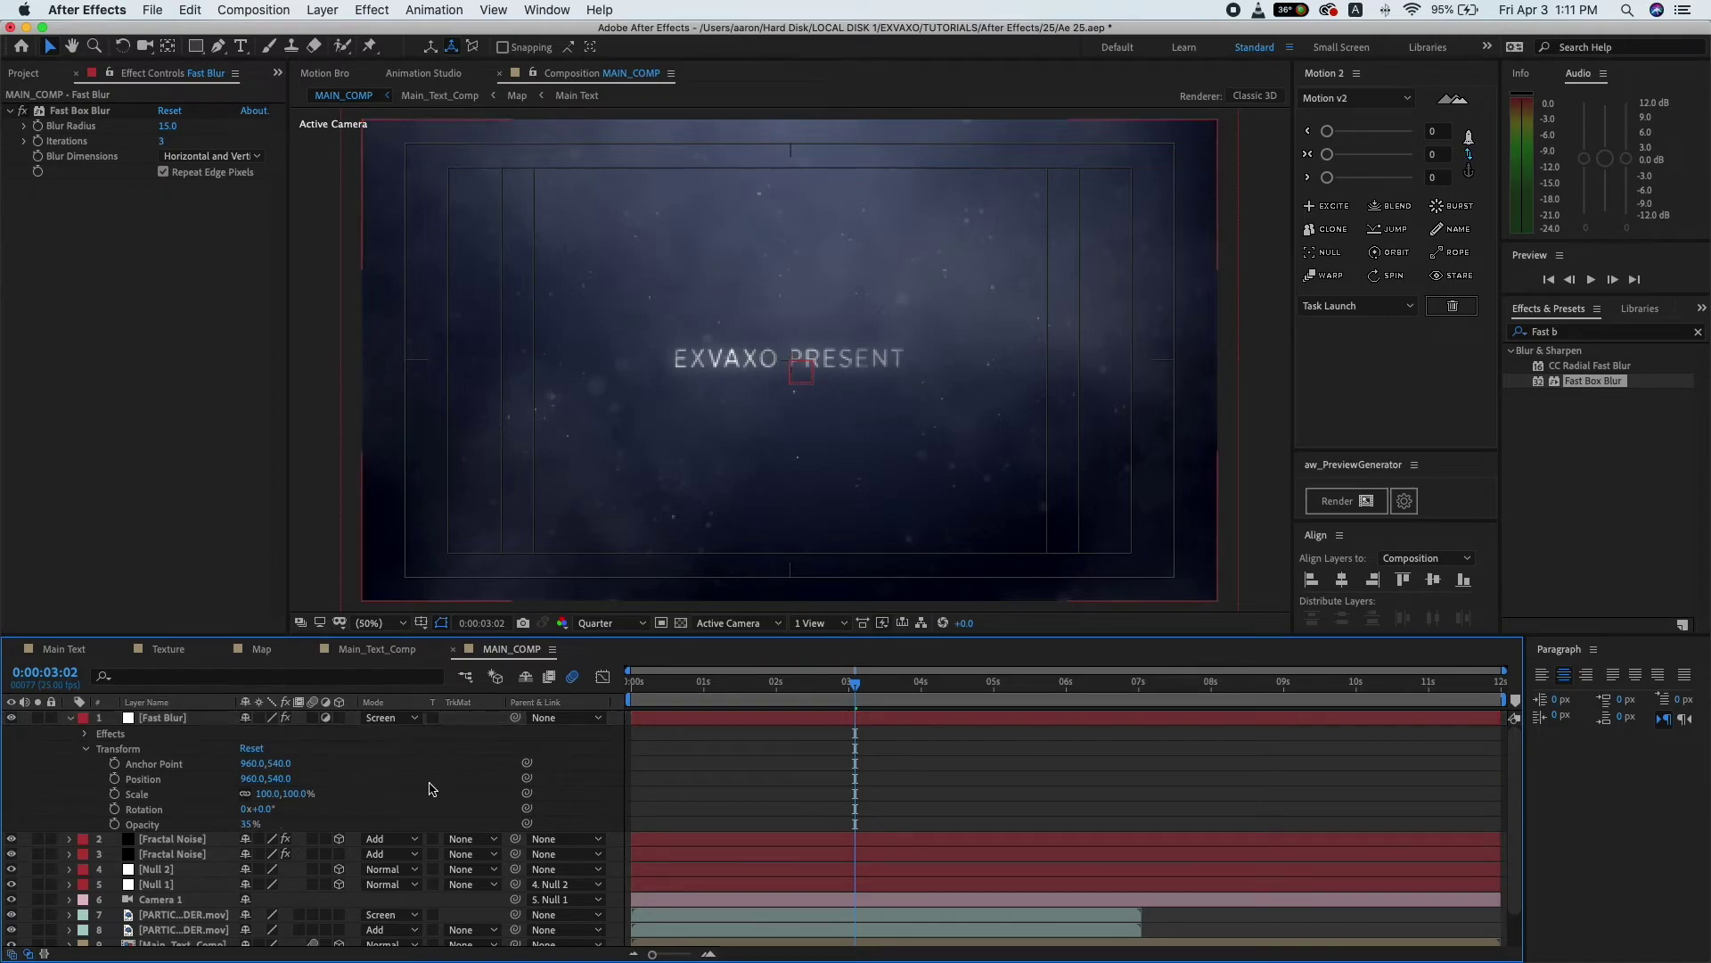
pyautogui.moveTo(661, 687); pyautogui.dragTo(675, 689)
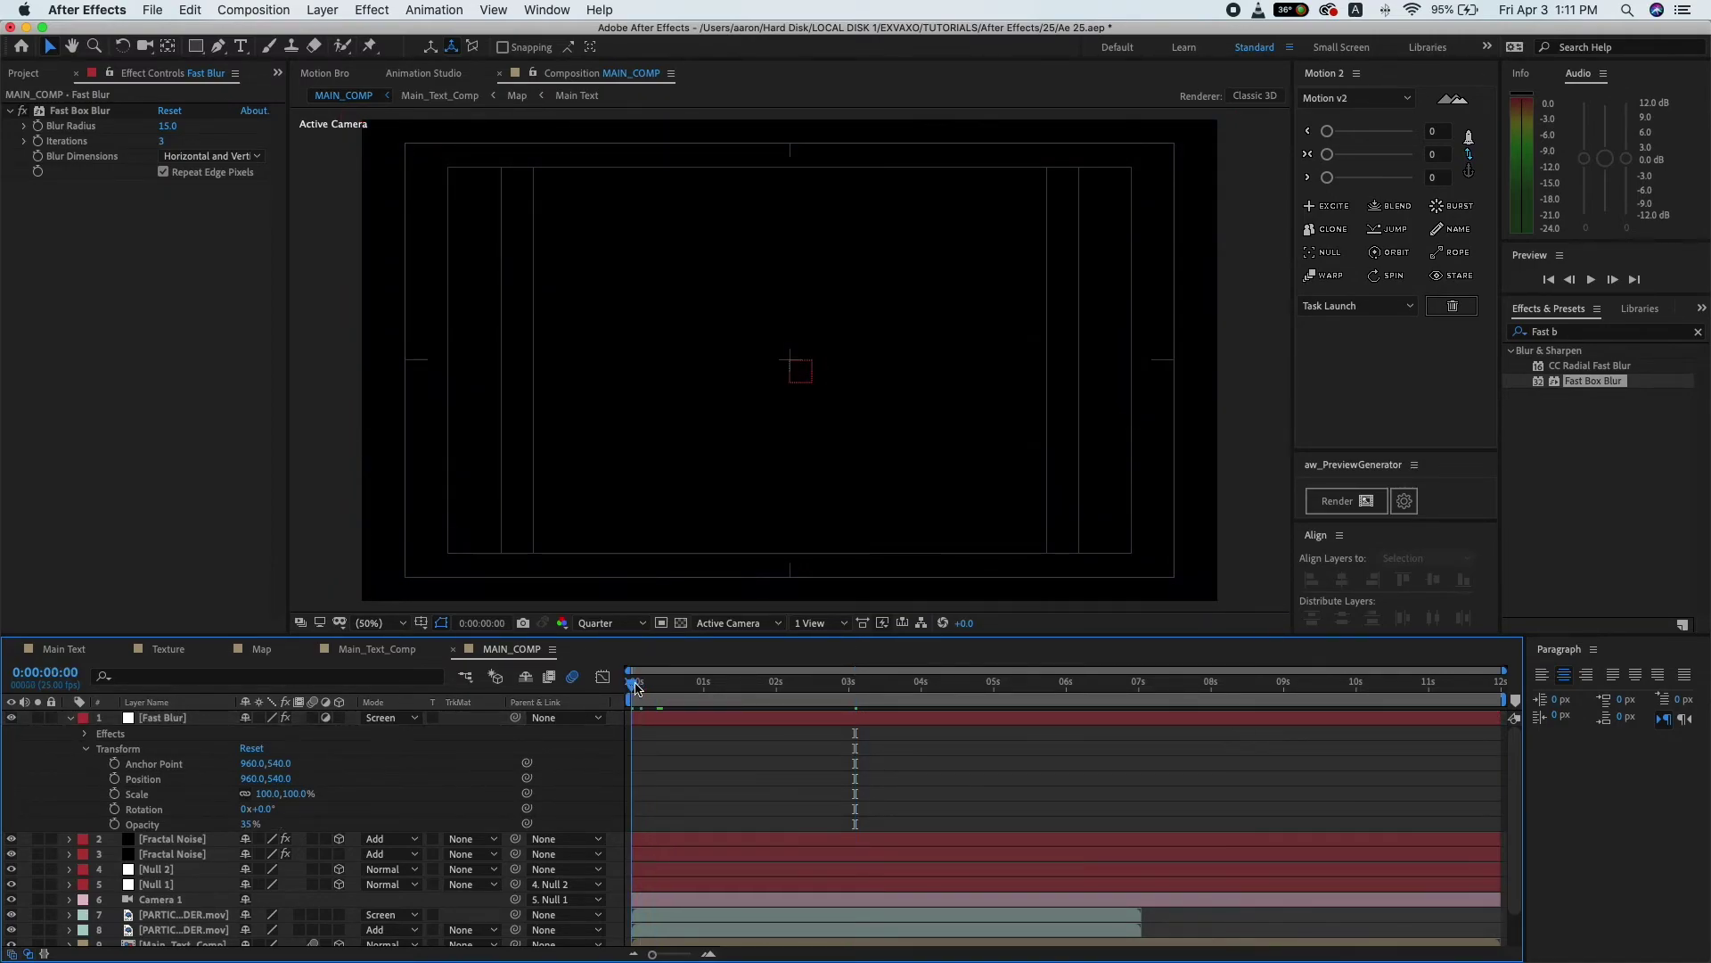
pyautogui.press('space')
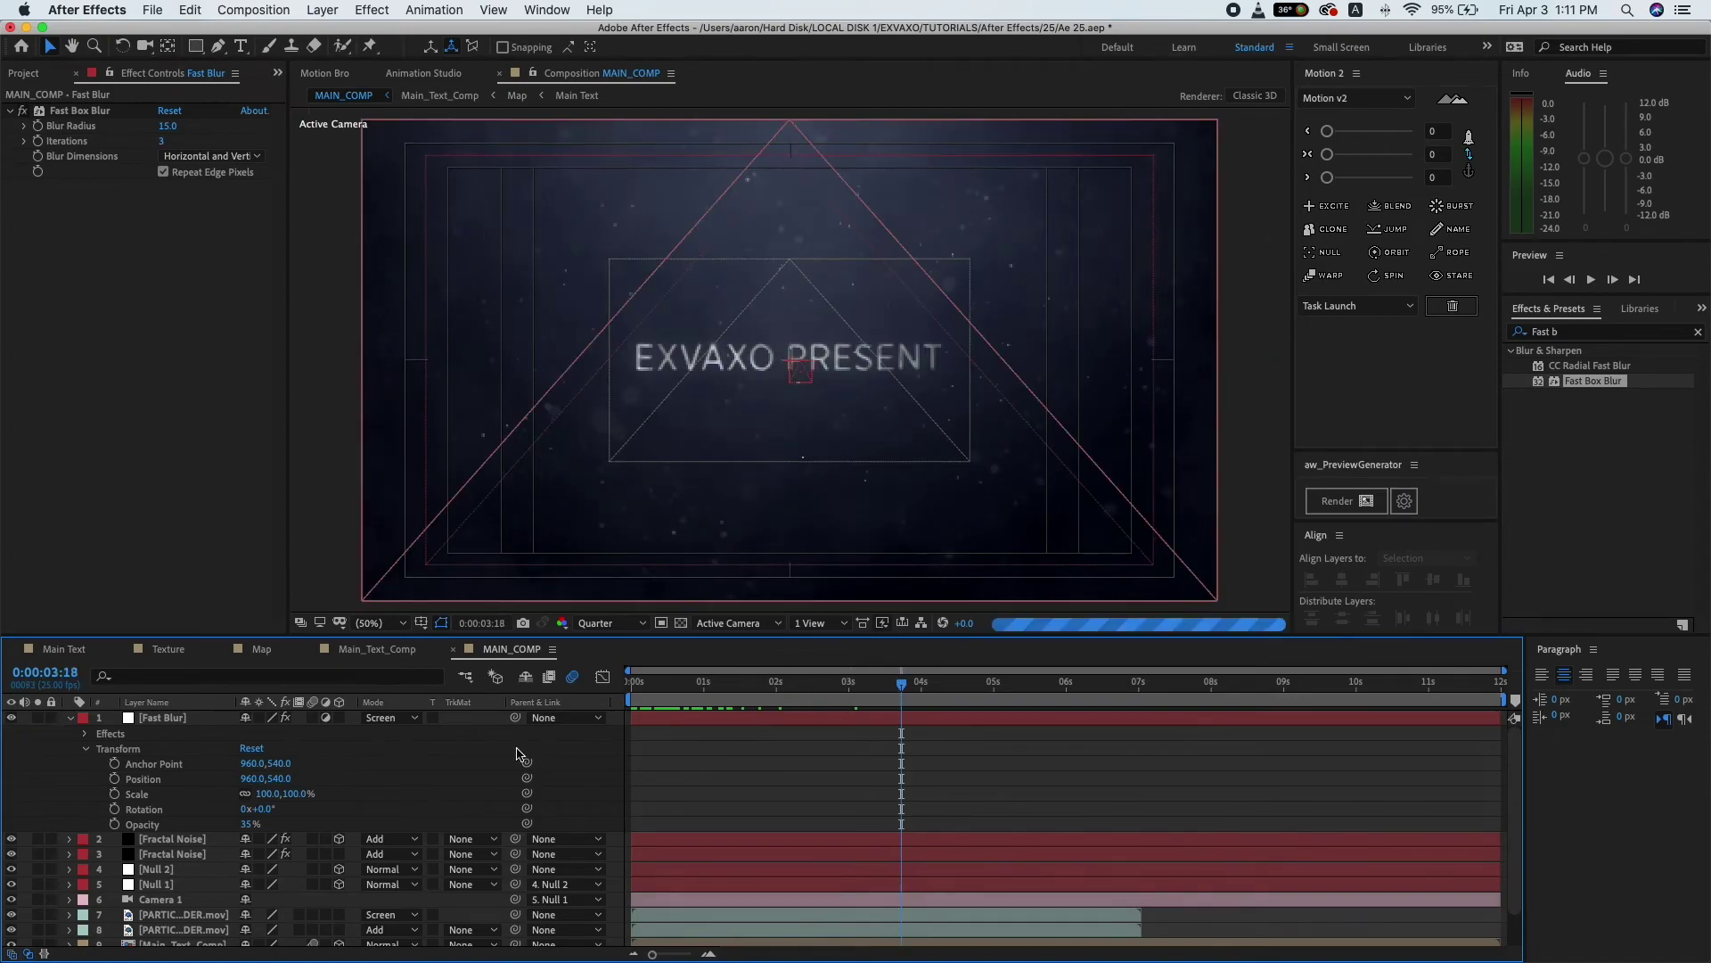
pyautogui.click(71, 719)
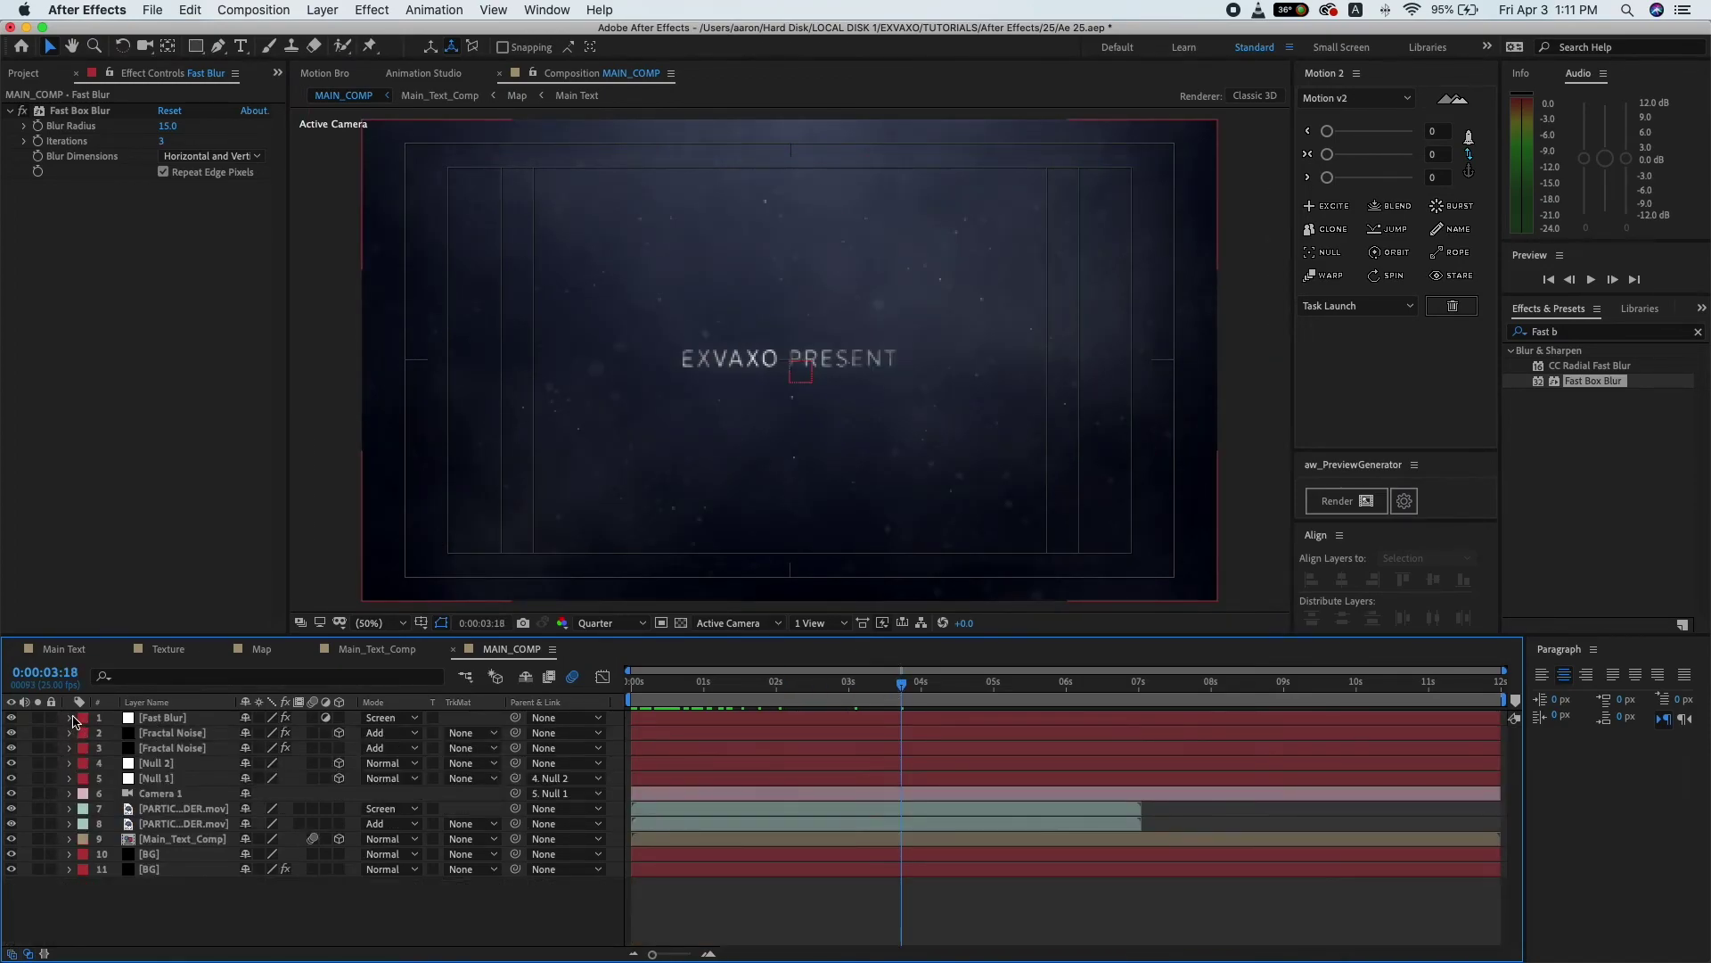
pyautogui.click(161, 720)
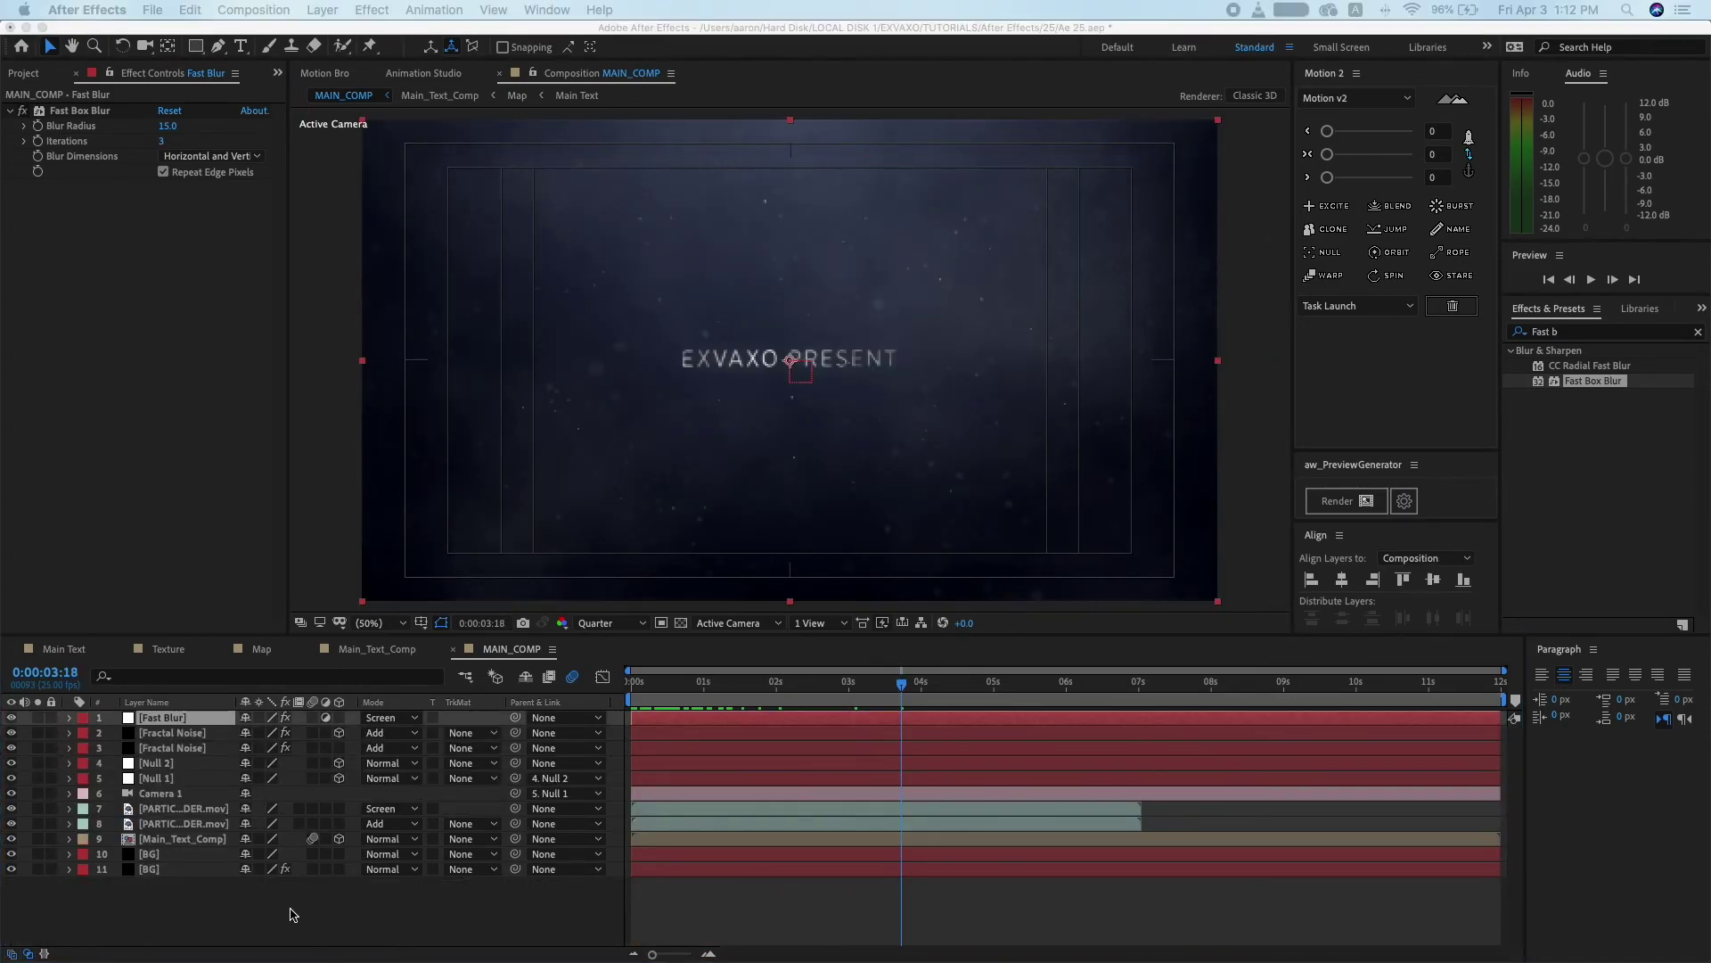
# - Create a new solid layer named Hue
pyautogui.rightClick(292, 914)
pyautogui.moveTo(346, 770)
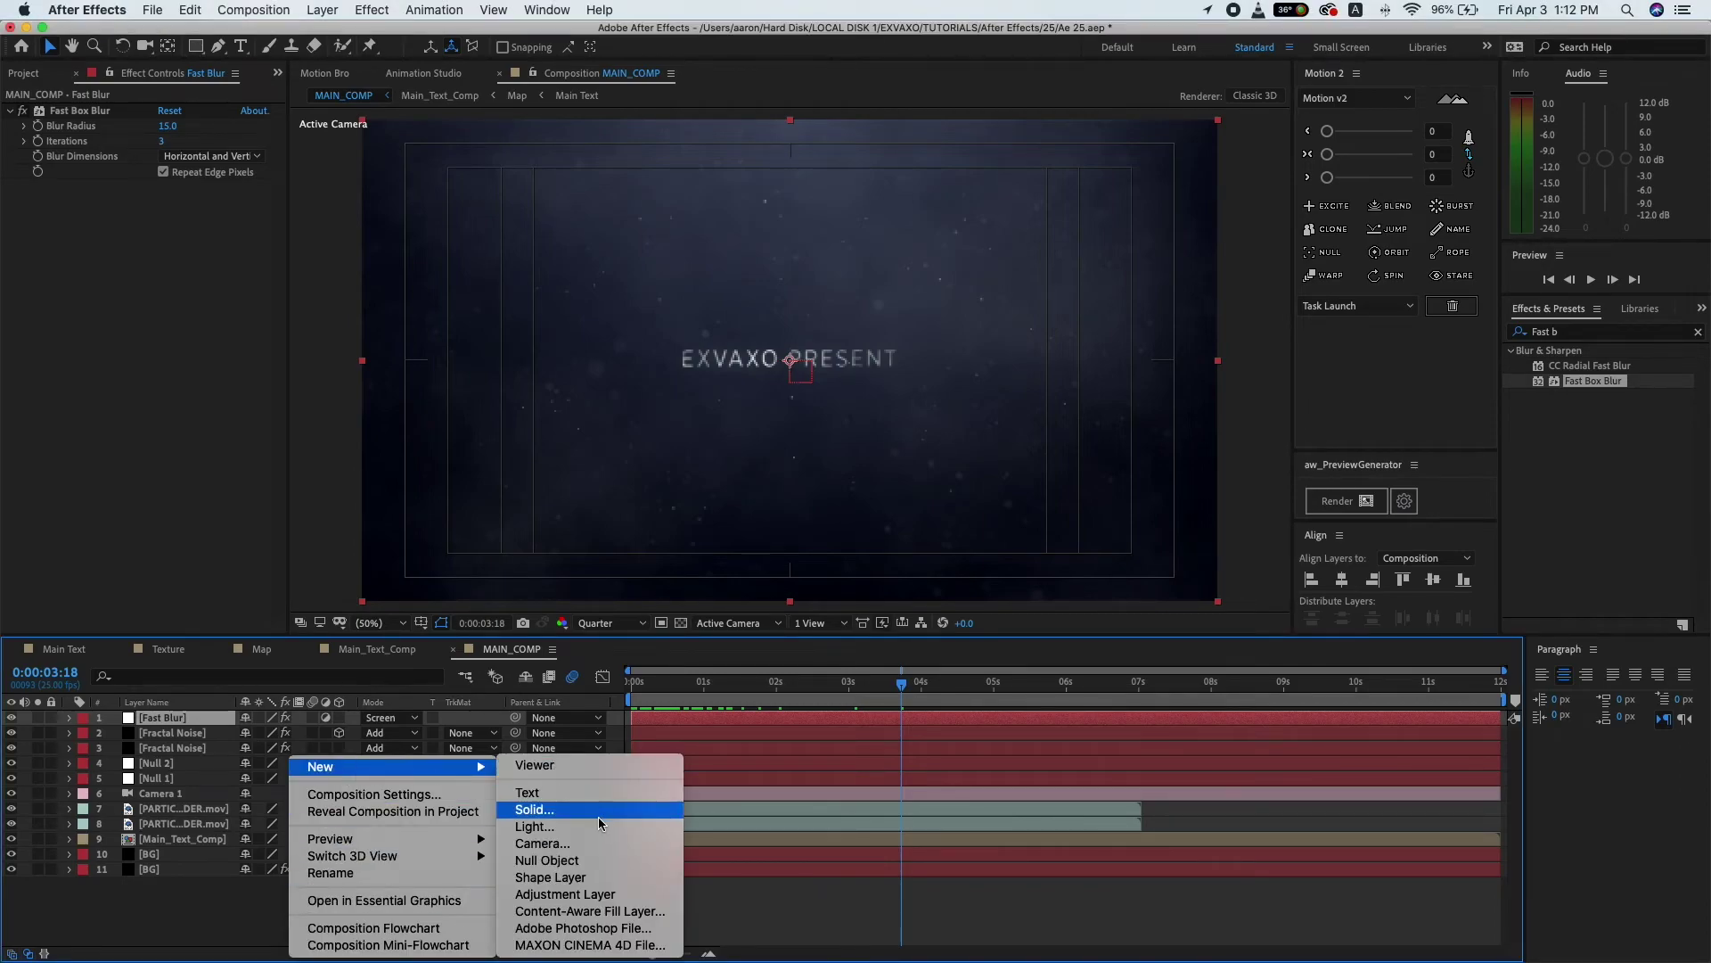
pyautogui.click(589, 811)
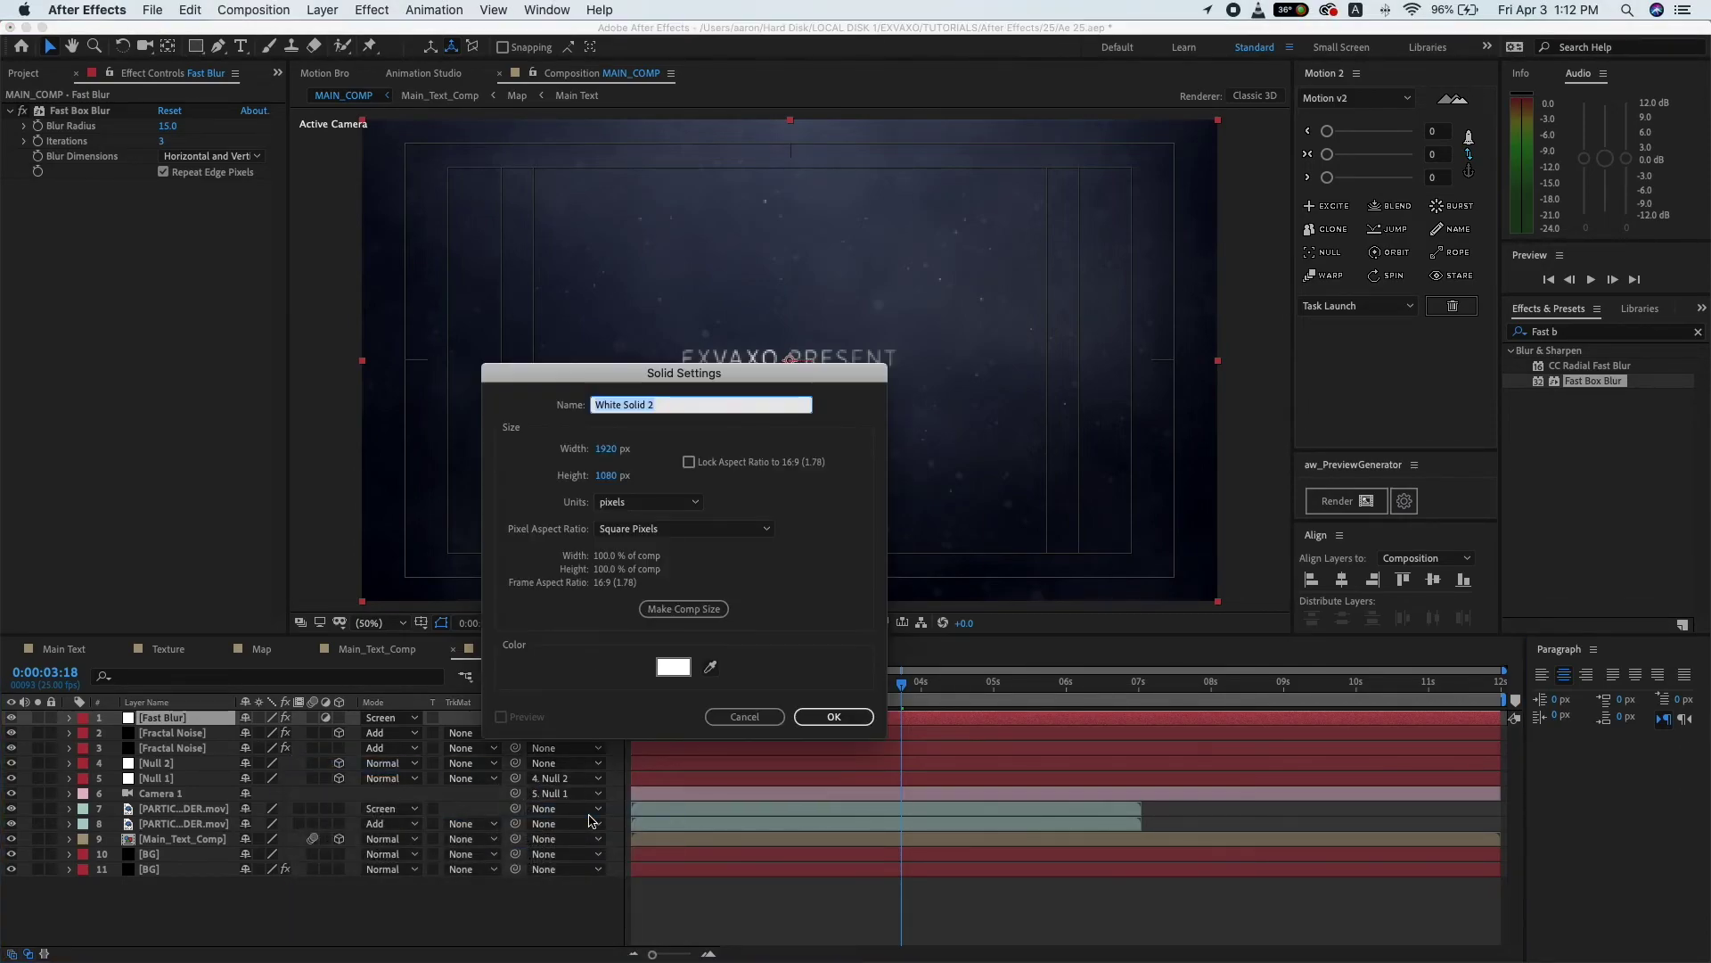
pyautogui.write('Hue')
pyautogui.click(857, 718)
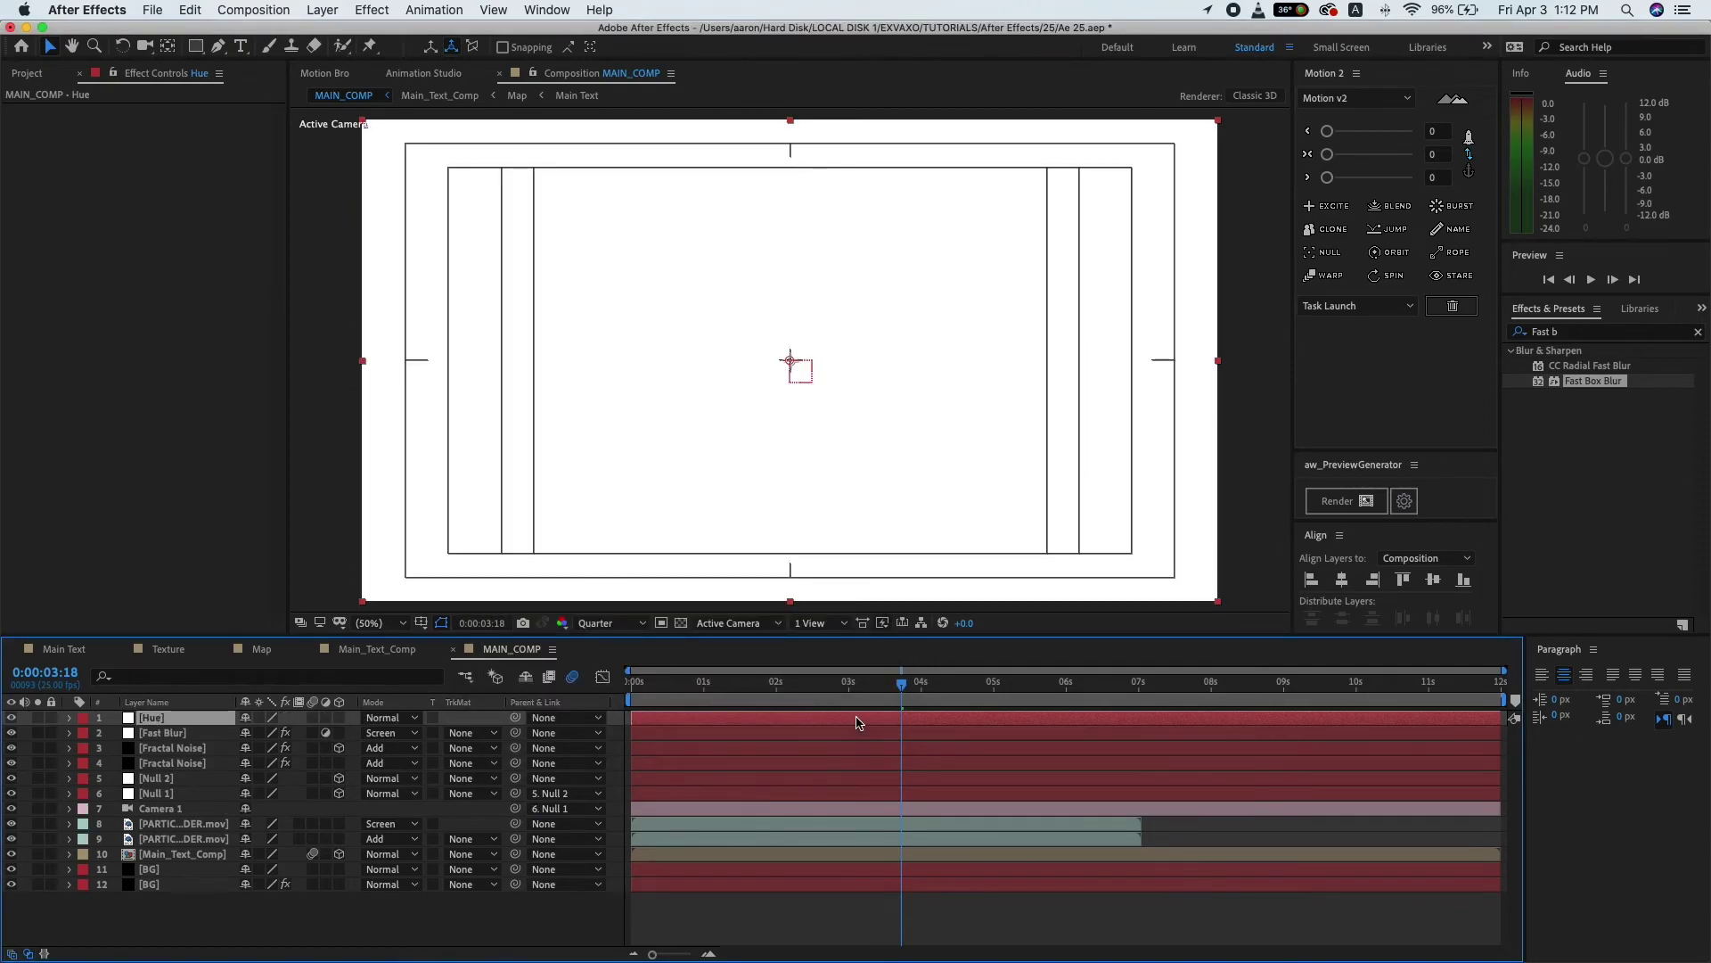
# - Apply Hue/Saturation to the Hue layer, make it an adjustment layer, and set Master Hue to 9°
pyautogui.click(1551, 332)
pyautogui.write('Hue')
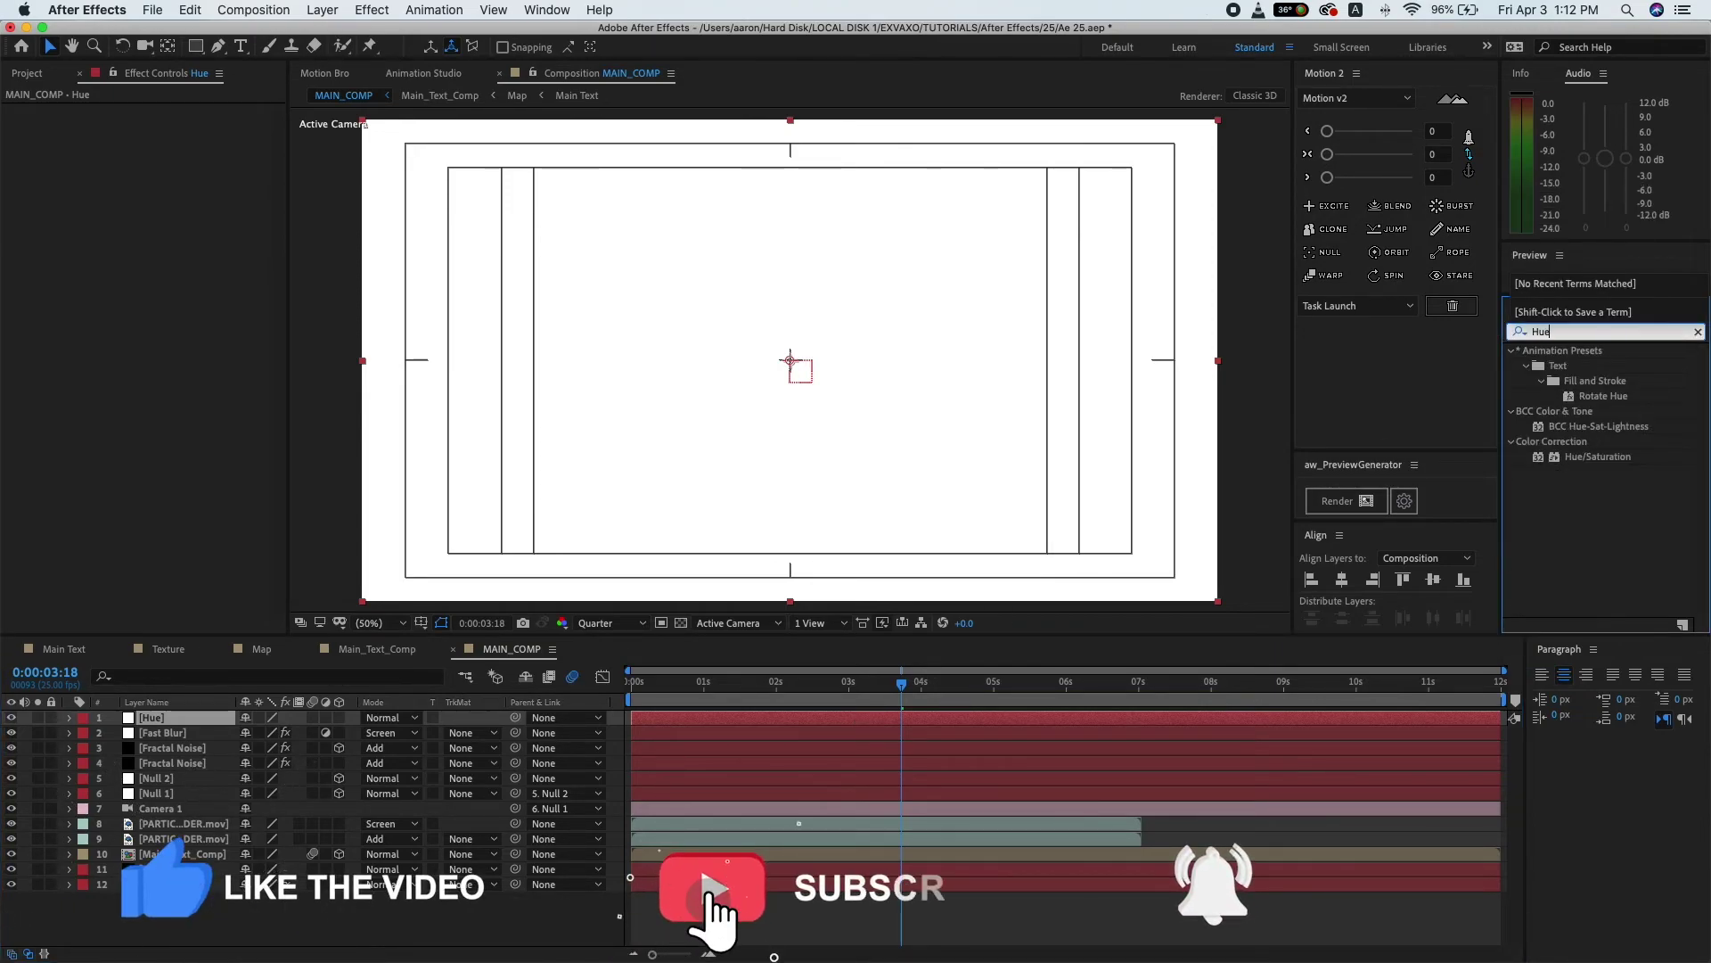
pyautogui.click(1583, 460)
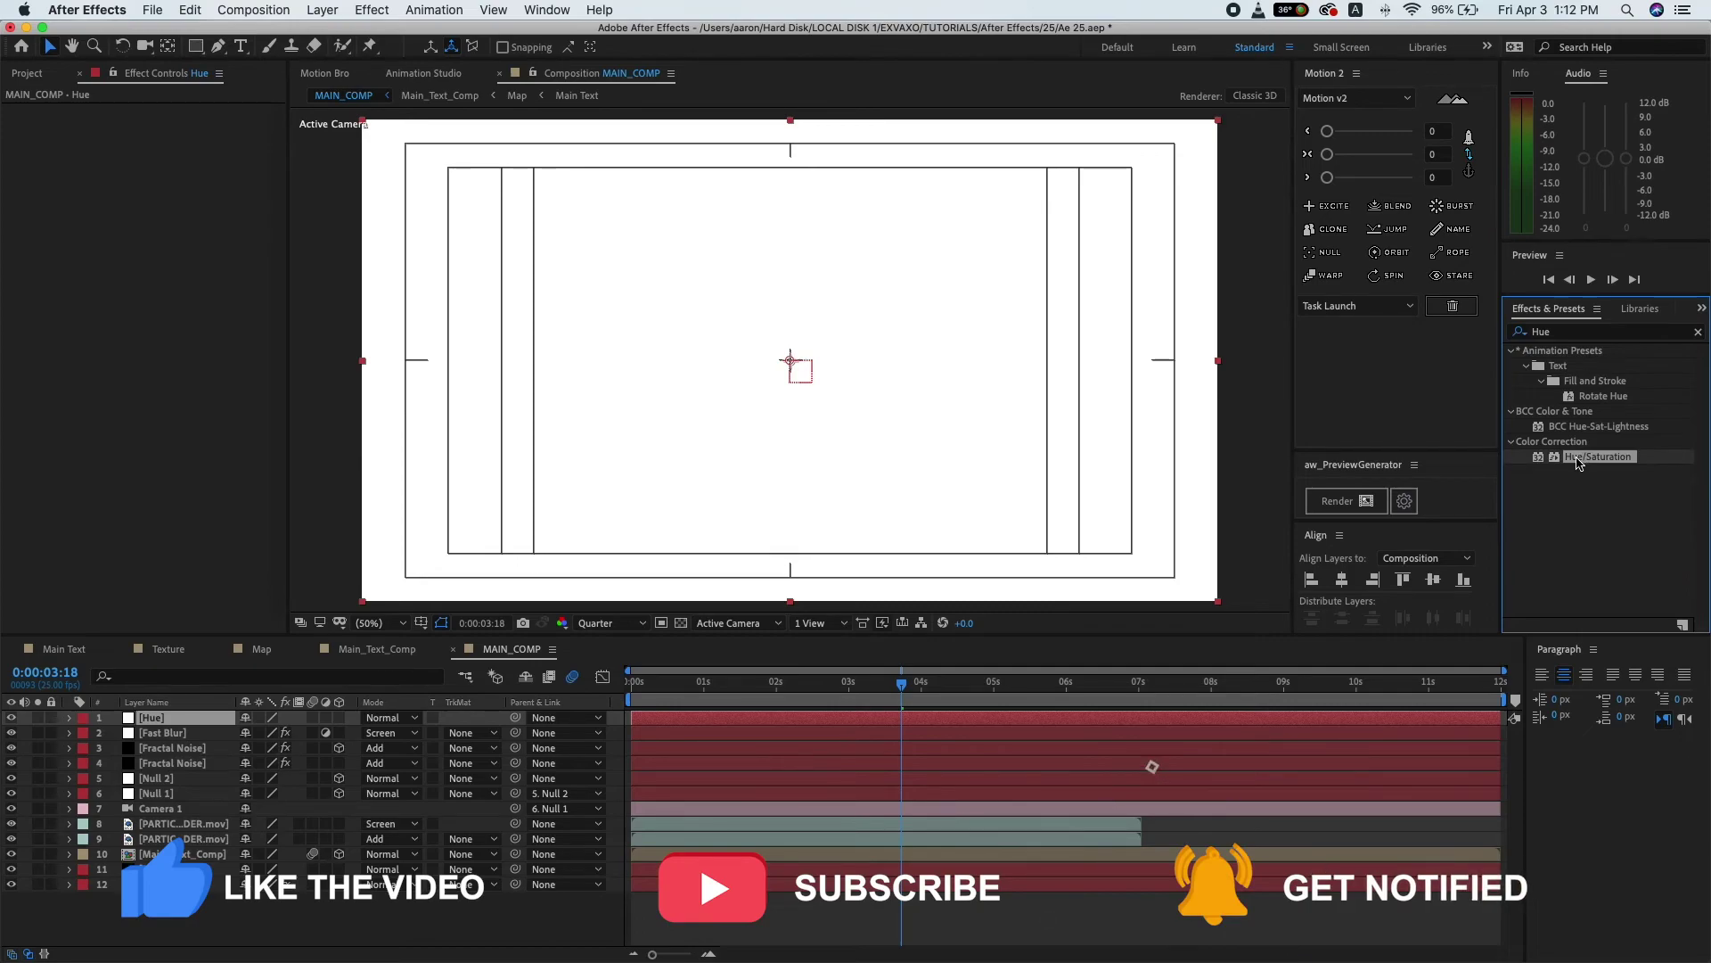
pyautogui.moveTo(1602, 463); pyautogui.dragTo(195, 718)
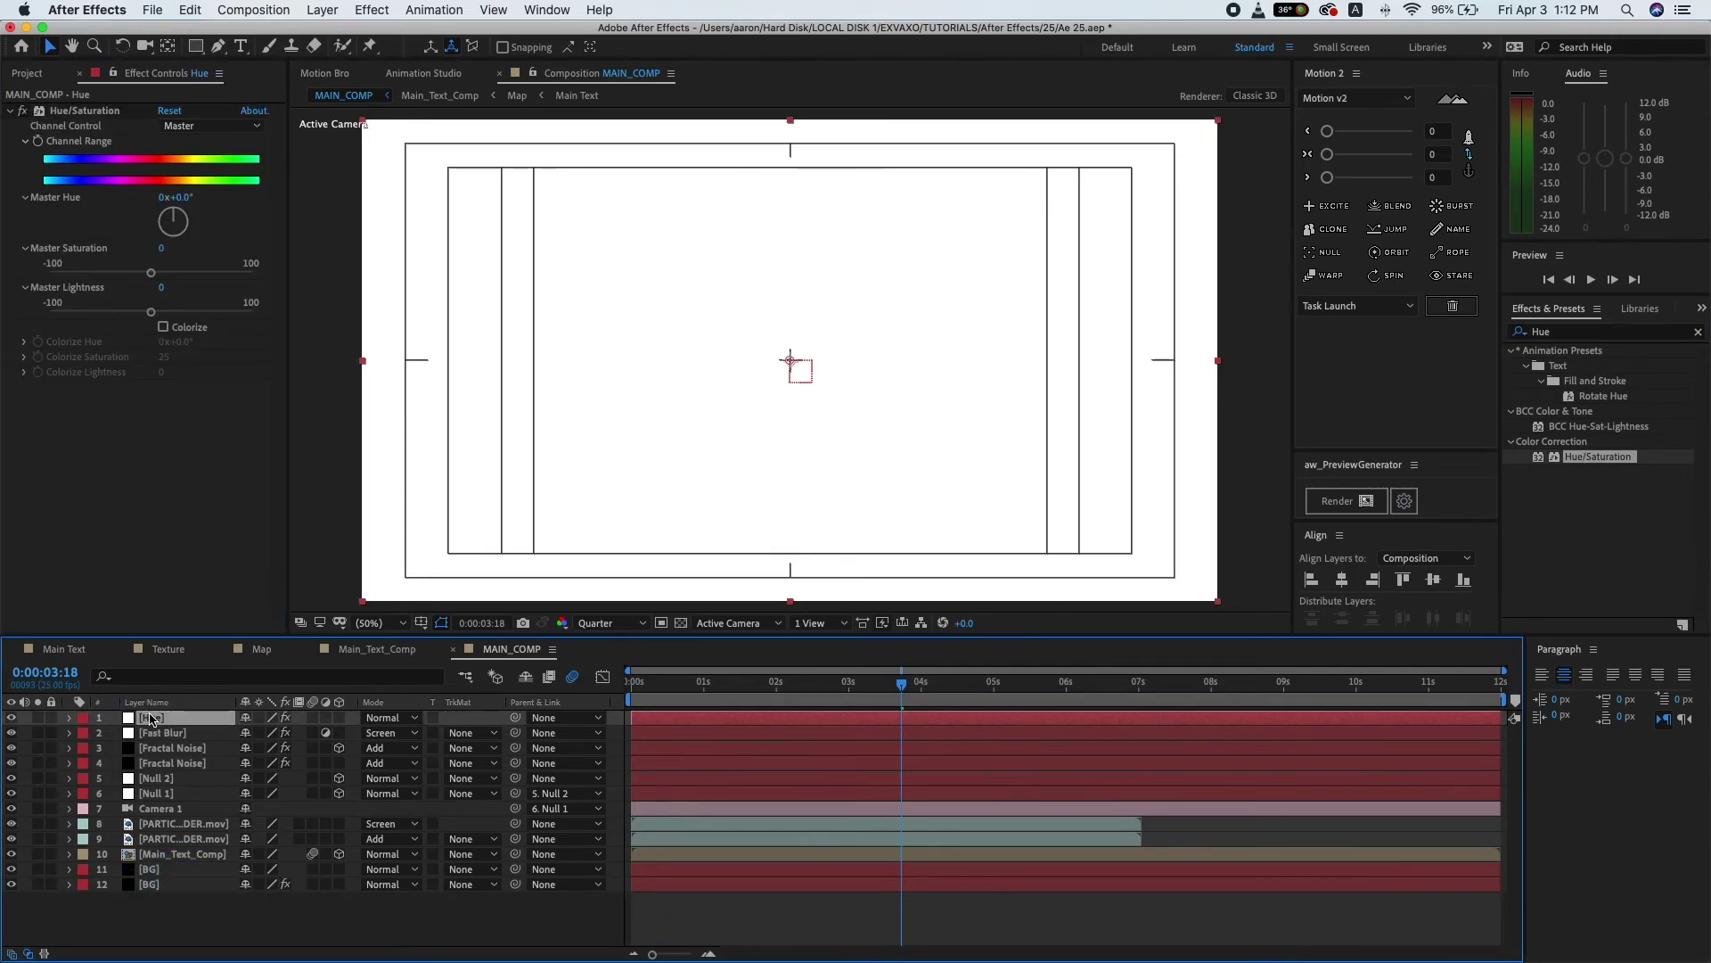
pyautogui.click(325, 719)
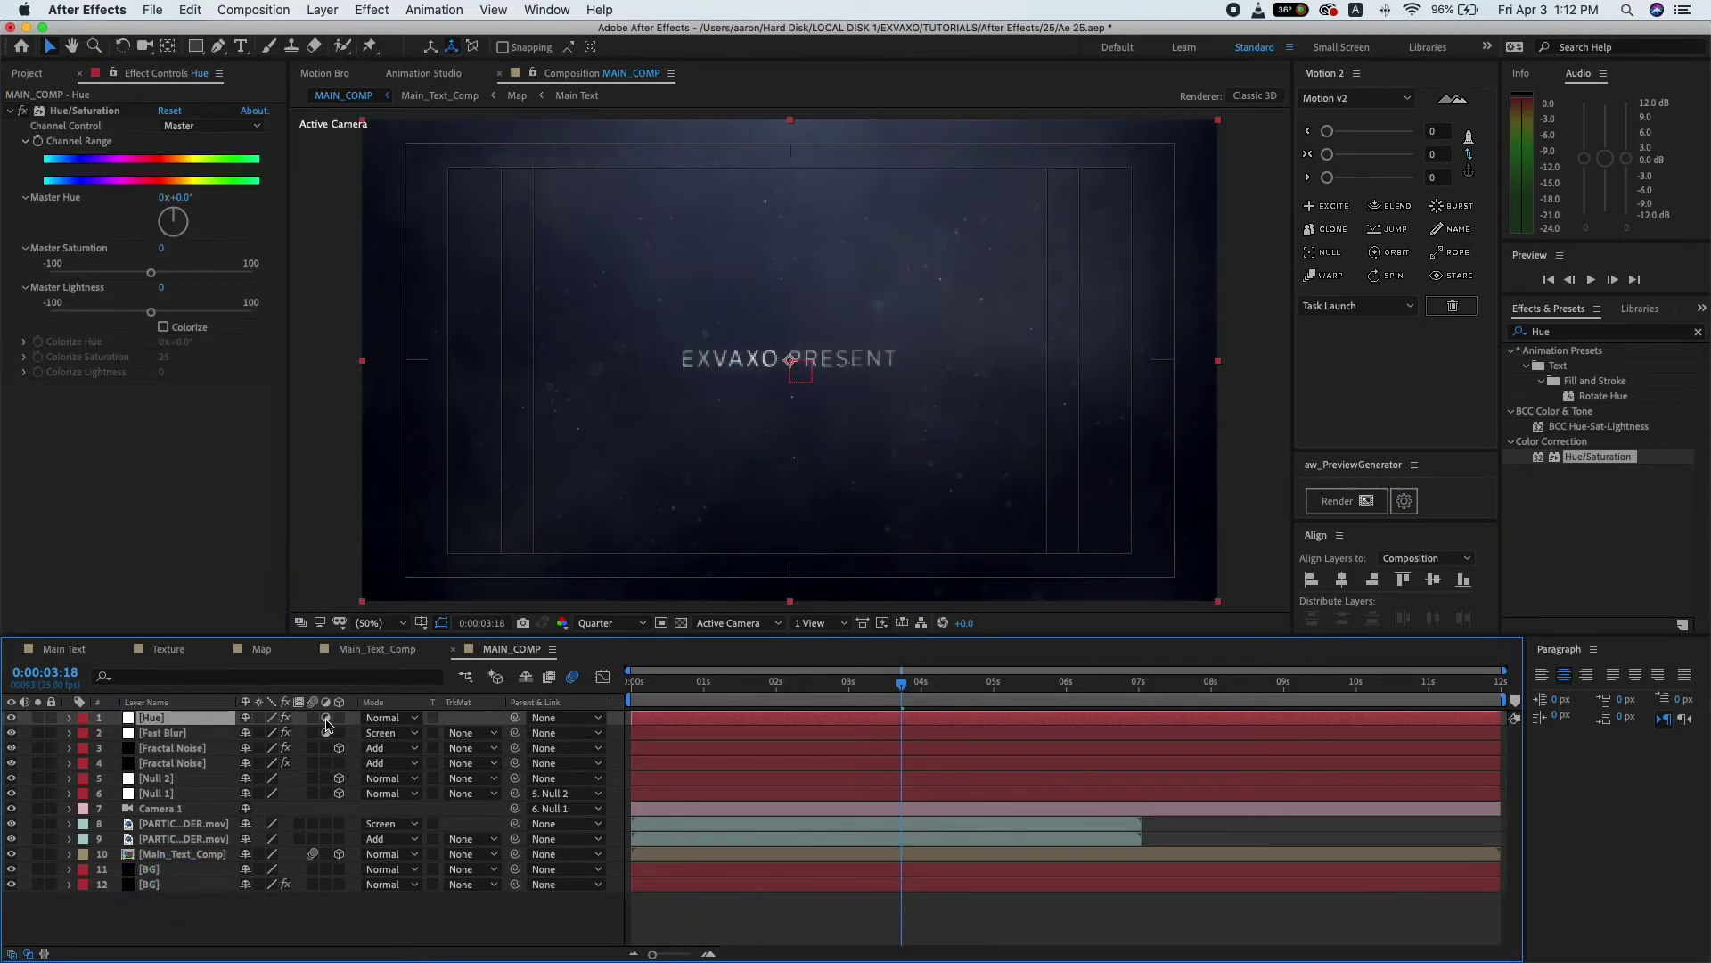
pyautogui.moveTo(174, 221); pyautogui.dragTo(176, 214)
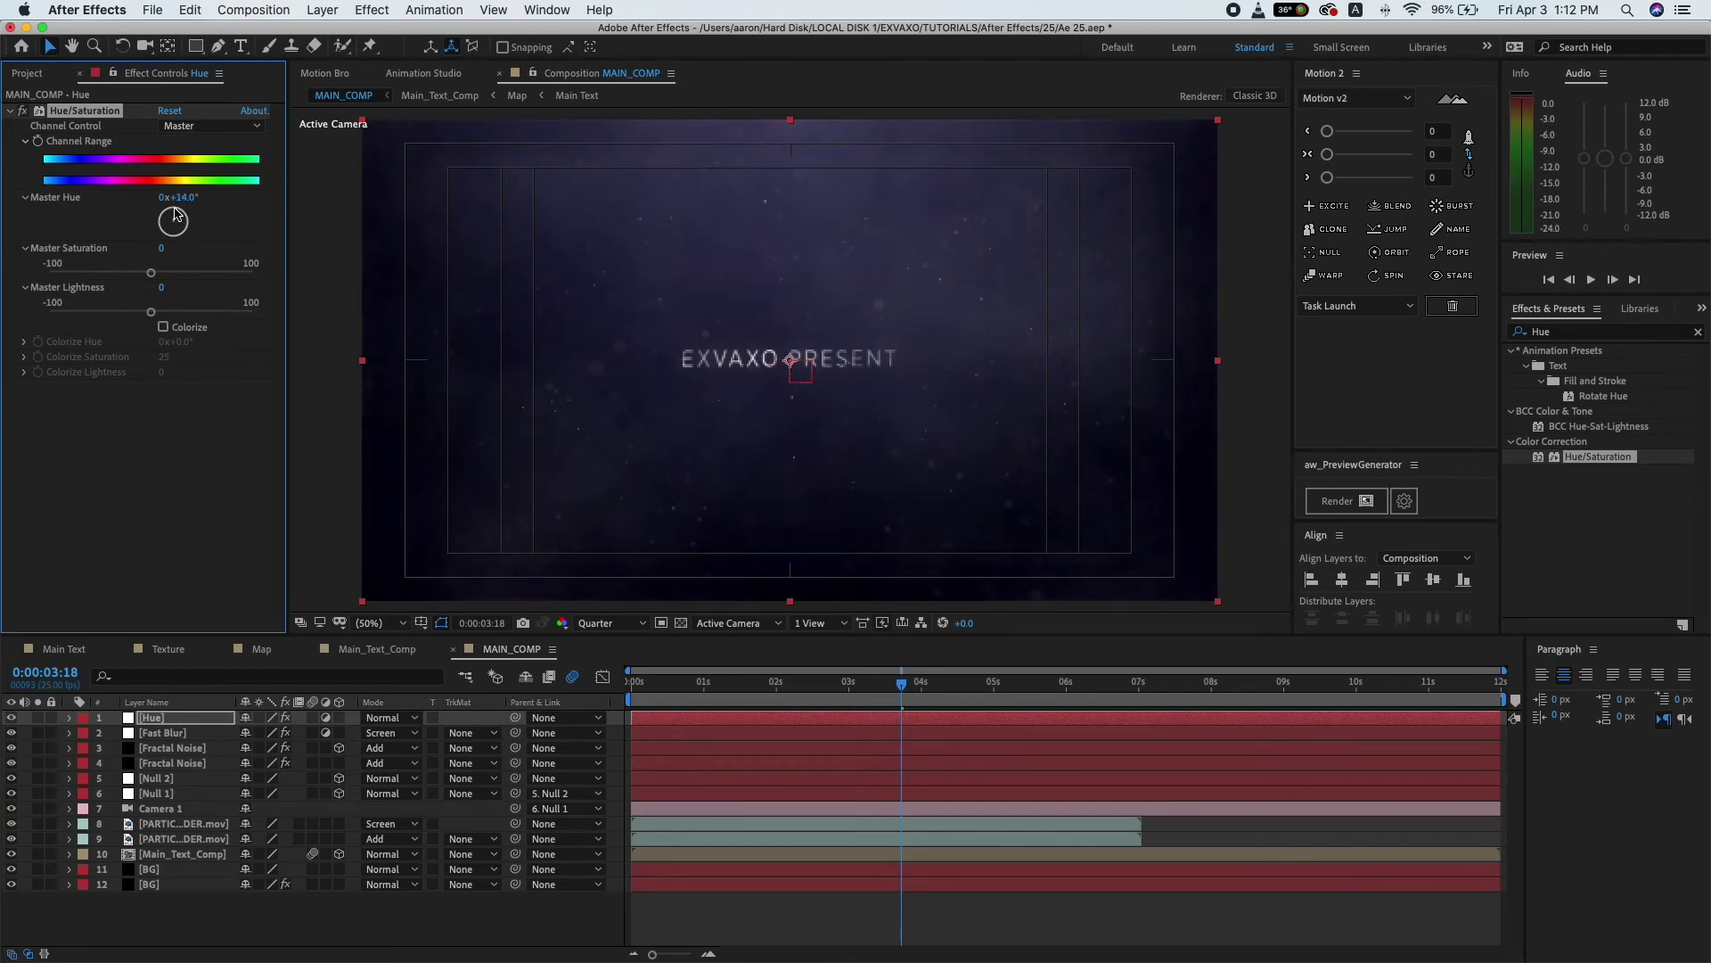
pyautogui.click(184, 545)
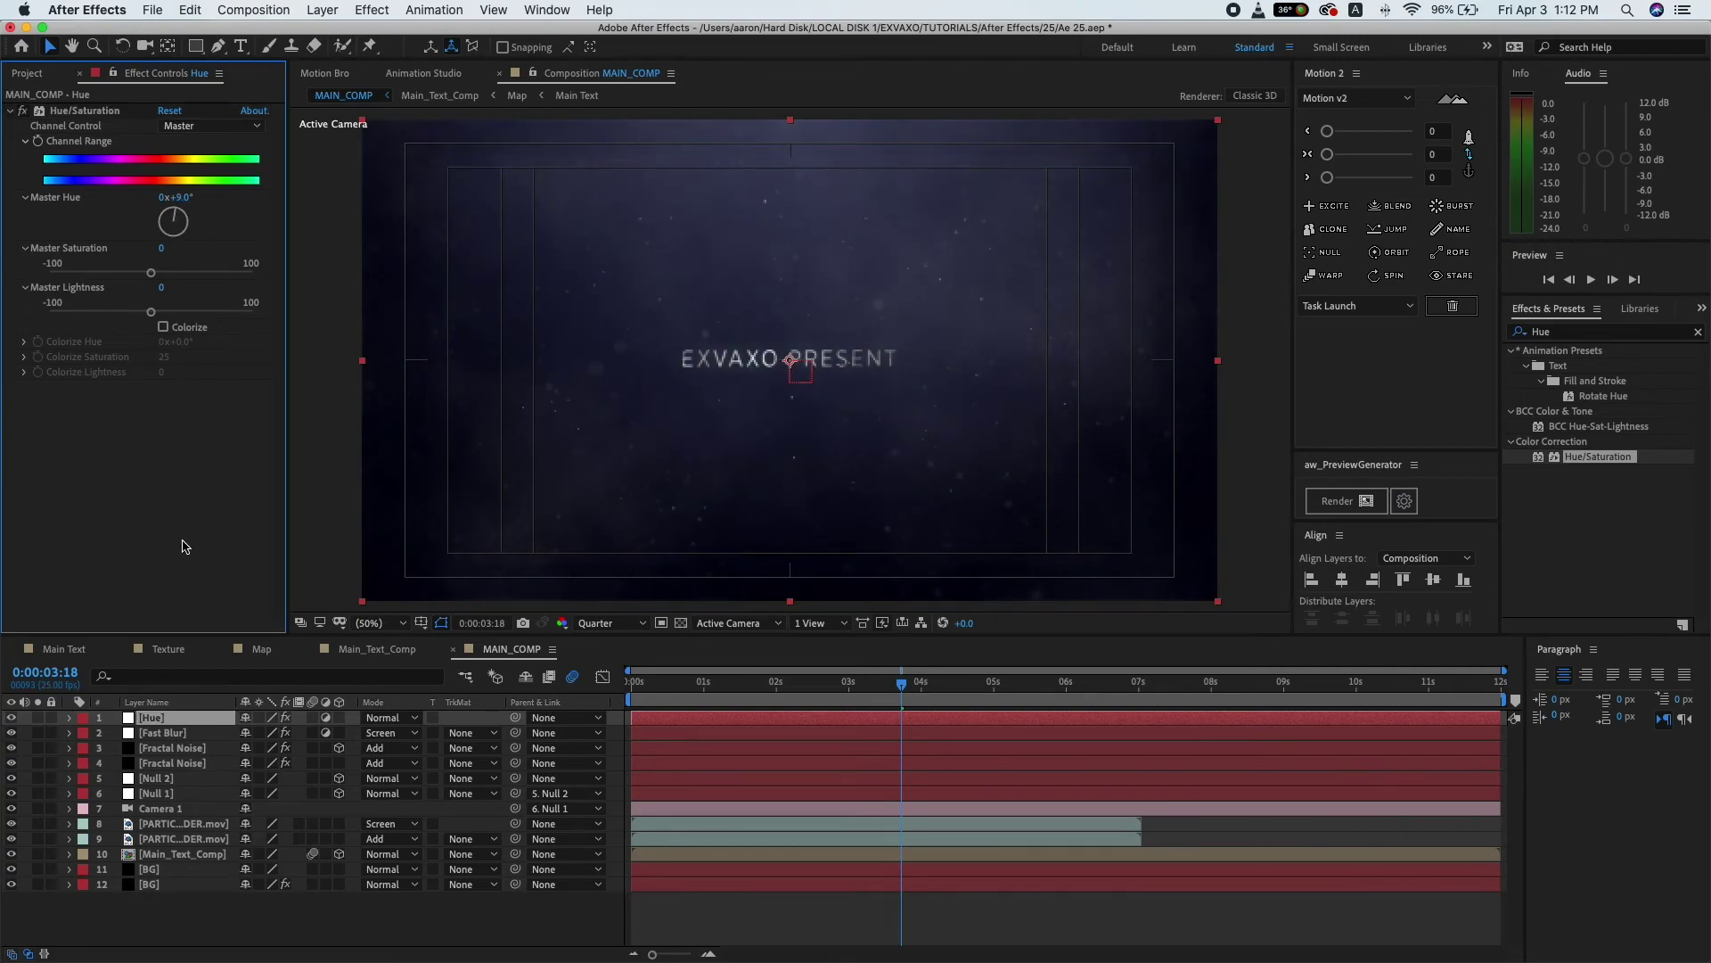
# - Create a new solid named Curves at the top of the stack and make it an adjustment layer
pyautogui.rightClick(254, 915)
pyautogui.moveTo(435, 778)
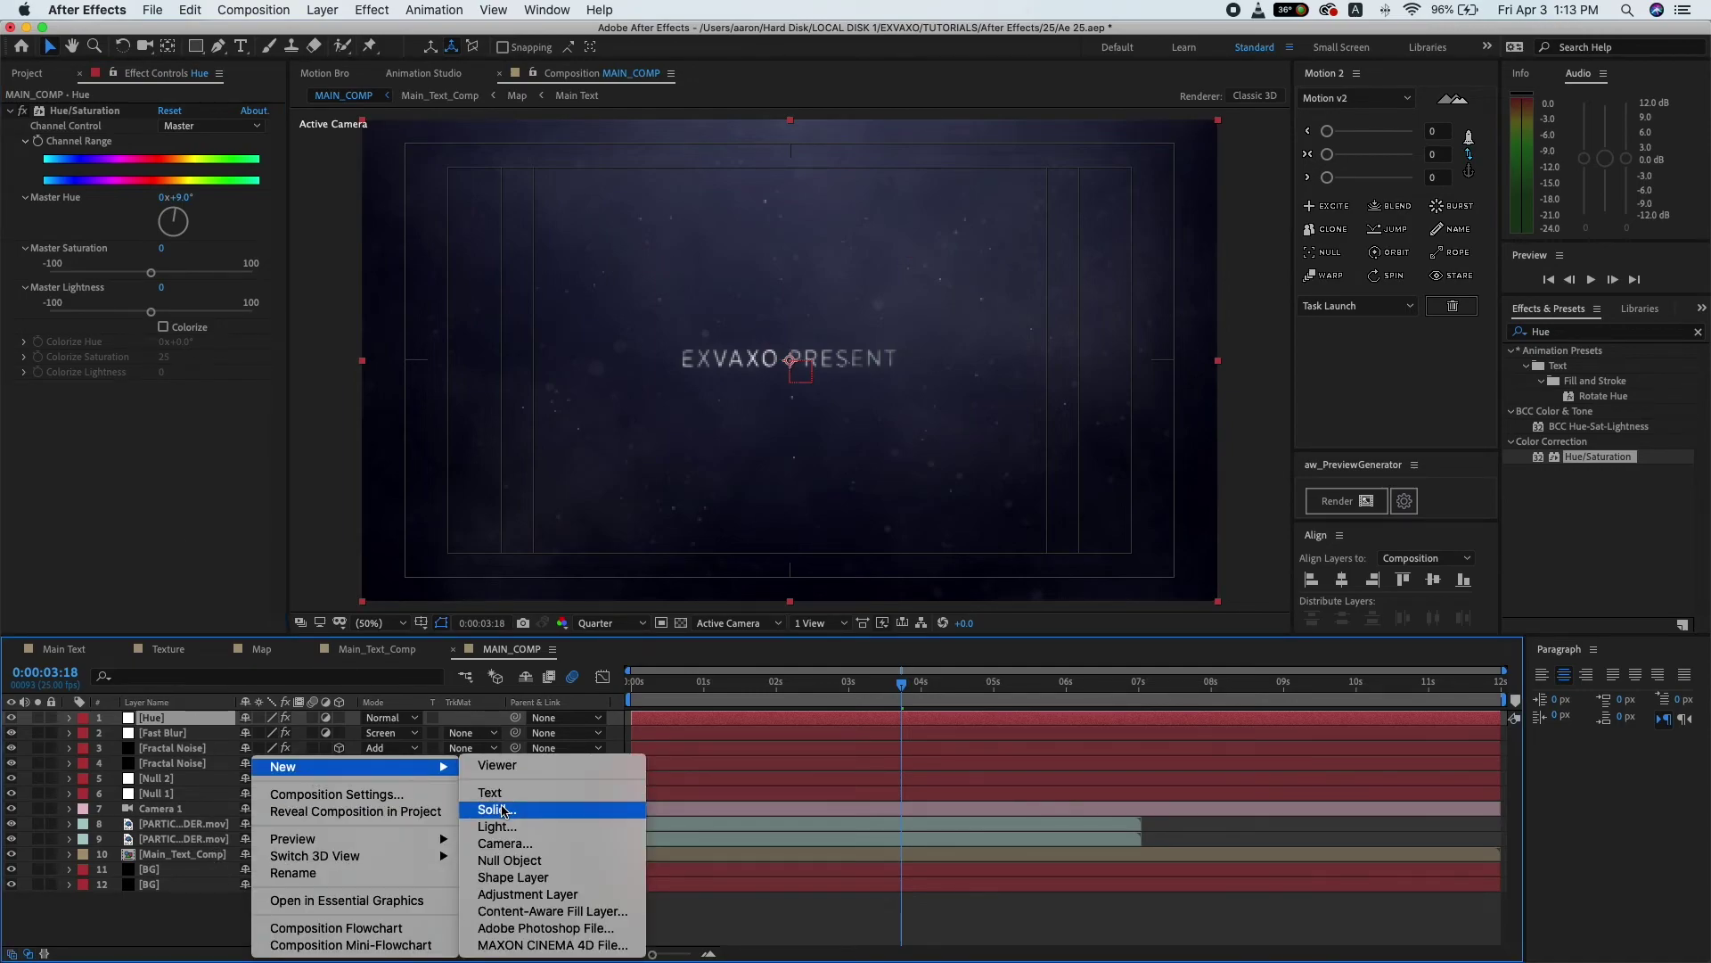
pyautogui.click(502, 809)
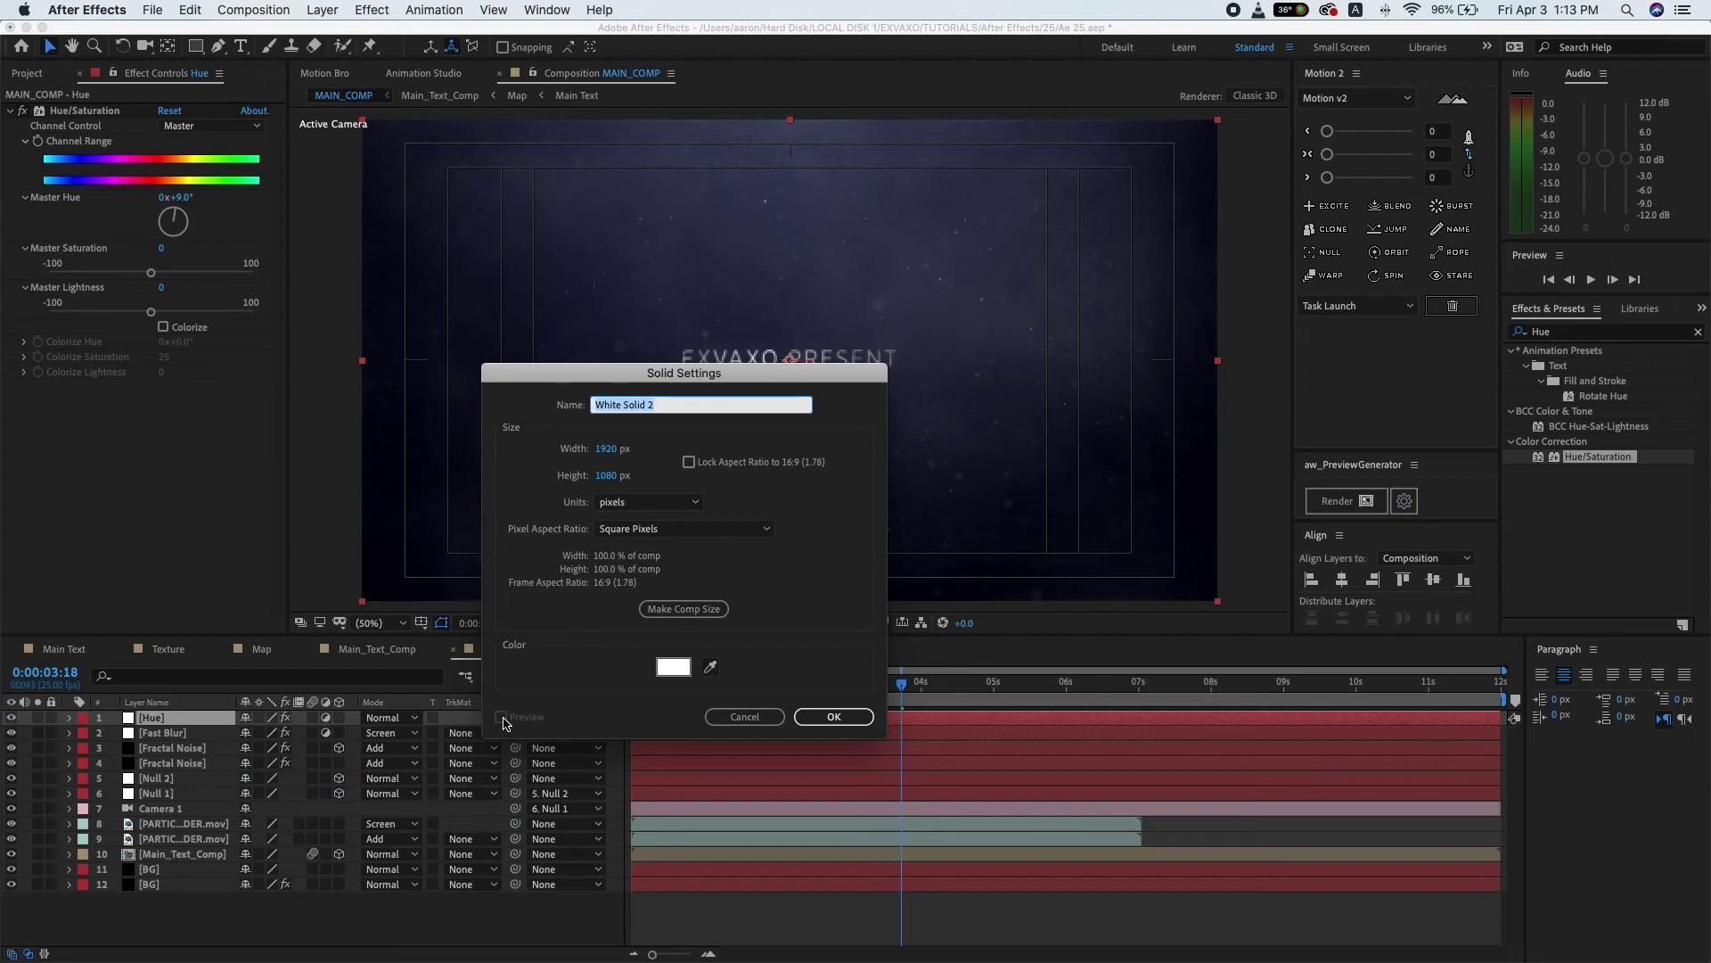
pyautogui.write('Curves')
pyautogui.click(831, 717)
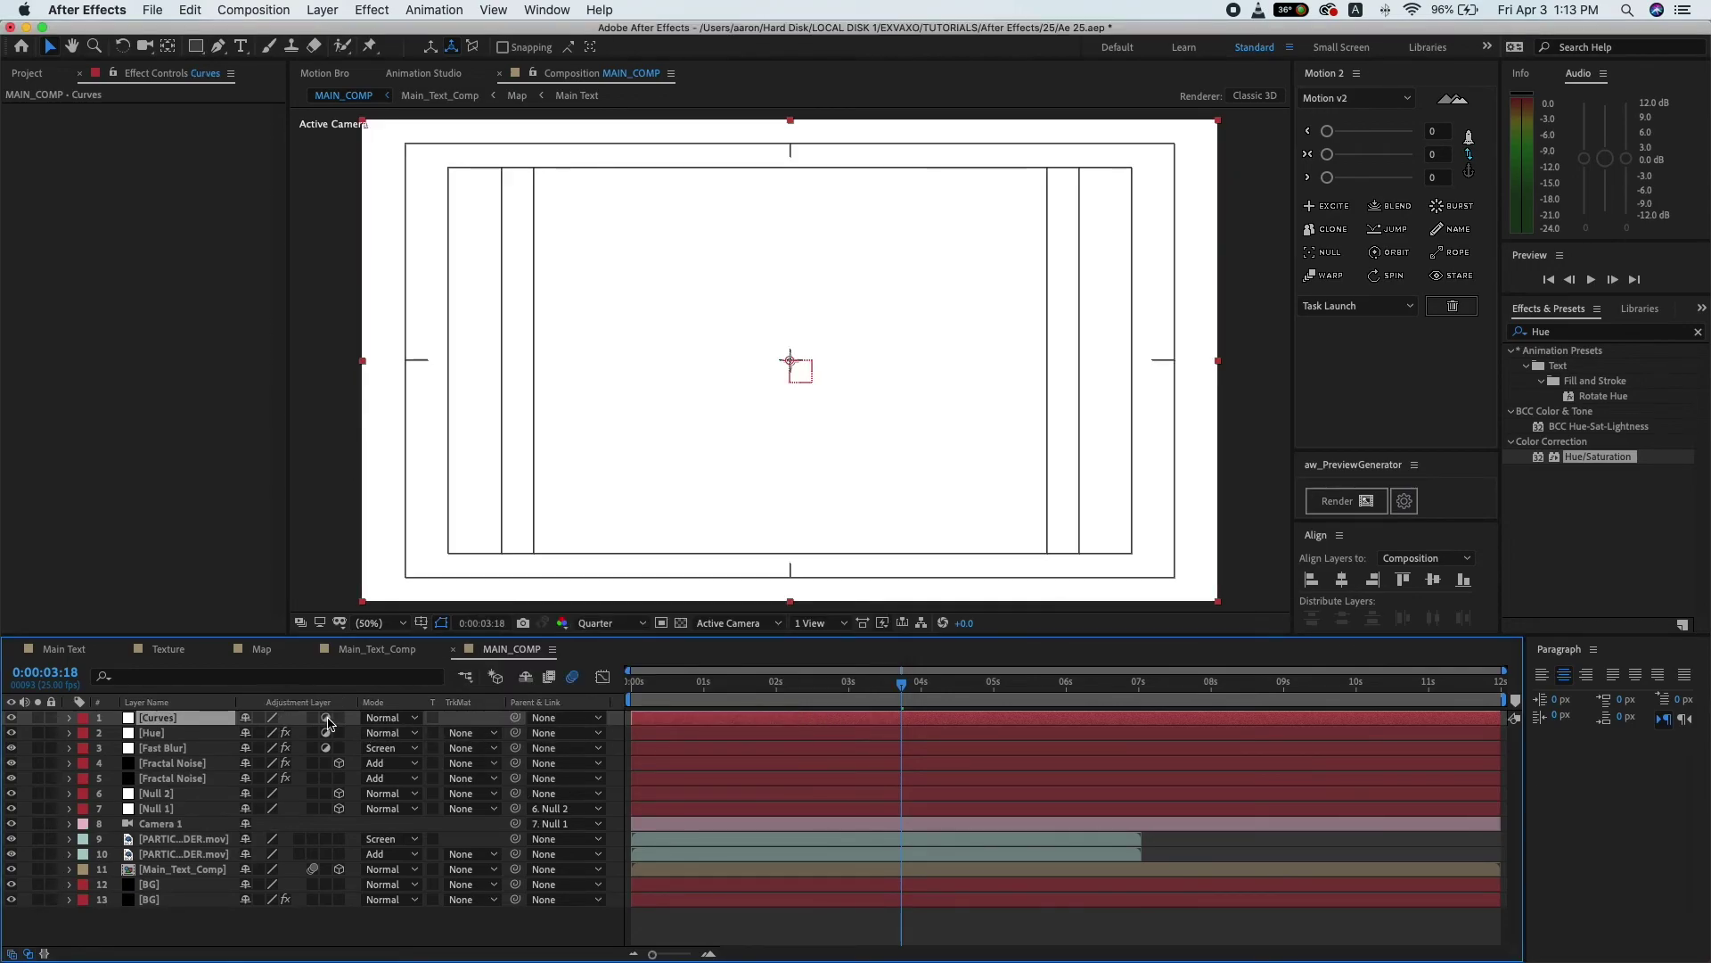
pyautogui.click(327, 718)
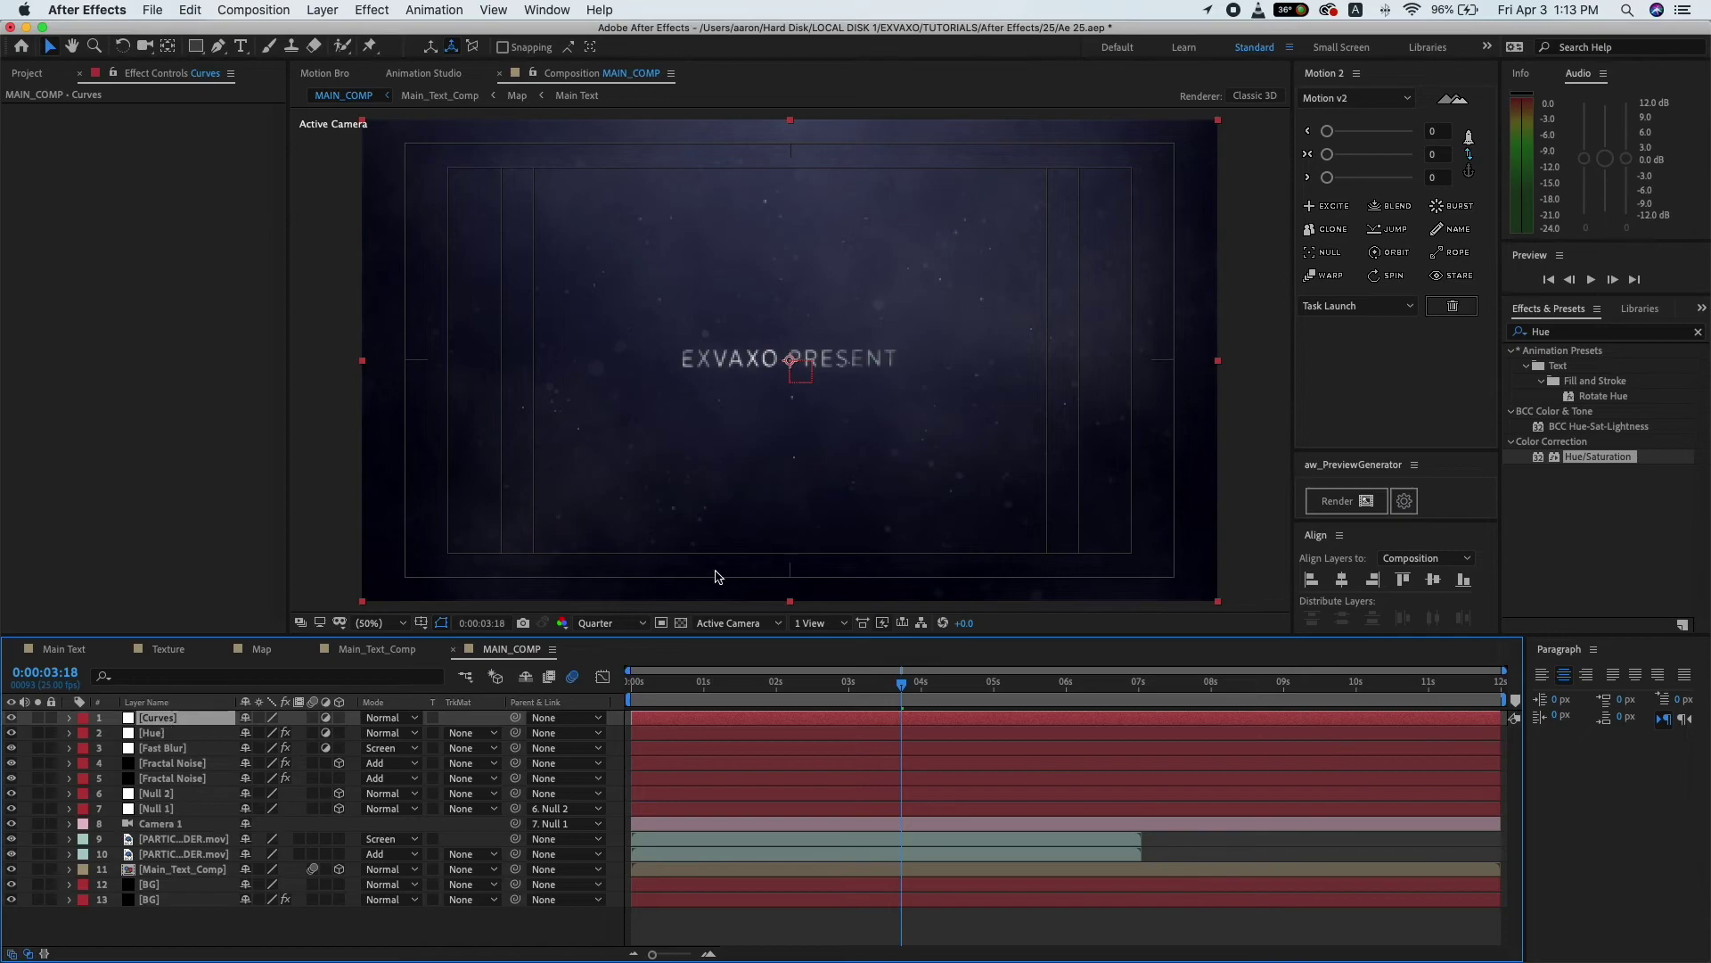
# - Search Effects & Presets for 'Curves' and pick the Curves colour-correction effect
pyautogui.click(1586, 333)
pyautogui.write('Curves')
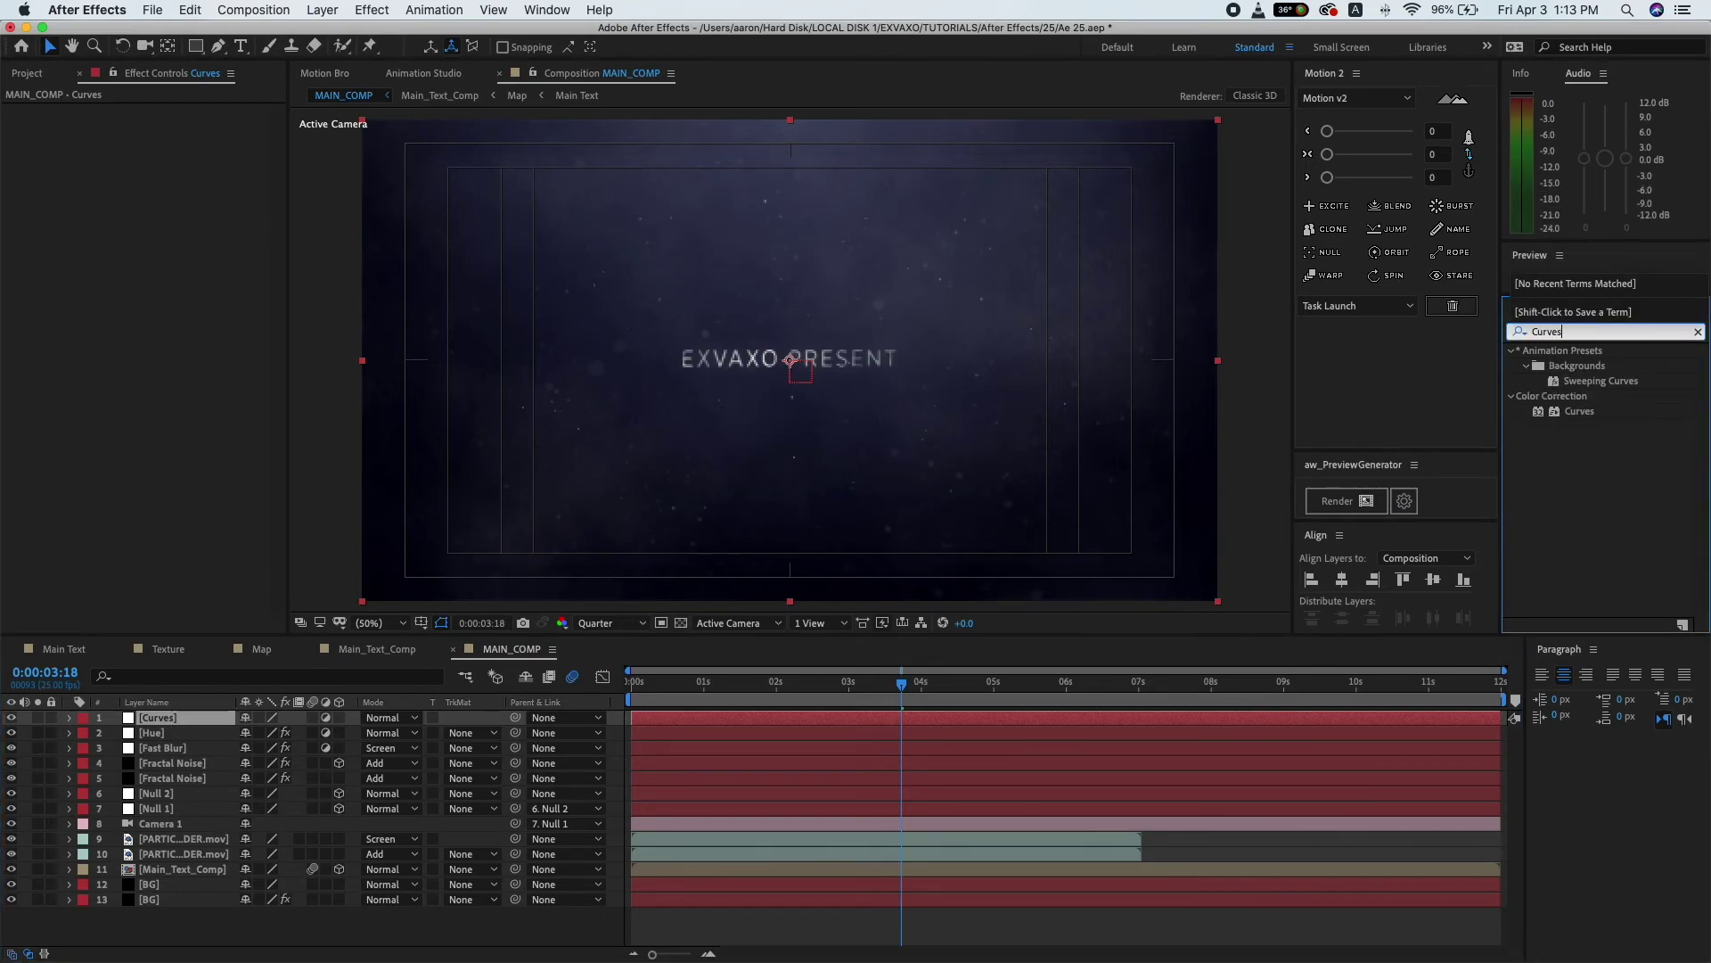
pyautogui.click(1585, 412)
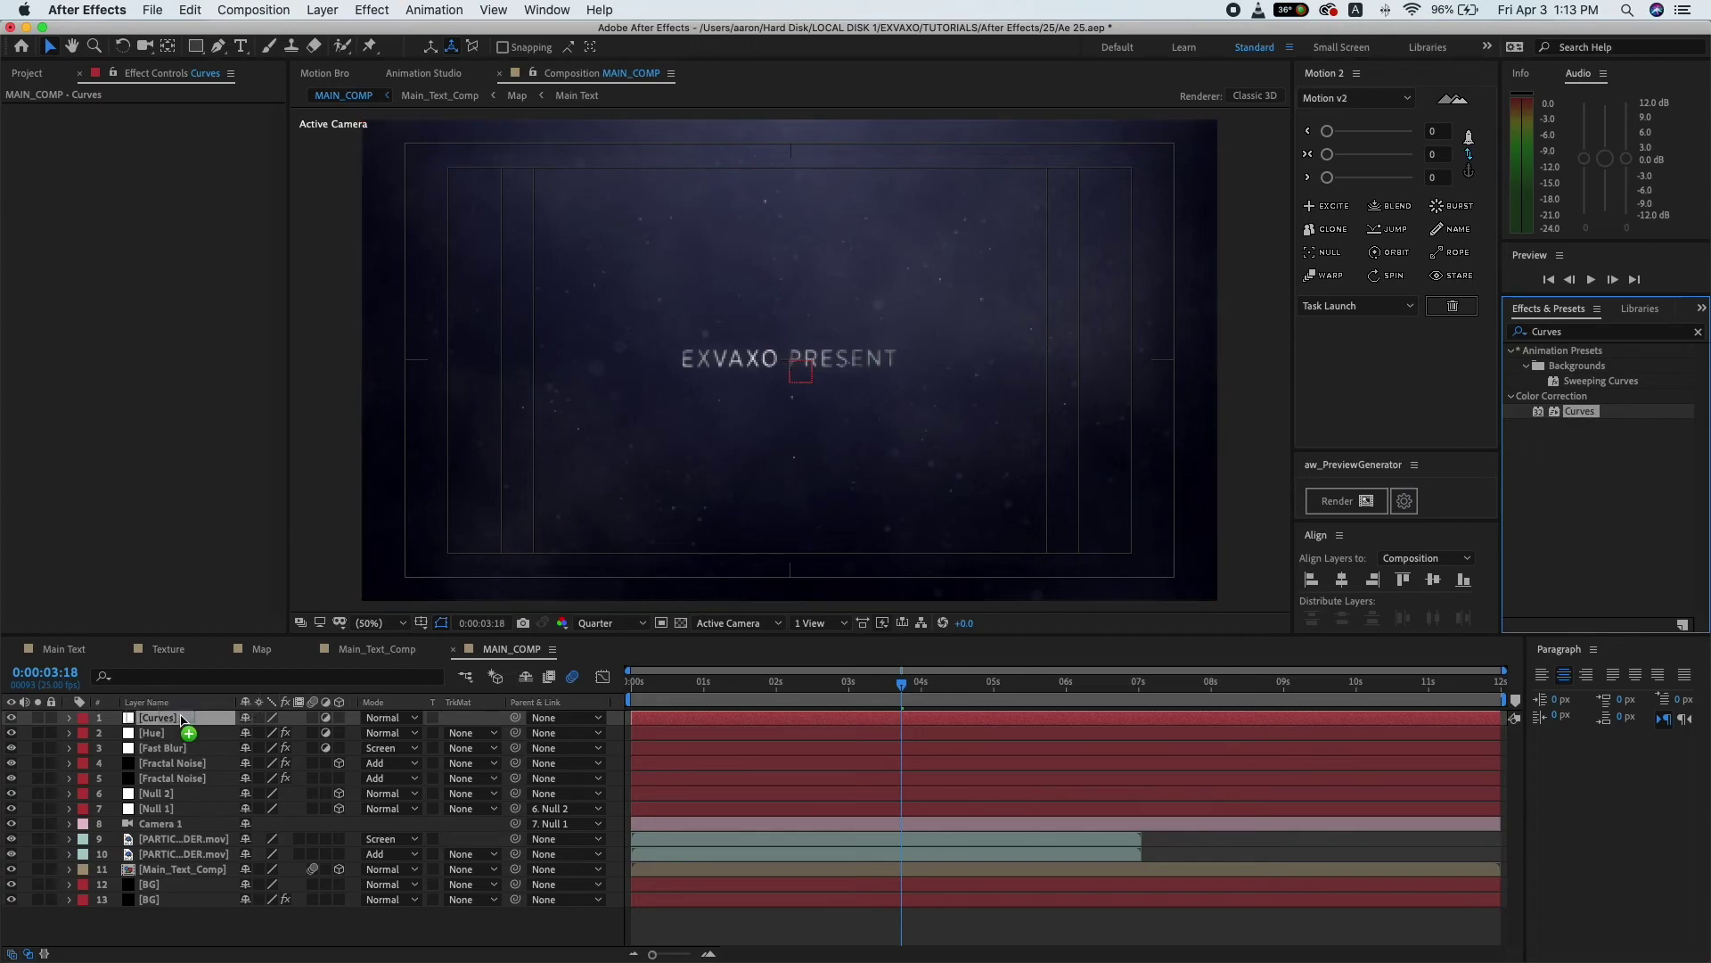
# - Apply Curves to the Curves layer, raise the RGB midtones and lower the shadows into an S-curve
pyautogui.moveTo(181, 718); pyautogui.dragTo(183, 720)
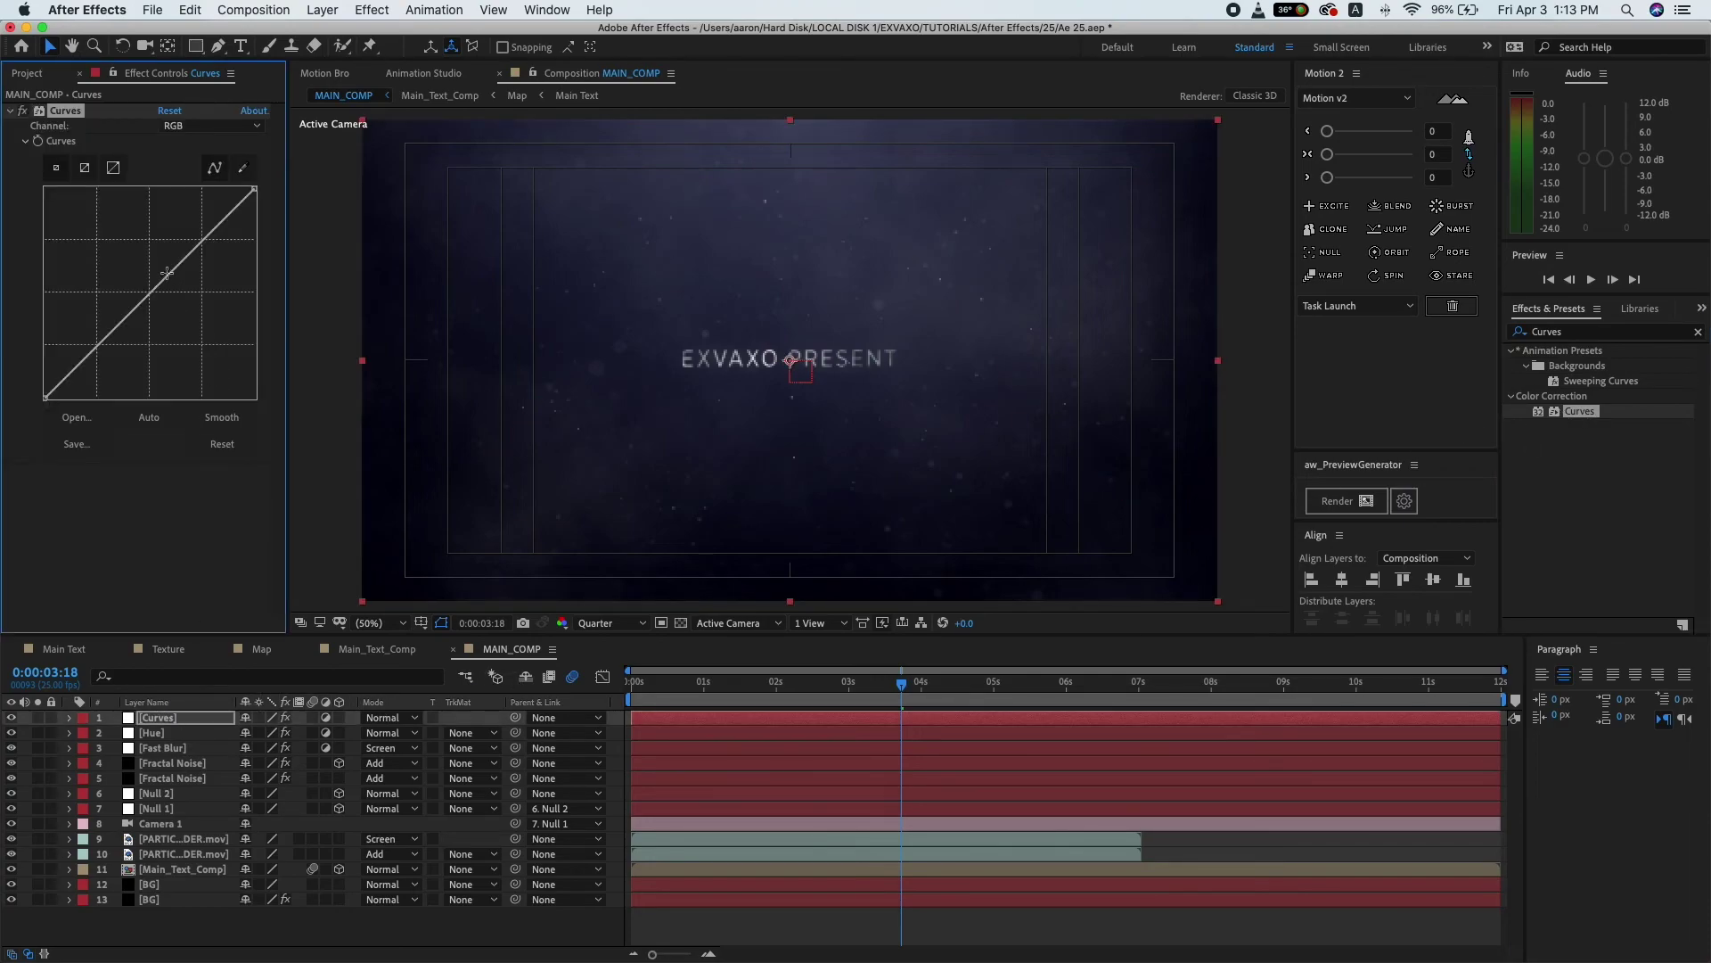
pyautogui.moveTo(198, 240); pyautogui.dragTo(197, 228)
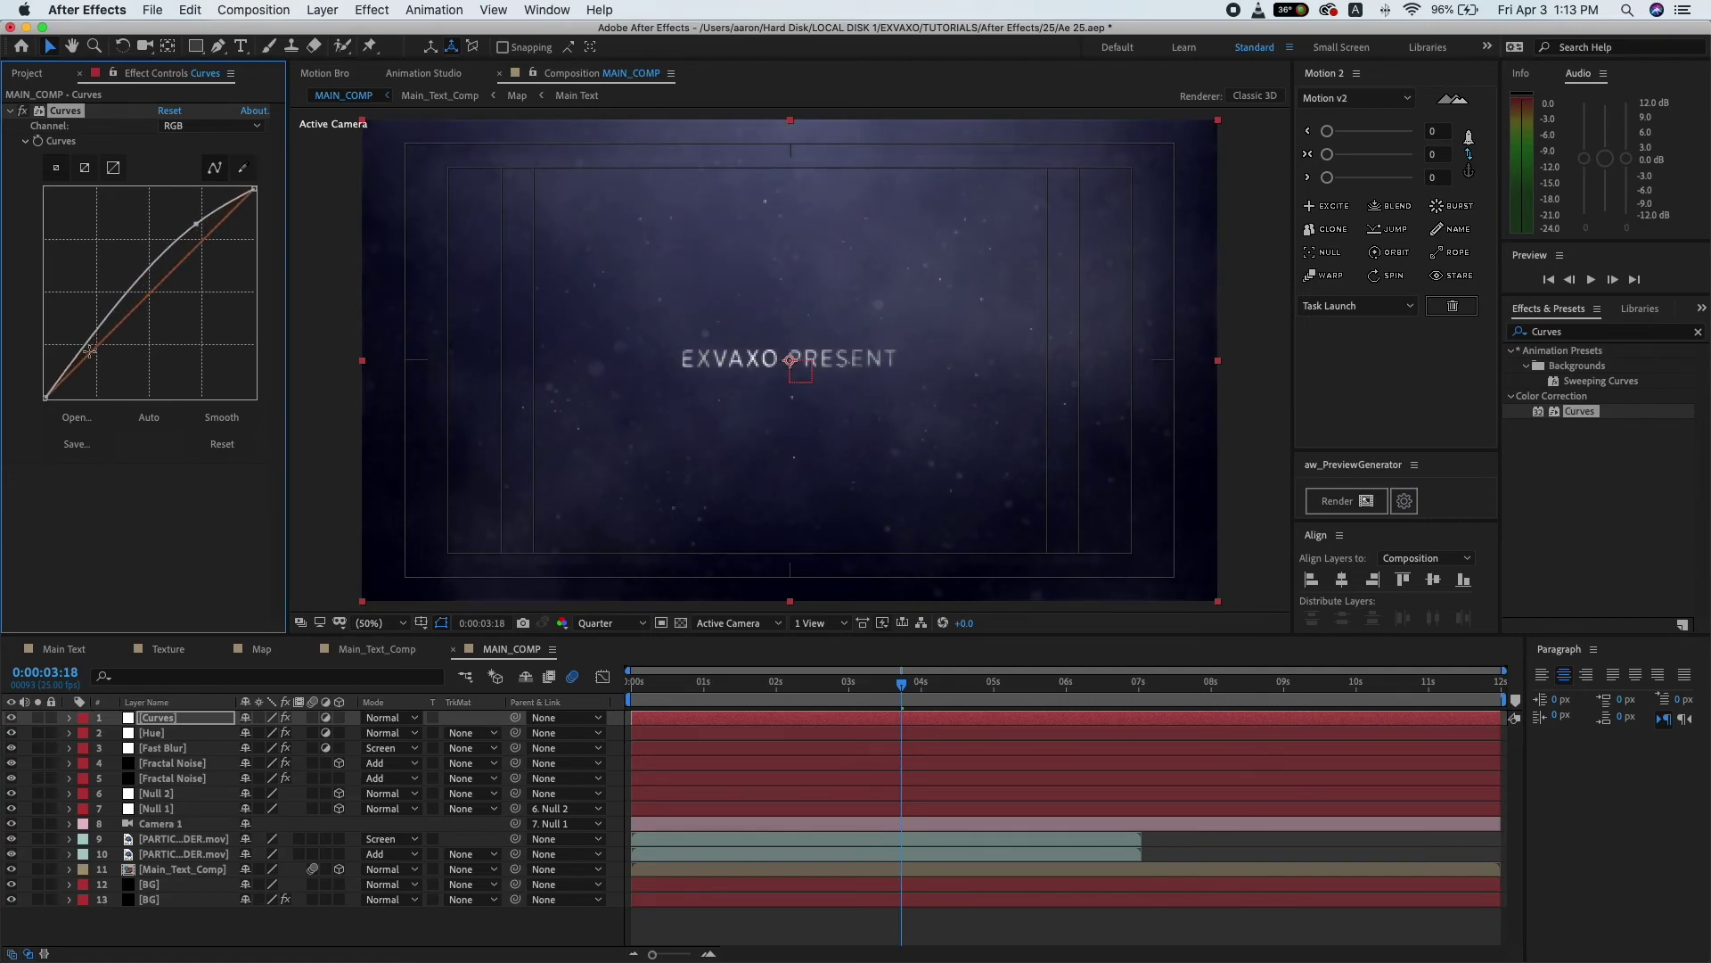
pyautogui.moveTo(84, 345); pyautogui.dragTo(86, 360)
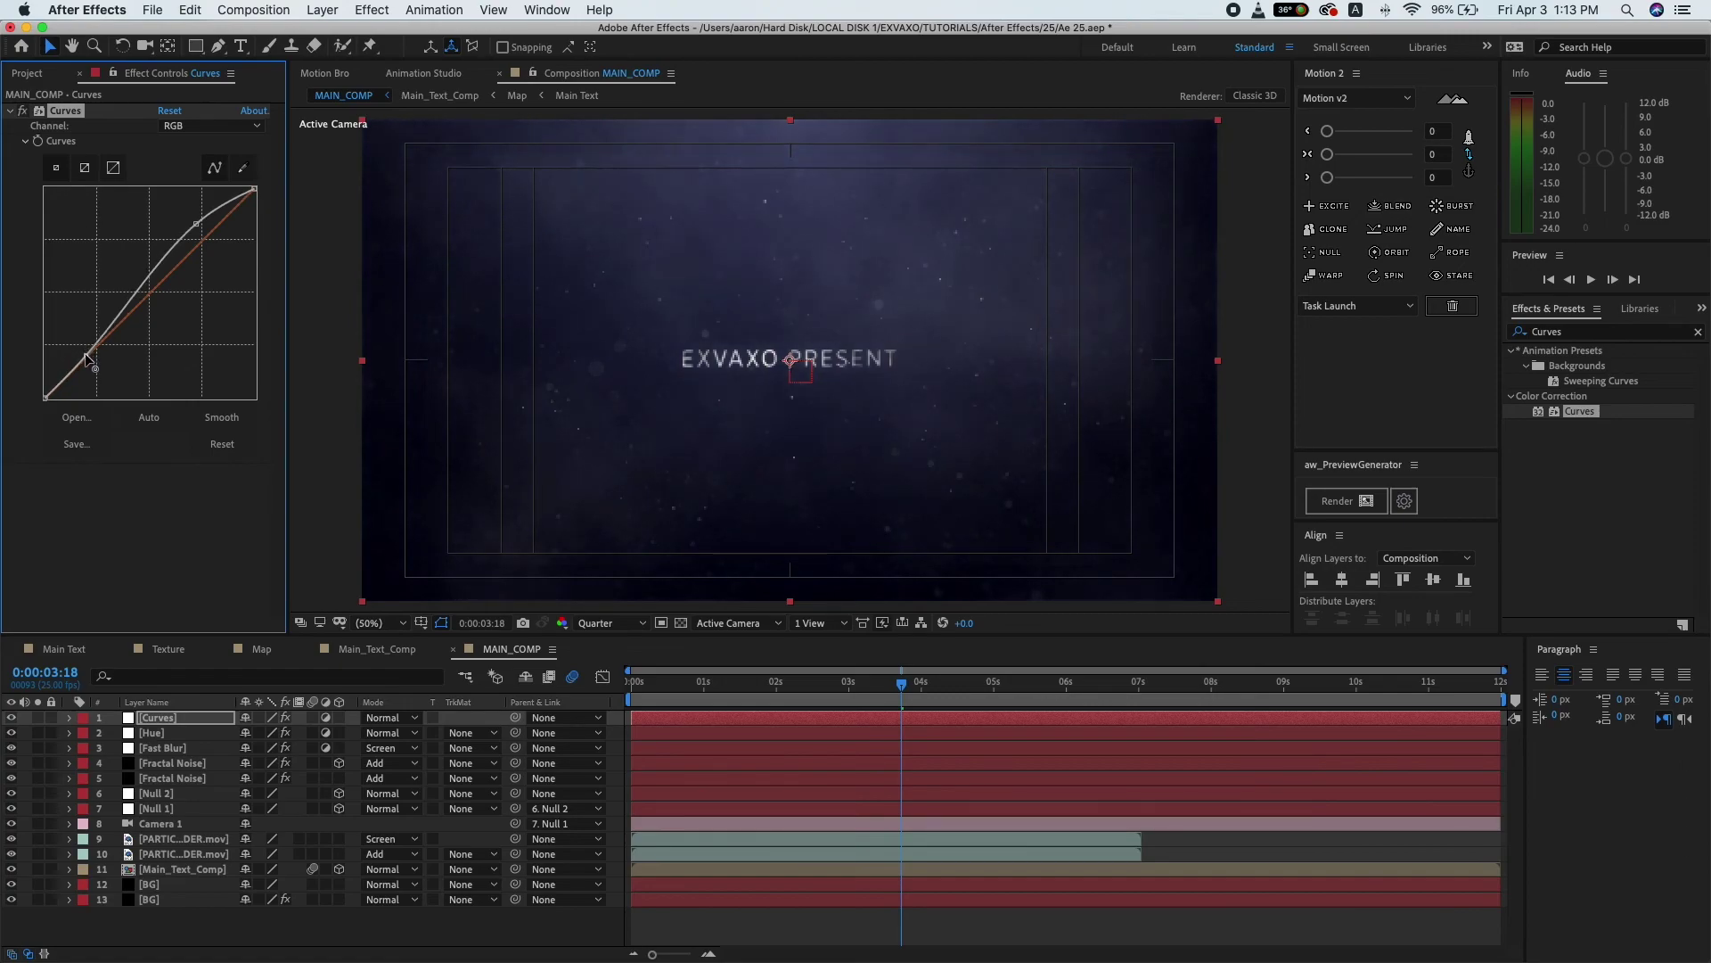
# - Switch the Curves channel to Blue, then deselect the effect and layer
pyautogui.click(215, 126)
pyautogui.click(202, 195)
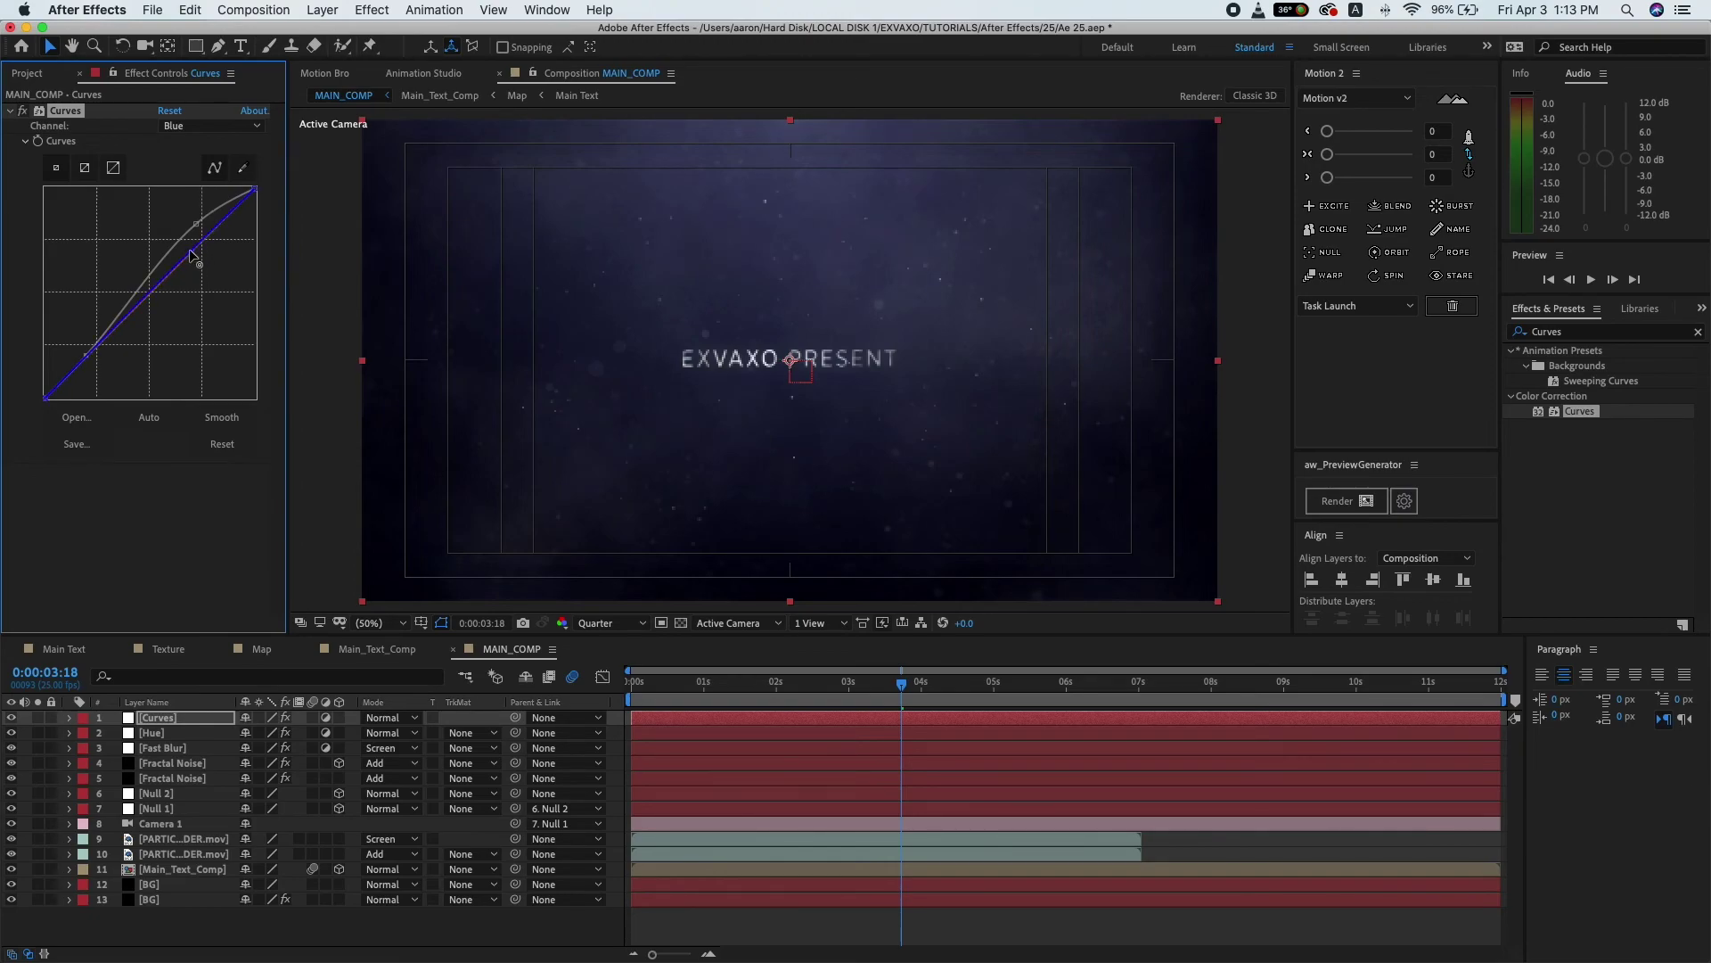
pyautogui.click(180, 480)
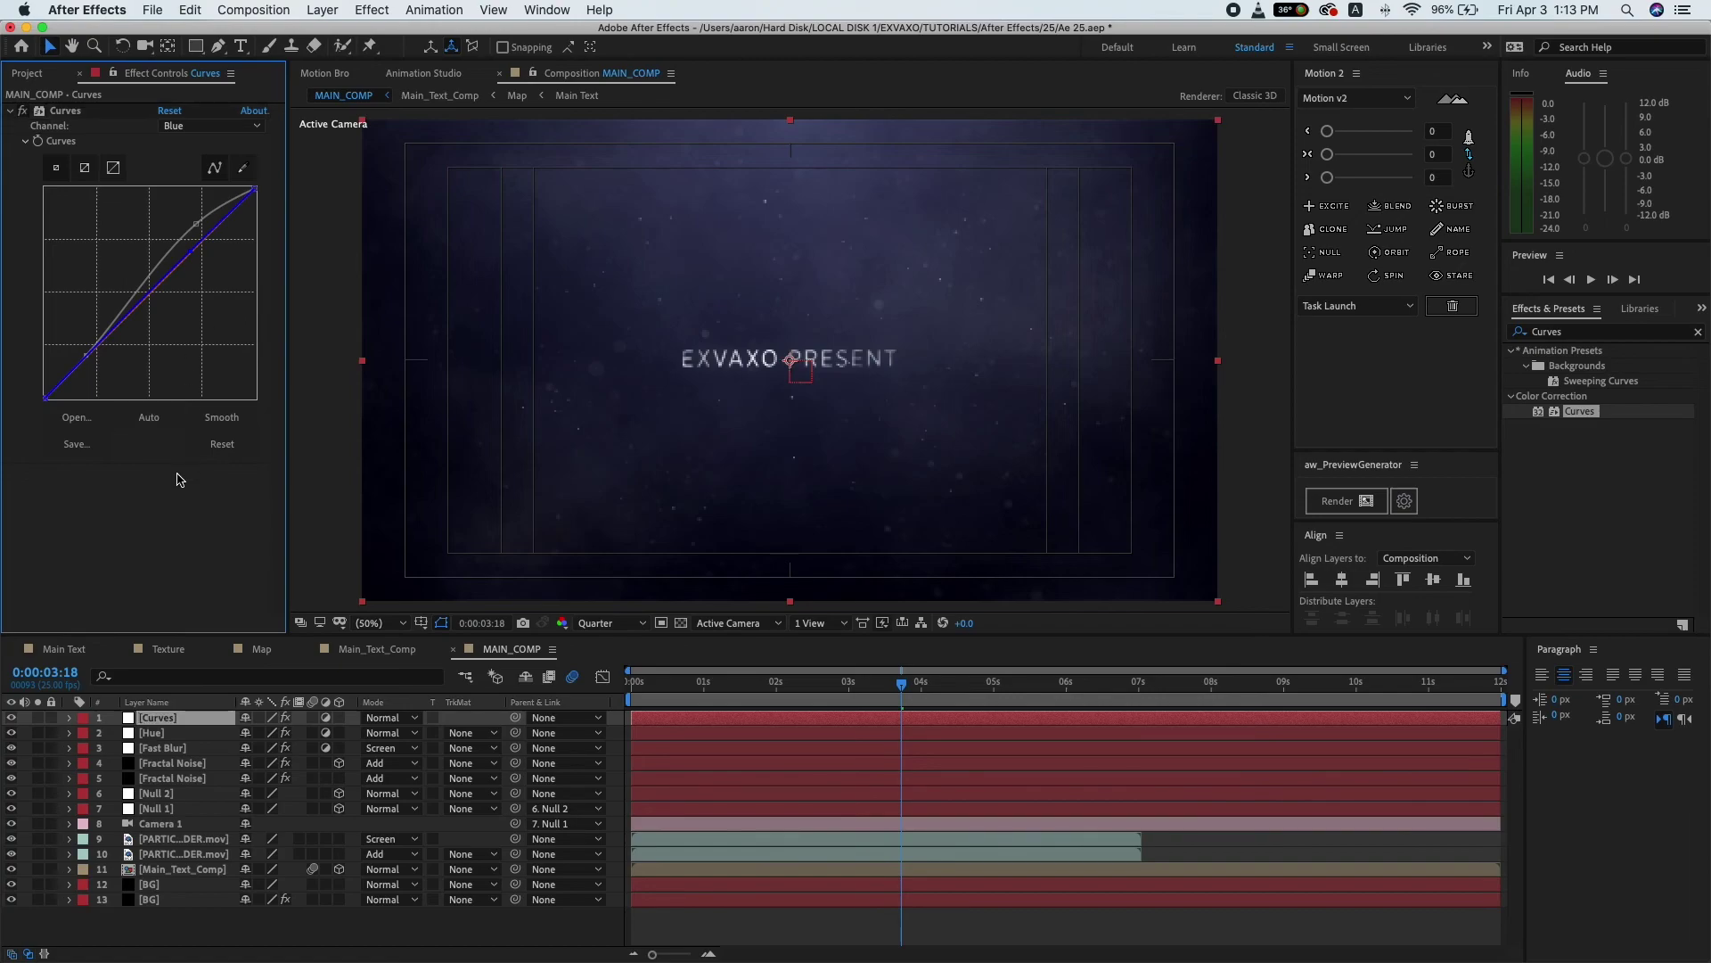
pyautogui.click(451, 936)
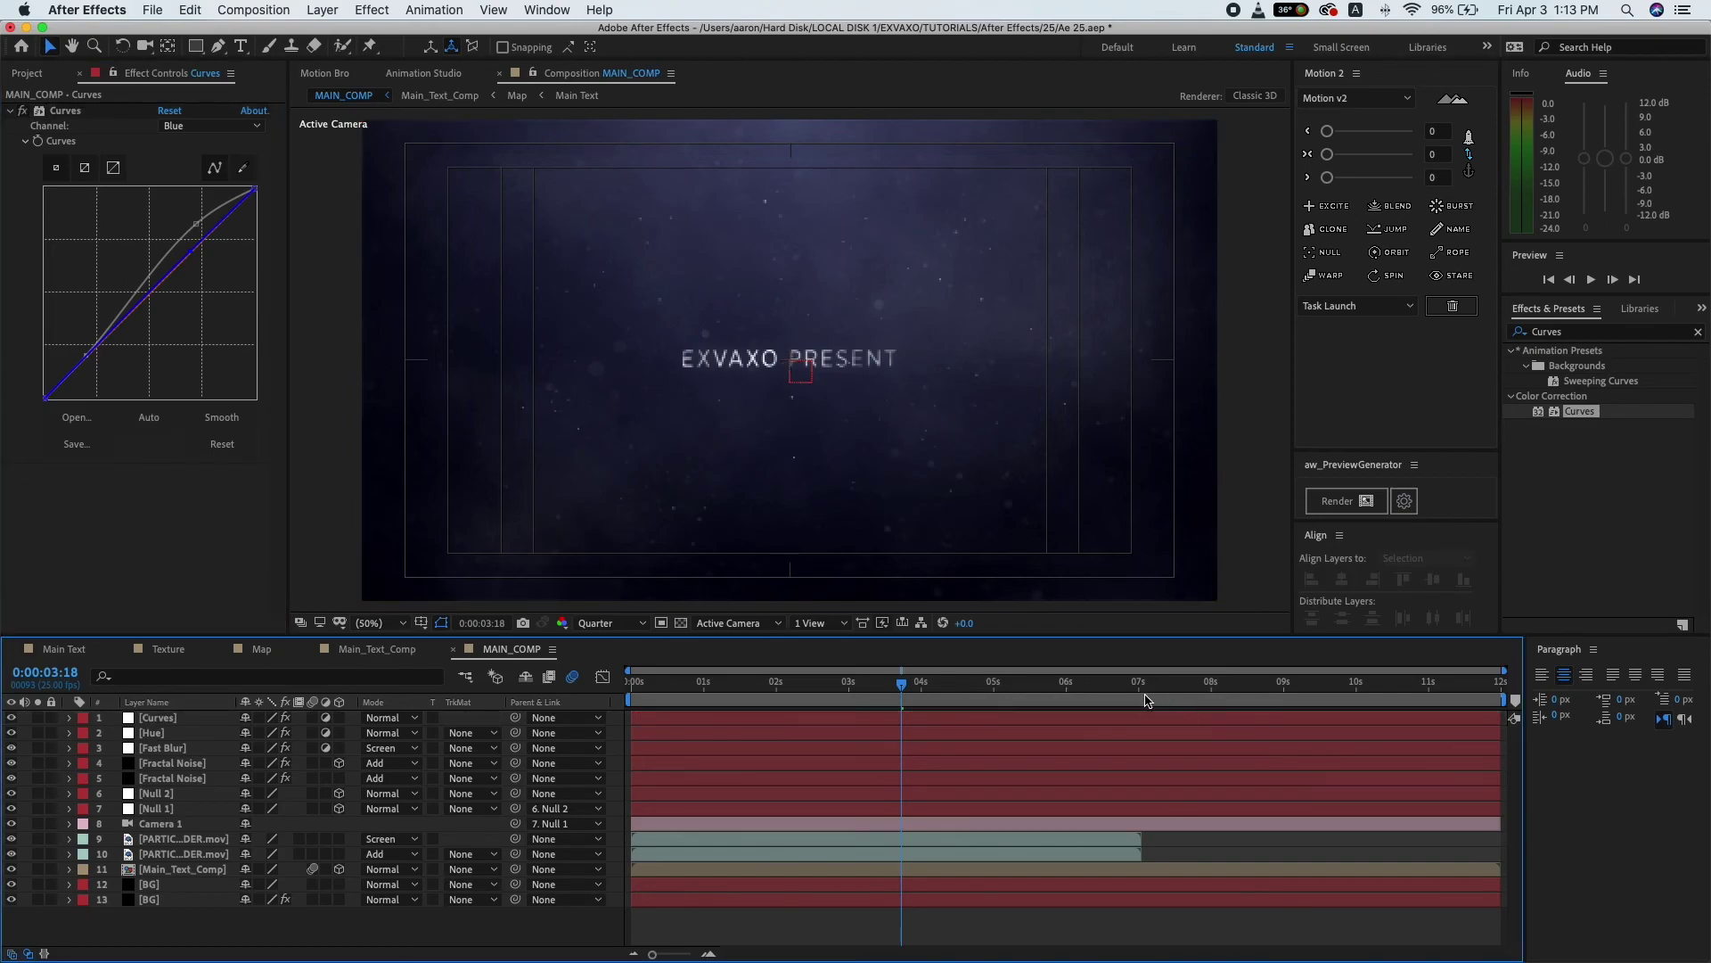
# - End the work area at 7 seconds and trim the composition to the work area
pyautogui.click(1139, 698)
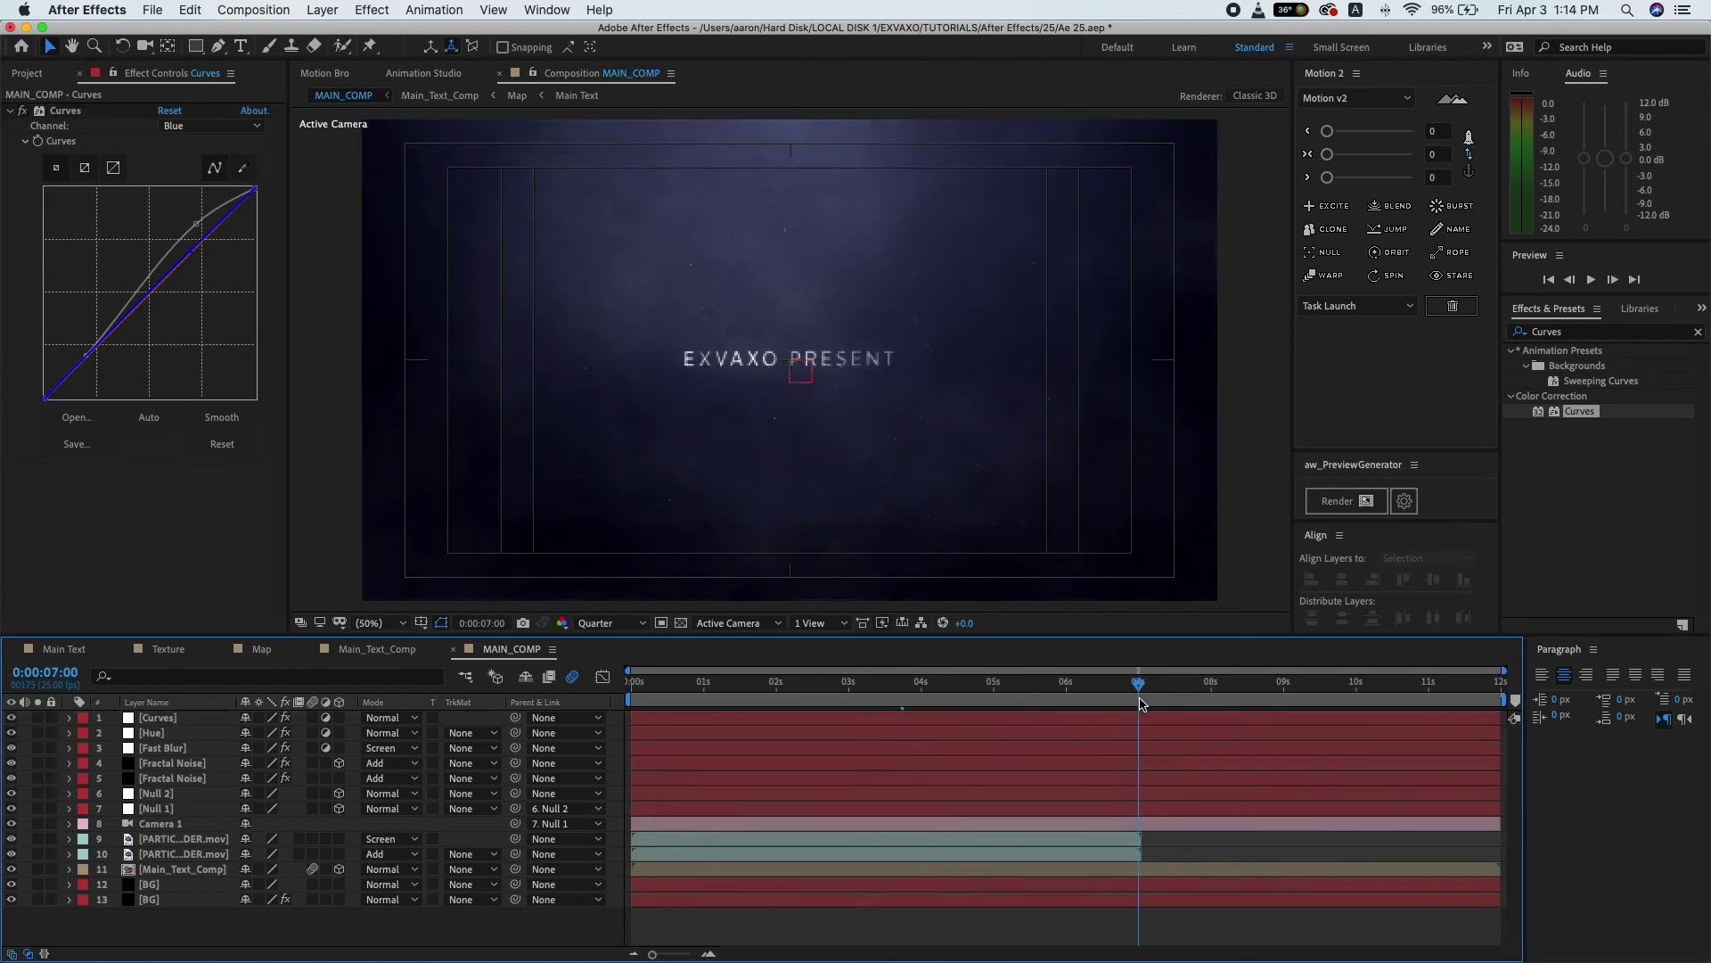
pyautogui.moveTo(1503, 699); pyautogui.dragTo(1195, 700)
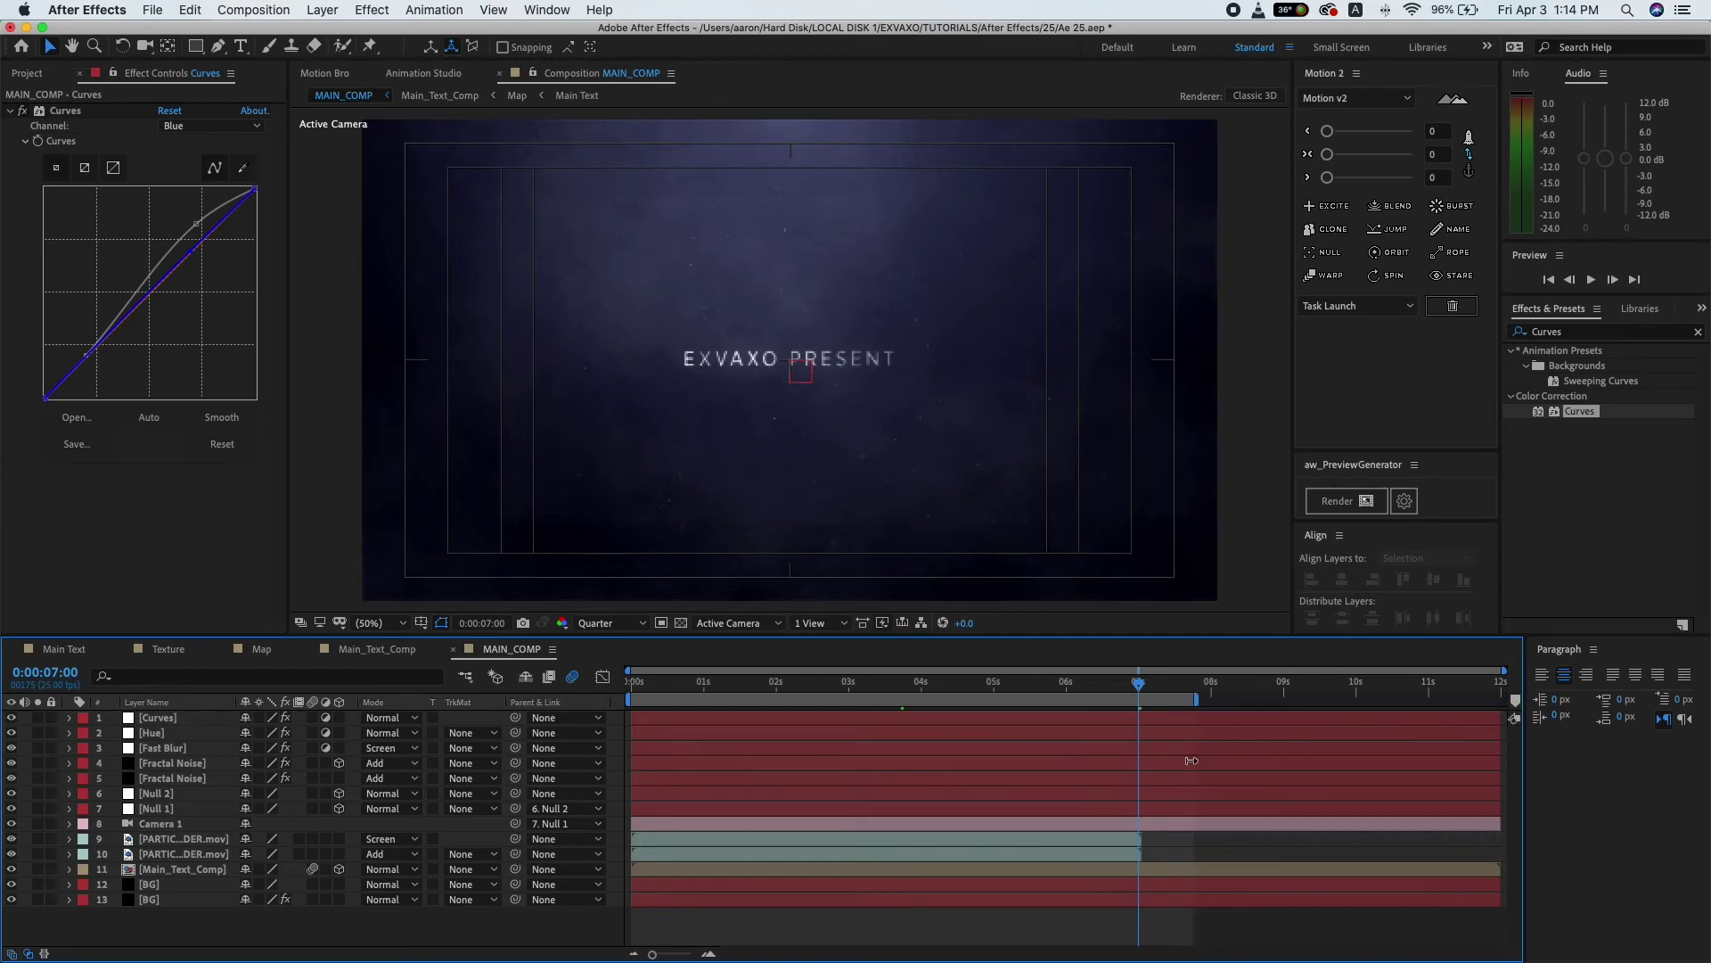
pyautogui.moveTo(1192, 760); pyautogui.dragTo(1142, 767)
pyautogui.rightClick(1125, 700)
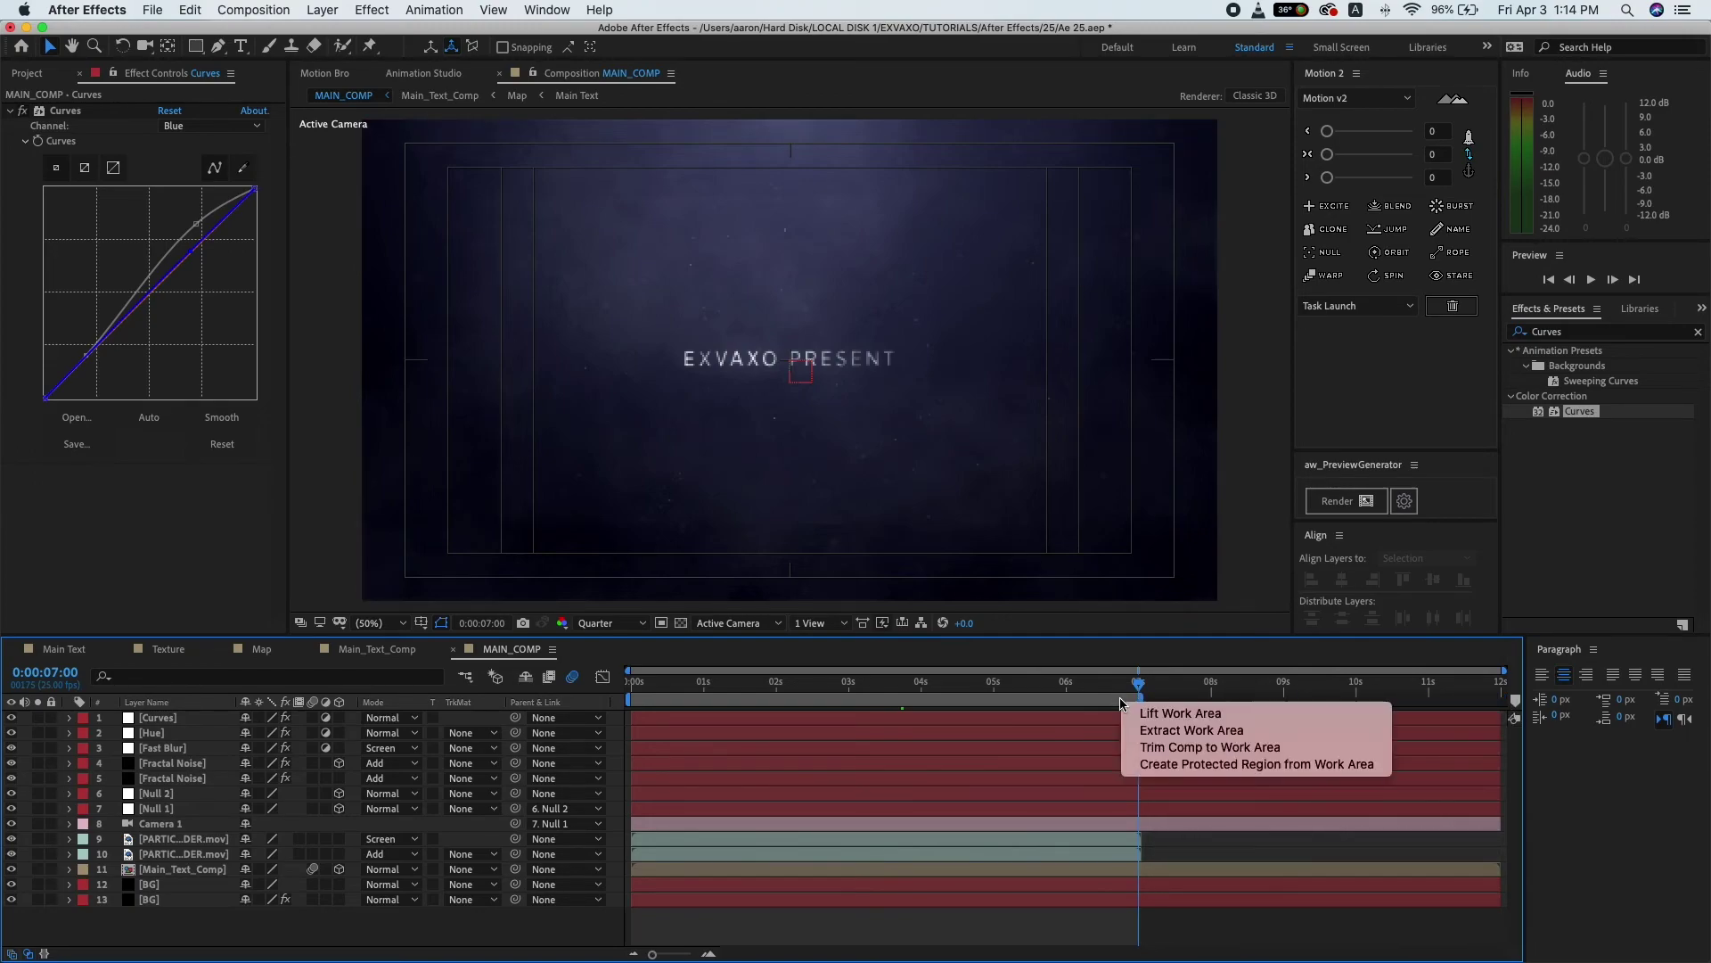
pyautogui.click(1149, 751)
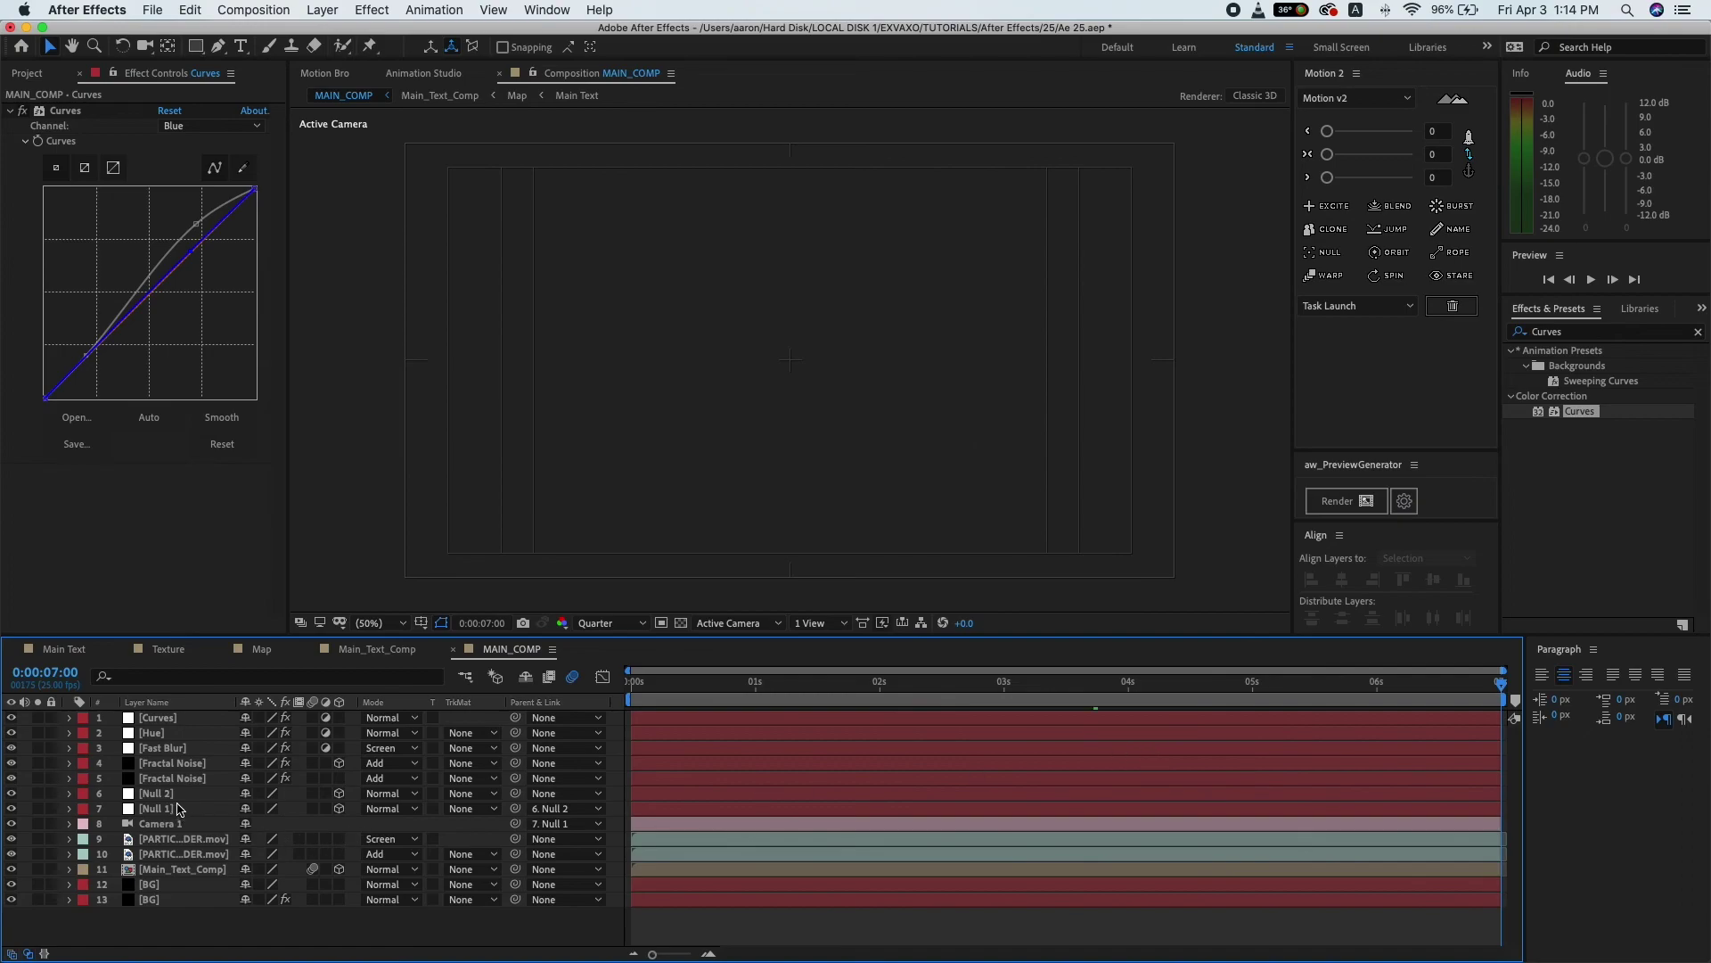
# - Reveal Position for Null 1 and Null 2 and slightly nudge Null 1's timing
pyautogui.click(170, 794)
pyautogui.keyDown('shift'); pyautogui.click(175, 811); pyautogui.keyUp('shift')
pyautogui.press('p')
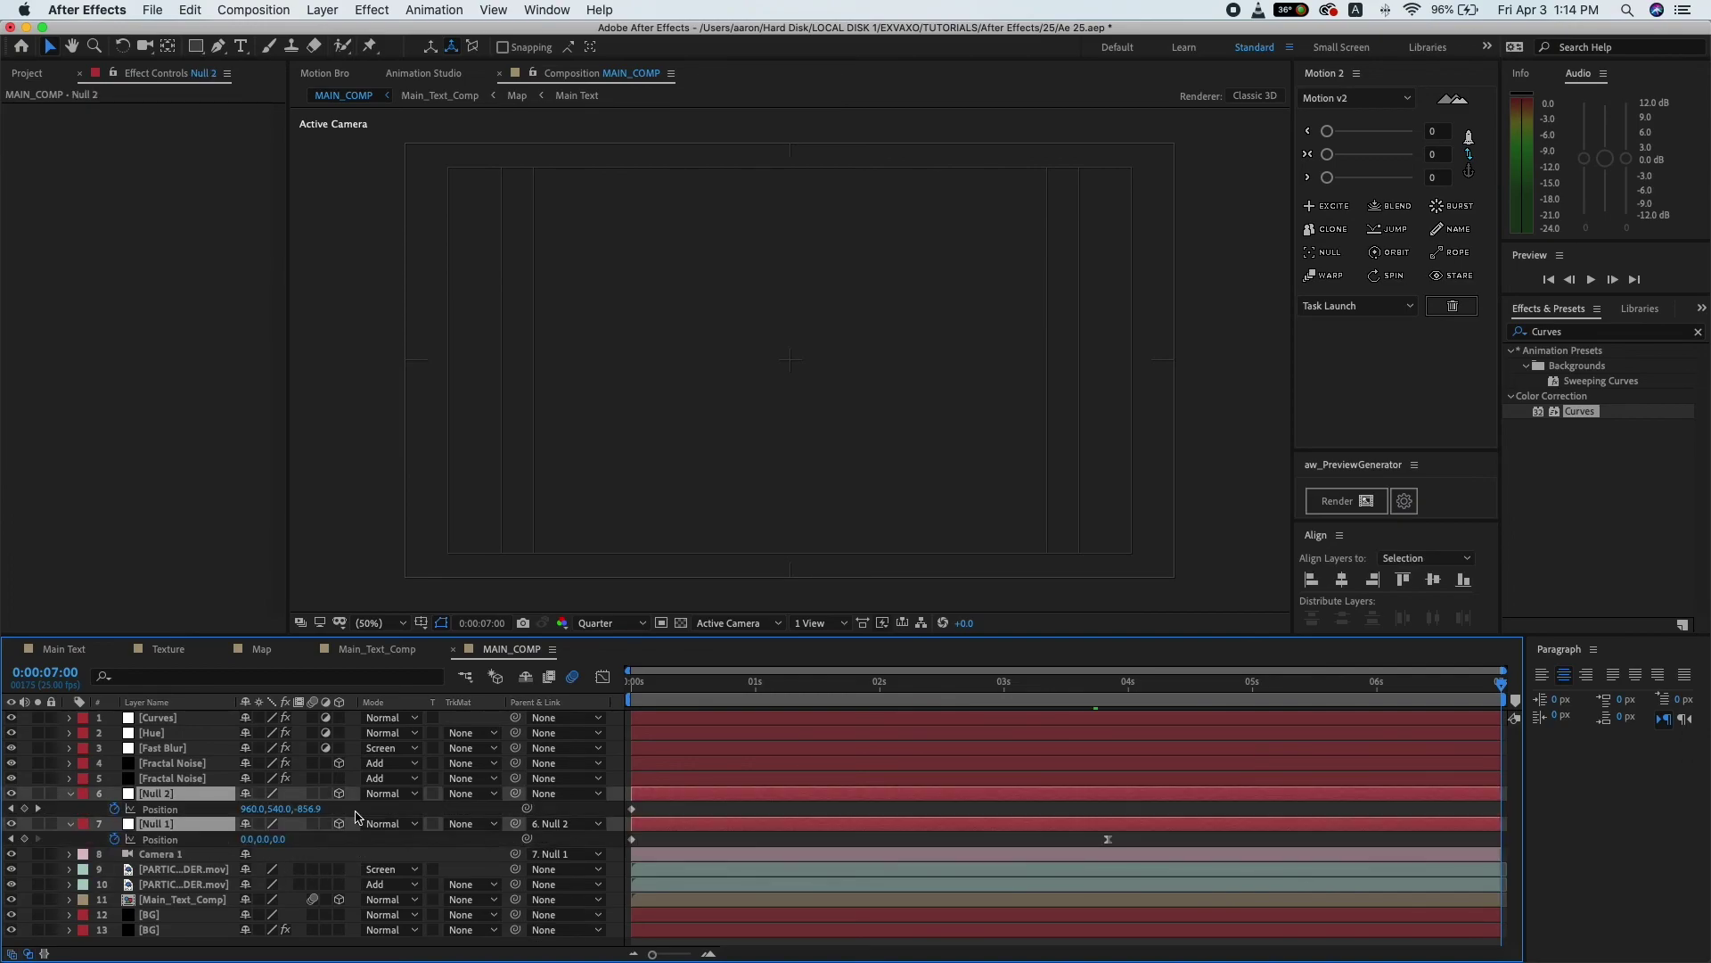
pyautogui.click(705, 841)
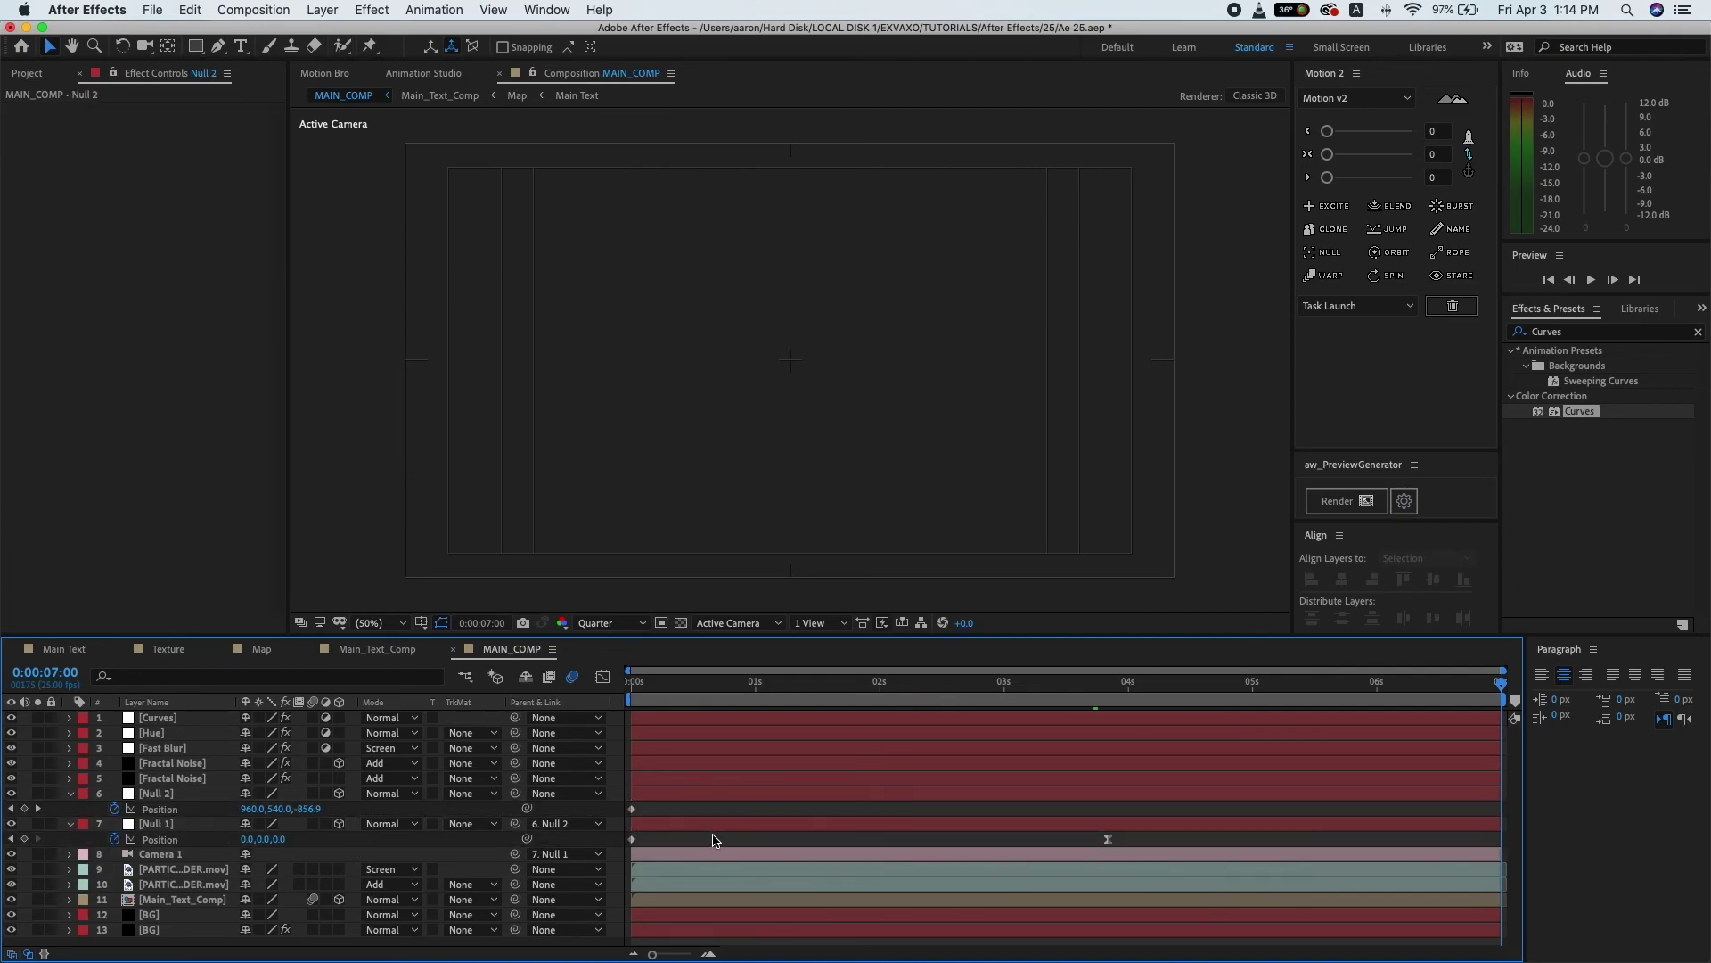
pyautogui.moveTo(724, 831); pyautogui.dragTo(712, 829)
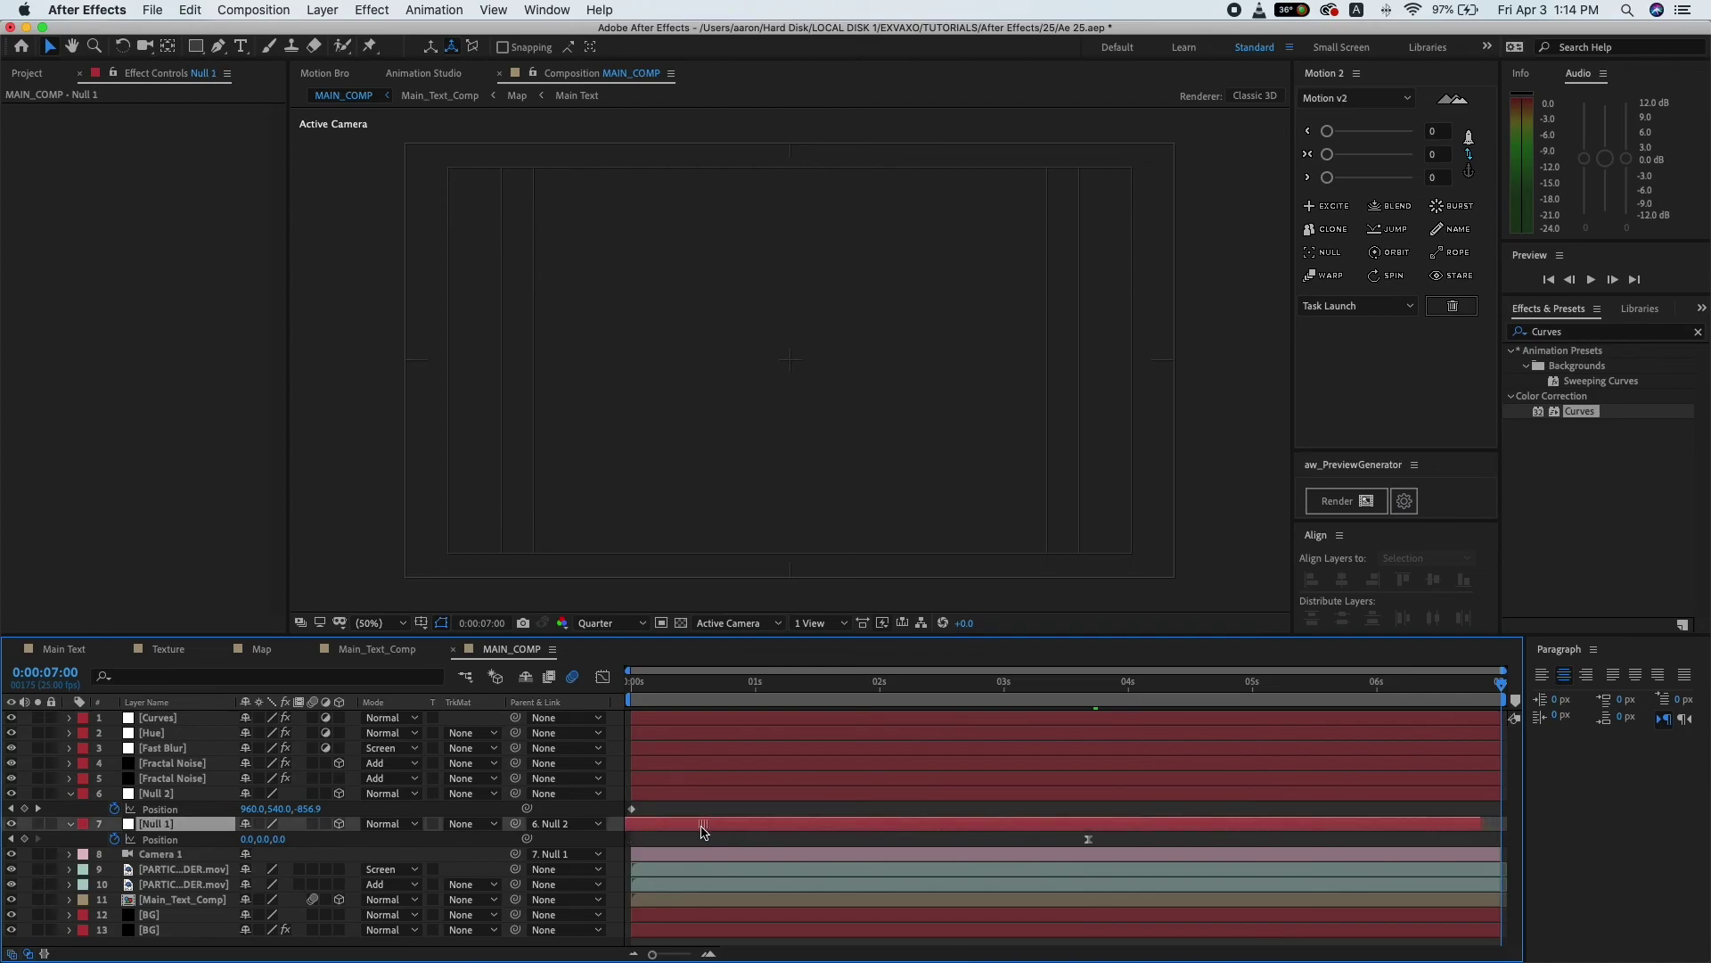
pyautogui.click(652, 683)
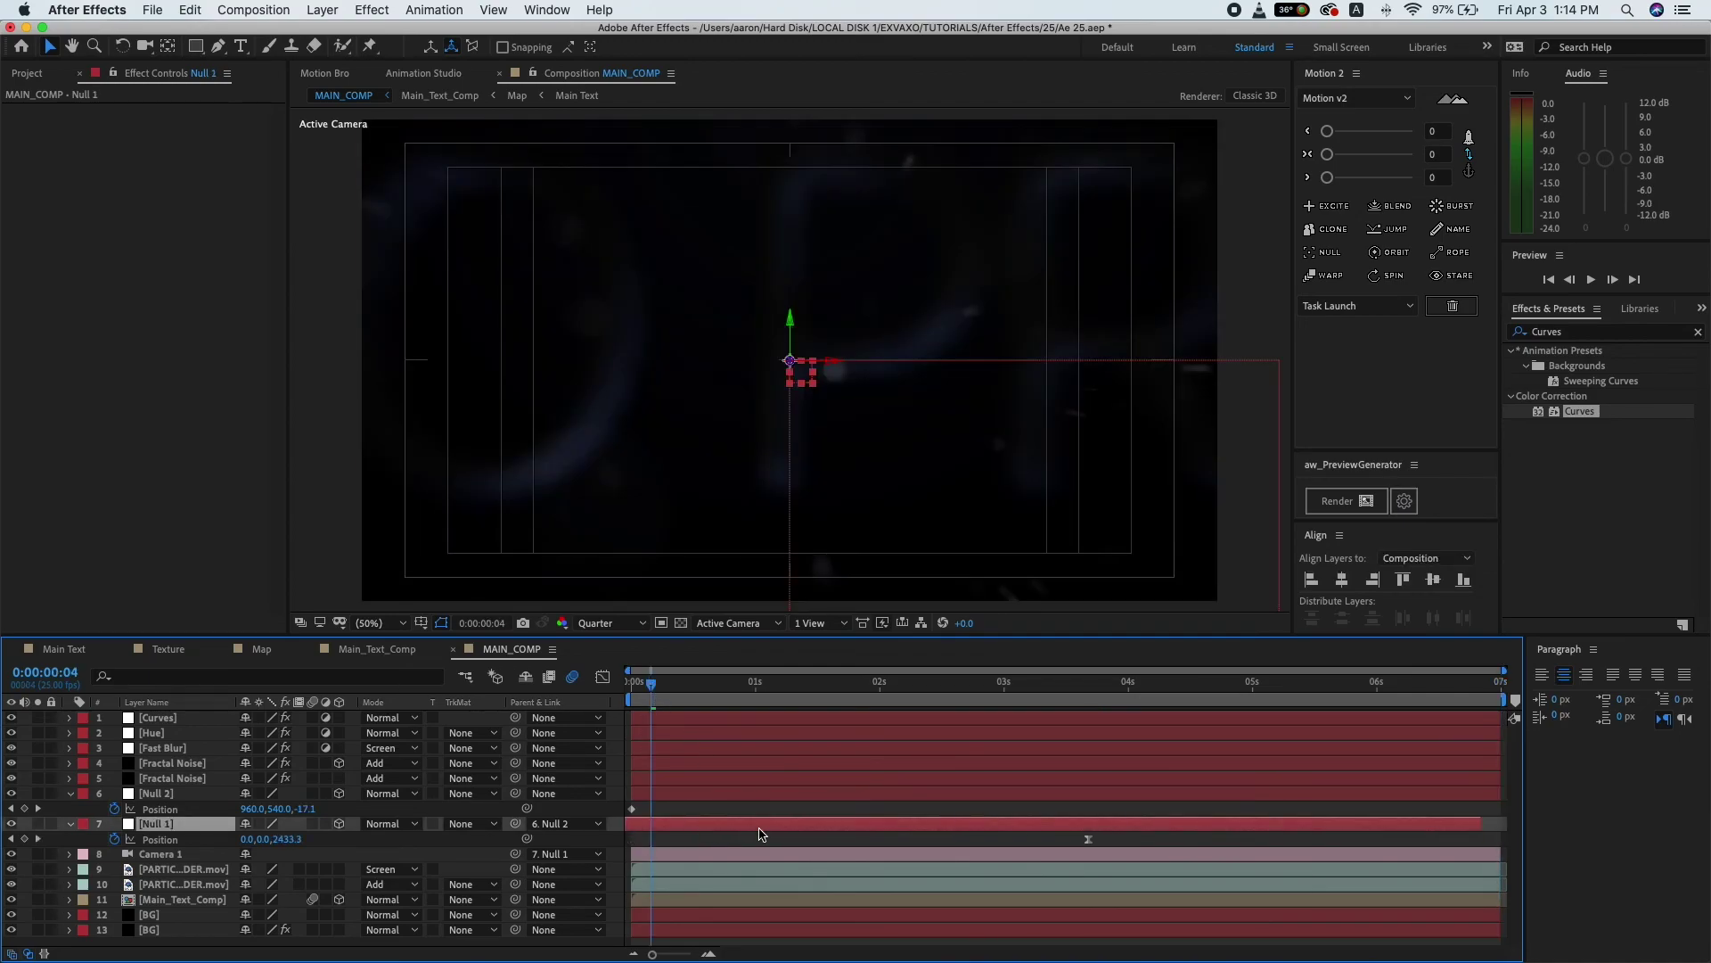
pyautogui.moveTo(761, 833); pyautogui.dragTo(758, 826)
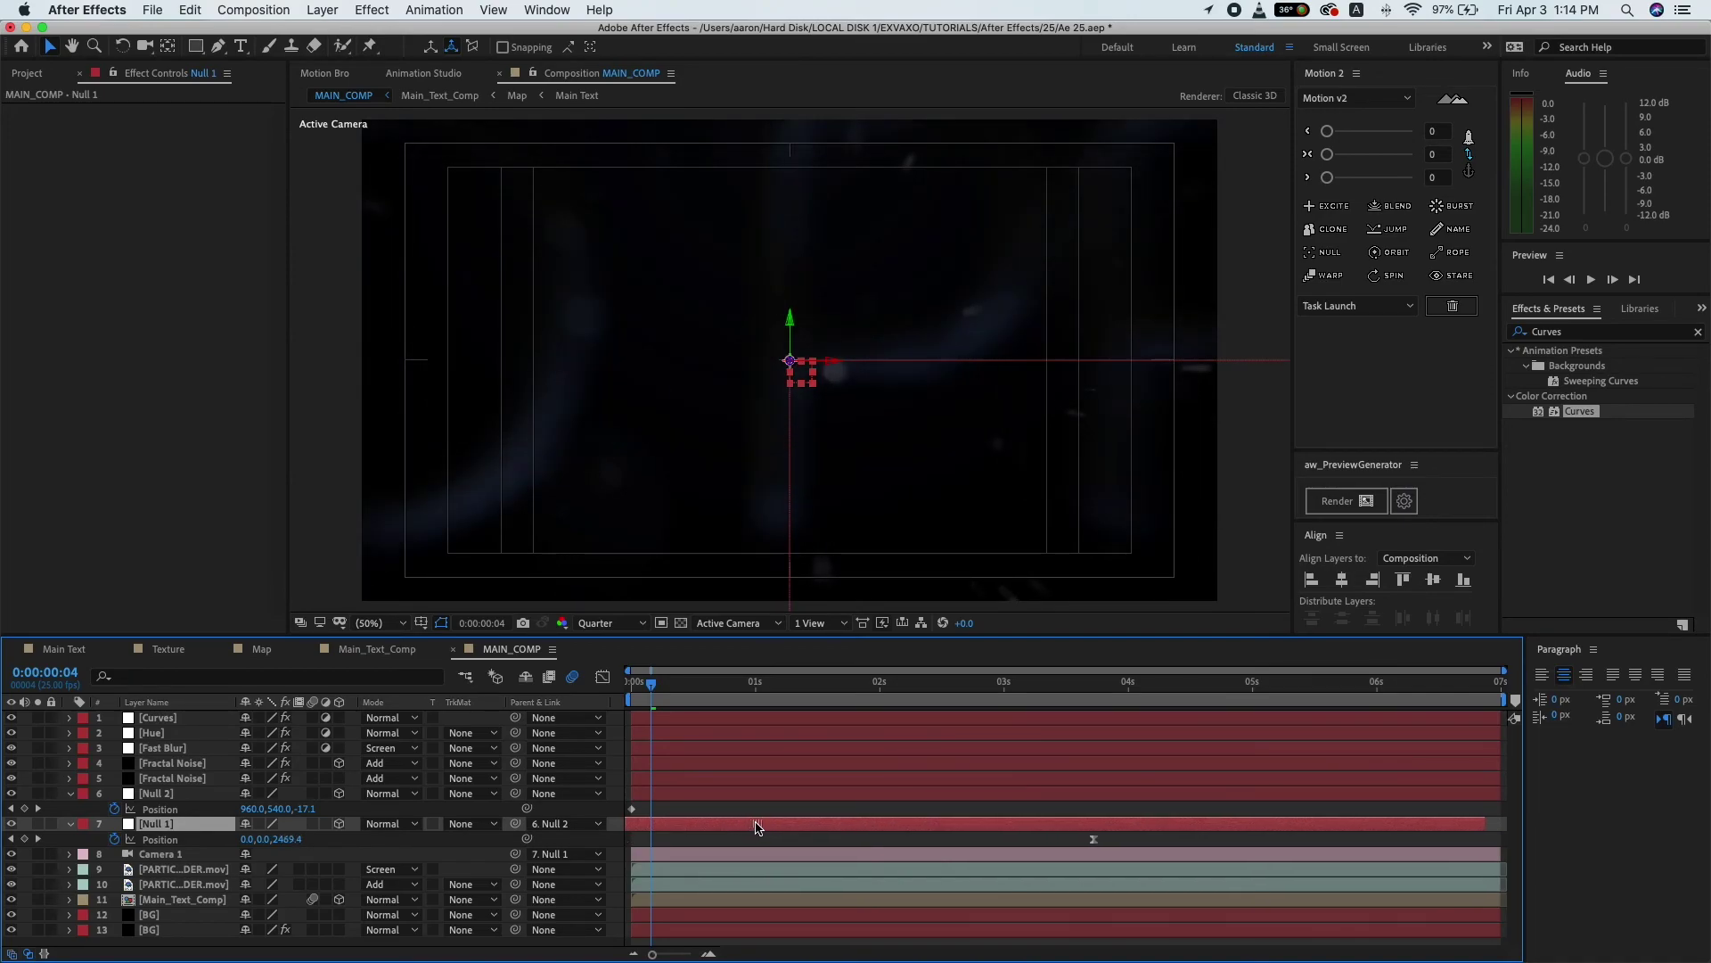
pyautogui.press('Home')
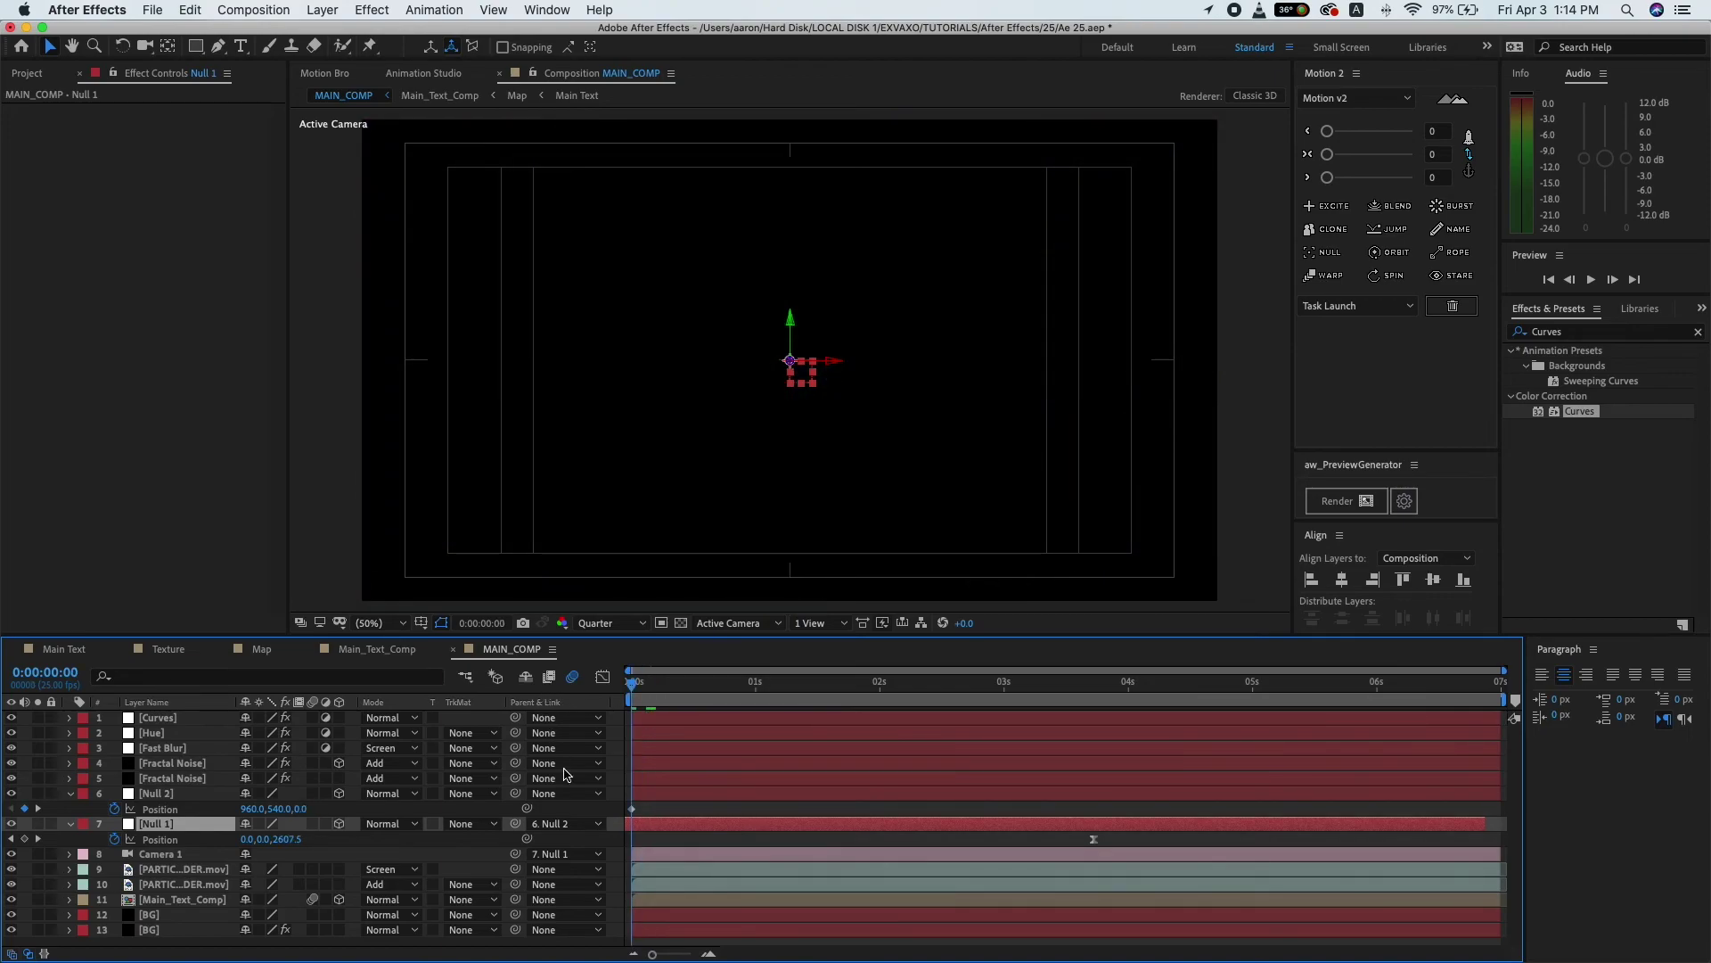
# - Hide the null Position properties, set preview resolution to Full and play the preview
pyautogui.click(71, 825)
pyautogui.click(72, 795)
pyautogui.click(199, 927)
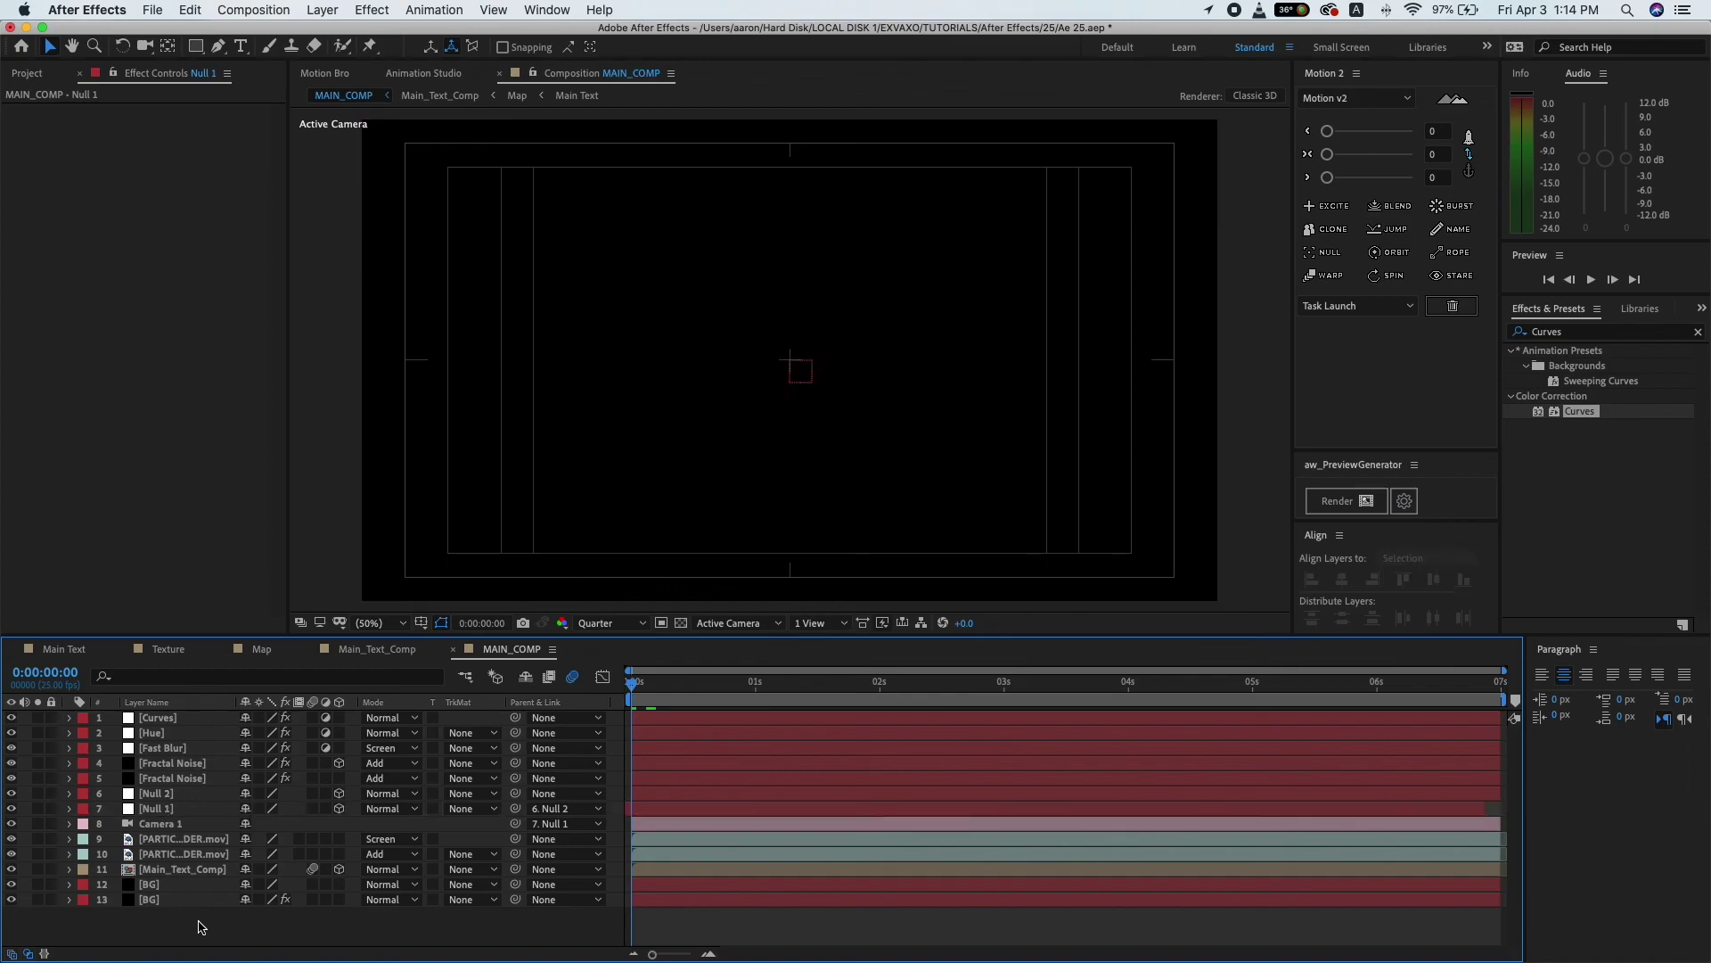
pyautogui.click(624, 623)
pyautogui.click(624, 654)
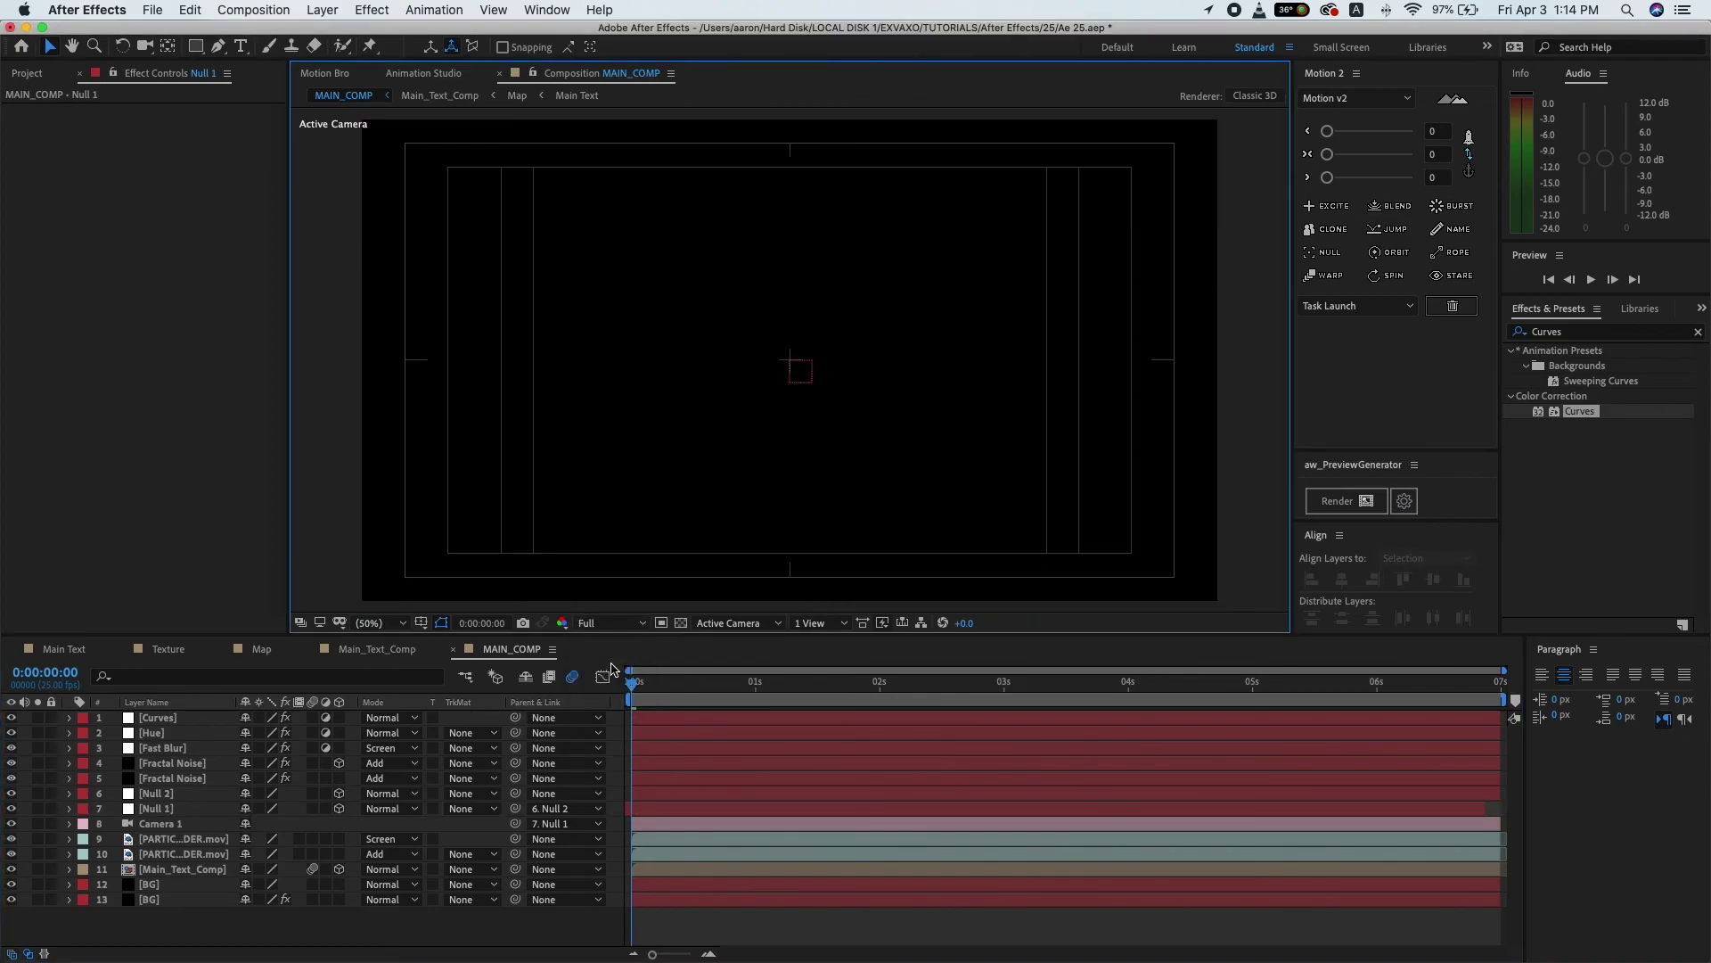
pyautogui.press('space')
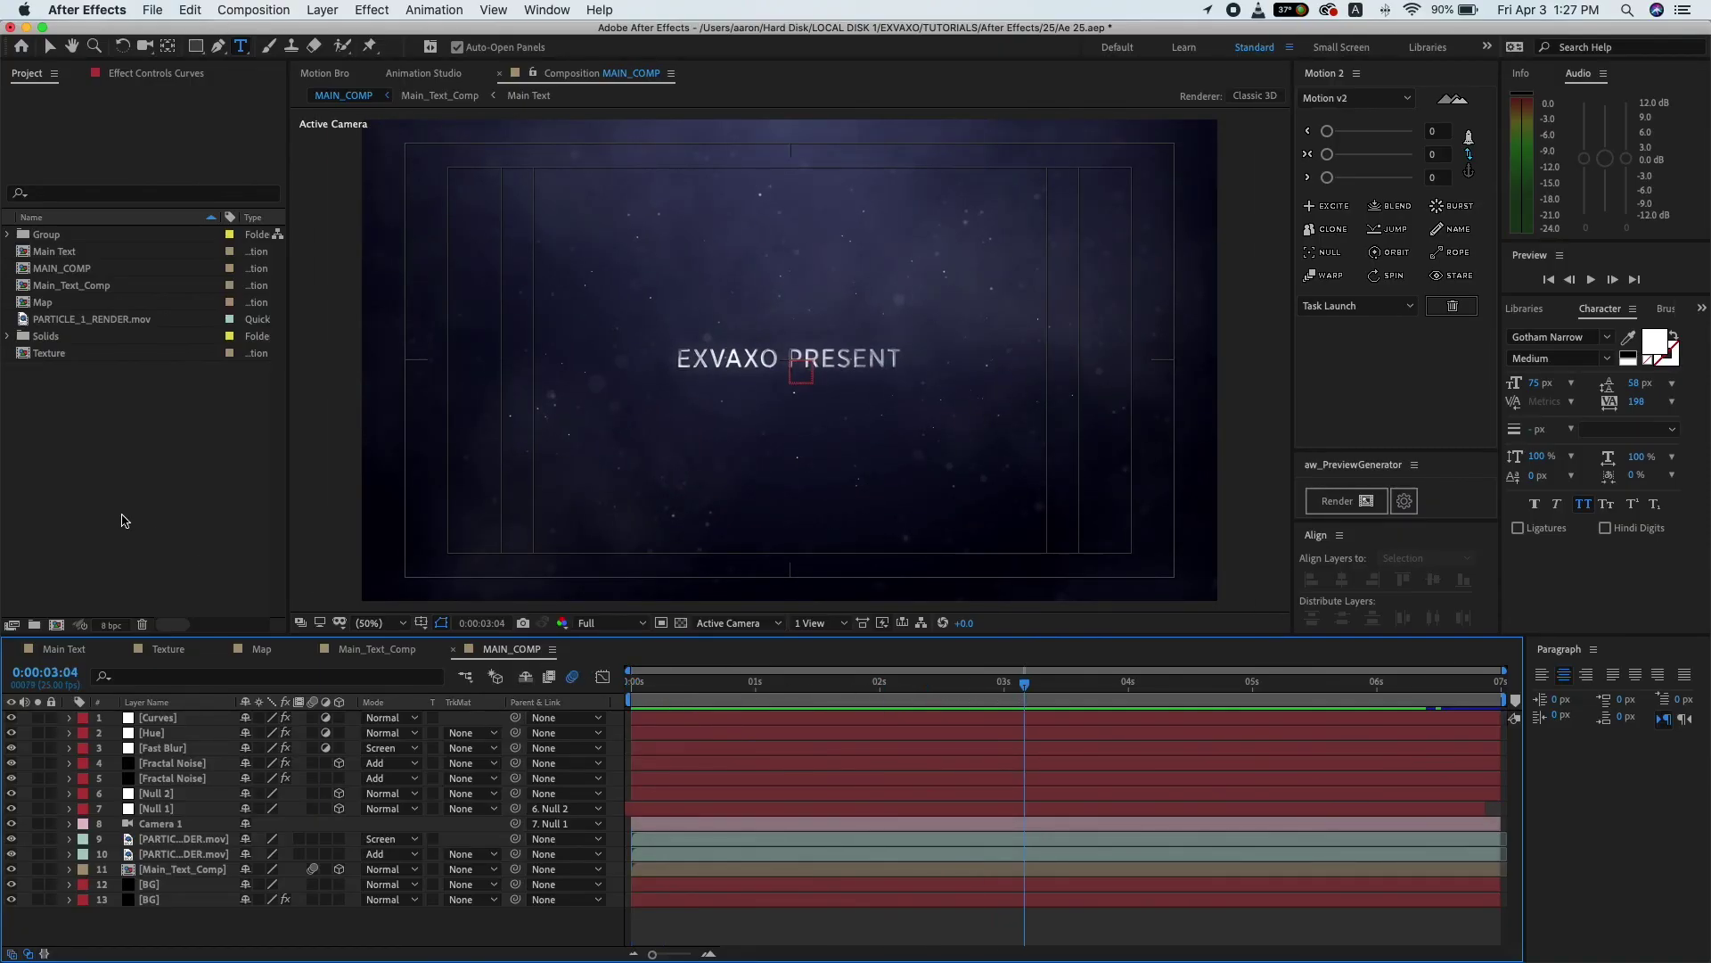
# - In the Main Text composition, replace the title text with 'after effect', then return to MAIN_COMP
pyautogui.click(115, 514)
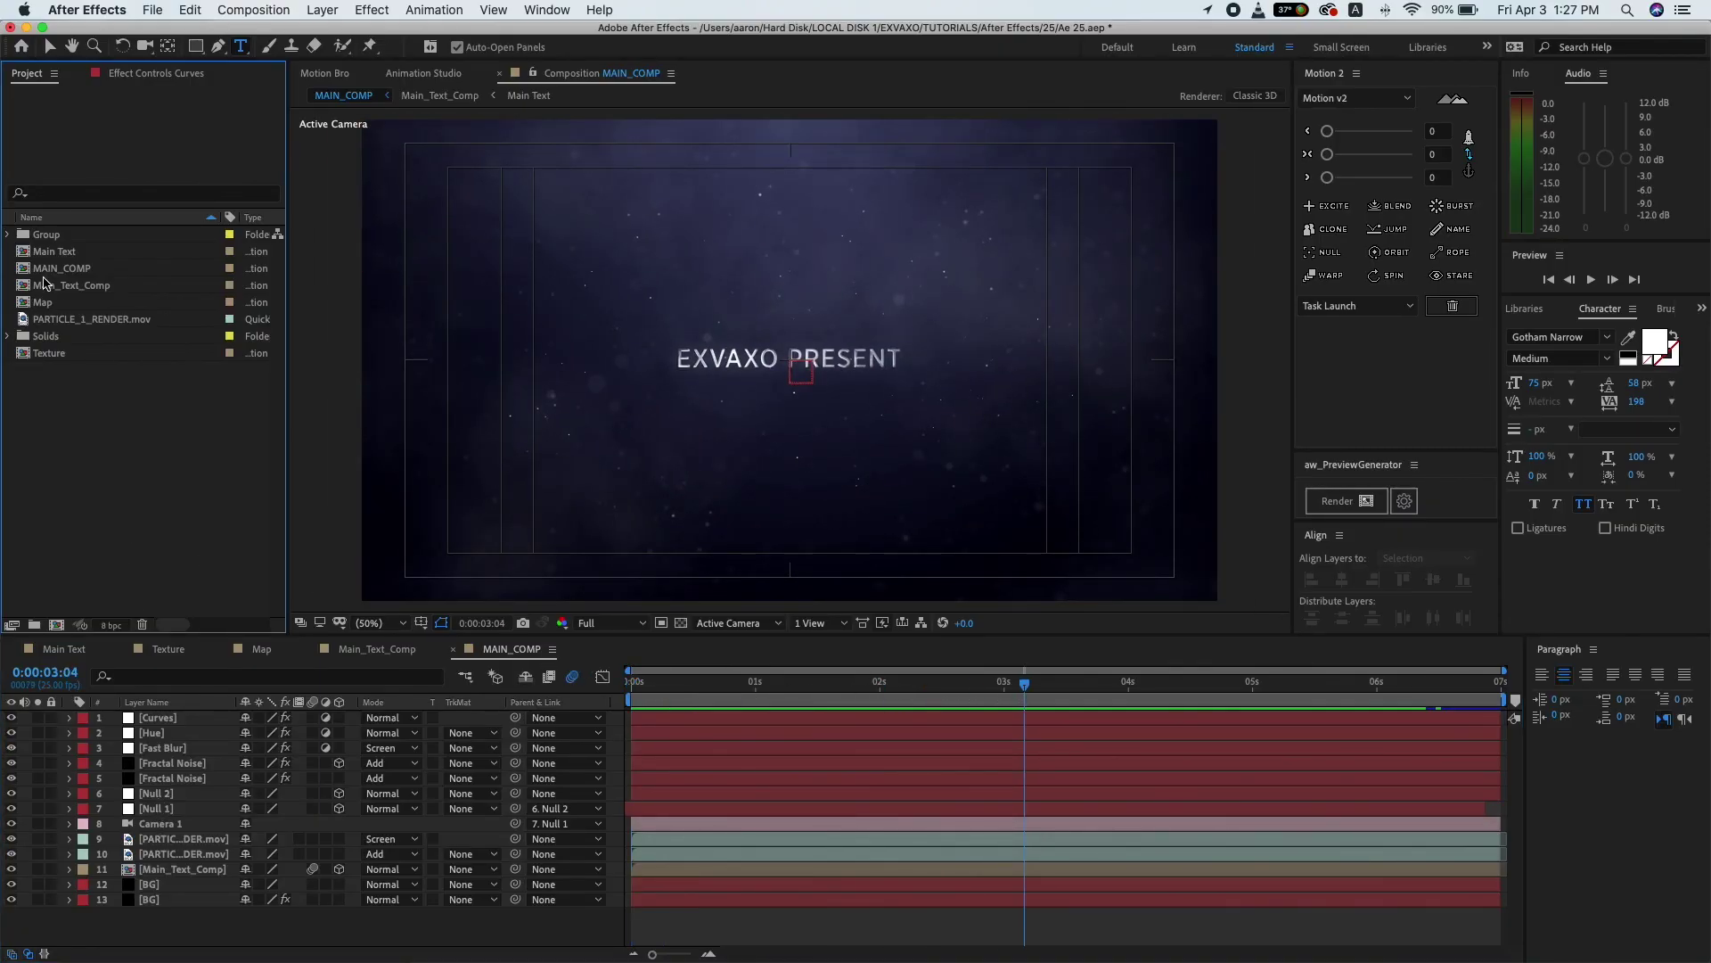
pyautogui.doubleClick(54, 254)
pyautogui.click(176, 719)
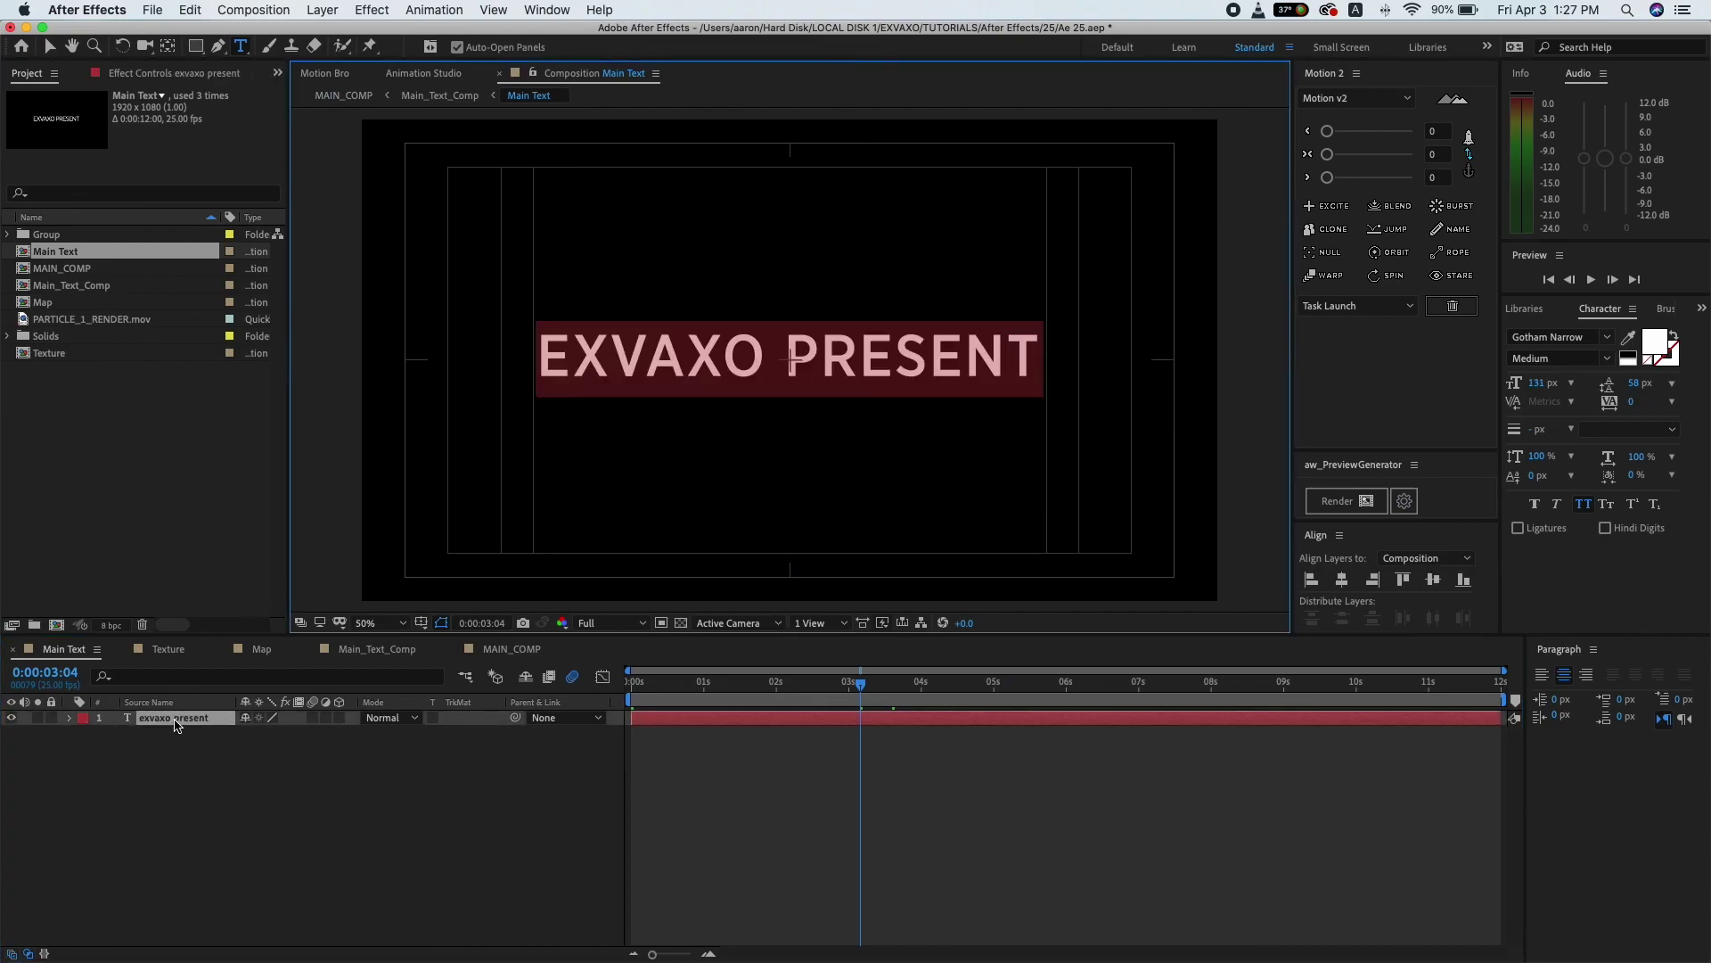
pyautogui.write('after')
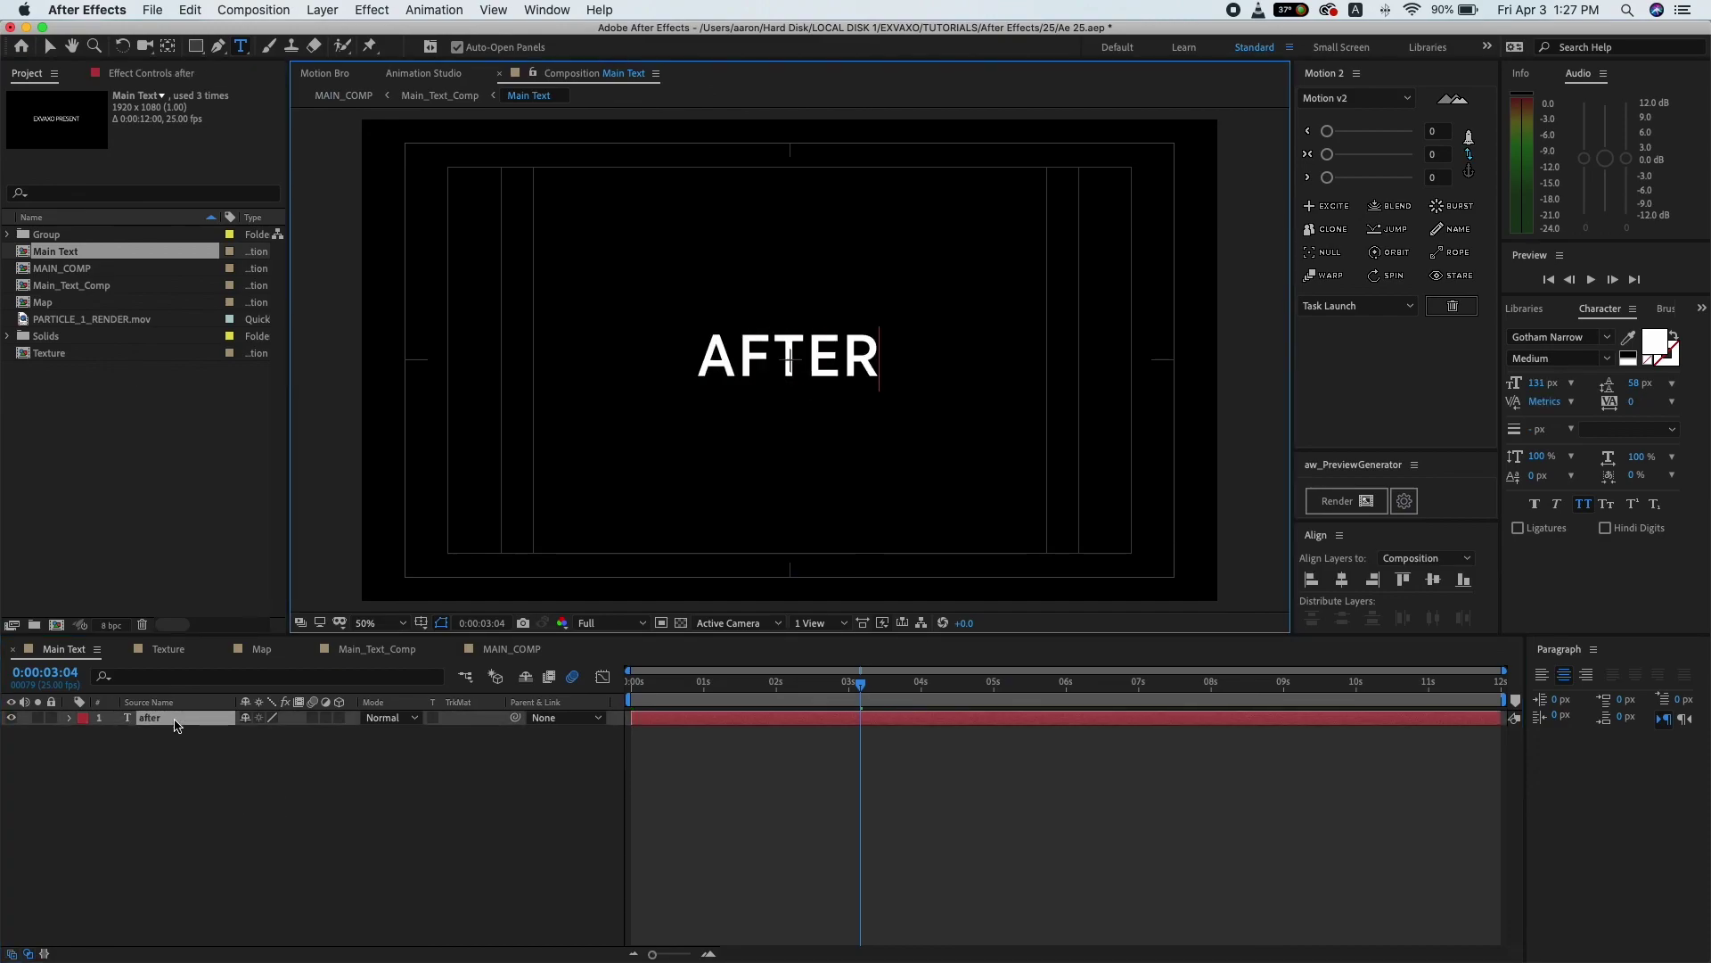
pyautogui.write(' effect')
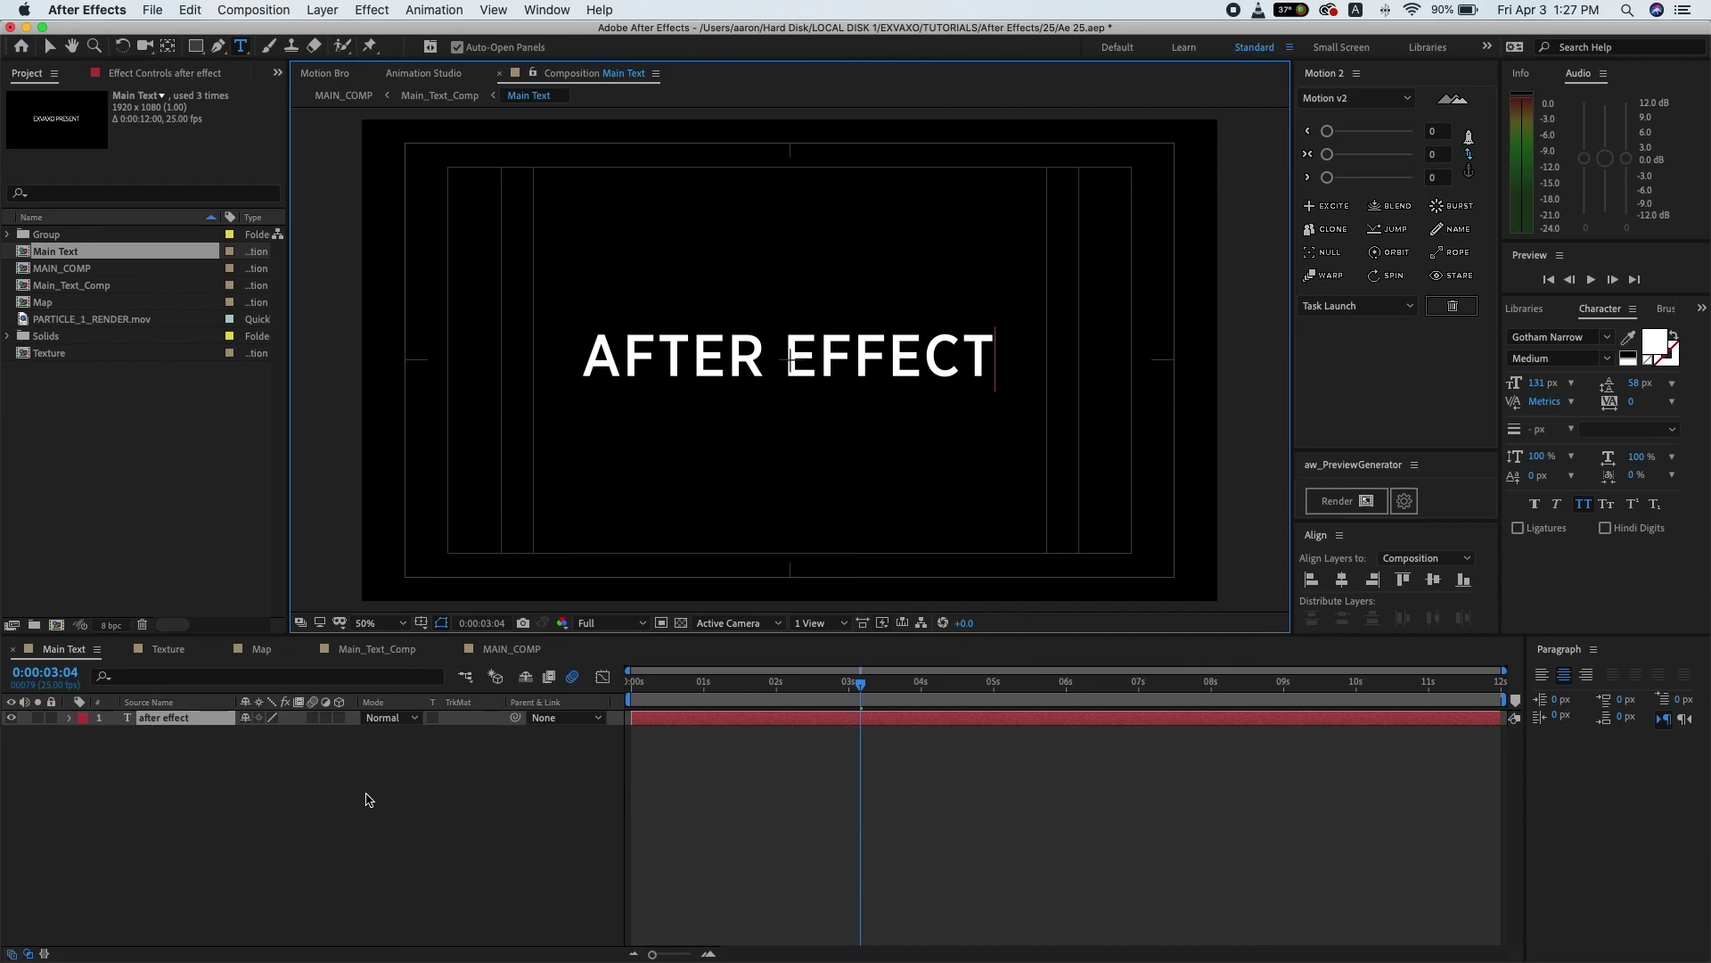
pyautogui.click(368, 798)
pyautogui.click(510, 649)
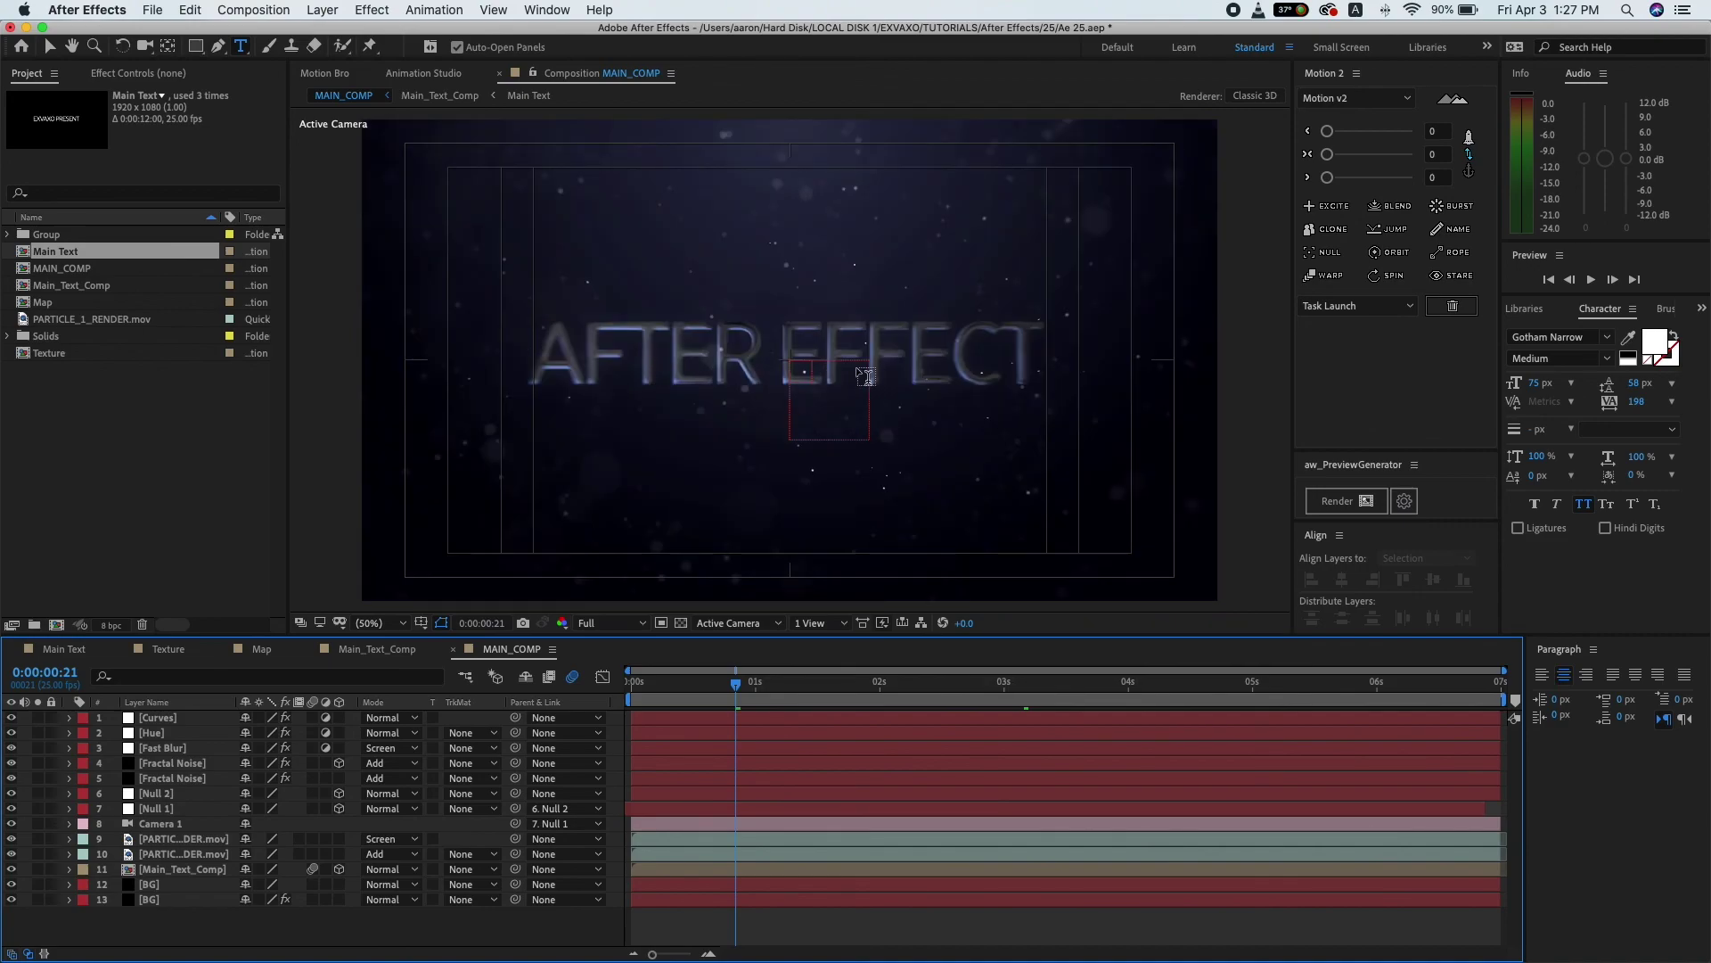
# - Move the playhead to about 1 second to view the AFTER EFFECT title
pyautogui.click(814, 704)
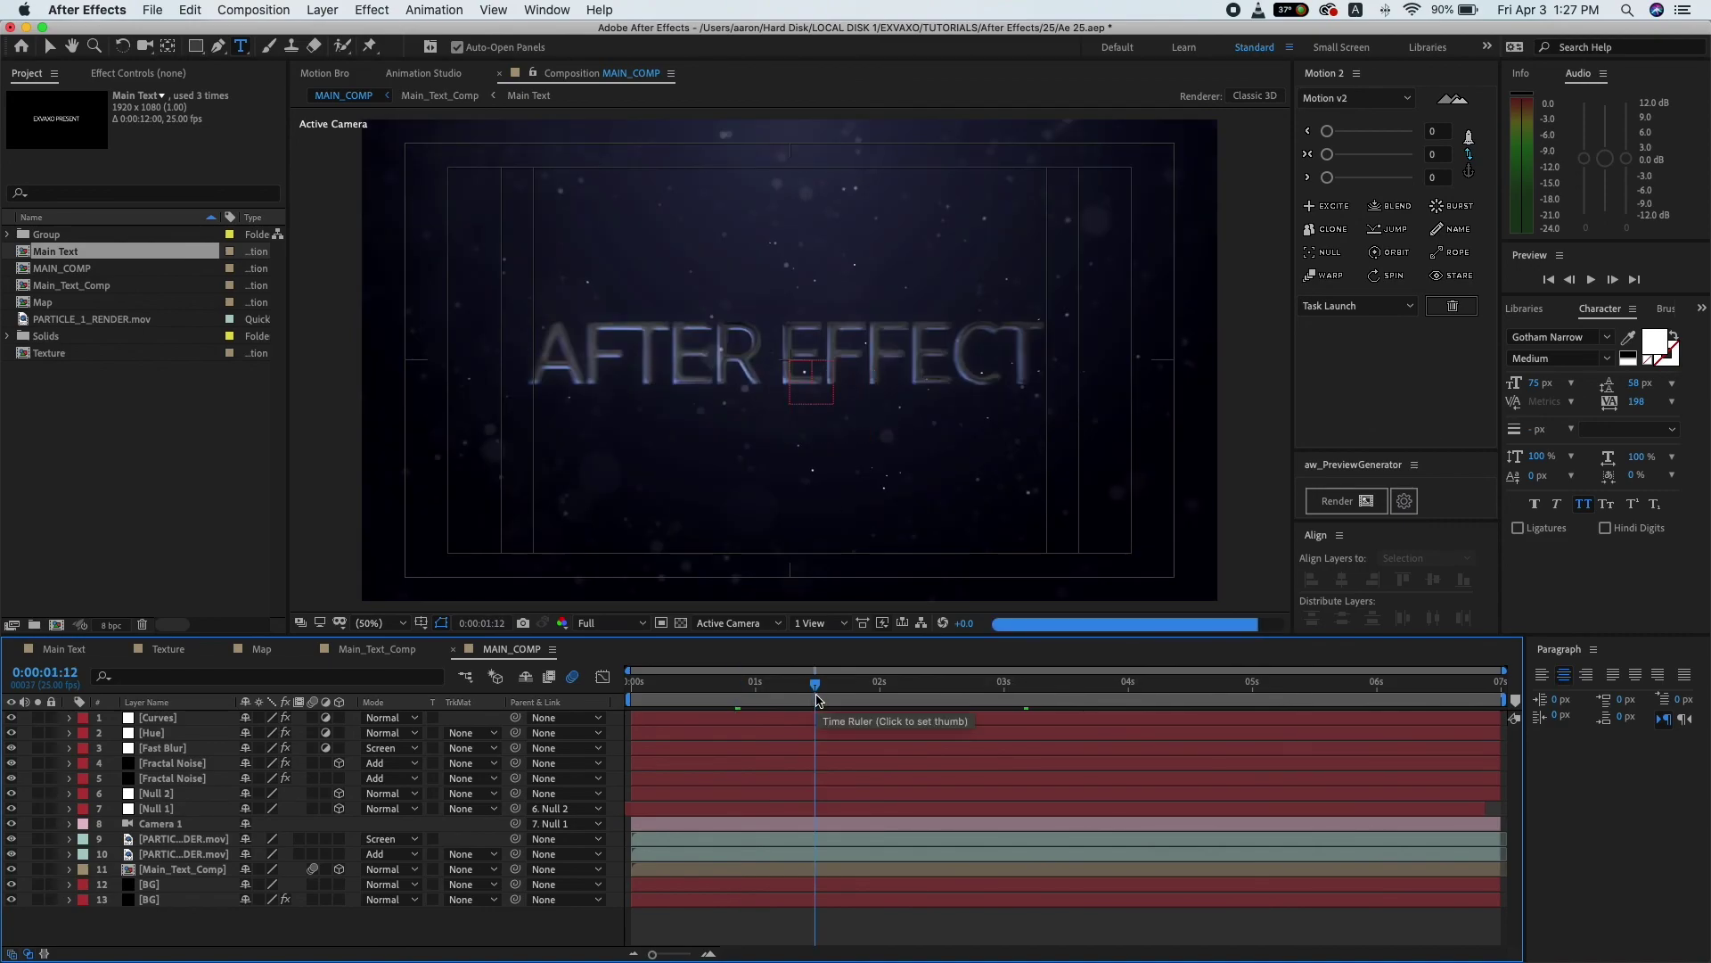